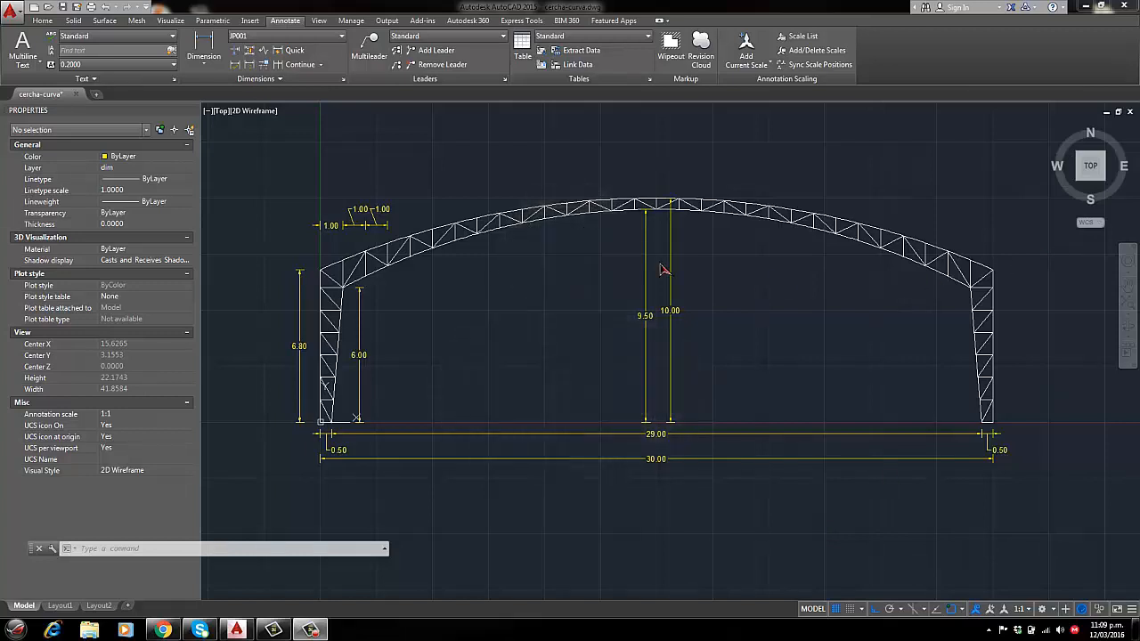
Examine the overall shape and dimensions of the curved truss frame, including its span, centre heights and left column
{"action": "left_click", "coordinate": [567, 254]}
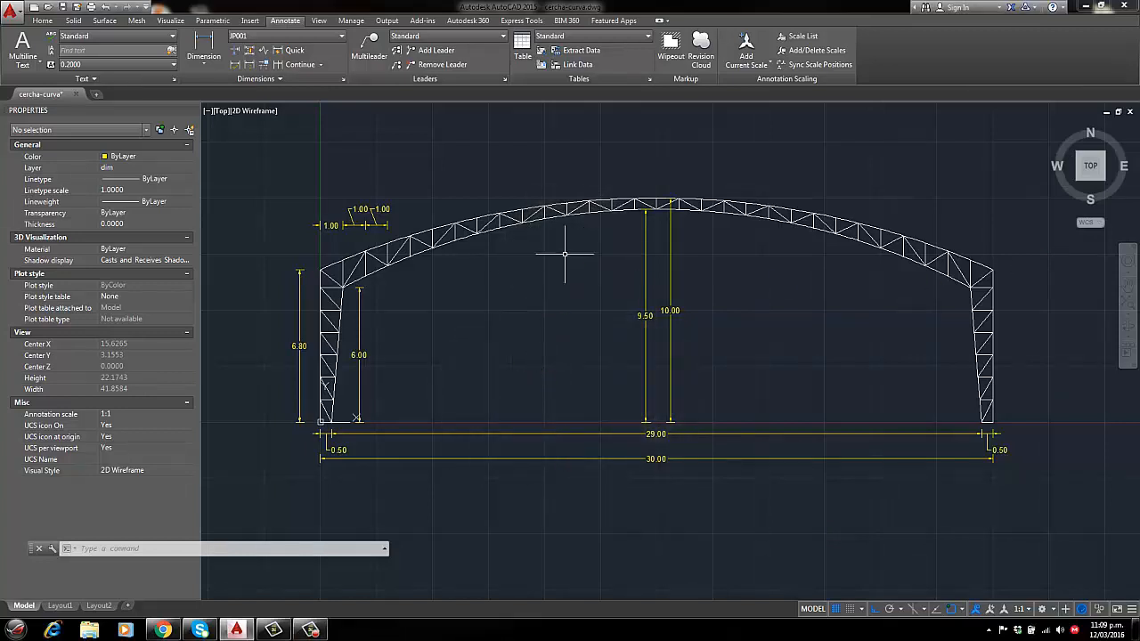
{"action": "middle_click_drag", "start_coordinate": [590, 257], "coordinate": [554, 255]}
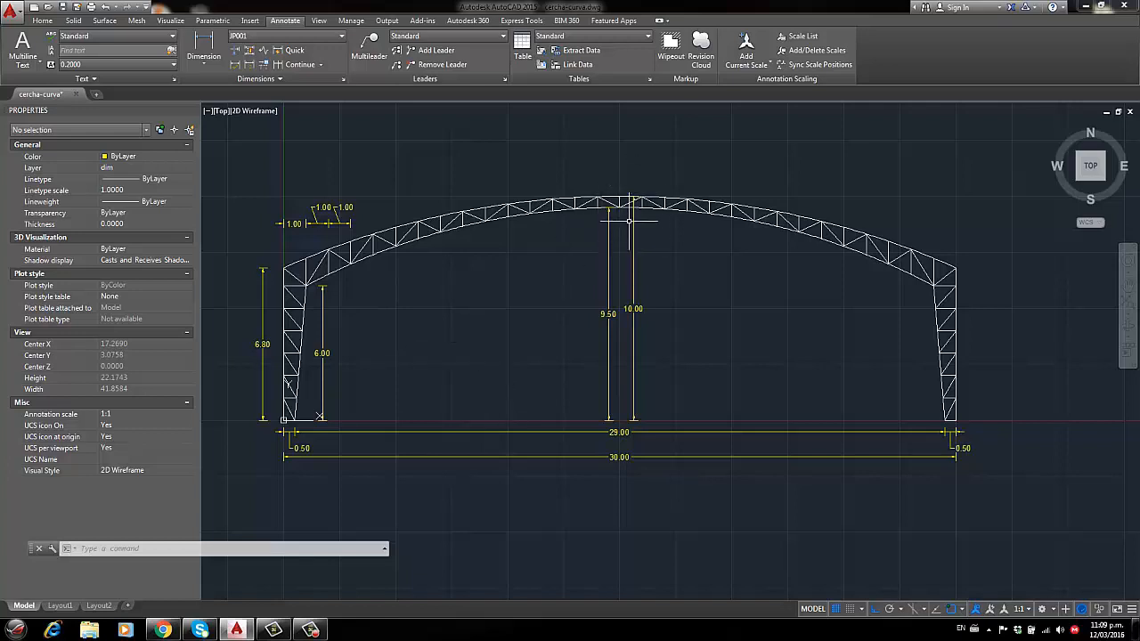
{"action": "scroll", "coordinate": [634, 219], "scroll_direction": "up", "scroll_amount": 2}
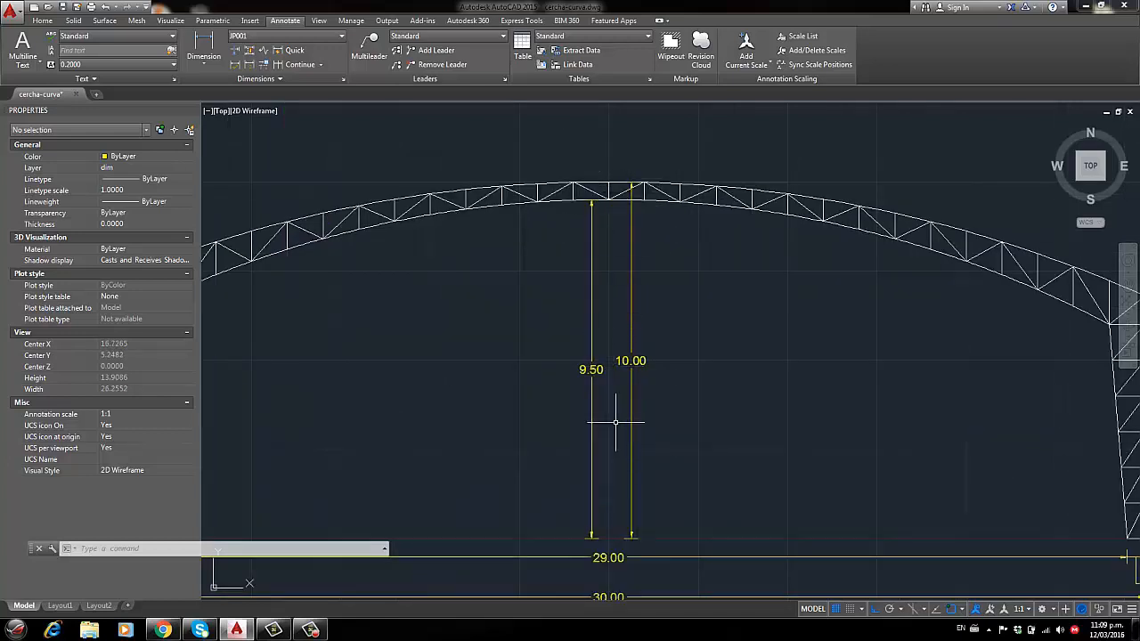
{"action": "scroll", "coordinate": [706, 257], "scroll_direction": "down", "scroll_amount": 2}
{"action": "scroll", "coordinate": [308, 352], "scroll_direction": "up", "scroll_amount": 4}
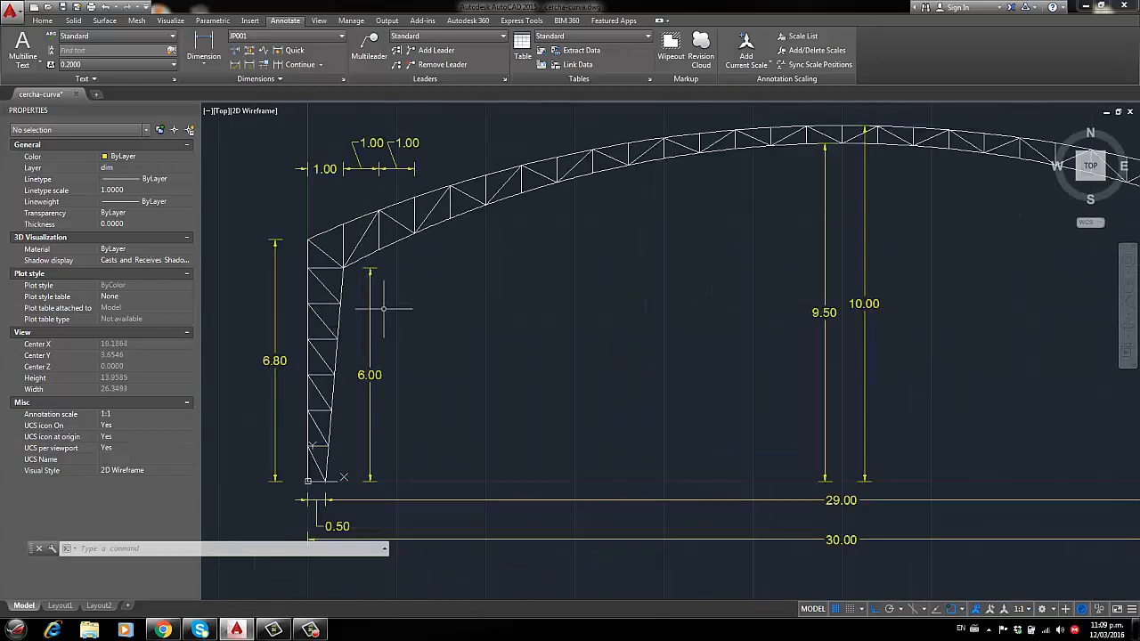
{"action": "scroll", "coordinate": [384, 309], "scroll_direction": "down", "scroll_amount": 4}
{"action": "mouse_move", "coordinate": [669, 219]}
{"action": "middle_mouse_down"}
{"action": "mouse_move", "coordinate": [623, 311]}
{"action": "mouse_move", "coordinate": [614, 279]}
{"action": "middle_mouse_up"}
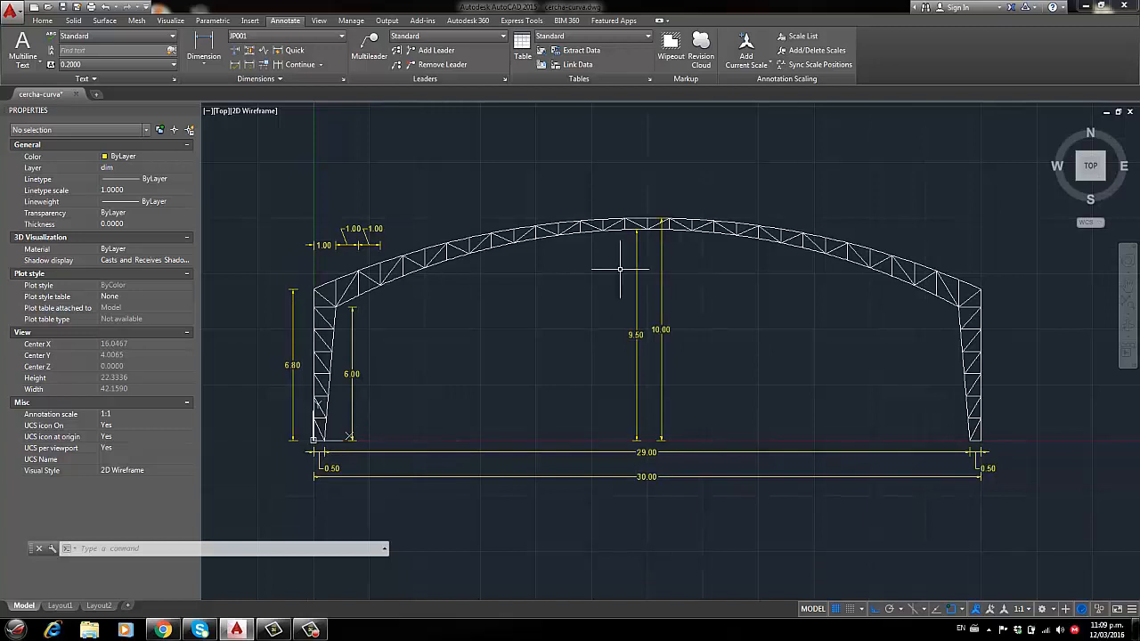
{"action": "scroll", "coordinate": [620, 268], "scroll_direction": "down", "scroll_amount": 2}
{"action": "scroll", "coordinate": [637, 358], "scroll_direction": "up", "scroll_amount": 2}
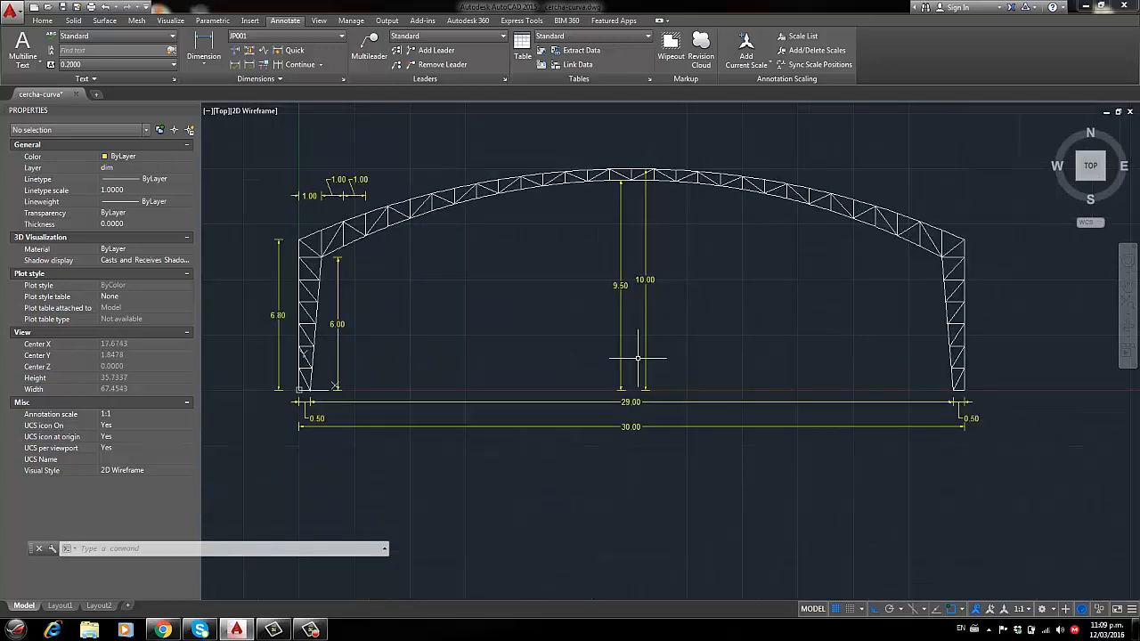
{"action": "middle_click_drag", "start_coordinate": [689, 308], "coordinate": [689, 364]}
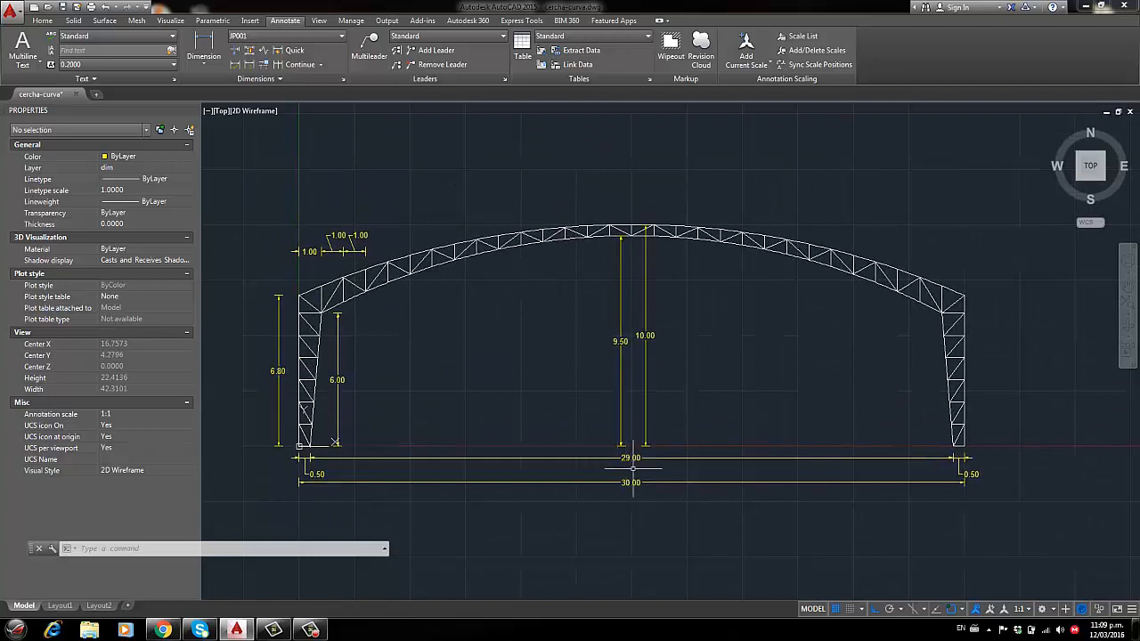
{"action": "scroll", "coordinate": [622, 366], "scroll_direction": "down", "scroll_amount": 2}
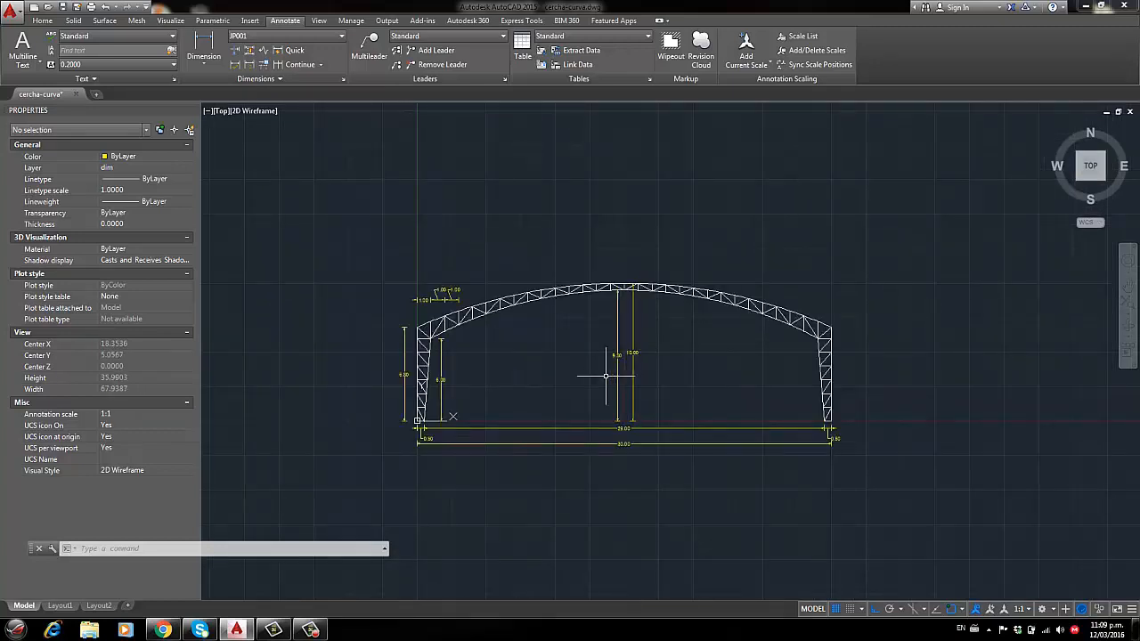
{"action": "scroll", "coordinate": [604, 339], "scroll_direction": "up", "scroll_amount": 2}
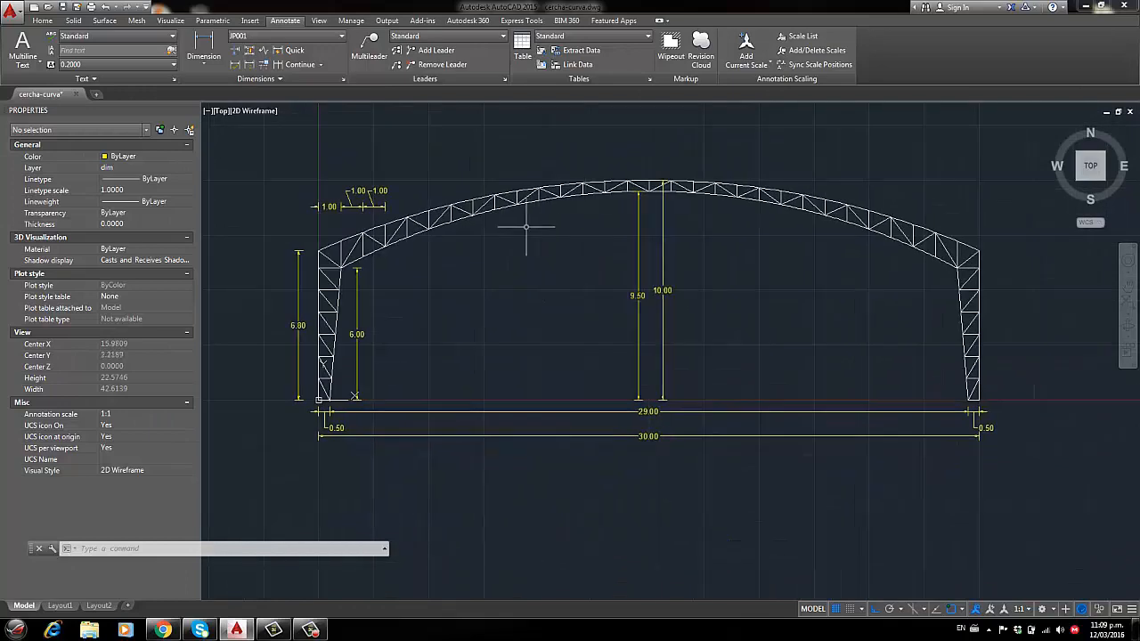
{"action": "middle_click_drag", "start_coordinate": [491, 285], "coordinate": [483, 312]}
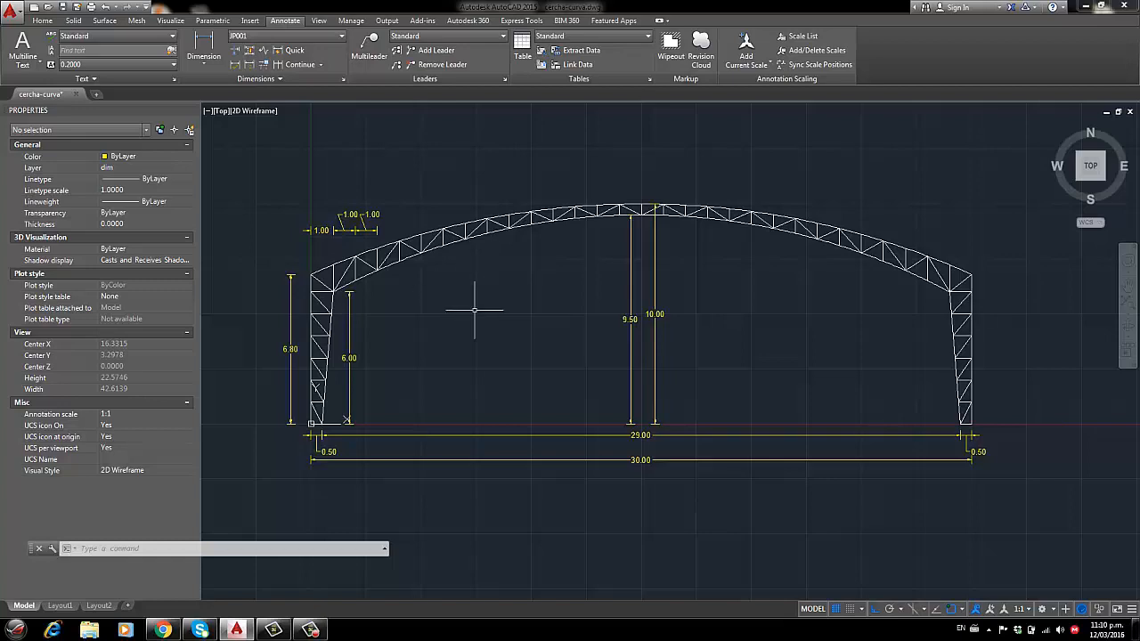
Inspect the individual diagonal and horizontal web members in the lower part of the left column
{"action": "scroll", "coordinate": [364, 277], "scroll_direction": "up", "scroll_amount": 2}
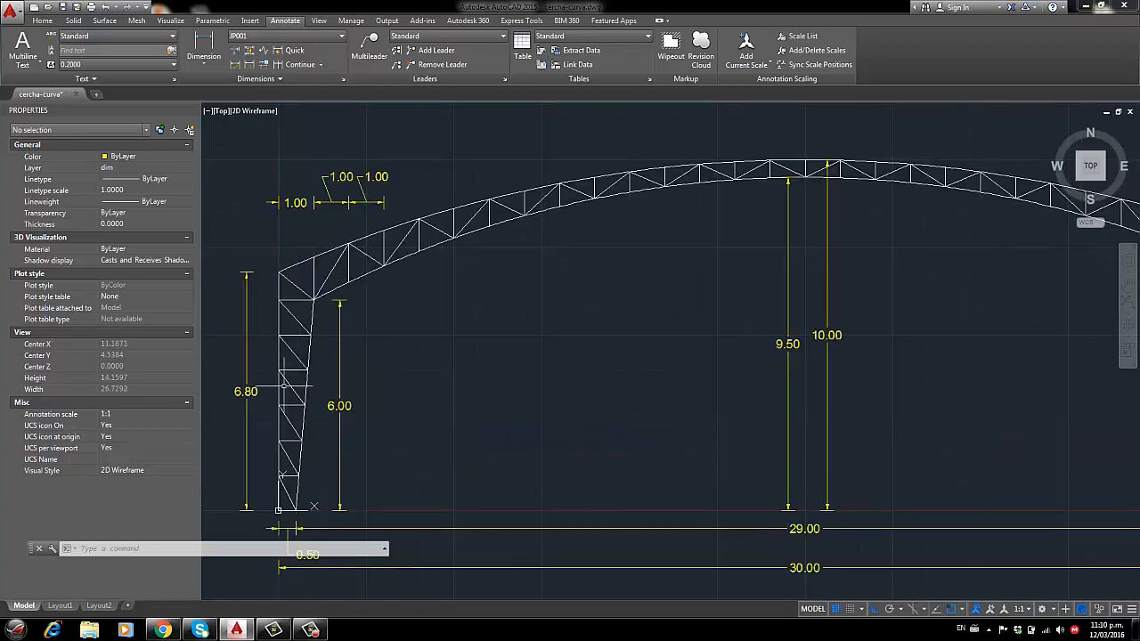
{"action": "scroll", "coordinate": [236, 489], "scroll_direction": "up", "scroll_amount": 2}
{"action": "middle_click_drag", "start_coordinate": [321, 325], "coordinate": [366, 211]}
{"action": "left_click", "coordinate": [367, 344]}
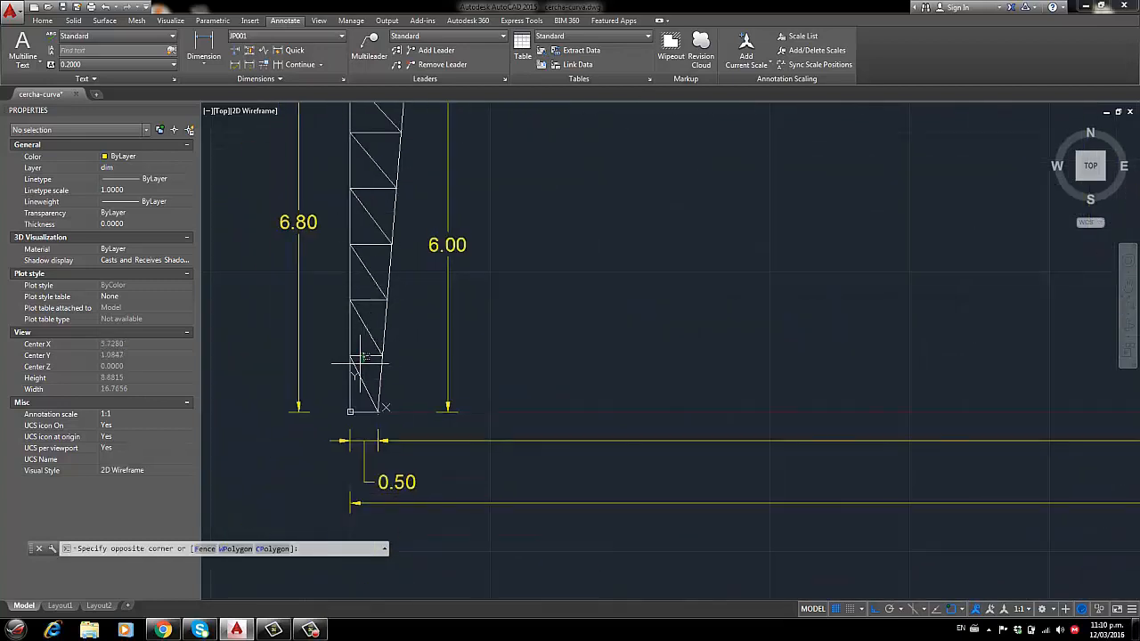
{"action": "left_click", "coordinate": [363, 376]}
{"action": "key", "text": "Escape"}
{"action": "left_click", "coordinate": [369, 321]}
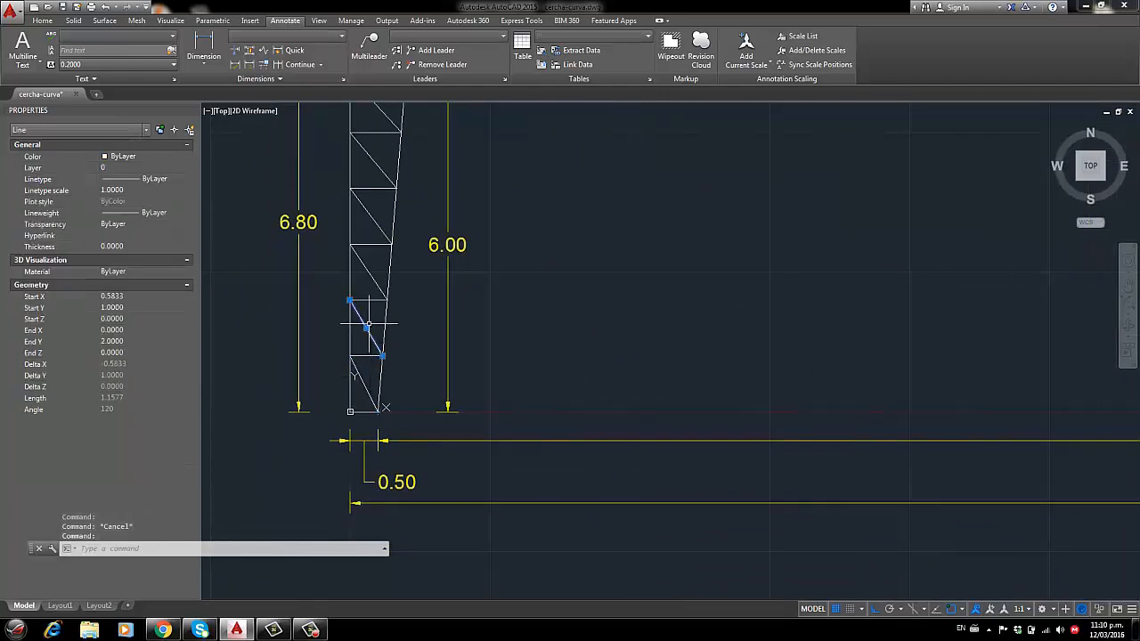
{"action": "key", "text": "Escape"}
{"action": "left_click", "coordinate": [367, 301]}
{"action": "left_click", "coordinate": [366, 290]}
{"action": "key", "text": "Escape"}
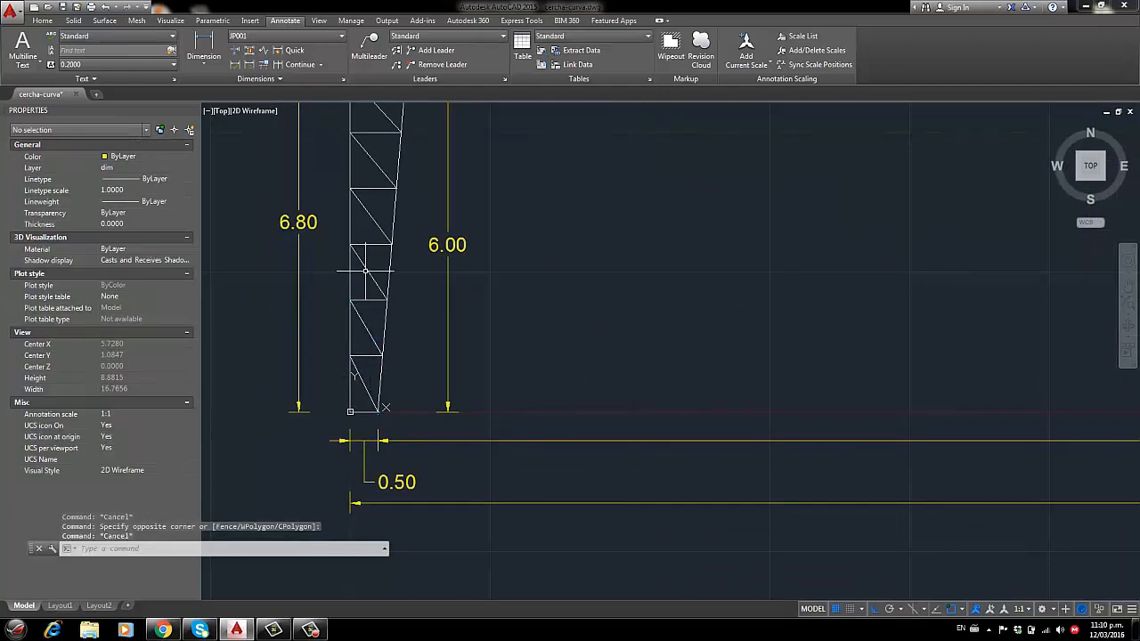
{"action": "left_click", "coordinate": [366, 269]}
{"action": "key", "text": "Escape"}
Inspect a horizontal and a diagonal web member in the upper part of the left column, including their layer
{"action": "middle_click_drag", "start_coordinate": [369, 242], "coordinate": [335, 394]}
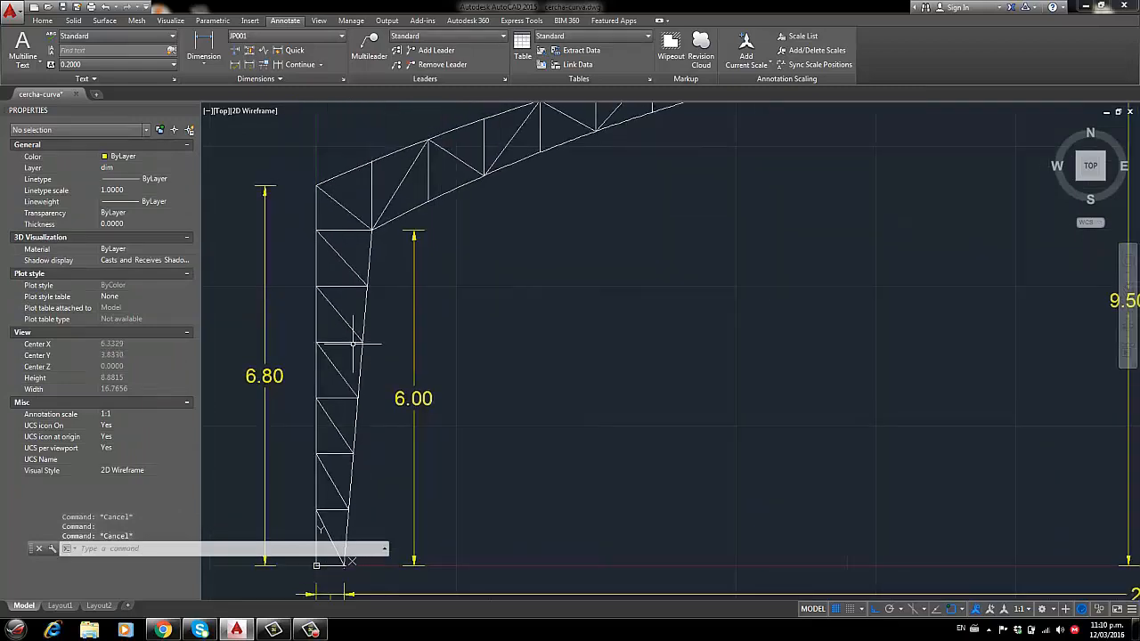
{"action": "left_click", "coordinate": [344, 336]}
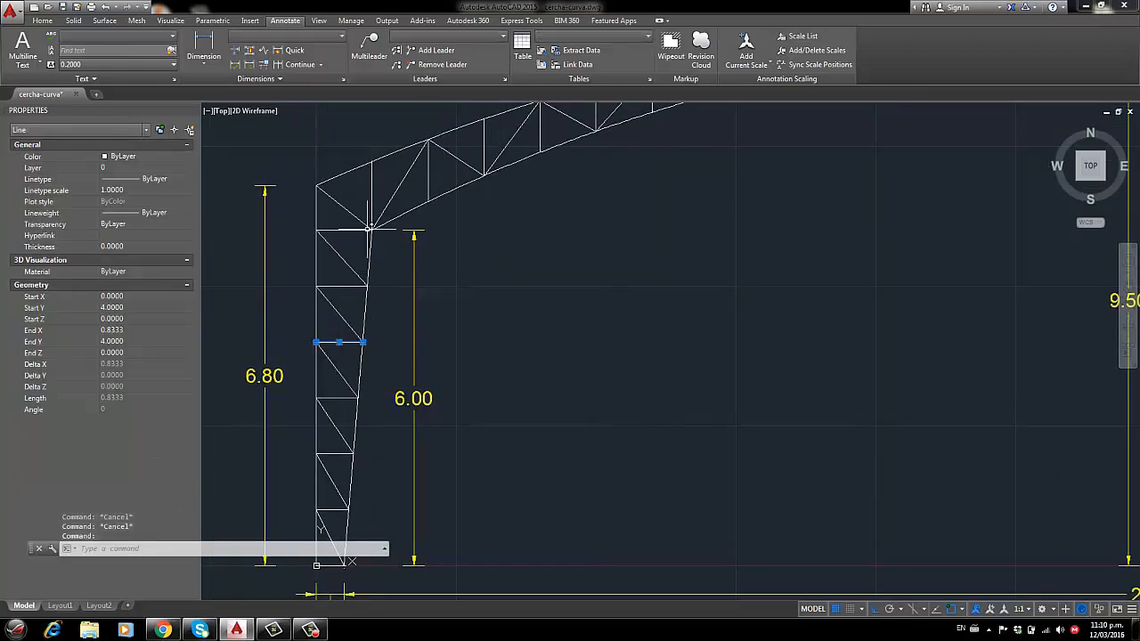
{"action": "key", "text": "Escape"}
{"action": "scroll", "coordinate": [344, 337], "scroll_direction": "down", "scroll_amount": 3}
{"action": "scroll", "coordinate": [345, 282], "scroll_direction": "up", "scroll_amount": 3}
{"action": "left_click", "coordinate": [335, 269]}
{"action": "key", "text": "Escape"}
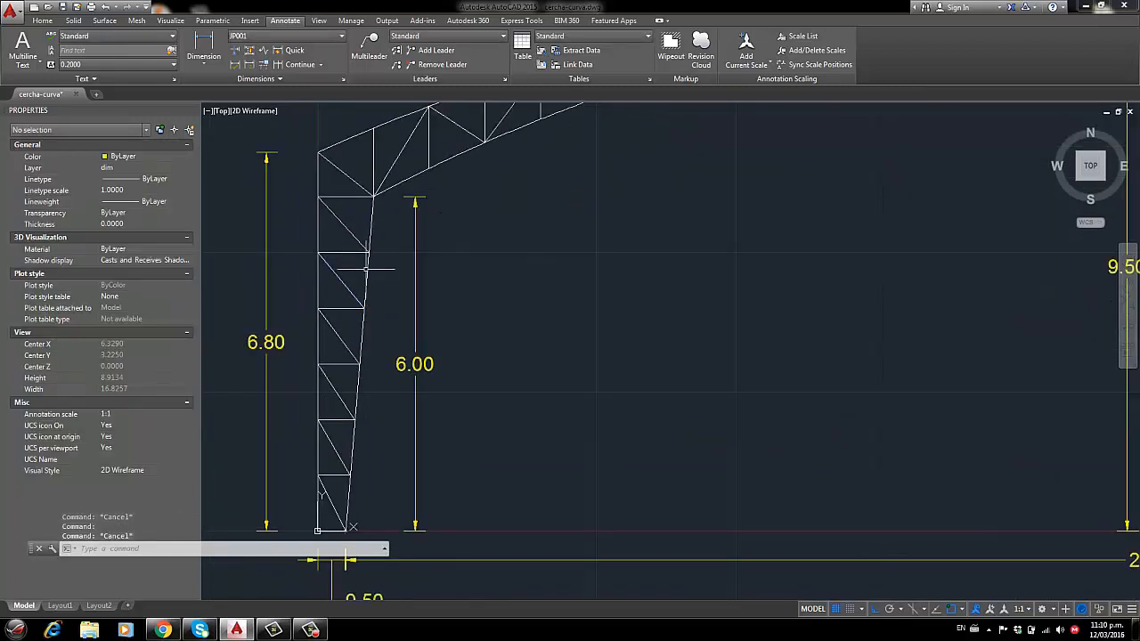
{"action": "left_click", "coordinate": [337, 271]}
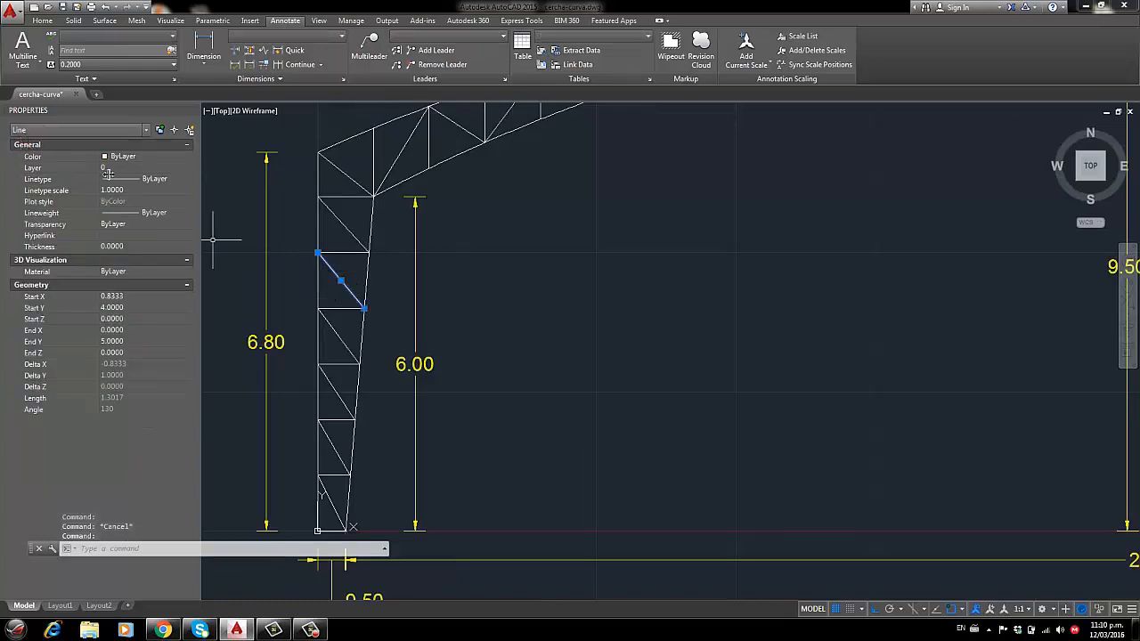
{"action": "key", "text": "Escape"}
Inspect the lower chord arc of the curved truss along its full span between the two columns
{"action": "scroll", "coordinate": [445, 250], "scroll_direction": "down", "scroll_amount": 4}
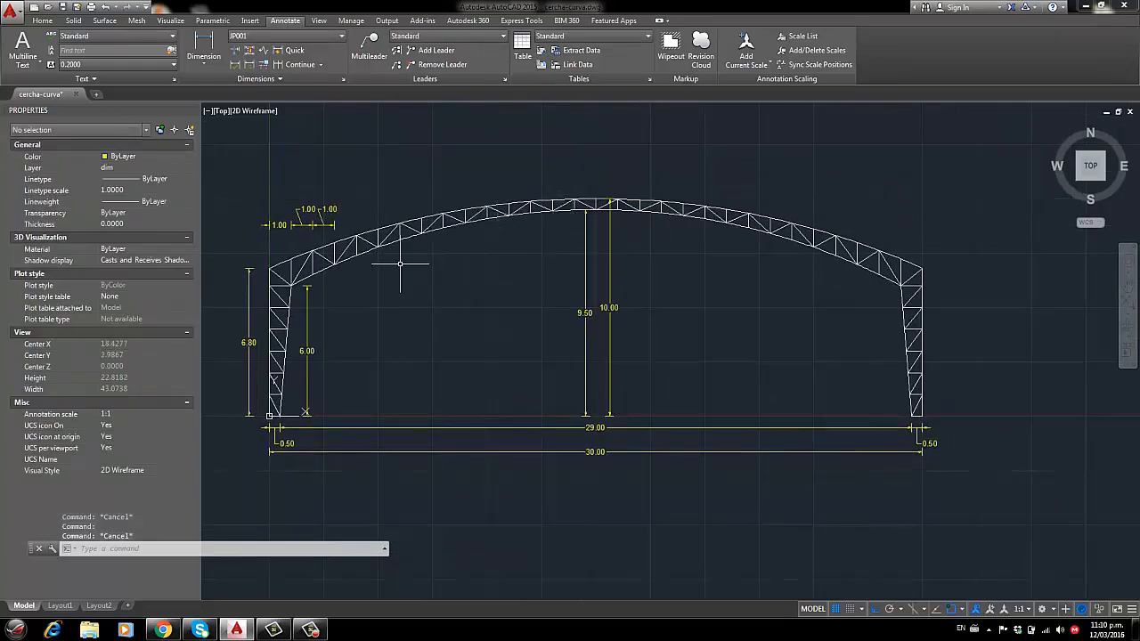
{"action": "scroll", "coordinate": [561, 265], "scroll_direction": "up", "scroll_amount": 2}
{"action": "left_click", "coordinate": [601, 237]}
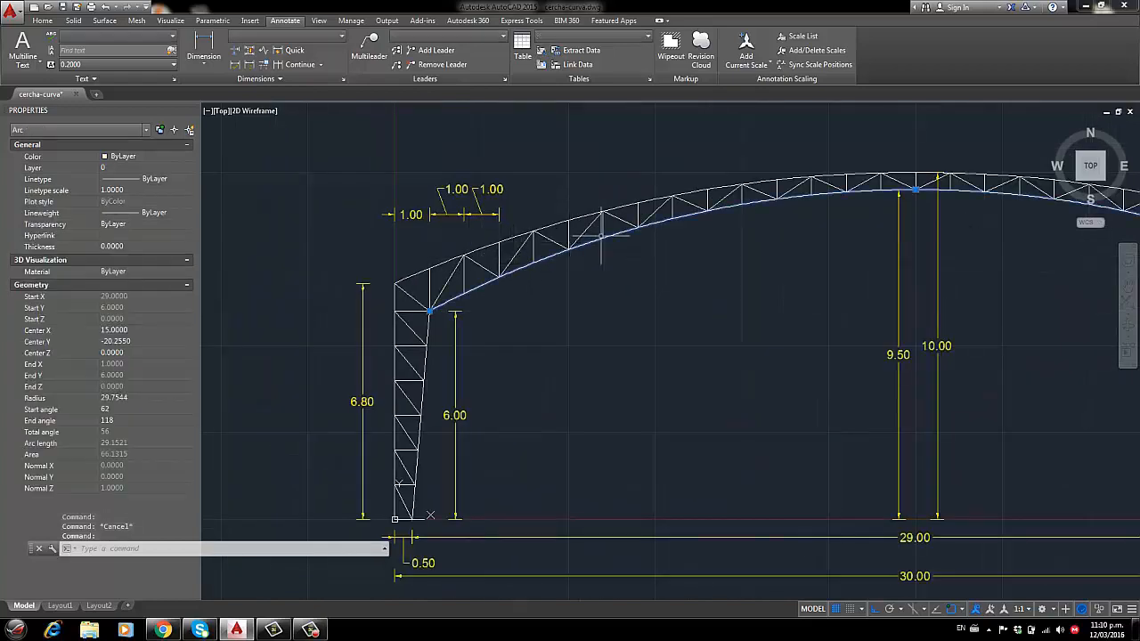
{"action": "scroll", "coordinate": [602, 236], "scroll_direction": "down", "scroll_amount": 2}
{"action": "middle_click_drag", "start_coordinate": [726, 279], "coordinate": [643, 300]}
{"action": "scroll", "coordinate": [402, 273], "scroll_direction": "up", "scroll_amount": 2}
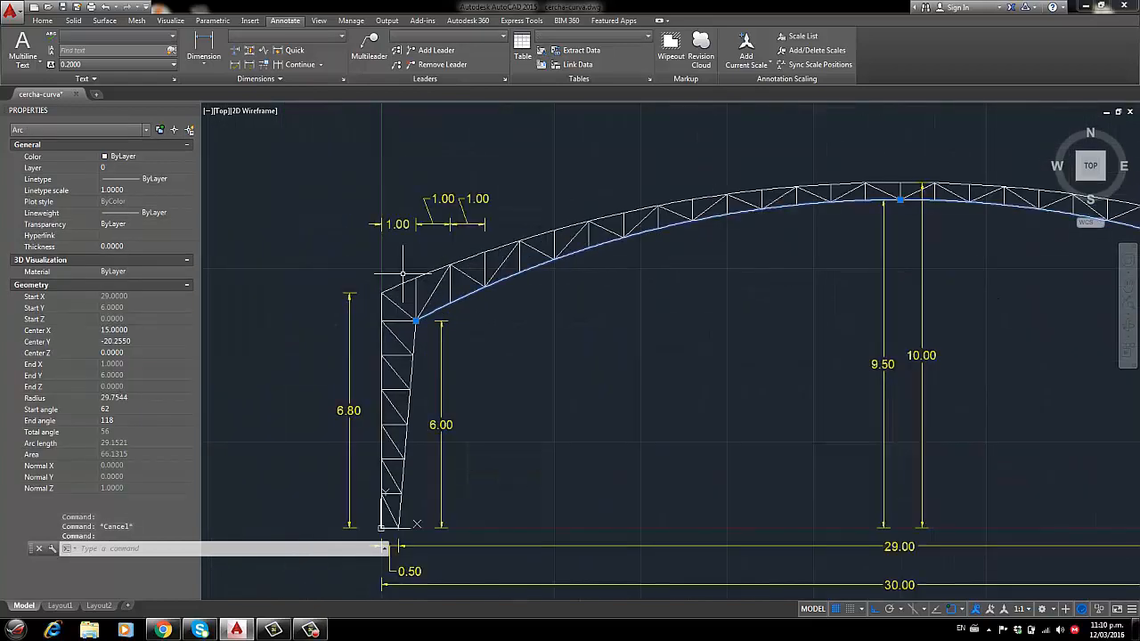
{"action": "scroll", "coordinate": [521, 304], "scroll_direction": "up", "scroll_amount": 2}
{"action": "scroll", "coordinate": [602, 242], "scroll_direction": "down", "scroll_amount": 4}
{"action": "middle_click_drag", "start_coordinate": [791, 227], "coordinate": [580, 235]}
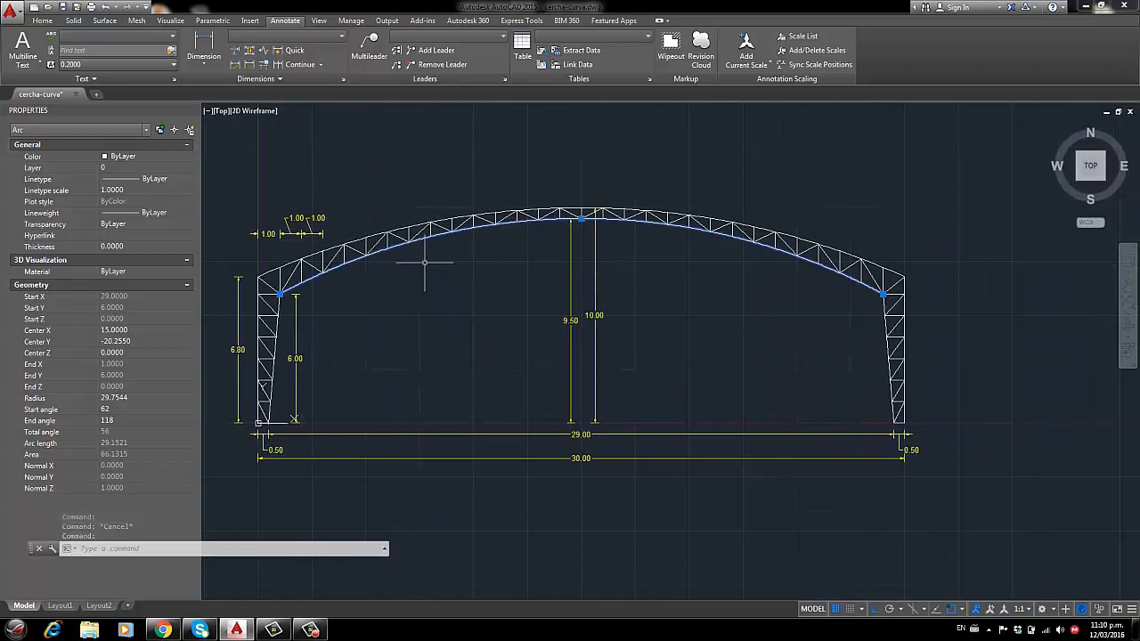
{"action": "middle_click_drag", "start_coordinate": [425, 263], "coordinate": [555, 280]}
{"action": "key", "text": "Escape"}
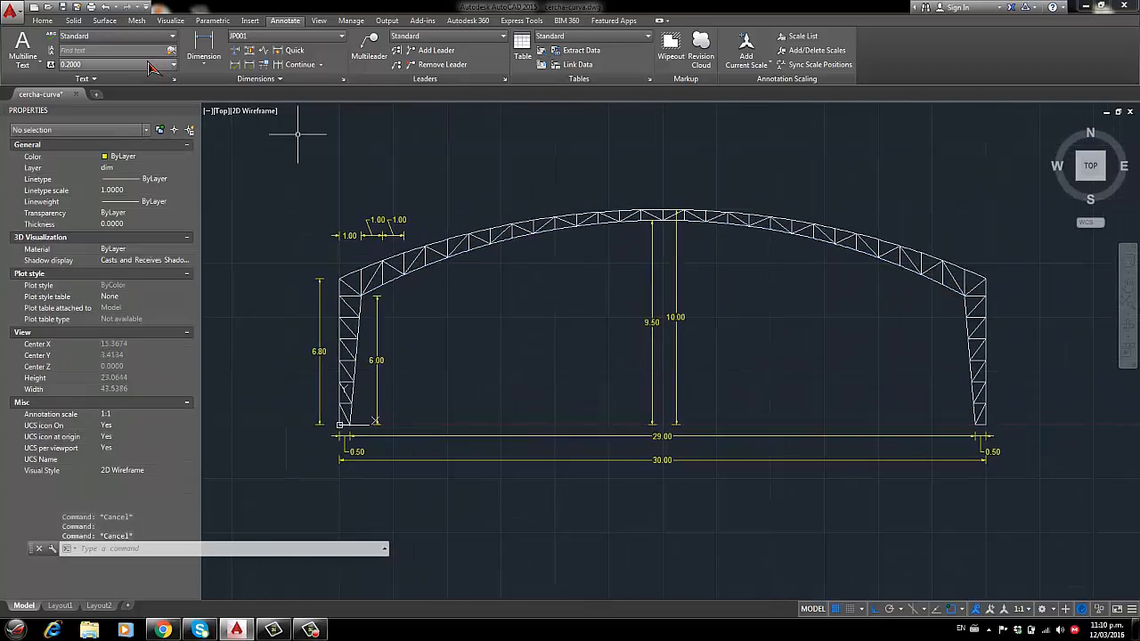
Create a new layer named cordonSUP and set its color to green
{"action": "left_click", "coordinate": [41, 21]}
{"action": "left_click", "coordinate": [776, 47]}
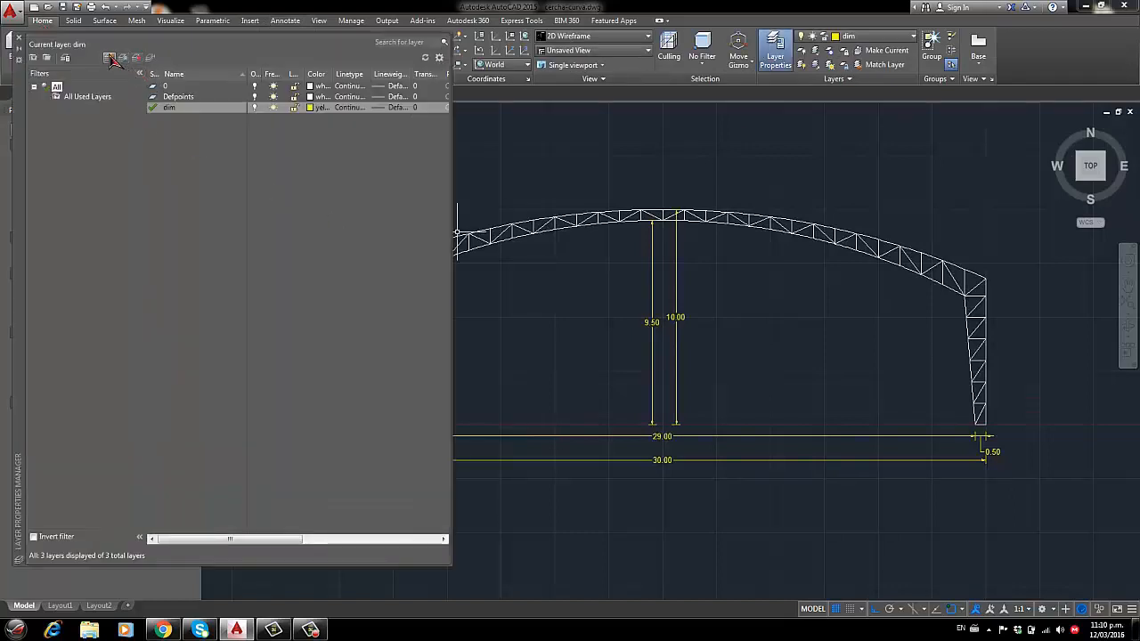
{"action": "left_click", "coordinate": [108, 57]}
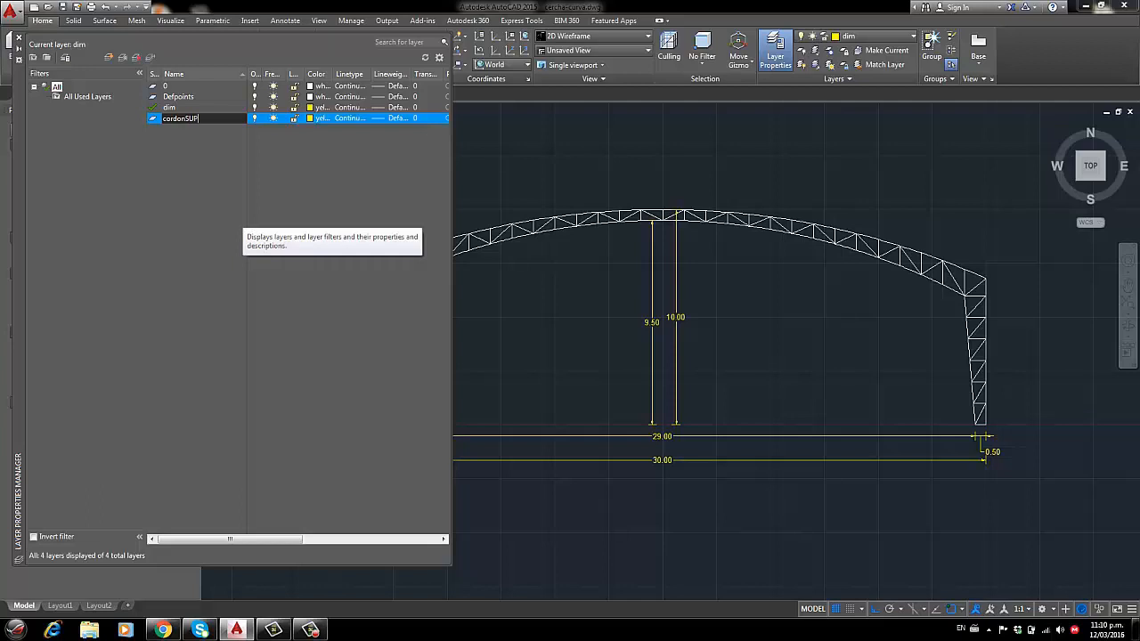
{"action": "key", "text": "Return"}
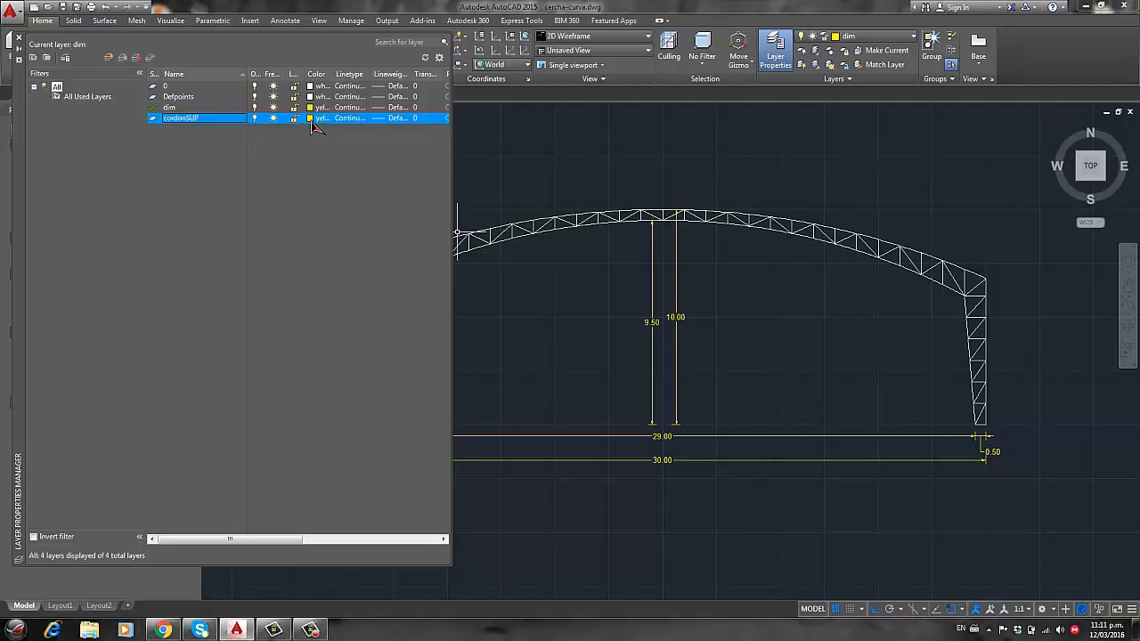
{"action": "left_click", "coordinate": [311, 118]}
{"action": "left_click", "coordinate": [499, 340]}
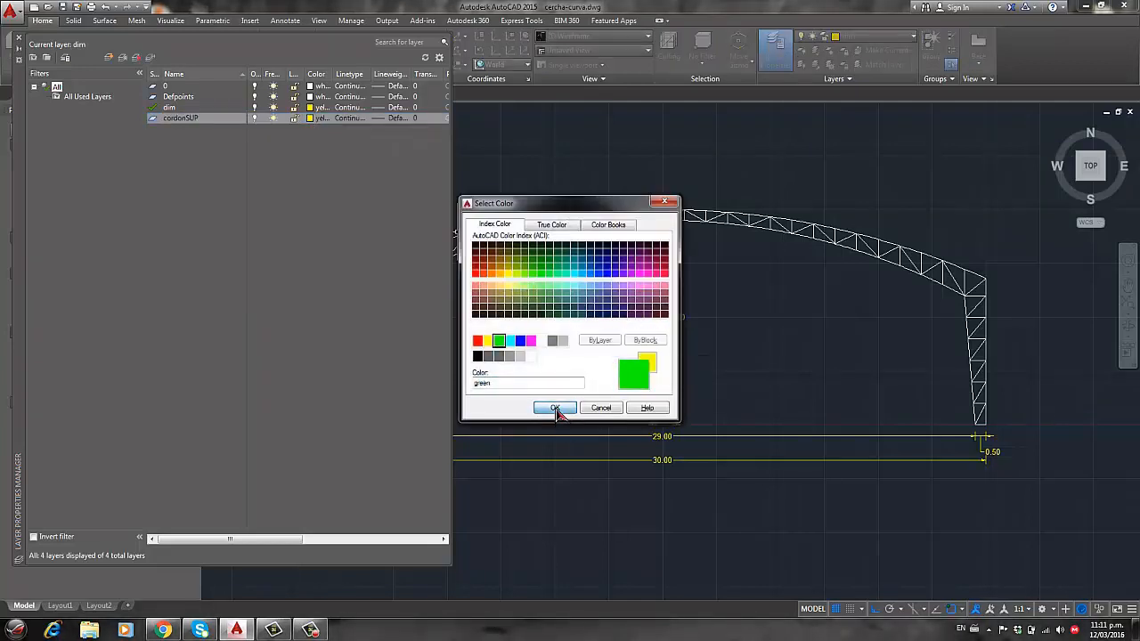
{"action": "left_click", "coordinate": [555, 409]}
Create a new layer named cordonINF and set its color to cyan
{"action": "left_click", "coordinate": [109, 57]}
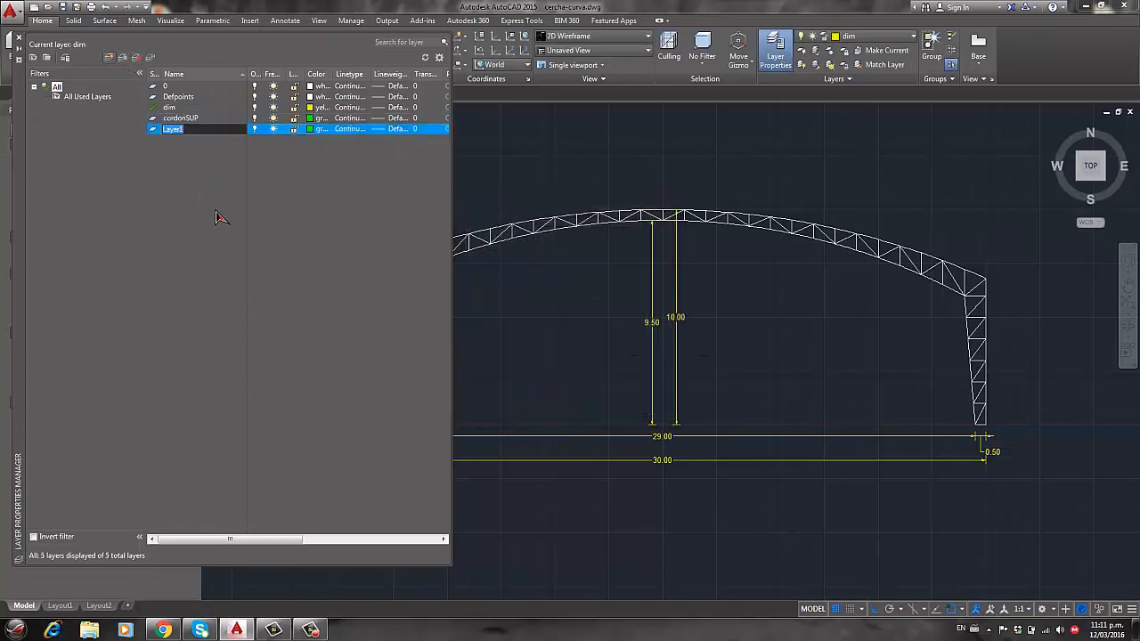
{"action": "type", "text": "cordonINF"}
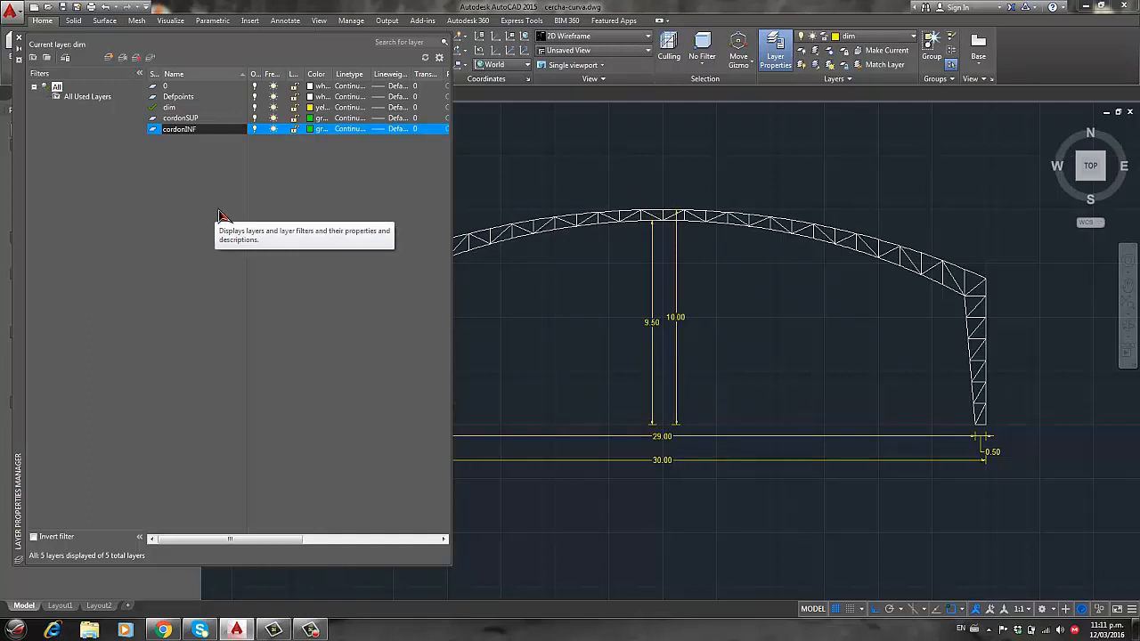
{"action": "left_click", "coordinate": [317, 128]}
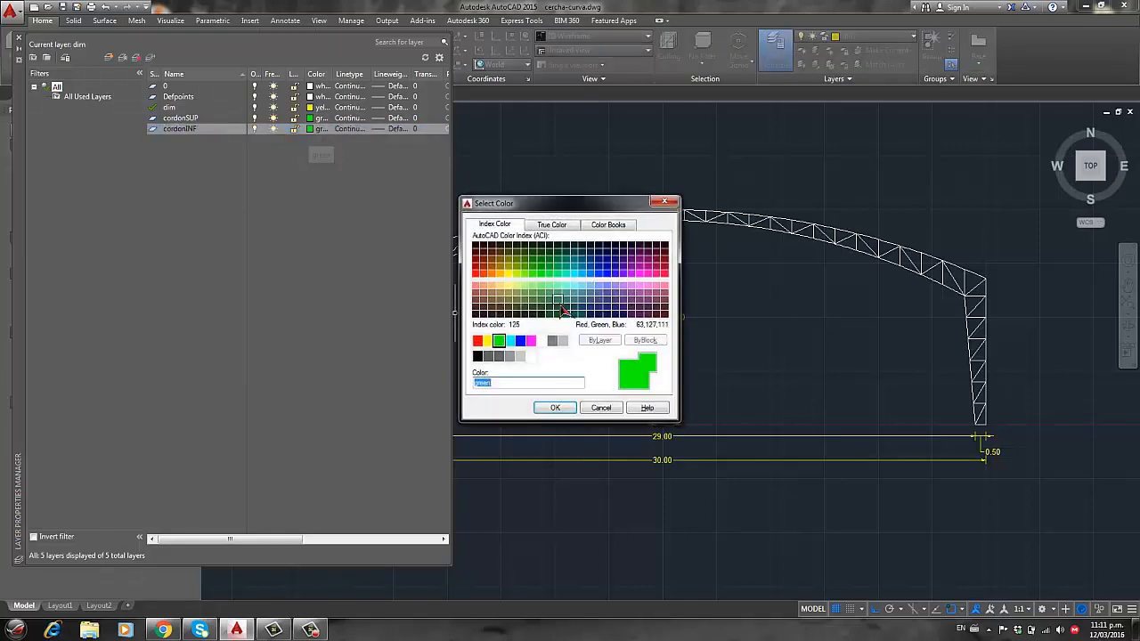
{"action": "left_click", "coordinate": [510, 340]}
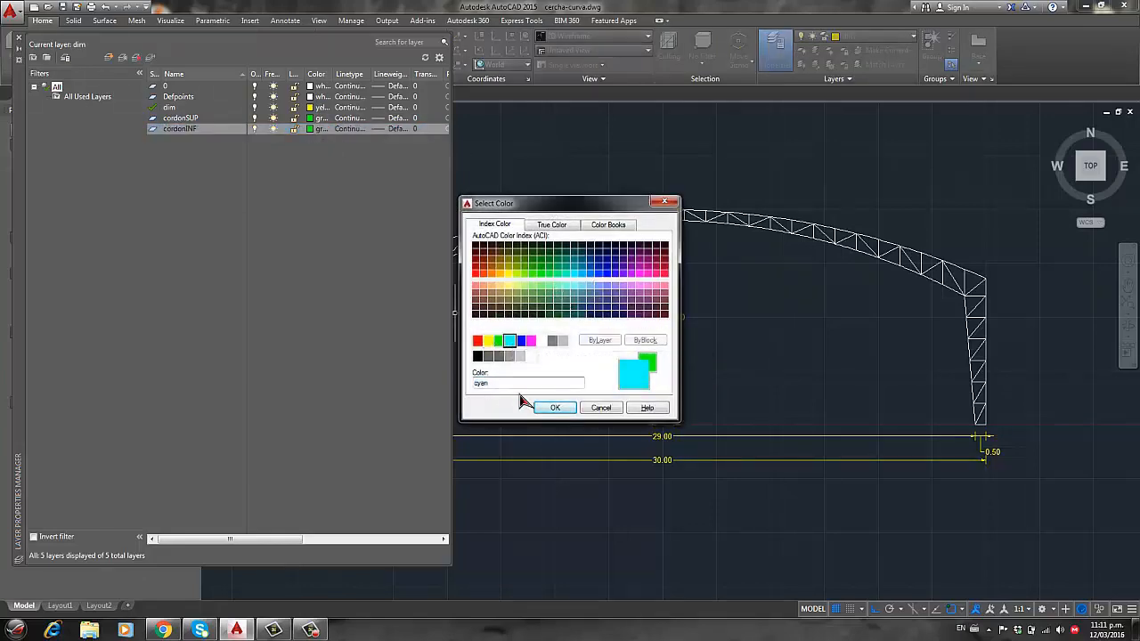
{"action": "left_click", "coordinate": [554, 407]}
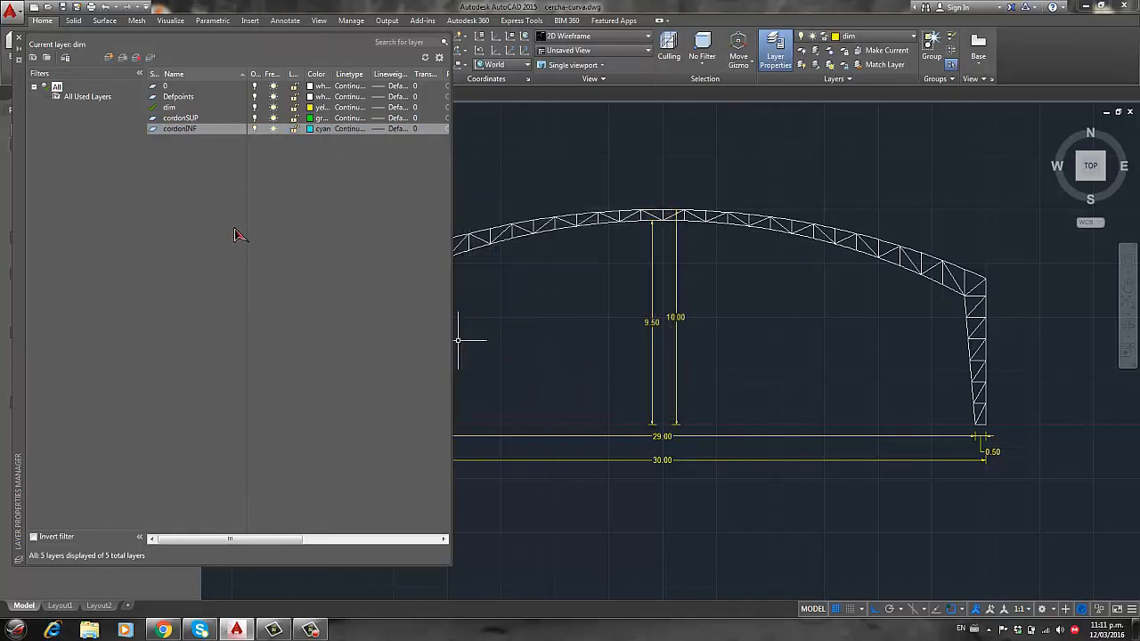
Create a new layer named diagARC and set its color to yellow
{"action": "left_click", "coordinate": [122, 58]}
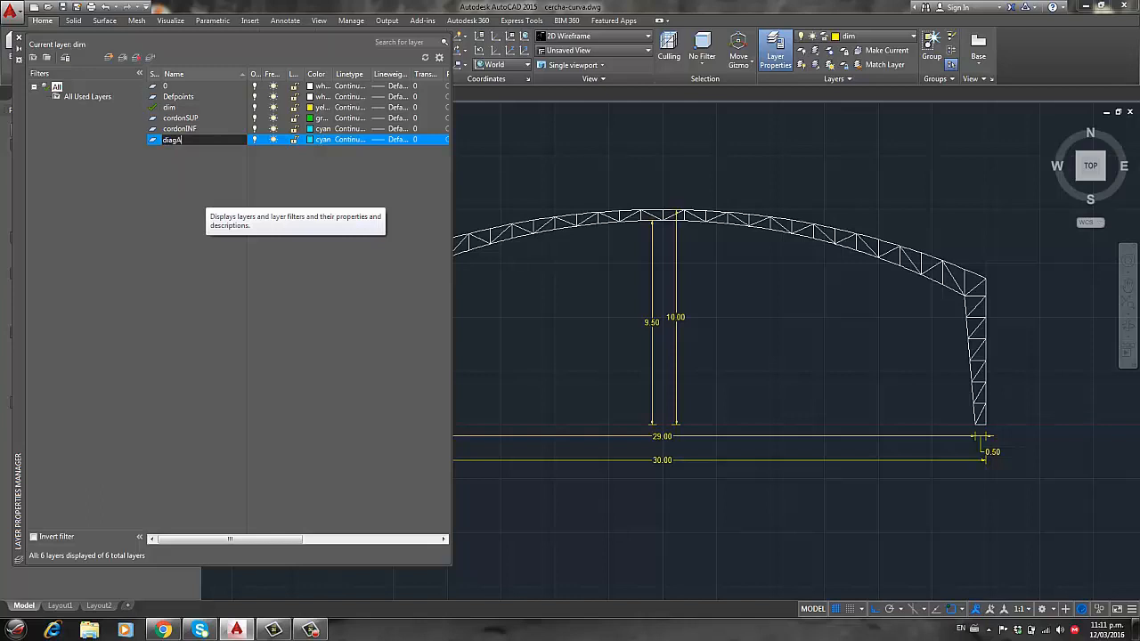
{"action": "left_click", "coordinate": [320, 140]}
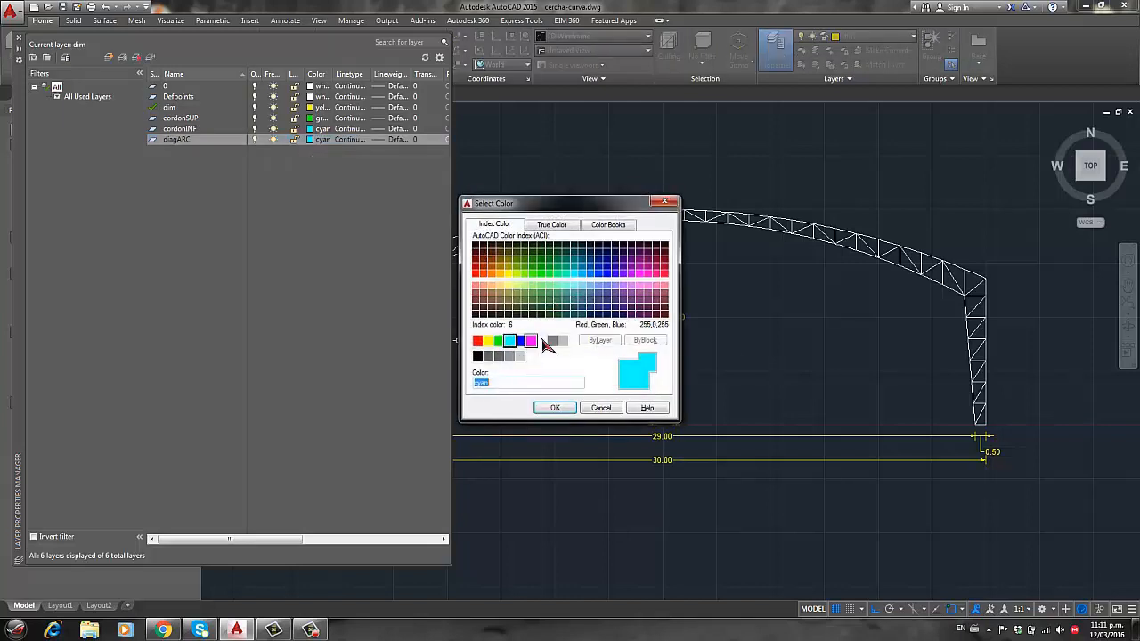
{"action": "left_click", "coordinate": [490, 342]}
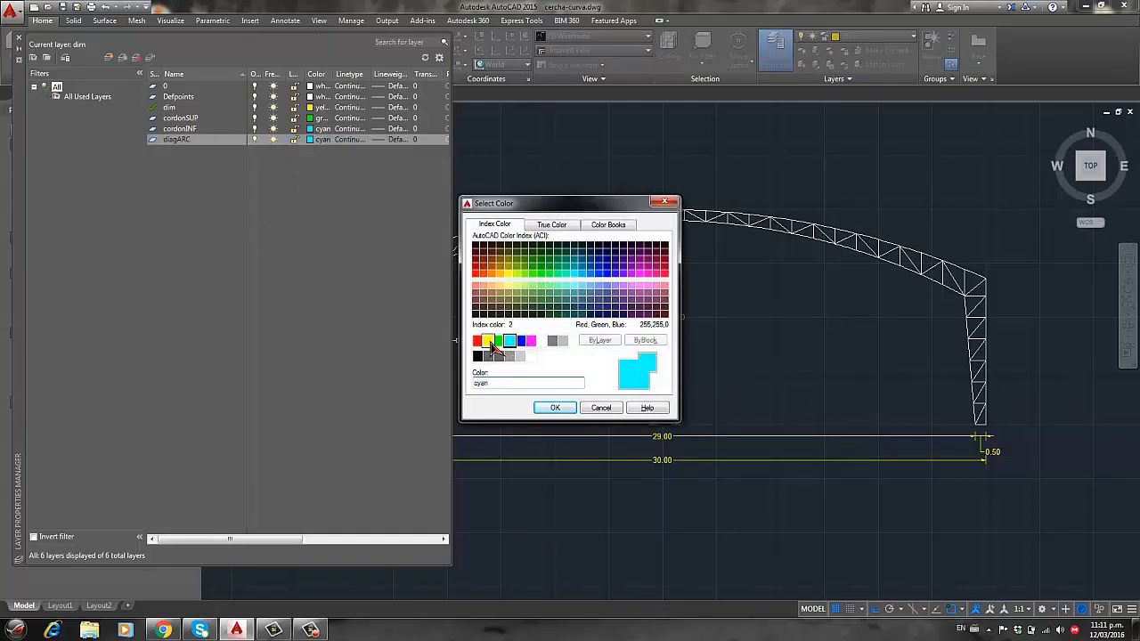
{"action": "left_click", "coordinate": [554, 409]}
Create a new layer named diagCOL and set its color to index color 150
{"action": "left_click", "coordinate": [110, 58]}
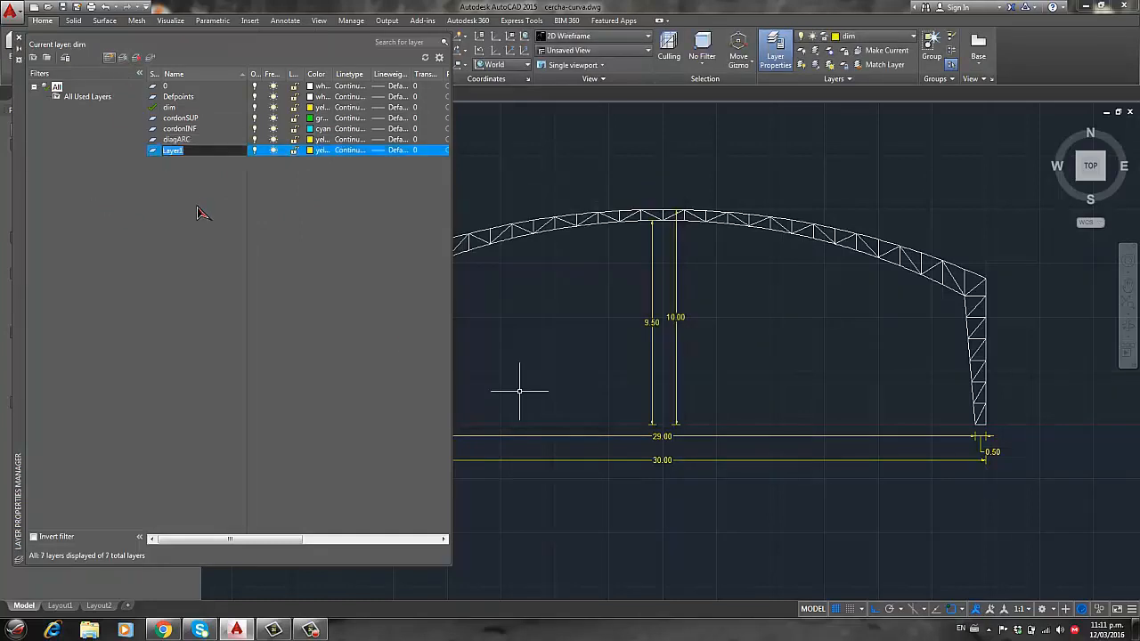
{"action": "type", "text": "diagCOL"}
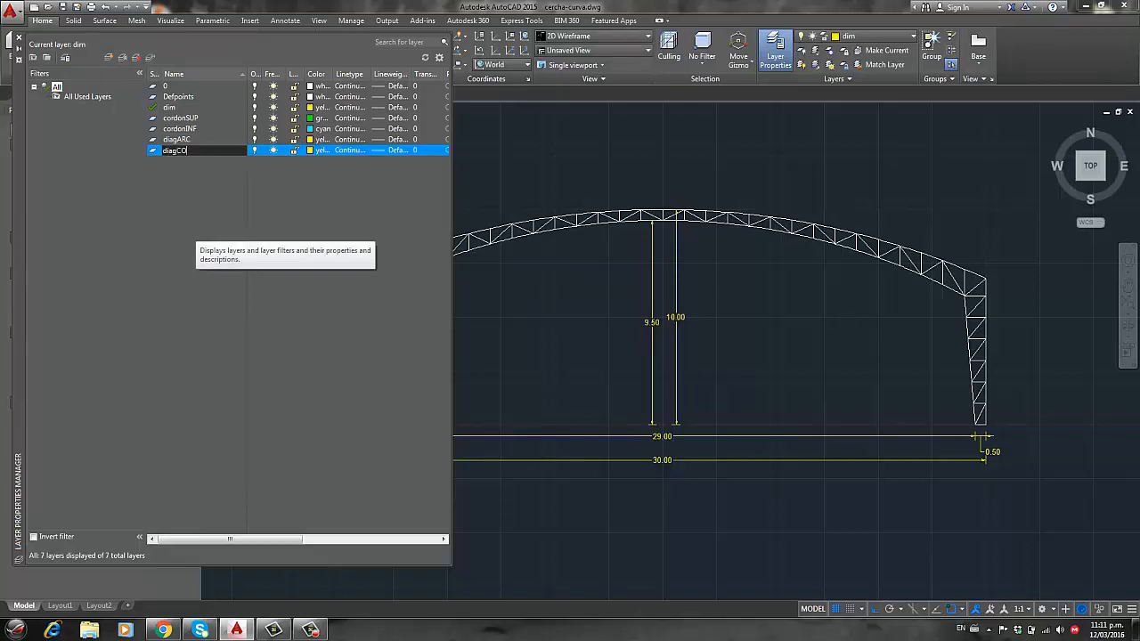
{"action": "left_click", "coordinate": [311, 154]}
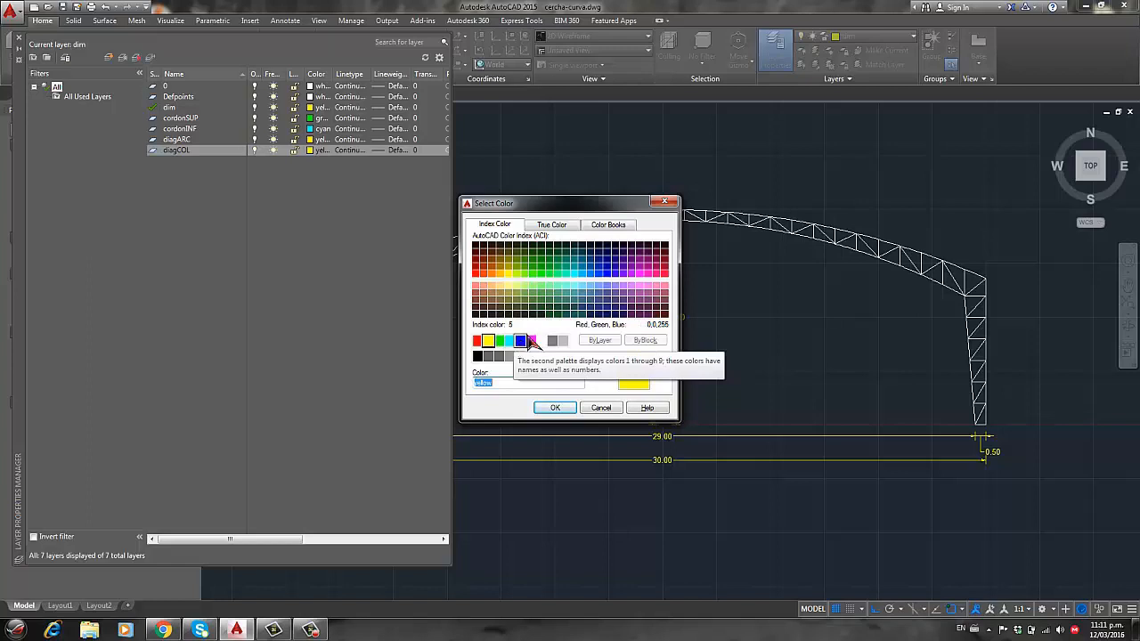
{"action": "left_click", "coordinate": [595, 282]}
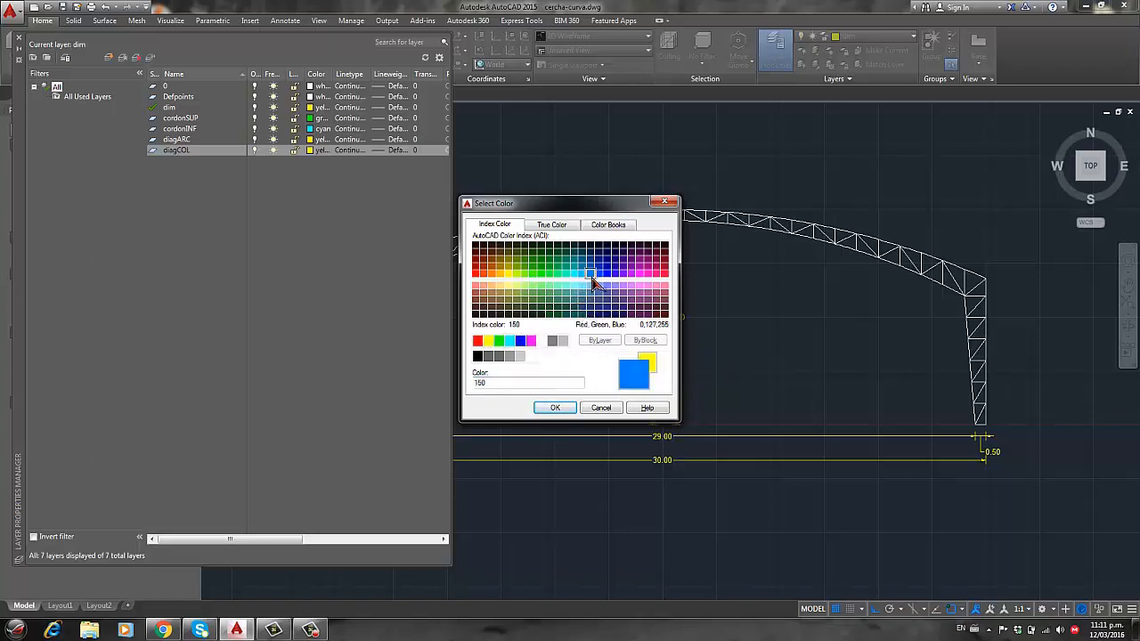
{"action": "left_click", "coordinate": [553, 407]}
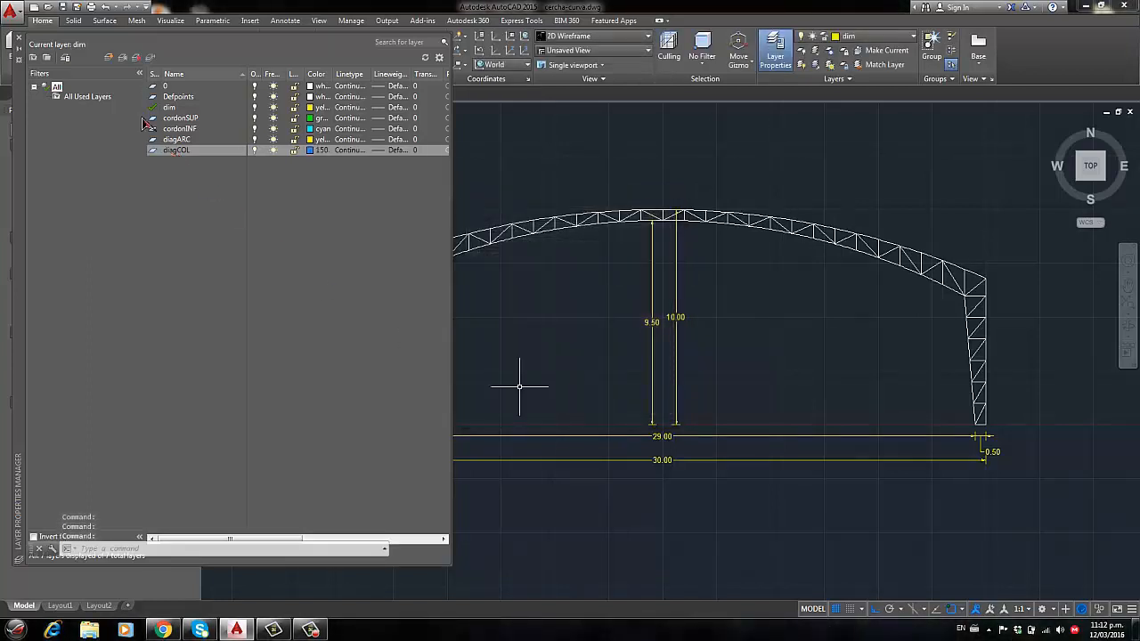
Create a new layer named col with the color red and close the layer manager
{"action": "left_click", "coordinate": [109, 58]}
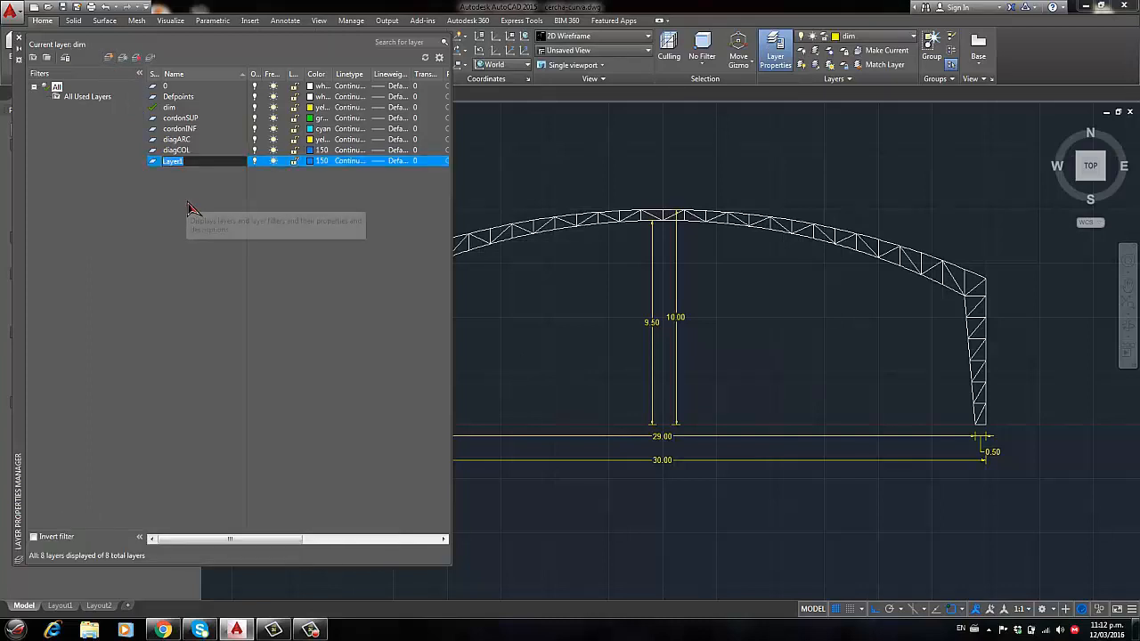
{"action": "type", "text": "col"}
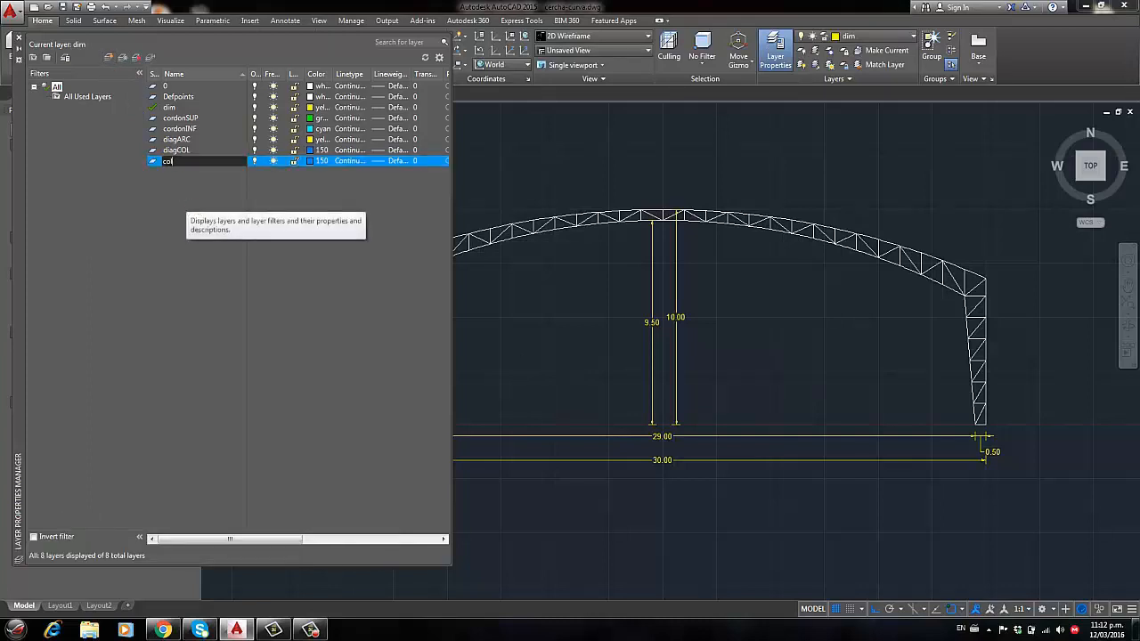
{"action": "left_click", "coordinate": [316, 165]}
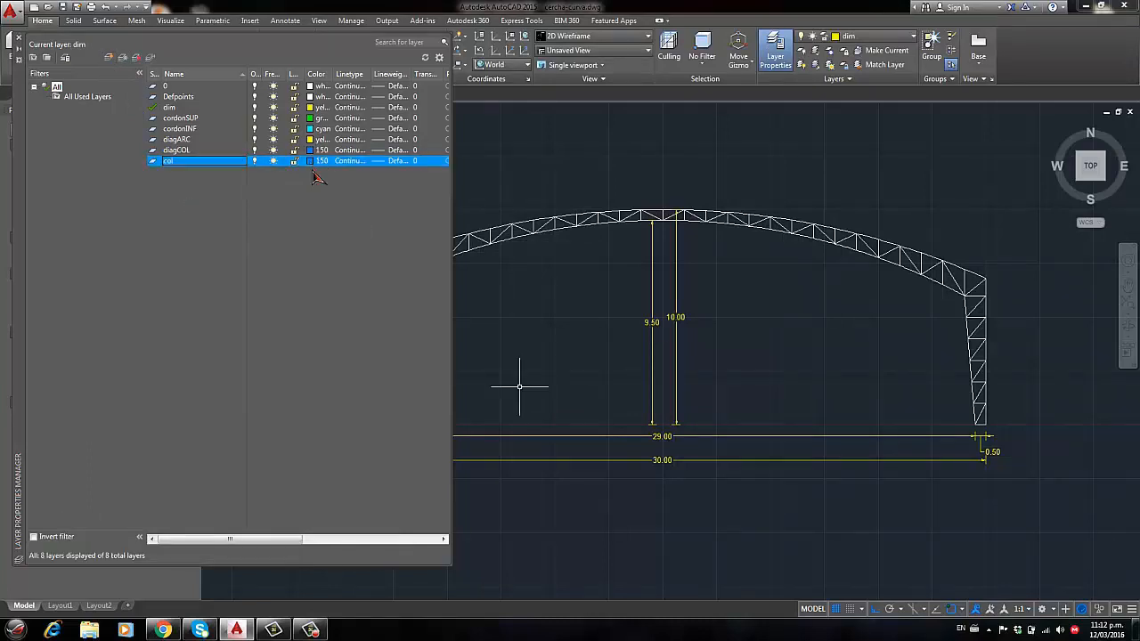
{"action": "left_click", "coordinate": [477, 340]}
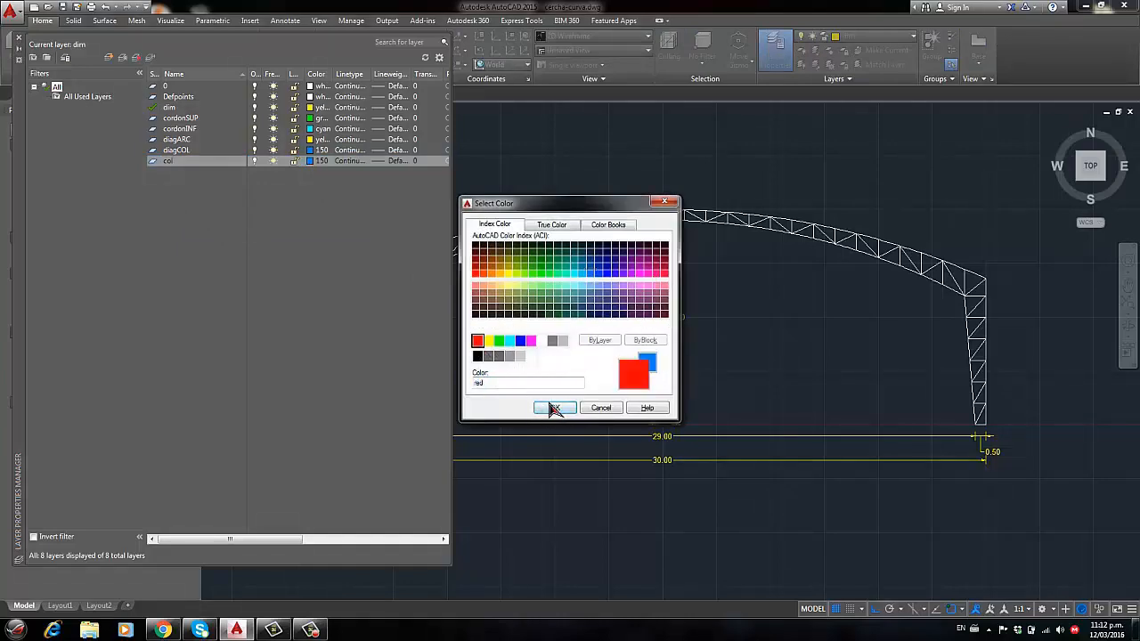
{"action": "left_click", "coordinate": [554, 408]}
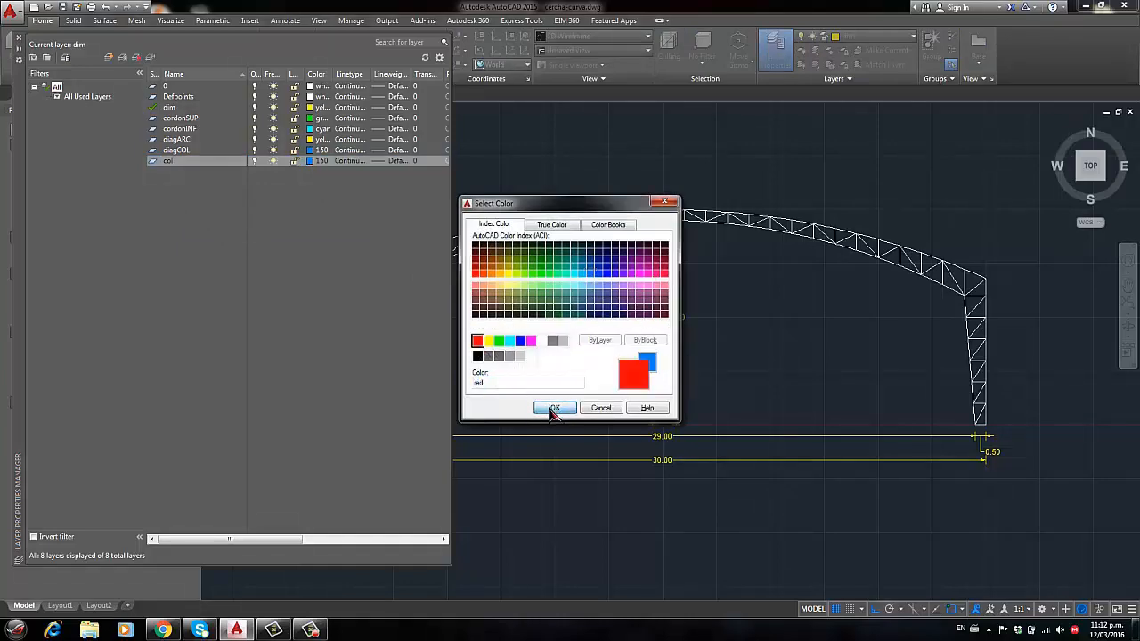
{"action": "left_click", "coordinate": [19, 39]}
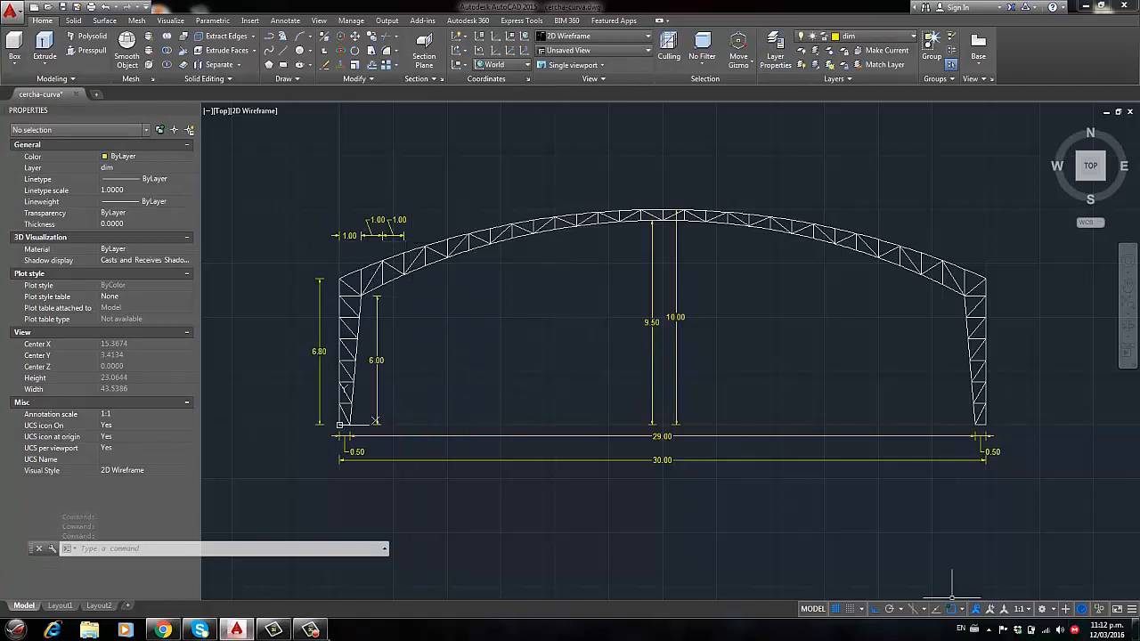
{"action": "scroll", "coordinate": [348, 310], "scroll_direction": "up", "scroll_amount": 2}
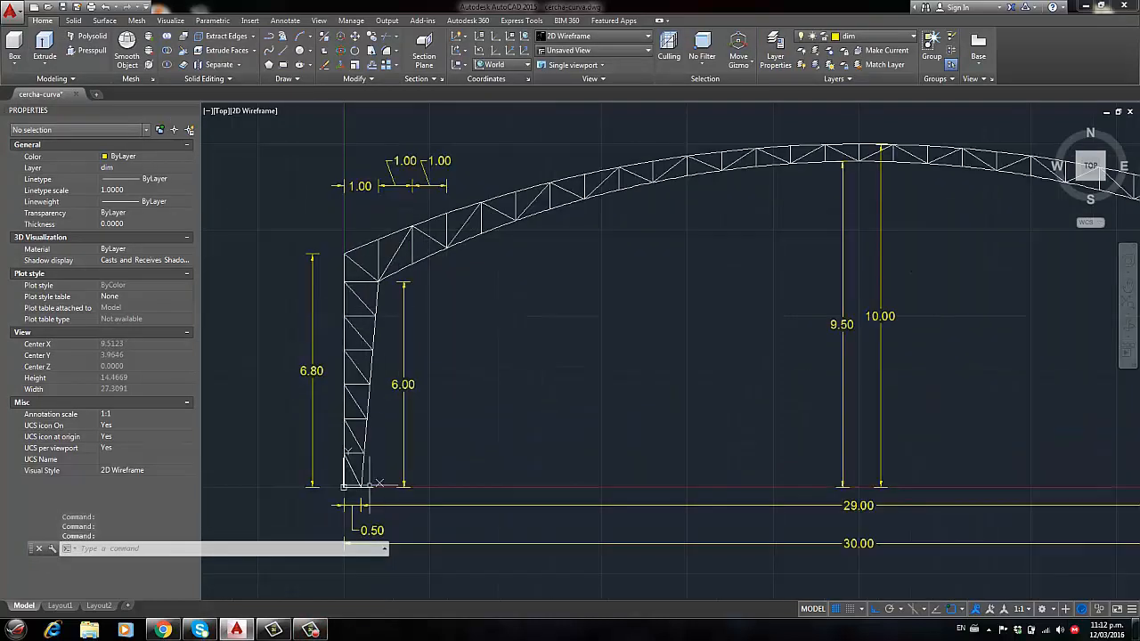
{"action": "scroll", "coordinate": [360, 486], "scroll_direction": "up", "scroll_amount": 4}
{"action": "left_click", "coordinate": [358, 470]}
{"action": "left_click", "coordinate": [333, 386]}
{"action": "scroll", "coordinate": [362, 333], "scroll_direction": "down", "scroll_amount": 2}
{"action": "middle_click_drag", "start_coordinate": [362, 333], "coordinate": [368, 412]}
{"action": "key", "text": "Escape"}
Assign all horizontal and diagonal web members of the left column to the diagCOL layer
{"action": "left_click", "coordinate": [375, 512]}
{"action": "scroll", "coordinate": [369, 448], "scroll_direction": "down", "scroll_amount": 8}
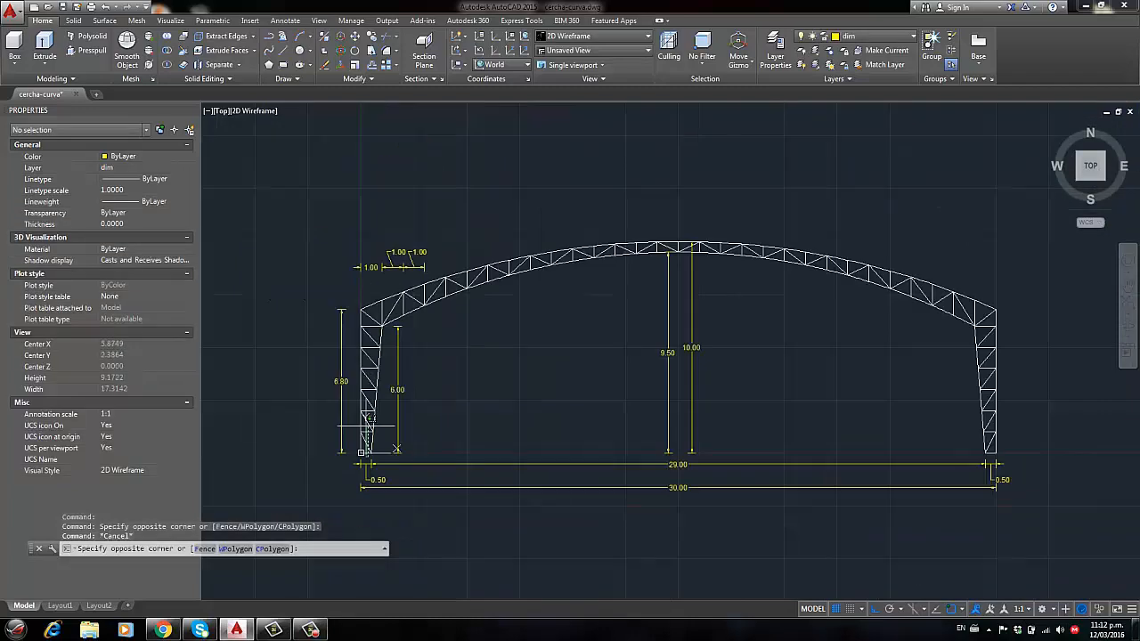
{"action": "scroll", "coordinate": [374, 263], "scroll_direction": "up", "scroll_amount": 3}
{"action": "left_click", "coordinate": [375, 264]}
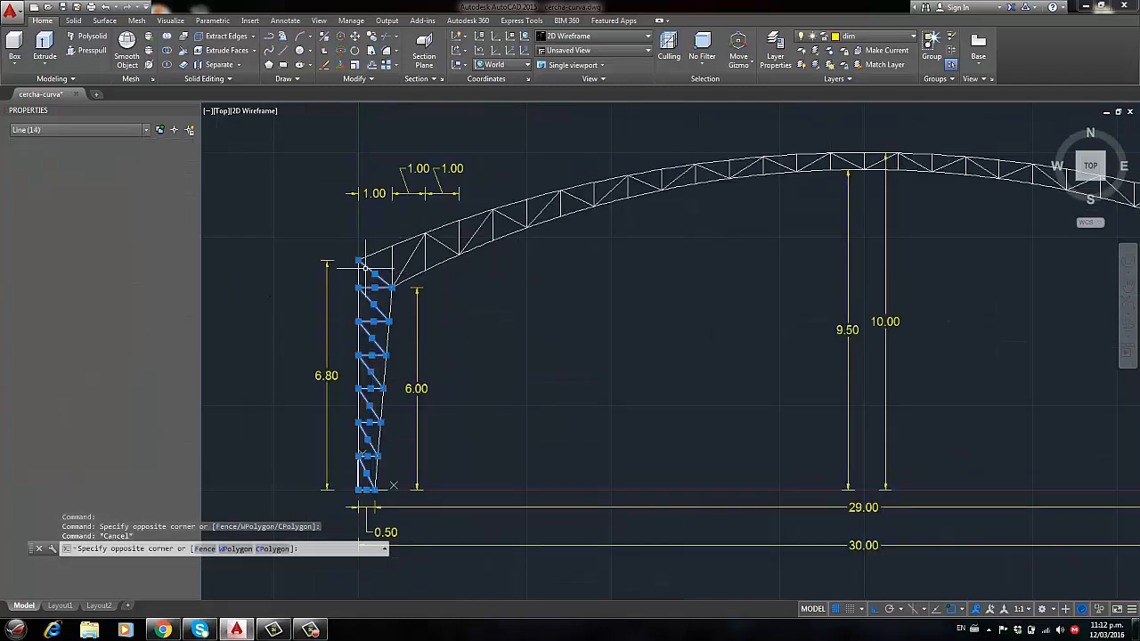
{"action": "scroll", "coordinate": [369, 263], "scroll_direction": "down", "scroll_amount": 2}
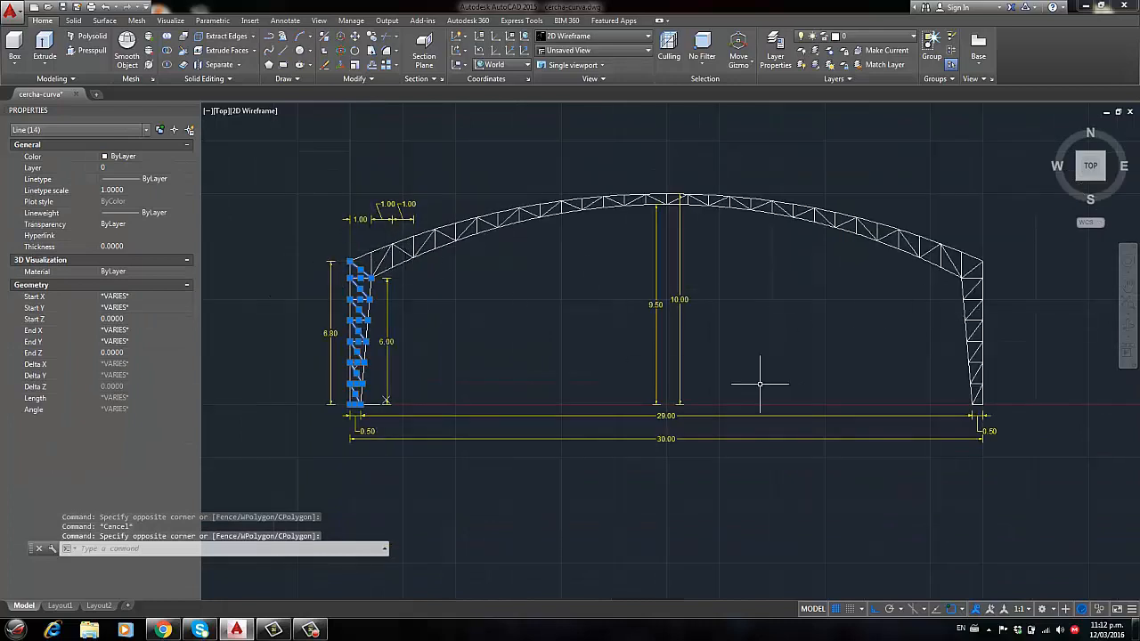
{"action": "scroll", "coordinate": [286, 266], "scroll_direction": "up", "scroll_amount": 2}
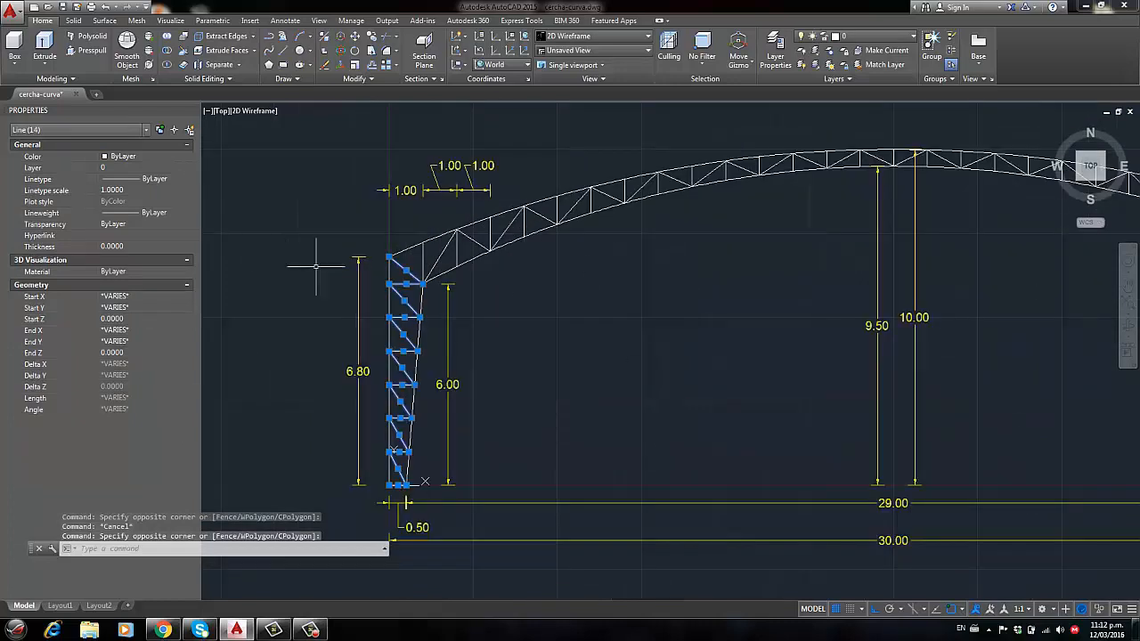
{"action": "left_click", "coordinate": [855, 36]}
{"action": "left_click", "coordinate": [874, 140]}
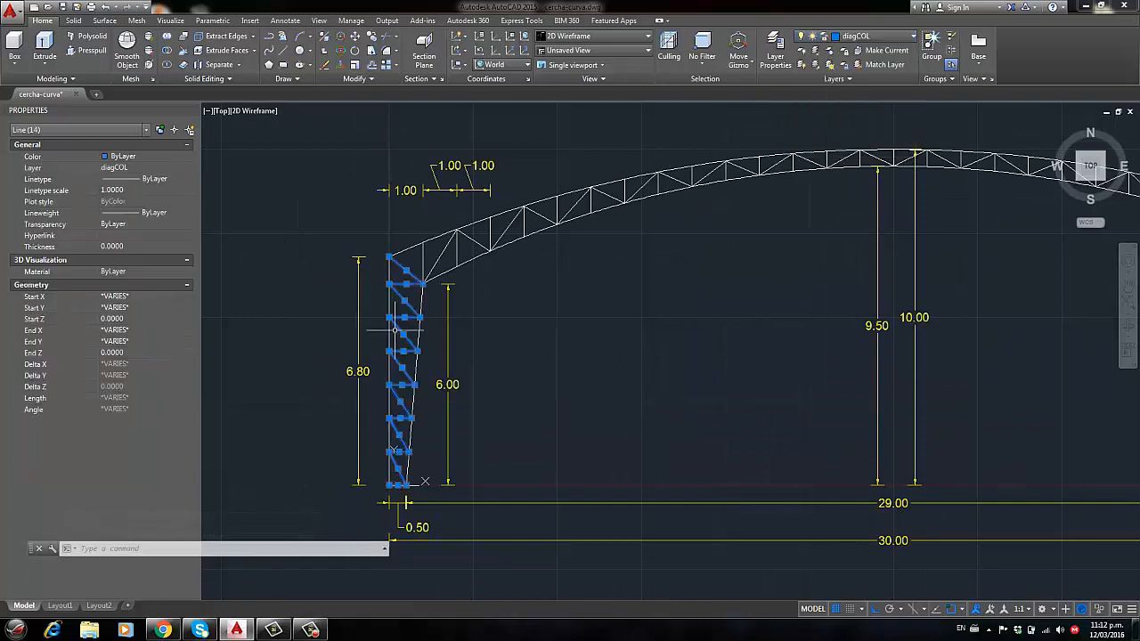
{"action": "key", "text": "Escape"}
Assign the right column's horizontal and diagonal web members, including the uppermost diagonal, to the diagCOL layer
{"action": "scroll", "coordinate": [520, 292], "scroll_direction": "down", "scroll_amount": 2}
{"action": "middle_click_drag", "start_coordinate": [780, 316], "coordinate": [565, 323]}
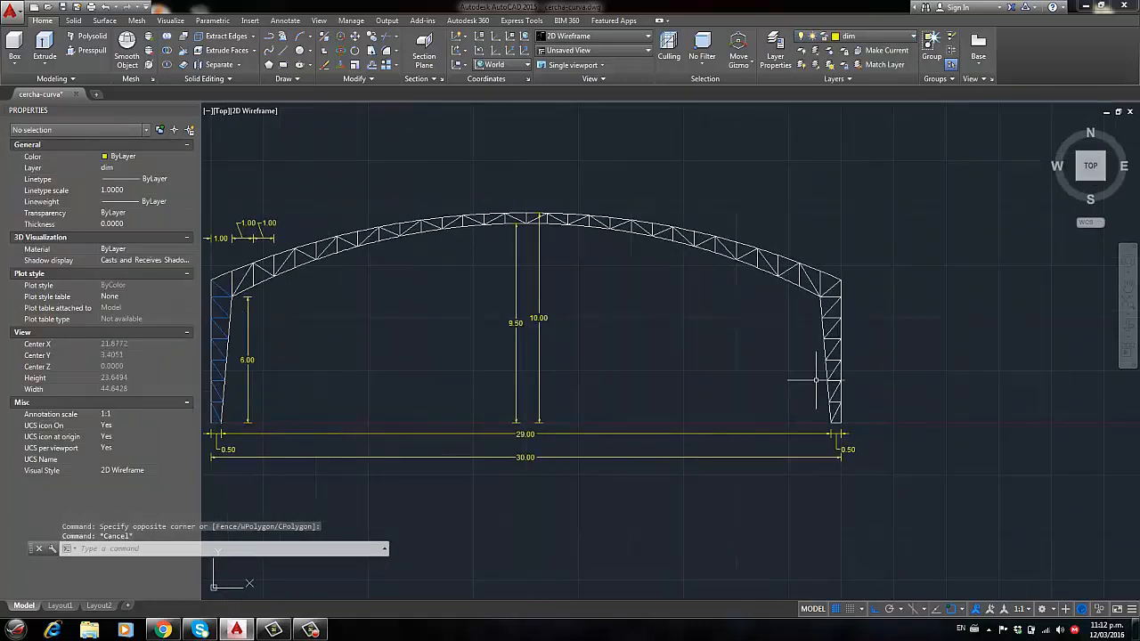
{"action": "scroll", "coordinate": [814, 377], "scroll_direction": "up", "scroll_amount": 2}
{"action": "left_click", "coordinate": [853, 438]}
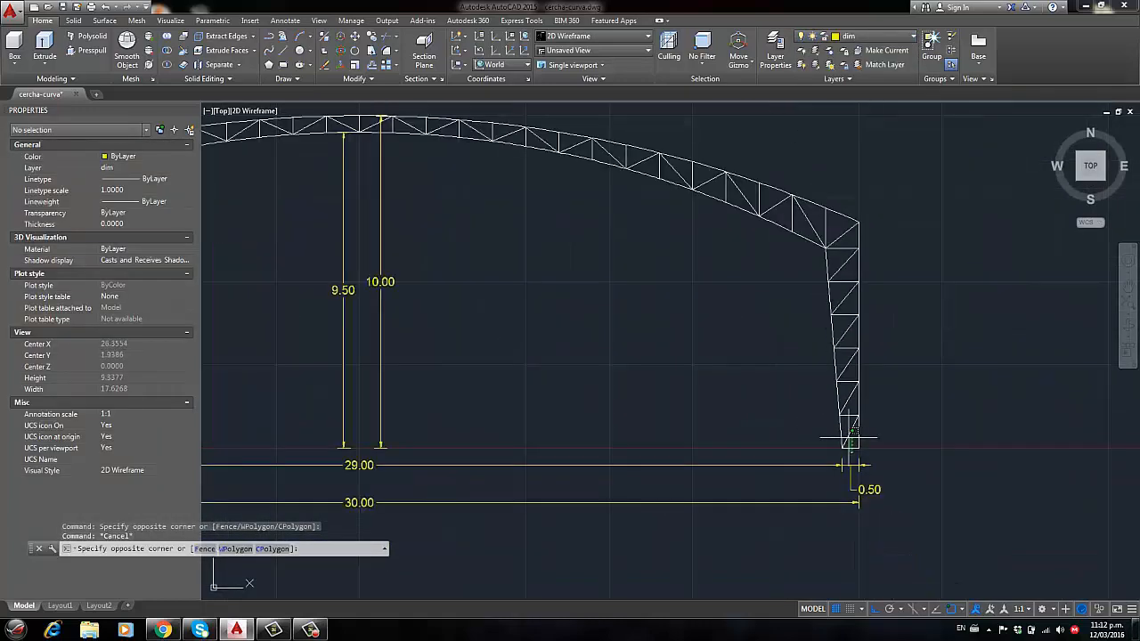
{"action": "left_click", "coordinate": [830, 242]}
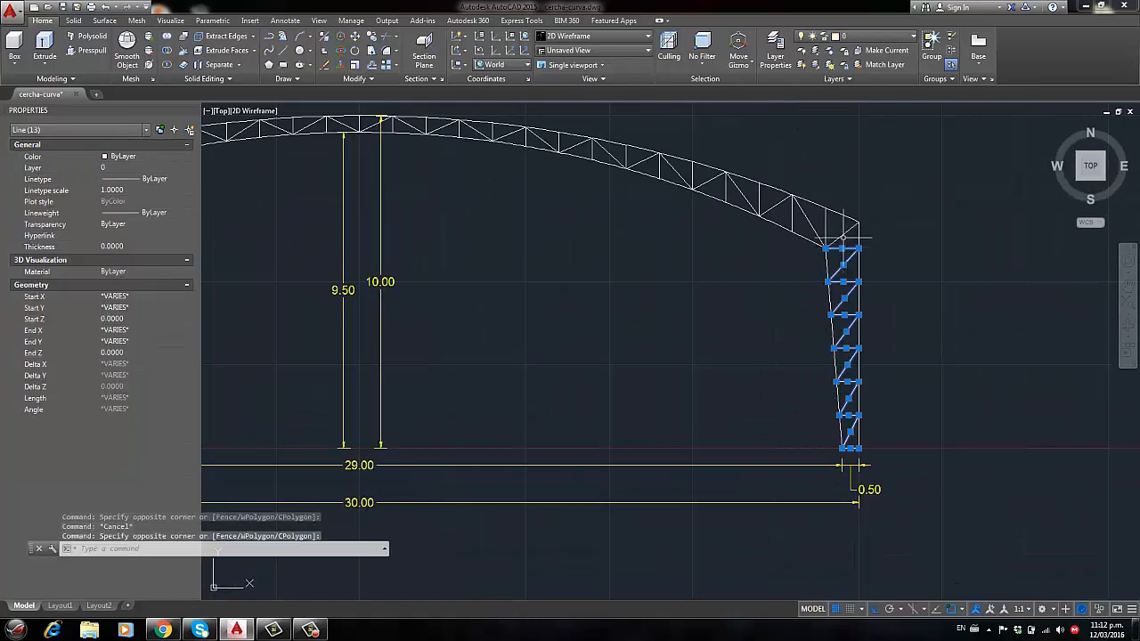
{"action": "left_click", "coordinate": [845, 233]}
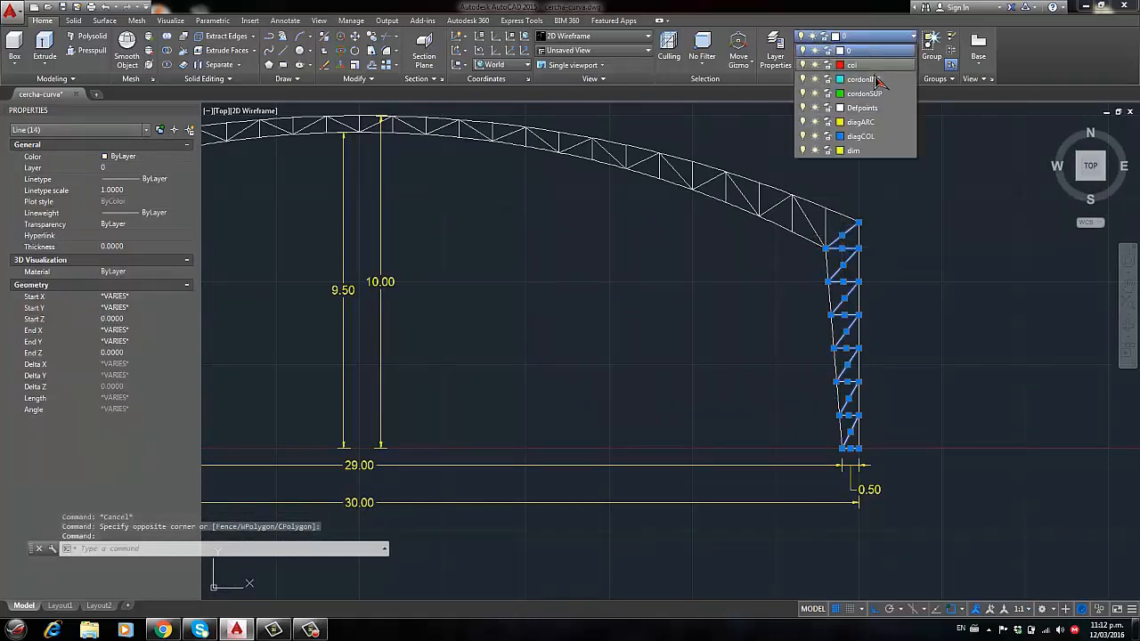
{"action": "left_click", "coordinate": [882, 137]}
{"action": "key", "text": "Escape"}
Examine the web members at the upper corners of both columns, where the columns meet the arch
{"action": "scroll", "coordinate": [979, 231], "scroll_direction": "down", "scroll_amount": 2}
{"action": "scroll", "coordinate": [903, 213], "scroll_direction": "up", "scroll_amount": 4}
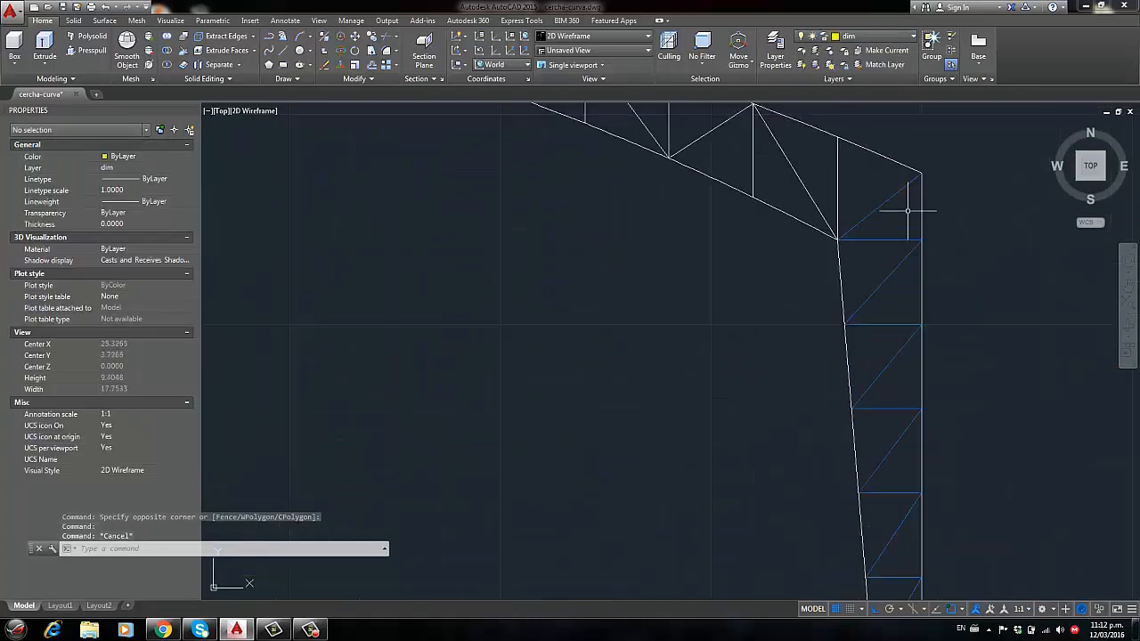
{"action": "scroll", "coordinate": [881, 209], "scroll_direction": "down", "scroll_amount": 4}
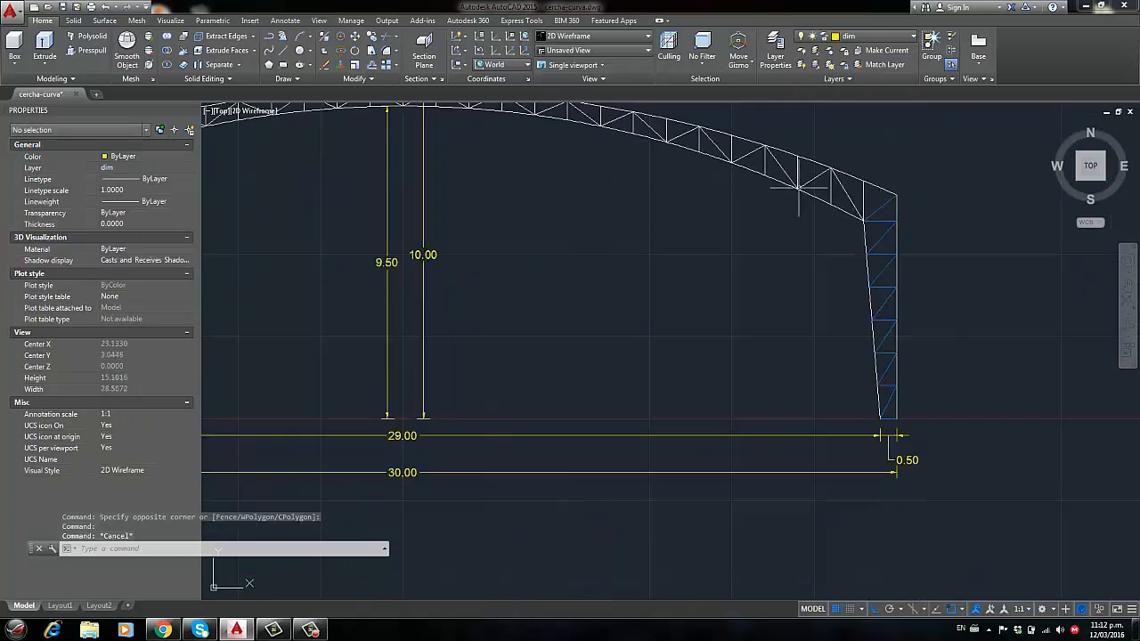
{"action": "scroll", "coordinate": [542, 216], "scroll_direction": "up", "scroll_amount": 5}
{"action": "scroll", "coordinate": [403, 152], "scroll_direction": "down", "scroll_amount": 4}
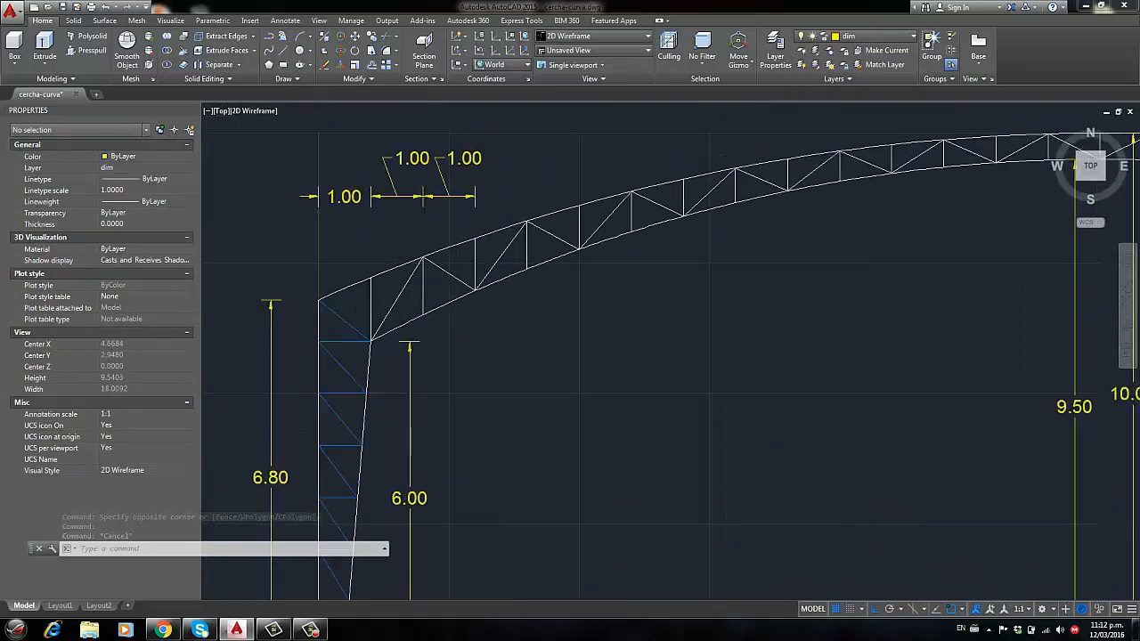
{"action": "scroll", "coordinate": [415, 230], "scroll_direction": "up", "scroll_amount": 4}
{"action": "scroll", "coordinate": [415, 229], "scroll_direction": "up", "scroll_amount": 1}
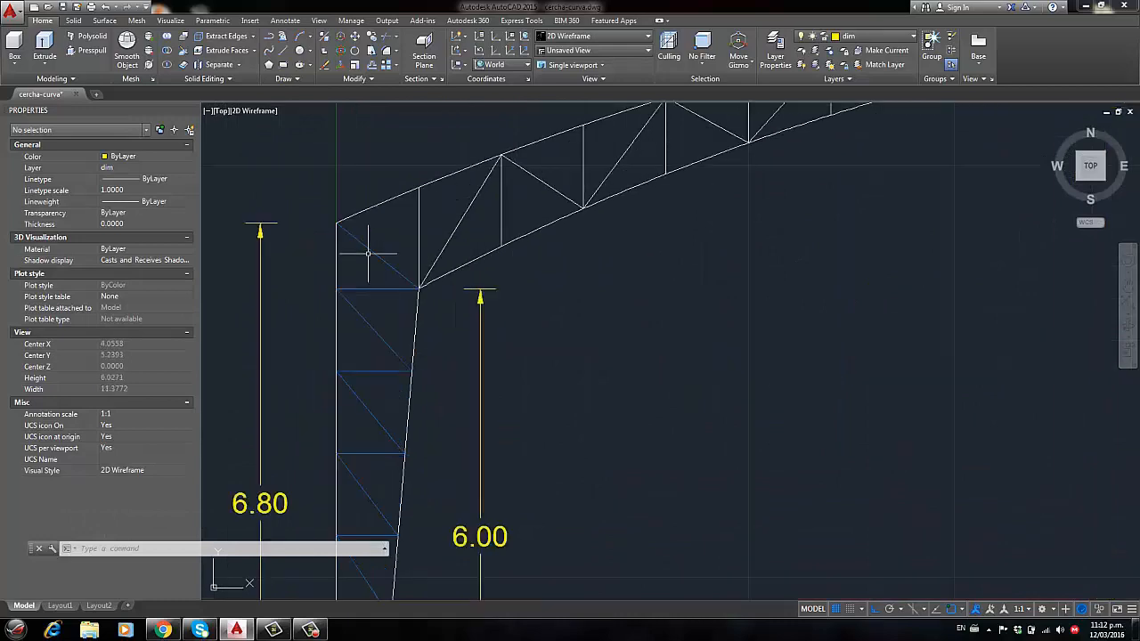
{"action": "scroll", "coordinate": [374, 249], "scroll_direction": "down", "scroll_amount": 3}
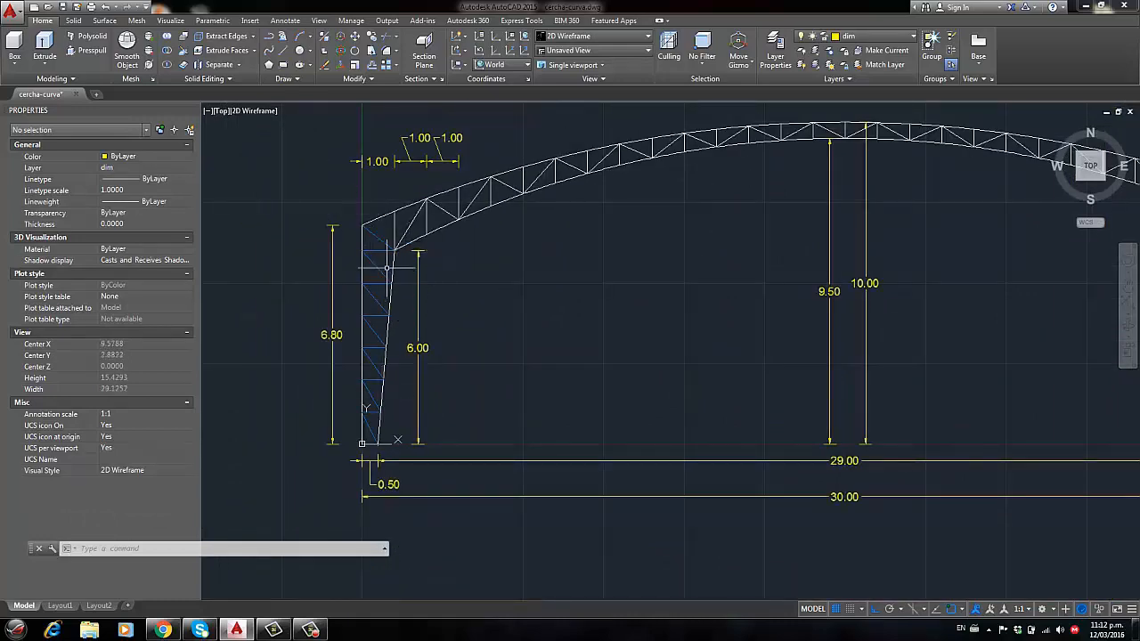
{"action": "scroll", "coordinate": [392, 267], "scroll_direction": "up", "scroll_amount": 2}
{"action": "scroll", "coordinate": [395, 236], "scroll_direction": "up", "scroll_amount": 2}
{"action": "scroll", "coordinate": [394, 236], "scroll_direction": "down", "scroll_amount": 4}
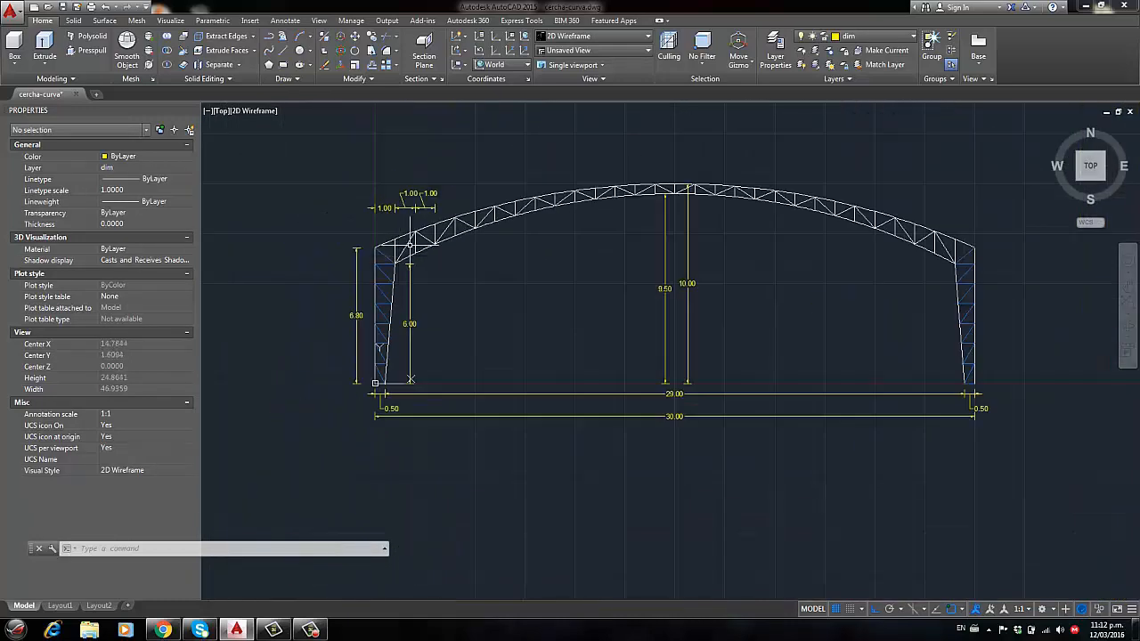
Select the vertical and diagonal web members of the arch, starting from its left end
{"action": "scroll", "coordinate": [386, 254], "scroll_direction": "up", "scroll_amount": 3}
{"action": "left_click", "coordinate": [427, 238]}
{"action": "left_click", "coordinate": [386, 243]}
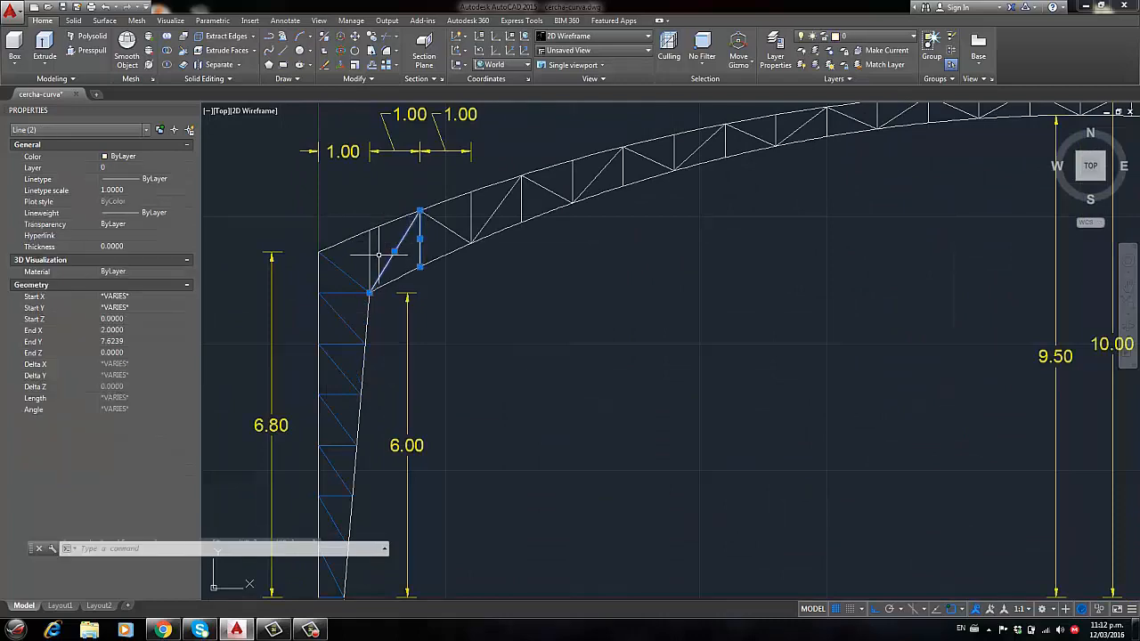
{"action": "left_click", "coordinate": [378, 256]}
{"action": "left_click", "coordinate": [361, 249]}
{"action": "left_click", "coordinate": [475, 214]}
{"action": "left_click", "coordinate": [417, 242]}
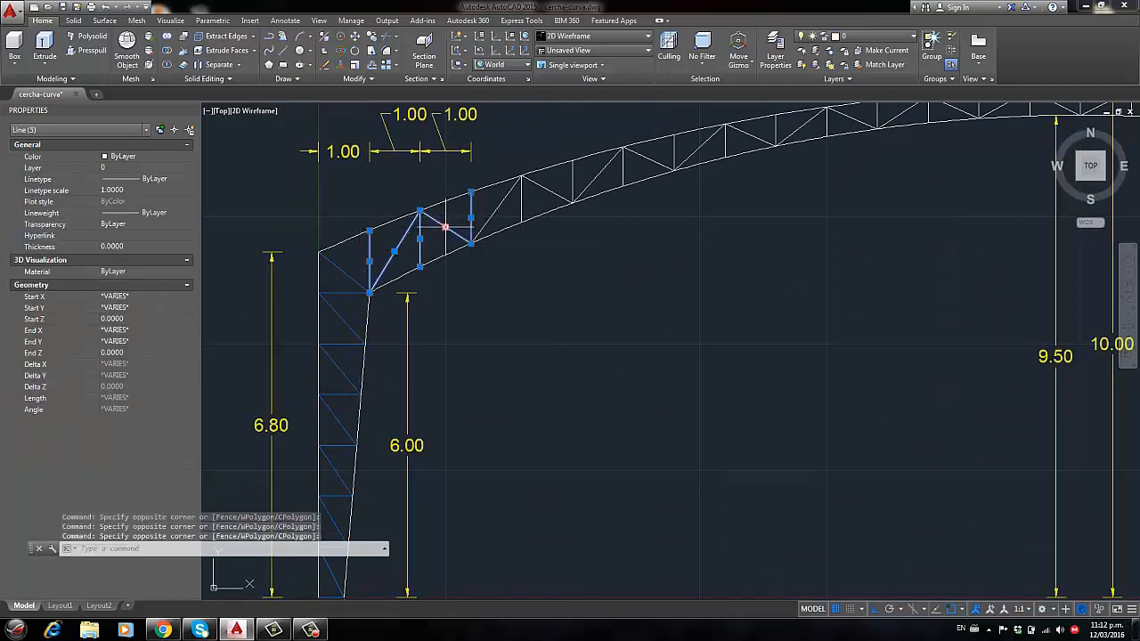
{"action": "scroll", "coordinate": [450, 232], "scroll_direction": "down", "scroll_amount": 2}
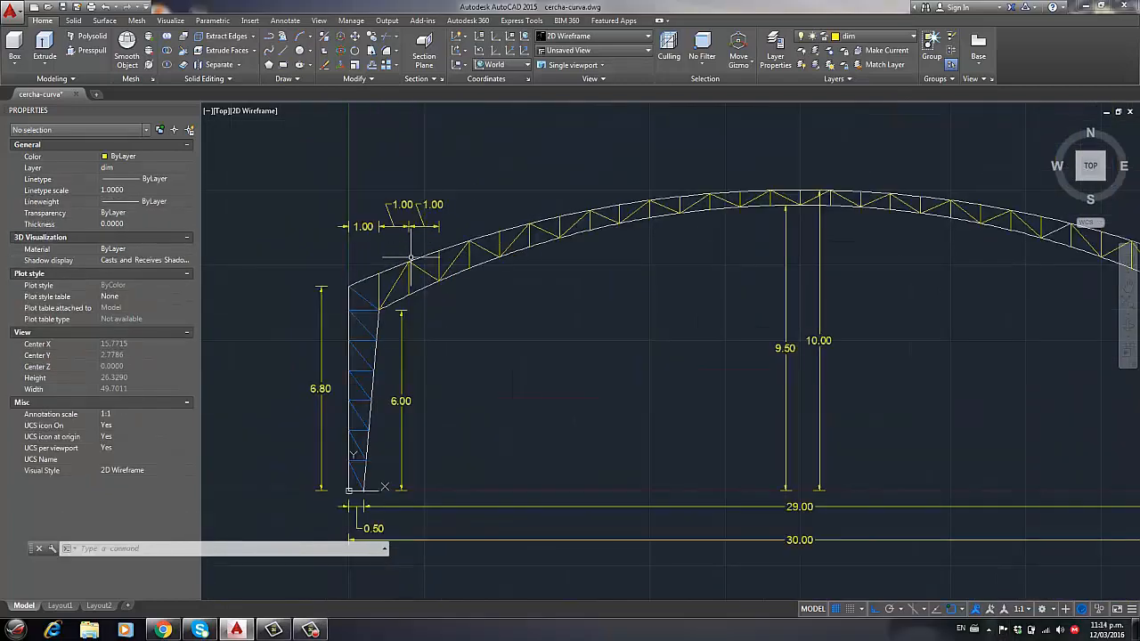
{"action": "scroll", "coordinate": [813, 193], "scroll_direction": "down", "scroll_amount": 2}
{"action": "scroll", "coordinate": [663, 240], "scroll_direction": "up", "scroll_amount": 1}
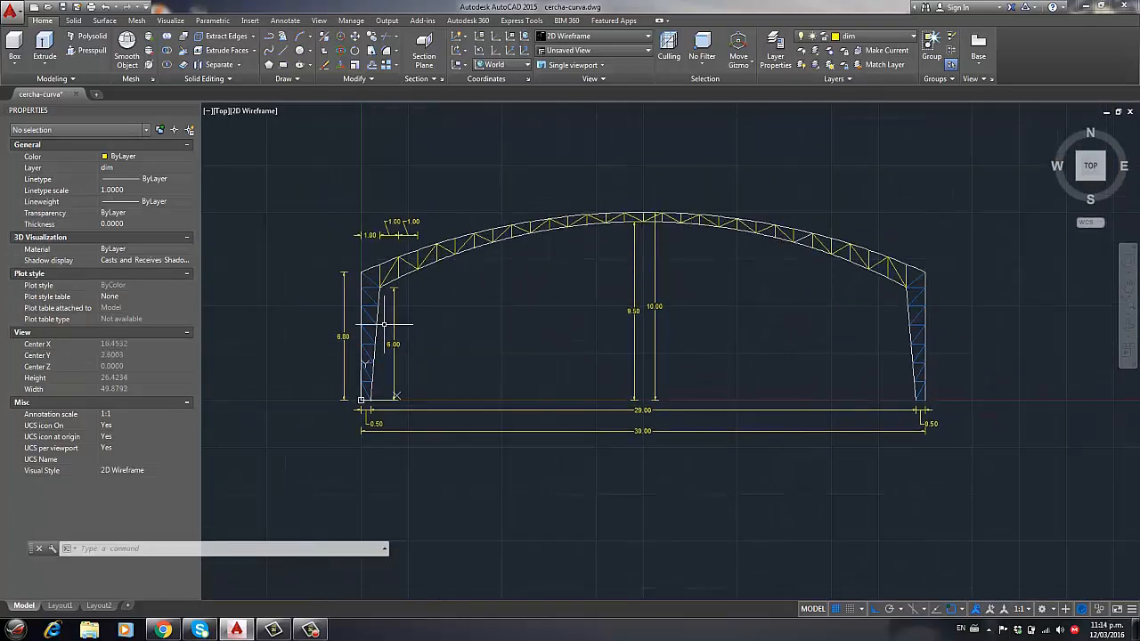
{"action": "scroll", "coordinate": [365, 316], "scroll_direction": "up", "scroll_amount": 3}
{"action": "left_click", "coordinate": [363, 303]}
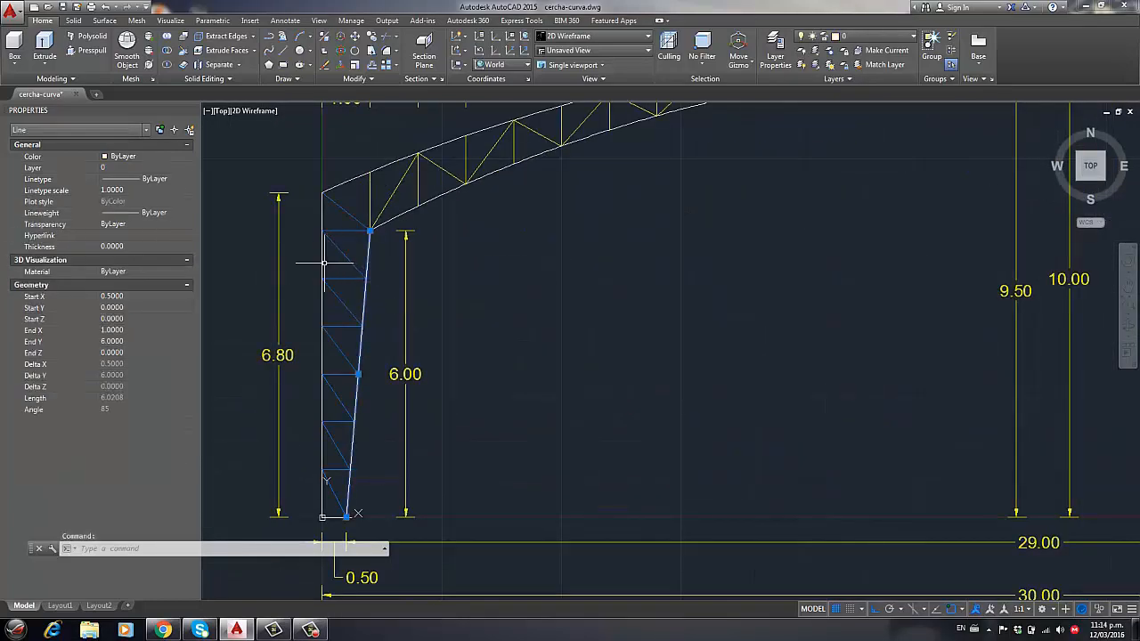
{"action": "left_click", "coordinate": [323, 263]}
{"action": "scroll", "coordinate": [375, 205], "scroll_direction": "down", "scroll_amount": 2}
{"action": "scroll", "coordinate": [356, 259], "scroll_direction": "up", "scroll_amount": 2}
{"action": "key", "text": "Escape"}
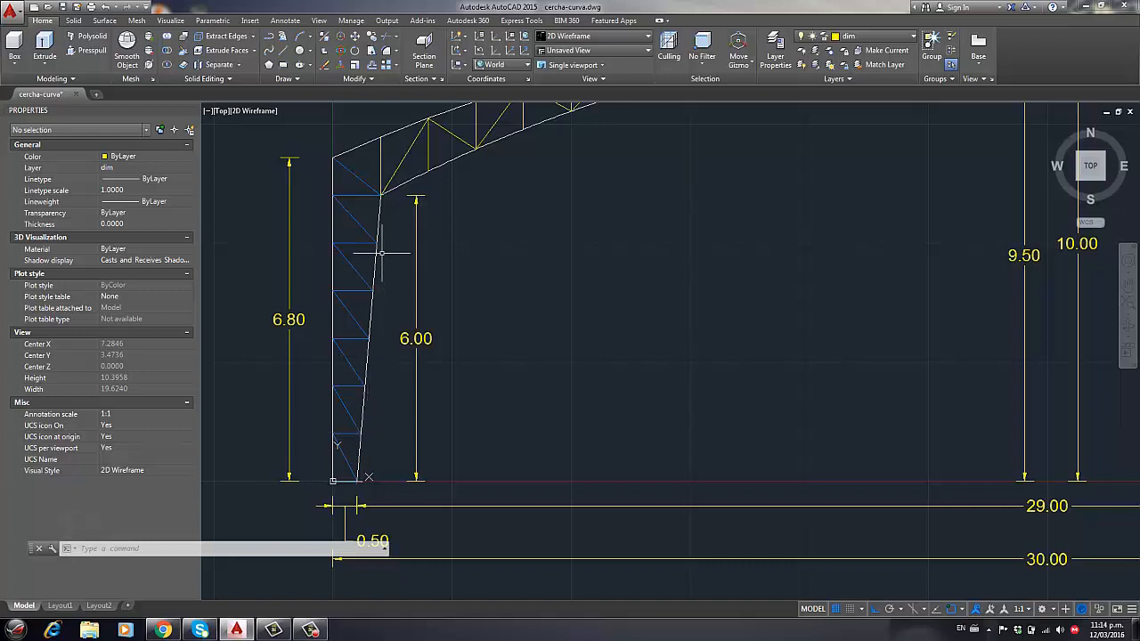
{"action": "scroll", "coordinate": [366, 311], "scroll_direction": "down", "scroll_amount": 2}
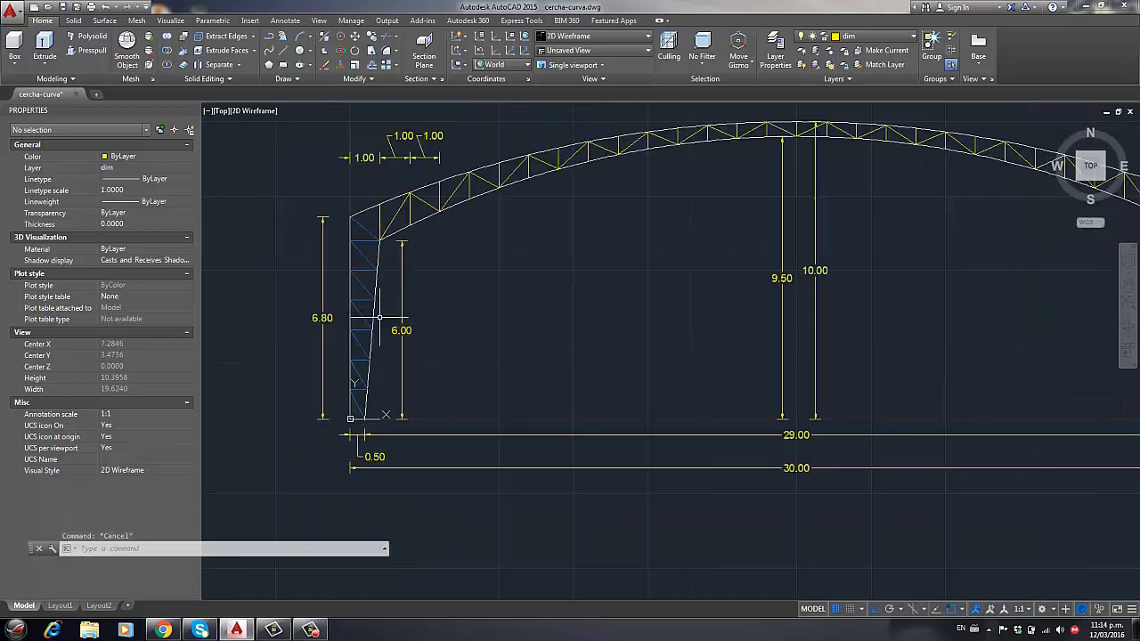
{"action": "left_click", "coordinate": [378, 303]}
{"action": "key", "text": "Escape"}
{"action": "scroll", "coordinate": [376, 321], "scroll_direction": "up", "scroll_amount": 2}
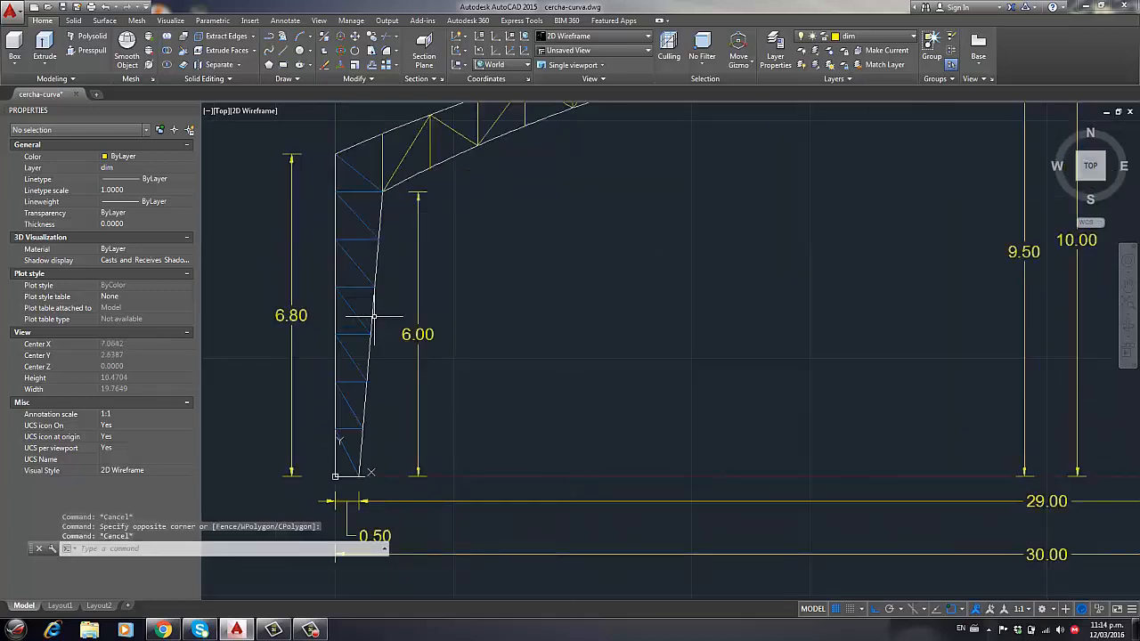
{"action": "left_click", "coordinate": [372, 331]}
{"action": "key", "text": "Escape"}
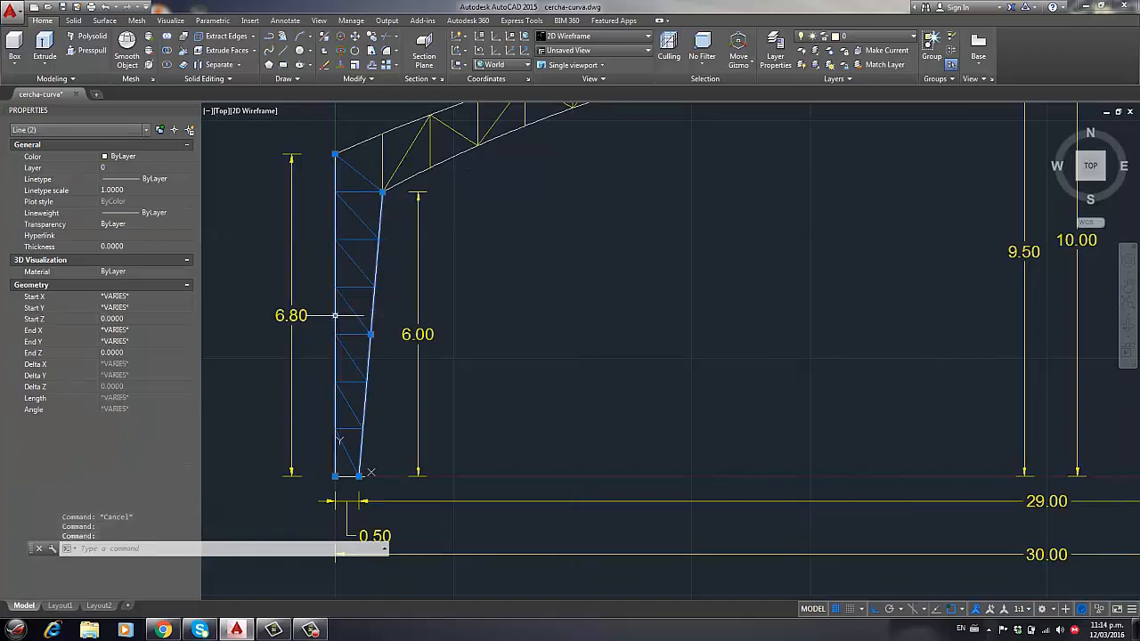
Assign the inner and outer chord lines of both the left and right columns to the col layer
{"action": "left_click", "coordinate": [379, 300]}
{"action": "left_click", "coordinate": [333, 306]}
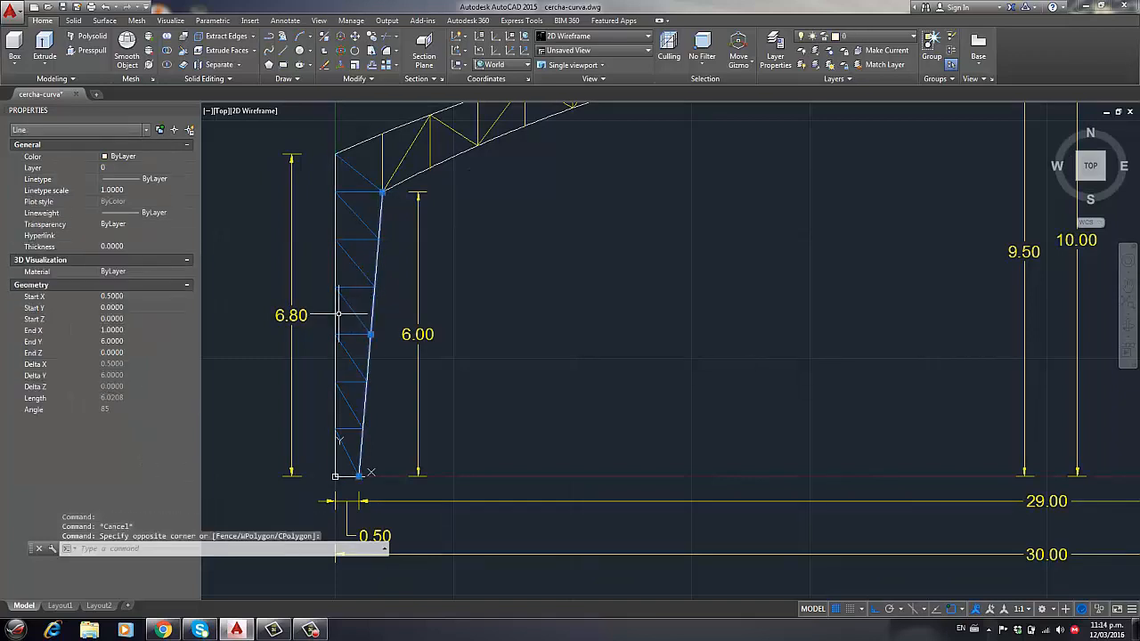
{"action": "scroll", "coordinate": [335, 305], "scroll_direction": "down", "scroll_amount": 2}
{"action": "scroll", "coordinate": [899, 301], "scroll_direction": "up", "scroll_amount": 4}
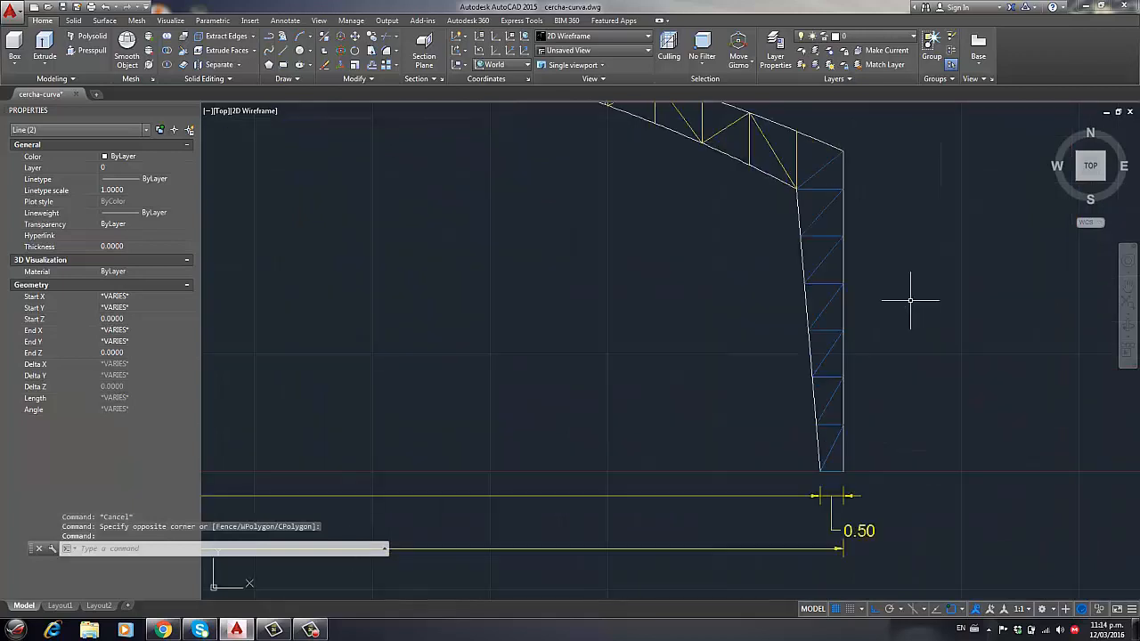
{"action": "left_click", "coordinate": [797, 247]}
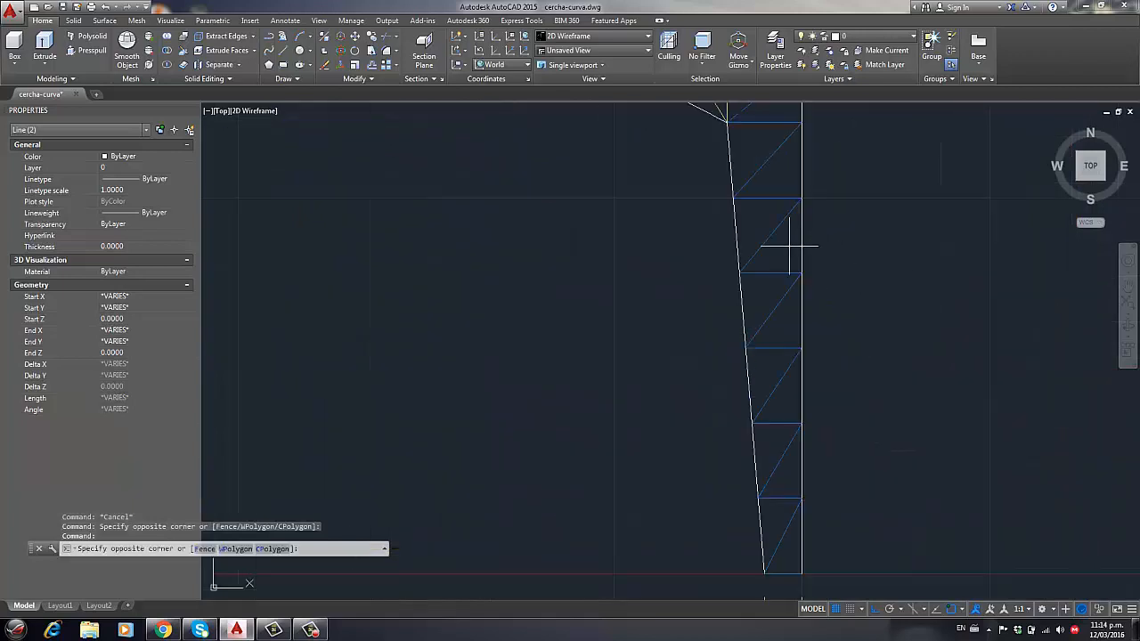
{"action": "left_click", "coordinate": [729, 230]}
{"action": "left_click", "coordinate": [905, 40]}
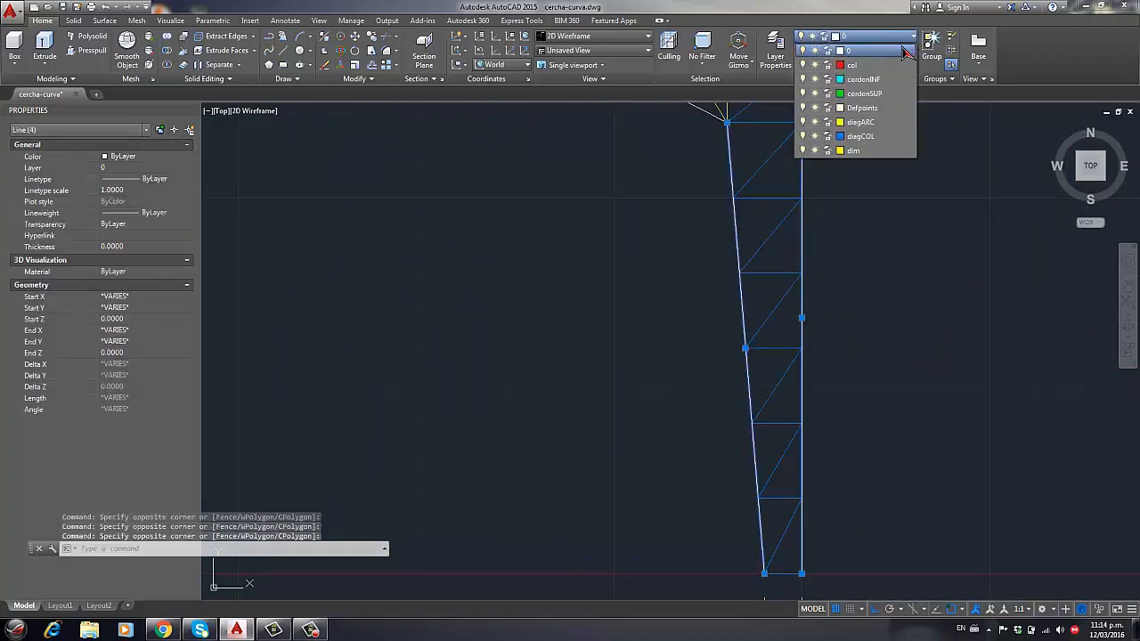
{"action": "left_click", "coordinate": [893, 65]}
{"action": "scroll", "coordinate": [912, 298], "scroll_direction": "down", "scroll_amount": 4}
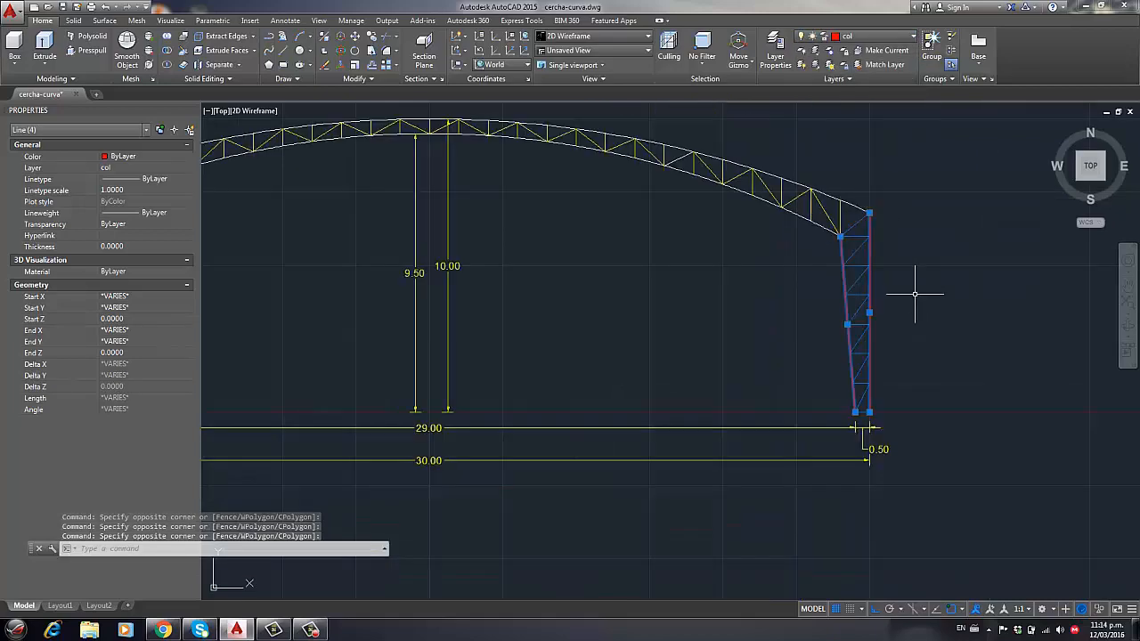
{"action": "key", "text": "Escape"}
Make cordonSUP the current layer for drawing the arch's upper chord
{"action": "middle_click_drag", "start_coordinate": [738, 241], "coordinate": [967, 278]}
{"action": "middle_click_drag", "start_coordinate": [594, 288], "coordinate": [812, 264]}
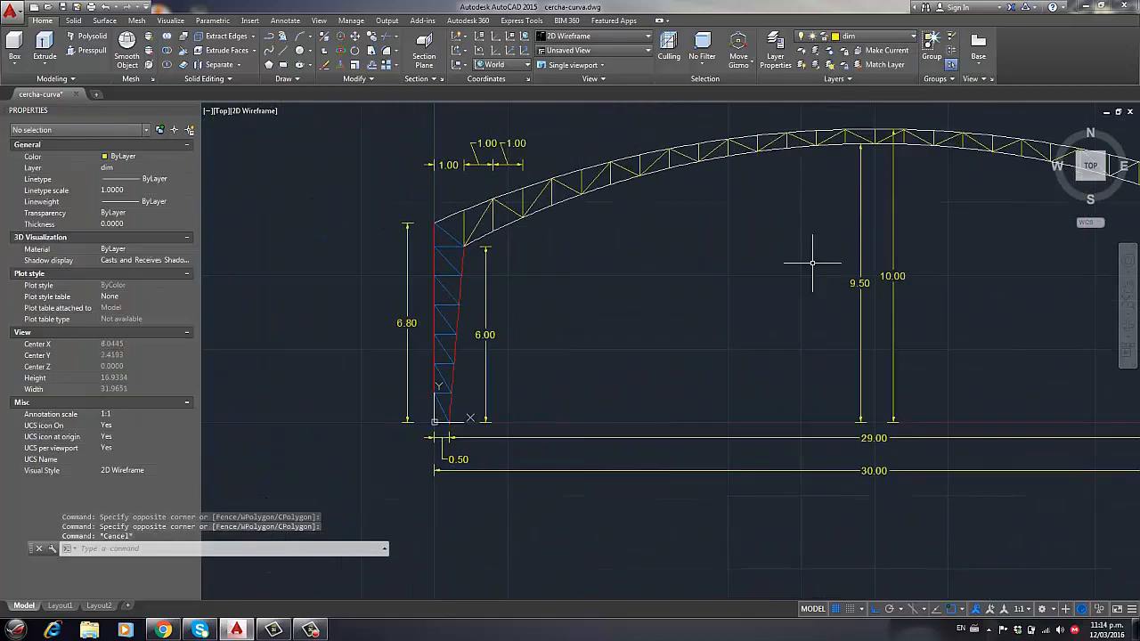
{"action": "middle_click_drag", "start_coordinate": [677, 222], "coordinate": [514, 239]}
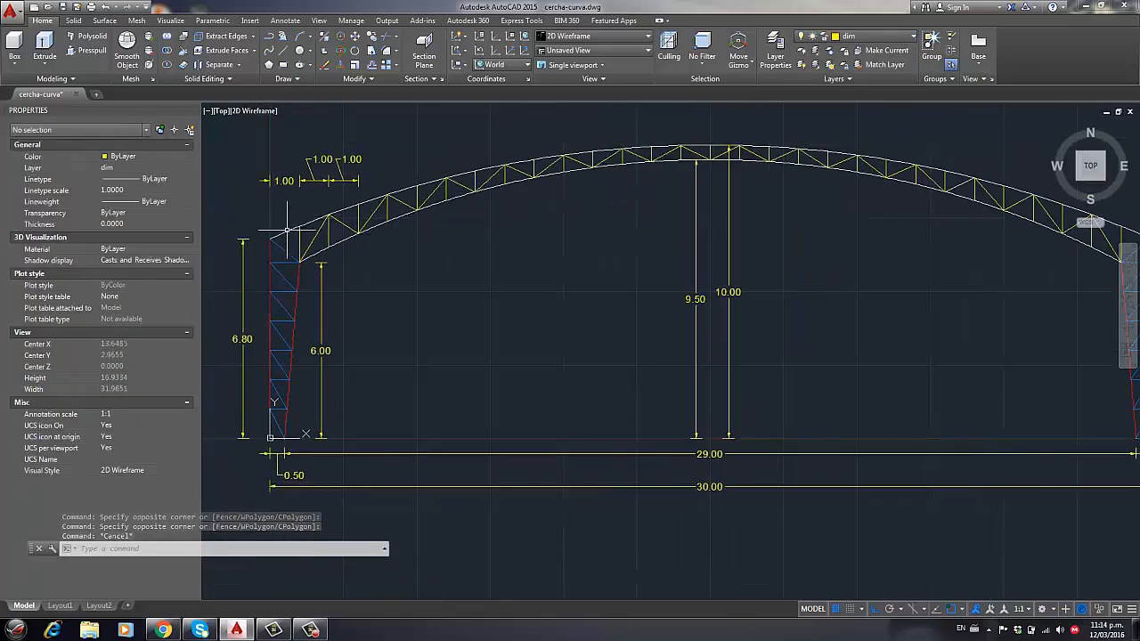
{"action": "scroll", "coordinate": [283, 230], "scroll_direction": "up", "scroll_amount": 2}
{"action": "scroll", "coordinate": [401, 241], "scroll_direction": "down", "scroll_amount": 2}
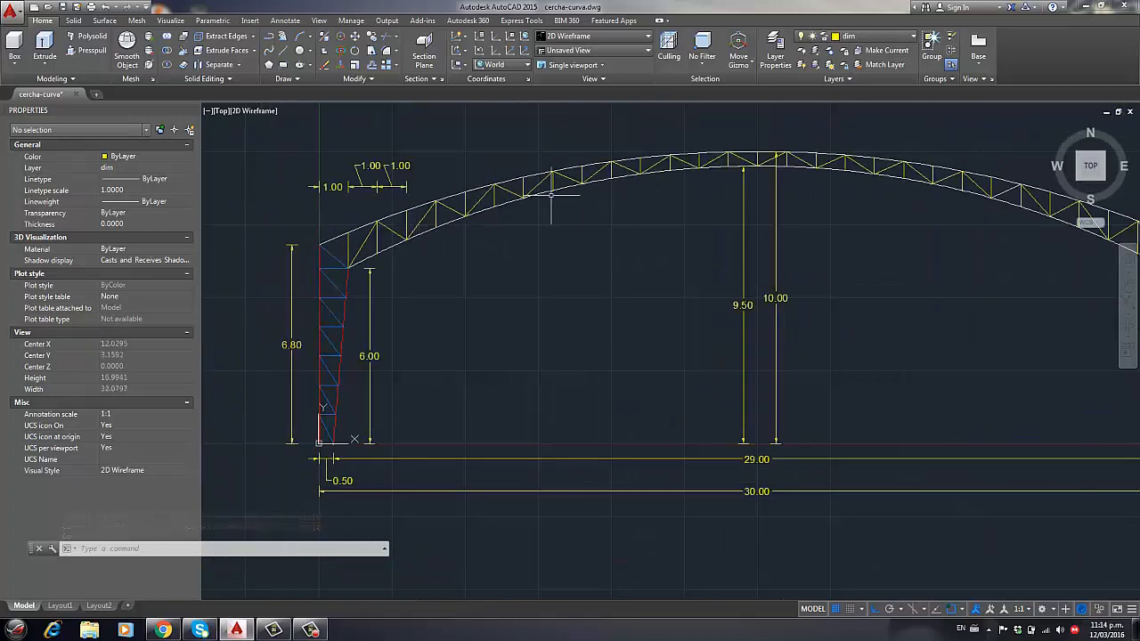
{"action": "left_click", "coordinate": [913, 41]}
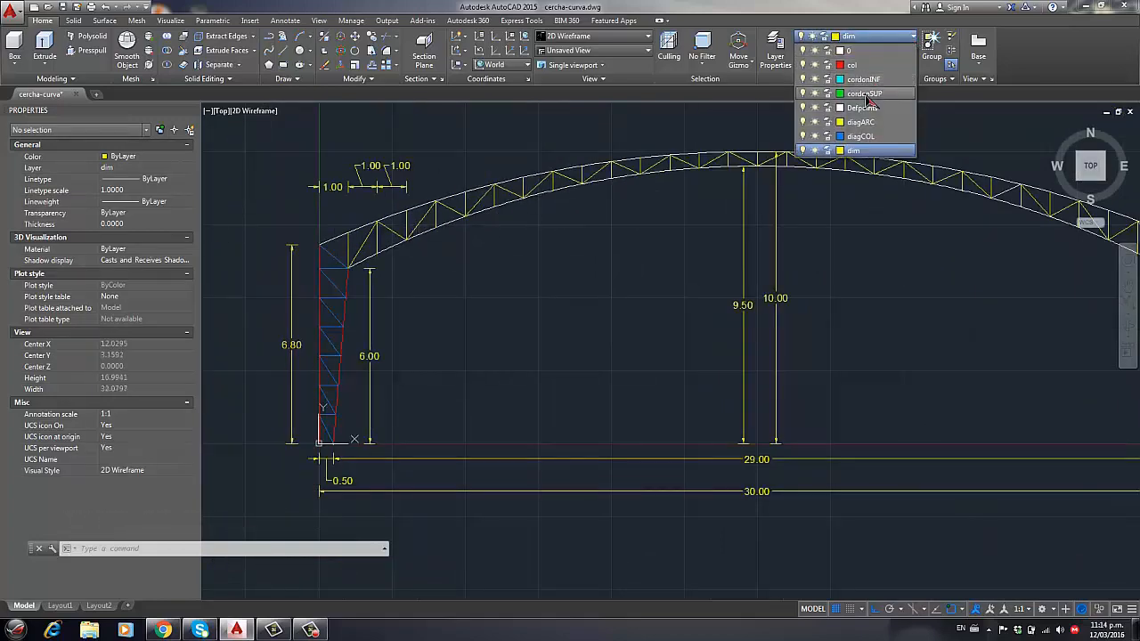
{"action": "left_click", "coordinate": [864, 93]}
{"action": "scroll", "coordinate": [330, 276], "scroll_direction": "up", "scroll_amount": 5}
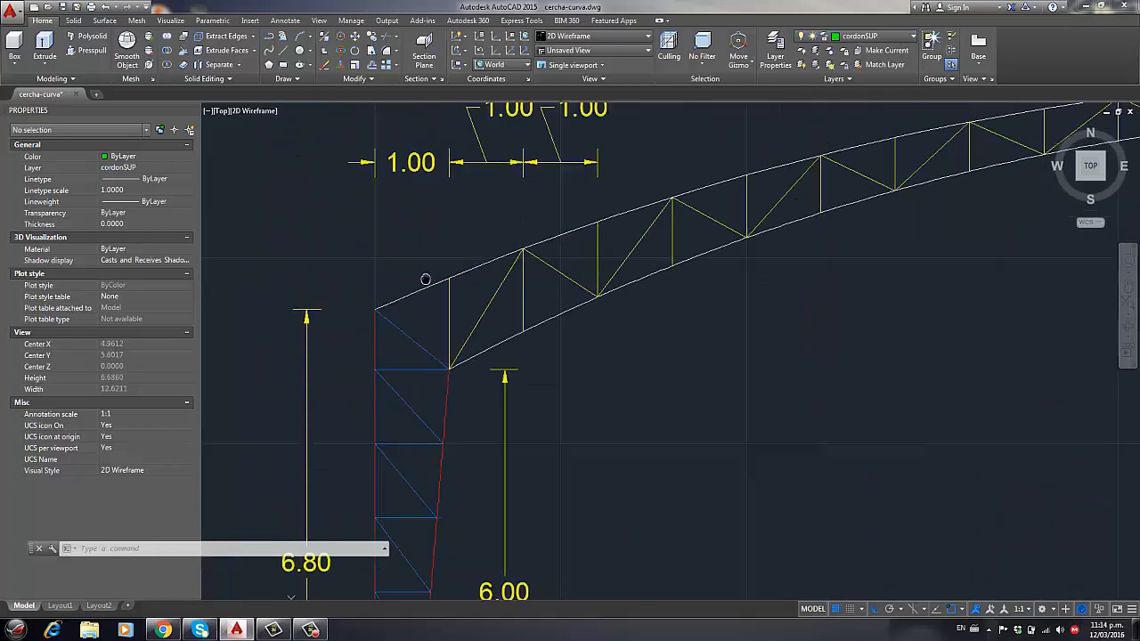
Trace the arch's upper chord with straight line segments from node to node, starting at the left column's outer top corner
{"action": "type", "text": "l"}
{"action": "key", "text": "Return"}
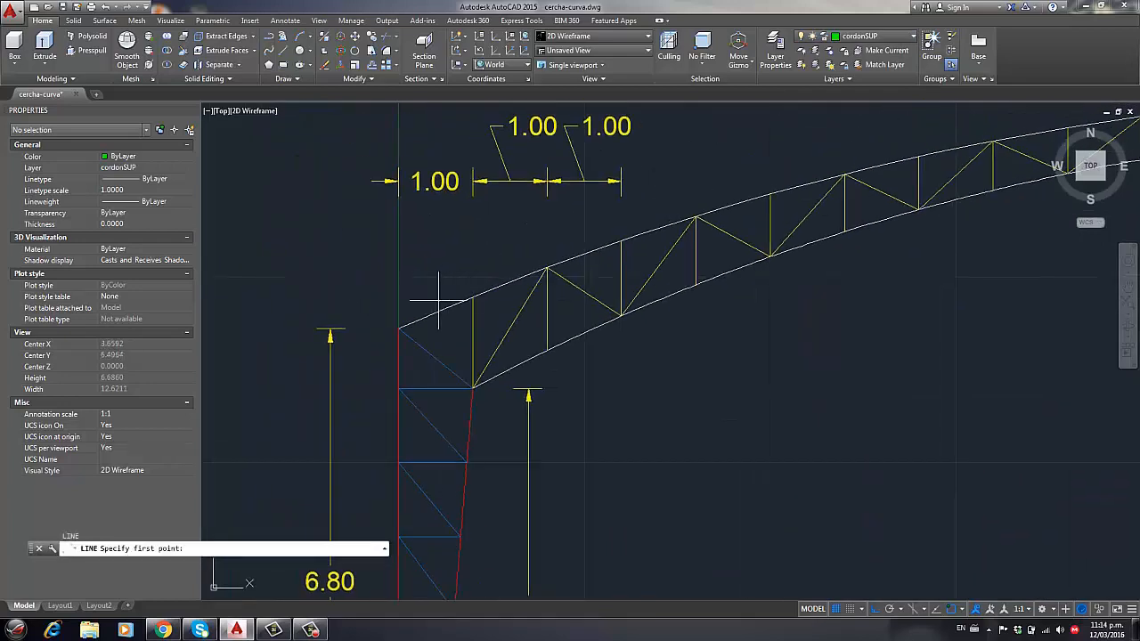
{"action": "left_click", "coordinate": [399, 328]}
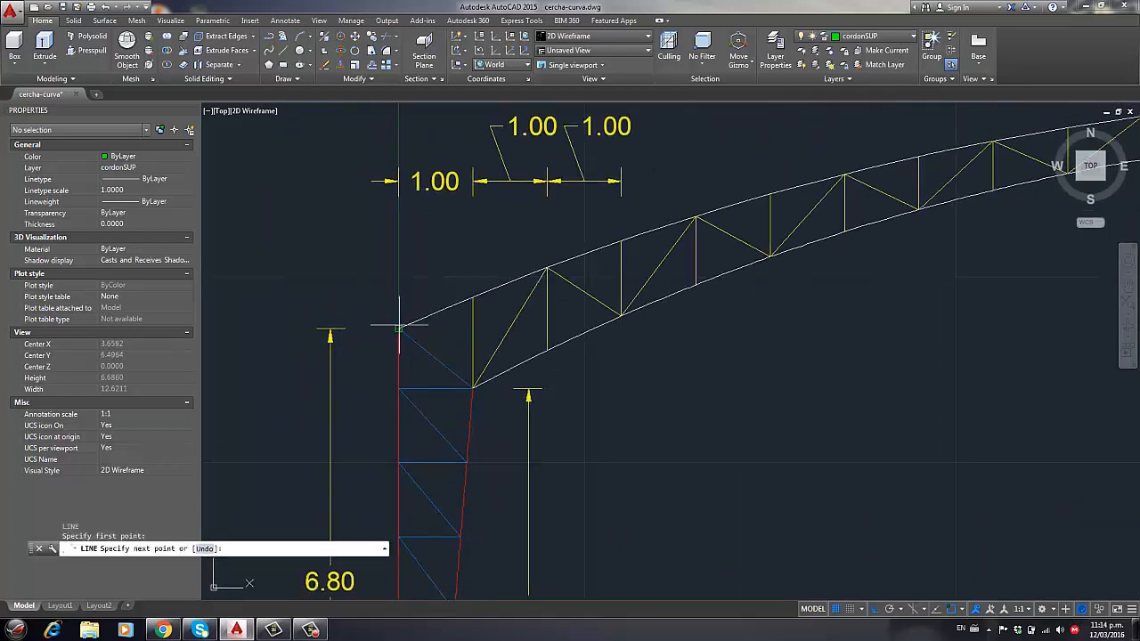
{"action": "left_click", "coordinate": [472, 296]}
{"action": "left_click", "coordinate": [547, 267]}
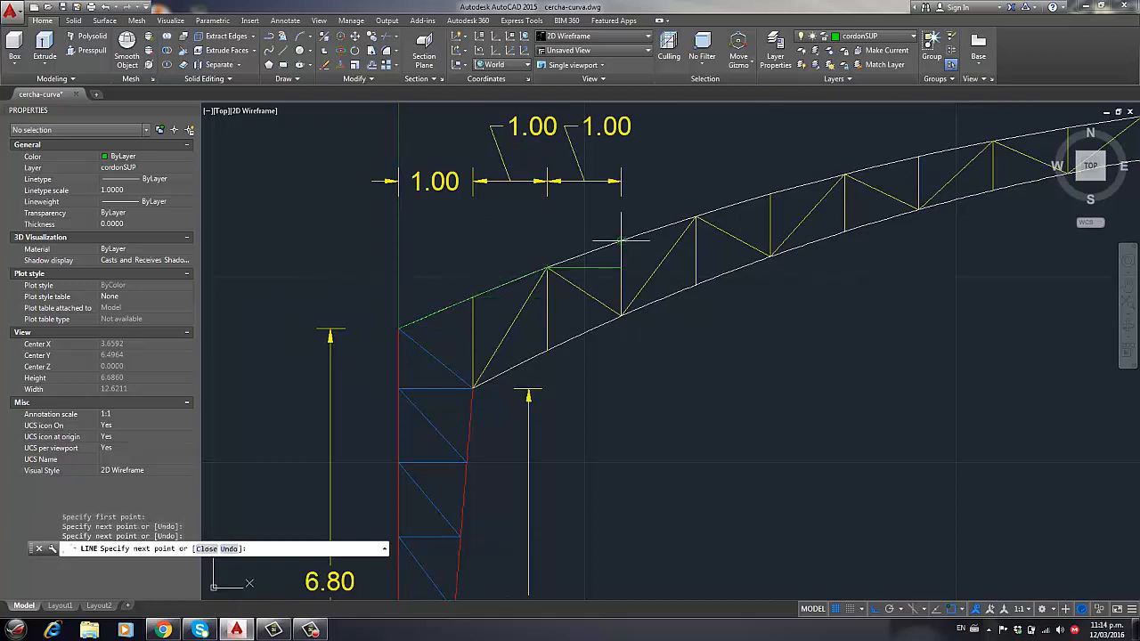
{"action": "left_click", "coordinate": [621, 240]}
{"action": "middle_click_drag", "start_coordinate": [730, 187], "coordinate": [575, 295]}
{"action": "left_click", "coordinate": [538, 323]}
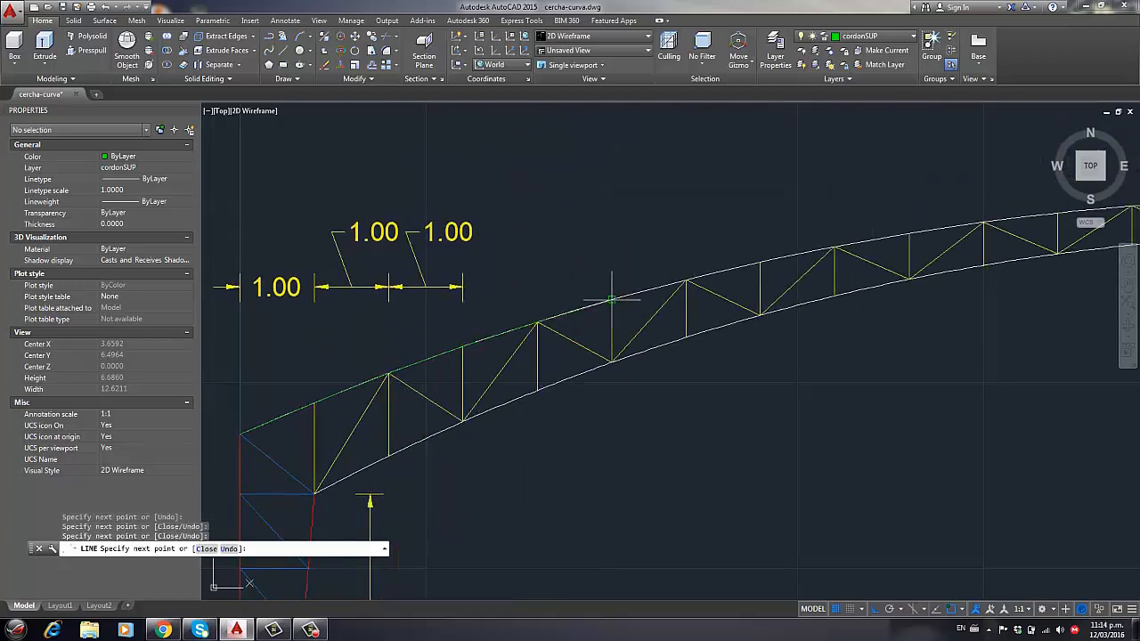
{"action": "left_click", "coordinate": [612, 300]}
{"action": "left_click", "coordinate": [687, 281]}
{"action": "left_click", "coordinate": [760, 262]}
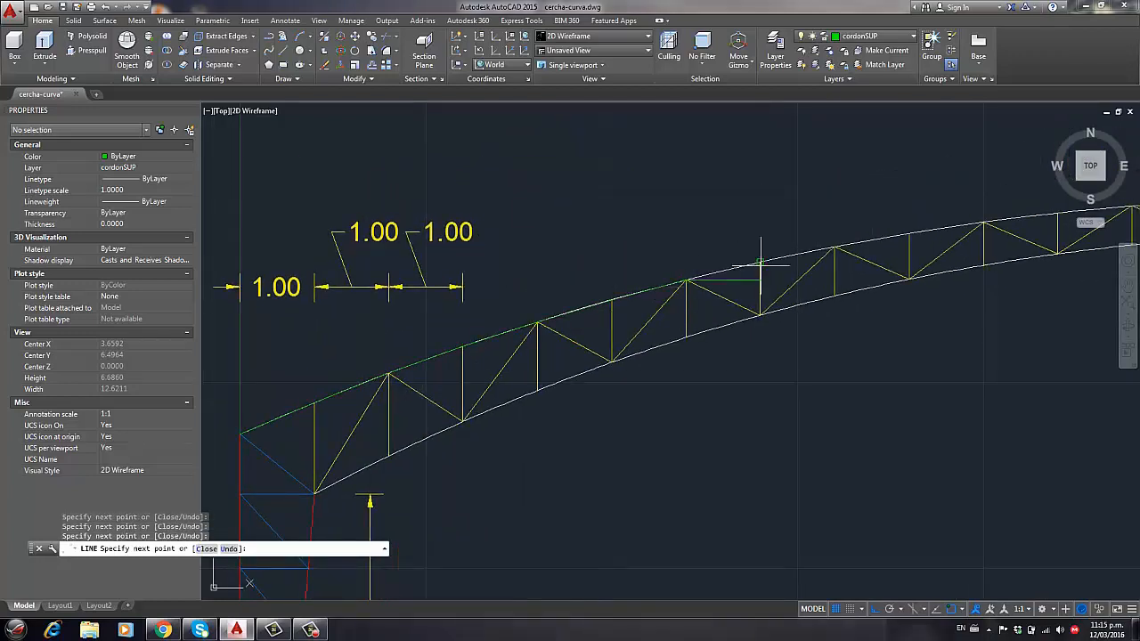
{"action": "middle_click_drag", "start_coordinate": [869, 189], "coordinate": [739, 199]}
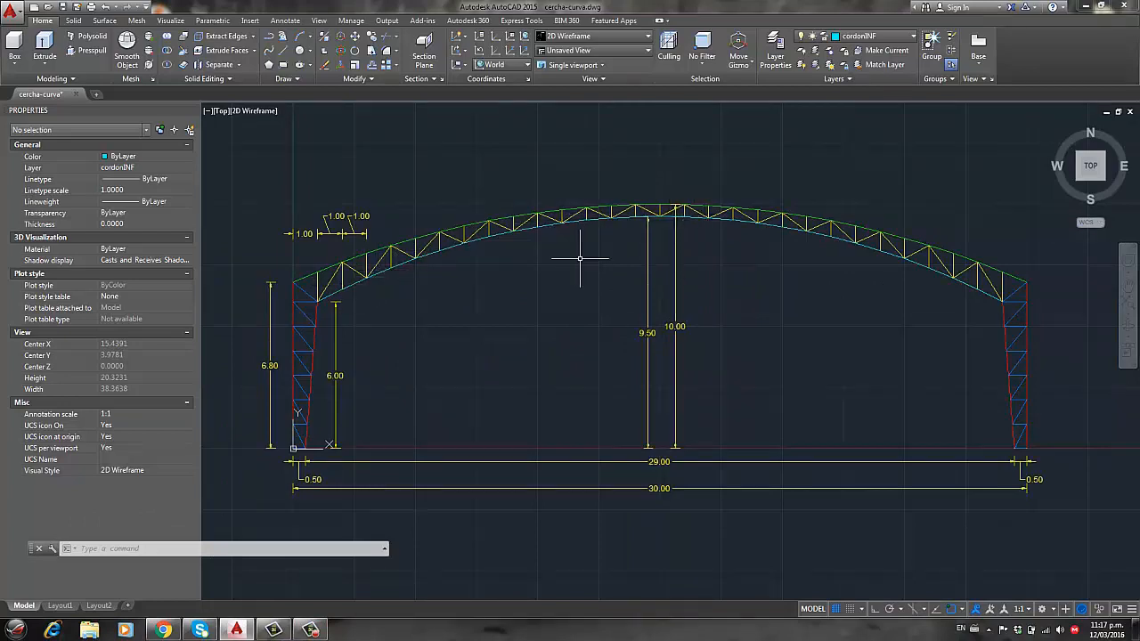
Examine the segmented upper and lower chords along the arch, checking an individual lower chord segment near the crown
{"action": "scroll", "coordinate": [305, 285], "scroll_direction": "up", "scroll_amount": 4}
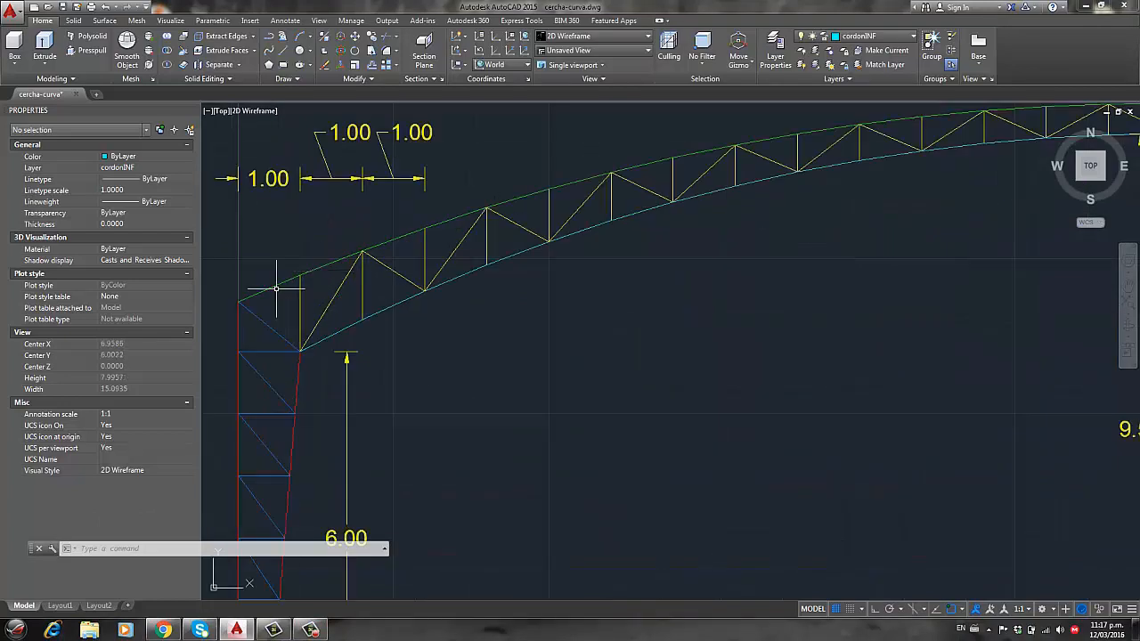
{"action": "scroll", "coordinate": [456, 233], "scroll_direction": "down", "scroll_amount": 2}
{"action": "scroll", "coordinate": [580, 223], "scroll_direction": "down", "scroll_amount": 3}
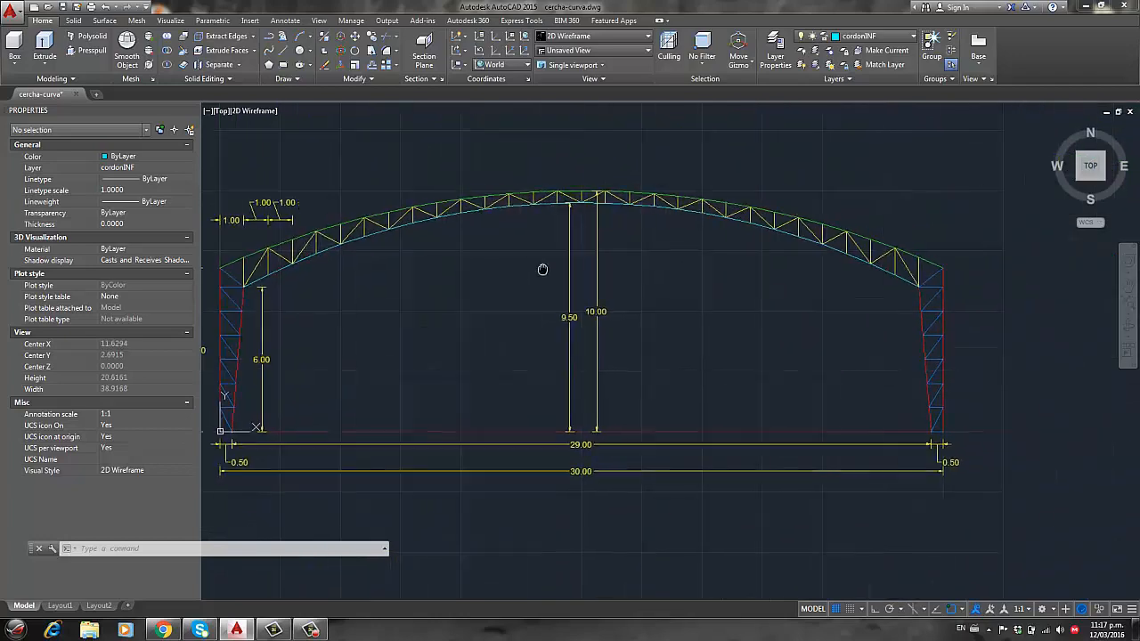
{"action": "scroll", "coordinate": [657, 237], "scroll_direction": "up", "scroll_amount": 3}
{"action": "left_click", "coordinate": [644, 192]}
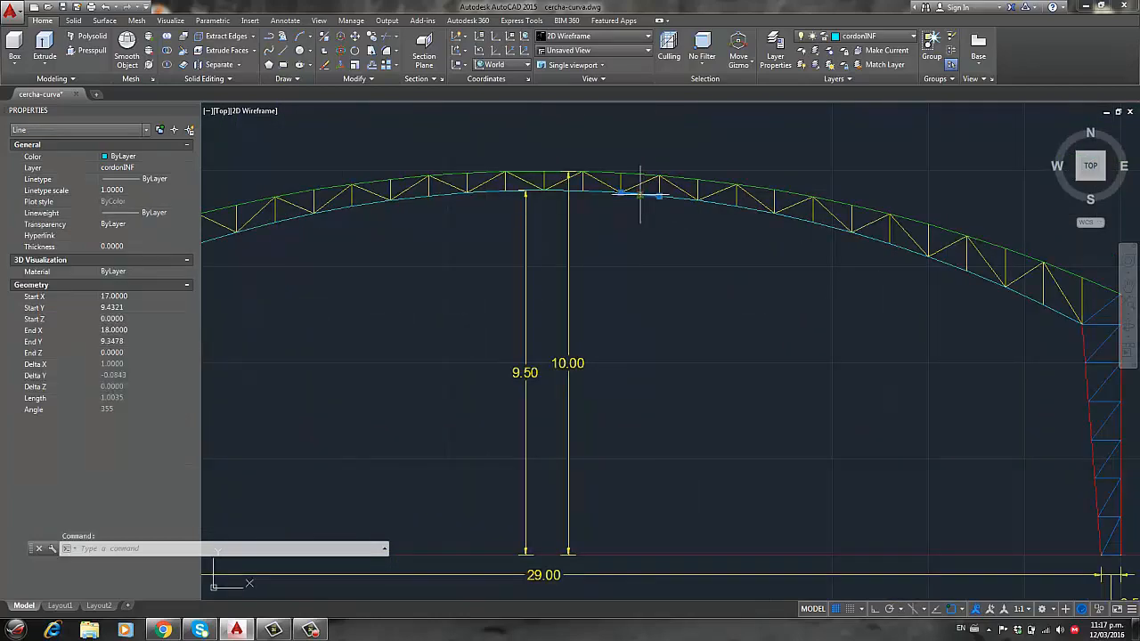
{"action": "left_click", "coordinate": [640, 193]}
{"action": "key", "text": "Escape"}
{"action": "scroll", "coordinate": [664, 194], "scroll_direction": "up", "scroll_amount": 4}
{"action": "key", "text": "Escape"}
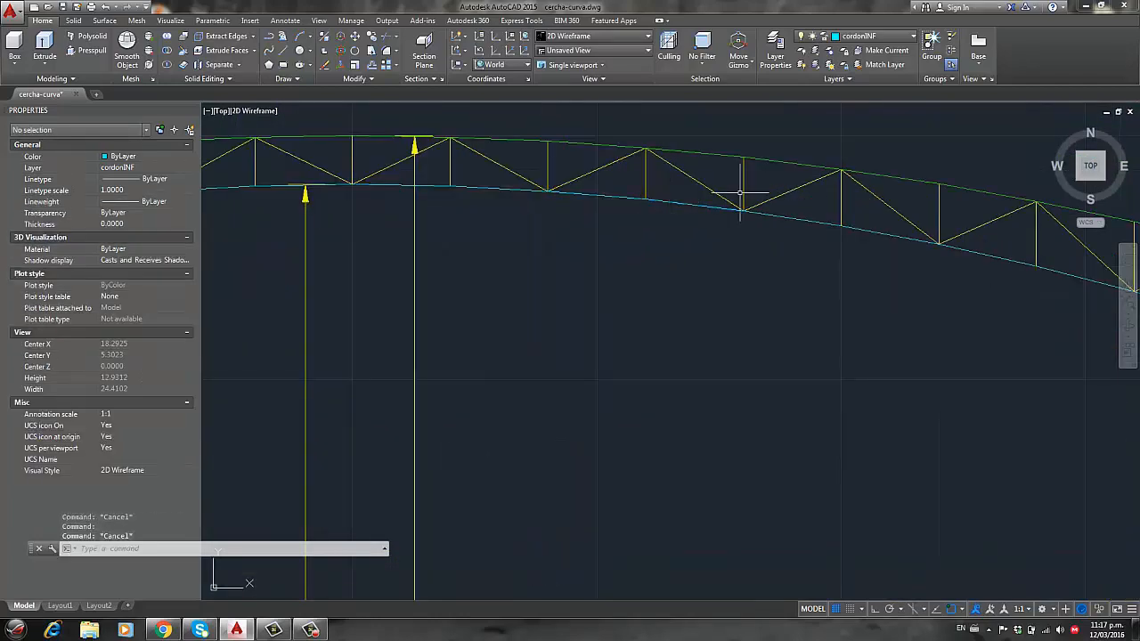
{"action": "scroll", "coordinate": [766, 205], "scroll_direction": "down", "scroll_amount": 5}
{"action": "middle_click_drag", "start_coordinate": [804, 292], "coordinate": [776, 289]}
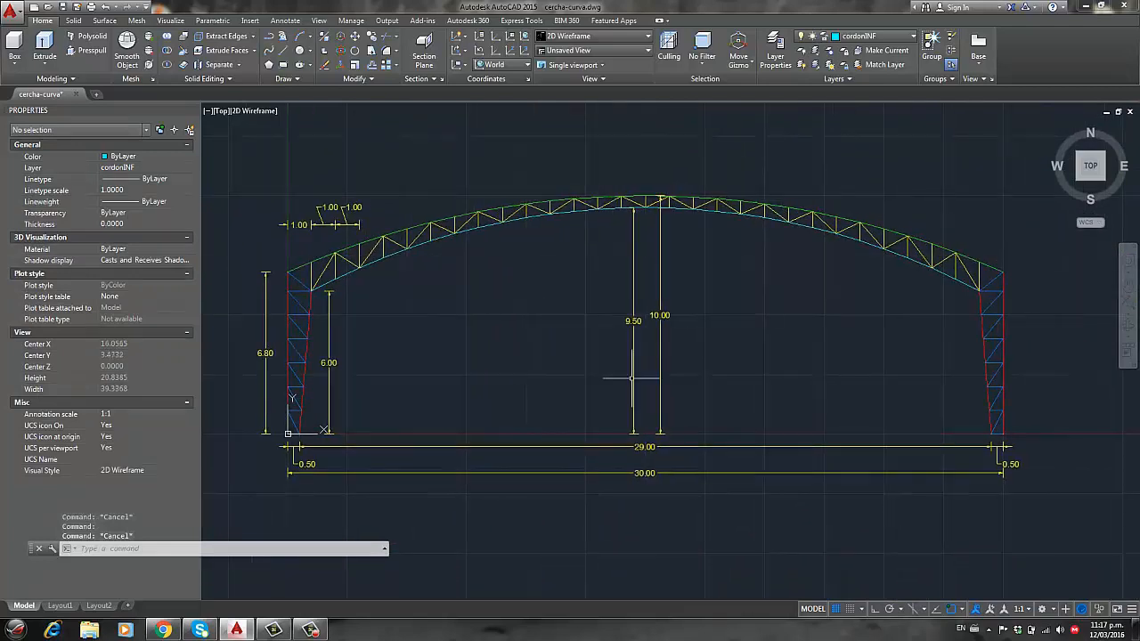
Turn off the dim layer with LAYOFF by picking the arch's 10.00 height dimension
{"action": "type", "text": "layof"}
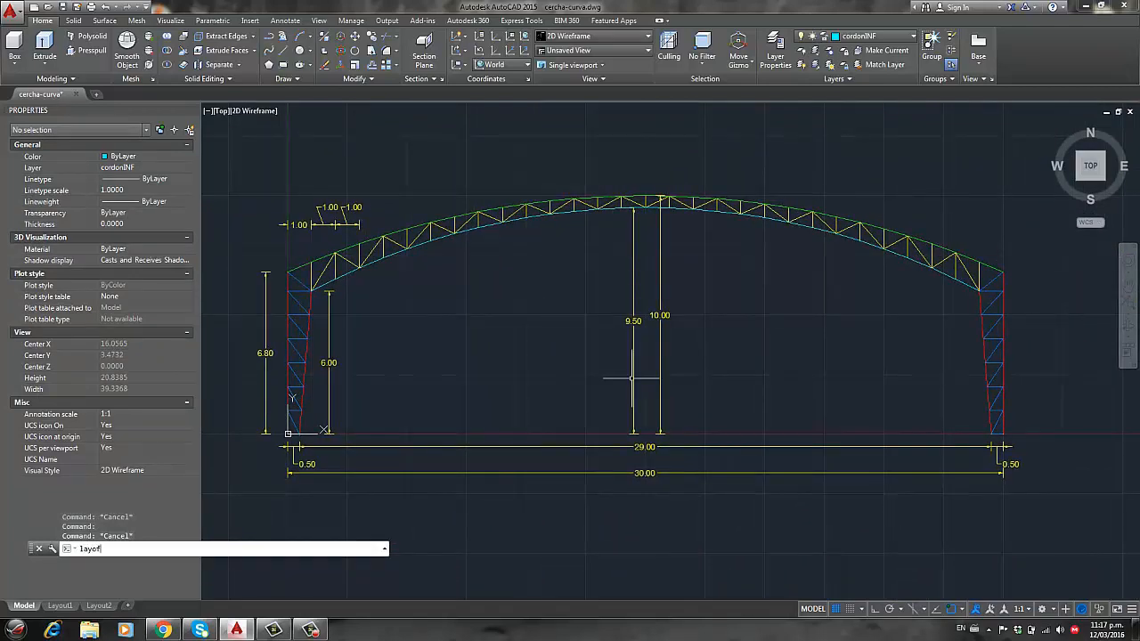
{"action": "type", "text": "f"}
{"action": "key", "text": "Return"}
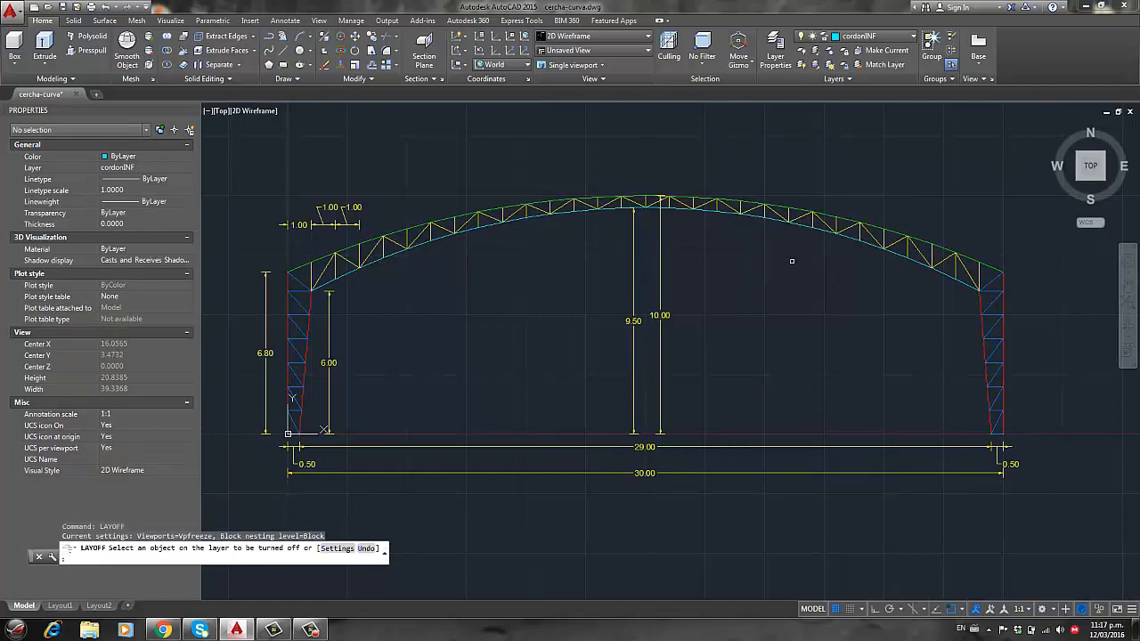
{"action": "left_click", "coordinate": [660, 277]}
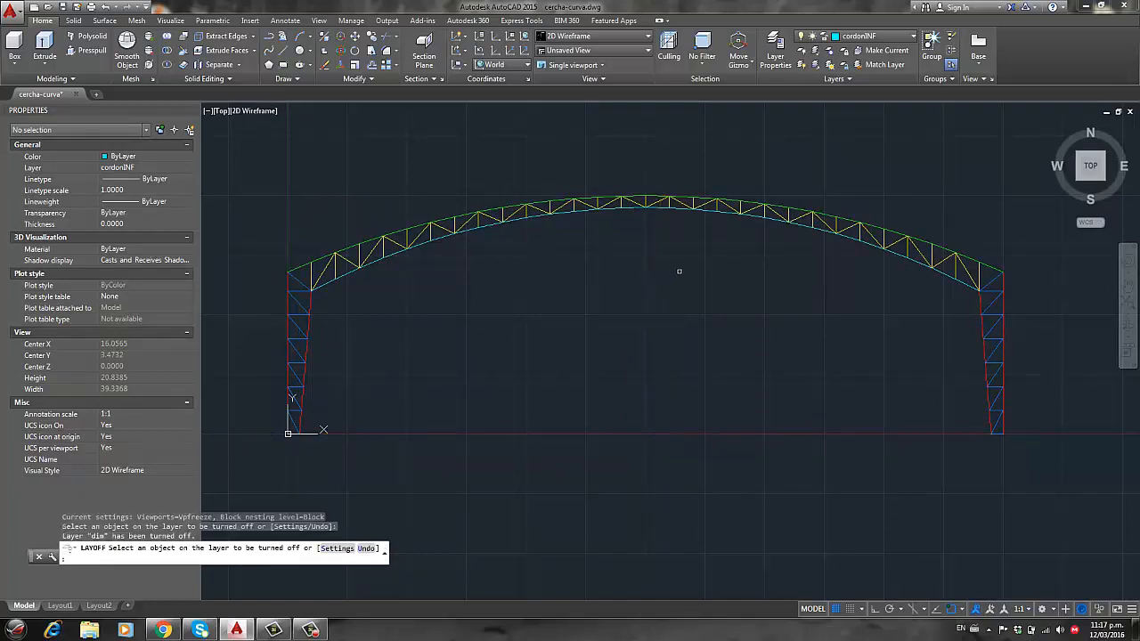
{"action": "middle_click_drag", "start_coordinate": [679, 271], "coordinate": [716, 328]}
{"action": "key", "text": "Escape"}
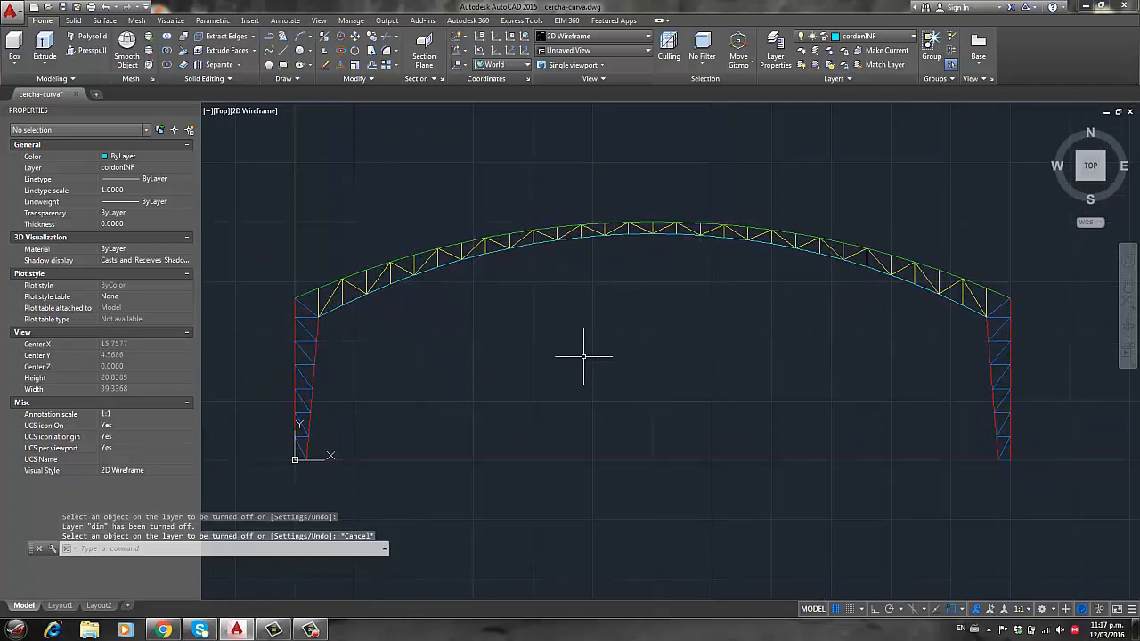
Save the drawing as cercha-curva in the CURSOS folder, replacing the existing file
{"action": "scroll", "coordinate": [635, 281], "scroll_direction": "down", "scroll_amount": 6}
{"action": "scroll", "coordinate": [633, 285], "scroll_direction": "up", "scroll_amount": 6}
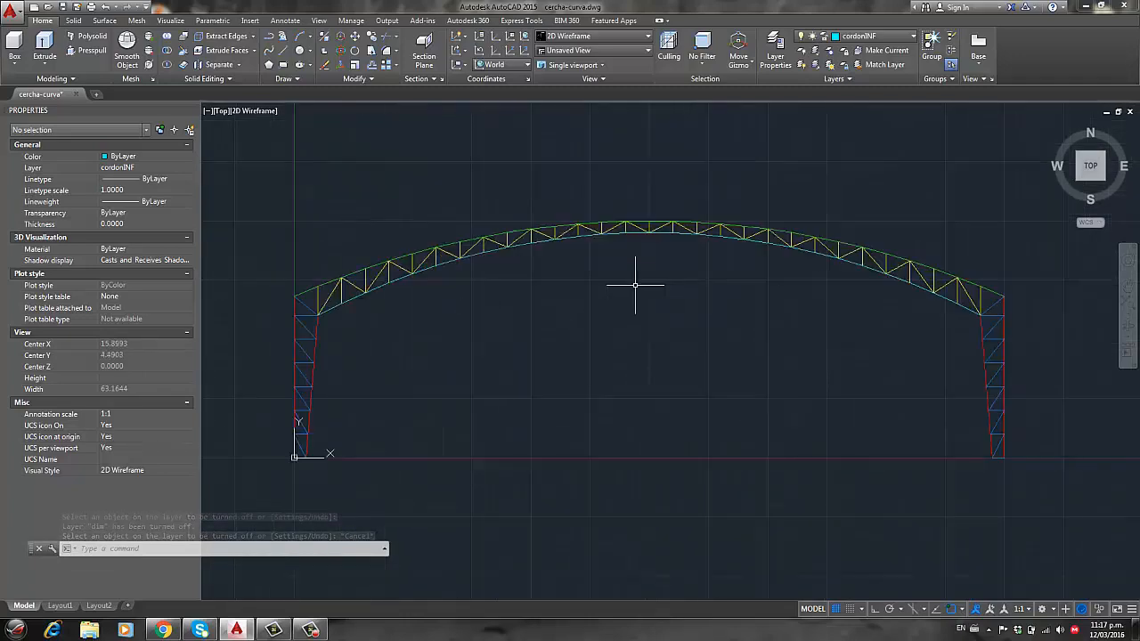
{"action": "mouse_move", "coordinate": [635, 285]}
{"action": "middle_mouse_down"}
{"action": "mouse_move", "coordinate": [606, 333]}
{"action": "mouse_move", "coordinate": [624, 344]}
{"action": "middle_mouse_up"}
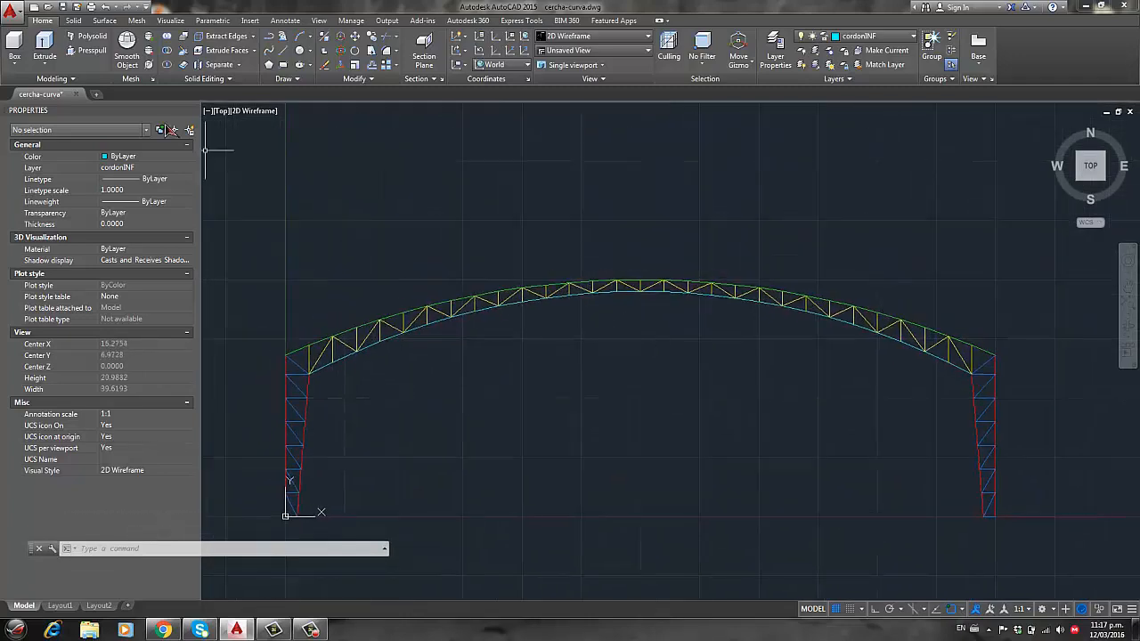
{"action": "left_click", "coordinate": [18, 14]}
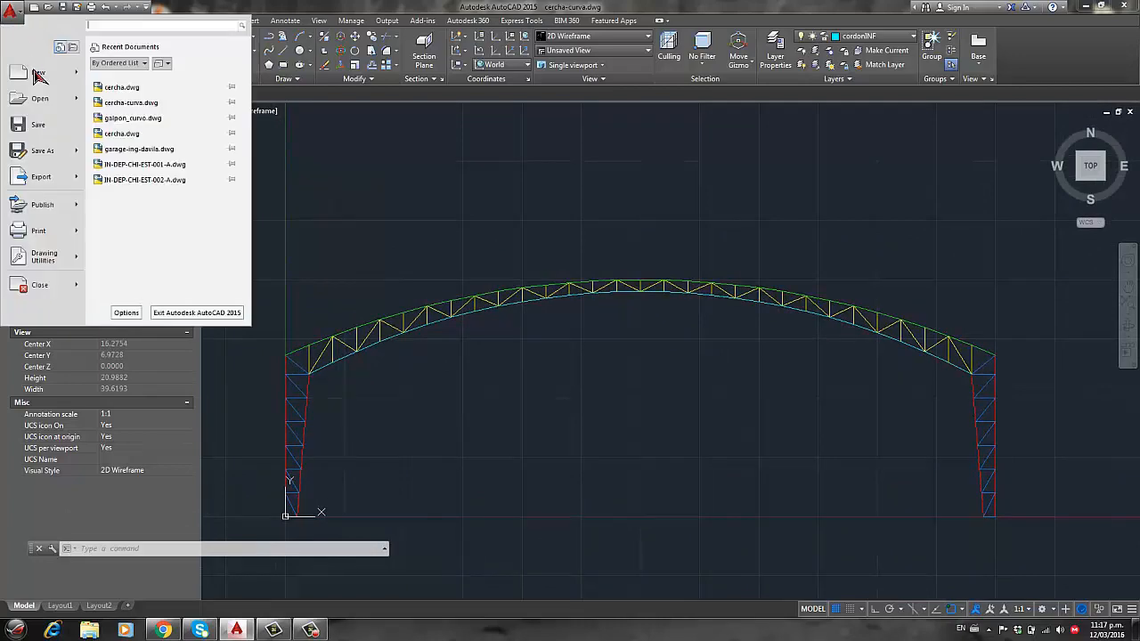
{"action": "left_click", "coordinate": [44, 153]}
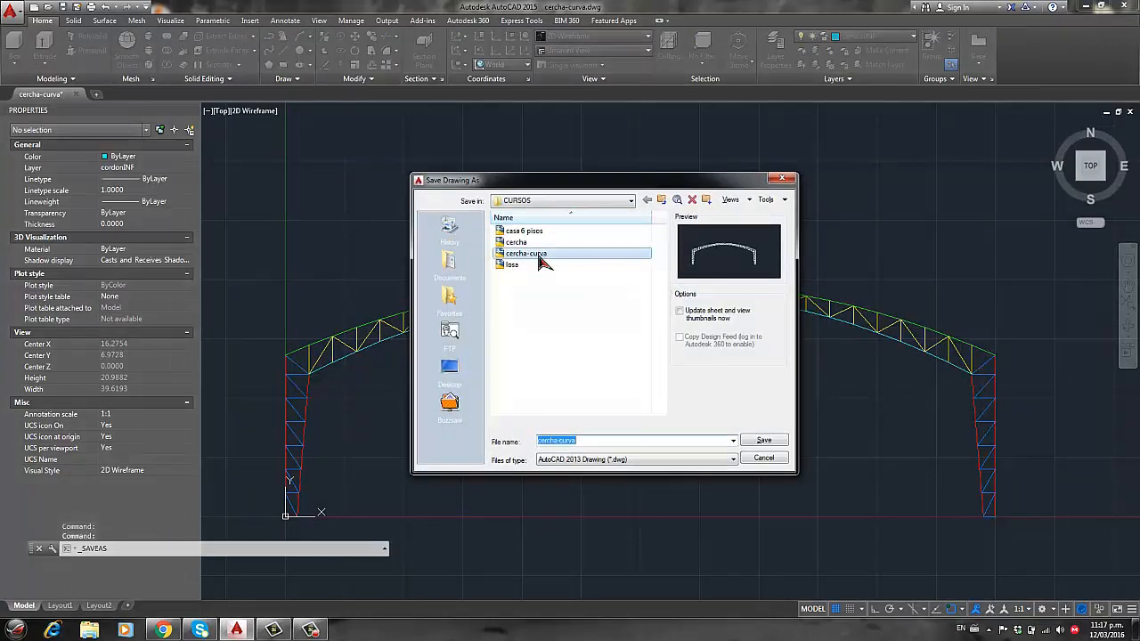
{"action": "left_click", "coordinate": [762, 442]}
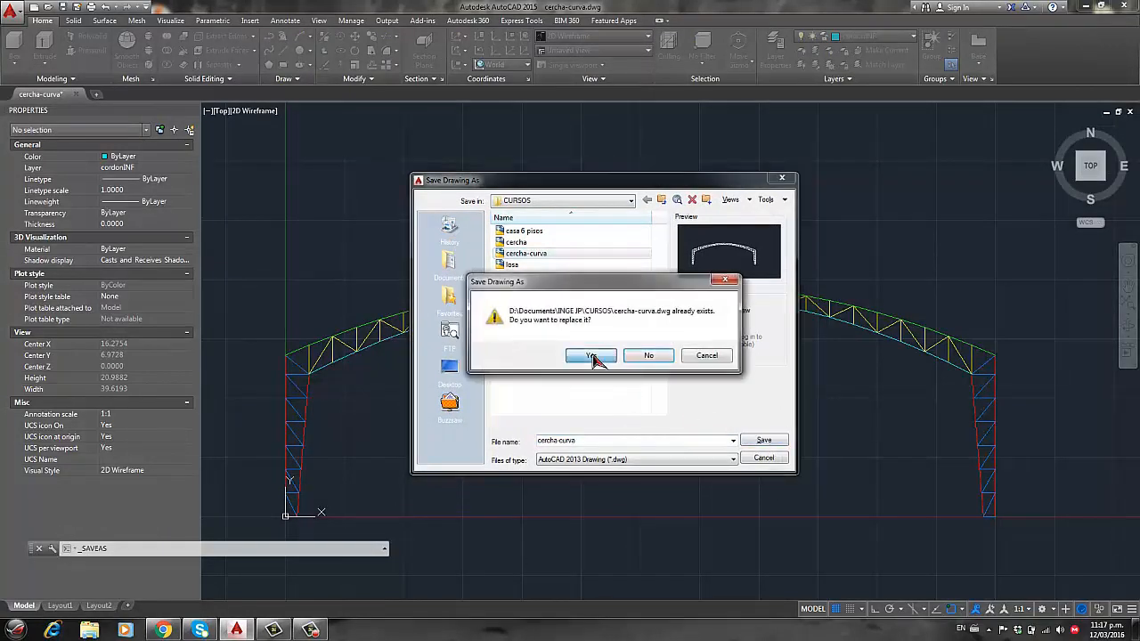
{"action": "left_click", "coordinate": [592, 356]}
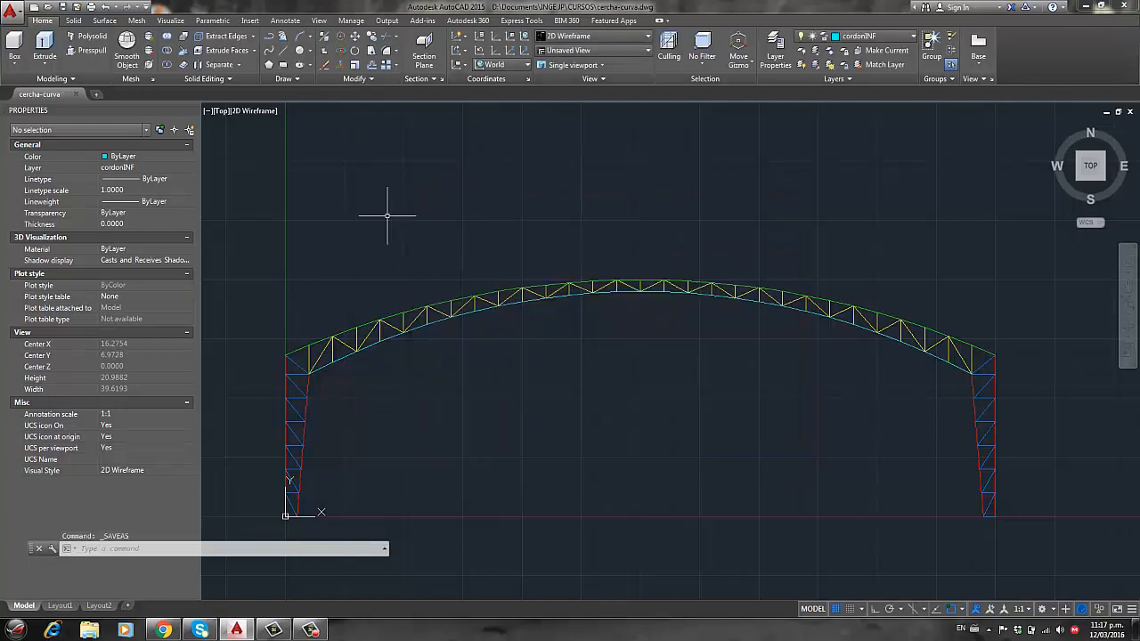
Start saving a copy of the drawing and browse to the SAP-ARCHIVOS DE CLASE folder inside My SAP15 in My Documents
{"action": "left_click", "coordinate": [12, 27]}
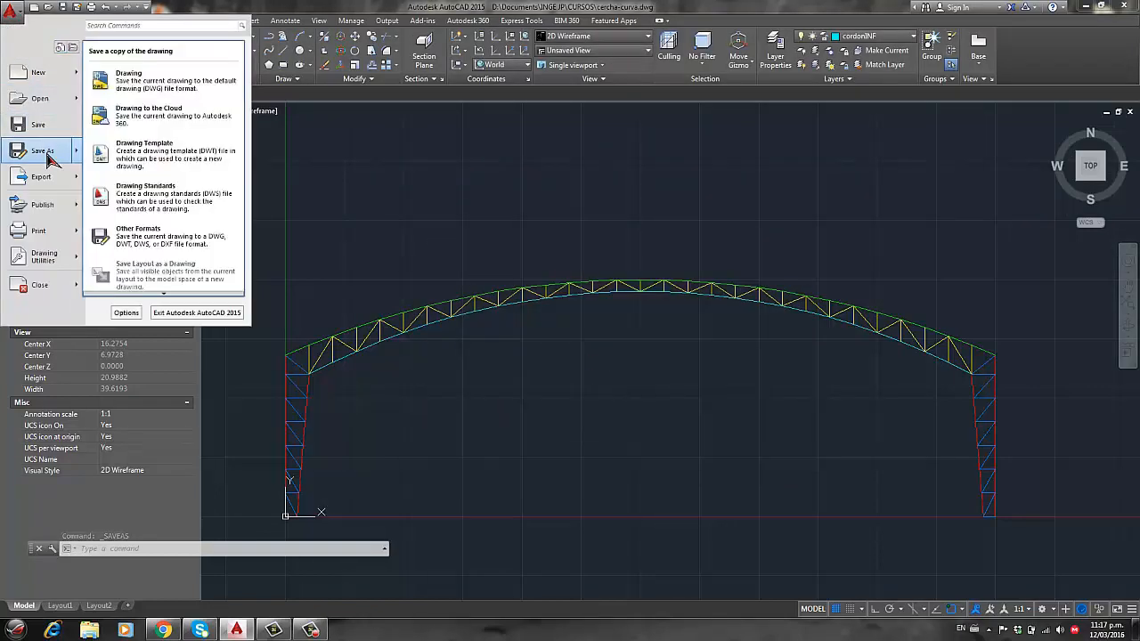
{"action": "left_click", "coordinate": [36, 153]}
{"action": "left_click", "coordinate": [631, 201]}
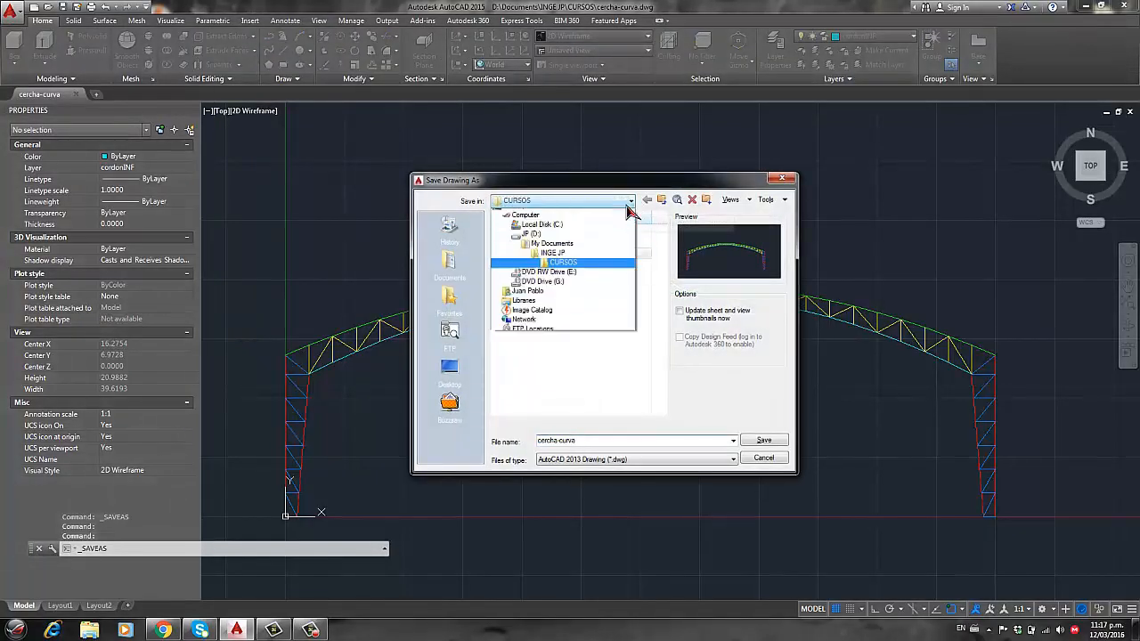
{"action": "left_click", "coordinate": [560, 252]}
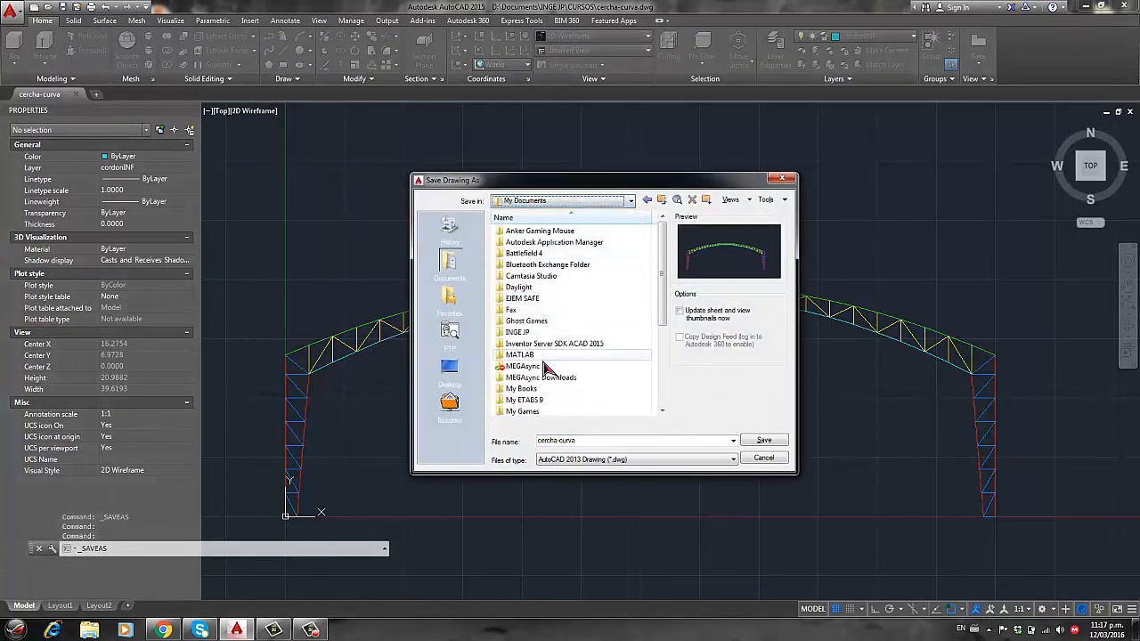
{"action": "scroll", "coordinate": [528, 364], "scroll_direction": "down", "scroll_amount": 2}
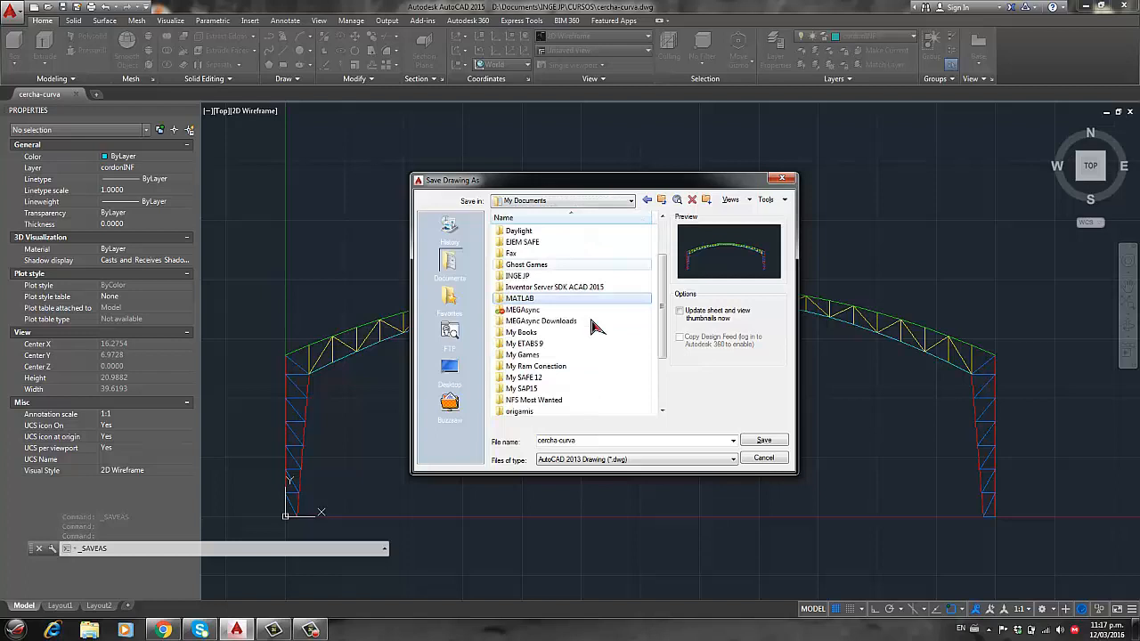
{"action": "left_click", "coordinate": [532, 355]}
{"action": "scroll", "coordinate": [533, 361], "scroll_direction": "down", "scroll_amount": 2}
{"action": "double_click", "coordinate": [529, 334]}
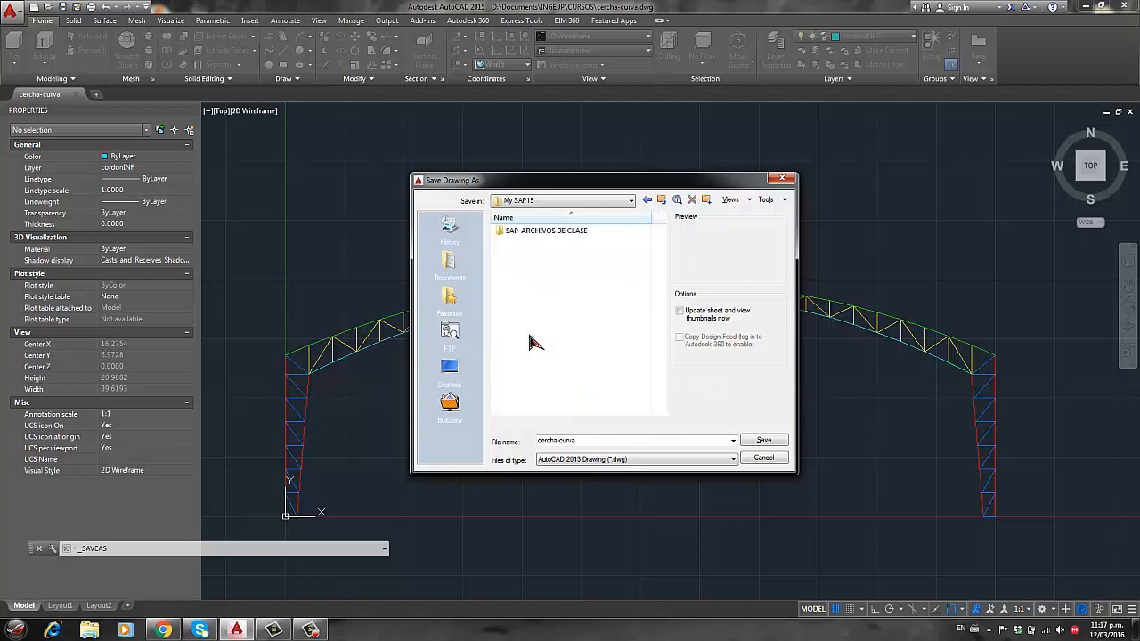
{"action": "double_click", "coordinate": [558, 236]}
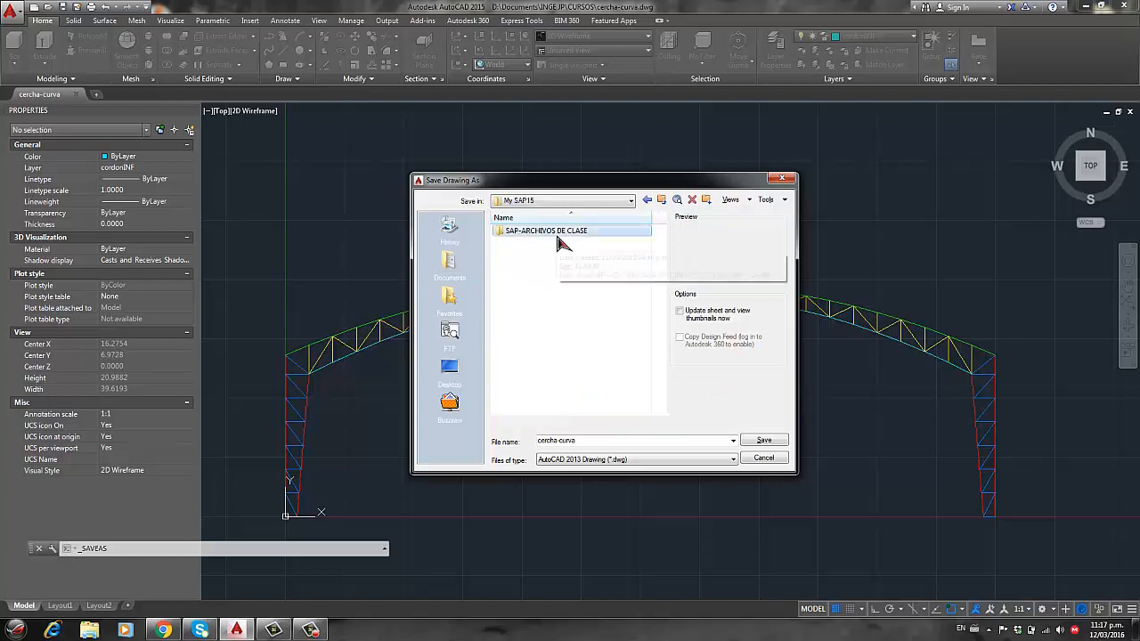
Save the drawing as cercha-curva in AutoCAD 2010/LT2010 DXF format
{"action": "left_click", "coordinate": [606, 460]}
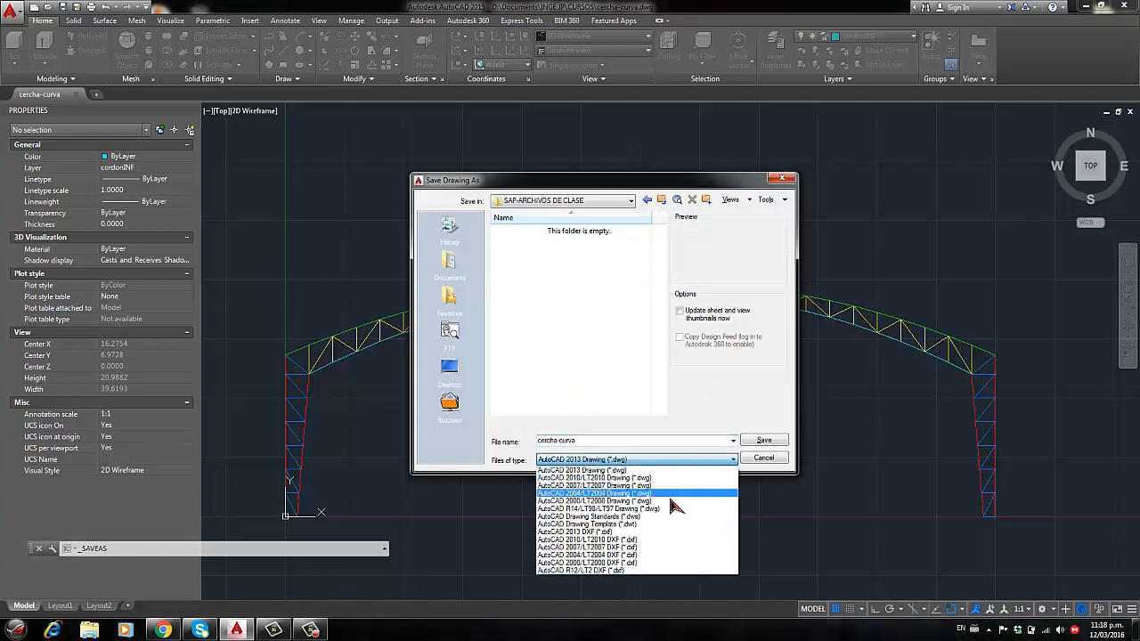
{"action": "left_click", "coordinate": [629, 540]}
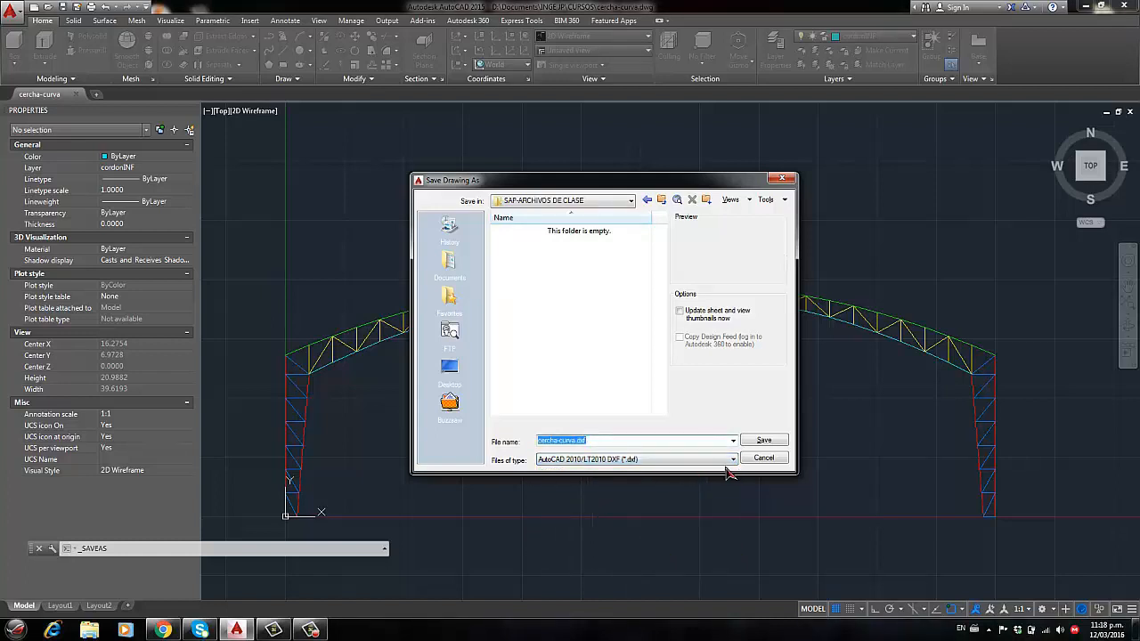
{"action": "left_click", "coordinate": [763, 445]}
{"action": "left_click", "coordinate": [764, 433]}
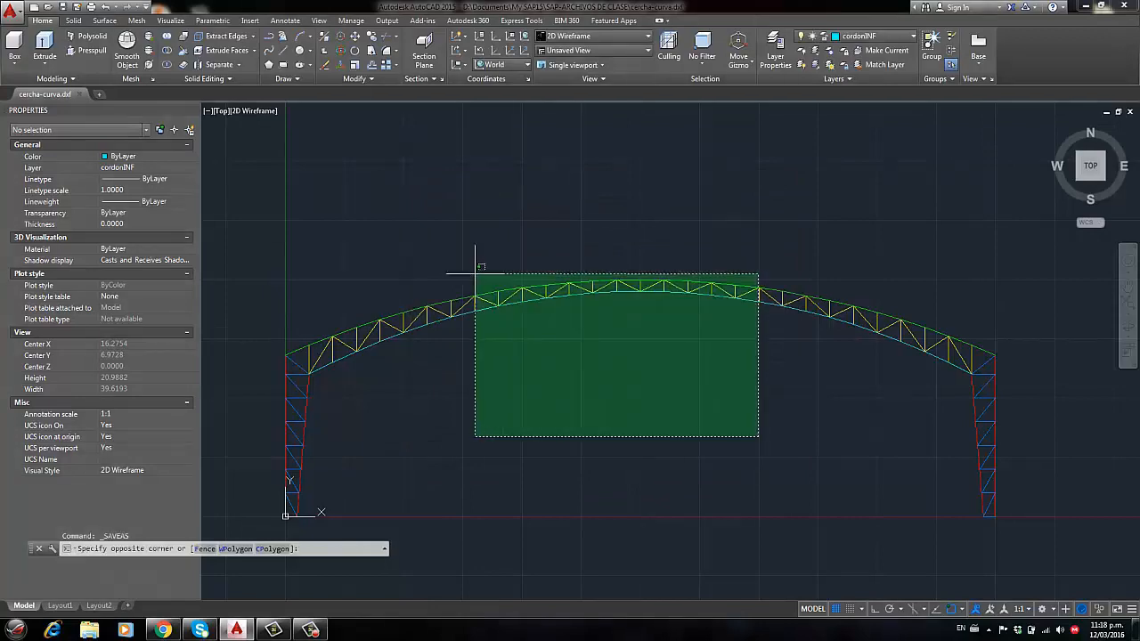
{"action": "left_click", "coordinate": [651, 410]}
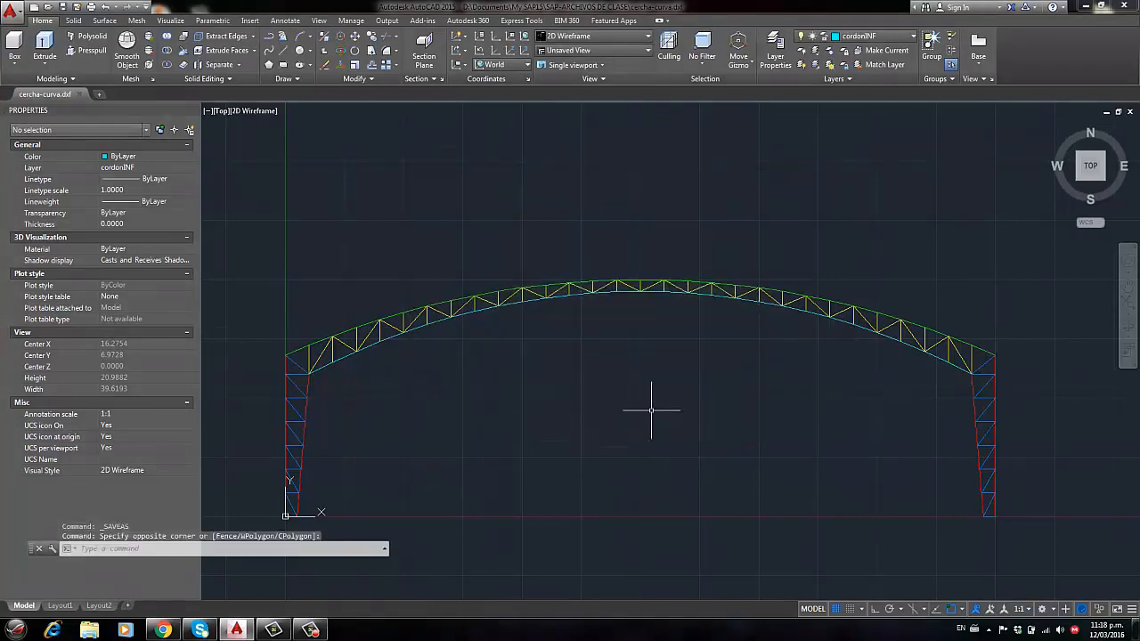
Close the DXF drawing, saving it in AutoCAD 2013 Drawing format as cercha-curva.dwg in the same folder
{"action": "left_click", "coordinate": [78, 94]}
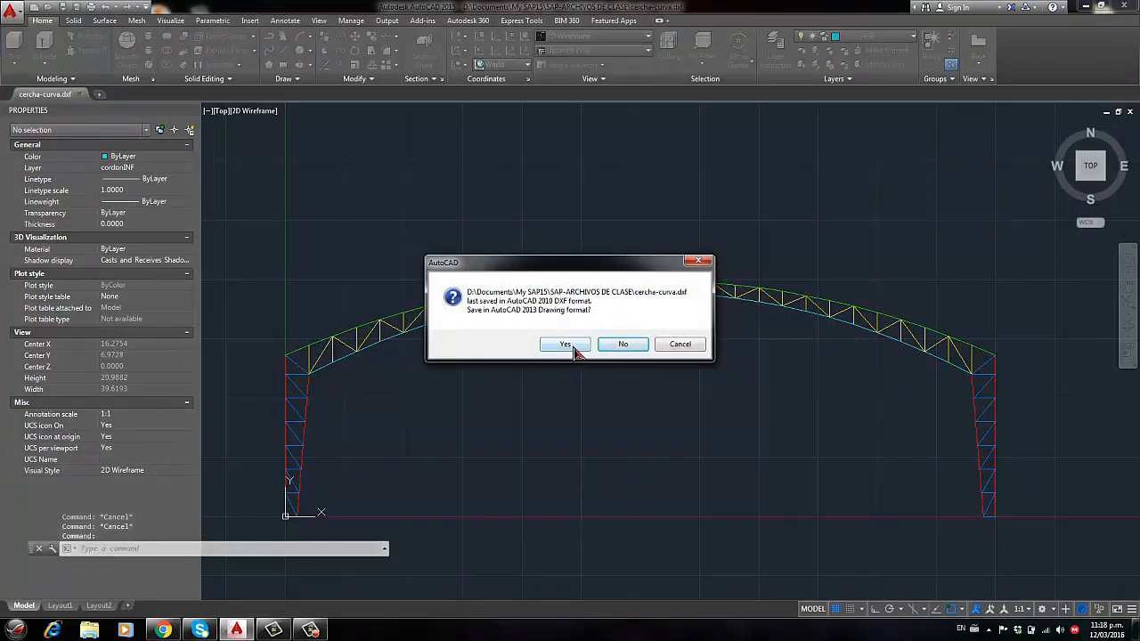
{"action": "left_click", "coordinate": [570, 345]}
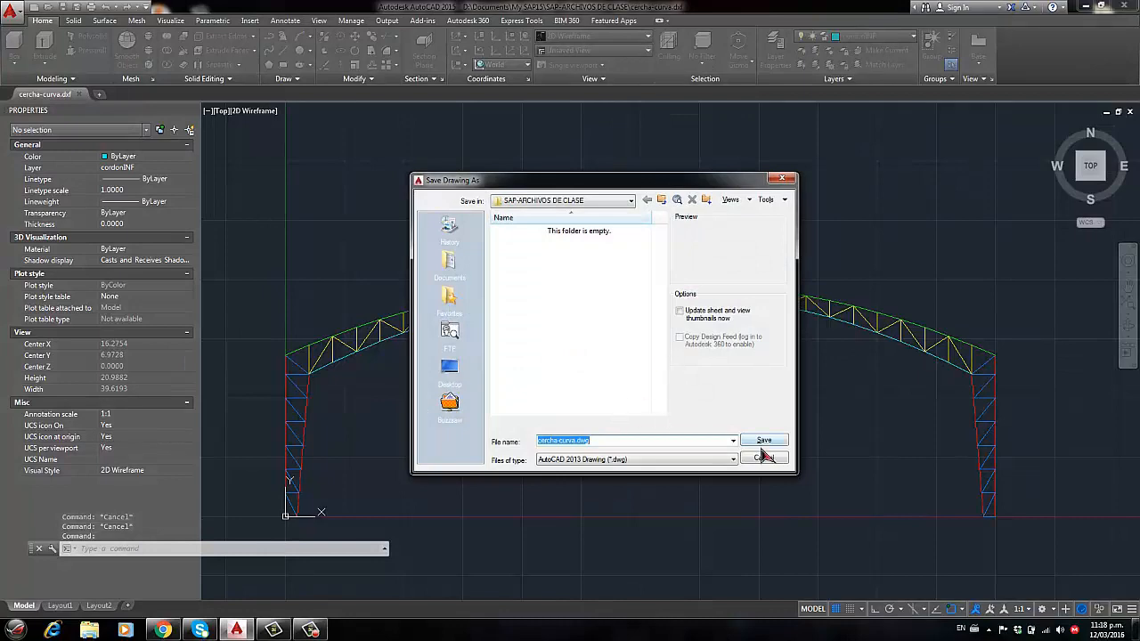
{"action": "left_click", "coordinate": [764, 446]}
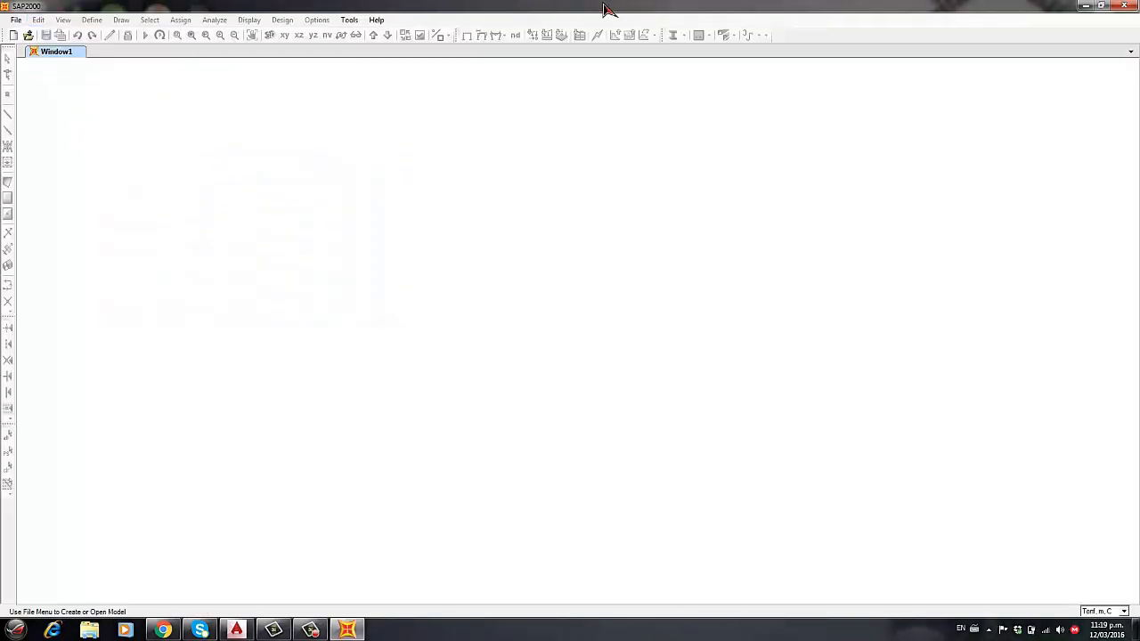
In SAP2000, create a Grid Only model in Tonf, m, C with 5, 6 and 3 grid lines spaced 10, 6 and 3 in X, Y and Z
{"action": "left_click", "coordinate": [13, 37]}
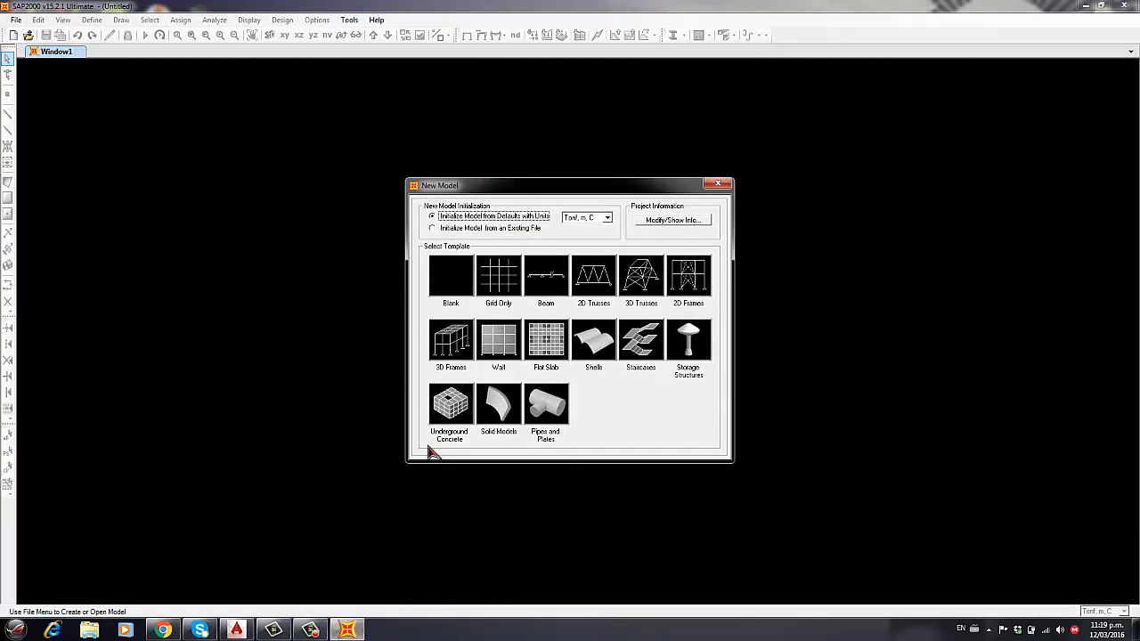
{"action": "left_click", "coordinate": [504, 280]}
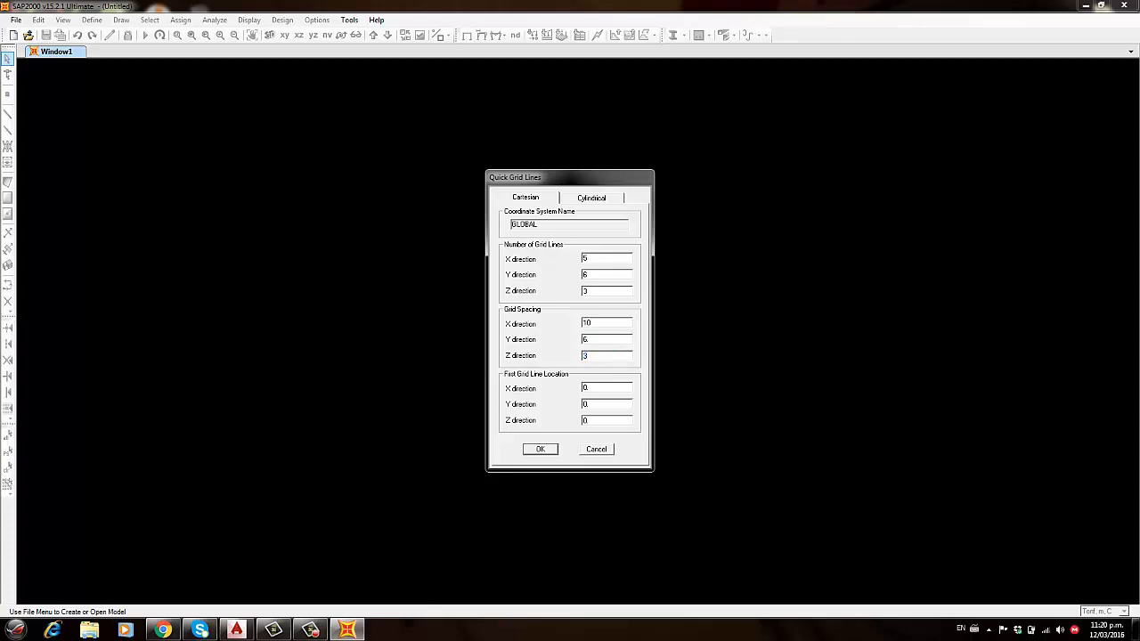
{"action": "left_click", "coordinate": [543, 450]}
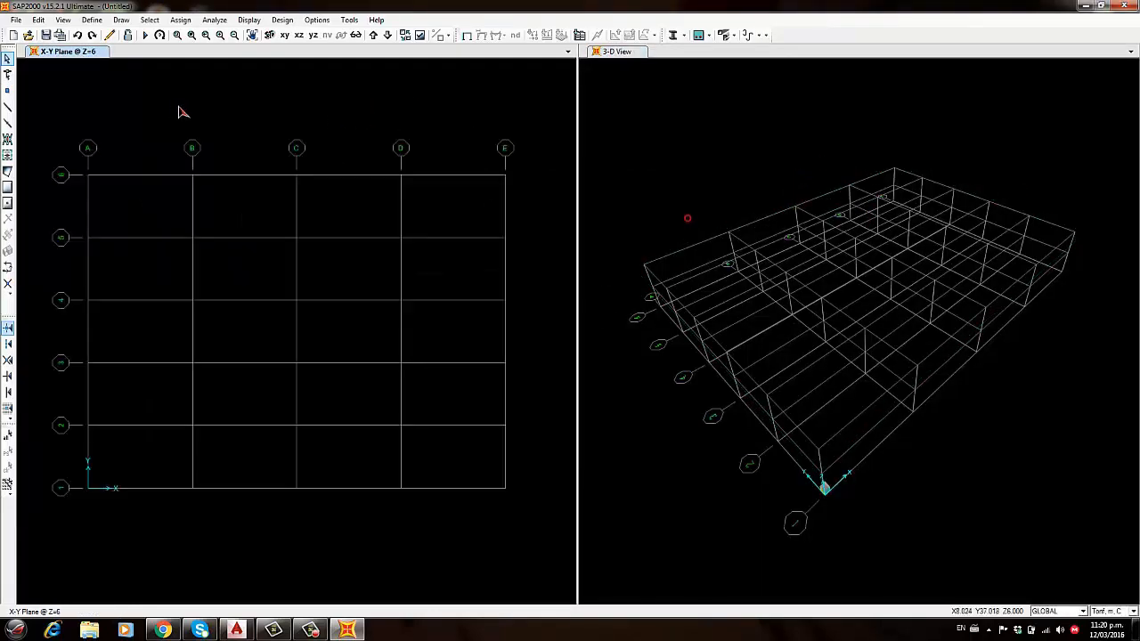
Edit the GLOBAL grid system by spacing, setting the X spacings of A to D to 0.5, 14.50, 14.50 and 0.5
{"action": "left_click", "coordinate": [92, 20]}
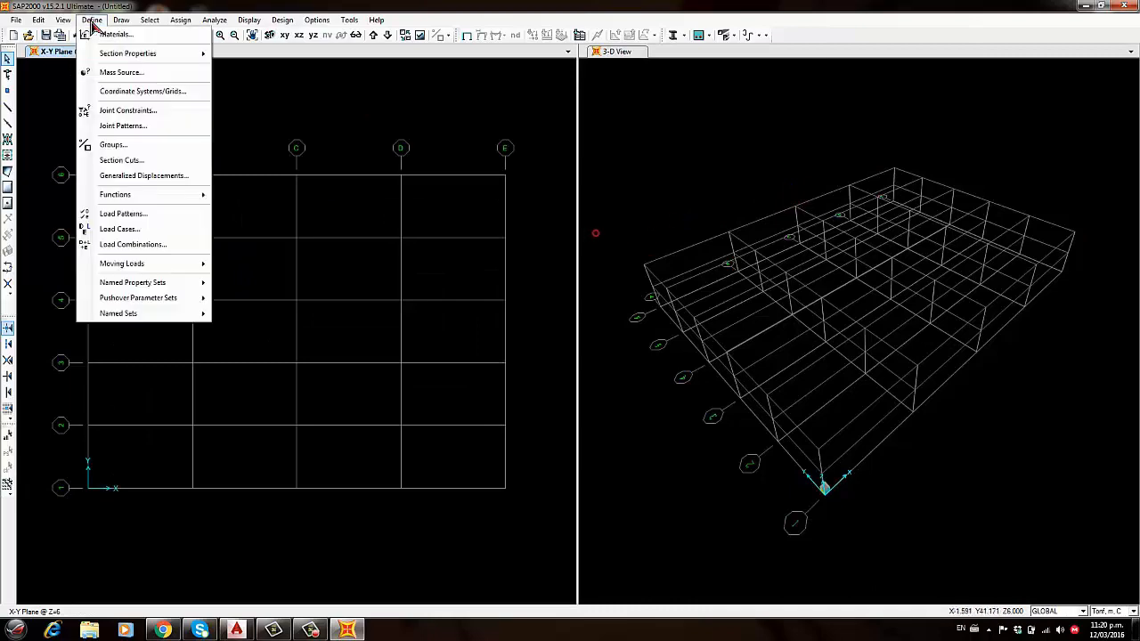
{"action": "left_click", "coordinate": [103, 87]}
{"action": "left_click", "coordinate": [590, 322]}
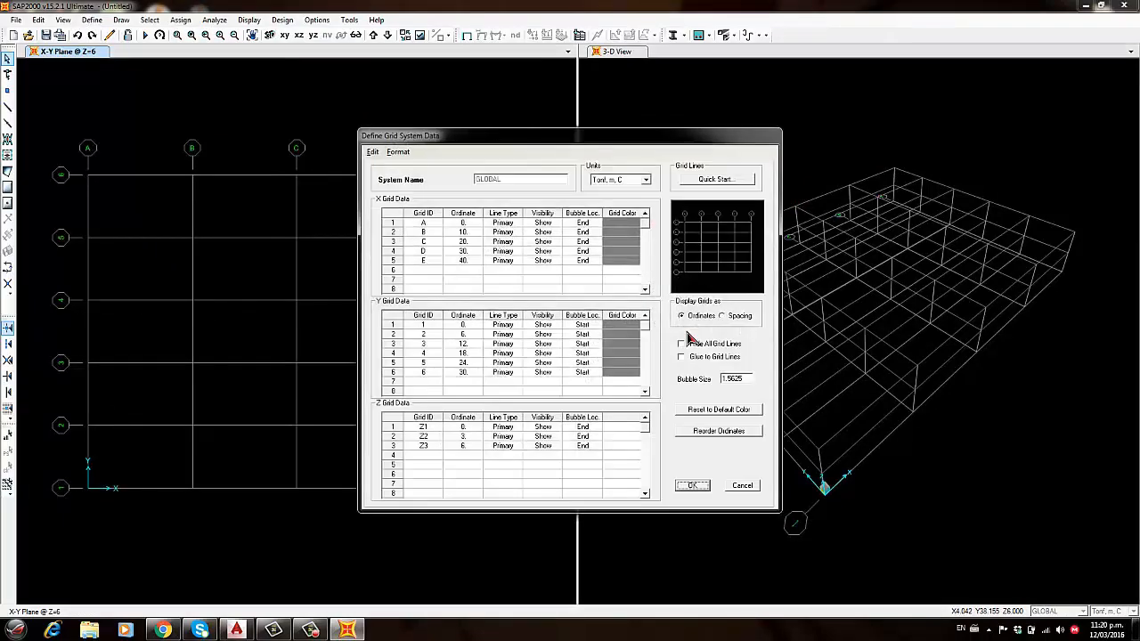
{"action": "left_click", "coordinate": [738, 317]}
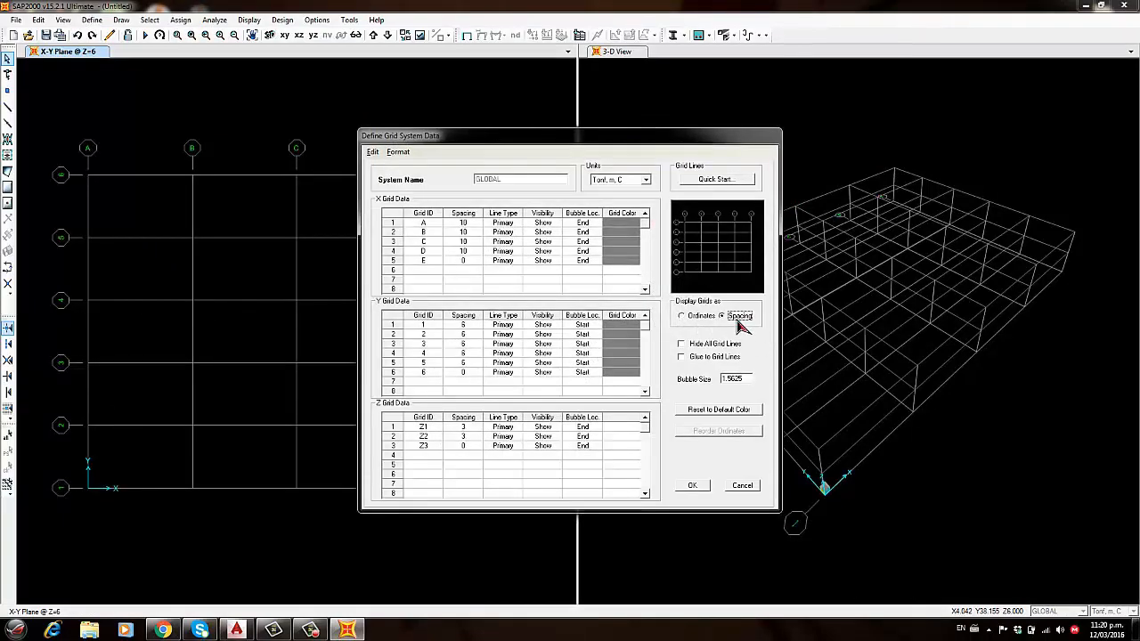
{"action": "left_click", "coordinate": [464, 223]}
{"action": "left_click", "coordinate": [464, 232]}
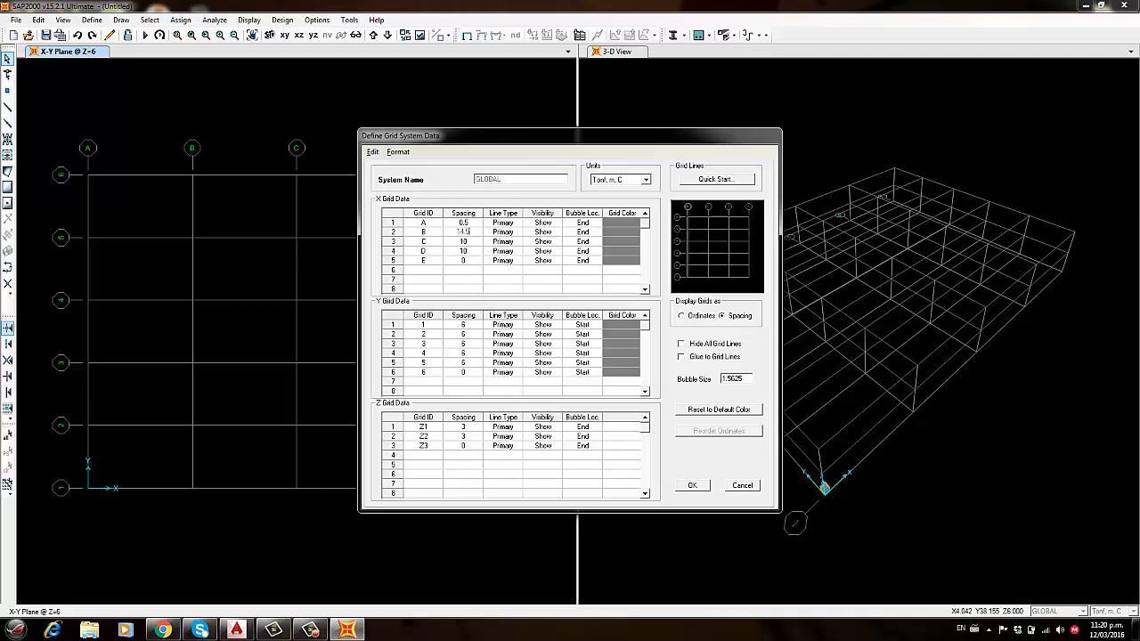
{"action": "key", "text": "Return"}
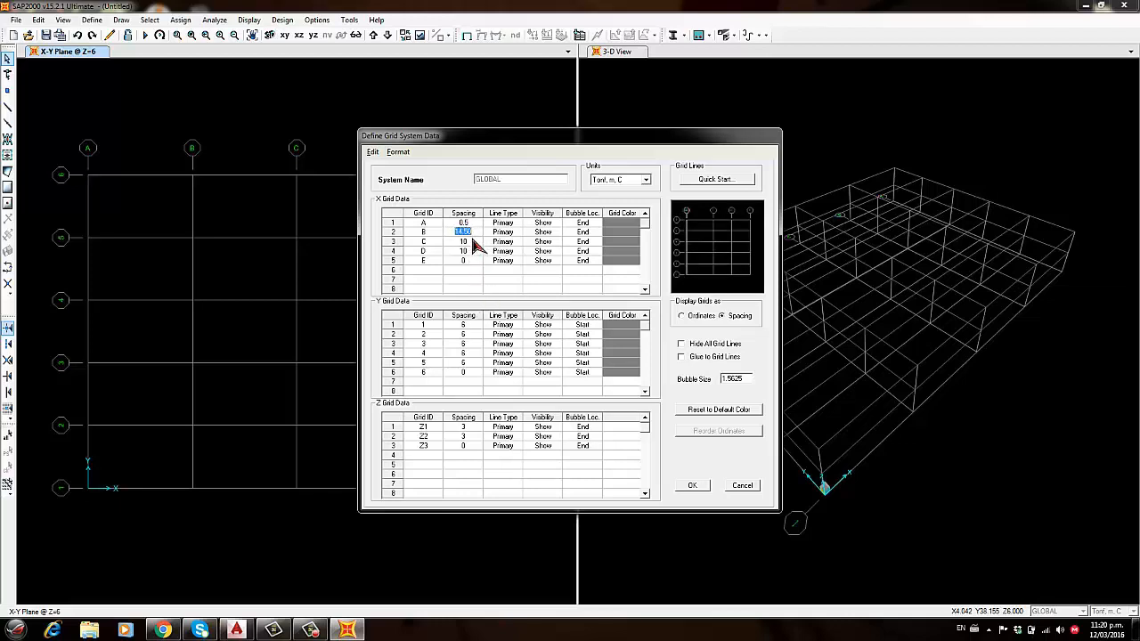
{"action": "left_click", "coordinate": [468, 241]}
{"action": "left_click", "coordinate": [472, 252]}
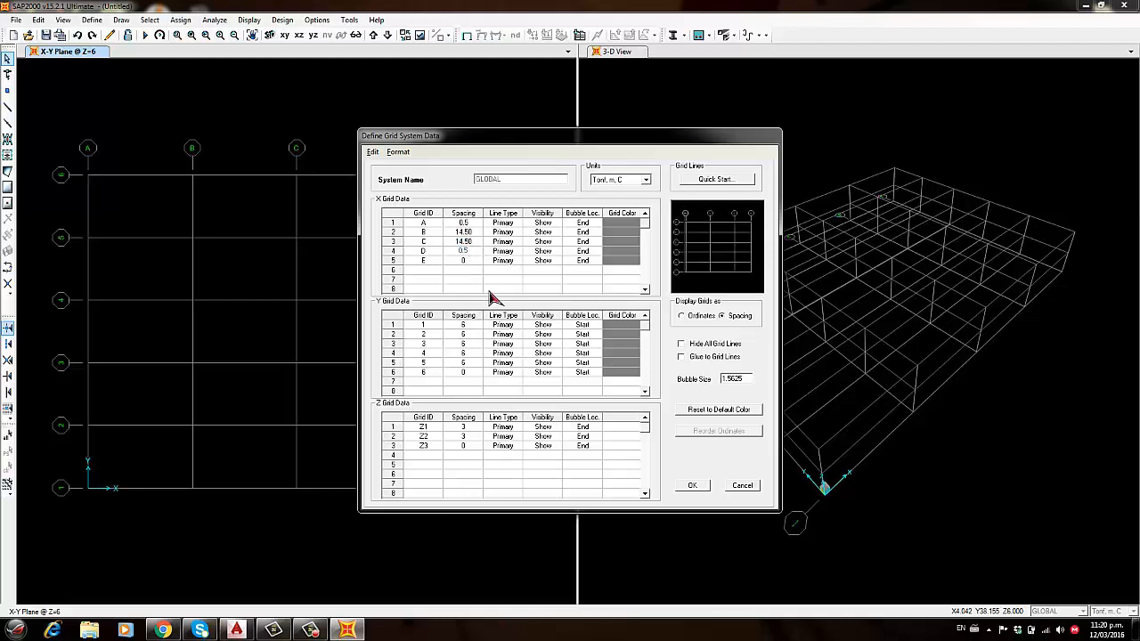
{"action": "left_click", "coordinate": [475, 325]}
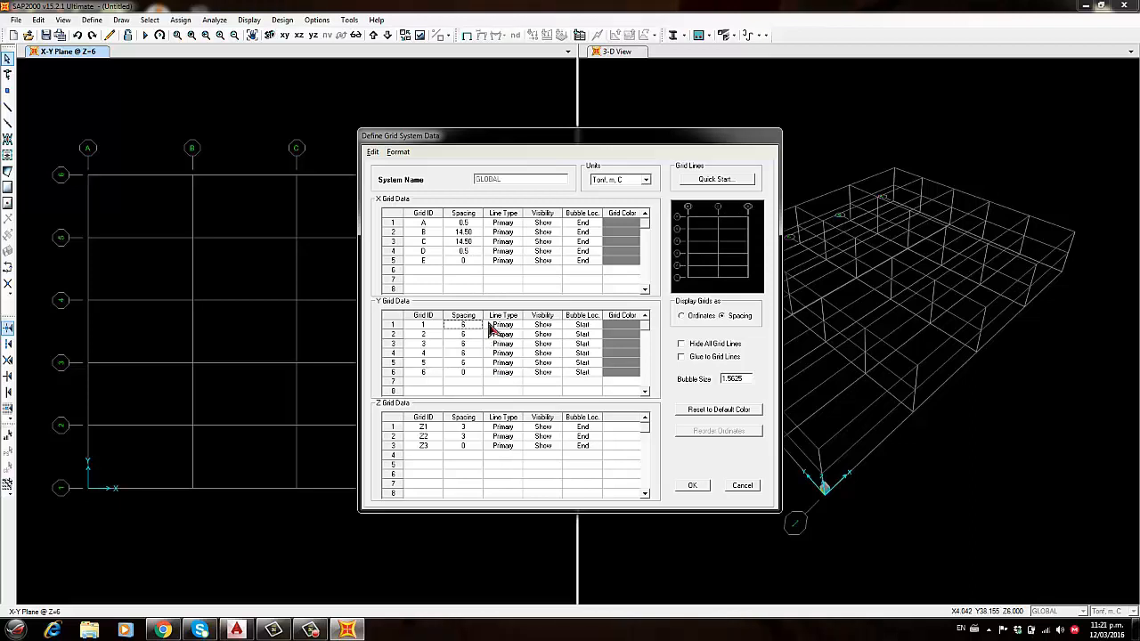
Switch to AutoCAD with all layers turned on and examine the truss's height dimensions for the Z grid levels
{"action": "left_click", "coordinate": [468, 429]}
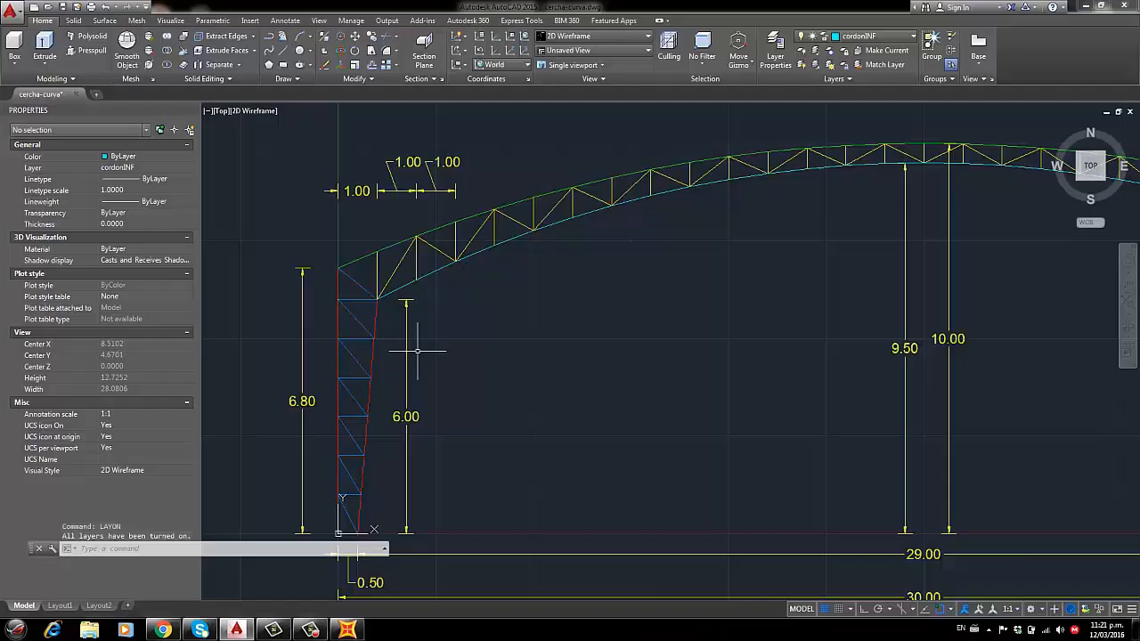
{"action": "scroll", "coordinate": [412, 349], "scroll_direction": "down", "scroll_amount": 3}
{"action": "scroll", "coordinate": [411, 375], "scroll_direction": "up", "scroll_amount": 3}
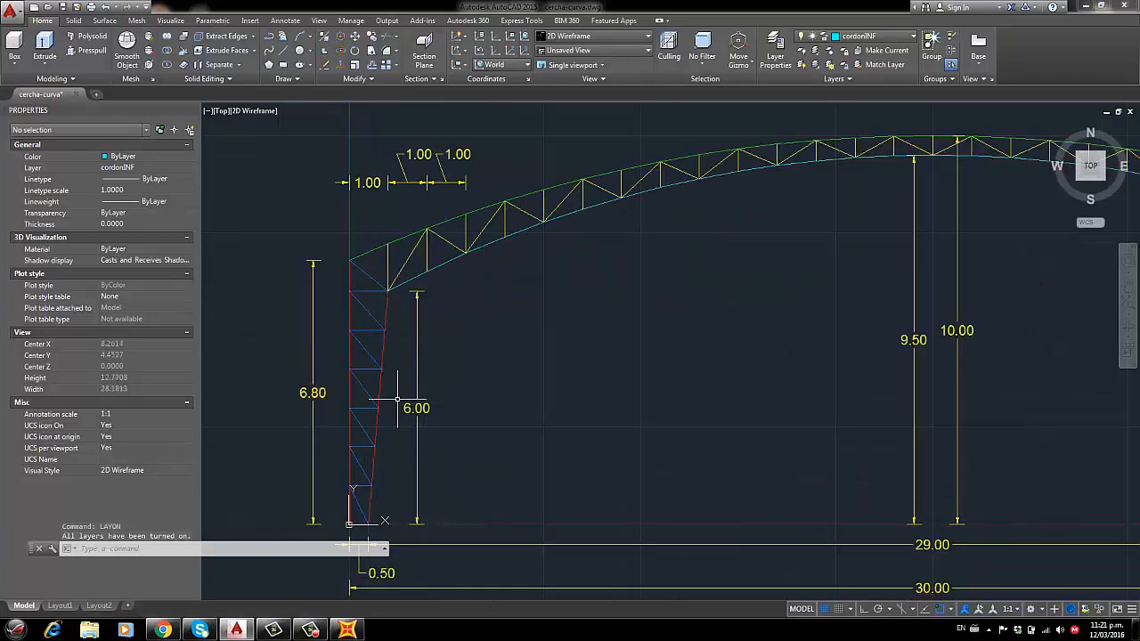
{"action": "scroll", "coordinate": [316, 272], "scroll_direction": "down", "scroll_amount": 2}
{"action": "middle_click_drag", "start_coordinate": [584, 352], "coordinate": [552, 348]}
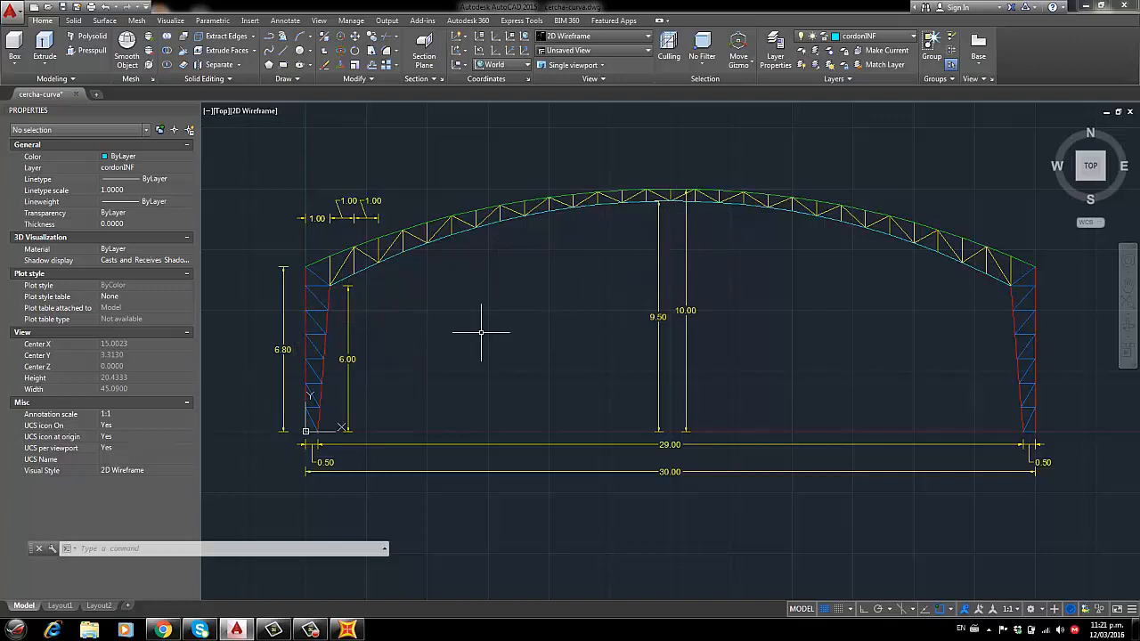
Switch to SAP2000, display the GLOBAL grid data as ordinates, and set Z2 to 6 and Z3 to 6.8
{"action": "left_click", "coordinate": [348, 629]}
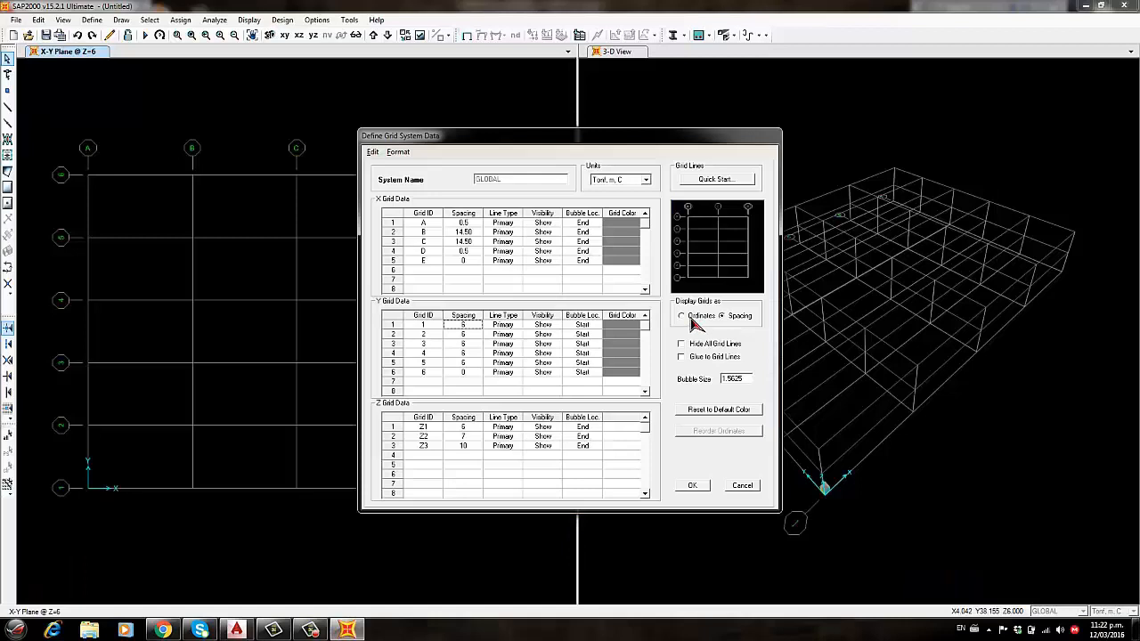
{"action": "left_click", "coordinate": [691, 318]}
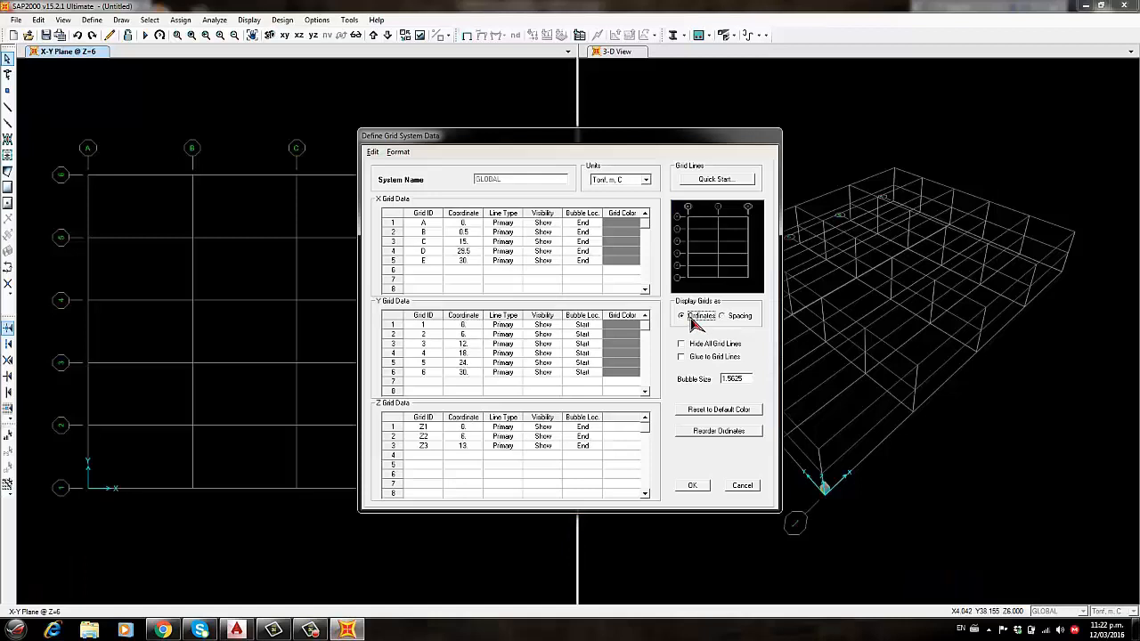
{"action": "left_click", "coordinate": [464, 437]}
{"action": "type", "text": "6"}
{"action": "left_click", "coordinate": [477, 446]}
Add a Z4 grid line at coordinate 10 with Primary, Show and End settings, and apply the grid system changes
{"action": "left_click", "coordinate": [433, 451]}
{"action": "key", "text": "Caps_Lock"}
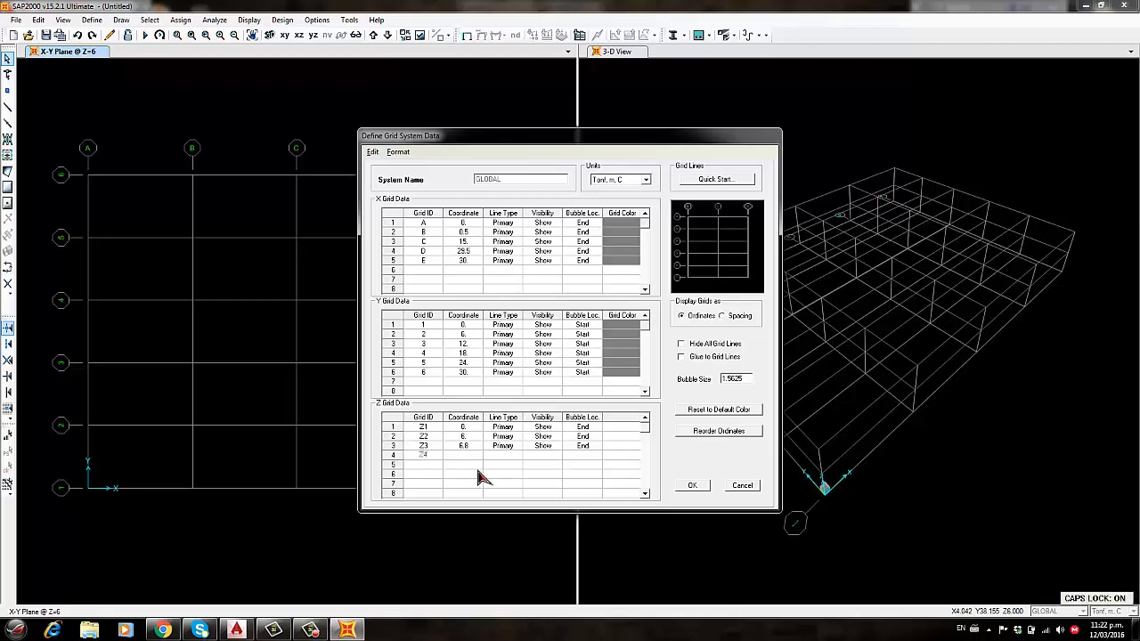
{"action": "left_click", "coordinate": [472, 456]}
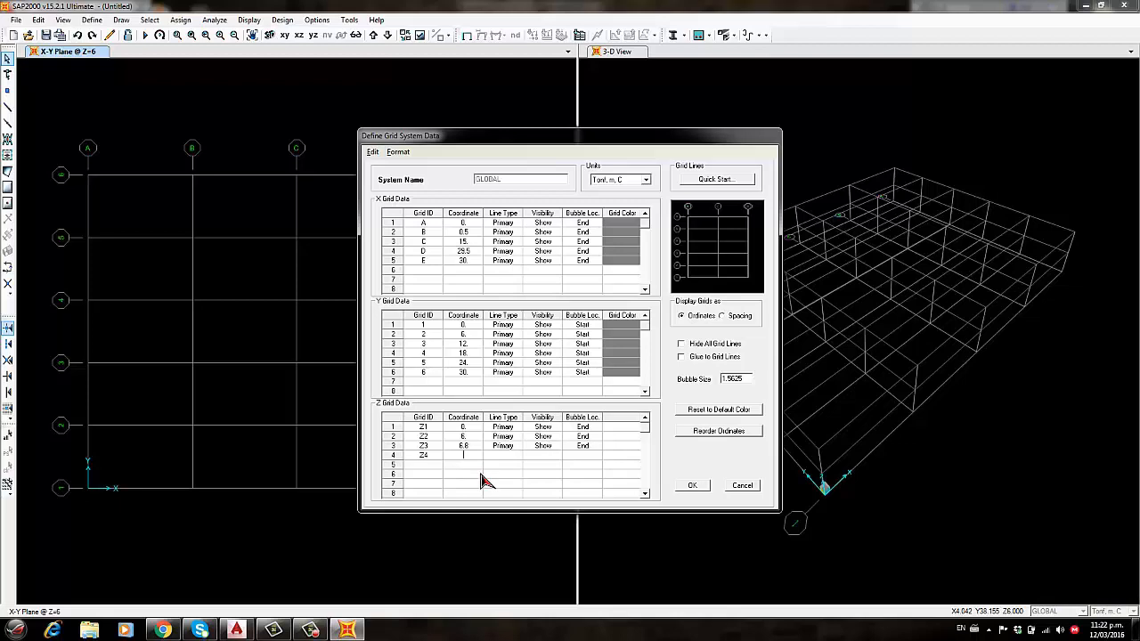
{"action": "left_click", "coordinate": [514, 458]}
{"action": "left_click", "coordinate": [538, 458]}
{"action": "left_click", "coordinate": [581, 457]}
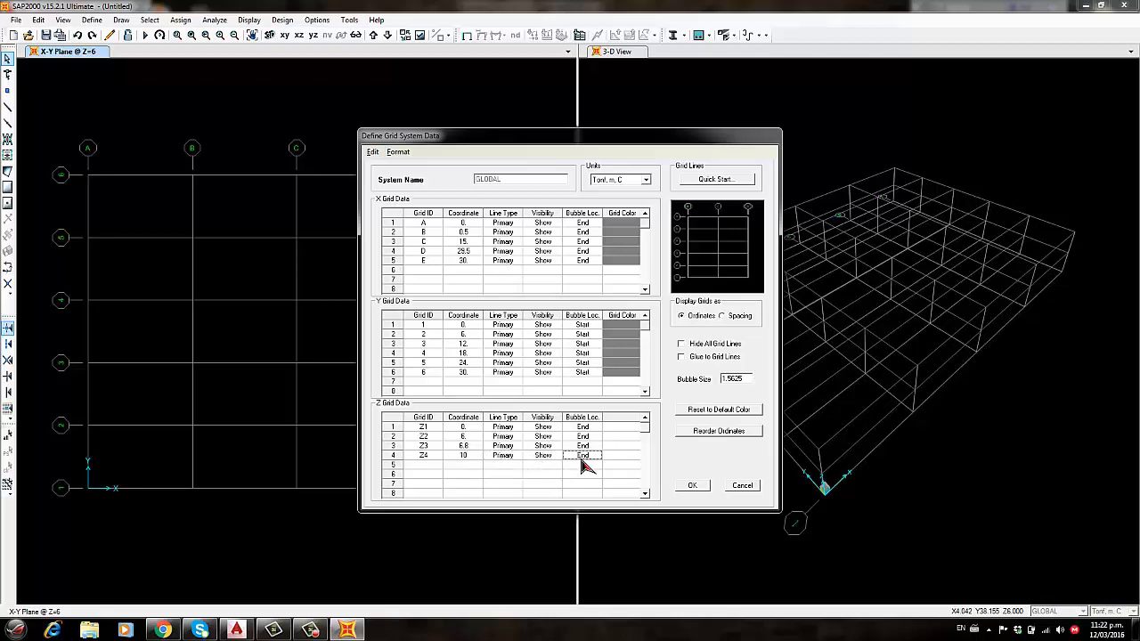
{"action": "left_click", "coordinate": [690, 485]}
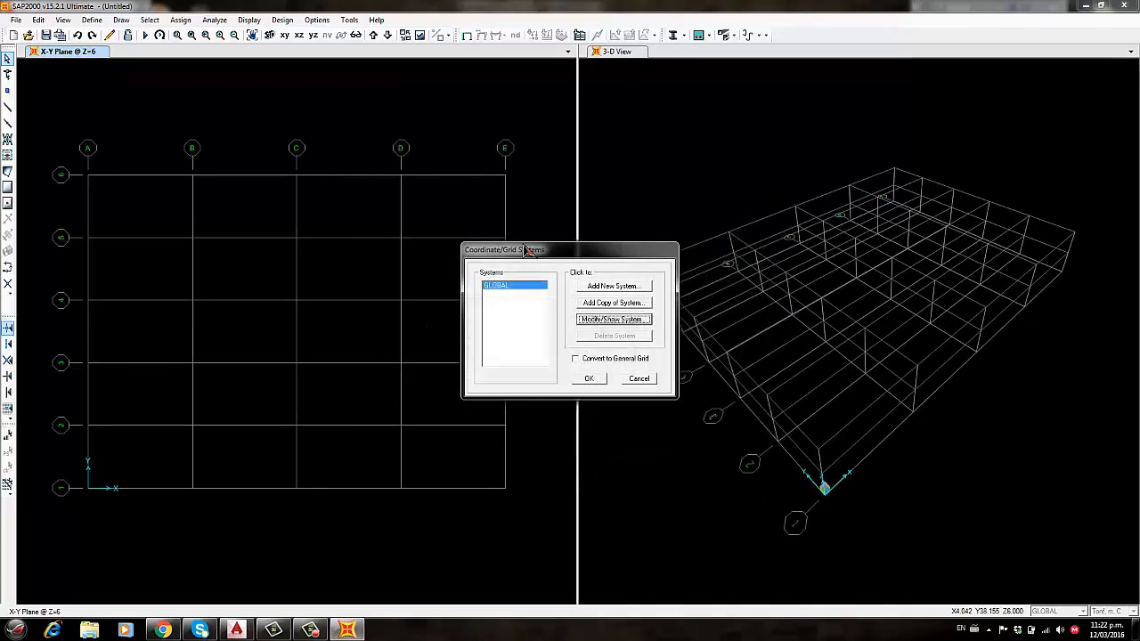
{"action": "left_click", "coordinate": [592, 381]}
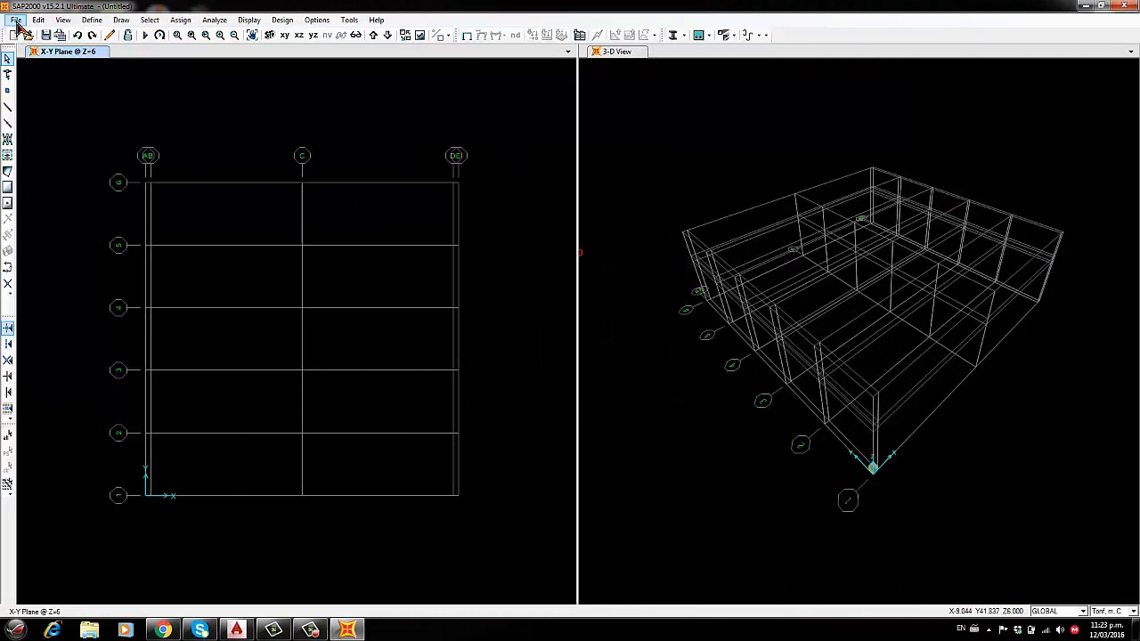
Import the cercha-curva DXF with Y as global up direction in Tonf, m, C, assigning the col layer to Frames
{"action": "left_click", "coordinate": [16, 24]}
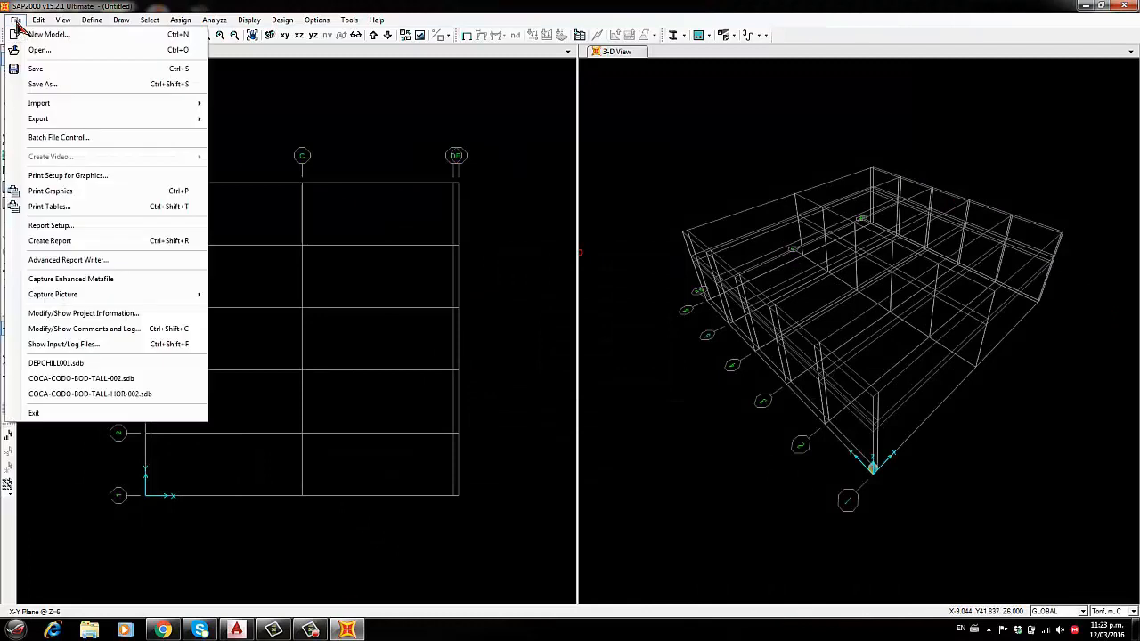
{"action": "mouse_move", "coordinate": [82, 108]}
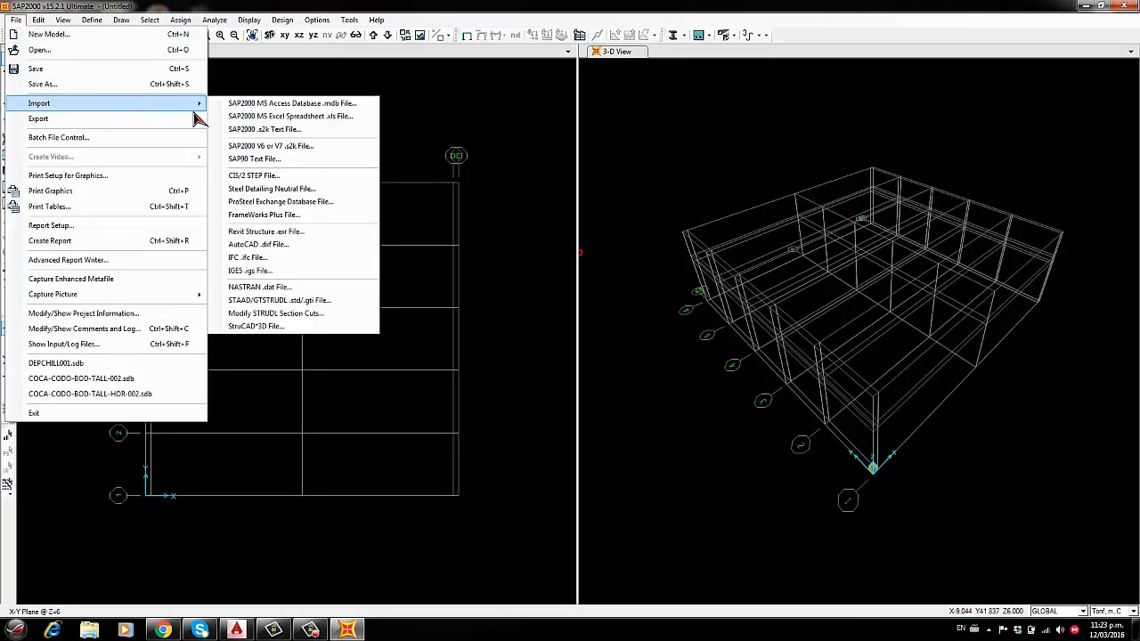
{"action": "left_click", "coordinate": [276, 249]}
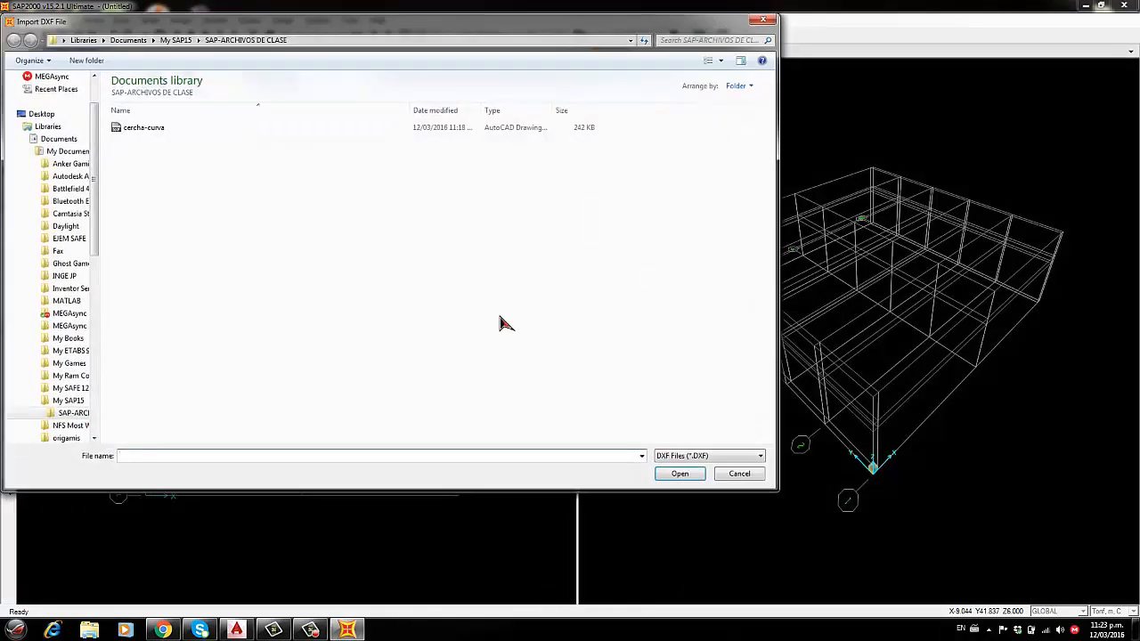
{"action": "left_click", "coordinate": [151, 131]}
{"action": "double_click", "coordinate": [151, 131]}
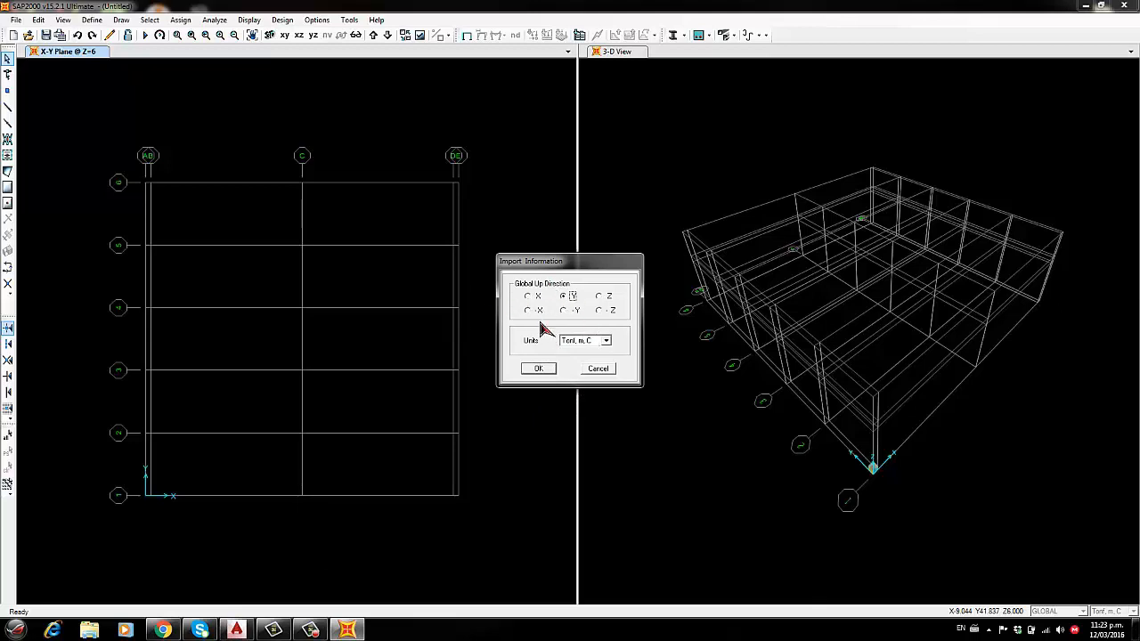
{"action": "left_click", "coordinate": [539, 369]}
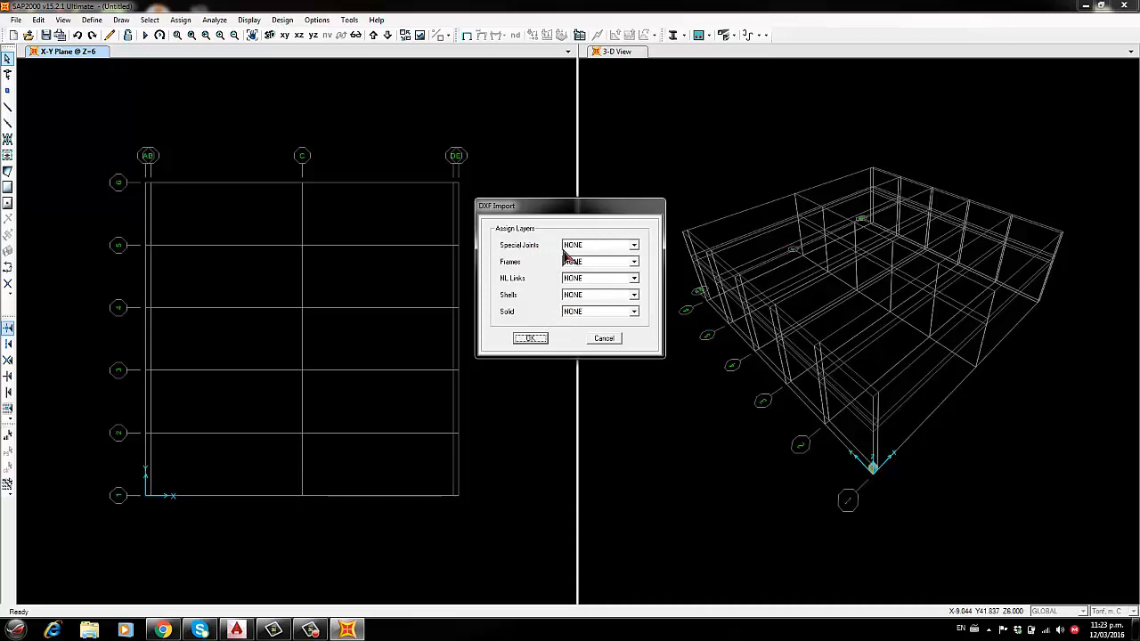
{"action": "left_click", "coordinate": [635, 262]}
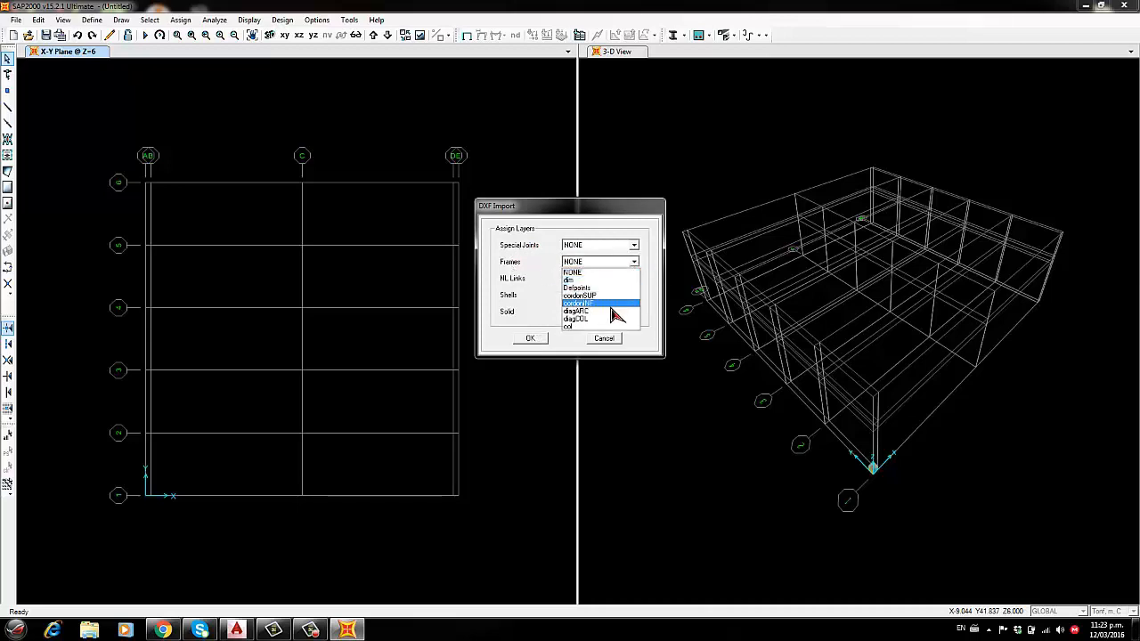
{"action": "left_click", "coordinate": [586, 328]}
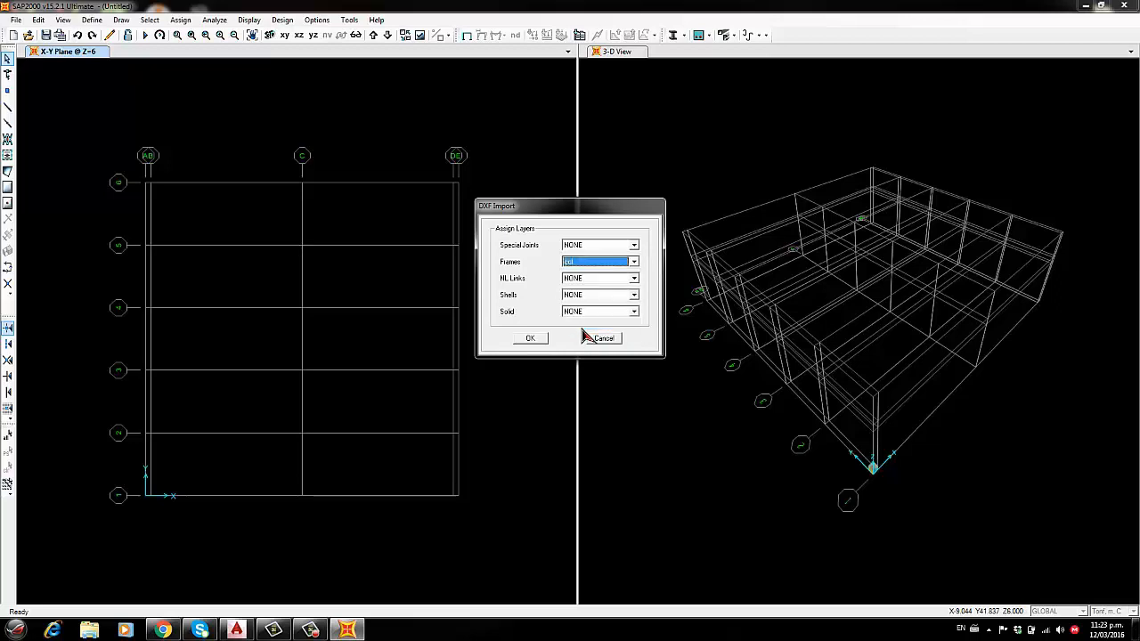
{"action": "left_click", "coordinate": [542, 342]}
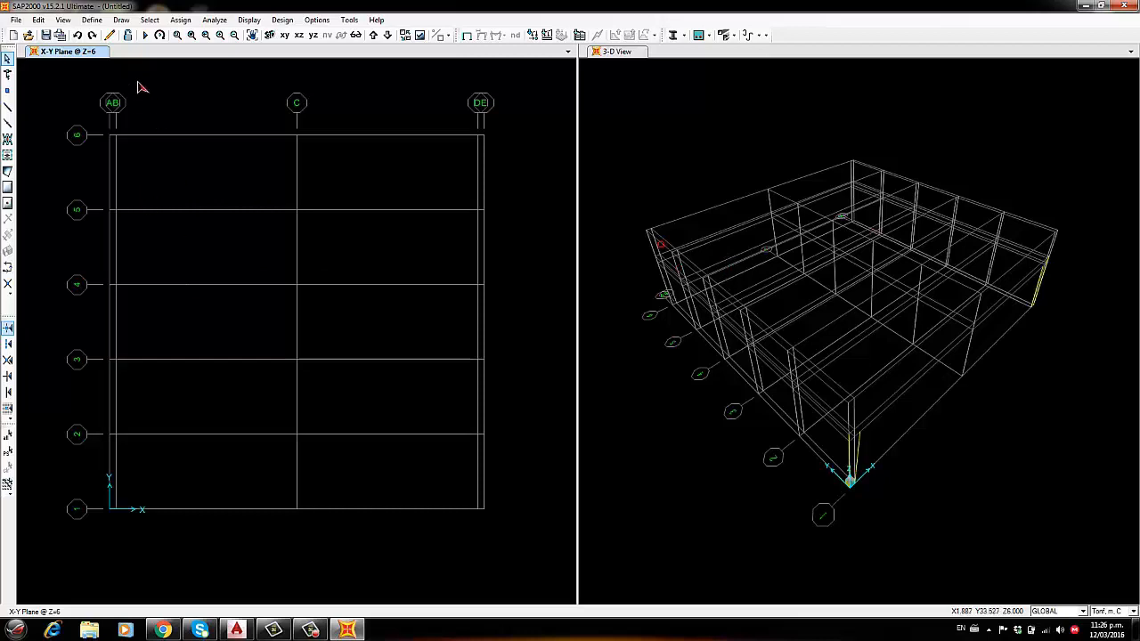
Add a United States Steel material using standard ASTM A36, Grade 36
{"action": "left_click", "coordinate": [92, 21]}
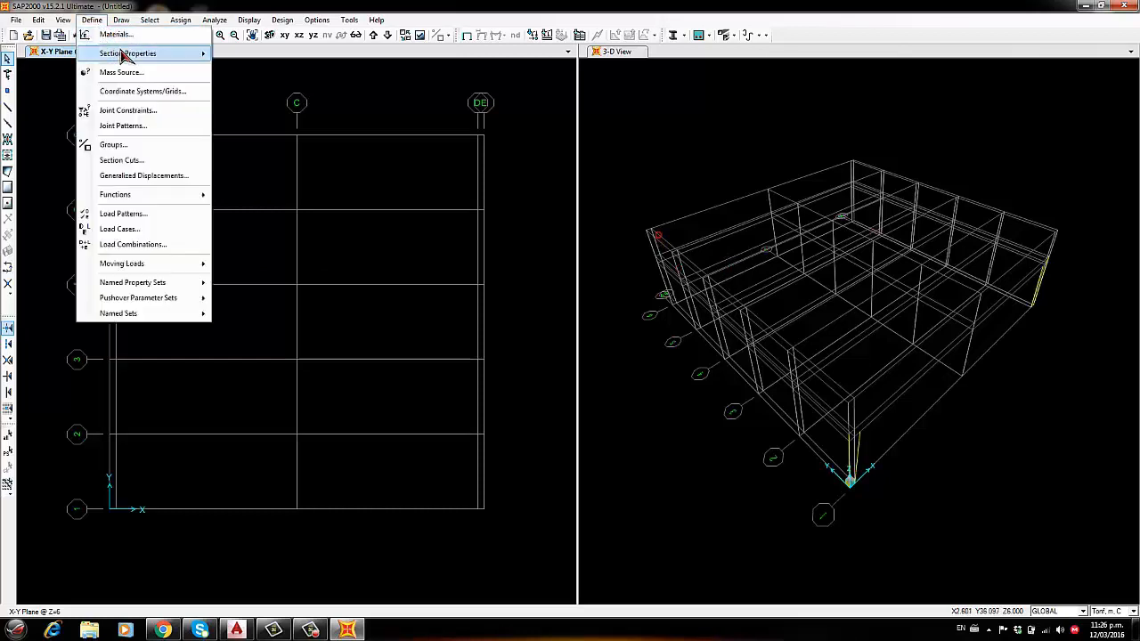
{"action": "left_click", "coordinate": [117, 35]}
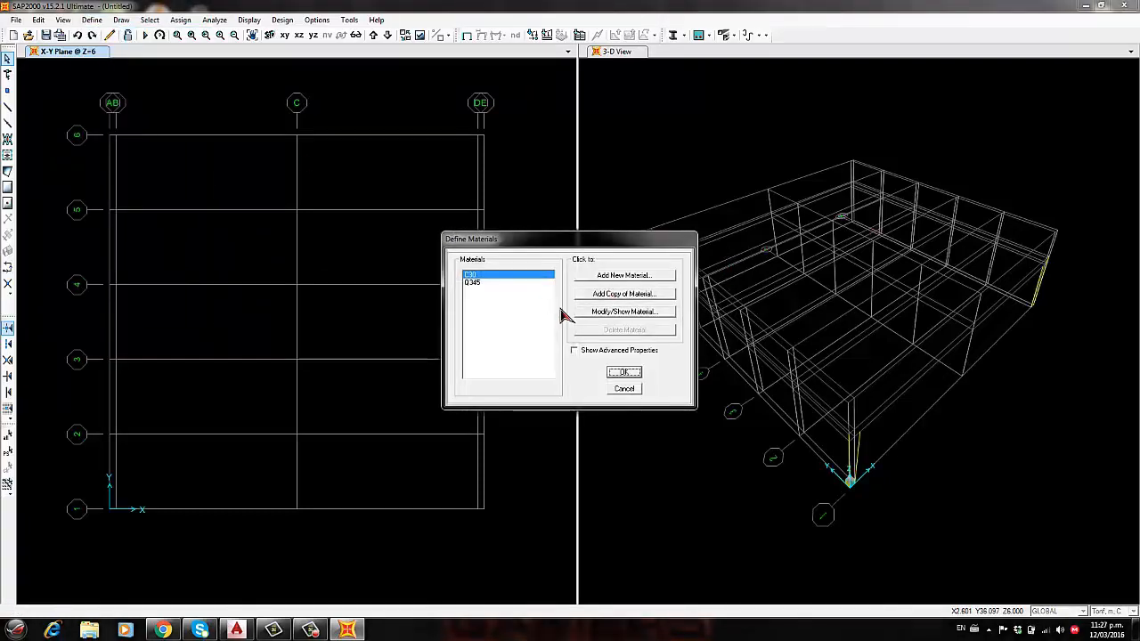
{"action": "left_click", "coordinate": [621, 277]}
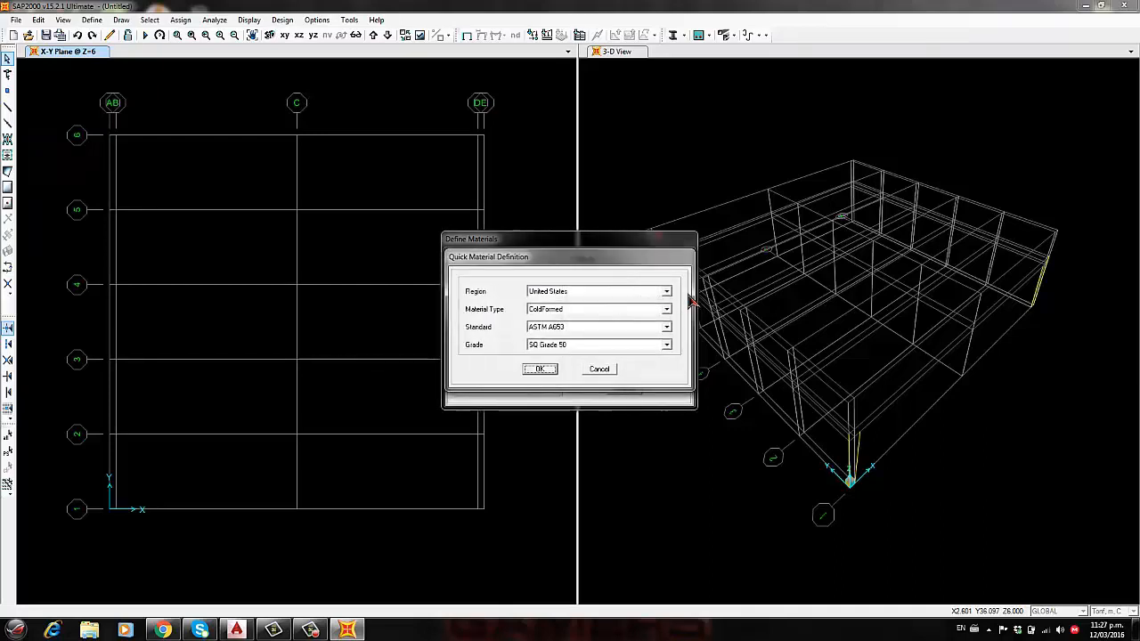
{"action": "left_click", "coordinate": [666, 291]}
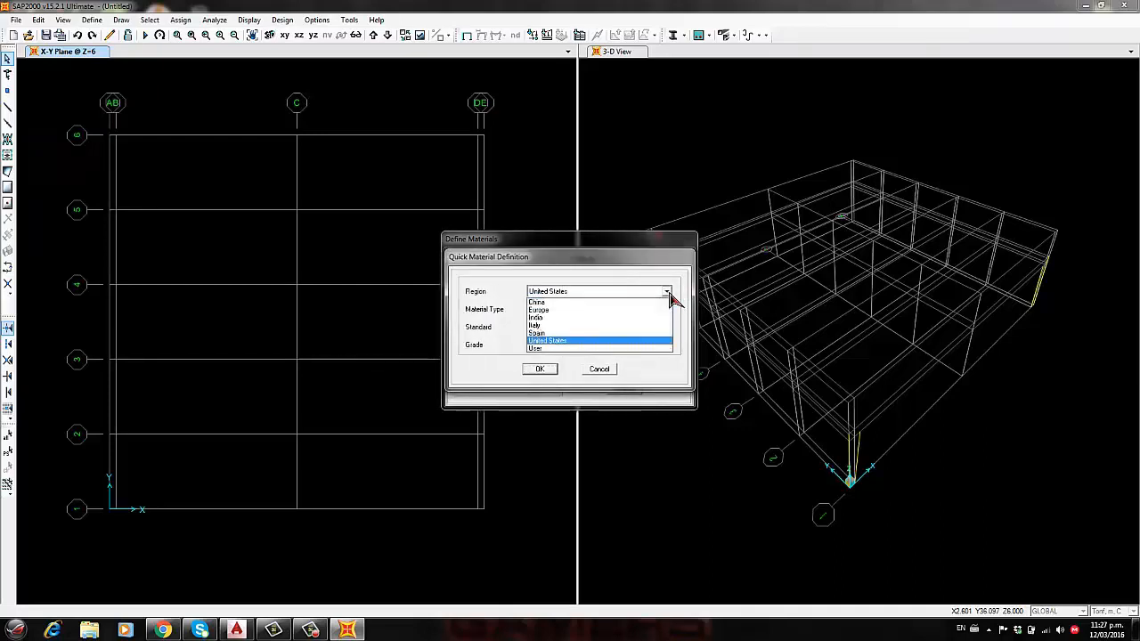
{"action": "left_click", "coordinate": [597, 342]}
{"action": "left_click", "coordinate": [666, 309]}
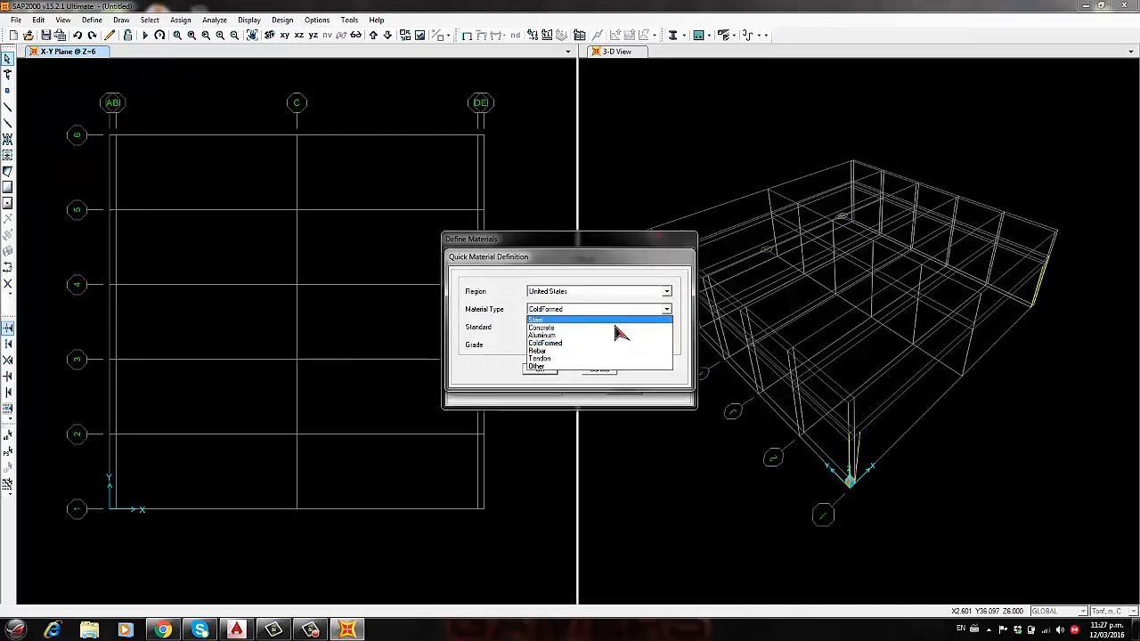
{"action": "left_click", "coordinate": [595, 321]}
{"action": "left_click", "coordinate": [667, 327]}
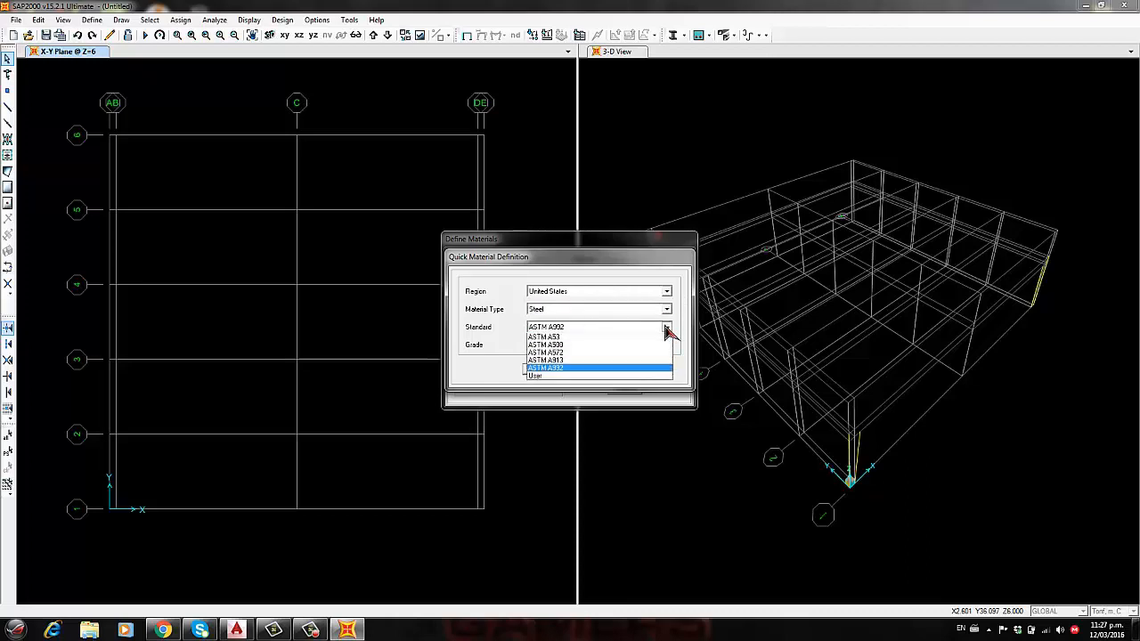
{"action": "left_click", "coordinate": [599, 339]}
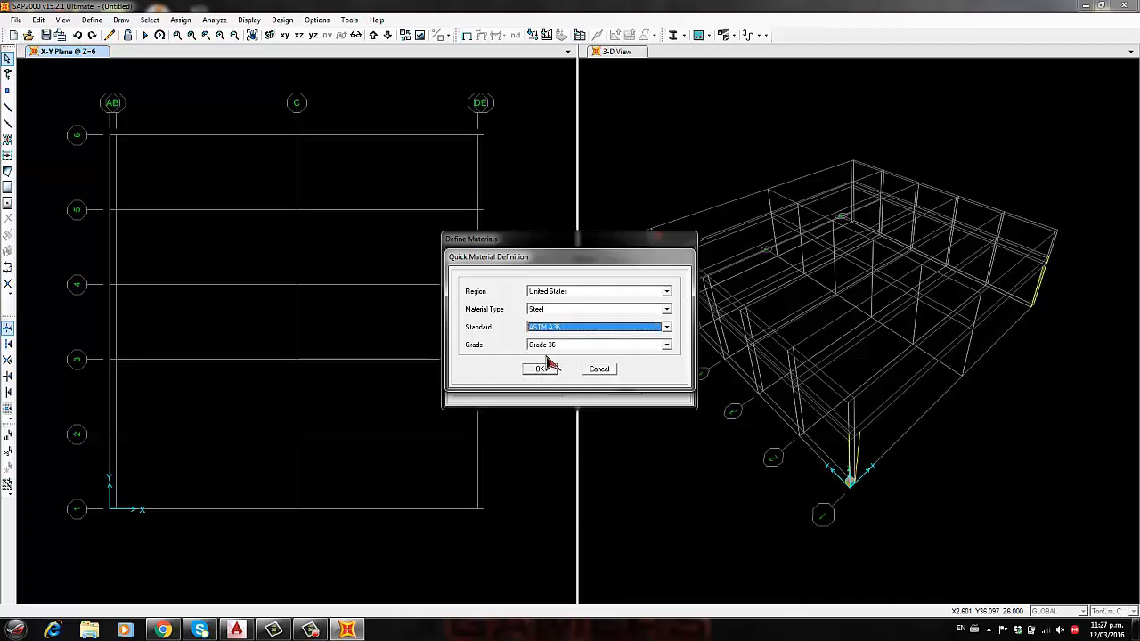
{"action": "left_click", "coordinate": [541, 369]}
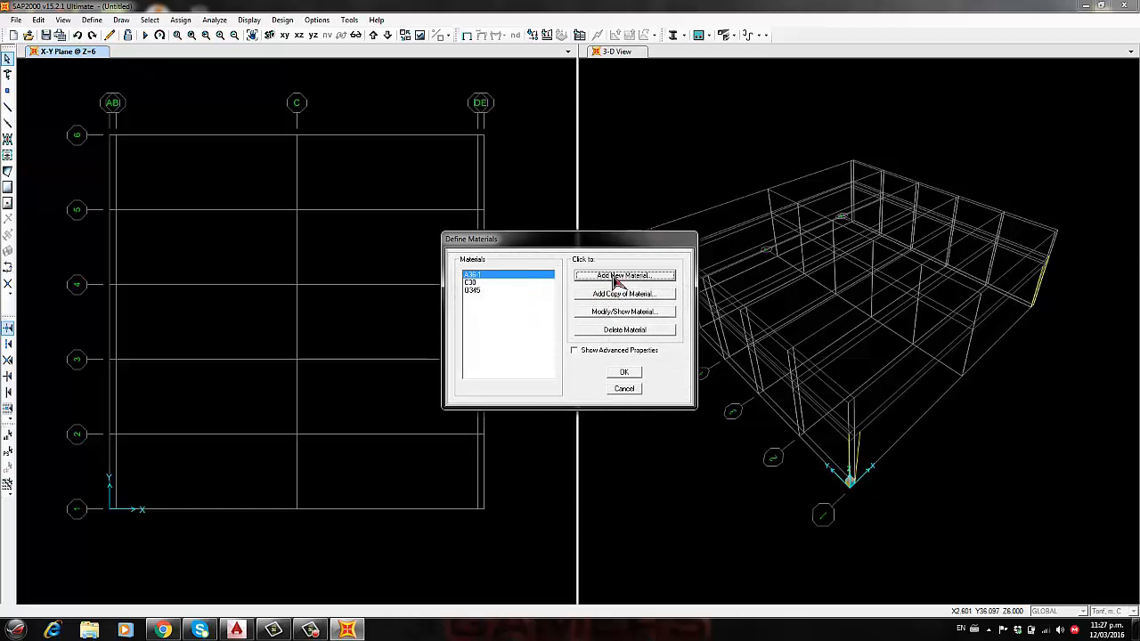
Add a United States ColdFormed material using standard ASTM A653, SQ Grade 50
{"action": "left_click", "coordinate": [617, 277]}
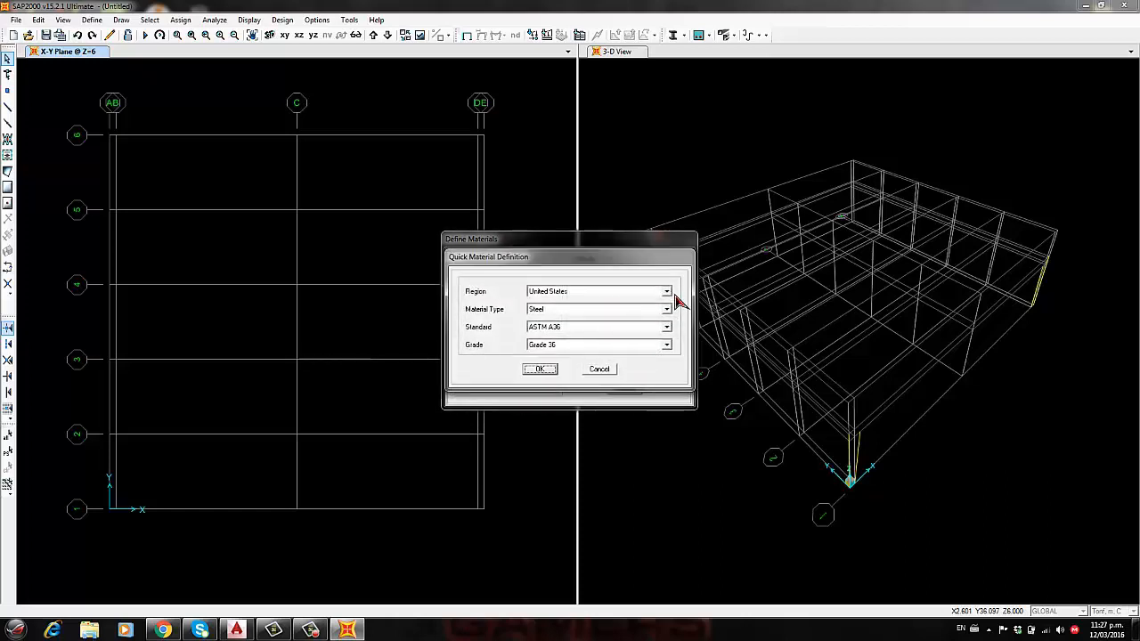
{"action": "left_click", "coordinate": [667, 291]}
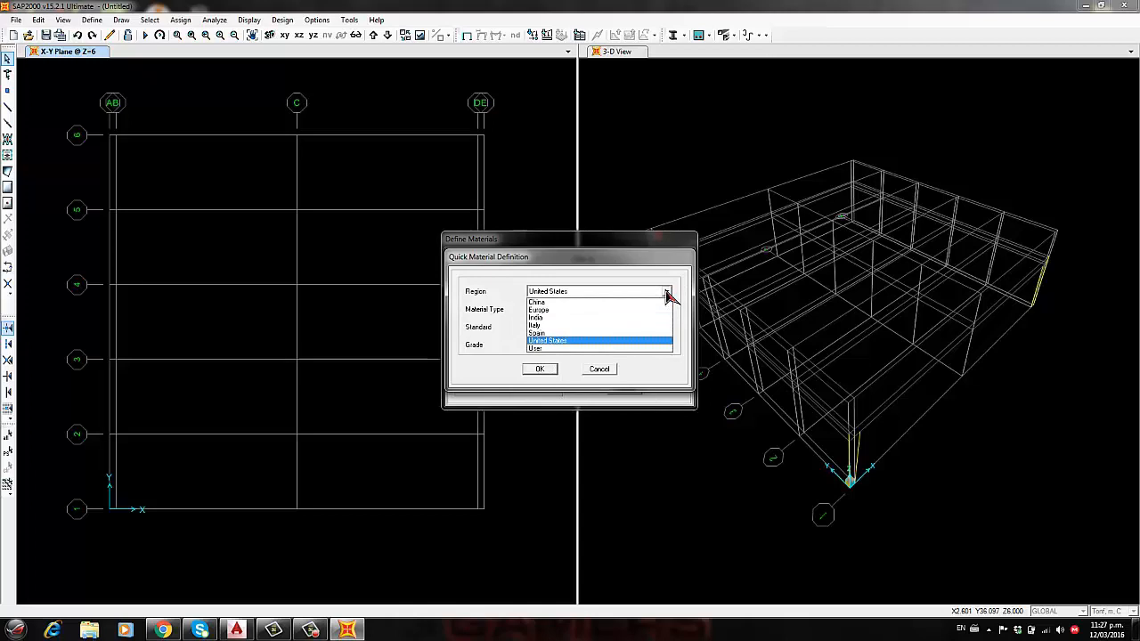
{"action": "left_click", "coordinate": [602, 342]}
{"action": "left_click", "coordinate": [666, 309]}
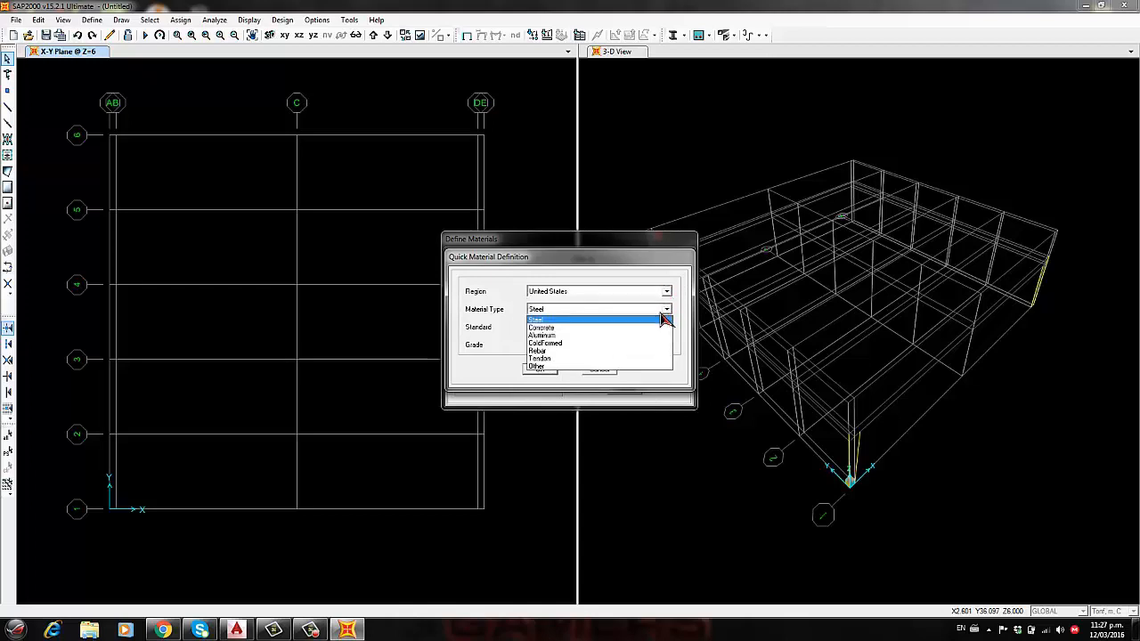
{"action": "left_click", "coordinate": [614, 344]}
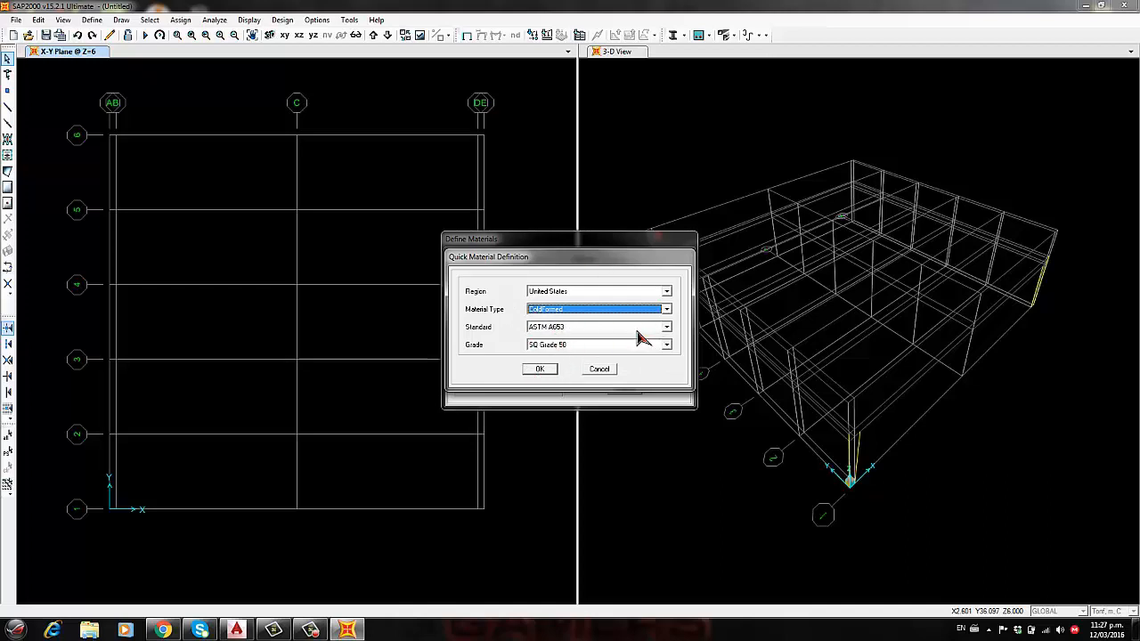
{"action": "left_click", "coordinate": [666, 327]}
{"action": "left_click", "coordinate": [666, 341]}
{"action": "left_click", "coordinate": [666, 347]}
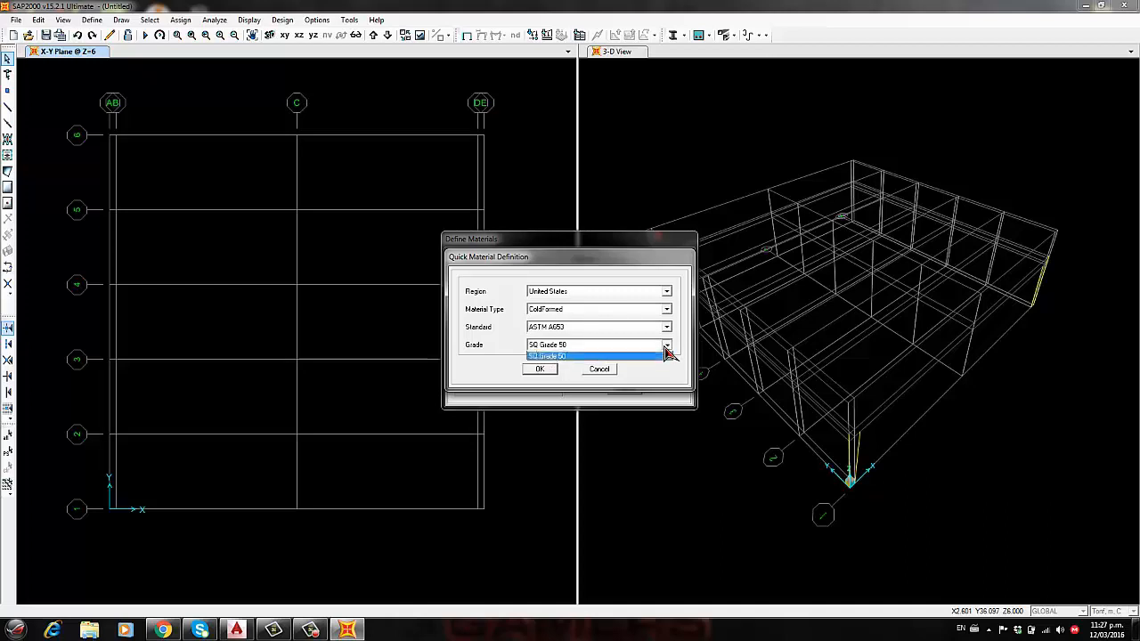
{"action": "left_click", "coordinate": [663, 356]}
{"action": "left_click", "coordinate": [540, 370]}
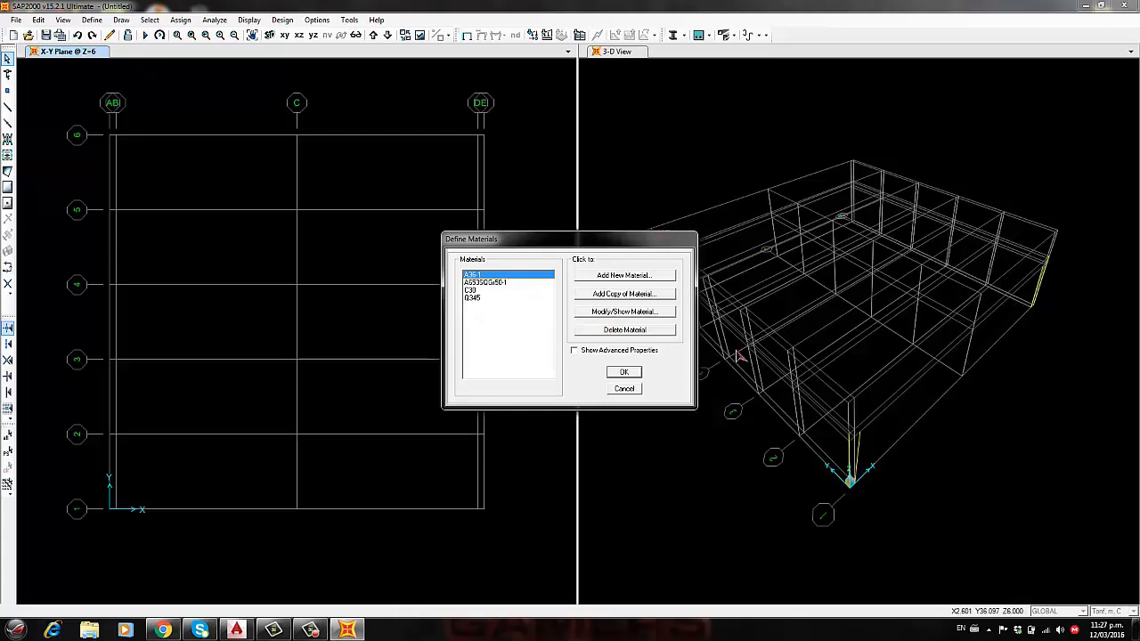
Rename the A36-1 steel material to A36 and set its weight per unit volume to 7.85
{"action": "left_click", "coordinate": [624, 311]}
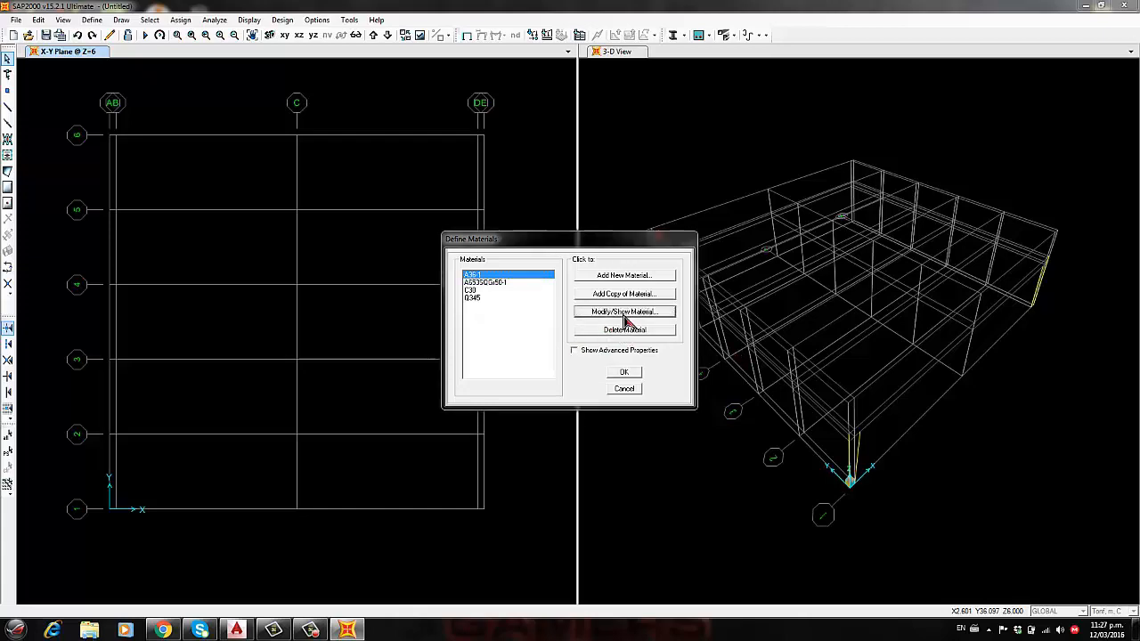
{"action": "left_click", "coordinate": [626, 193]}
{"action": "key", "text": "shift+Left"}
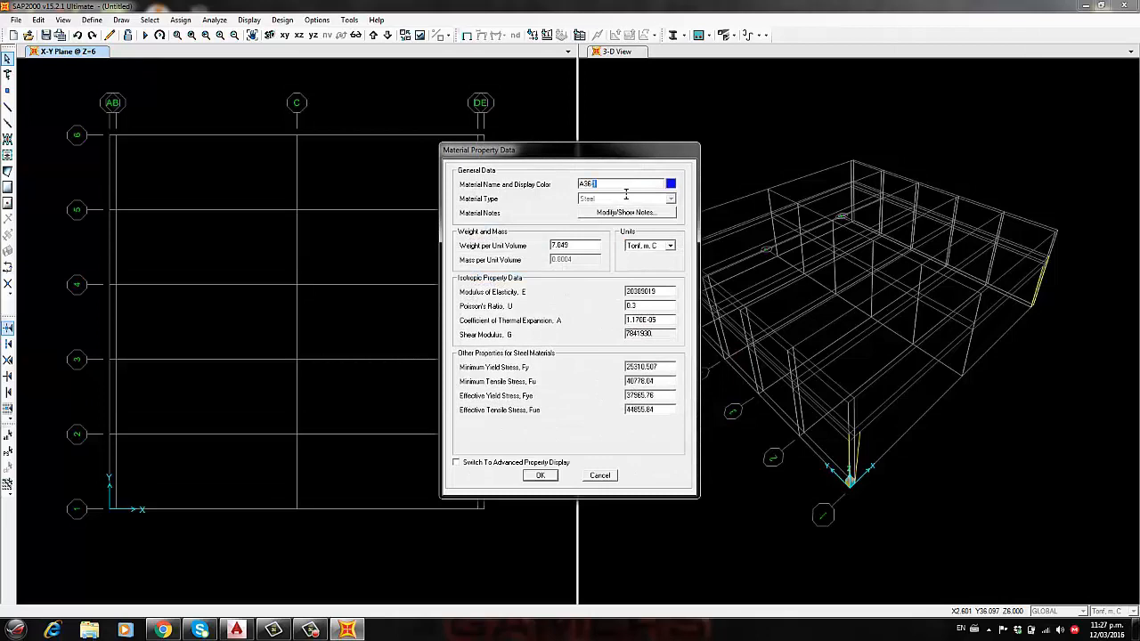
{"action": "key", "text": "BackSpace"}
{"action": "key", "text": "BackSpace"}
{"action": "double_click", "coordinate": [587, 252]}
{"action": "type", "text": "7.85"}
Set the A36 material's modulus of elasticity to 20430000
{"action": "double_click", "coordinate": [679, 298]}
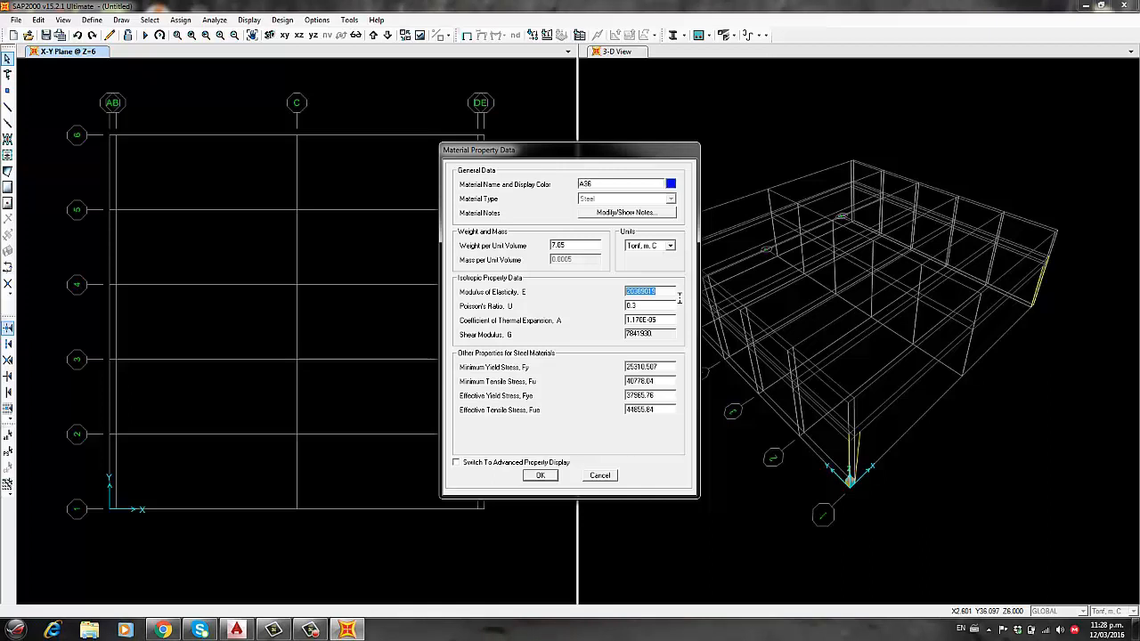
{"action": "type", "text": "20430000"}
{"action": "left_click_drag", "start_coordinate": [644, 292], "coordinate": [664, 301]}
{"action": "key", "text": "Tab"}
{"action": "left_click", "coordinate": [652, 294]}
{"action": "left_click", "coordinate": [649, 293]}
{"action": "left_click_drag", "start_coordinate": [644, 294], "coordinate": [675, 300]}
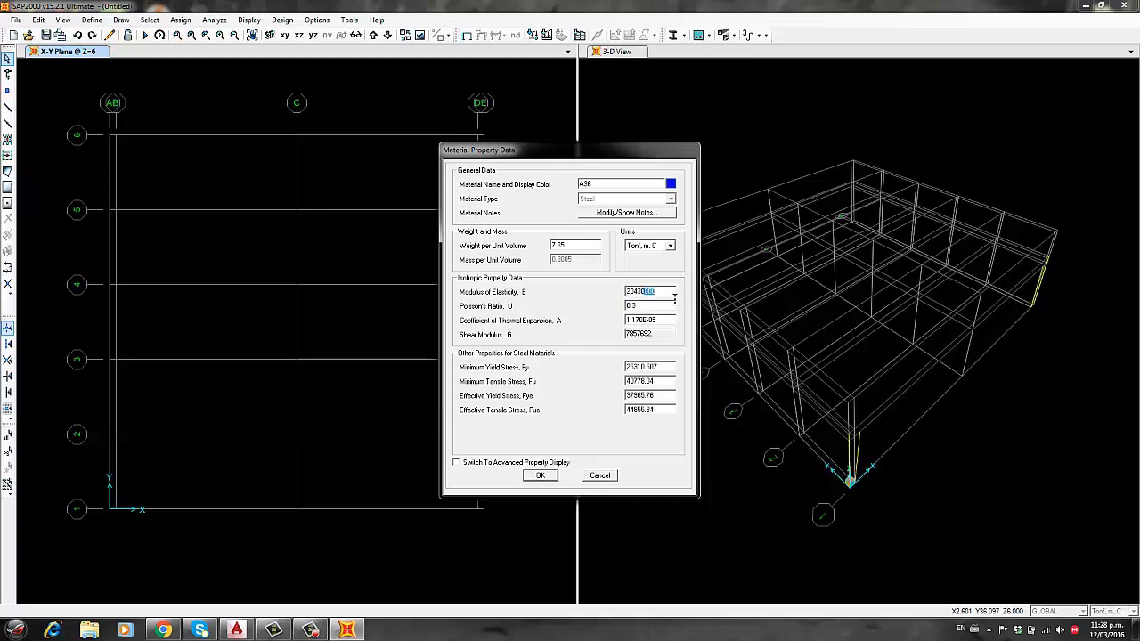
Set the A36 material's minimum yield stress Fy to 25000 and minimum tensile stress Fu to 41000
{"action": "double_click", "coordinate": [652, 310]}
{"action": "key", "text": "Tab"}
{"action": "key", "text": "Tab"}
{"action": "type", "text": "25000"}
{"action": "key", "text": "Tab"}
{"action": "type", "text": "41000"}
Review the A36 material's effective yield stress Fye and effective tensile stress Fue, then accept the material properties
{"action": "double_click", "coordinate": [683, 408]}
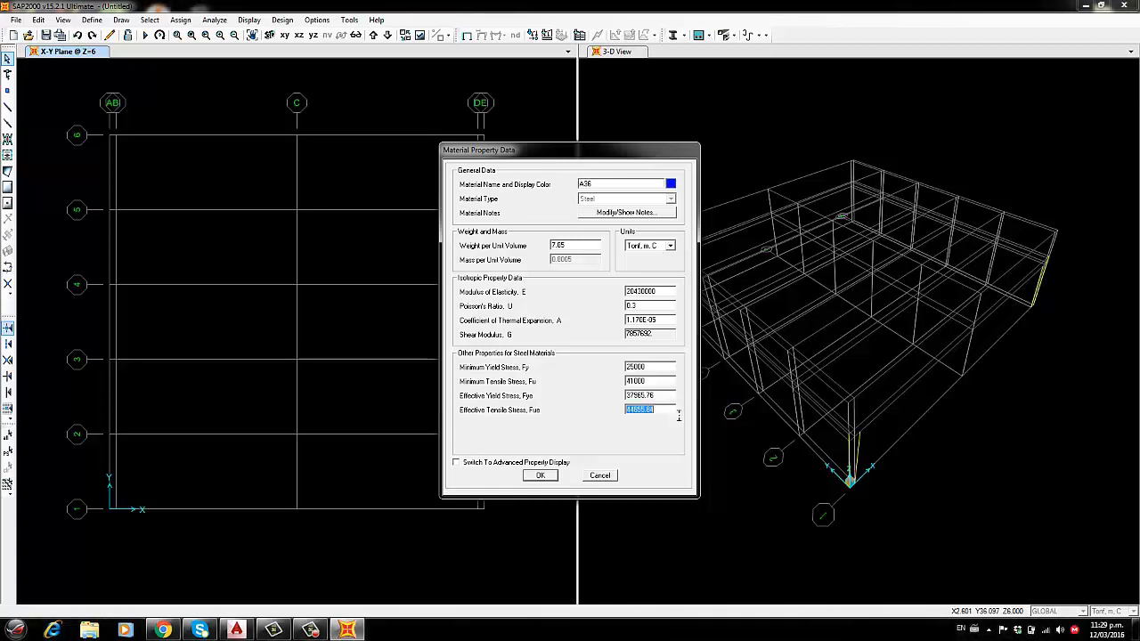
{"action": "double_click", "coordinate": [679, 399]}
{"action": "double_click", "coordinate": [681, 411]}
{"action": "double_click", "coordinate": [671, 400]}
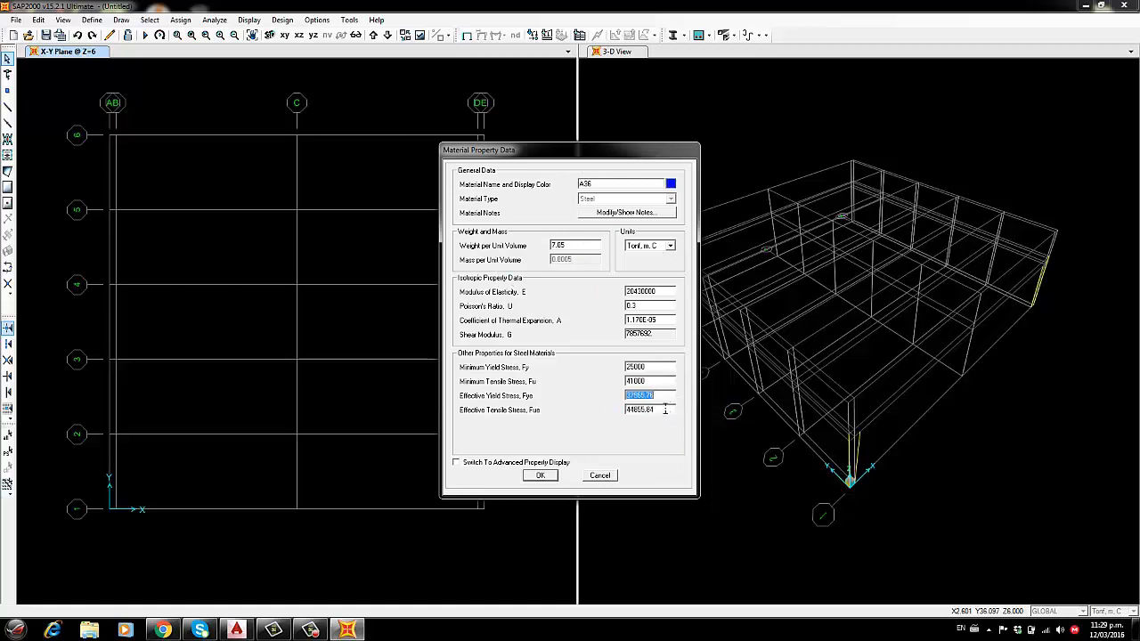
{"action": "left_click", "coordinate": [627, 397]}
{"action": "double_click", "coordinate": [664, 410]}
{"action": "double_click", "coordinate": [667, 396]}
{"action": "left_click", "coordinate": [541, 475]}
Rename the ColdFormed A653SQGr50-1 material to A36-CF and set its weight per unit volume to 7.85
{"action": "left_click", "coordinate": [488, 283]}
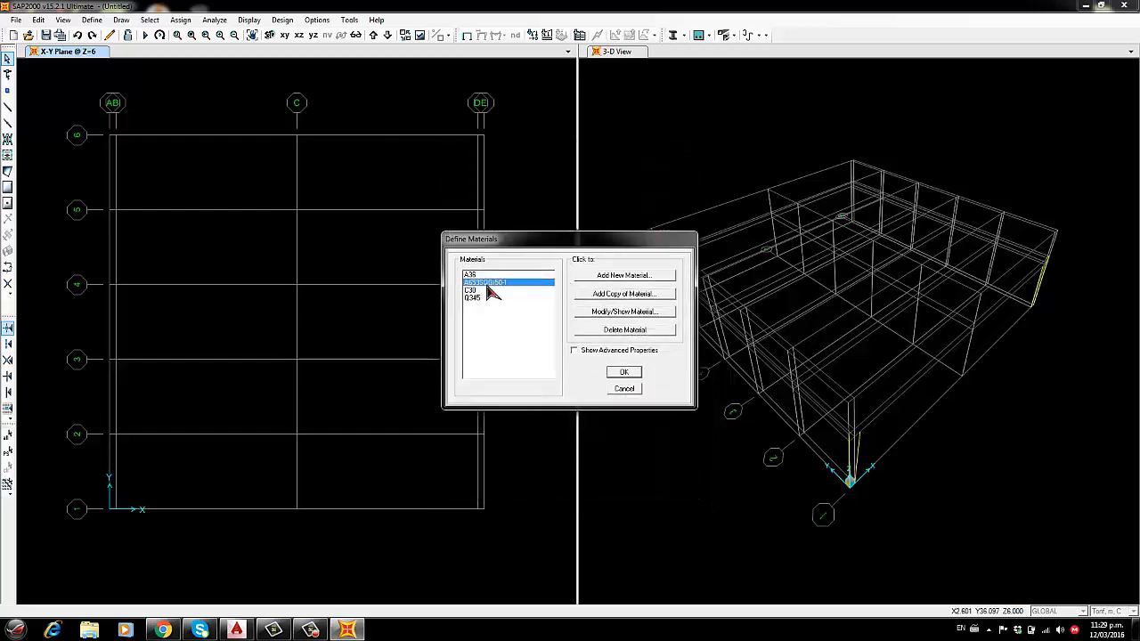
{"action": "left_click", "coordinate": [625, 311]}
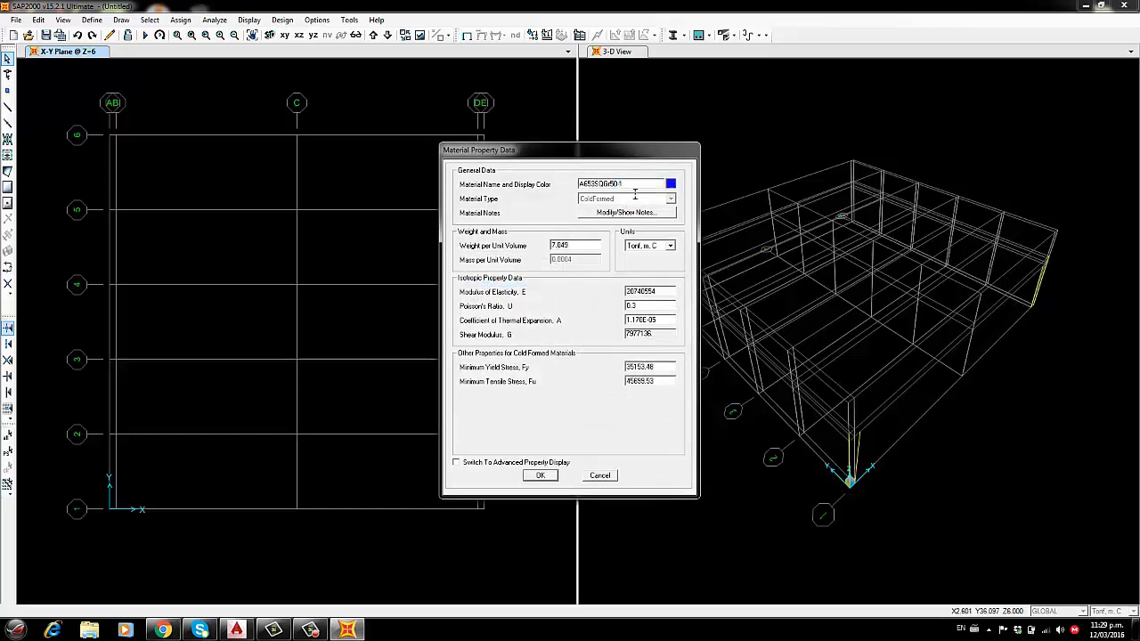
{"action": "double_click", "coordinate": [633, 186]}
{"action": "type", "text": "A36 CF"}
{"action": "double_click", "coordinate": [591, 246]}
{"action": "type", "text": "7.85"}
Set the A36-CF material's modulus of elasticity to 20780000
{"action": "double_click", "coordinate": [675, 294]}
{"action": "type", "text": "20780000"}
{"action": "left_click_drag", "start_coordinate": [644, 293], "coordinate": [664, 300]}
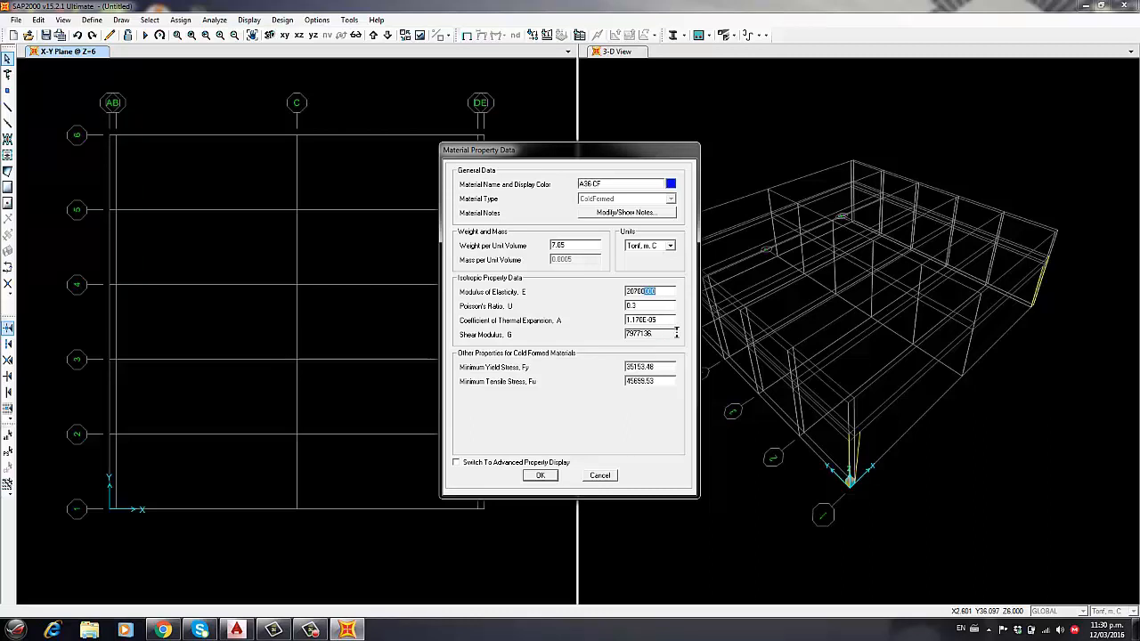
{"action": "double_click", "coordinate": [675, 324]}
Set the A36-CF material's minimum yield stress Fy to 25400 and minimum tensile stress Fu to 41000, and finish defining materials
{"action": "double_click", "coordinate": [675, 368]}
{"action": "type", "text": "25400"}
{"action": "double_click", "coordinate": [667, 390]}
{"action": "type", "text": "41000"}
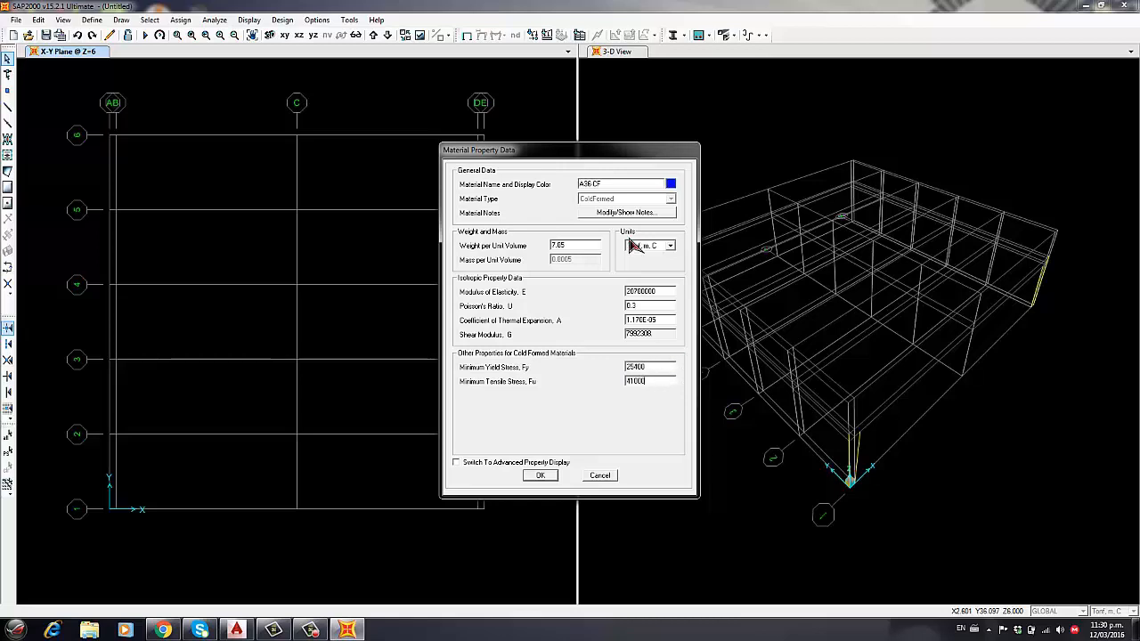
{"action": "left_click", "coordinate": [548, 477]}
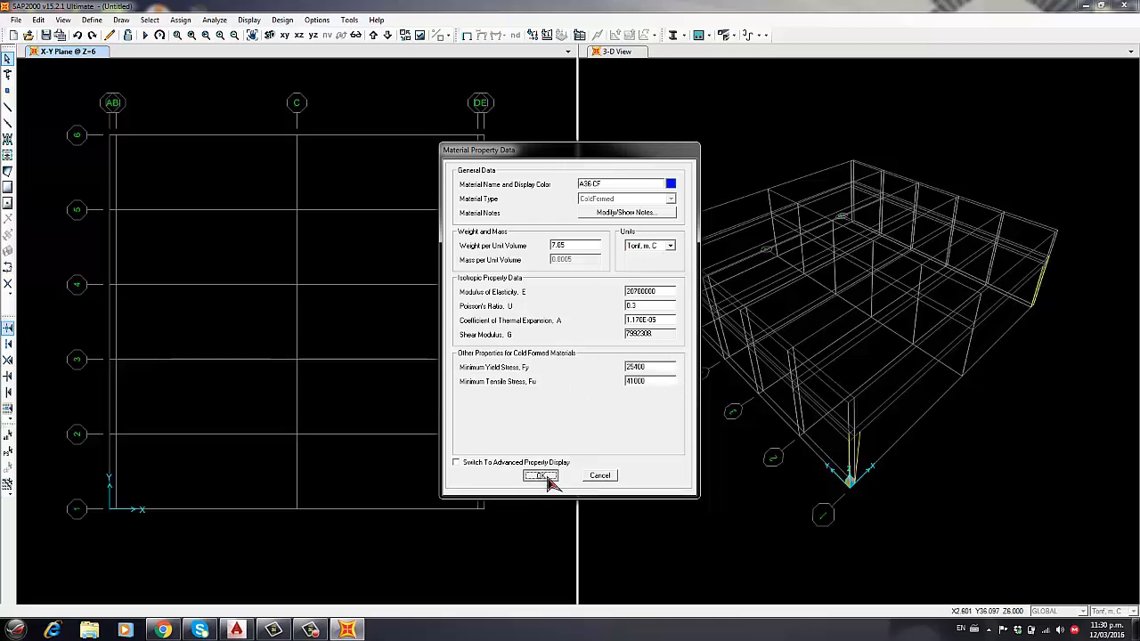
{"action": "left_click", "coordinate": [491, 276]}
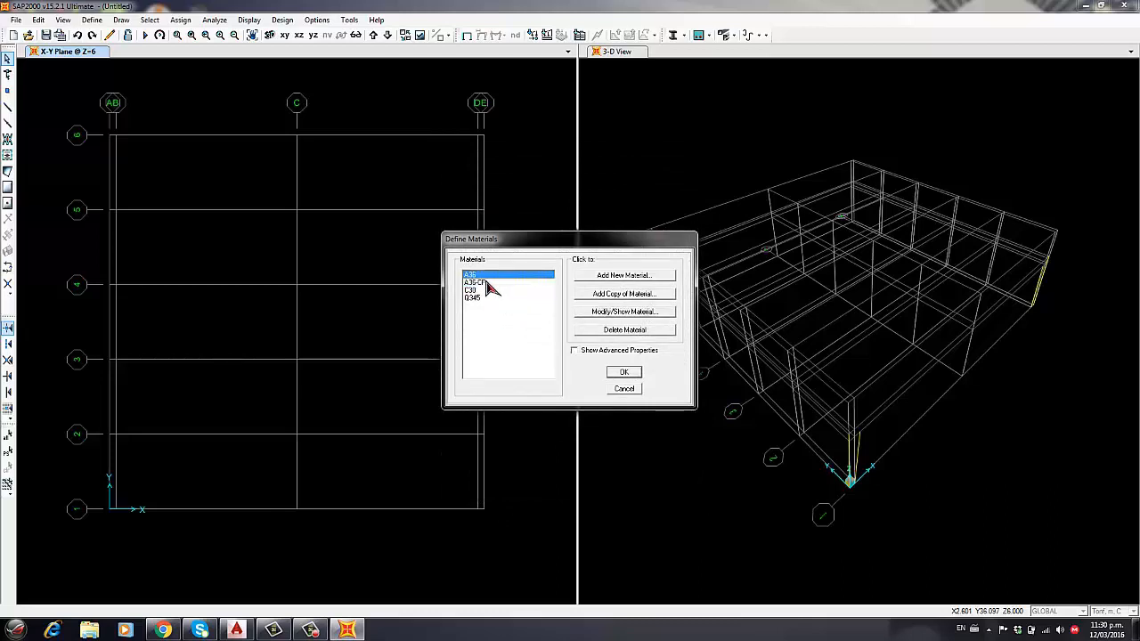
{"action": "left_click", "coordinate": [487, 284]}
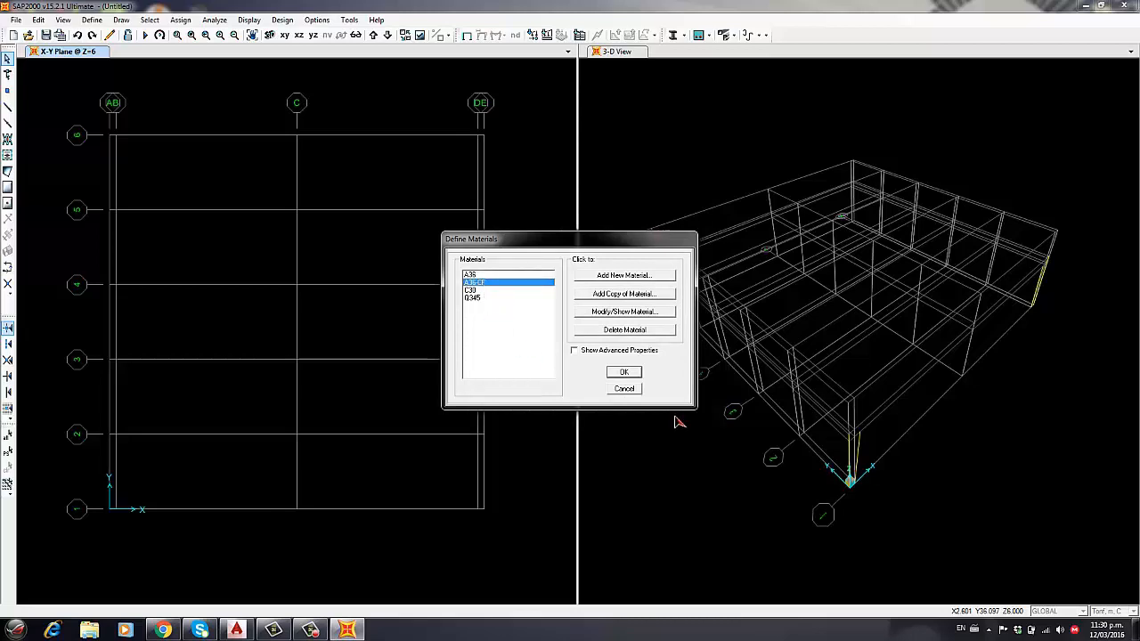
{"action": "left_click", "coordinate": [624, 373]}
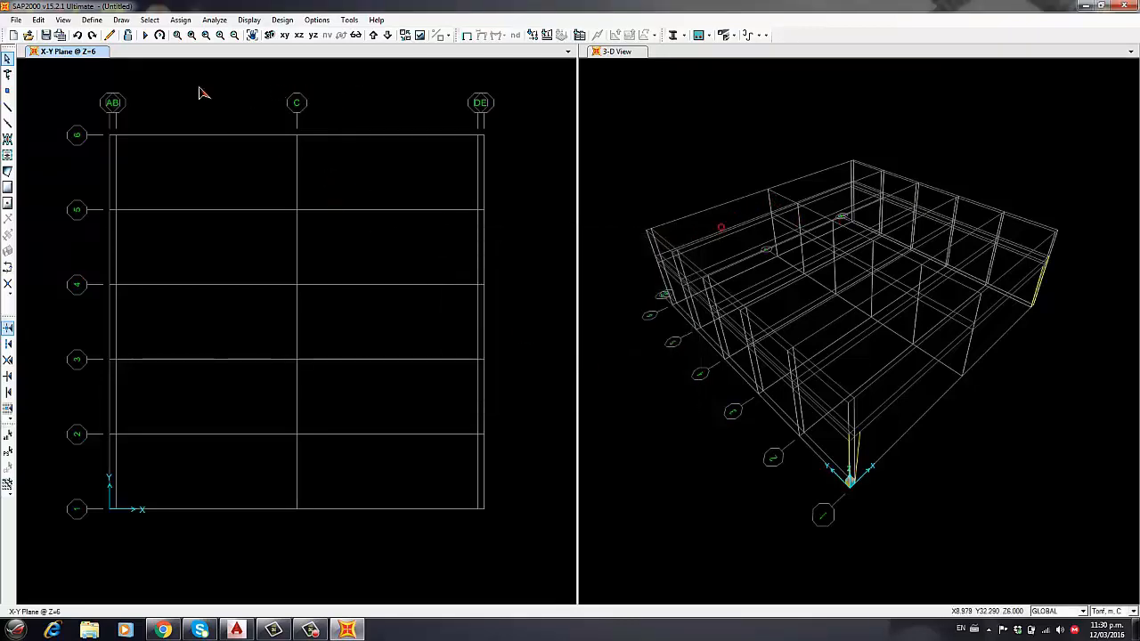
Start a new steel channel section in the frame section properties
{"action": "left_click", "coordinate": [93, 21]}
{"action": "mouse_move", "coordinate": [118, 57]}
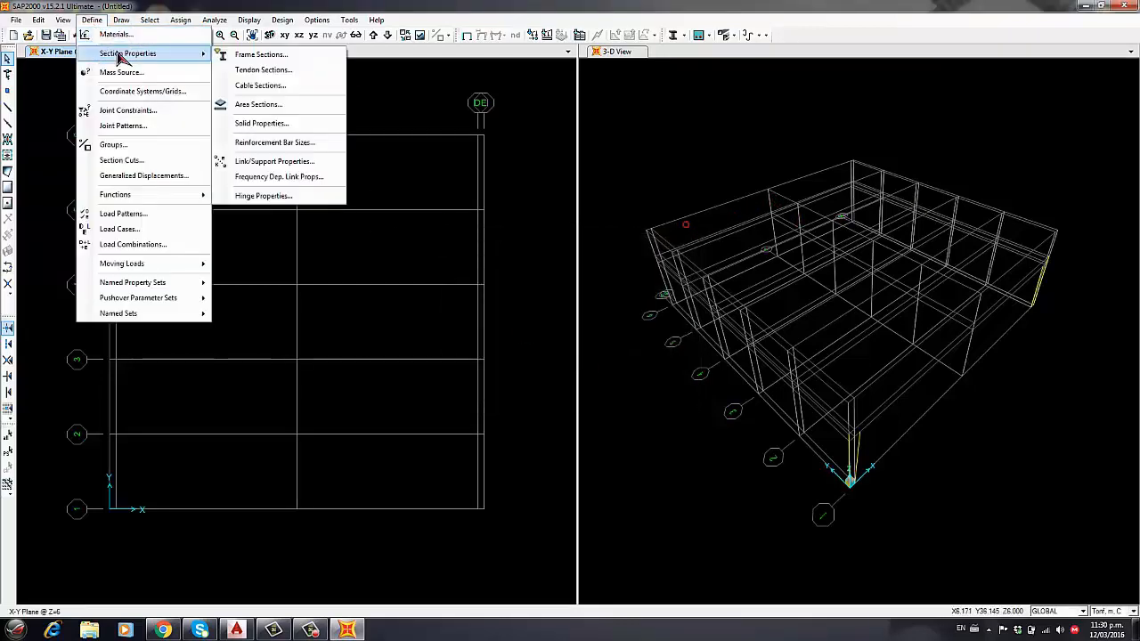
{"action": "left_click", "coordinate": [267, 56]}
{"action": "left_click_drag", "start_coordinate": [555, 198], "coordinate": [601, 199]}
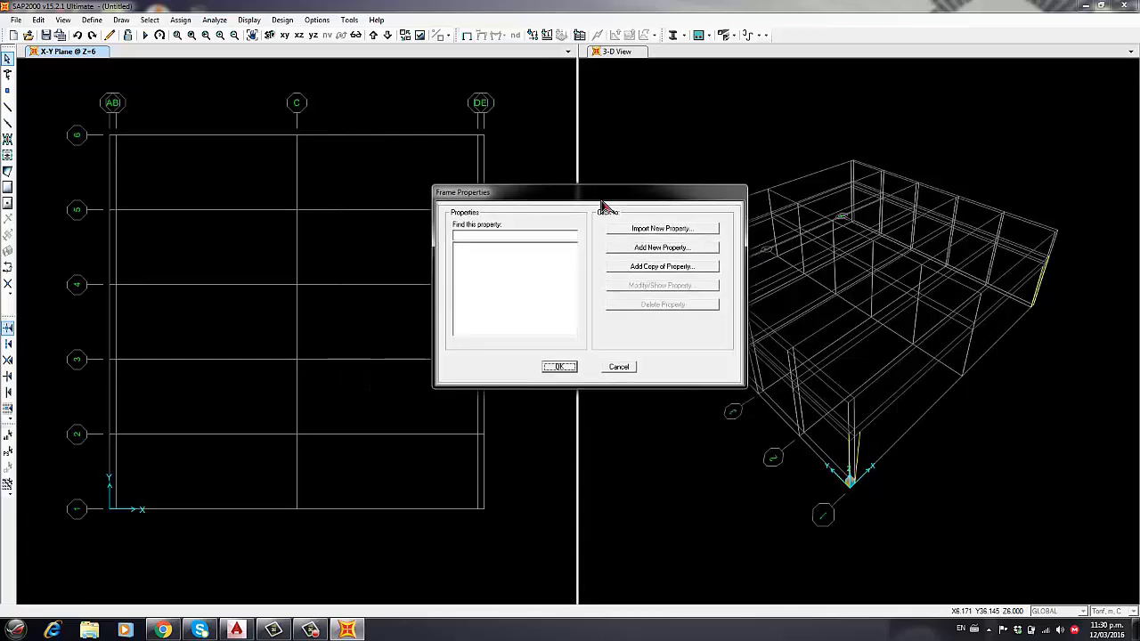
{"action": "left_click", "coordinate": [655, 252]}
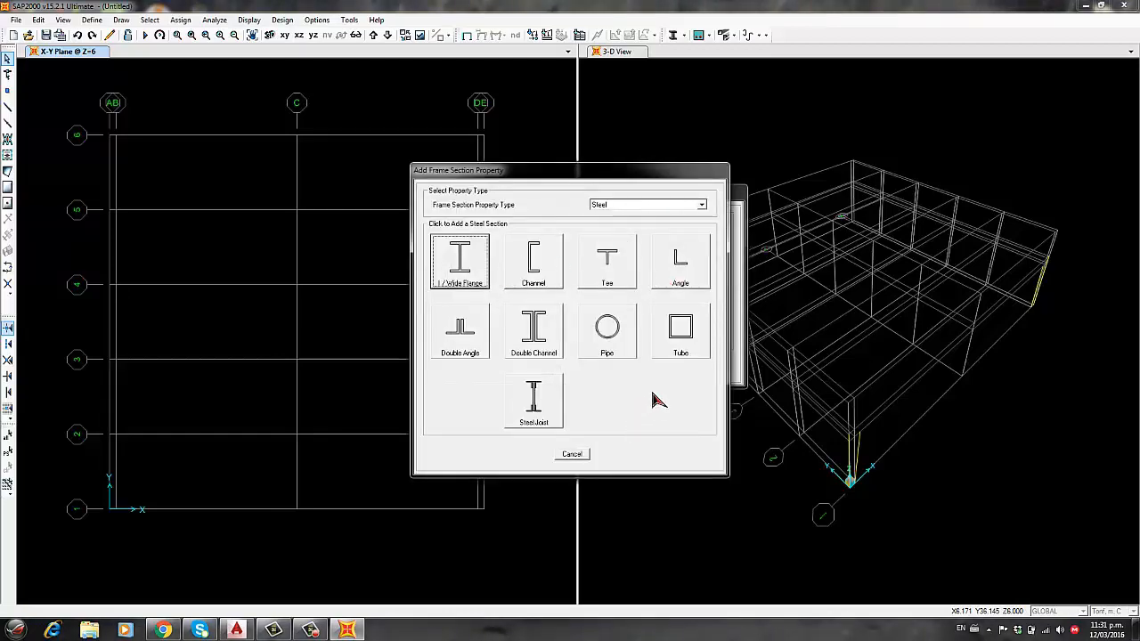
{"action": "left_click", "coordinate": [537, 258]}
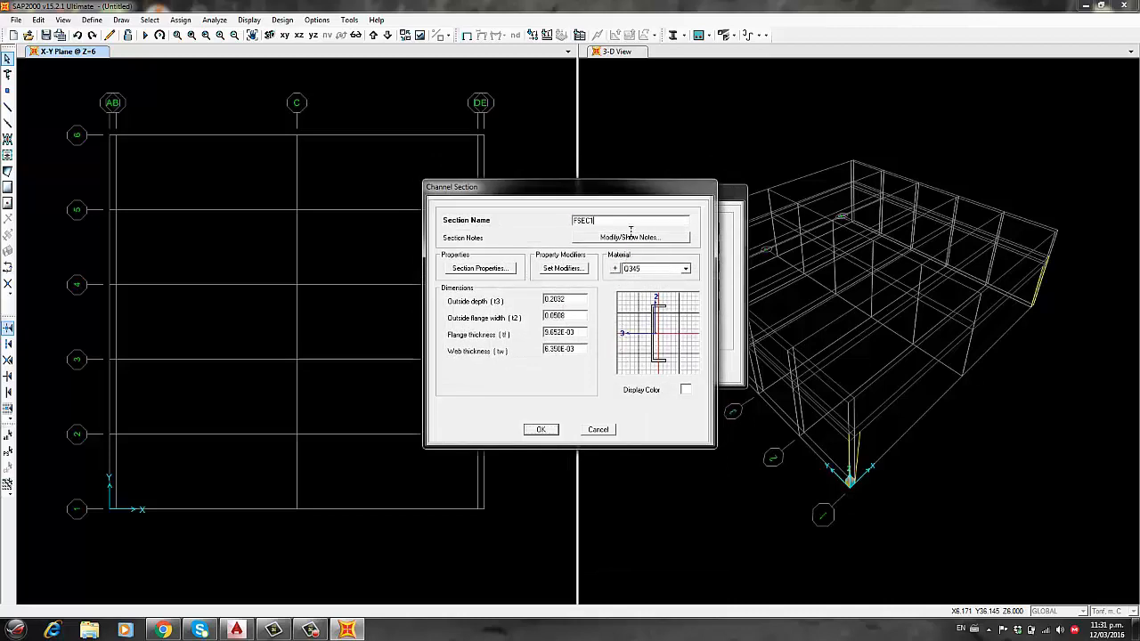
Name the channel section C200X50X15X4MM and assign it the A36 material
{"action": "left_click", "coordinate": [631, 223]}
{"action": "type", "text": "C"}
{"action": "type", "text": "20"}
{"action": "type", "text": "0-"}
{"action": "type", "text": "50x15x"}
{"action": "type", "text": "3MM"}
{"action": "key", "text": "BackSpace"}
{"action": "key", "text": "BackSpace"}
{"action": "key", "text": "BackSpace"}
{"action": "type", "text": "4MM"}
{"action": "left_click", "coordinate": [686, 268]}
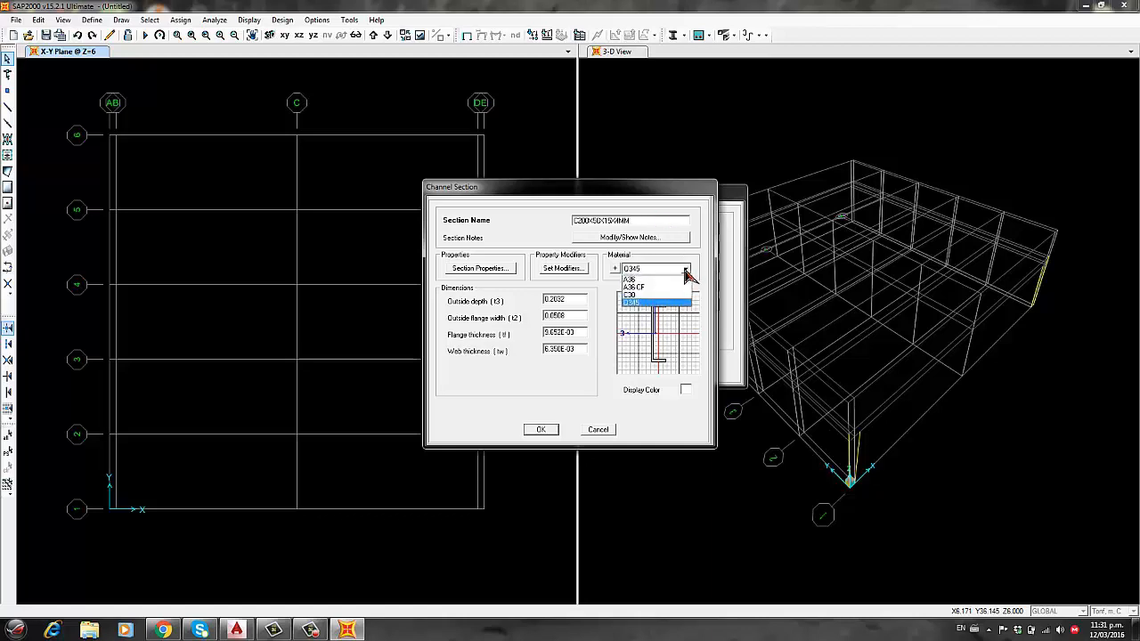
{"action": "left_click", "coordinate": [666, 279]}
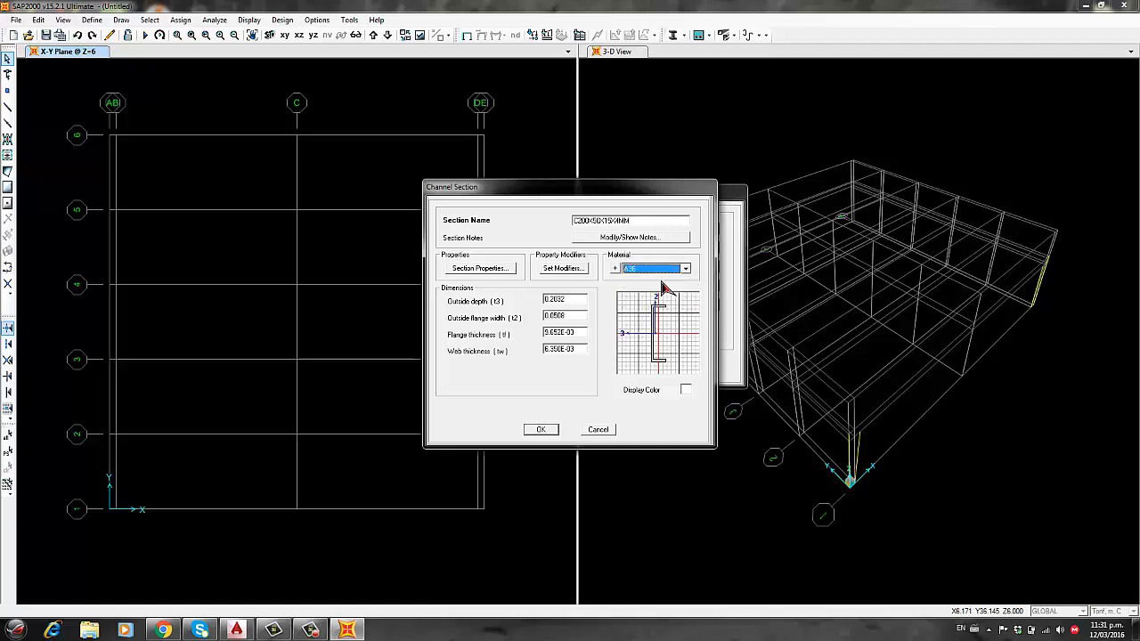
Set the channel's outside depth to 0.20, outside flange width to 0.05, and flange and web thicknesses to 0.004
{"action": "left_click", "coordinate": [585, 305]}
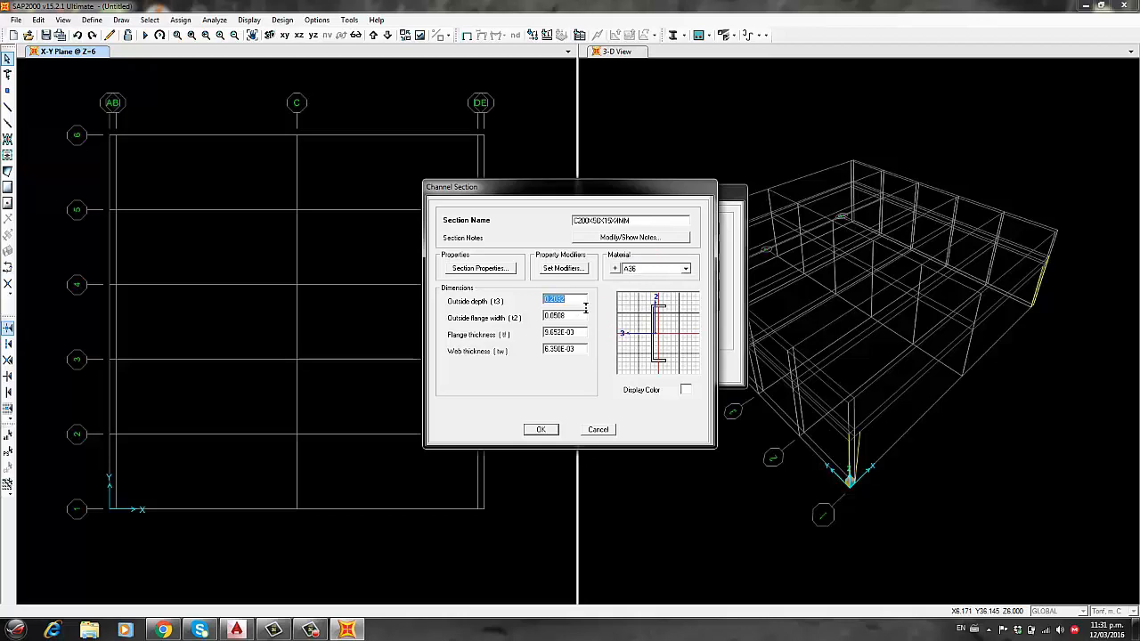
{"action": "type", "text": "0.20"}
{"action": "left_click", "coordinate": [585, 318]}
{"action": "type", "text": "0.05"}
{"action": "left_click", "coordinate": [589, 337]}
{"action": "type", "text": "0.004"}
{"action": "key", "text": "Tab"}
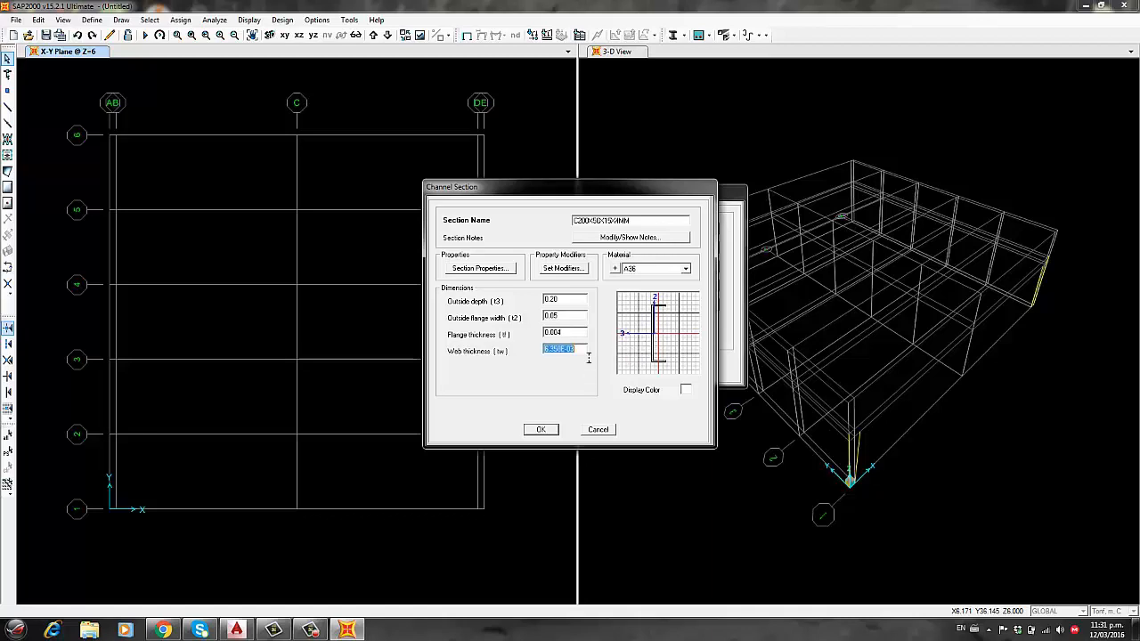
{"action": "type", "text": "0.00"}
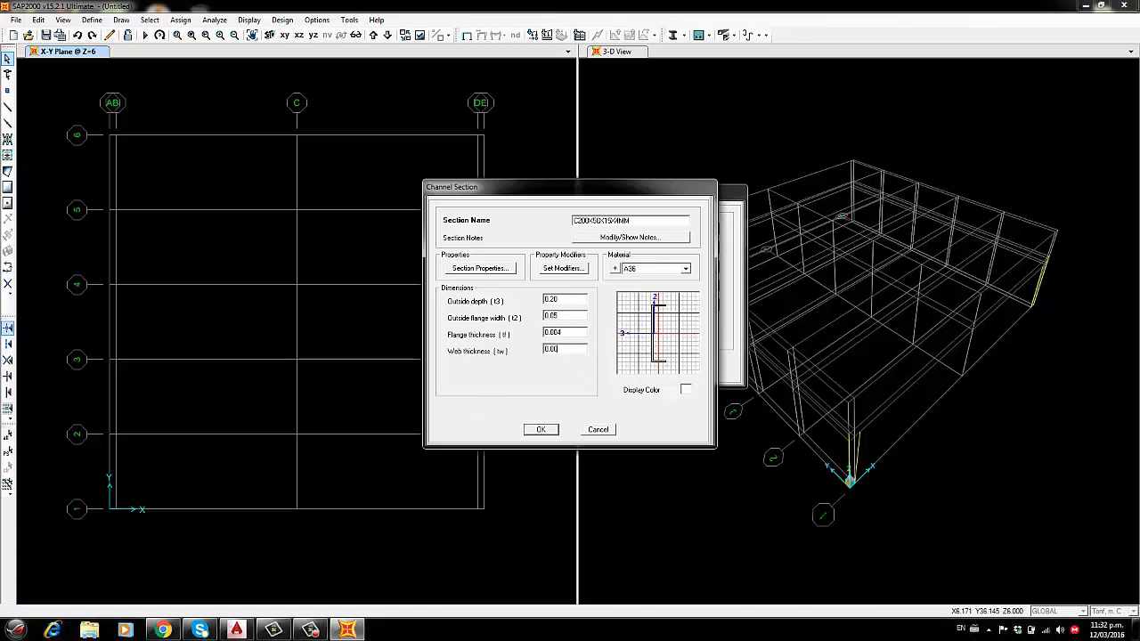
{"action": "type", "text": "4"}
{"action": "double_click", "coordinate": [574, 336]}
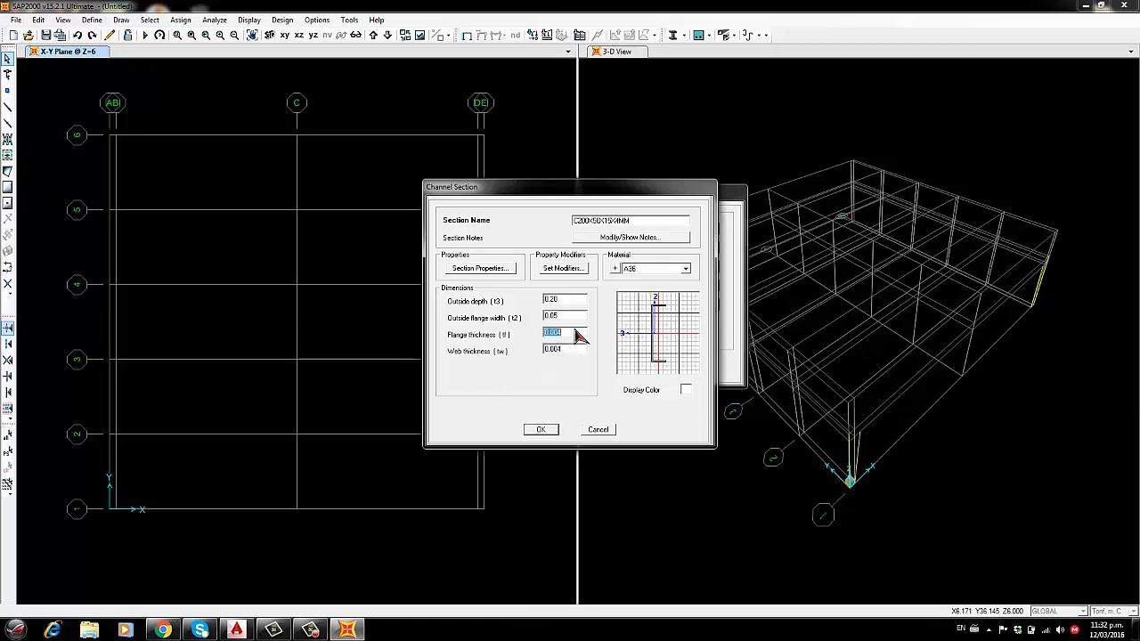
Set the channel section's display color to red and save the section
{"action": "left_click", "coordinate": [686, 389]}
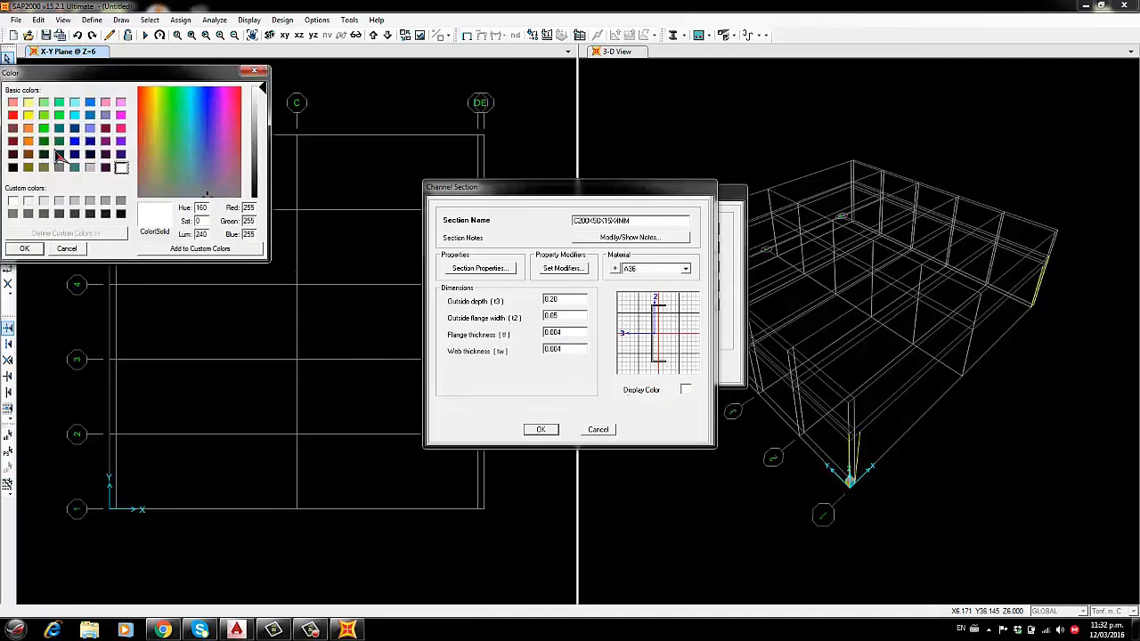
{"action": "left_click", "coordinate": [14, 115]}
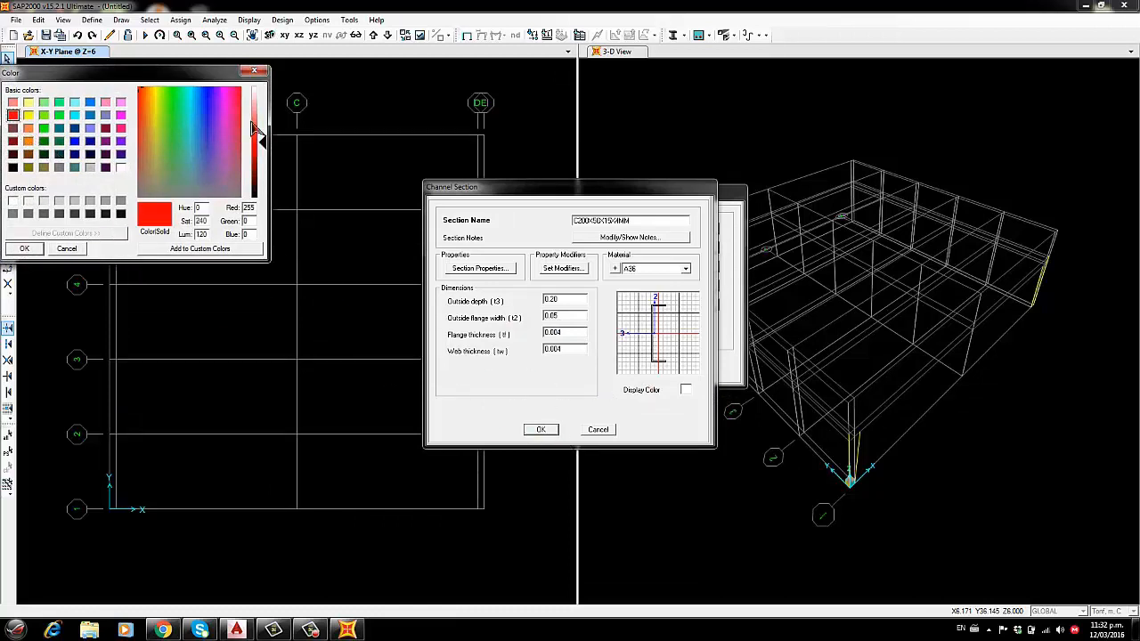
{"action": "left_click_drag", "start_coordinate": [189, 80], "coordinate": [303, 99]}
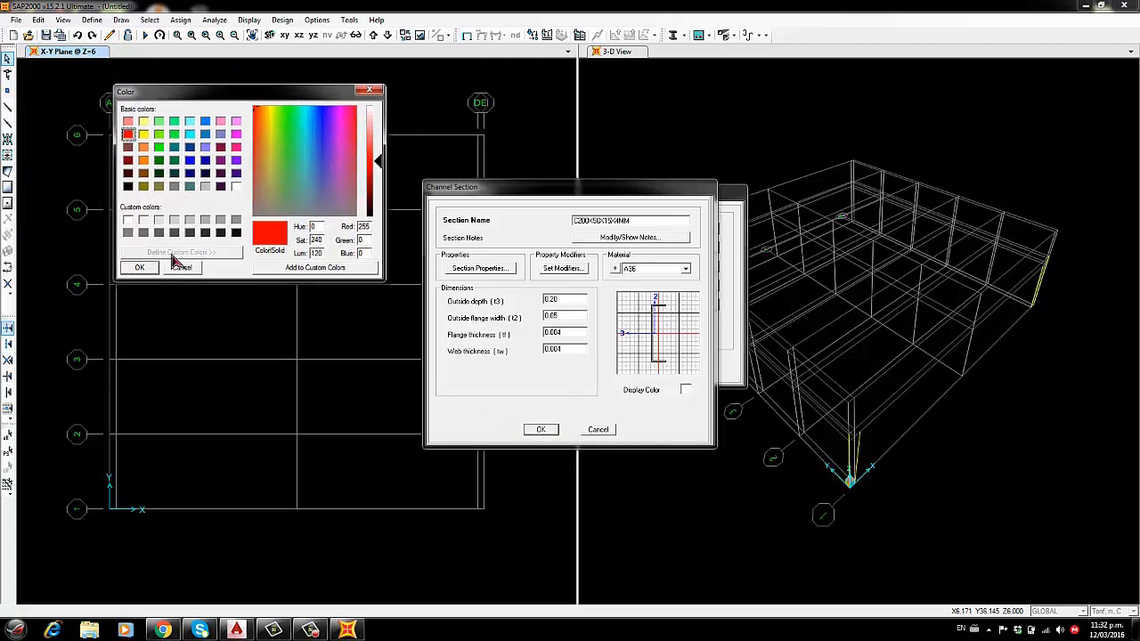
{"action": "left_click", "coordinate": [140, 268]}
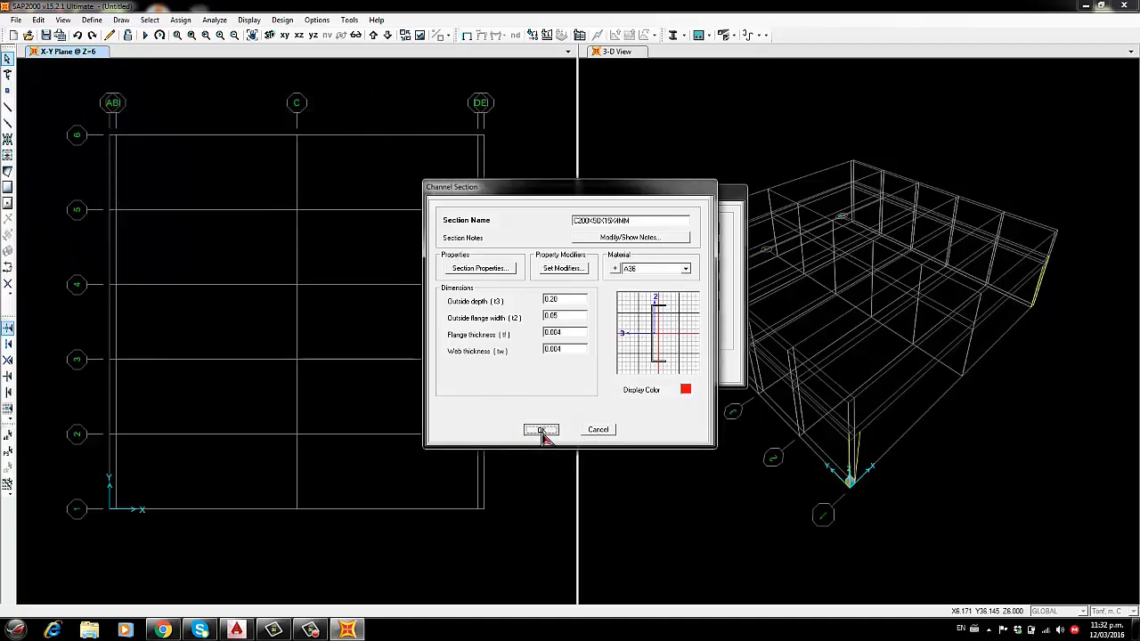
{"action": "left_click", "coordinate": [540, 430]}
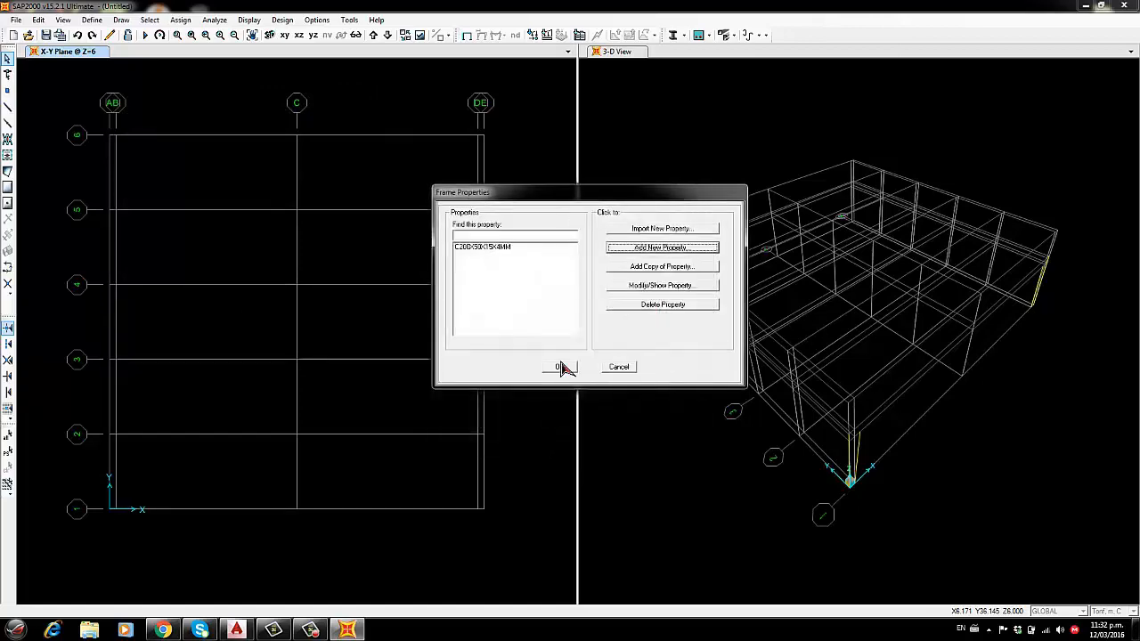
Rename the C200X50X15X4MM section to C200X50X15X4MM-COL
{"action": "left_click", "coordinate": [511, 249]}
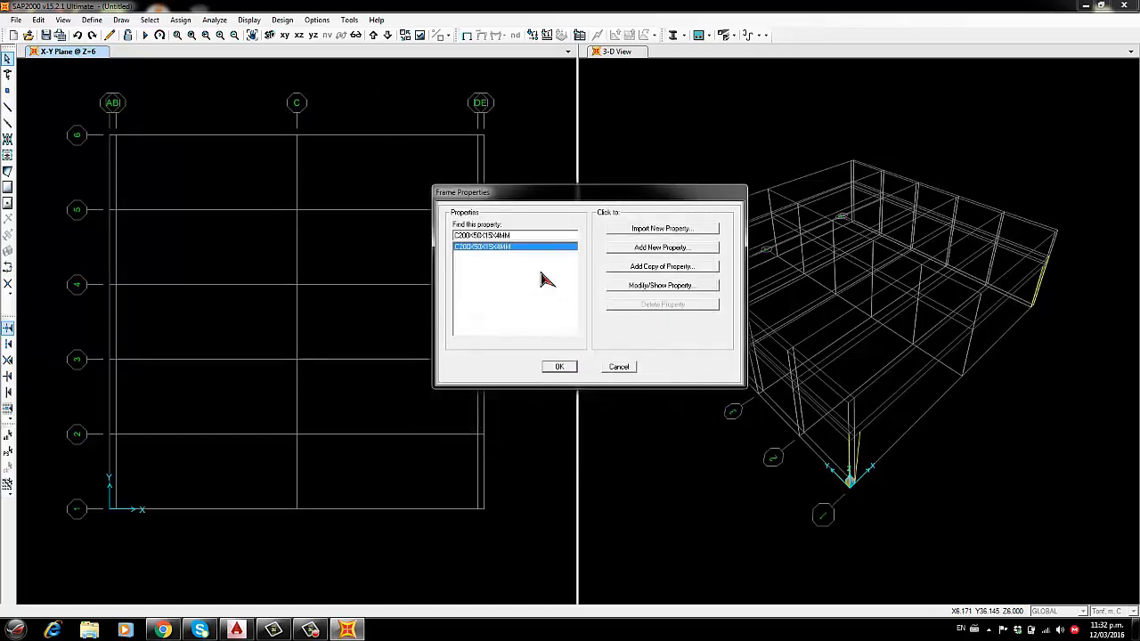
{"action": "left_click", "coordinate": [664, 289]}
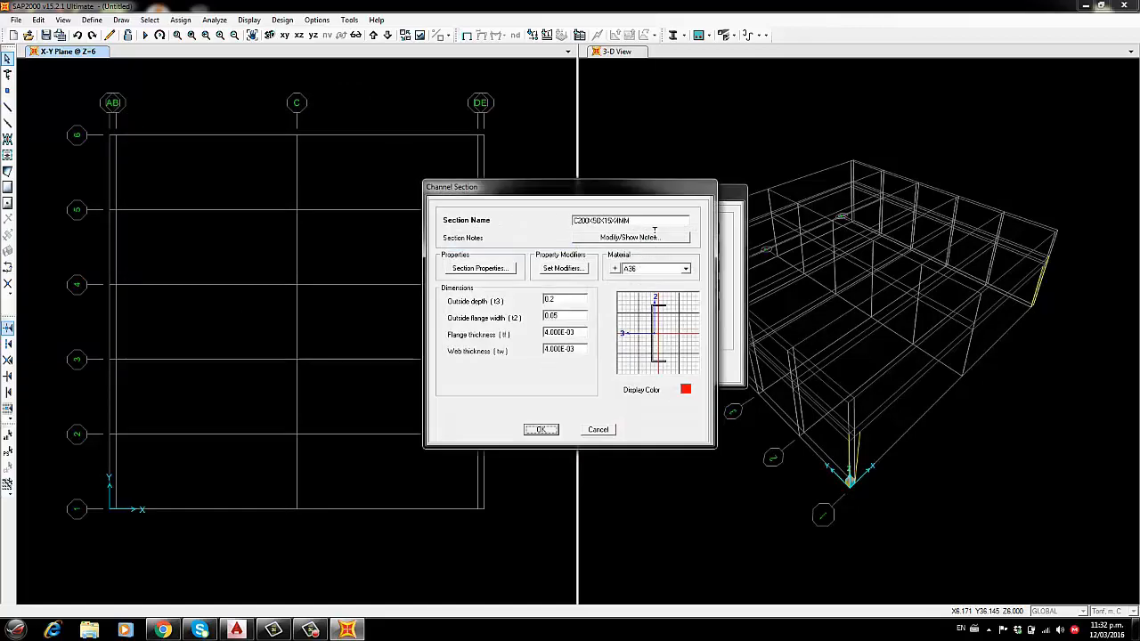
{"action": "type", "text": "-COL"}
{"action": "left_click", "coordinate": [541, 429]}
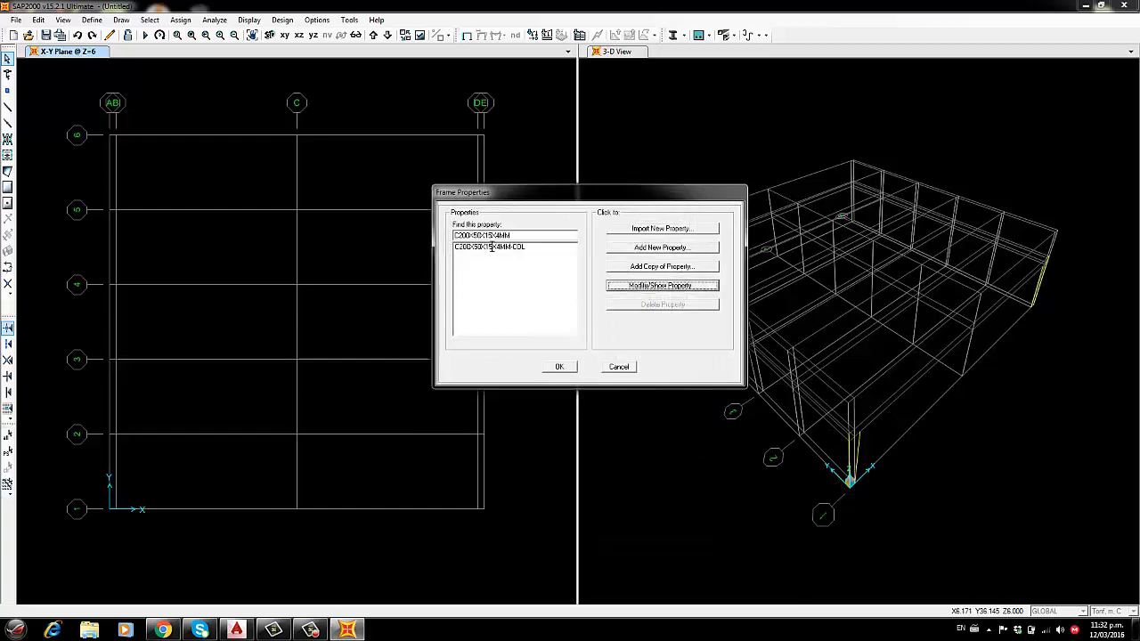
Add a copy of the C200X50X15X4MM-COL section and name it C200X50X15X4MM-COR
{"action": "left_click", "coordinate": [542, 249]}
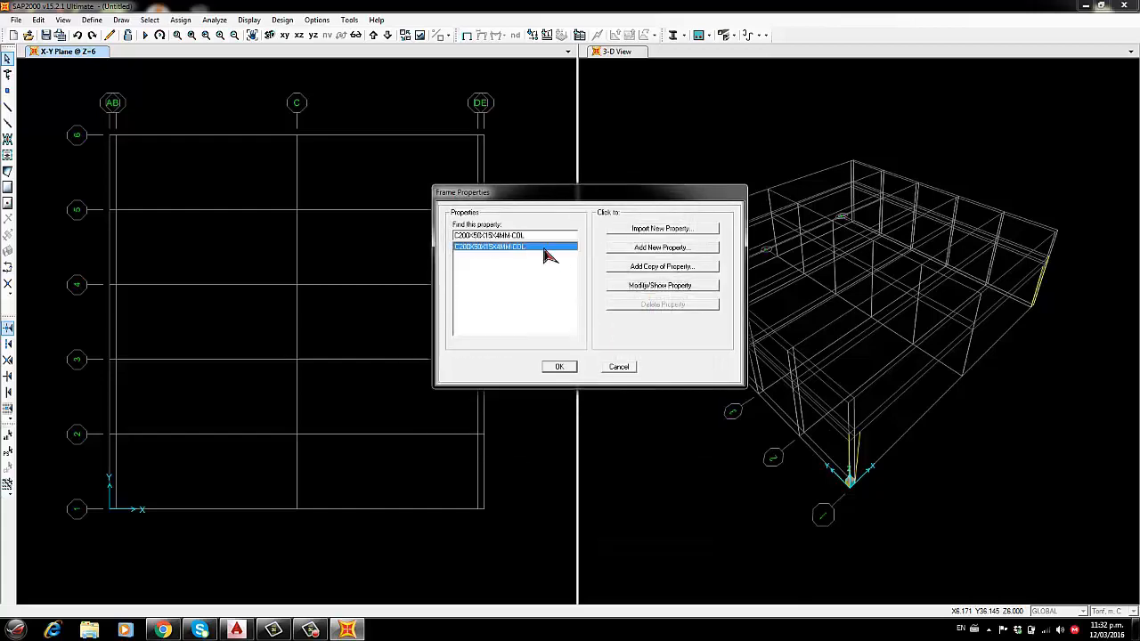
{"action": "left_click", "coordinate": [663, 267]}
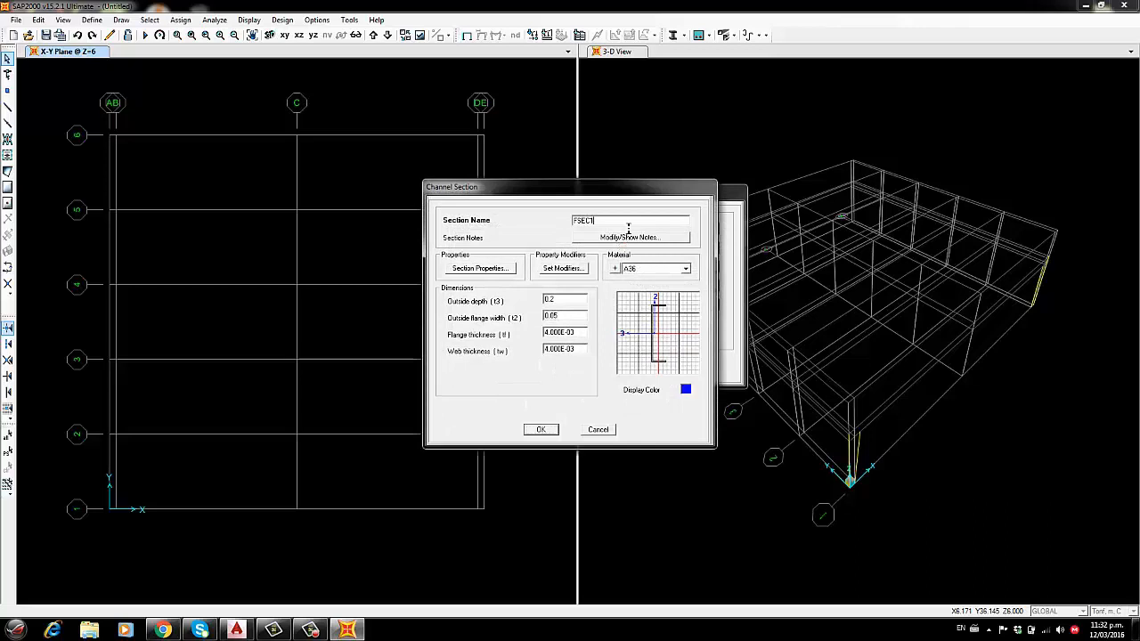
{"action": "double_click", "coordinate": [629, 223]}
{"action": "type", "text": "C200X50X15X3"}
{"action": "key", "text": "BackSpace"}
{"action": "type", "text": "4MM"}
{"action": "type", "text": "-COF"}
Give the copied section a green display color, change its name to C200X50X15X4MM-CS, and save it
{"action": "left_click", "coordinate": [686, 389]}
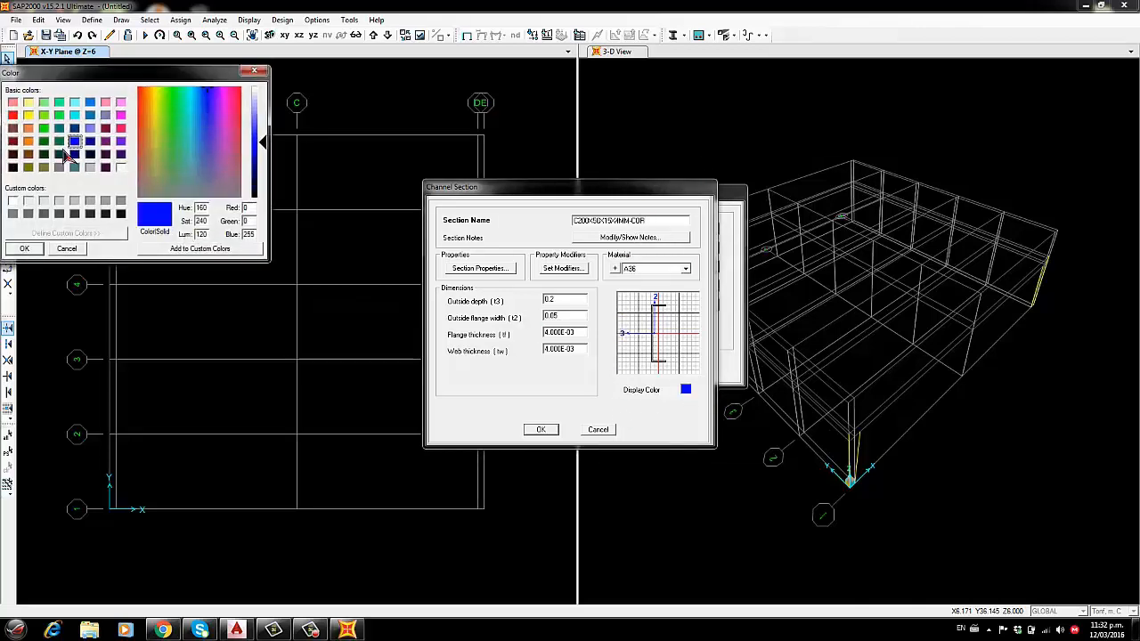
{"action": "left_click", "coordinate": [45, 130]}
{"action": "left_click", "coordinate": [24, 248]}
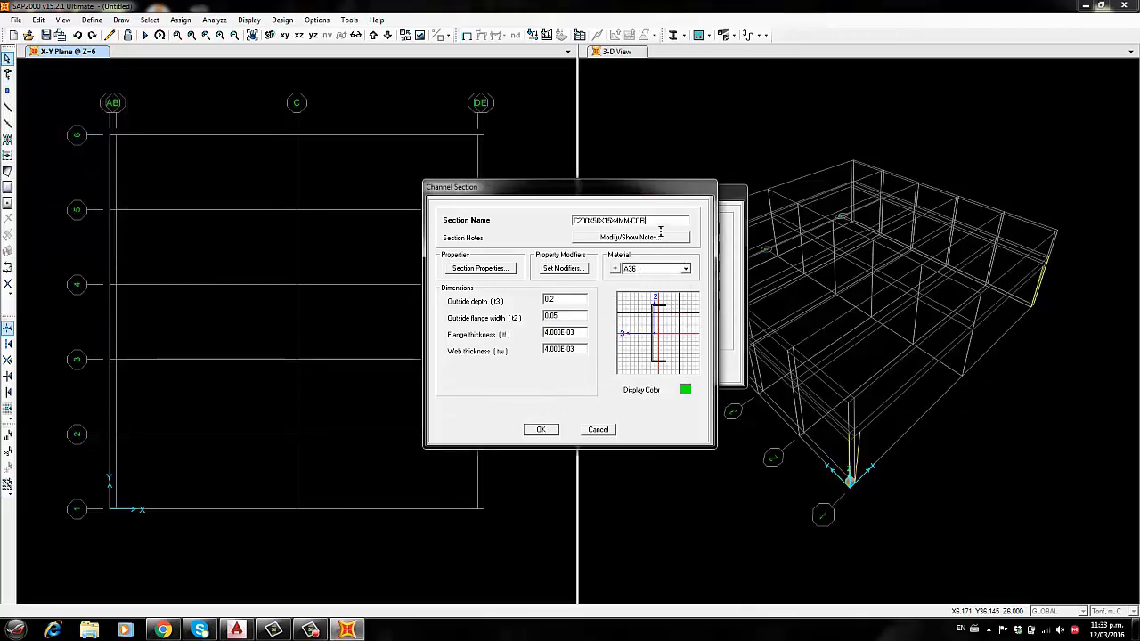
{"action": "key", "text": "BackSpace"}
{"action": "key", "text": "BackSpace"}
{"action": "type", "text": "S"}
{"action": "left_click", "coordinate": [528, 431]}
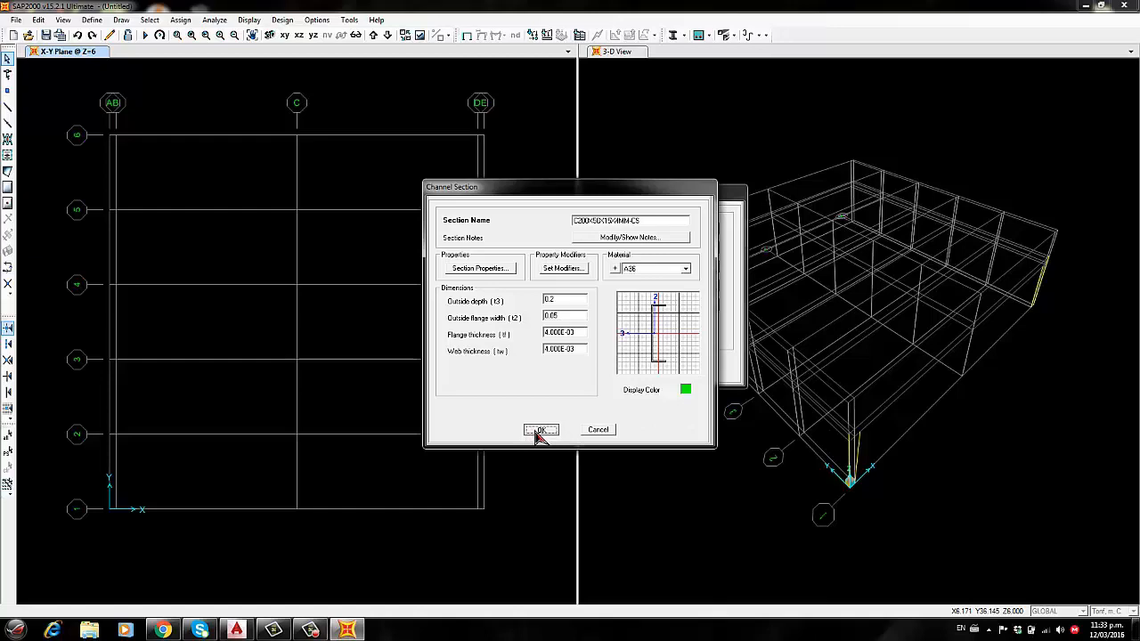
Add a copy of the C200X50X15X4MM-CS section, name it C200X50X15X4MM-CI, and save it
{"action": "left_click", "coordinate": [519, 256]}
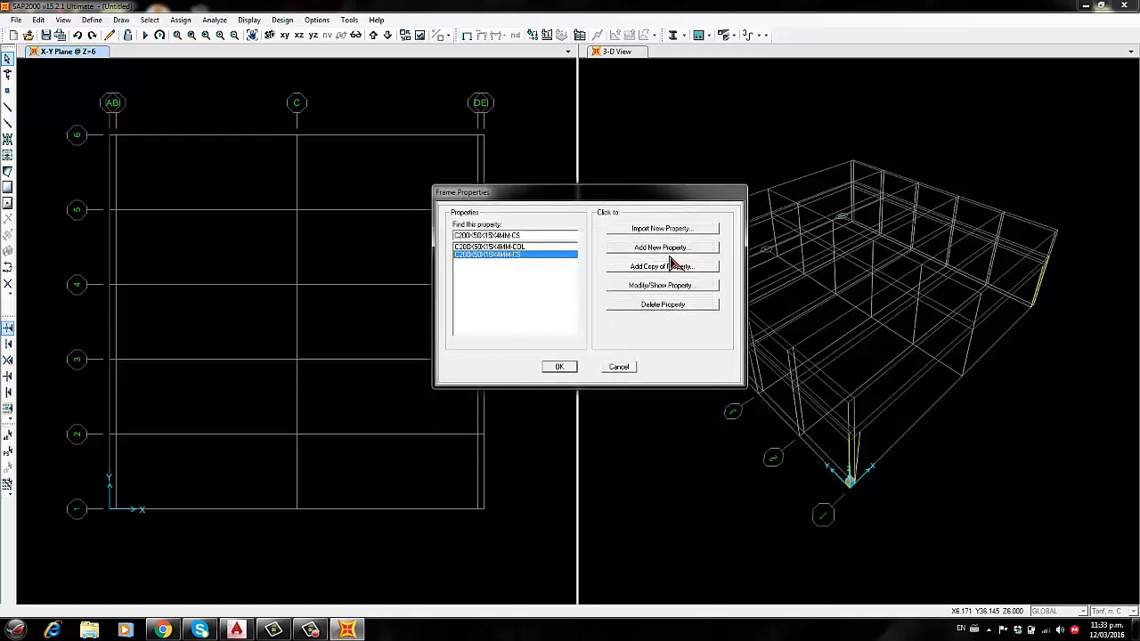
{"action": "left_click", "coordinate": [666, 267]}
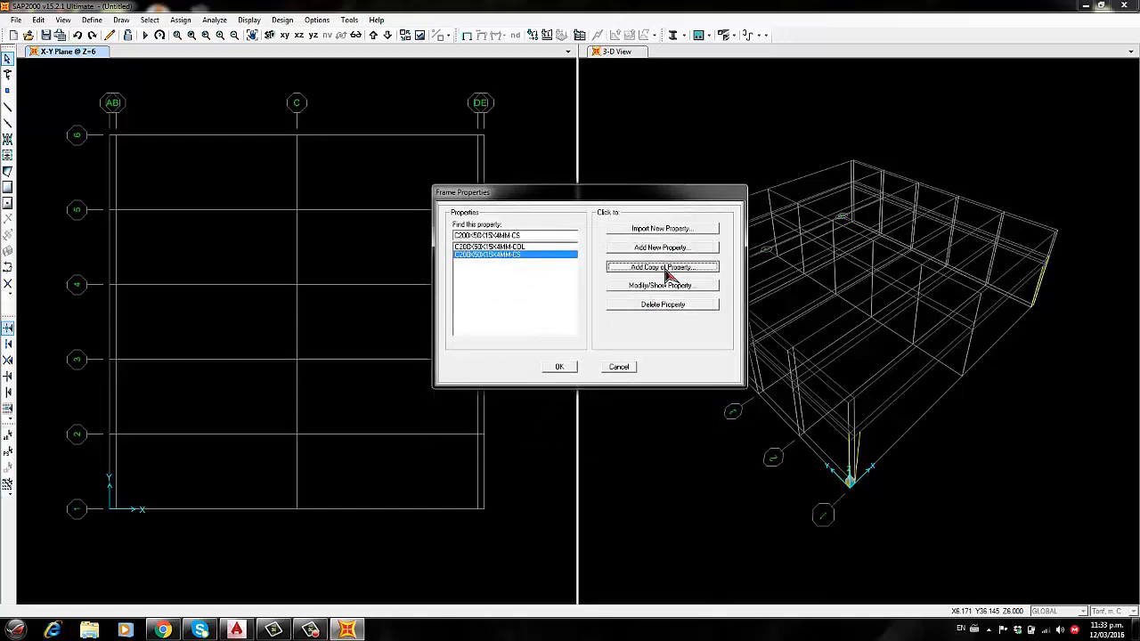
{"action": "double_click", "coordinate": [637, 225]}
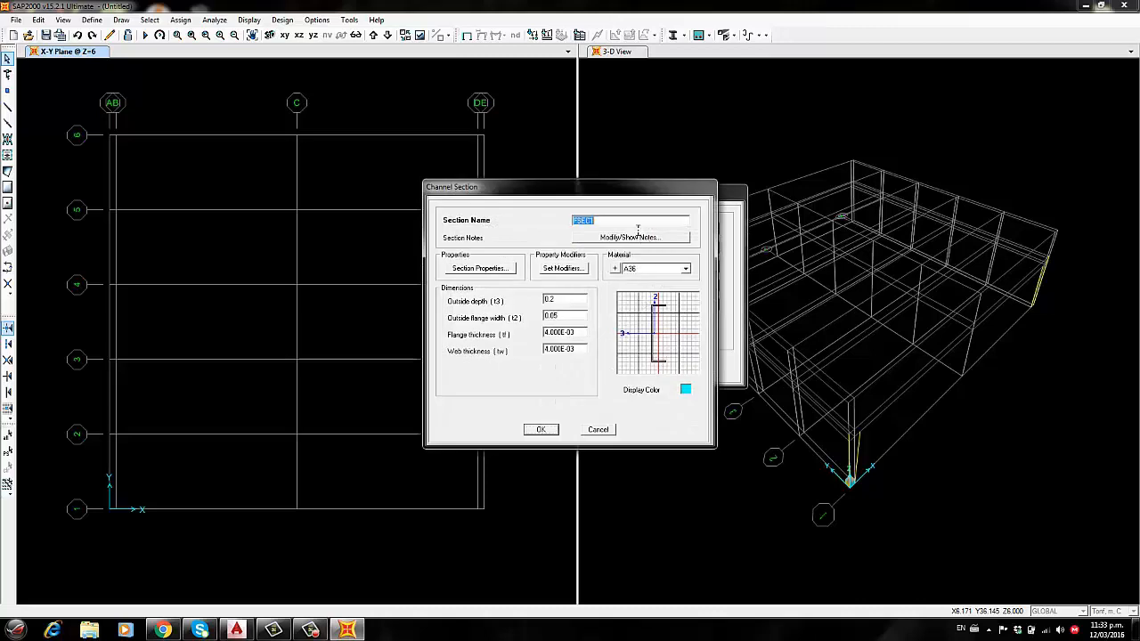
{"action": "type", "text": "C200x50x15x4MM-CI"}
{"action": "left_click", "coordinate": [541, 430]}
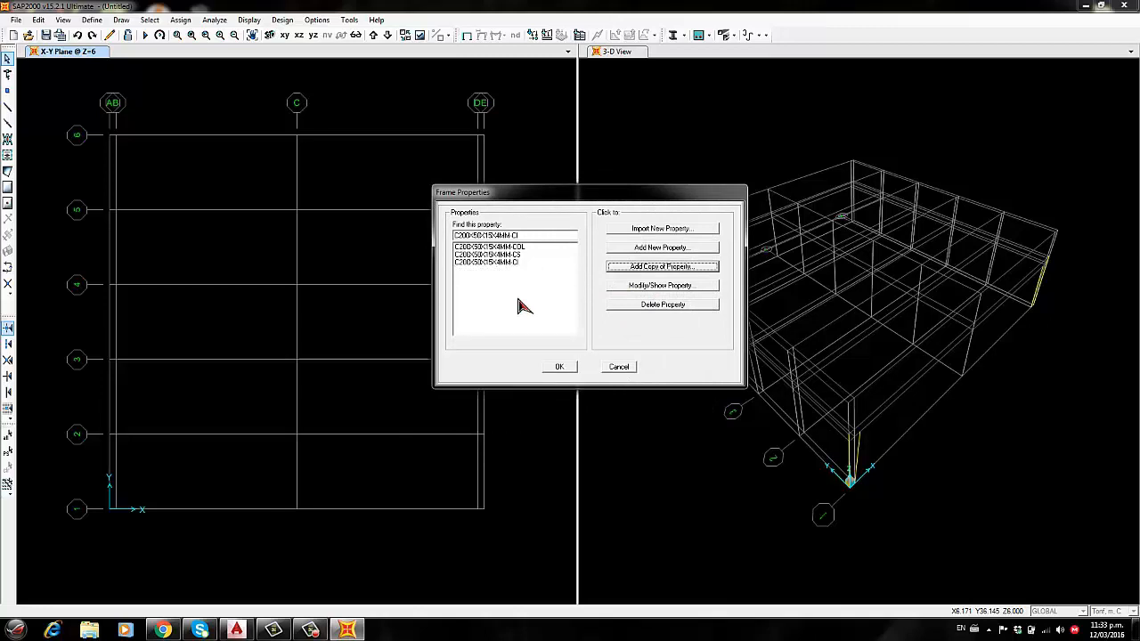
Add a new steel double angle section named 2L50X50X3MM-COL and assign it the A36 material
{"action": "left_click", "coordinate": [655, 248]}
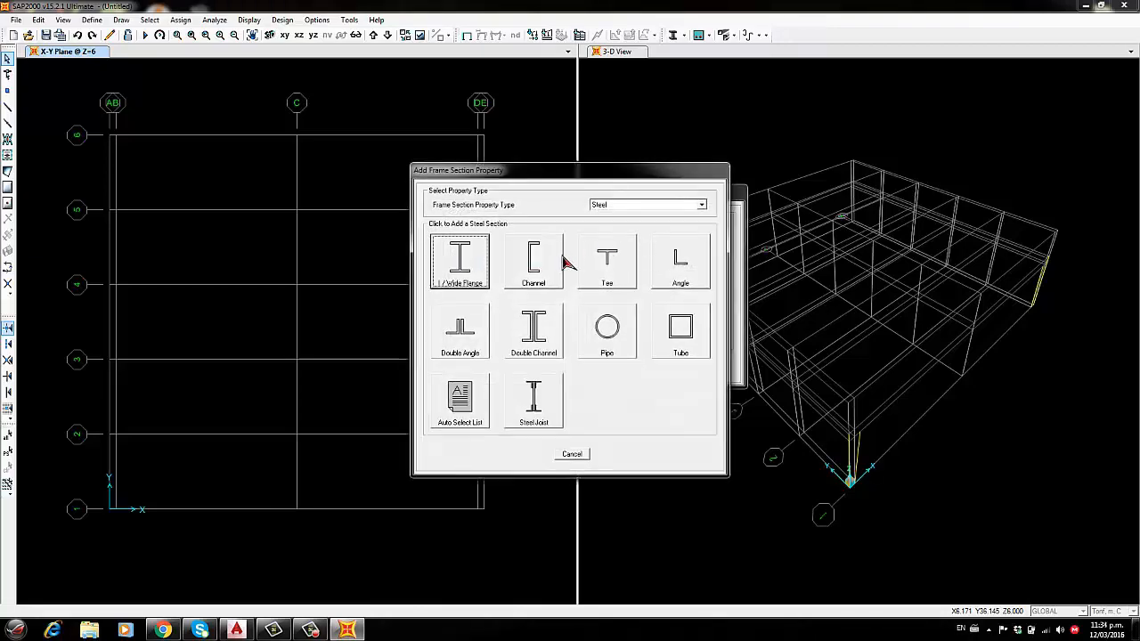
{"action": "left_click", "coordinate": [460, 329]}
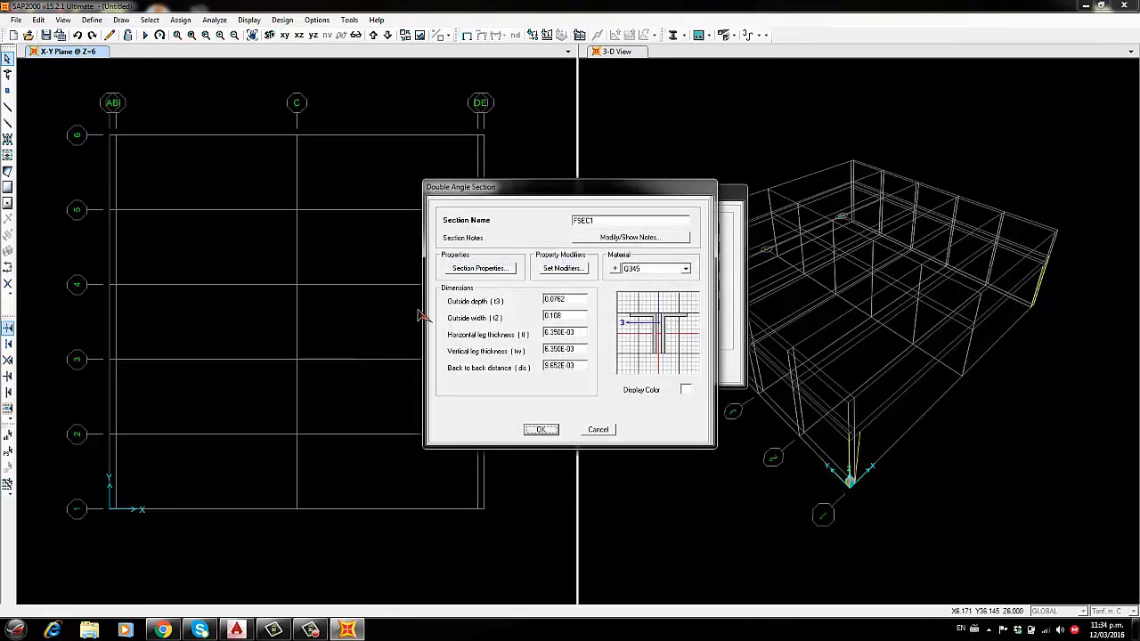
{"action": "left_click", "coordinate": [613, 223]}
{"action": "double_click", "coordinate": [613, 225]}
{"action": "type", "text": "2L"}
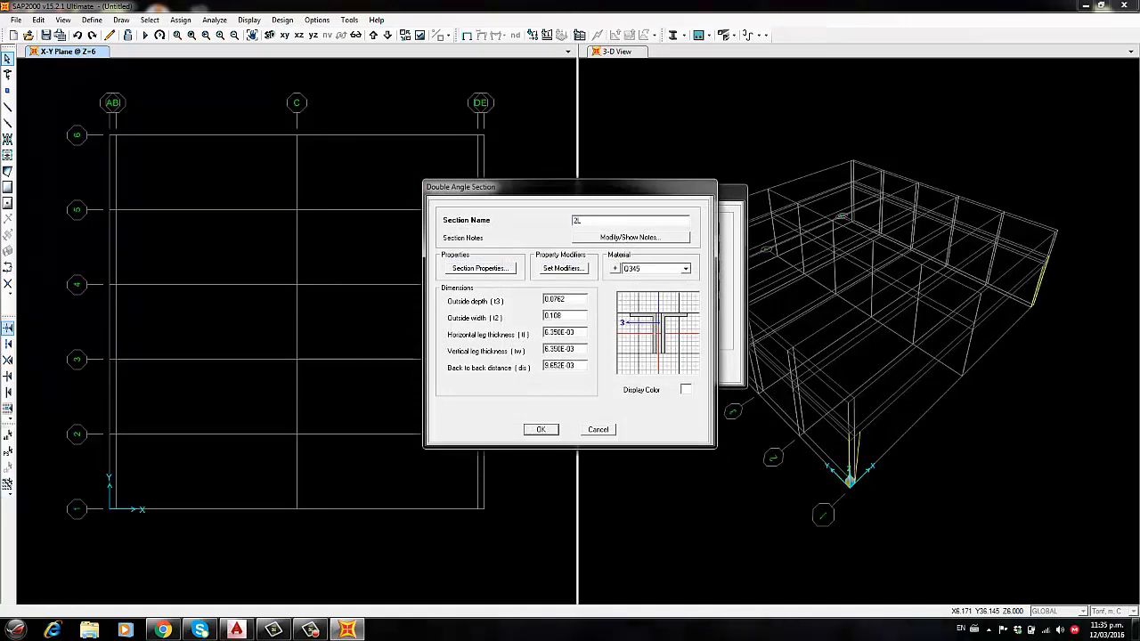
{"action": "type", "text": "50X50X3MM-COL"}
{"action": "left_click", "coordinate": [687, 270]}
{"action": "left_click", "coordinate": [666, 279]}
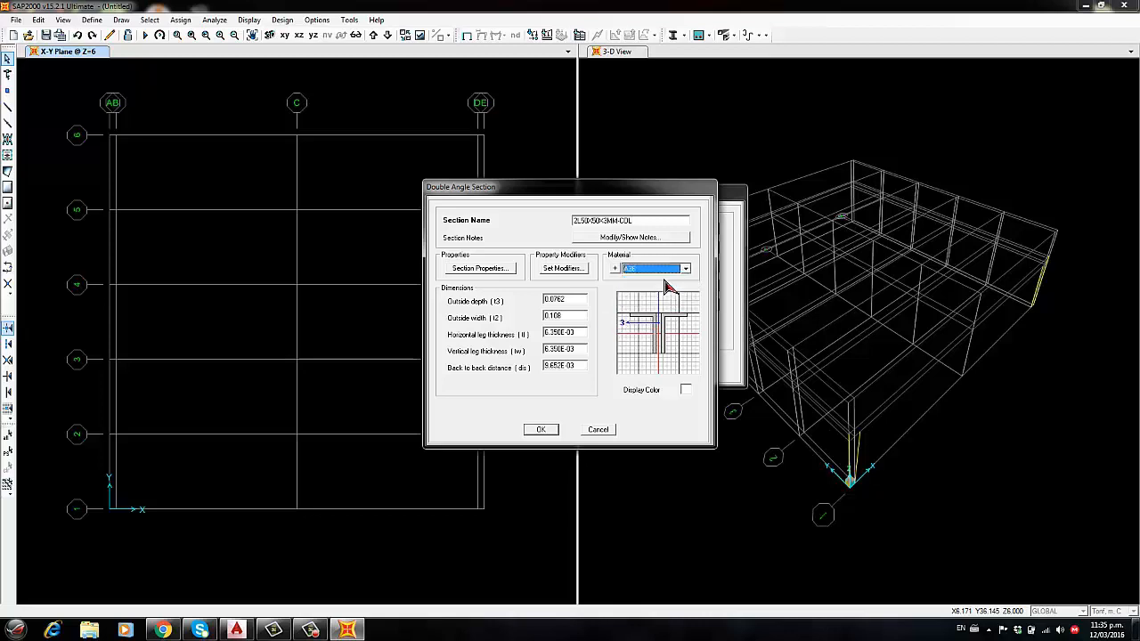
Set the double angle's outside depth to 0.05, outside width to 0.20, both leg thicknesses to 0.003, and back to back distance to 0.1
{"action": "key", "text": "Tab"}
{"action": "type", "text": "0.0"}
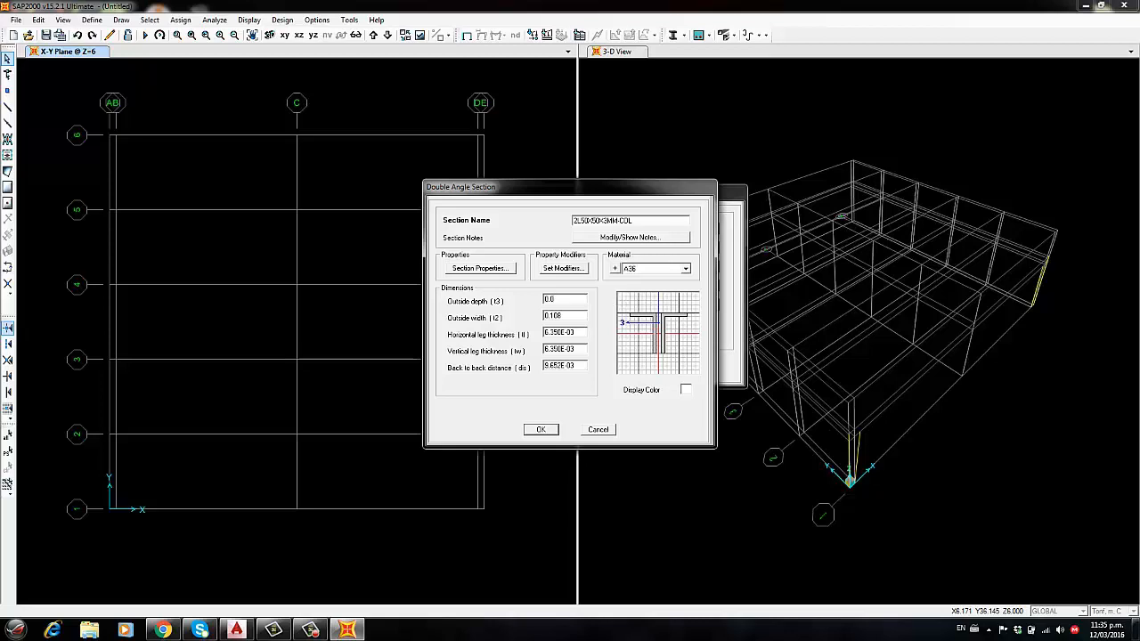
{"action": "type", "text": "5"}
{"action": "double_click", "coordinate": [572, 317]}
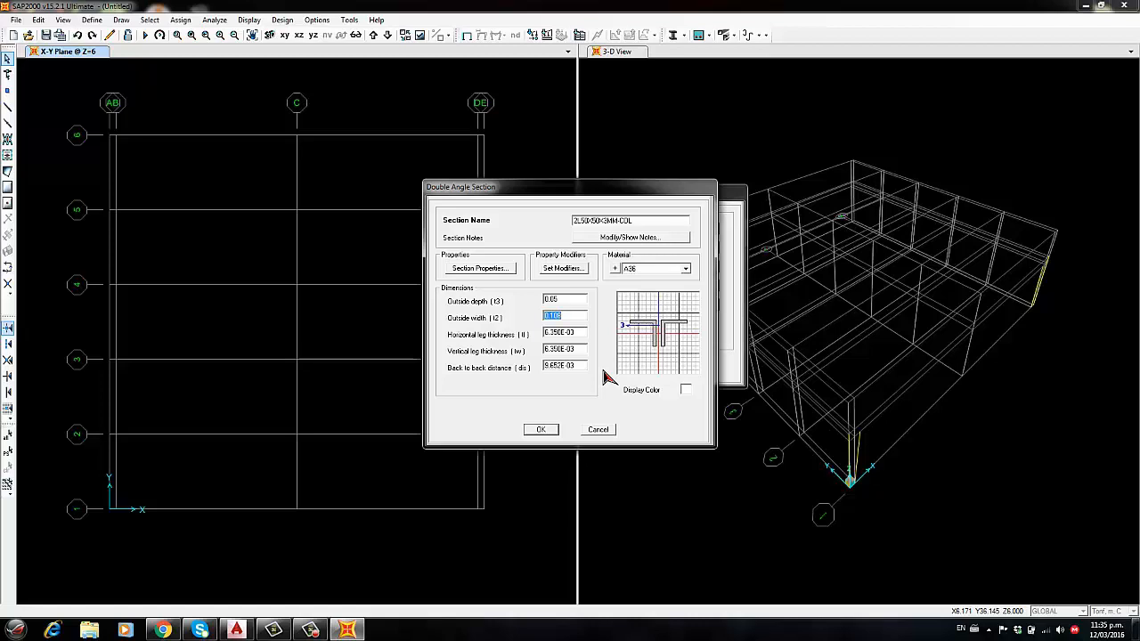
{"action": "type", "text": "0.20"}
{"action": "left_click", "coordinate": [577, 335]}
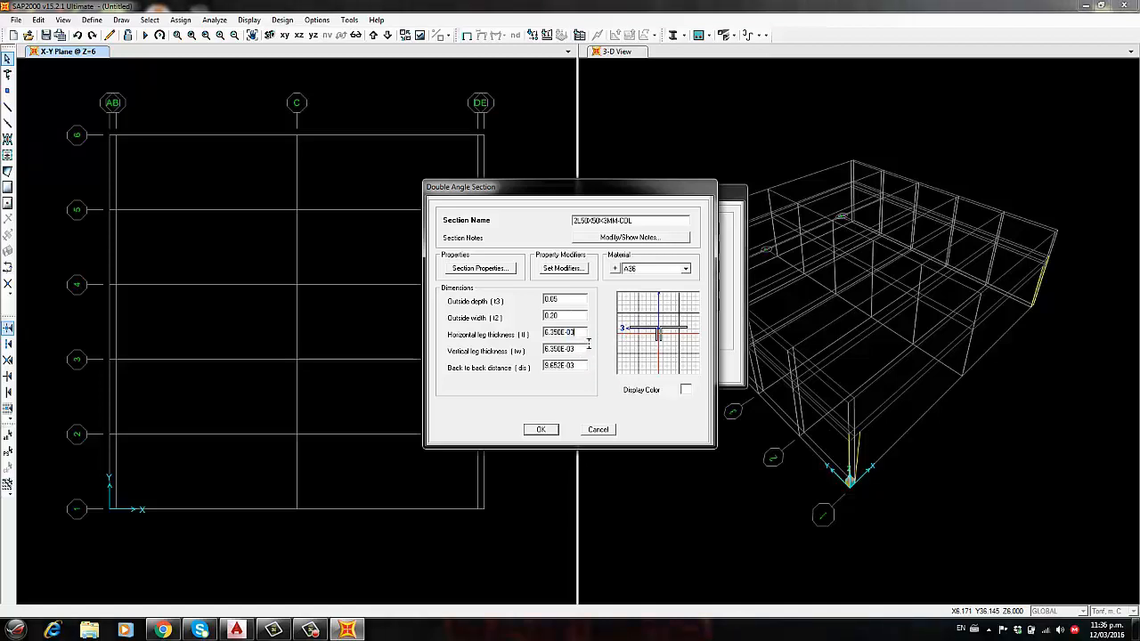
{"action": "type", "text": "0.003"}
{"action": "left_click", "coordinate": [585, 353]}
{"action": "left_click", "coordinate": [586, 369]}
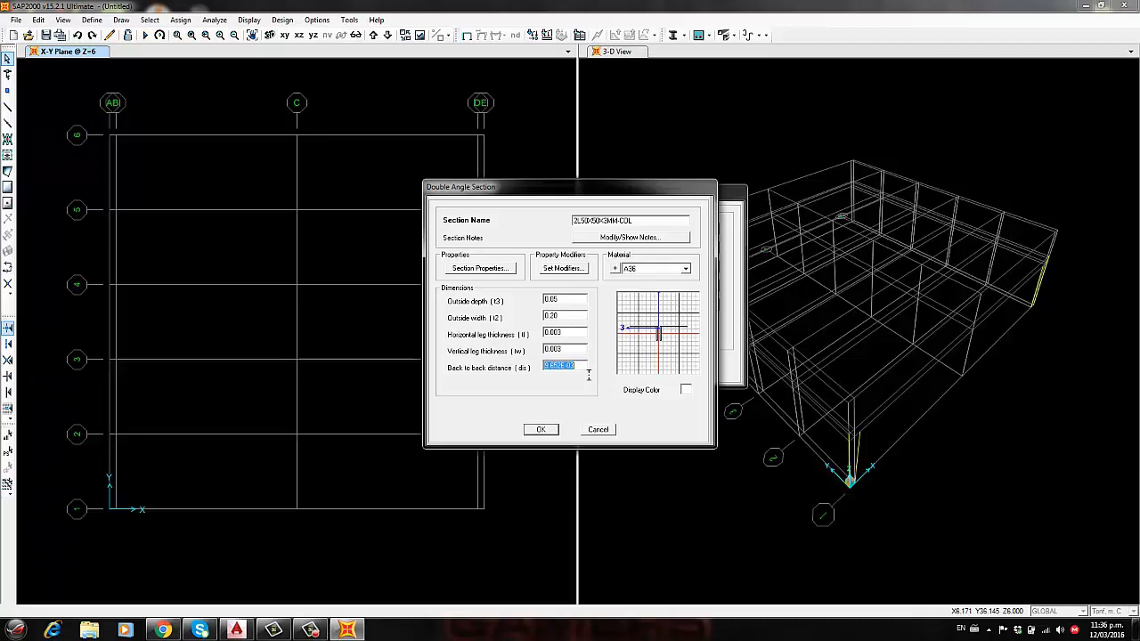
{"action": "type", "text": "0.1"}
{"action": "key", "text": "shift+Tab"}
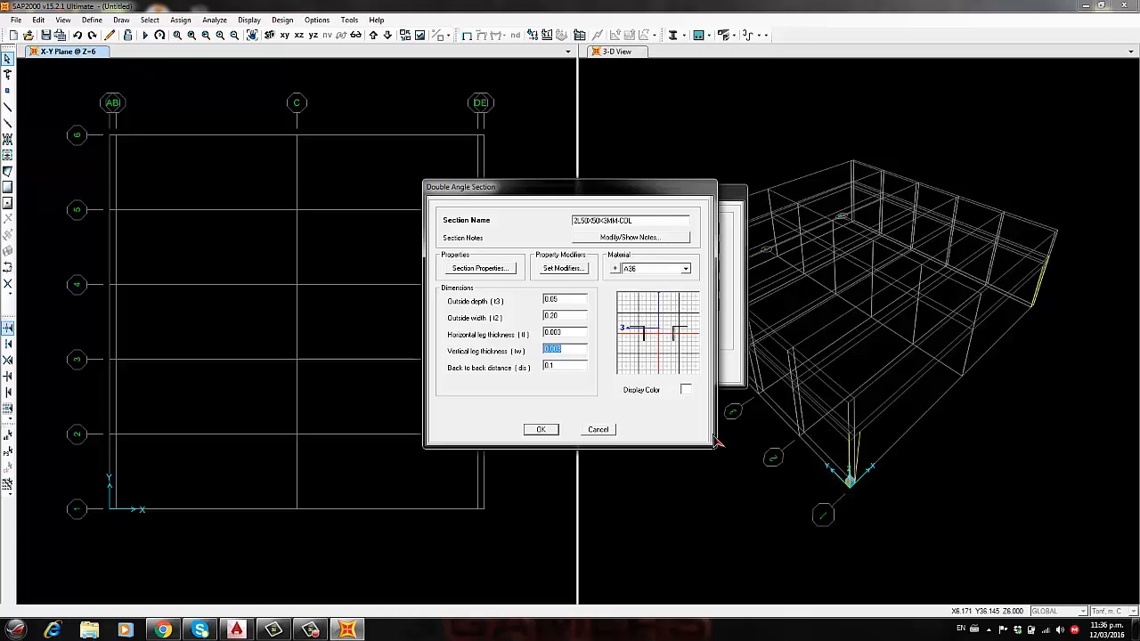
Give the double angle section a light blue display color and save it
{"action": "left_click", "coordinate": [687, 393]}
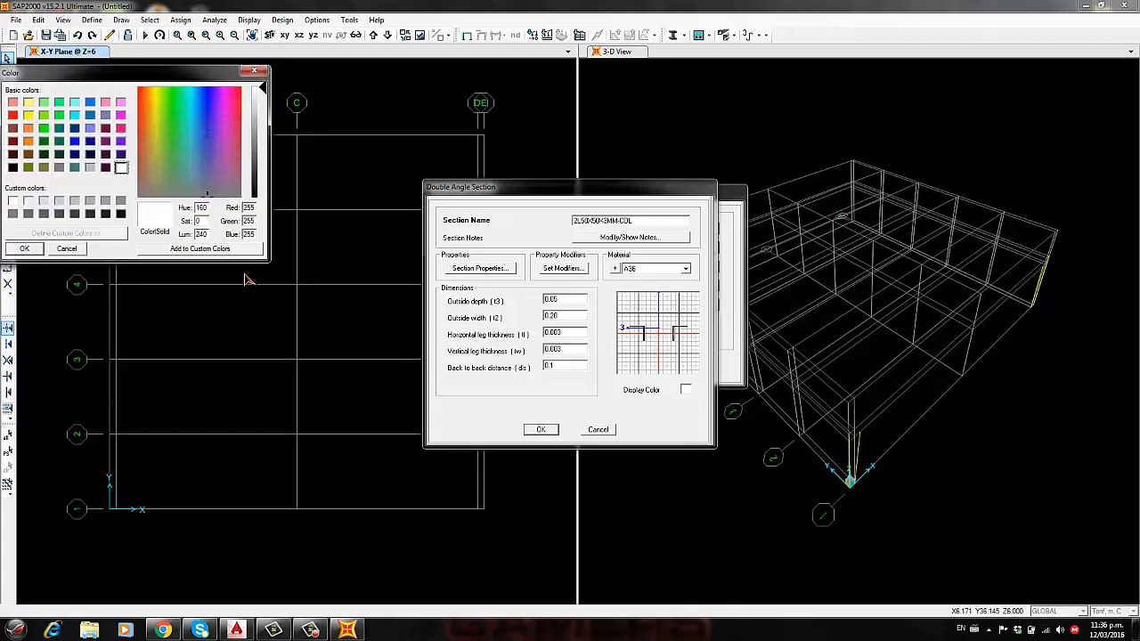
{"action": "left_click", "coordinate": [90, 115]}
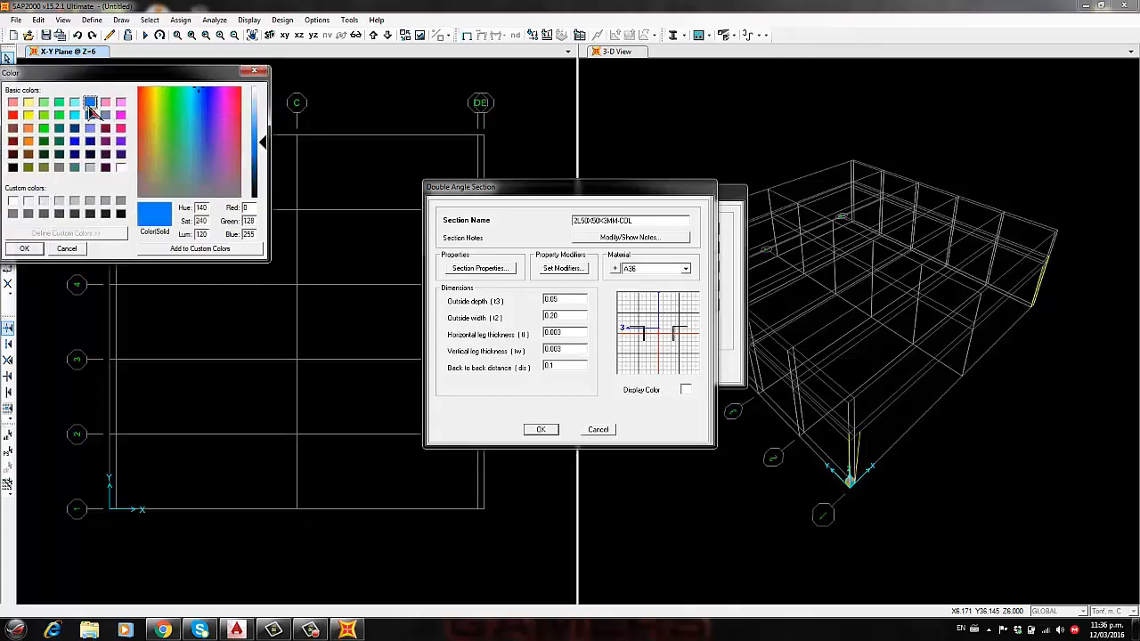
{"action": "left_click", "coordinate": [25, 249]}
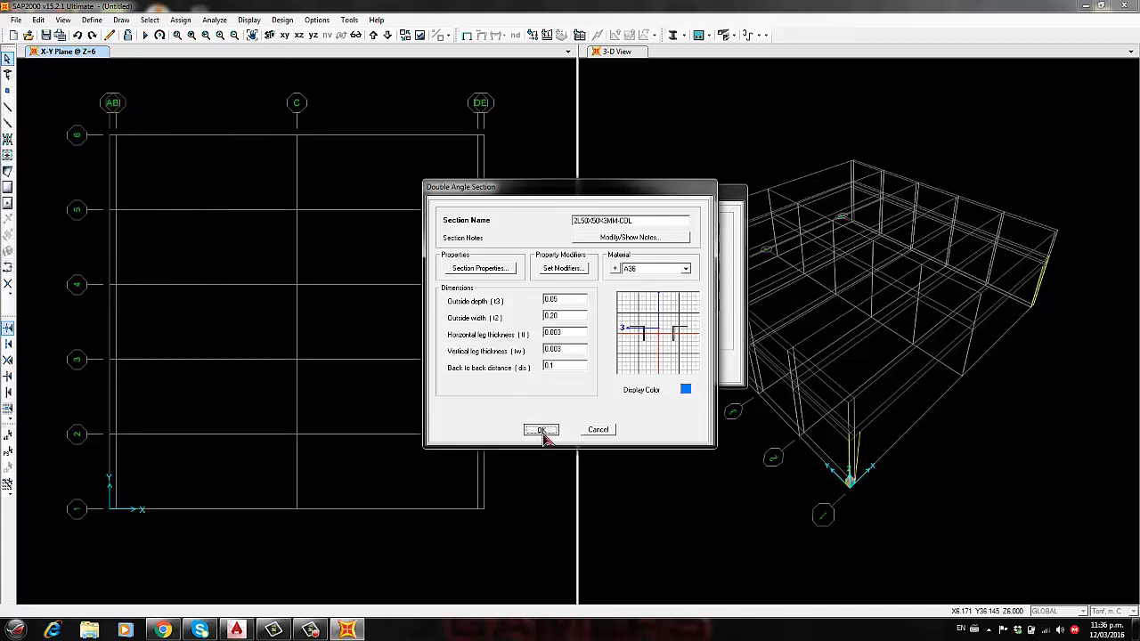
{"action": "left_click", "coordinate": [541, 430]}
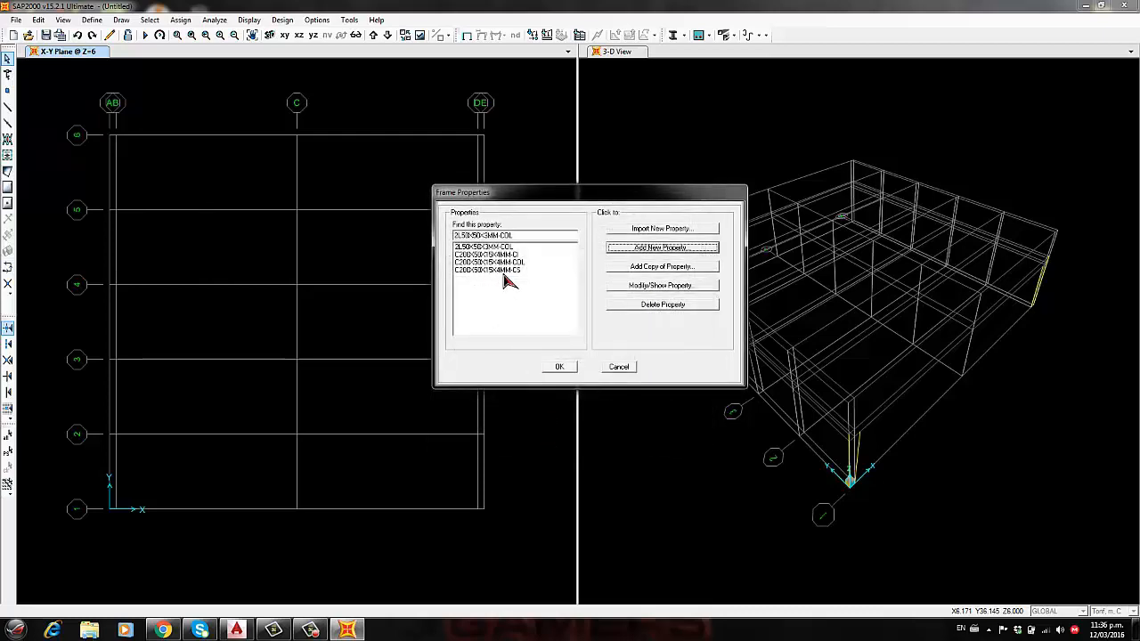
Add a copy of the 2L50X50X3MM-COL section, name it 2L50X50X3MM-COR, and choose A36 as its material
{"action": "left_click", "coordinate": [504, 249]}
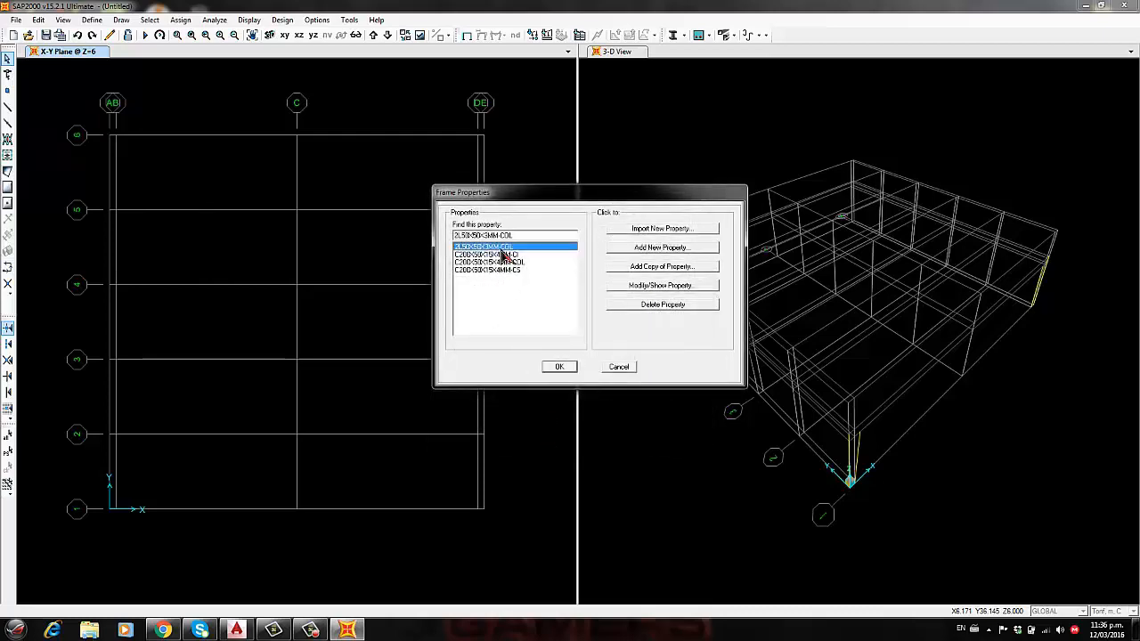
{"action": "left_click", "coordinate": [654, 269]}
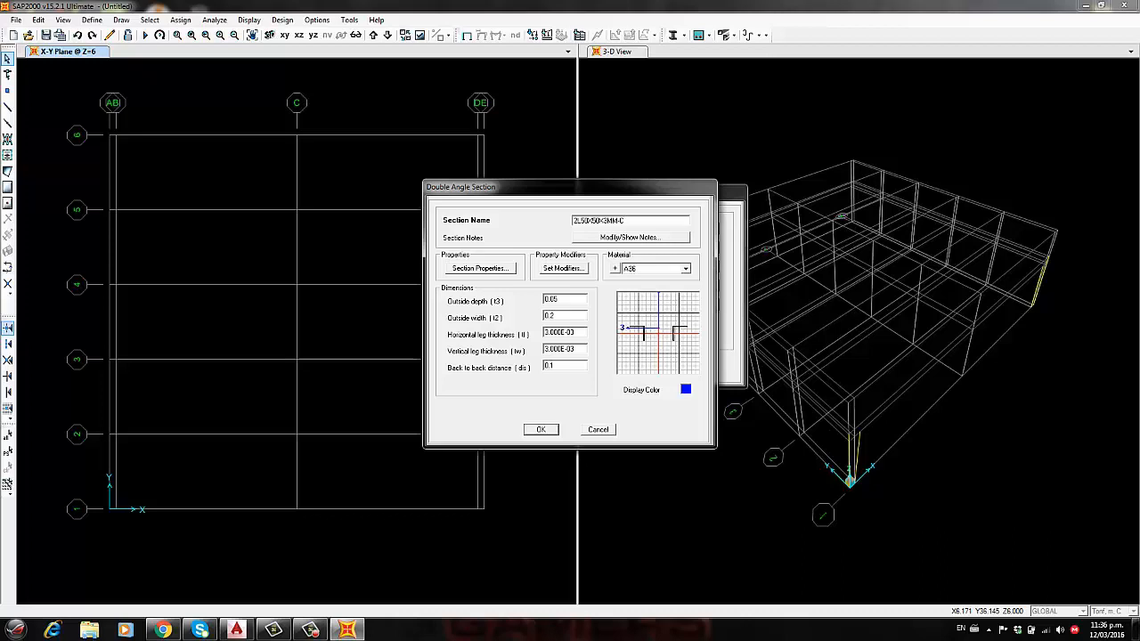
{"action": "left_click", "coordinate": [686, 269]}
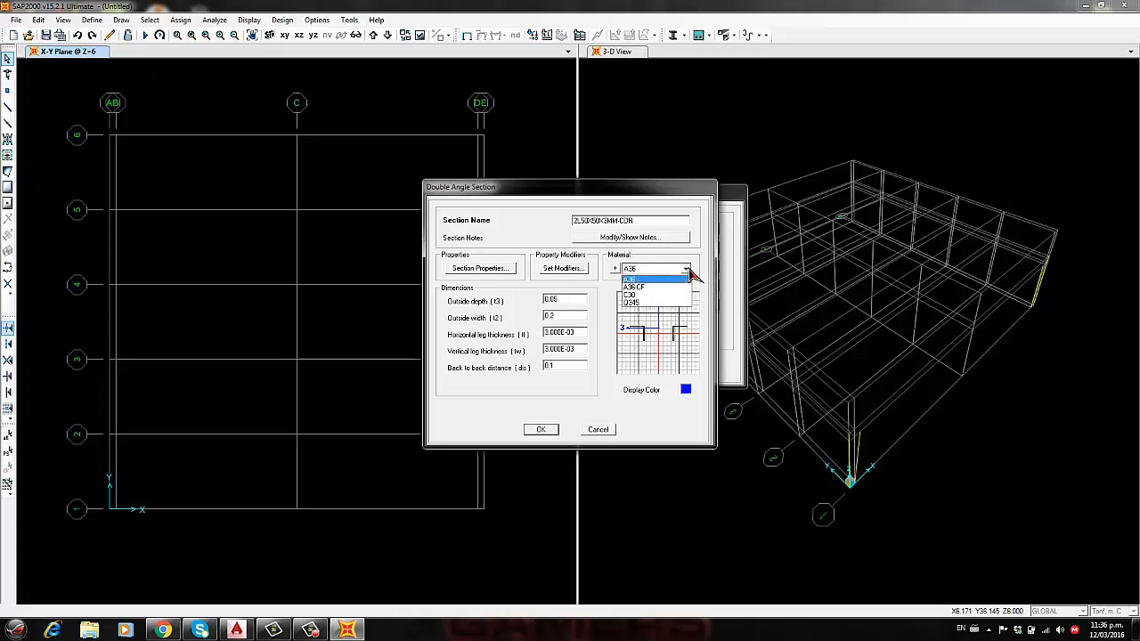
{"action": "left_click", "coordinate": [658, 281]}
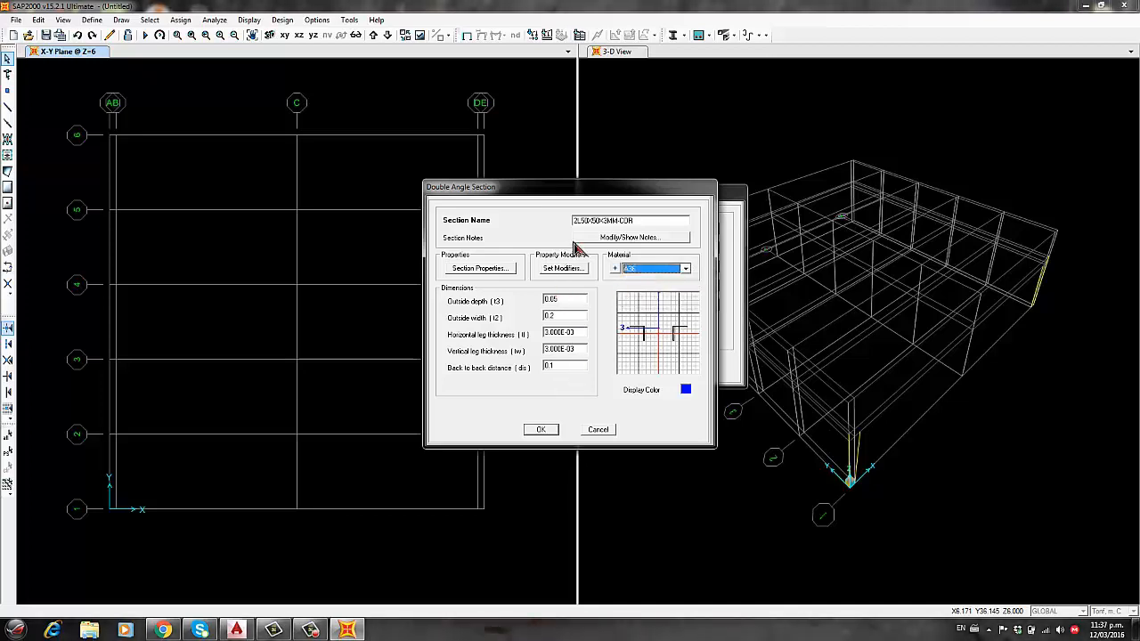
Set the copied double angle's display color to yellow, save the section, and accept the frame property definitions
{"action": "left_click", "coordinate": [686, 391]}
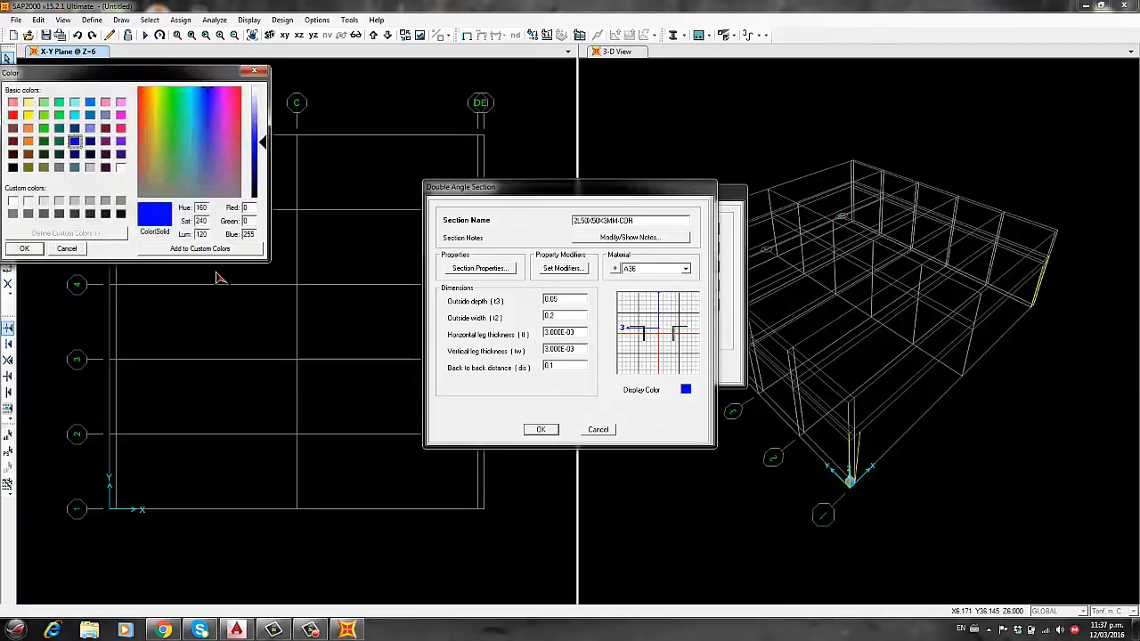
{"action": "left_click", "coordinate": [30, 116]}
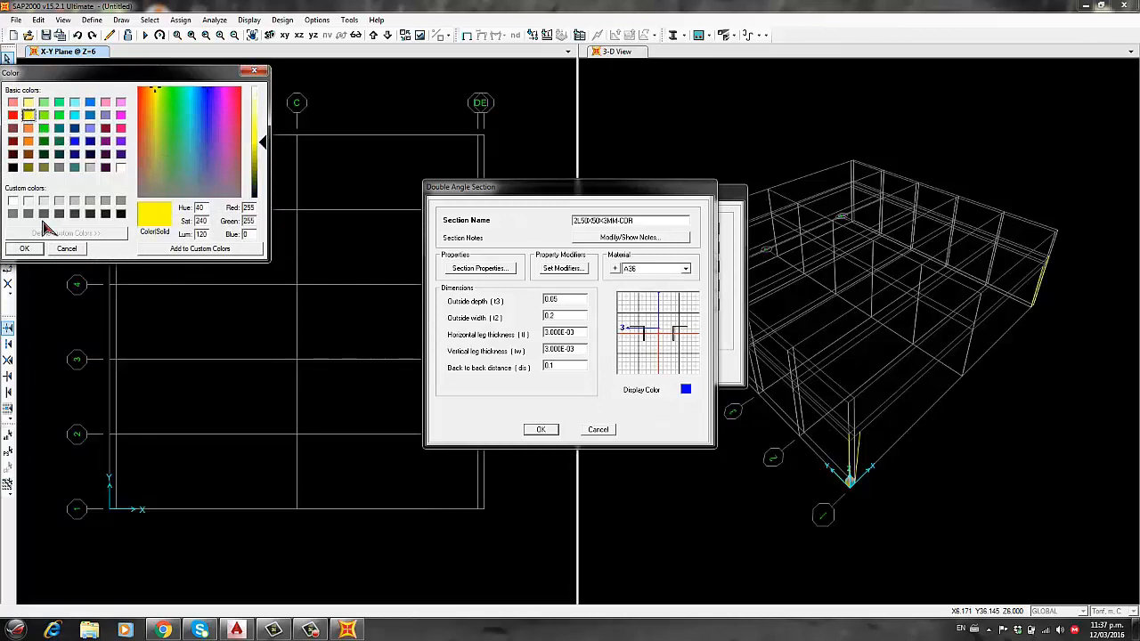
{"action": "left_click", "coordinate": [24, 249]}
{"action": "left_click", "coordinate": [541, 431]}
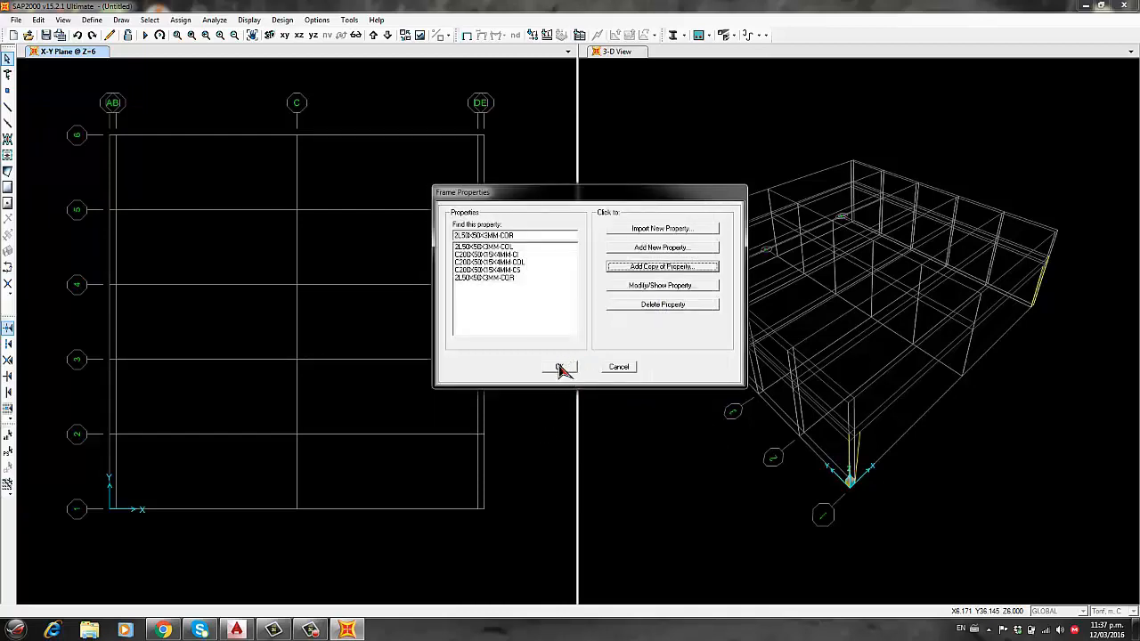
{"action": "left_click", "coordinate": [559, 368]}
Select the four column frames at both ends of grid line 1 and assign them the C200X50X15X4MM-COL section
{"action": "scroll", "coordinate": [768, 414], "scroll_direction": "down", "scroll_amount": 1}
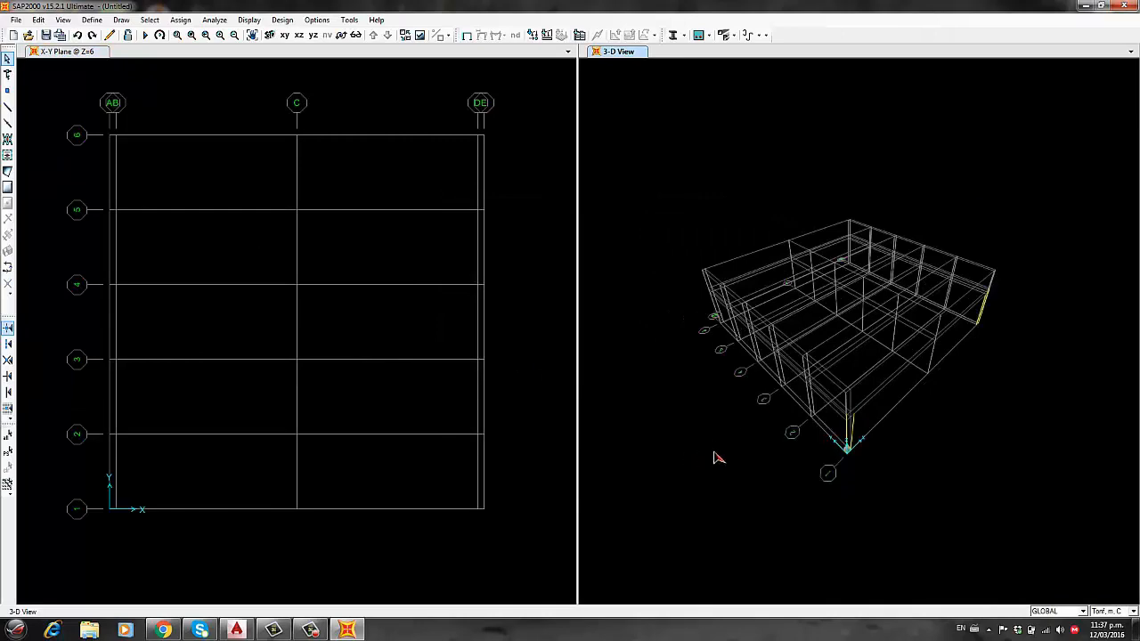
{"action": "scroll", "coordinate": [945, 343], "scroll_direction": "up", "scroll_amount": 1}
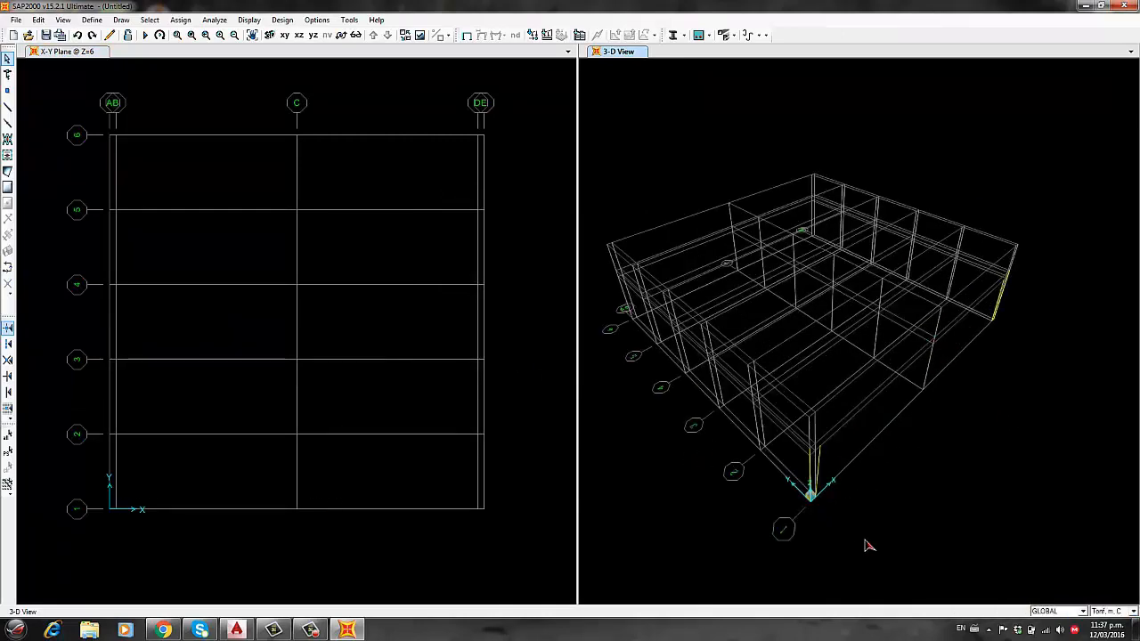
{"action": "scroll", "coordinate": [832, 481], "scroll_direction": "up", "scroll_amount": 1}
{"action": "scroll", "coordinate": [775, 400], "scroll_direction": "down", "scroll_amount": 1}
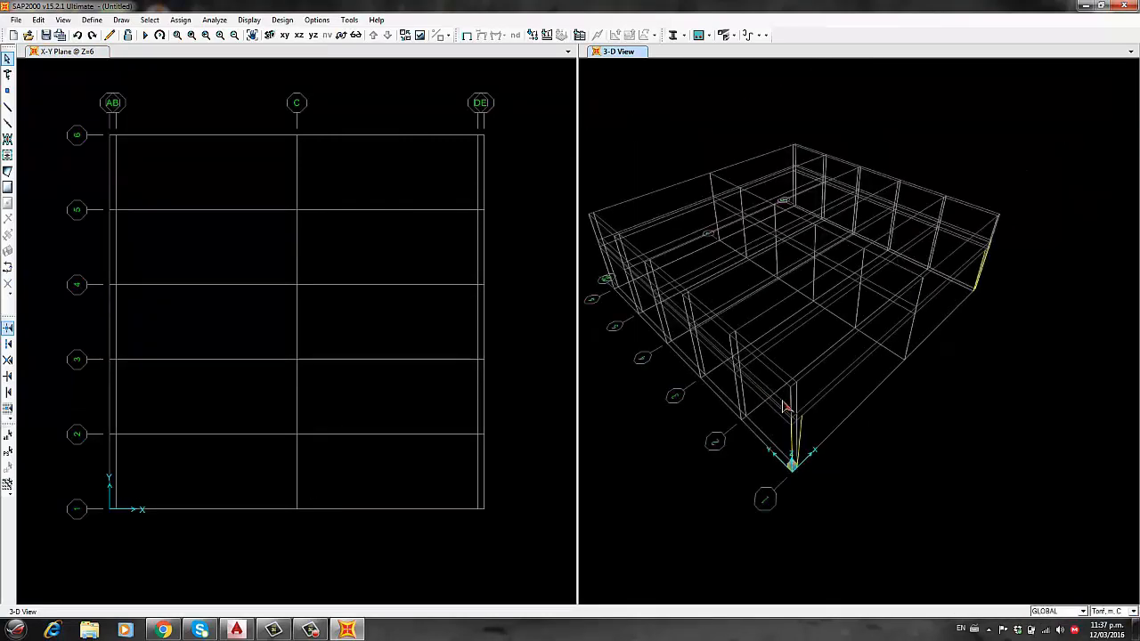
{"action": "left_click_drag", "start_coordinate": [722, 328], "coordinate": [890, 521]}
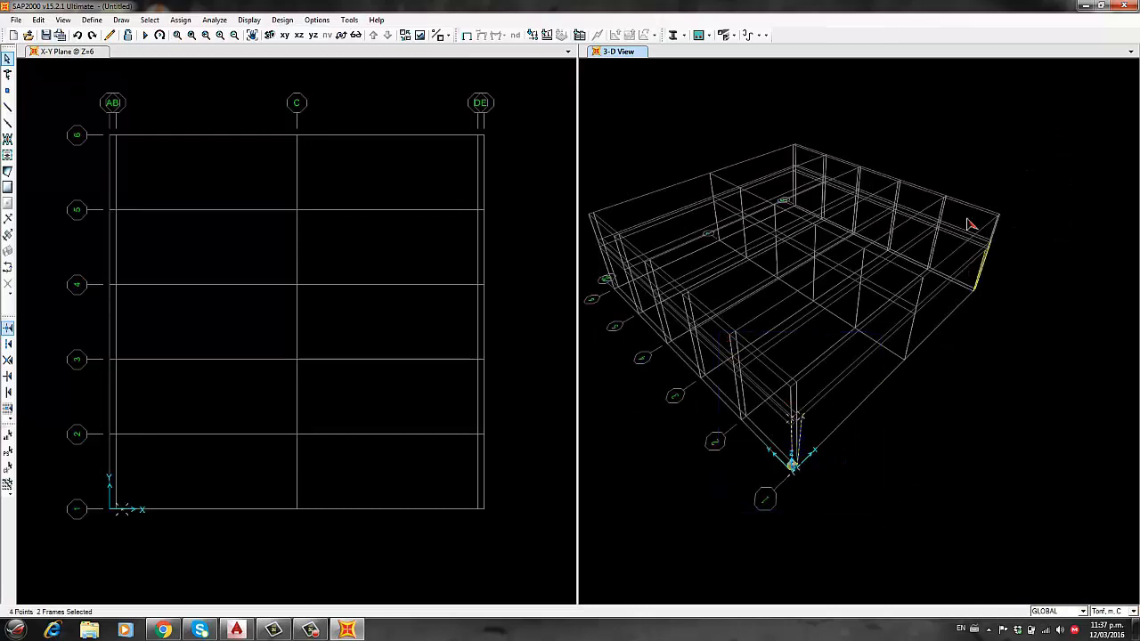
{"action": "left_click_drag", "start_coordinate": [937, 175], "coordinate": [1043, 350]}
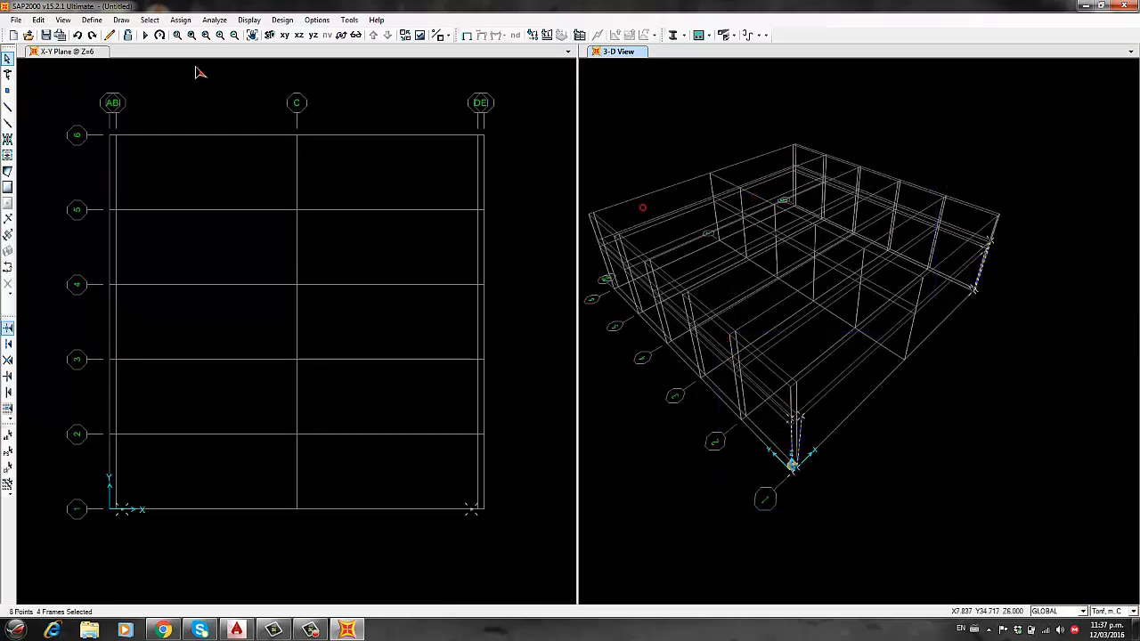
{"action": "left_click", "coordinate": [181, 20]}
{"action": "mouse_move", "coordinate": [203, 51]}
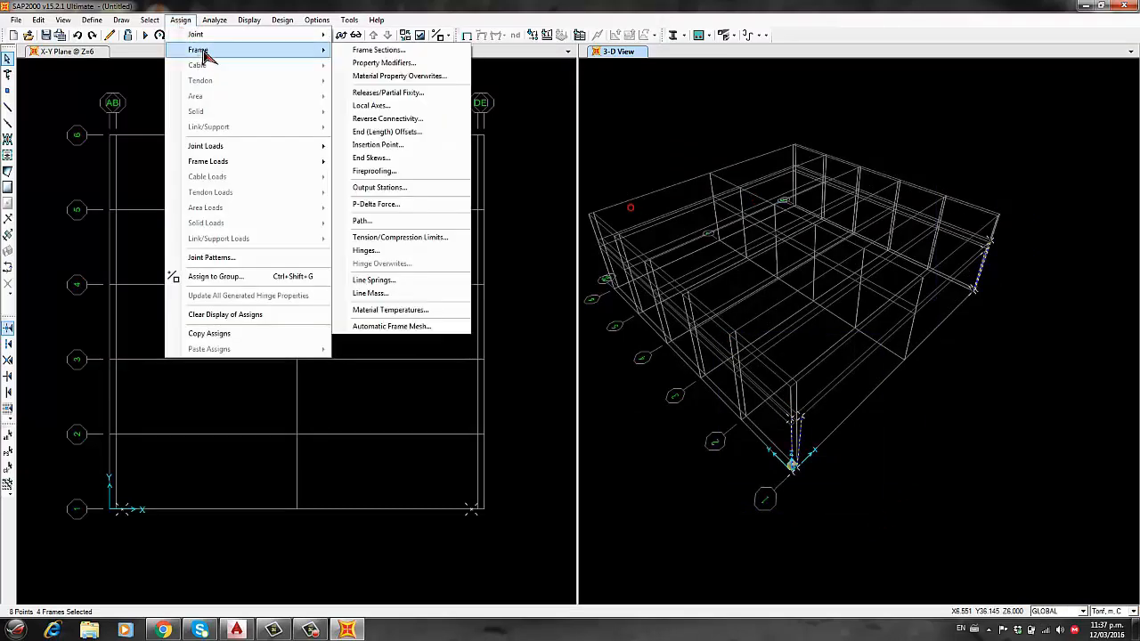
{"action": "left_click", "coordinate": [378, 50]}
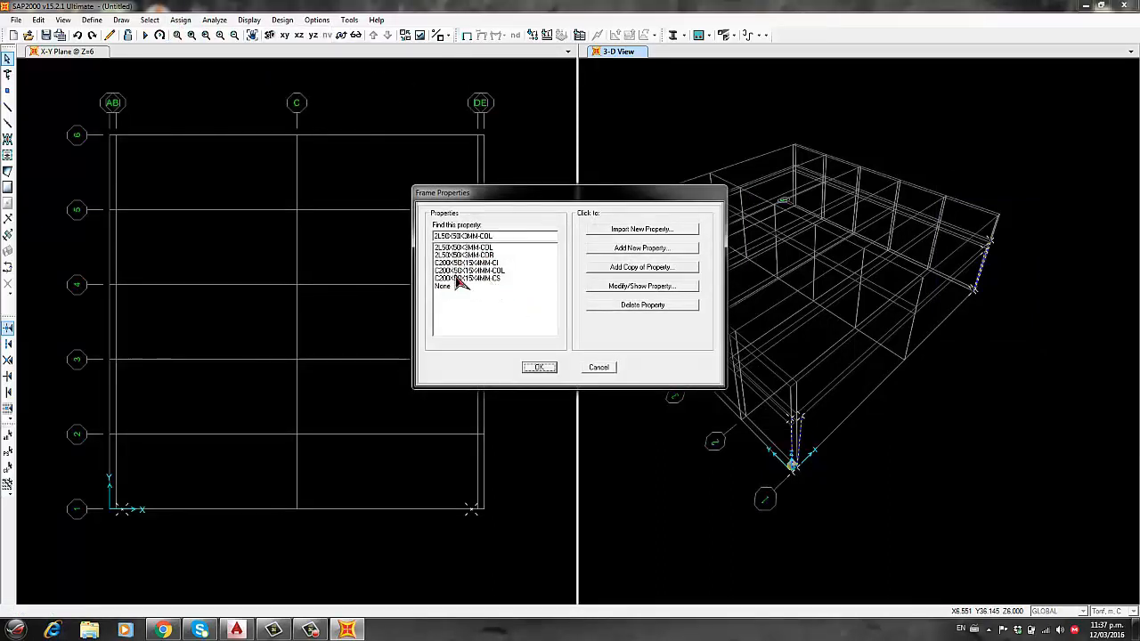
{"action": "left_click", "coordinate": [479, 271]}
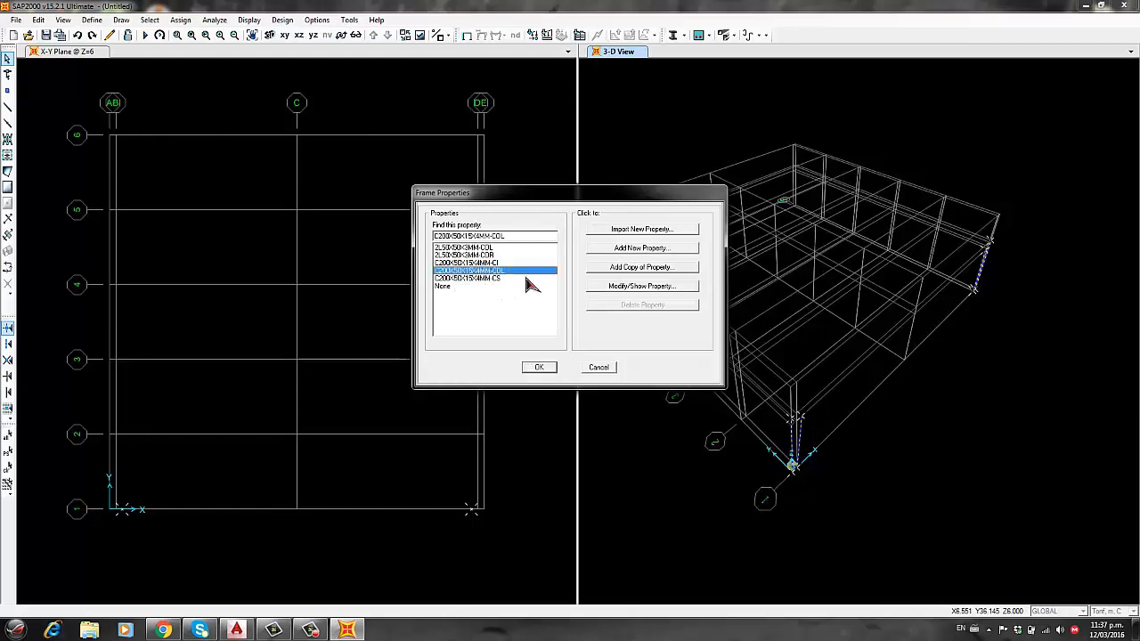
{"action": "left_click", "coordinate": [539, 368]}
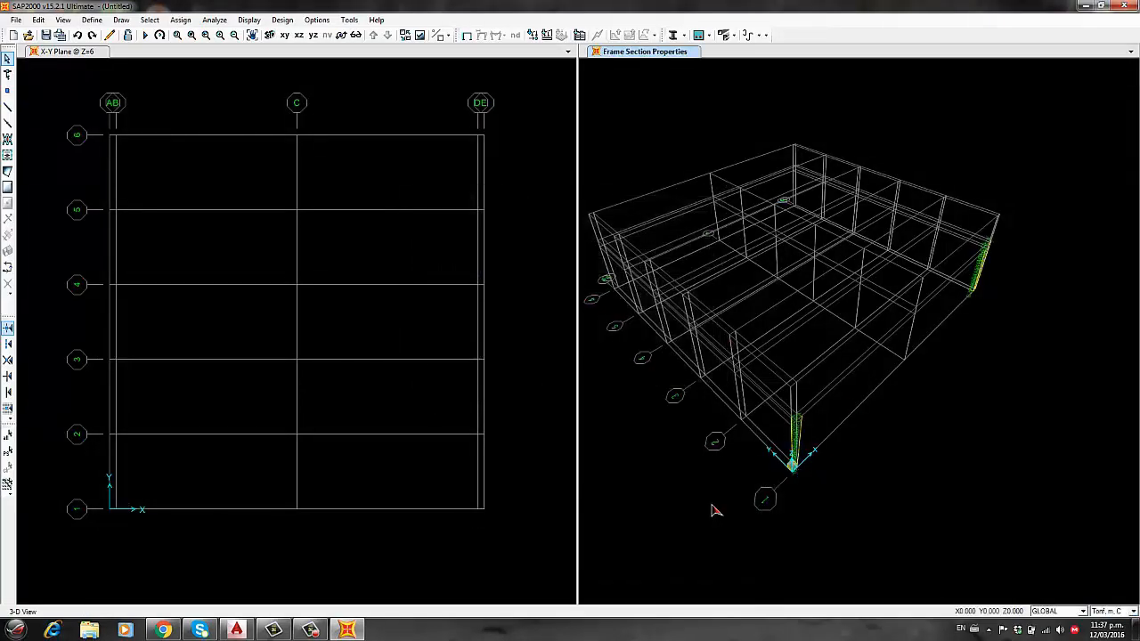
Show the 3-D view's frames as extruded shapes and color them by section
{"action": "scroll", "coordinate": [790, 389], "scroll_direction": "up", "scroll_amount": 2}
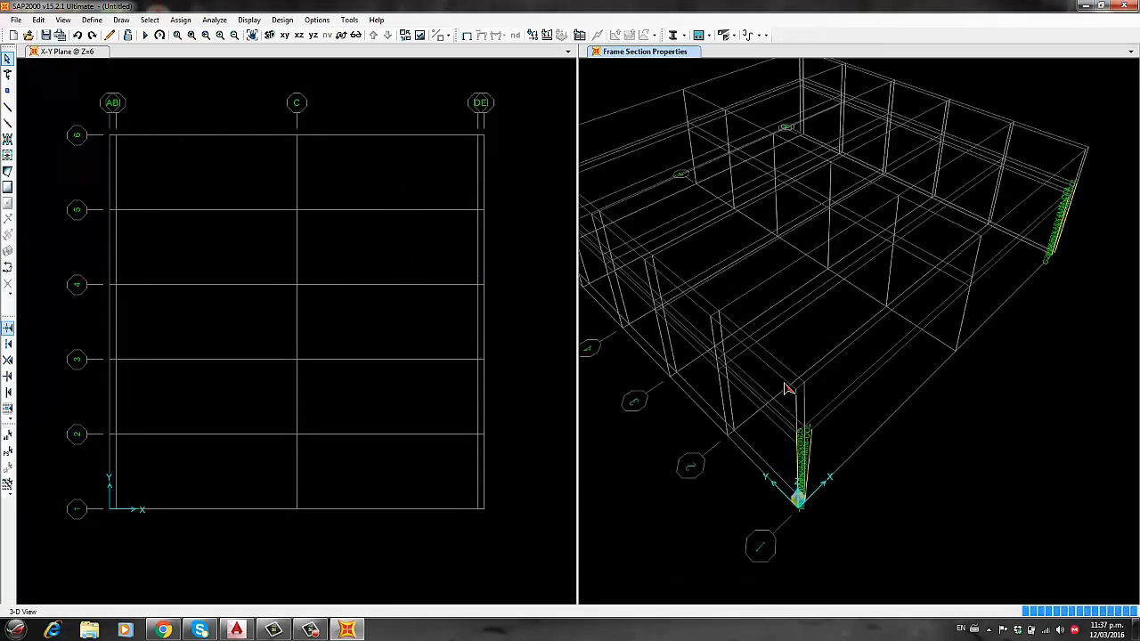
{"action": "left_click", "coordinate": [420, 34]}
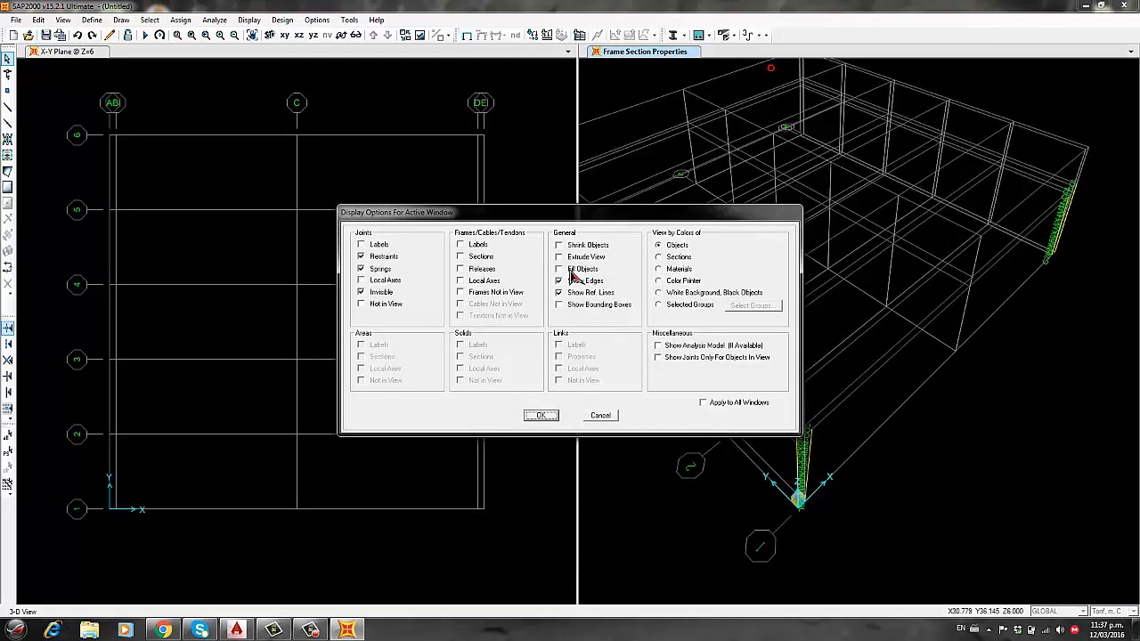
{"action": "left_click", "coordinate": [560, 256]}
{"action": "left_click", "coordinate": [541, 415]}
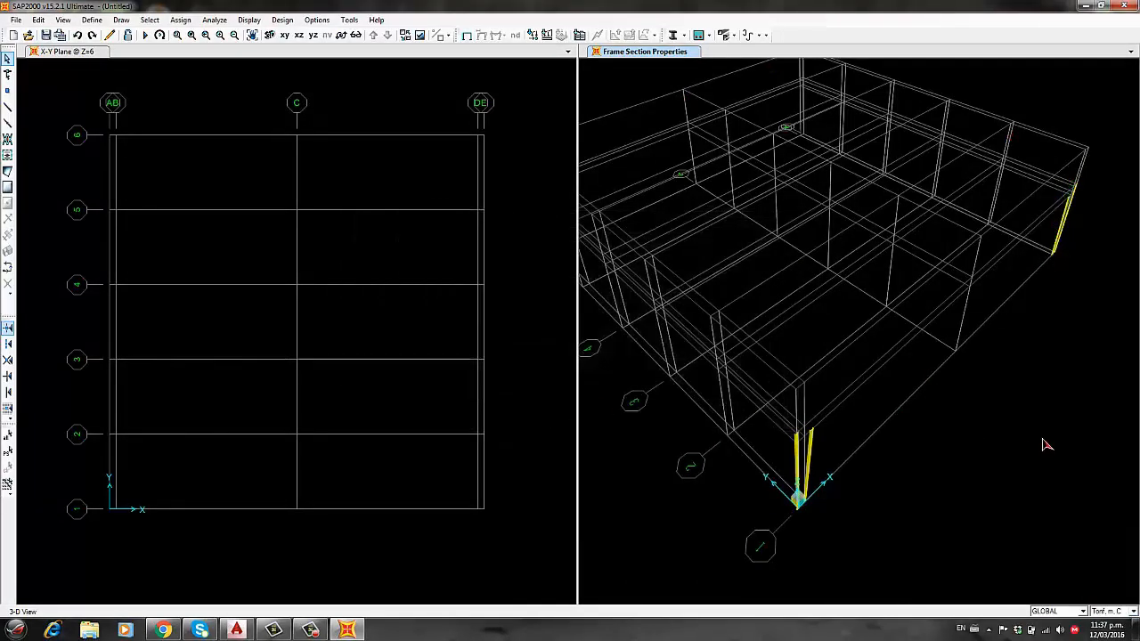
{"action": "left_click", "coordinate": [419, 35]}
{"action": "left_click", "coordinate": [657, 257]}
{"action": "left_click", "coordinate": [539, 414]}
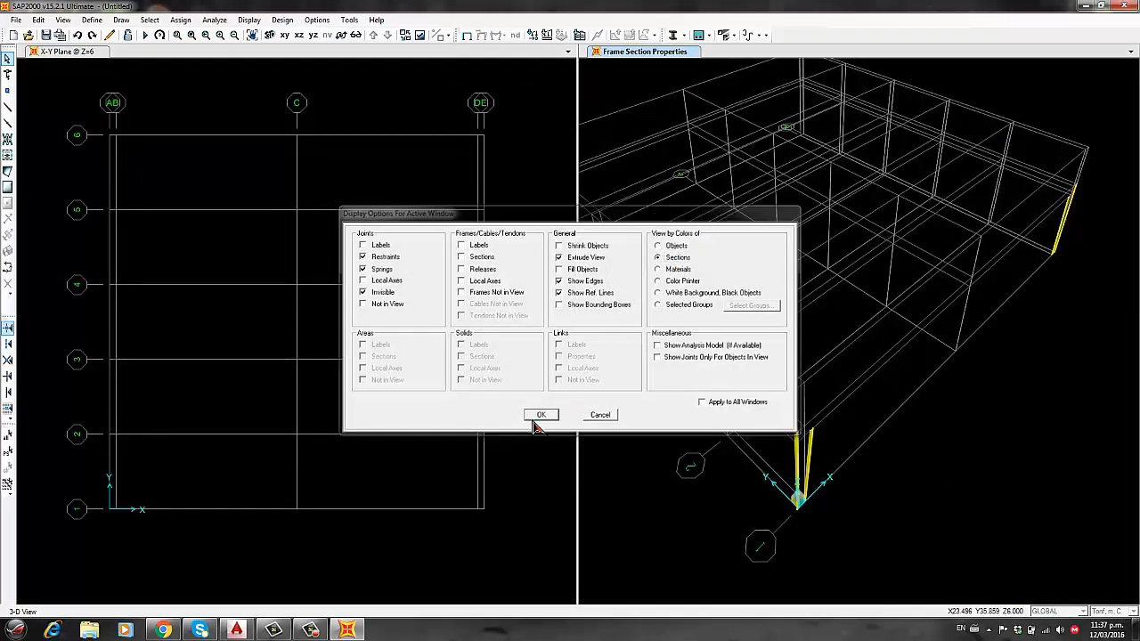
Change the plan view to the X-Z elevation at Y=0
{"action": "left_click", "coordinate": [347, 472]}
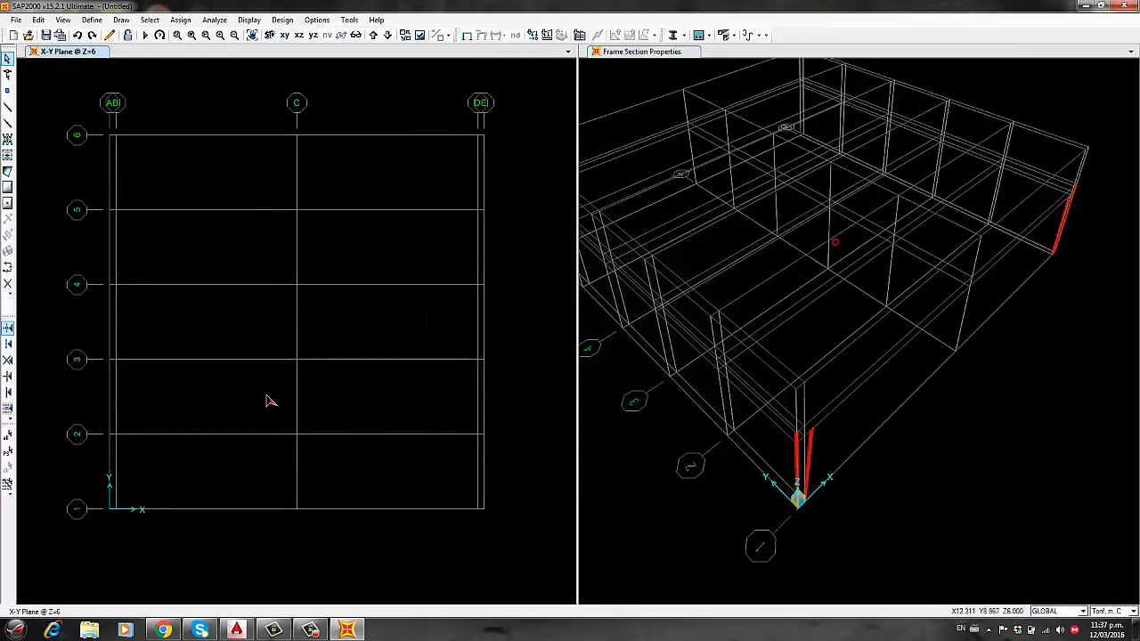
{"action": "left_click", "coordinate": [298, 36]}
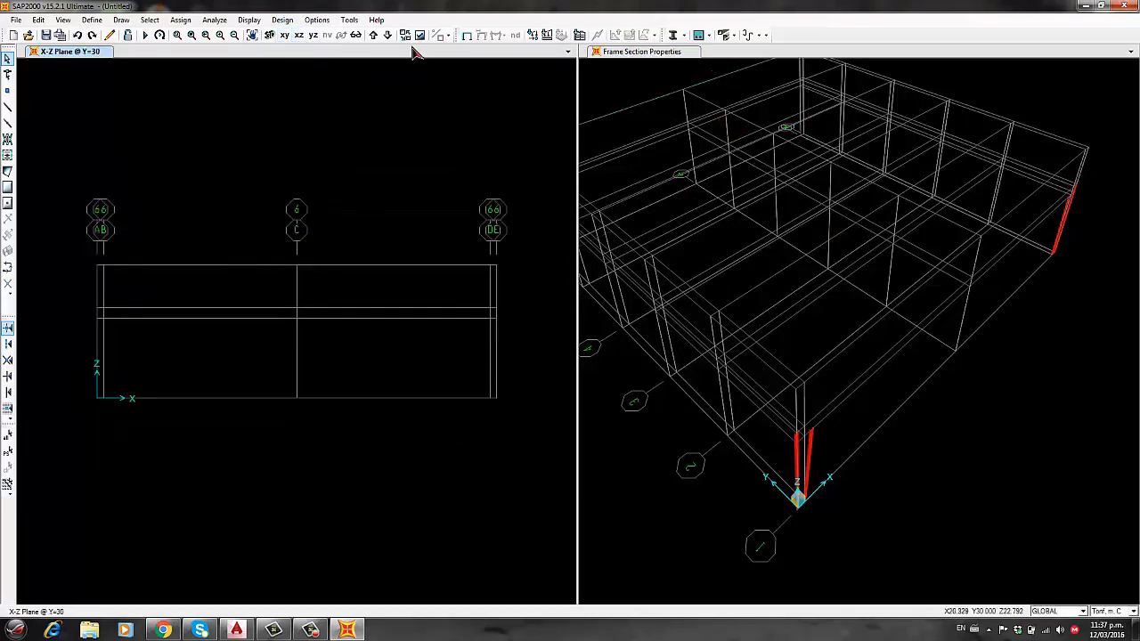
{"action": "left_click", "coordinate": [374, 34]}
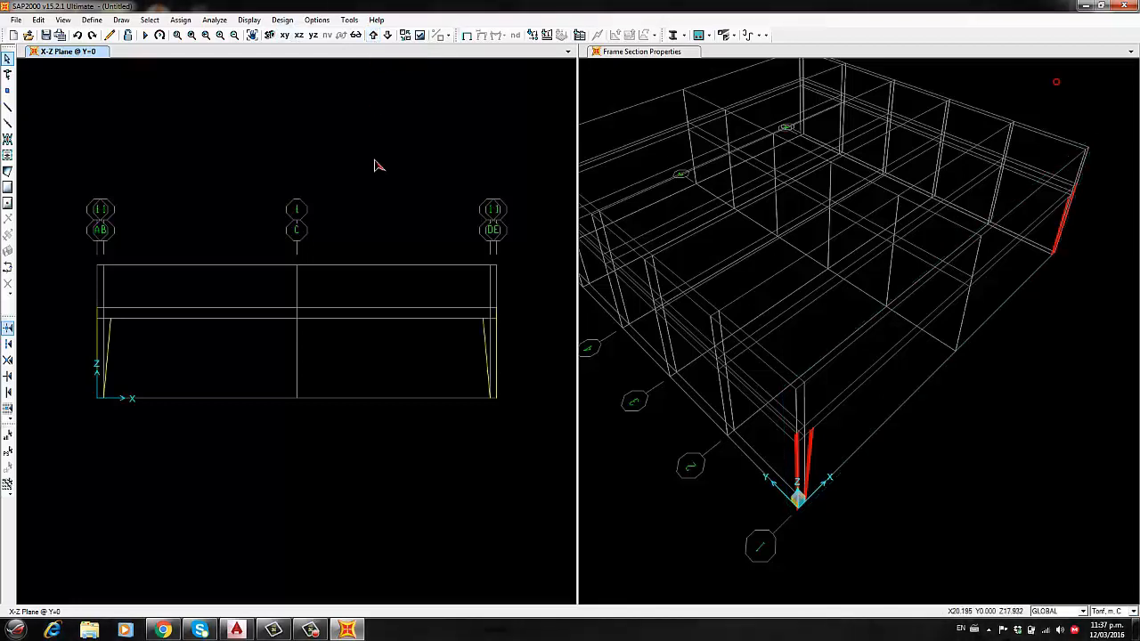
{"action": "middle_click_drag", "start_coordinate": [380, 157], "coordinate": [341, 214]}
{"action": "scroll", "coordinate": [350, 249], "scroll_direction": "up", "scroll_amount": 3}
{"action": "scroll", "coordinate": [350, 250], "scroll_direction": "down", "scroll_amount": 3}
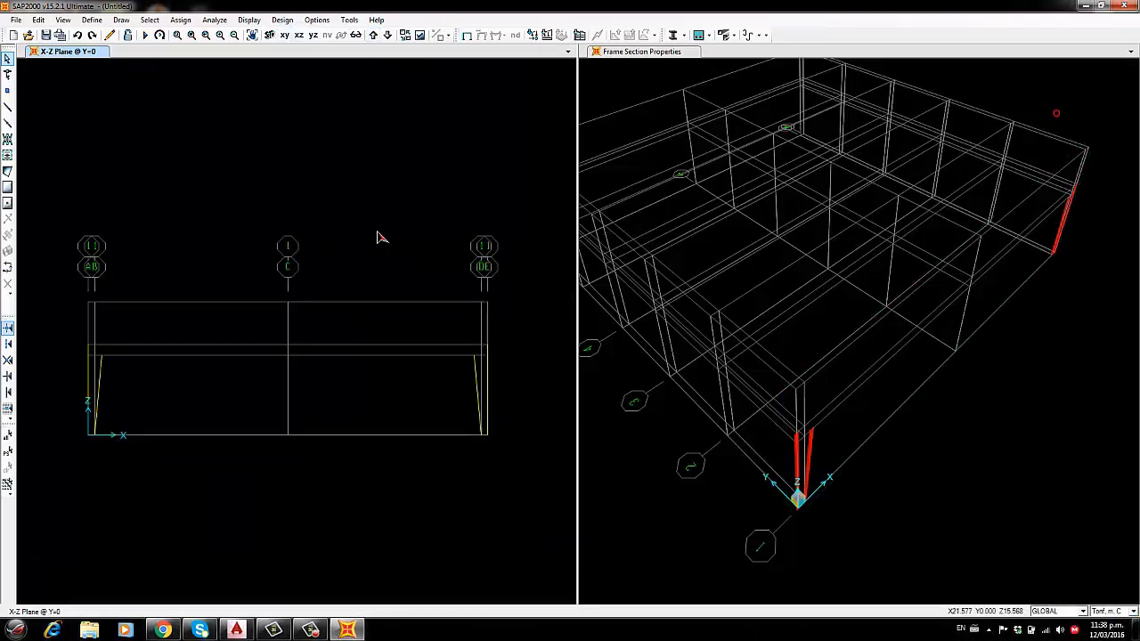
{"action": "scroll", "coordinate": [379, 236], "scroll_direction": "up", "scroll_amount": 2}
{"action": "scroll", "coordinate": [384, 231], "scroll_direction": "down", "scroll_amount": 2}
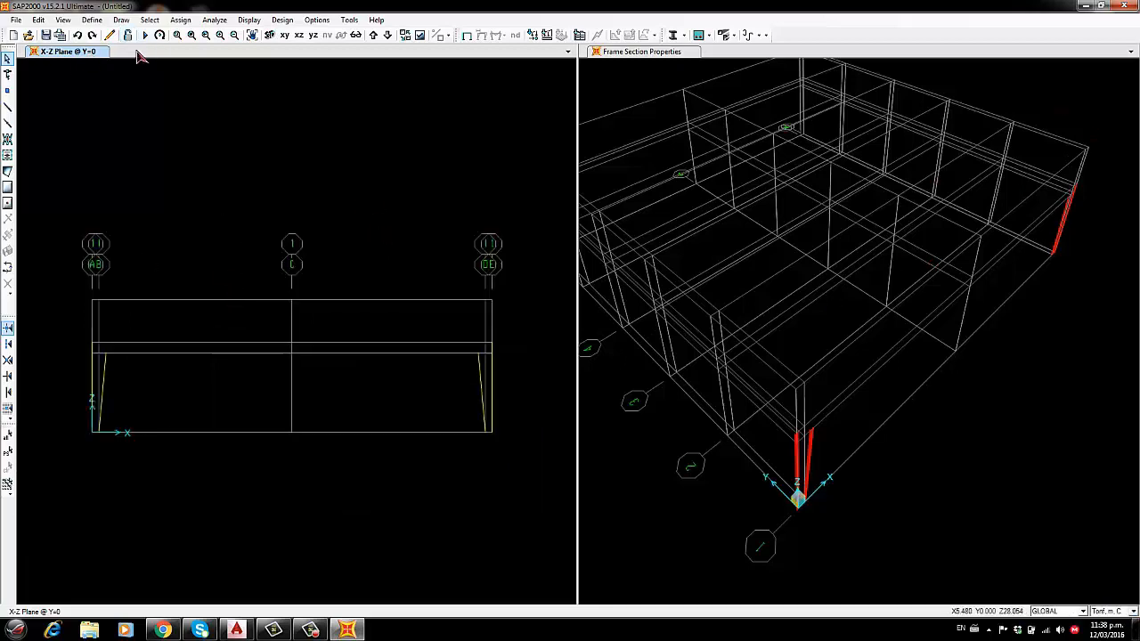
Set the GLOBAL grid system's bubble size to 1
{"action": "left_click", "coordinate": [92, 19]}
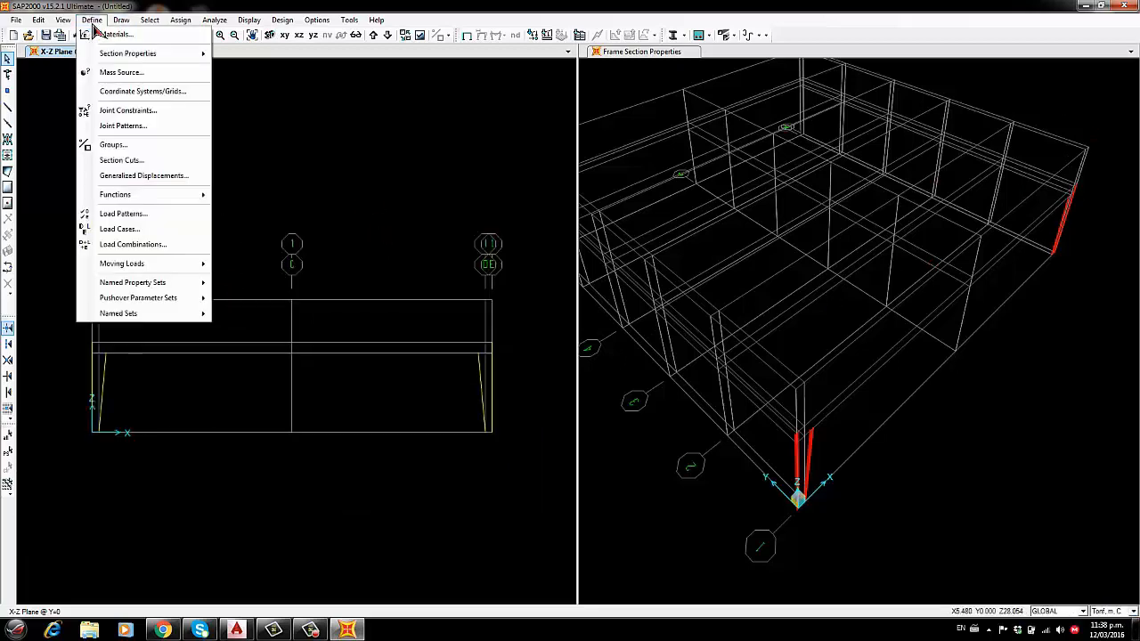
{"action": "left_click", "coordinate": [142, 90]}
{"action": "left_click", "coordinate": [641, 321]}
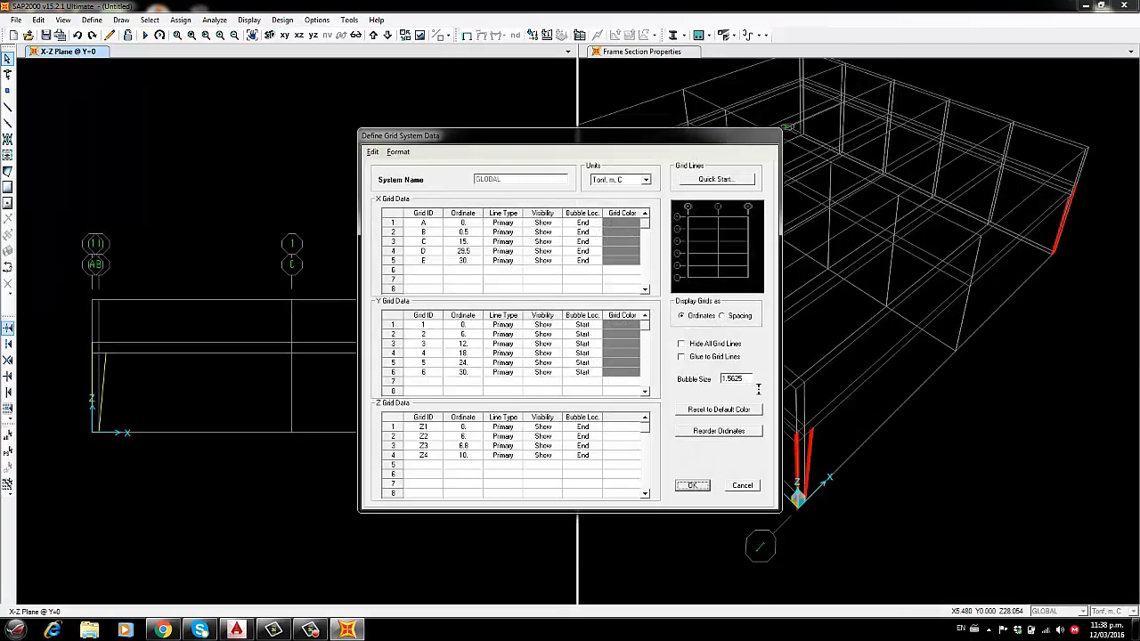
{"action": "left_click_drag", "start_coordinate": [723, 379], "coordinate": [759, 389]}
{"action": "type", "text": "1"}
{"action": "left_click", "coordinate": [692, 486]}
{"action": "left_click", "coordinate": [591, 380]}
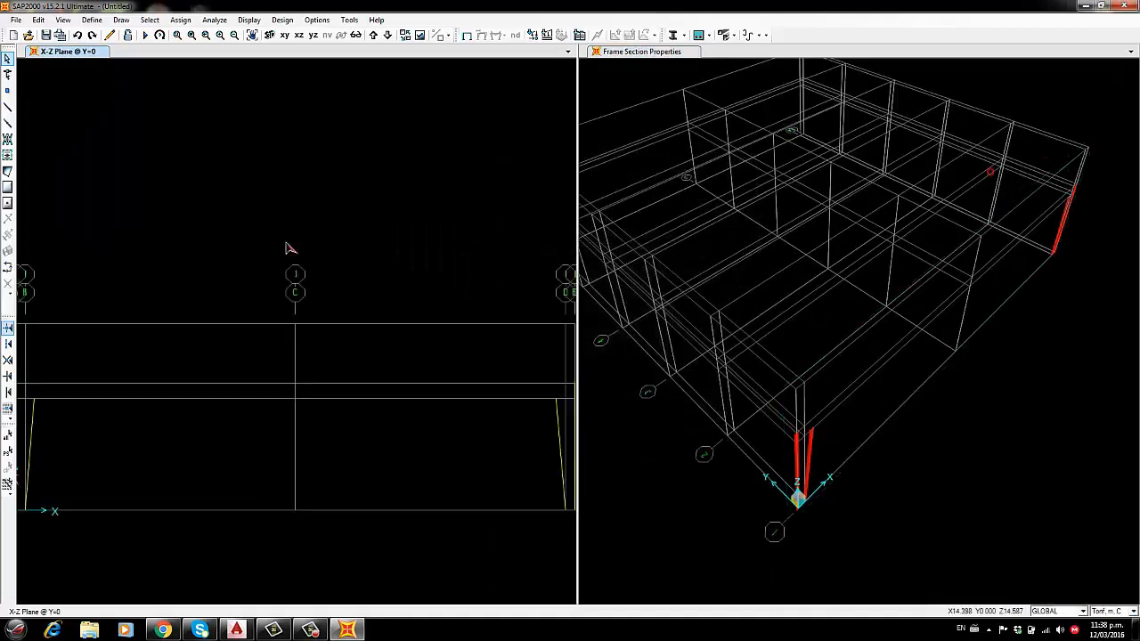
{"action": "scroll", "coordinate": [316, 223], "scroll_direction": "down", "scroll_amount": 1}
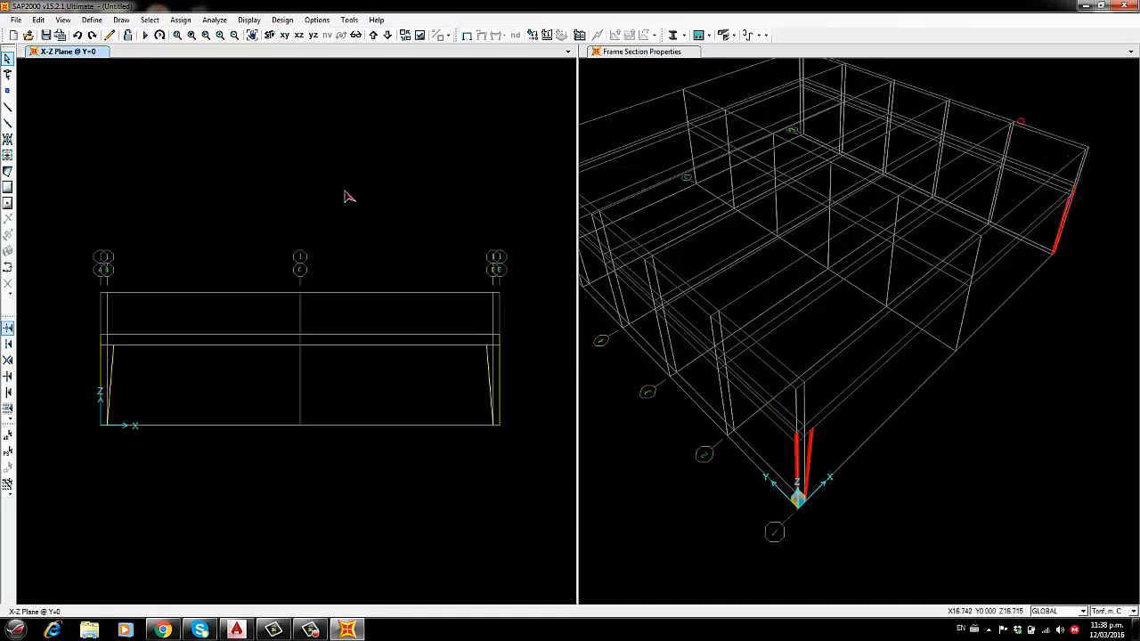
Color the objects in the X-Z elevation at Y=0 by section
{"action": "left_click", "coordinate": [416, 34]}
{"action": "left_click", "coordinate": [675, 257]}
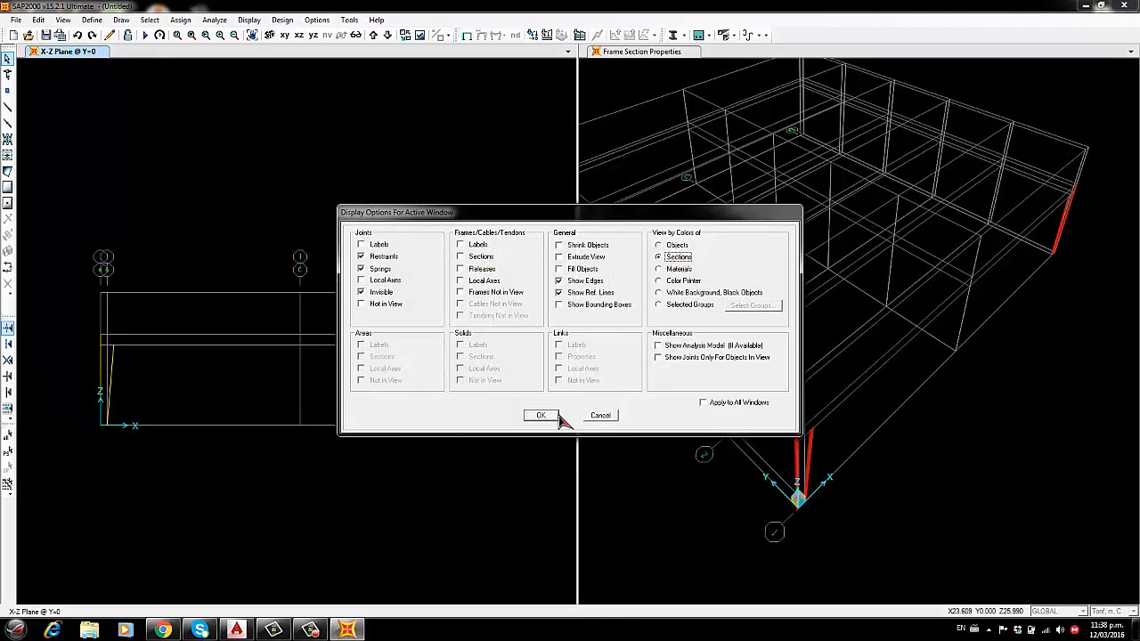
{"action": "left_click", "coordinate": [552, 415]}
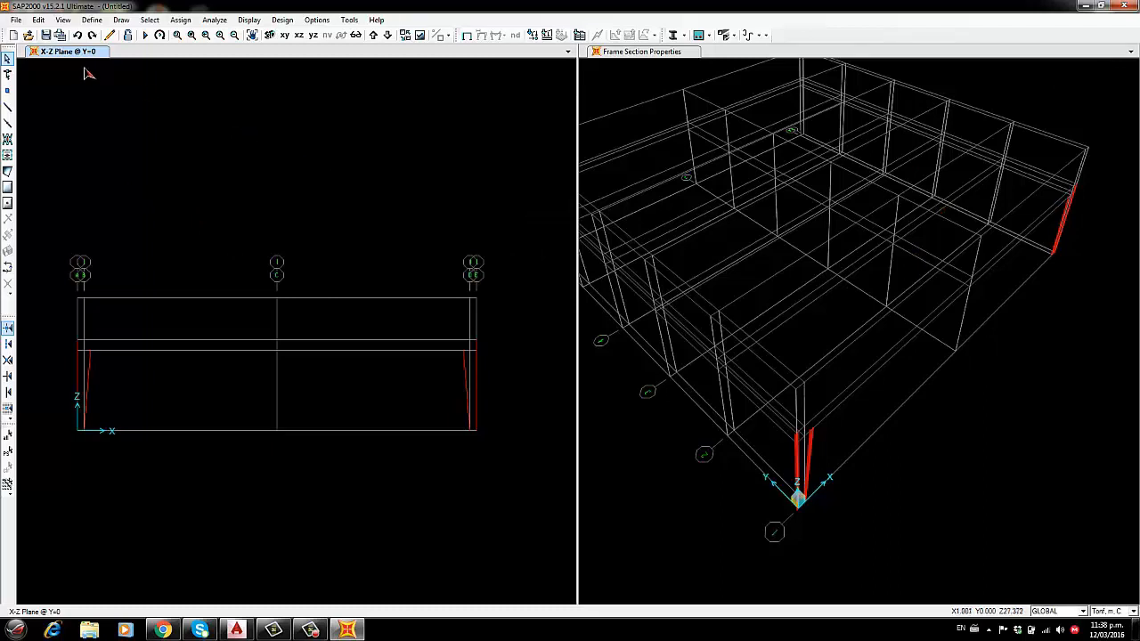
Import the cordonSUP layer of the cercha-curva DXF file as frames, with Y as the global up direction and Tonf, m, C units
{"action": "left_click", "coordinate": [16, 20]}
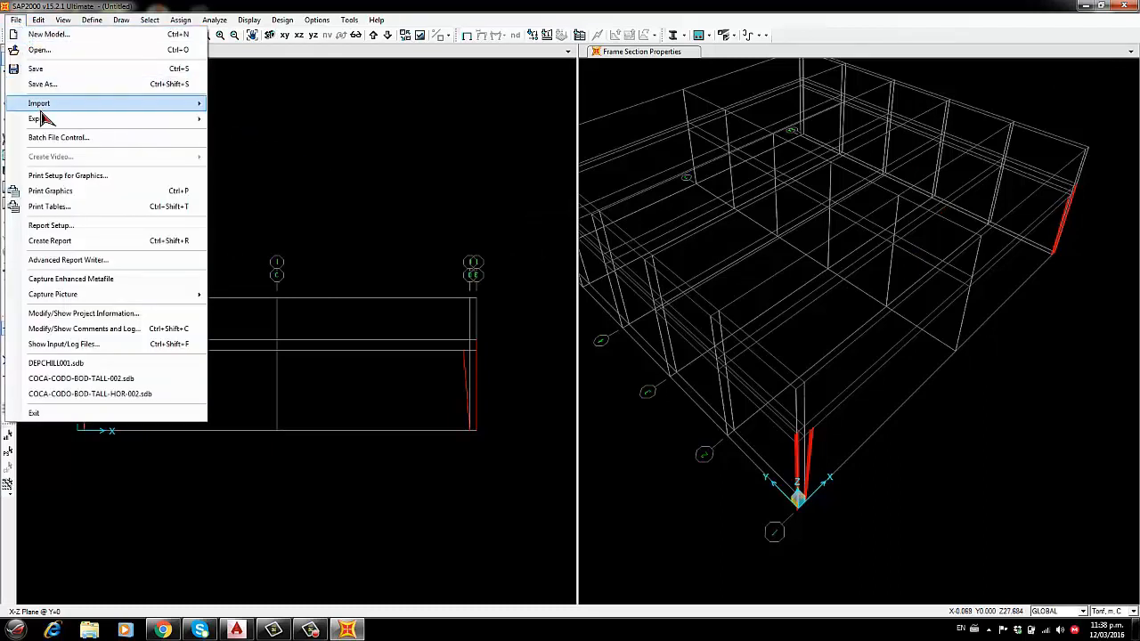
{"action": "mouse_move", "coordinate": [71, 109]}
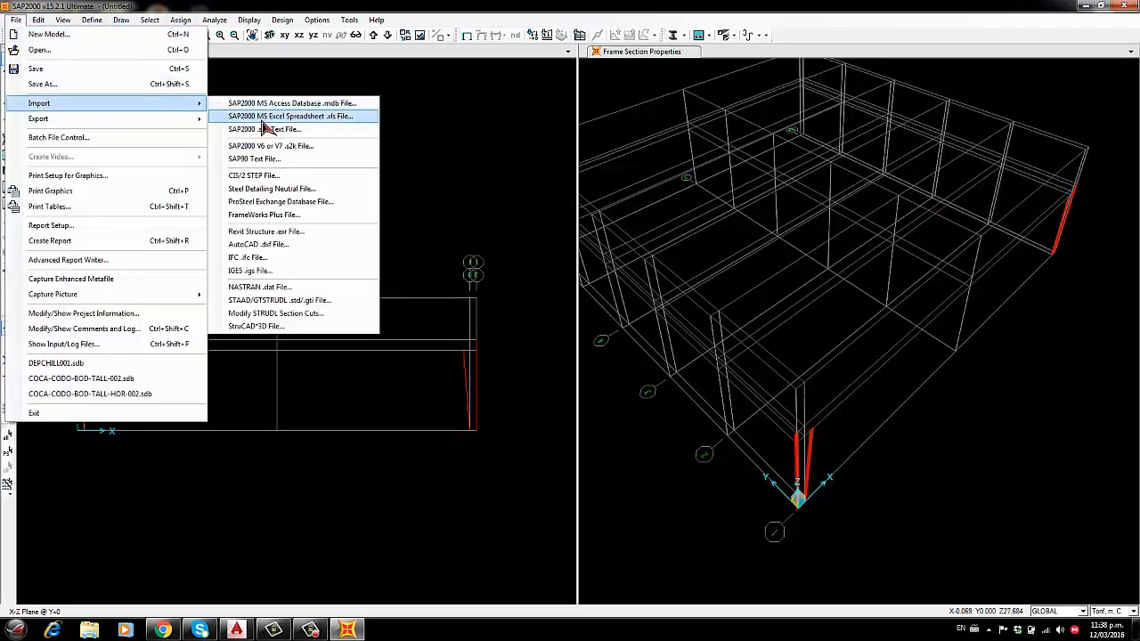
{"action": "left_click", "coordinate": [259, 246]}
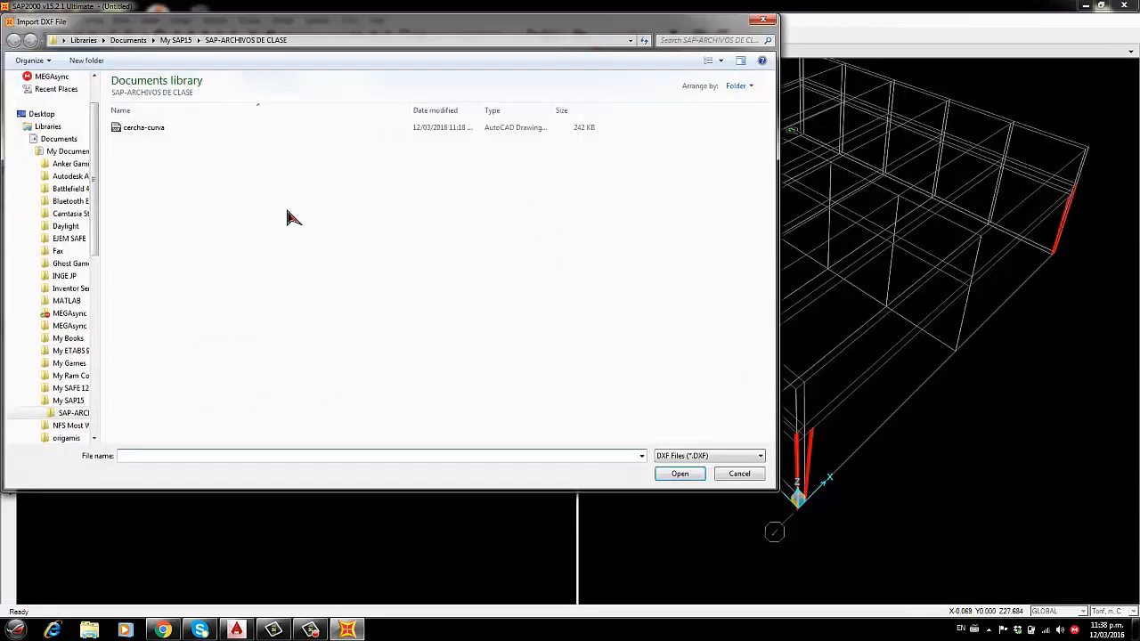
{"action": "double_click", "coordinate": [159, 128]}
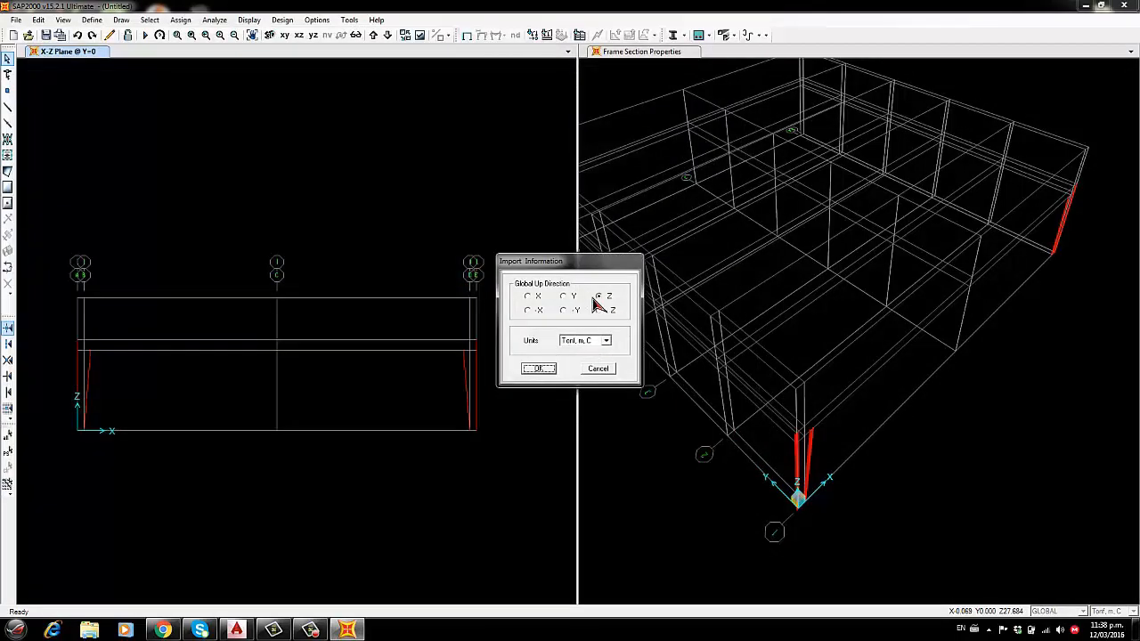
{"action": "left_click", "coordinate": [568, 296]}
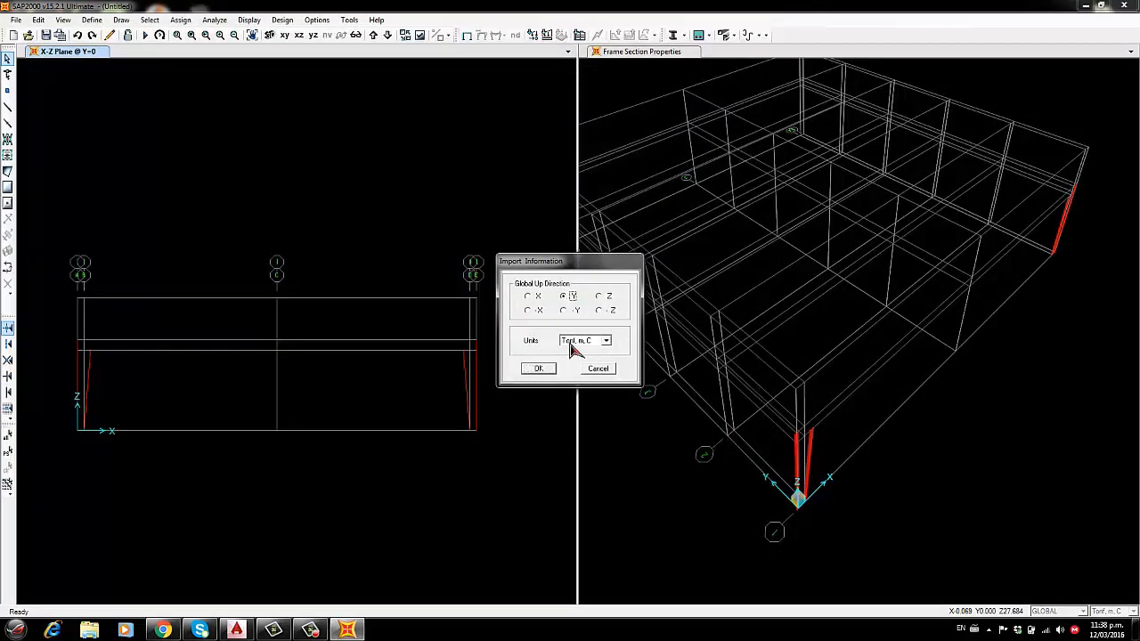
{"action": "left_click", "coordinate": [538, 373]}
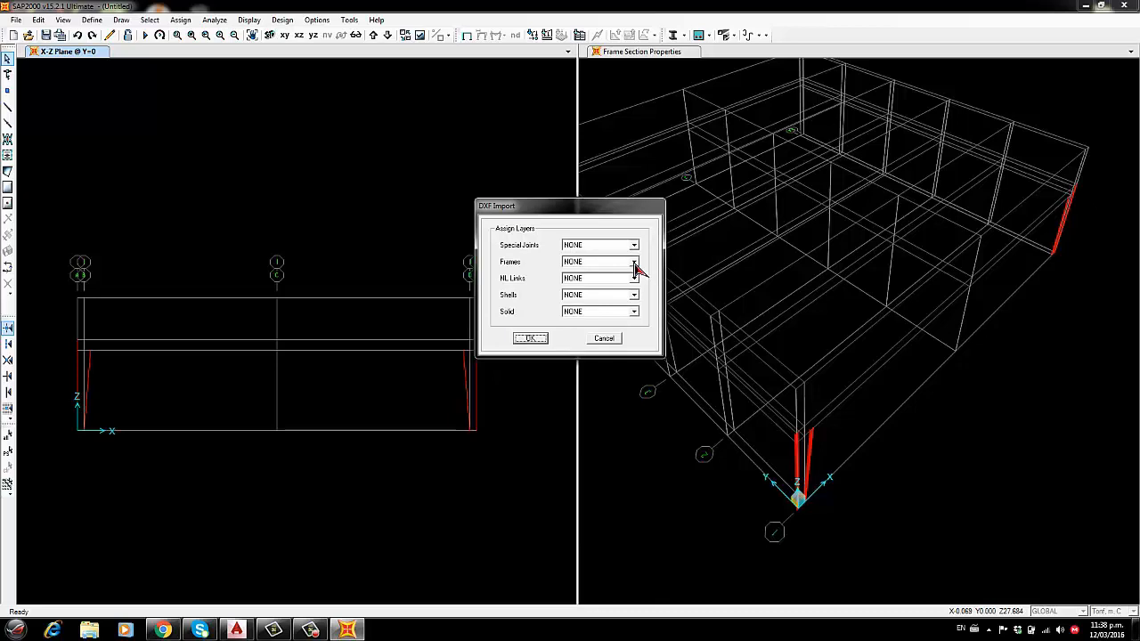
{"action": "left_click", "coordinate": [634, 262]}
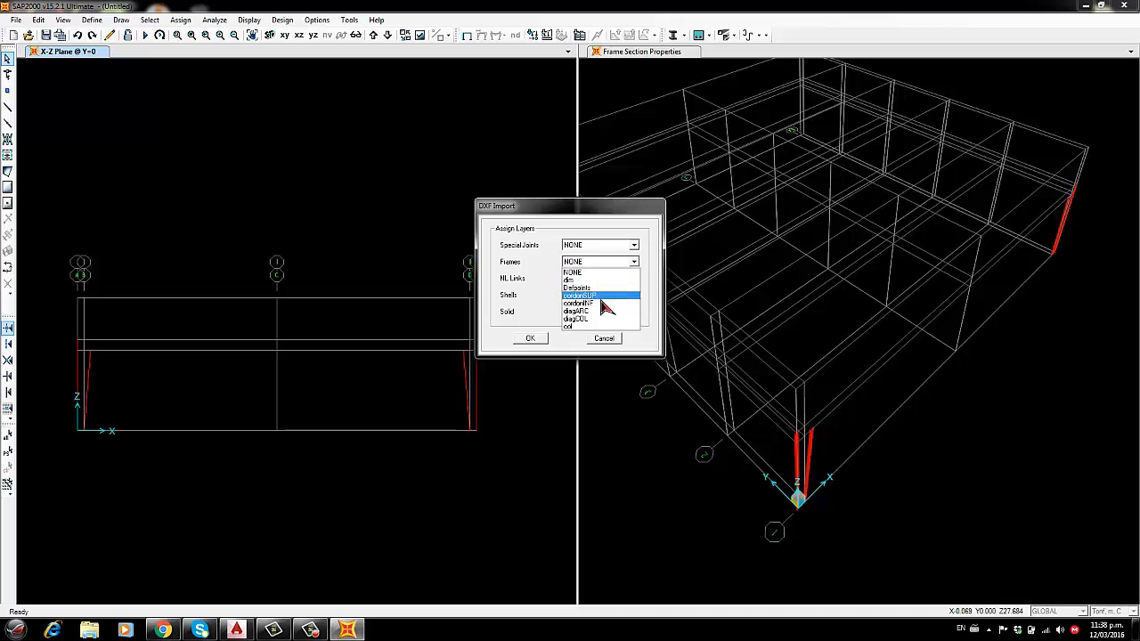
{"action": "left_click", "coordinate": [604, 298]}
{"action": "left_click", "coordinate": [532, 340]}
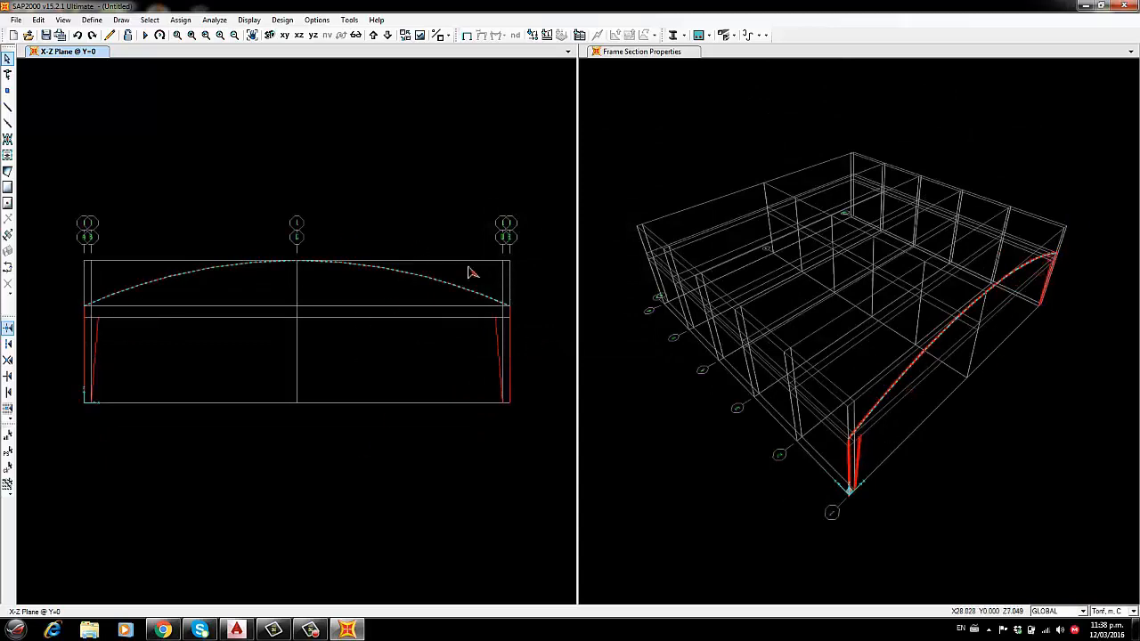
Assign the C200X50X15X4MM-CS section to the imported top chord frames
{"action": "left_click", "coordinate": [180, 20]}
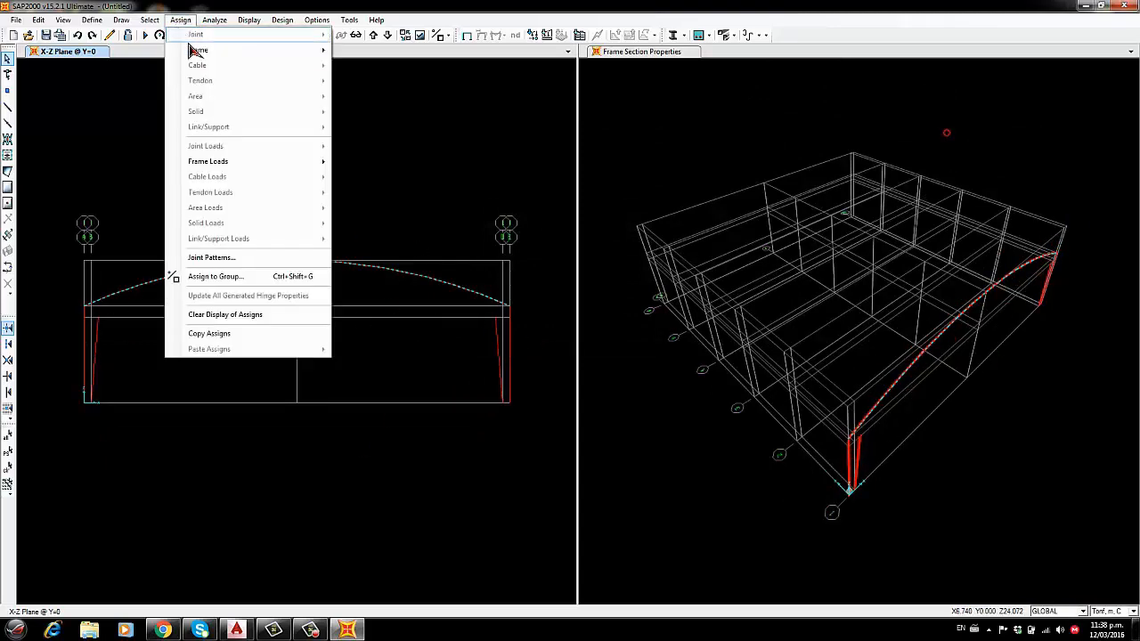
{"action": "mouse_move", "coordinate": [214, 48]}
{"action": "left_click", "coordinate": [374, 48]}
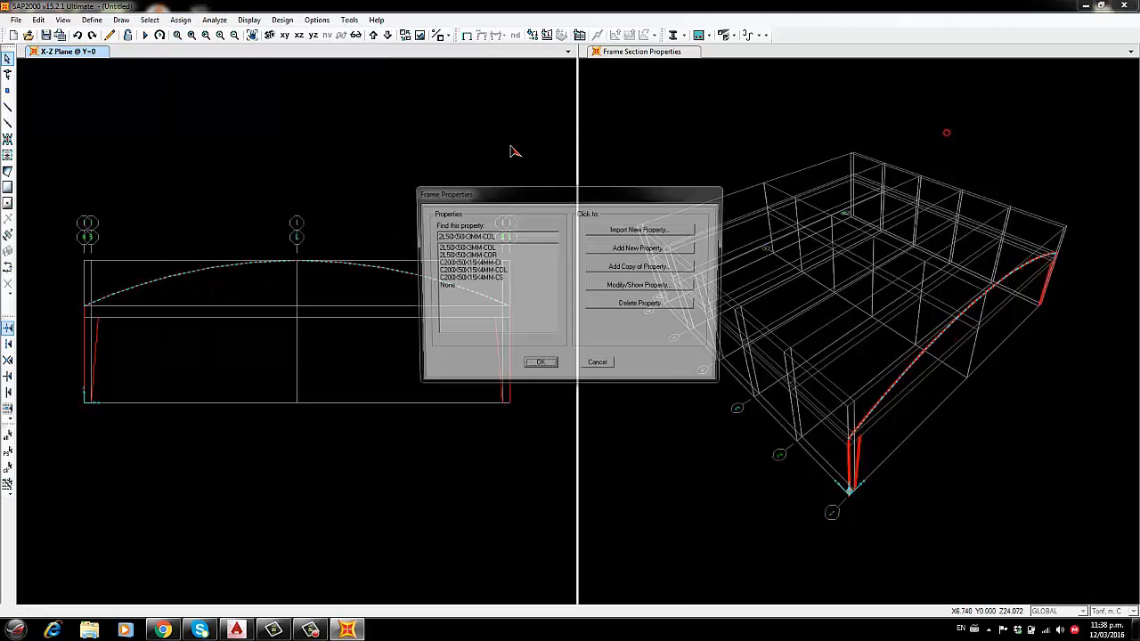
{"action": "left_click", "coordinate": [496, 278]}
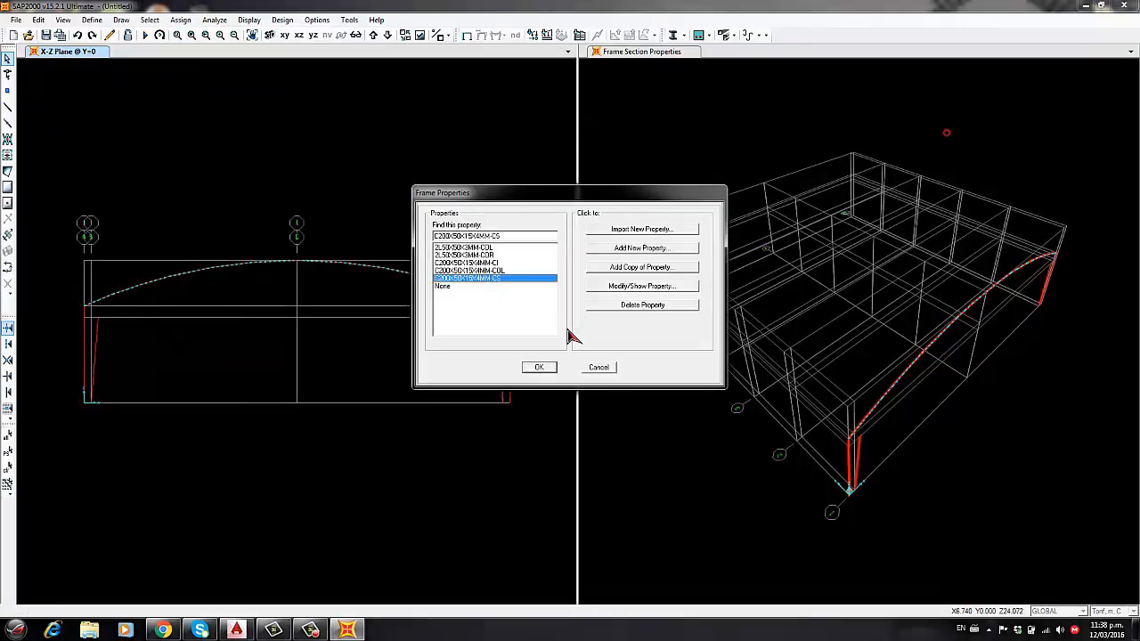
{"action": "left_click", "coordinate": [538, 367]}
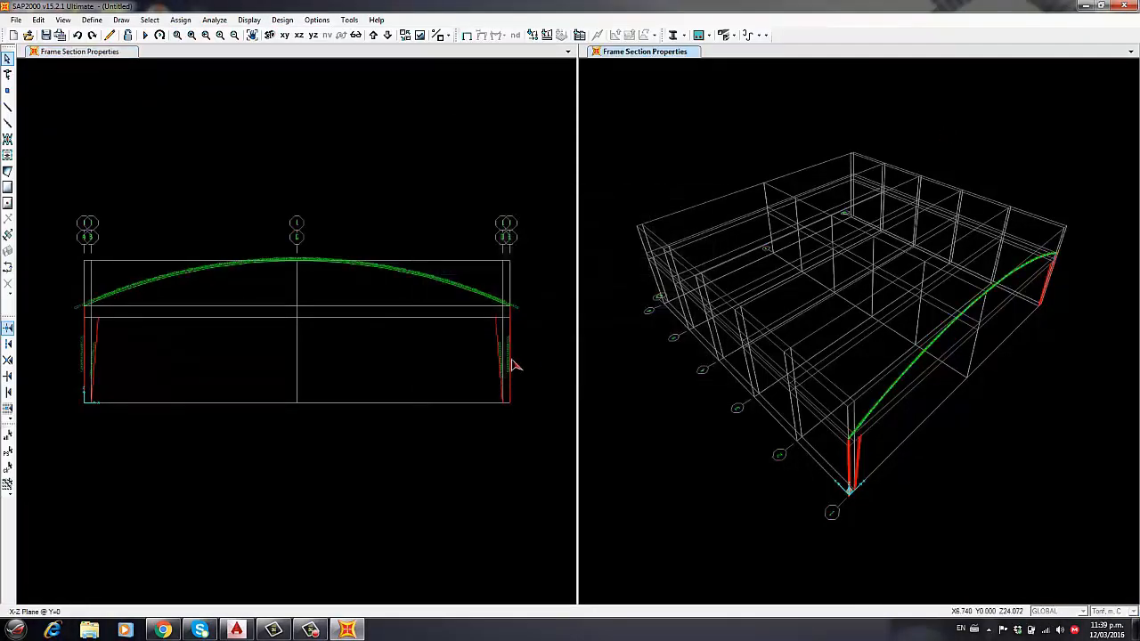
{"action": "left_click", "coordinate": [686, 438]}
{"action": "left_click", "coordinate": [352, 476]}
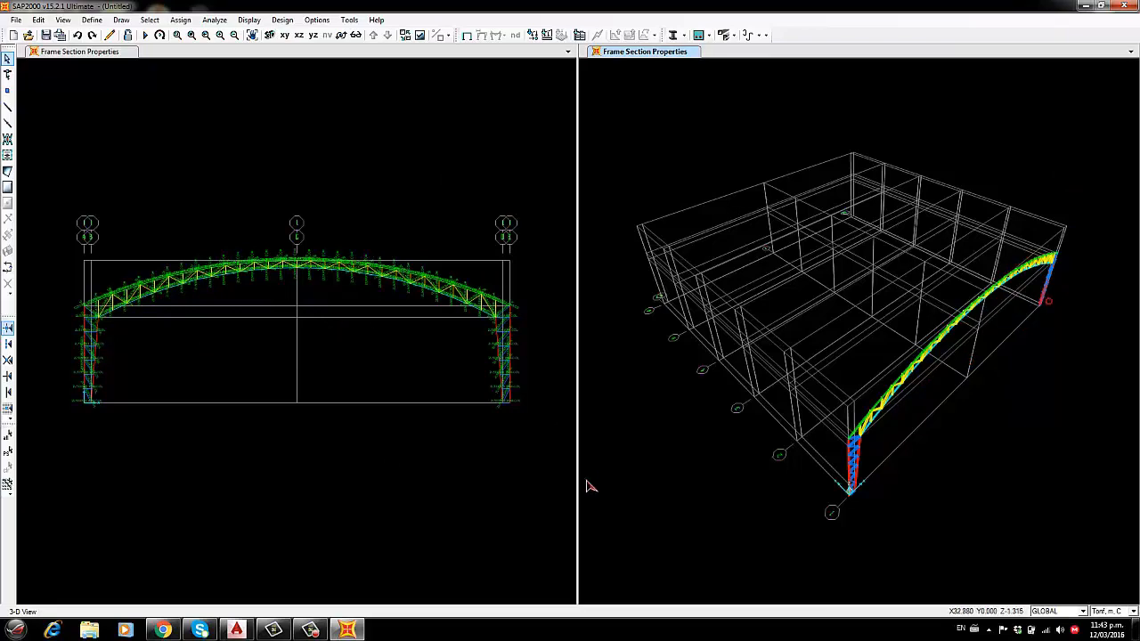
Examine the truss's section labels in elevation and its extruded members around the column-to-arch connection in the 3-D view
{"action": "scroll", "coordinate": [535, 312], "scroll_direction": "up", "scroll_amount": 1}
{"action": "scroll", "coordinate": [550, 304], "scroll_direction": "up", "scroll_amount": 1}
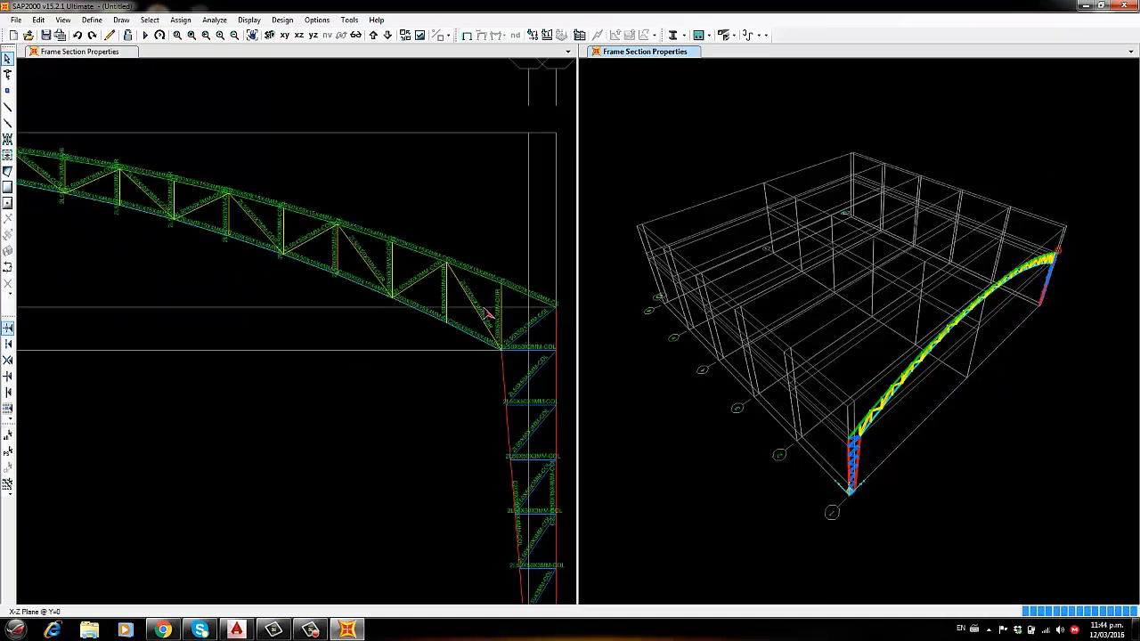
{"action": "scroll", "coordinate": [530, 316], "scroll_direction": "up", "scroll_amount": 1}
{"action": "scroll", "coordinate": [472, 224], "scroll_direction": "down", "scroll_amount": 3}
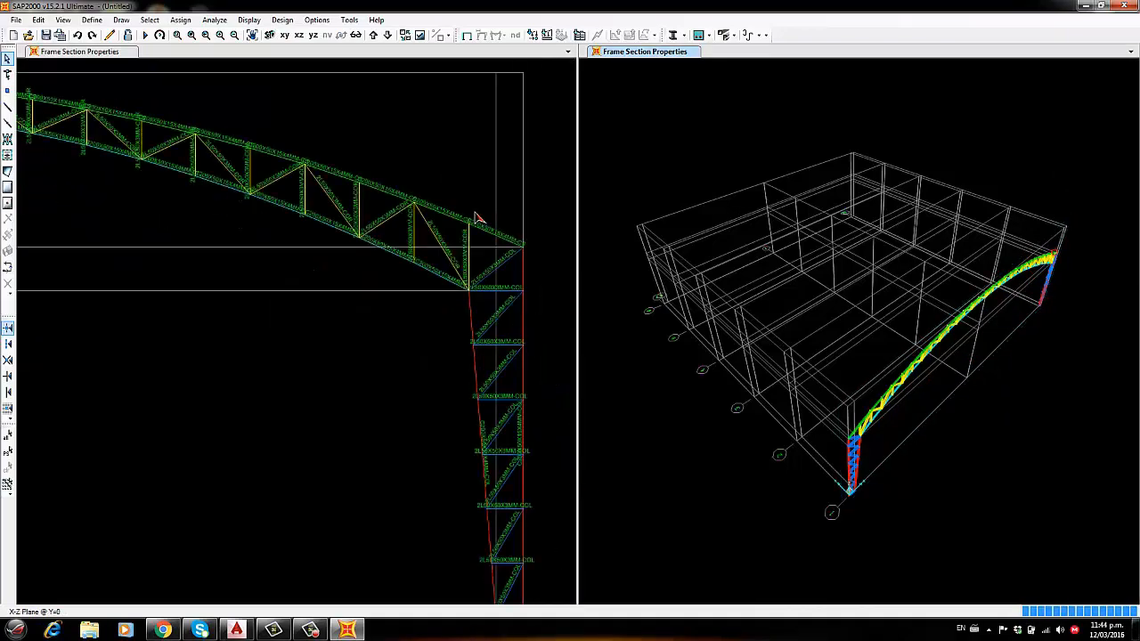
{"action": "left_click", "coordinate": [1022, 453]}
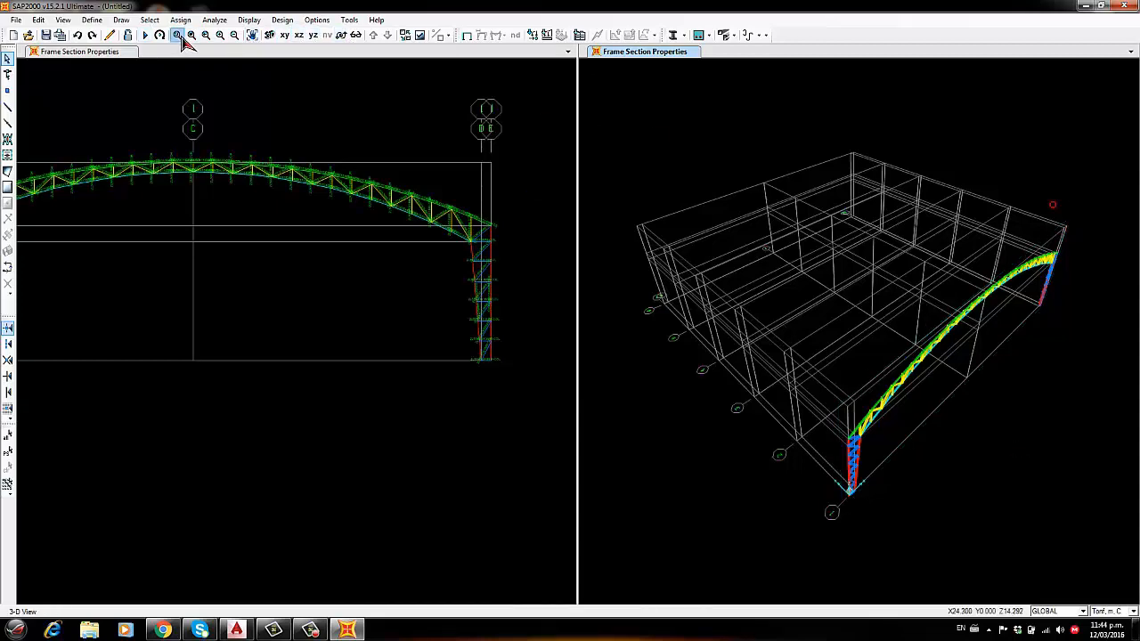
{"action": "left_click", "coordinate": [178, 34]}
{"action": "left_click_drag", "start_coordinate": [771, 350], "coordinate": [935, 467]}
{"action": "scroll", "coordinate": [927, 483], "scroll_direction": "up", "scroll_amount": 4}
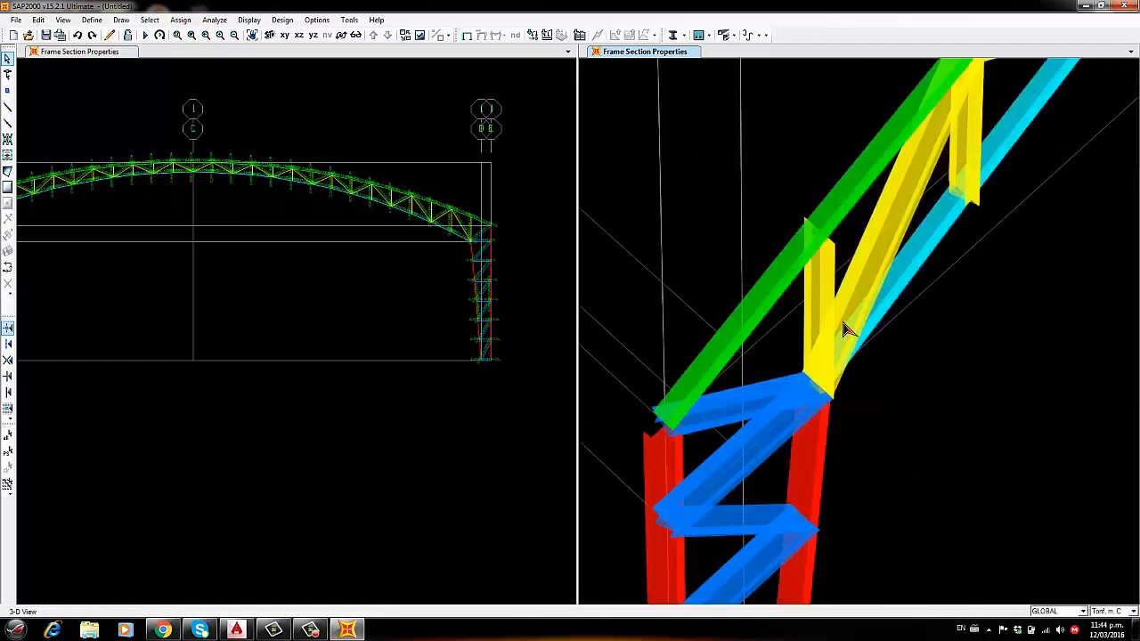
{"action": "scroll", "coordinate": [843, 324], "scroll_direction": "up", "scroll_amount": 1}
{"action": "scroll", "coordinate": [860, 329], "scroll_direction": "down", "scroll_amount": 2}
{"action": "middle_click_drag", "start_coordinate": [995, 314], "coordinate": [882, 508]}
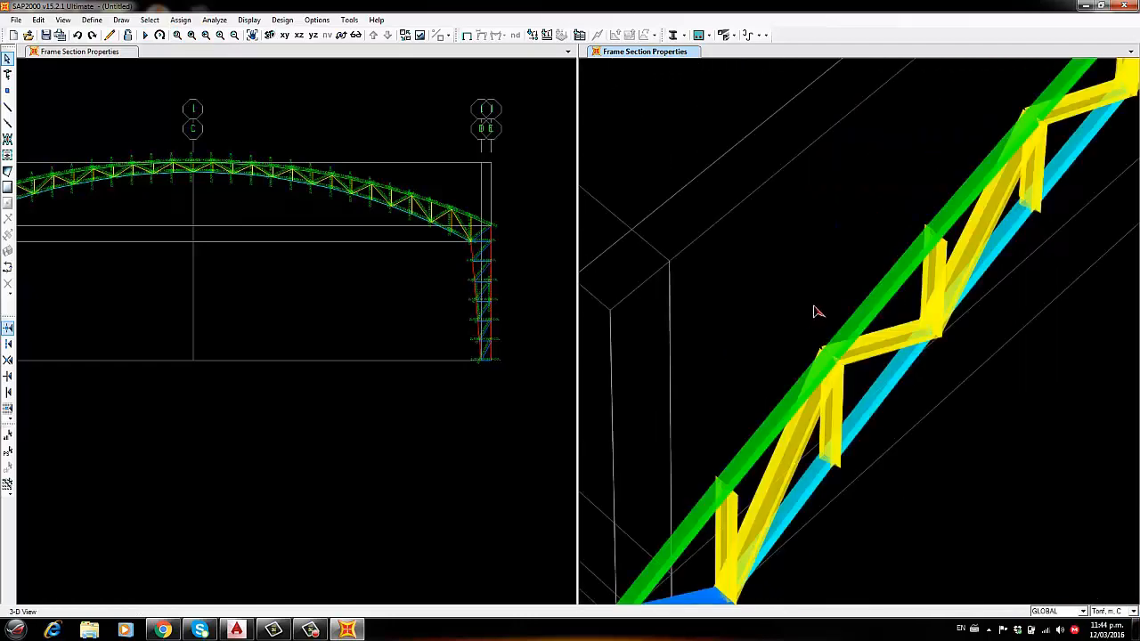
{"action": "scroll", "coordinate": [900, 249], "scroll_direction": "up", "scroll_amount": 3}
{"action": "scroll", "coordinate": [943, 166], "scroll_direction": "down", "scroll_amount": 5}
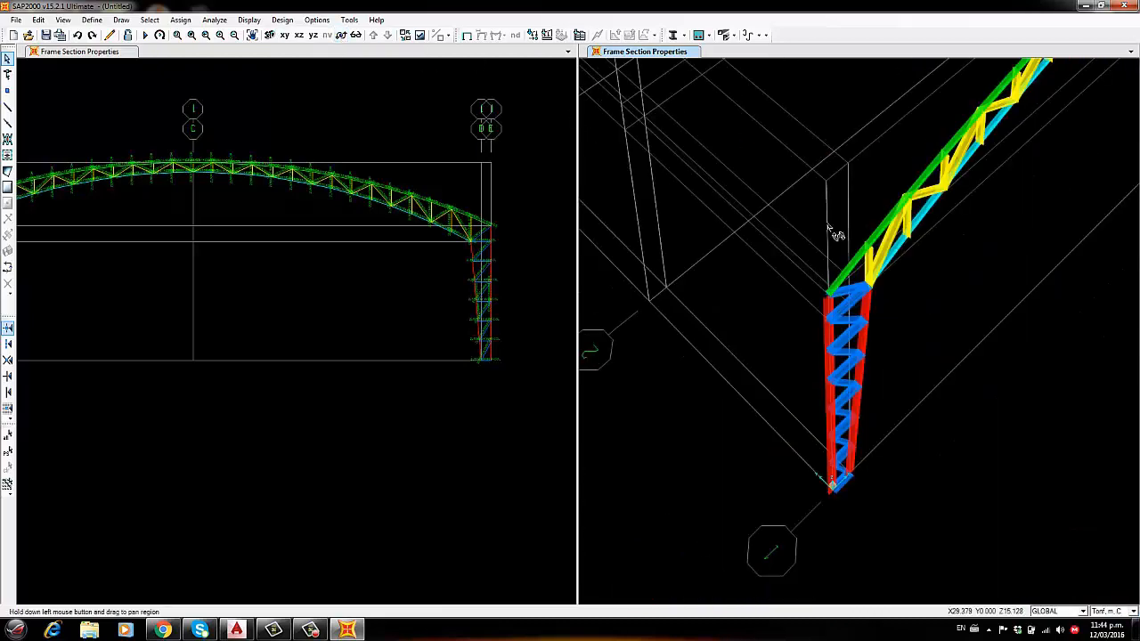
{"action": "mouse_move", "coordinate": [838, 234]}
{"action": "left_mouse_down"}
{"action": "mouse_move", "coordinate": [828, 250]}
{"action": "mouse_move", "coordinate": [851, 240]}
{"action": "left_mouse_up"}
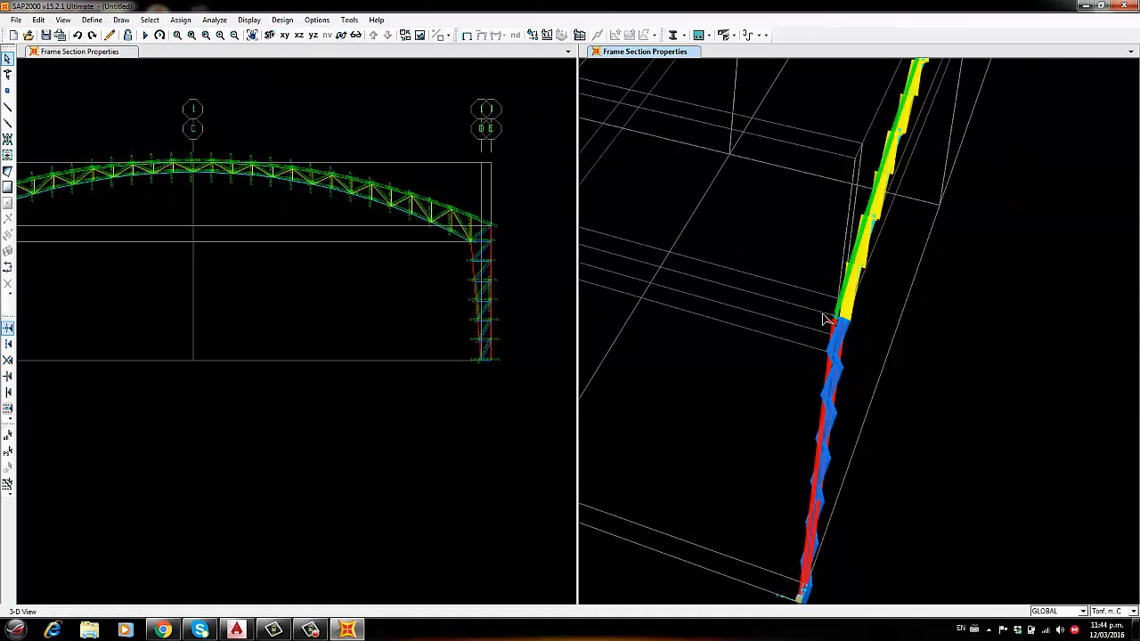
Examine the extruded column channels and double angle lacing up to the column-to-arch connection in the 3-D view
{"action": "scroll", "coordinate": [826, 321], "scroll_direction": "up", "scroll_amount": 5}
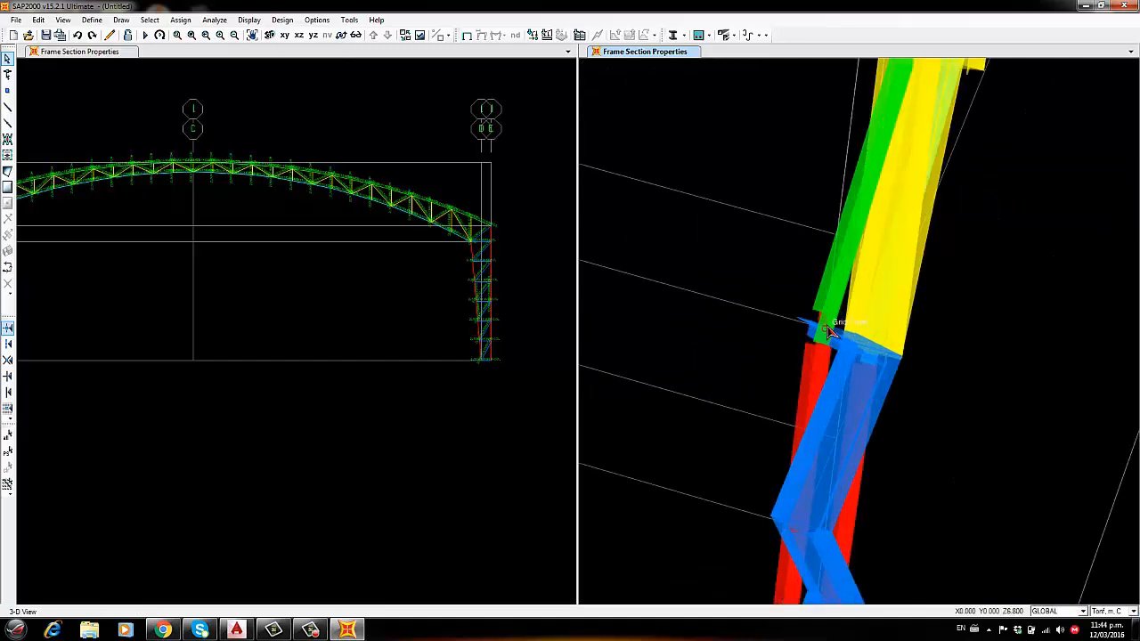
{"action": "scroll", "coordinate": [817, 198], "scroll_direction": "down", "scroll_amount": 2}
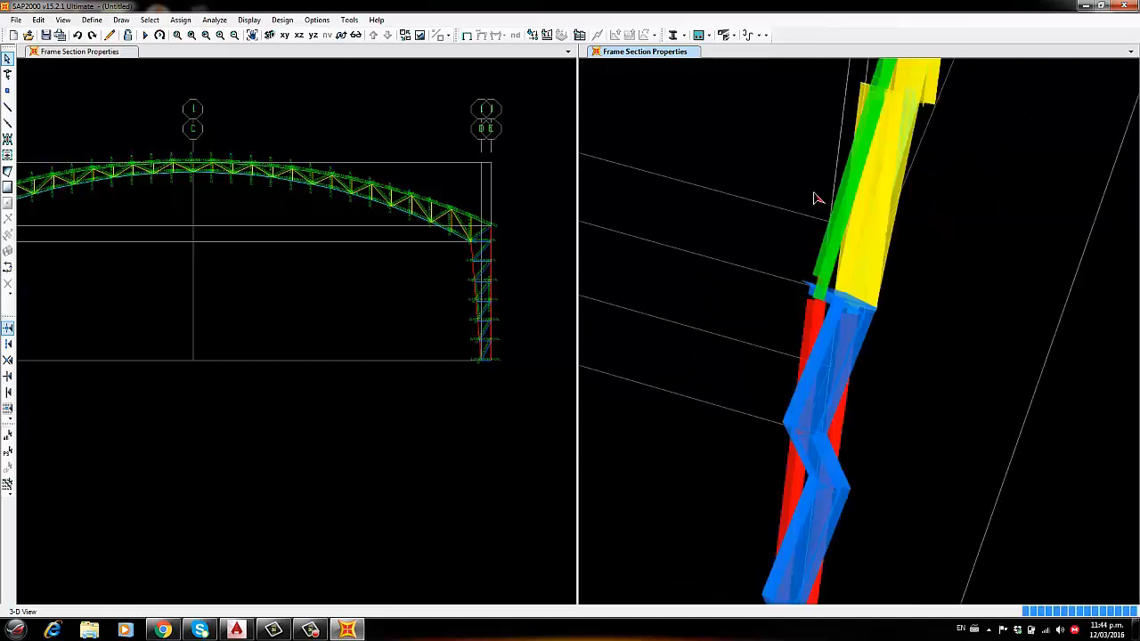
{"action": "scroll", "coordinate": [837, 236], "scroll_direction": "down", "scroll_amount": 2}
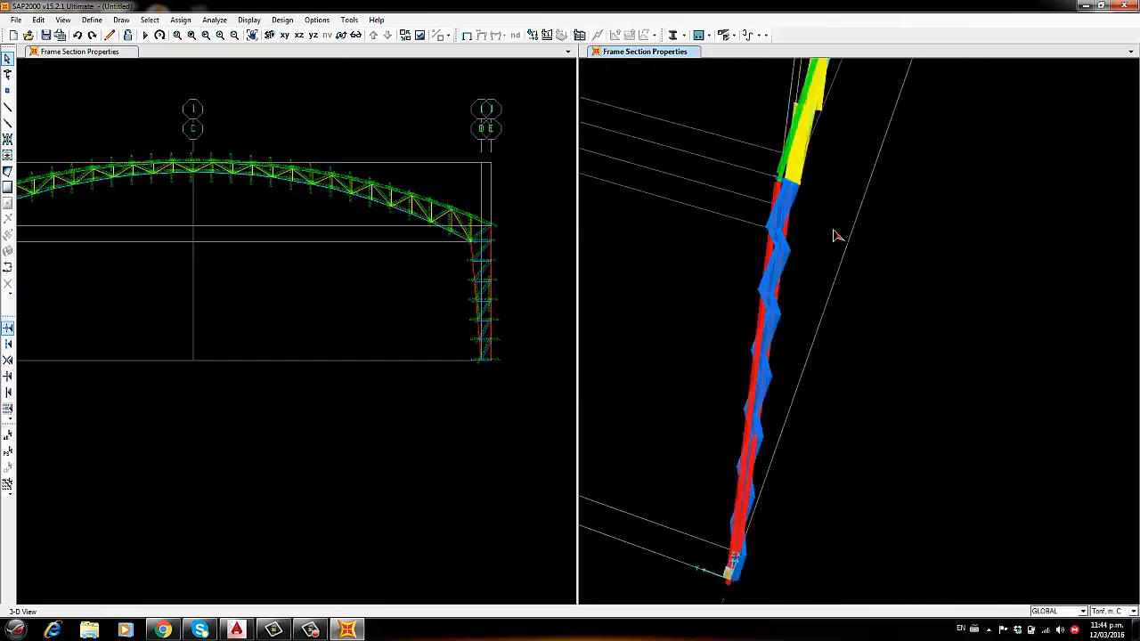
{"action": "scroll", "coordinate": [828, 546], "scroll_direction": "down", "scroll_amount": 3}
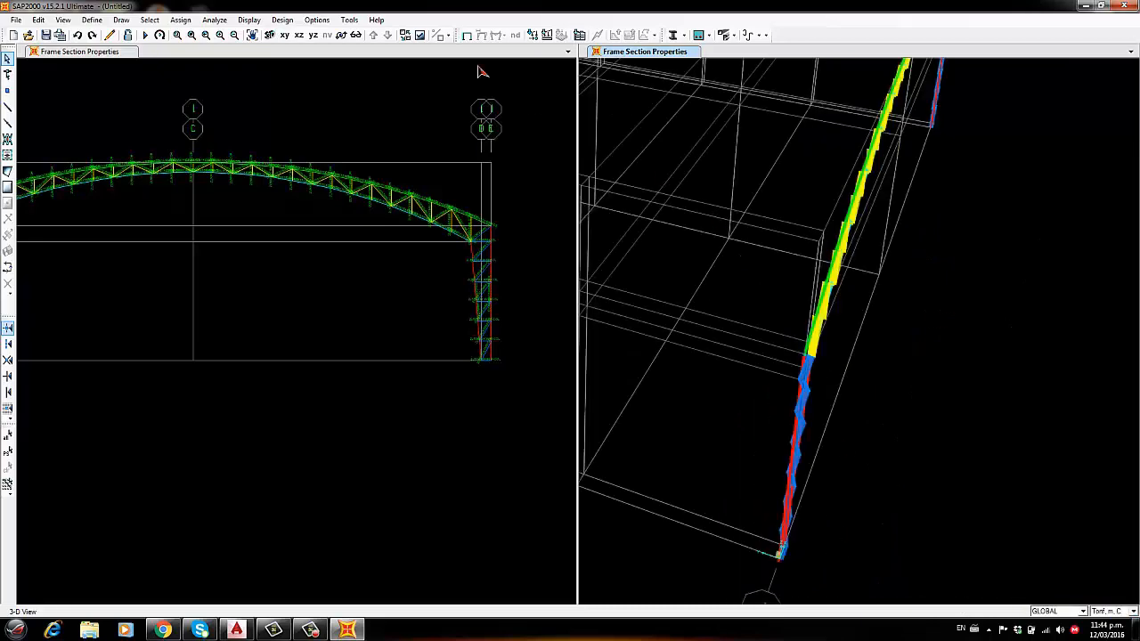
{"action": "left_click", "coordinate": [341, 35]}
{"action": "mouse_move", "coordinate": [846, 294]}
{"action": "left_mouse_down"}
{"action": "mouse_move", "coordinate": [743, 471]}
{"action": "mouse_move", "coordinate": [957, 258]}
{"action": "left_mouse_up"}
{"action": "scroll", "coordinate": [830, 466], "scroll_direction": "up", "scroll_amount": 5}
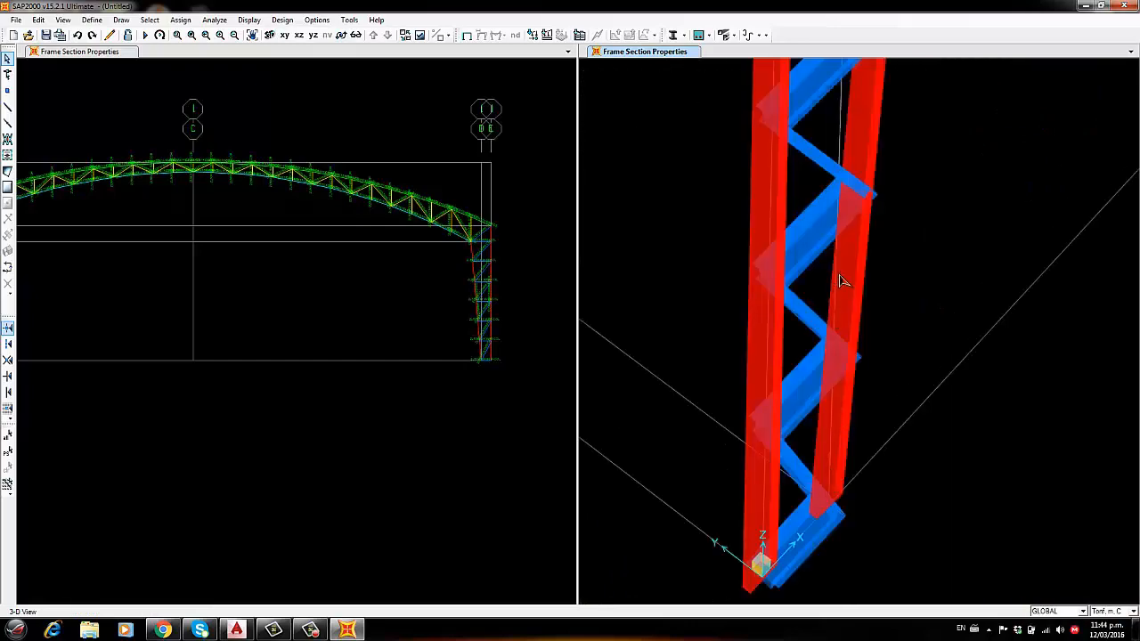
{"action": "scroll", "coordinate": [841, 276], "scroll_direction": "down", "scroll_amount": 3}
{"action": "middle_click_drag", "start_coordinate": [914, 201], "coordinate": [862, 339]}
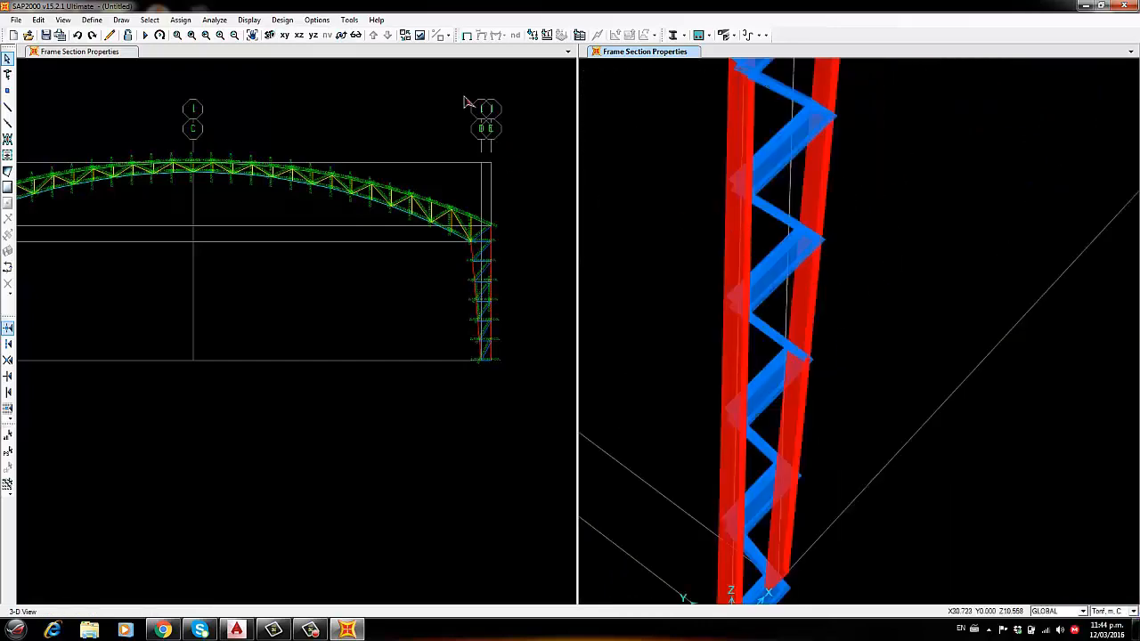
{"action": "middle_click_drag", "start_coordinate": [763, 247], "coordinate": [802, 246]}
{"action": "scroll", "coordinate": [892, 257], "scroll_direction": "down", "scroll_amount": 2}
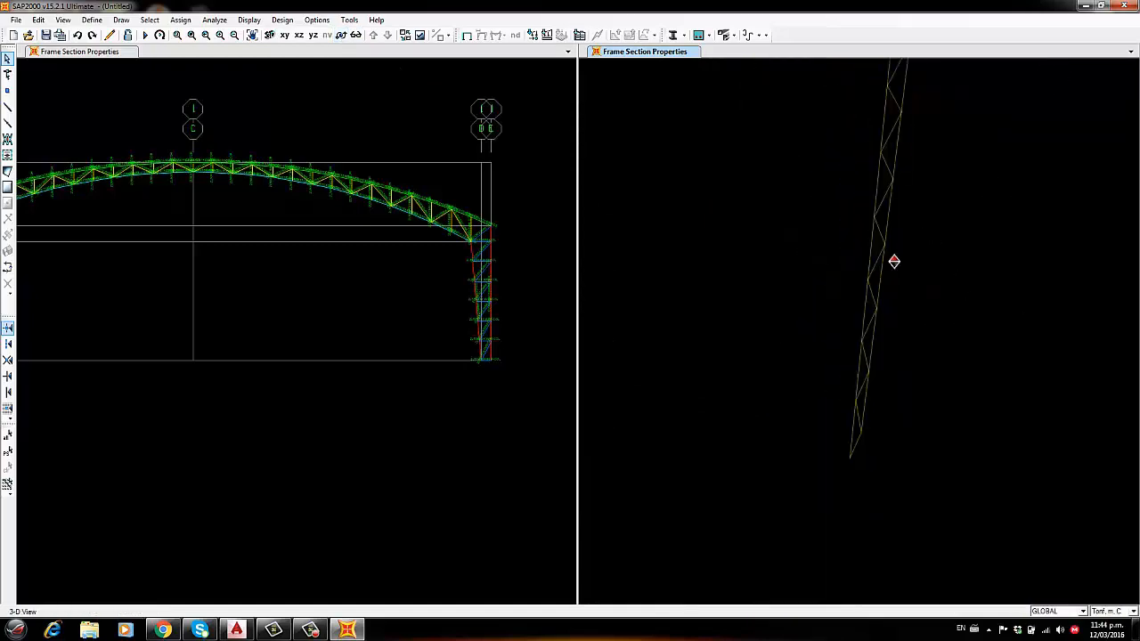
Examine the arch's extruded top chord, bottom chord and web members along the whole span in the 3-D view
{"action": "middle_click_drag", "start_coordinate": [950, 125], "coordinate": [906, 373]}
{"action": "scroll", "coordinate": [935, 137], "scroll_direction": "down", "scroll_amount": 3}
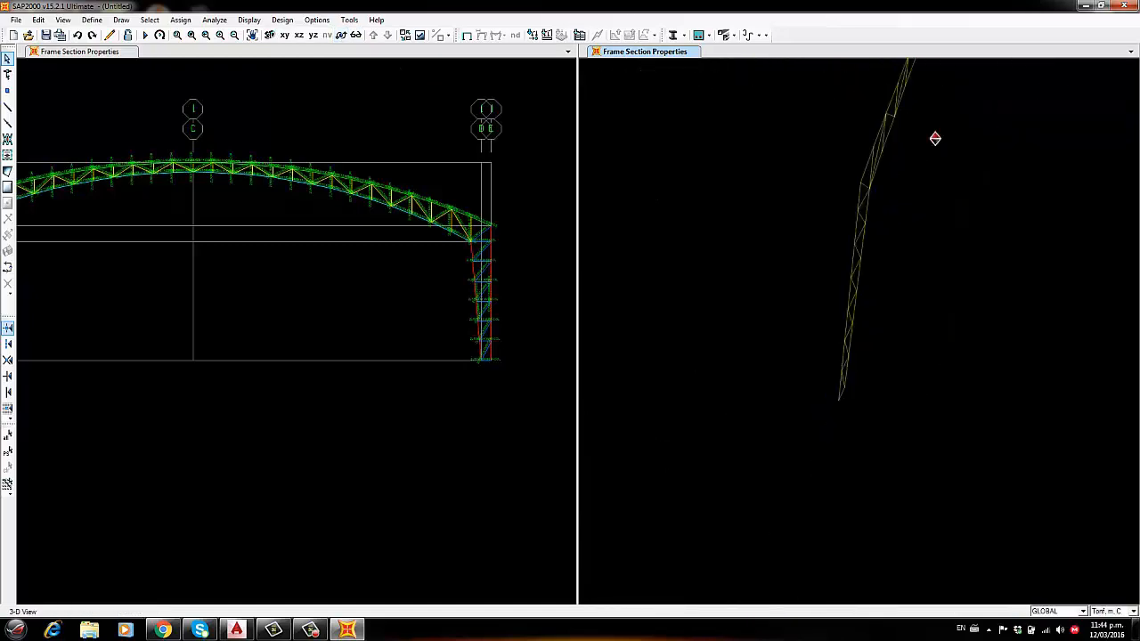
{"action": "middle_click_drag", "start_coordinate": [934, 137], "coordinate": [879, 474]}
{"action": "scroll", "coordinate": [947, 152], "scroll_direction": "up", "scroll_amount": 4}
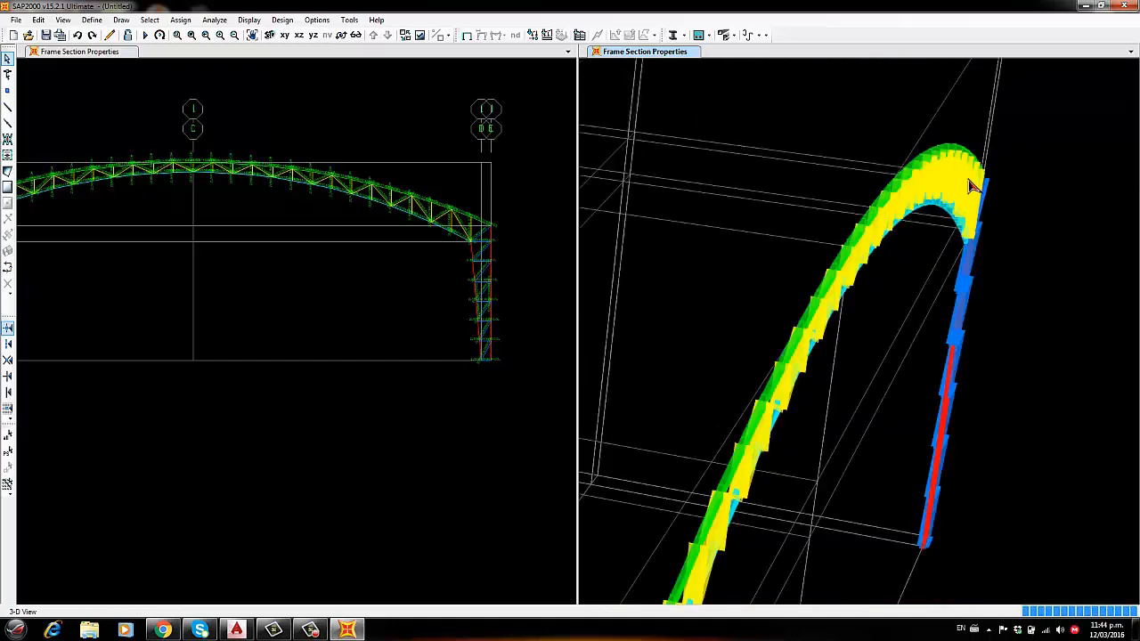
{"action": "mouse_move", "coordinate": [970, 184]}
{"action": "middle_mouse_down"}
{"action": "mouse_move", "coordinate": [980, 158]}
{"action": "mouse_move", "coordinate": [971, 145]}
{"action": "middle_mouse_up"}
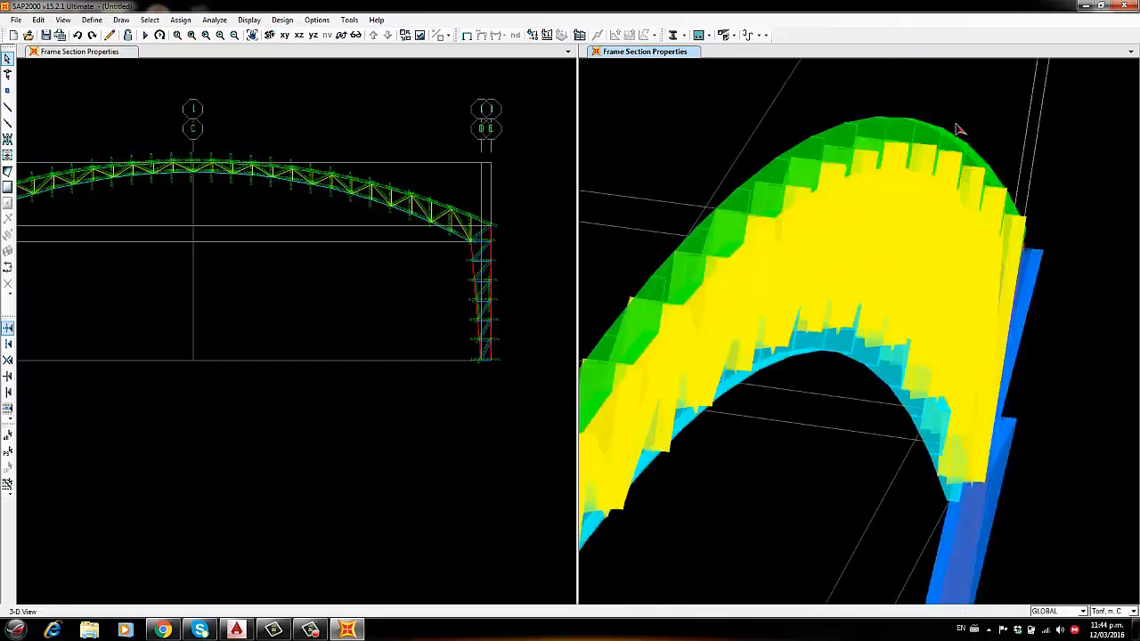
{"action": "scroll", "coordinate": [958, 130], "scroll_direction": "down", "scroll_amount": 5}
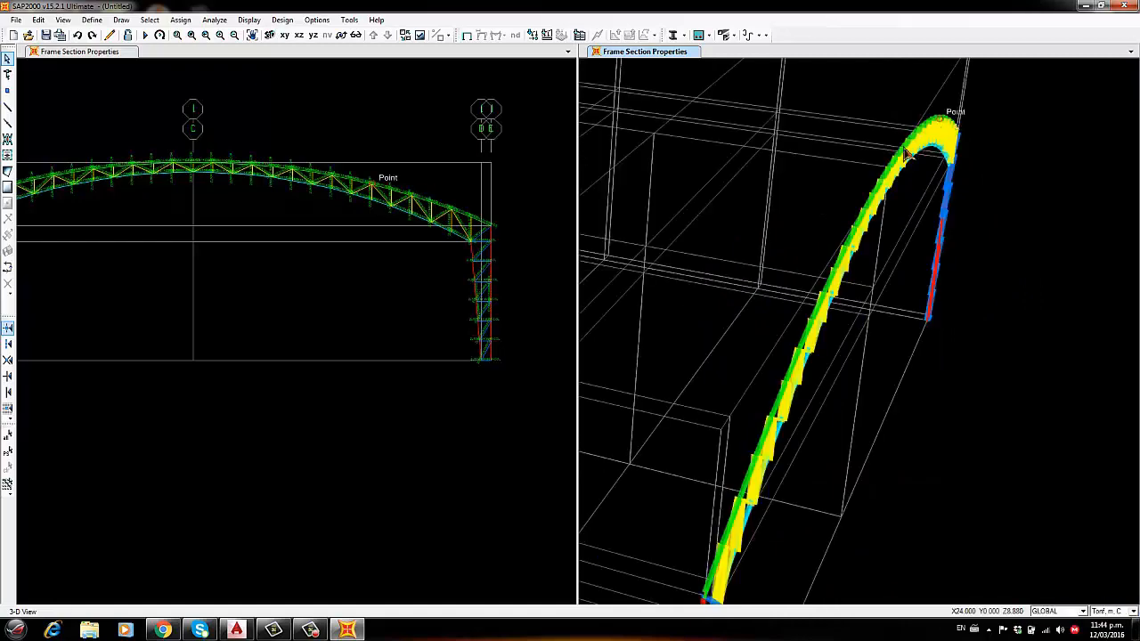
{"action": "scroll", "coordinate": [867, 190], "scroll_direction": "down", "scroll_amount": 1}
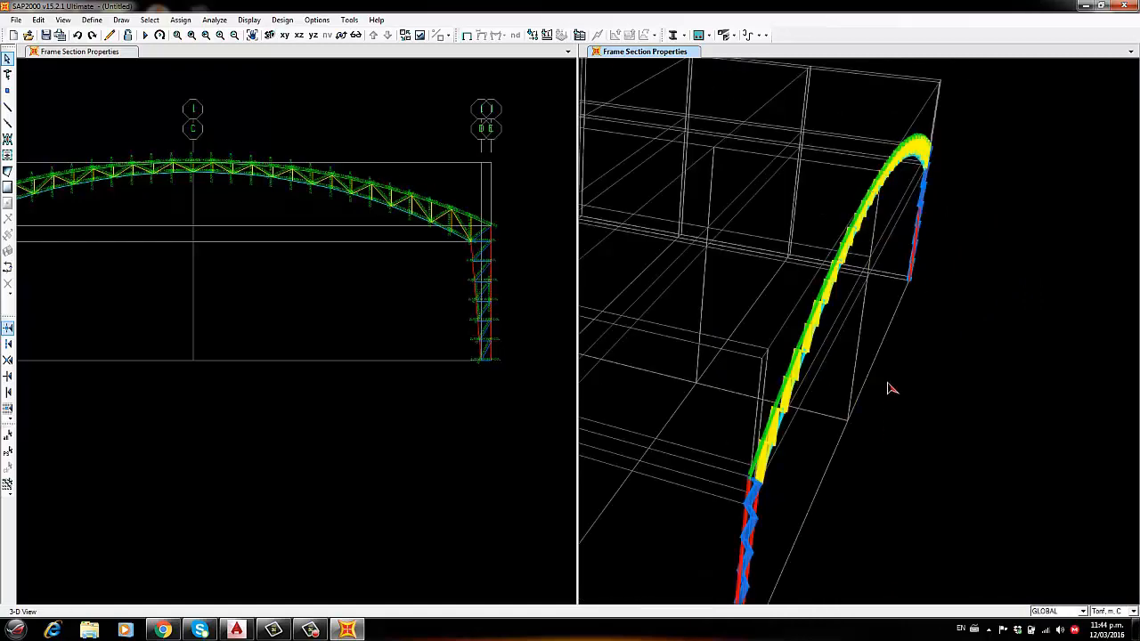
{"action": "middle_click_drag", "start_coordinate": [891, 388], "coordinate": [912, 339]}
{"action": "middle_click_drag", "start_coordinate": [860, 442], "coordinate": [867, 415]}
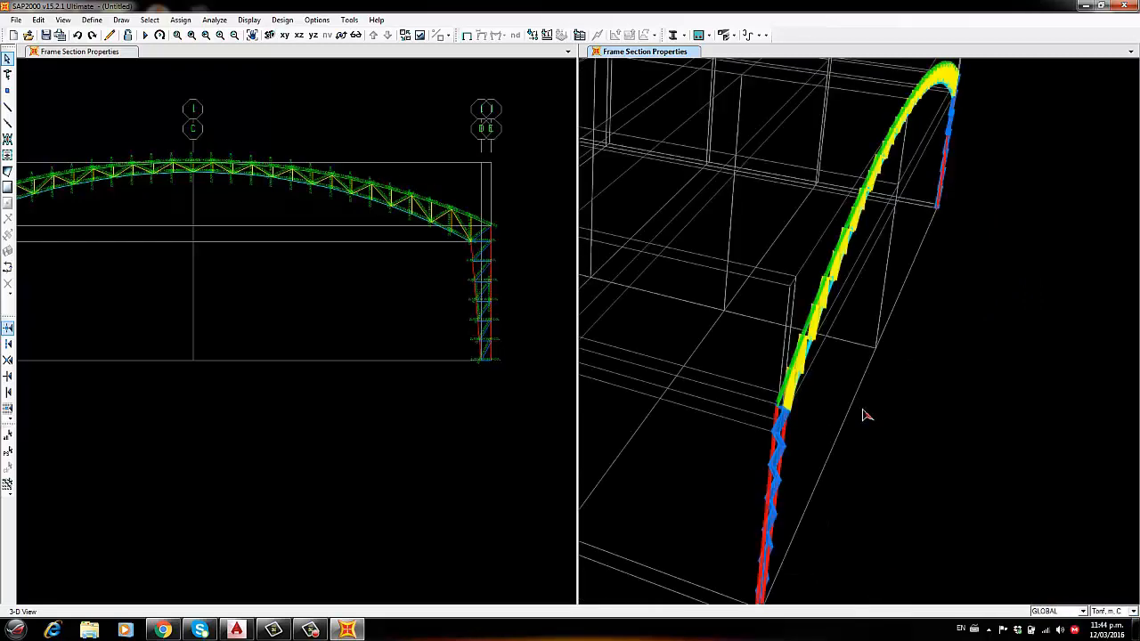
{"action": "scroll", "coordinate": [866, 416], "scroll_direction": "down", "scroll_amount": 1}
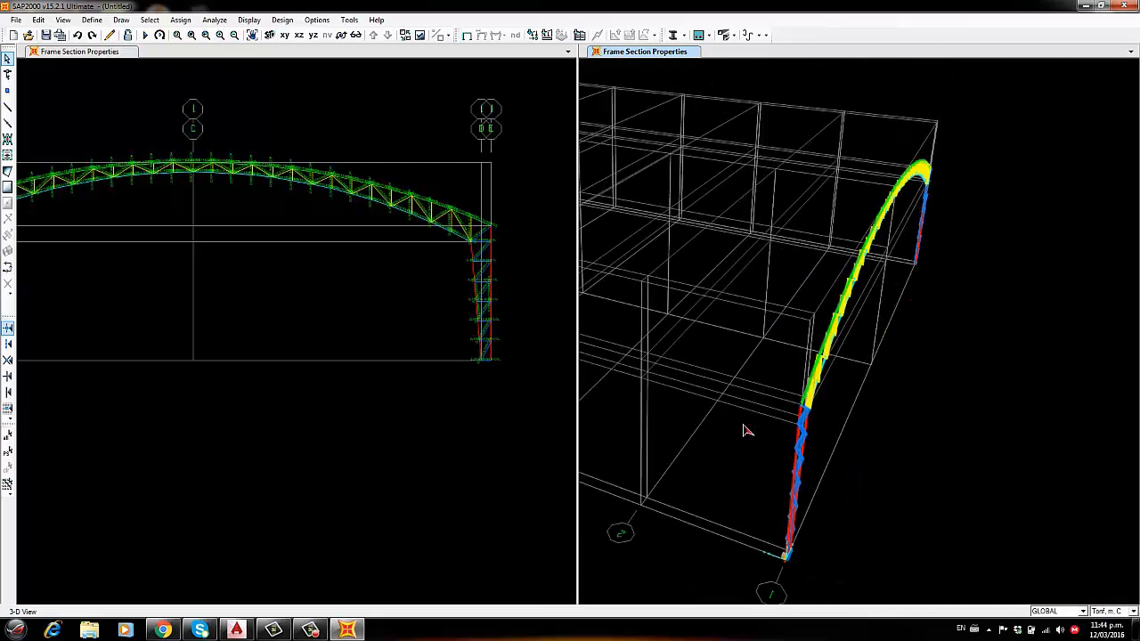
Reset the 3-D view to its default orientation and bring the whole truss into the X-Z elevation
{"action": "left_click", "coordinate": [270, 35]}
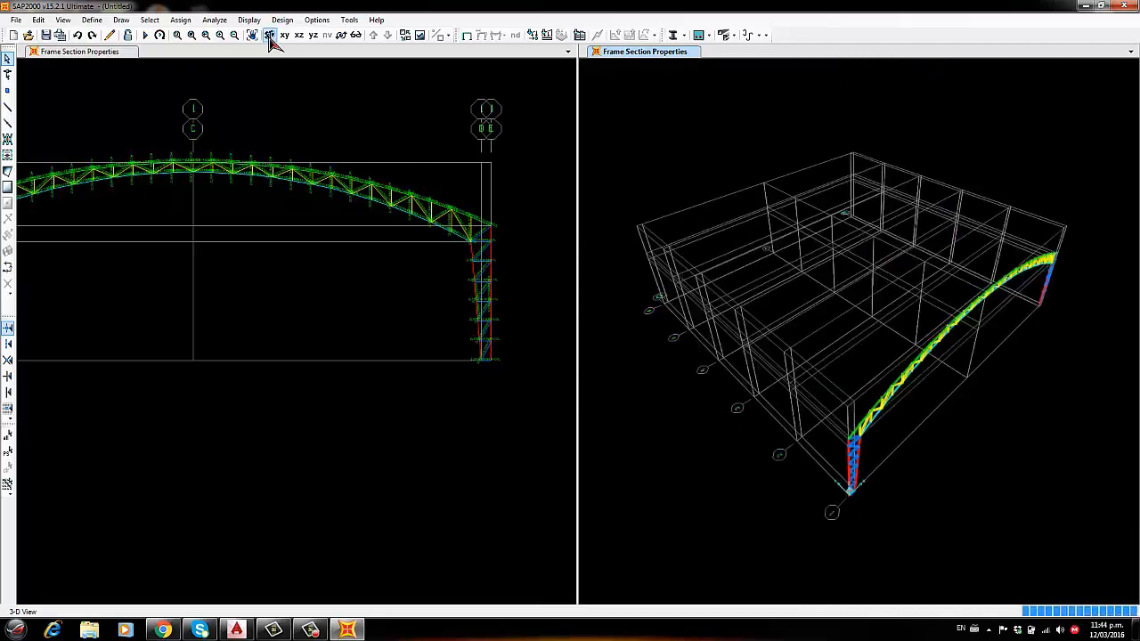
{"action": "scroll", "coordinate": [1037, 378], "scroll_direction": "up", "scroll_amount": 1}
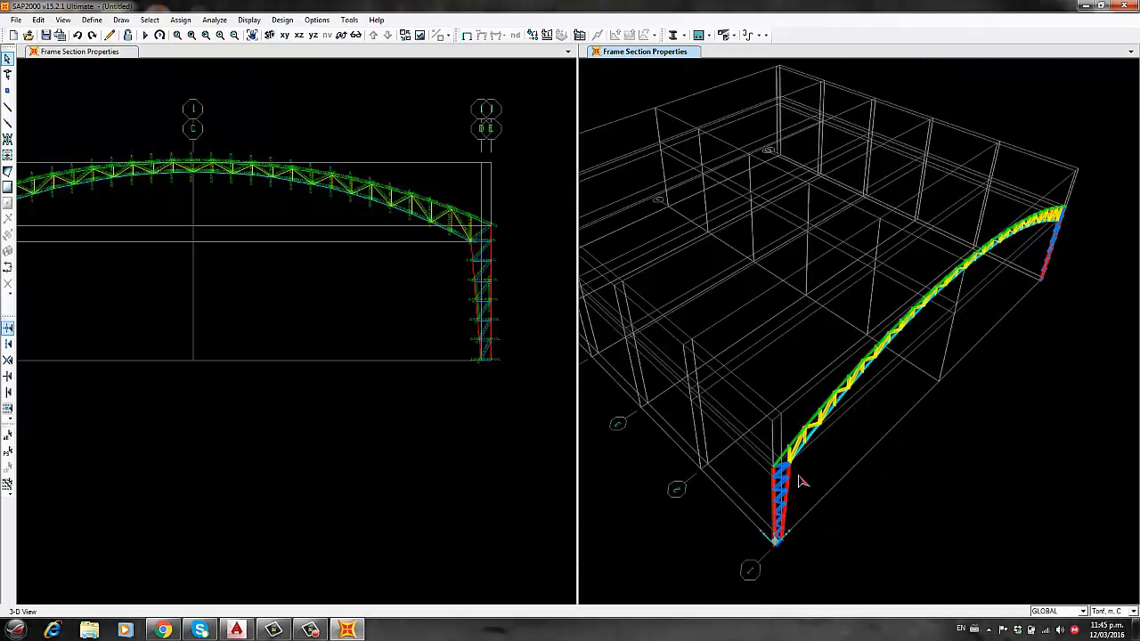
{"action": "left_click", "coordinate": [378, 123]}
{"action": "scroll", "coordinate": [348, 80], "scroll_direction": "down", "scroll_amount": 1}
{"action": "middle_click_drag", "start_coordinate": [351, 97], "coordinate": [394, 184]}
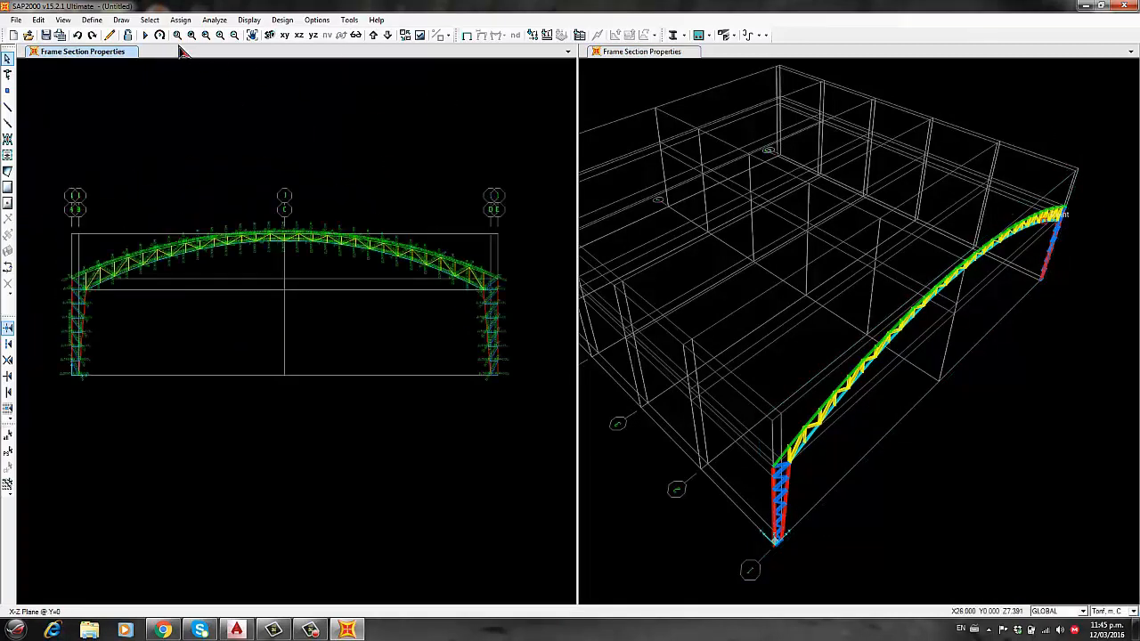
Select all frames with the 2L50X50X3MM-COL and 2L50X50X3MM-COR sections and remove them from the 3-D view
{"action": "left_click", "coordinate": [626, 121]}
{"action": "left_click", "coordinate": [150, 22]}
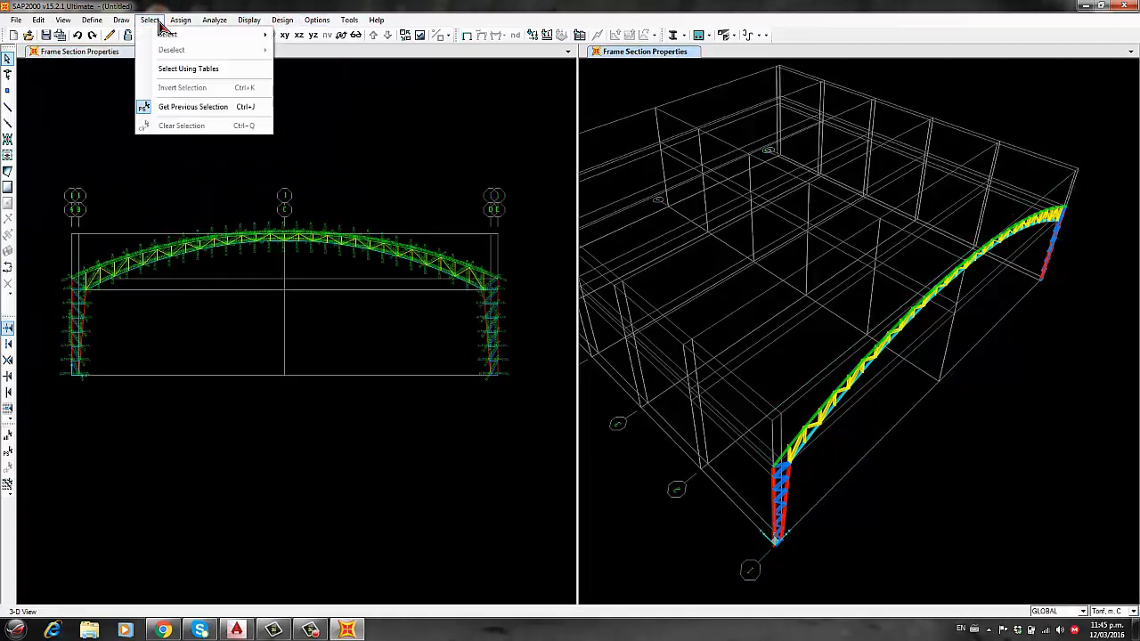
{"action": "mouse_move", "coordinate": [169, 34]}
{"action": "mouse_move", "coordinate": [383, 142]}
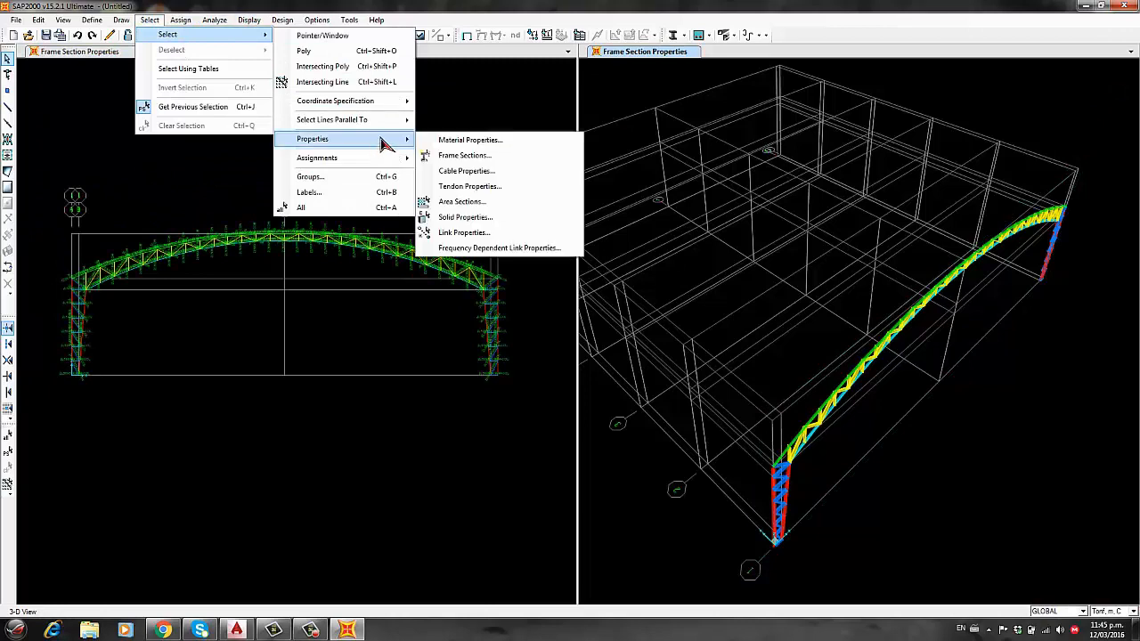
{"action": "left_click", "coordinate": [464, 157]}
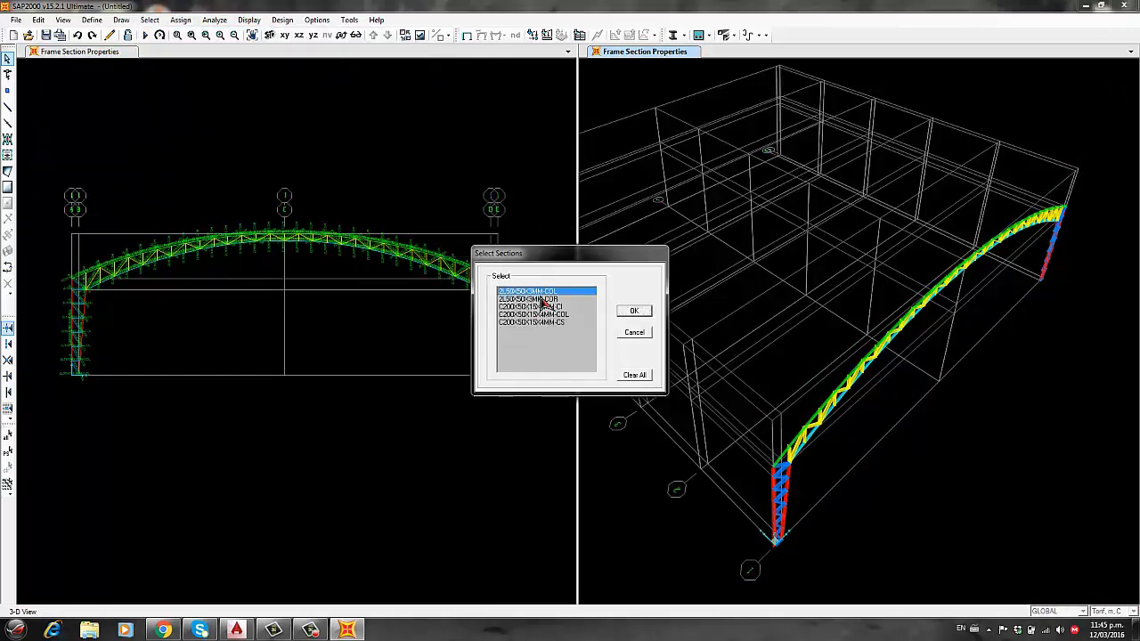
{"action": "left_click", "coordinate": [634, 312]}
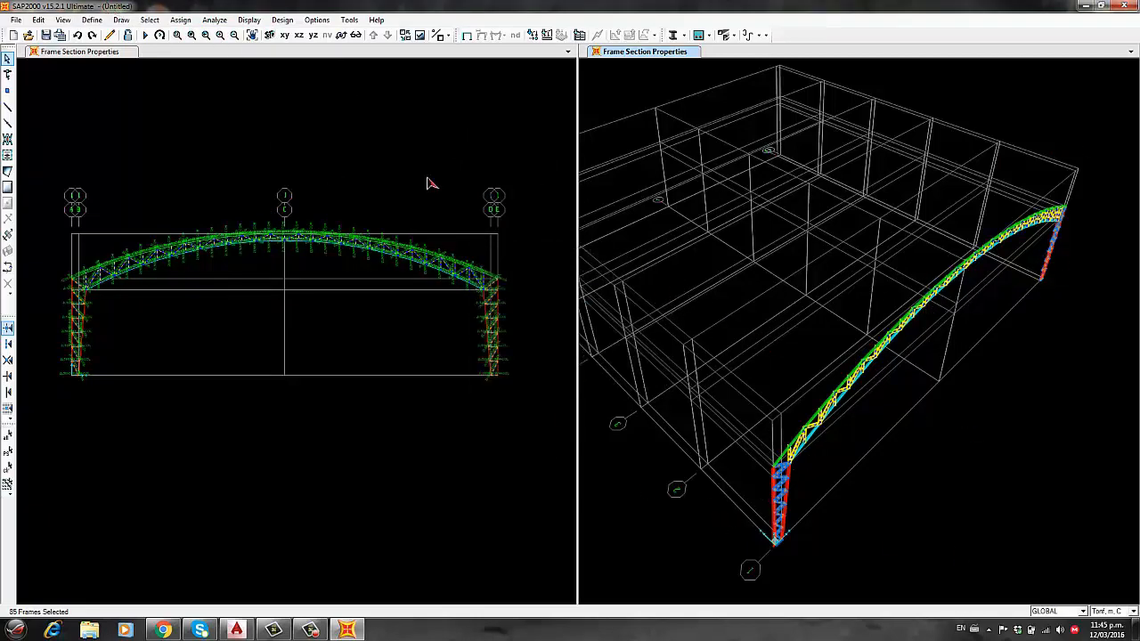
{"action": "left_click", "coordinate": [60, 23]}
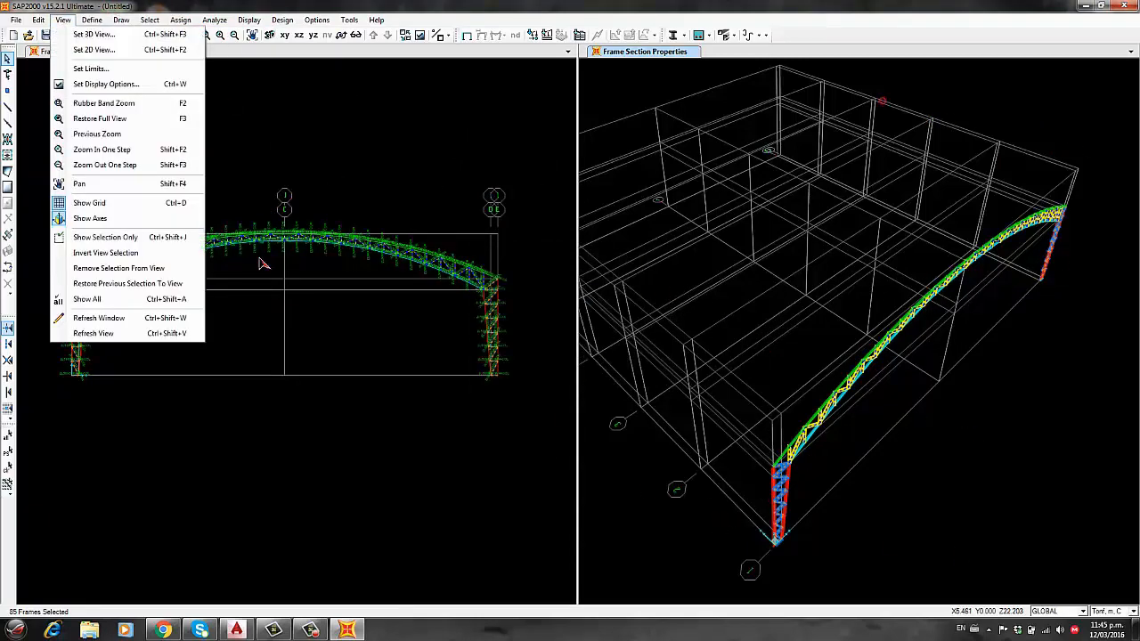
{"action": "left_click", "coordinate": [118, 268]}
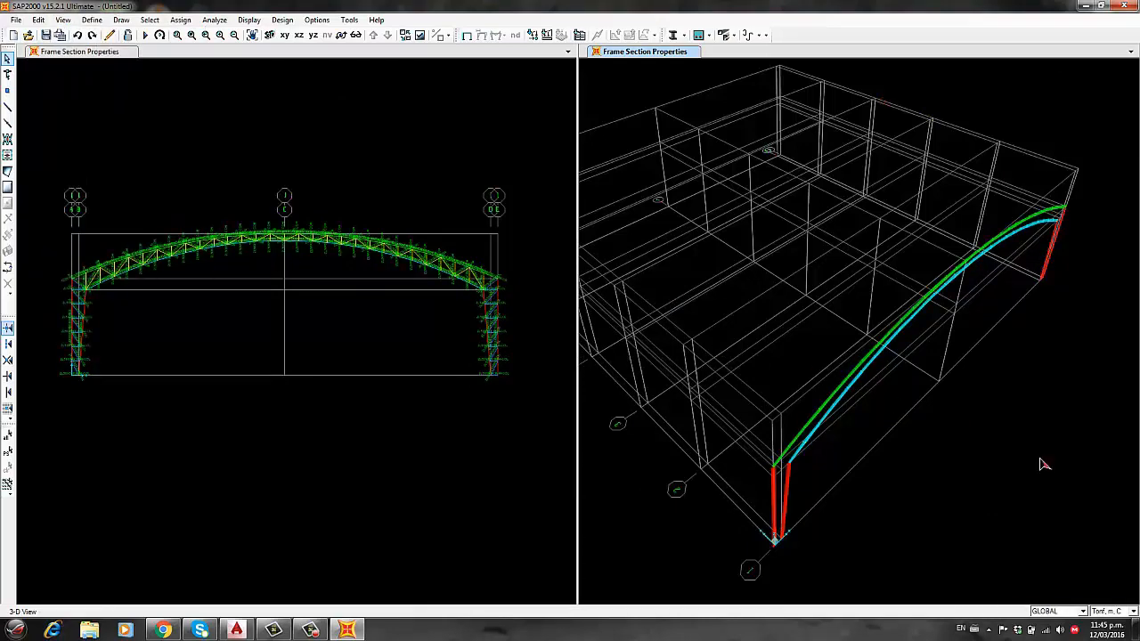
Rotate the local axes of the four channel chord frames in both columns to flip their section orientation
{"action": "scroll", "coordinate": [793, 528], "scroll_direction": "up", "scroll_amount": 5}
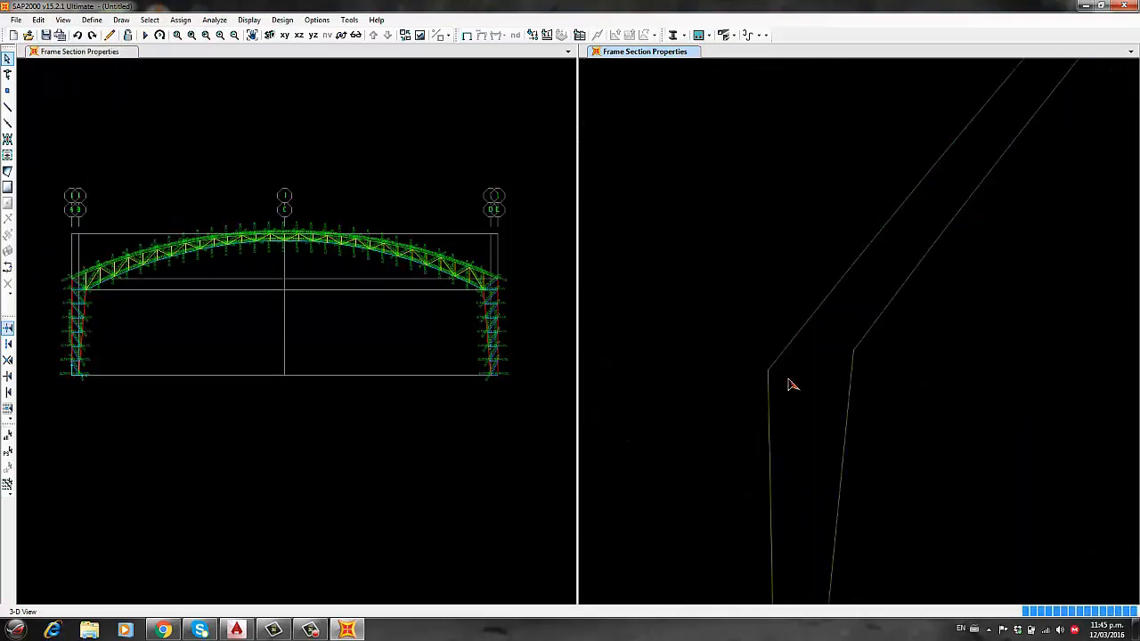
{"action": "scroll", "coordinate": [819, 222], "scroll_direction": "up", "scroll_amount": 5}
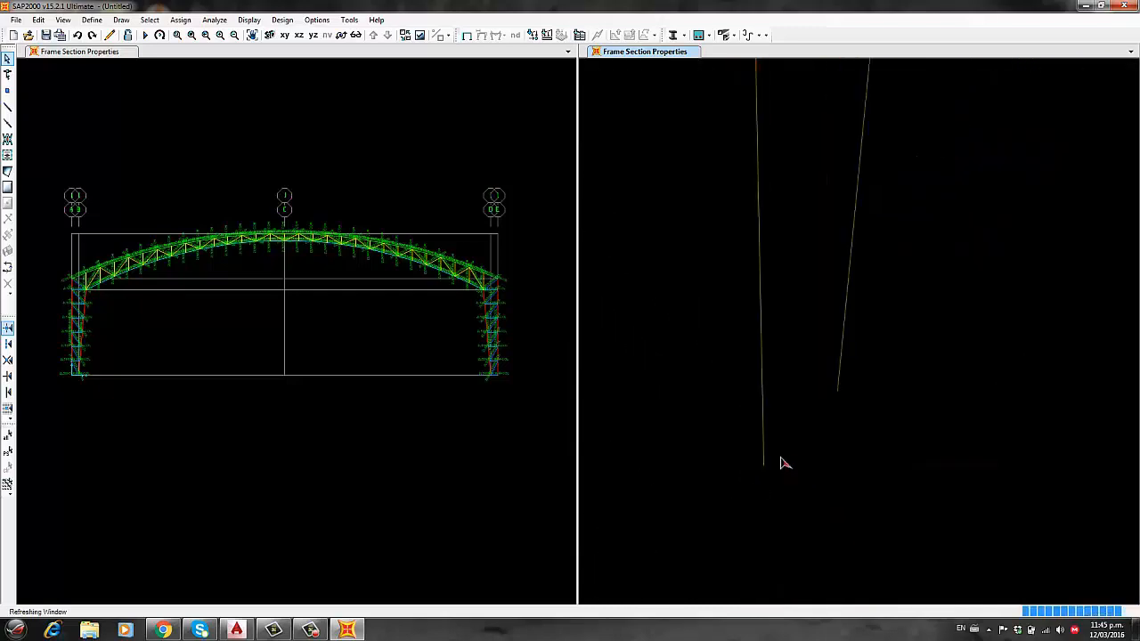
{"action": "scroll", "coordinate": [831, 412], "scroll_direction": "down", "scroll_amount": 3}
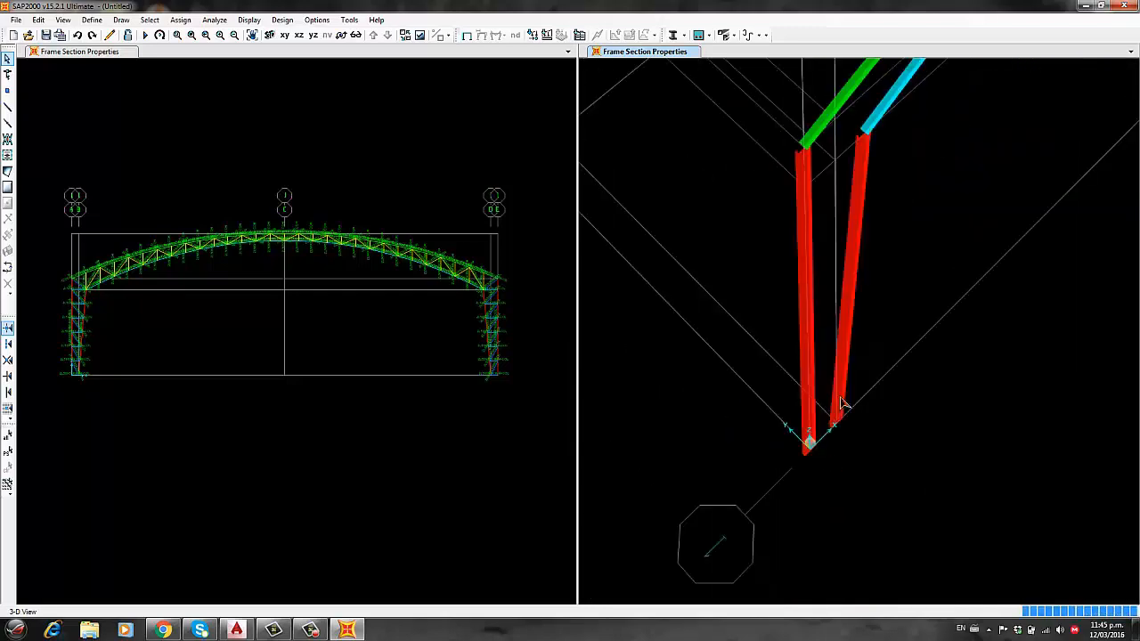
{"action": "scroll", "coordinate": [645, 411], "scroll_direction": "down", "scroll_amount": 4}
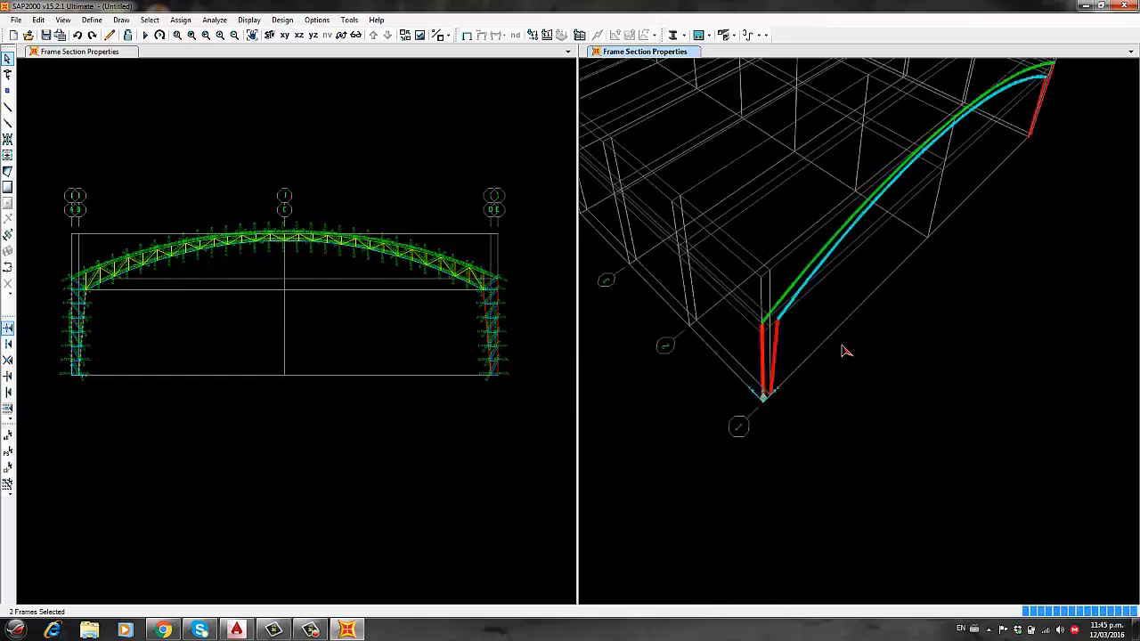
{"action": "scroll", "coordinate": [1028, 171], "scroll_direction": "up", "scroll_amount": 2}
{"action": "scroll", "coordinate": [948, 167], "scroll_direction": "up", "scroll_amount": 1}
{"action": "left_click_drag", "start_coordinate": [978, 204], "coordinate": [900, 174]}
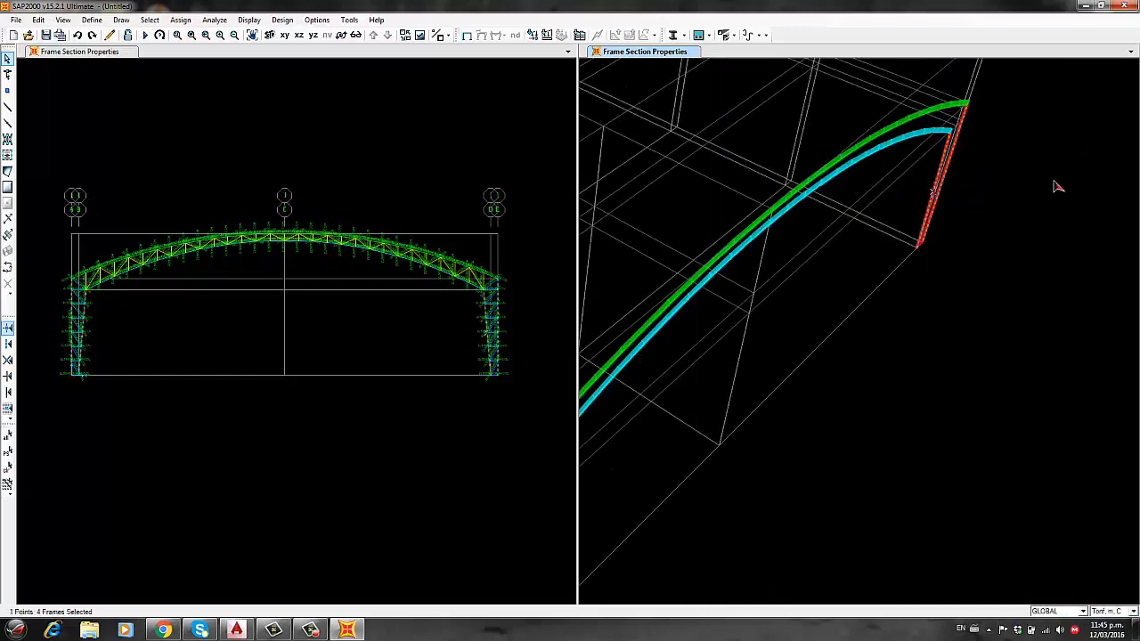
{"action": "scroll", "coordinate": [1060, 184], "scroll_direction": "down", "scroll_amount": 2}
{"action": "middle_click_drag", "start_coordinate": [801, 471], "coordinate": [837, 389]}
{"action": "scroll", "coordinate": [833, 401], "scroll_direction": "up", "scroll_amount": 2}
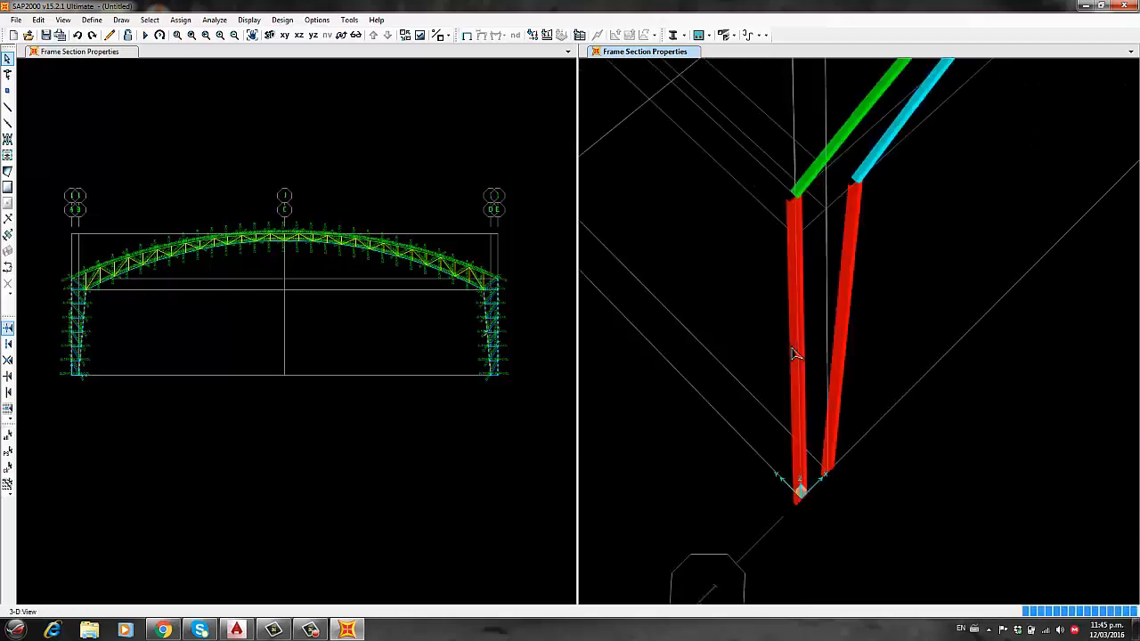
{"action": "scroll", "coordinate": [834, 398], "scroll_direction": "up", "scroll_amount": 1}
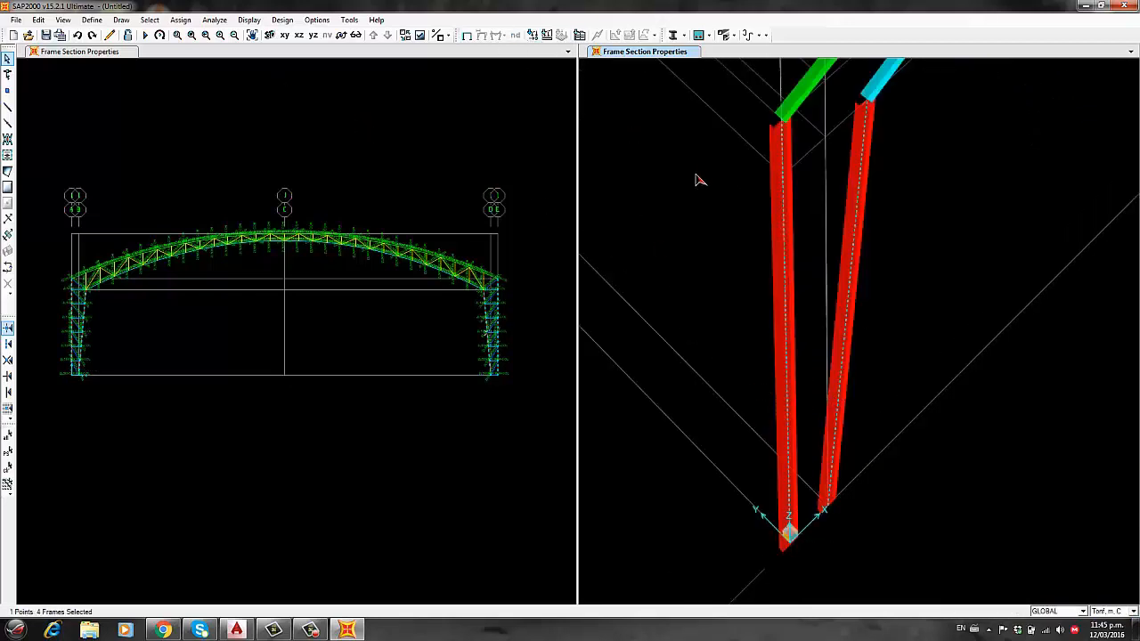
{"action": "left_click", "coordinate": [214, 20]}
{"action": "left_click", "coordinate": [182, 21]}
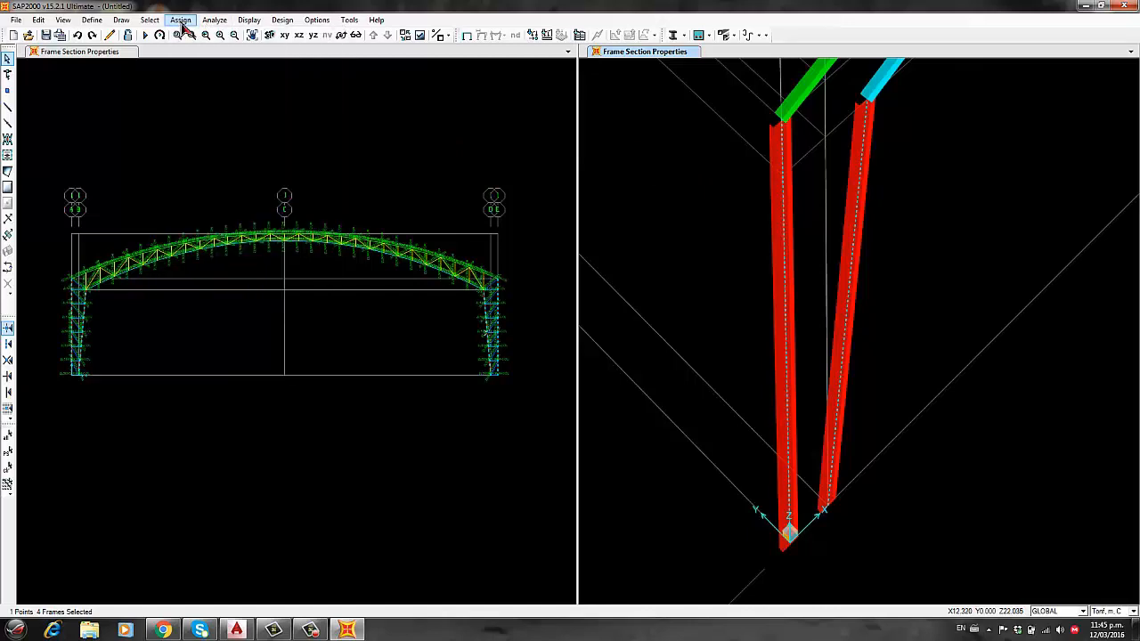
{"action": "left_click", "coordinate": [182, 21]}
{"action": "mouse_move", "coordinate": [204, 52]}
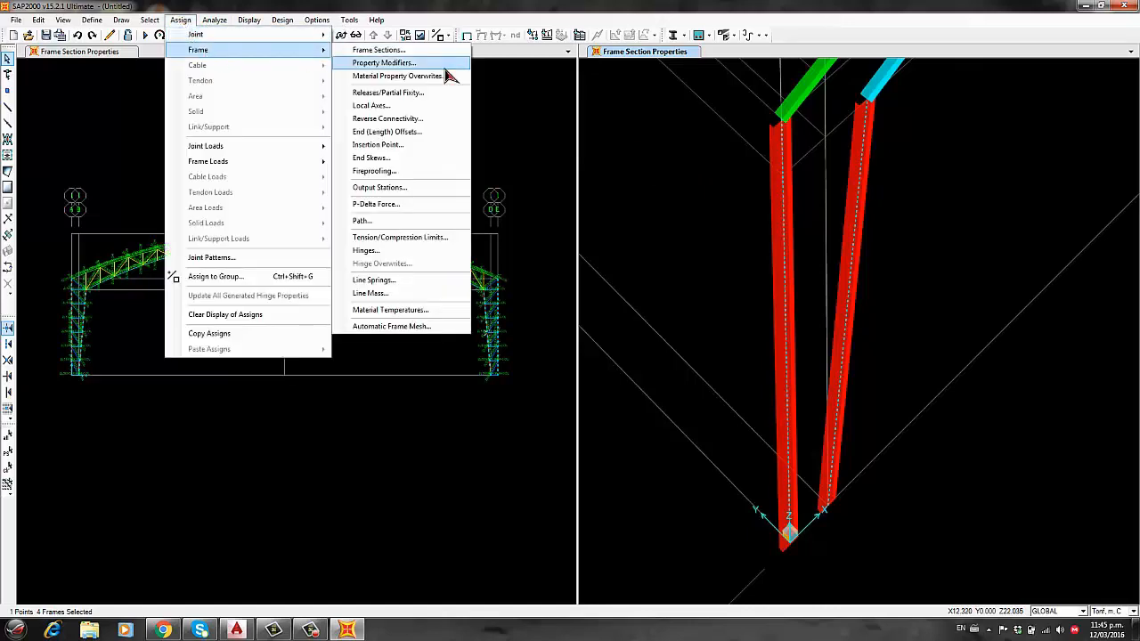
{"action": "left_click", "coordinate": [393, 107]}
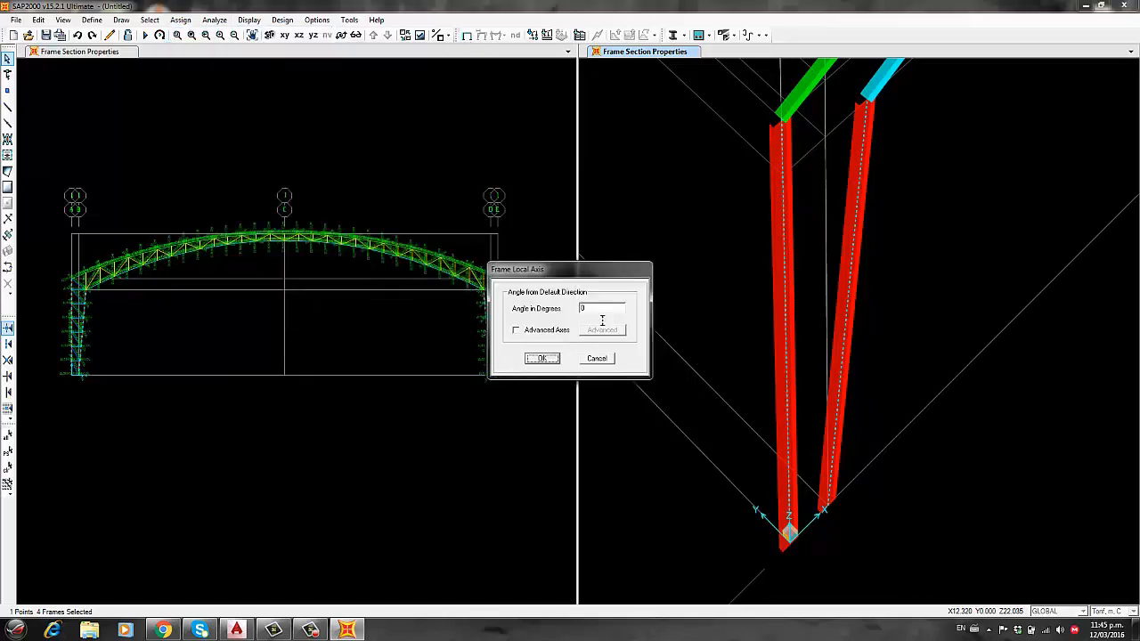
{"action": "left_click", "coordinate": [531, 362]}
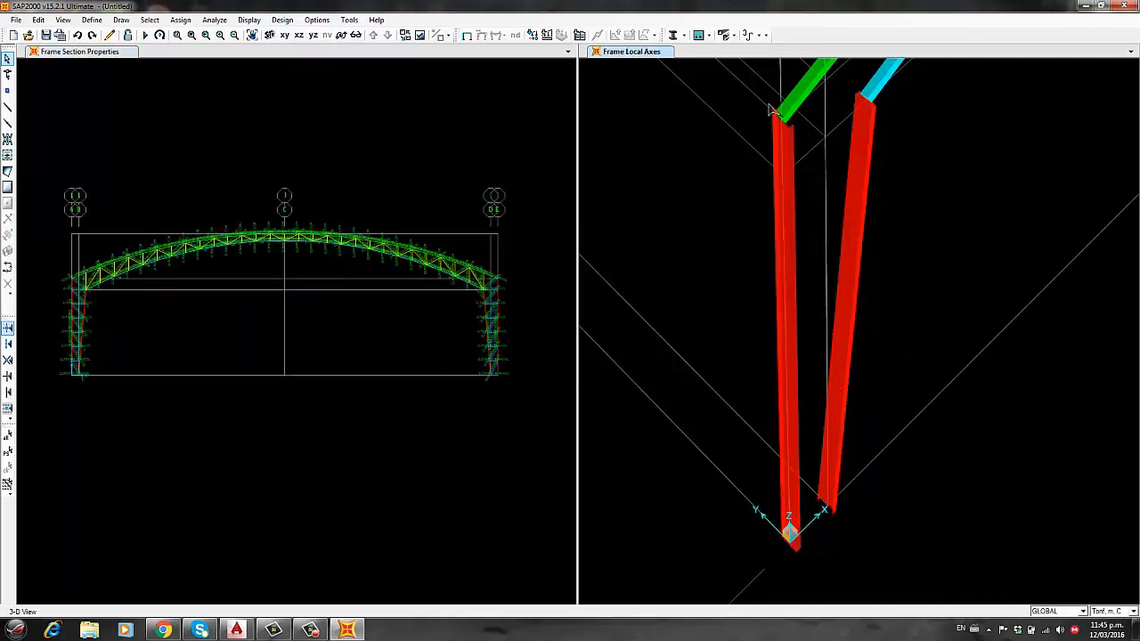
Examine how the channel chords of both columns meet the arch's top and bottom chords in the 3-D view
{"action": "scroll", "coordinate": [770, 109], "scroll_direction": "up", "scroll_amount": 1}
{"action": "scroll", "coordinate": [868, 116], "scroll_direction": "up", "scroll_amount": 2}
{"action": "scroll", "coordinate": [946, 89], "scroll_direction": "up", "scroll_amount": 2}
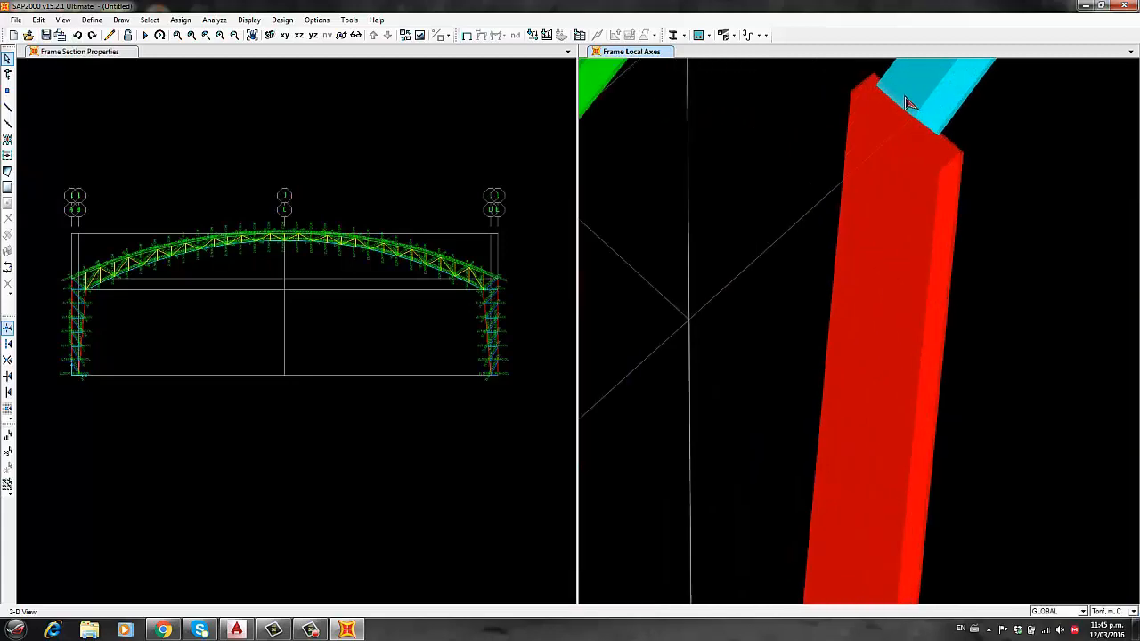
{"action": "scroll", "coordinate": [968, 170], "scroll_direction": "down", "scroll_amount": 2}
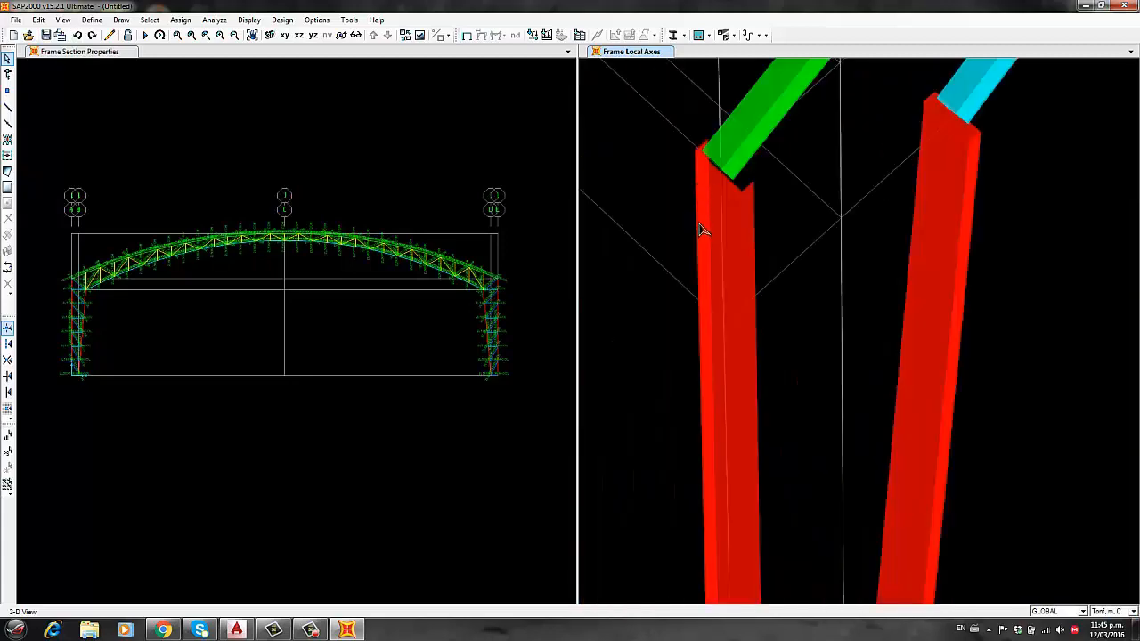
{"action": "scroll", "coordinate": [677, 285], "scroll_direction": "down", "scroll_amount": 1}
{"action": "scroll", "coordinate": [801, 294], "scroll_direction": "down", "scroll_amount": 1}
{"action": "middle_click_drag", "start_coordinate": [953, 216], "coordinate": [726, 488]}
{"action": "scroll", "coordinate": [713, 377], "scroll_direction": "down", "scroll_amount": 3}
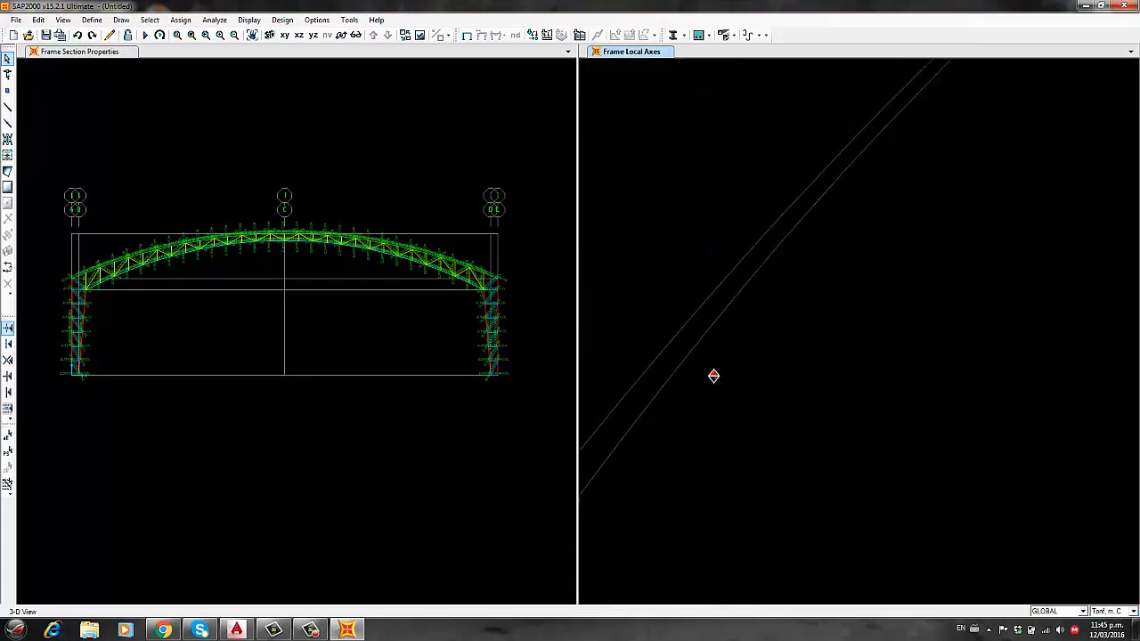
{"action": "middle_click_drag", "start_coordinate": [1003, 229], "coordinate": [856, 472]}
{"action": "scroll", "coordinate": [1010, 214], "scroll_direction": "up", "scroll_amount": 4}
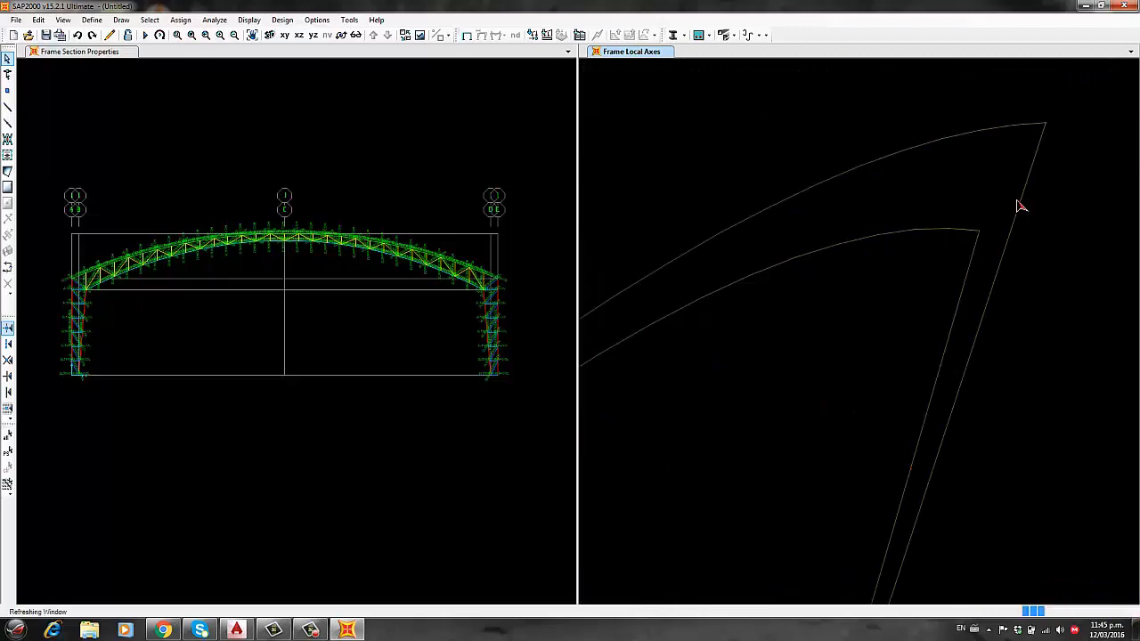
{"action": "middle_click_drag", "start_coordinate": [1109, 164], "coordinate": [1042, 312]}
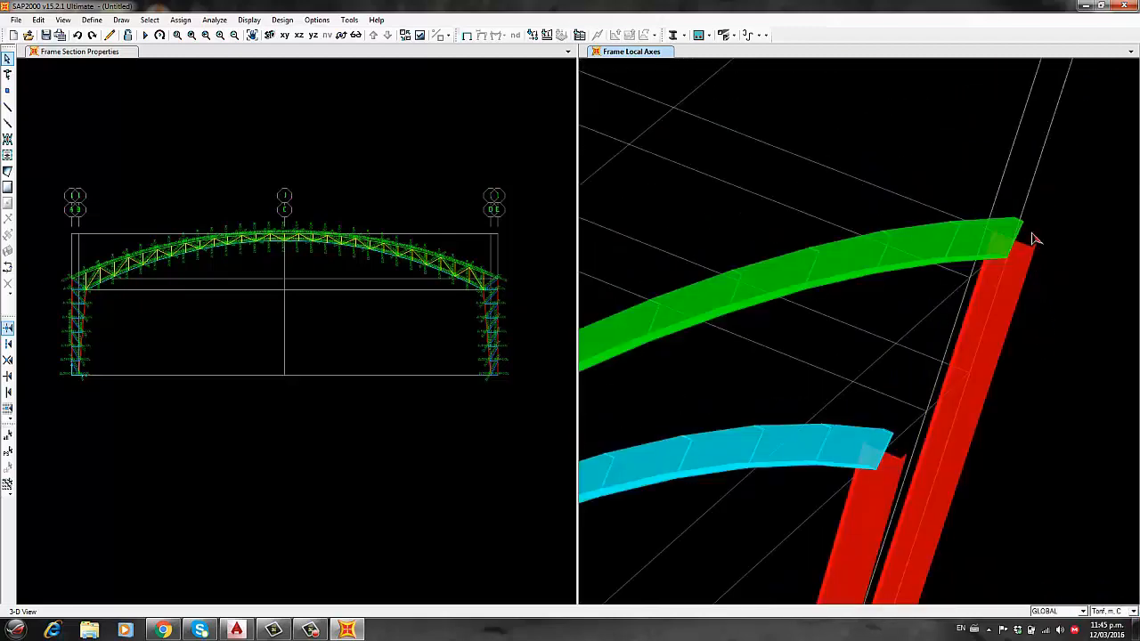
{"action": "scroll", "coordinate": [893, 146], "scroll_direction": "down", "scroll_amount": 3}
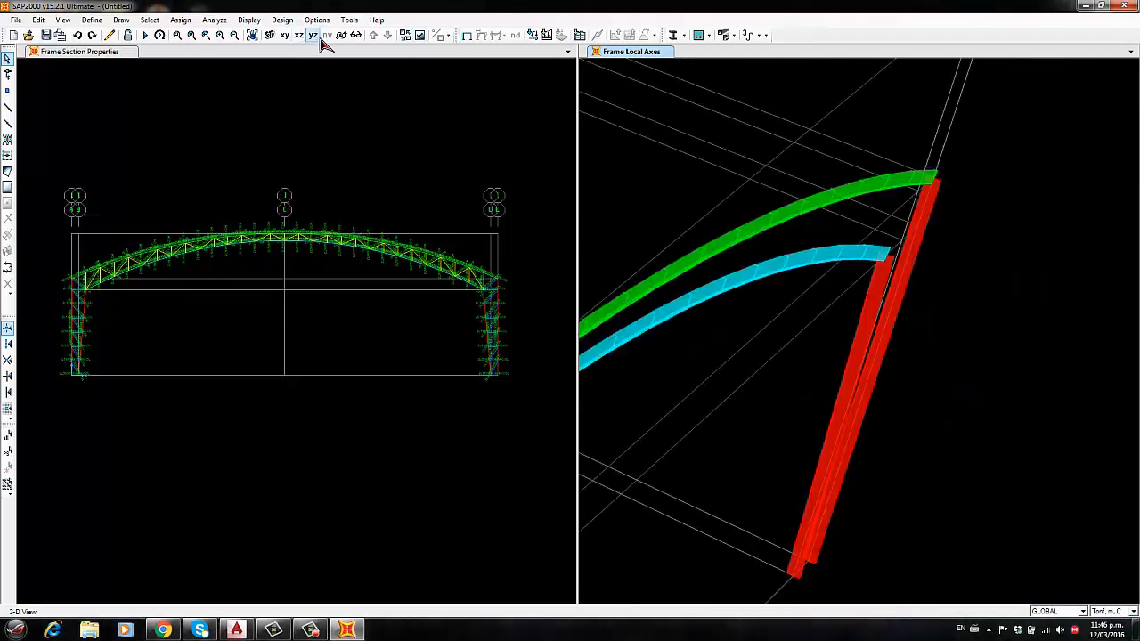
{"action": "left_click_drag", "start_coordinate": [848, 361], "coordinate": [784, 373]}
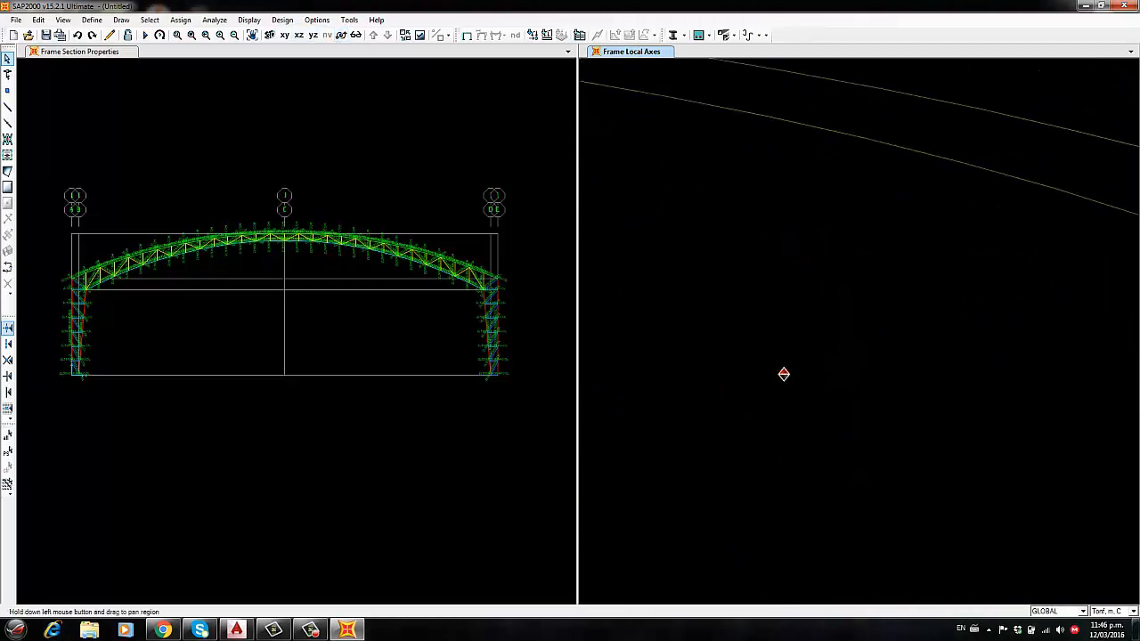
{"action": "middle_click_drag", "start_coordinate": [931, 376], "coordinate": [931, 377]}
{"action": "scroll", "coordinate": [904, 239], "scroll_direction": "up", "scroll_amount": 1}
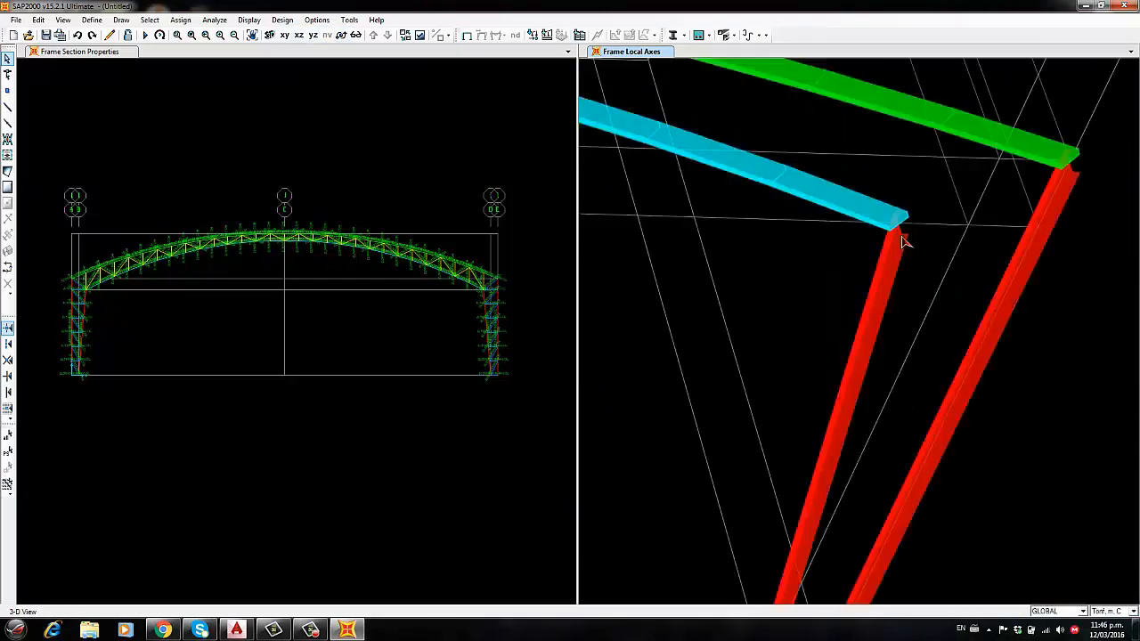
{"action": "scroll", "coordinate": [1048, 188], "scroll_direction": "down", "scroll_amount": 3}
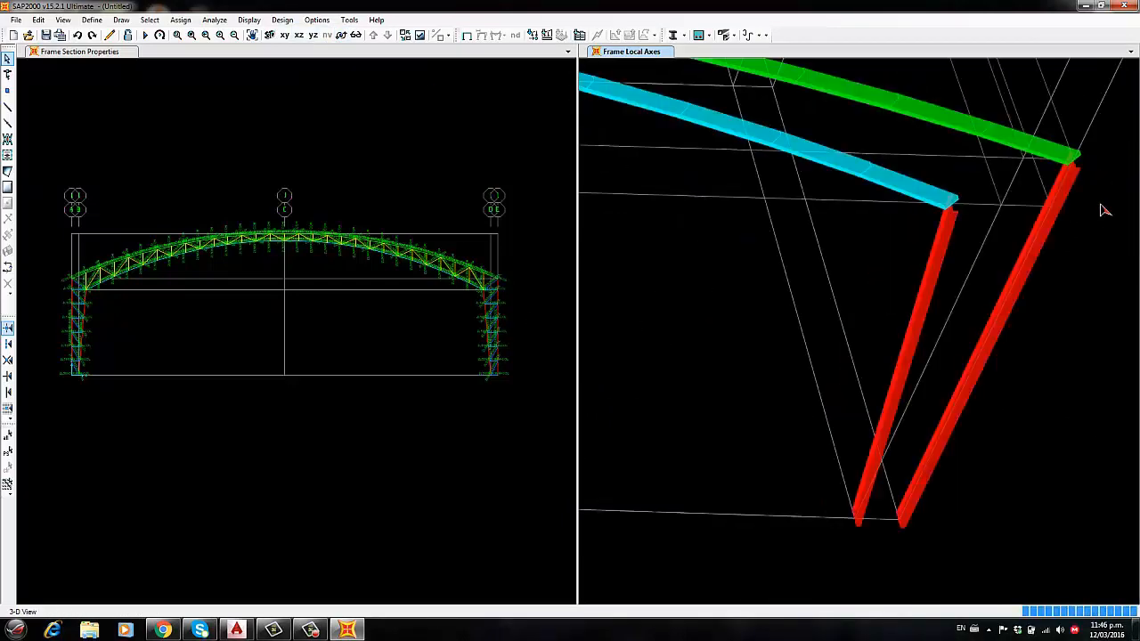
Assign a new local axis angle to the right column's outer channel chord to flip its section orientation
{"action": "left_click", "coordinate": [1007, 293]}
{"action": "scroll", "coordinate": [1081, 185], "scroll_direction": "up", "scroll_amount": 3}
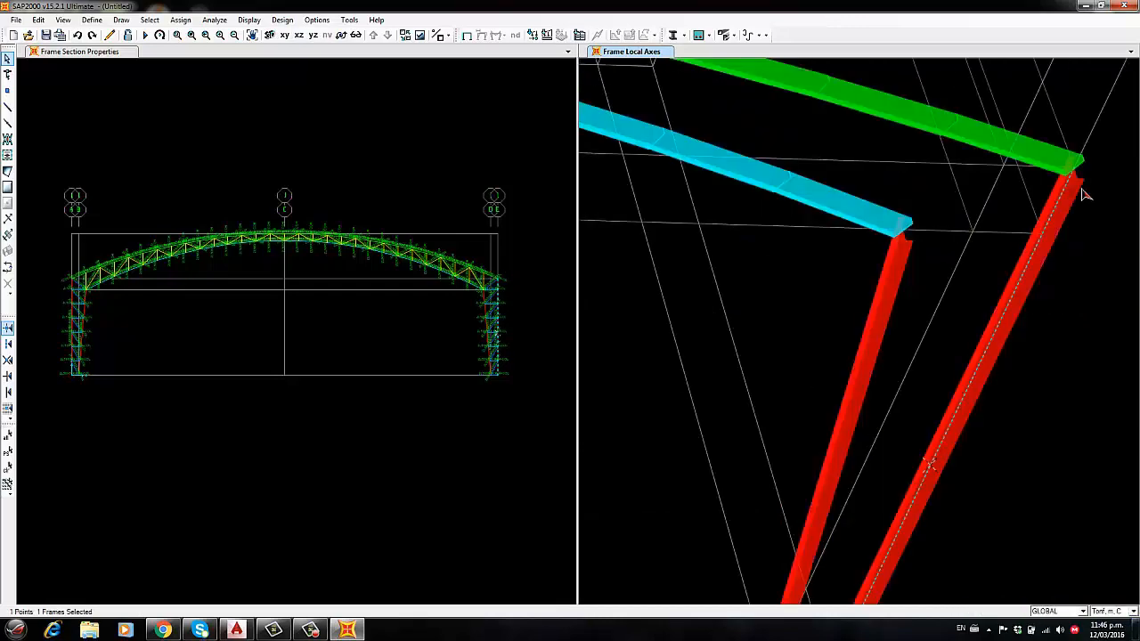
{"action": "scroll", "coordinate": [1085, 194], "scroll_direction": "down", "scroll_amount": 1}
{"action": "left_click", "coordinate": [181, 20]}
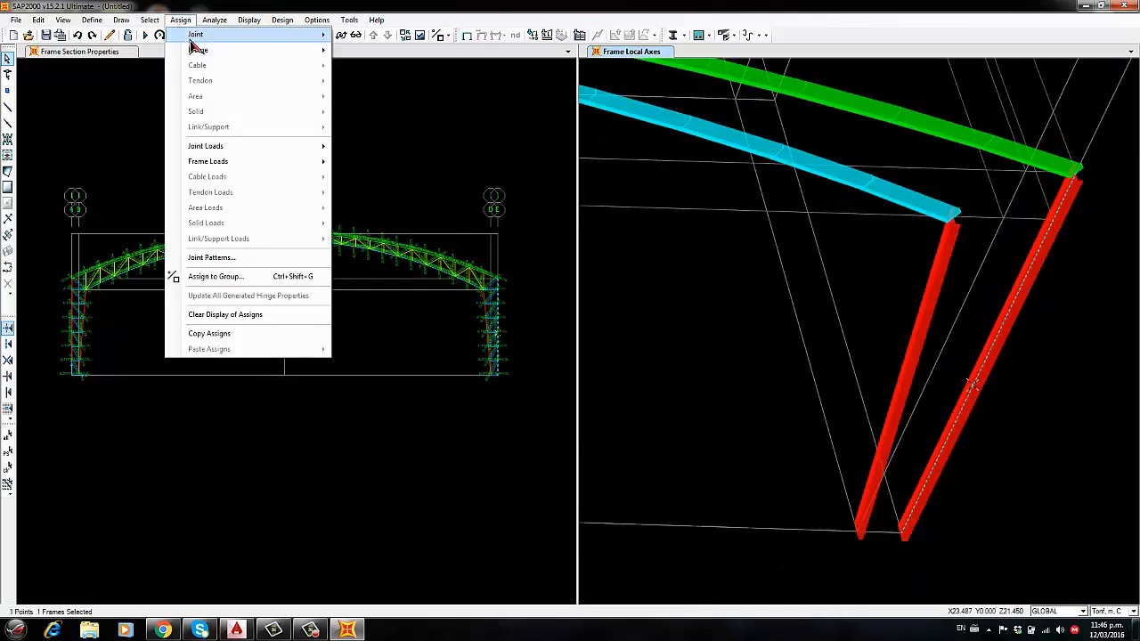
{"action": "mouse_move", "coordinate": [267, 50]}
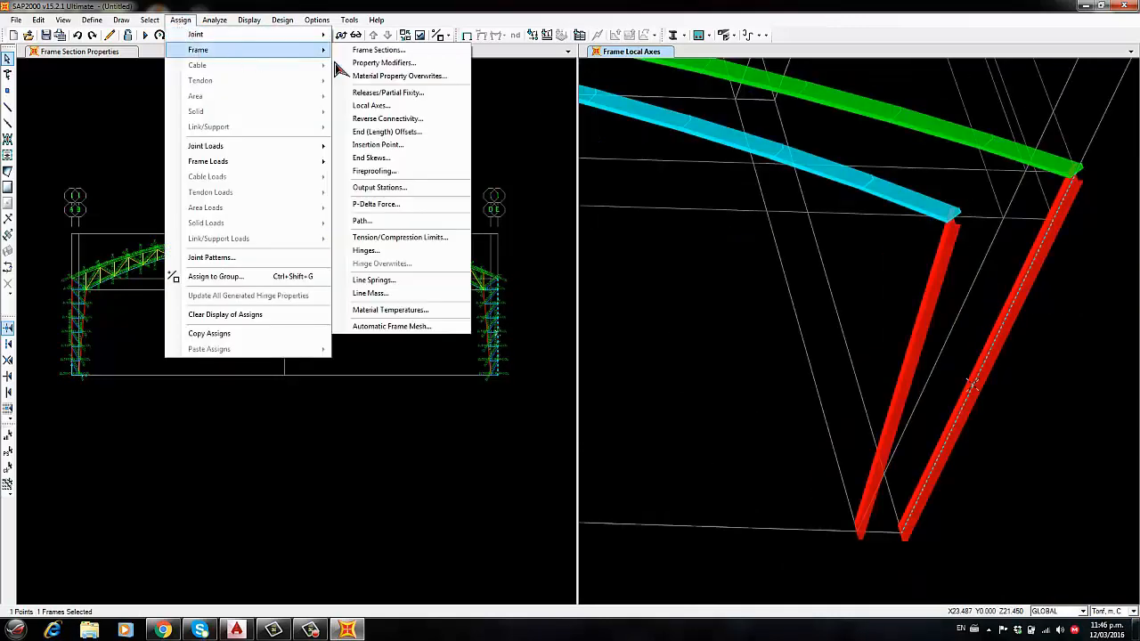
{"action": "left_click", "coordinate": [381, 107]}
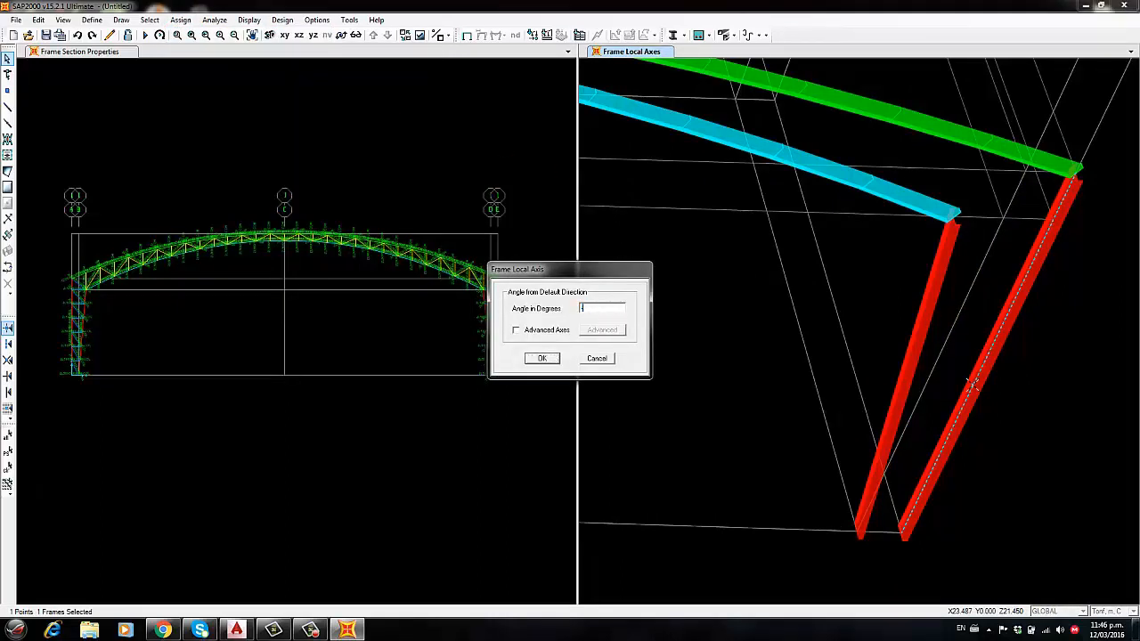
{"action": "left_click", "coordinate": [545, 359]}
{"action": "scroll", "coordinate": [1075, 152], "scroll_direction": "up", "scroll_amount": 2}
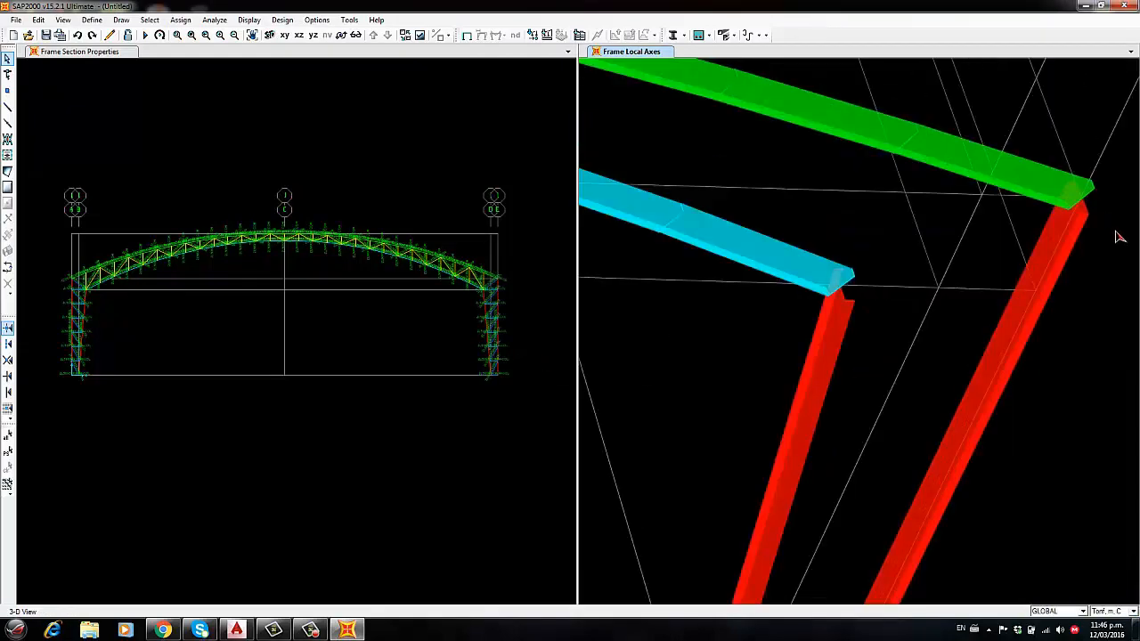
{"action": "scroll", "coordinate": [1062, 237], "scroll_direction": "up", "scroll_amount": 1}
{"action": "scroll", "coordinate": [1060, 210], "scroll_direction": "down", "scroll_amount": 4}
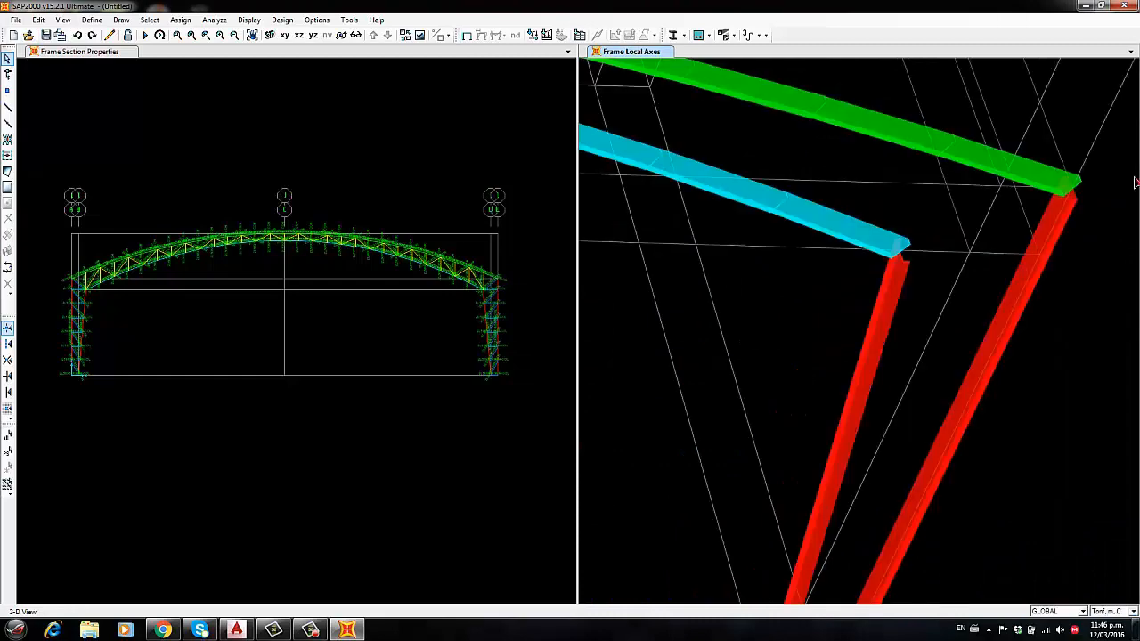
Select all frames with the C200X50X15X4MM-CI and C200X50X15X4MM-CS sections and reassign their local axis angle to turn the channels
{"action": "middle_click_drag", "start_coordinate": [830, 342], "coordinate": [1105, 383]}
{"action": "scroll", "coordinate": [1108, 384], "scroll_direction": "down", "scroll_amount": 2}
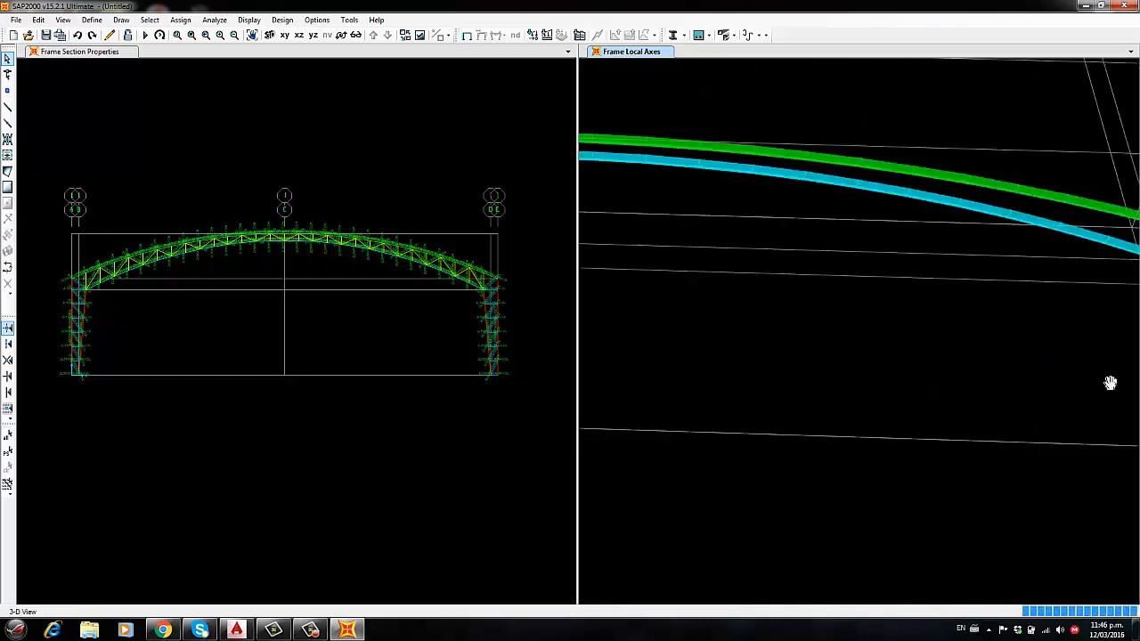
{"action": "middle_click_drag", "start_coordinate": [786, 387], "coordinate": [1139, 396]}
{"action": "middle_click_drag", "start_coordinate": [863, 323], "coordinate": [1124, 323]}
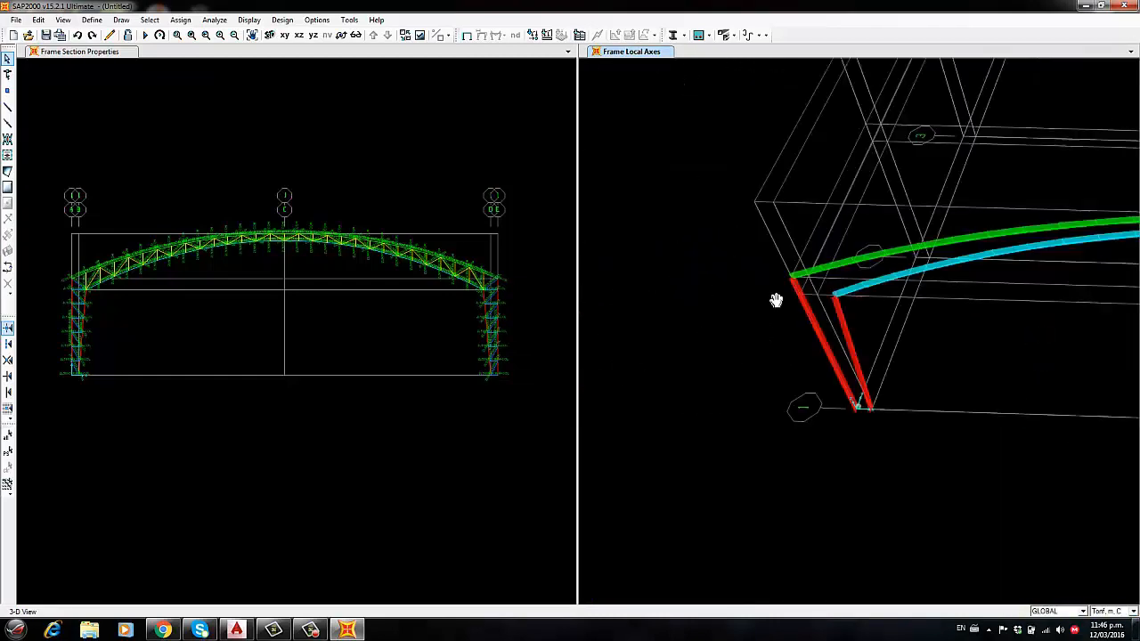
{"action": "scroll", "coordinate": [858, 270], "scroll_direction": "up", "scroll_amount": 3}
{"action": "middle_click_drag", "start_coordinate": [862, 278], "coordinate": [785, 310]}
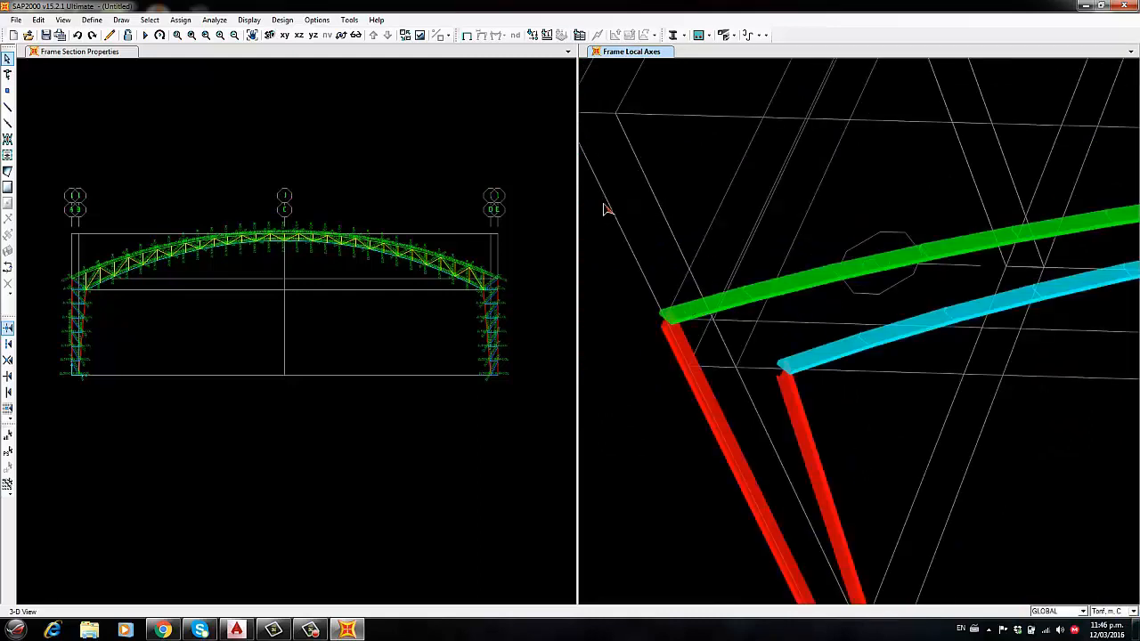
{"action": "left_click", "coordinate": [151, 21]}
{"action": "mouse_move", "coordinate": [174, 34]}
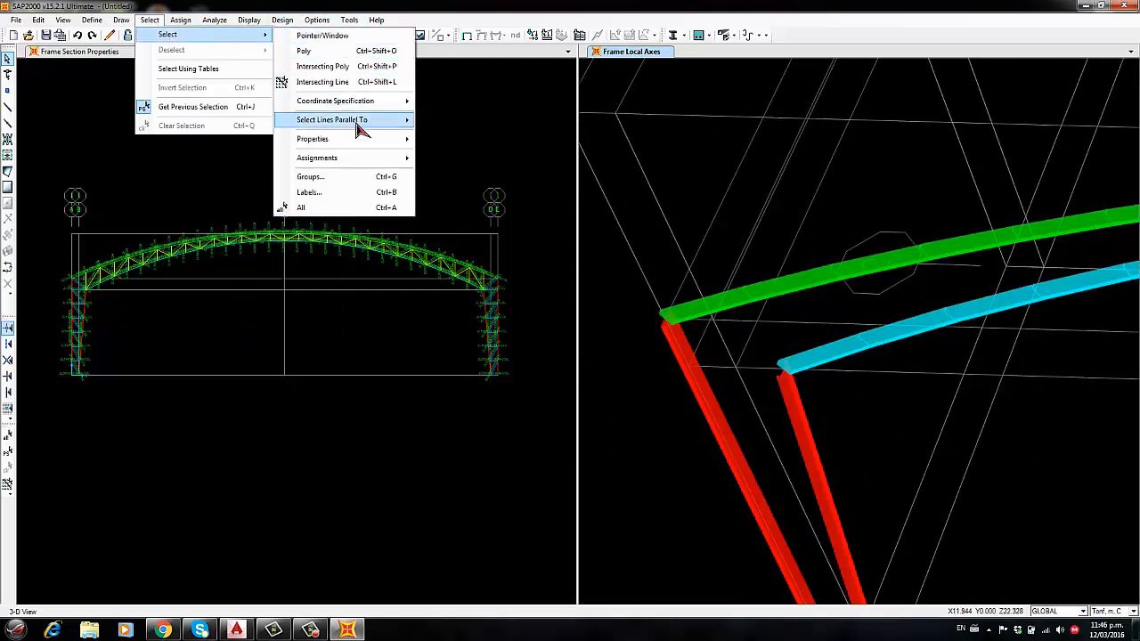
{"action": "mouse_move", "coordinate": [338, 139]}
{"action": "left_click", "coordinate": [459, 159]}
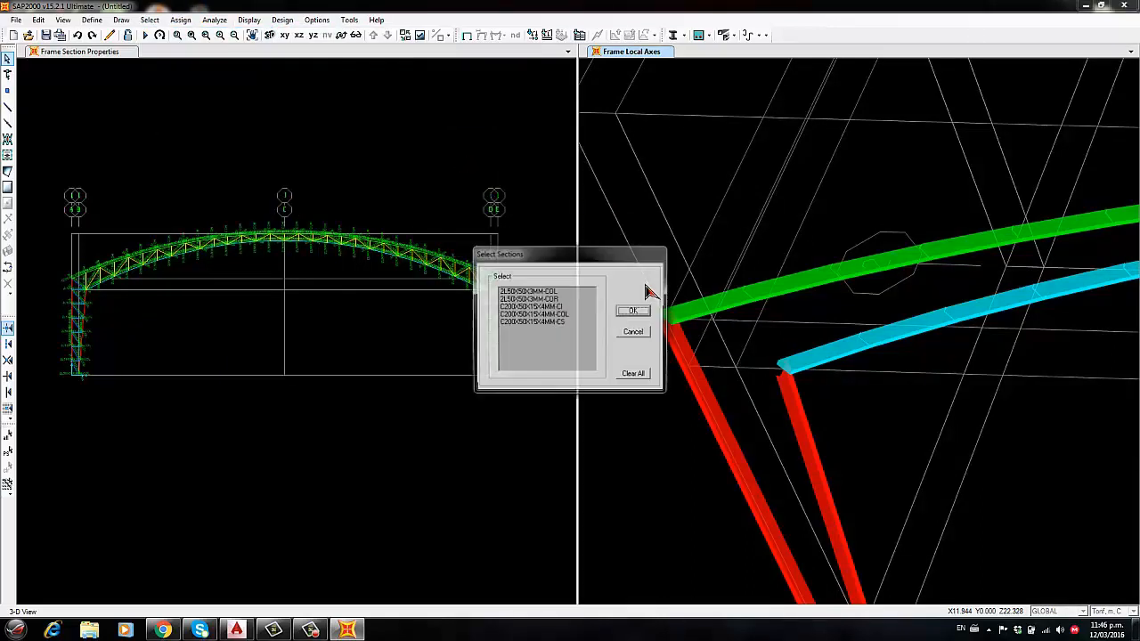
{"action": "left_click", "coordinate": [548, 307]}
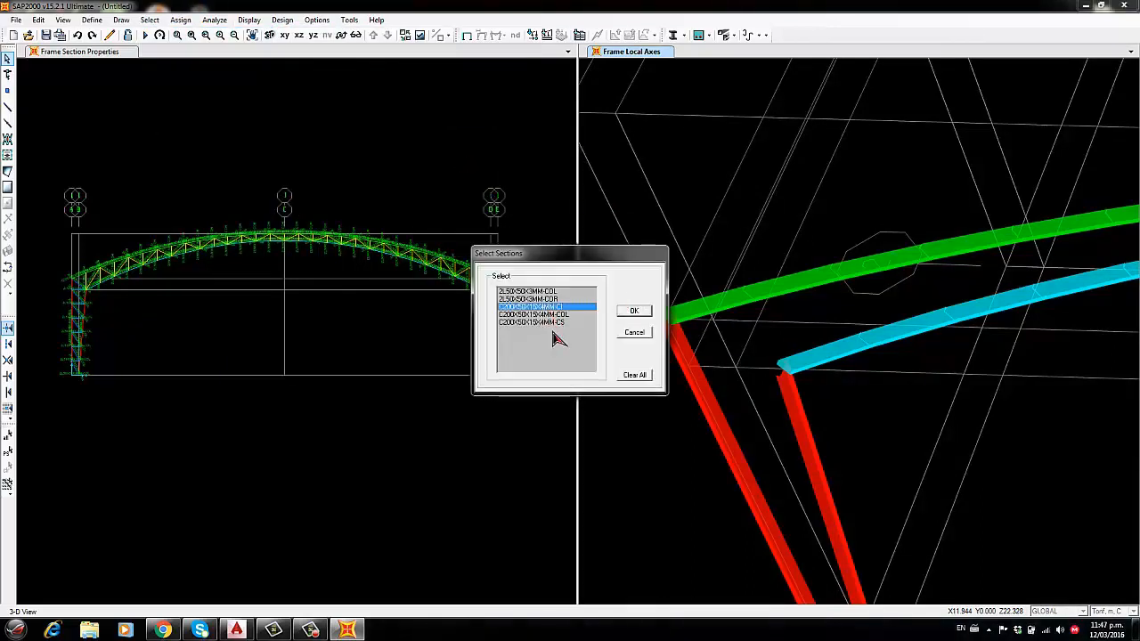
{"action": "left_click", "coordinate": [632, 313]}
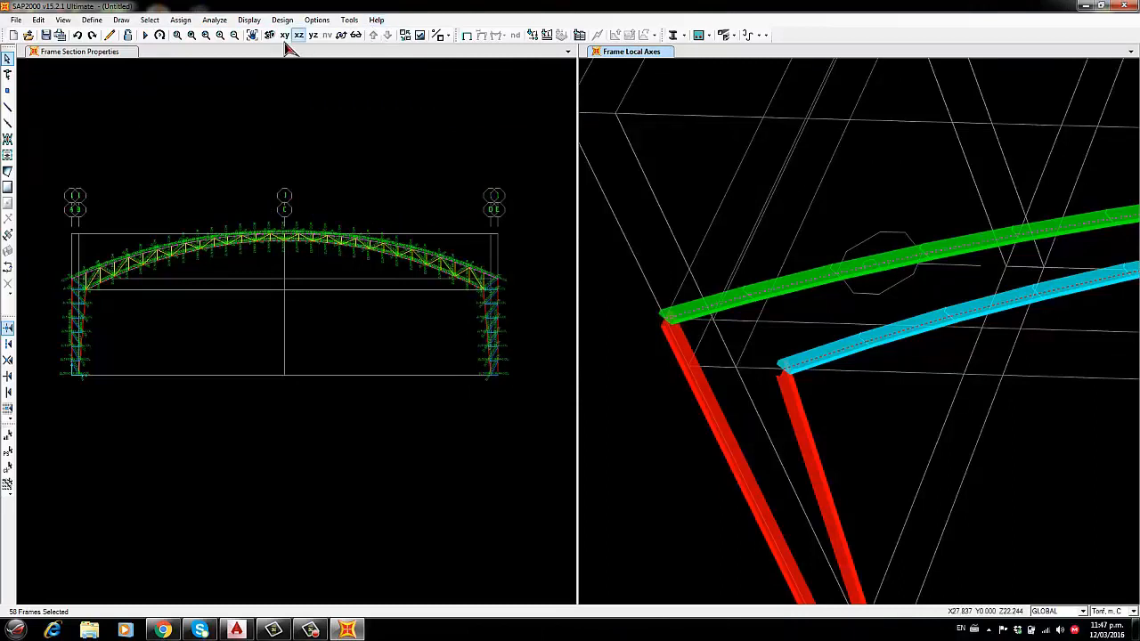
{"action": "left_click", "coordinate": [182, 25]}
{"action": "mouse_move", "coordinate": [213, 50]}
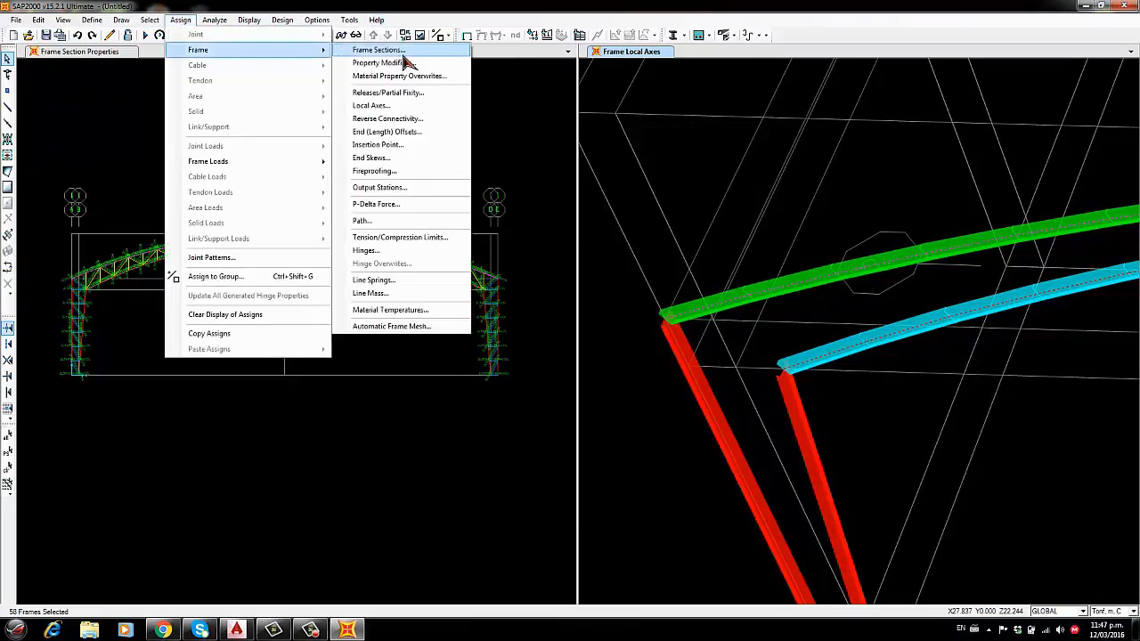
{"action": "left_click", "coordinate": [398, 105]}
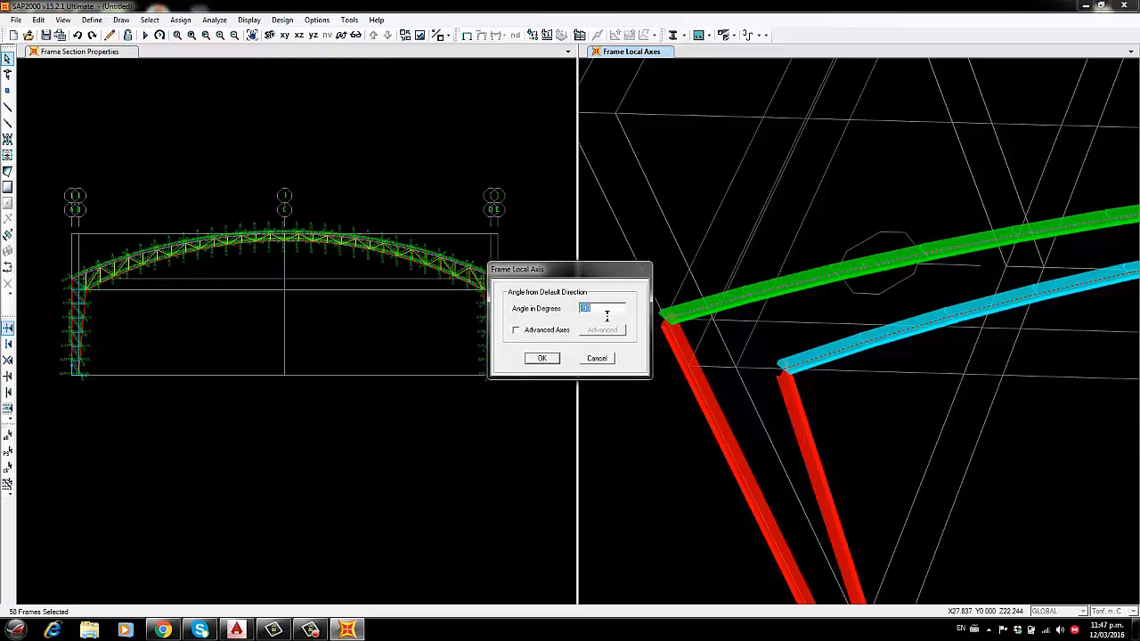
{"action": "left_click", "coordinate": [538, 359]}
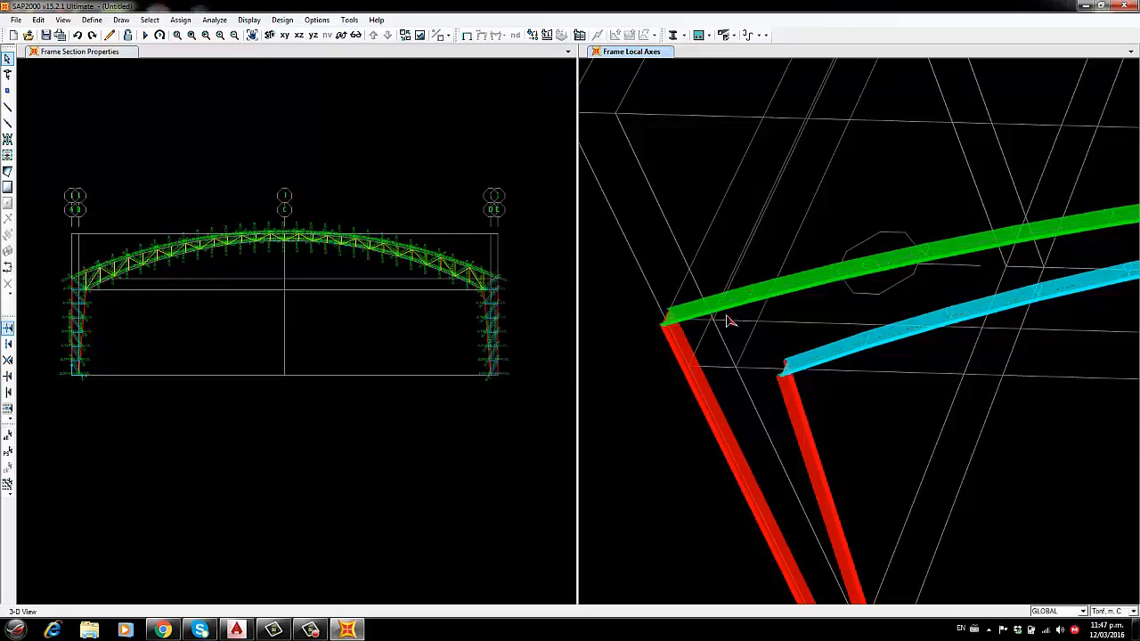
Examine the orientation of the arch's top and bottom chord channels along the span and at both column joints
{"action": "scroll", "coordinate": [729, 320], "scroll_direction": "up", "scroll_amount": 1}
{"action": "scroll", "coordinate": [680, 372], "scroll_direction": "down", "scroll_amount": 1}
{"action": "scroll", "coordinate": [681, 376], "scroll_direction": "down", "scroll_amount": 2}
{"action": "middle_click_drag", "start_coordinate": [1105, 356], "coordinate": [650, 397]}
{"action": "middle_click_drag", "start_coordinate": [975, 378], "coordinate": [695, 365]}
{"action": "scroll", "coordinate": [1033, 392], "scroll_direction": "up", "scroll_amount": 4}
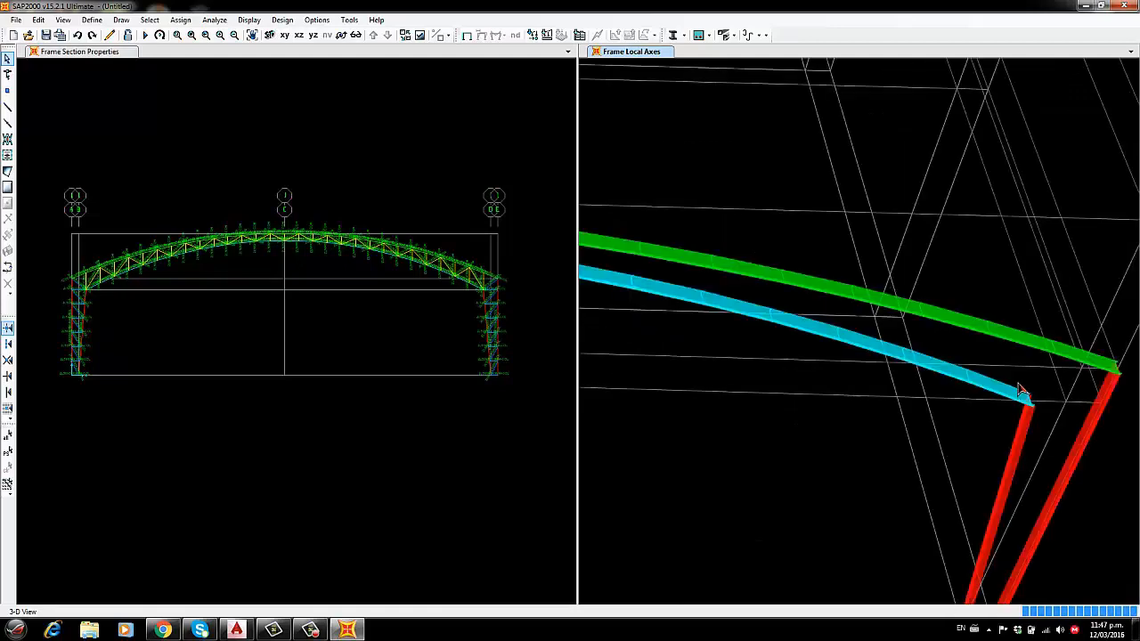
{"action": "scroll", "coordinate": [1104, 358], "scroll_direction": "down", "scroll_amount": 3}
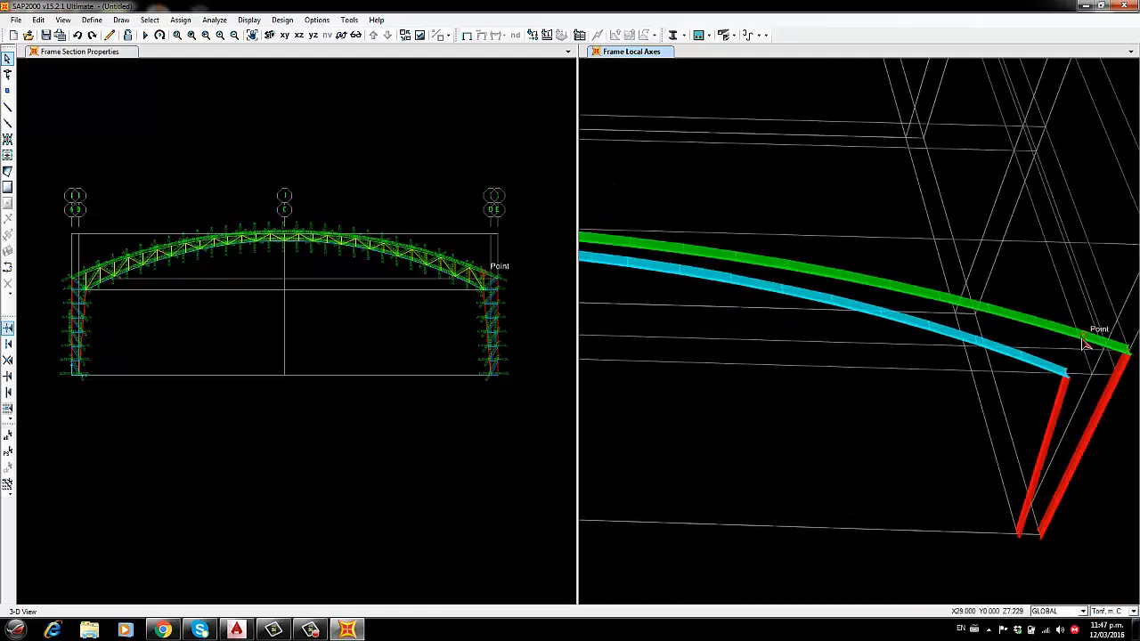
{"action": "middle_click_drag", "start_coordinate": [853, 327], "coordinate": [1114, 336]}
{"action": "middle_click_drag", "start_coordinate": [764, 262], "coordinate": [871, 300]}
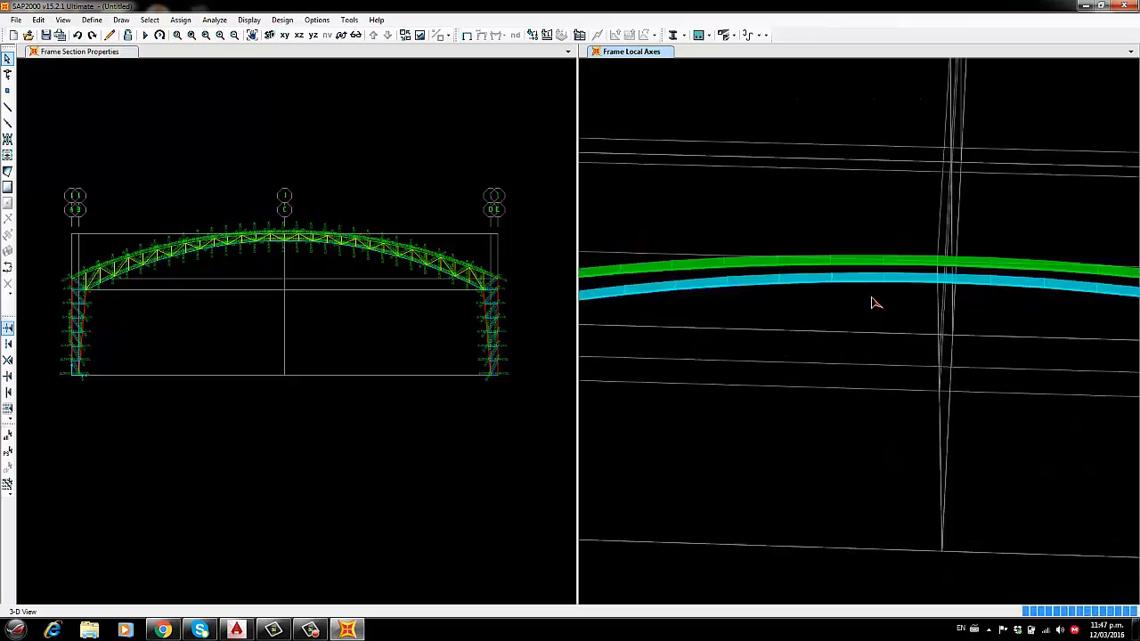
{"action": "scroll", "coordinate": [843, 275], "scroll_direction": "up", "scroll_amount": 3}
{"action": "scroll", "coordinate": [852, 272], "scroll_direction": "up", "scroll_amount": 2}
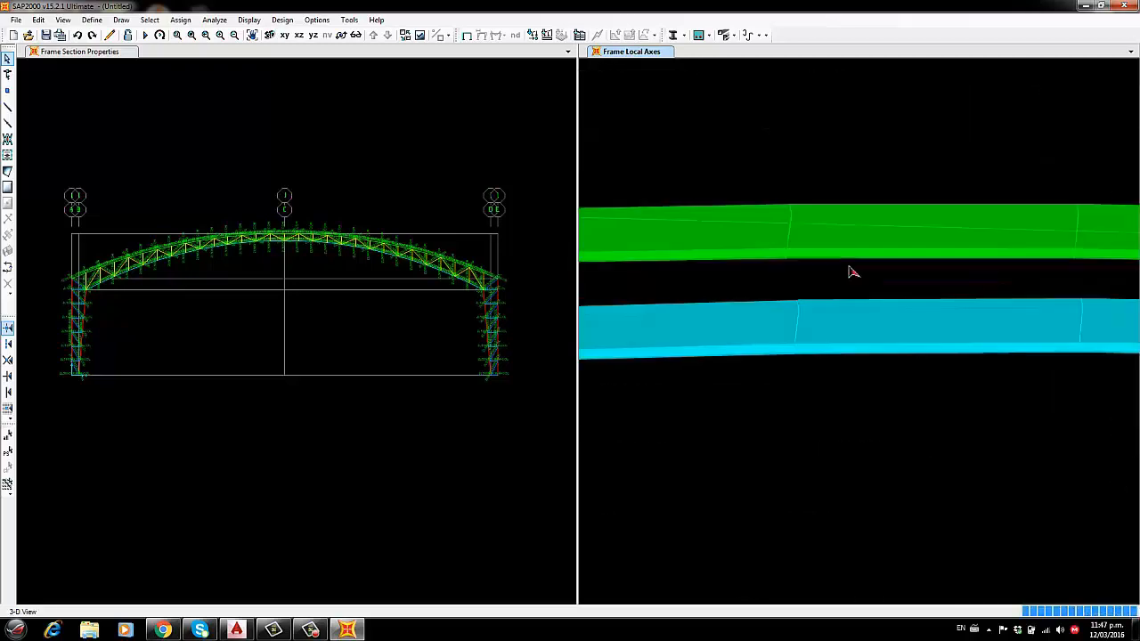
{"action": "scroll", "coordinate": [1040, 290], "scroll_direction": "down", "scroll_amount": 4}
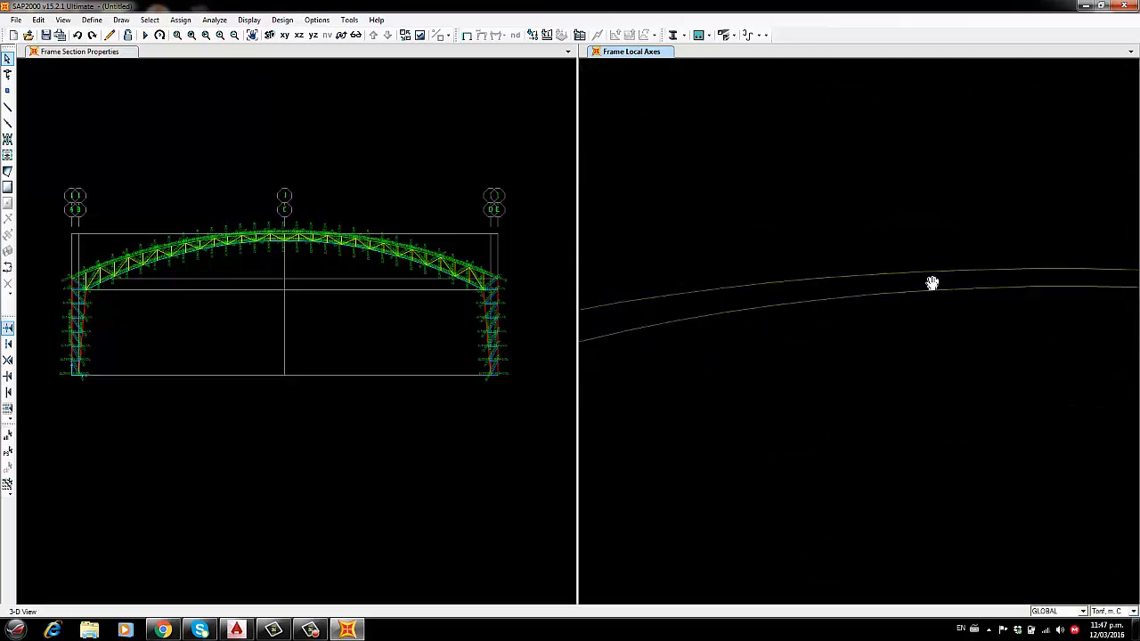
{"action": "middle_click_drag", "start_coordinate": [932, 283], "coordinate": [716, 319]}
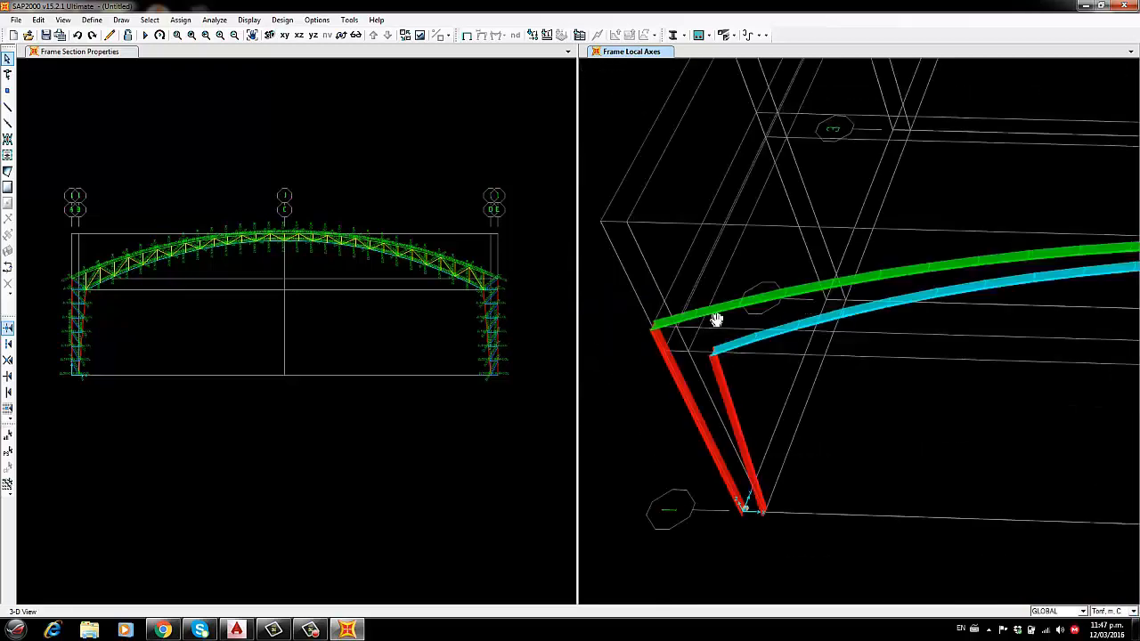
Select all frames with the C200X50X15X4MM-CS section and set their local axis angle to -90 degrees
{"action": "left_click", "coordinate": [150, 20]}
{"action": "mouse_move", "coordinate": [178, 34]}
{"action": "mouse_move", "coordinate": [348, 139]}
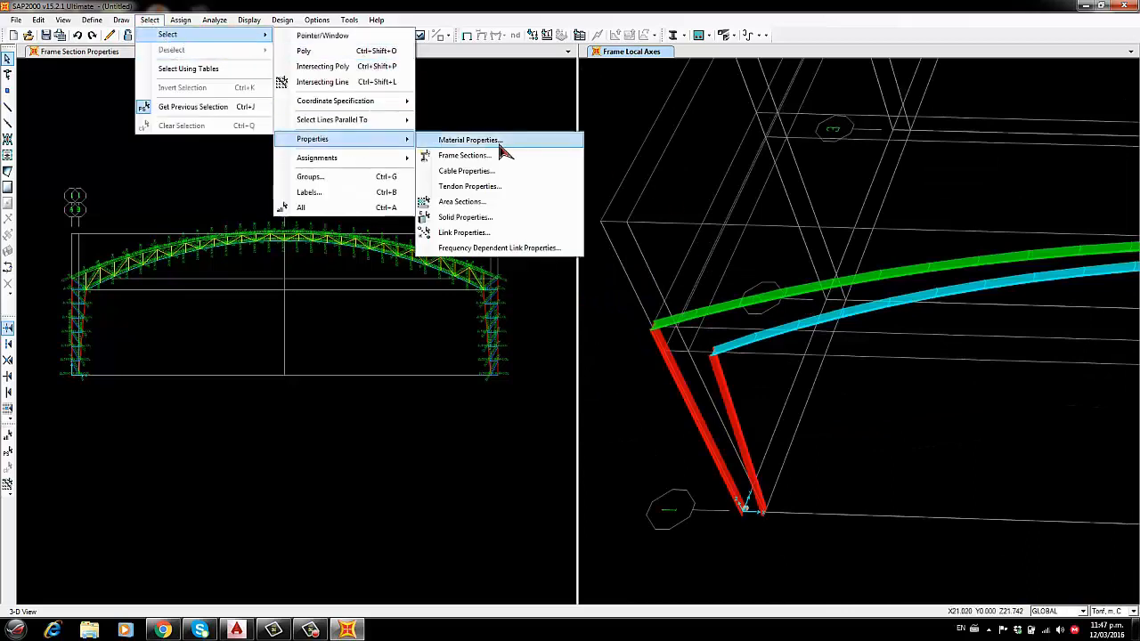
{"action": "left_click", "coordinate": [466, 155]}
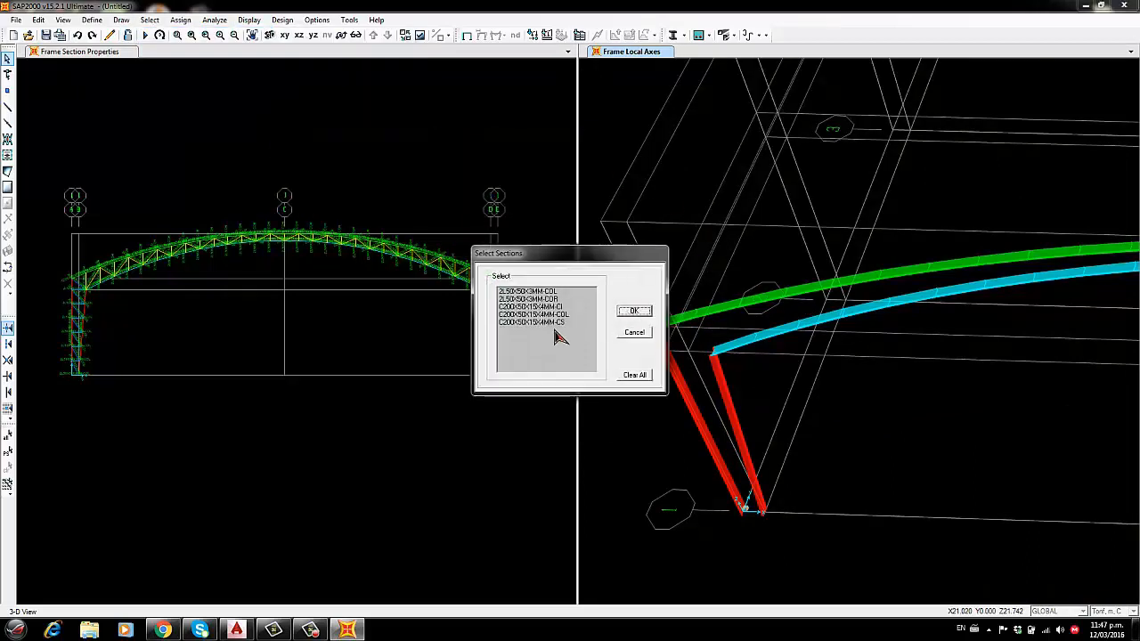
{"action": "left_click", "coordinate": [552, 323]}
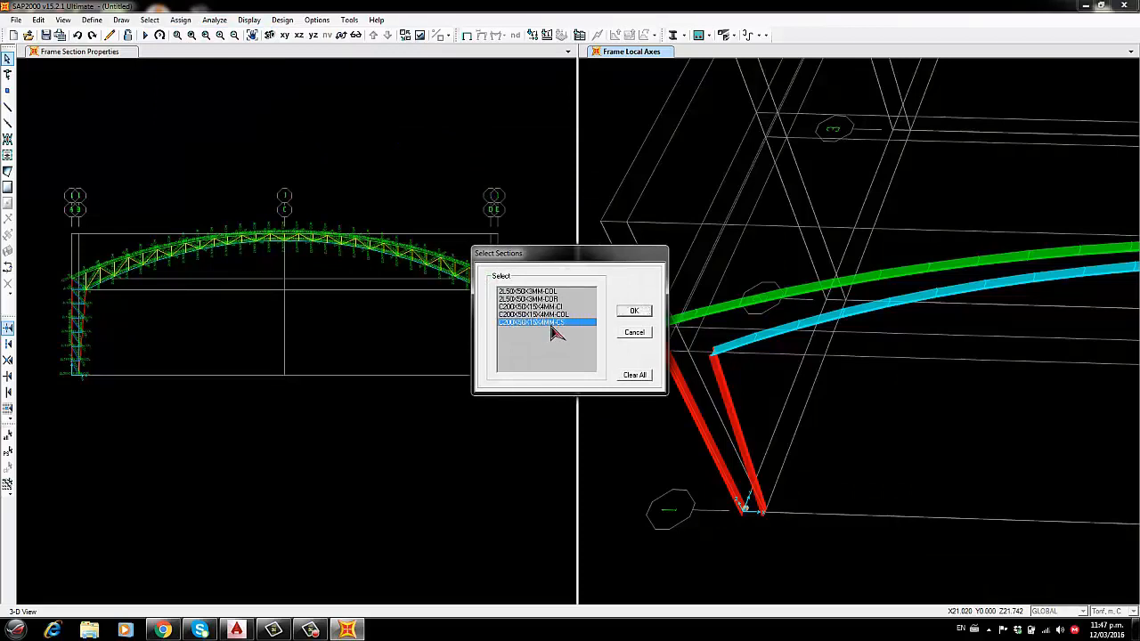
{"action": "left_click", "coordinate": [634, 311]}
{"action": "left_click", "coordinate": [181, 19]}
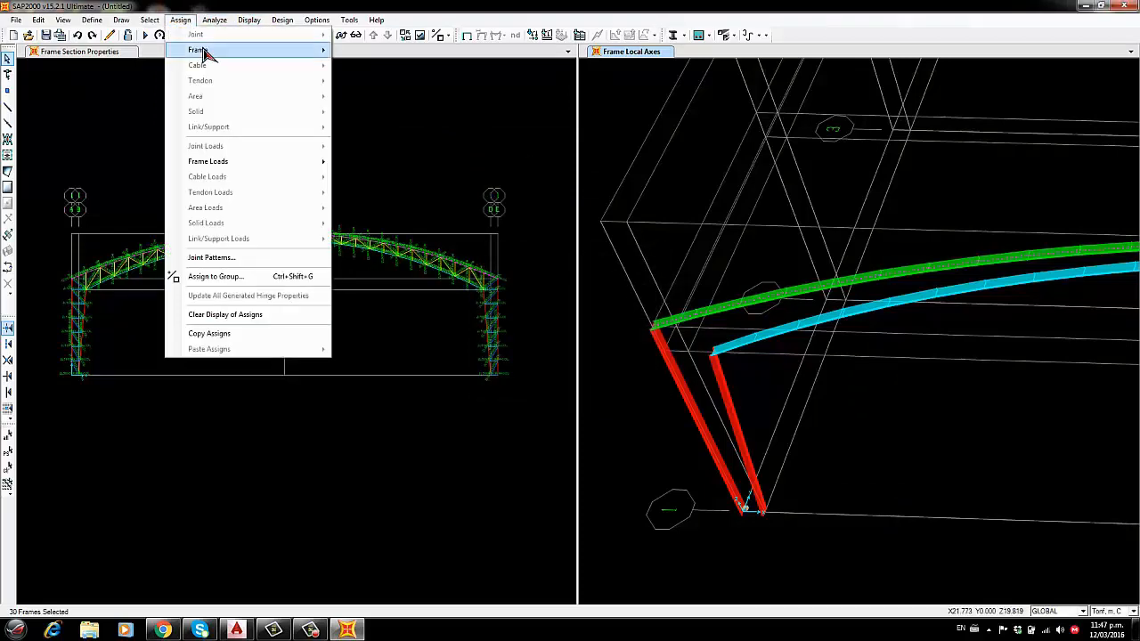
{"action": "mouse_move", "coordinate": [204, 51]}
{"action": "left_click", "coordinate": [432, 104]}
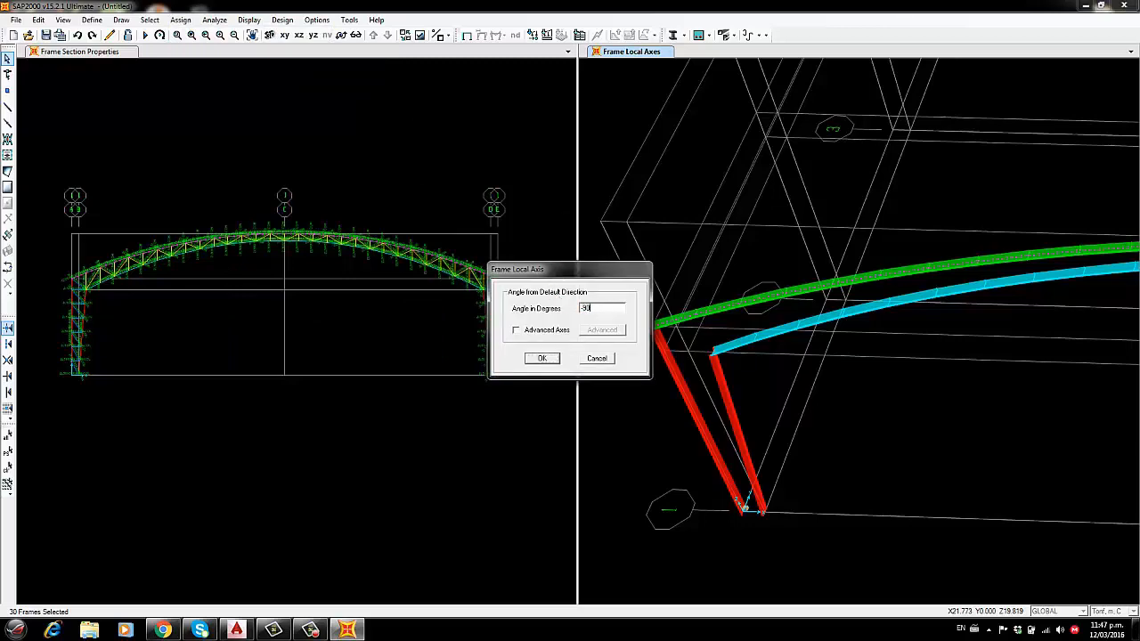
{"action": "left_click", "coordinate": [542, 358]}
Examine in the 3-D view how the arch's top and bottom chord channels meet the column chords at their joints
{"action": "scroll", "coordinate": [666, 338], "scroll_direction": "up", "scroll_amount": 3}
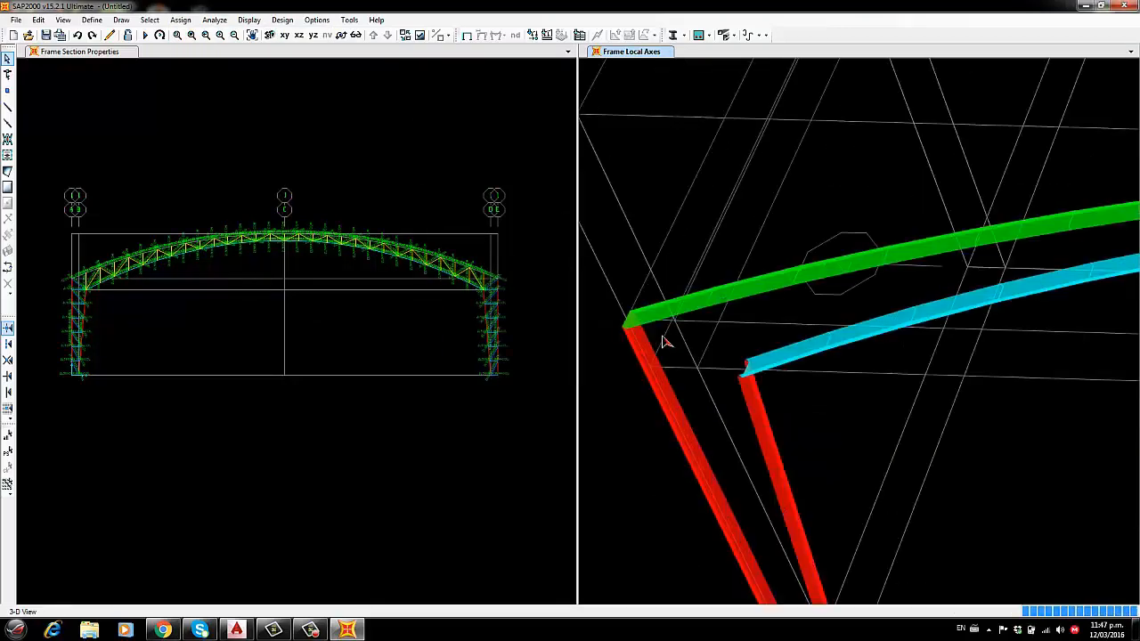
{"action": "scroll", "coordinate": [661, 338], "scroll_direction": "down", "scroll_amount": 4}
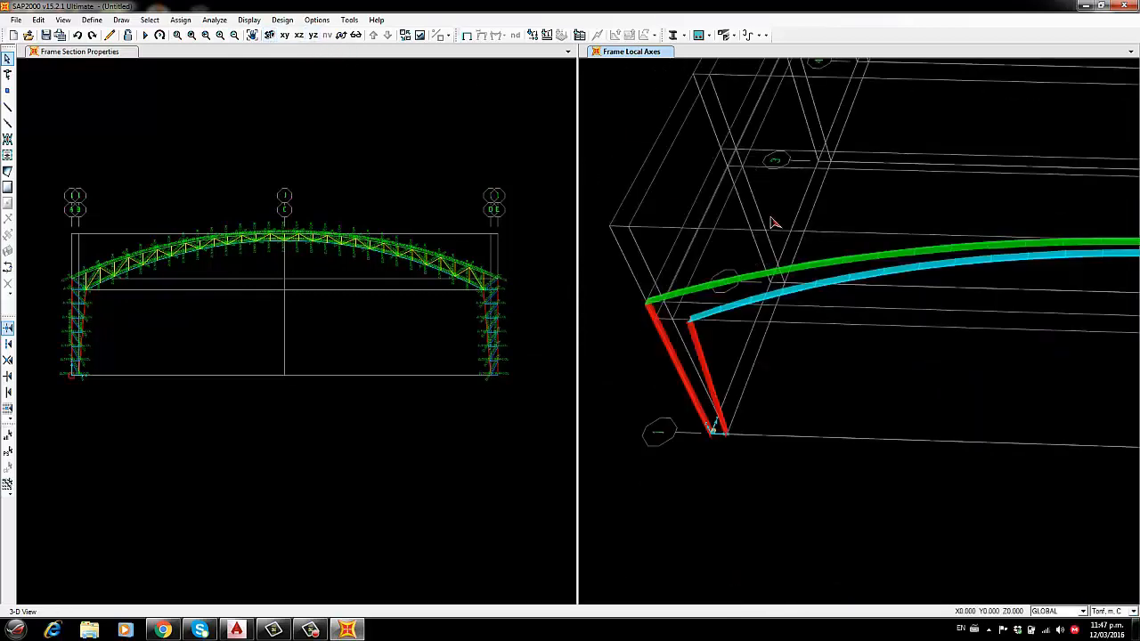
{"action": "scroll", "coordinate": [869, 219], "scroll_direction": "down", "scroll_amount": 2}
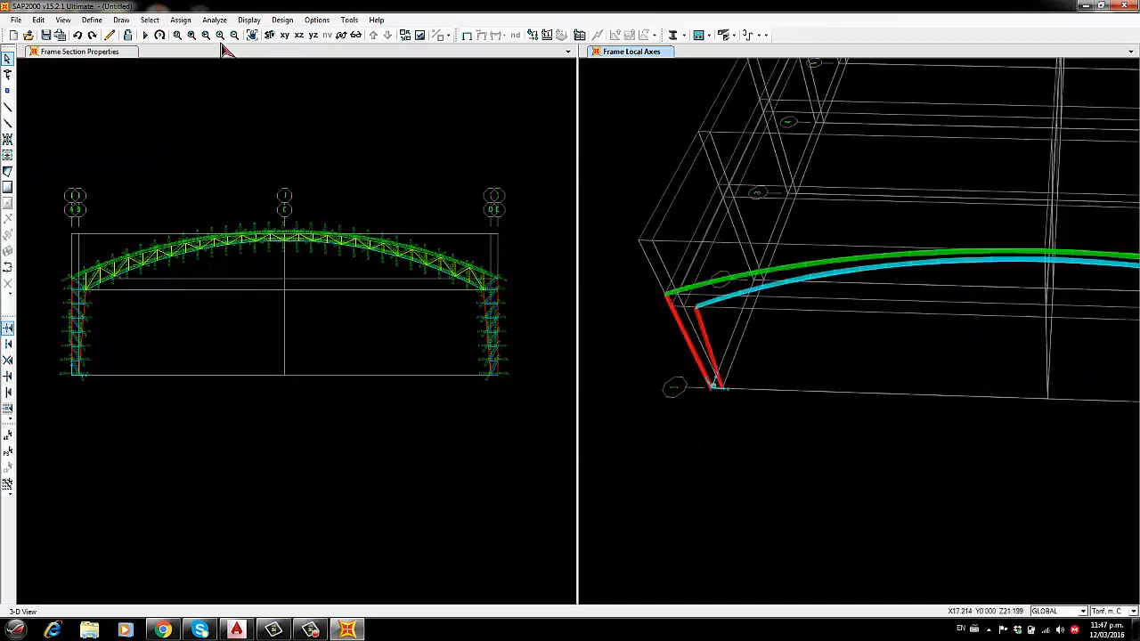
{"action": "left_click", "coordinate": [269, 35]}
{"action": "scroll", "coordinate": [889, 395], "scroll_direction": "up", "scroll_amount": 5}
{"action": "middle_click_drag", "start_coordinate": [784, 529], "coordinate": [896, 323]}
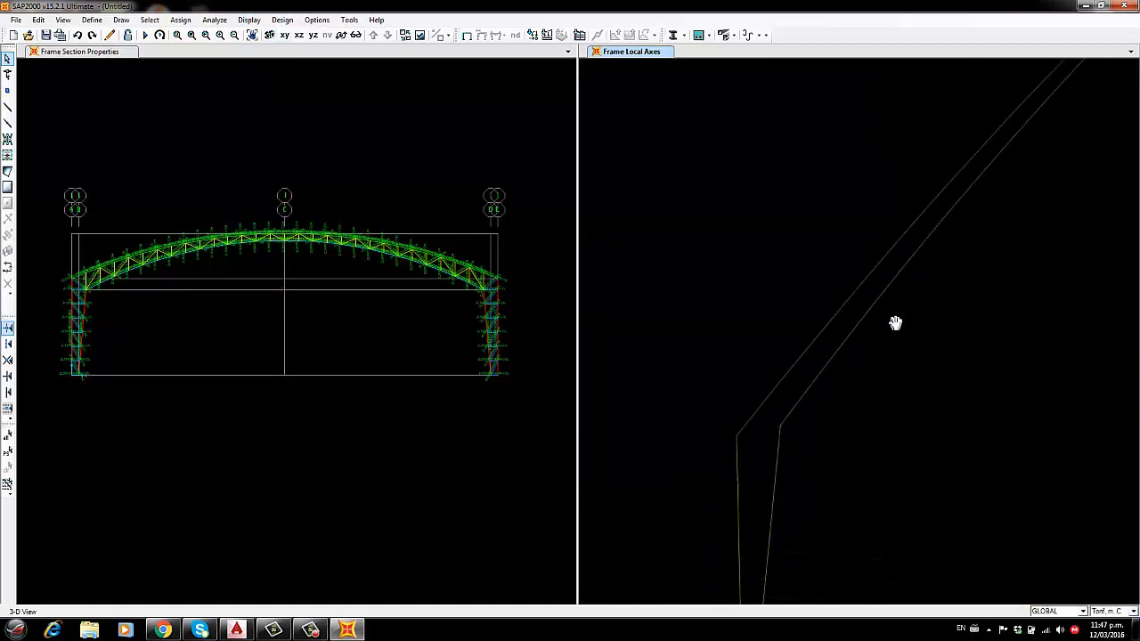
{"action": "scroll", "coordinate": [868, 352], "scroll_direction": "up", "scroll_amount": 5}
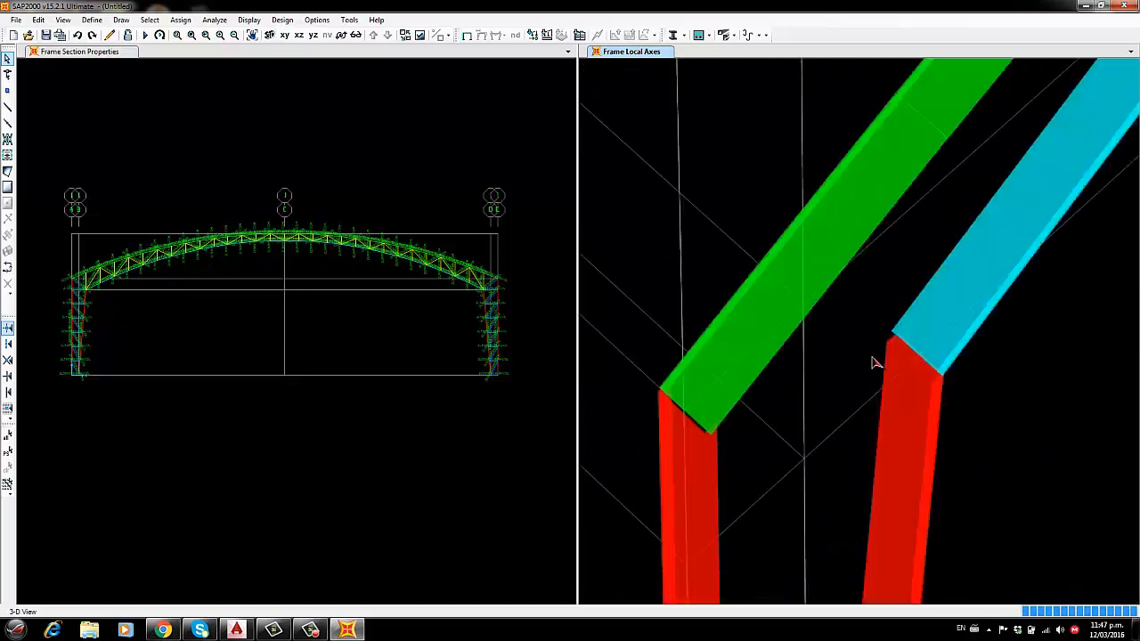
{"action": "scroll", "coordinate": [877, 362], "scroll_direction": "up", "scroll_amount": 4}
{"action": "scroll", "coordinate": [819, 387], "scroll_direction": "down", "scroll_amount": 3}
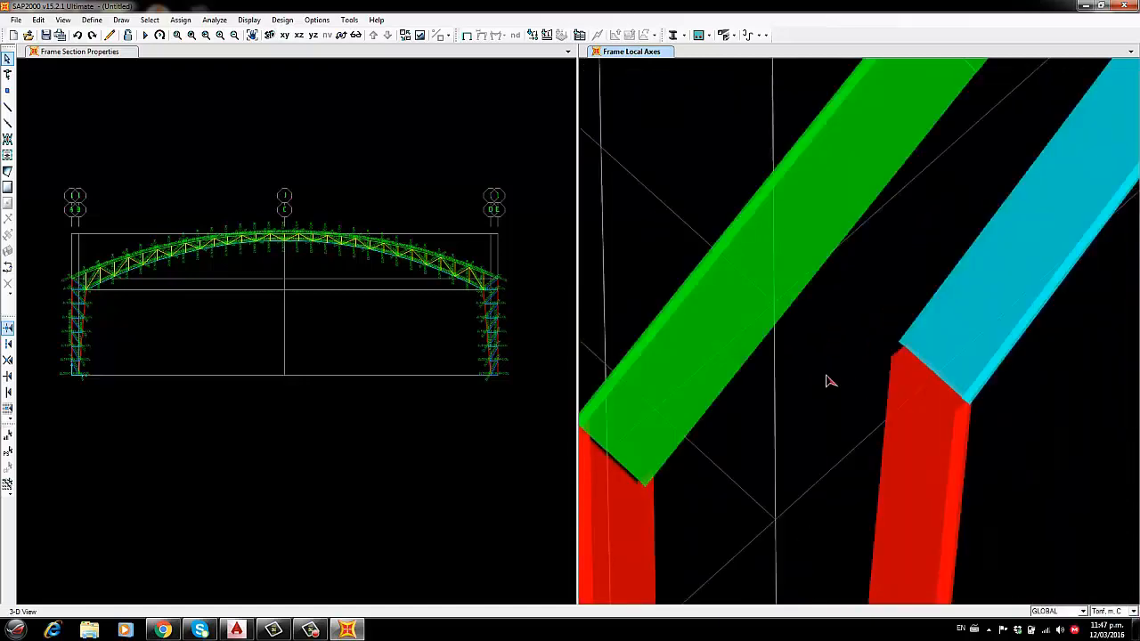
{"action": "scroll", "coordinate": [974, 389], "scroll_direction": "up", "scroll_amount": 4}
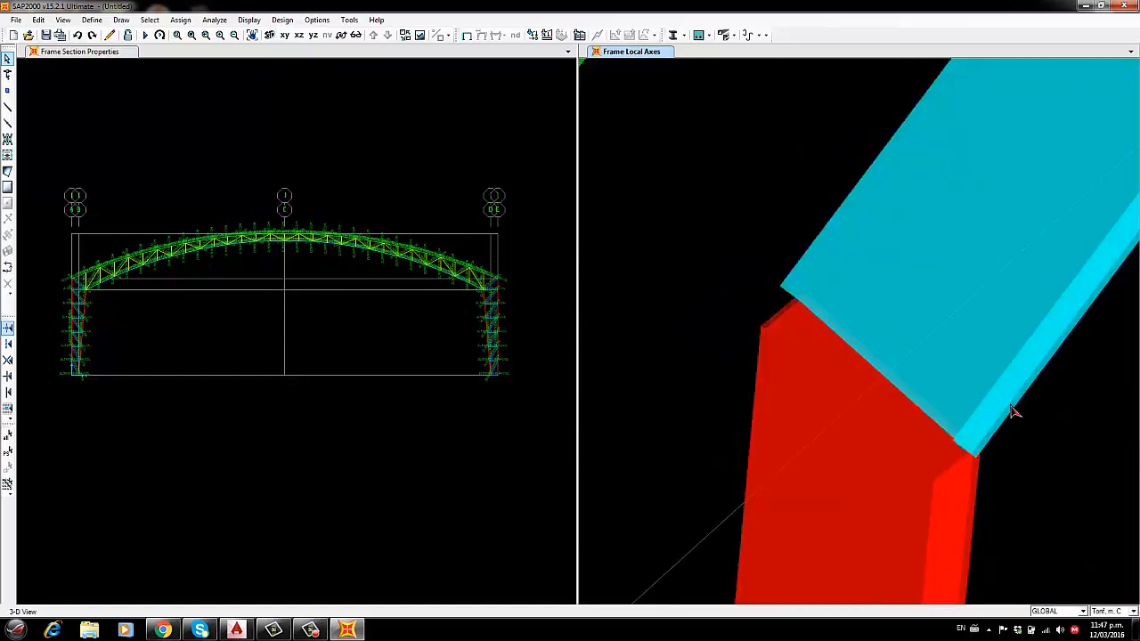
{"action": "scroll", "coordinate": [853, 292], "scroll_direction": "down", "scroll_amount": 1}
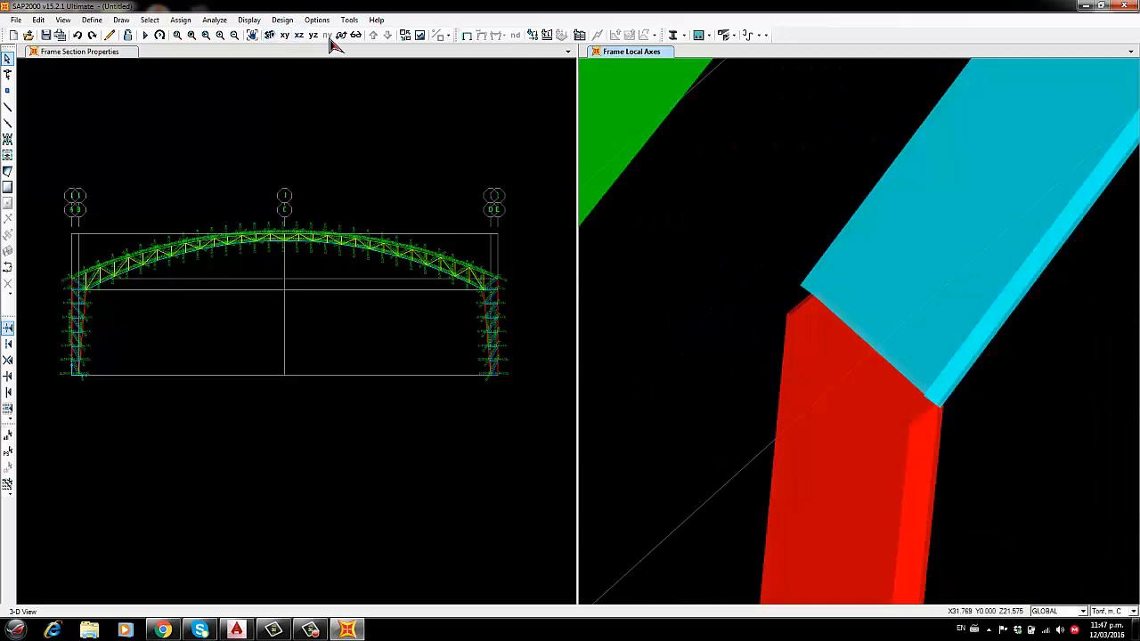
Orbit around the column joints and examine the channel orientation of both arch chords along the span
{"action": "scroll", "coordinate": [868, 329], "scroll_direction": "up", "scroll_amount": 2}
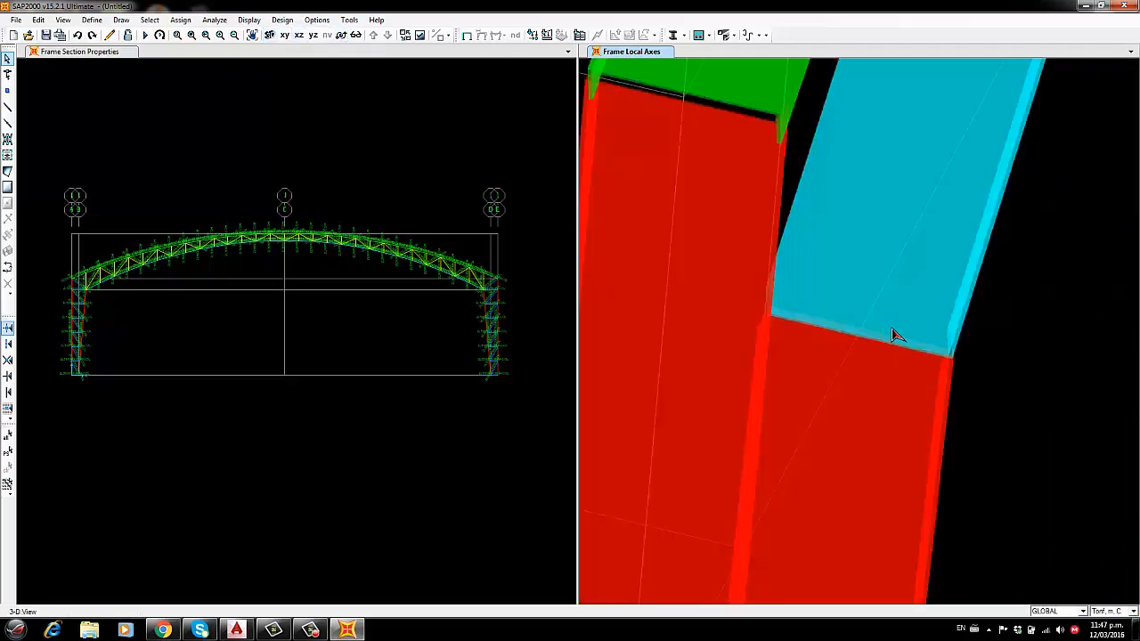
{"action": "left_click", "coordinate": [343, 37]}
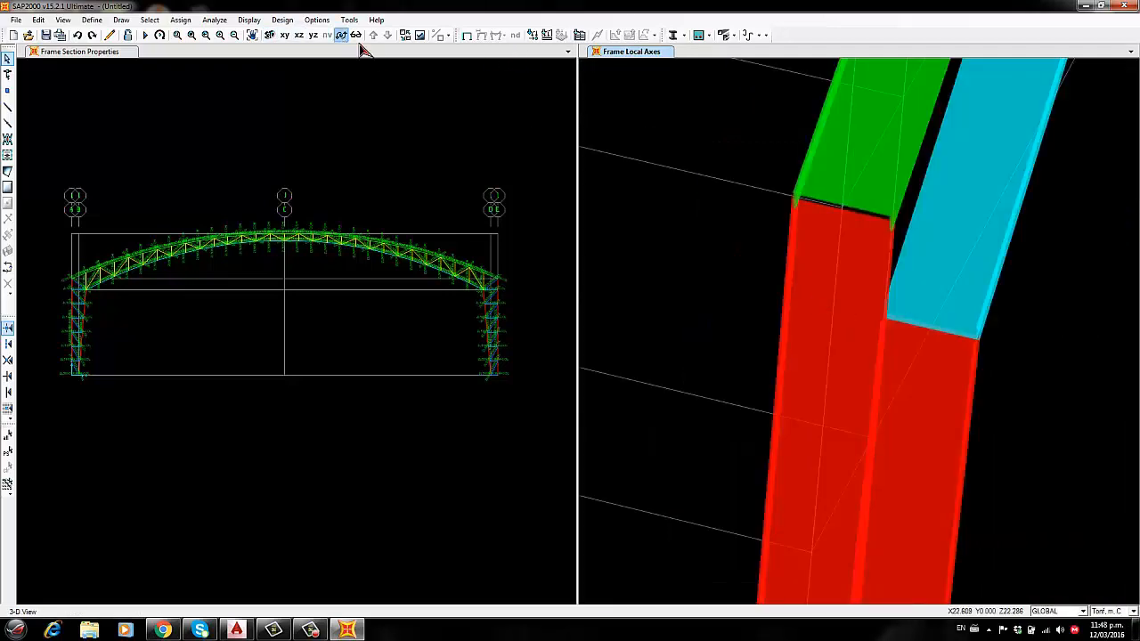
{"action": "left_click_drag", "start_coordinate": [837, 290], "coordinate": [917, 305]}
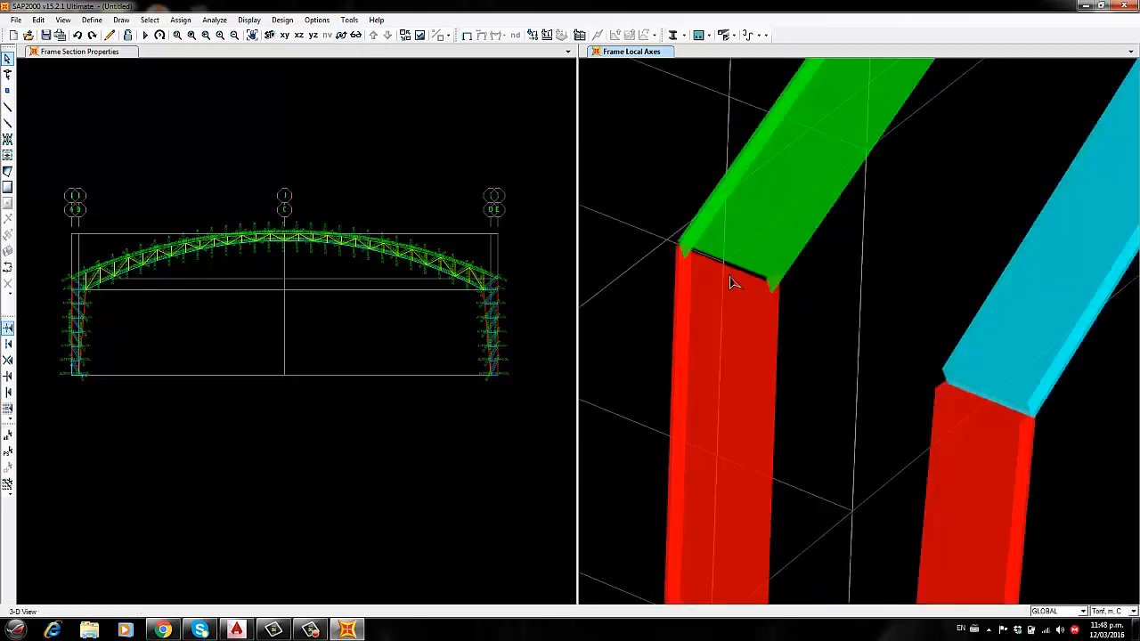
{"action": "scroll", "coordinate": [712, 283], "scroll_direction": "down", "scroll_amount": 2}
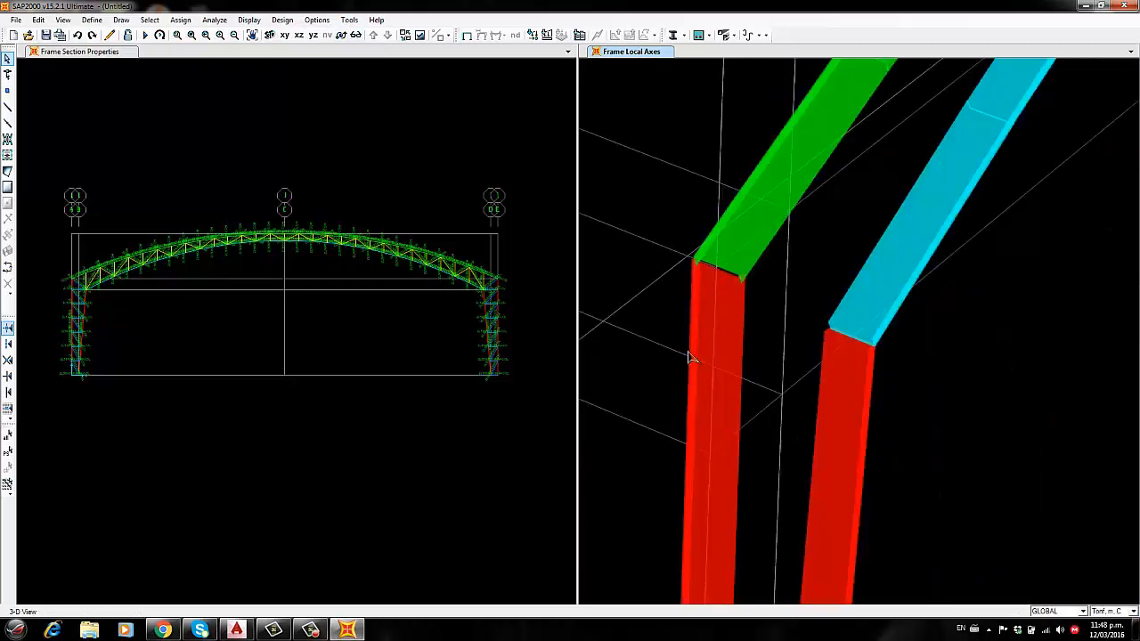
{"action": "scroll", "coordinate": [690, 356], "scroll_direction": "down", "scroll_amount": 3}
{"action": "middle_click_drag", "start_coordinate": [975, 232], "coordinate": [847, 561]}
{"action": "middle_click_drag", "start_coordinate": [997, 263], "coordinate": [960, 295]}
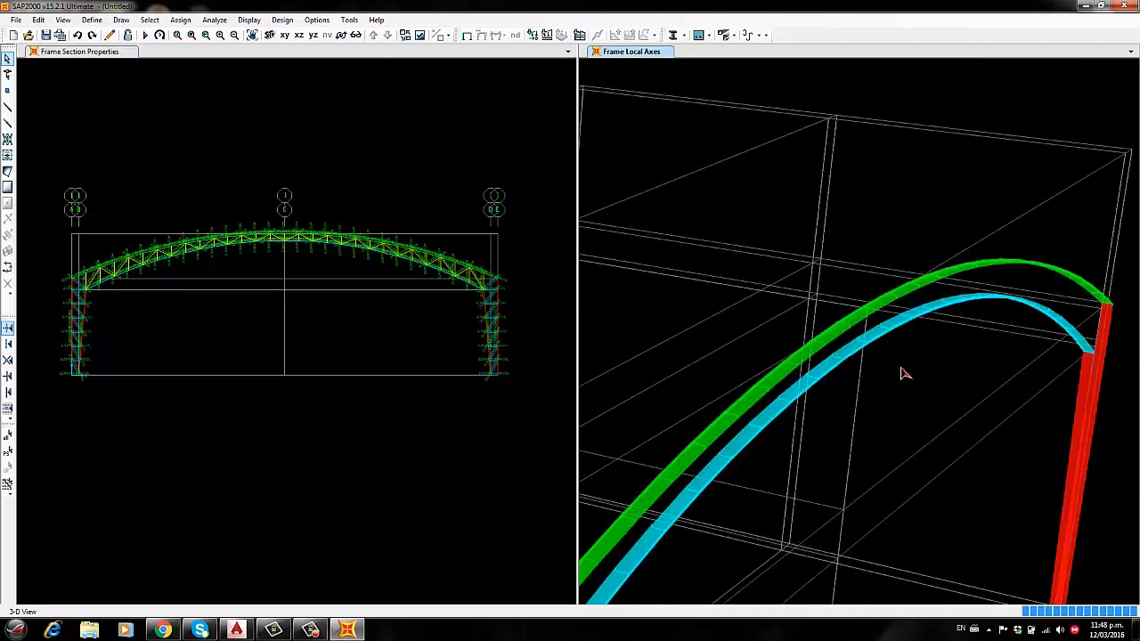
{"action": "scroll", "coordinate": [891, 331], "scroll_direction": "up", "scroll_amount": 4}
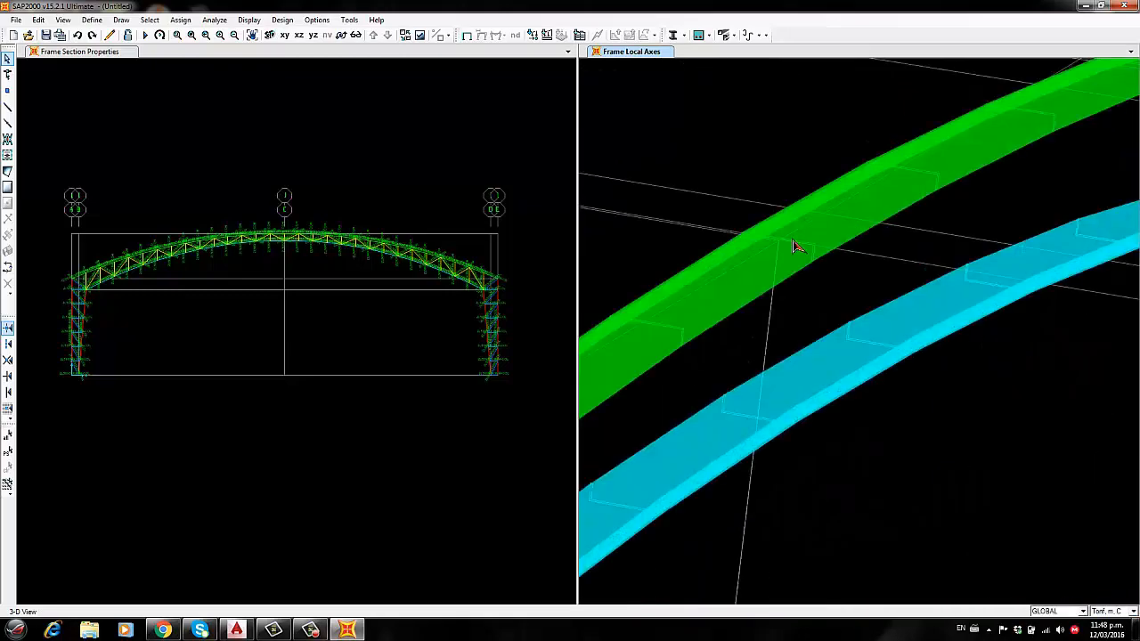
{"action": "middle_click_drag", "start_coordinate": [797, 247], "coordinate": [970, 364]}
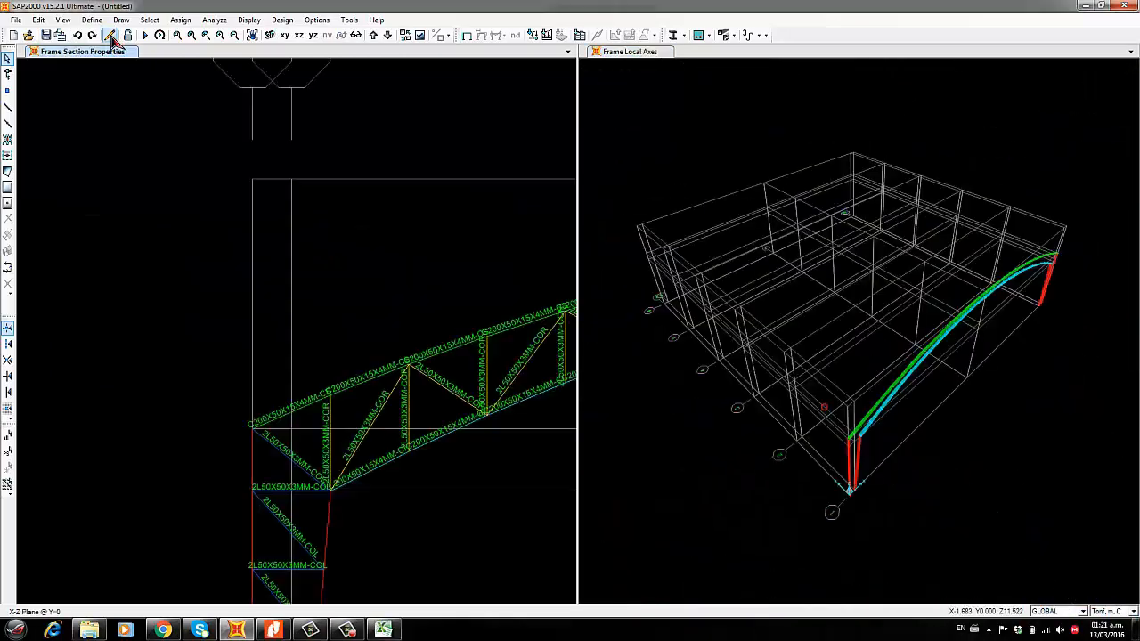
Start a new frame section property of the cold-formed C type
{"action": "left_click", "coordinate": [91, 20]}
{"action": "mouse_move", "coordinate": [124, 53]}
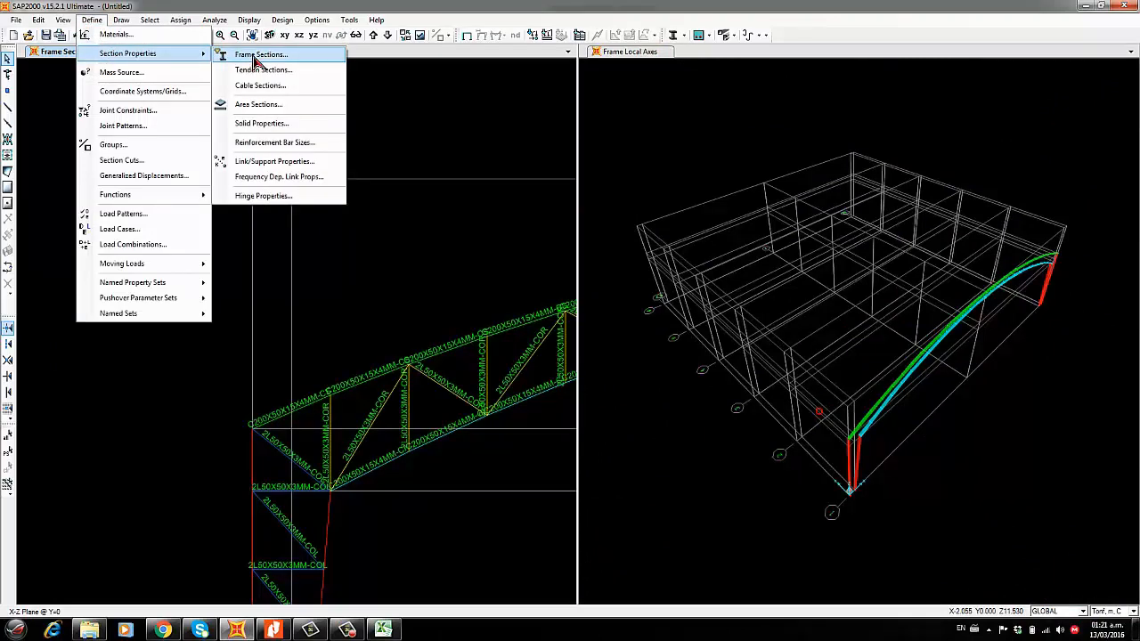
{"action": "left_click", "coordinate": [260, 55]}
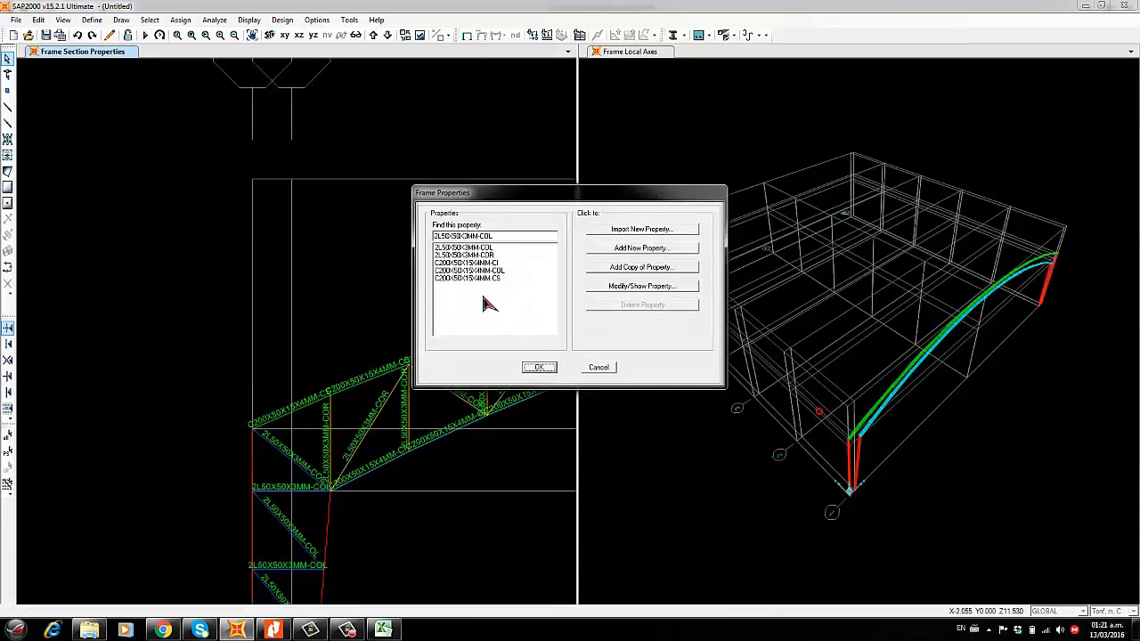
{"action": "left_click", "coordinate": [626, 250]}
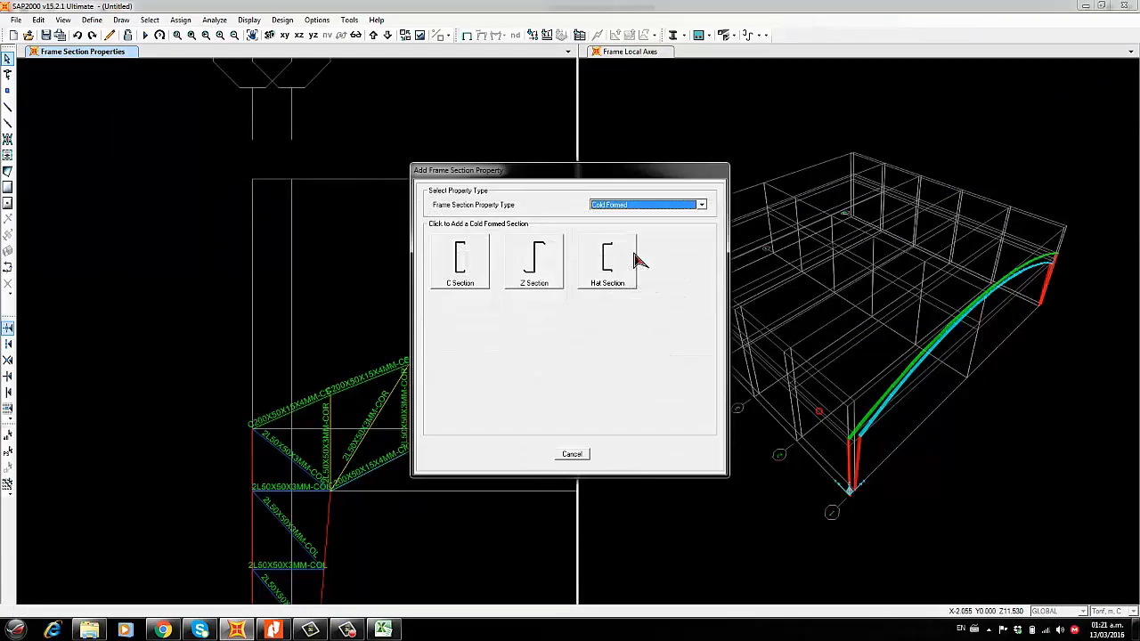
{"action": "left_click", "coordinate": [682, 206]}
{"action": "left_click", "coordinate": [626, 247]}
{"action": "left_click", "coordinate": [464, 267]}
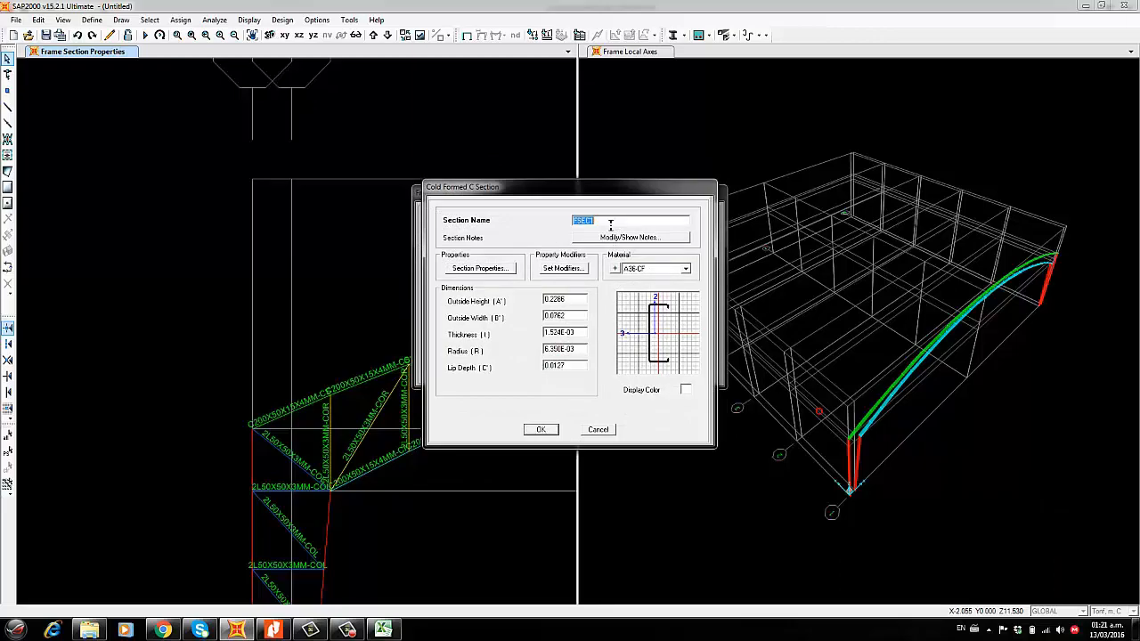
Consult the profile catalogue PDF, name the new section G100X50X15X3MM and assign it the A36-CF material
{"action": "left_click", "coordinate": [274, 630]}
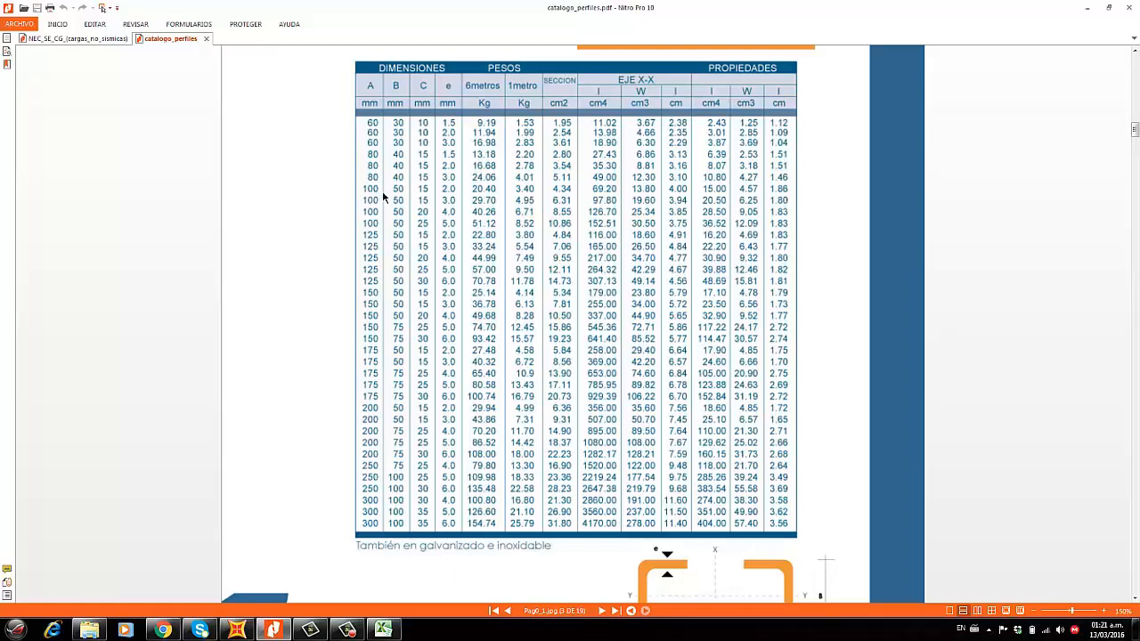
{"action": "left_click", "coordinate": [236, 630]}
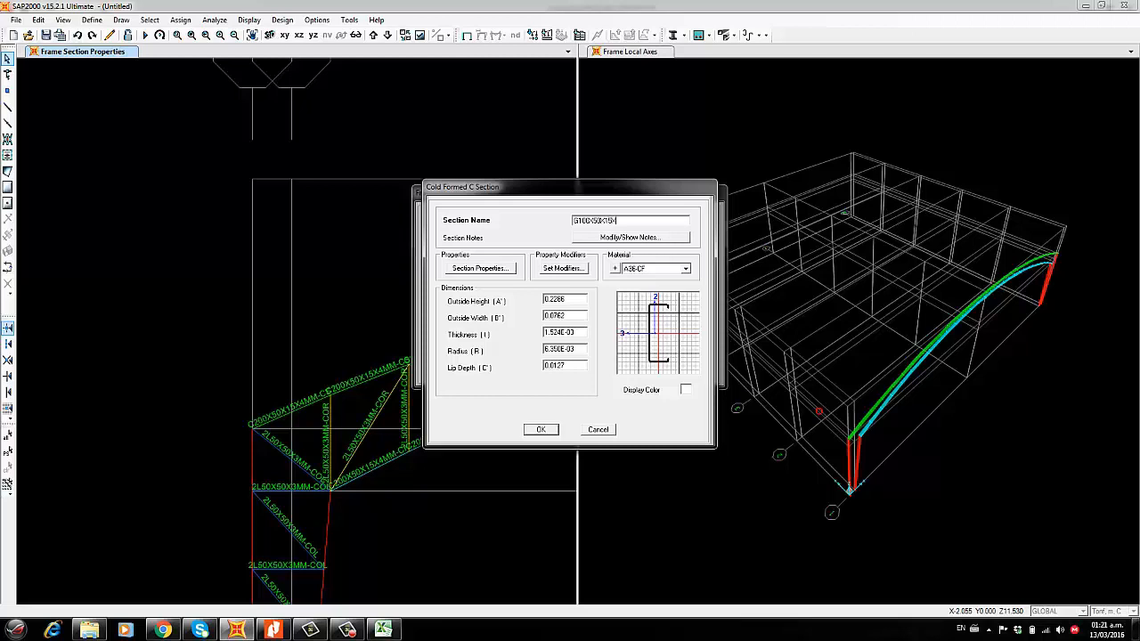
{"action": "left_click", "coordinate": [685, 269]}
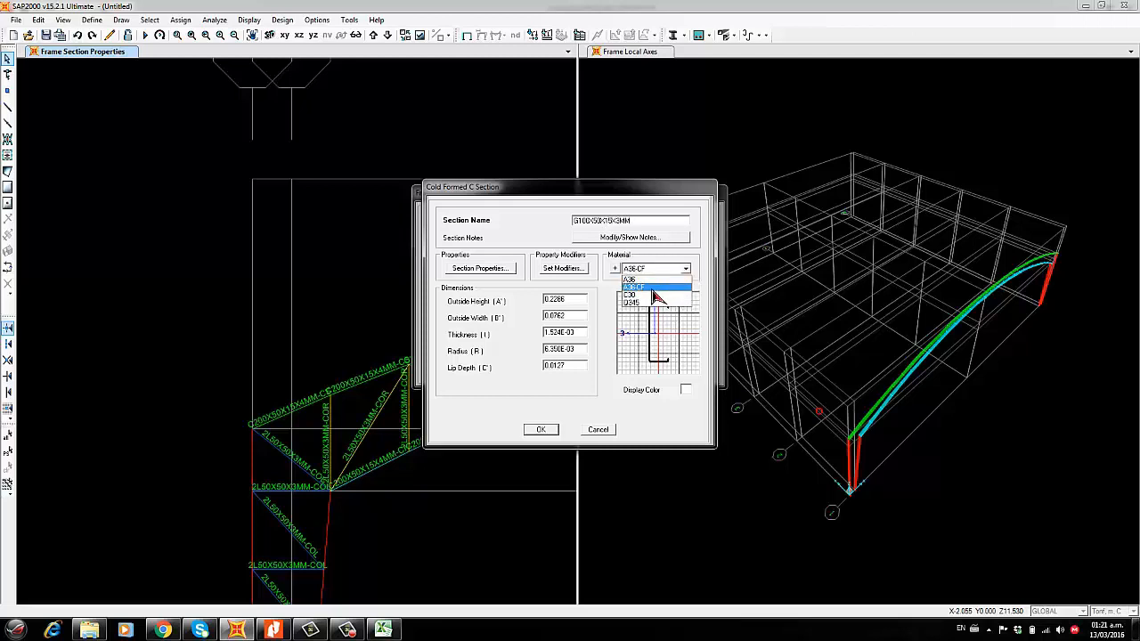
{"action": "left_click", "coordinate": [645, 287]}
Set the C section's outside height to 0.1, outside width to 0.05, thickness to 0.003 and lip depth to 0.015
{"action": "key", "text": "Tab"}
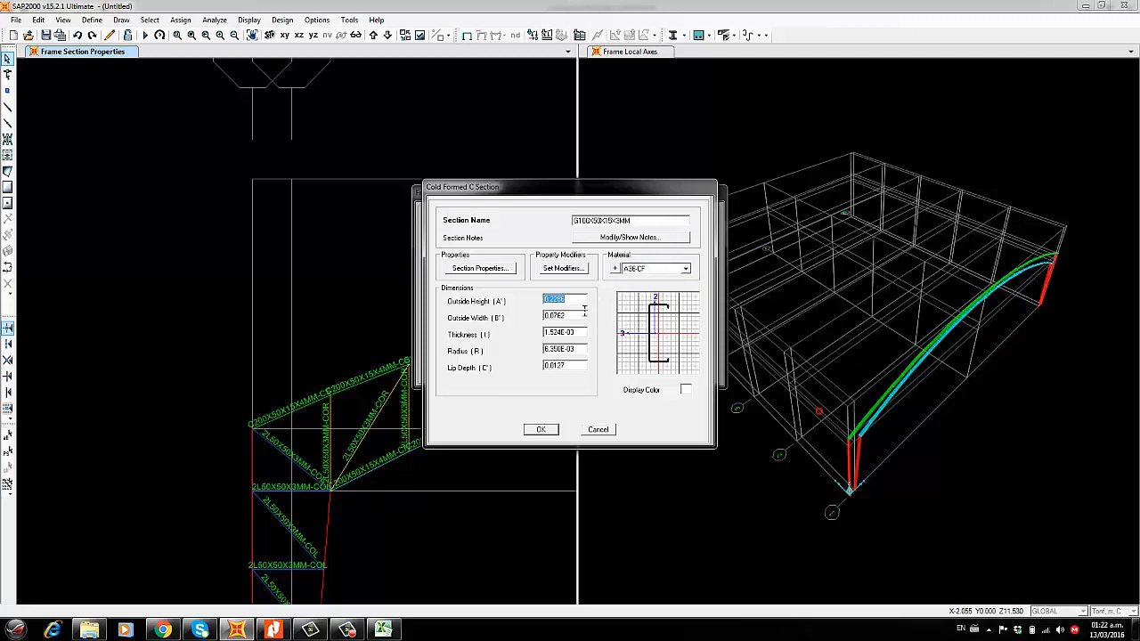
{"action": "key", "text": "Tab"}
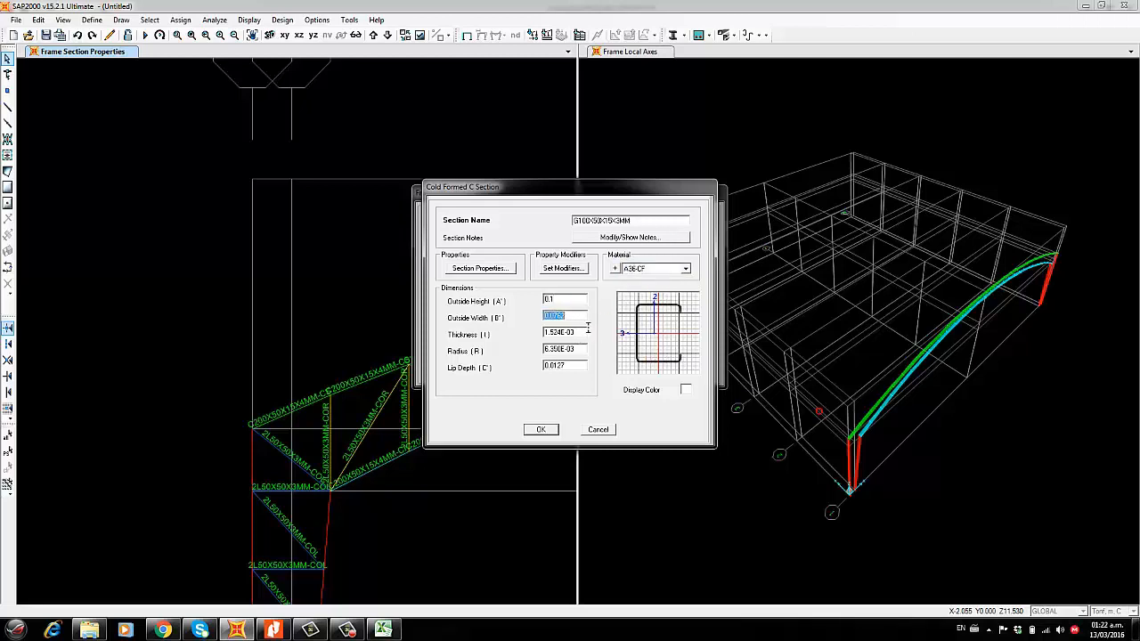
{"action": "type", "text": "0"}
{"action": "key", "text": "Tab"}
{"action": "type", "text": "0"}
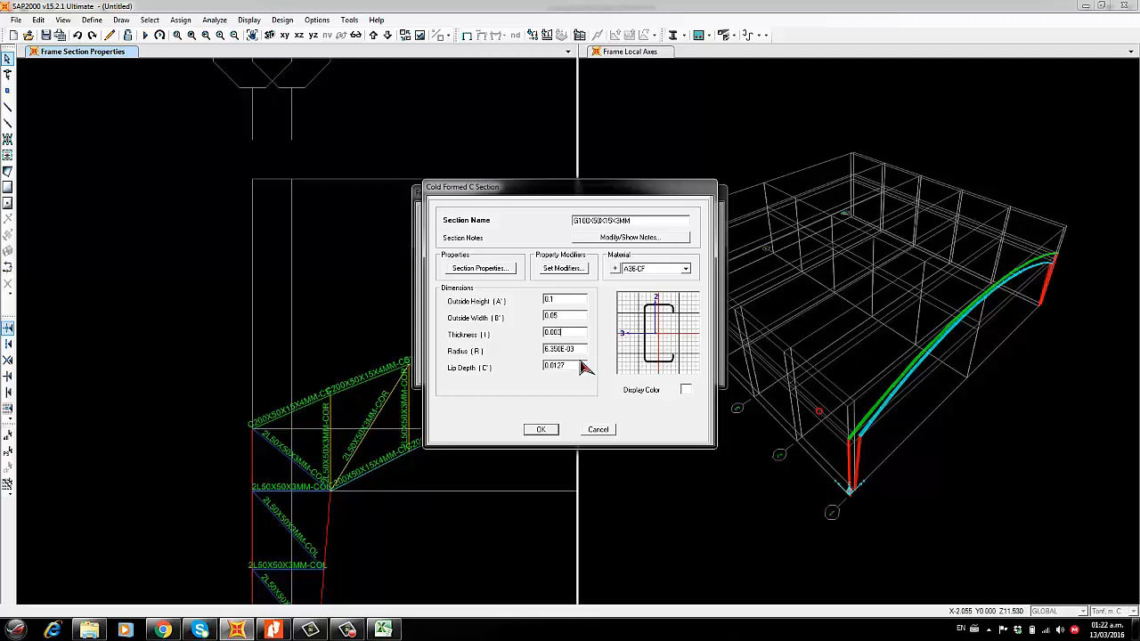
{"action": "key", "text": "Tab"}
{"action": "key", "text": "Tab"}
{"action": "type", "text": "0"}
{"action": "key", "text": "shift+Tab"}
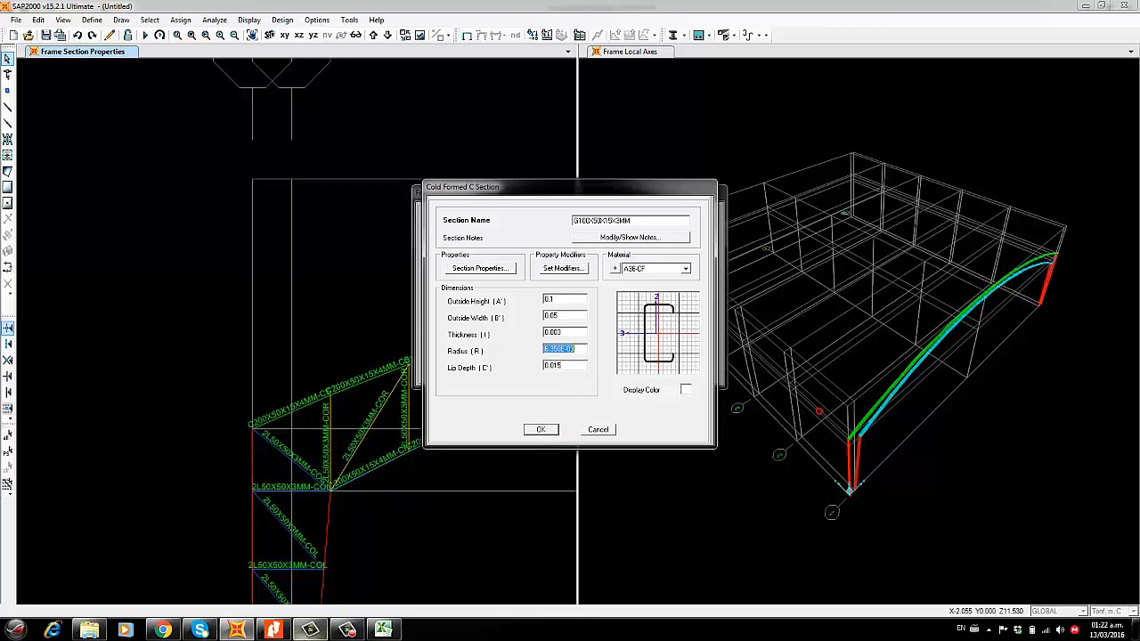
Check the 100x50x15x3 profile's properties in the catalogue PDF and open the calculated section properties of the new C section in SAP2000
{"action": "left_click", "coordinate": [272, 630]}
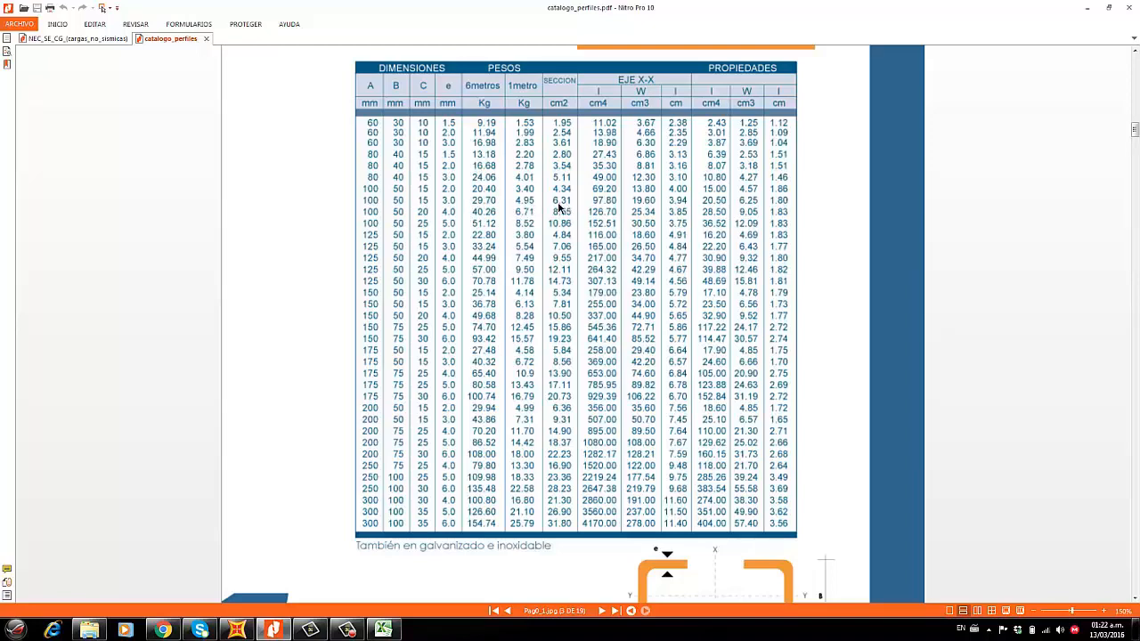
{"action": "left_click", "coordinate": [383, 630]}
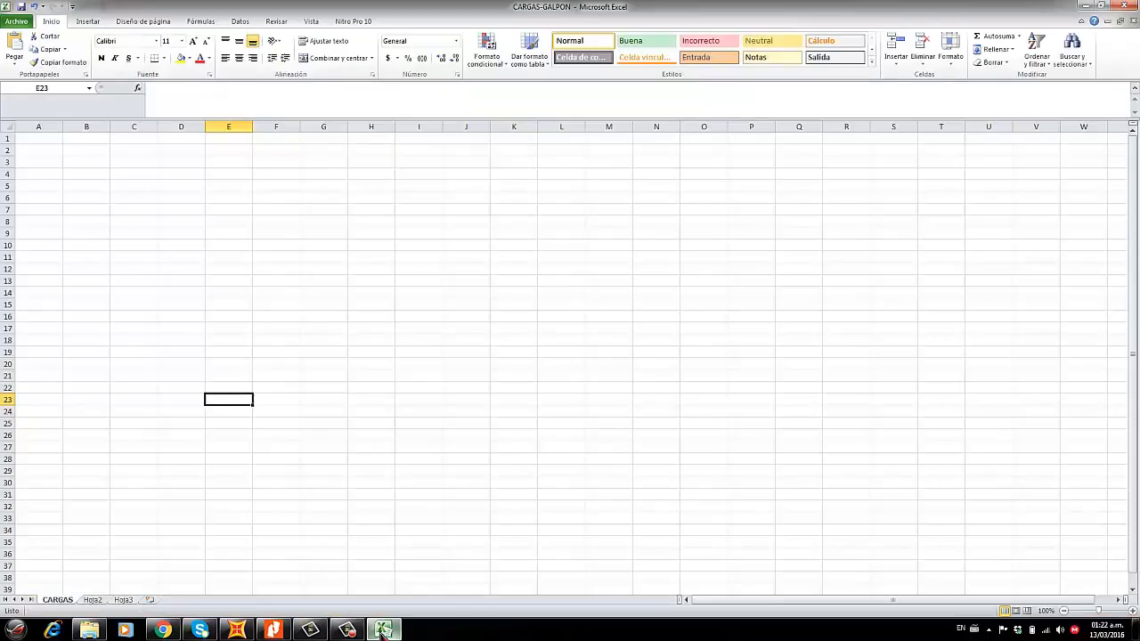
{"action": "left_click", "coordinate": [253, 631]}
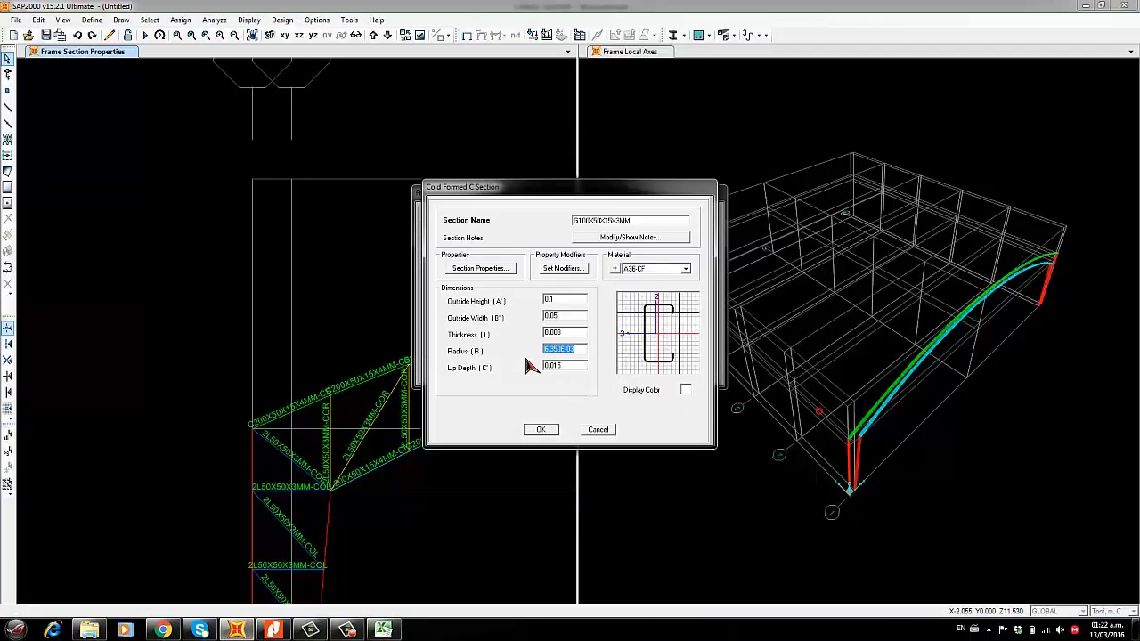
{"action": "left_click", "coordinate": [465, 271]}
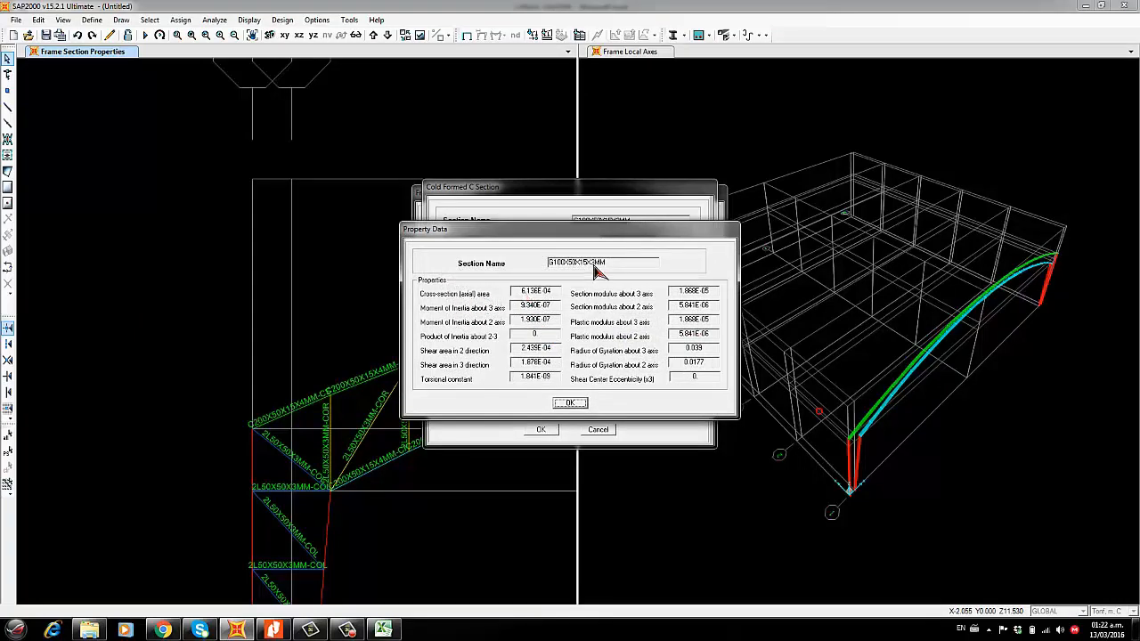
Set the C section's radius to 0.003 and recheck its calculated section properties
{"action": "left_click_drag", "start_coordinate": [606, 233], "coordinate": [311, 243]}
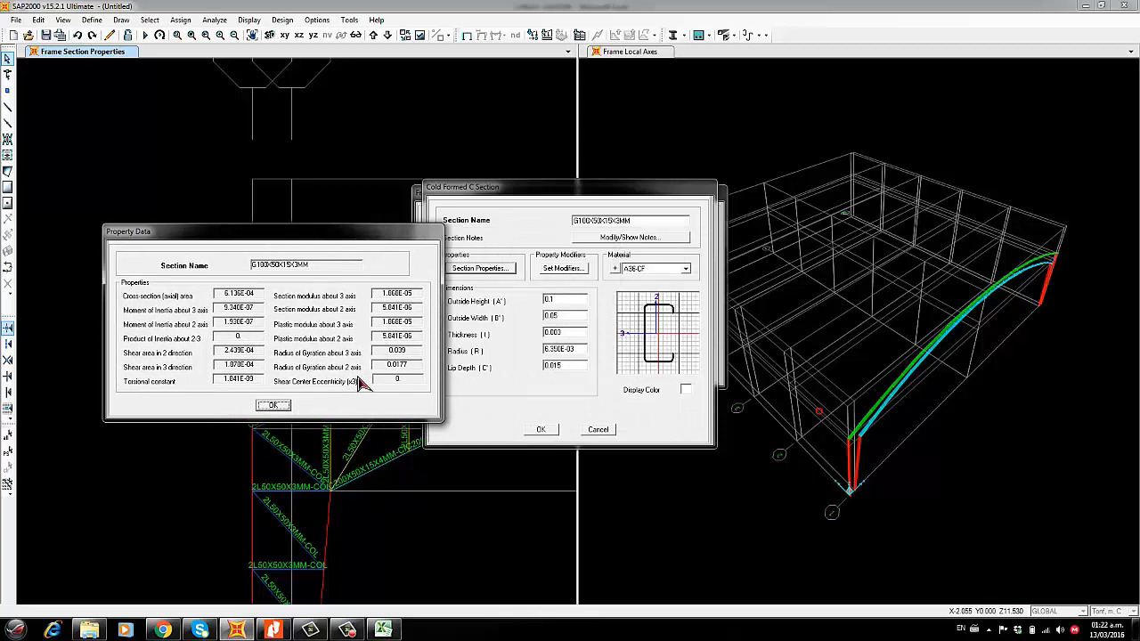
{"action": "left_click", "coordinate": [274, 406]}
{"action": "double_click", "coordinate": [588, 352]}
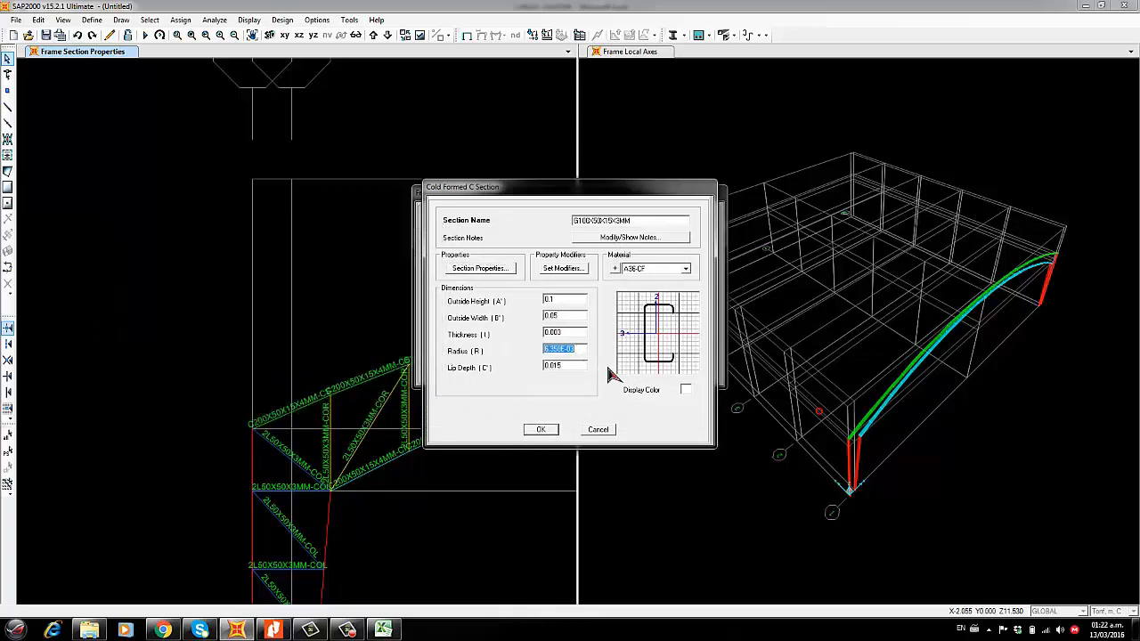
{"action": "type", "text": "0.003"}
{"action": "double_click", "coordinate": [575, 339]}
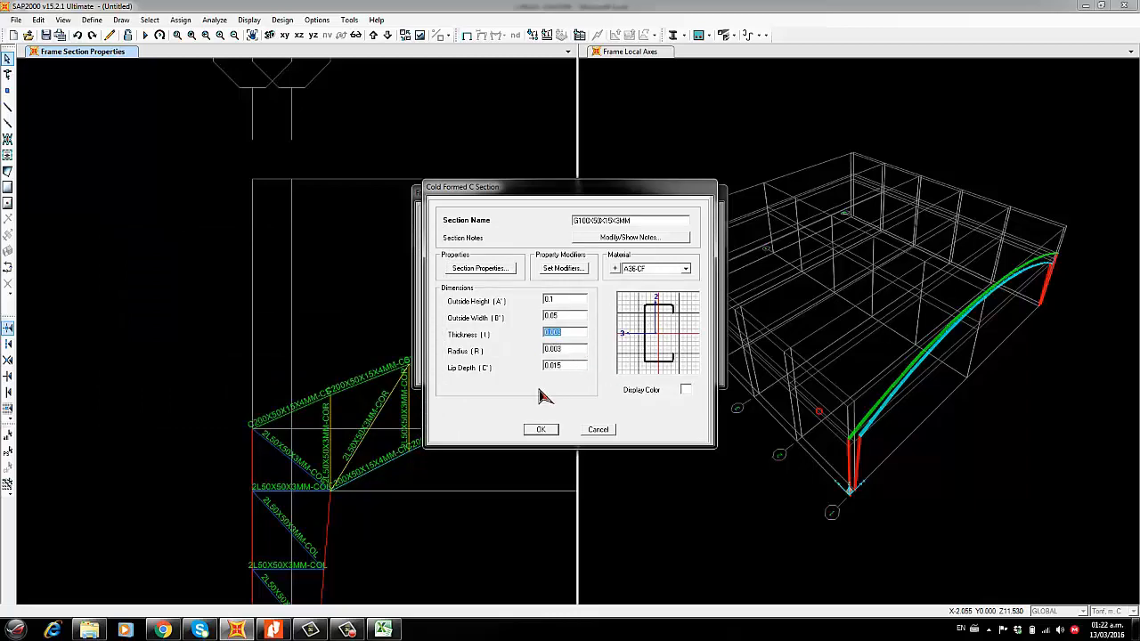
{"action": "left_click", "coordinate": [481, 269]}
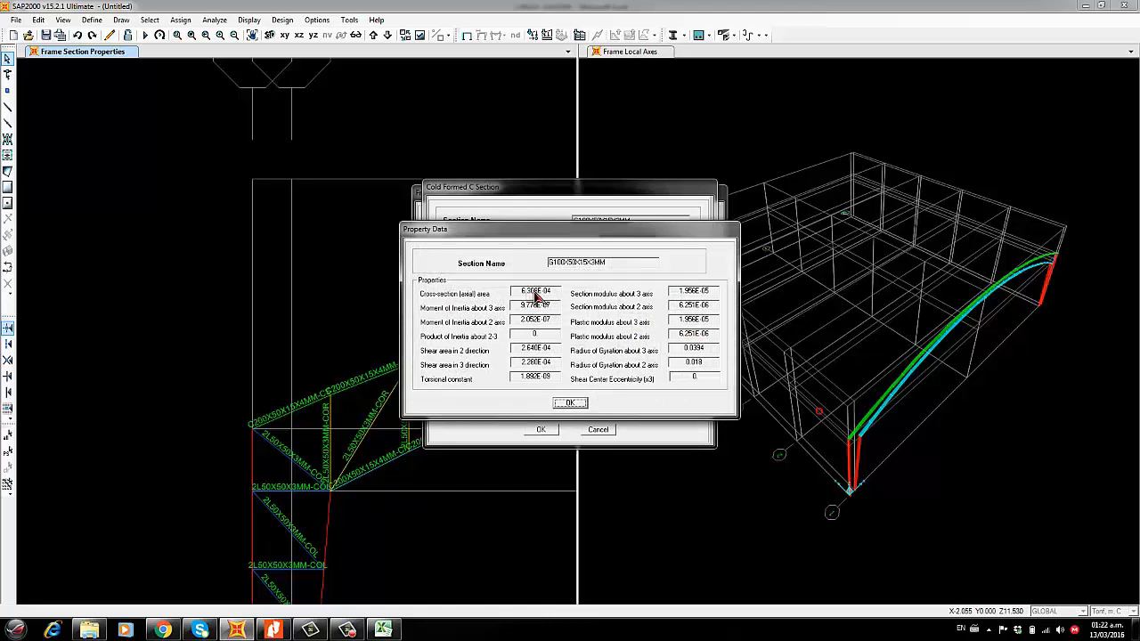
{"action": "left_click", "coordinate": [570, 402]}
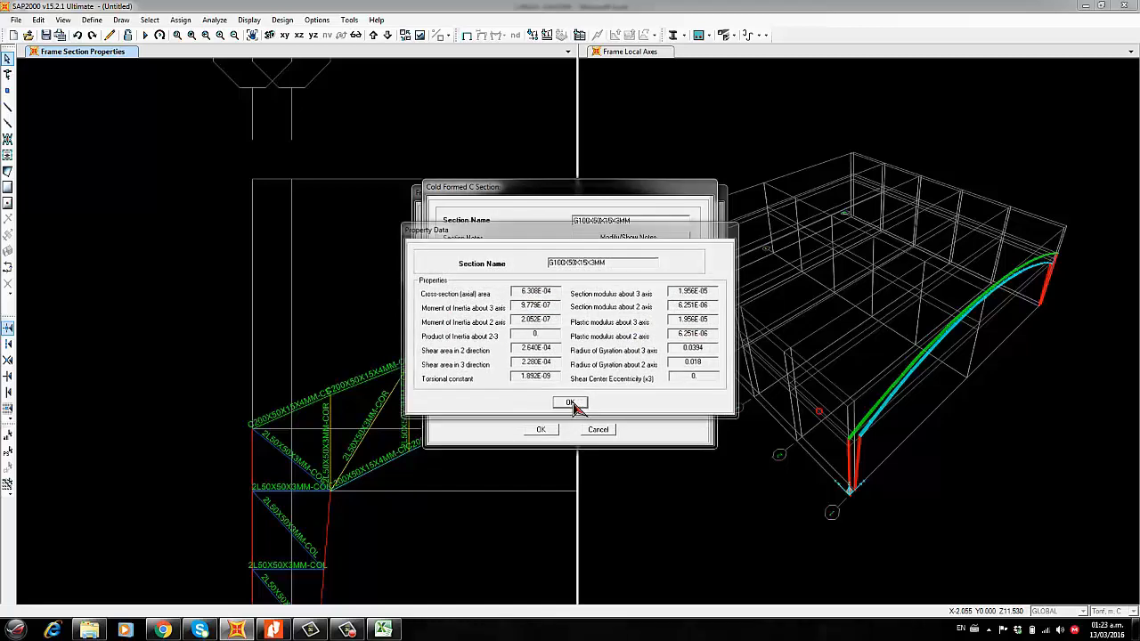
Give the G100X50X15X3MM section a pink display color and save it to the frame properties
{"action": "left_click", "coordinate": [687, 389]}
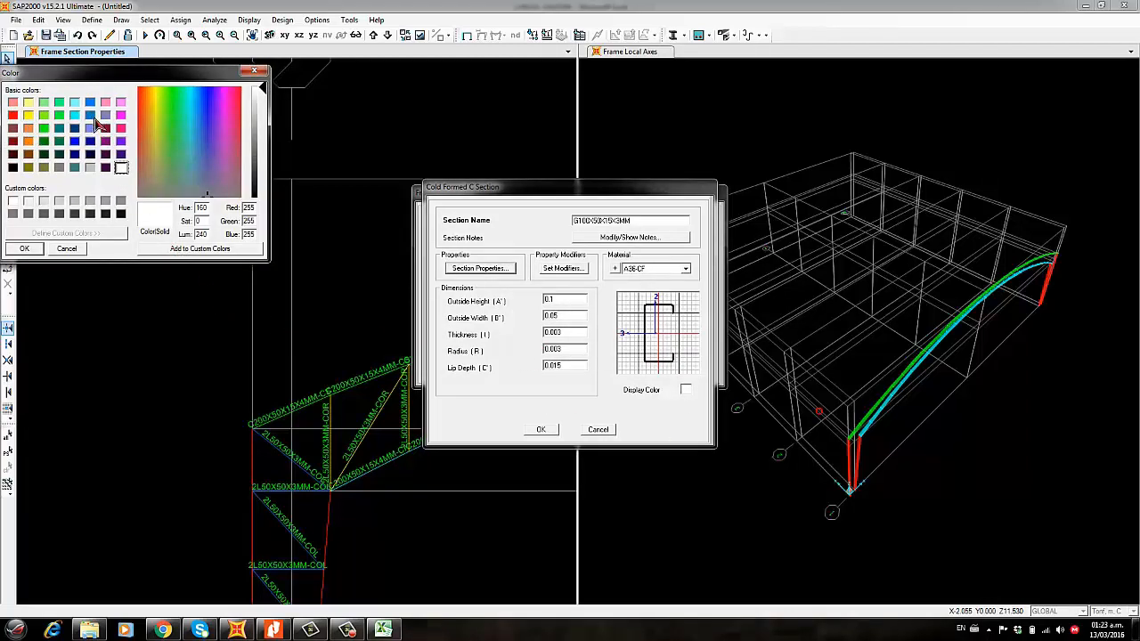
{"action": "left_click", "coordinate": [122, 130]}
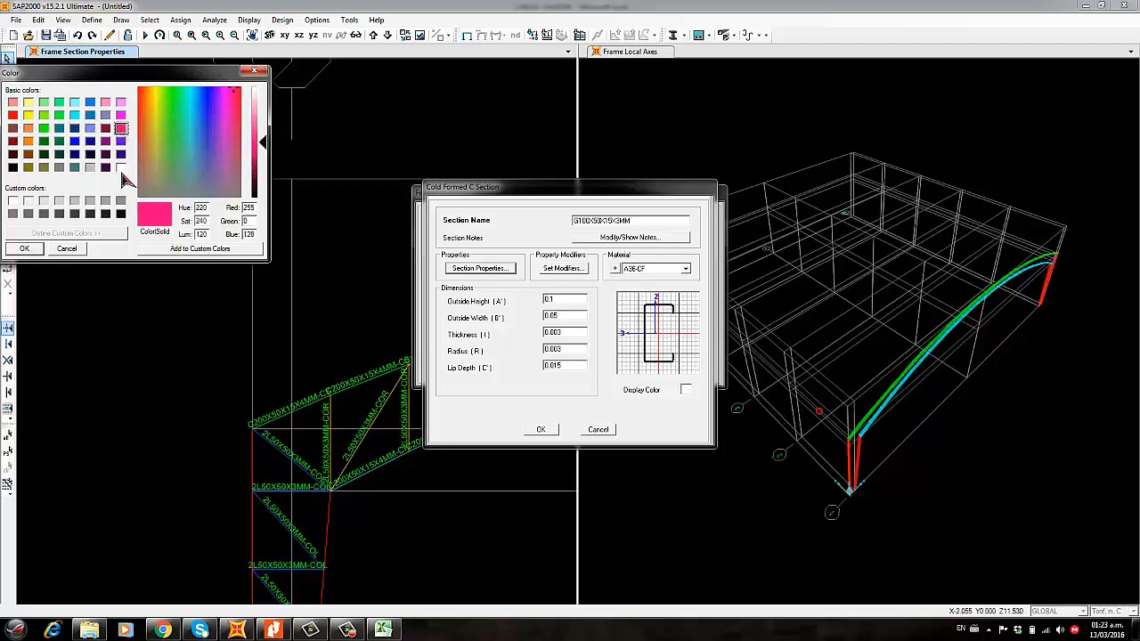
{"action": "left_click", "coordinate": [23, 250]}
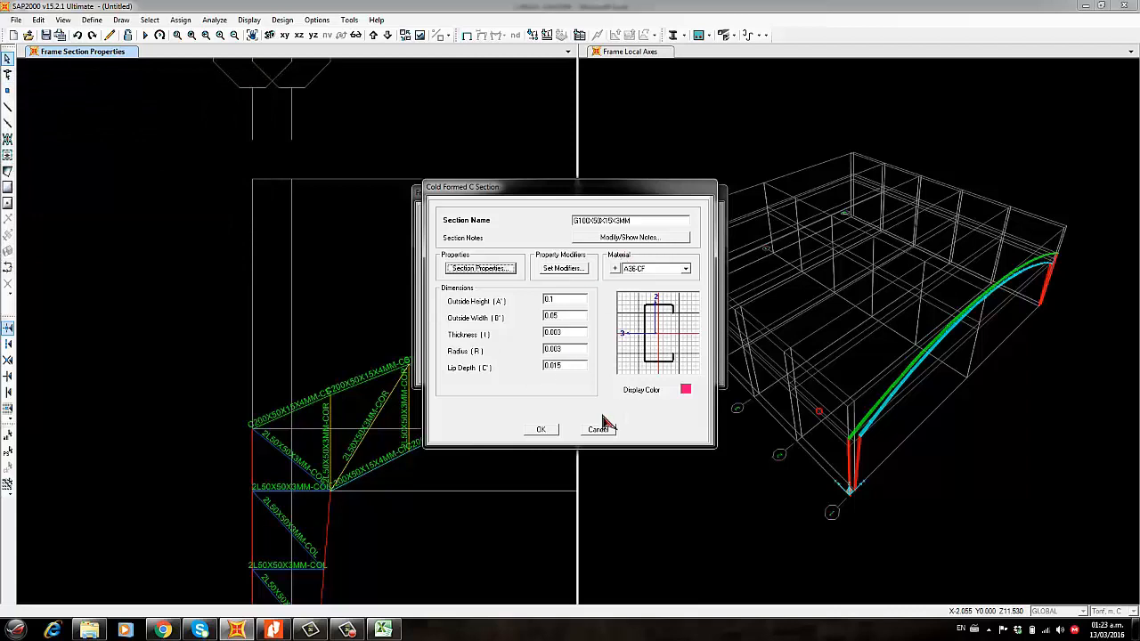
{"action": "left_click", "coordinate": [541, 431]}
{"action": "left_click", "coordinate": [546, 431]}
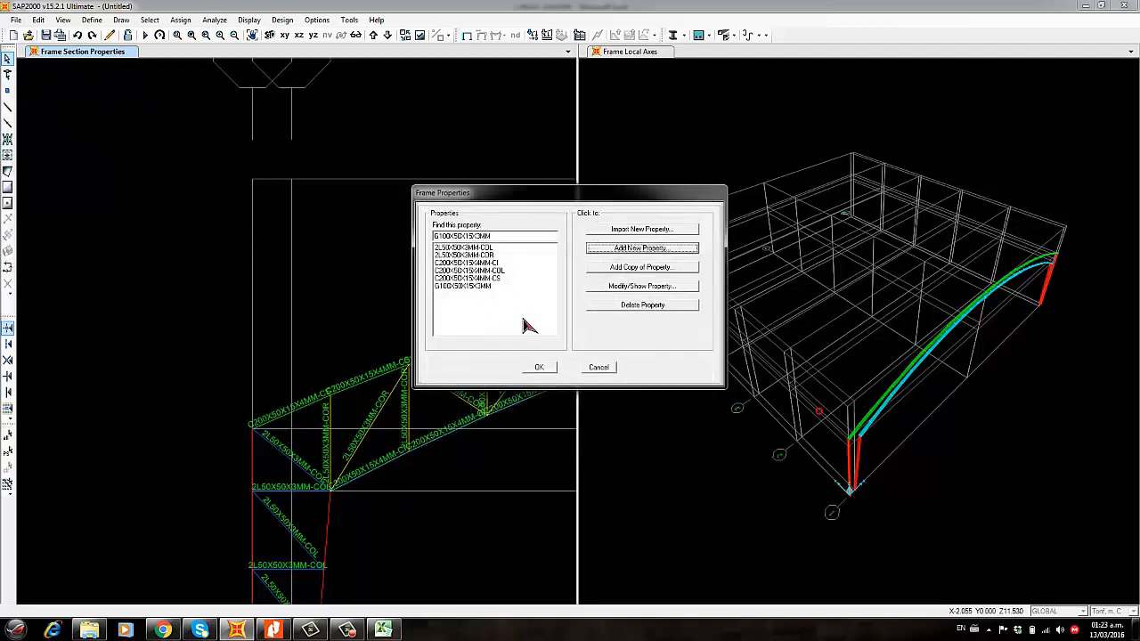
{"action": "left_click", "coordinate": [545, 372]}
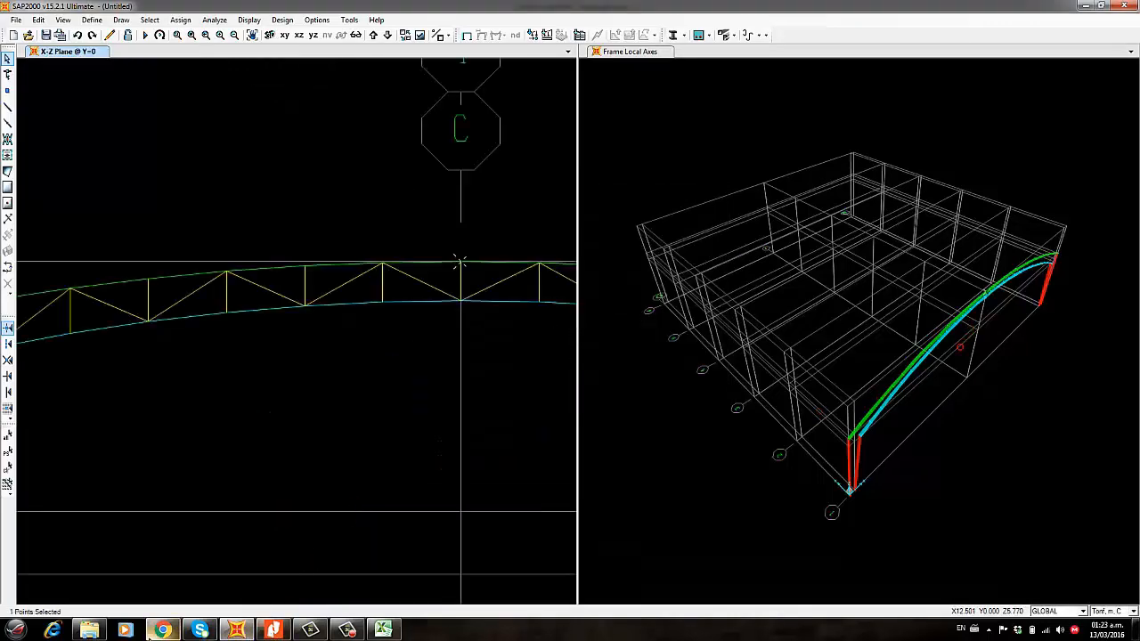
Switch to the browser, examine the purlin spacing in the Kubimil roof panel's technical data tables, and return to SAP2000
{"action": "scroll", "coordinate": [584, 340], "scroll_direction": "down", "scroll_amount": 2}
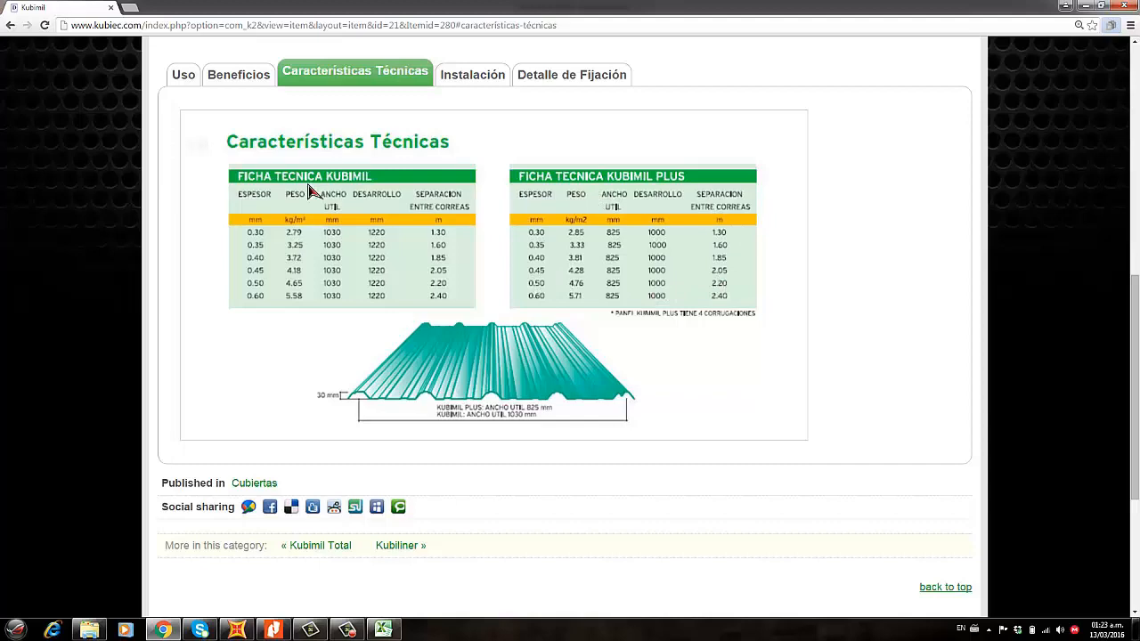
{"action": "scroll", "coordinate": [364, 187], "scroll_direction": "up", "scroll_amount": 1}
{"action": "scroll", "coordinate": [278, 224], "scroll_direction": "up", "scroll_amount": 3}
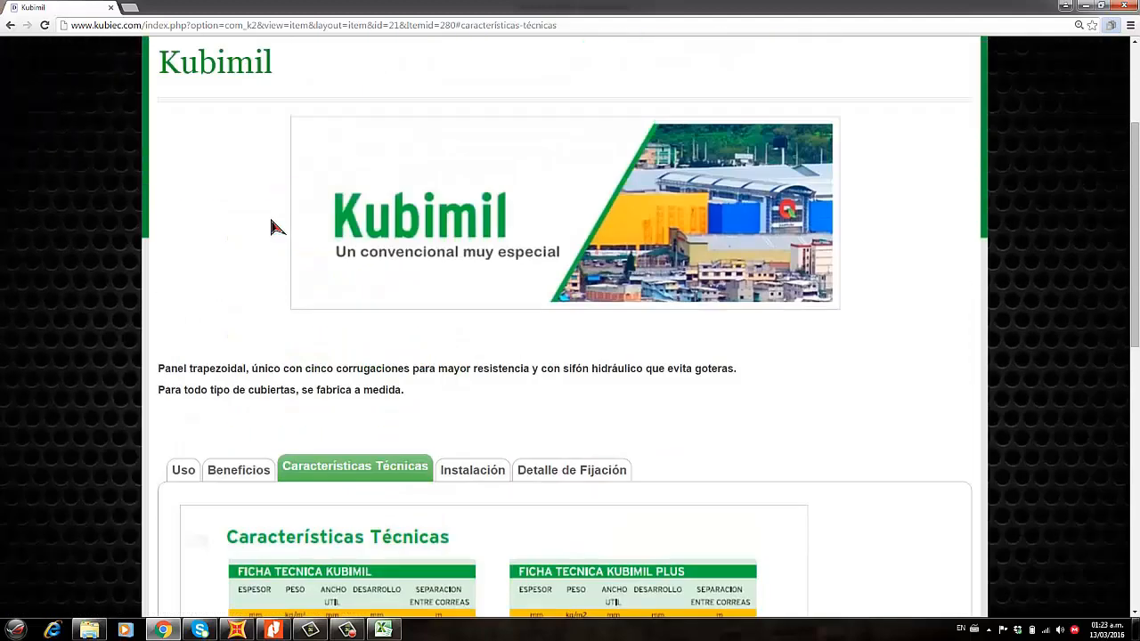
{"action": "scroll", "coordinate": [278, 227], "scroll_direction": "up", "scroll_amount": 2}
{"action": "scroll", "coordinate": [522, 135], "scroll_direction": "down", "scroll_amount": 5}
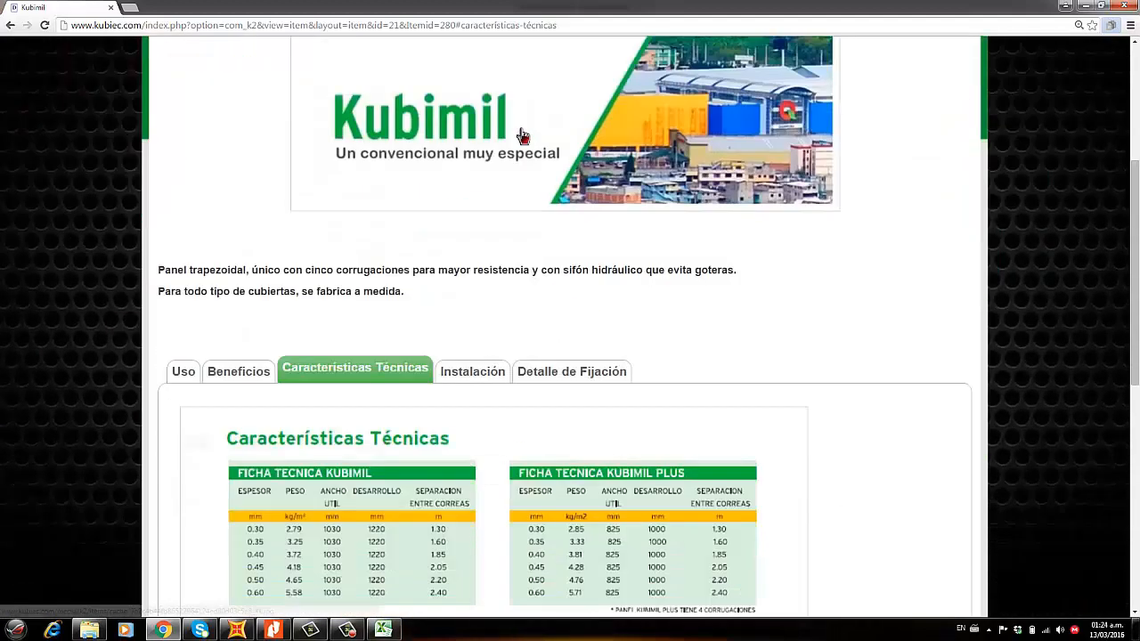
{"action": "scroll", "coordinate": [563, 215], "scroll_direction": "down", "scroll_amount": 1}
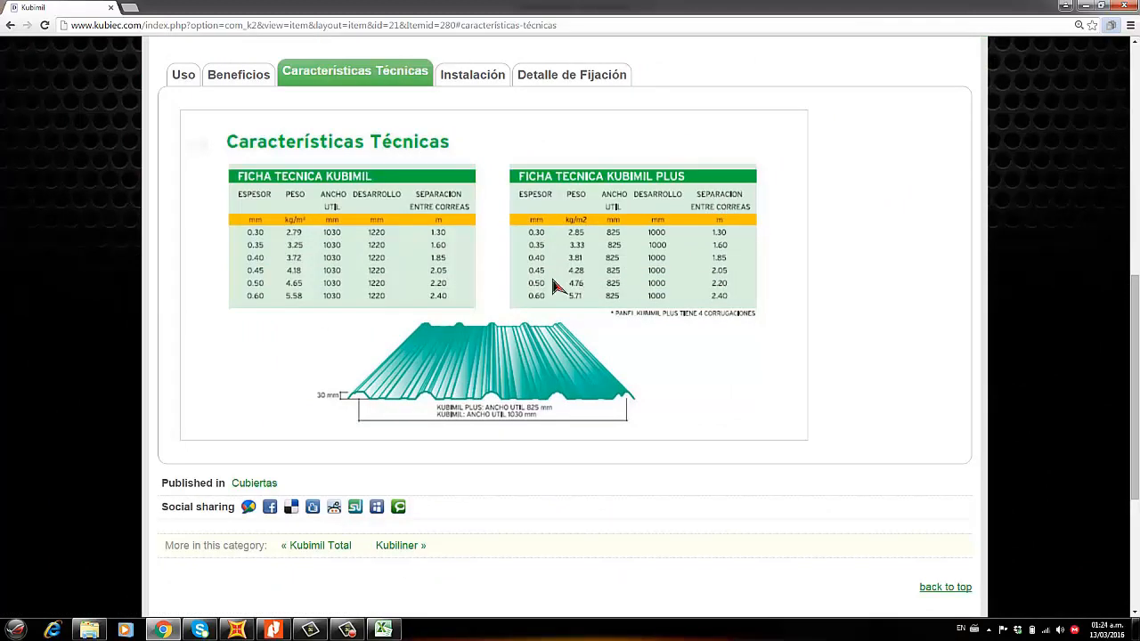
{"action": "left_click", "coordinate": [1085, 7]}
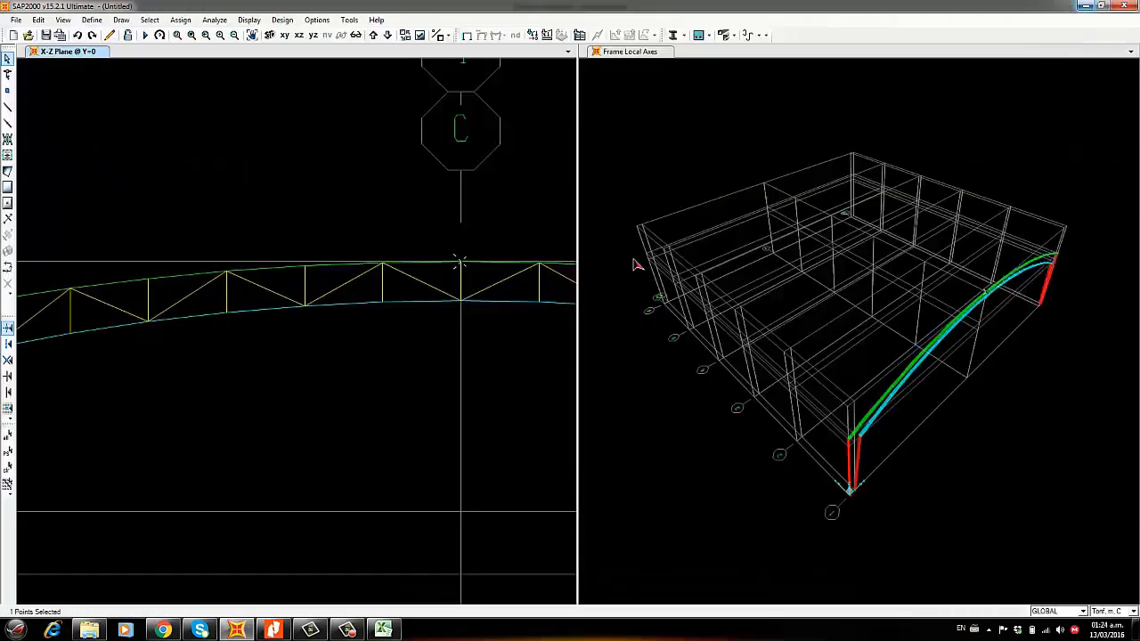
Add the top chord joint two panels before the ridge joint on grid line C to the selection
{"action": "left_click", "coordinate": [305, 266]}
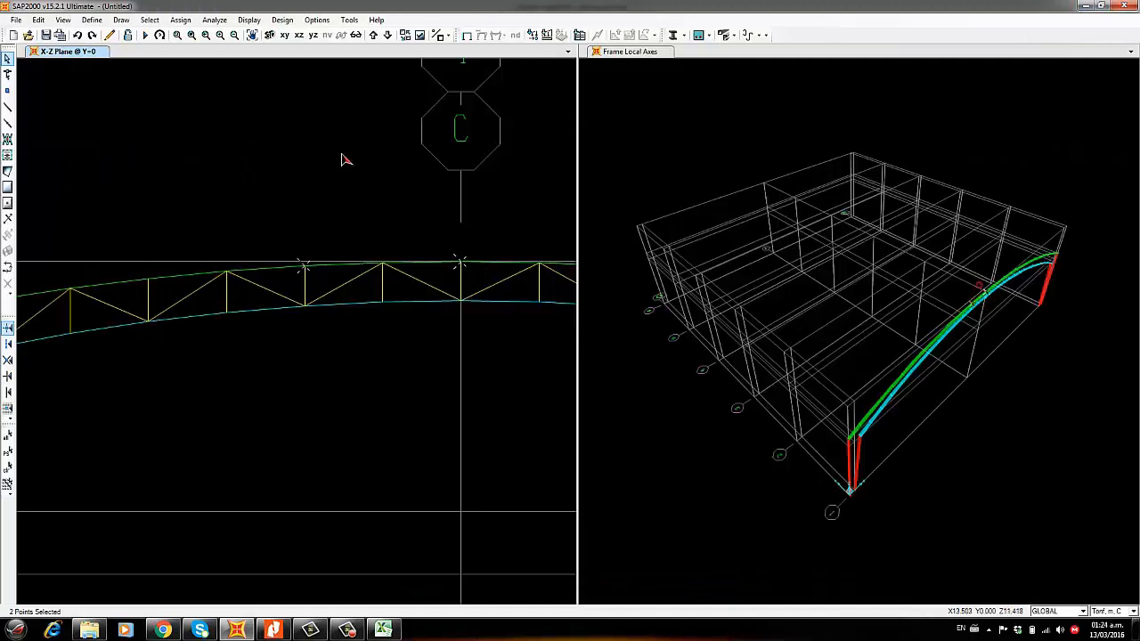
Add alternate top-chord joints on the left half of the arched truss to the selection, ending at the outer column top
{"action": "scroll", "coordinate": [329, 156], "scroll_direction": "down", "scroll_amount": 2}
{"action": "middle_click_drag", "start_coordinate": [250, 180], "coordinate": [356, 277]}
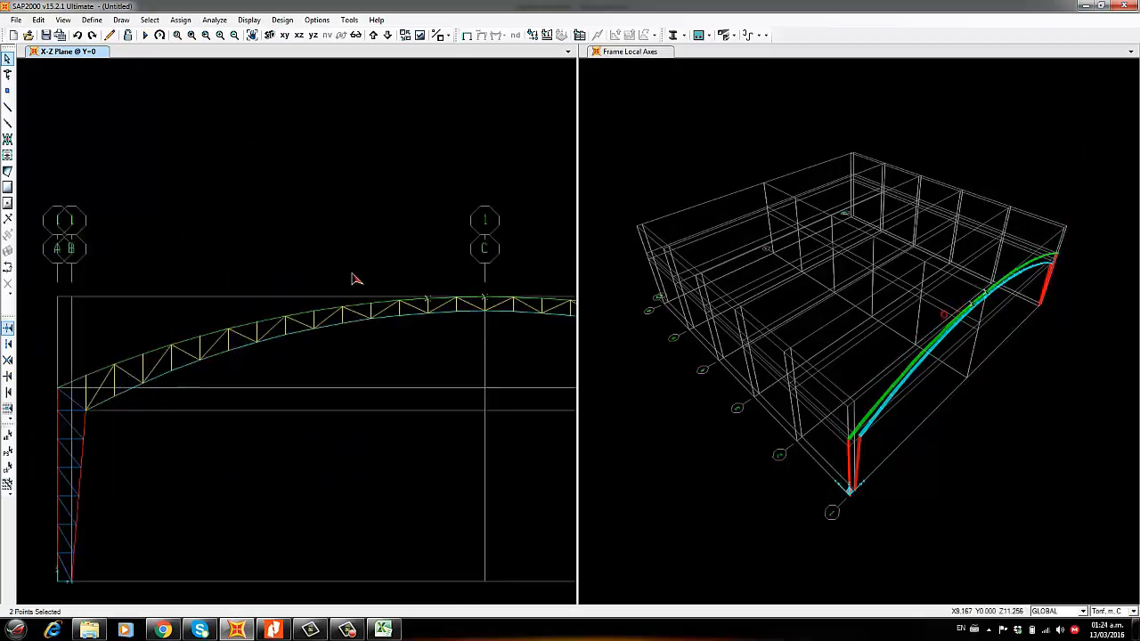
{"action": "left_click", "coordinate": [371, 304]}
{"action": "left_click", "coordinate": [314, 311]}
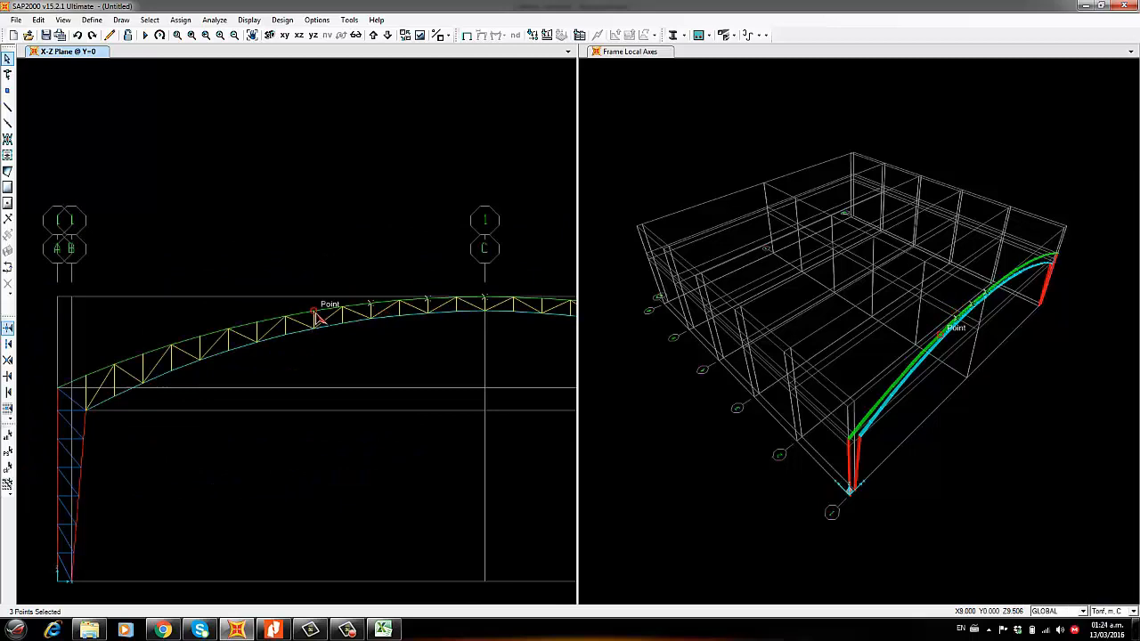
{"action": "left_click", "coordinate": [256, 322]}
{"action": "left_click", "coordinate": [198, 337]}
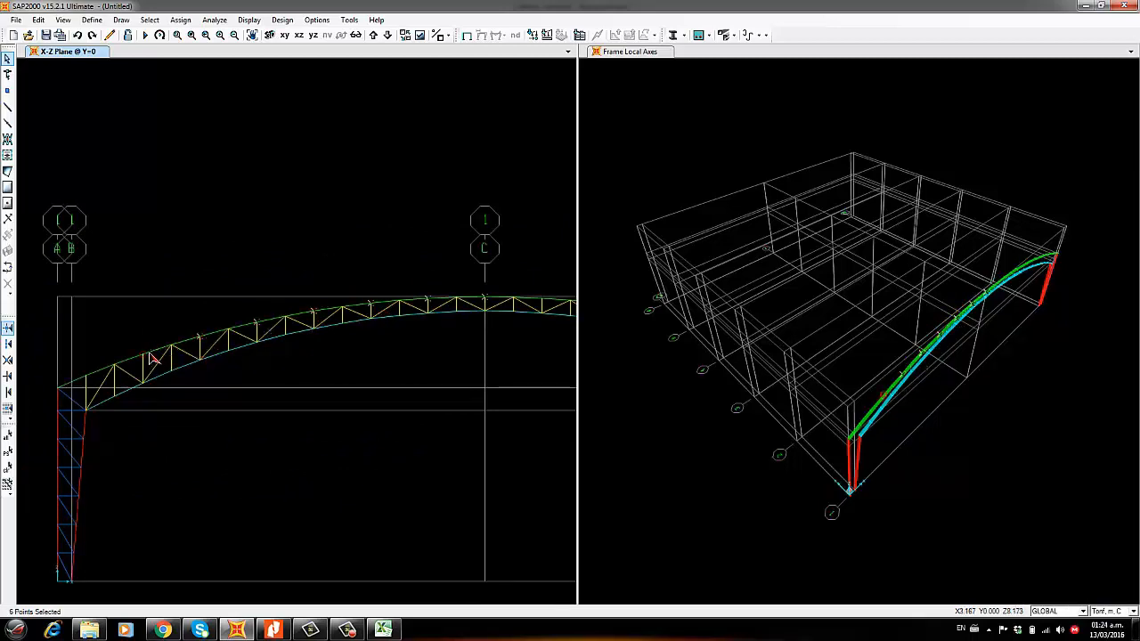
{"action": "left_click", "coordinate": [143, 356]}
{"action": "left_click", "coordinate": [87, 378]}
{"action": "middle_click_drag", "start_coordinate": [105, 337], "coordinate": [192, 325]}
{"action": "scroll", "coordinate": [148, 358], "scroll_direction": "up", "scroll_amount": 3}
{"action": "left_click", "coordinate": [154, 415]}
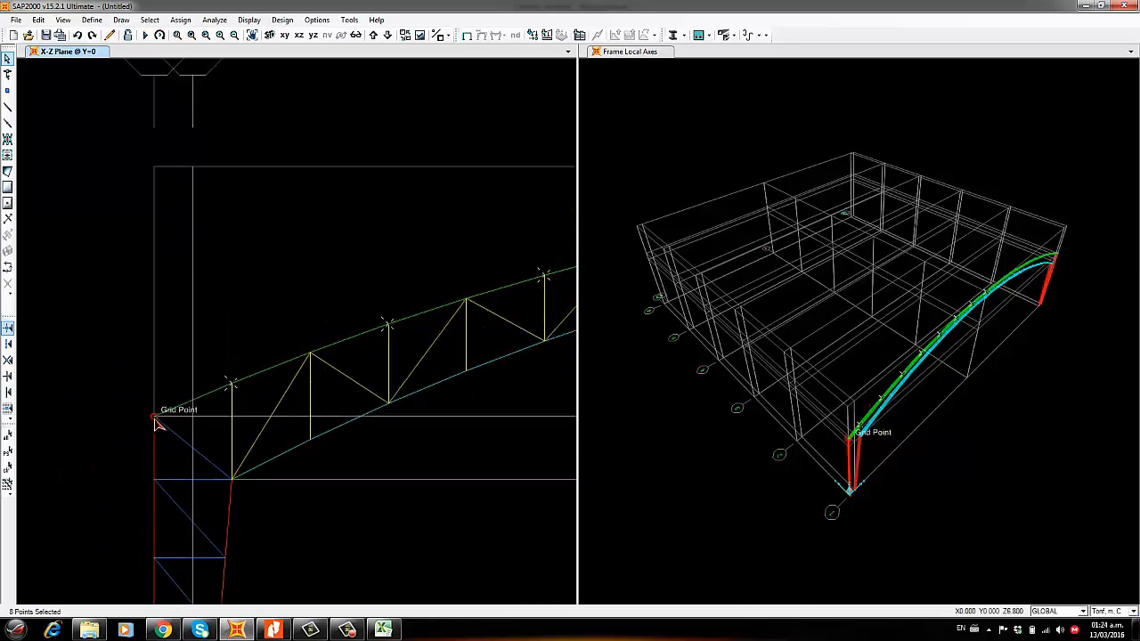
Add alternate top-chord joints on the right half of the arched truss to the selection, ending at the outer column top
{"action": "scroll", "coordinate": [86, 344], "scroll_direction": "down", "scroll_amount": 5}
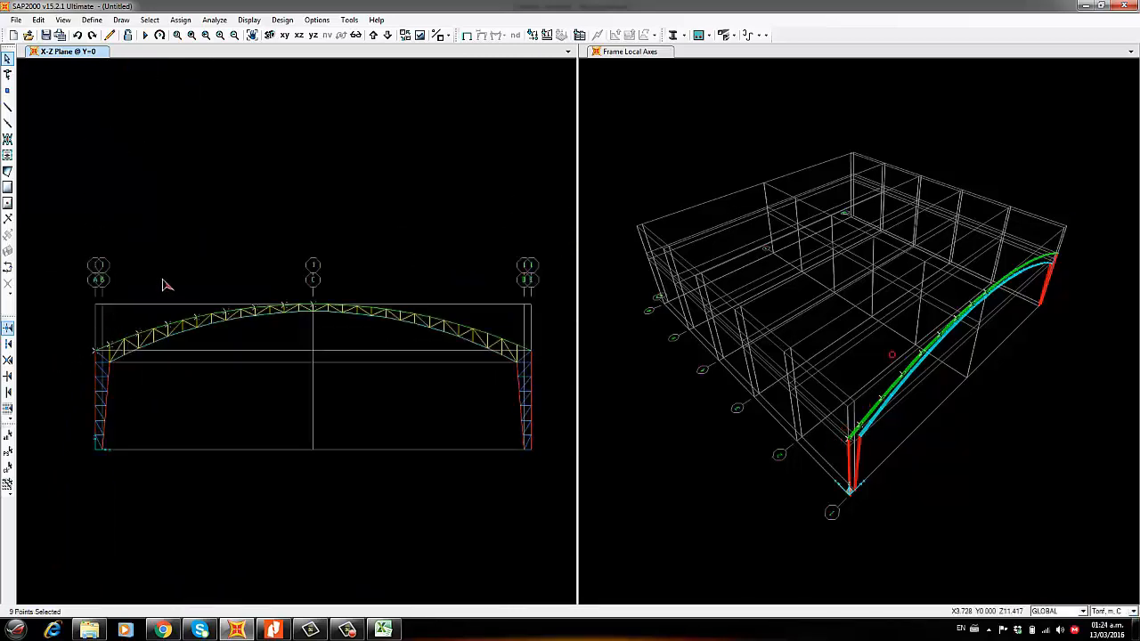
{"action": "scroll", "coordinate": [357, 312], "scroll_direction": "up", "scroll_amount": 4}
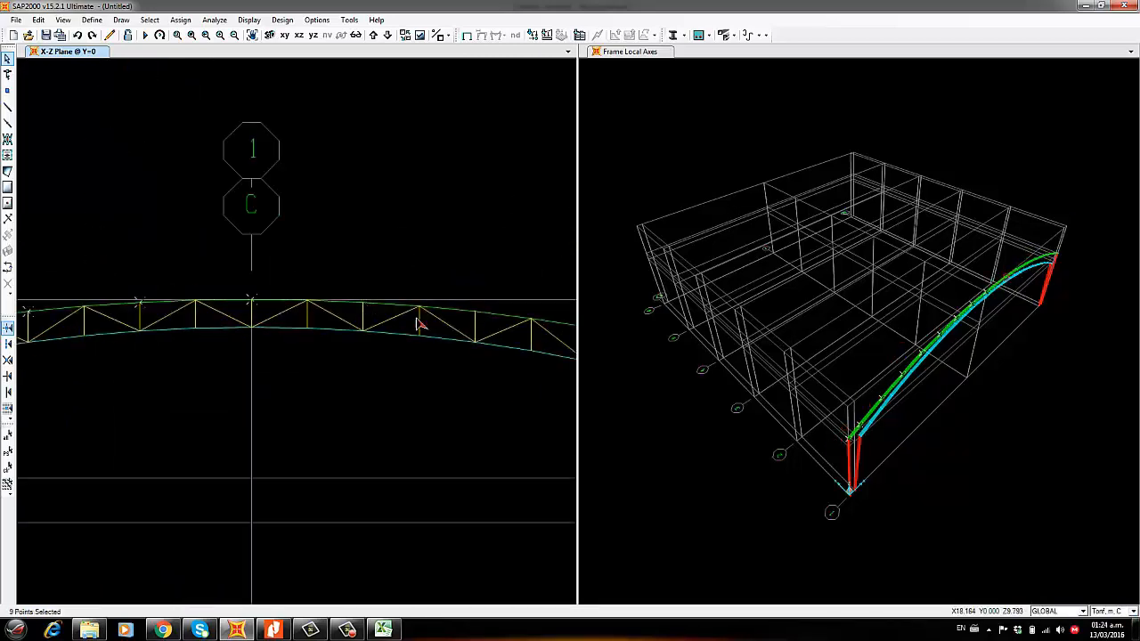
{"action": "left_click", "coordinate": [365, 309]}
{"action": "scroll", "coordinate": [359, 268], "scroll_direction": "down", "scroll_amount": 2}
{"action": "left_click", "coordinate": [439, 301]}
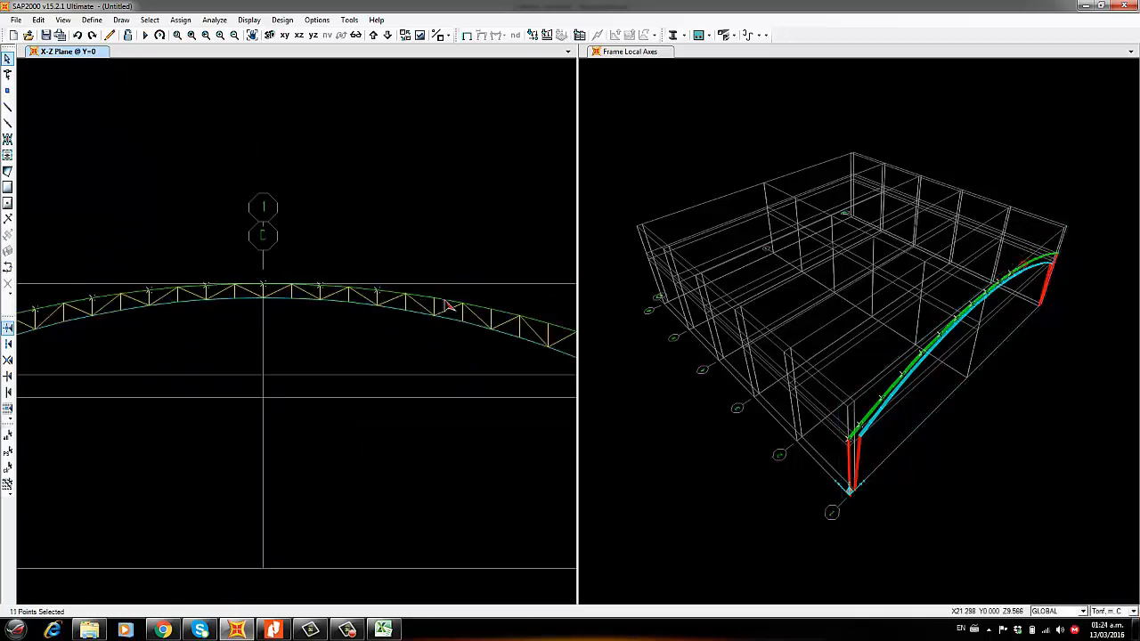
{"action": "left_click", "coordinate": [439, 301]}
{"action": "left_click", "coordinate": [493, 316]}
{"action": "middle_click_drag", "start_coordinate": [528, 251], "coordinate": [401, 262]}
{"action": "left_click", "coordinate": [413, 342]}
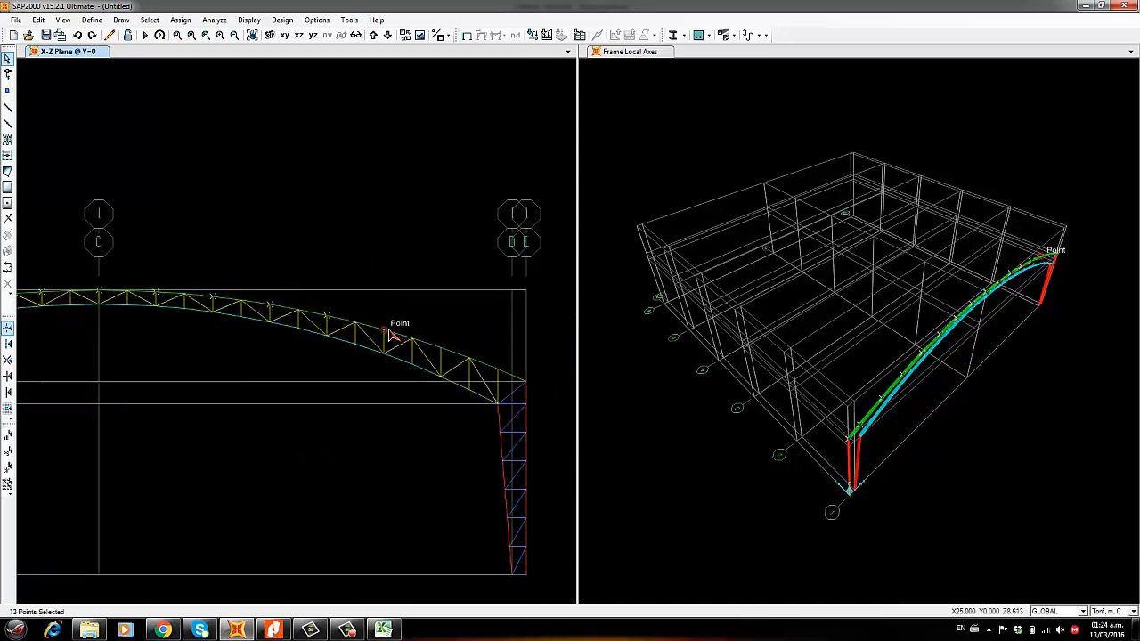
{"action": "left_click", "coordinate": [442, 348]}
{"action": "left_click", "coordinate": [498, 370]}
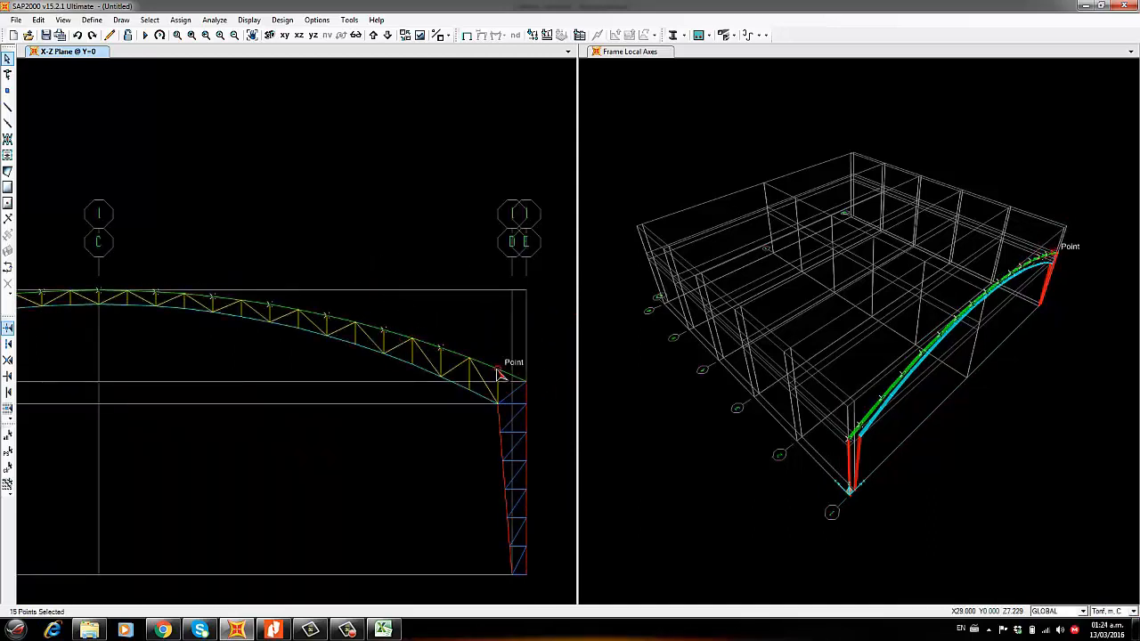
{"action": "left_click", "coordinate": [527, 383]}
{"action": "key", "text": "F3"}
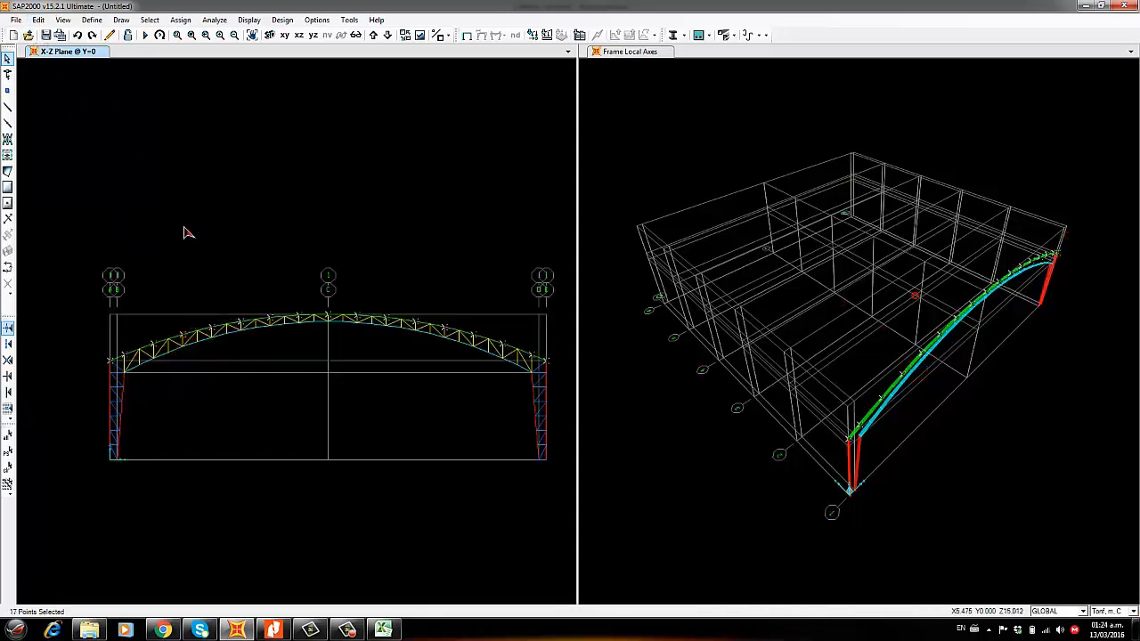
Extrude the selected joints into purlin frames with section G100X50X15X3MM, using dx 0, dy 6, dz 0 and number 1
{"action": "left_click", "coordinate": [39, 22]}
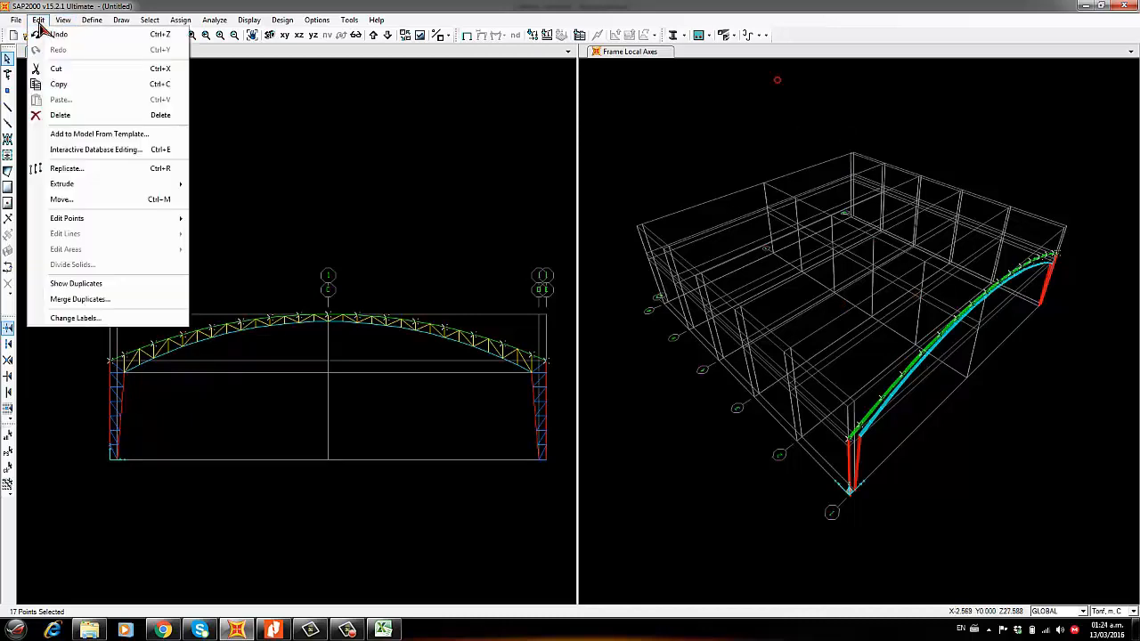
{"action": "mouse_move", "coordinate": [82, 186]}
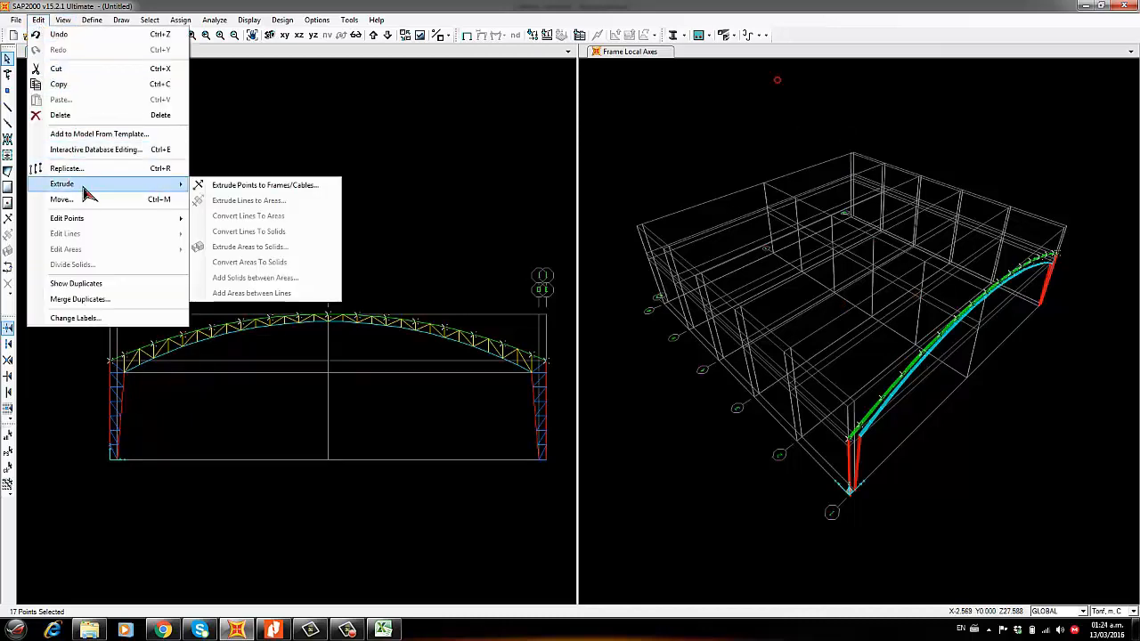
{"action": "left_click", "coordinate": [256, 185]}
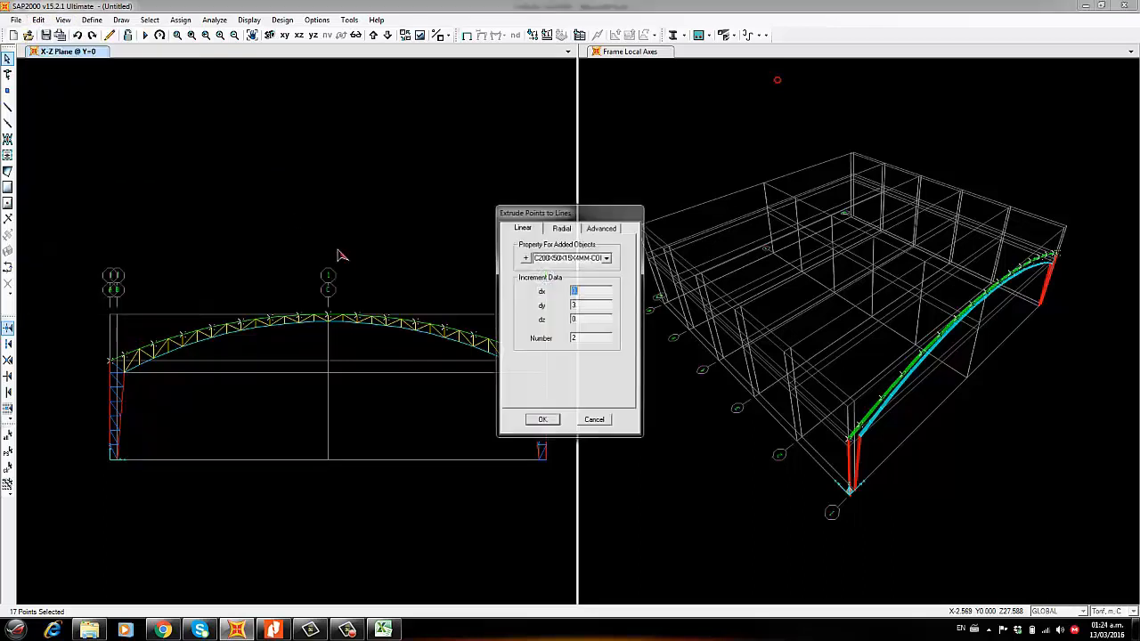
{"action": "left_click", "coordinate": [607, 258]}
{"action": "left_click", "coordinate": [584, 315]}
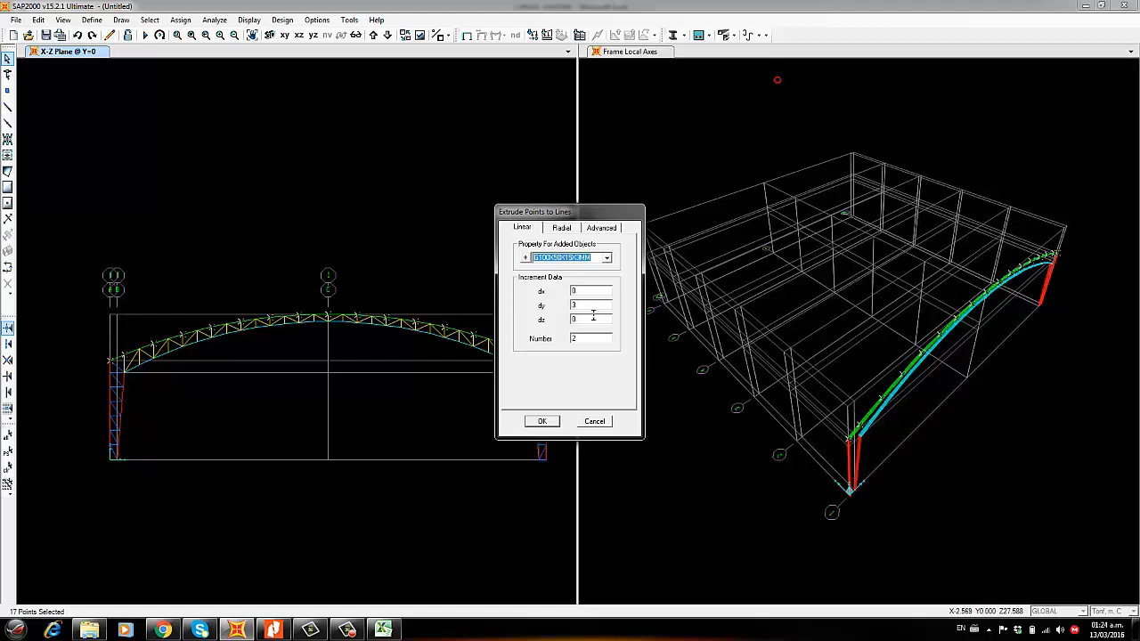
{"action": "key", "text": "Tab"}
{"action": "key", "text": "Tab"}
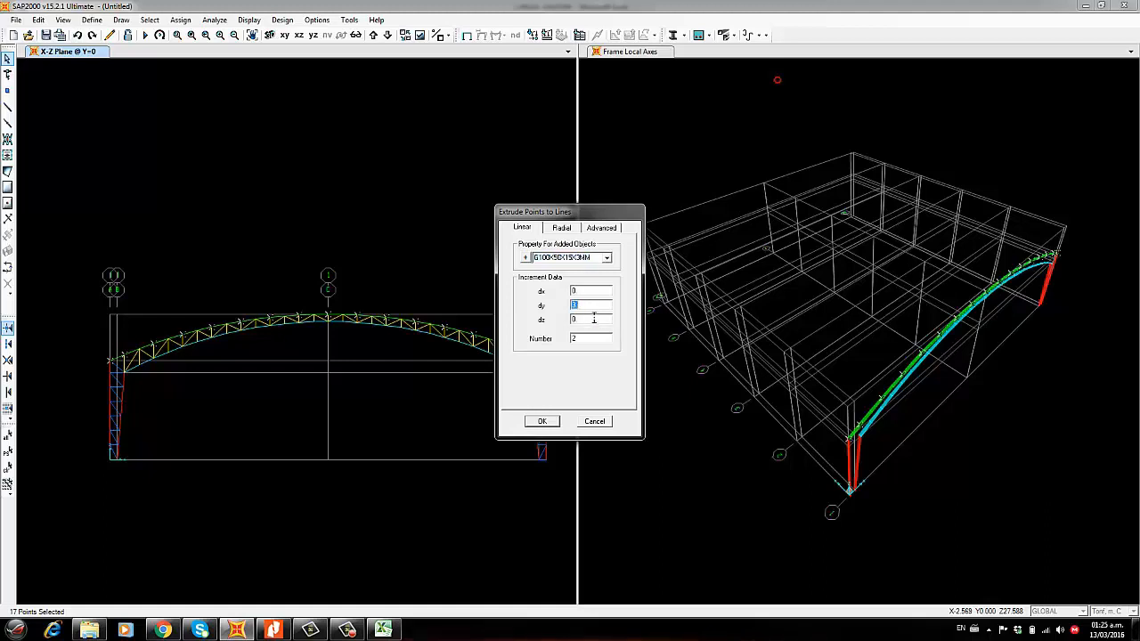
{"action": "type", "text": "6"}
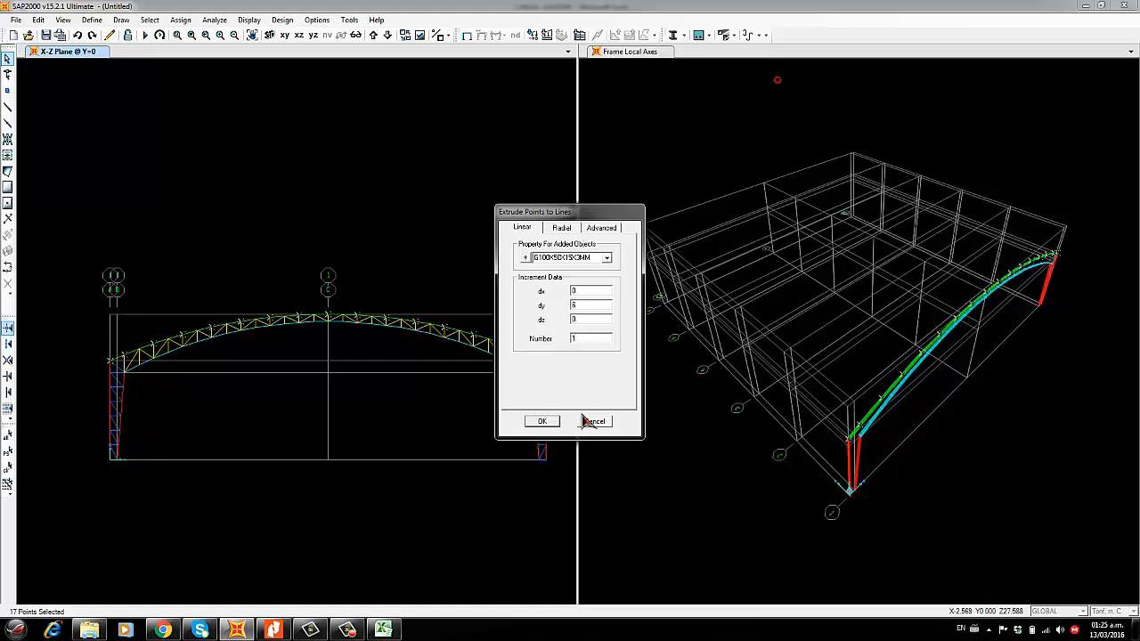
{"action": "left_click", "coordinate": [550, 424]}
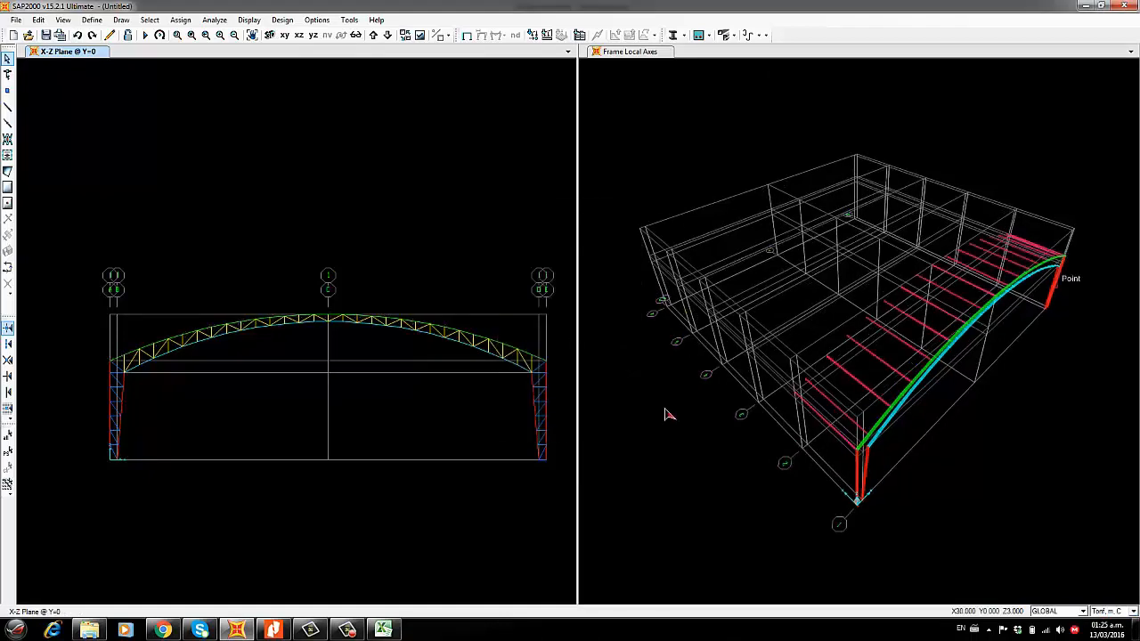
Examine in 3D how the extruded purlins meet the truss top chord and the outer column
{"action": "scroll", "coordinate": [924, 395], "scroll_direction": "up", "scroll_amount": 3}
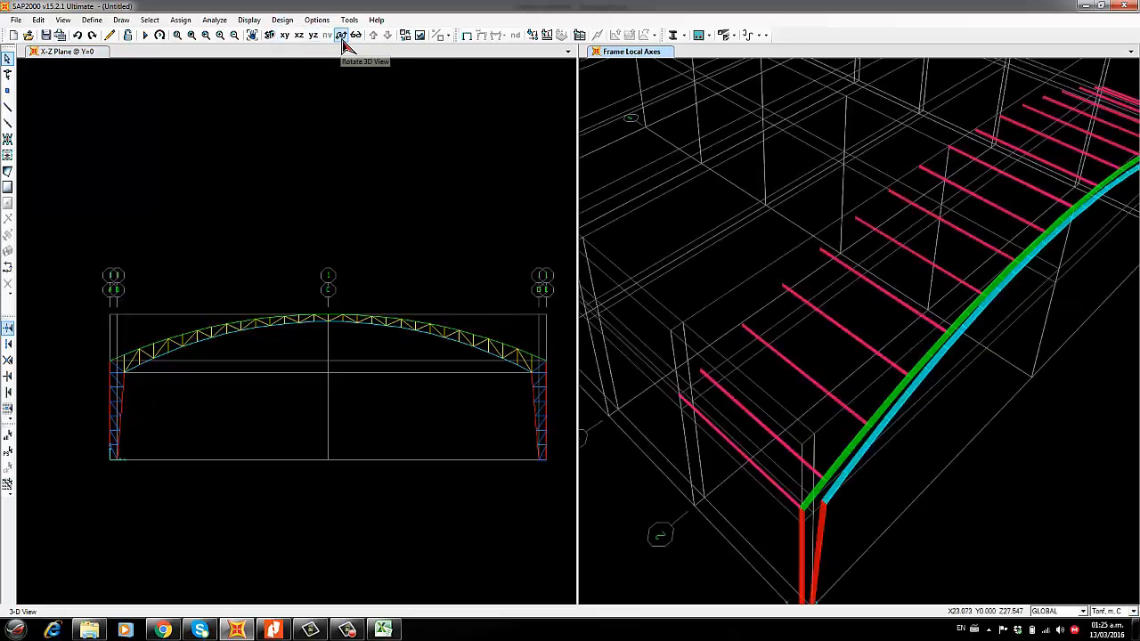
{"action": "left_click", "coordinate": [177, 36]}
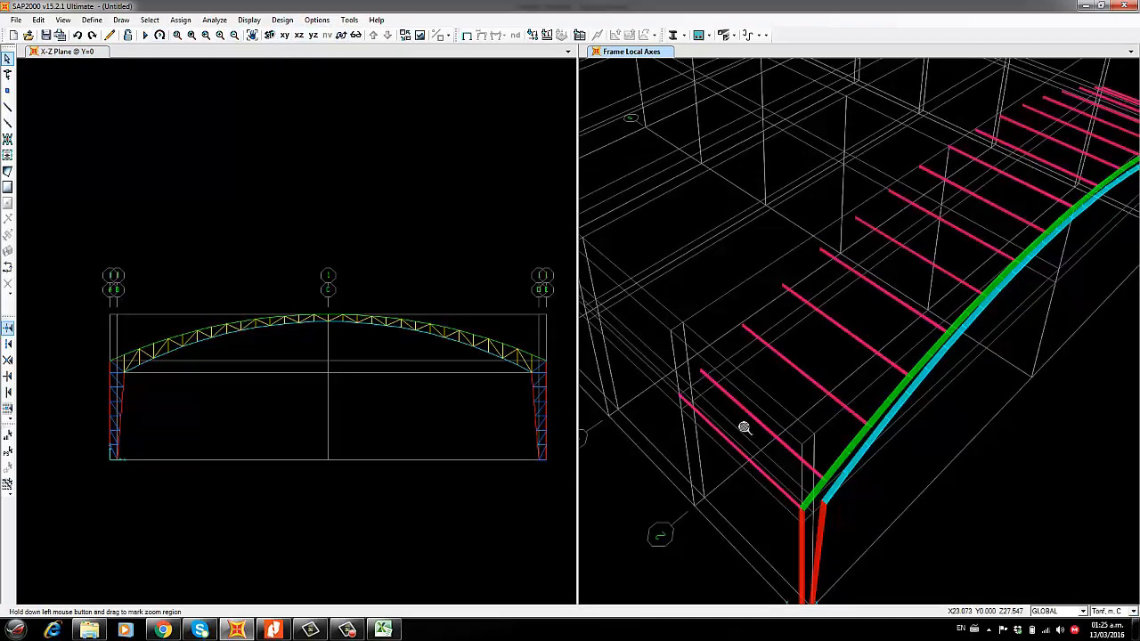
{"action": "left_click_drag", "start_coordinate": [904, 568], "coordinate": [904, 569]}
{"action": "scroll", "coordinate": [937, 271], "scroll_direction": "up", "scroll_amount": 5}
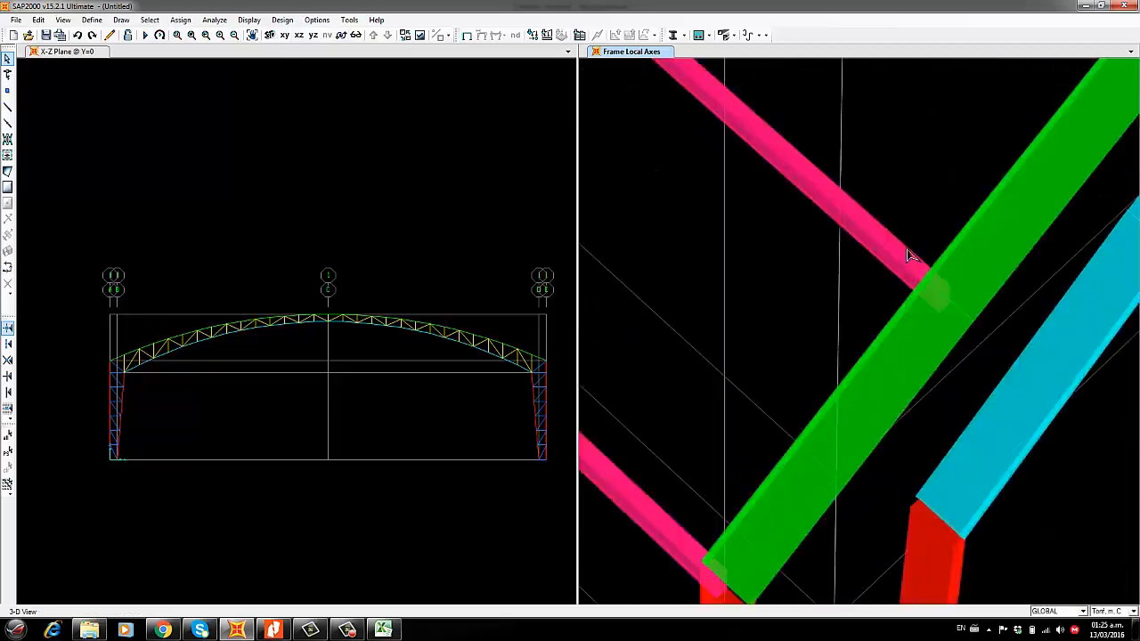
{"action": "scroll", "coordinate": [937, 271], "scroll_direction": "up", "scroll_amount": 1}
{"action": "scroll", "coordinate": [910, 303], "scroll_direction": "down", "scroll_amount": 6}
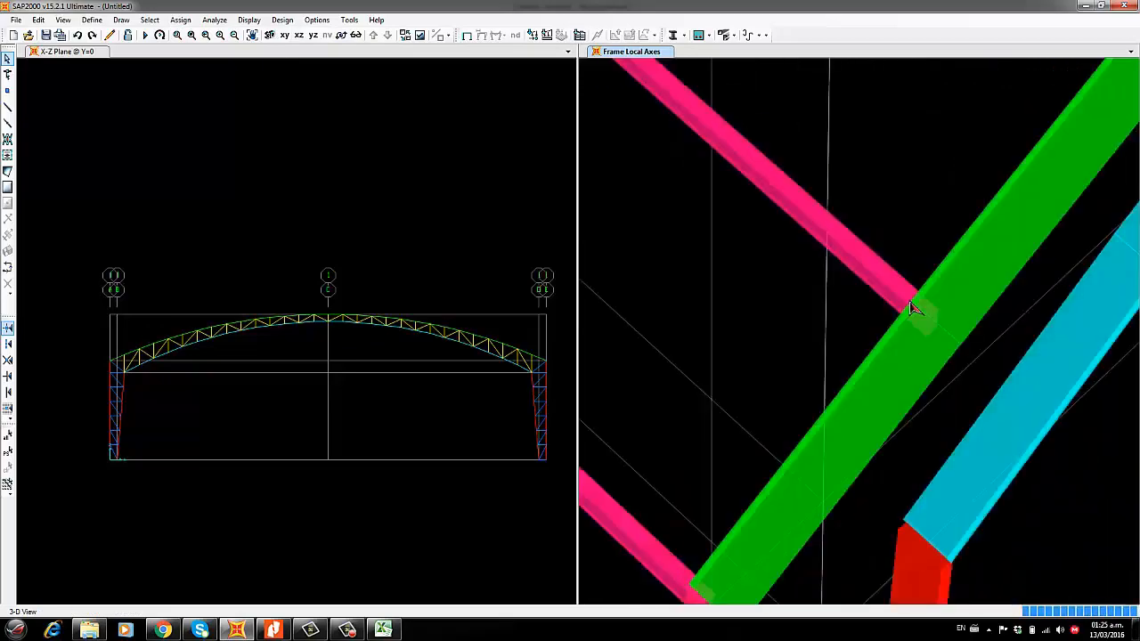
{"action": "scroll", "coordinate": [840, 384], "scroll_direction": "up", "scroll_amount": 5}
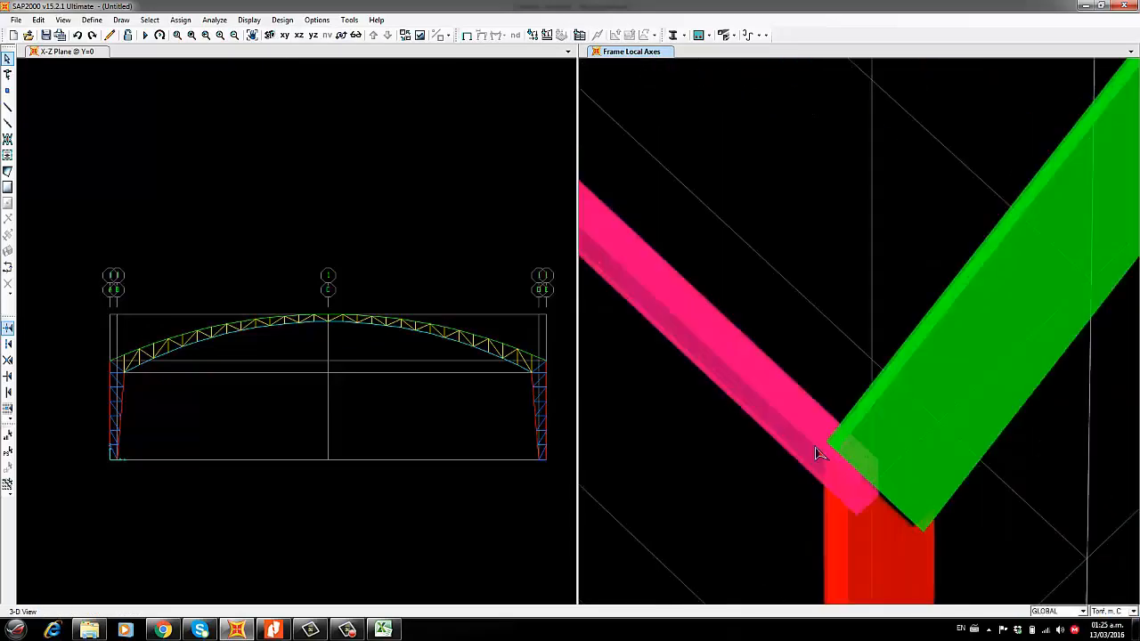
{"action": "scroll", "coordinate": [821, 467], "scroll_direction": "up", "scroll_amount": 2}
{"action": "scroll", "coordinate": [771, 347], "scroll_direction": "down", "scroll_amount": 3}
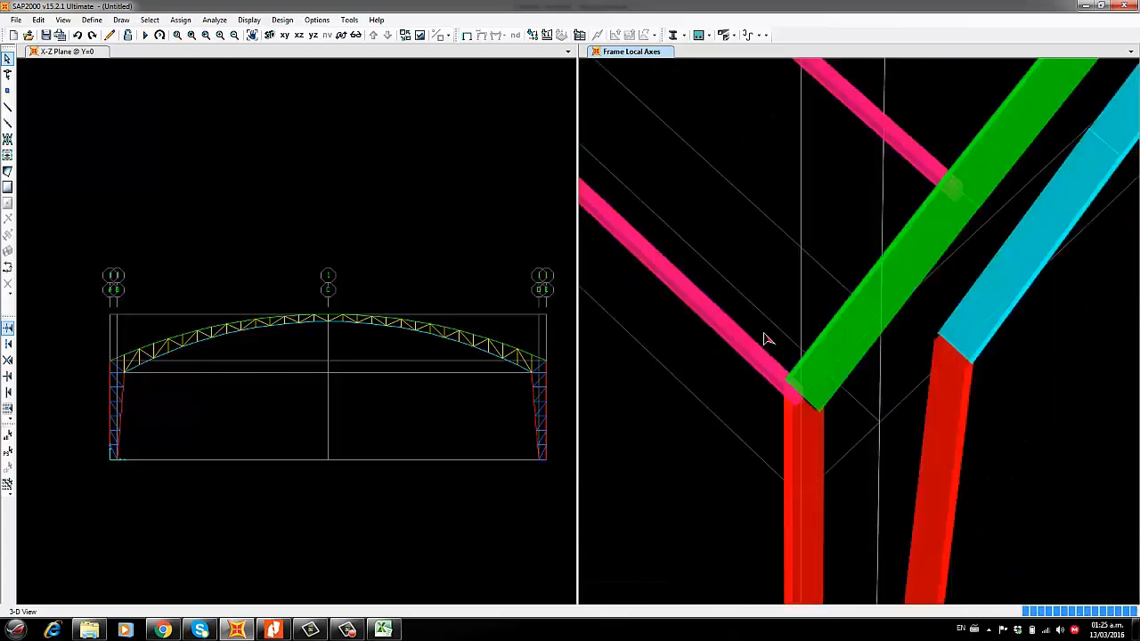
{"action": "scroll", "coordinate": [771, 342], "scroll_direction": "down", "scroll_amount": 4}
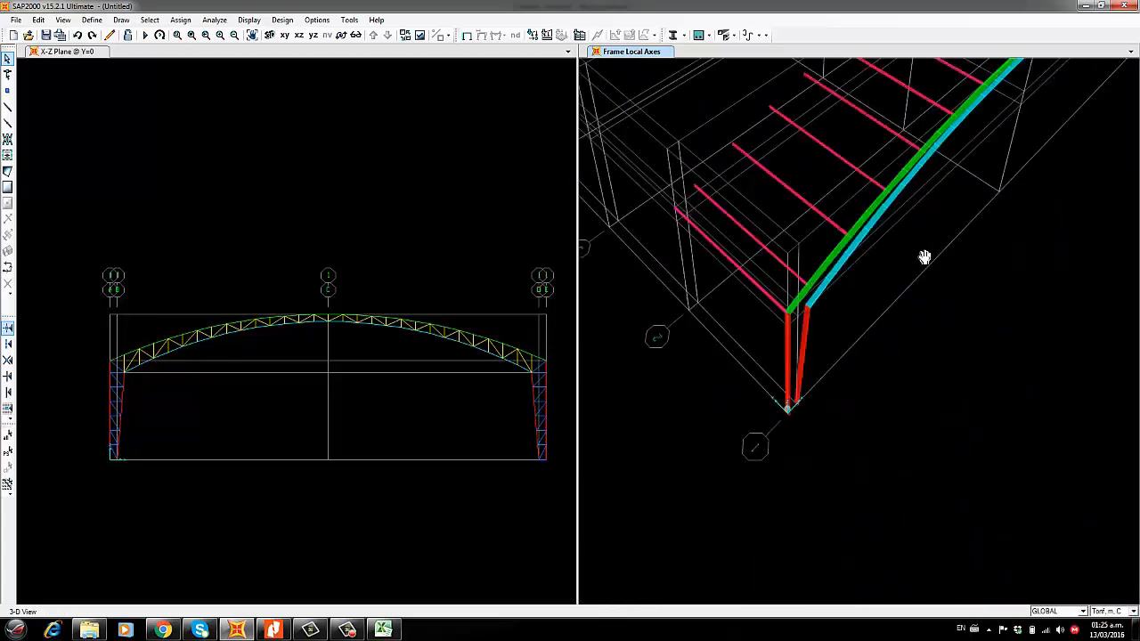
{"action": "scroll", "coordinate": [947, 339], "scroll_direction": "down", "scroll_amount": 2}
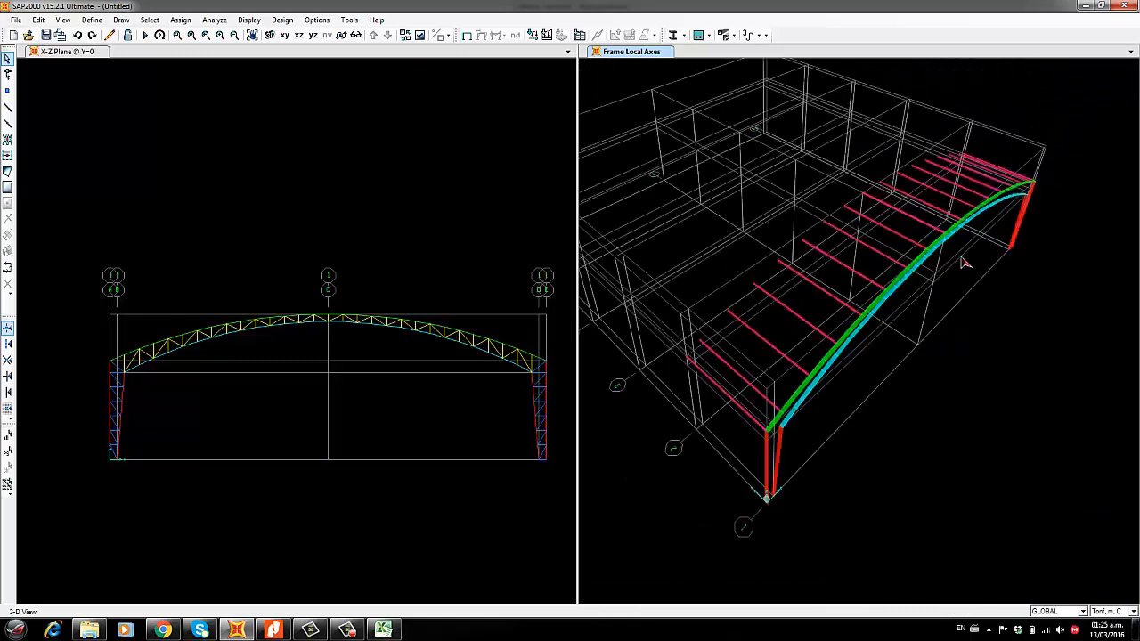
Set the 3D window to an X-Z view of the whole model with plan angle 270, elevation 0 and aperture 0
{"action": "middle_click_drag", "start_coordinate": [444, 232], "coordinate": [409, 221]}
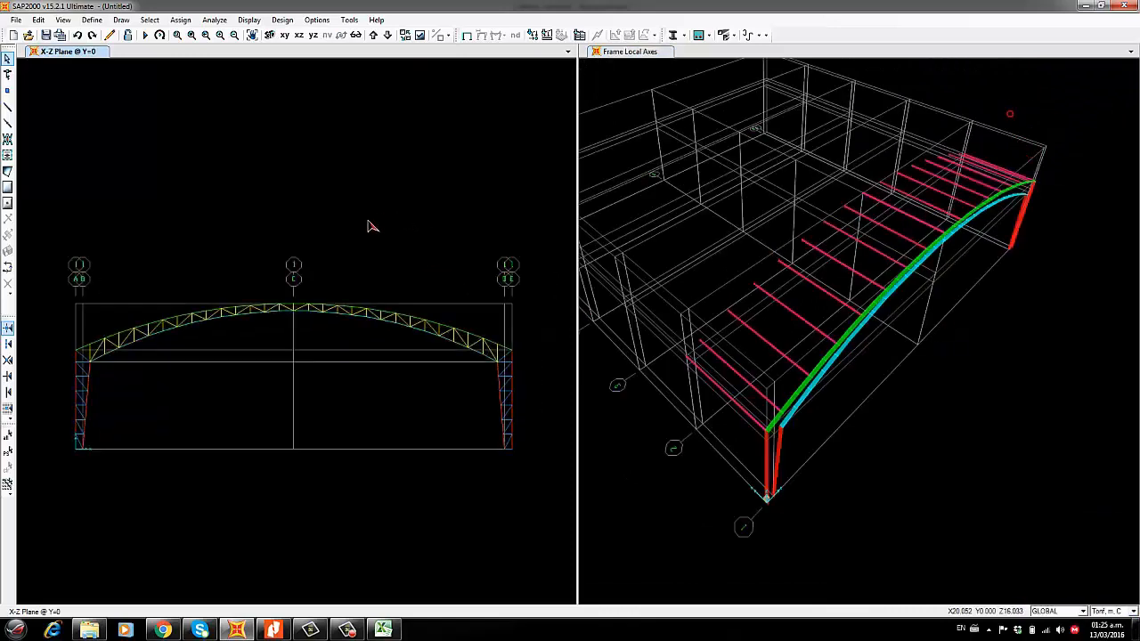
{"action": "left_click", "coordinate": [900, 457]}
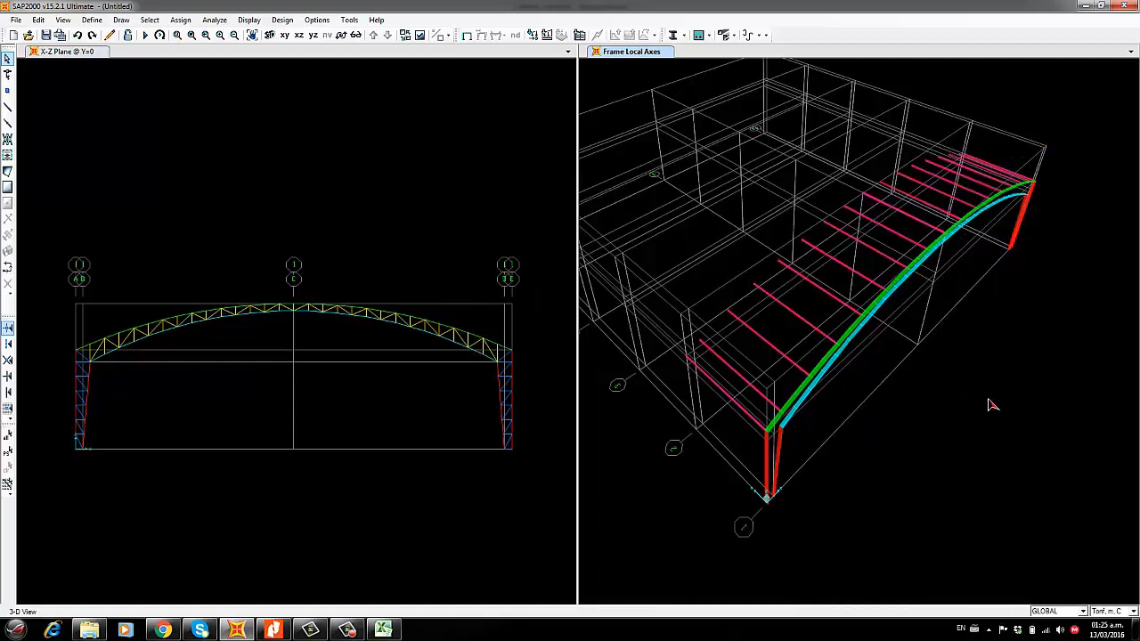
{"action": "left_click", "coordinate": [301, 38]}
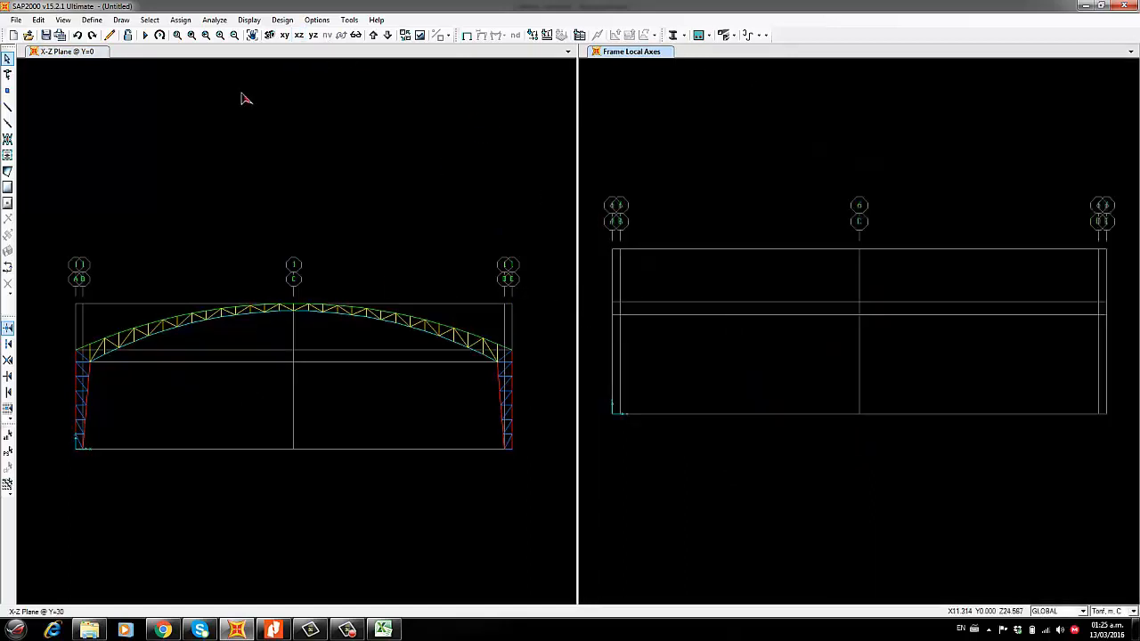
{"action": "left_click", "coordinate": [63, 20]}
{"action": "left_click", "coordinate": [80, 31]}
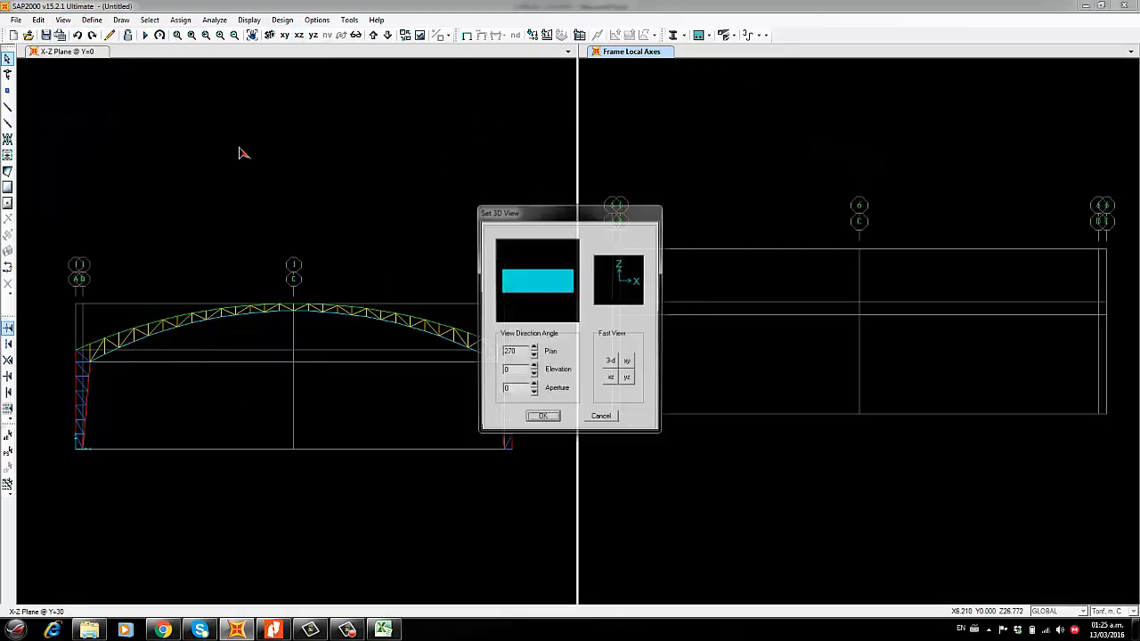
{"action": "left_click", "coordinate": [539, 420]}
Inspect the orientation of the purlin cross-sections along the top chord from the left column towards the ridge
{"action": "scroll", "coordinate": [642, 272], "scroll_direction": "up", "scroll_amount": 5}
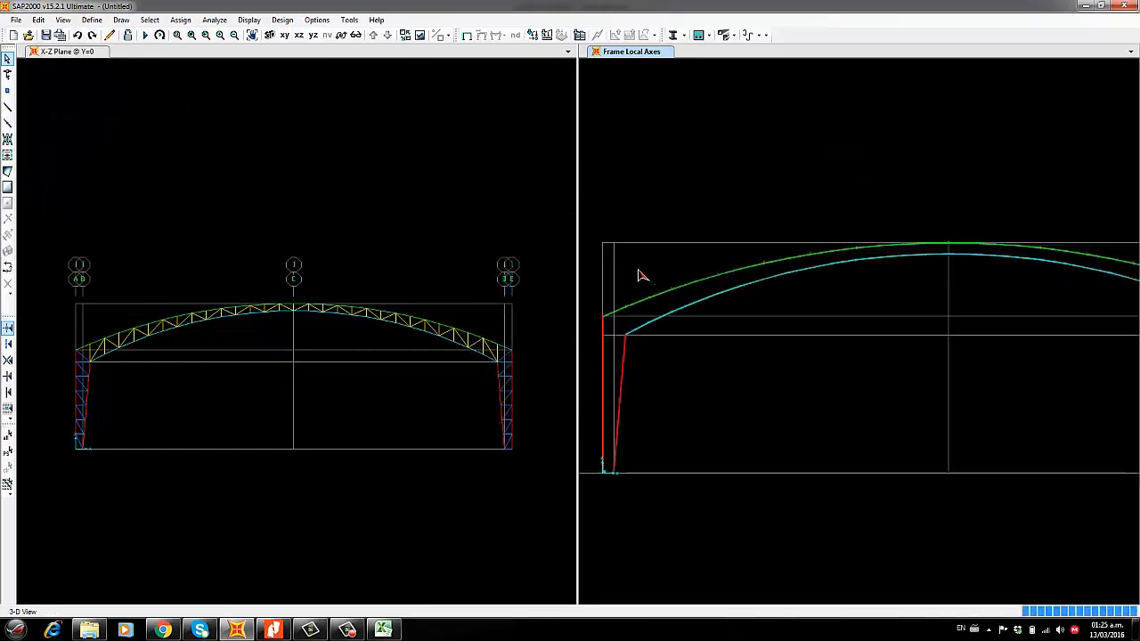
{"action": "scroll", "coordinate": [704, 342], "scroll_direction": "up", "scroll_amount": 2}
{"action": "middle_click_drag", "start_coordinate": [706, 343], "coordinate": [894, 260]}
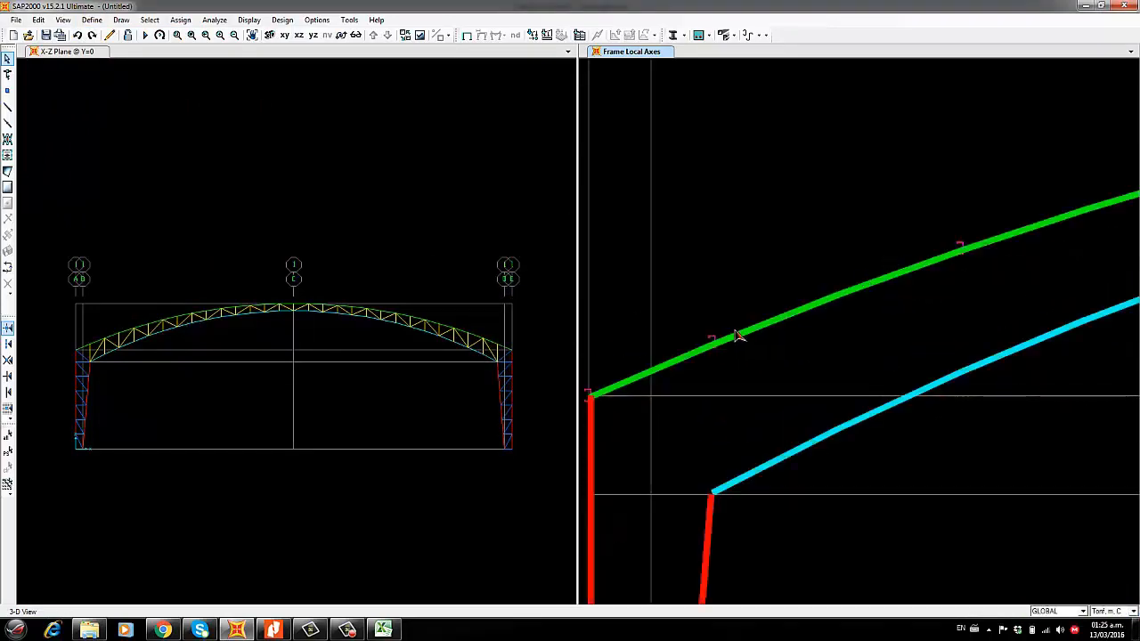
{"action": "scroll", "coordinate": [704, 331], "scroll_direction": "up", "scroll_amount": 3}
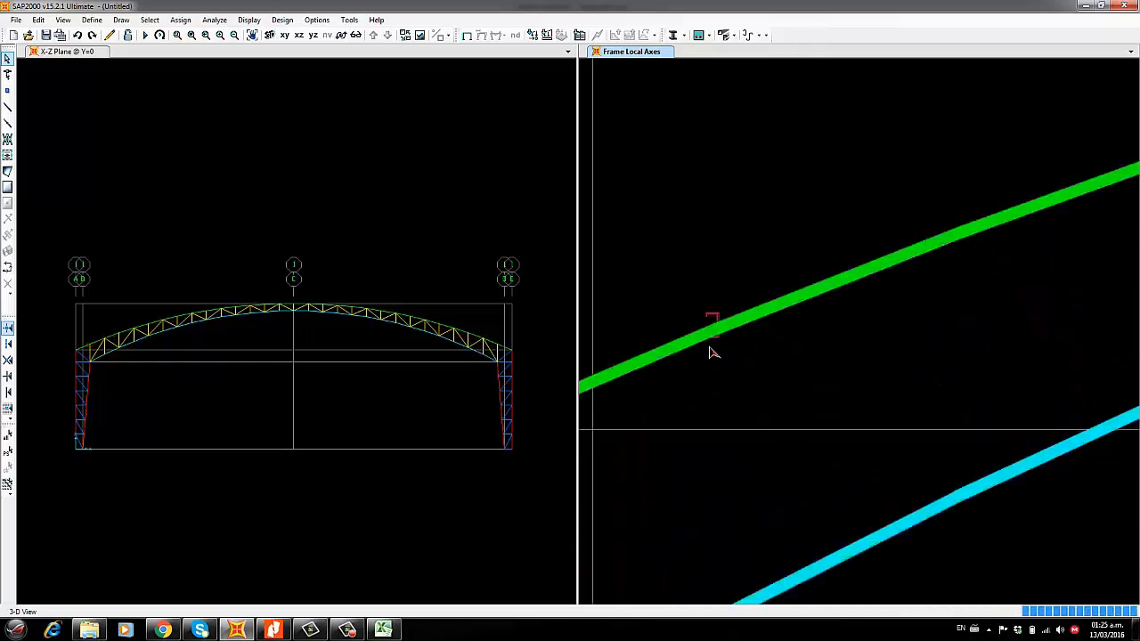
{"action": "scroll", "coordinate": [729, 299], "scroll_direction": "down", "scroll_amount": 2}
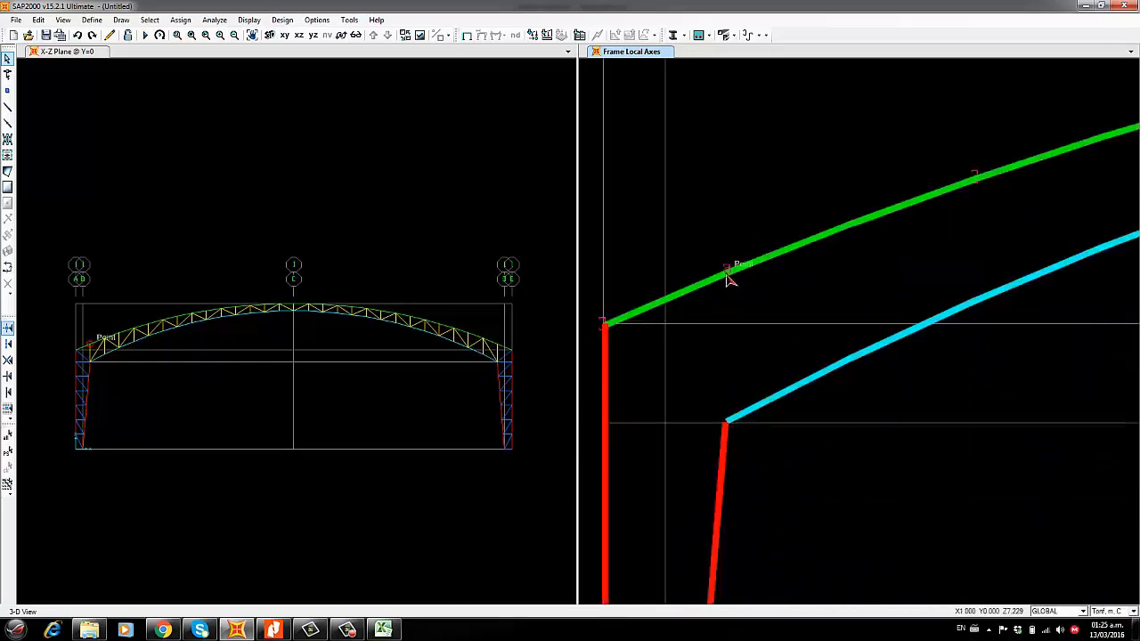
{"action": "scroll", "coordinate": [733, 224], "scroll_direction": "up", "scroll_amount": 1}
{"action": "scroll", "coordinate": [733, 227], "scroll_direction": "down", "scroll_amount": 3}
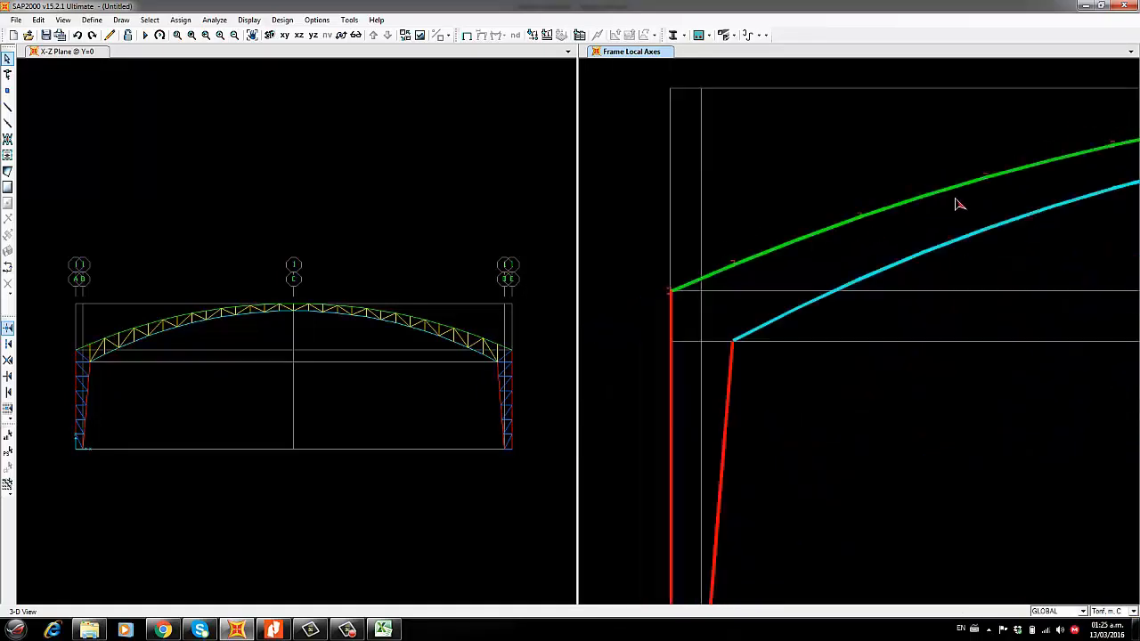
{"action": "middle_click_drag", "start_coordinate": [960, 205], "coordinate": [743, 259]}
{"action": "middle_click_drag", "start_coordinate": [959, 191], "coordinate": [683, 244]}
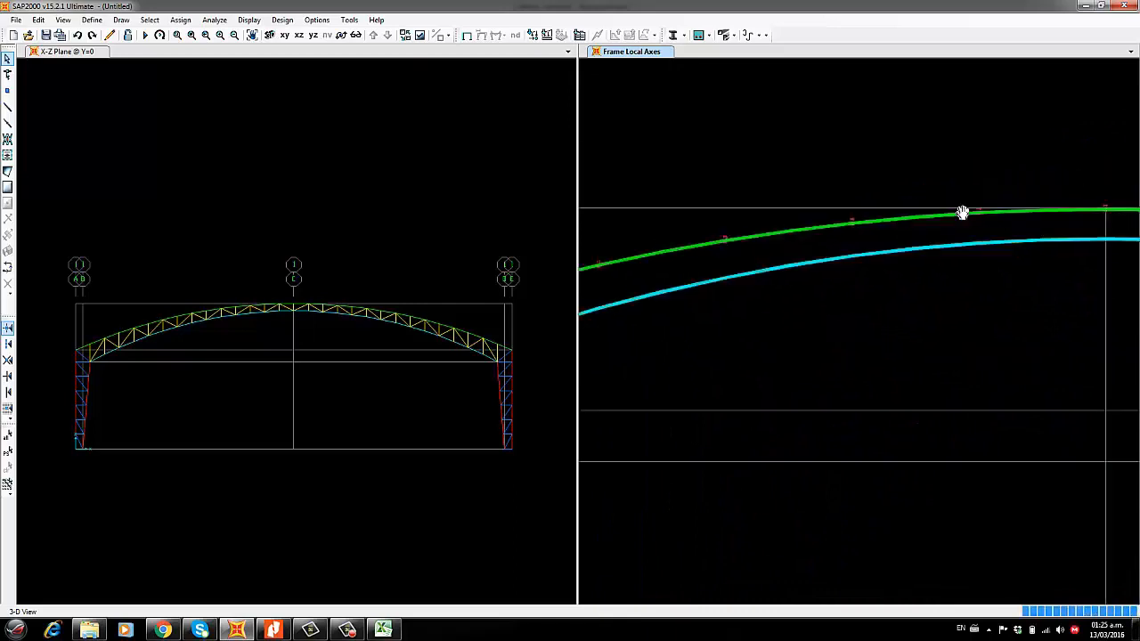
Compare the purlin section orientation near the ridge with that of the purlins beside the left column
{"action": "middle_click_drag", "start_coordinate": [962, 214], "coordinate": [715, 226]}
{"action": "middle_click_drag", "start_coordinate": [847, 230], "coordinate": [1118, 181]}
{"action": "middle_click_drag", "start_coordinate": [766, 271], "coordinate": [1081, 232]}
{"action": "scroll", "coordinate": [846, 292], "scroll_direction": "up", "scroll_amount": 2}
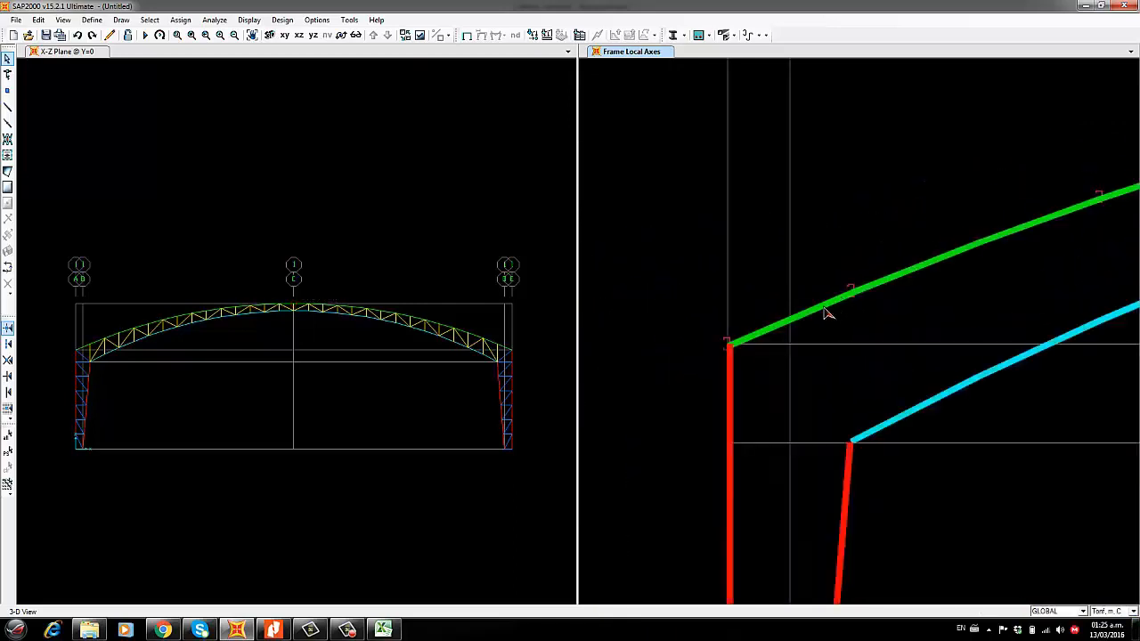
{"action": "scroll", "coordinate": [803, 301], "scroll_direction": "up", "scroll_amount": 1}
{"action": "scroll", "coordinate": [869, 283], "scroll_direction": "up", "scroll_amount": 1}
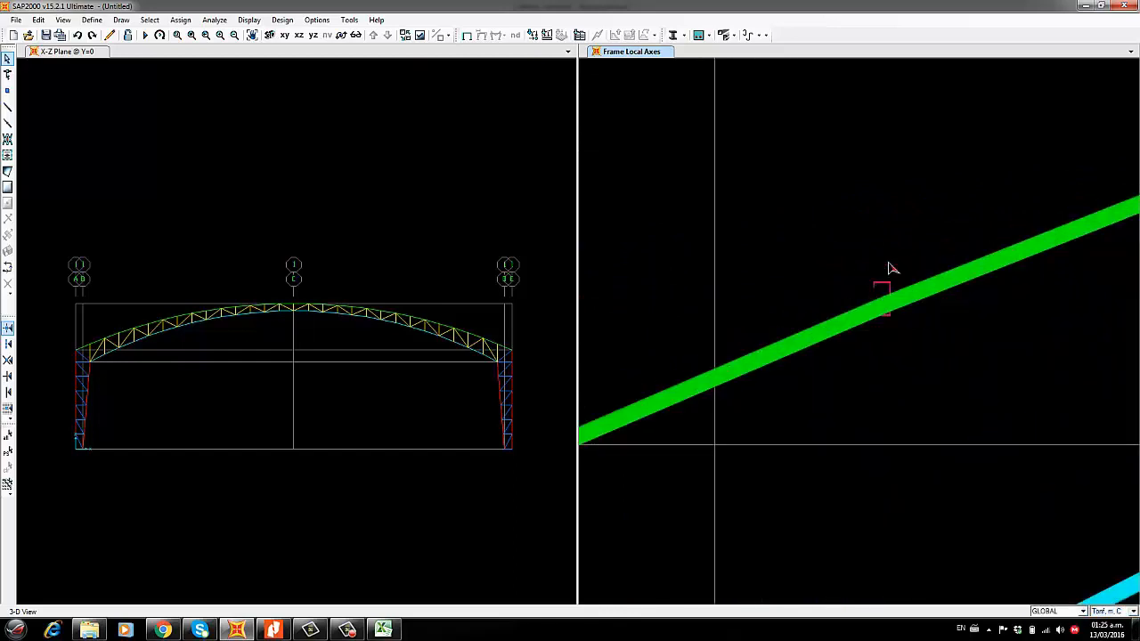
{"action": "scroll", "coordinate": [801, 292], "scroll_direction": "down", "scroll_amount": 2}
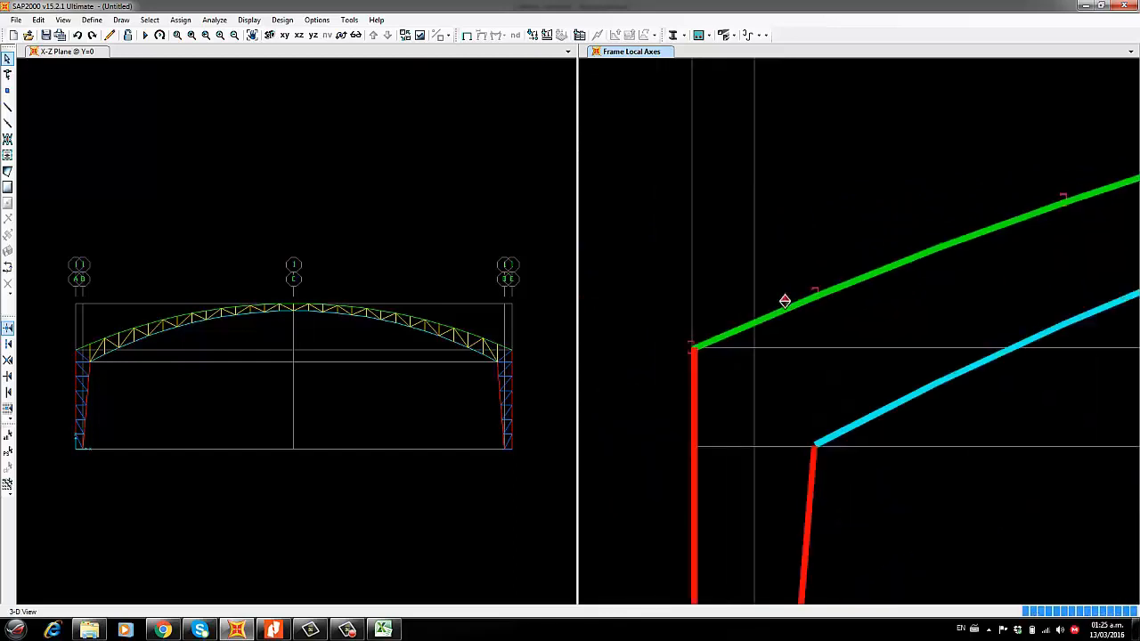
{"action": "middle_click_drag", "start_coordinate": [862, 287], "coordinate": [736, 313]}
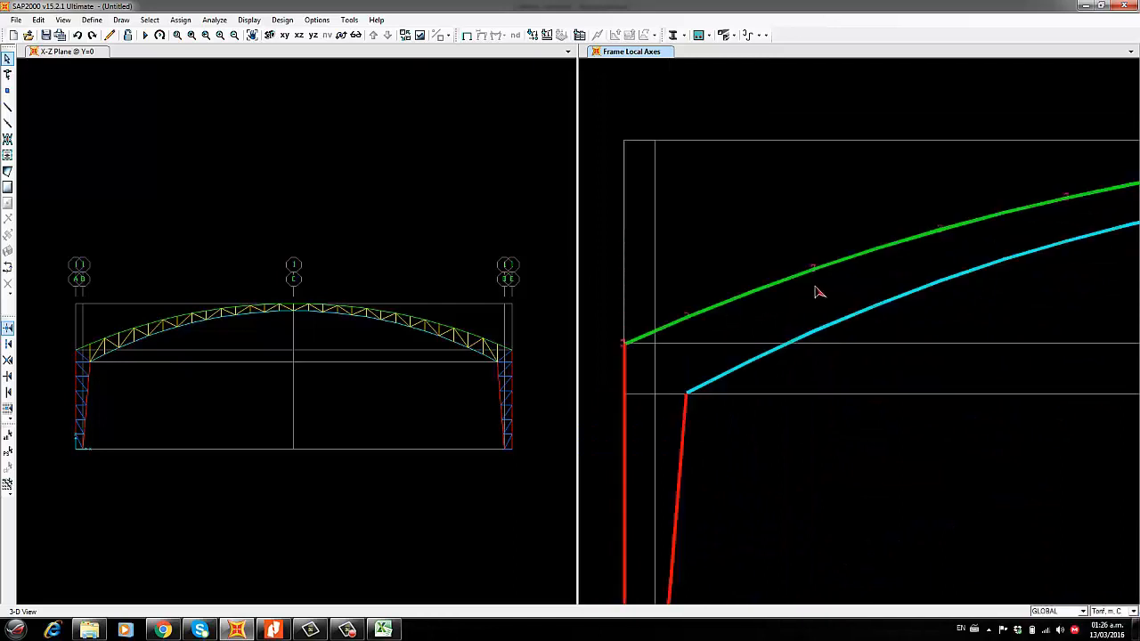
Examine the purlin cross-sections along the top chord from the left column over the ridge to the right column and back
{"action": "middle_click_drag", "start_coordinate": [962, 223], "coordinate": [633, 231]}
{"action": "middle_click_drag", "start_coordinate": [899, 214], "coordinate": [574, 237]}
{"action": "middle_click_drag", "start_coordinate": [934, 224], "coordinate": [632, 222]}
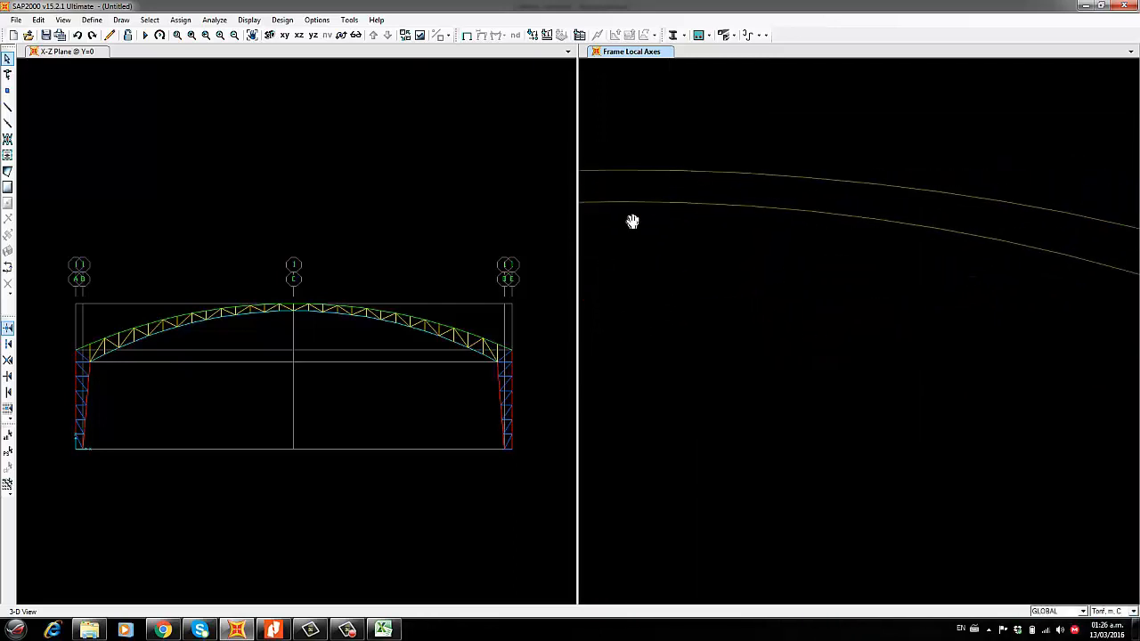
{"action": "scroll", "coordinate": [899, 181], "scroll_direction": "up", "scroll_amount": 2}
{"action": "scroll", "coordinate": [769, 198], "scroll_direction": "down", "scroll_amount": 5}
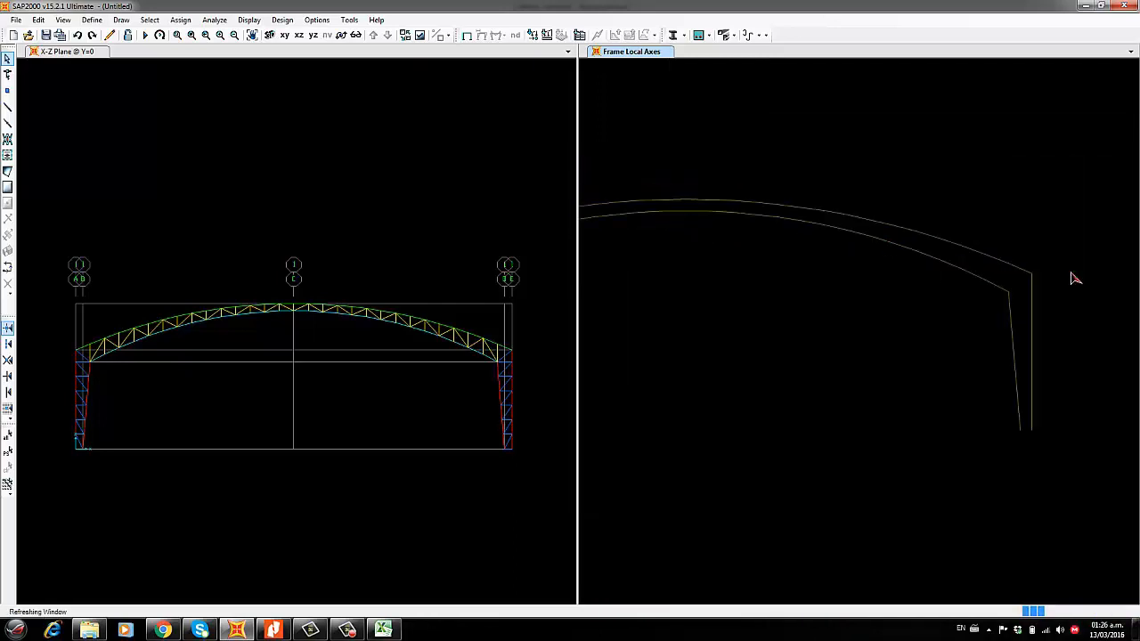
{"action": "middle_click_drag", "start_coordinate": [1070, 273], "coordinate": [1002, 257]}
{"action": "scroll", "coordinate": [1006, 262], "scroll_direction": "up", "scroll_amount": 4}
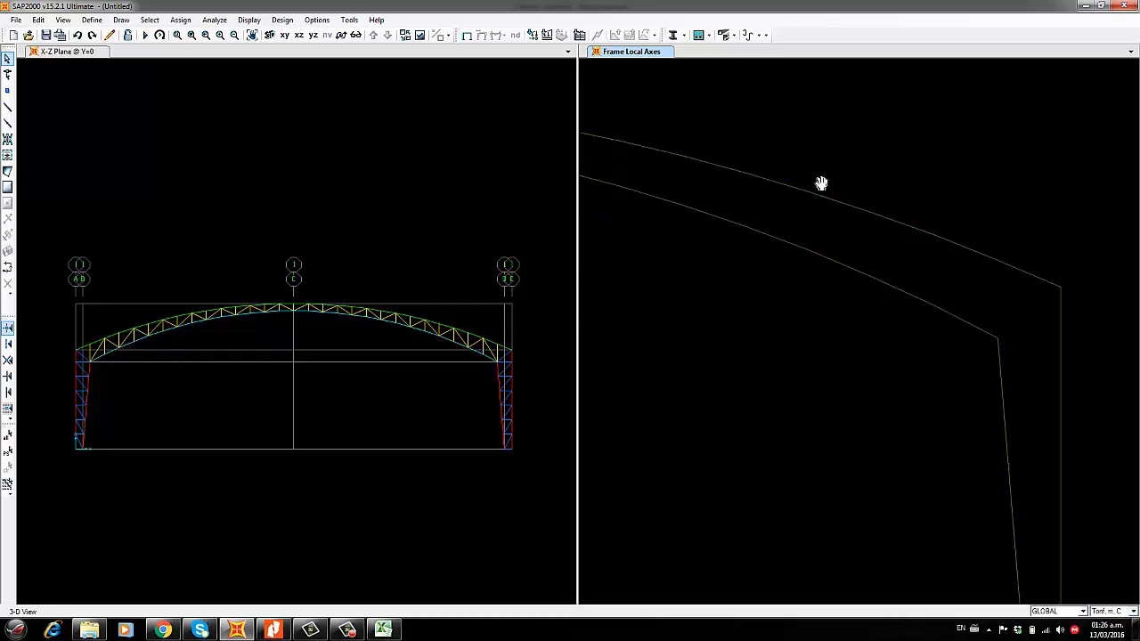
{"action": "middle_click_drag", "start_coordinate": [824, 192], "coordinate": [1135, 239]}
{"action": "middle_click_drag", "start_coordinate": [700, 216], "coordinate": [1062, 241]}
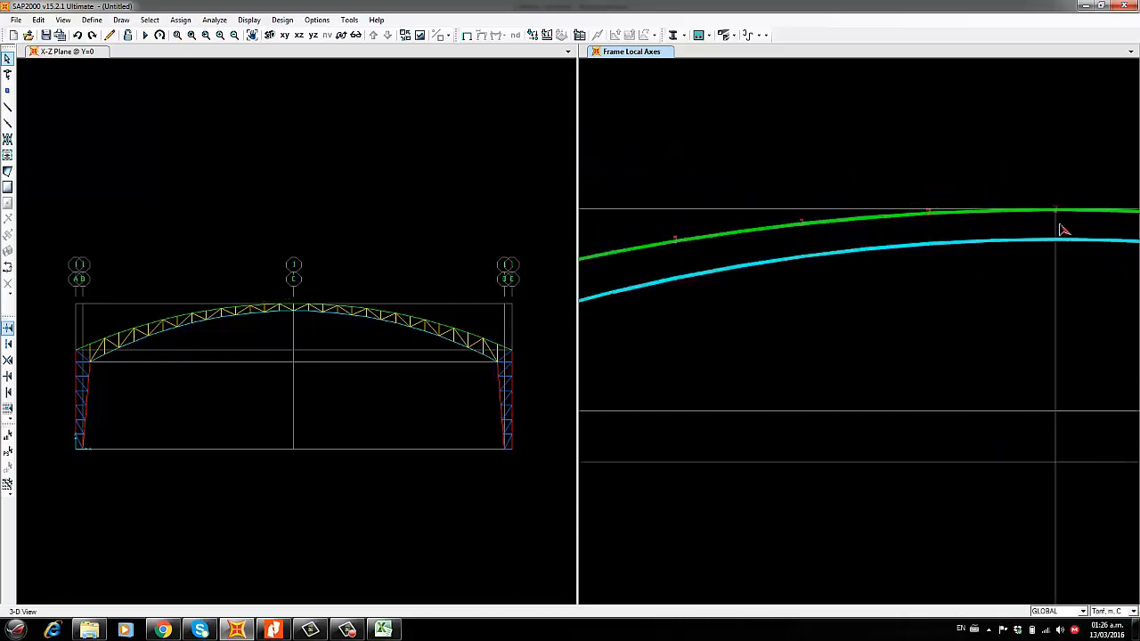
Examine up close which way the open side of the channel purlins faces on the left roof slope
{"action": "scroll", "coordinate": [1112, 219], "scroll_direction": "down", "scroll_amount": 5}
{"action": "scroll", "coordinate": [769, 292], "scroll_direction": "up", "scroll_amount": 6}
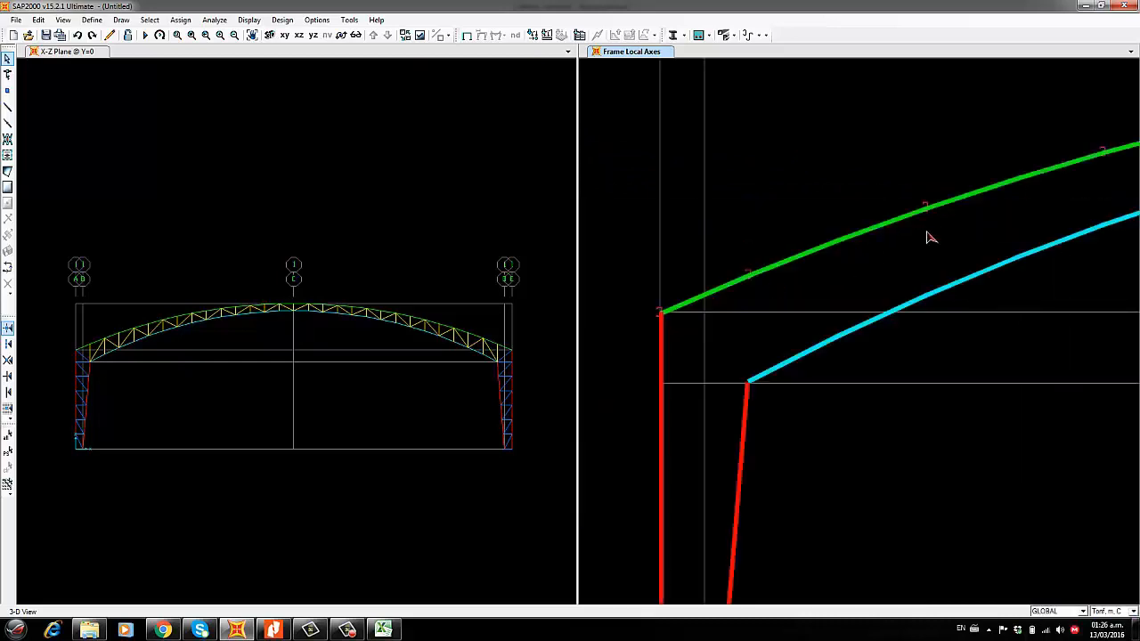
{"action": "scroll", "coordinate": [842, 272], "scroll_direction": "up", "scroll_amount": 5}
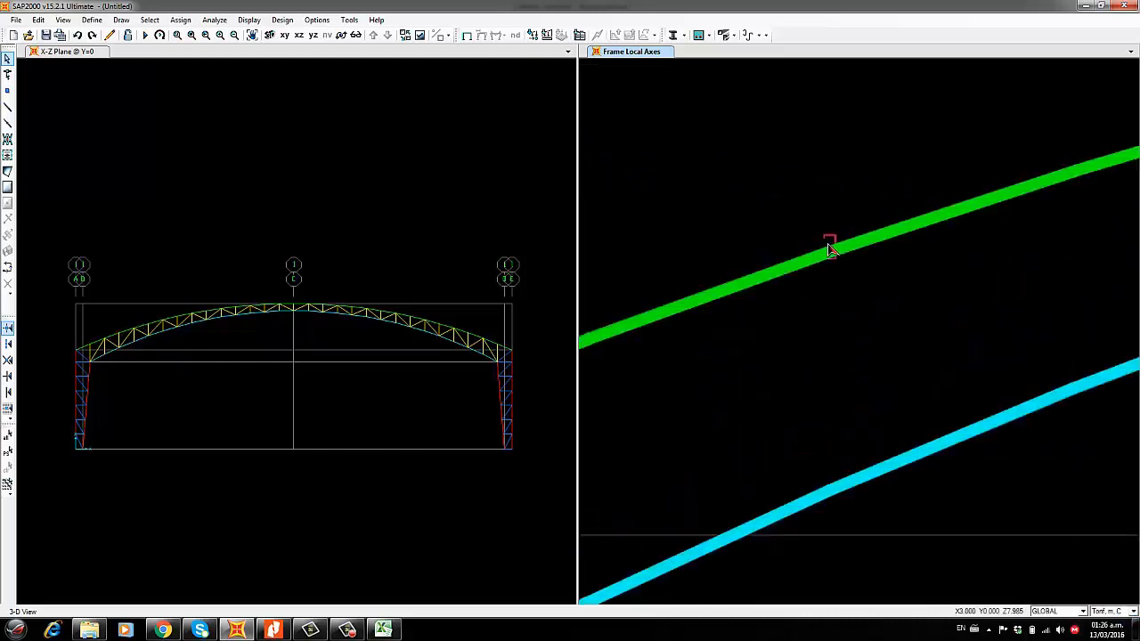
{"action": "scroll", "coordinate": [829, 249], "scroll_direction": "up", "scroll_amount": 2}
{"action": "scroll", "coordinate": [837, 281], "scroll_direction": "down", "scroll_amount": 4}
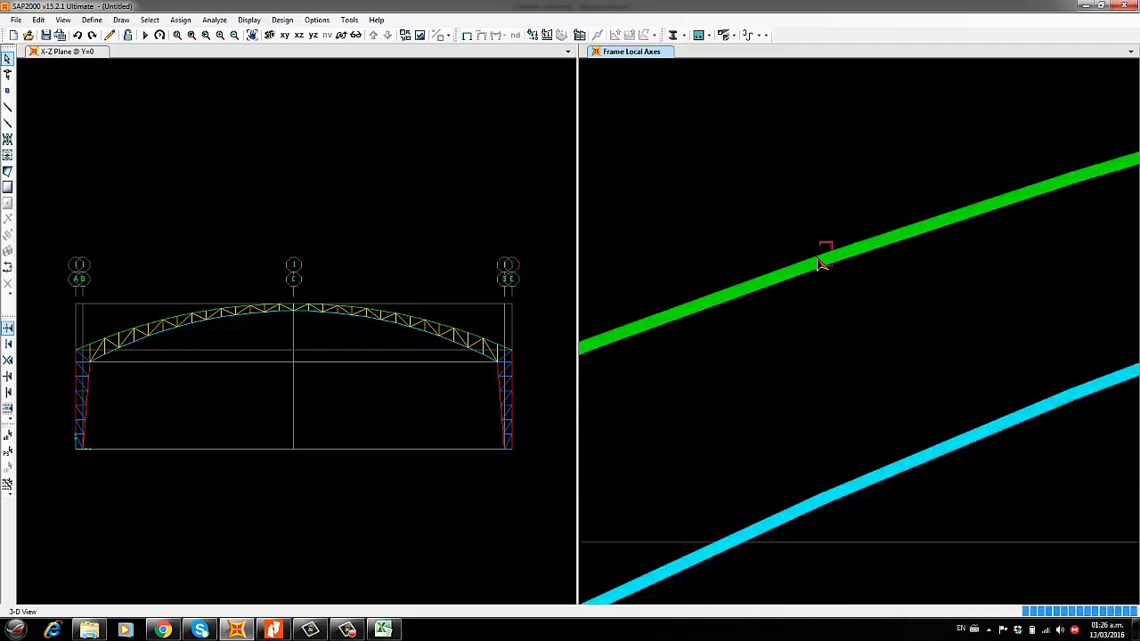
{"action": "scroll", "coordinate": [815, 274], "scroll_direction": "up", "scroll_amount": 4}
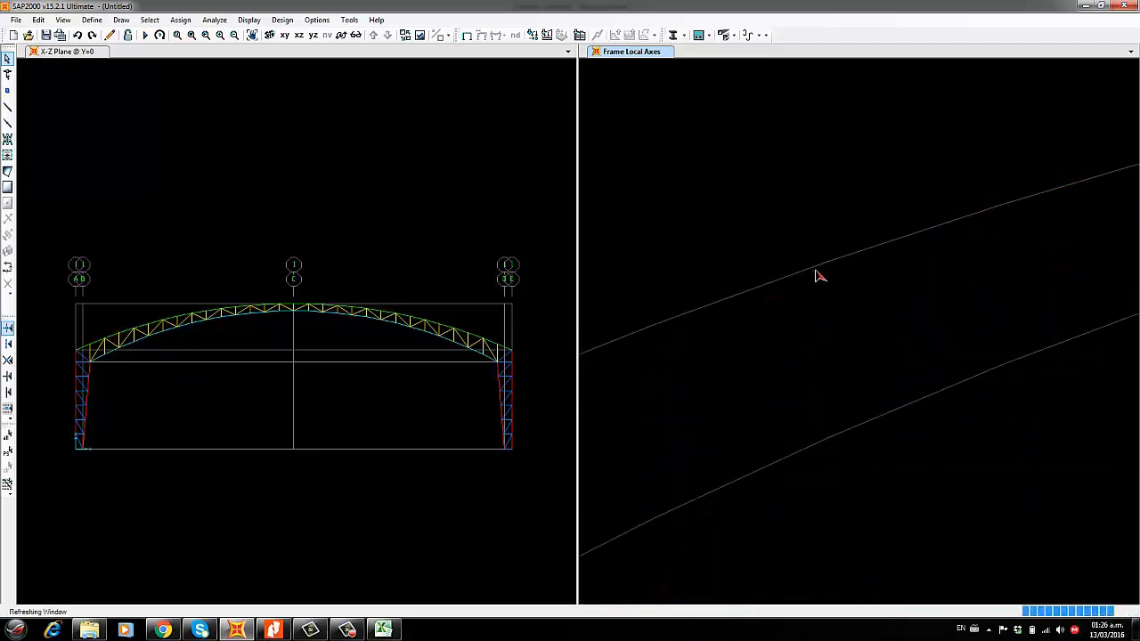
{"action": "scroll", "coordinate": [844, 261], "scroll_direction": "down", "scroll_amount": 3}
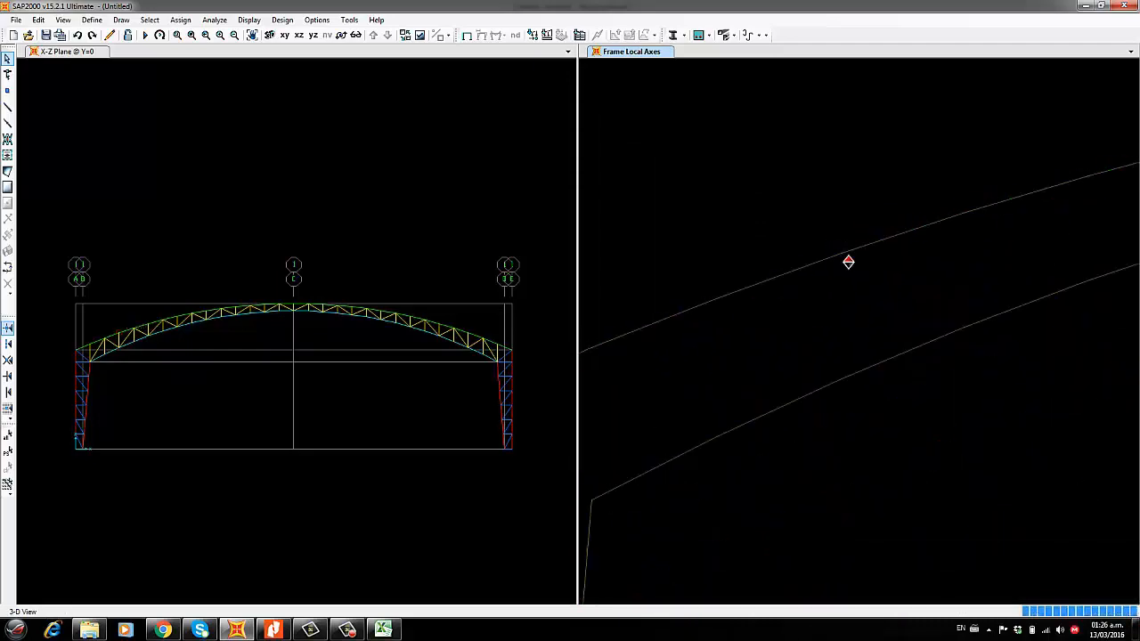
{"action": "scroll", "coordinate": [792, 219], "scroll_direction": "up", "scroll_amount": 1}
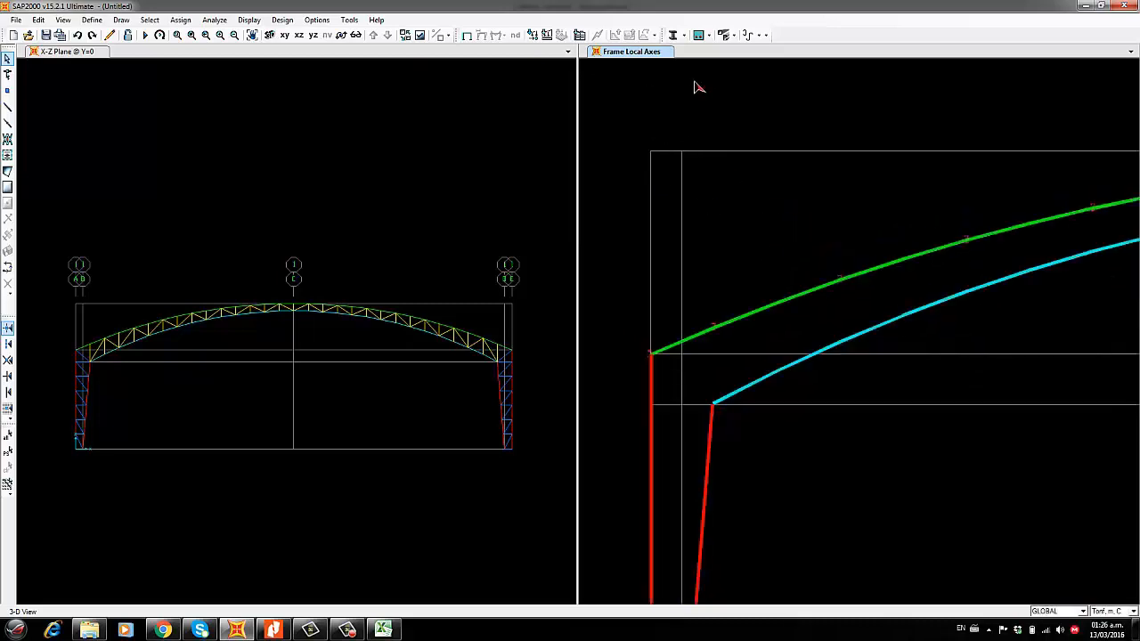
{"action": "scroll", "coordinate": [789, 237], "scroll_direction": "down", "scroll_amount": 2}
{"action": "scroll", "coordinate": [749, 267], "scroll_direction": "up", "scroll_amount": 2}
{"action": "scroll", "coordinate": [778, 204], "scroll_direction": "down", "scroll_amount": 1}
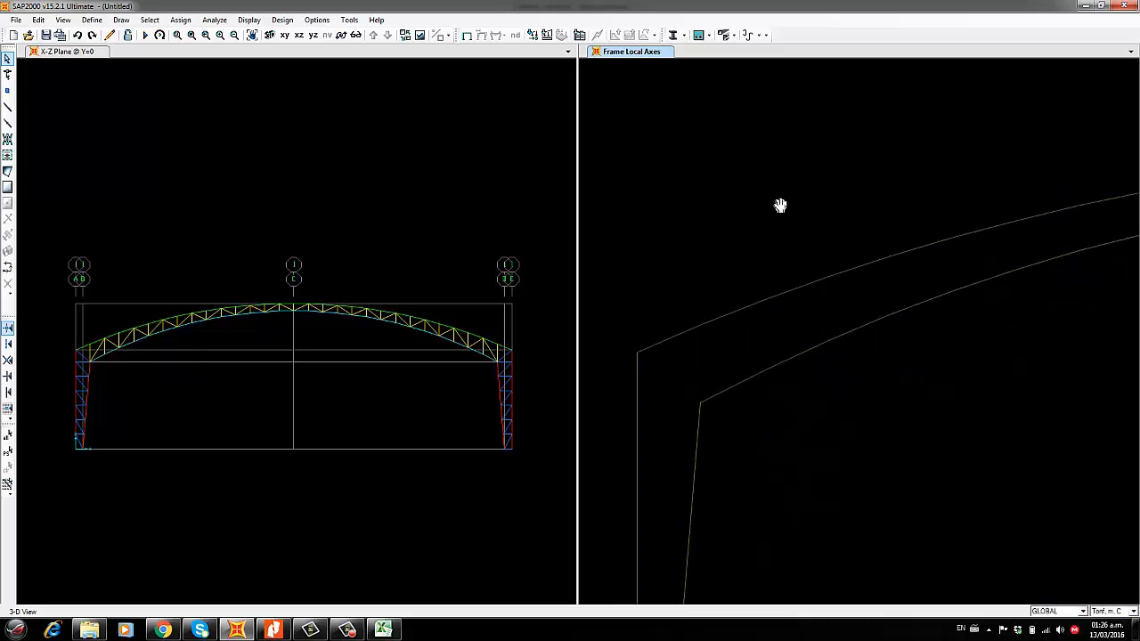
{"action": "scroll", "coordinate": [781, 196], "scroll_direction": "down", "scroll_amount": 1}
{"action": "scroll", "coordinate": [748, 275], "scroll_direction": "up", "scroll_amount": 1}
{"action": "scroll", "coordinate": [746, 279], "scroll_direction": "down", "scroll_amount": 2}
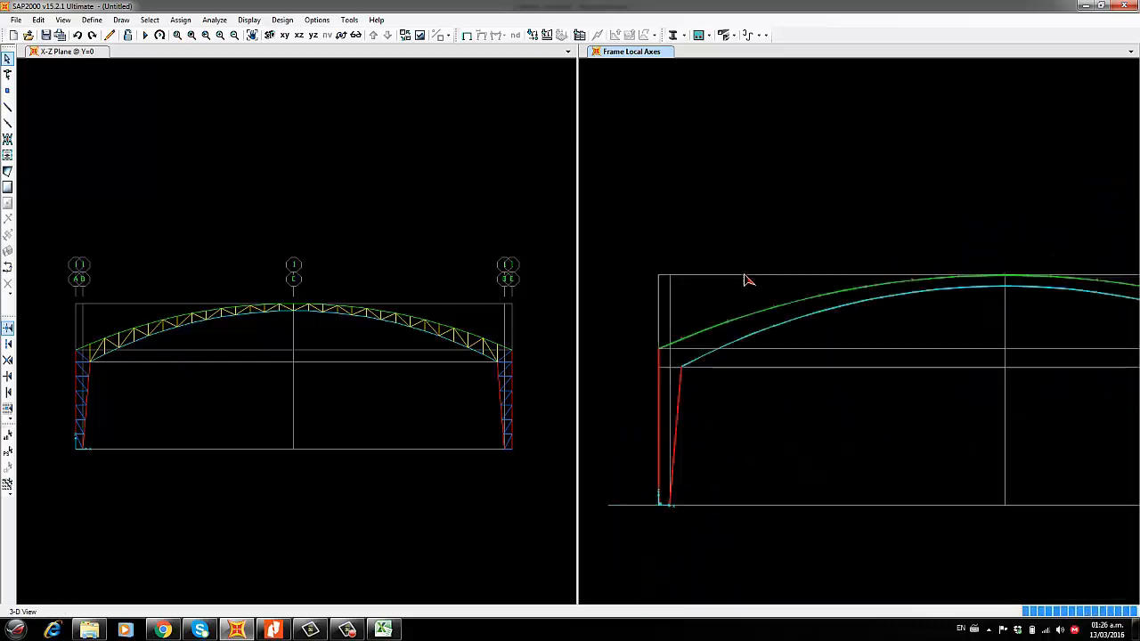
Set the 3D window to a plan view of the whole model with plan angle 270, elevation 90 and aperture 0
{"action": "left_click", "coordinate": [286, 41]}
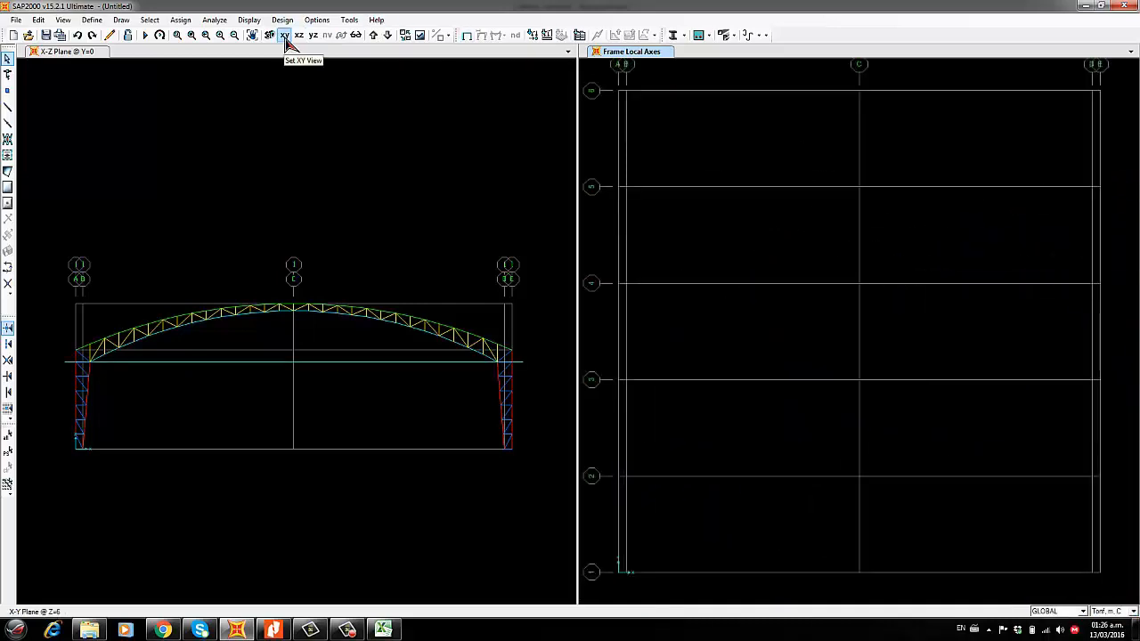
{"action": "left_click", "coordinate": [64, 20]}
{"action": "left_click", "coordinate": [98, 32]}
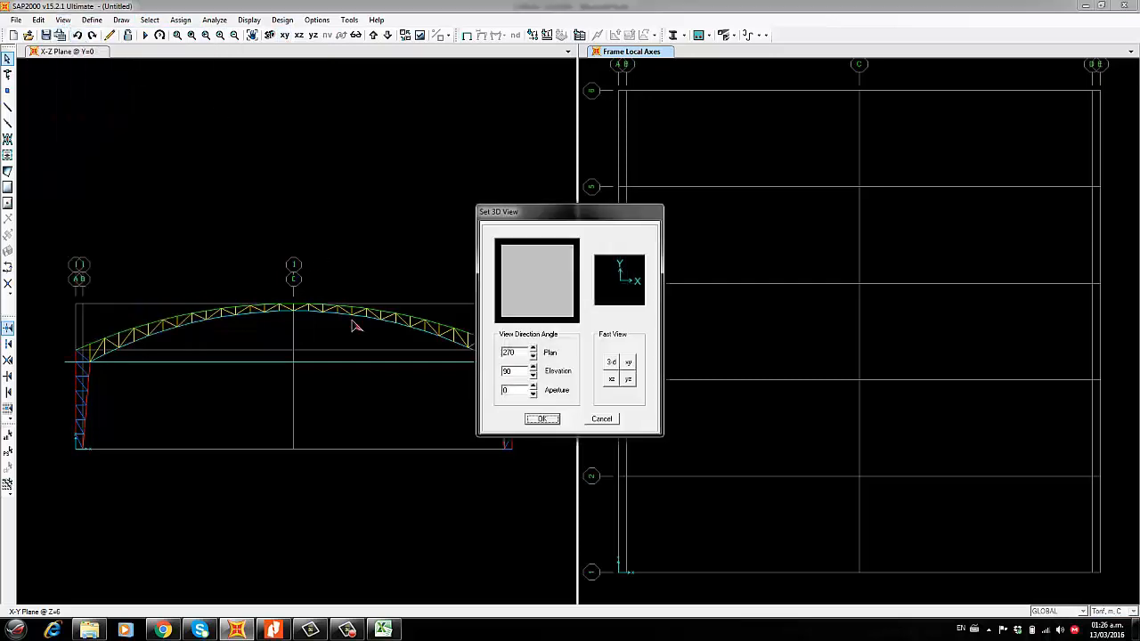
{"action": "left_click", "coordinate": [543, 420]}
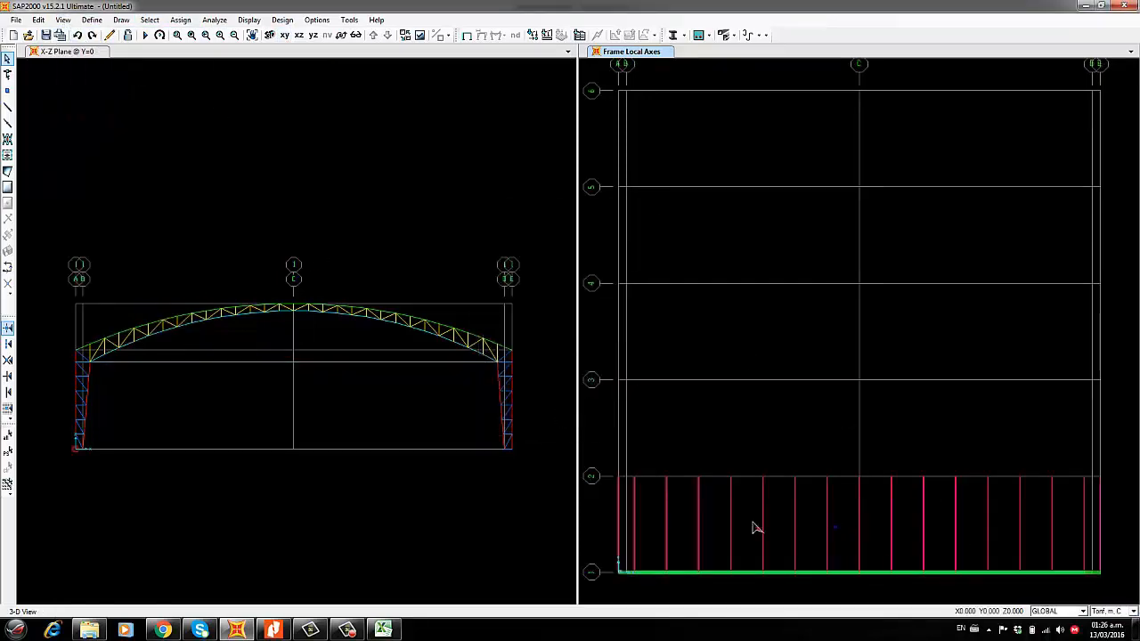
Select the eight purlins left of the ridge line and assign them a frame local axis angle
{"action": "left_click_drag", "start_coordinate": [589, 515], "coordinate": [590, 515]}
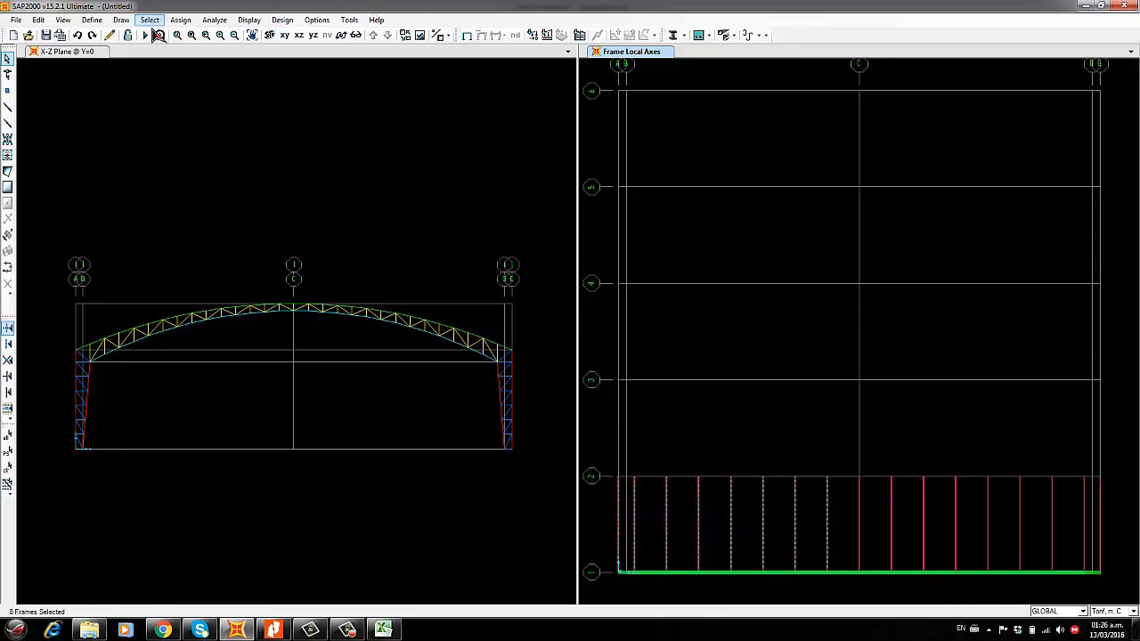
{"action": "left_click", "coordinate": [180, 21]}
{"action": "mouse_move", "coordinate": [211, 51]}
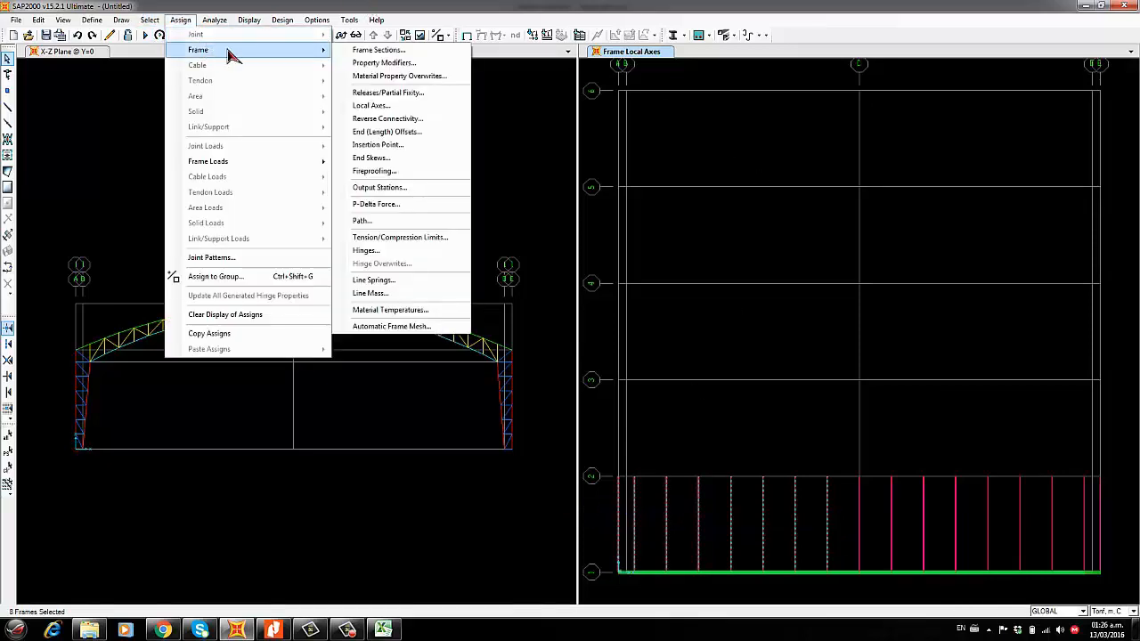
{"action": "left_click", "coordinate": [395, 107]}
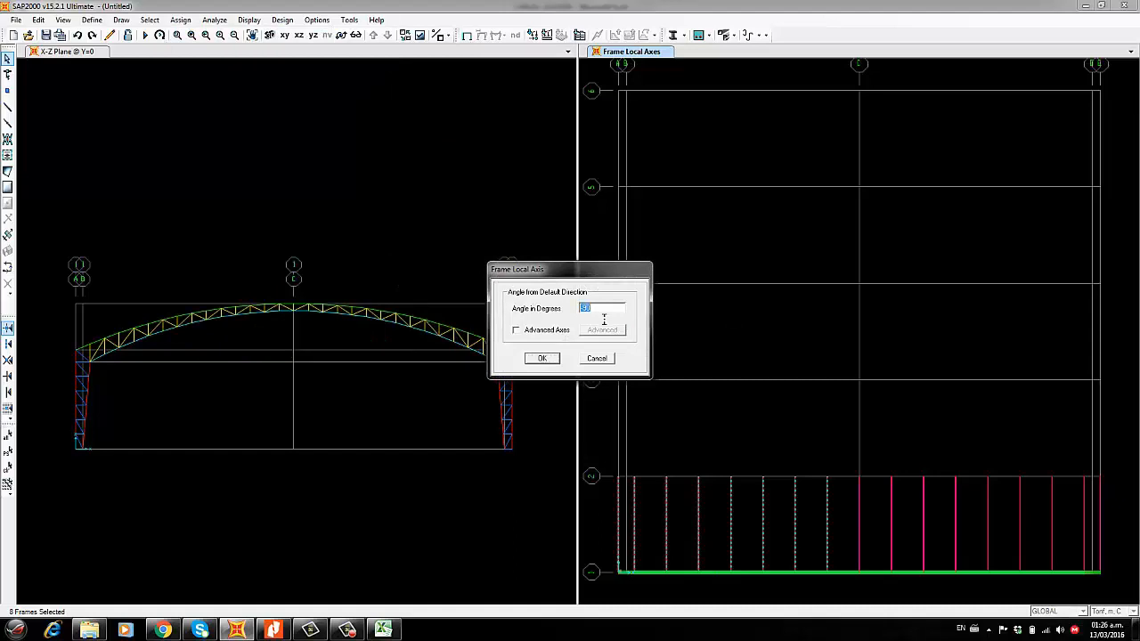
{"action": "left_click", "coordinate": [541, 359]}
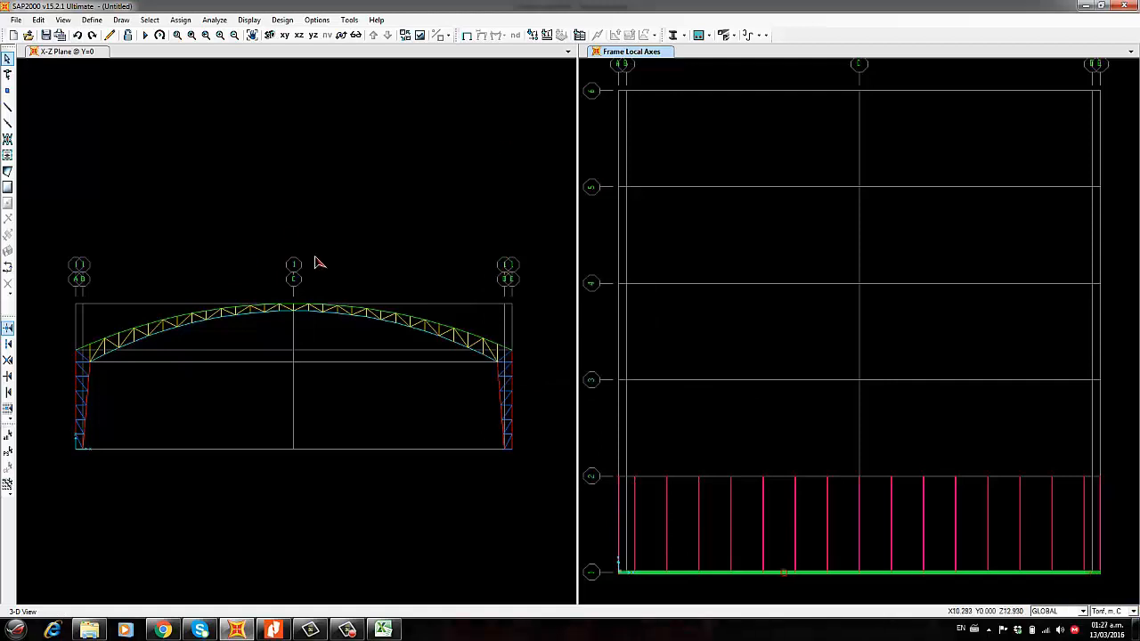
Show the whole model in an X-Z 3D view with plan angle 270, elevation 0 and aperture 0
{"action": "left_click", "coordinate": [299, 38]}
{"action": "left_click", "coordinate": [63, 20]}
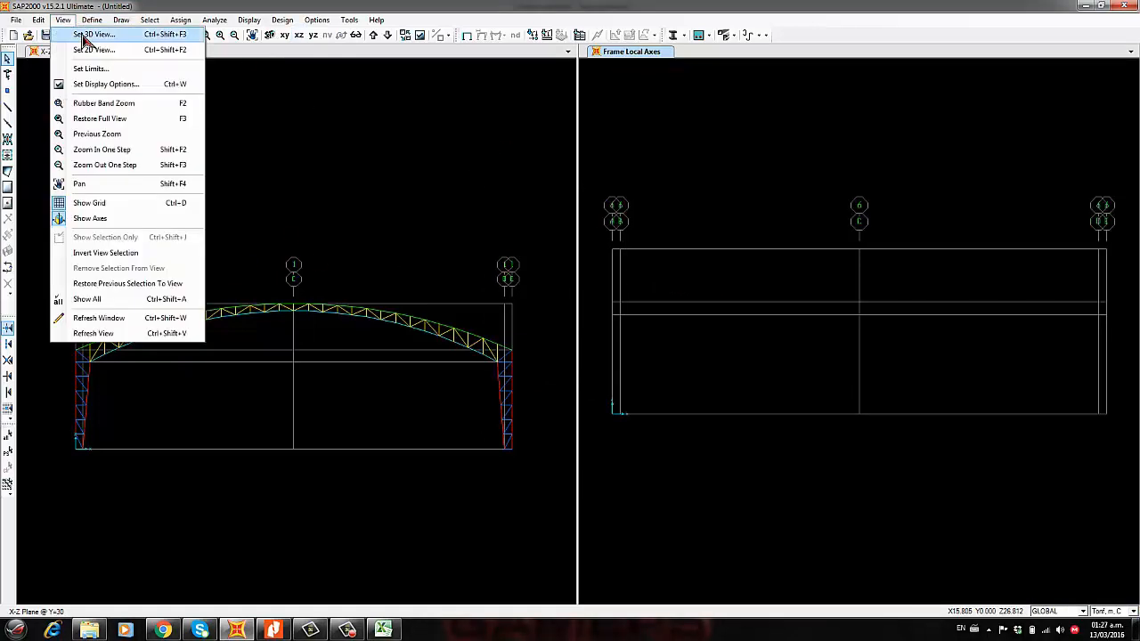
{"action": "left_click", "coordinate": [89, 30]}
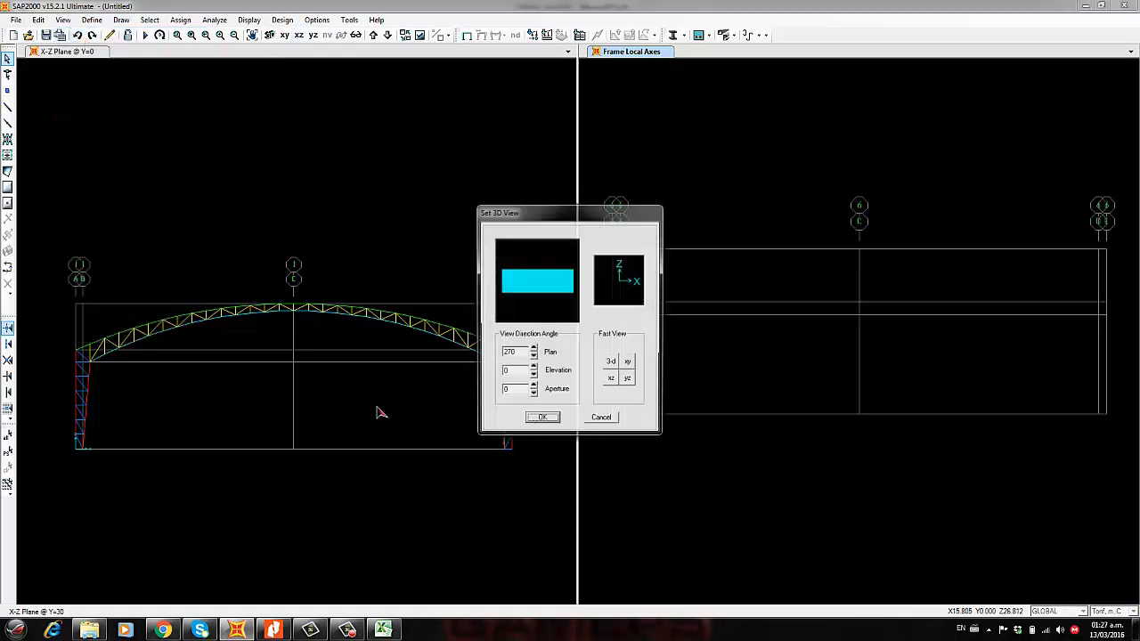
{"action": "left_click", "coordinate": [541, 424]}
Check the orientation of the reassigned purlin sections on the left slope against those across the ridge
{"action": "scroll", "coordinate": [699, 261], "scroll_direction": "up", "scroll_amount": 6}
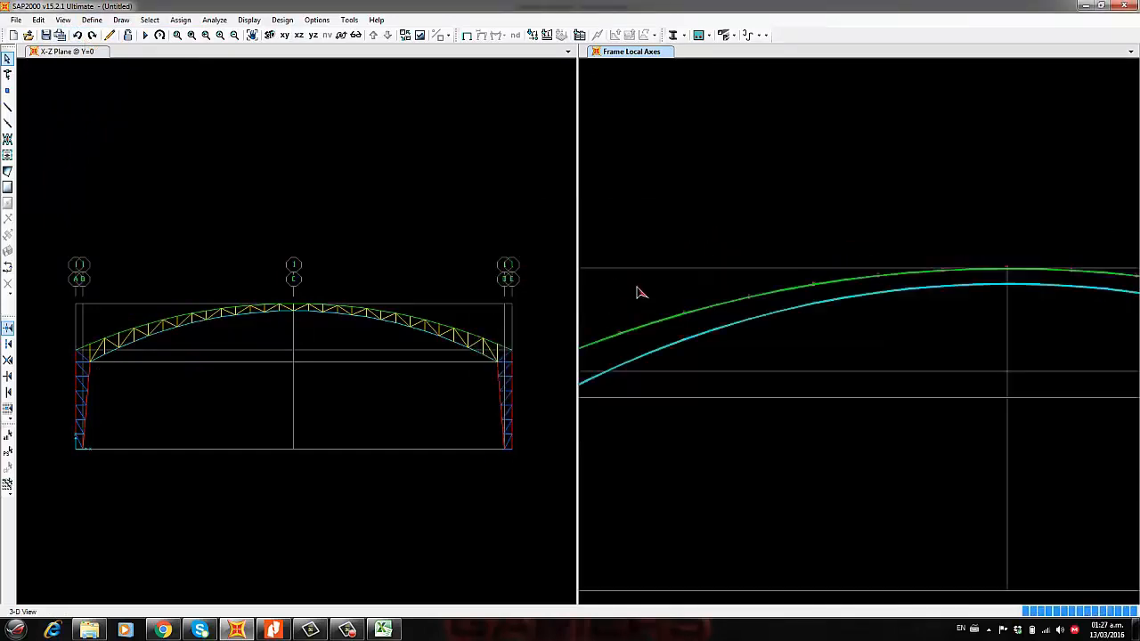
{"action": "middle_click_drag", "start_coordinate": [643, 295], "coordinate": [1043, 231]}
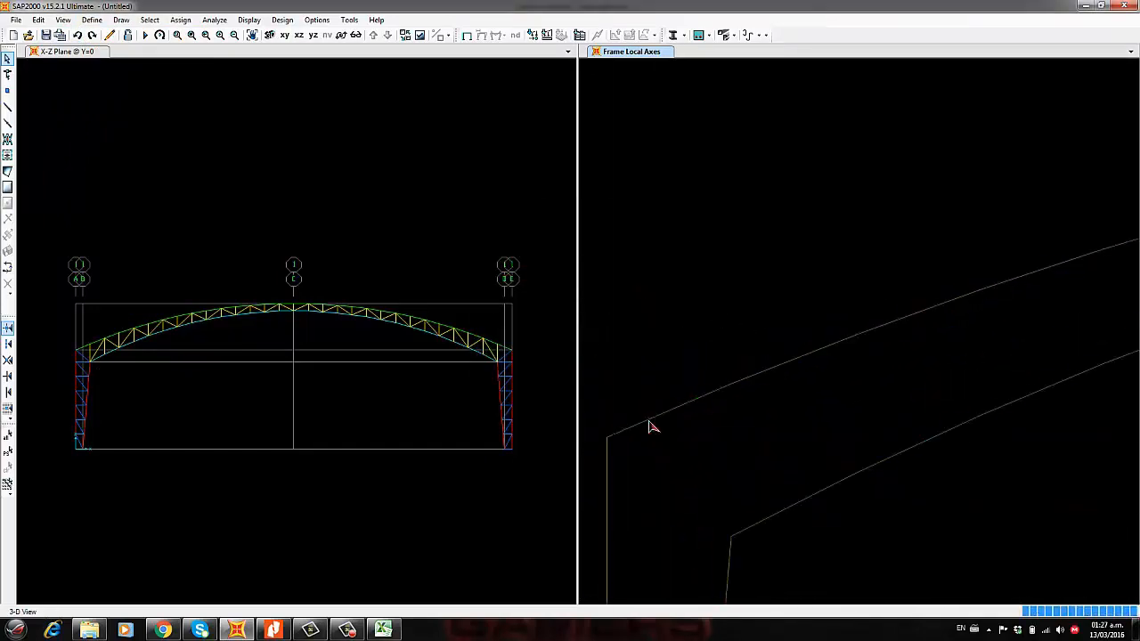
{"action": "scroll", "coordinate": [614, 346], "scroll_direction": "down", "scroll_amount": 3}
{"action": "scroll", "coordinate": [610, 347], "scroll_direction": "down", "scroll_amount": 2}
{"action": "middle_click_drag", "start_coordinate": [1018, 335], "coordinate": [758, 370]}
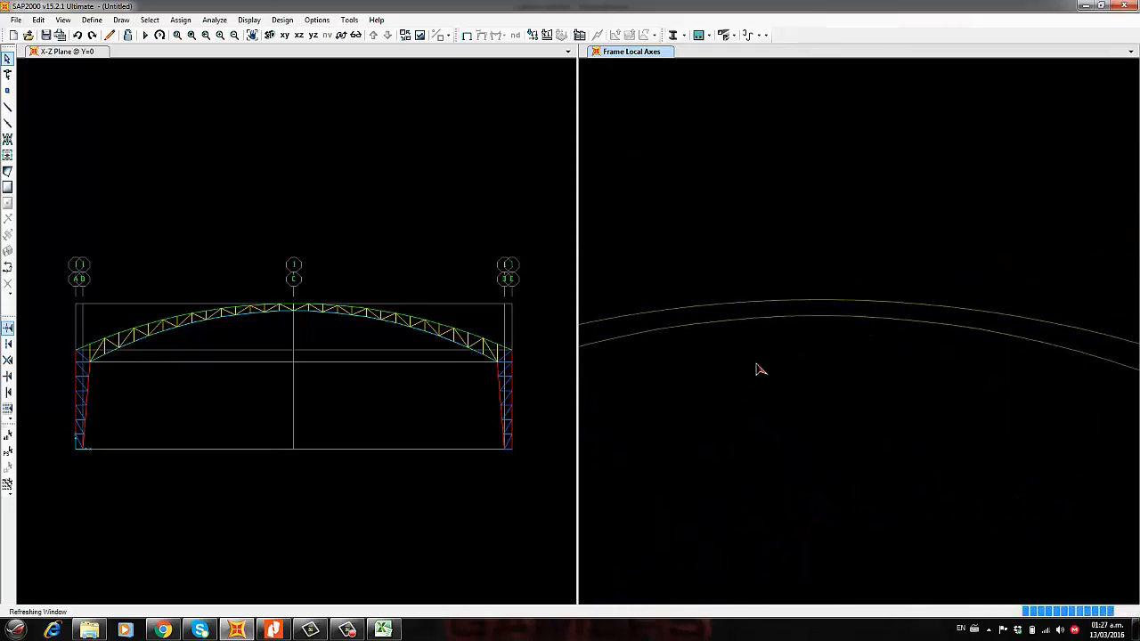
{"action": "middle_click_drag", "start_coordinate": [955, 356], "coordinate": [655, 324]}
{"action": "scroll", "coordinate": [1033, 254], "scroll_direction": "down", "scroll_amount": 2}
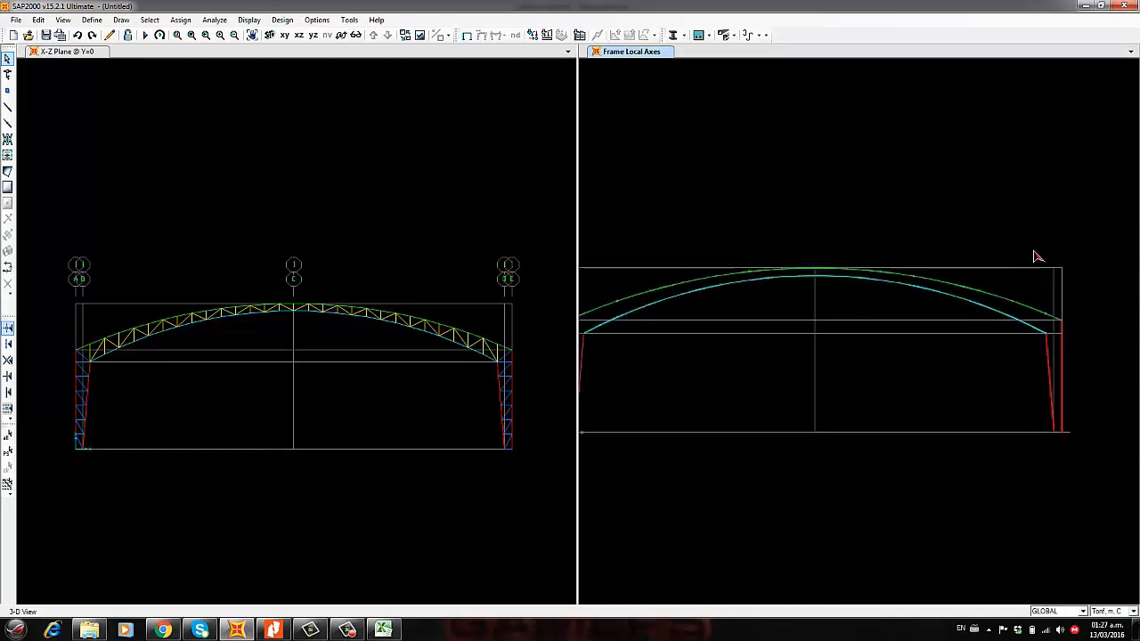
{"action": "middle_click_drag", "start_coordinate": [926, 236], "coordinate": [966, 253]}
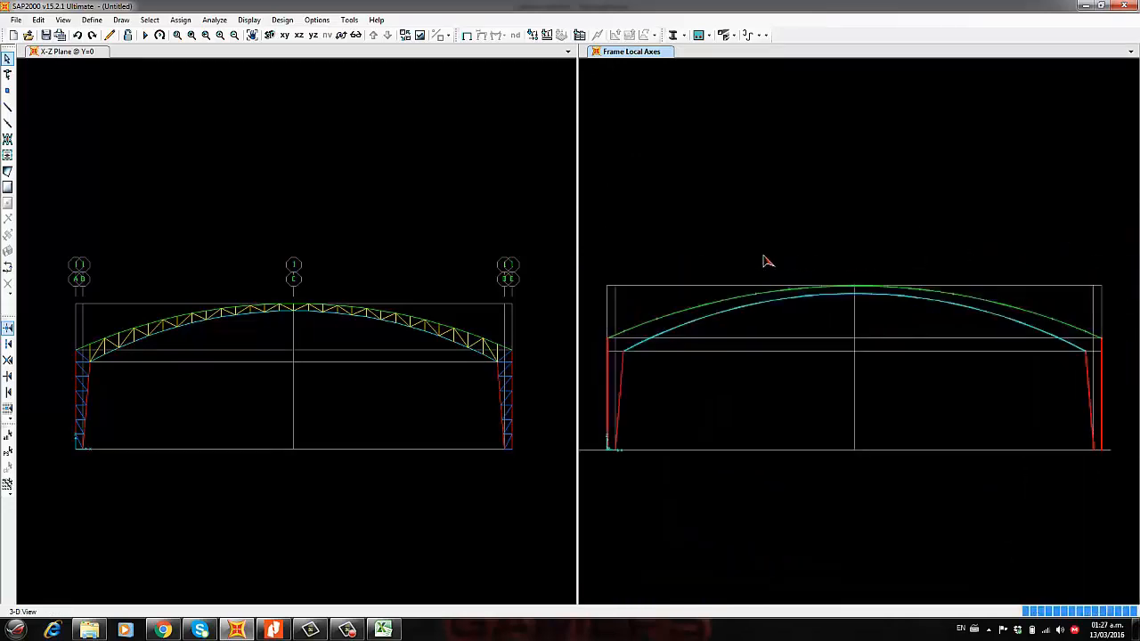
Return the 3D window to an X-Y view with plan angle 270, elevation 90 and aperture 0
{"action": "left_click", "coordinate": [285, 36]}
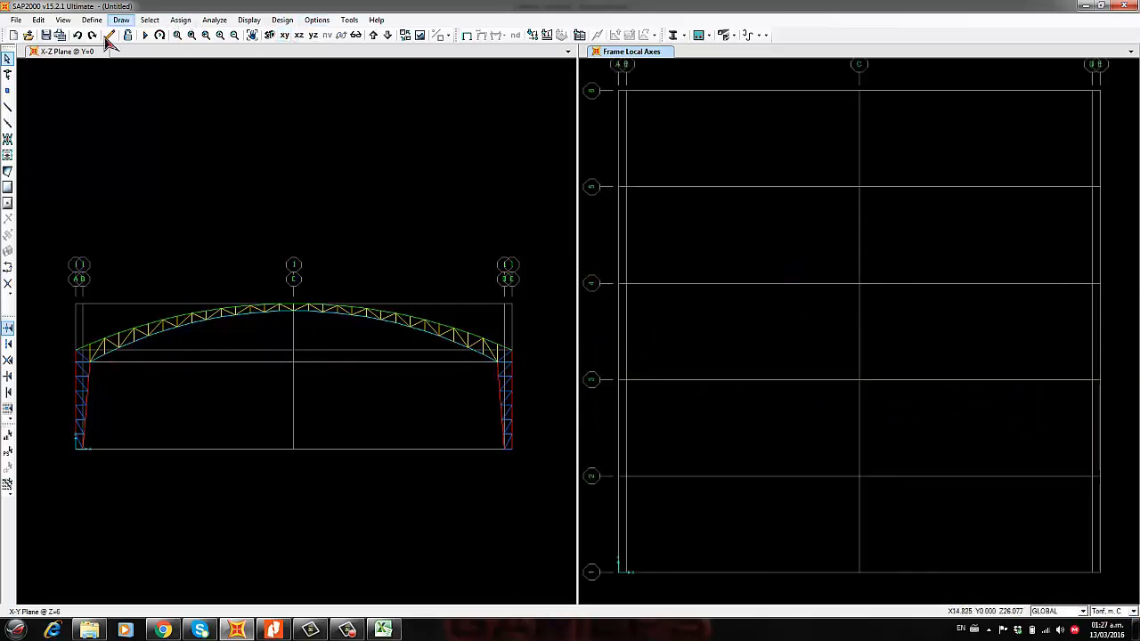
{"action": "left_click", "coordinate": [64, 20]}
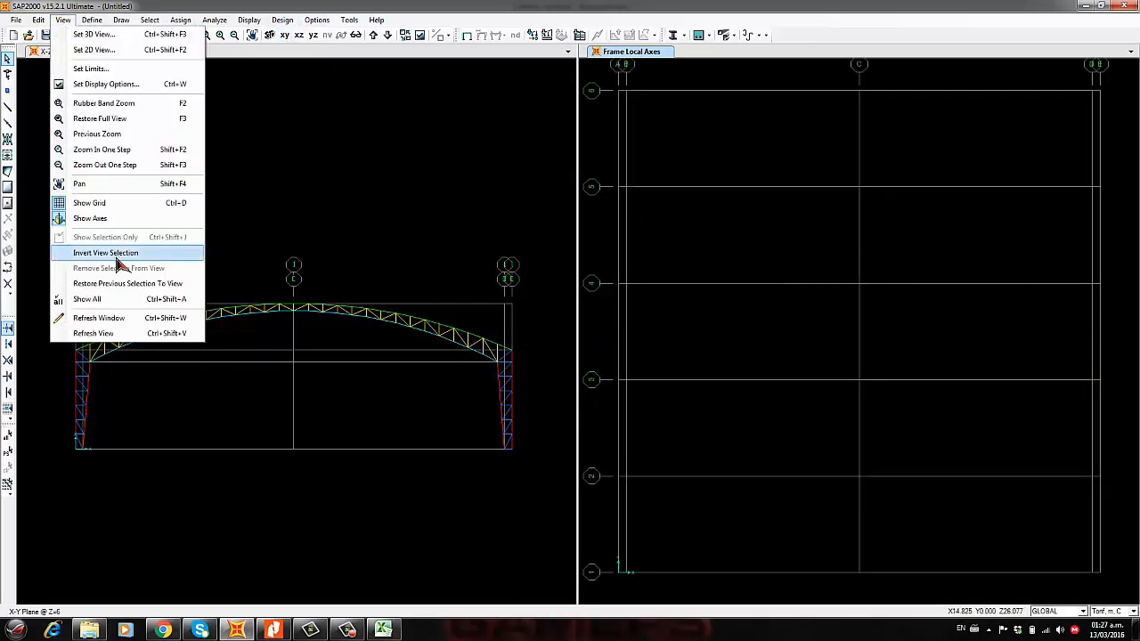
{"action": "left_click", "coordinate": [92, 34]}
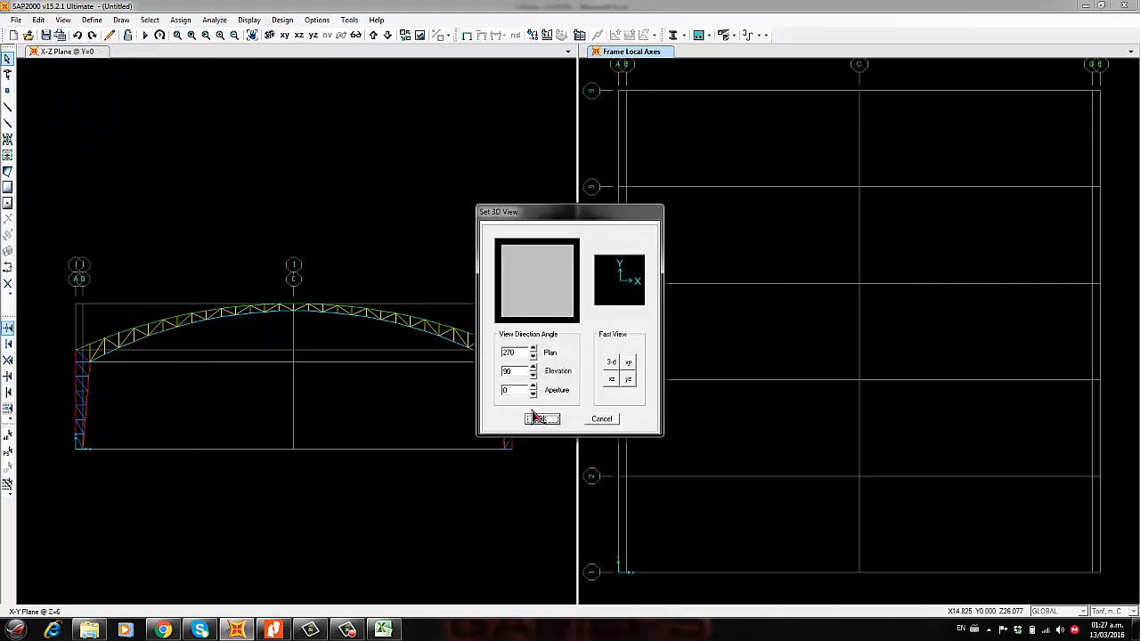
{"action": "left_click", "coordinate": [540, 419]}
Select all 17 purlins between gridlines 1 and 2 and change the cardinal point of their frame insertion points
{"action": "left_click_drag", "start_coordinate": [1126, 530], "coordinate": [597, 519]}
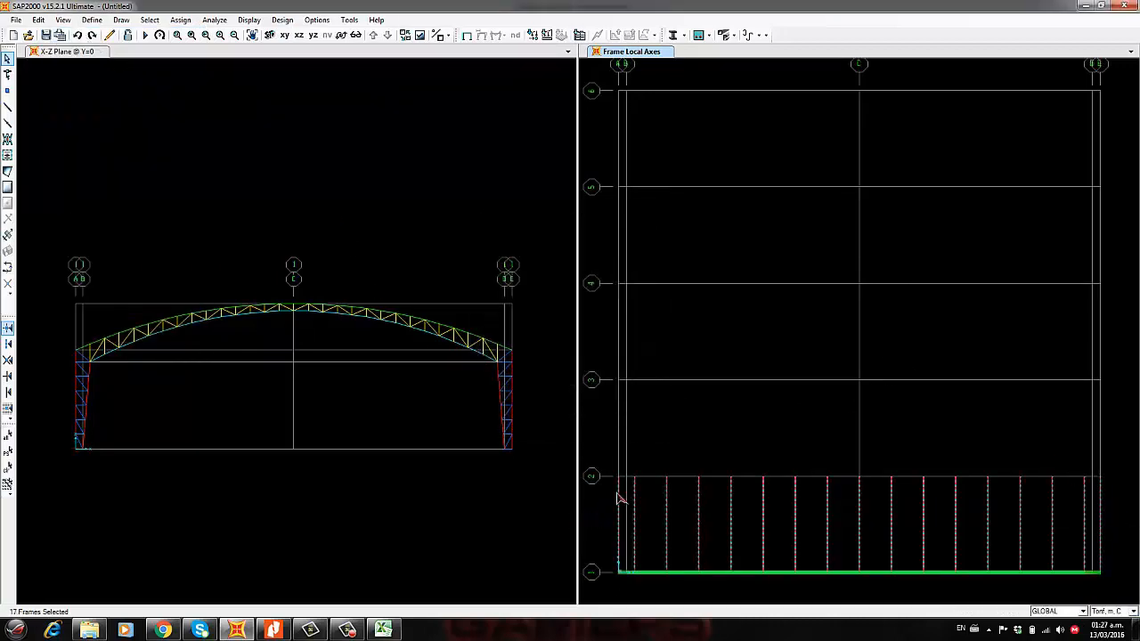
{"action": "left_click", "coordinate": [178, 20]}
{"action": "mouse_move", "coordinate": [198, 50]}
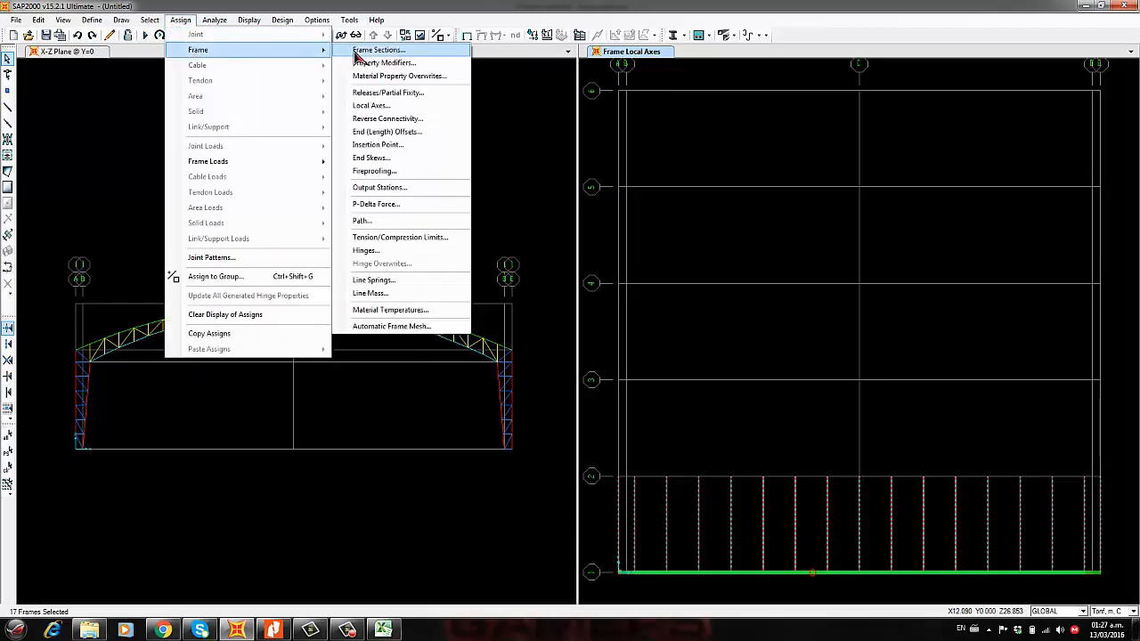
{"action": "left_click", "coordinate": [383, 144]}
{"action": "left_click", "coordinate": [621, 233]}
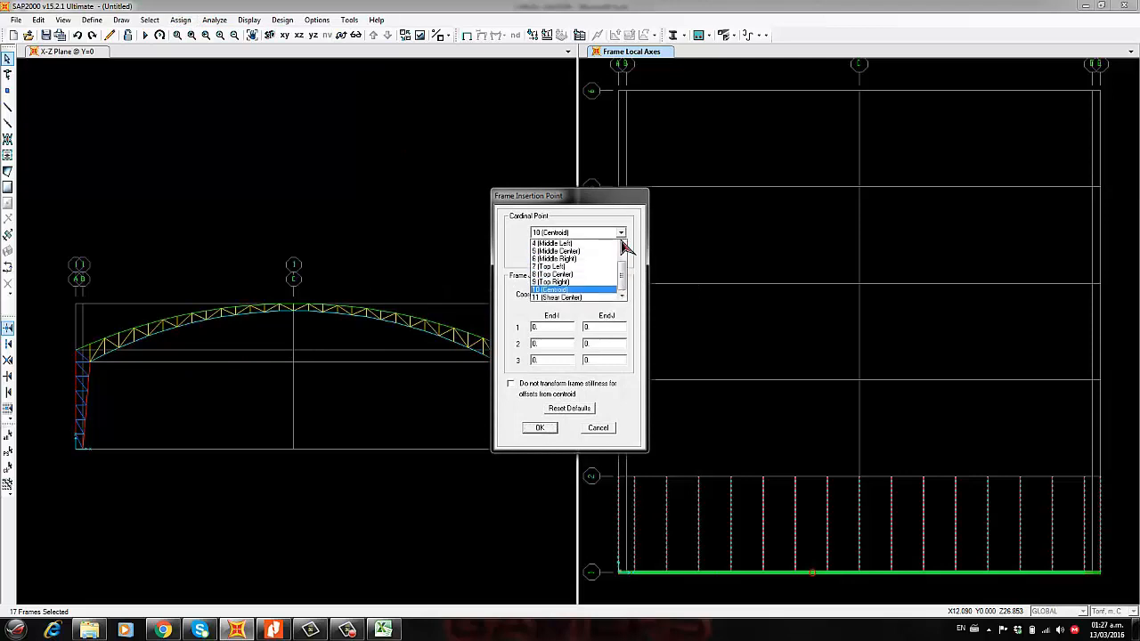
{"action": "left_click", "coordinate": [583, 274]}
{"action": "left_click", "coordinate": [540, 429]}
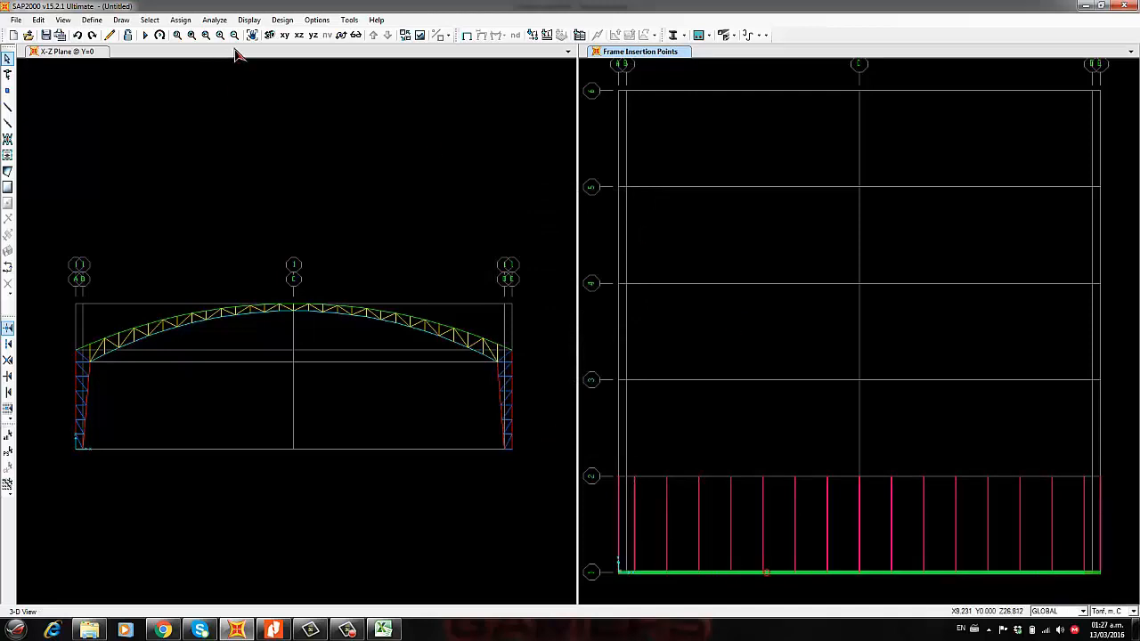
Show the model in an X-Z 3D view with plan angle 270, elevation 0 and aperture 0
{"action": "left_click", "coordinate": [285, 38]}
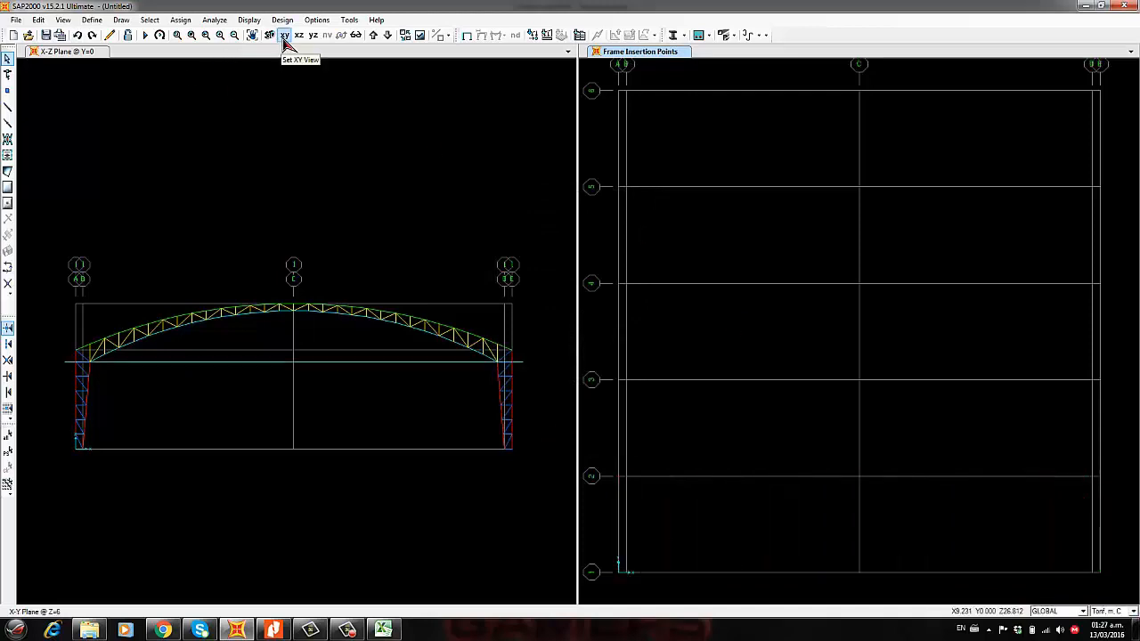
{"action": "left_click", "coordinate": [298, 36]}
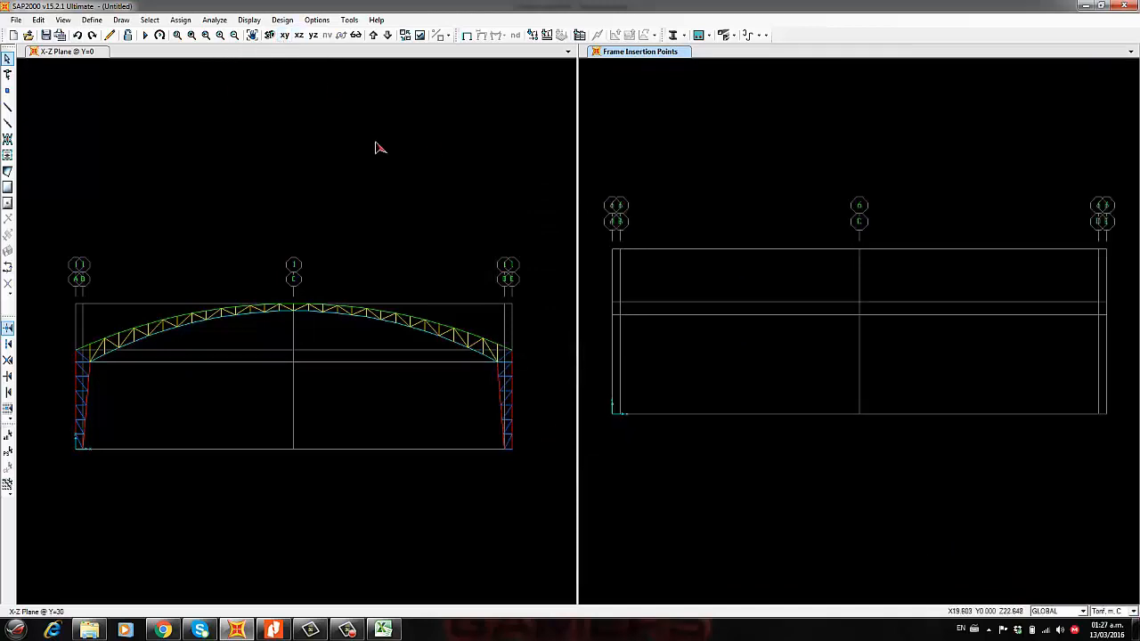
{"action": "left_click", "coordinate": [63, 21]}
{"action": "left_click", "coordinate": [89, 34]}
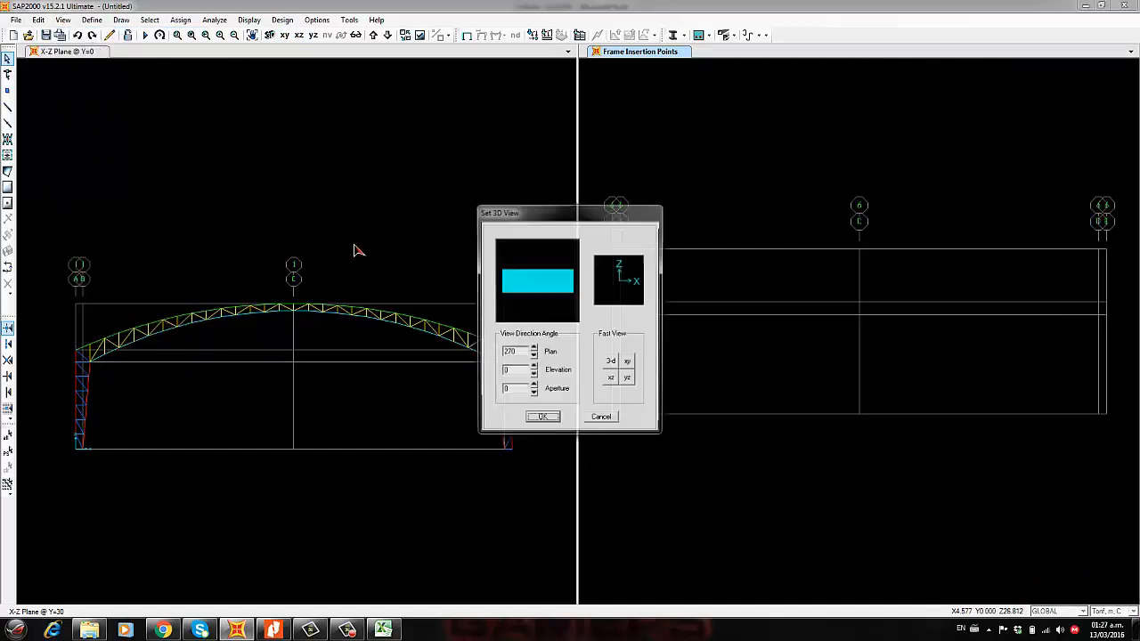
{"action": "left_click", "coordinate": [546, 422]}
Examine along both slopes whether the purlin sections sit above or below the truss's upper chord
{"action": "scroll", "coordinate": [888, 247], "scroll_direction": "up", "scroll_amount": 6}
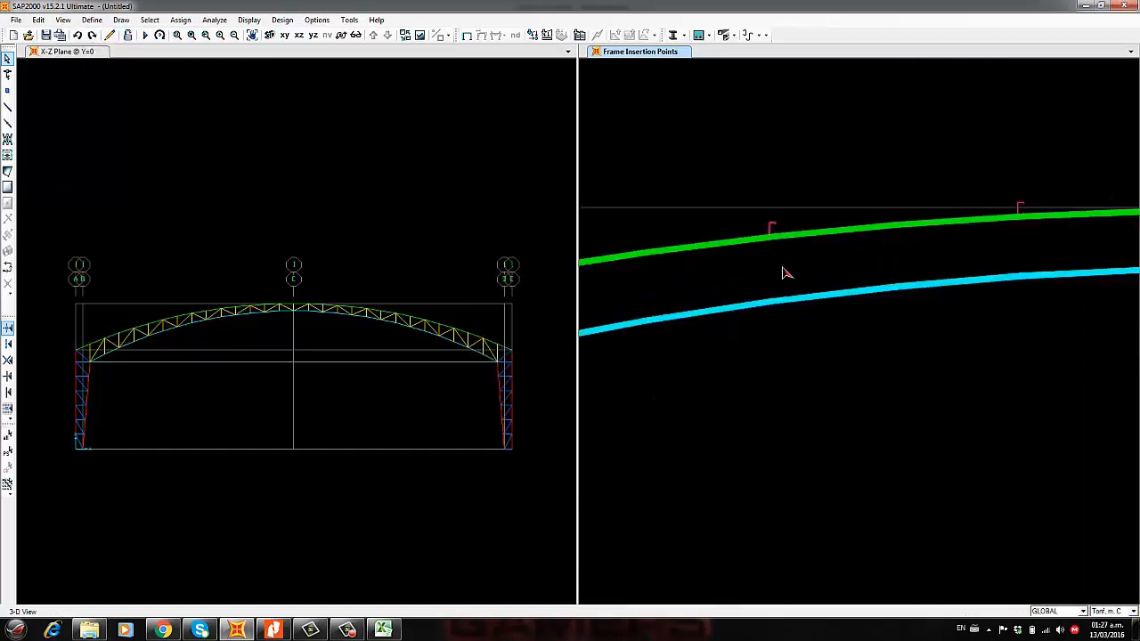
{"action": "middle_click_drag", "start_coordinate": [758, 277], "coordinate": [1137, 250]}
{"action": "middle_click_drag", "start_coordinate": [806, 300], "coordinate": [1079, 222]}
{"action": "scroll", "coordinate": [834, 307], "scroll_direction": "down", "scroll_amount": 3}
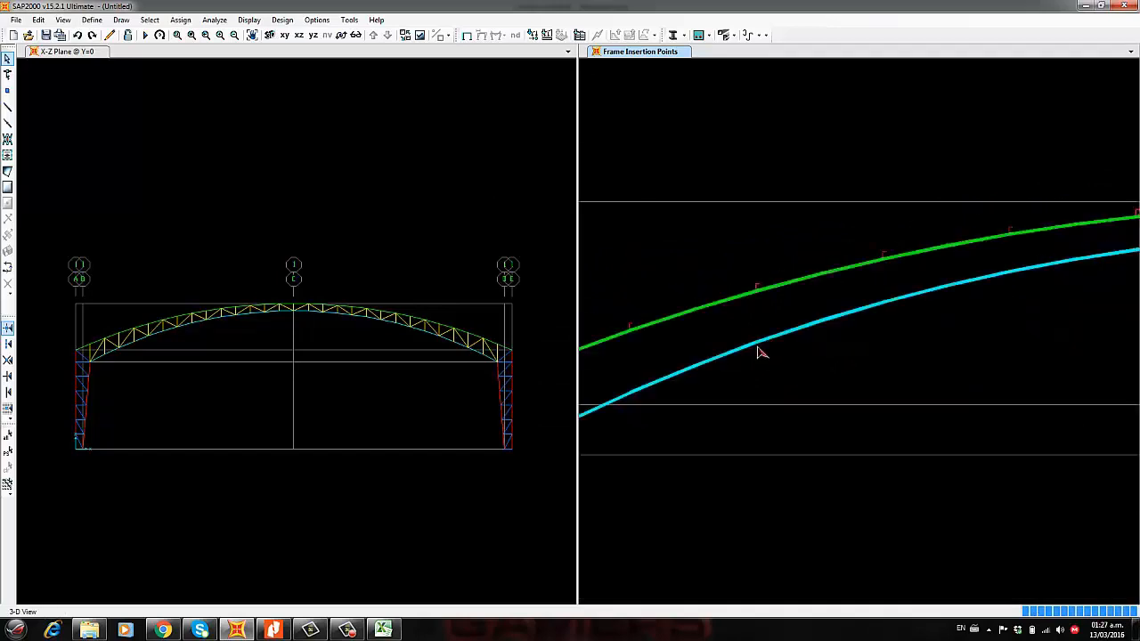
{"action": "scroll", "coordinate": [728, 349], "scroll_direction": "down", "scroll_amount": 1}
{"action": "middle_click_drag", "start_coordinate": [774, 315], "coordinate": [590, 349]}
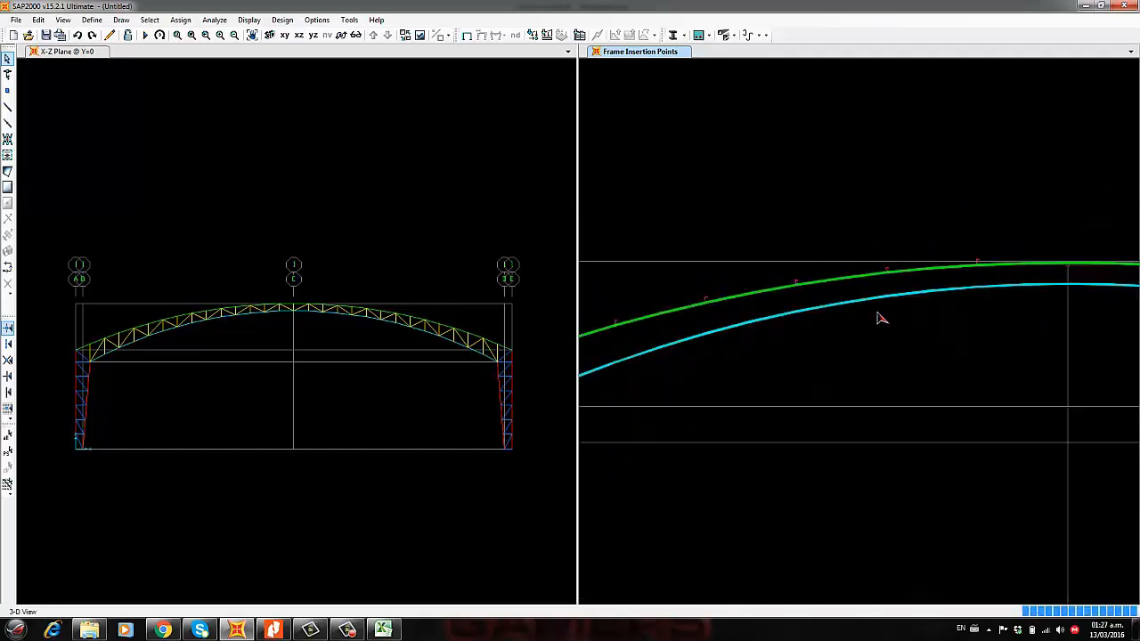
{"action": "middle_click_drag", "start_coordinate": [880, 317], "coordinate": [1119, 291]}
{"action": "scroll", "coordinate": [658, 376], "scroll_direction": "up", "scroll_amount": 1}
{"action": "scroll", "coordinate": [660, 378], "scroll_direction": "up", "scroll_amount": 1}
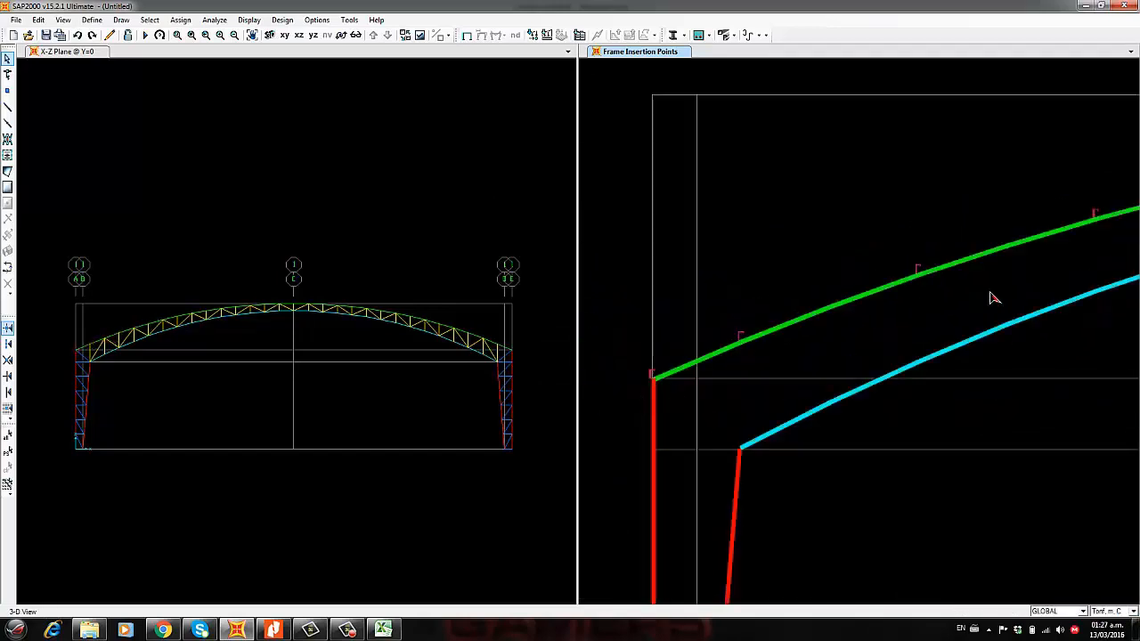
{"action": "middle_click_drag", "start_coordinate": [995, 299], "coordinate": [763, 300]}
{"action": "middle_click_drag", "start_coordinate": [926, 285], "coordinate": [588, 383]}
{"action": "scroll", "coordinate": [769, 374], "scroll_direction": "down", "scroll_amount": 1}
{"action": "scroll", "coordinate": [838, 331], "scroll_direction": "up", "scroll_amount": 2}
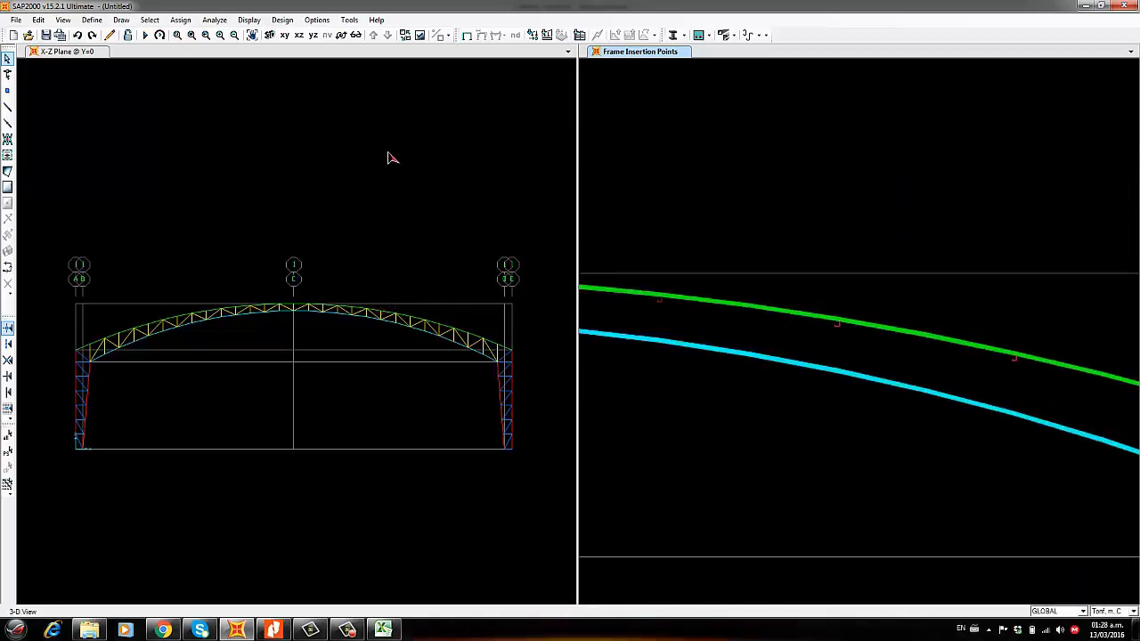
Return the 3D window to an X-Y view and select the nine purlins from ridge line C to gridline E
{"action": "left_click", "coordinate": [285, 36]}
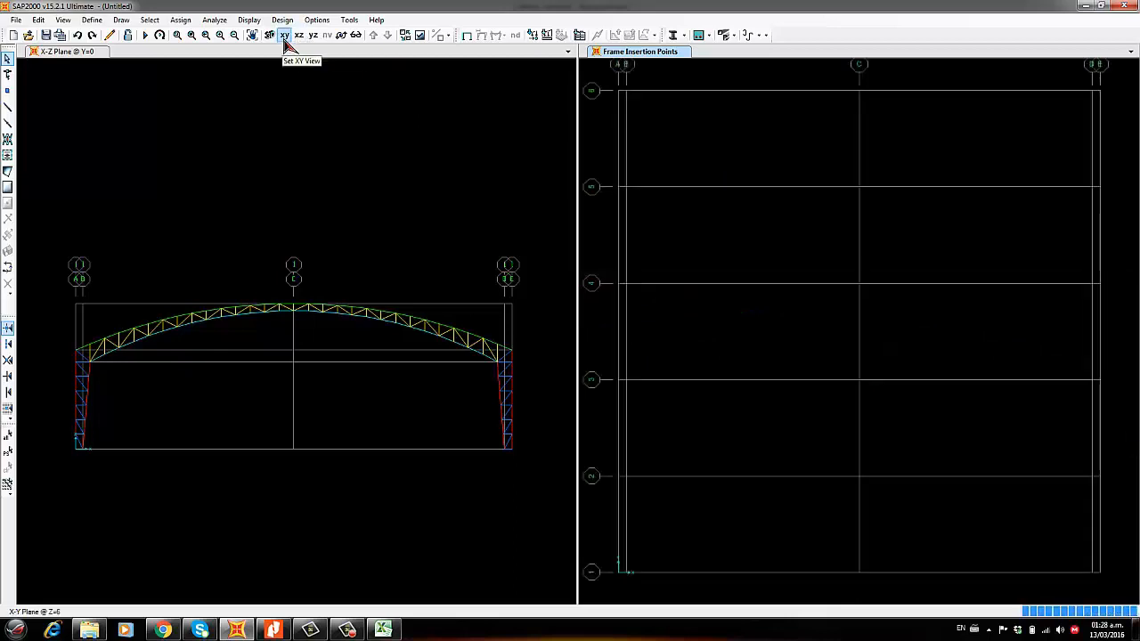
{"action": "left_click", "coordinate": [63, 20]}
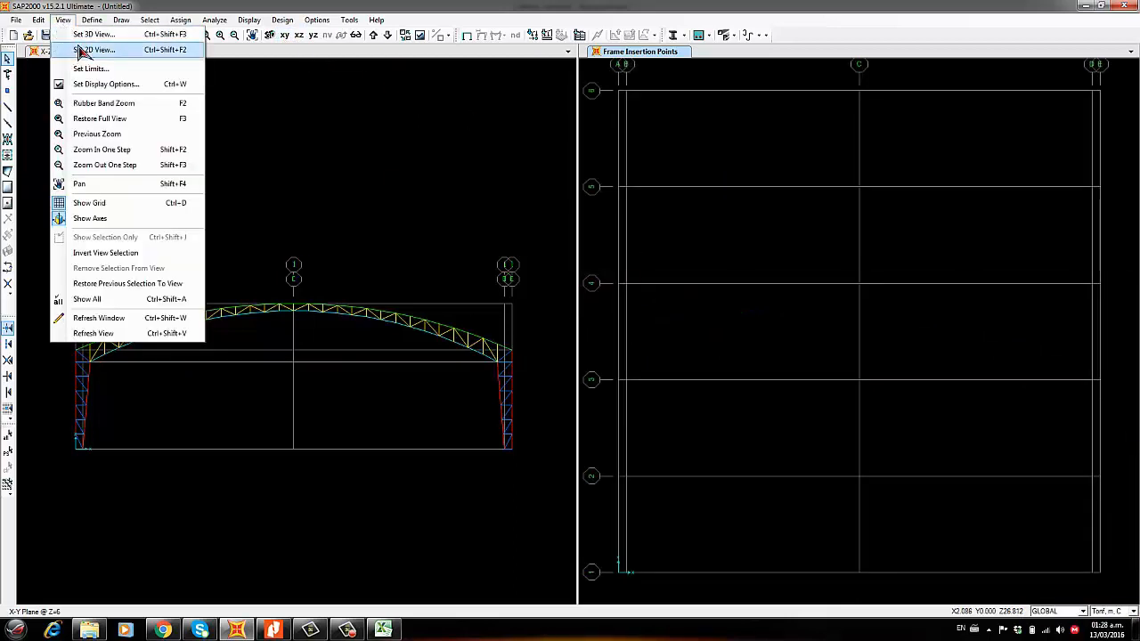
{"action": "left_click", "coordinate": [76, 33]}
{"action": "left_click", "coordinate": [543, 420]}
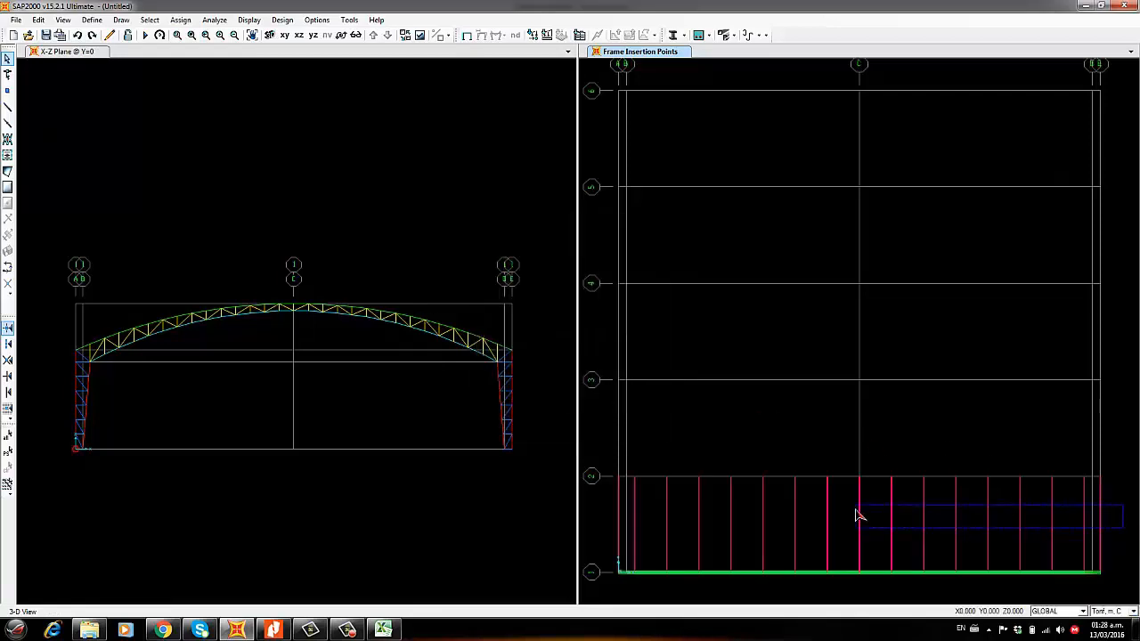
{"action": "left_click_drag", "start_coordinate": [855, 511], "coordinate": [853, 510]}
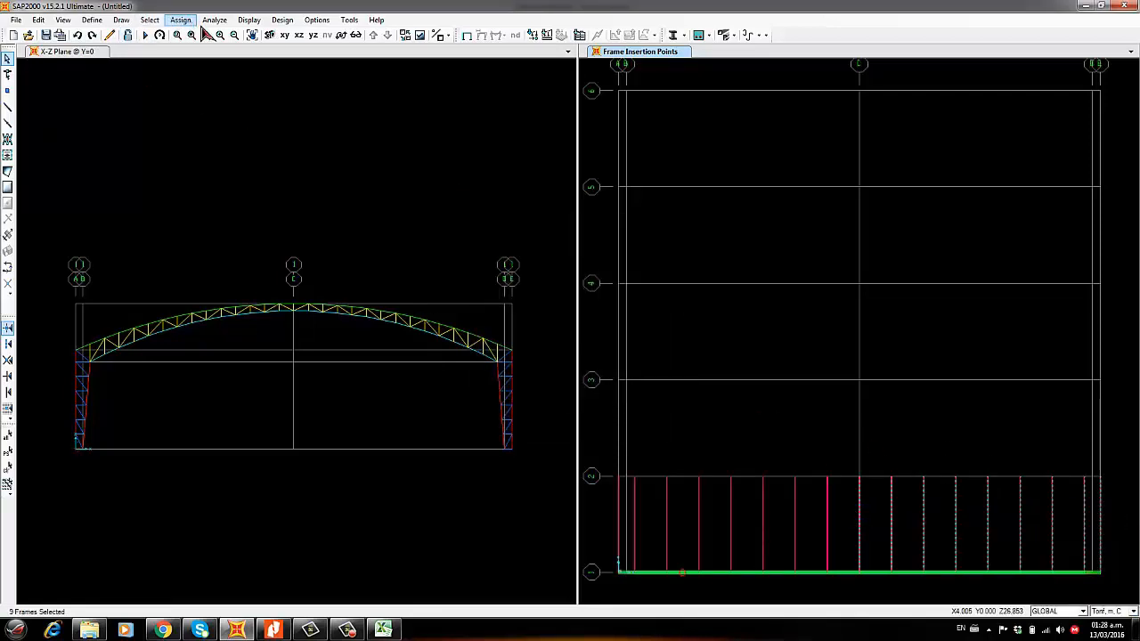
{"action": "left_click", "coordinate": [180, 20]}
{"action": "mouse_move", "coordinate": [201, 56]}
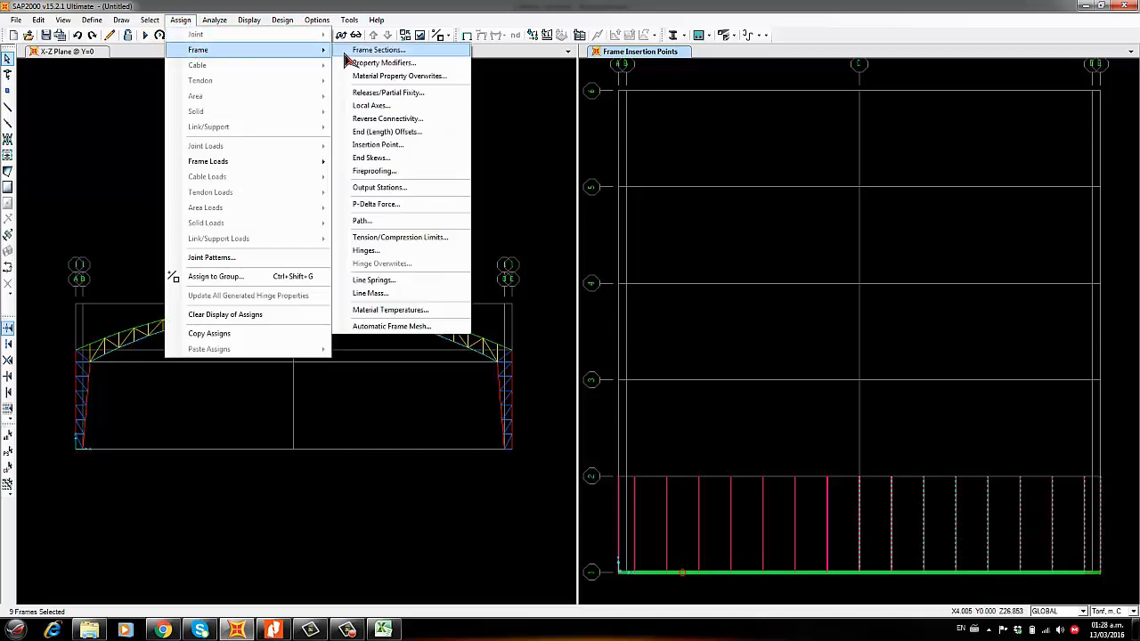
{"action": "left_click", "coordinate": [411, 126]}
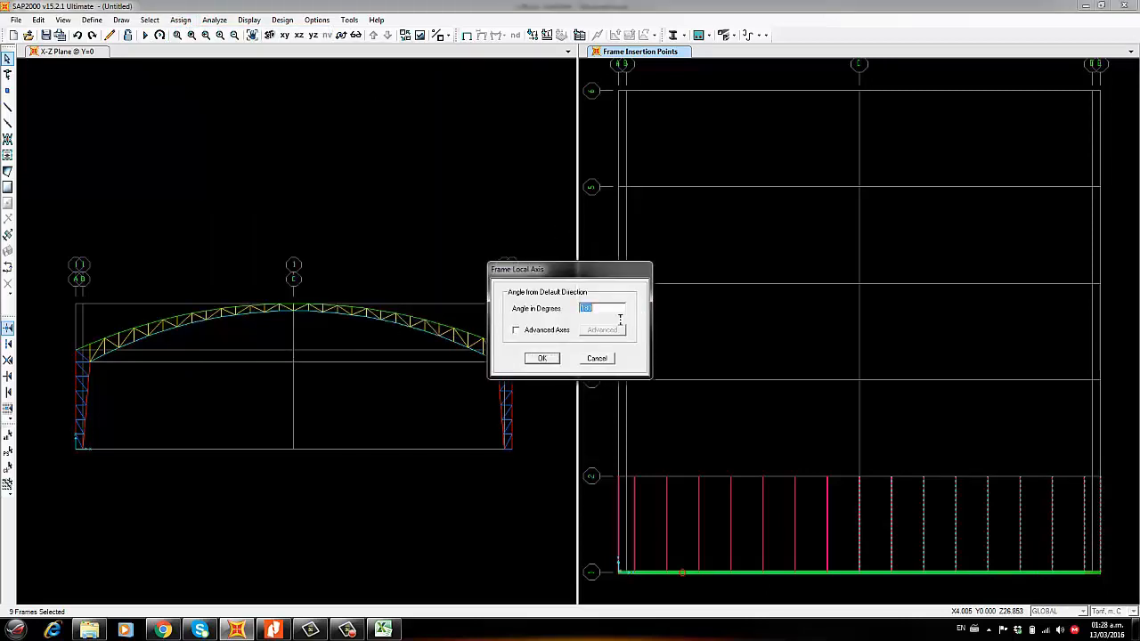
{"action": "left_click", "coordinate": [604, 358]}
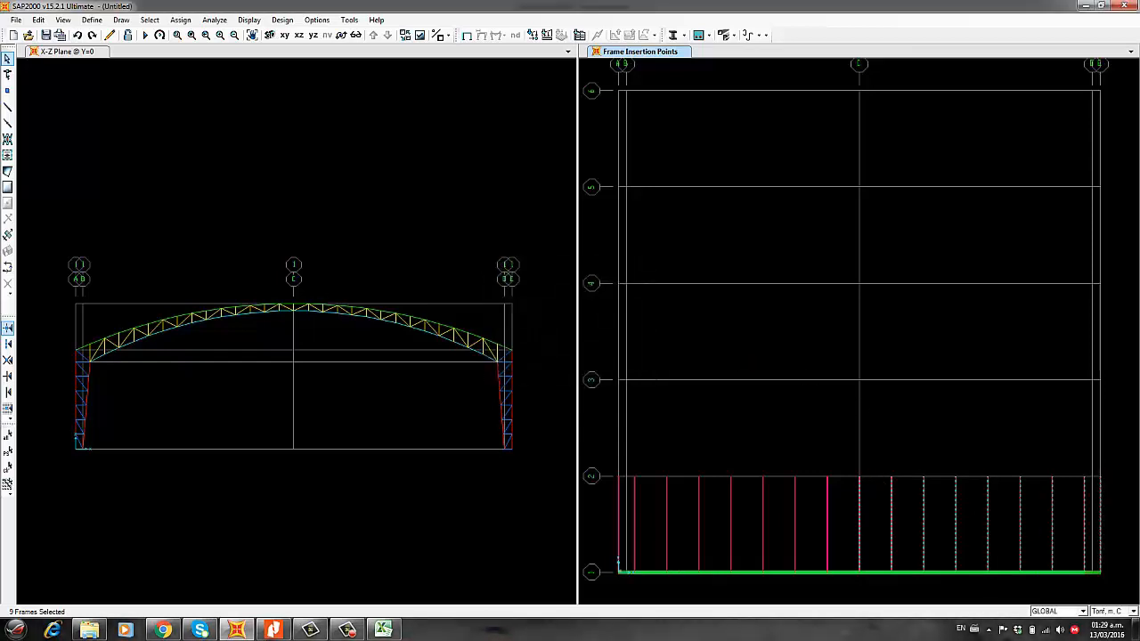
Assign frame insertion point 2 (Bottom Center) to the nine selected purlins between gridlines C and E
{"action": "left_click", "coordinate": [180, 20]}
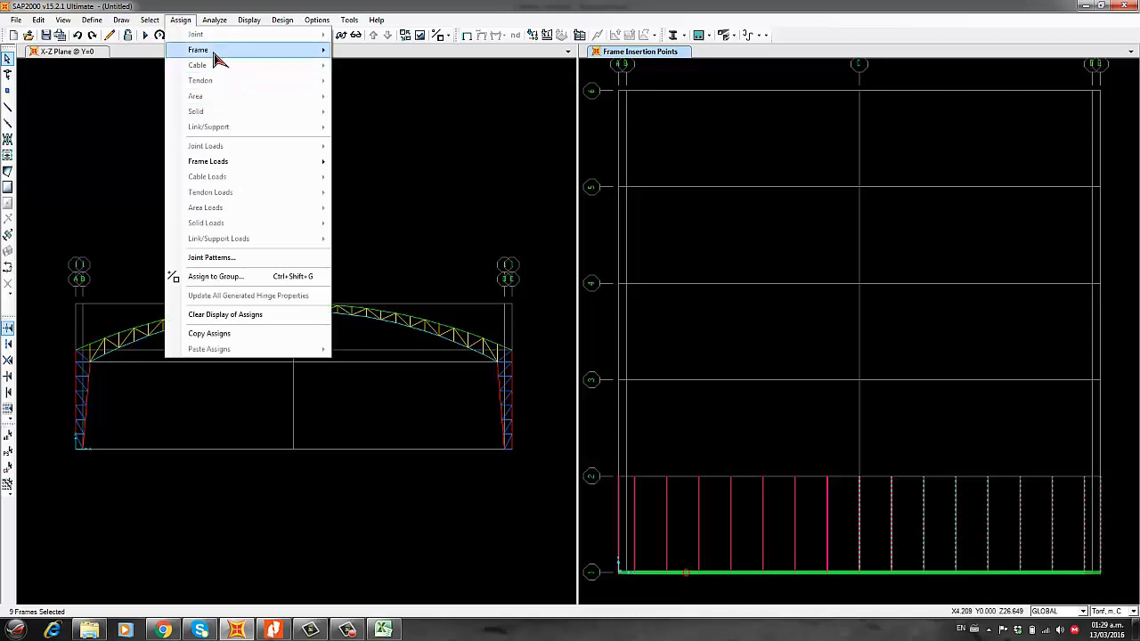
{"action": "mouse_move", "coordinate": [213, 51]}
{"action": "left_click", "coordinate": [381, 145]}
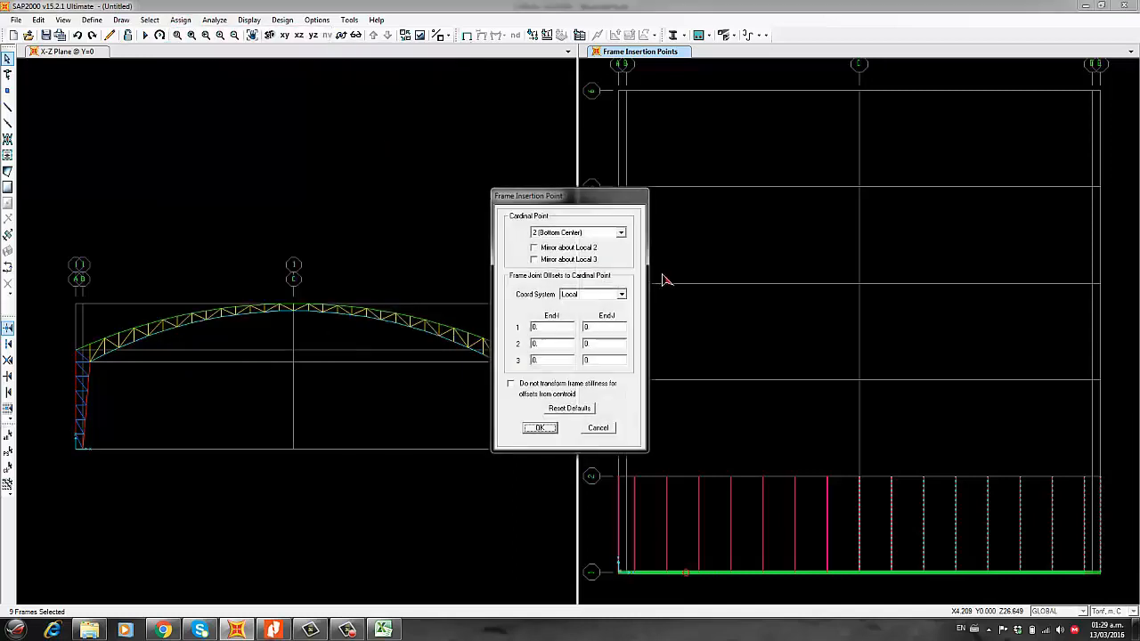
{"action": "left_click", "coordinate": [621, 234]}
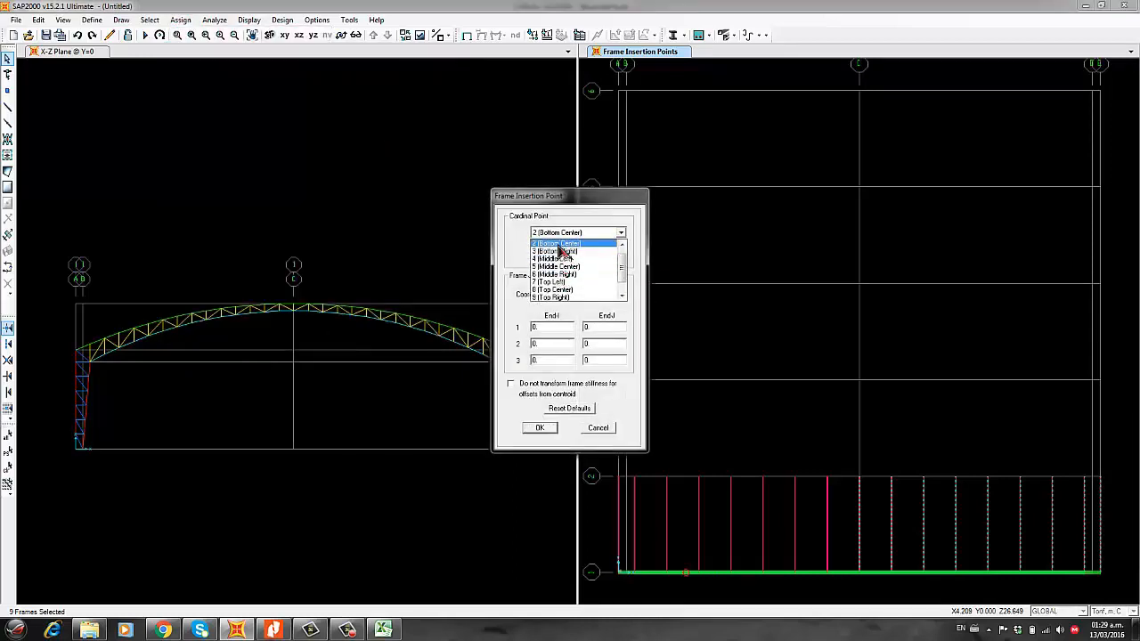
{"action": "left_click", "coordinate": [559, 245]}
{"action": "left_click", "coordinate": [541, 429]}
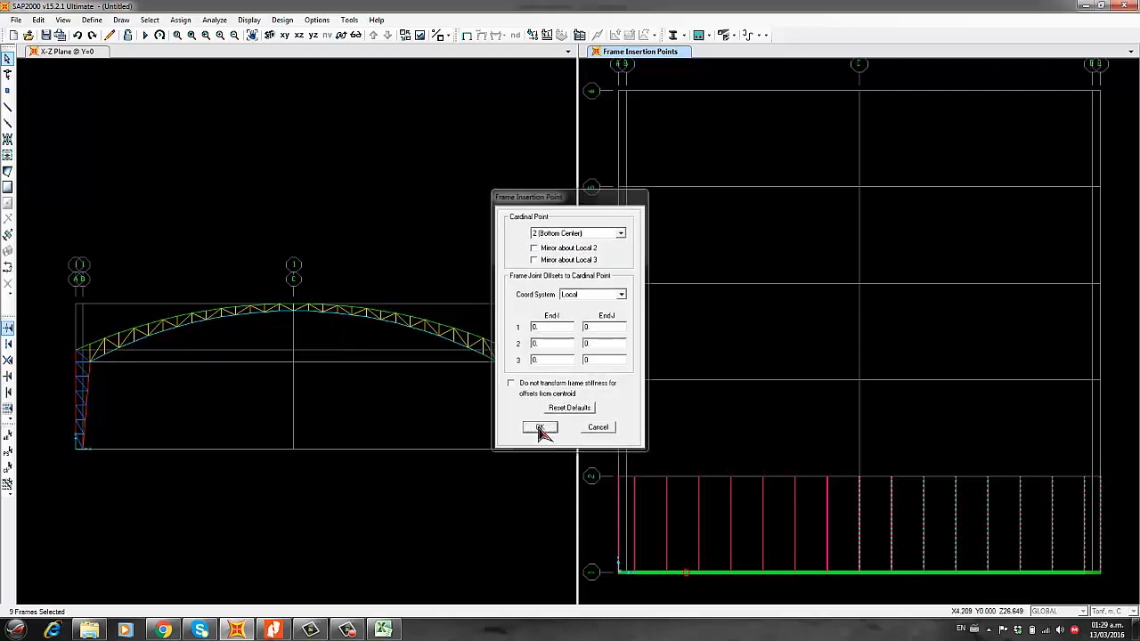
Set the 3D window to an X-Z view and check the purlins' position on the upper chord near gridline E
{"action": "left_click", "coordinate": [299, 35]}
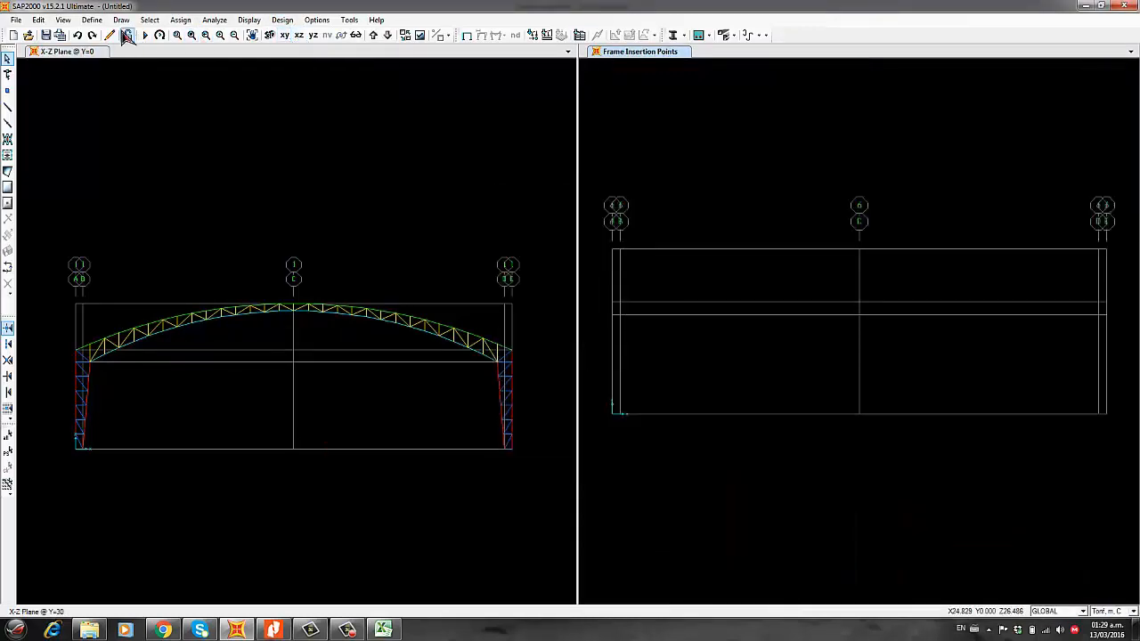
{"action": "left_click", "coordinate": [63, 20]}
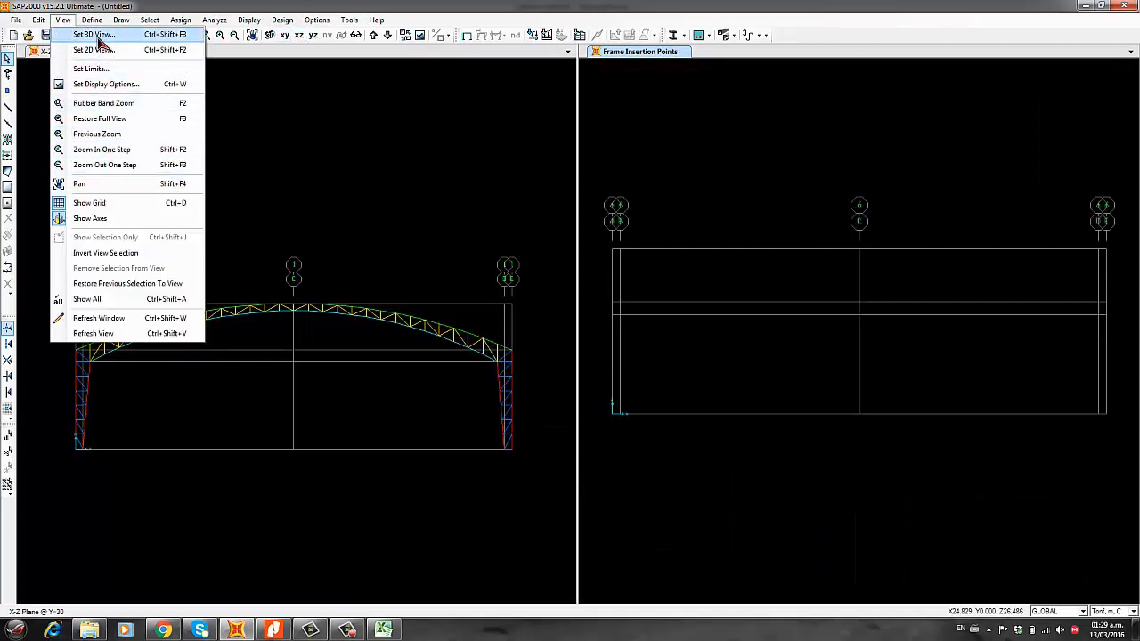
{"action": "left_click", "coordinate": [100, 36]}
{"action": "left_click", "coordinate": [536, 423]}
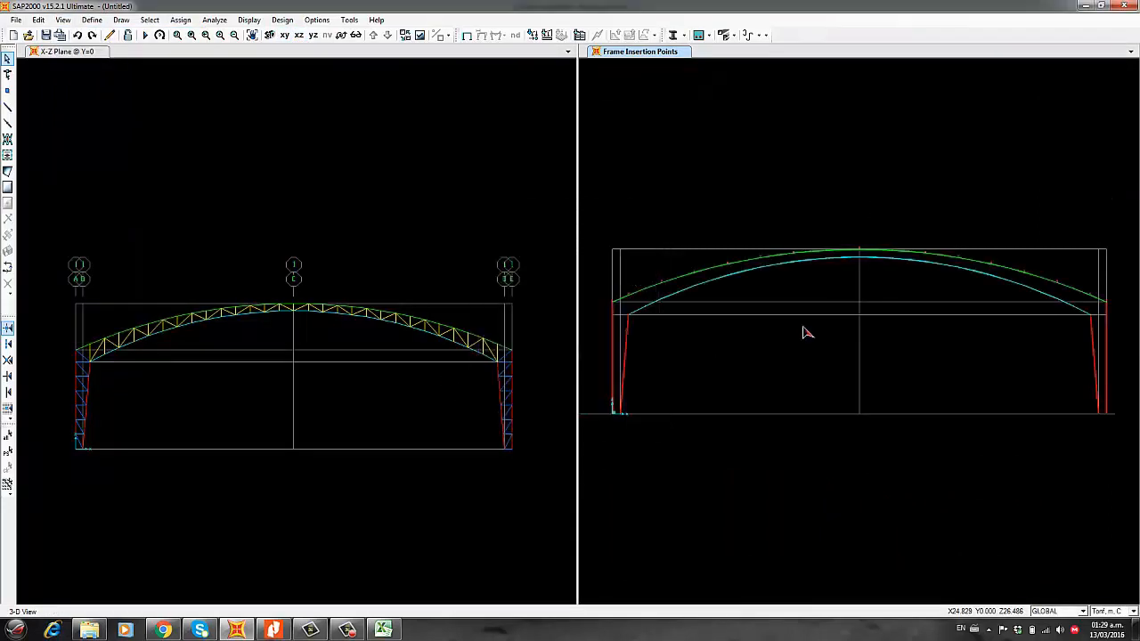
{"action": "scroll", "coordinate": [1013, 258], "scroll_direction": "up", "scroll_amount": 6}
{"action": "scroll", "coordinate": [908, 269], "scroll_direction": "down", "scroll_amount": 5}
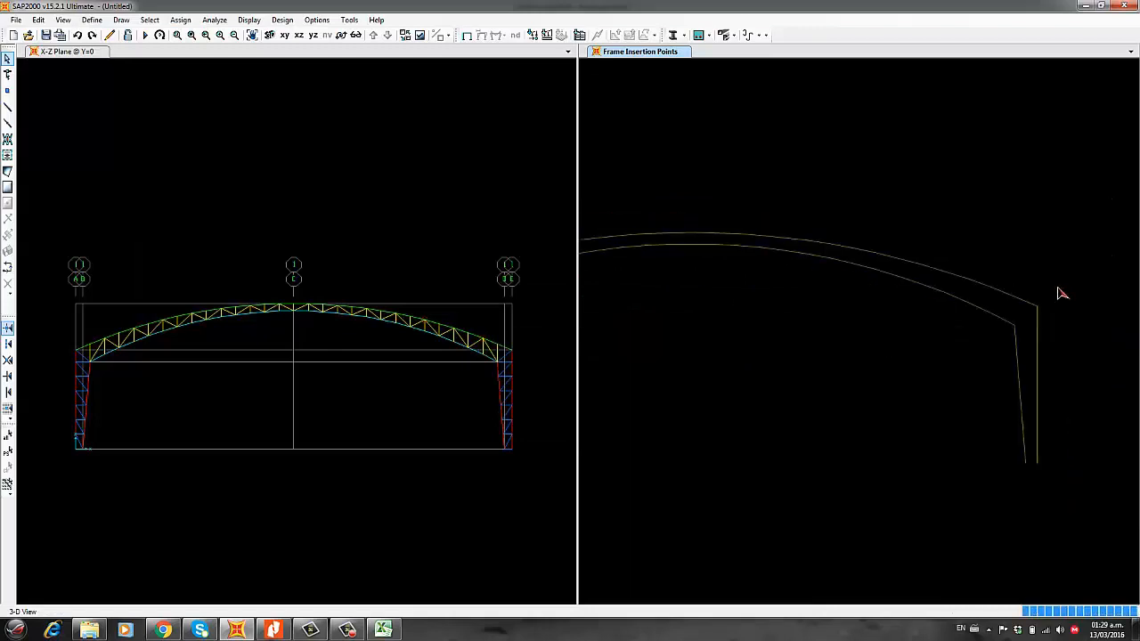
{"action": "middle_click_drag", "start_coordinate": [897, 198], "coordinate": [848, 192]}
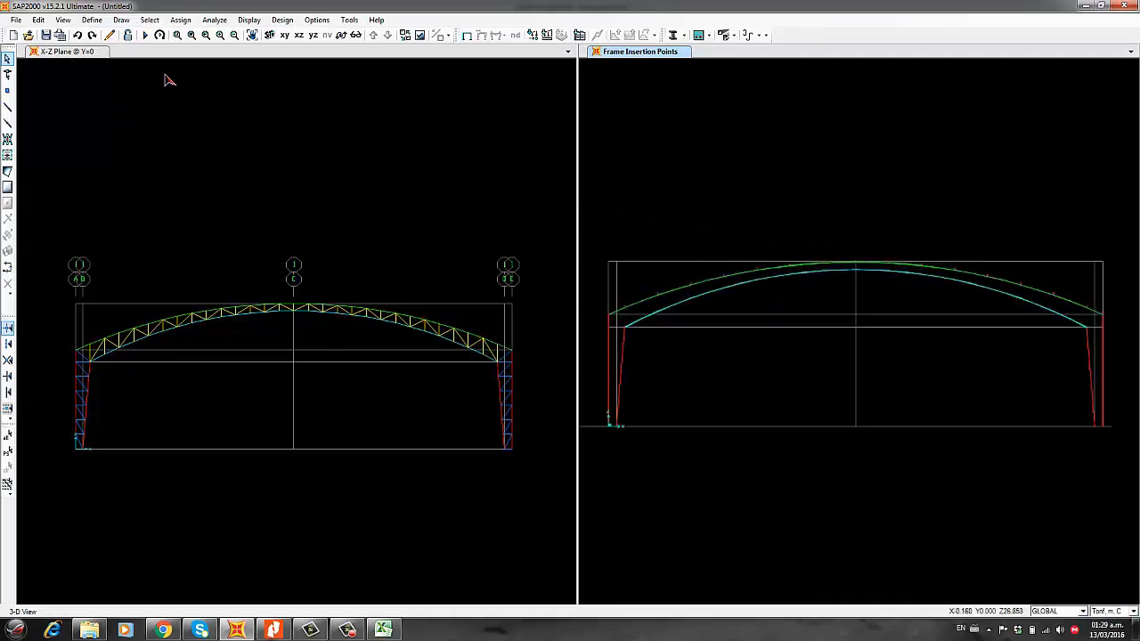
Show all members of the model again and inspect the purlins along the arched truss
{"action": "left_click", "coordinate": [63, 19]}
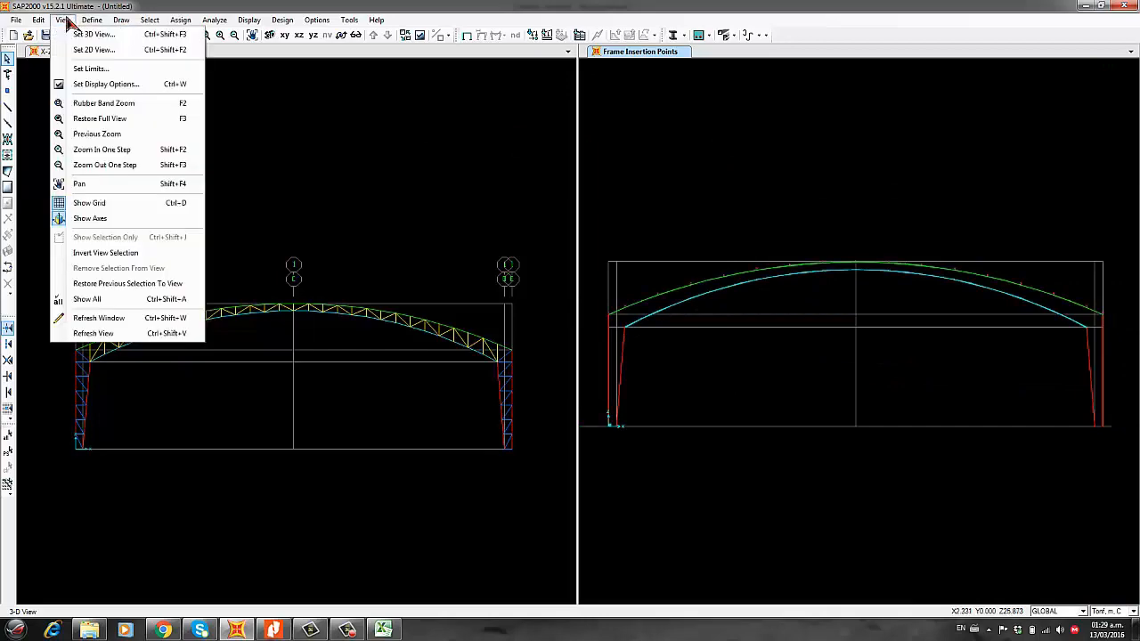
{"action": "left_click", "coordinate": [94, 299]}
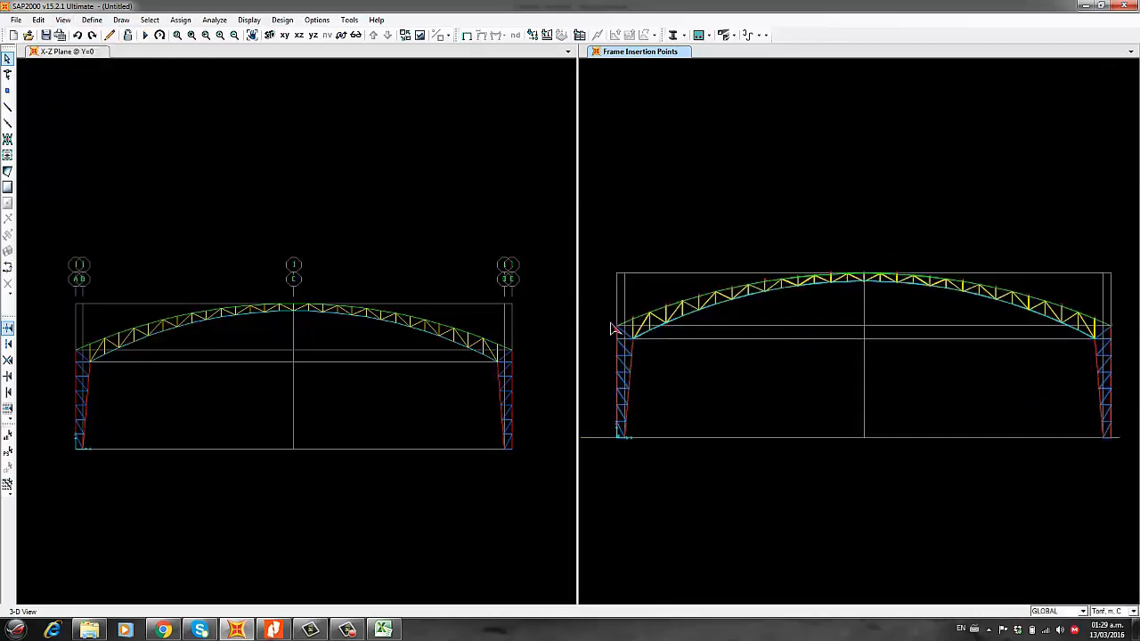
{"action": "scroll", "coordinate": [623, 326], "scroll_direction": "up", "scroll_amount": 4}
{"action": "scroll", "coordinate": [850, 187], "scroll_direction": "down", "scroll_amount": 4}
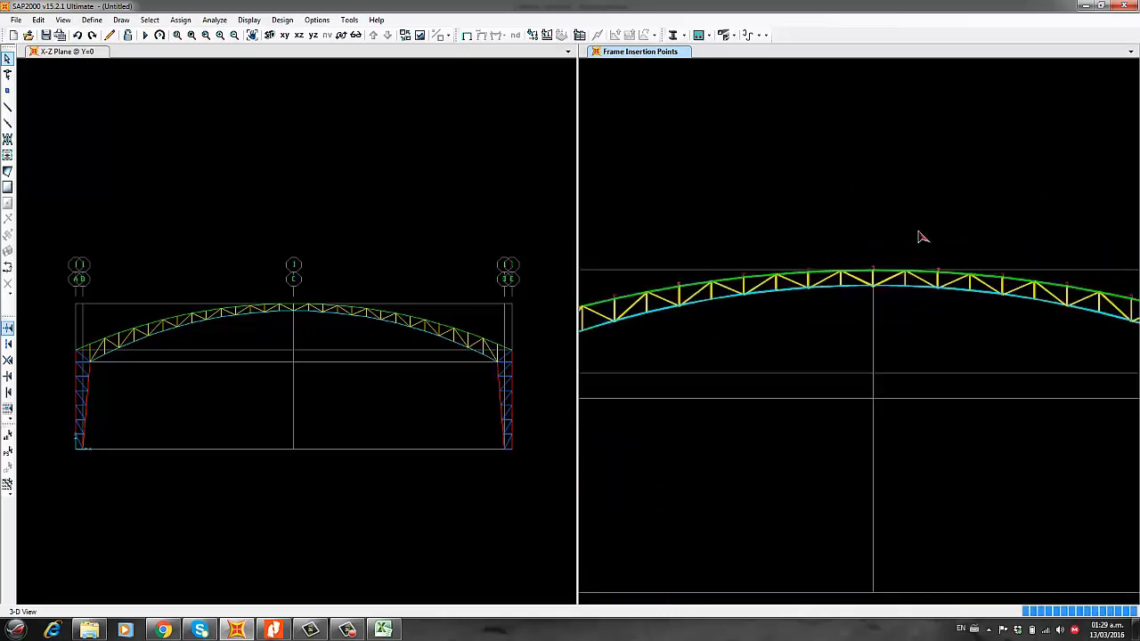
{"action": "scroll", "coordinate": [868, 223], "scroll_direction": "down", "scroll_amount": 3}
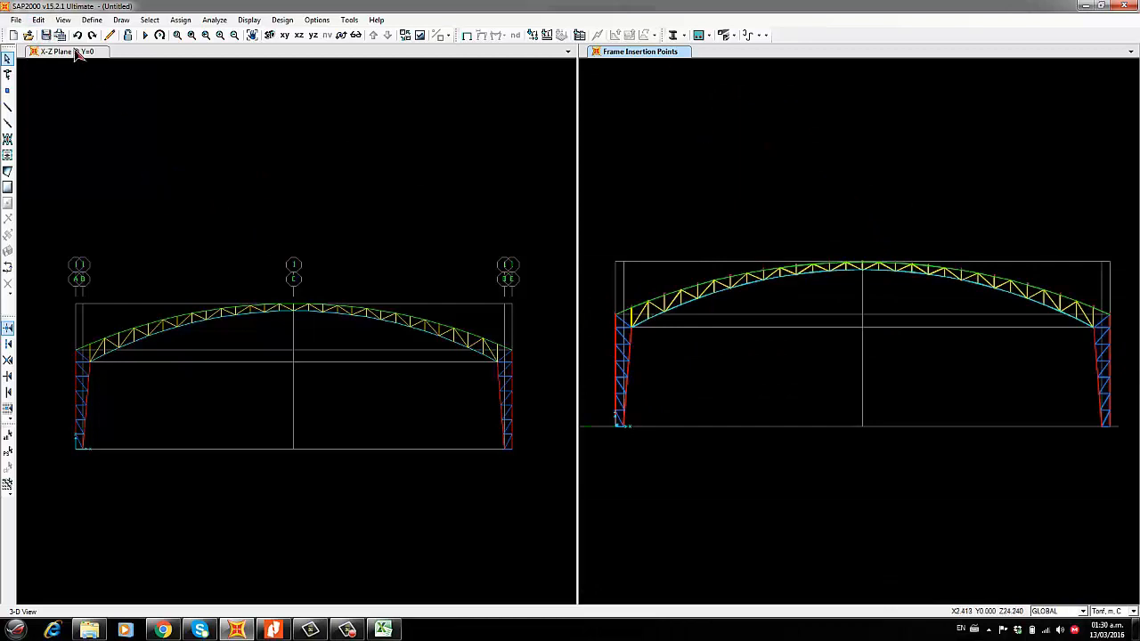
Rename the DEAD load pattern as D in the load pattern definitions
{"action": "left_click", "coordinate": [92, 19]}
{"action": "left_click", "coordinate": [125, 220]}
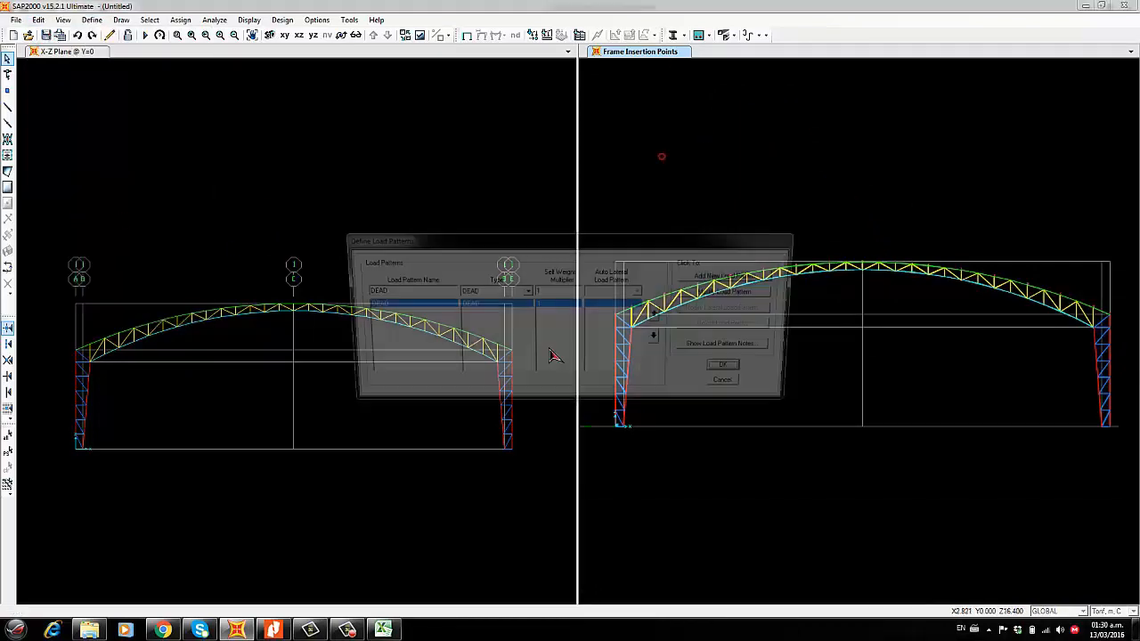
{"action": "double_click", "coordinate": [406, 294]}
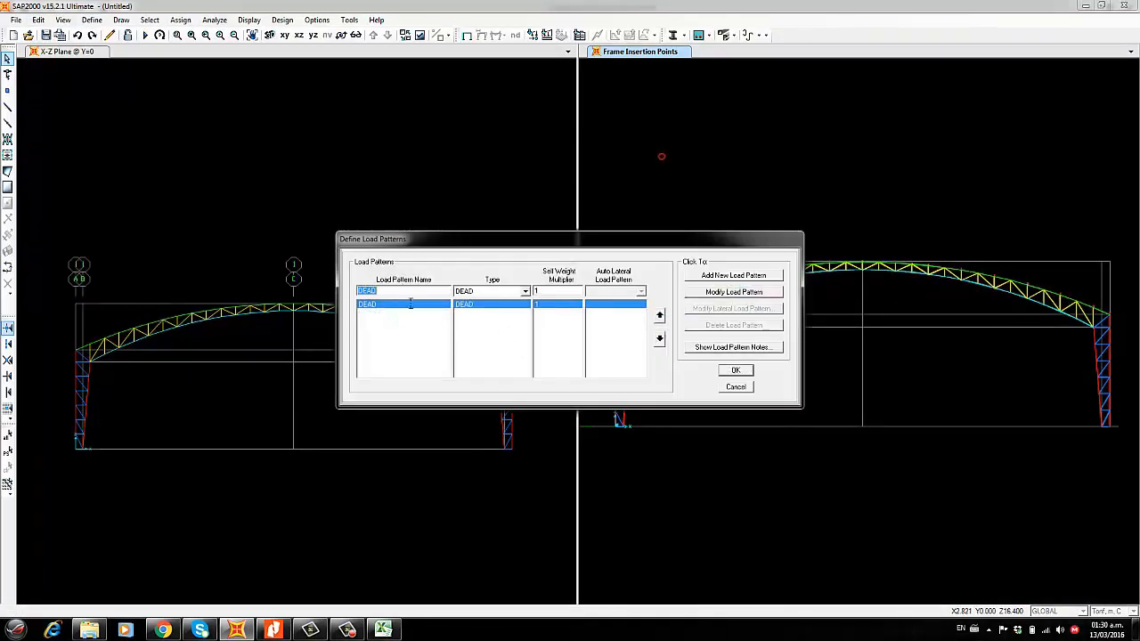
{"action": "left_click", "coordinate": [406, 295]}
{"action": "key", "text": "BackSpace"}
{"action": "left_click", "coordinate": [723, 294]}
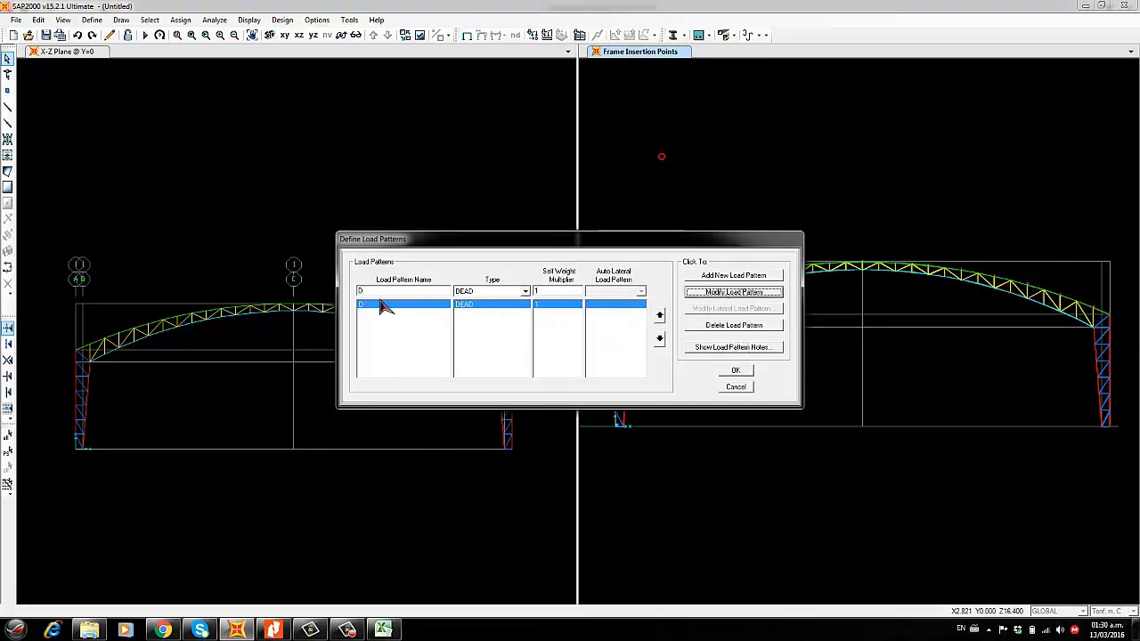
Add load patterns PP and S, both of type SUPER DEAD with a self weight multiplier of 0
{"action": "left_click", "coordinate": [399, 293]}
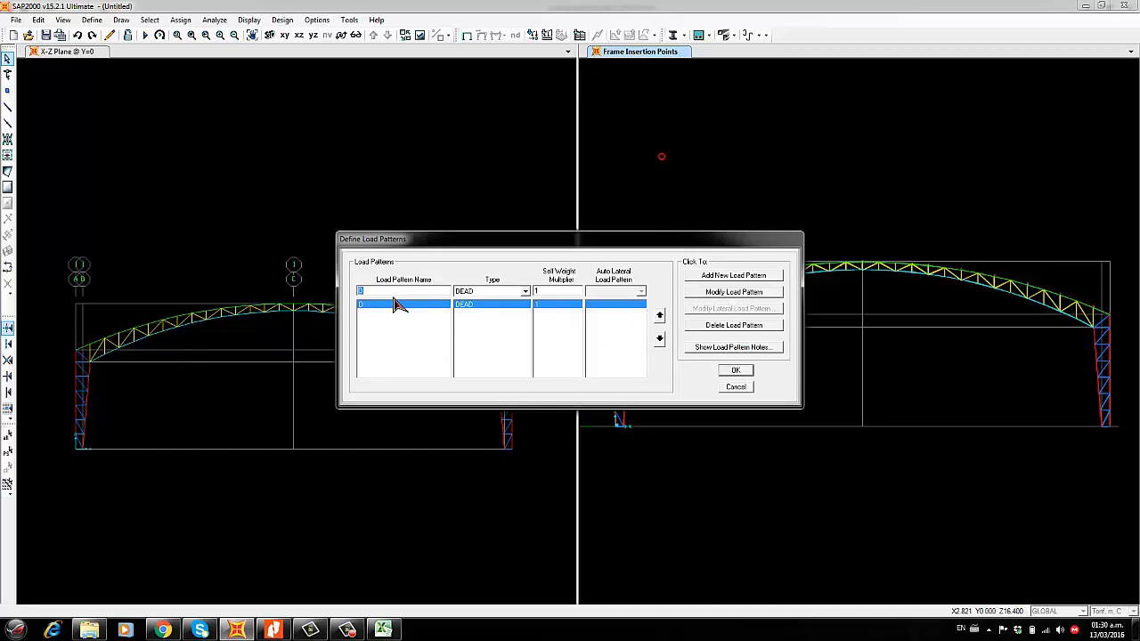
{"action": "type", "text": "PP"}
{"action": "left_click", "coordinate": [526, 291]}
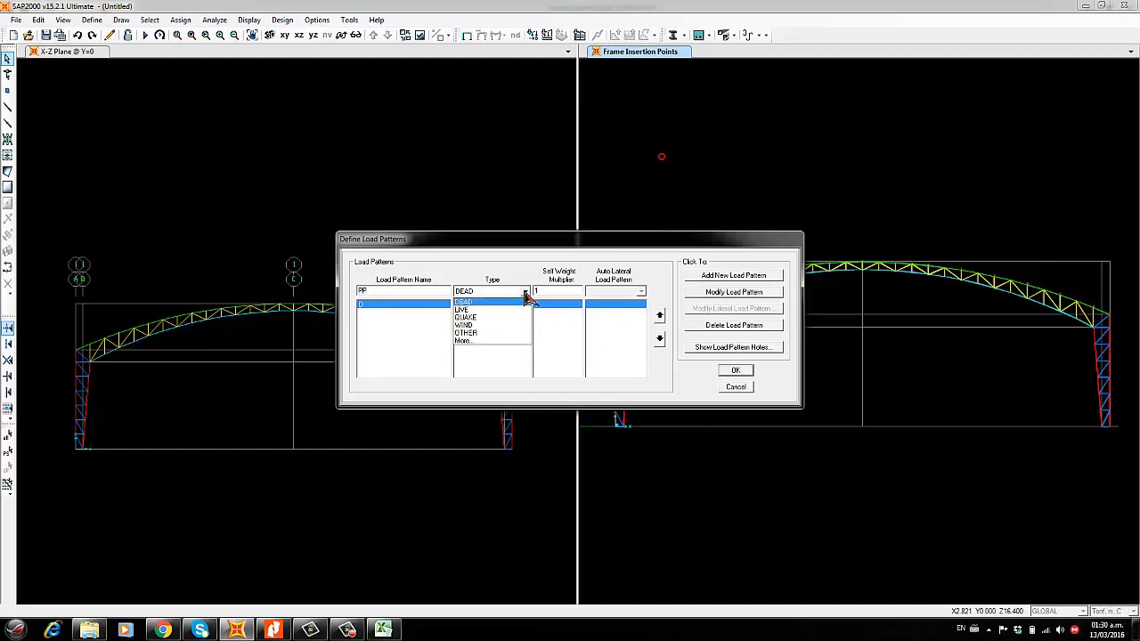
{"action": "left_click", "coordinate": [487, 342]}
{"action": "left_click", "coordinate": [512, 308]}
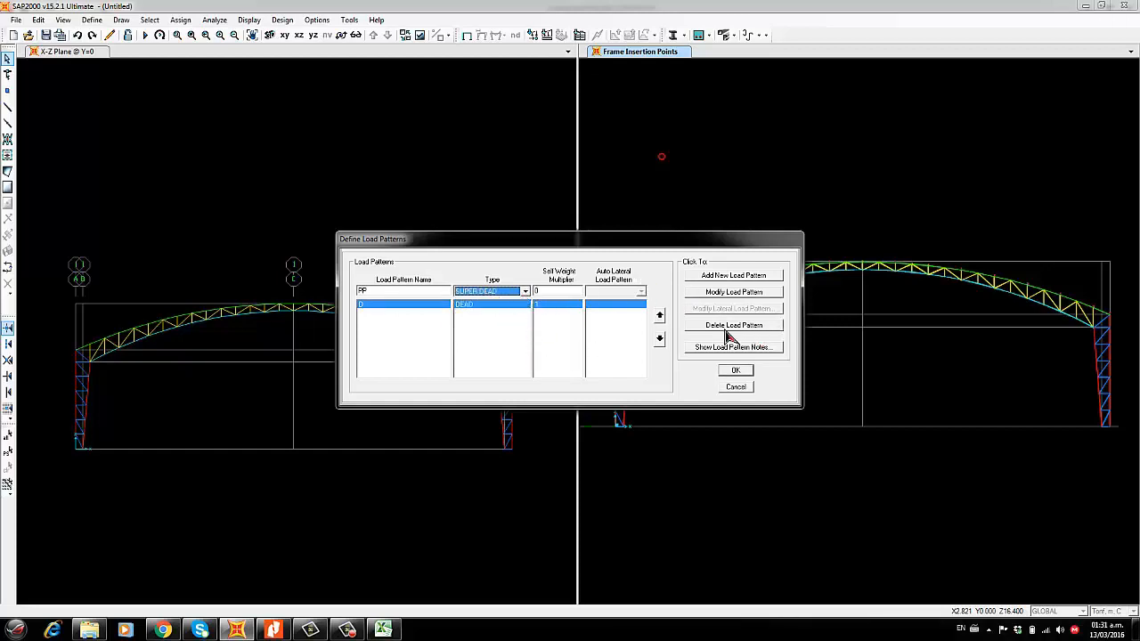
{"action": "left_click", "coordinate": [728, 278]}
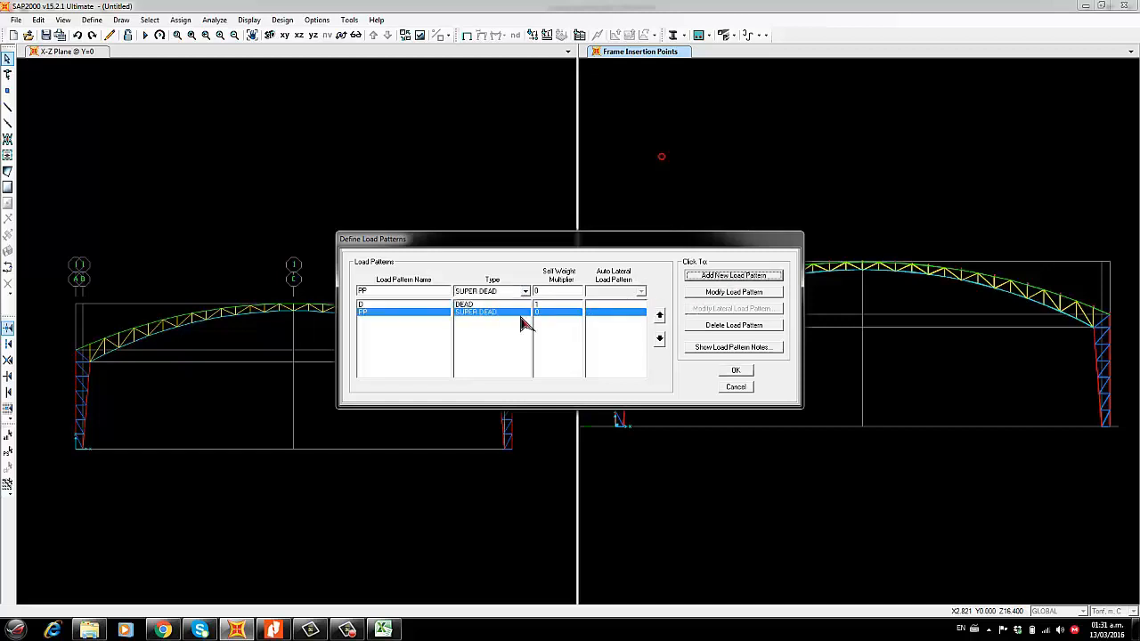
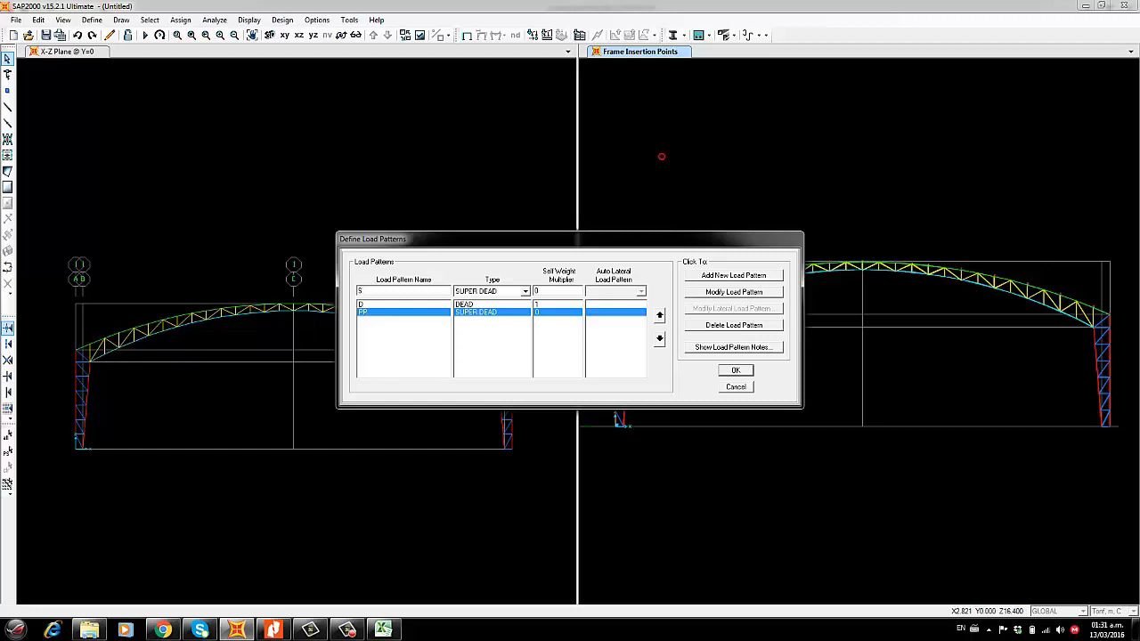
{"action": "left_click", "coordinate": [734, 277]}
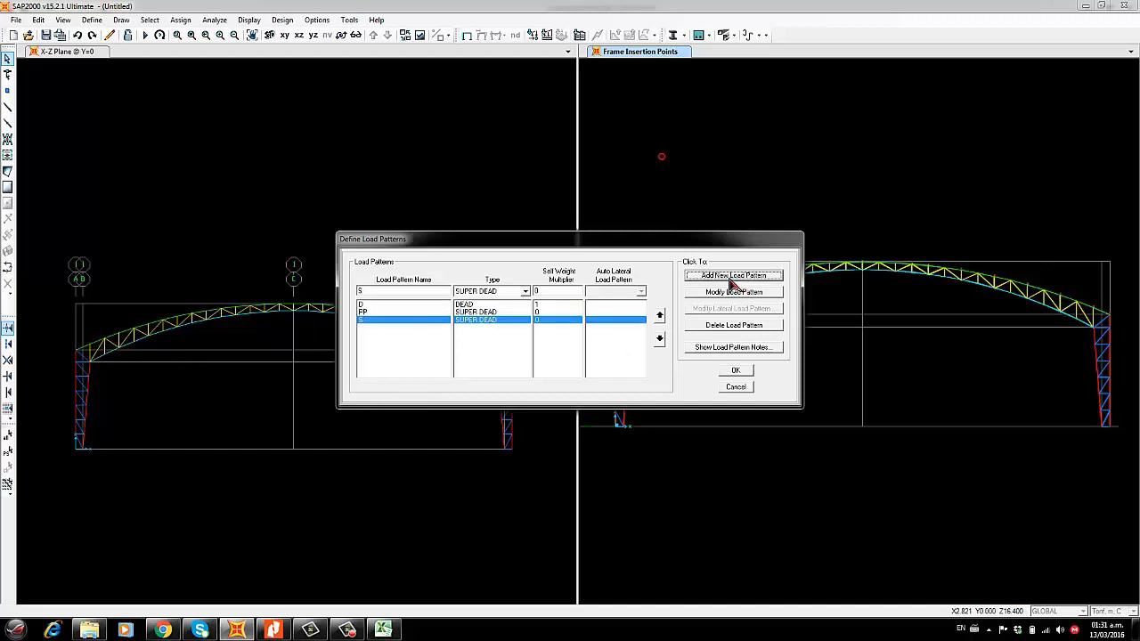
Add QUAKE load patterns EX and EY with the User Coefficient auto lateral option and accept the load pattern definitions
{"action": "left_click", "coordinate": [415, 294]}
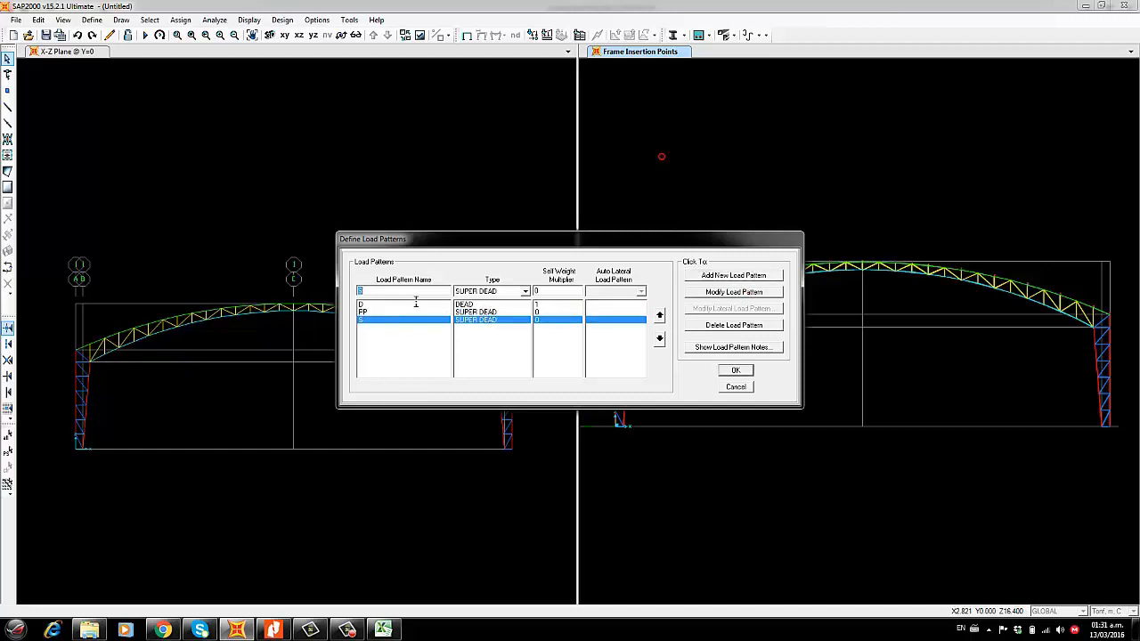
{"action": "key", "text": "BackSpace"}
{"action": "key", "text": "Caps_Lock"}
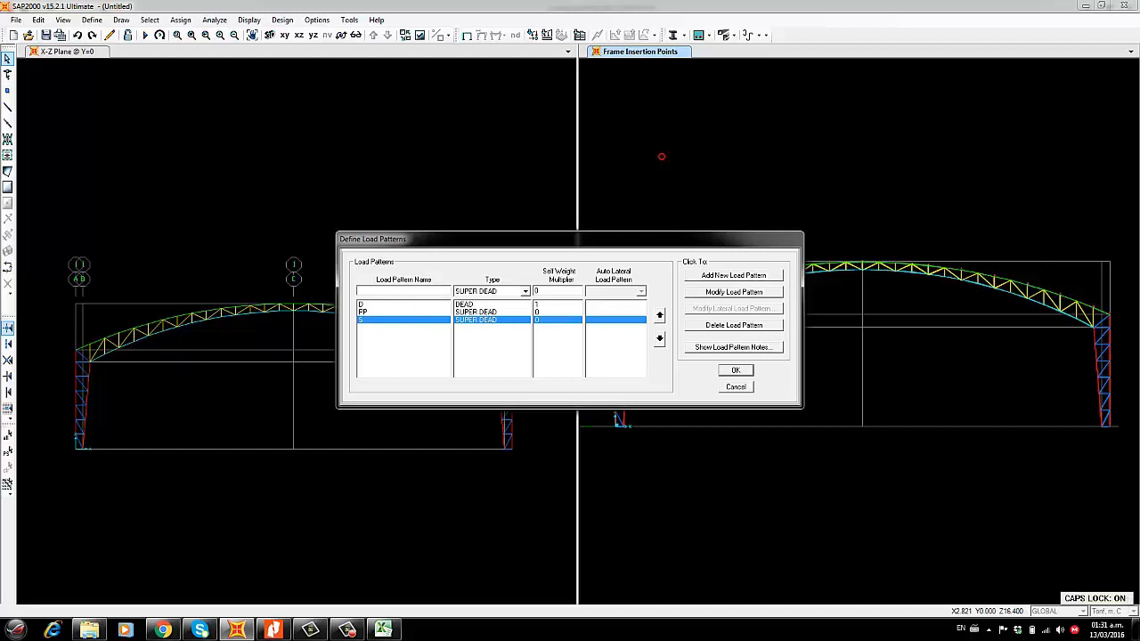
{"action": "left_click", "coordinate": [525, 292]}
{"action": "left_click", "coordinate": [501, 340]}
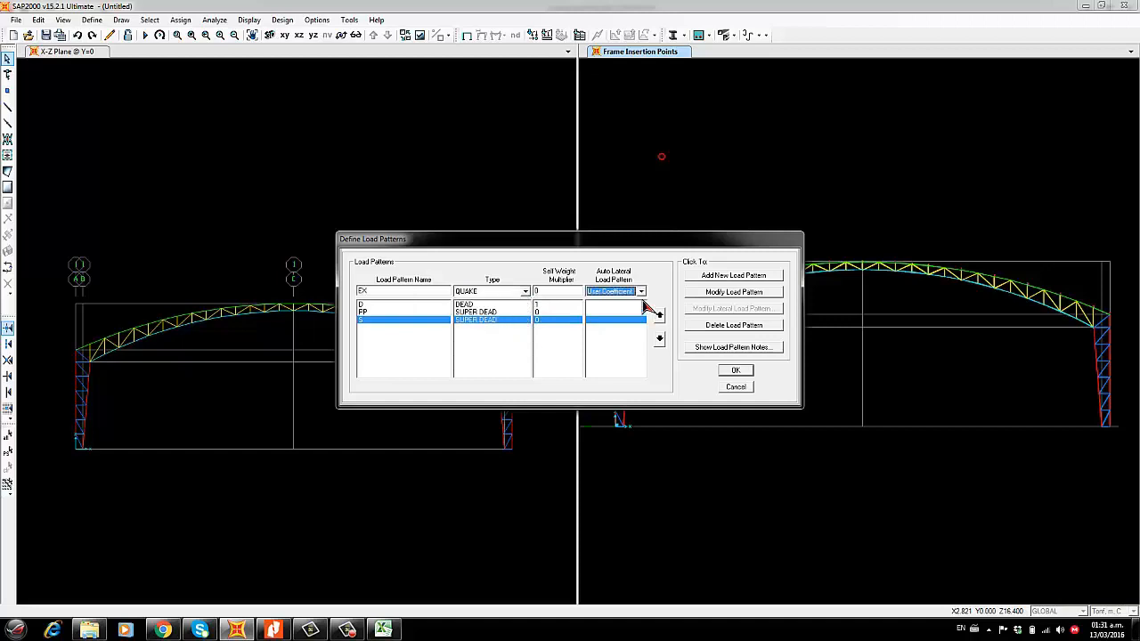
{"action": "left_click", "coordinate": [640, 293]}
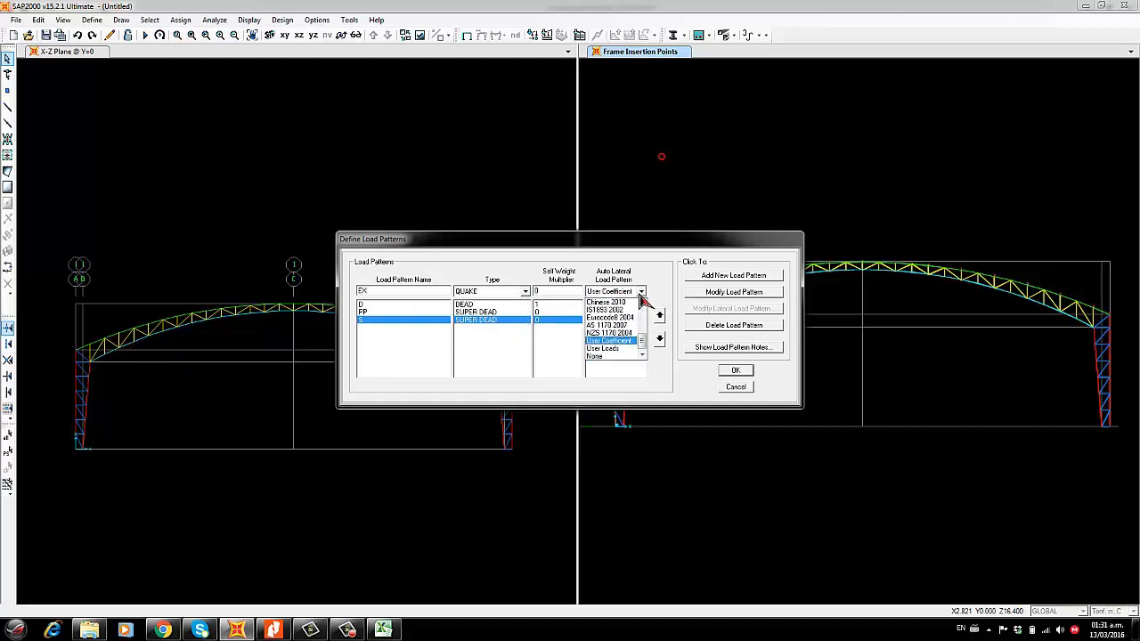
{"action": "left_click", "coordinate": [610, 341]}
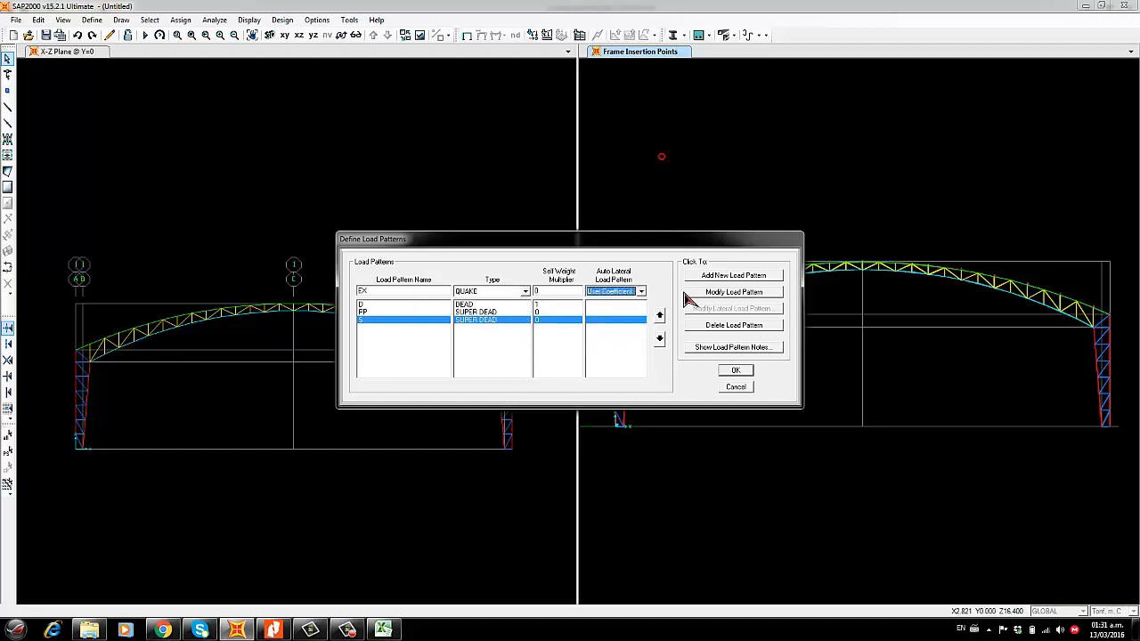
{"action": "left_click", "coordinate": [728, 276]}
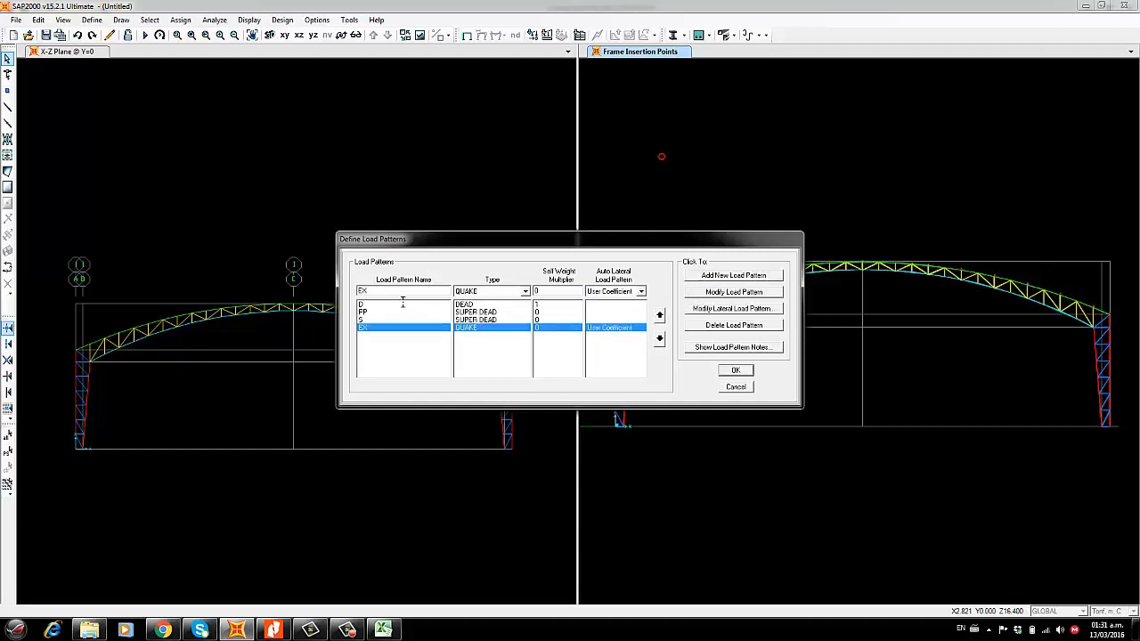
{"action": "left_click", "coordinate": [729, 276]}
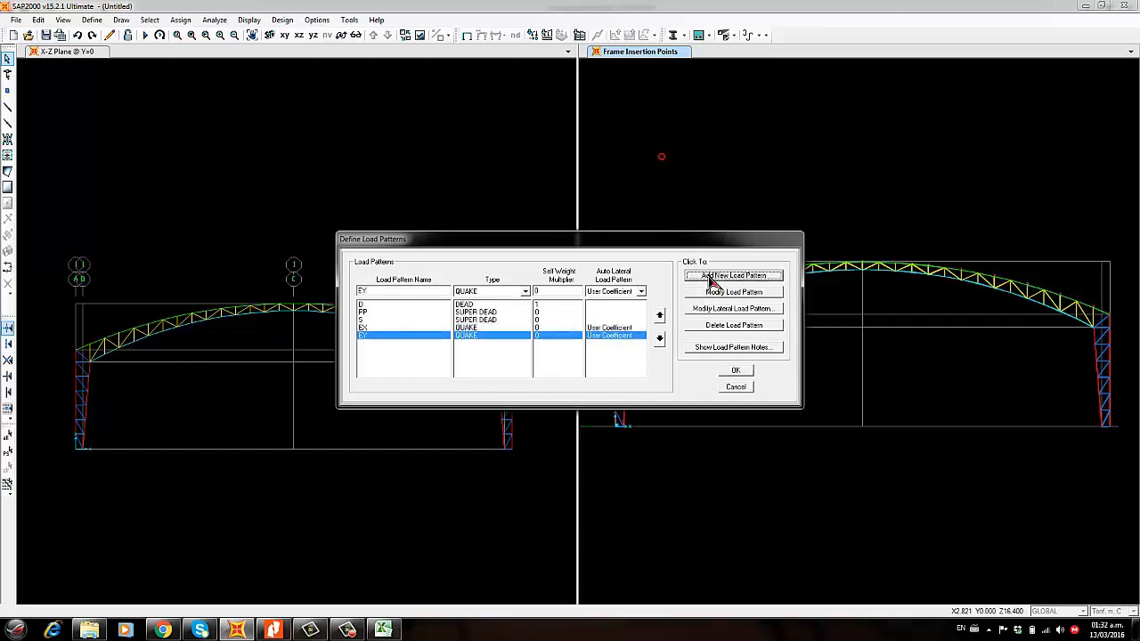
{"action": "left_click", "coordinate": [736, 375]}
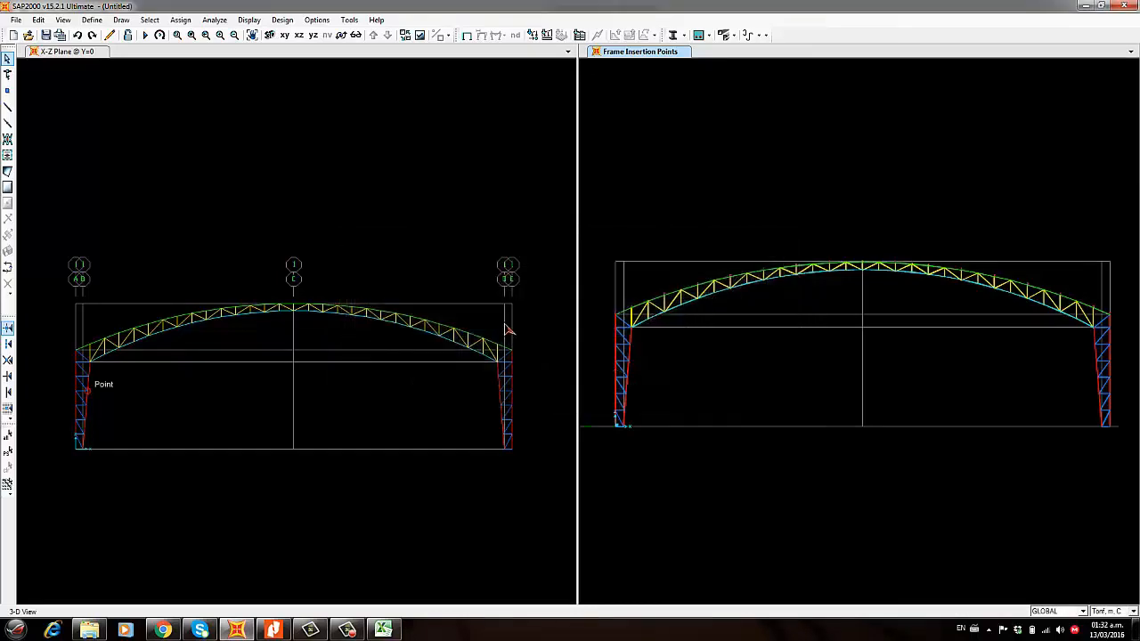
Switch to the CARGAS-GALPON Excel workbook and record PESO DE TECHO with w PP techo 4.28 kg/m2, taken from the Kubimil Plus web data sheet
{"action": "key", "text": "alt+Tab"}
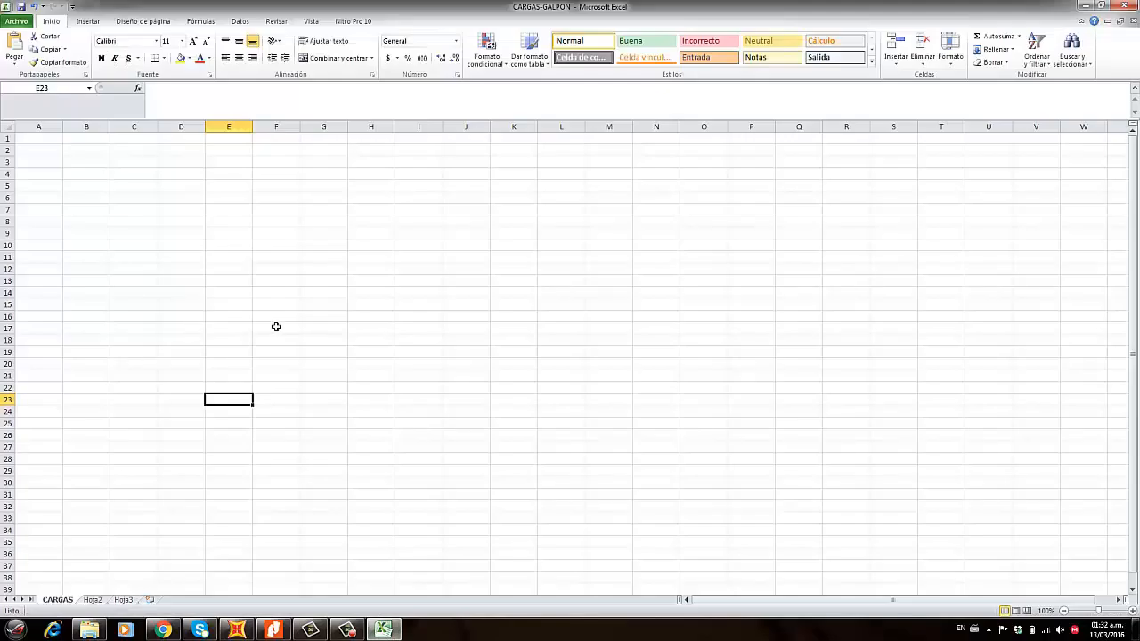
{"action": "left_click", "coordinate": [162, 304]}
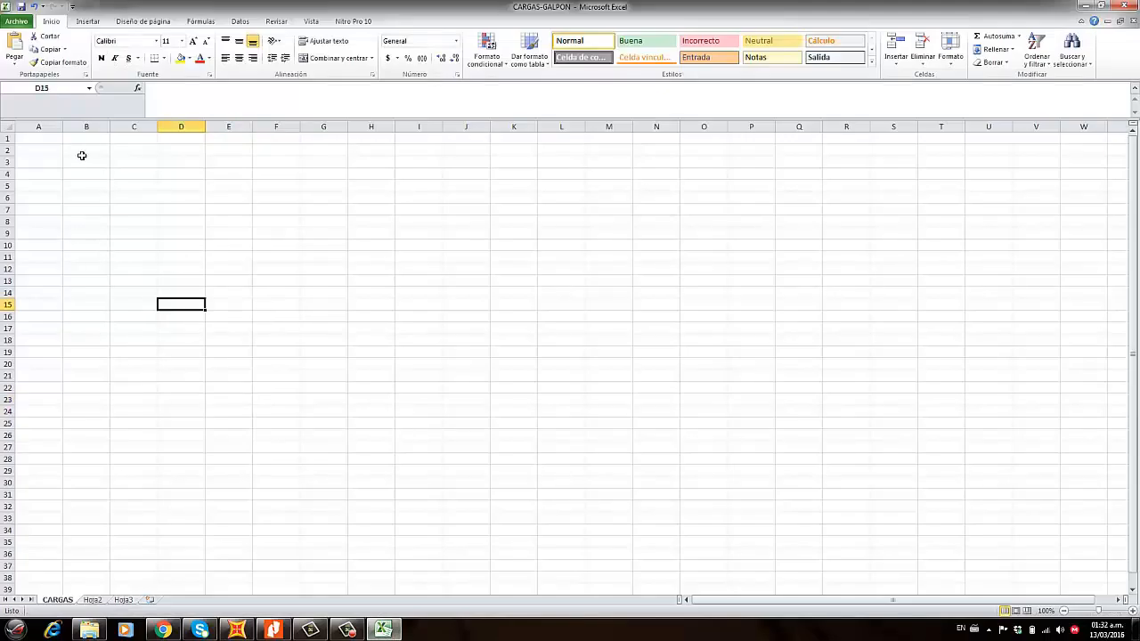
{"action": "left_click", "coordinate": [49, 140]}
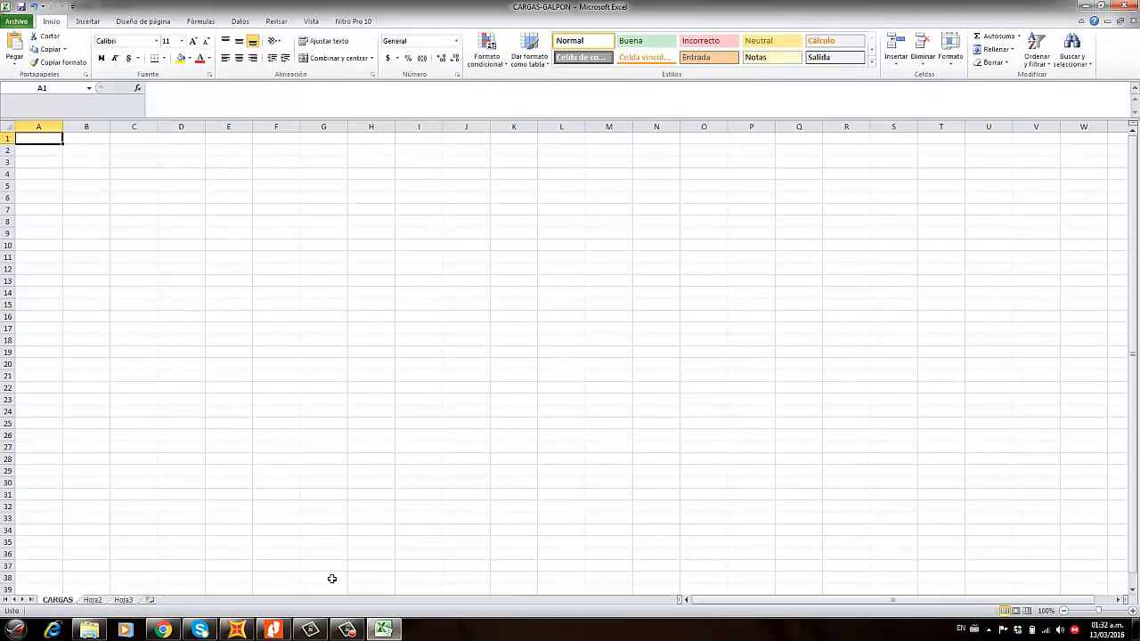
{"action": "left_click", "coordinate": [163, 631]}
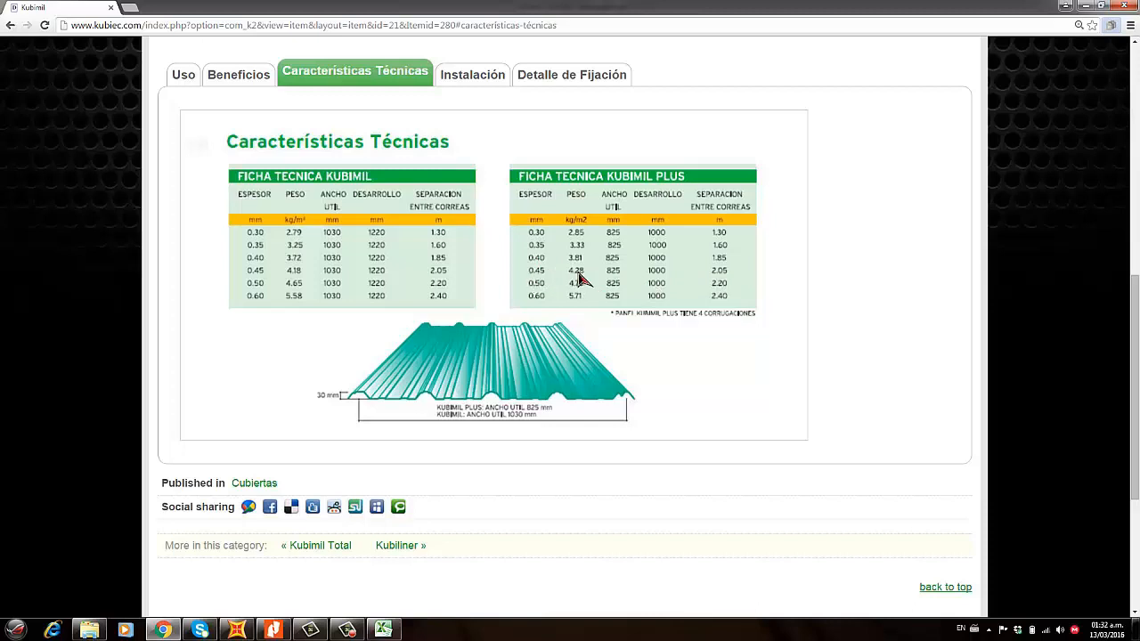
{"action": "left_click", "coordinate": [383, 631]}
{"action": "left_click", "coordinate": [31, 164]}
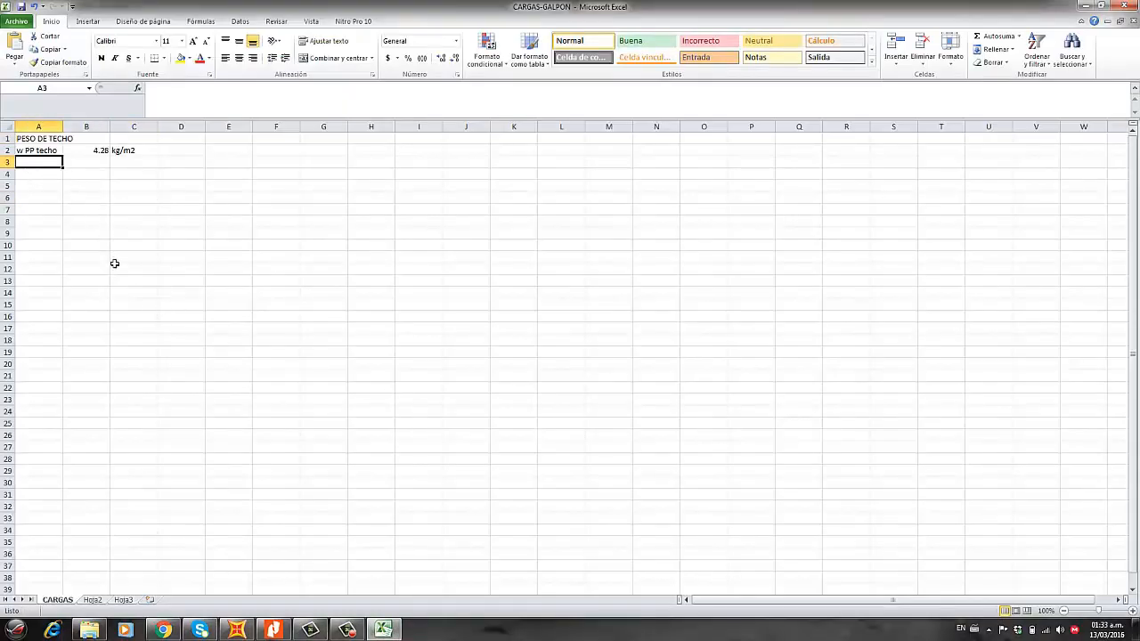
Consult the NEC_SE_CG_(cargas_no_sismicas) PDF in Nitro Pro for the hail load and record w S granizo 50 kg/m2 in row 4 of the workbook
{"action": "left_click", "coordinate": [85, 243]}
{"action": "left_click", "coordinate": [35, 164]}
{"action": "left_click", "coordinate": [58, 185]}
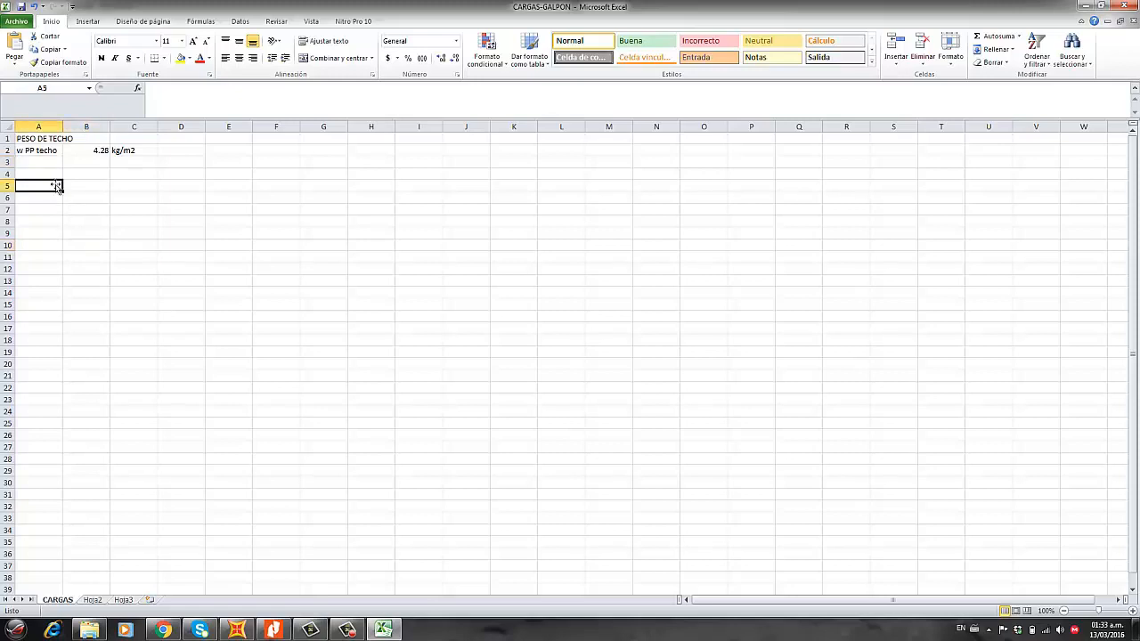
{"action": "left_click", "coordinate": [53, 178]}
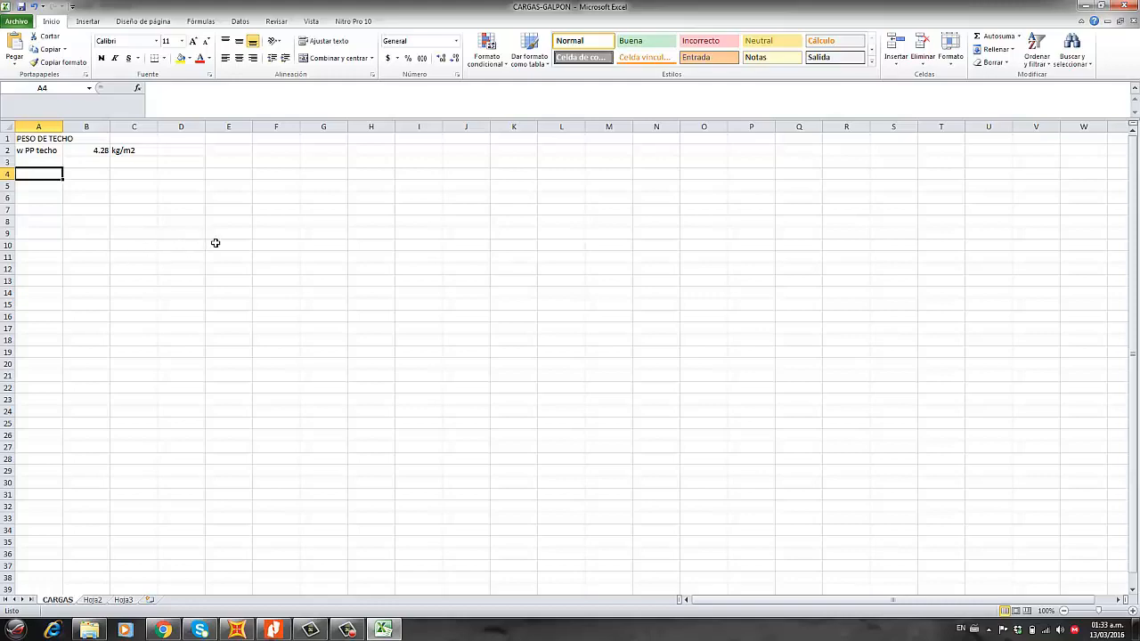
{"action": "left_click", "coordinate": [274, 629]}
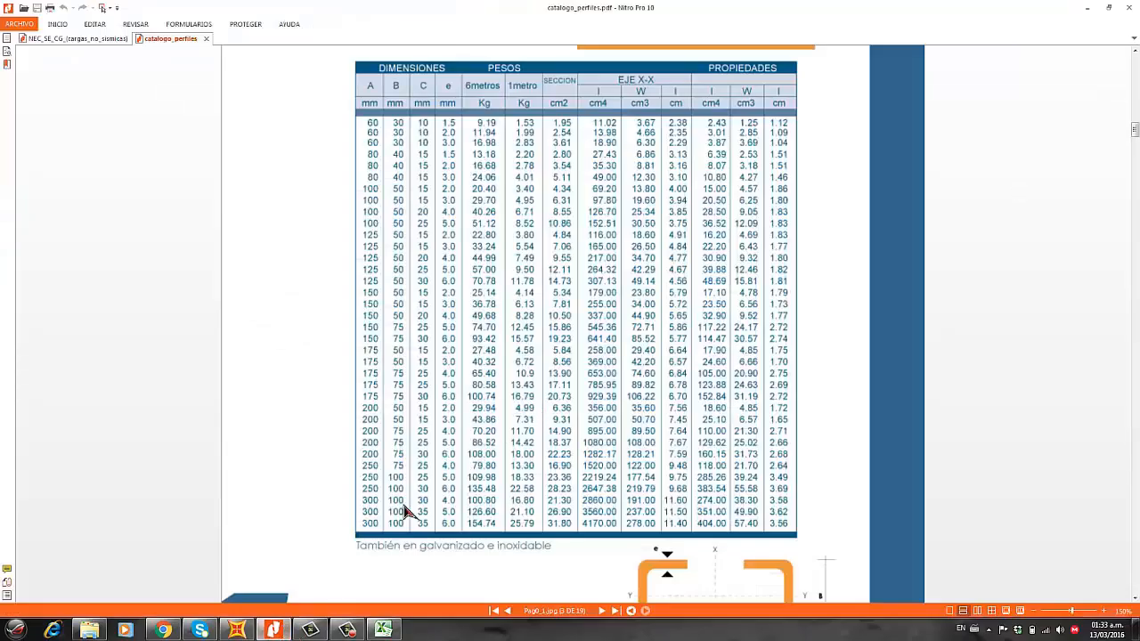
{"action": "left_click", "coordinate": [49, 39]}
{"action": "scroll", "coordinate": [530, 348], "scroll_direction": "down", "scroll_amount": 10}
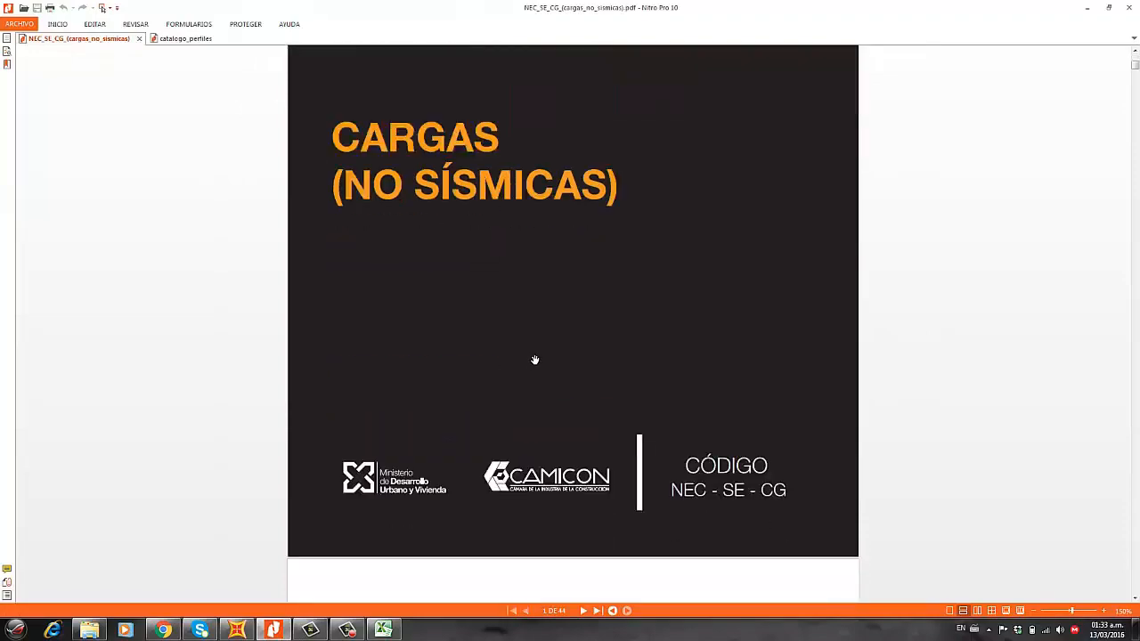
{"action": "scroll", "coordinate": [547, 361], "scroll_direction": "down", "scroll_amount": 15}
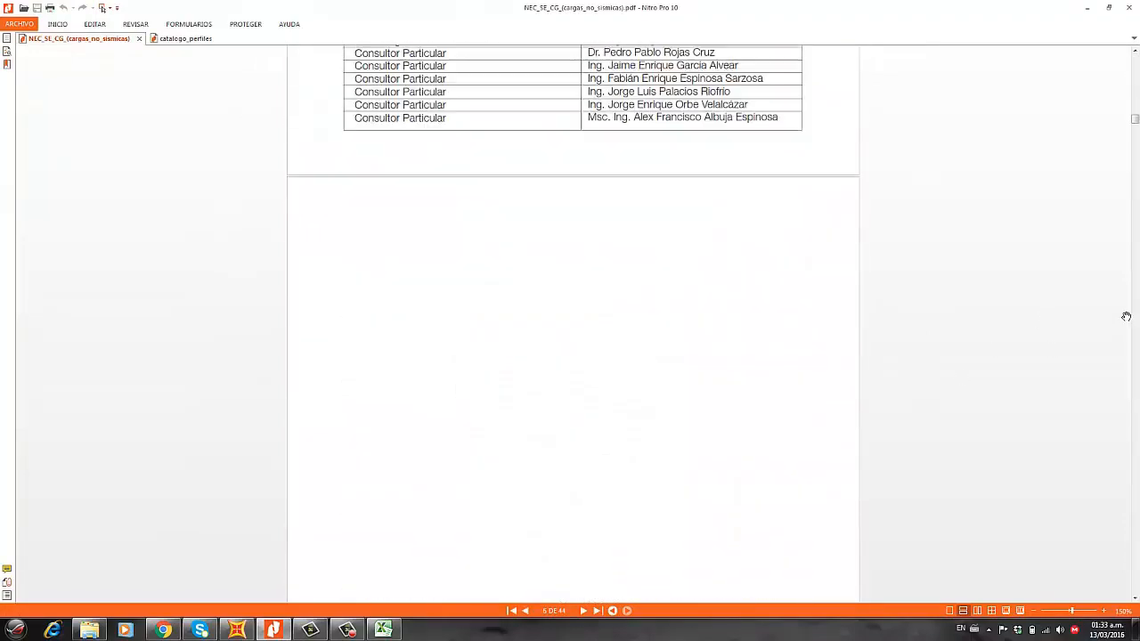
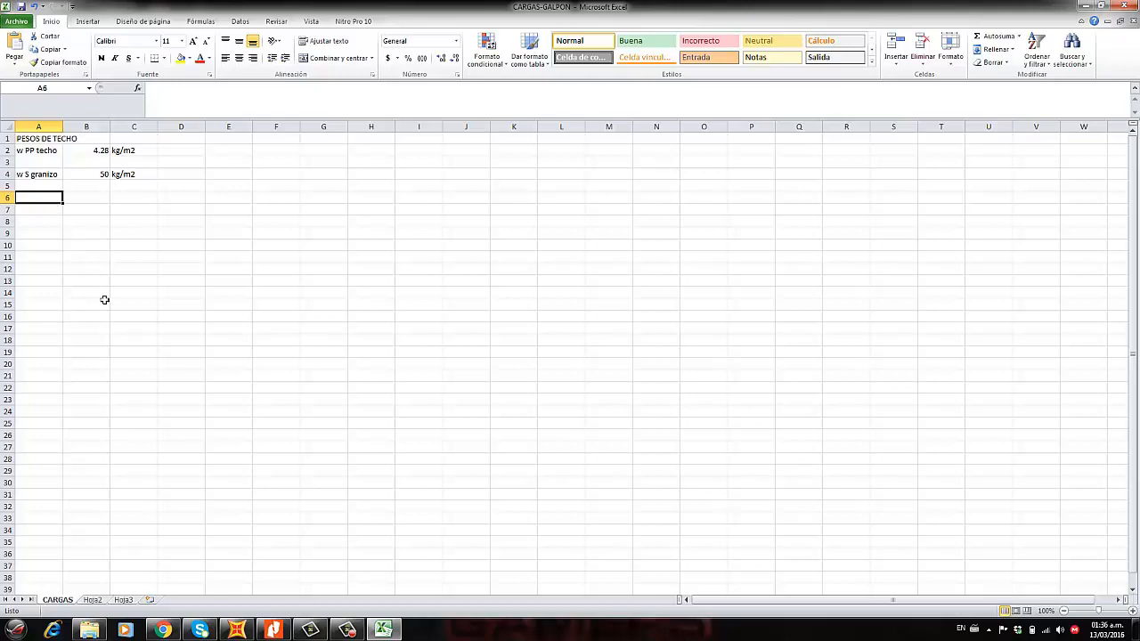
Enter the heading CARGAS DE VIENTO in cell A6
{"action": "type", "text": "carga"}
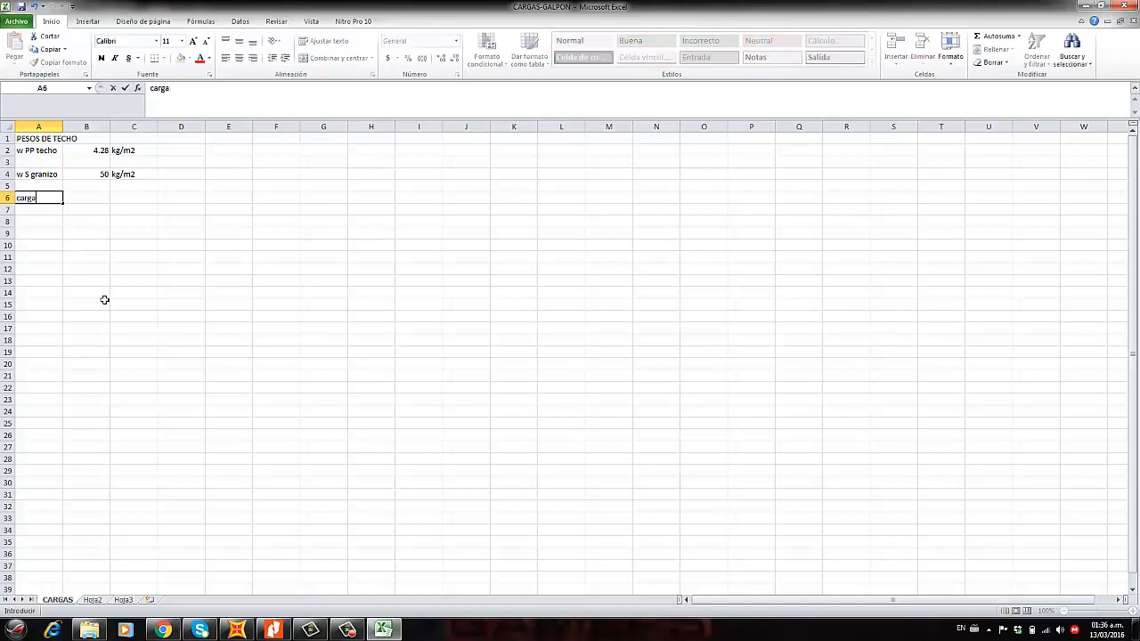
{"action": "key", "text": "BackSpace"}
{"action": "key", "text": "Caps_Lock"}
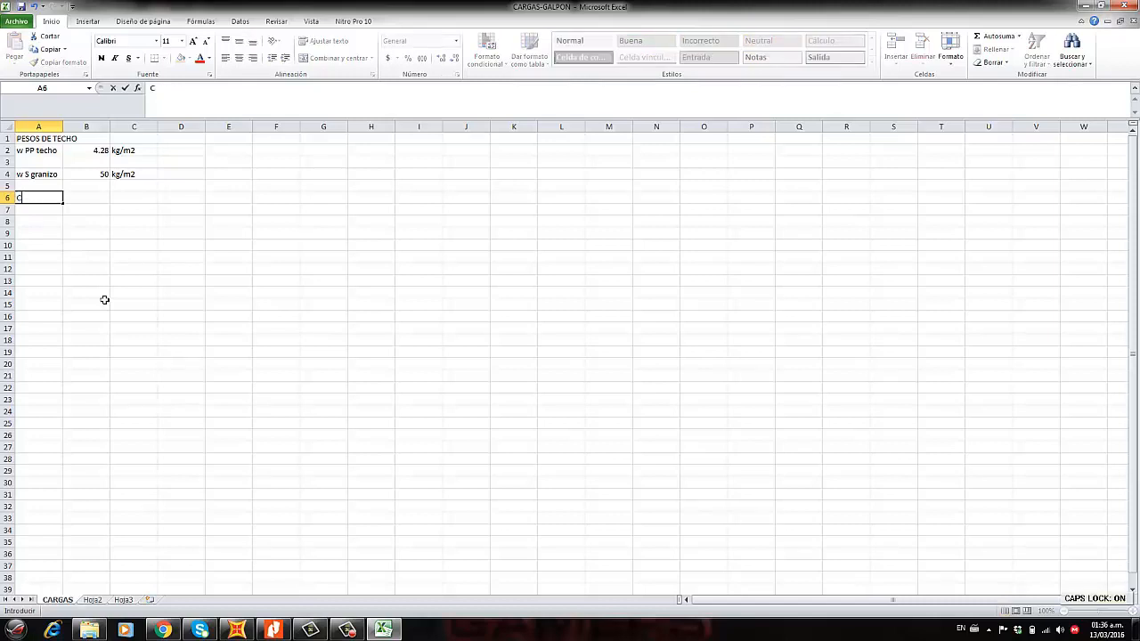
{"action": "type", "text": "CARGAS DE VIENTO"}
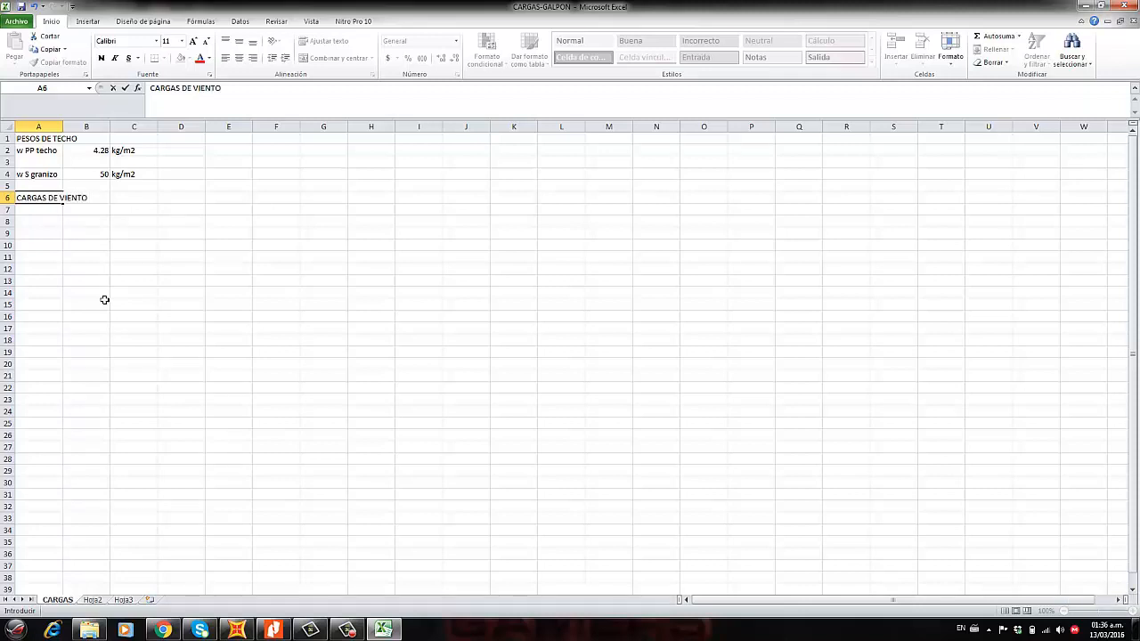
{"action": "key", "text": "Return"}
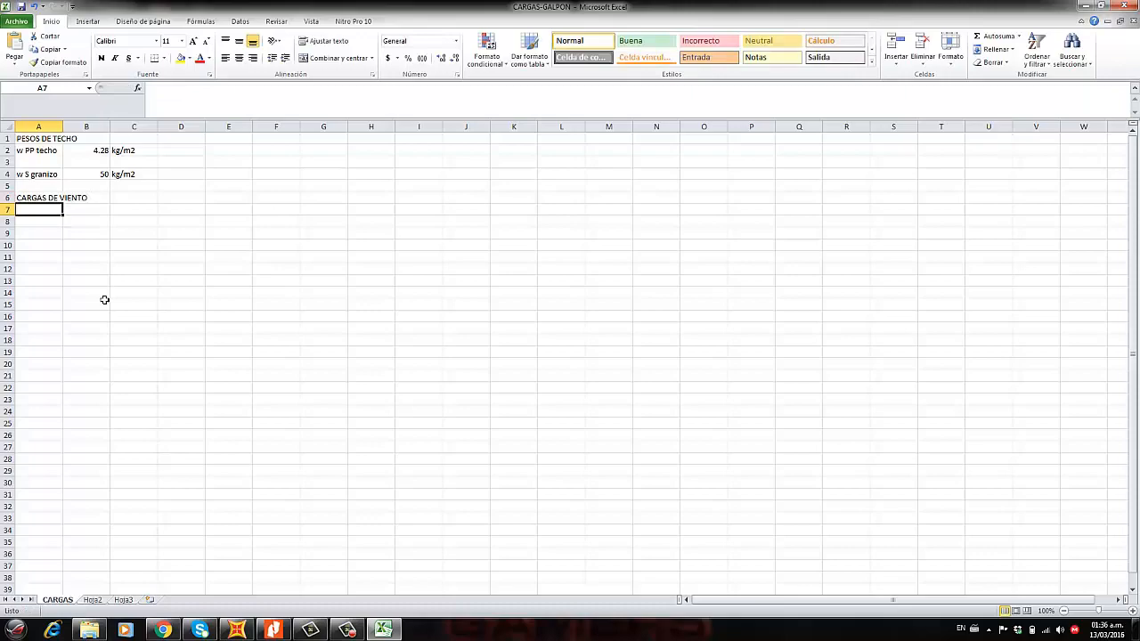
Look up the minimum design wind speed in the NEC PDF's section 3.2.4 and enter V, 21 and m/s across row 7 of the workbook
{"action": "left_click", "coordinate": [272, 630]}
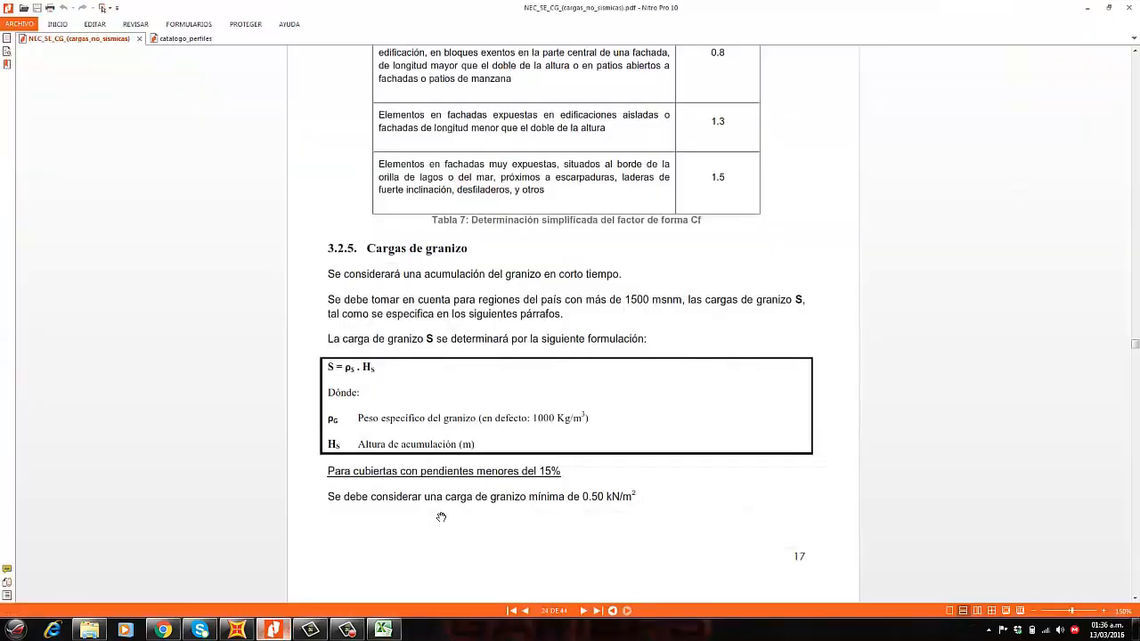
{"action": "scroll", "coordinate": [536, 375], "scroll_direction": "up", "scroll_amount": 15}
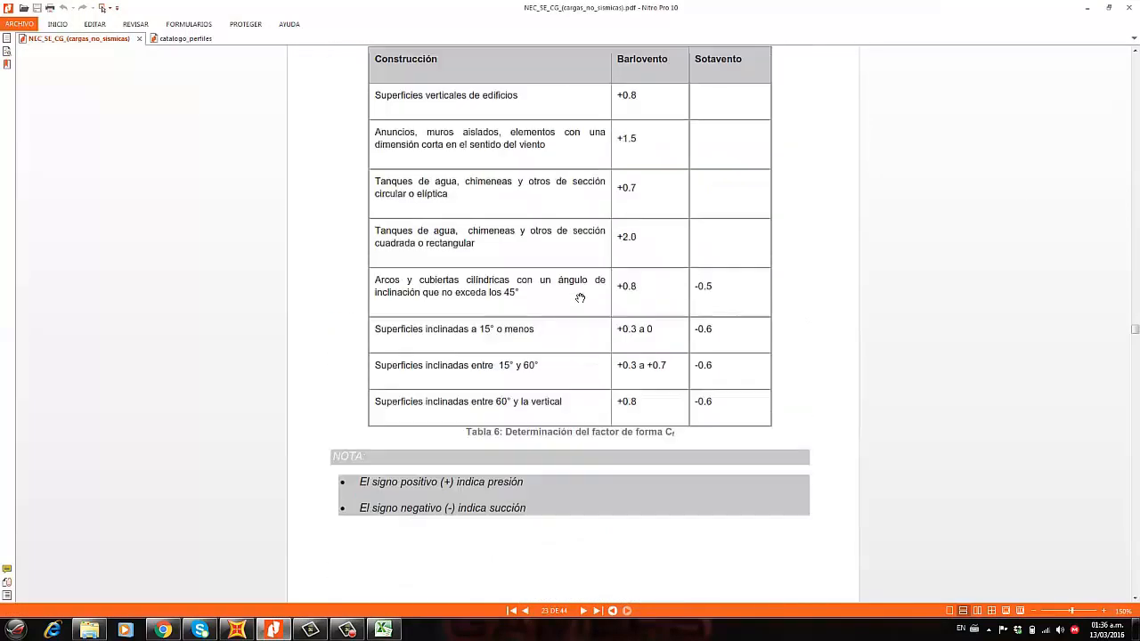
{"action": "scroll", "coordinate": [580, 298], "scroll_direction": "up", "scroll_amount": 10}
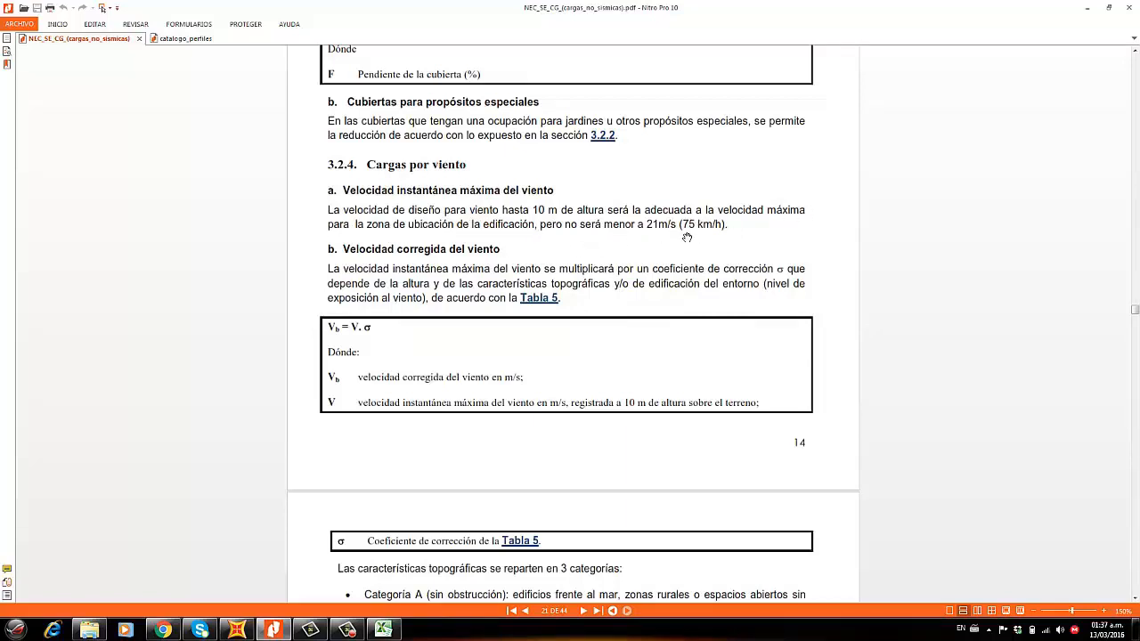
{"action": "left_click", "coordinate": [1085, 11]}
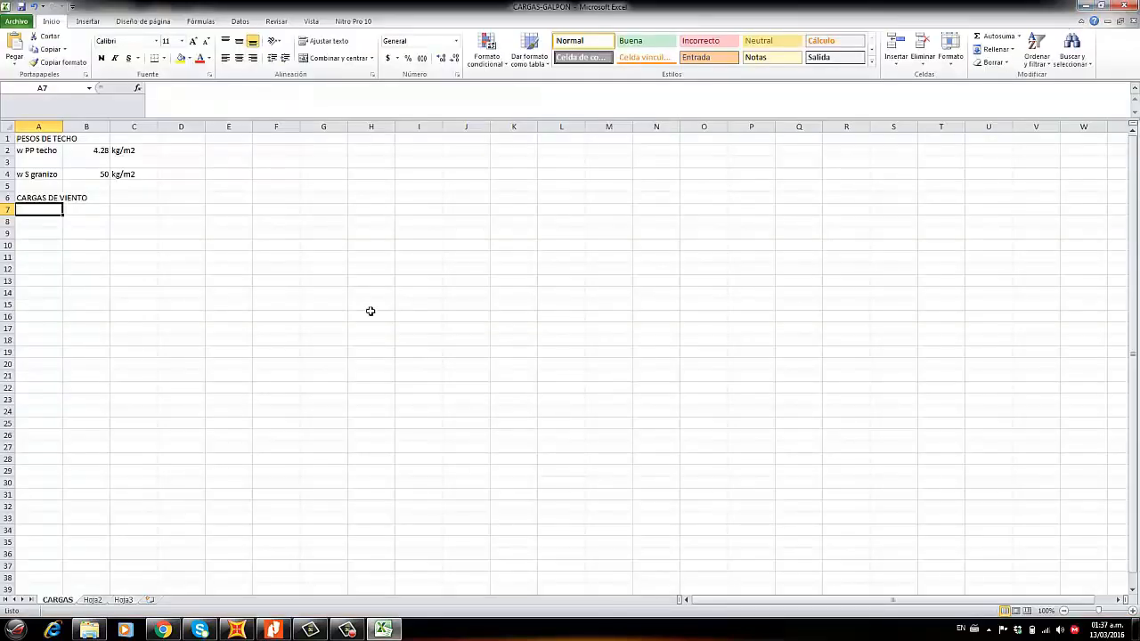
{"action": "type", "text": "V"}
{"action": "key", "text": "Tab"}
{"action": "type", "text": "21"}
{"action": "key", "text": "Tab"}
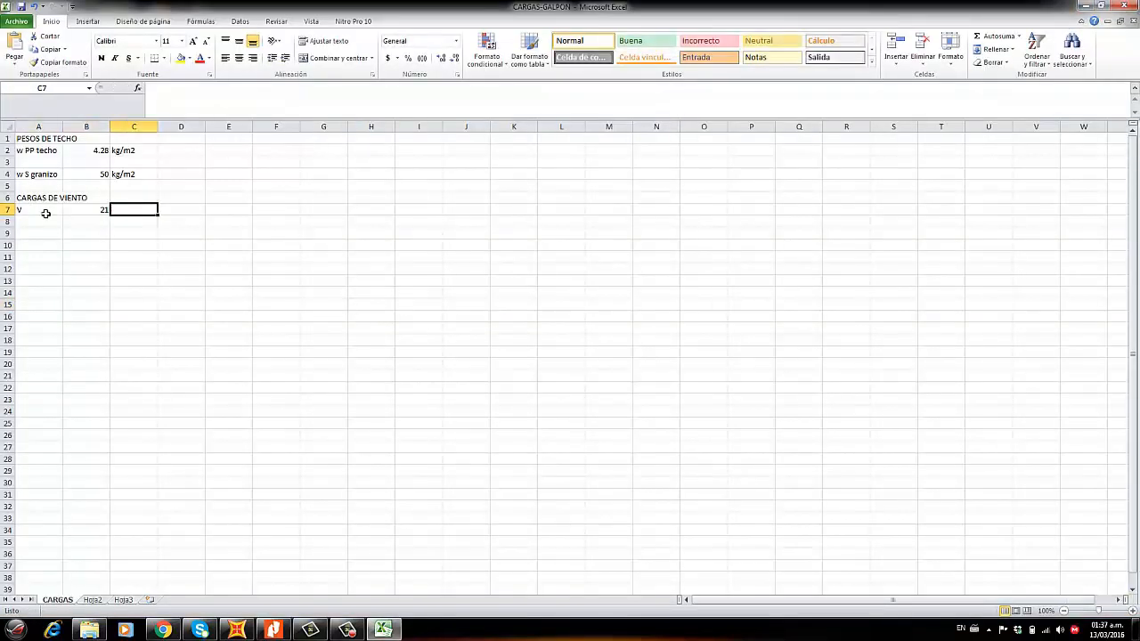
{"action": "type", "text": "m/s"}
{"action": "key", "text": "Return"}
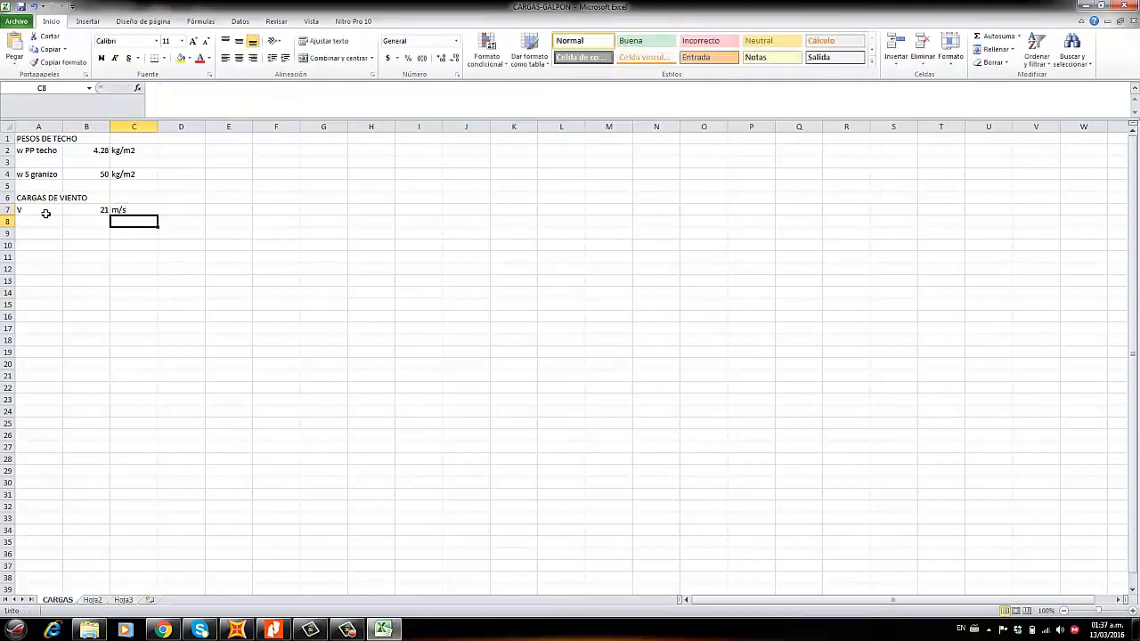
Look up the correction coefficient σ in Tabla 5 of the NEC PDF and record σ and 1 in row 8 of the workbook
{"action": "left_click", "coordinate": [272, 630]}
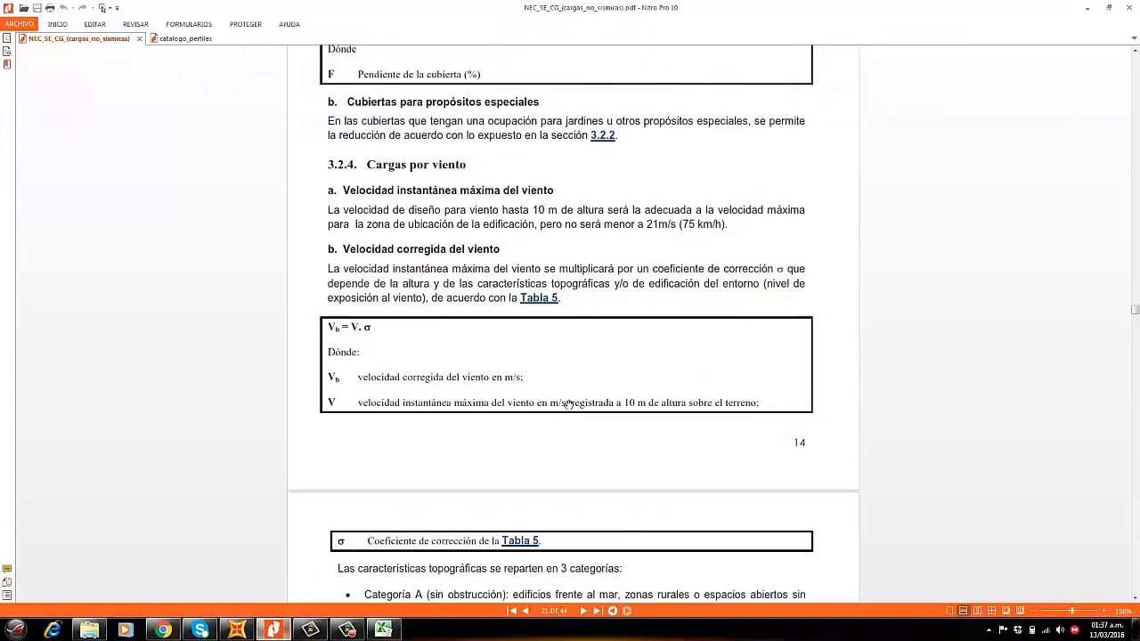
{"action": "scroll", "coordinate": [543, 280], "scroll_direction": "down", "scroll_amount": 1}
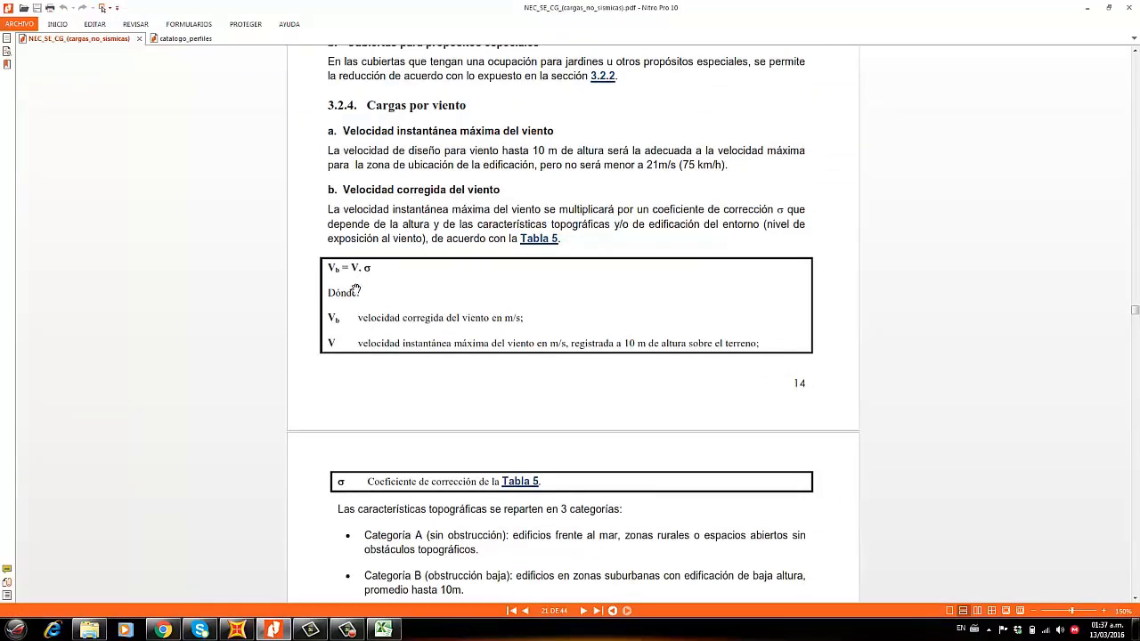
{"action": "scroll", "coordinate": [355, 290], "scroll_direction": "down", "scroll_amount": 1}
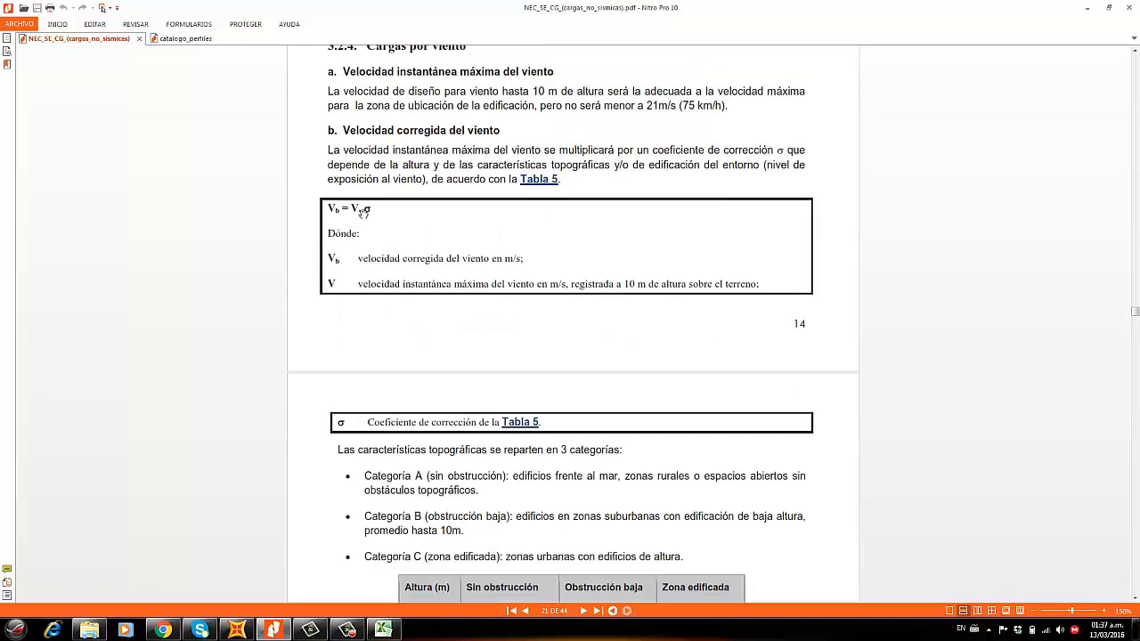
{"action": "scroll", "coordinate": [375, 198], "scroll_direction": "down", "scroll_amount": 4}
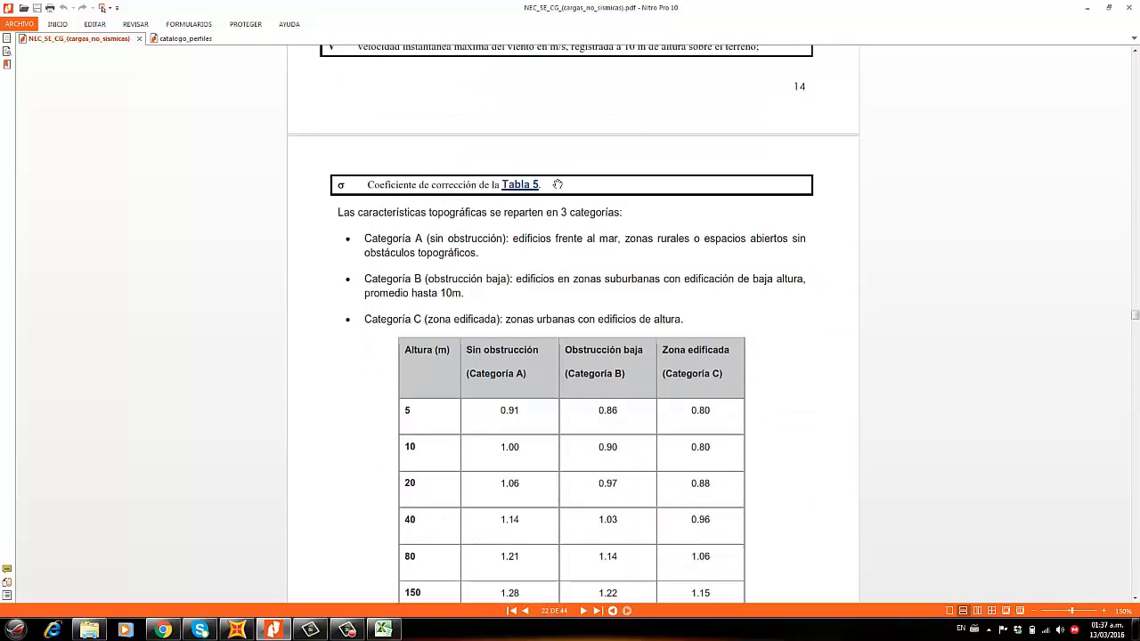
{"action": "scroll", "coordinate": [508, 210], "scroll_direction": "down", "scroll_amount": 2}
{"action": "scroll", "coordinate": [524, 237], "scroll_direction": "up", "scroll_amount": 1}
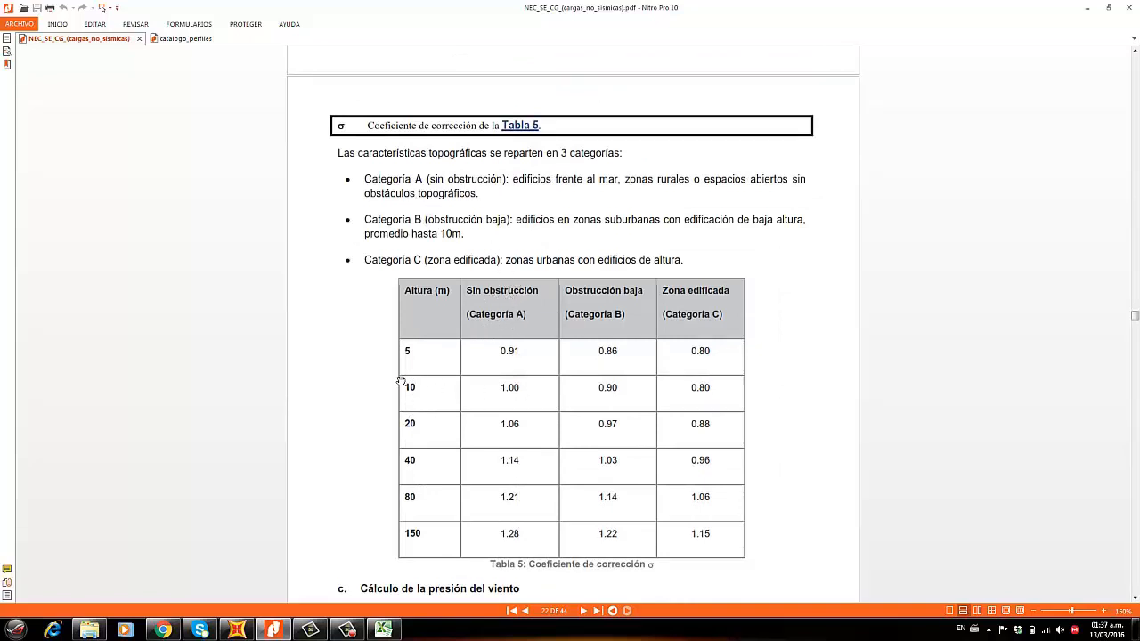
{"action": "scroll", "coordinate": [509, 398], "scroll_direction": "up", "scroll_amount": 3}
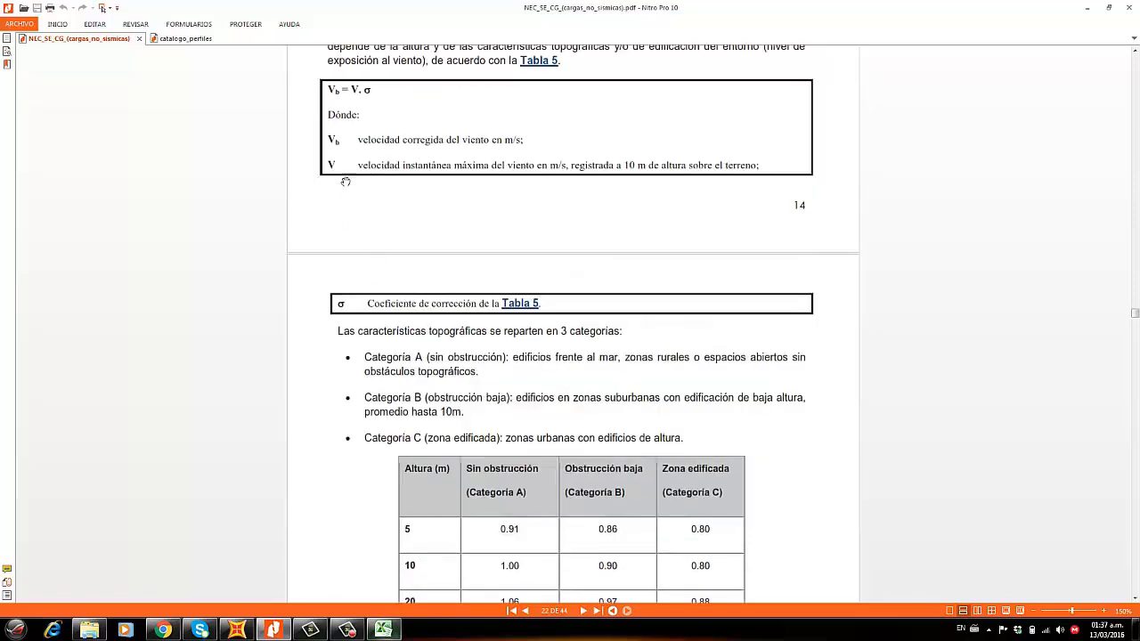
{"action": "key", "text": "alt+Tab"}
{"action": "left_click", "coordinate": [217, 400]}
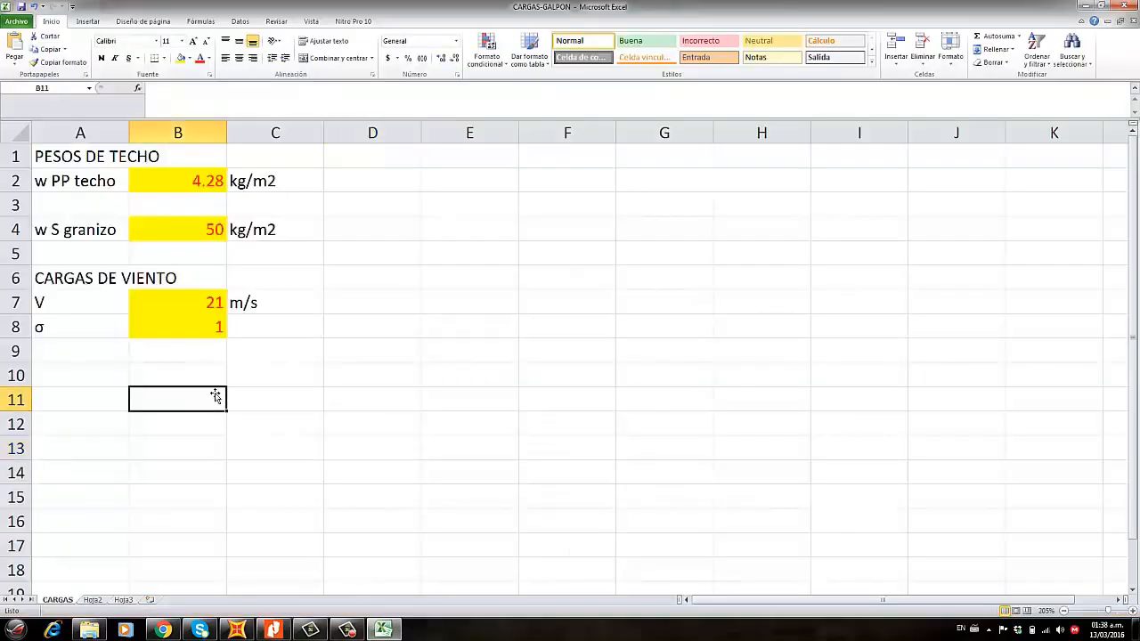
Label cell A9 Vb and calculate the corrected wind speed in B9 as V in B7 times σ in B8
{"action": "left_click", "coordinate": [70, 356]}
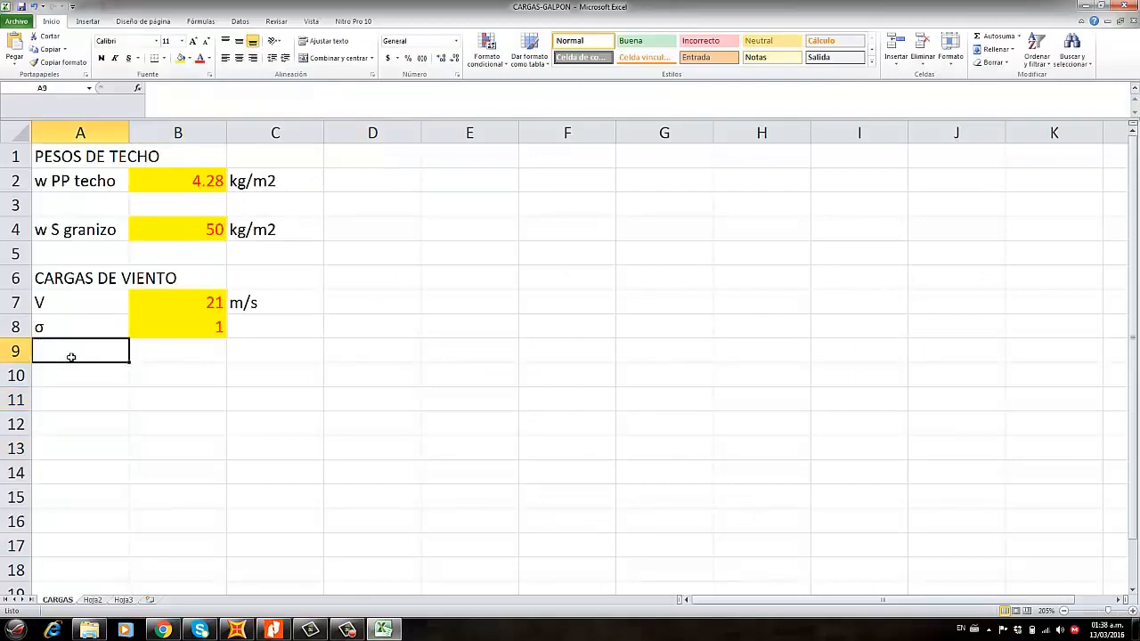
{"action": "type", "text": "Vb"}
{"action": "key", "text": "Tab"}
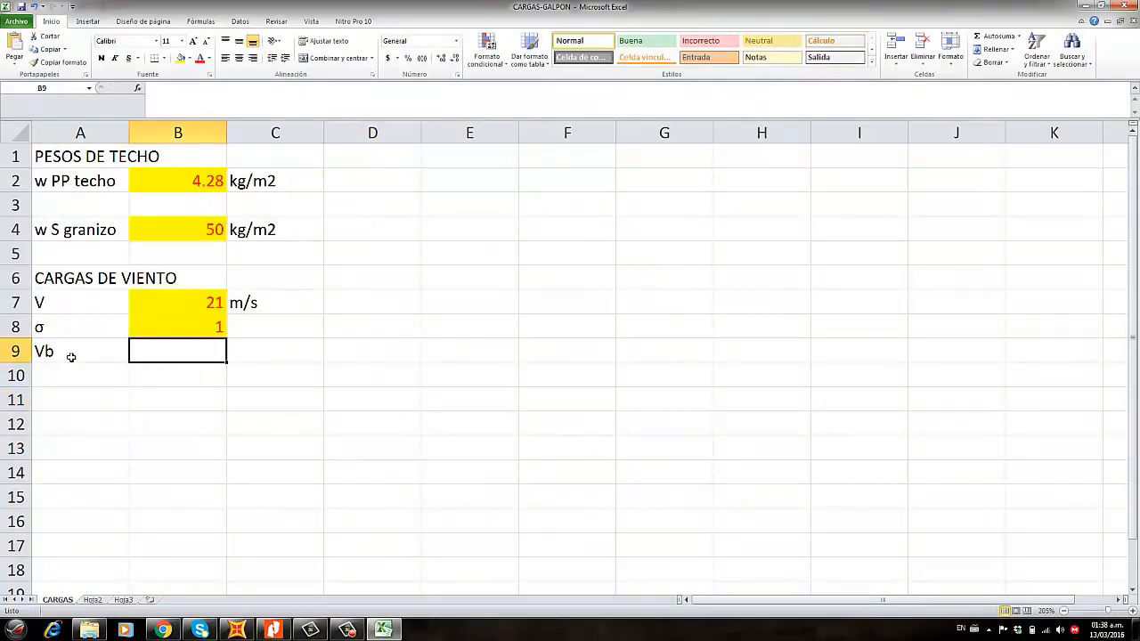
{"action": "type", "text": "="}
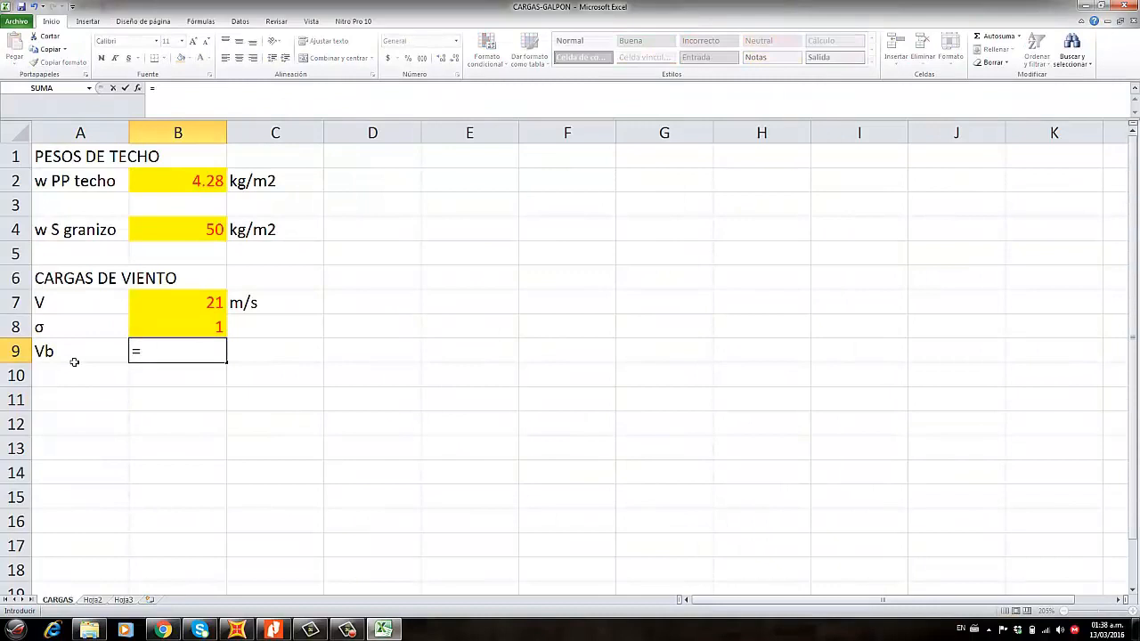
{"action": "left_click", "coordinate": [187, 305]}
{"action": "type", "text": "*"}
{"action": "left_click", "coordinate": [204, 327]}
{"action": "key", "text": "Return"}
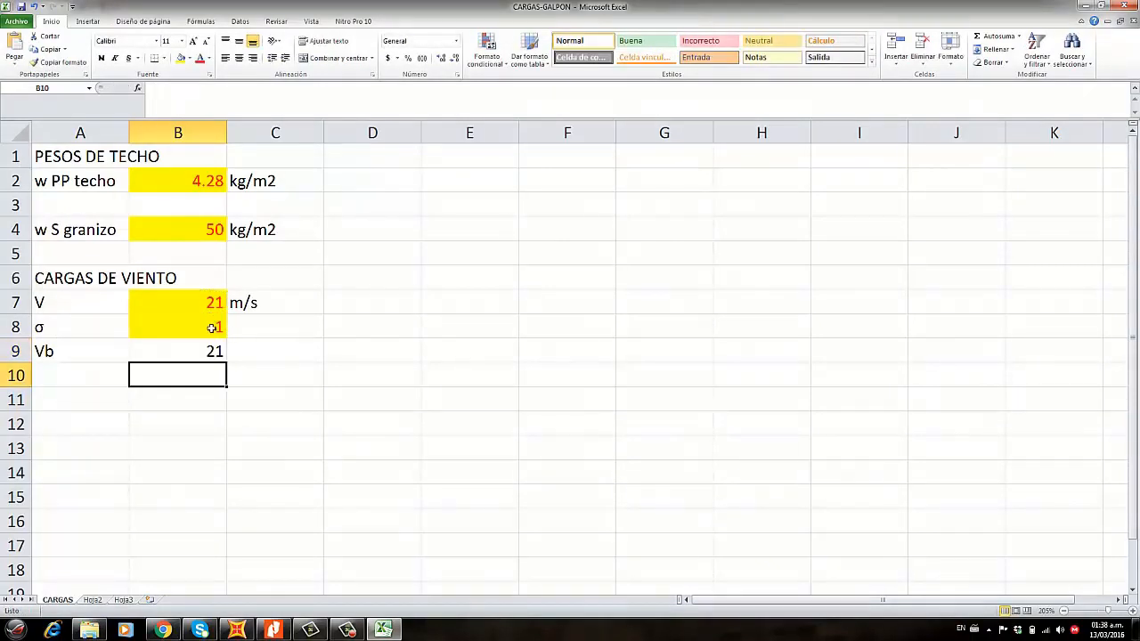
Enter the units s.u for σ in C8 and m/s for Vb in C9
{"action": "left_click", "coordinate": [252, 333]}
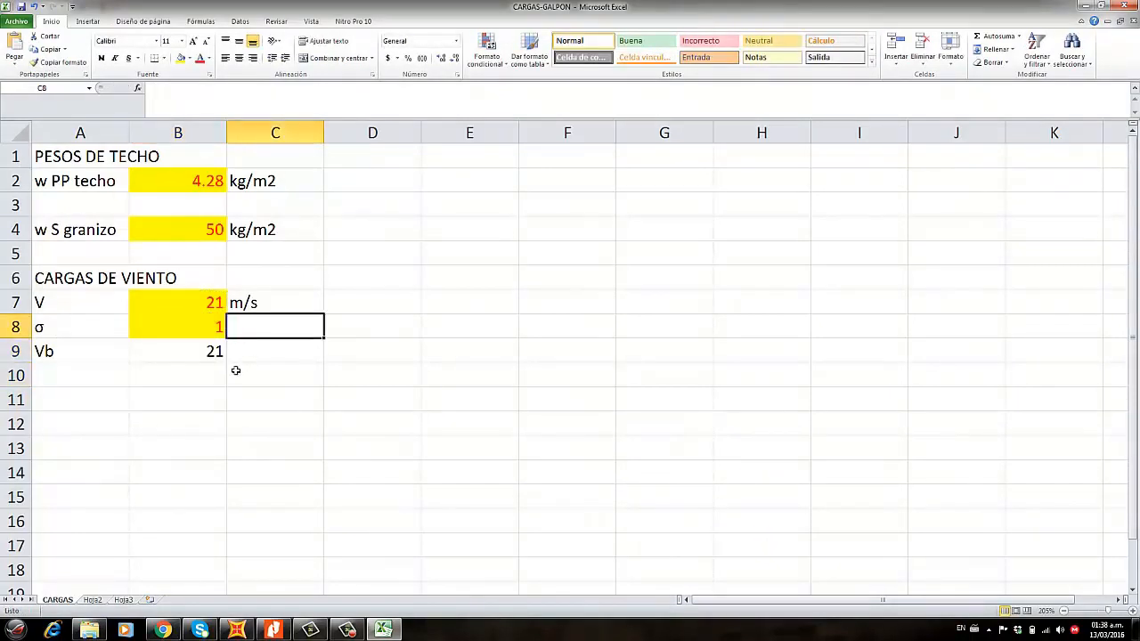
{"action": "type", "text": "s."}
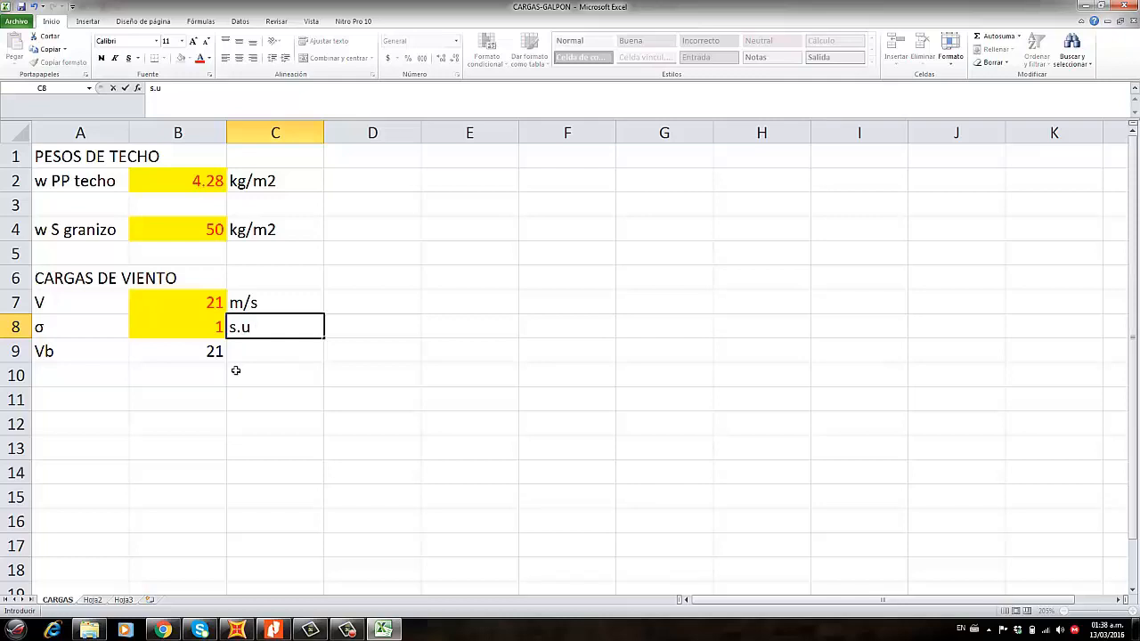
{"action": "type", "text": "u"}
{"action": "key", "text": "Return"}
{"action": "type", "text": "m/"}
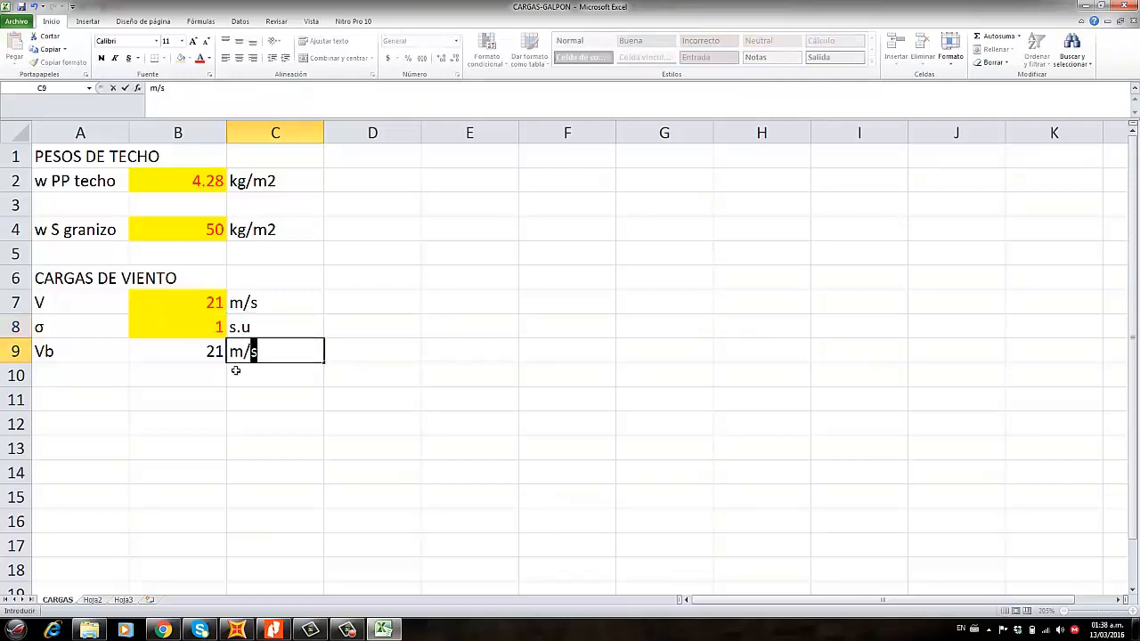
{"action": "key", "text": "Return"}
{"action": "scroll", "coordinate": [236, 371], "scroll_direction": "down", "scroll_amount": 2}
{"action": "scroll", "coordinate": [231, 384], "scroll_direction": "up", "scroll_amount": 2}
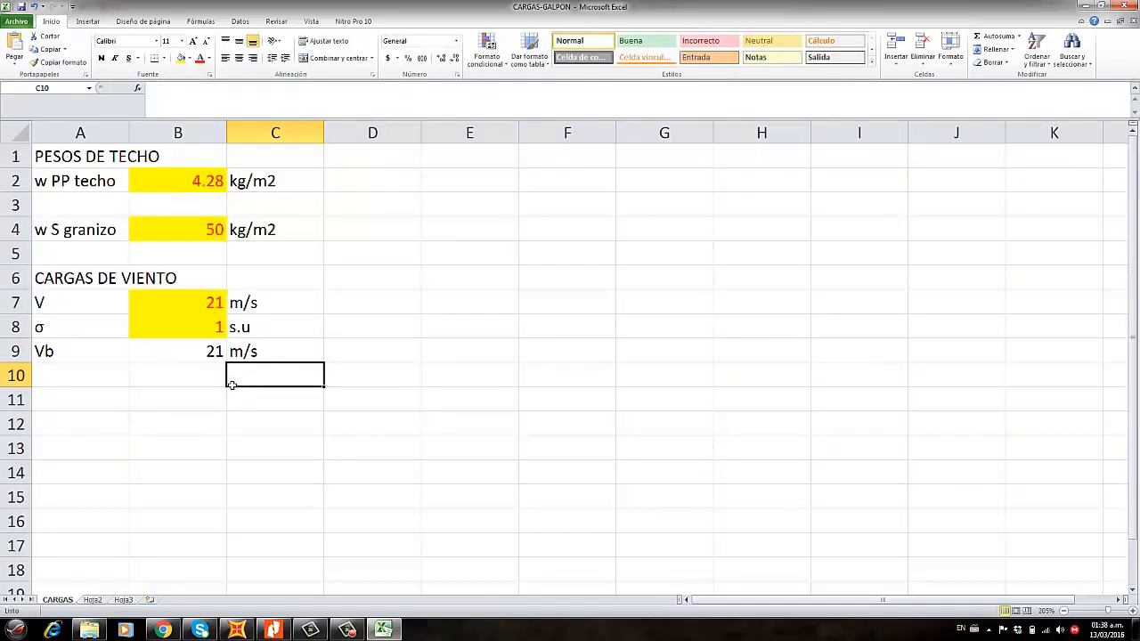
Switch to the NEC PDF in Nitro Pro and examine the wind pressure expression P in part c, Cálculo de la presión del viento
{"action": "left_click", "coordinate": [80, 384]}
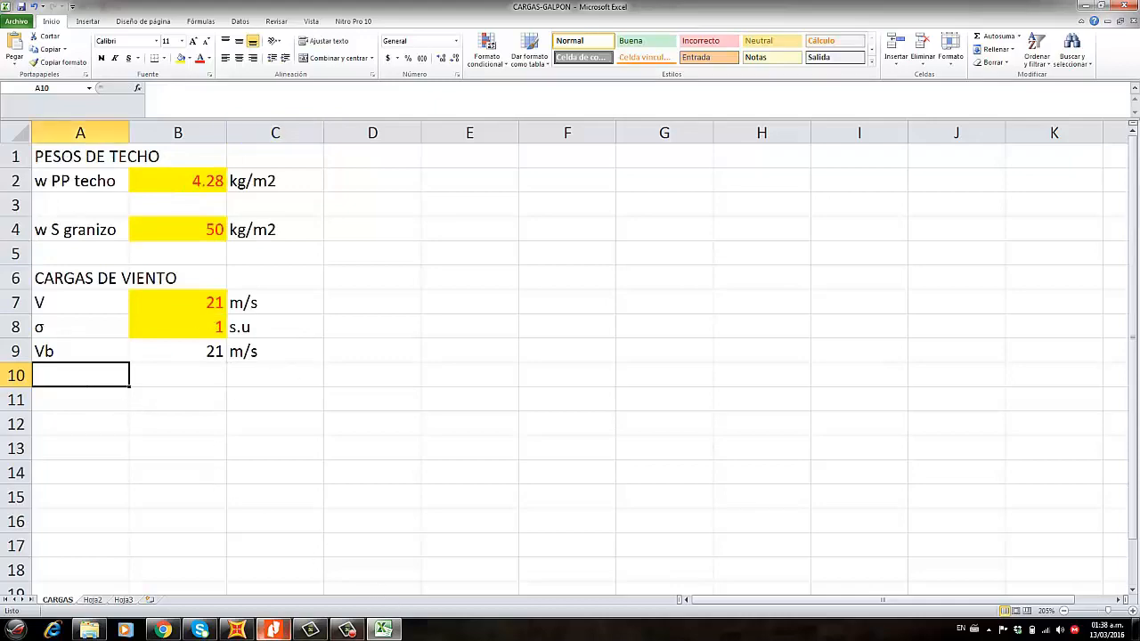
{"action": "left_click", "coordinate": [272, 629]}
{"action": "scroll", "coordinate": [640, 375], "scroll_direction": "down", "scroll_amount": 1}
{"action": "scroll", "coordinate": [637, 309], "scroll_direction": "up", "scroll_amount": 2}
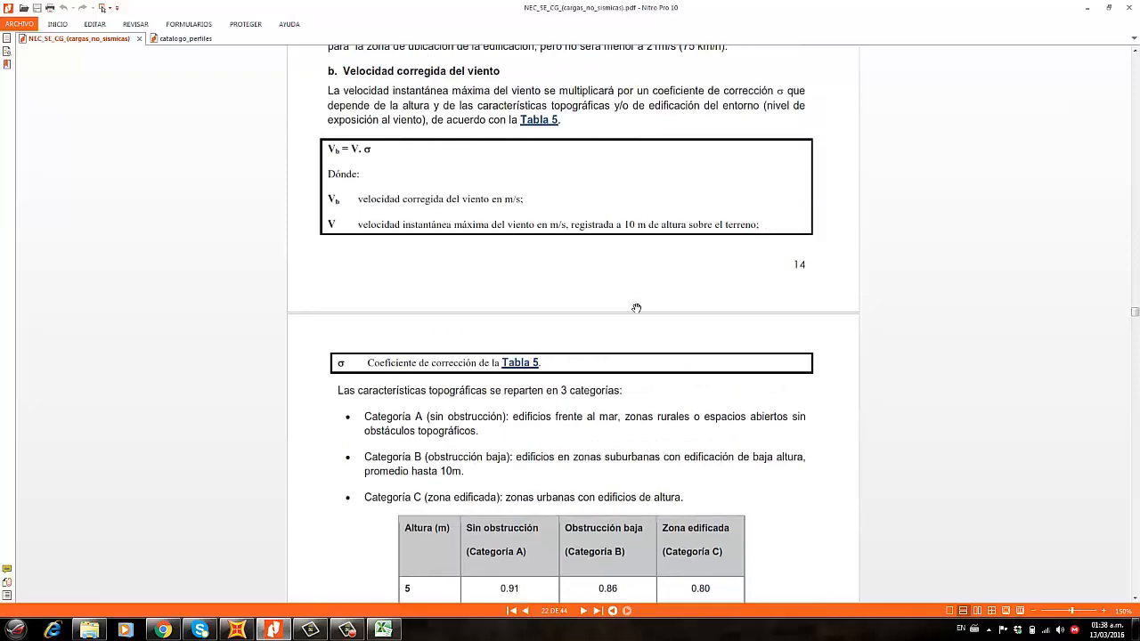
{"action": "scroll", "coordinate": [637, 309], "scroll_direction": "down", "scroll_amount": 2}
{"action": "scroll", "coordinate": [465, 252], "scroll_direction": "down", "scroll_amount": 4}
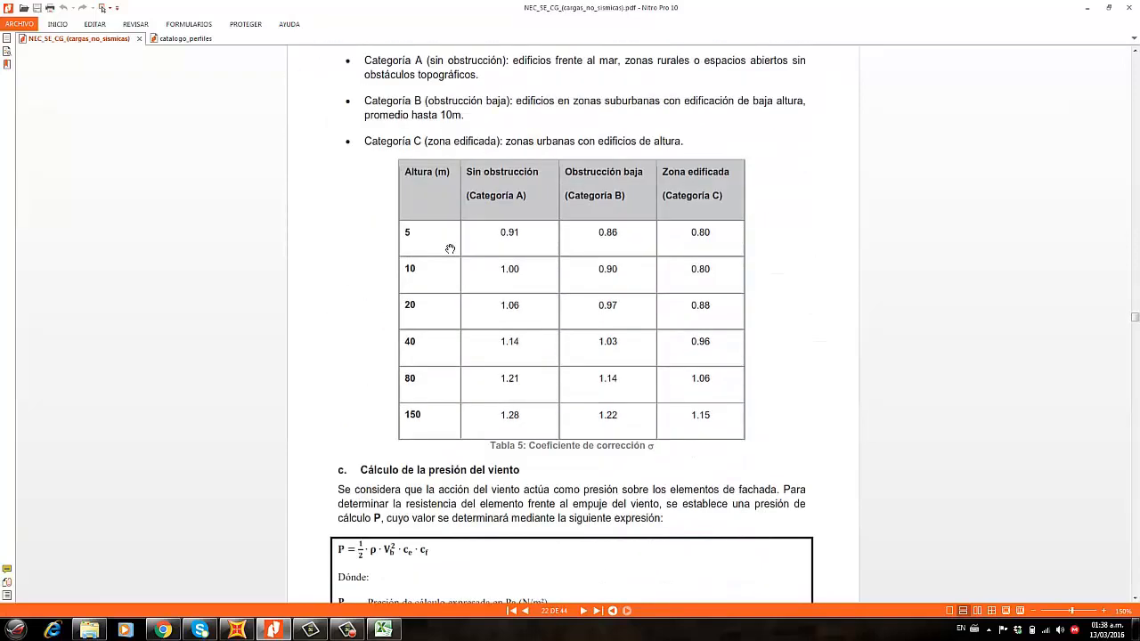
{"action": "scroll", "coordinate": [451, 248], "scroll_direction": "down", "scroll_amount": 3}
{"action": "scroll", "coordinate": [406, 309], "scroll_direction": "down", "scroll_amount": 2}
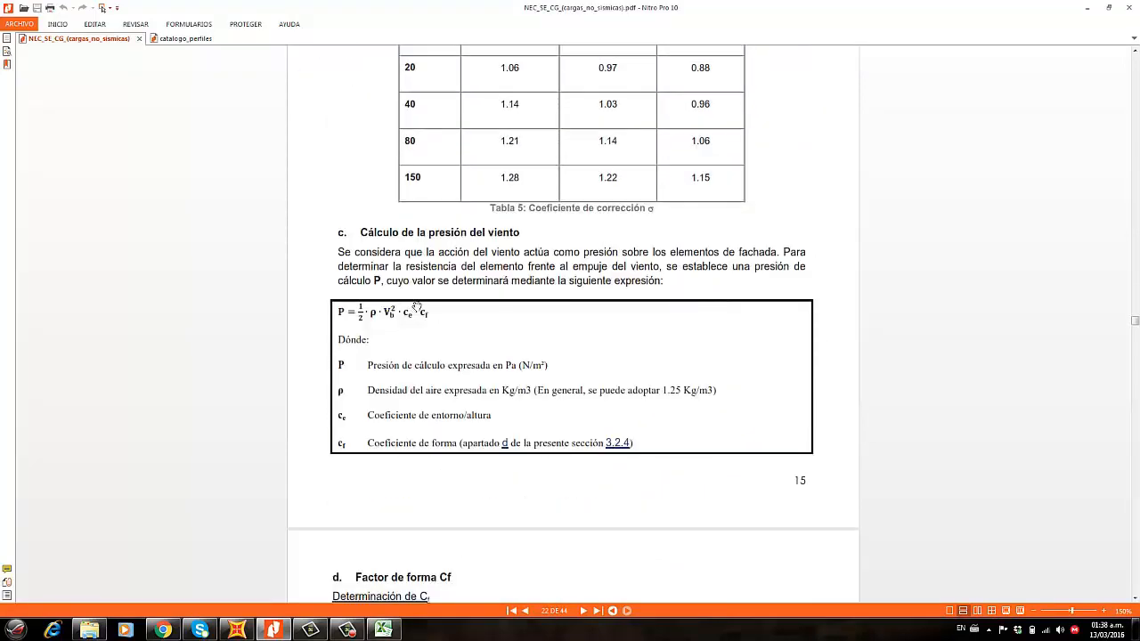
{"action": "scroll", "coordinate": [405, 337], "scroll_direction": "up", "scroll_amount": 1}
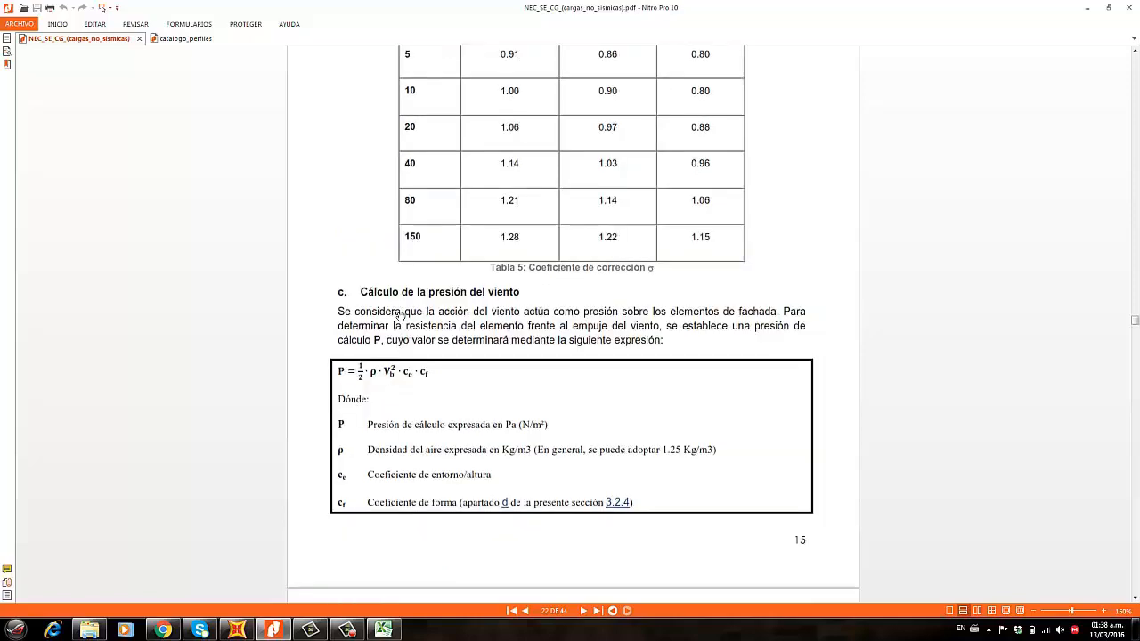
{"action": "scroll", "coordinate": [407, 333], "scroll_direction": "down", "scroll_amount": 1}
{"action": "scroll", "coordinate": [407, 333], "scroll_direction": "up", "scroll_amount": 3, "text": "ctrl"}
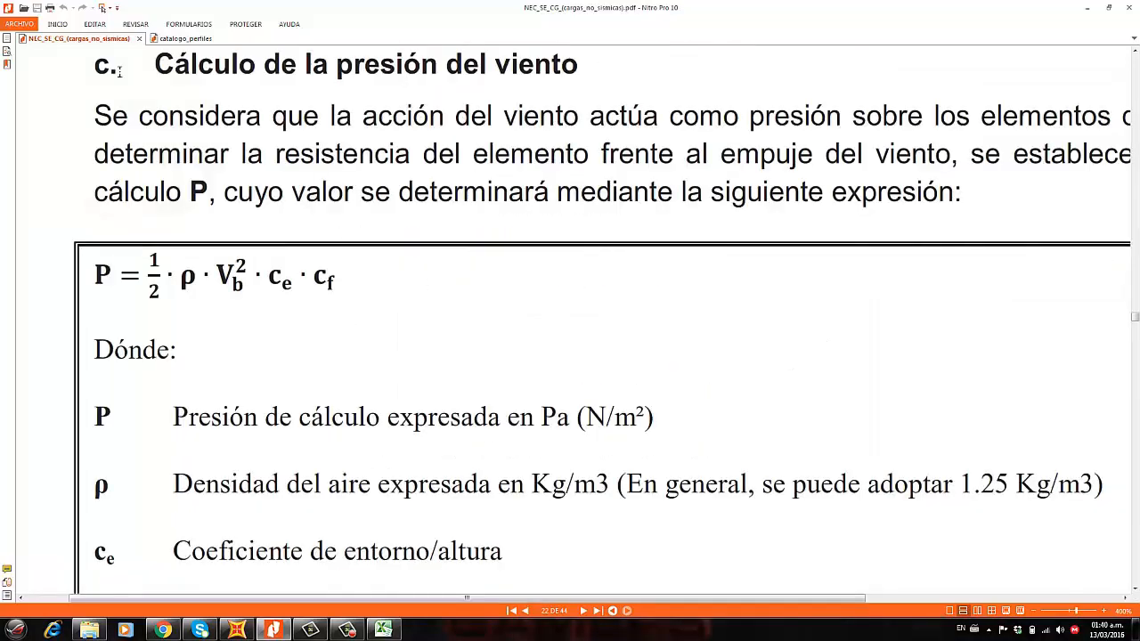
Copy the P formula from the PDF as a snapshot image, paste it into the workbook beside the wind data and shrink it
{"action": "left_click", "coordinate": [58, 24]}
{"action": "left_click", "coordinate": [145, 72]}
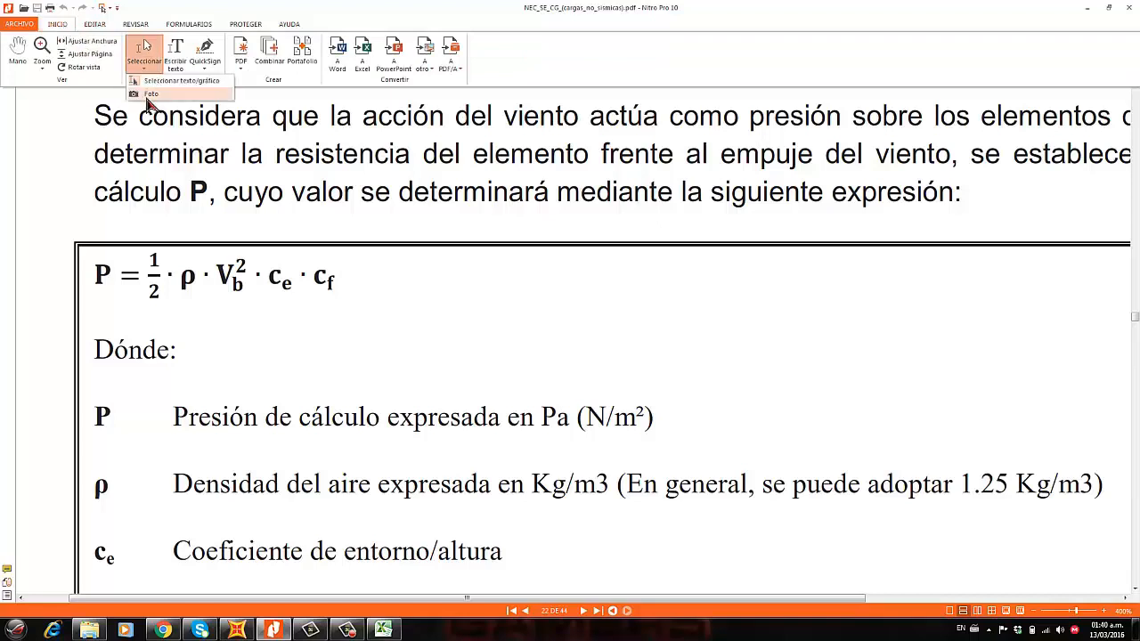
{"action": "left_click", "coordinate": [178, 103]}
{"action": "left_click_drag", "start_coordinate": [79, 239], "coordinate": [356, 314]}
{"action": "left_click", "coordinate": [383, 630]}
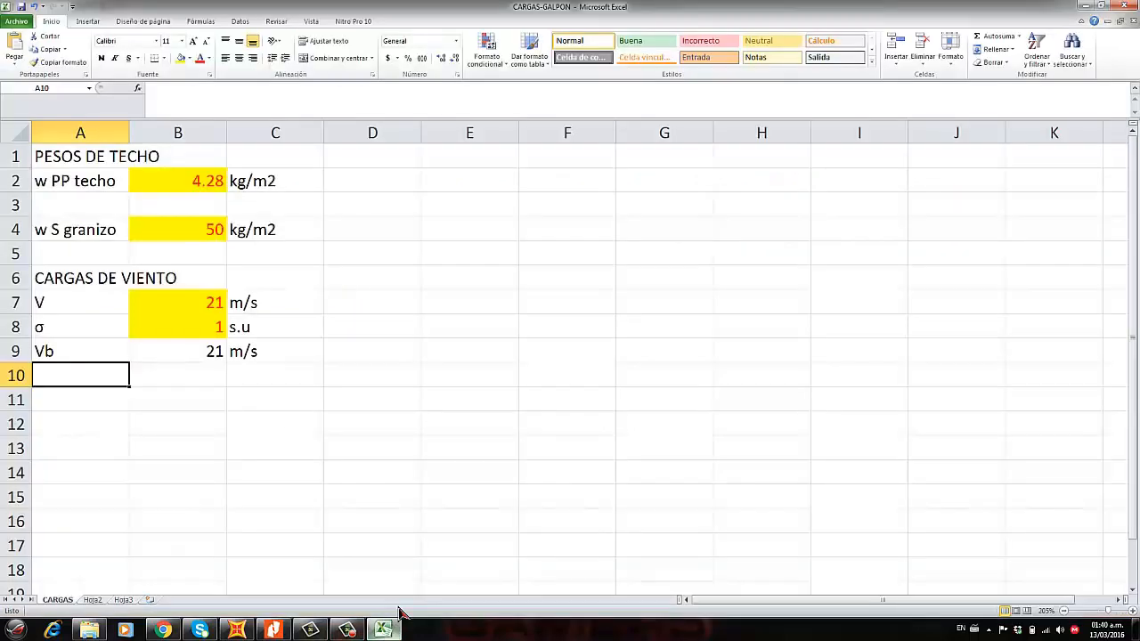
{"action": "left_click", "coordinate": [379, 407]}
{"action": "key", "text": "ctrl+v"}
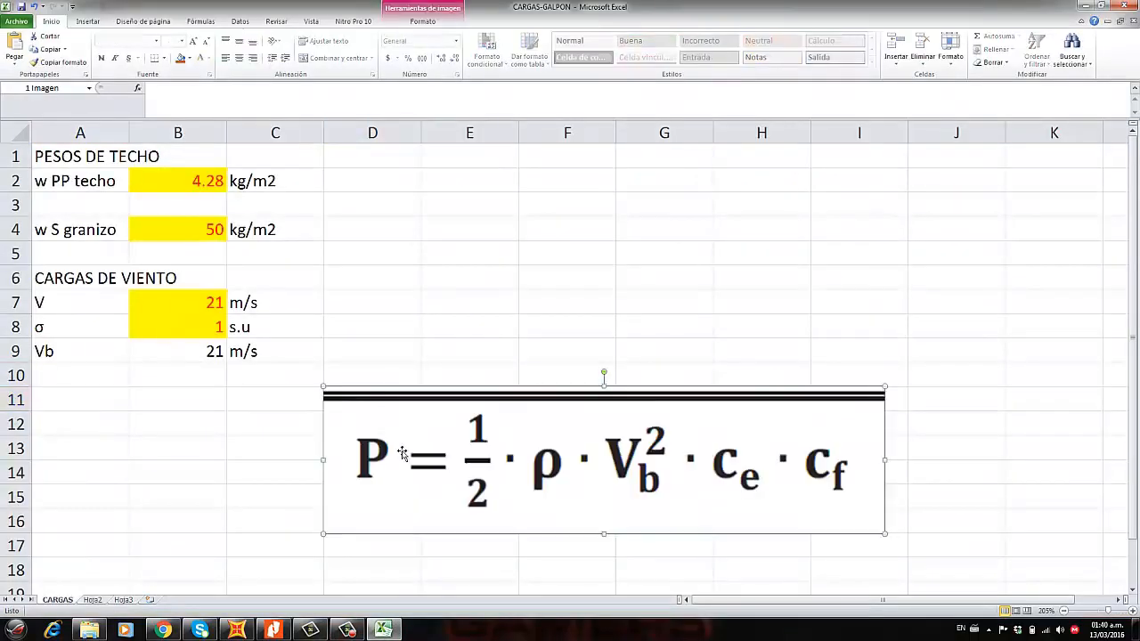
{"action": "left_click_drag", "start_coordinate": [324, 535], "coordinate": [356, 372]}
{"action": "left_click", "coordinate": [192, 442]}
Check the recommended air density in the NEC PDF and record ρ, 1.25 and kg/m3 across row 11 of the workbook
{"action": "left_click", "coordinate": [65, 401]}
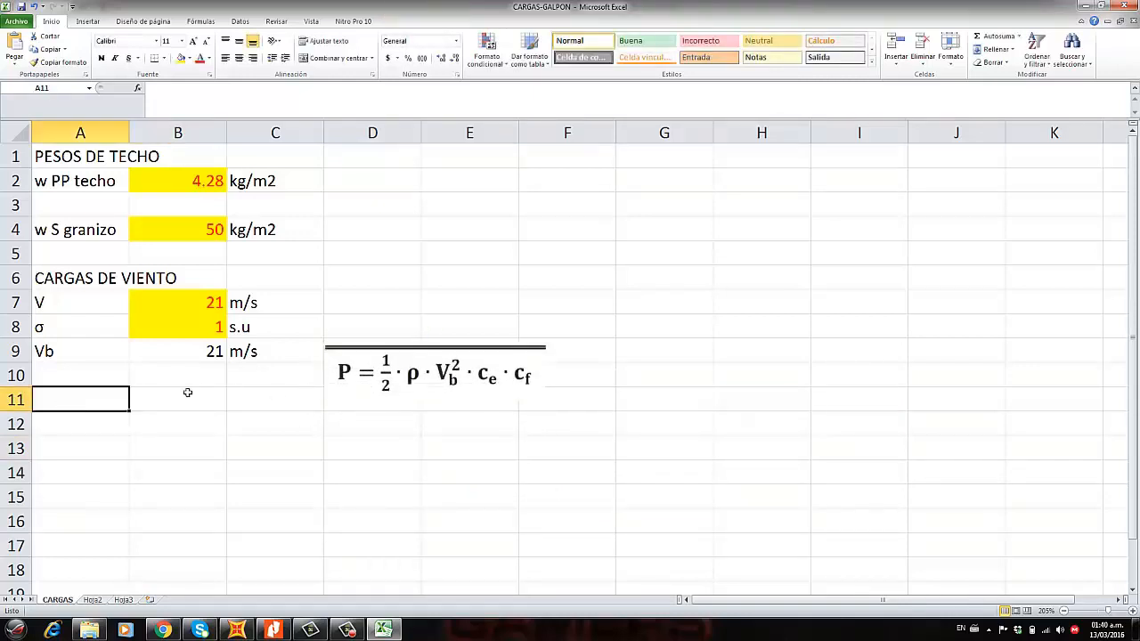
{"action": "key", "text": "alt+Tab"}
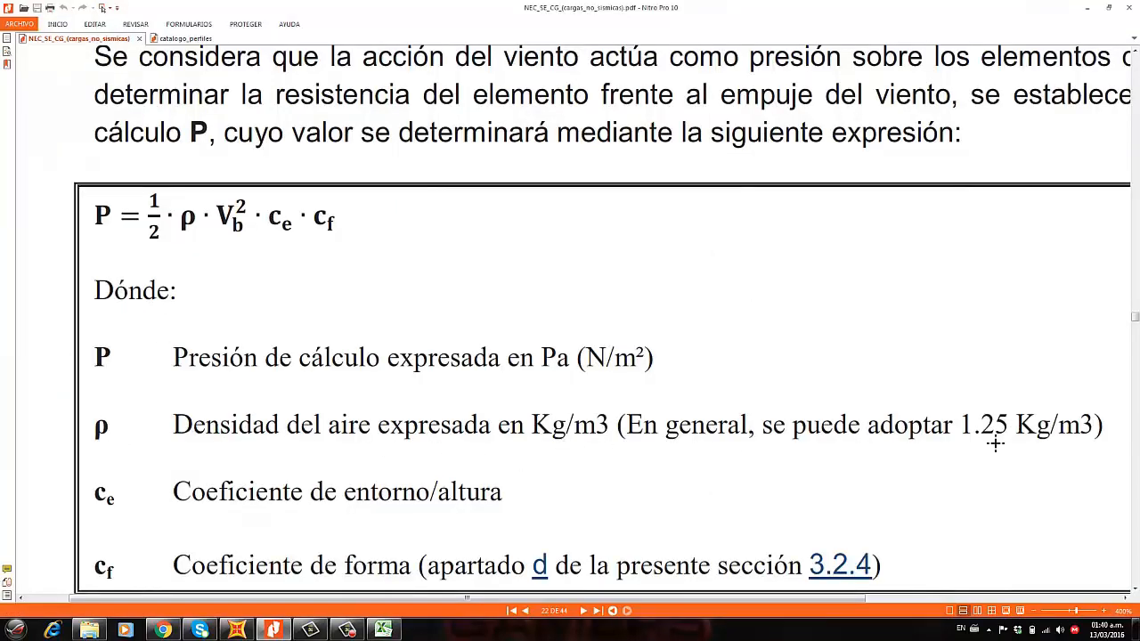
{"action": "left_click", "coordinate": [1088, 7]}
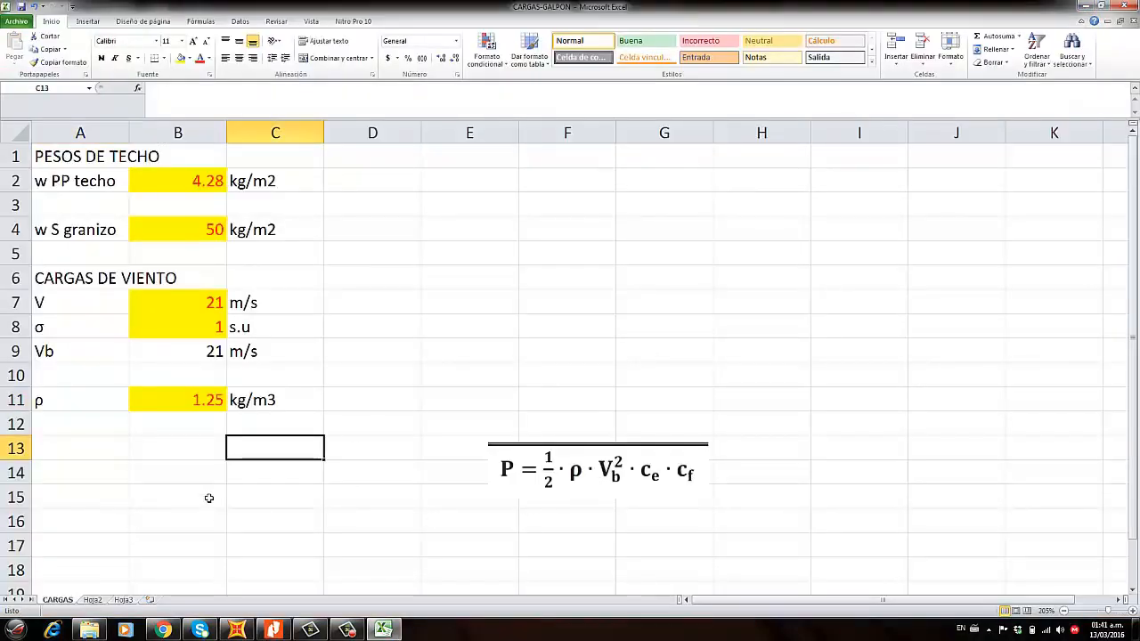
Consult the definition of the coeficiente de entorno/altura in the NEC PDF and enter ce, 1 and s.u across row 12 of the workbook
{"action": "left_click", "coordinate": [272, 630]}
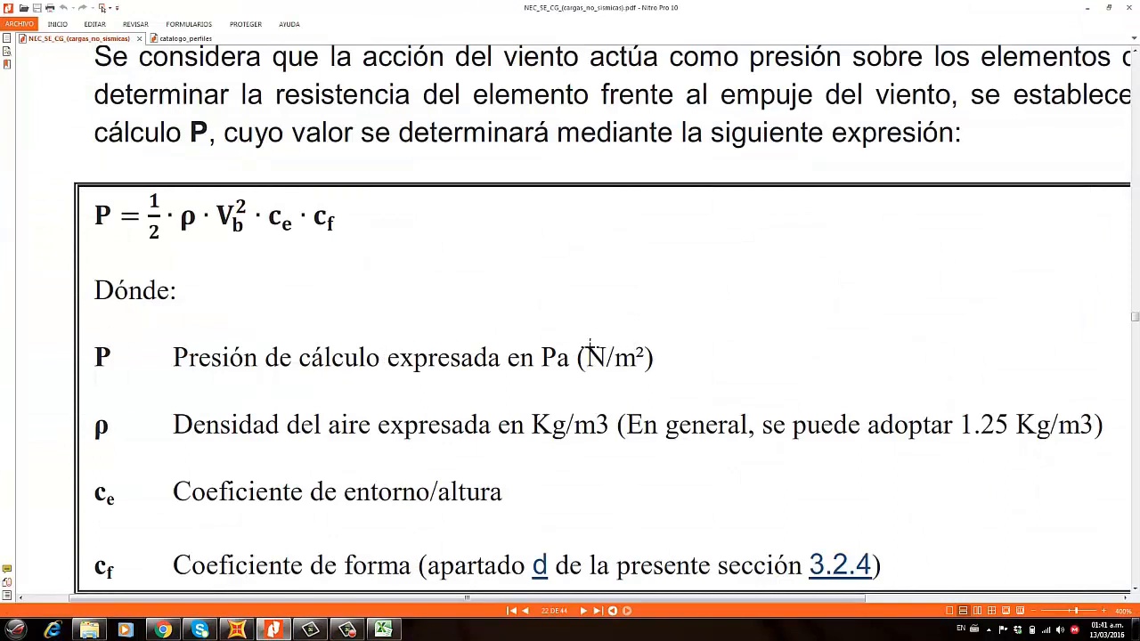
{"action": "scroll", "coordinate": [623, 367], "scroll_direction": "down", "scroll_amount": 1}
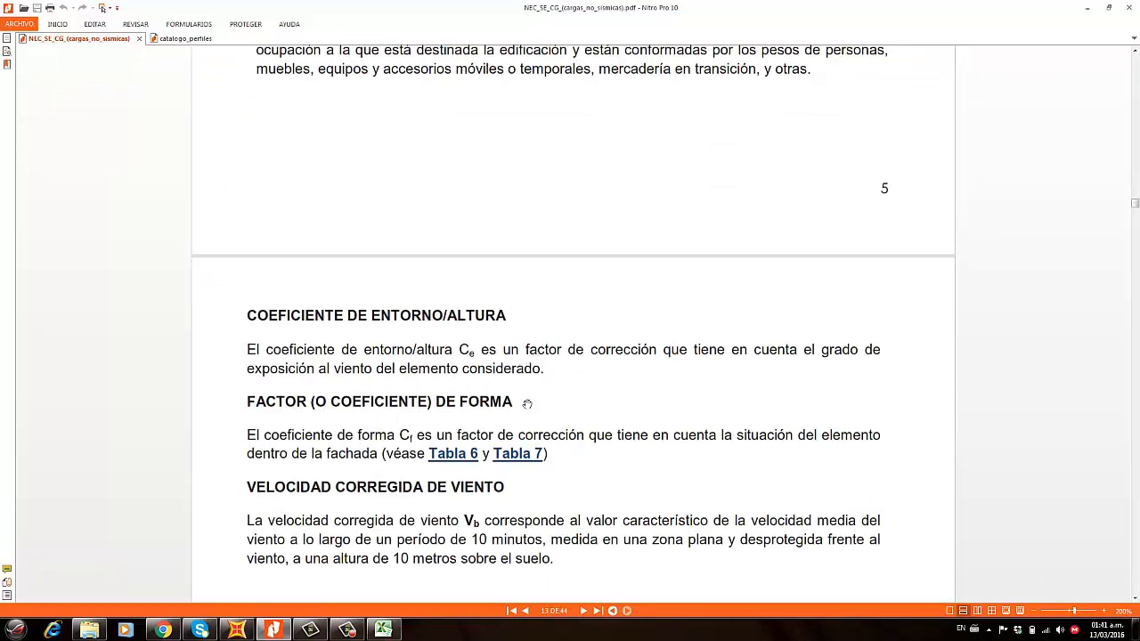
{"action": "mouse_move", "coordinate": [383, 630]}
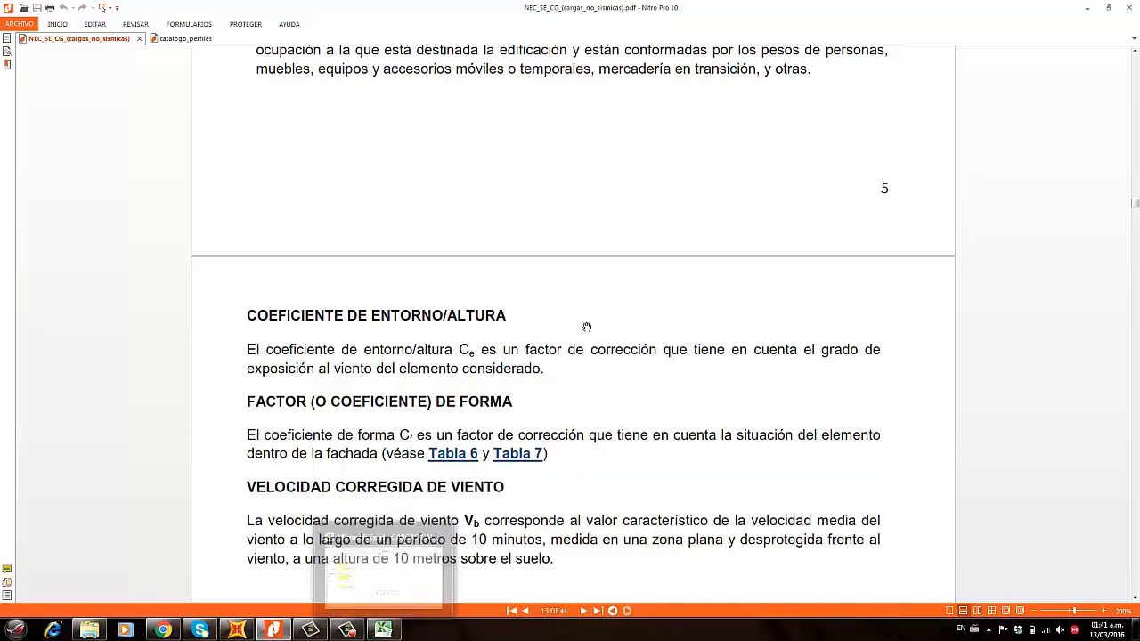
{"action": "left_click", "coordinate": [384, 630]}
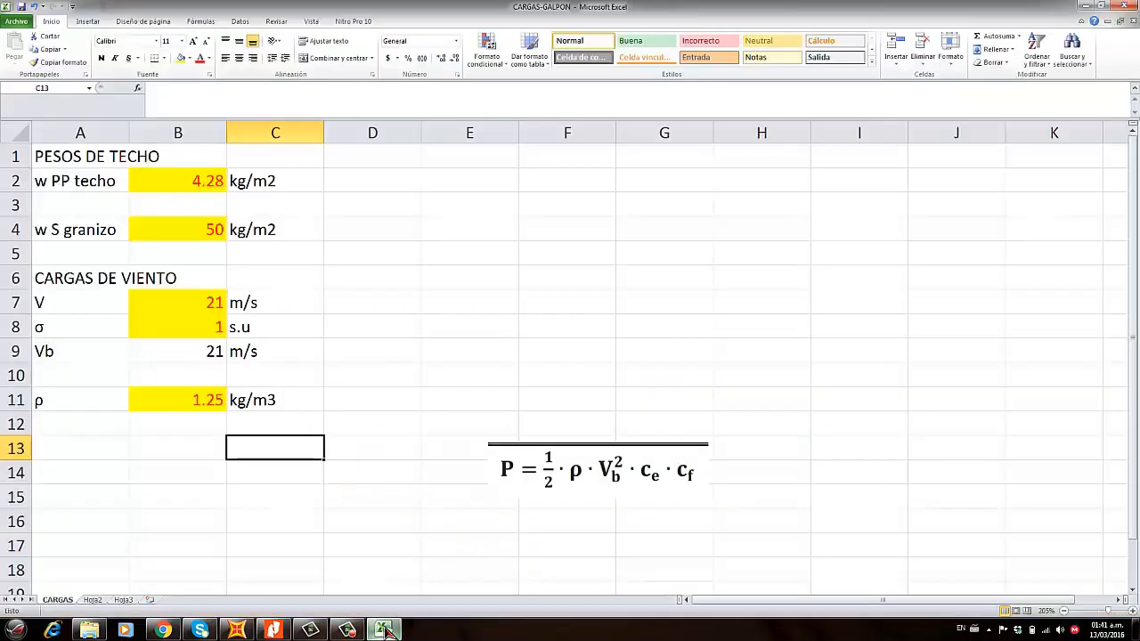
{"action": "left_click", "coordinate": [74, 433]}
{"action": "type", "text": "ce"}
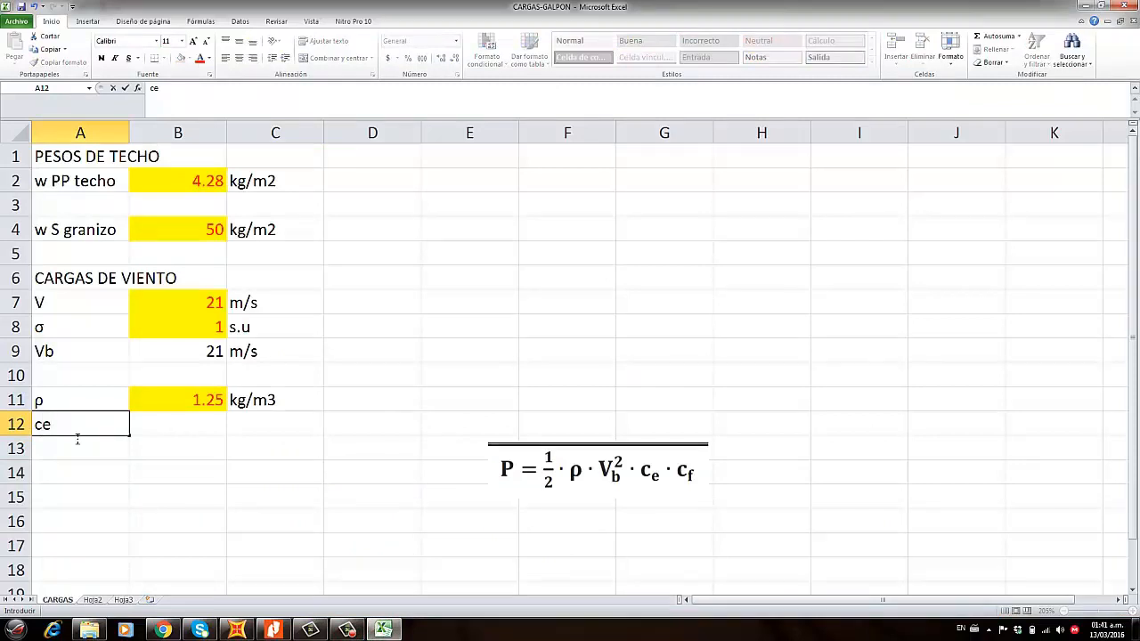
{"action": "key", "text": "Tab"}
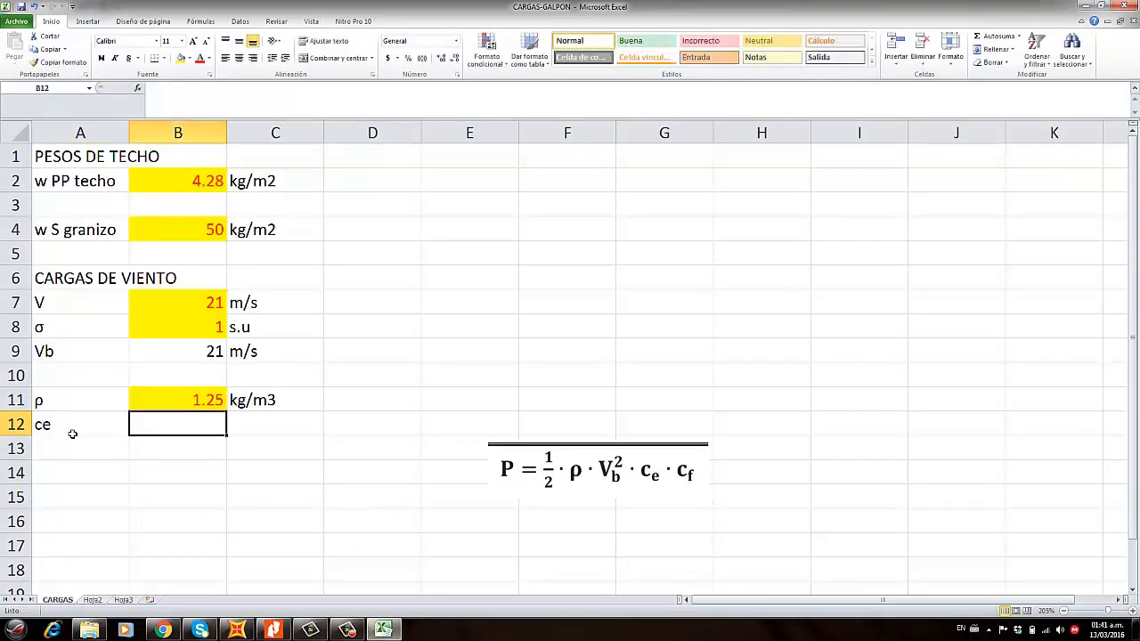
{"action": "type", "text": "1"}
{"action": "key", "text": "Tab"}
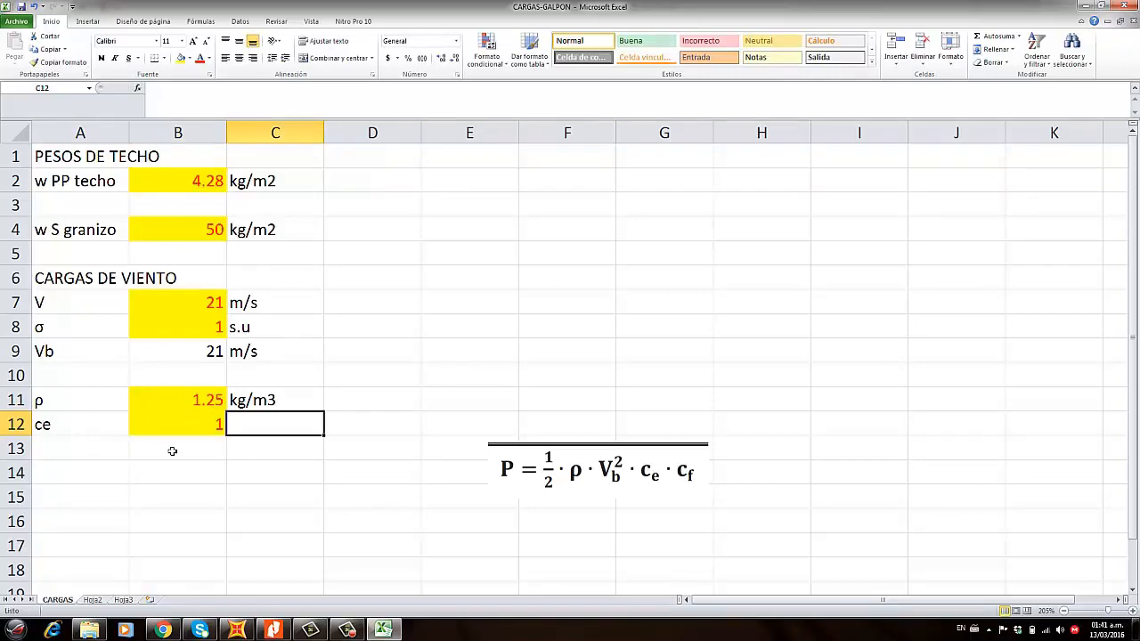
{"action": "type", "text": "s.u"}
{"action": "key", "text": "Return"}
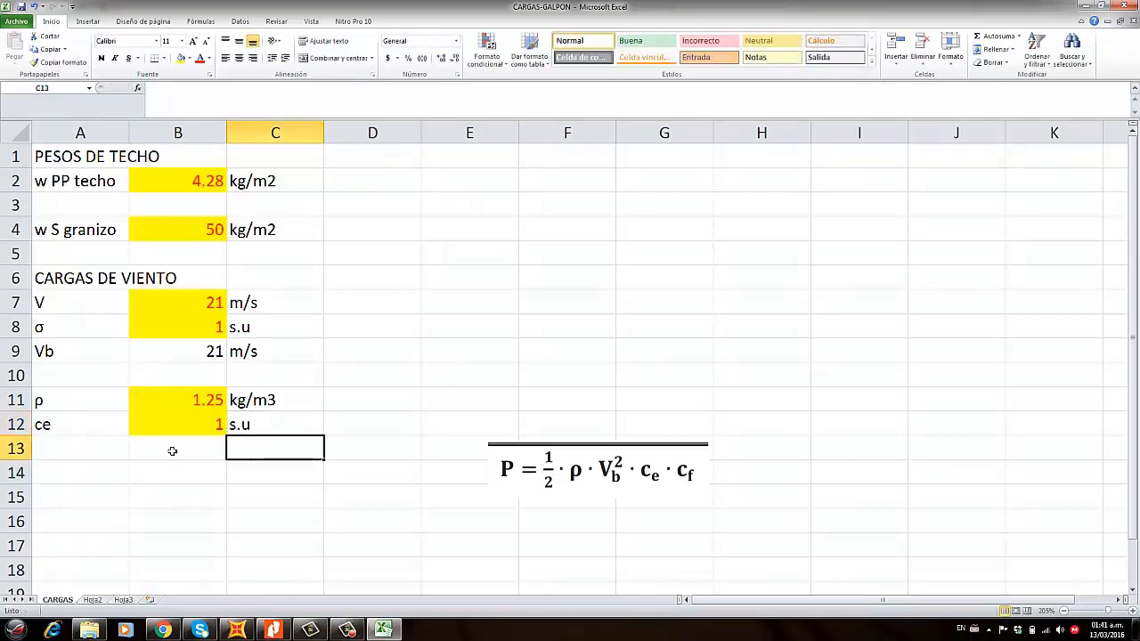
Switch to the NEC PDF and review section 3.2.4, Cargas por viento, through Tabla 5 and the wind pressure definitions
{"action": "left_click", "coordinate": [282, 631]}
{"action": "scroll", "coordinate": [503, 336], "scroll_direction": "down", "scroll_amount": 2, "text": "ctrl"}
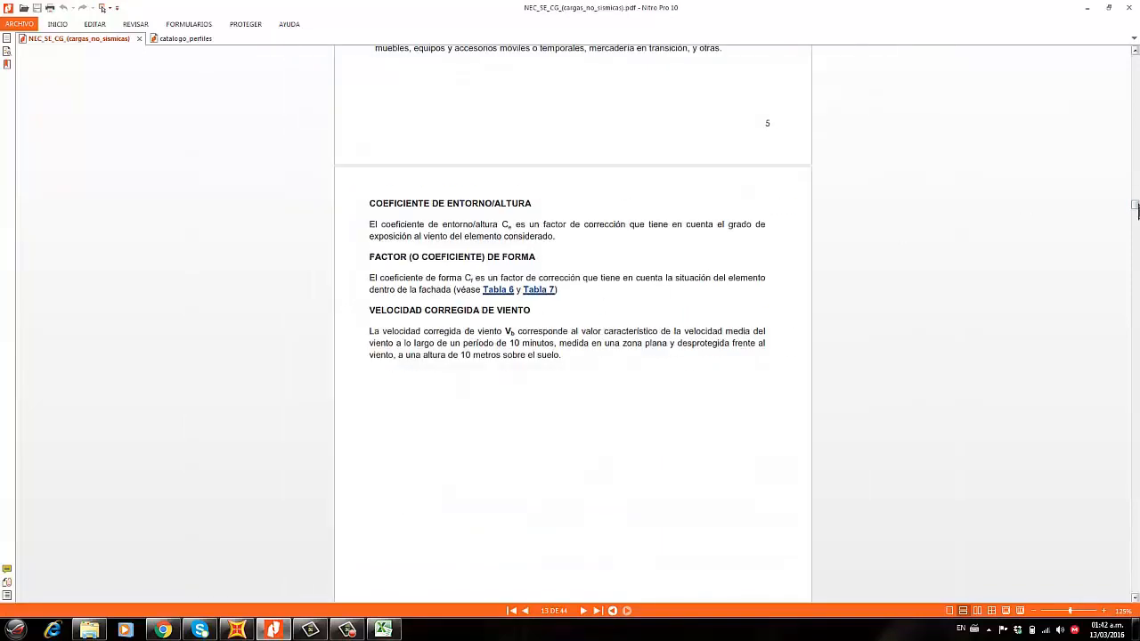
{"action": "left_click_drag", "start_coordinate": [1136, 208], "coordinate": [1136, 309]}
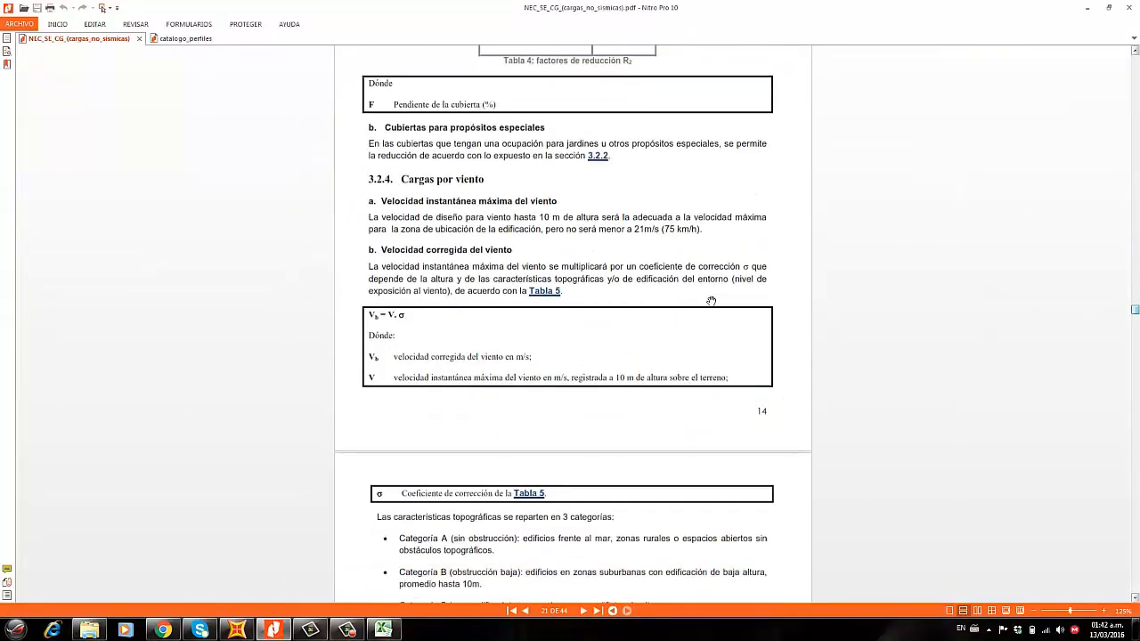
{"action": "scroll", "coordinate": [682, 271], "scroll_direction": "up", "scroll_amount": 3, "text": "ctrl"}
{"action": "scroll", "coordinate": [684, 276], "scroll_direction": "down", "scroll_amount": 3}
{"action": "scroll", "coordinate": [684, 275], "scroll_direction": "down", "scroll_amount": 1, "text": "ctrl"}
{"action": "scroll", "coordinate": [679, 278], "scroll_direction": "down", "scroll_amount": 2}
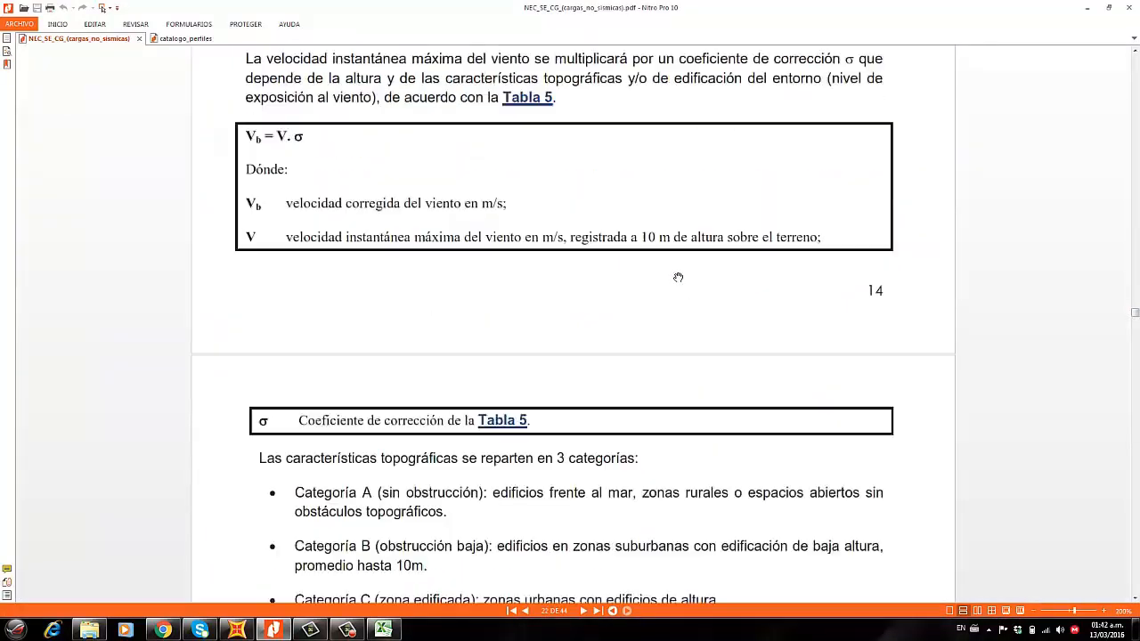
{"action": "scroll", "coordinate": [678, 278], "scroll_direction": "down", "scroll_amount": 7}
{"action": "scroll", "coordinate": [678, 278], "scroll_direction": "up", "scroll_amount": 3}
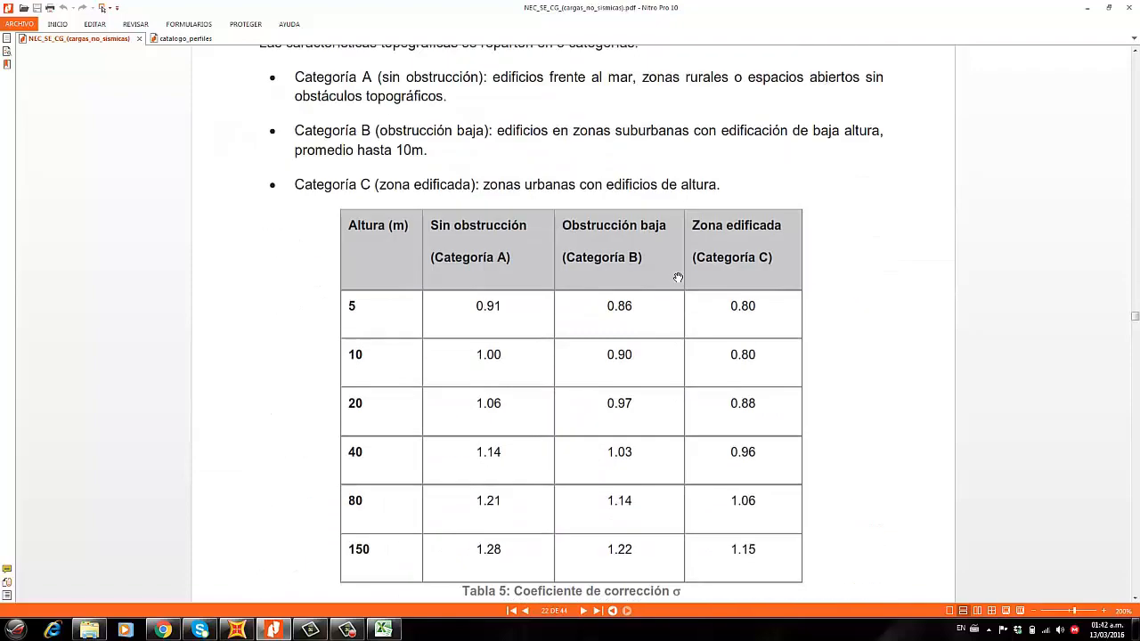
{"action": "scroll", "coordinate": [678, 278], "scroll_direction": "up", "scroll_amount": 6}
{"action": "scroll", "coordinate": [446, 407], "scroll_direction": "down", "scroll_amount": 15}
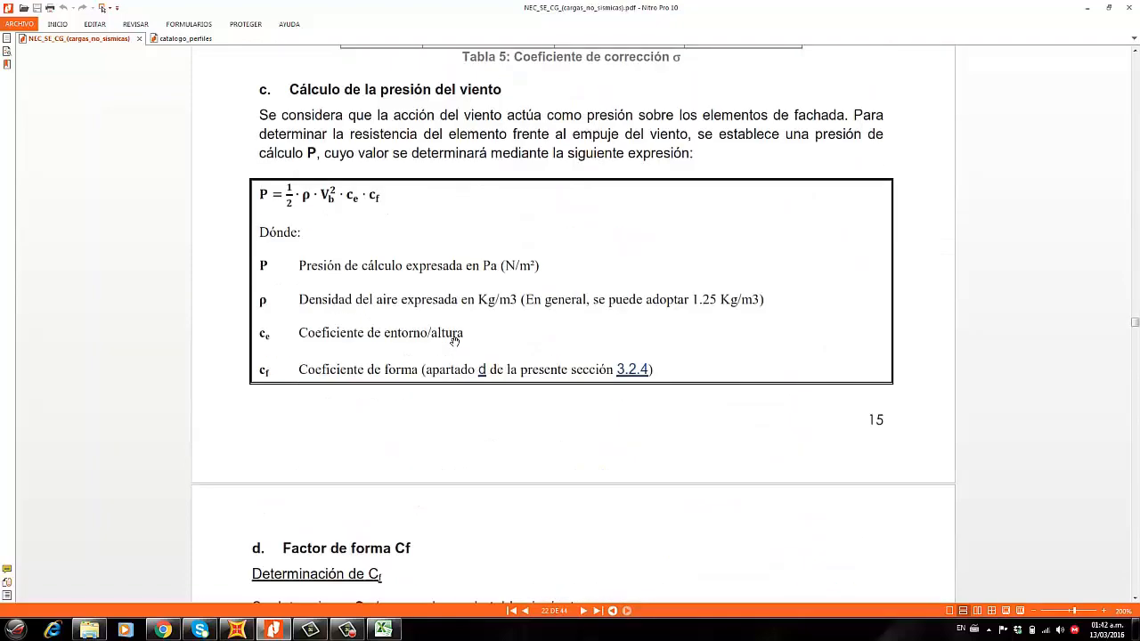
Examine the barlovento and sotavento shape factors in Tabla 6, Determinación del factor de forma Cf, of the NEC PDF
{"action": "scroll", "coordinate": [454, 341], "scroll_direction": "down", "scroll_amount": 5}
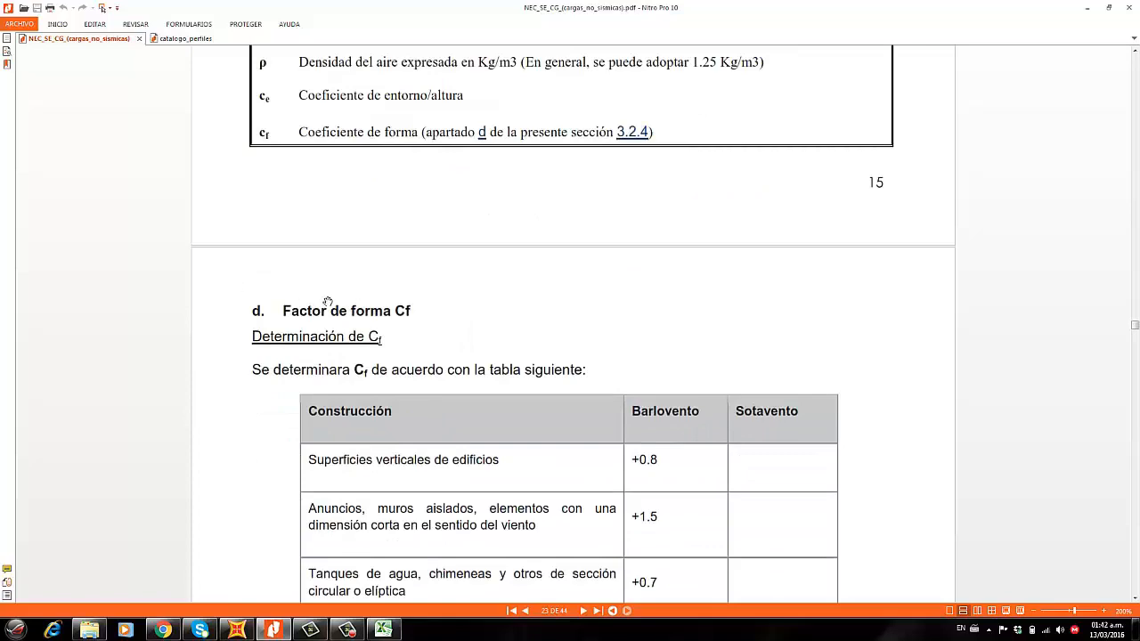
{"action": "scroll", "coordinate": [328, 303], "scroll_direction": "down", "scroll_amount": 2}
{"action": "scroll", "coordinate": [521, 253], "scroll_direction": "down", "scroll_amount": 1}
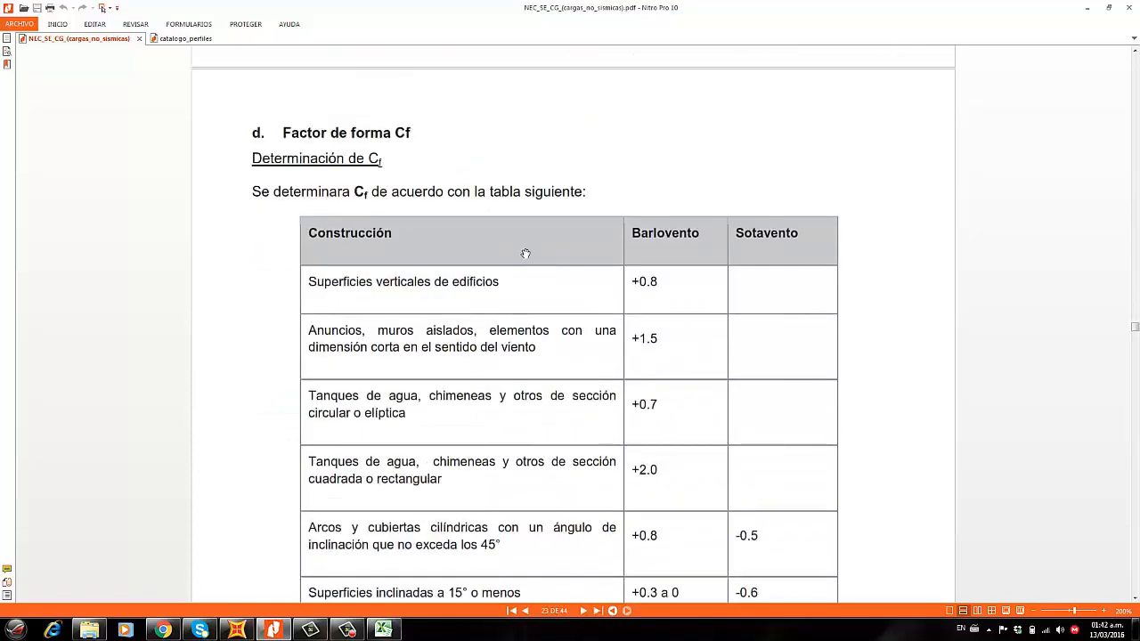
{"action": "scroll", "coordinate": [716, 282], "scroll_direction": "down", "scroll_amount": 2}
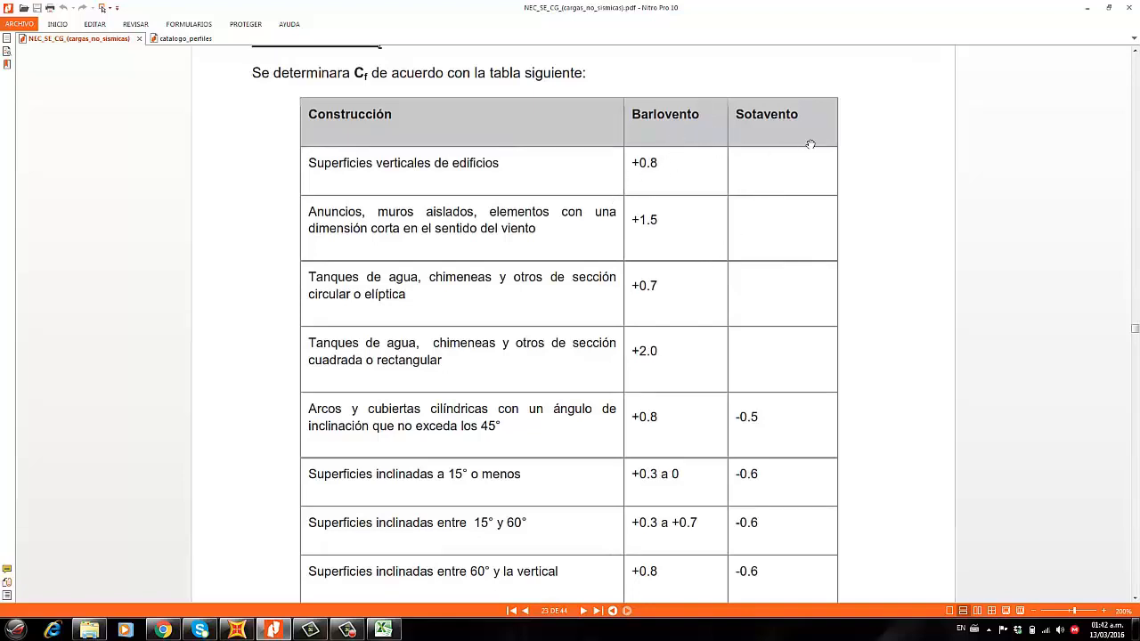
{"action": "scroll", "coordinate": [811, 145], "scroll_direction": "down", "scroll_amount": 1}
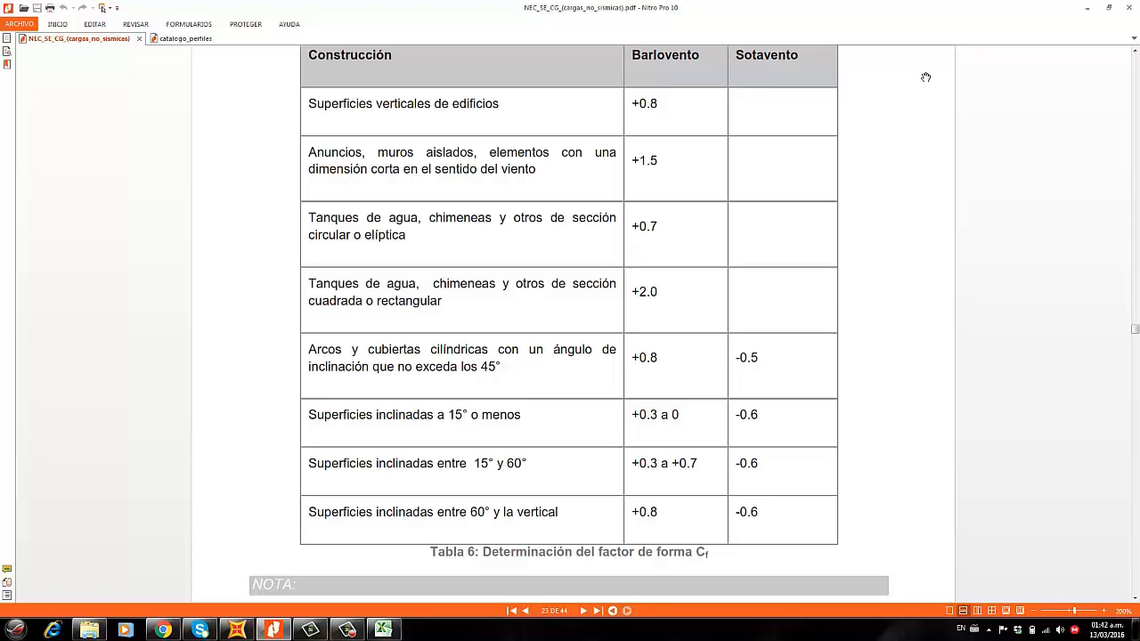
Return to the CARGAS-GALPON workbook and label cell A15 as P
{"action": "left_click", "coordinate": [1087, 8]}
{"action": "type", "text": "p"}
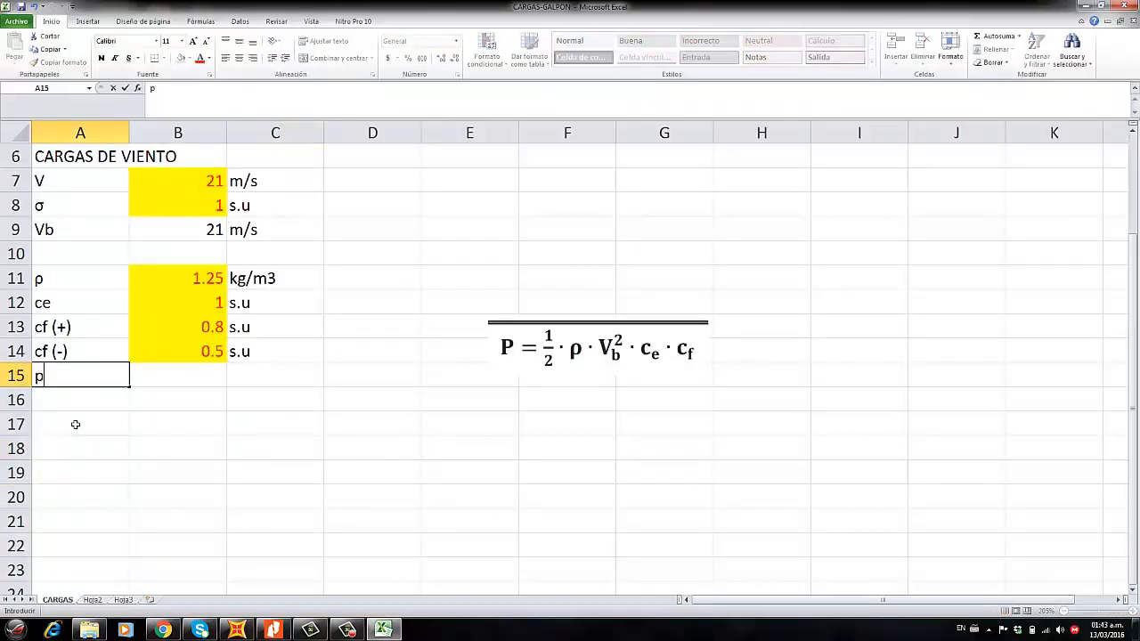
{"action": "key", "text": "Tab"}
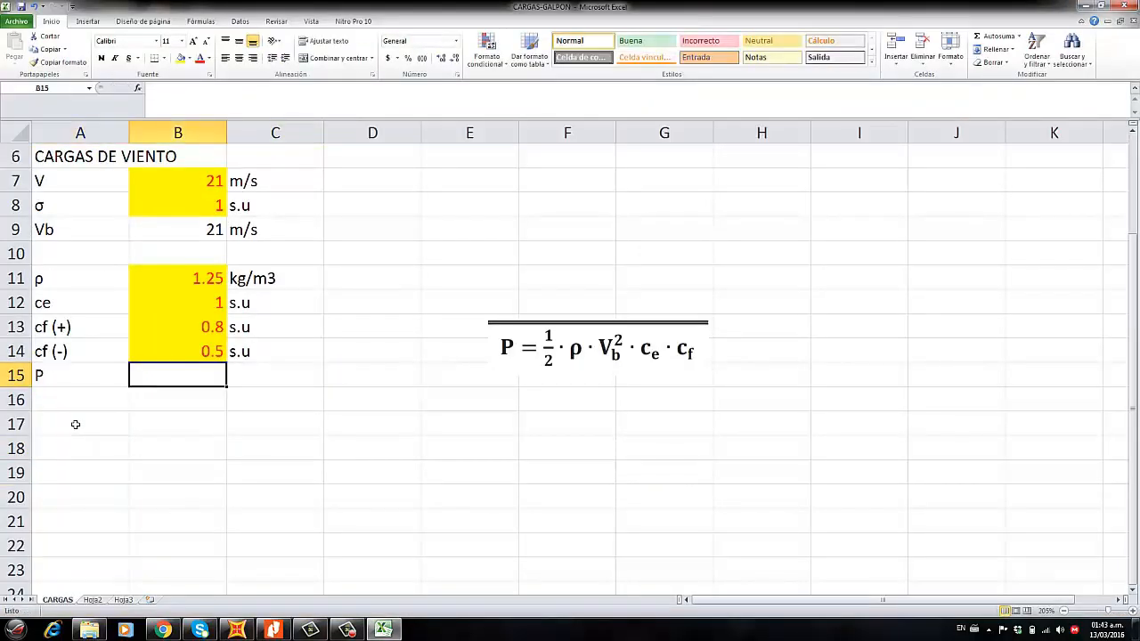
Calculate the positive wind pressure in B15 as 0.5*B11*(B9^2)*B12*B13
{"action": "type", "text": "="}
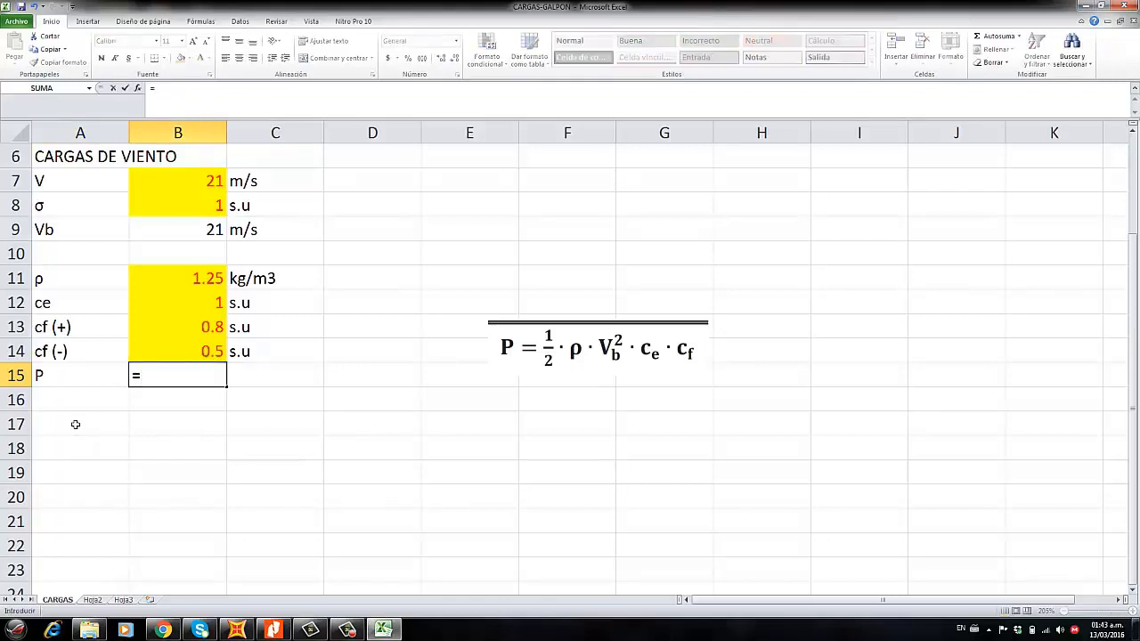
{"action": "type", "text": "0.5*"}
{"action": "left_click", "coordinate": [196, 278]}
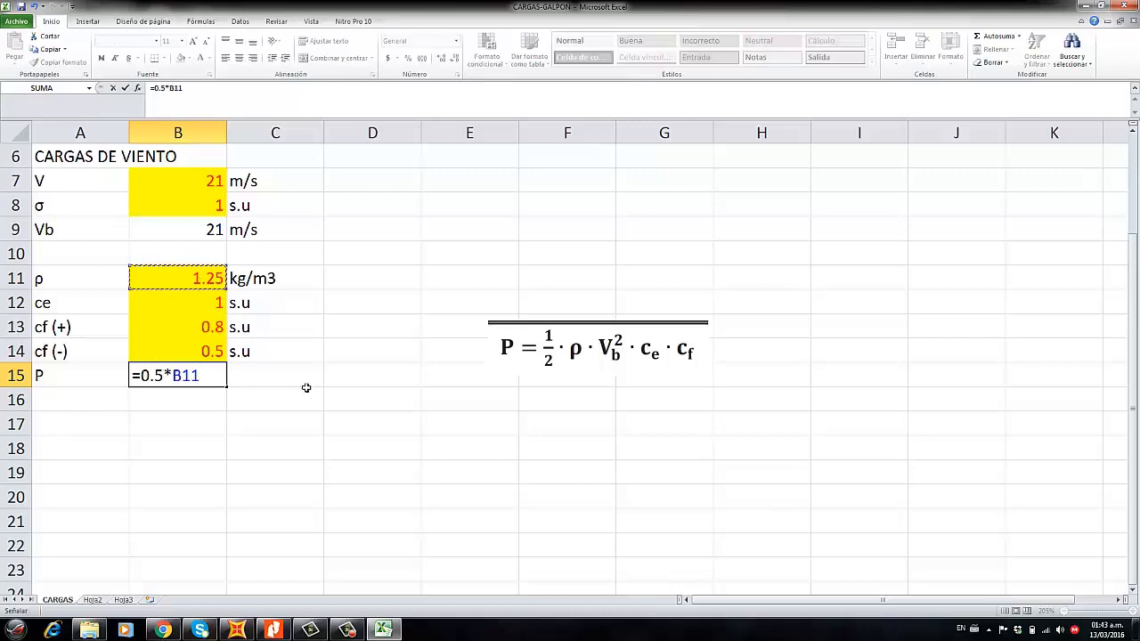
{"action": "type", "text": "*"}
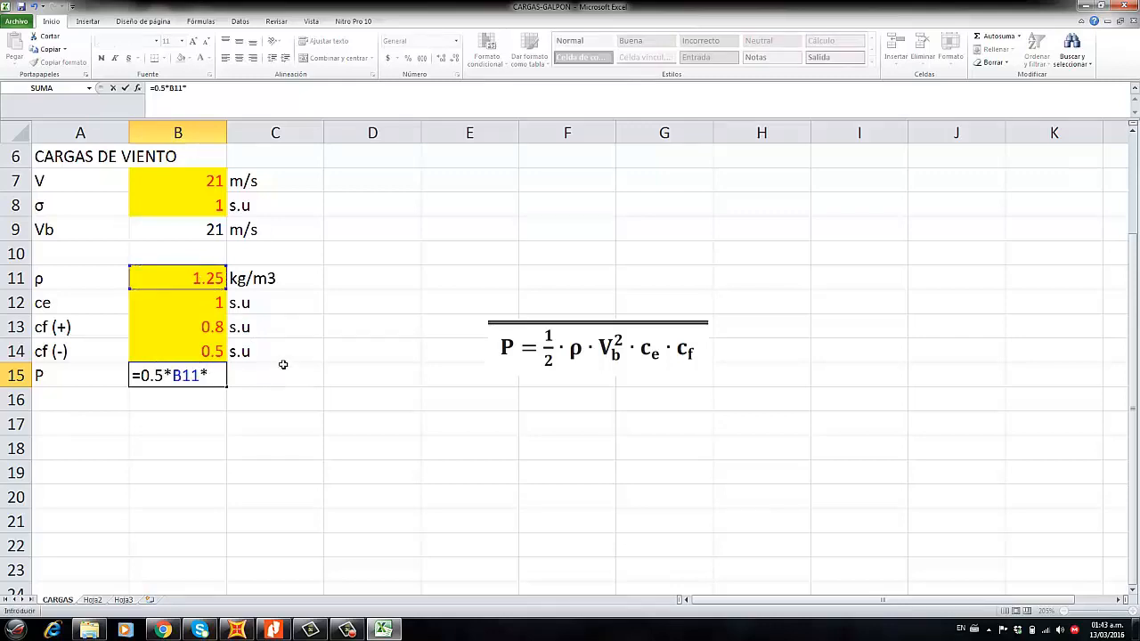
{"action": "type", "text": "("}
{"action": "left_click", "coordinate": [207, 231]}
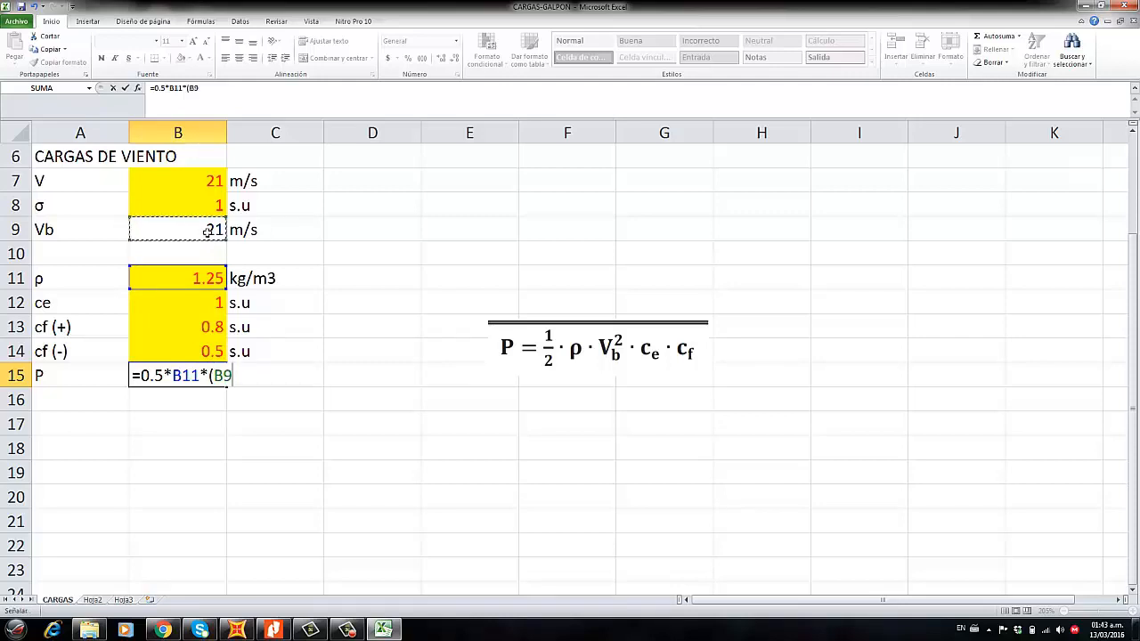
{"action": "type", "text": "^"}
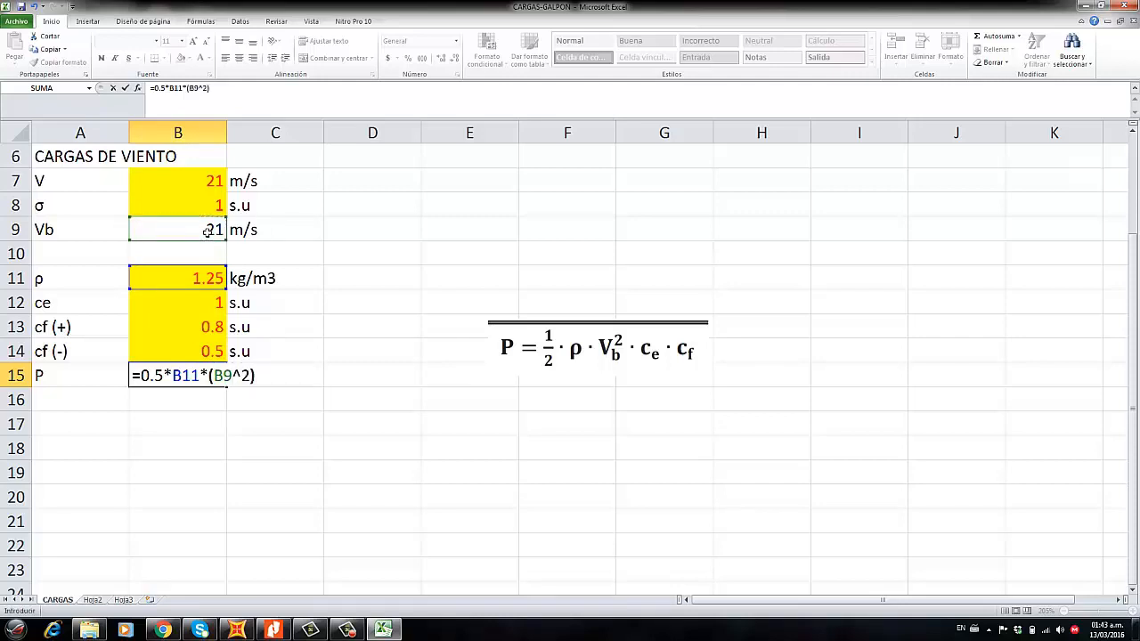
{"action": "type", "text": "2)*"}
{"action": "left_click", "coordinate": [207, 309]}
{"action": "type", "text": "*"}
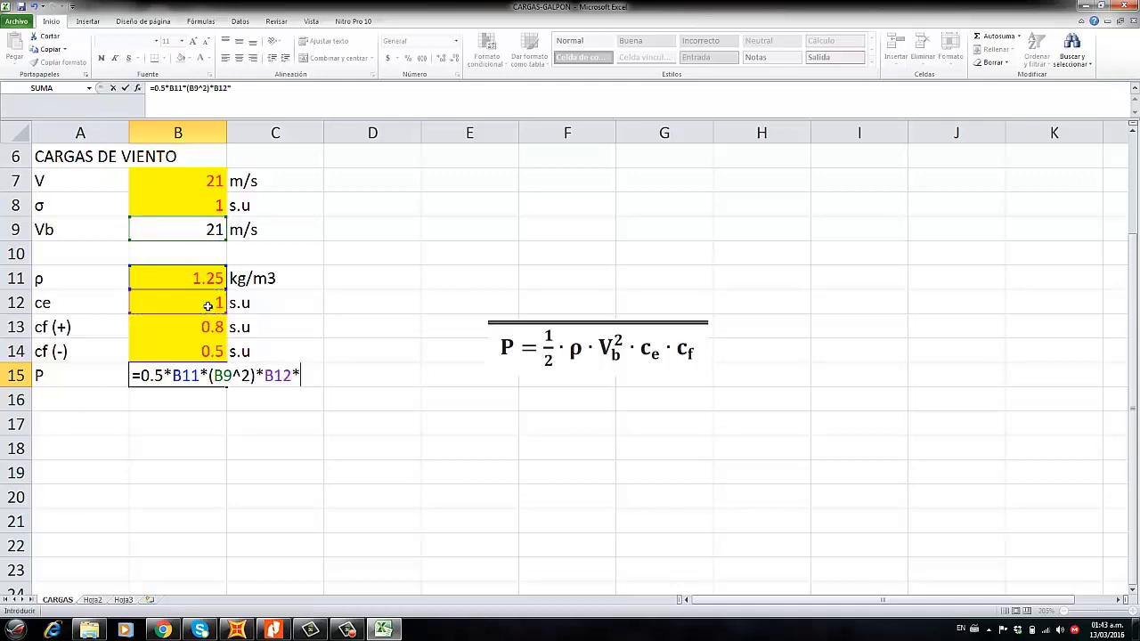
{"action": "left_click", "coordinate": [210, 335]}
{"action": "key", "text": "Return"}
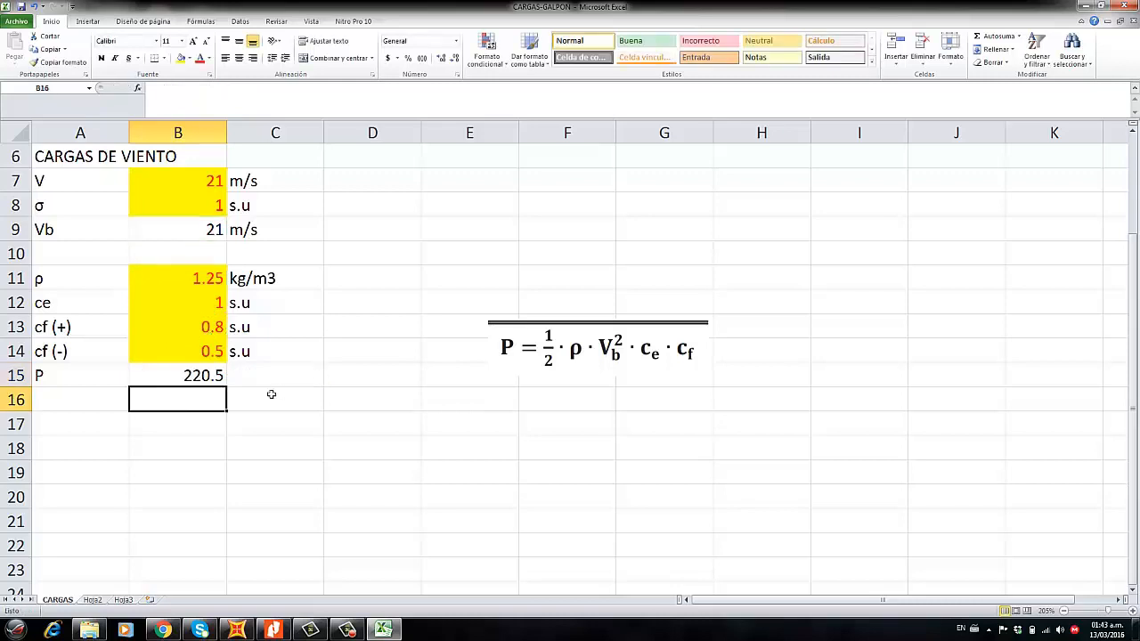
Relabel cell A15 as P (+) and enter the unit N/m2 in C15
{"action": "left_click", "coordinate": [67, 378]}
{"action": "type", "text": "P (+)"}
{"action": "left_click", "coordinate": [251, 379]}
{"action": "type", "text": "N/m2"}
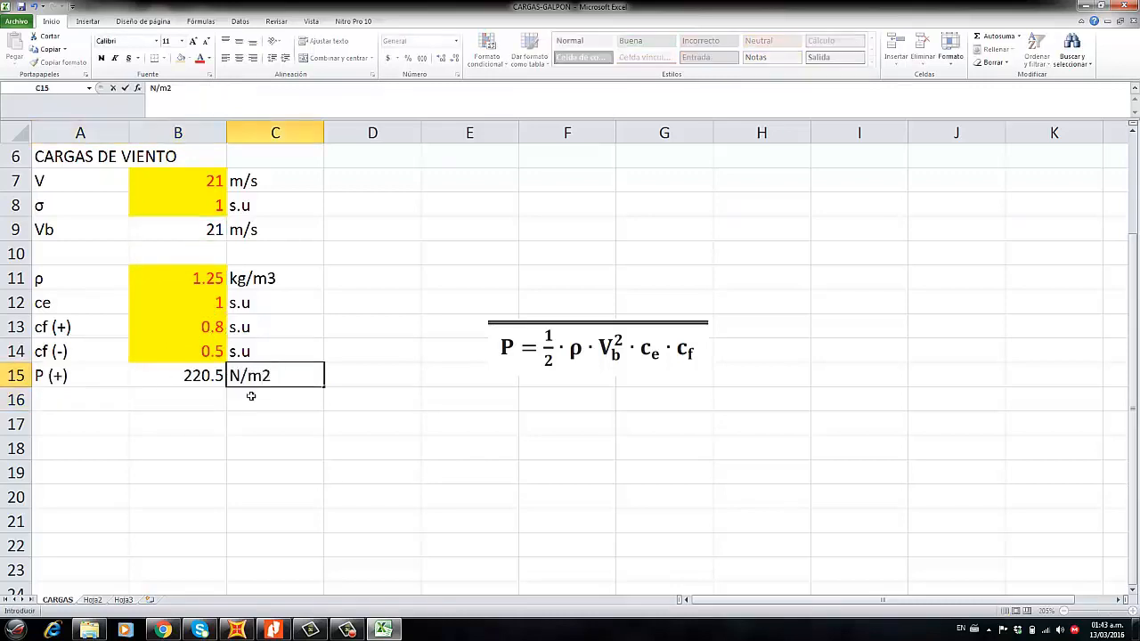
{"action": "left_click", "coordinate": [176, 461]}
Copy the P (+) label into cell A16 and open the copied label for editing
{"action": "left_click", "coordinate": [87, 383]}
{"action": "key", "text": "ctrl+c"}
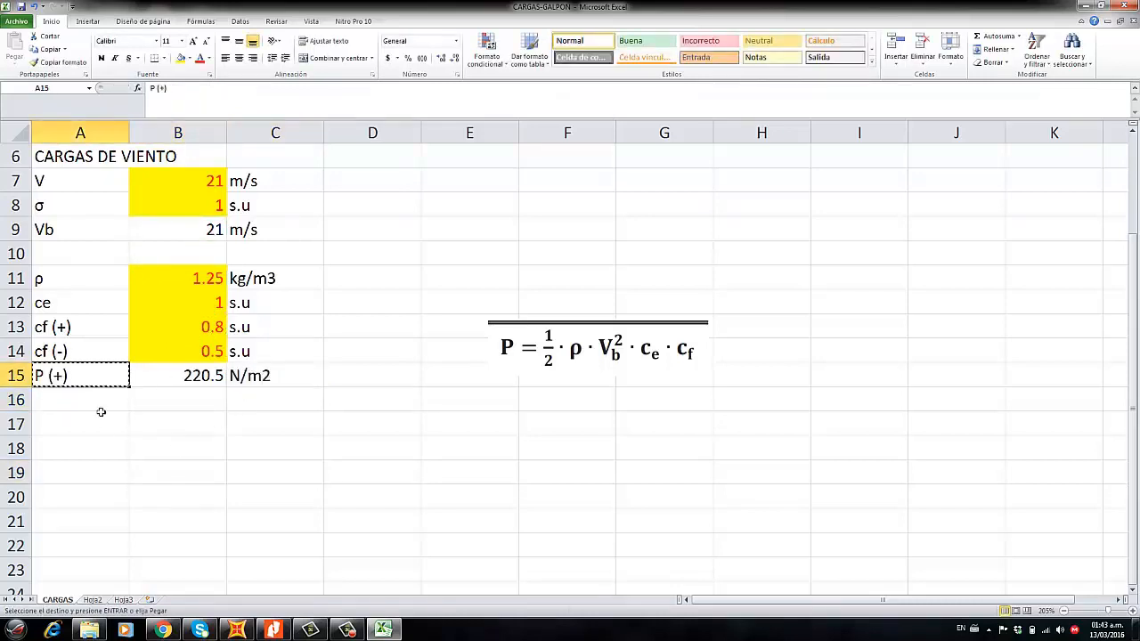
{"action": "left_click", "coordinate": [84, 401]}
{"action": "key", "text": "ctrl+v"}
{"action": "key", "text": "Down"}
{"action": "key", "text": "Down"}
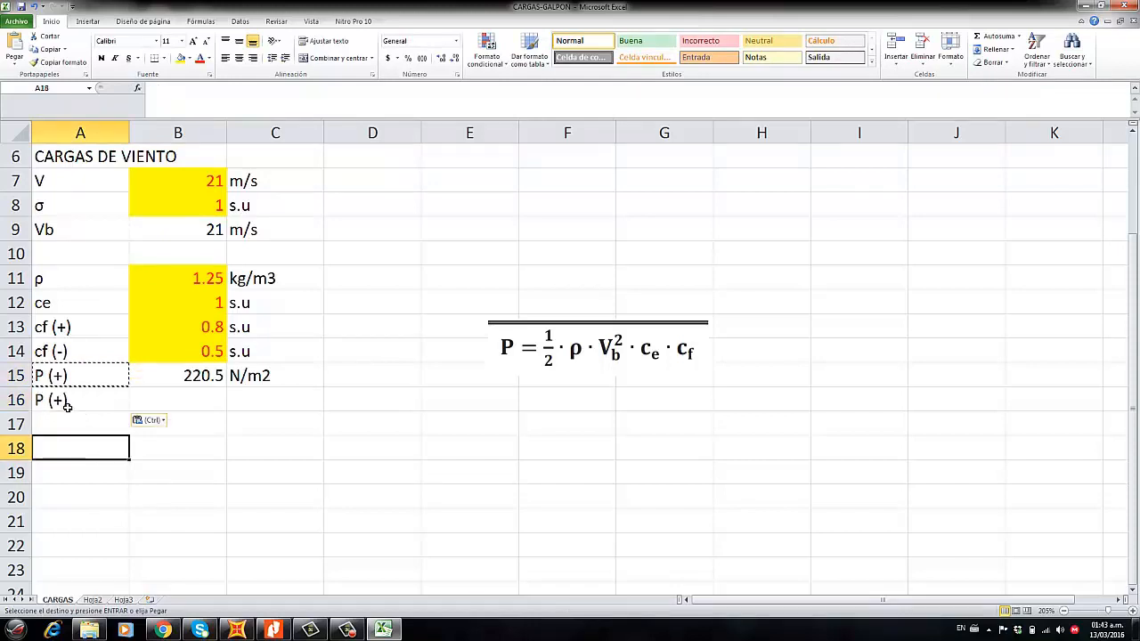
{"action": "left_click", "coordinate": [68, 405]}
{"action": "double_click", "coordinate": [61, 402]}
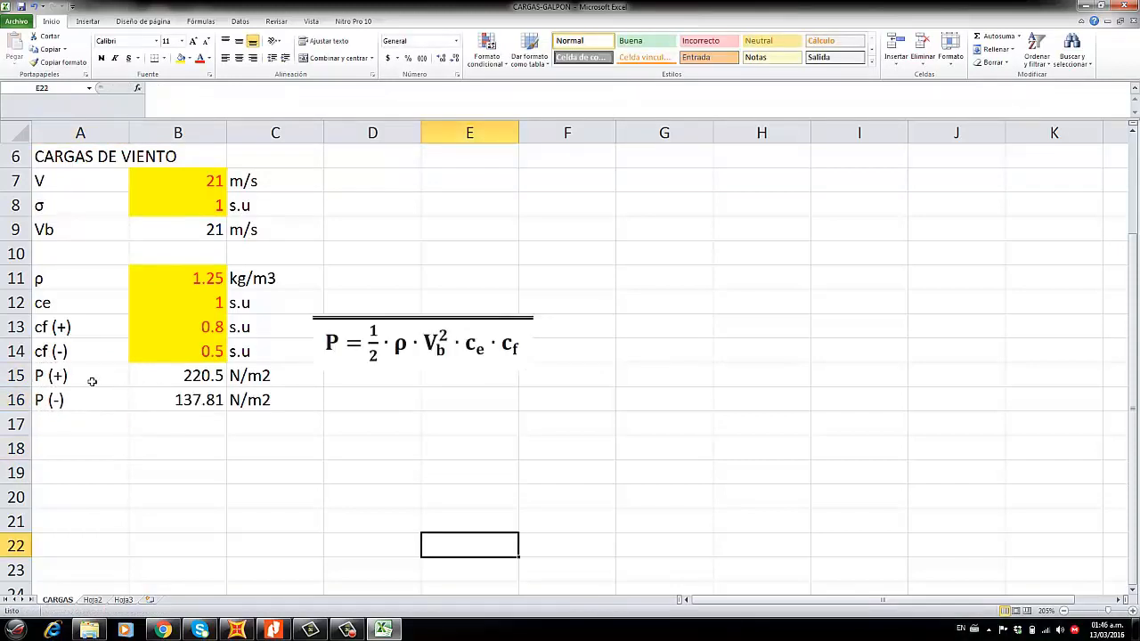
Copy the P (+) and P (-) labels from A15:A16 into A18:A19
{"action": "left_click_drag", "start_coordinate": [91, 382], "coordinate": [272, 403]}
{"action": "left_click", "coordinate": [276, 498]}
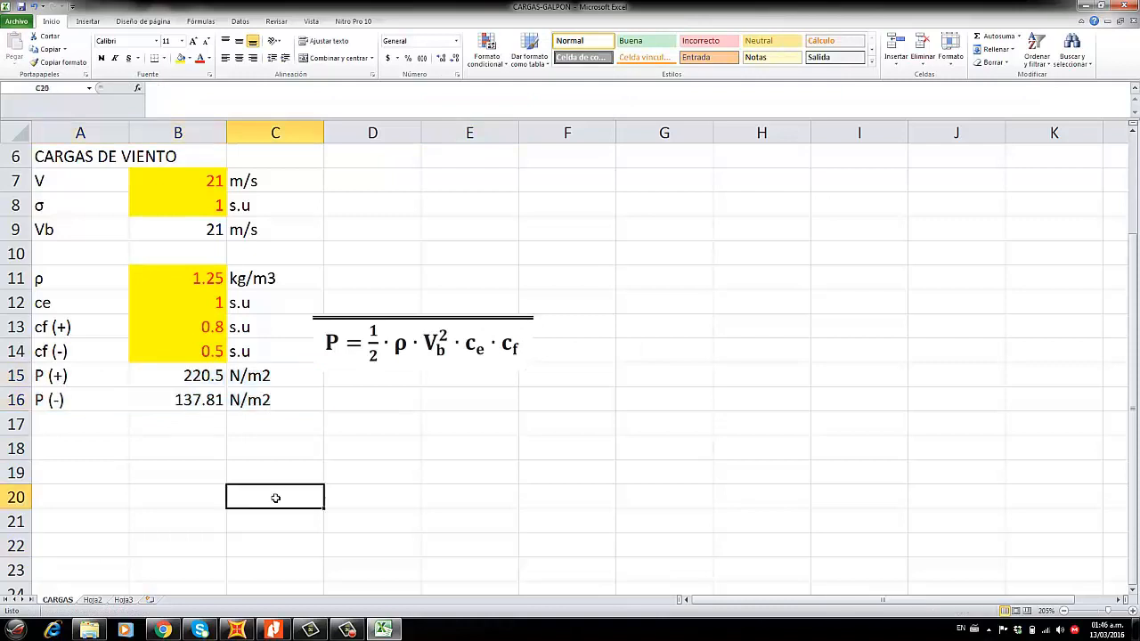
{"action": "left_click", "coordinate": [97, 417]}
{"action": "left_click_drag", "start_coordinate": [76, 383], "coordinate": [84, 405]}
{"action": "key", "text": "ctrl+c"}
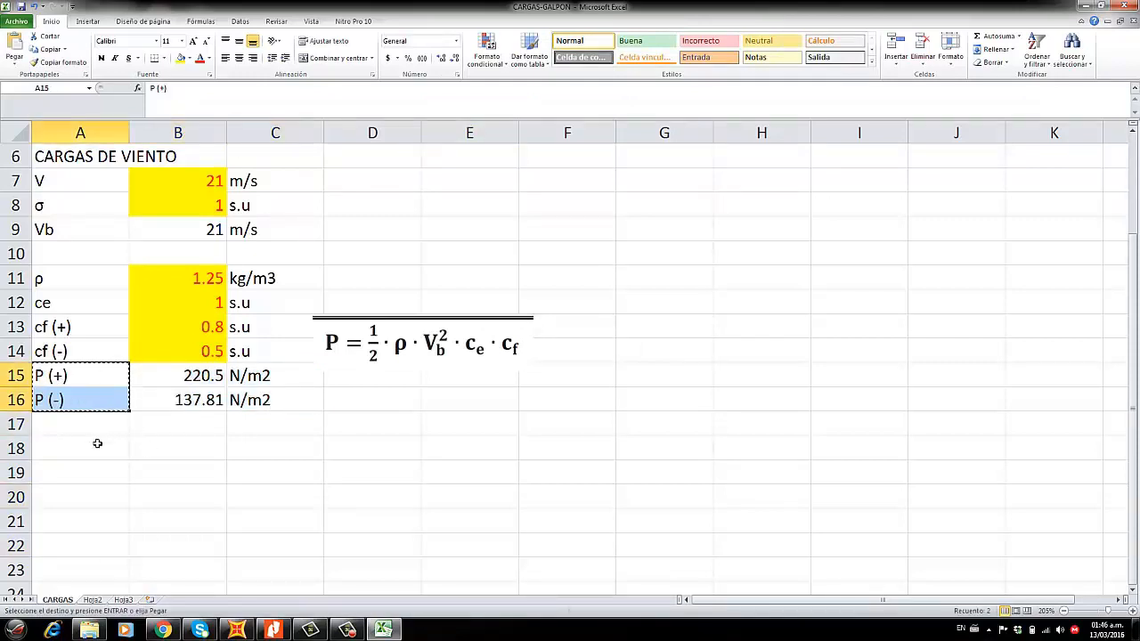
{"action": "left_click", "coordinate": [93, 445]}
{"action": "key", "text": "ctrl+v"}
{"action": "key", "text": "Down"}
{"action": "key", "text": "Down"}
{"action": "key", "text": "Down"}
{"action": "key", "text": "Escape"}
{"action": "left_click", "coordinate": [163, 459]}
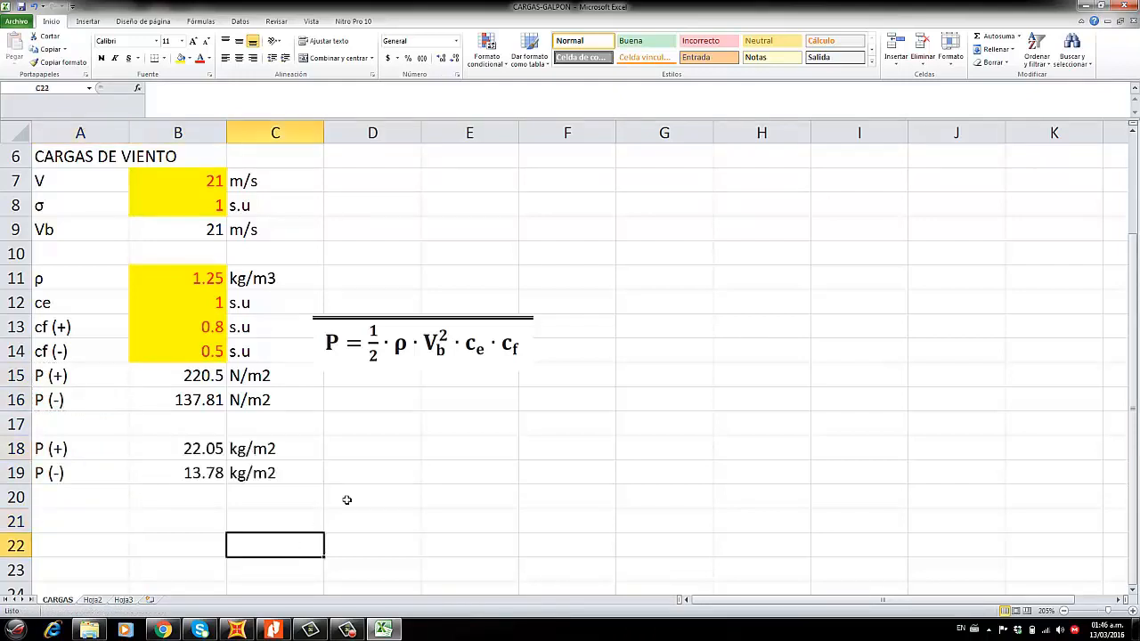
{"action": "scroll", "coordinate": [422, 401], "scroll_direction": "down", "scroll_amount": 2}
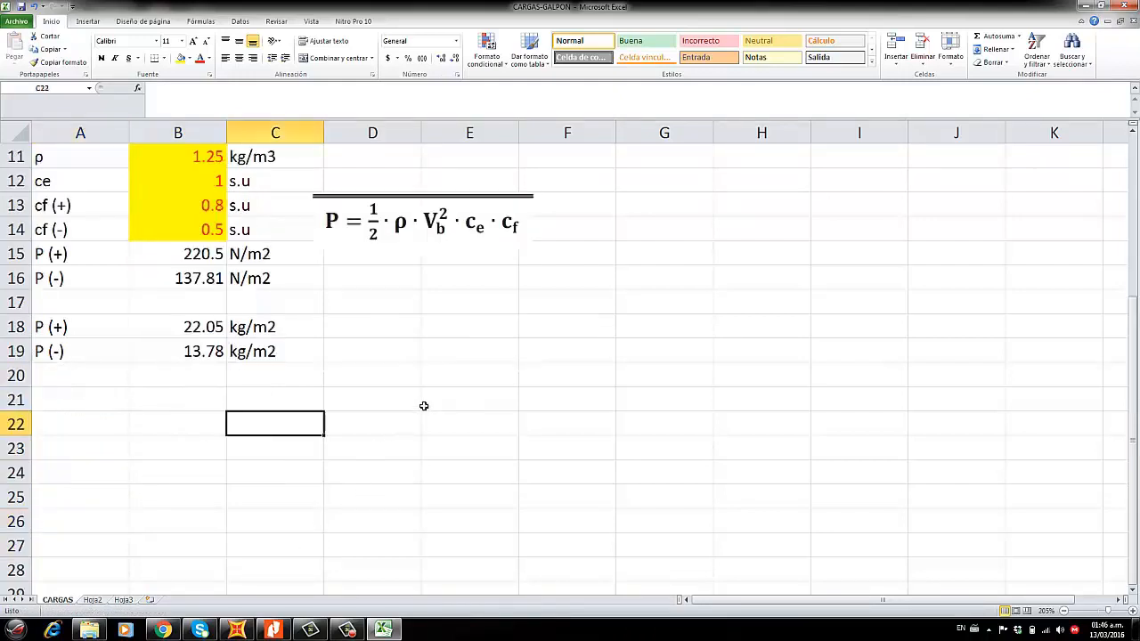
{"action": "scroll", "coordinate": [419, 406], "scroll_direction": "up", "scroll_amount": 4}
{"action": "scroll", "coordinate": [335, 392], "scroll_direction": "down", "scroll_amount": 2}
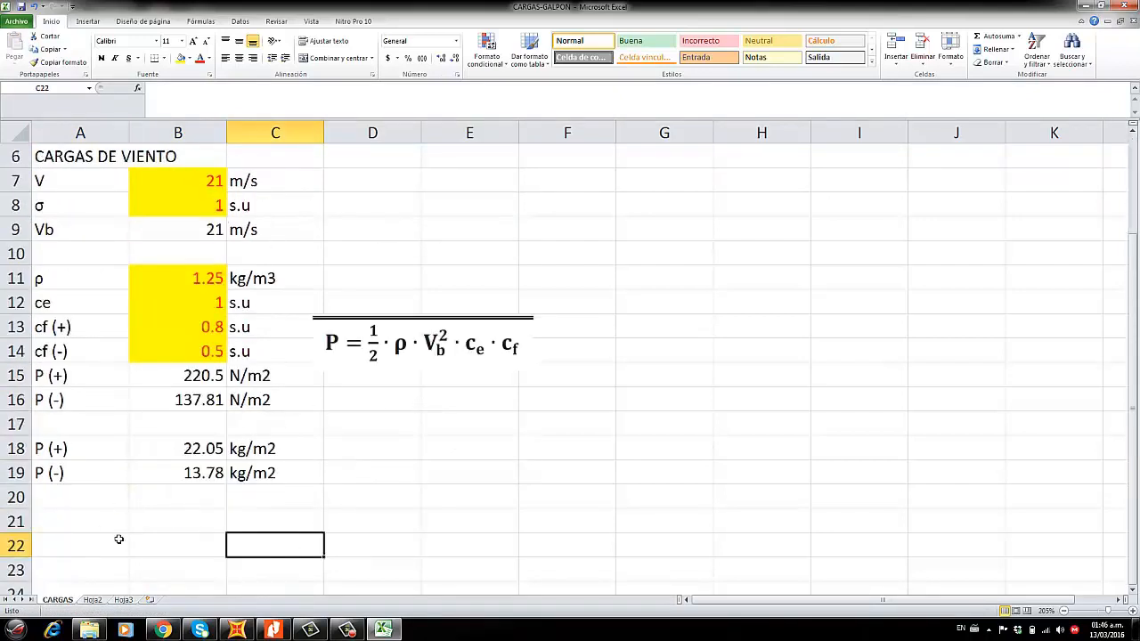
{"action": "scroll", "coordinate": [232, 465], "scroll_direction": "up", "scroll_amount": 2}
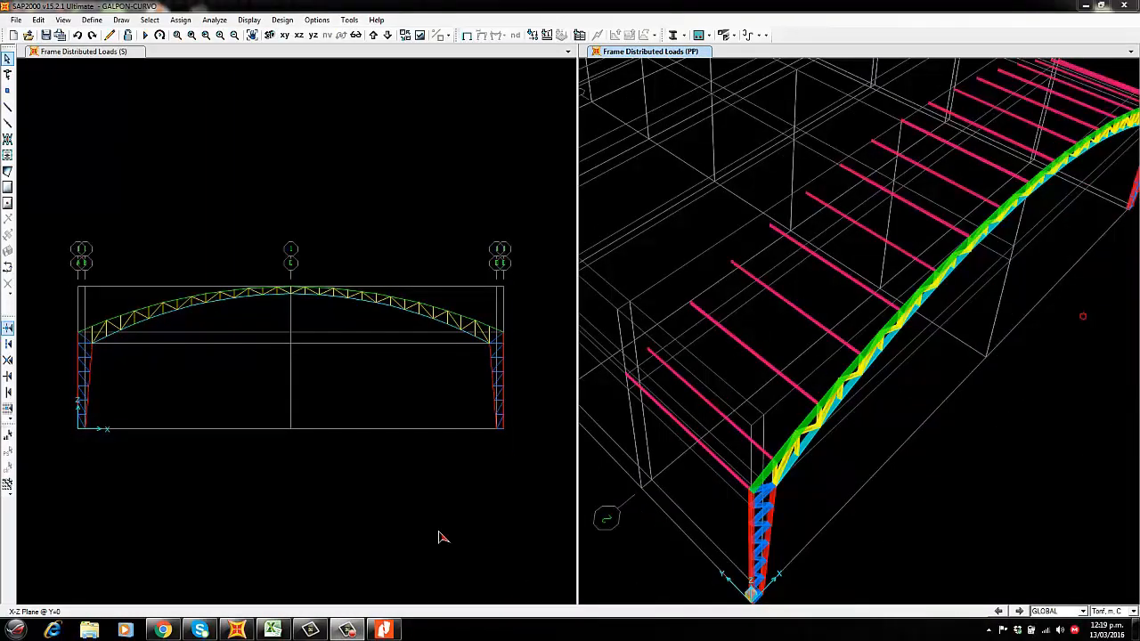
Switch to SAP2000, examine the purlins and arched truss panels in the 3-D and X-Z views, and return to the load workbook
{"action": "left_click", "coordinate": [398, 497]}
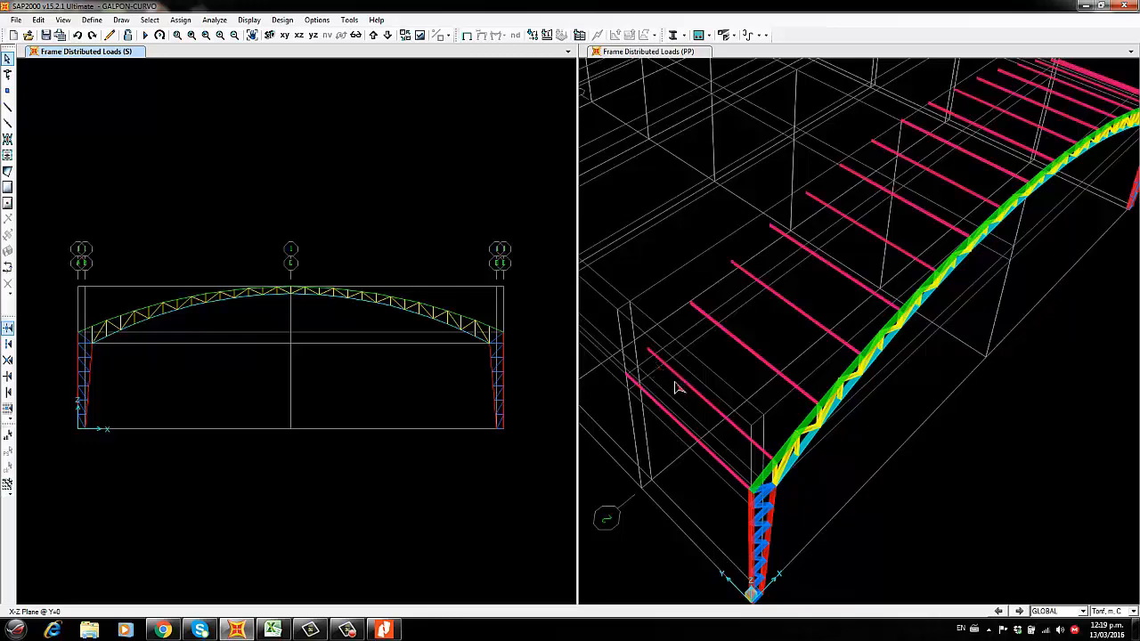
{"action": "left_click", "coordinate": [773, 399]}
{"action": "scroll", "coordinate": [773, 383], "scroll_direction": "up", "scroll_amount": 5}
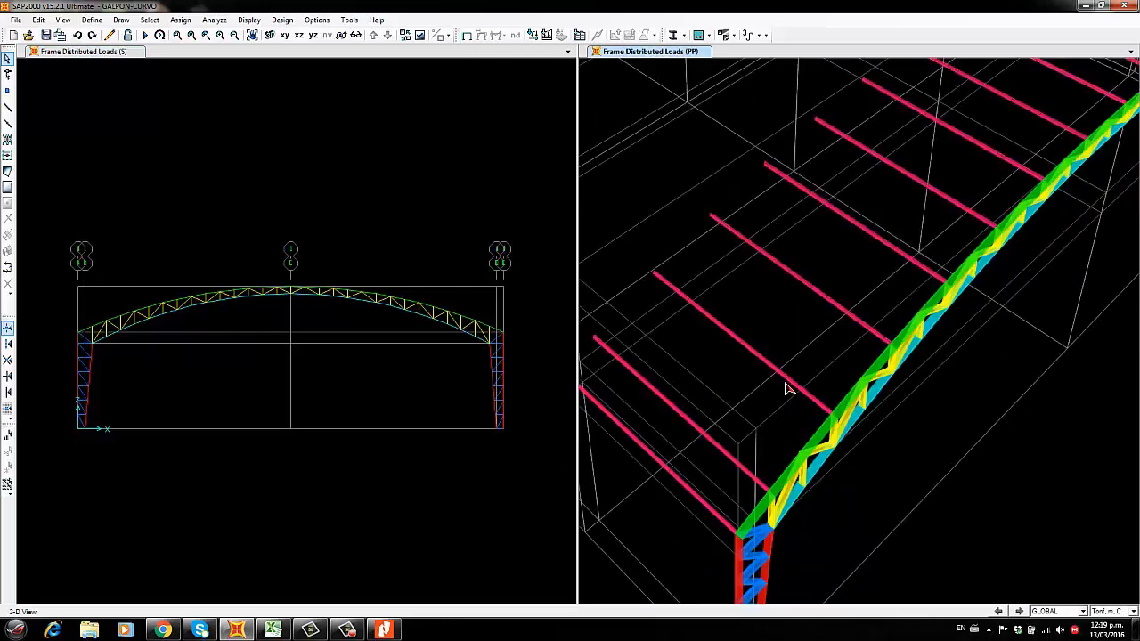
{"action": "scroll", "coordinate": [837, 316], "scroll_direction": "down", "scroll_amount": 2}
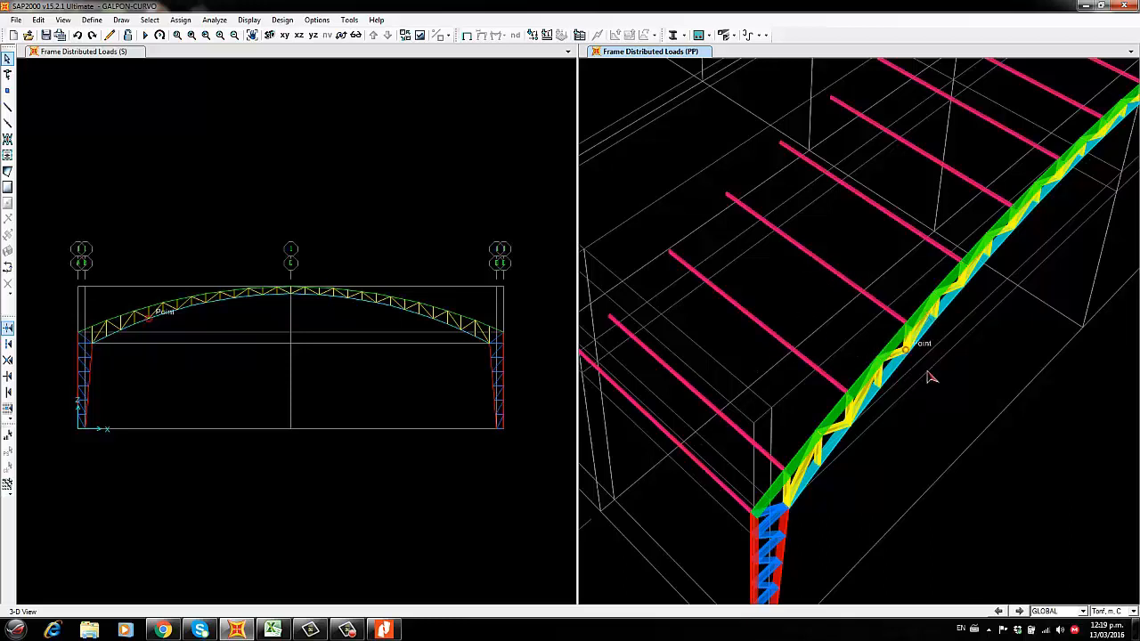
{"action": "left_click", "coordinate": [154, 332]}
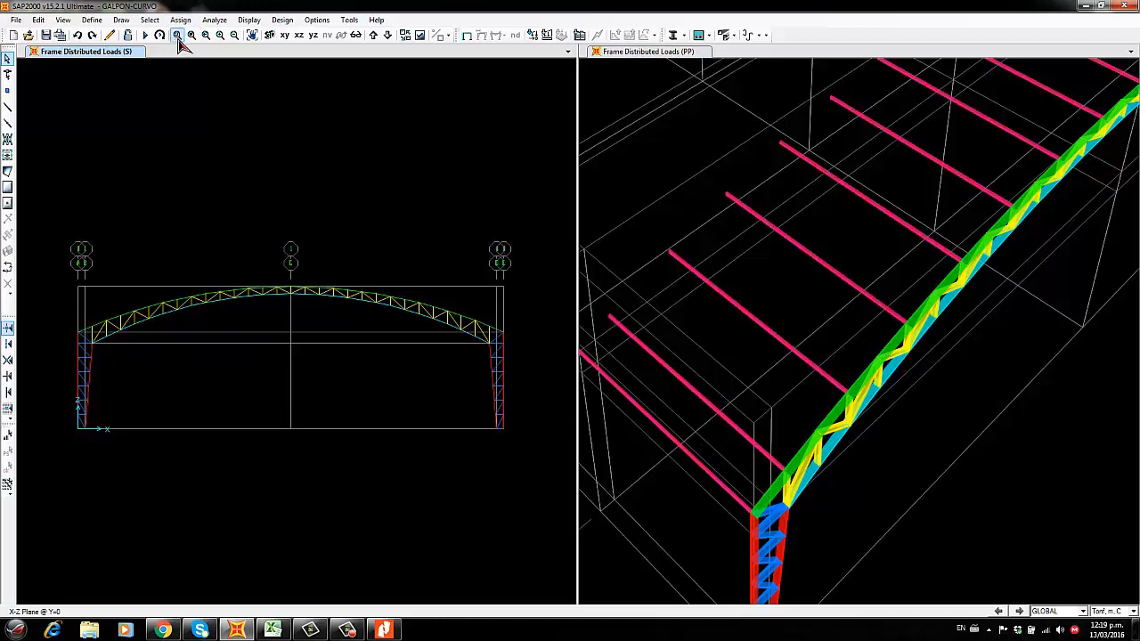
{"action": "left_click", "coordinate": [177, 35]}
{"action": "left_click_drag", "start_coordinate": [151, 257], "coordinate": [235, 339]}
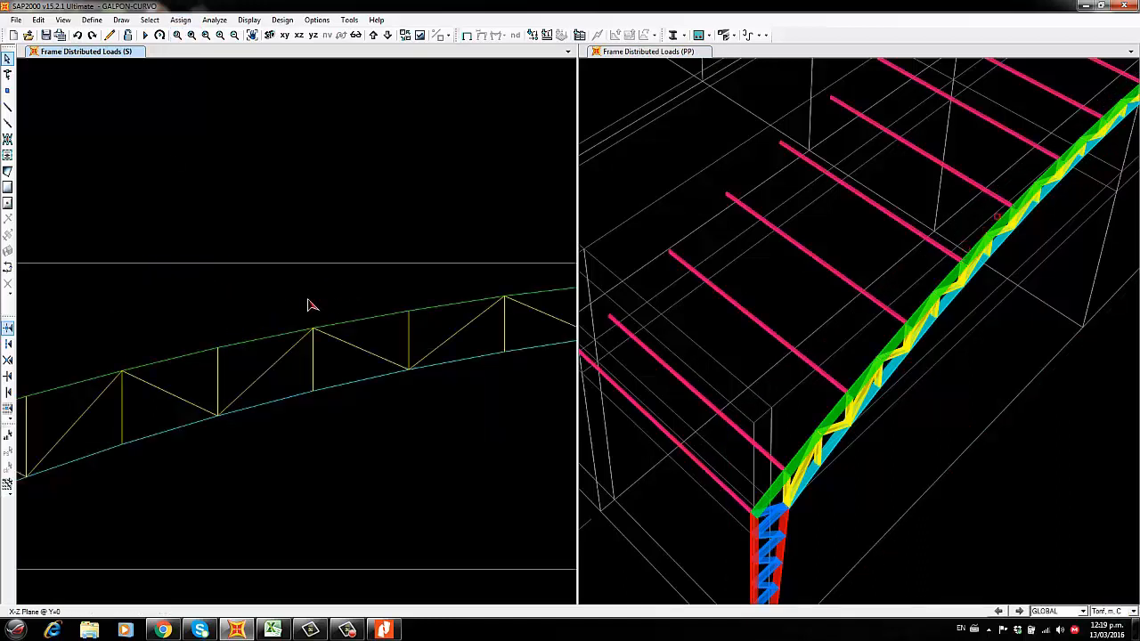
{"action": "scroll", "coordinate": [325, 261], "scroll_direction": "down", "scroll_amount": 2}
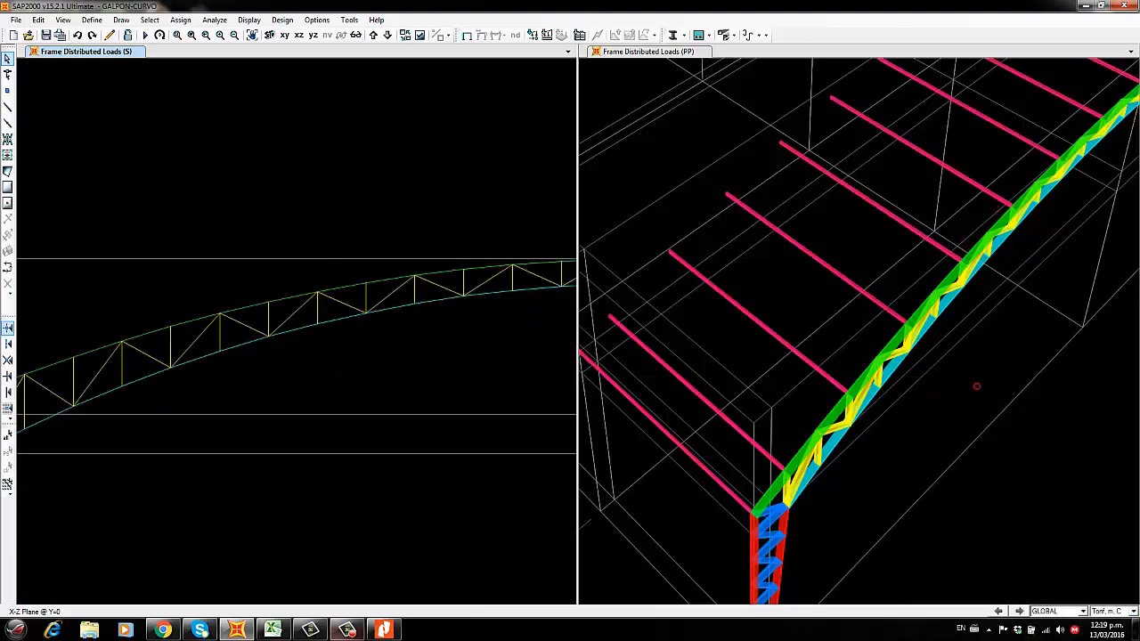
{"action": "left_click", "coordinate": [274, 631]}
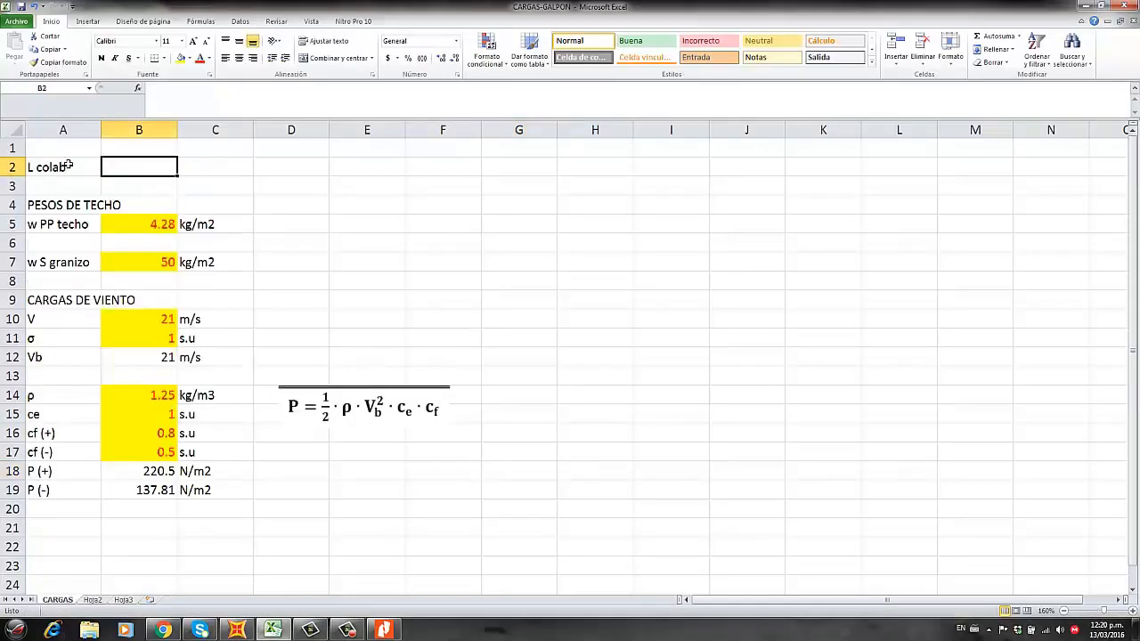
Enter the collaborating length of 2 in cell B2, checking the purlins in SAP2000 before returning to the load workbook
{"action": "type", "text": "2"}
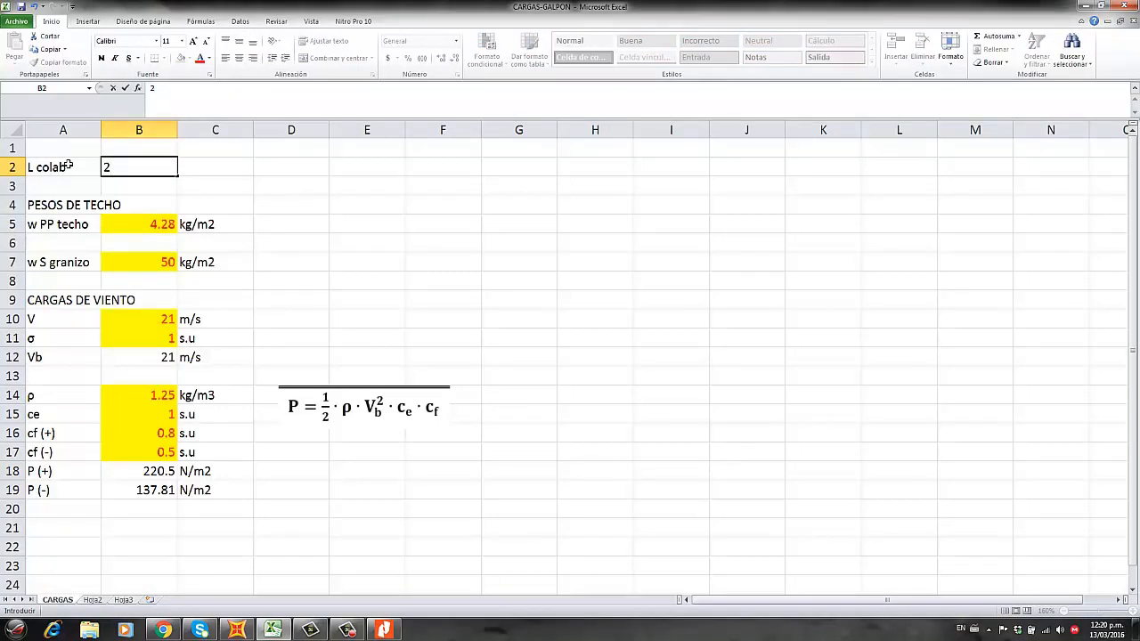
{"action": "left_click", "coordinate": [237, 630]}
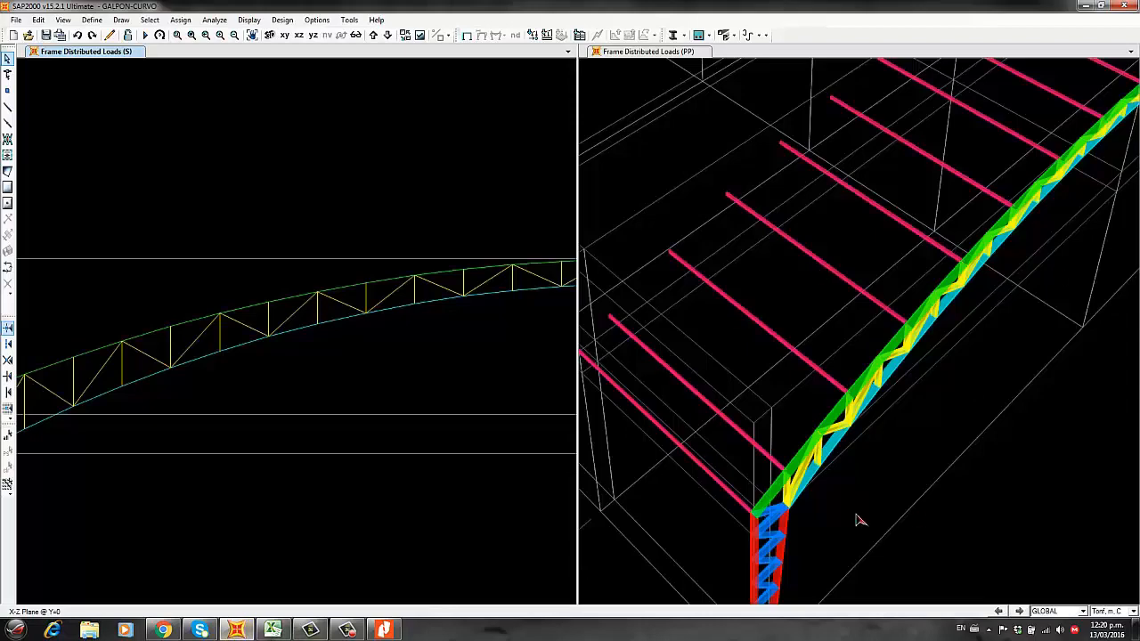
{"action": "left_click", "coordinate": [275, 631]}
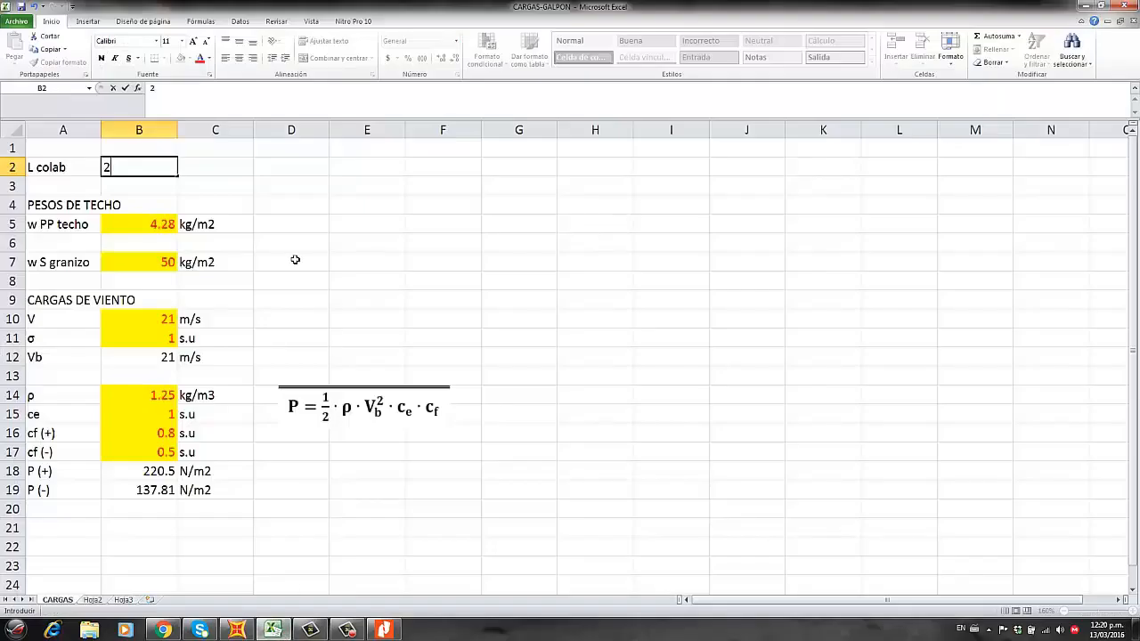
{"action": "key", "text": "Return"}
{"action": "key", "text": "Up"}
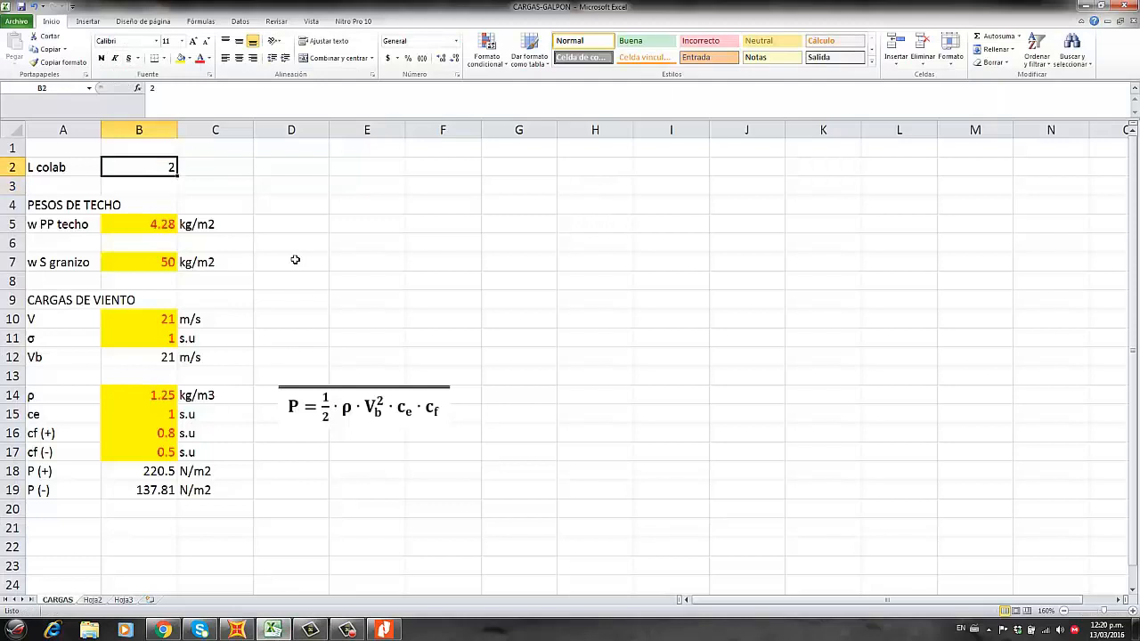
Copy the input-cell formatting from B5 to B2 and enter the unit m in C2
{"action": "left_click", "coordinate": [157, 227]}
{"action": "left_click", "coordinate": [59, 63]}
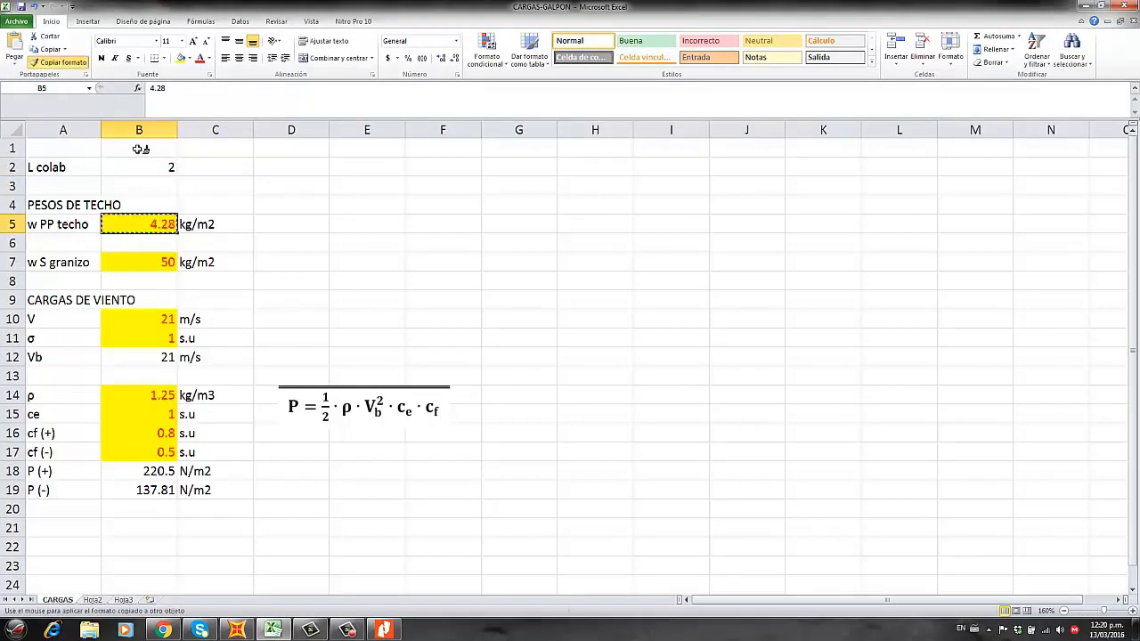
{"action": "left_click", "coordinate": [167, 166]}
{"action": "left_click", "coordinate": [225, 174]}
{"action": "type", "text": "m"}
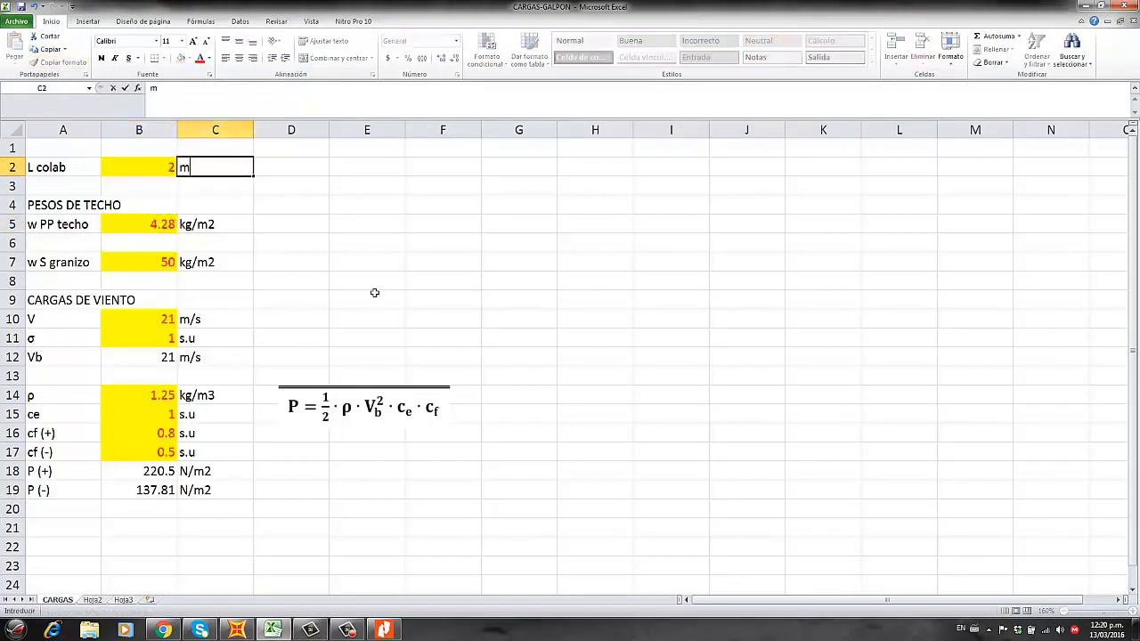
{"action": "left_click", "coordinate": [374, 288]}
Insert a row above row 6 and label its cell A6 w PP techo
{"action": "left_click", "coordinate": [13, 242]}
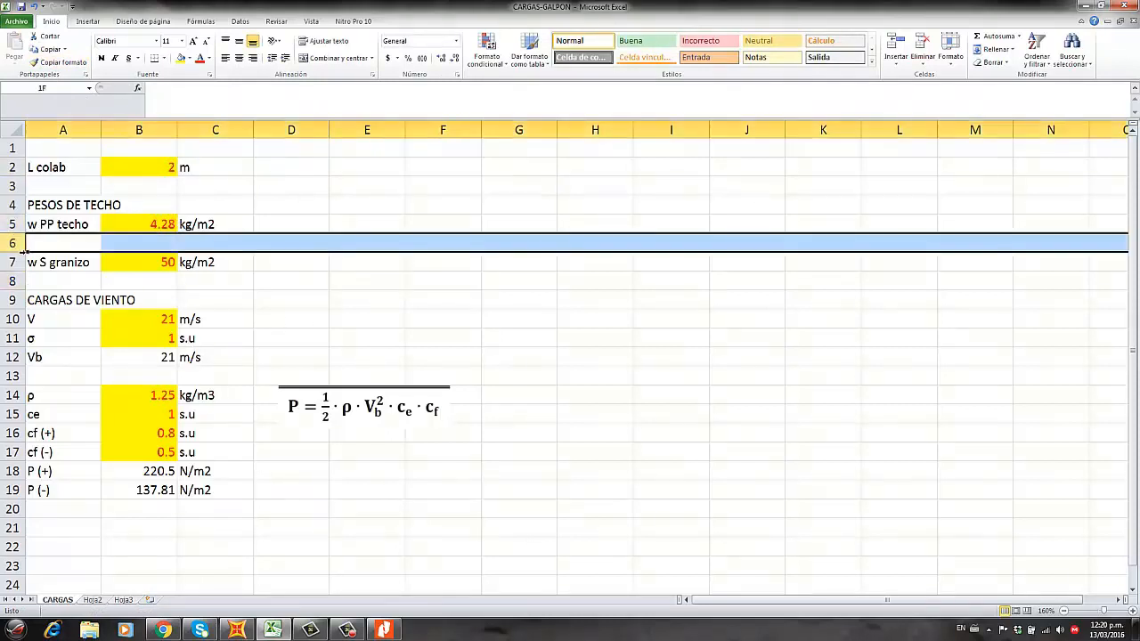
{"action": "key", "text": "ctrl+plus"}
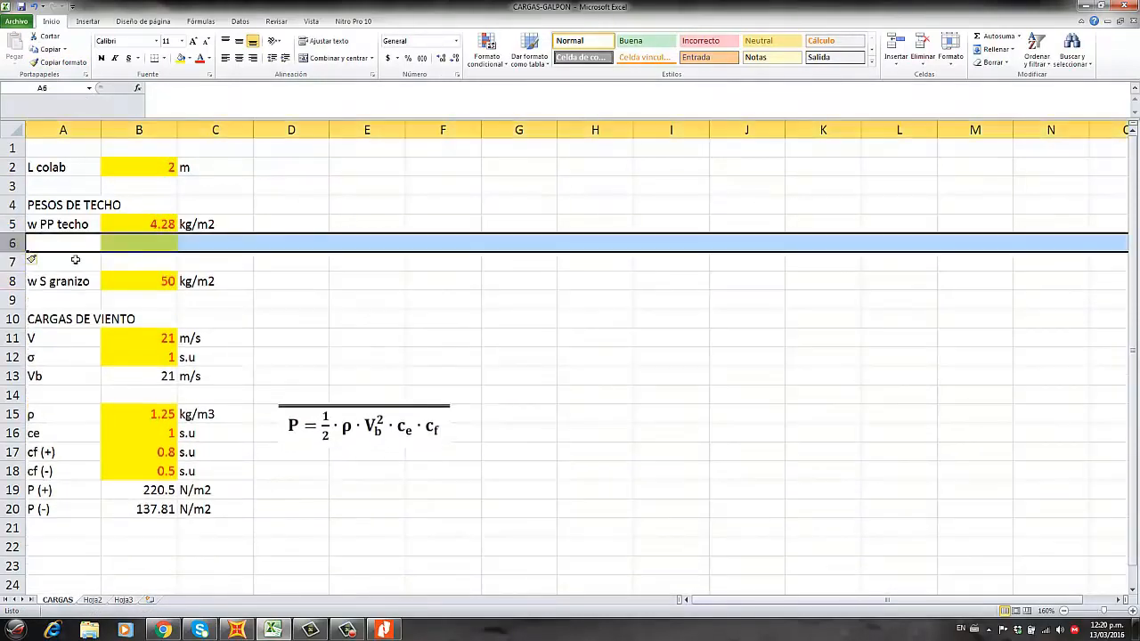
{"action": "left_click", "coordinate": [75, 249]}
{"action": "type", "text": "w PP techo"}
{"action": "key", "text": "Tab"}
Calculate the roof dead load per metre in B6 as =B5*B2 and enter the unit kg/m in C6
{"action": "type", "text": "="}
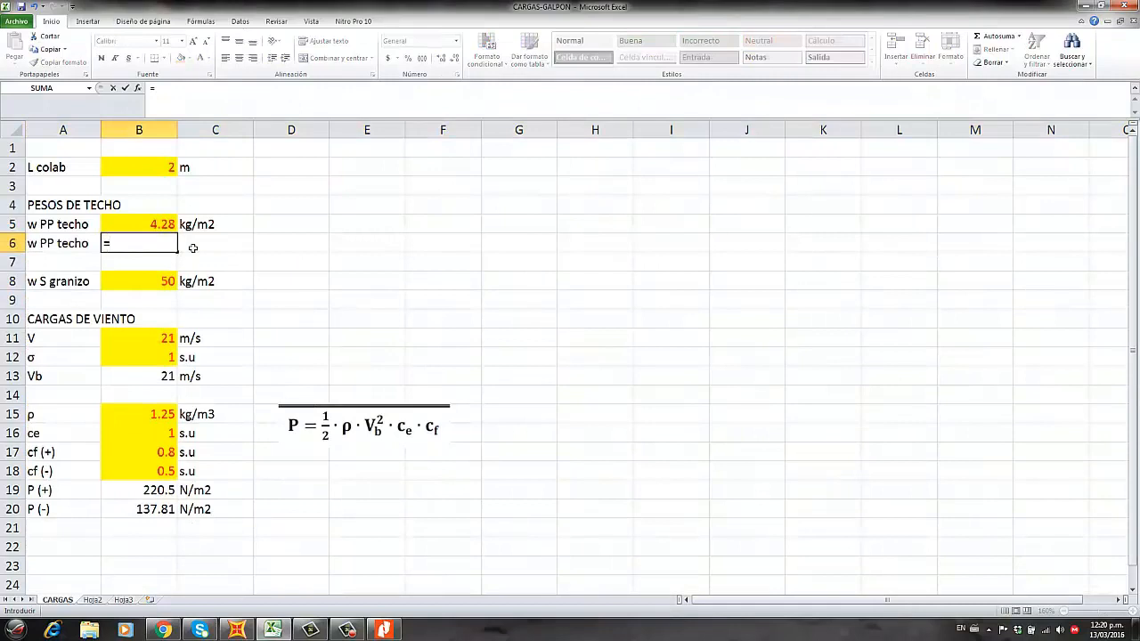
{"action": "left_click", "coordinate": [172, 227]}
{"action": "type", "text": "*"}
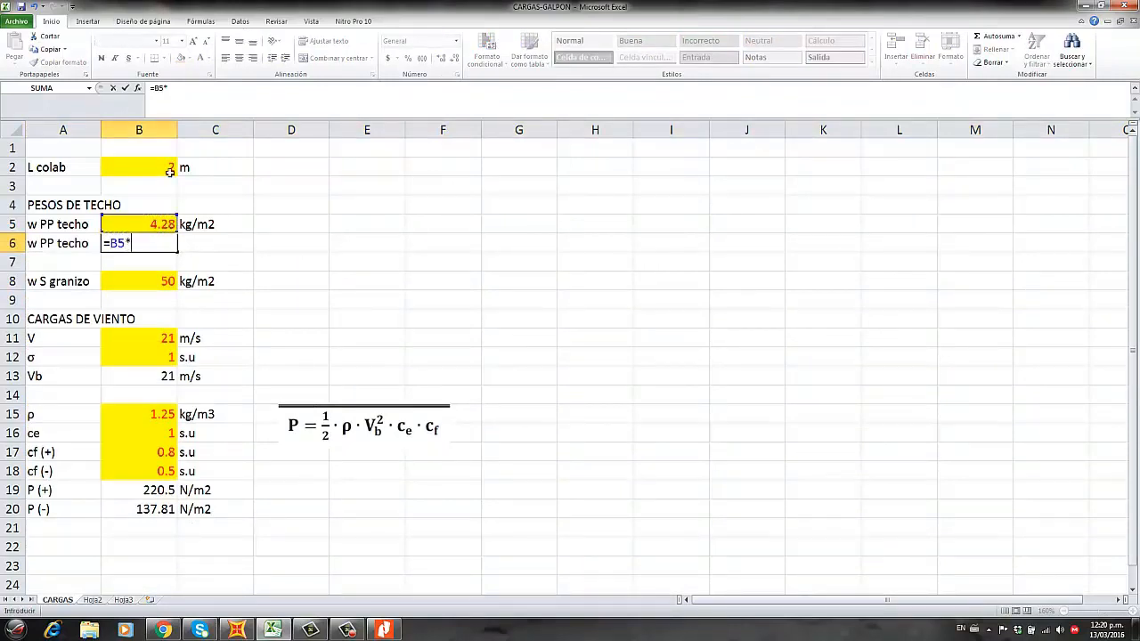
{"action": "left_click", "coordinate": [169, 172]}
{"action": "key", "text": "Return"}
{"action": "left_click", "coordinate": [214, 245]}
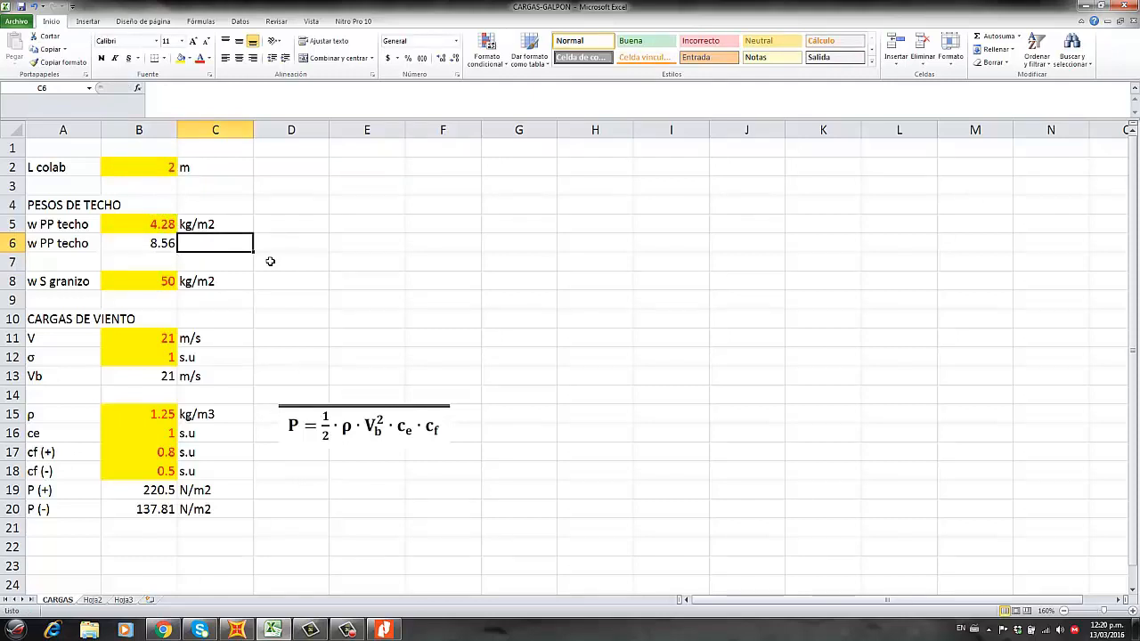
{"action": "type", "text": "kg/"}
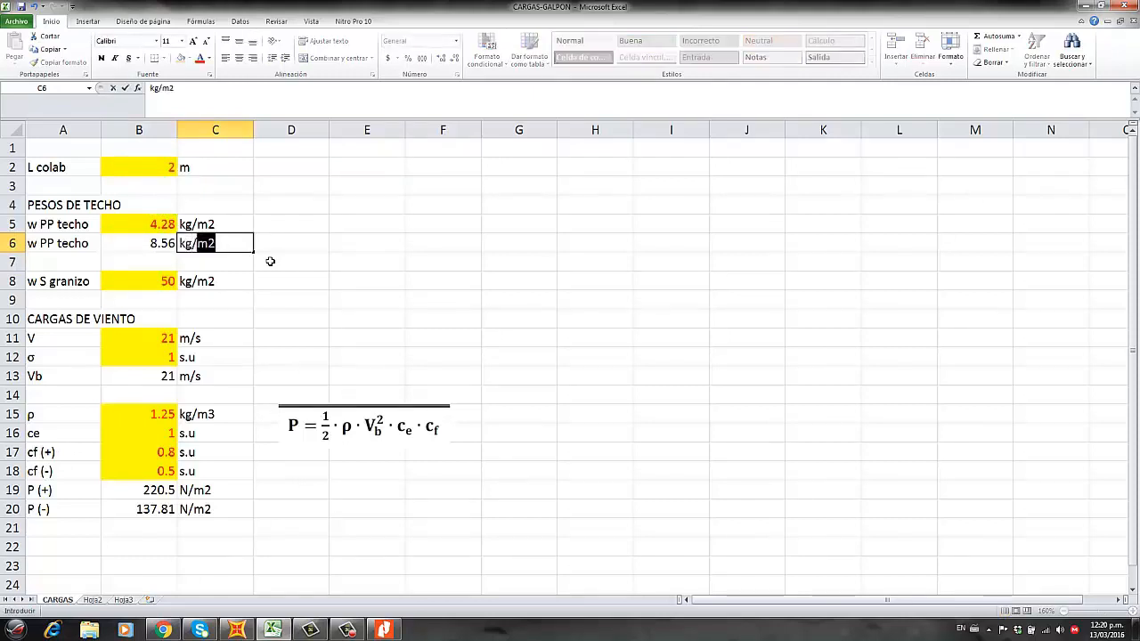
{"action": "type", "text": "m"}
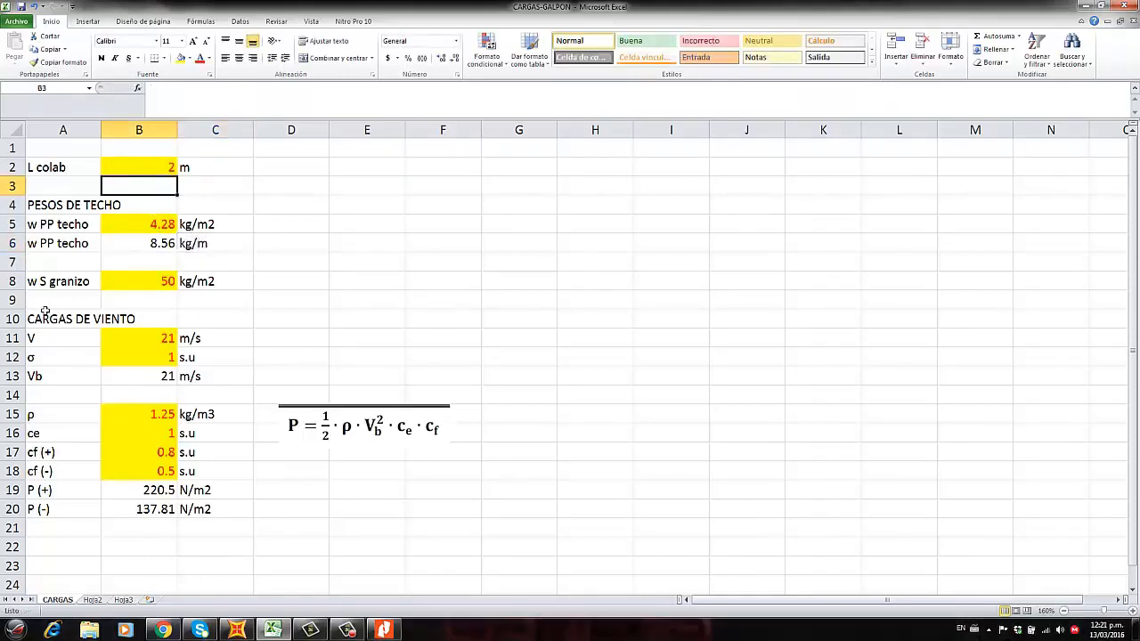
Insert a row at row 9, reuse the row 6 label and kg/m unit, and calculate the hail load in B9 as =B2*B8
{"action": "left_click", "coordinate": [12, 300]}
{"action": "key", "text": "ctrl+plus"}
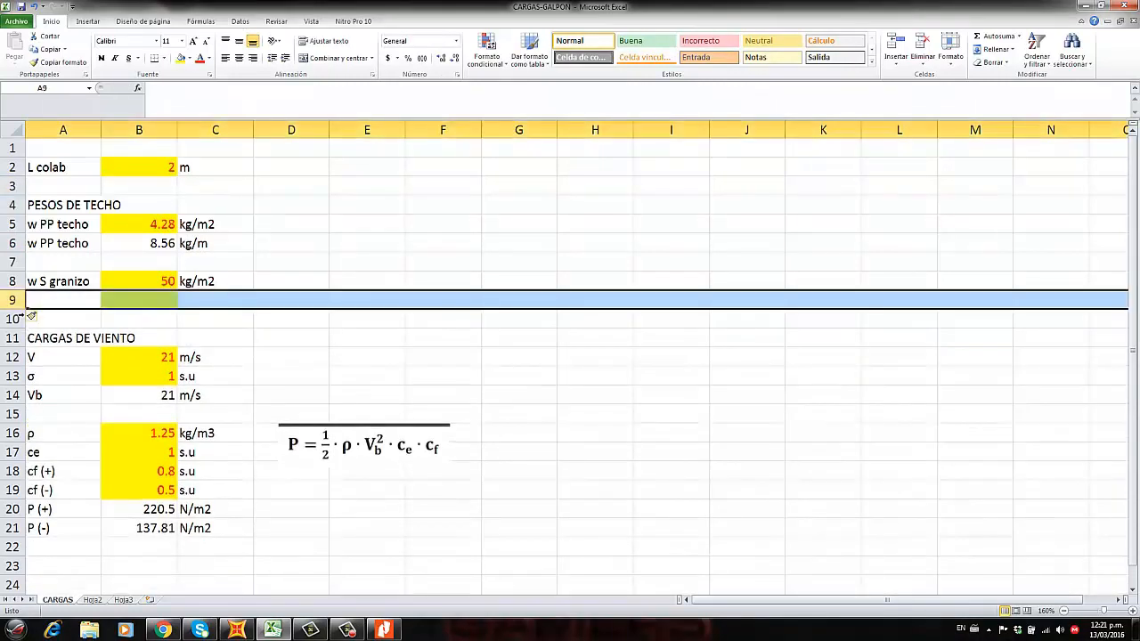
{"action": "left_click_drag", "start_coordinate": [75, 248], "coordinate": [219, 246]}
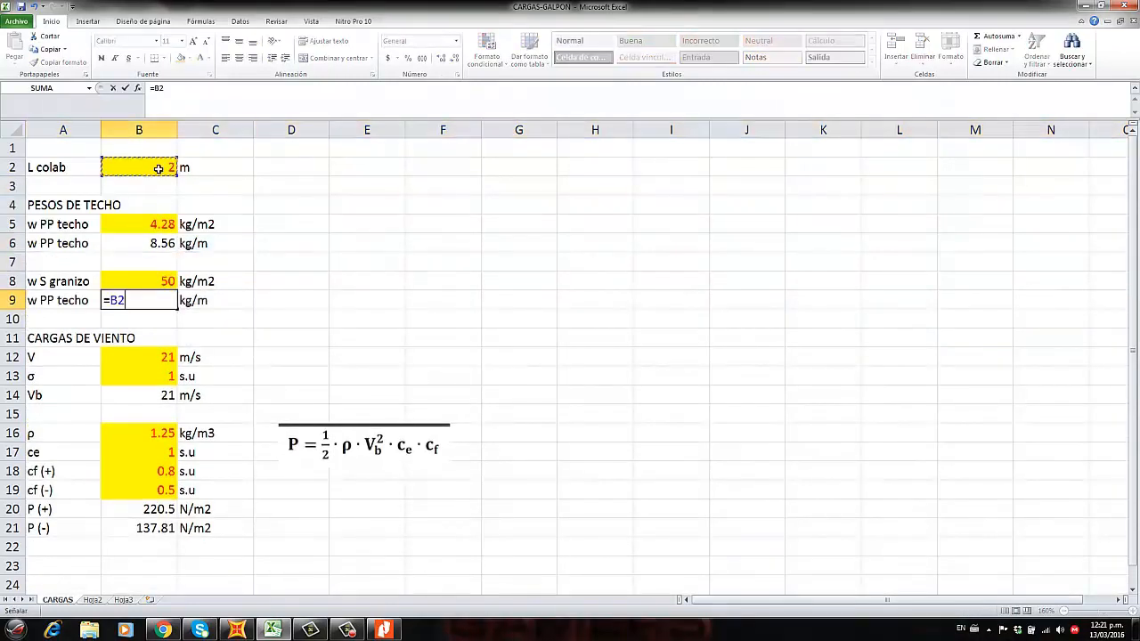
{"action": "type", "text": "*"}
{"action": "left_click", "coordinate": [165, 280]}
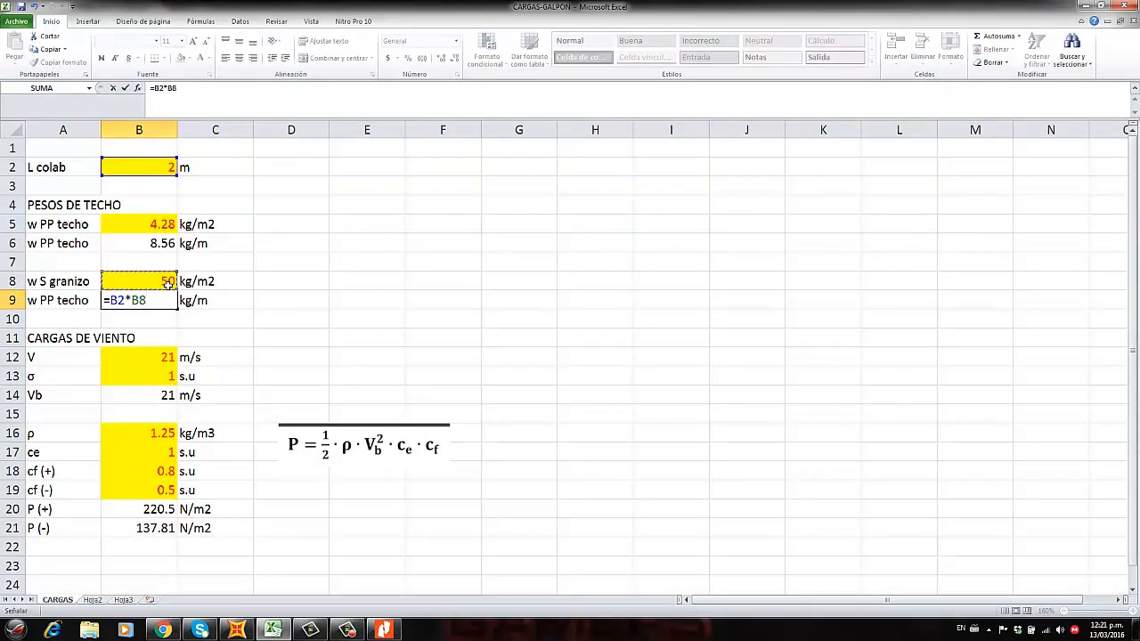
{"action": "key", "text": "Return"}
{"action": "left_click", "coordinate": [230, 306]}
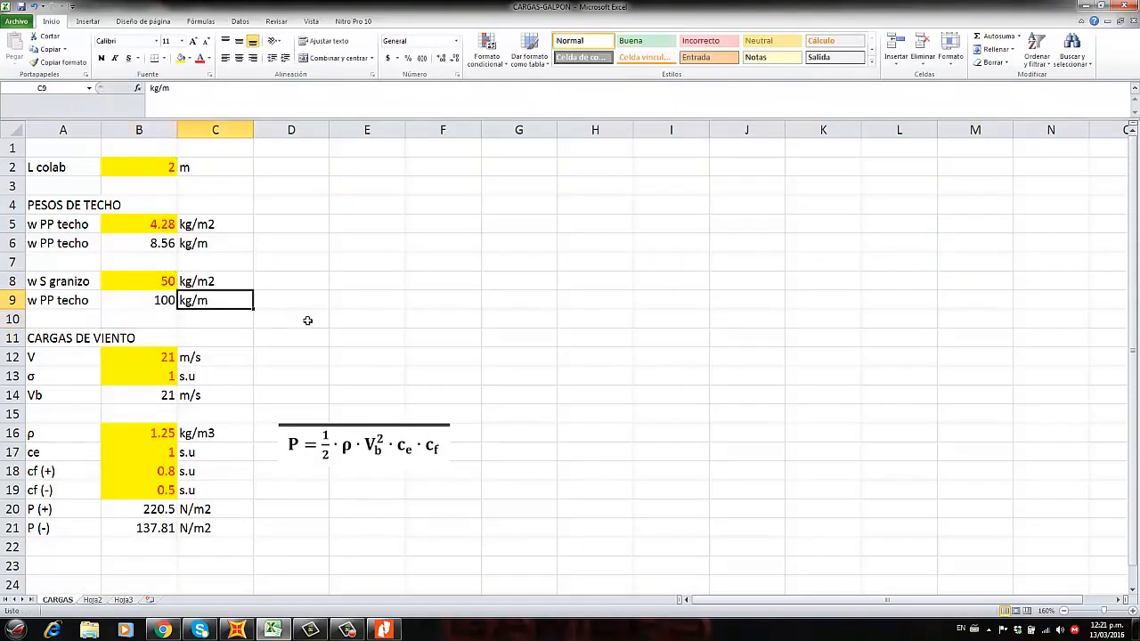
Move the wind pressure formula picture down about two rows beside the wind load data
{"action": "scroll", "coordinate": [308, 321], "scroll_direction": "down", "scroll_amount": 2}
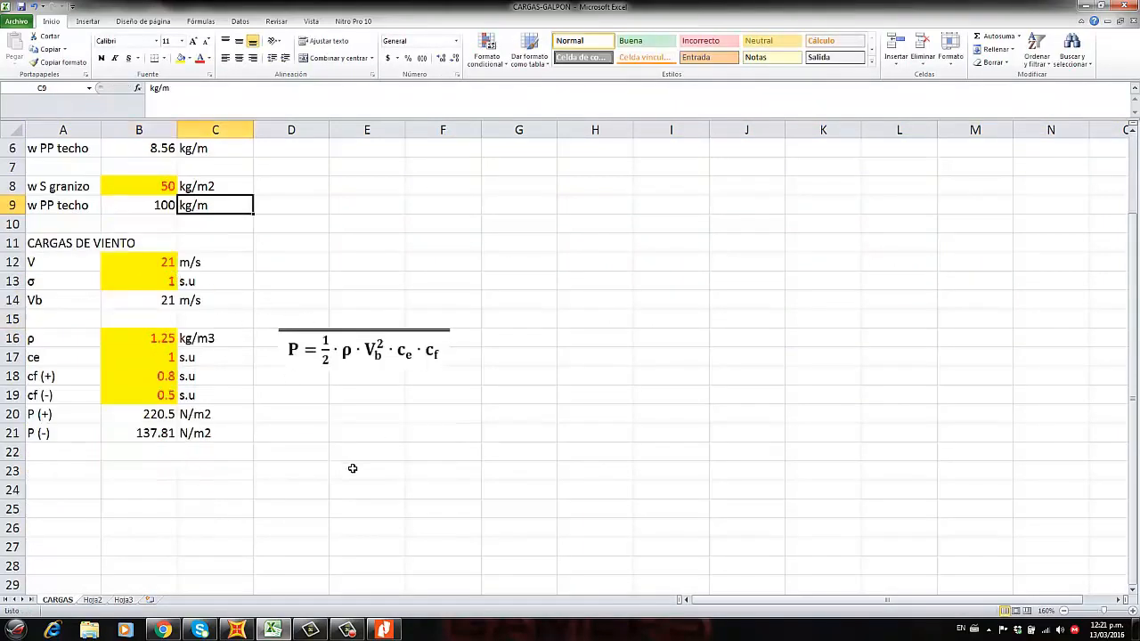
{"action": "left_click_drag", "start_coordinate": [378, 342], "coordinate": [372, 378]}
{"action": "left_click", "coordinate": [240, 506]}
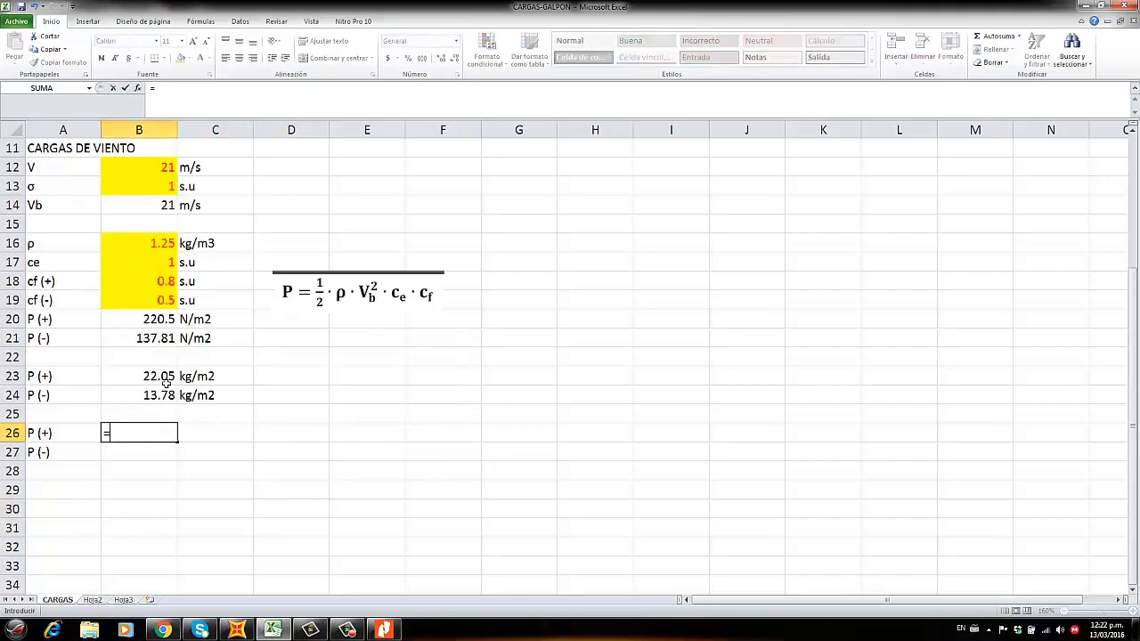
Calculate the P (+) wind load per metre in B26 as =B23*B2
{"action": "left_click", "coordinate": [167, 381]}
{"action": "type", "text": "+"}
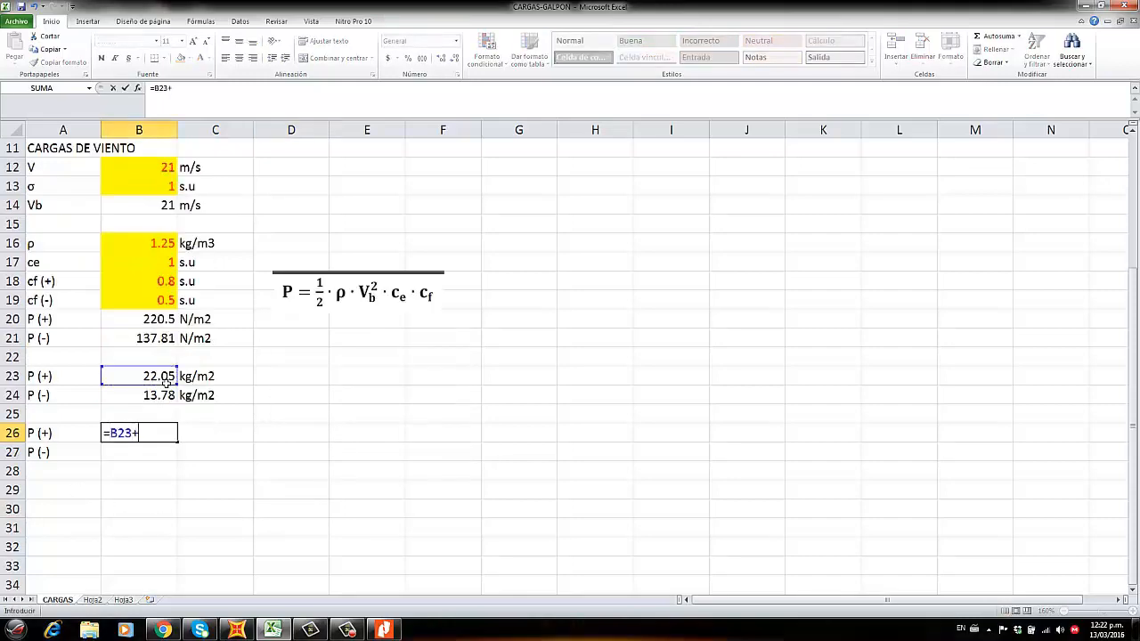
{"action": "scroll", "coordinate": [183, 349], "scroll_direction": "up", "scroll_amount": 4}
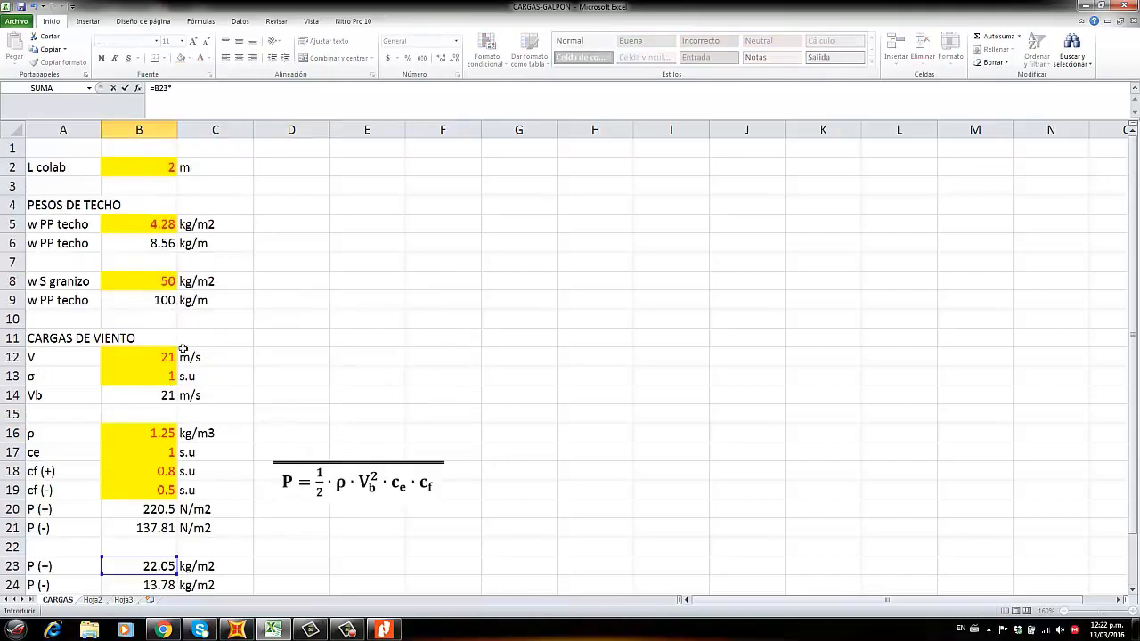
{"action": "left_click", "coordinate": [169, 165]}
{"action": "key", "text": "Return"}
Enter the unit kg/m in C26 for the P (+) wind load
{"action": "scroll", "coordinate": [215, 441], "scroll_direction": "down", "scroll_amount": 3}
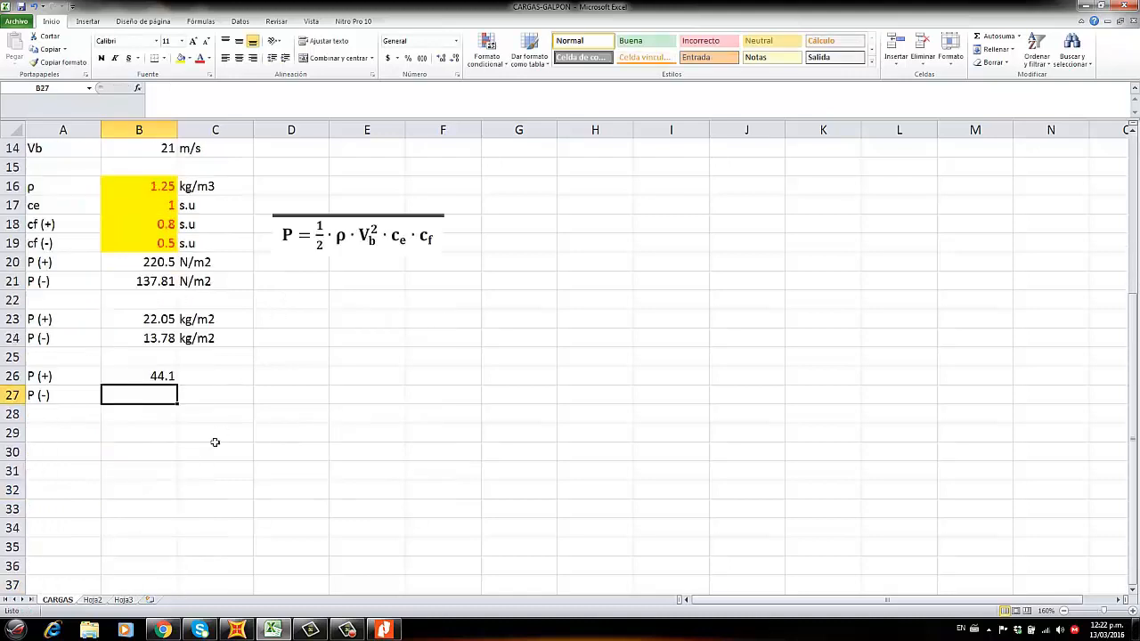
{"action": "left_click", "coordinate": [202, 378]}
{"action": "type", "text": "kg/"}
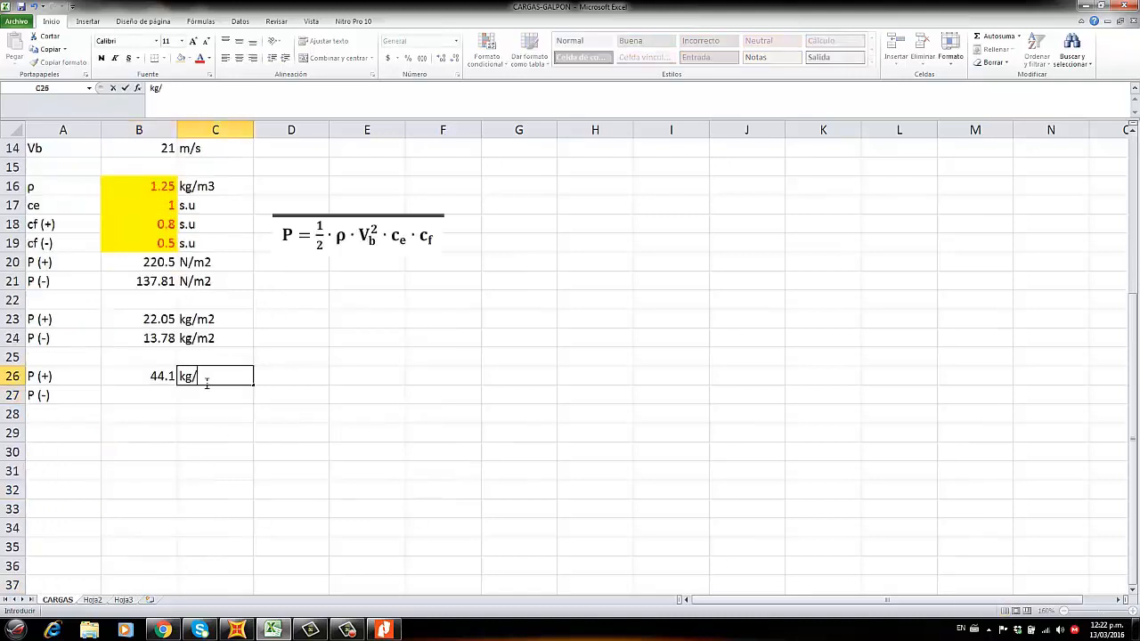
{"action": "type", "text": "m4"}
{"action": "key", "text": "Return"}
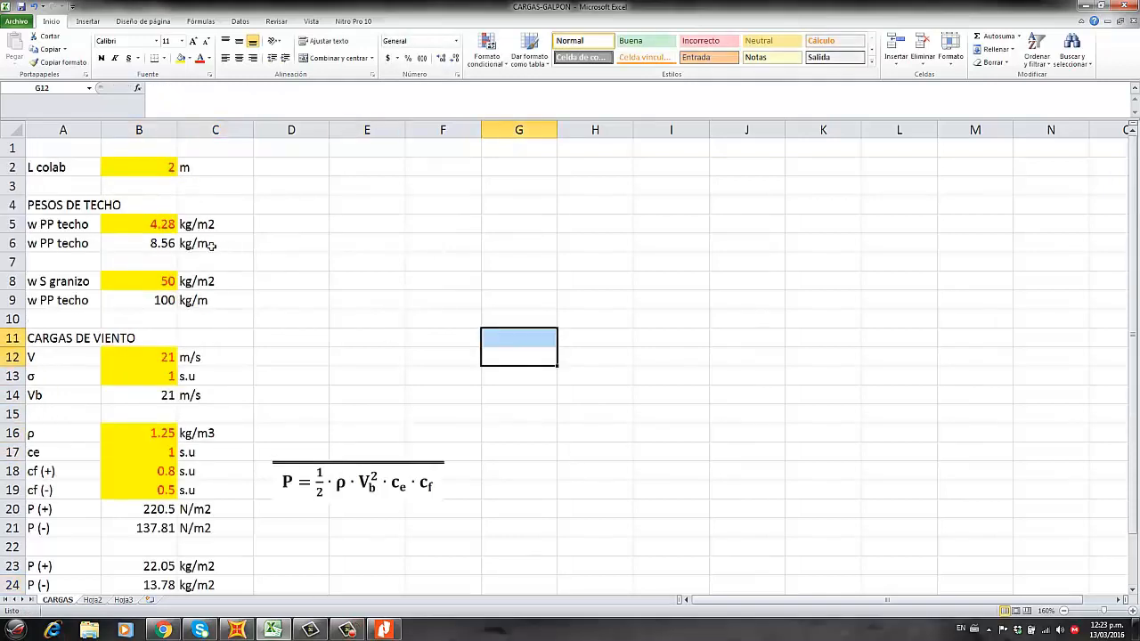
Check the roof dead load formula in B6, switch to SAP2000 and activate the 3-D window showing the PP loads
{"action": "left_click", "coordinate": [168, 246]}
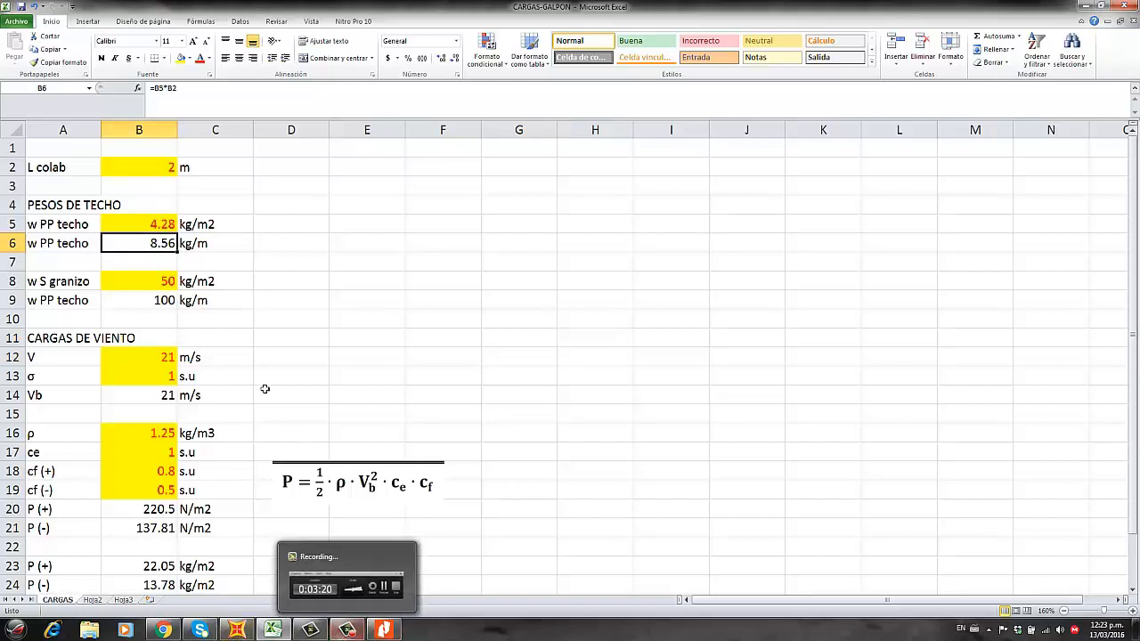
{"action": "left_click", "coordinate": [438, 301]}
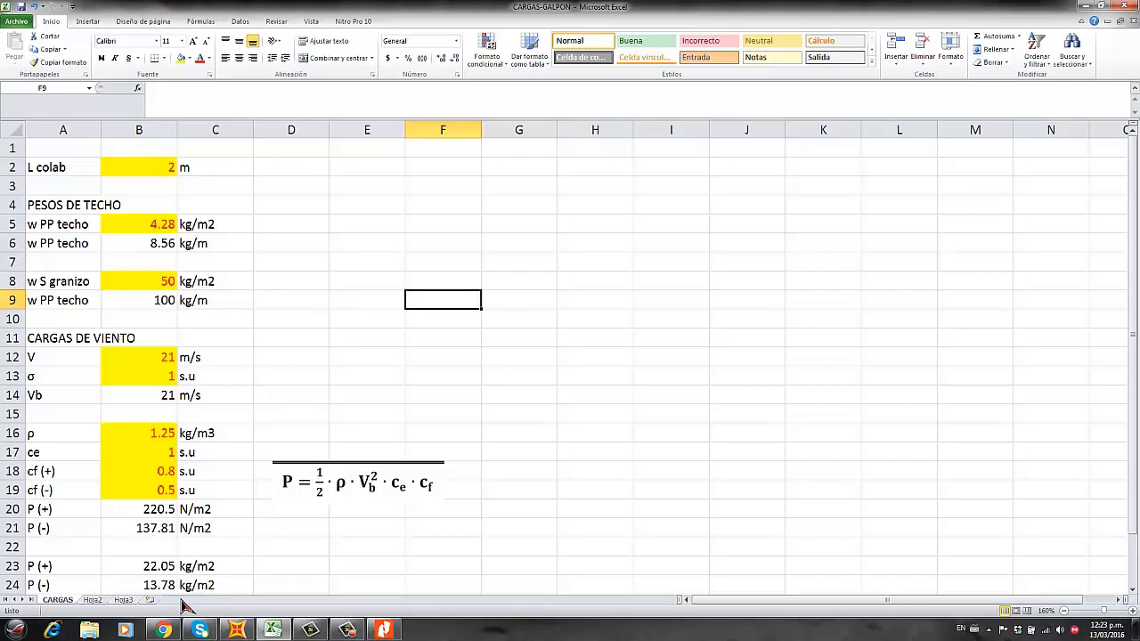
{"action": "left_click", "coordinate": [292, 281]}
{"action": "left_click", "coordinate": [237, 629]}
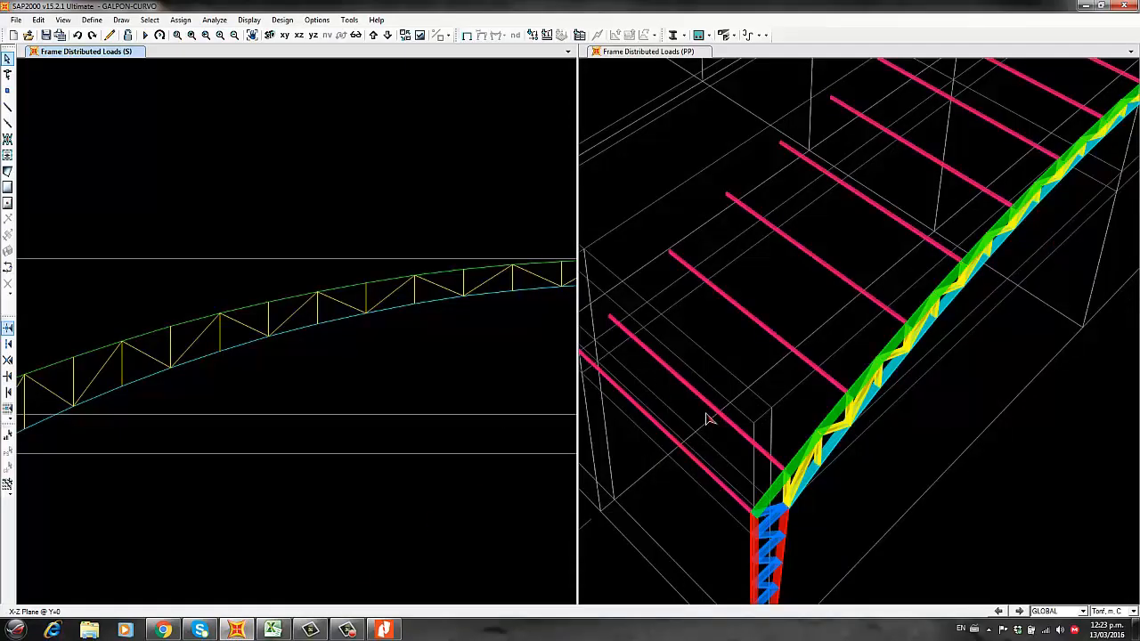
{"action": "left_click", "coordinate": [666, 160]}
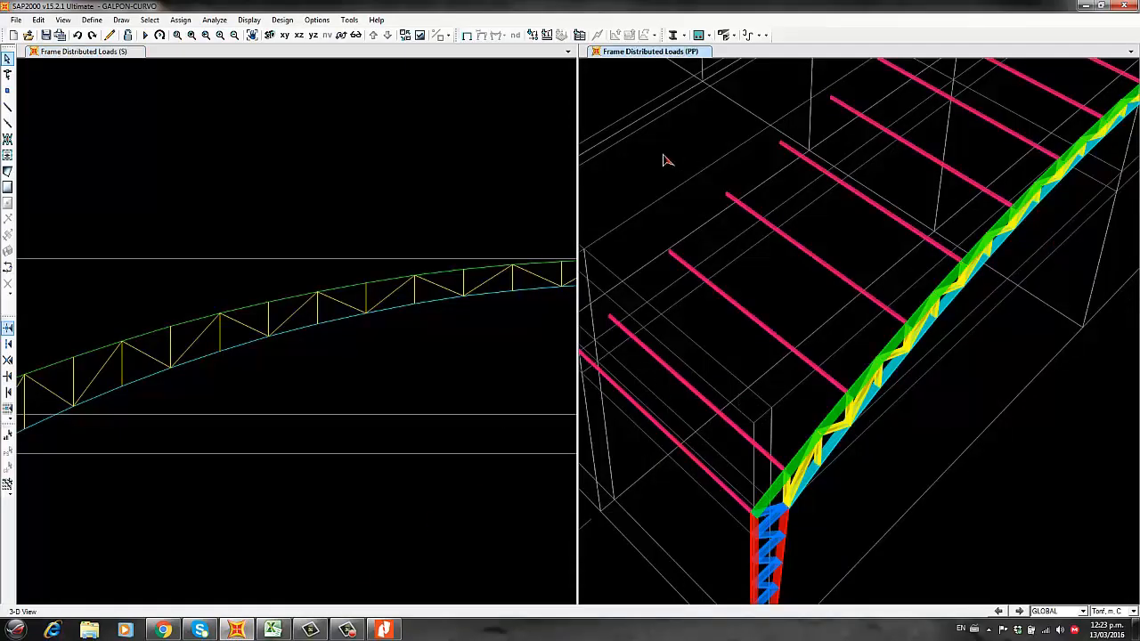
Set the PP window to an X-Z direction 3-D view that shows the whole structure in elevation
{"action": "left_click", "coordinate": [299, 35]}
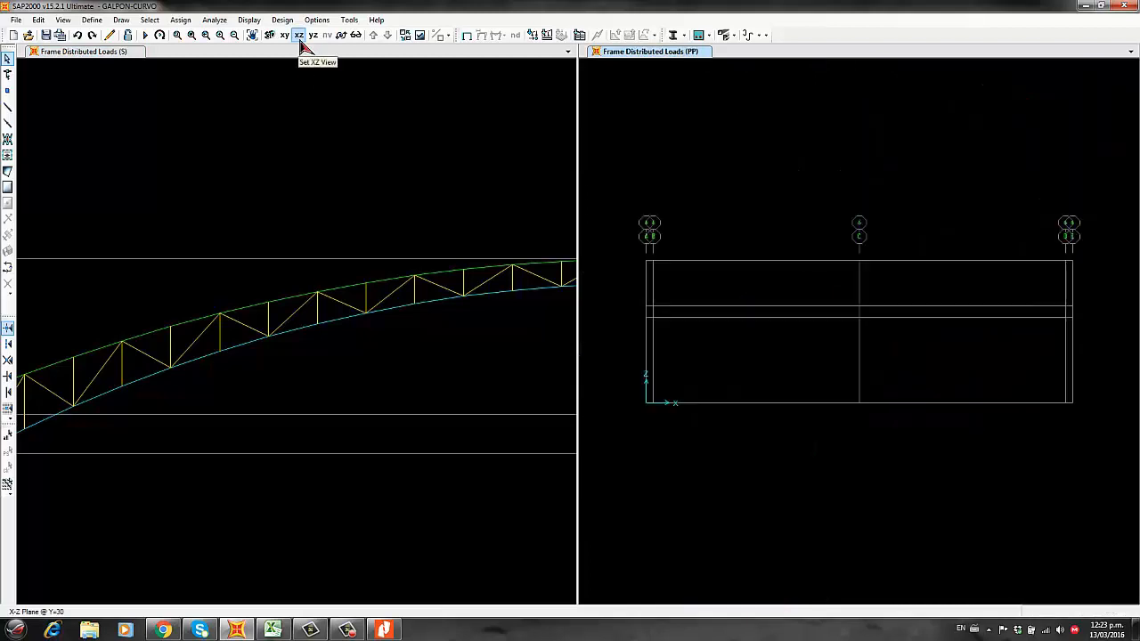
{"action": "left_click", "coordinate": [62, 20]}
{"action": "left_click", "coordinate": [77, 37]}
{"action": "left_click", "coordinate": [554, 420]}
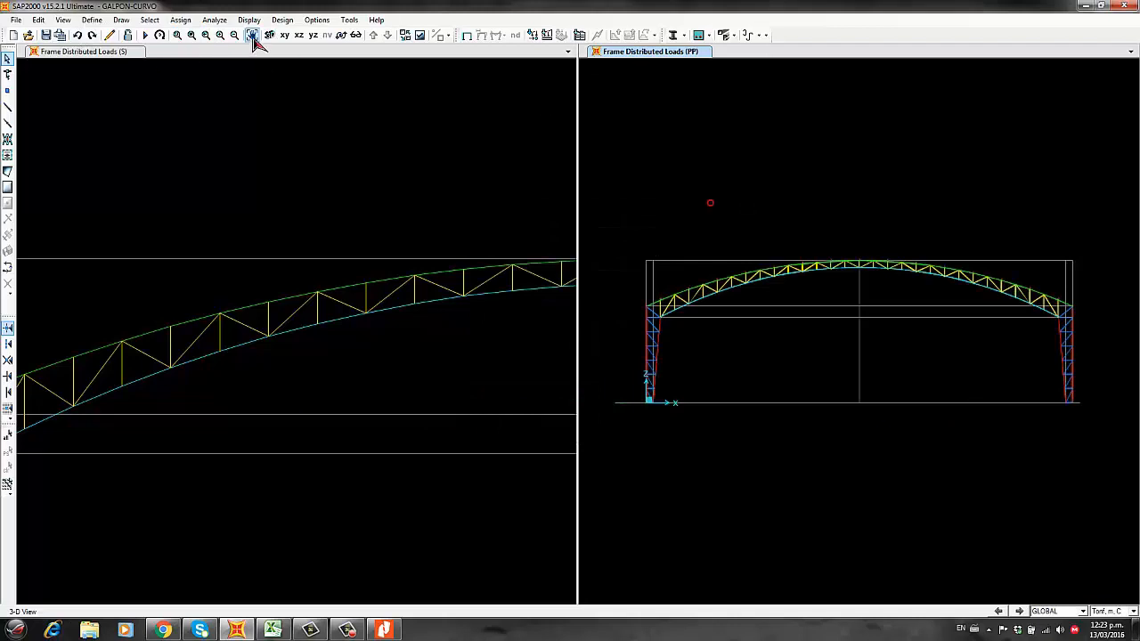
Set the PP window to a plan 3-D view with plan angle 270, elevation 90 and aperture 0
{"action": "left_click", "coordinate": [284, 35]}
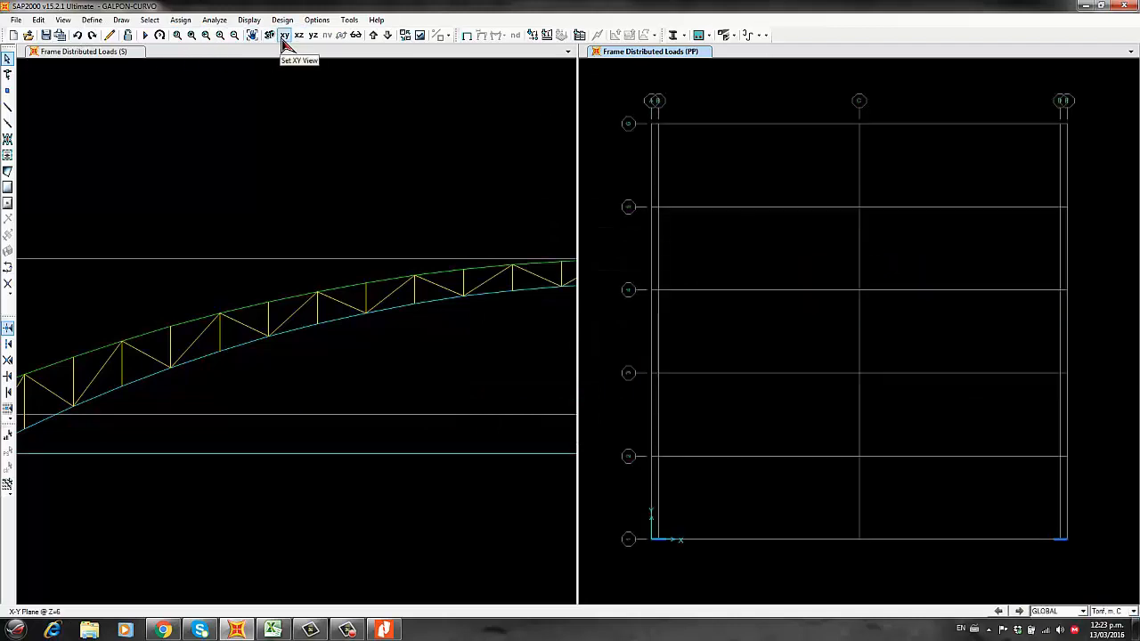
{"action": "left_click", "coordinate": [64, 22]}
{"action": "left_click", "coordinate": [76, 37]}
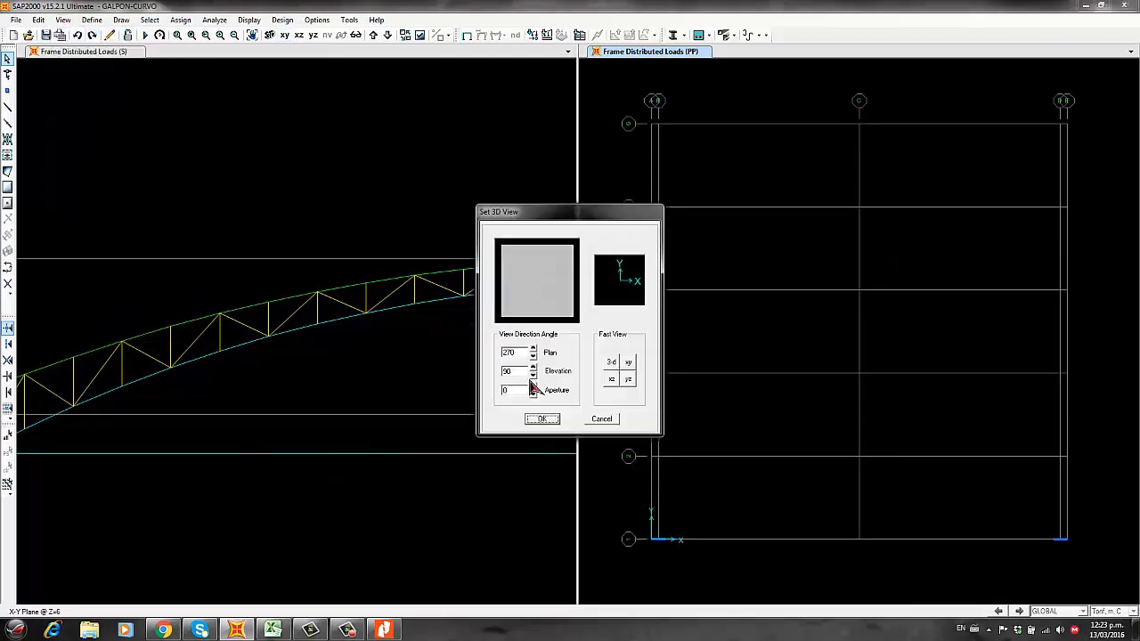
{"action": "left_click", "coordinate": [543, 419]}
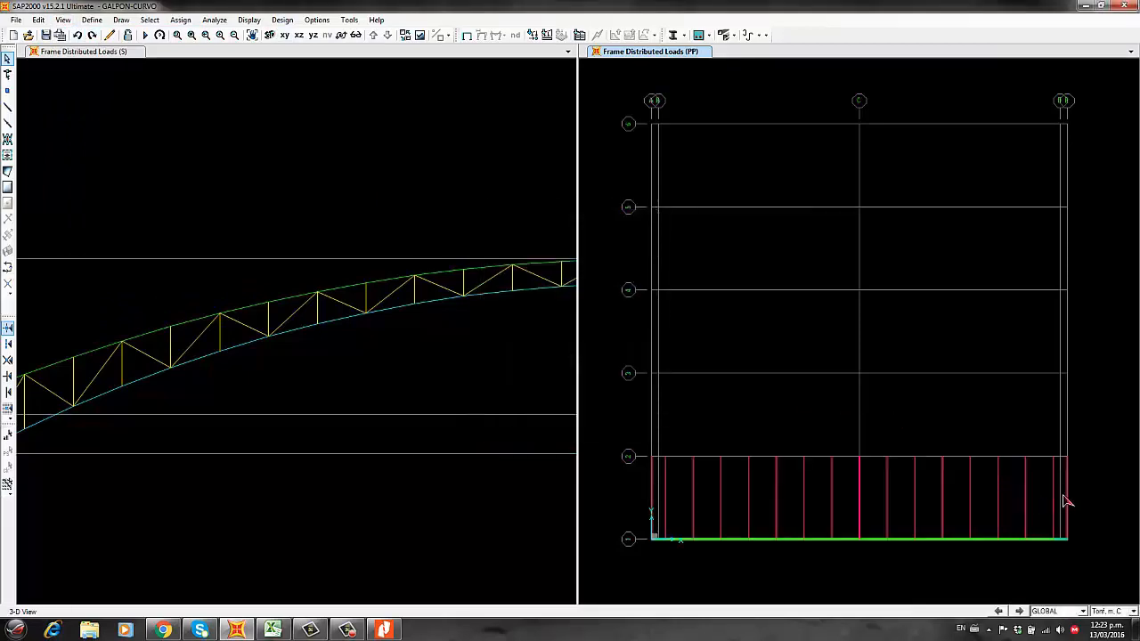
Select all interior purlins in the plan view, leaving out the two edge purlins, and bring the whole arch into the X-Z window
{"action": "left_click_drag", "start_coordinate": [1060, 477], "coordinate": [666, 486]}
{"action": "left_click", "coordinate": [314, 376]}
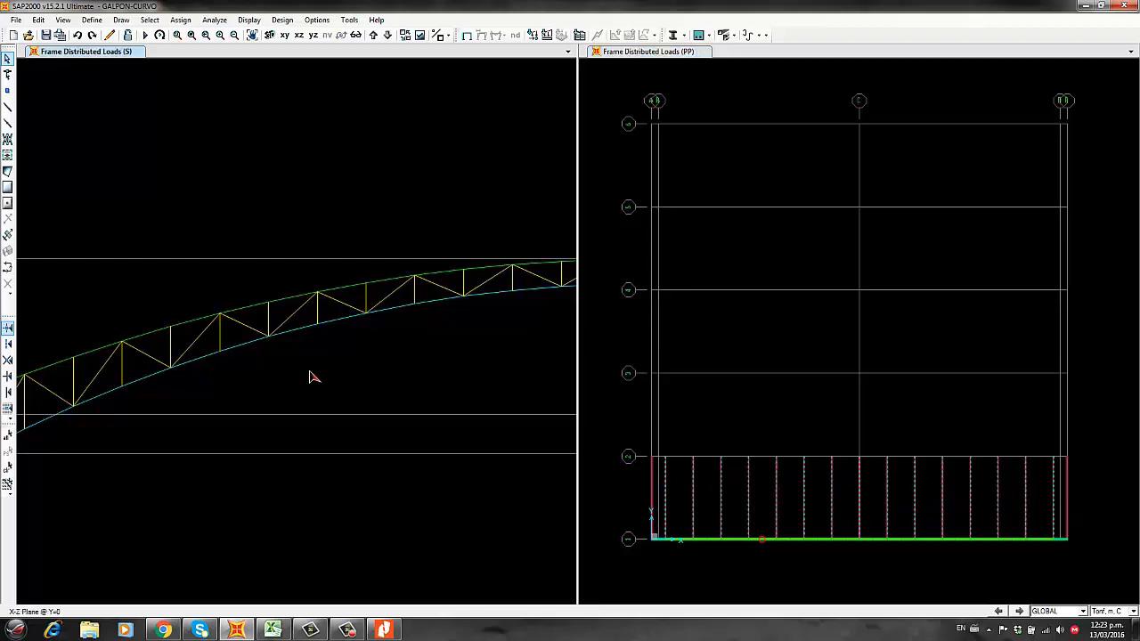
{"action": "scroll", "coordinate": [312, 375], "scroll_direction": "down", "scroll_amount": 3}
{"action": "middle_click_drag", "start_coordinate": [333, 240], "coordinate": [204, 237]}
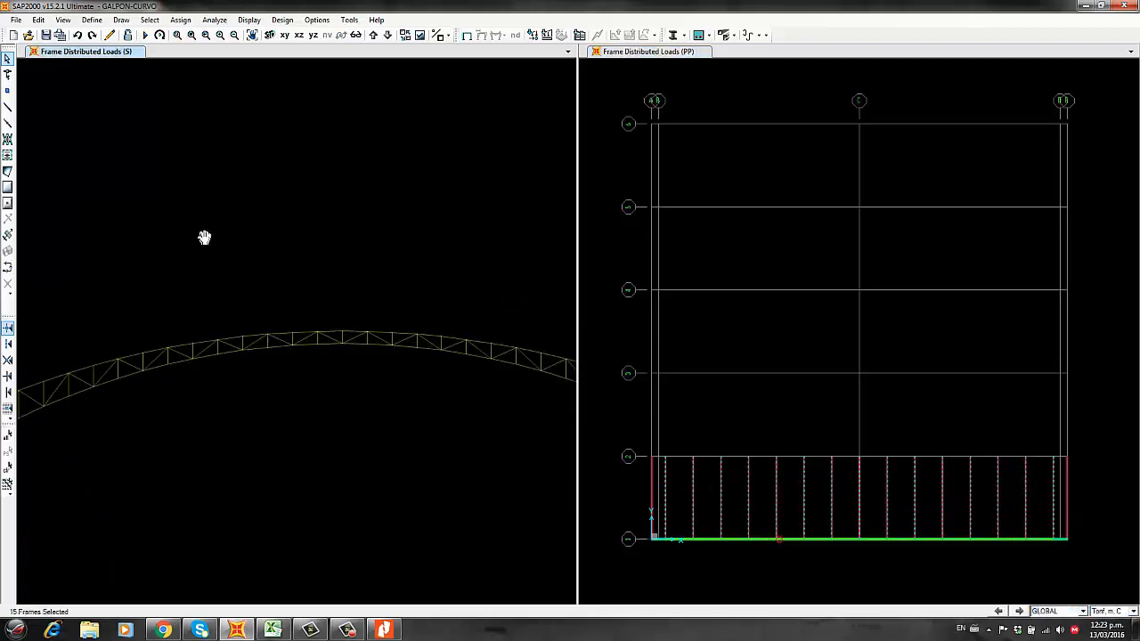
Restore the default 3-D view in the window showing the S loads
{"action": "left_click", "coordinate": [271, 38]}
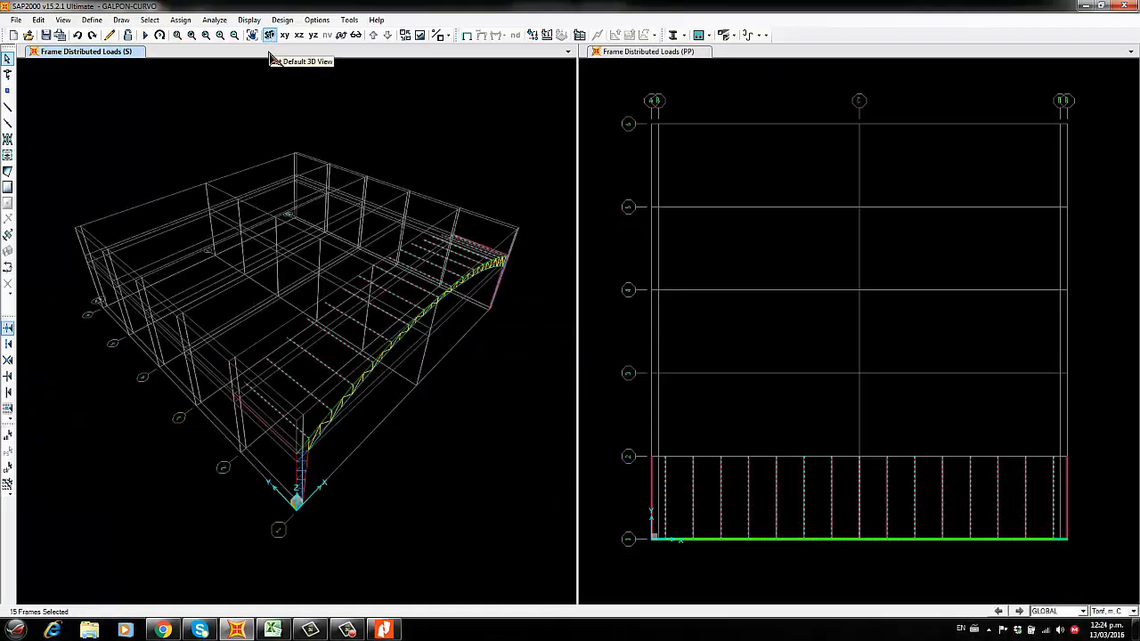
{"action": "left_click", "coordinate": [181, 20]}
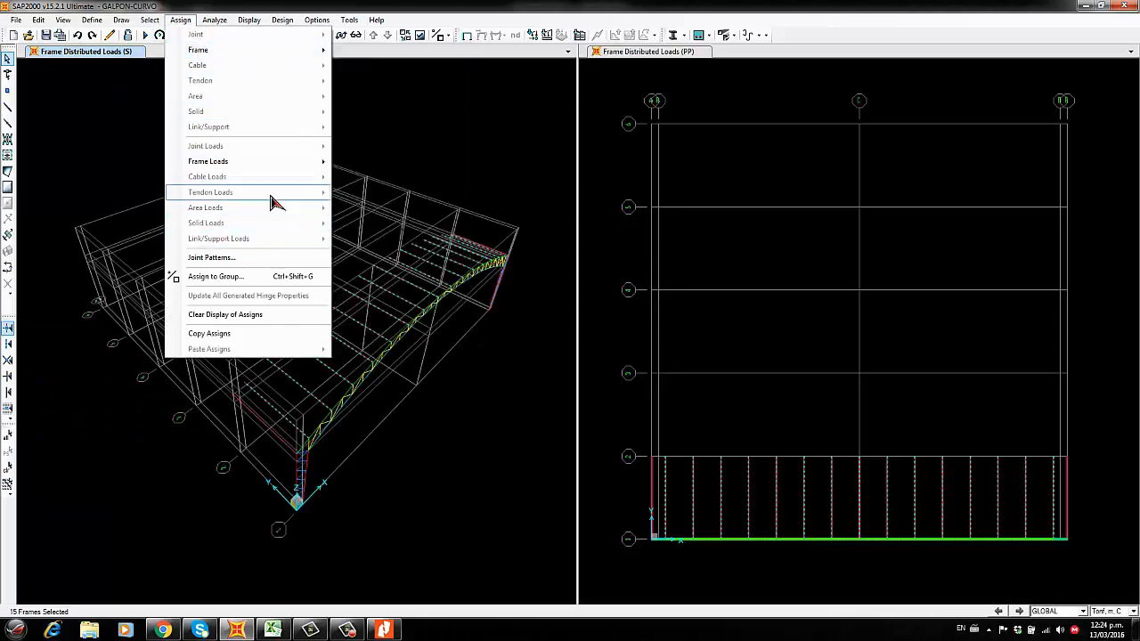
{"action": "mouse_move", "coordinate": [287, 169]}
{"action": "left_click", "coordinate": [390, 189]}
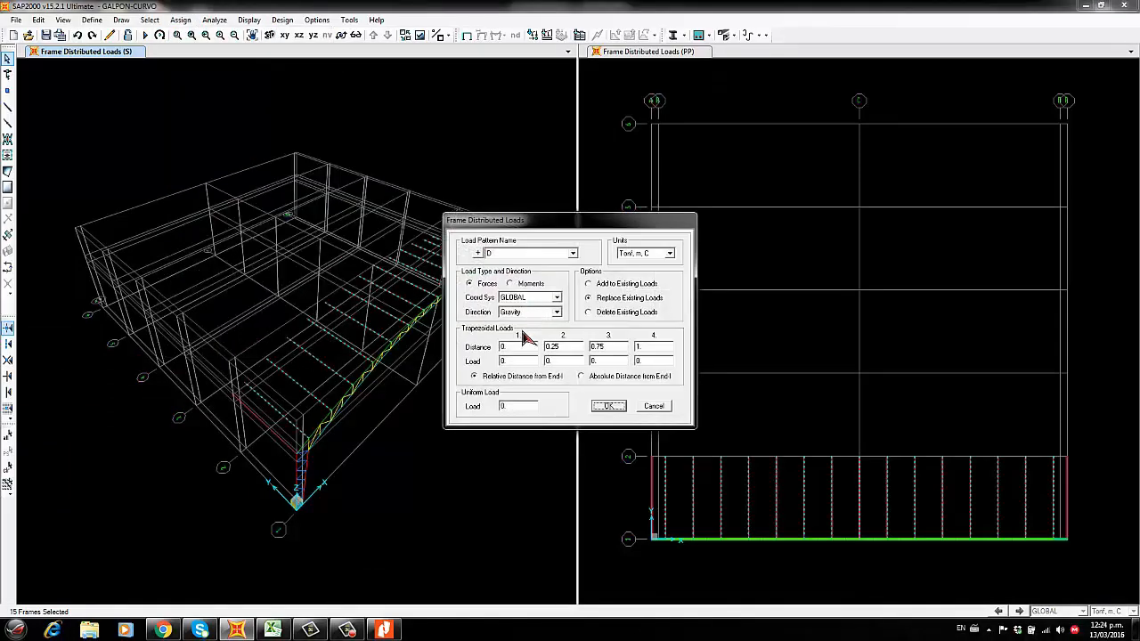
{"action": "left_click", "coordinate": [573, 254]}
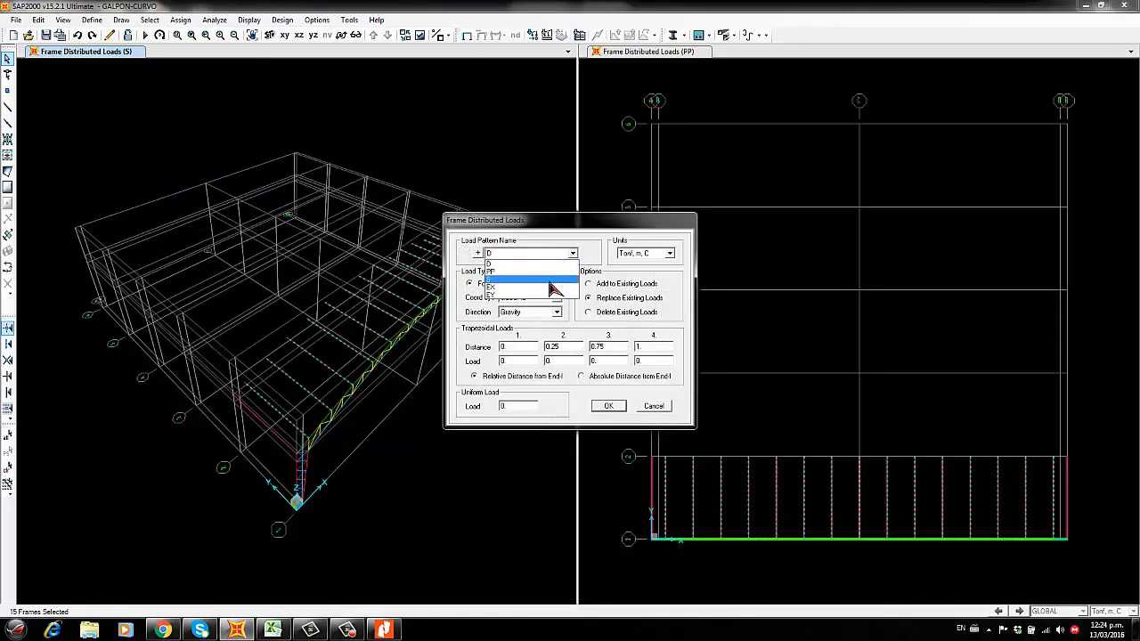
{"action": "left_click", "coordinate": [521, 272]}
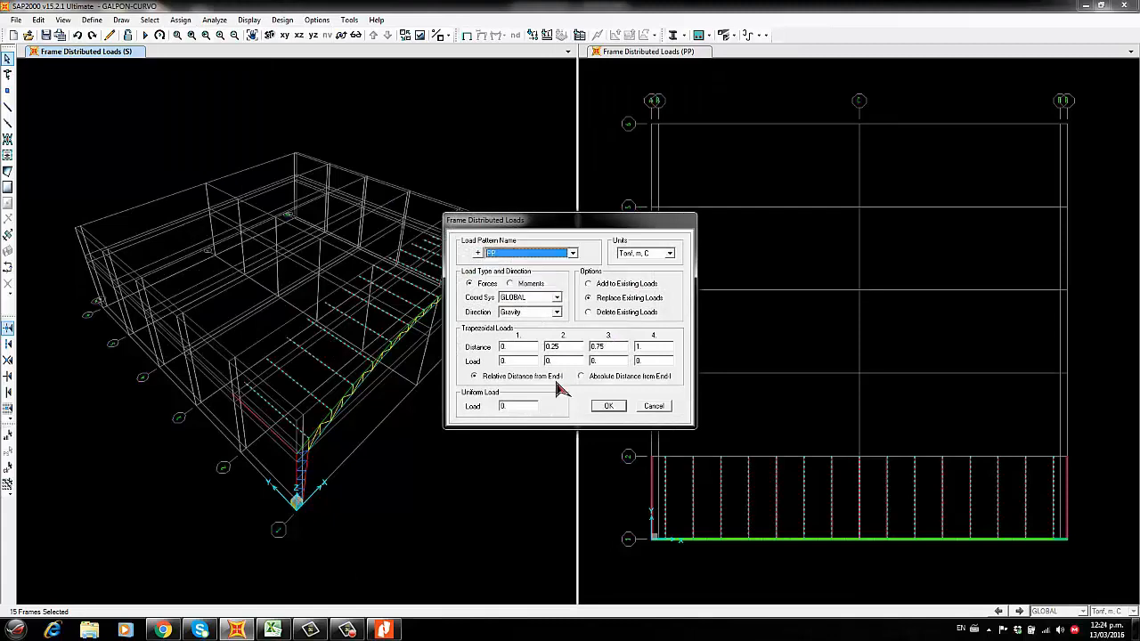
{"action": "left_click", "coordinate": [274, 631]}
{"action": "left_click", "coordinate": [274, 631]}
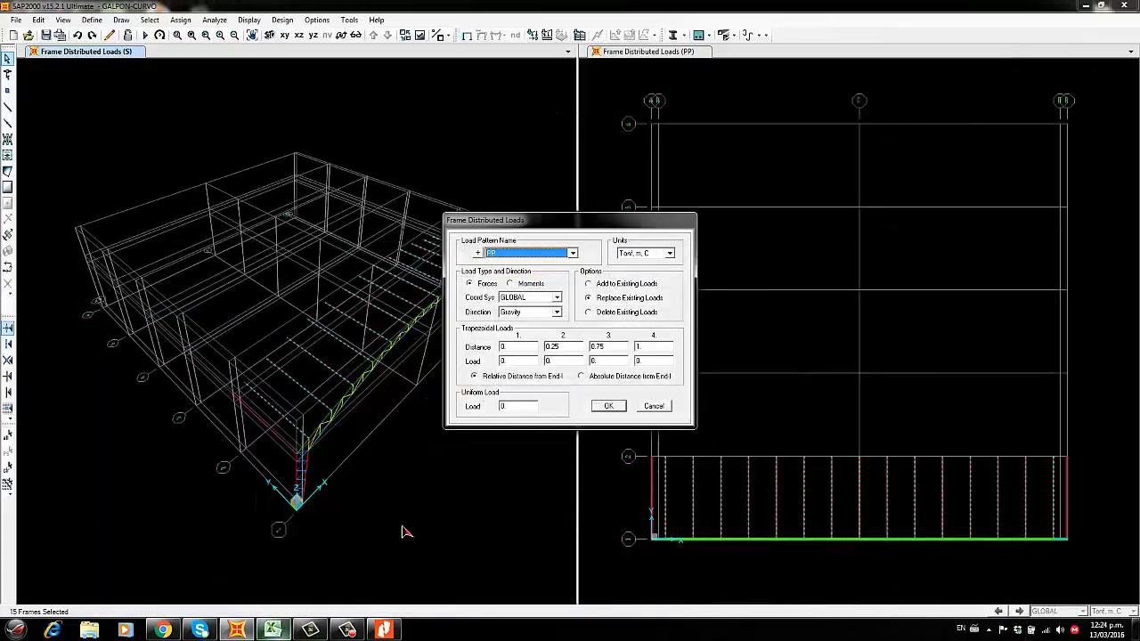
{"action": "left_click", "coordinate": [656, 408]}
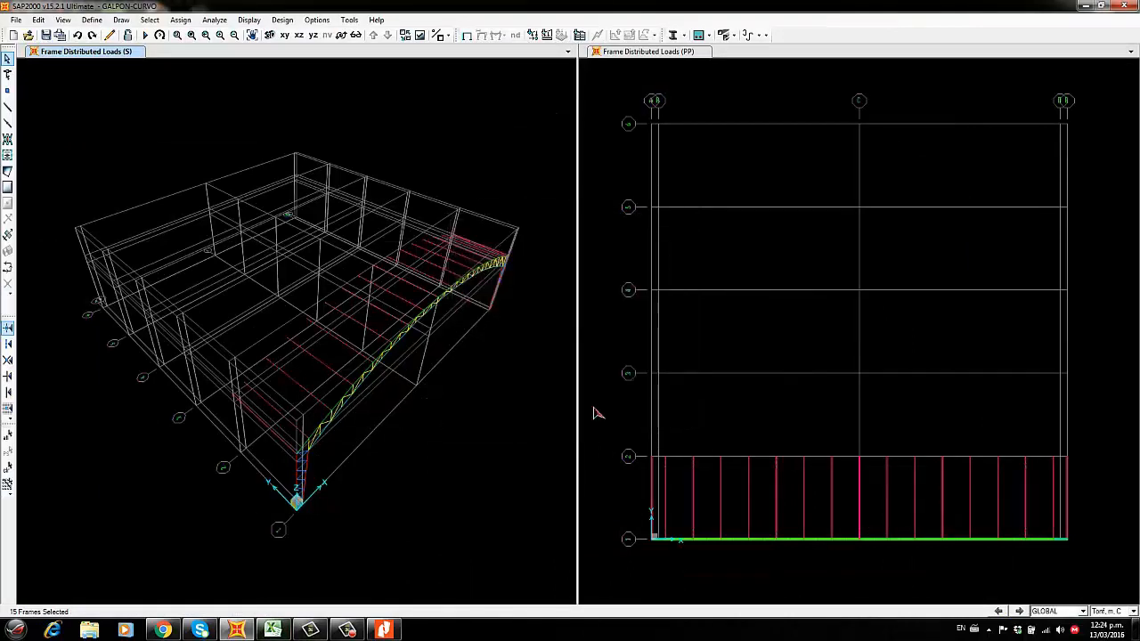
Set the units to Kgf, m, C and assign a uniform gravity load of 8.56 in pattern PP to the selected interior purlins
{"action": "left_click", "coordinate": [1133, 612]}
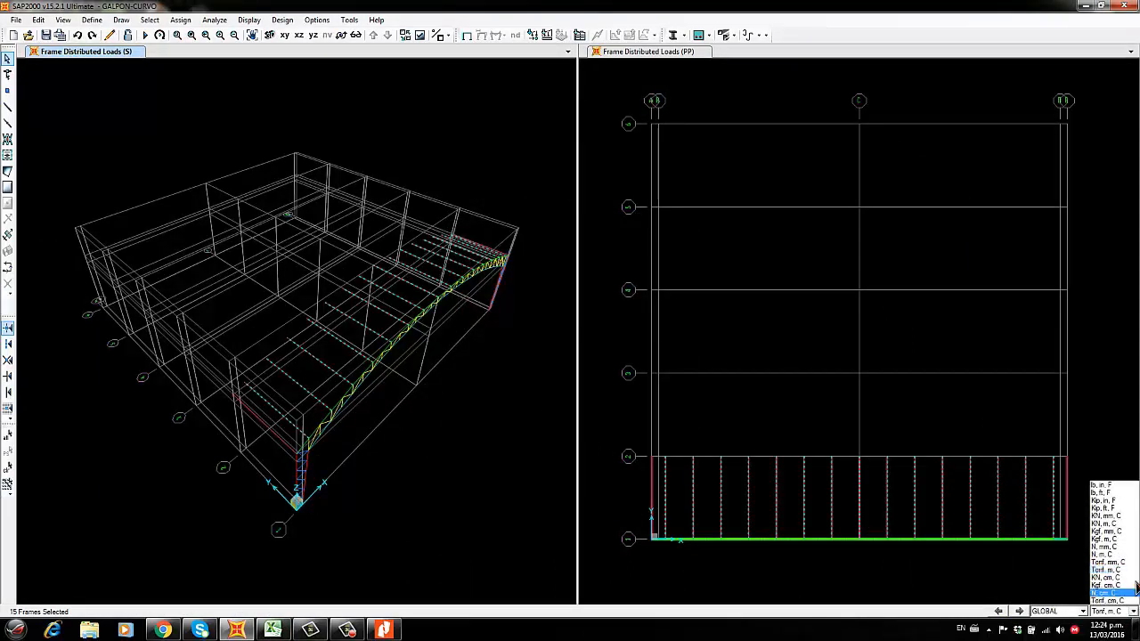
{"action": "left_click", "coordinate": [1119, 540]}
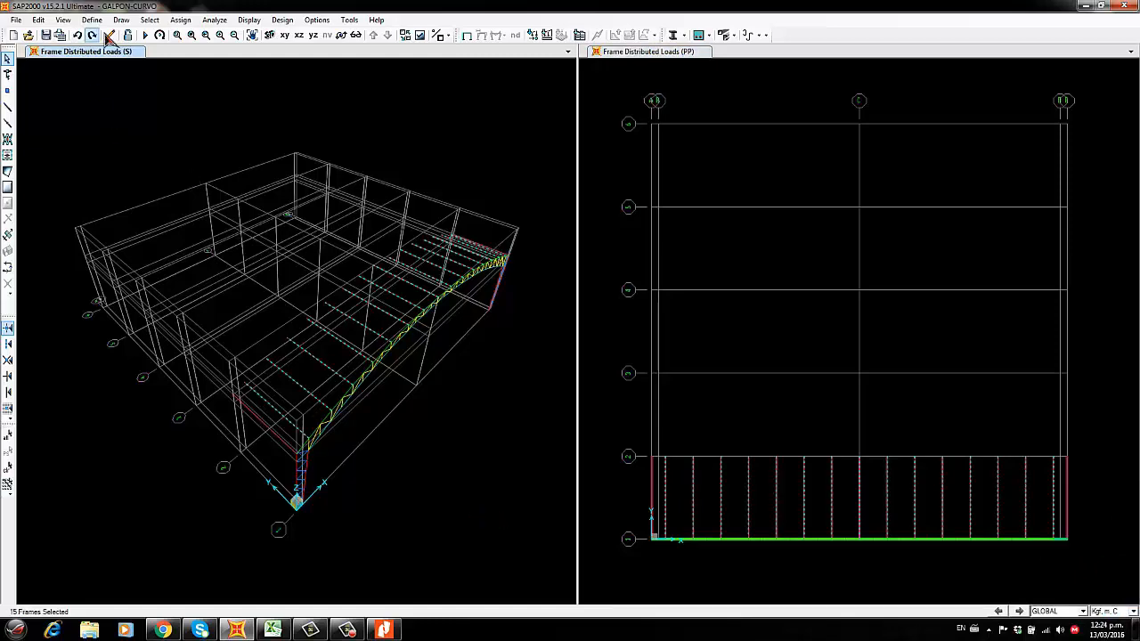
{"action": "left_click", "coordinate": [181, 22]}
{"action": "mouse_move", "coordinate": [224, 162]}
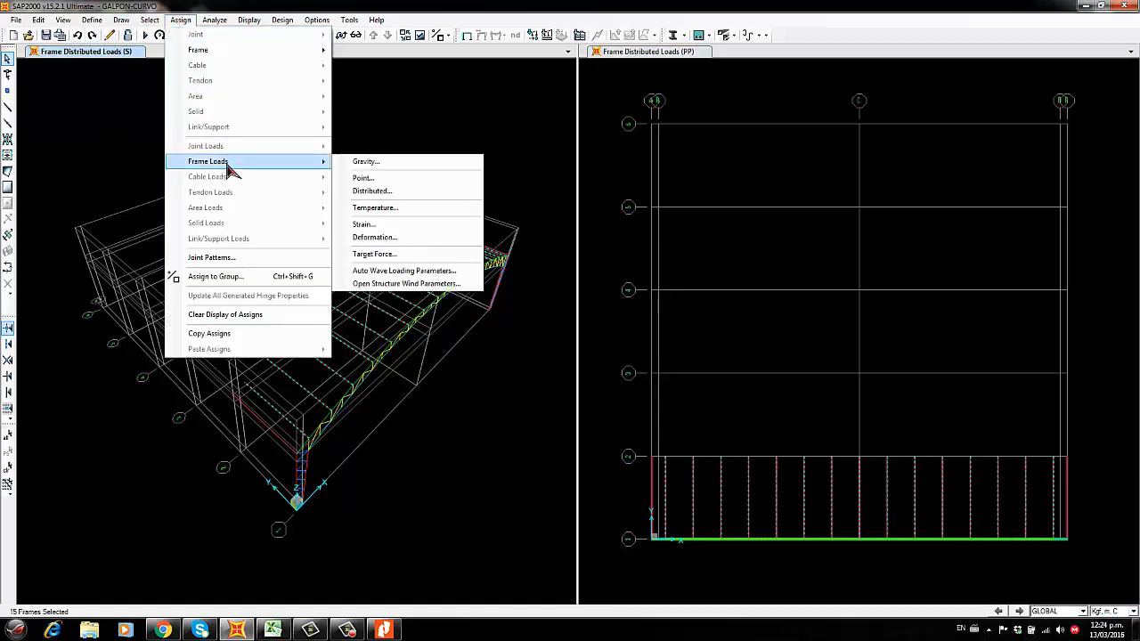
{"action": "left_click", "coordinate": [400, 193]}
{"action": "left_click", "coordinate": [573, 253]}
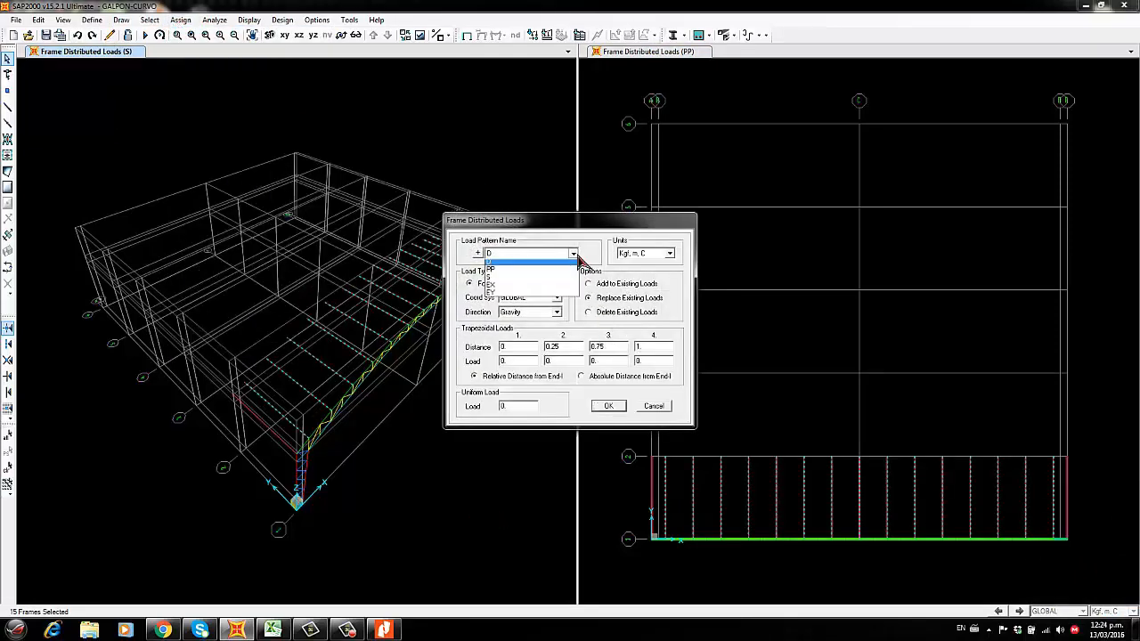
{"action": "left_click", "coordinate": [547, 273]}
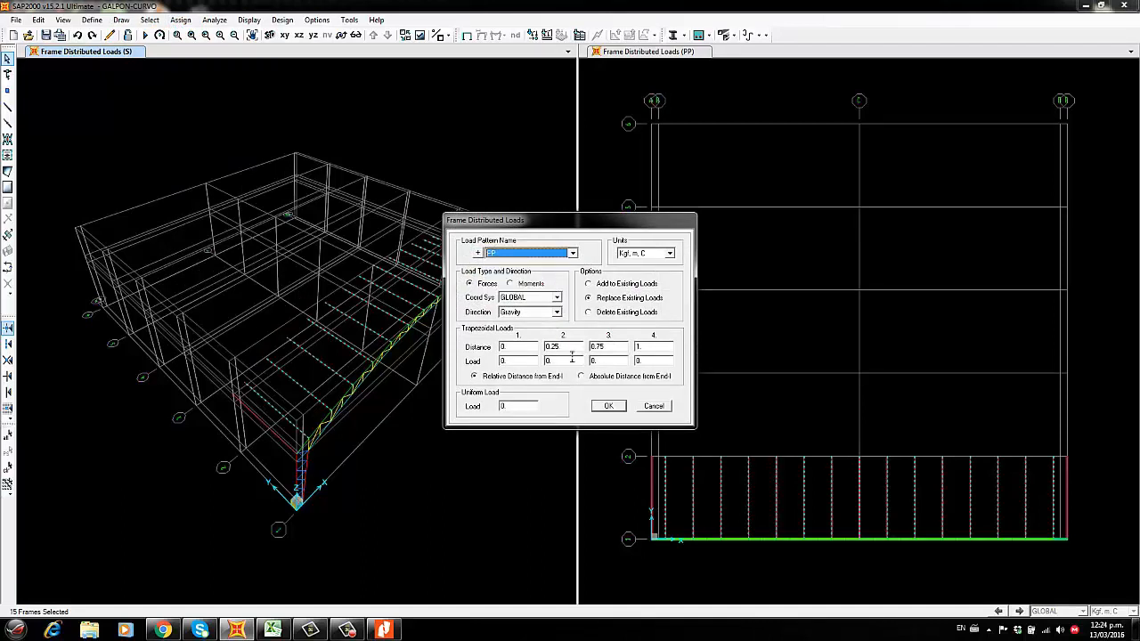
{"action": "left_click", "coordinate": [526, 407]}
{"action": "left_click", "coordinate": [274, 631]}
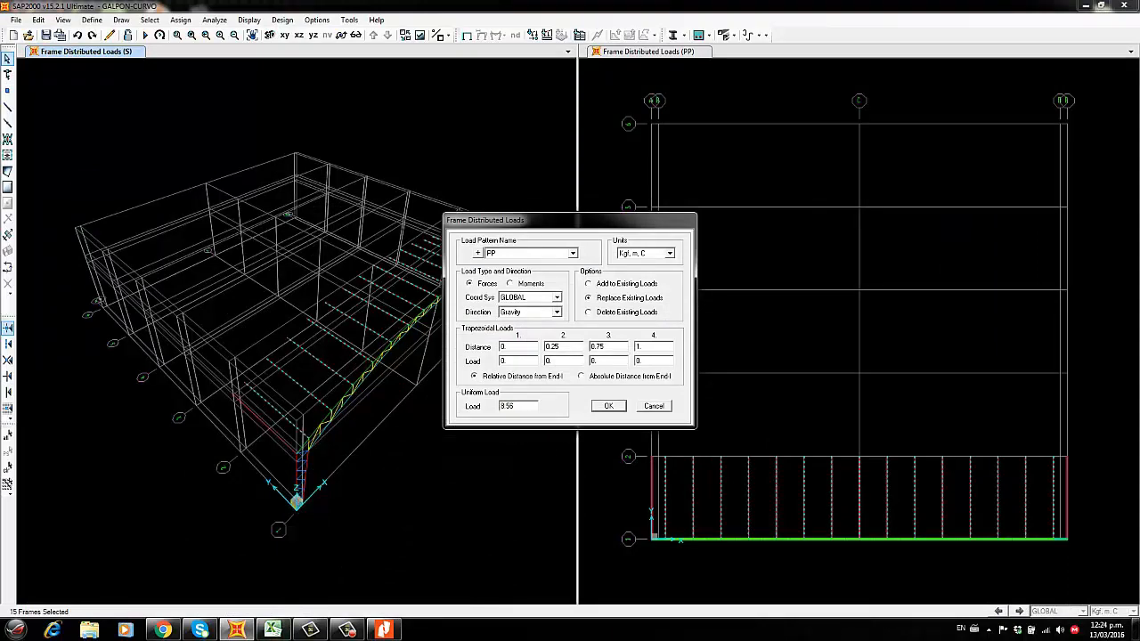
{"action": "left_click", "coordinate": [609, 406]}
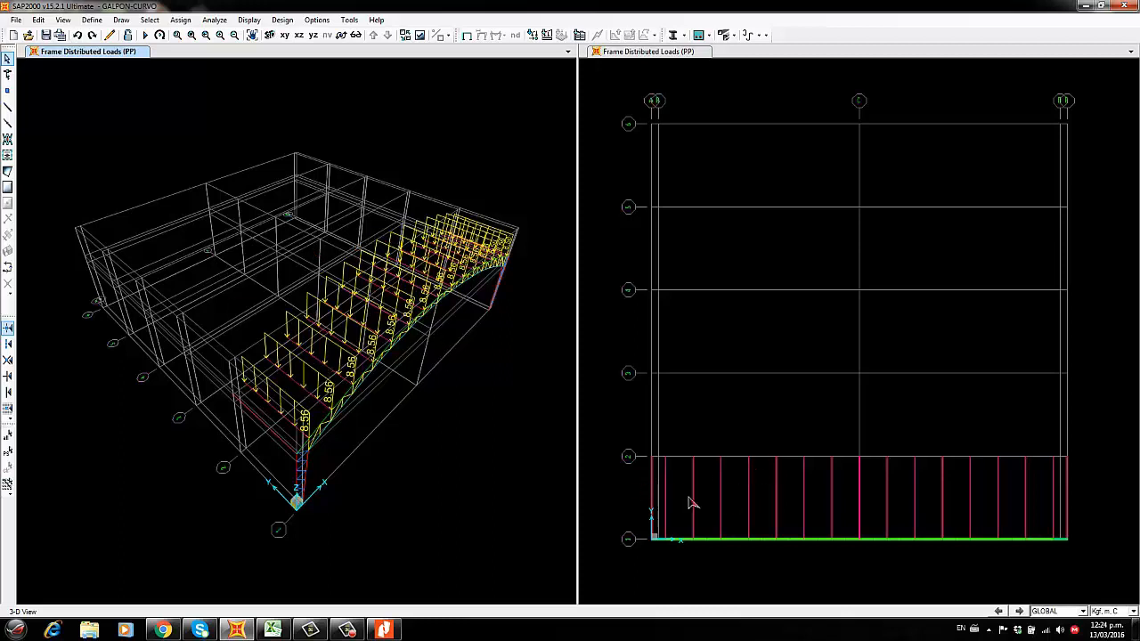
Select the two edge purlins in the plan view and assign them a uniform gravity load of 4.28 Kgf/m in pattern PP
{"action": "left_click", "coordinate": [656, 495]}
{"action": "left_click", "coordinate": [650, 495]}
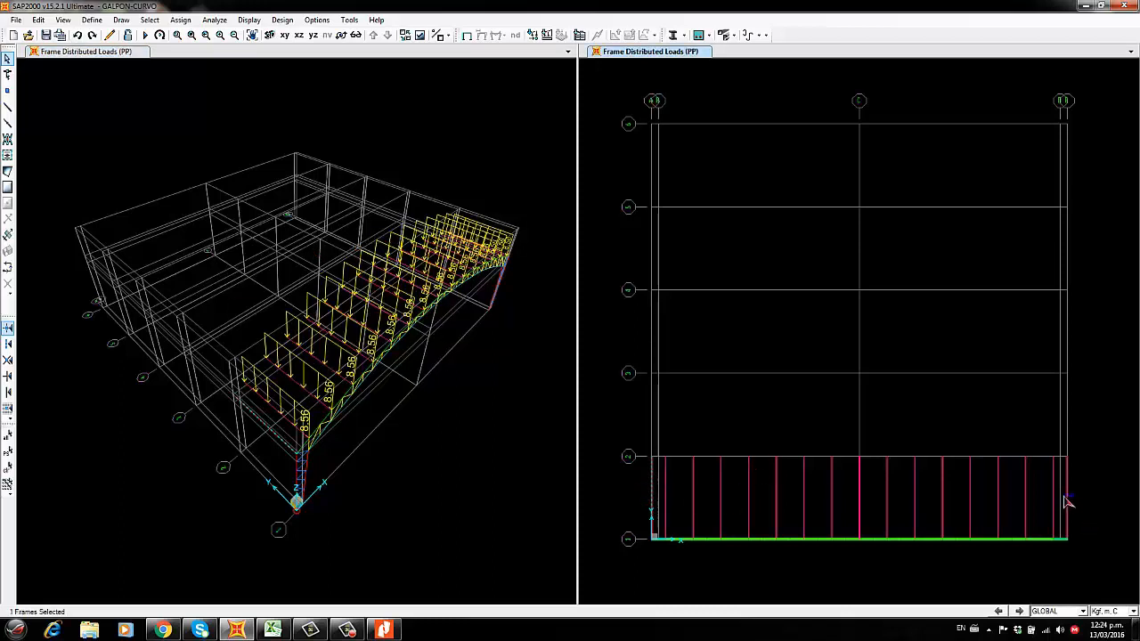
{"action": "left_click", "coordinate": [1067, 496]}
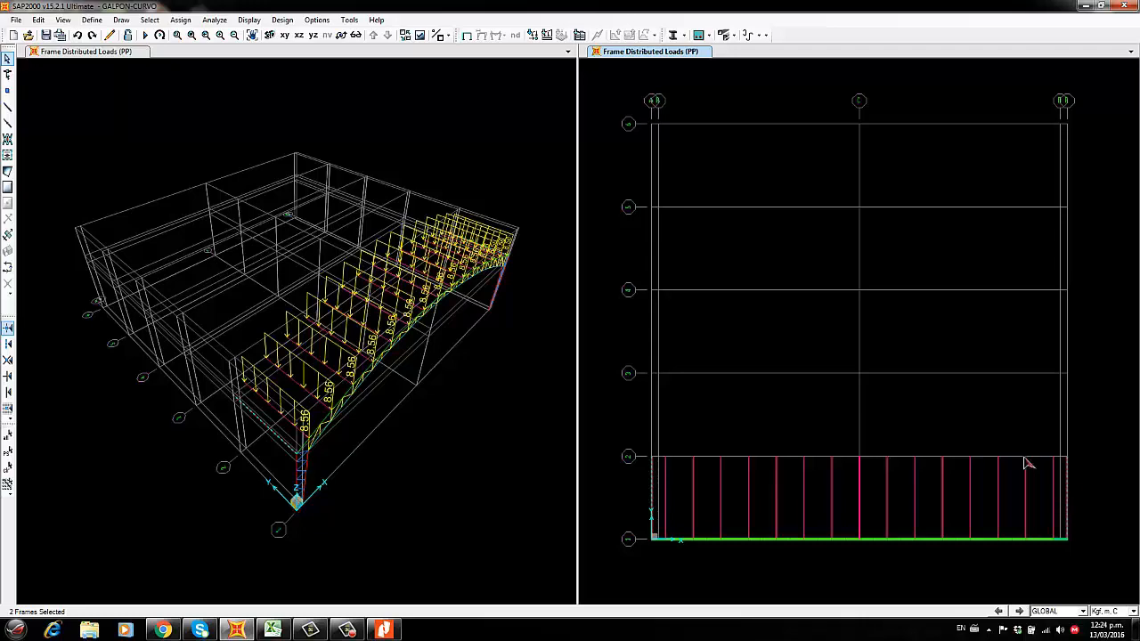
{"action": "left_click", "coordinate": [180, 19]}
{"action": "mouse_move", "coordinate": [218, 161]}
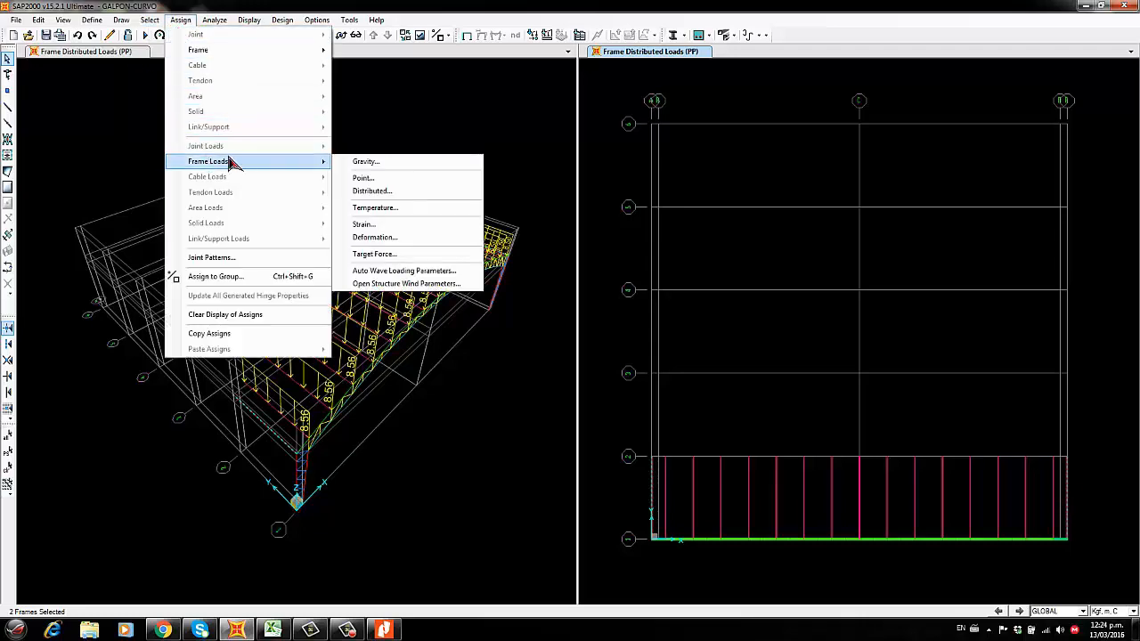
{"action": "left_click", "coordinate": [374, 192]}
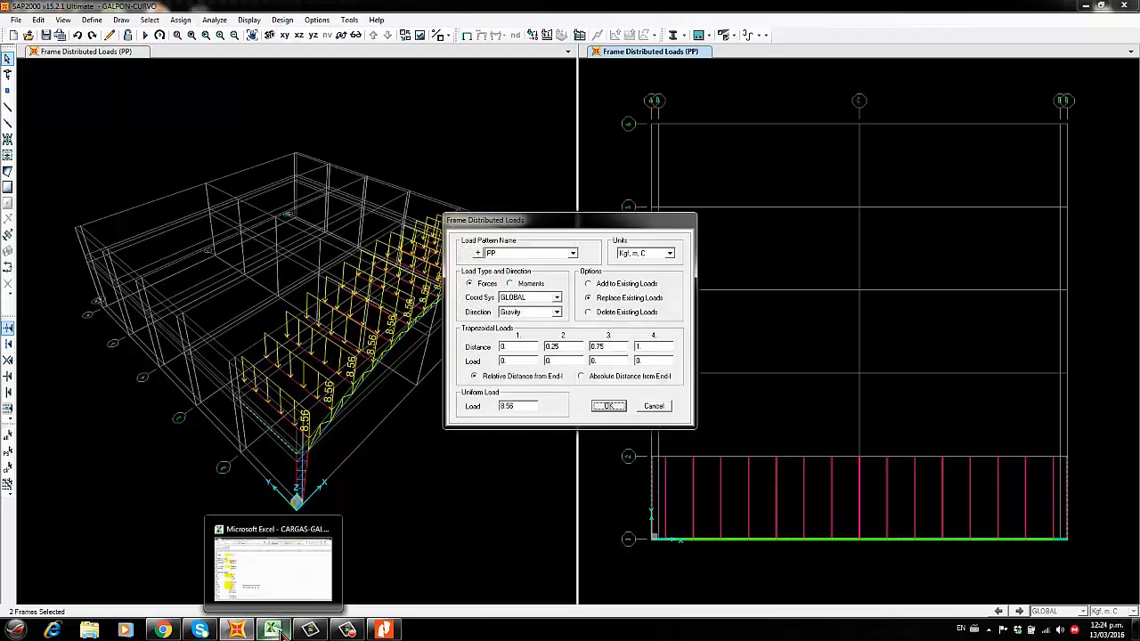
{"action": "double_click", "coordinate": [530, 412]}
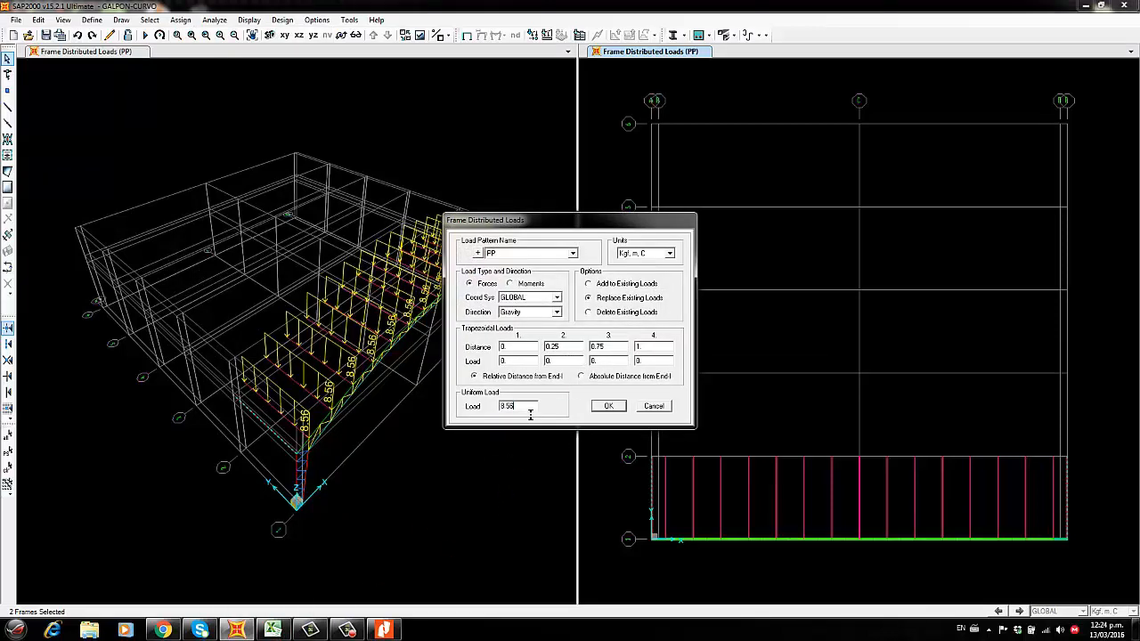
{"action": "left_click", "coordinate": [522, 361]}
{"action": "left_click", "coordinate": [614, 410]}
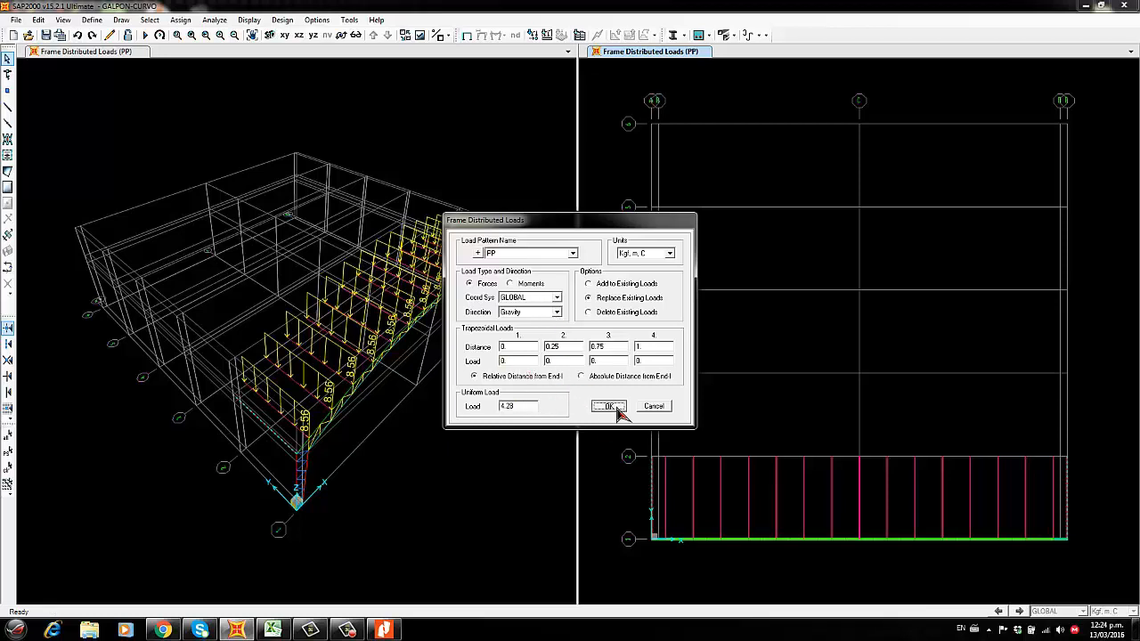
{"action": "left_click", "coordinate": [453, 501]}
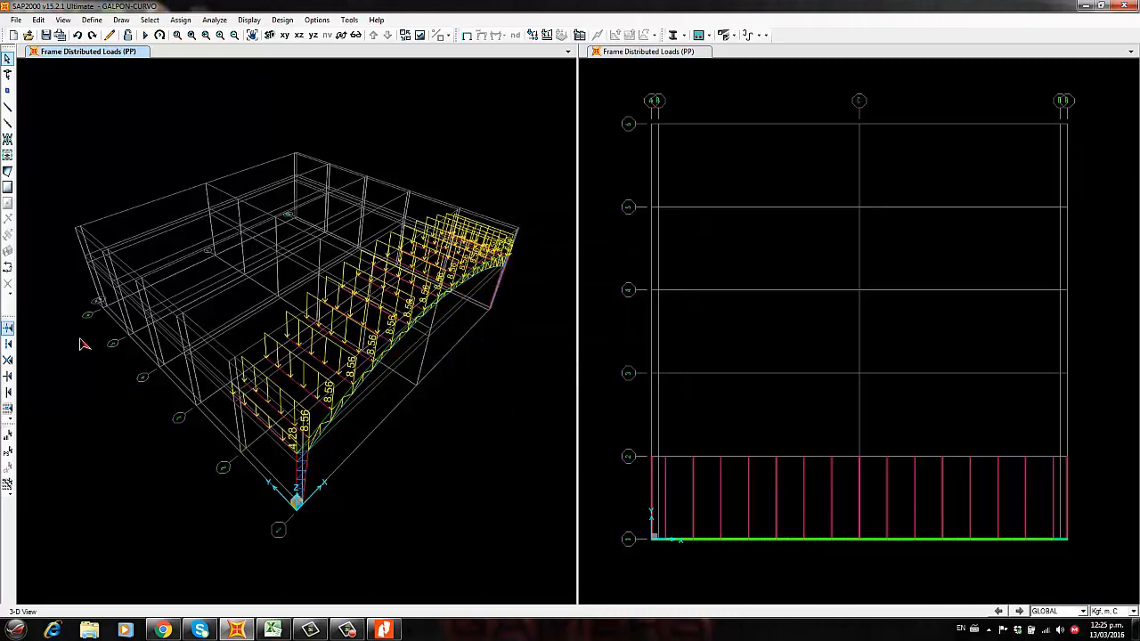
Reselect the two edge purlins and assign them a 50 Kgf/m uniform gravity load in pattern S, consulting the hail load in Excel cell B9
{"action": "left_click", "coordinate": [7, 451]}
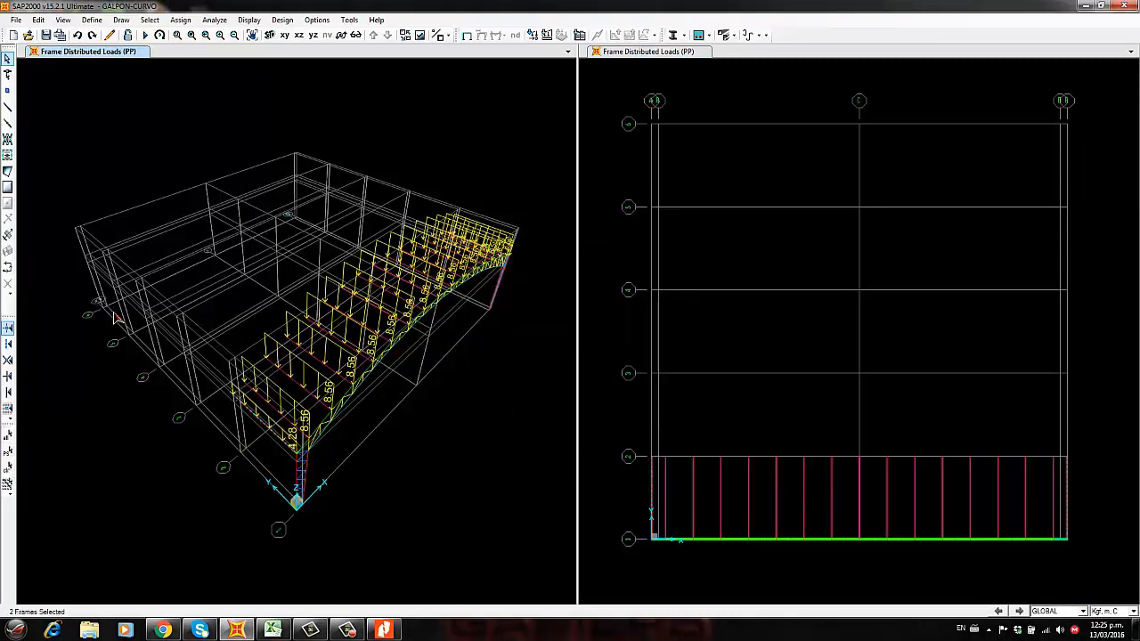
{"action": "left_click", "coordinate": [180, 20]}
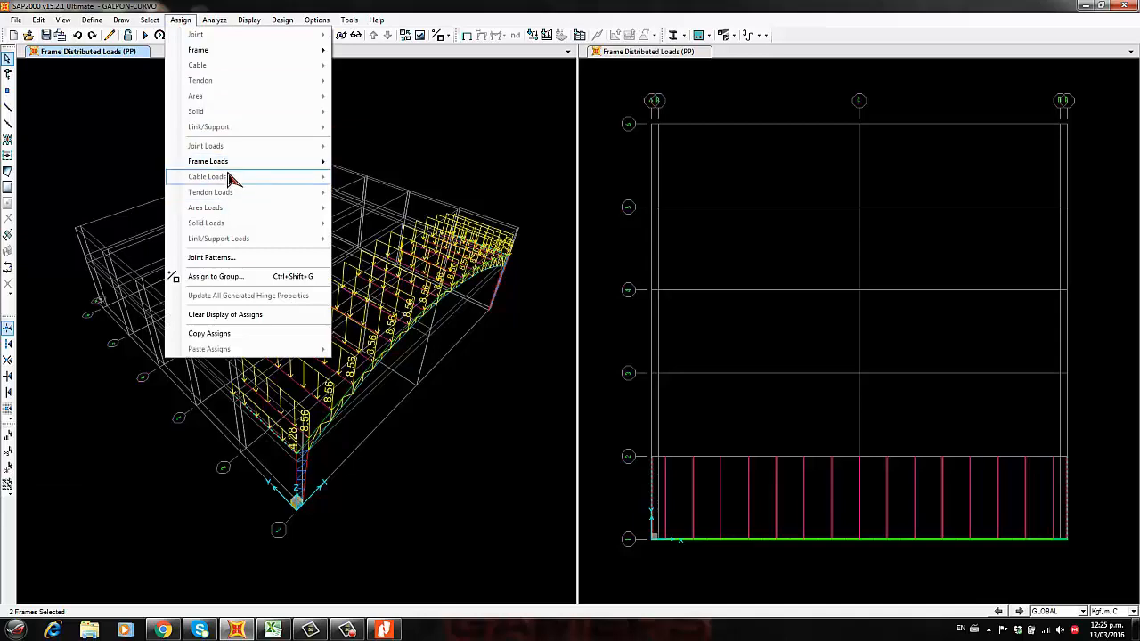
{"action": "mouse_move", "coordinate": [229, 163]}
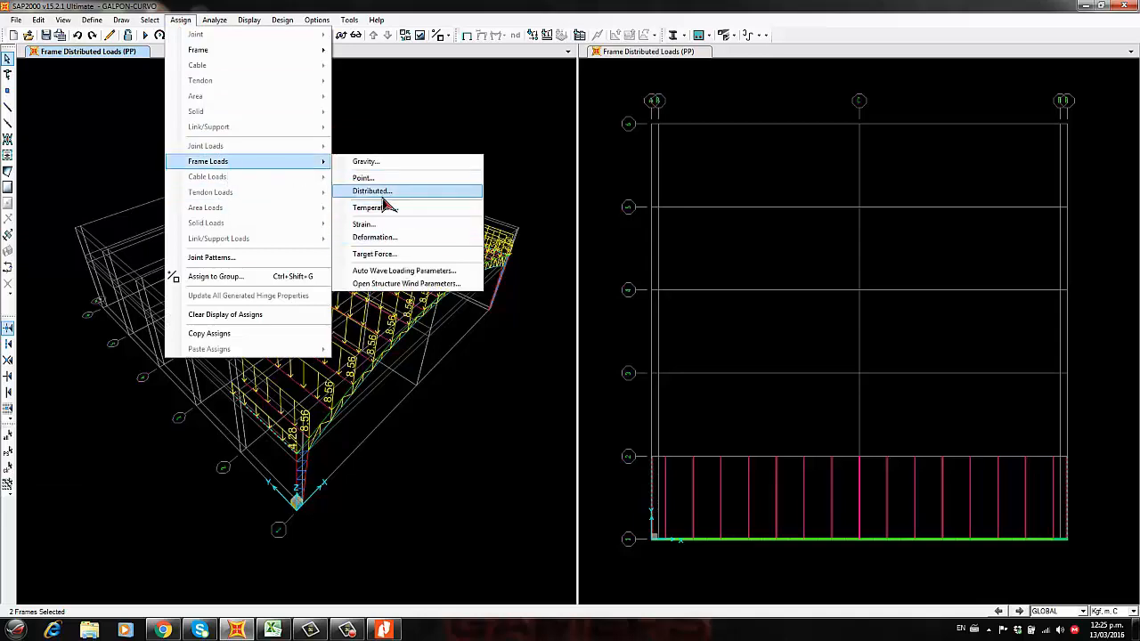
{"action": "left_click", "coordinate": [383, 191]}
{"action": "left_click", "coordinate": [574, 258]}
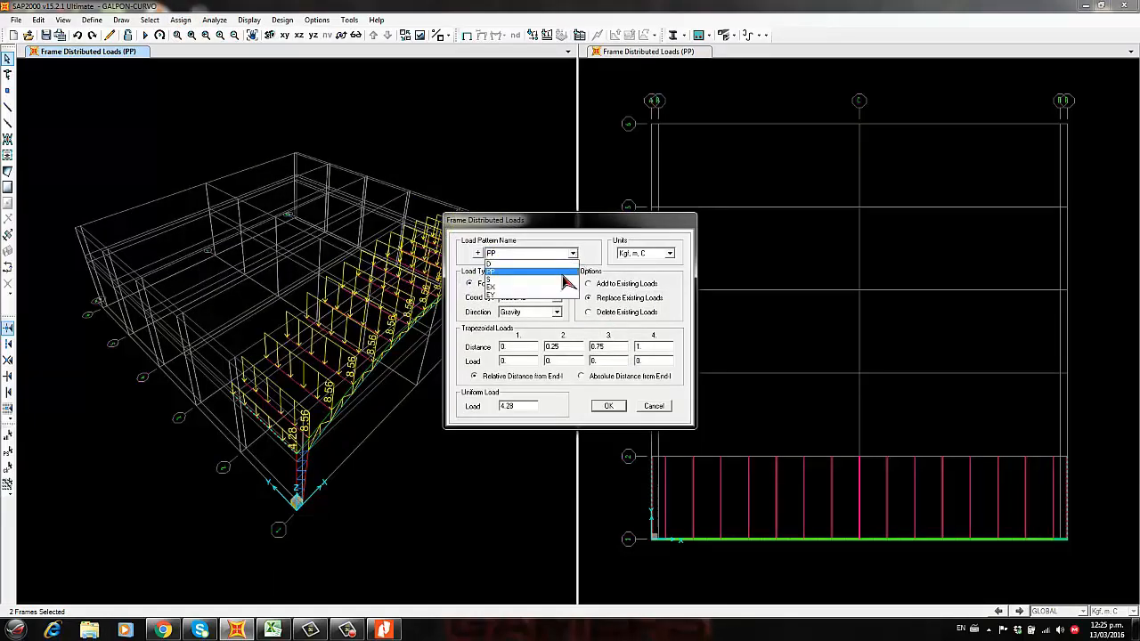
{"action": "left_click", "coordinate": [545, 300]}
{"action": "double_click", "coordinate": [525, 407]}
{"action": "left_click", "coordinate": [273, 631]}
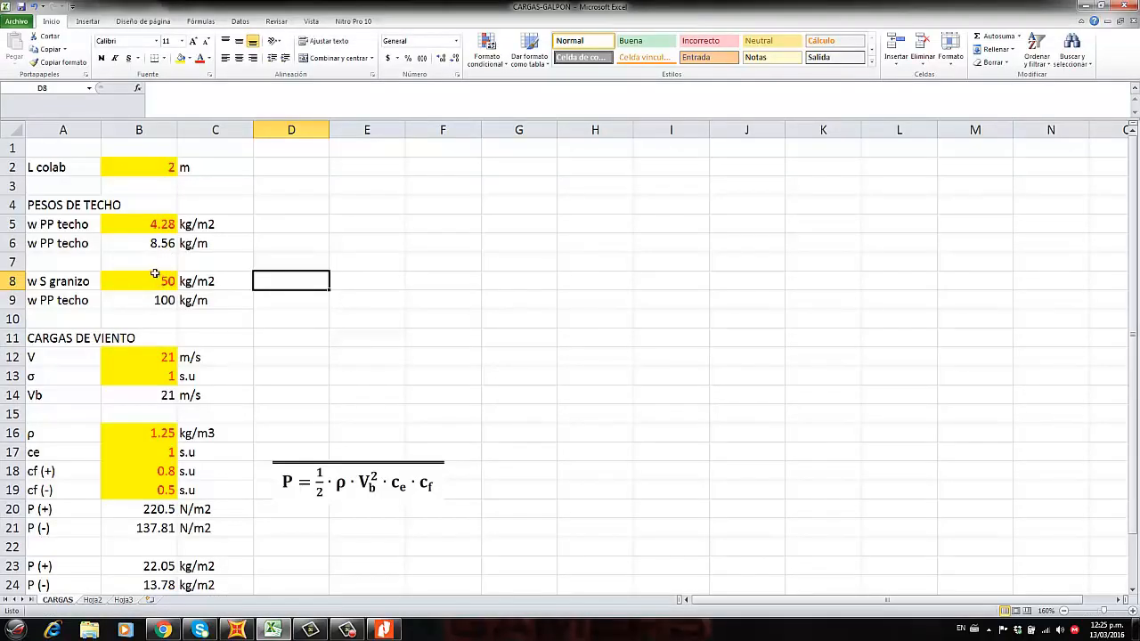
{"action": "left_click", "coordinate": [164, 307]}
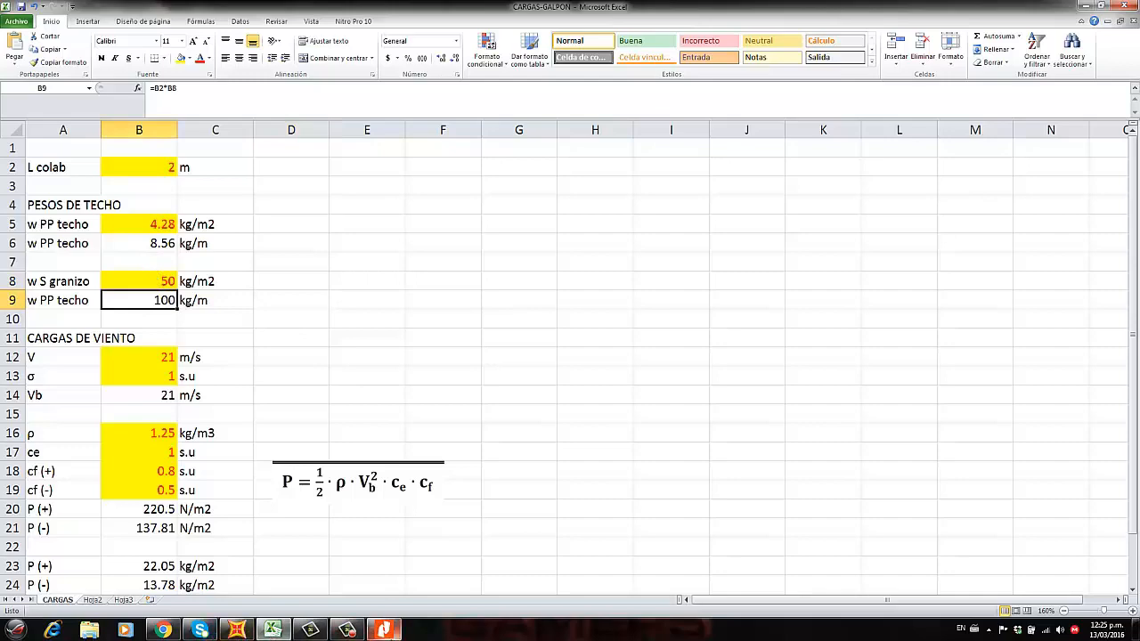
{"action": "left_click", "coordinate": [236, 630]}
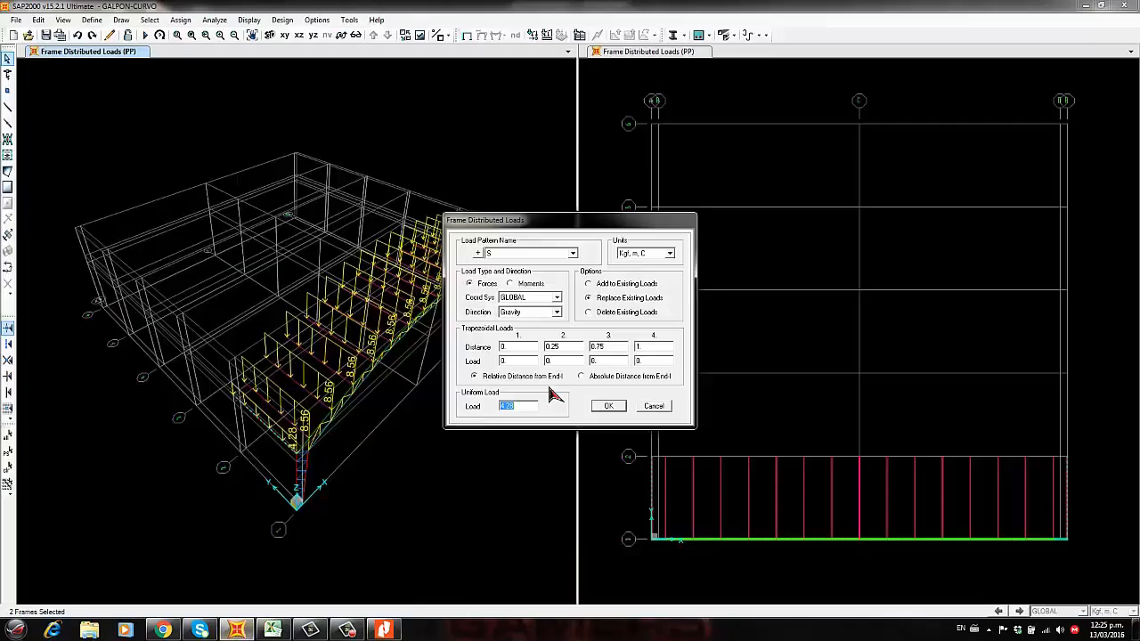
{"action": "key", "text": "Return"}
Select all interior purlins in the plan view and assign them a uniform gravity load of 100 Kgf/m in pattern S
{"action": "left_click_drag", "start_coordinate": [1060, 501], "coordinate": [661, 493]}
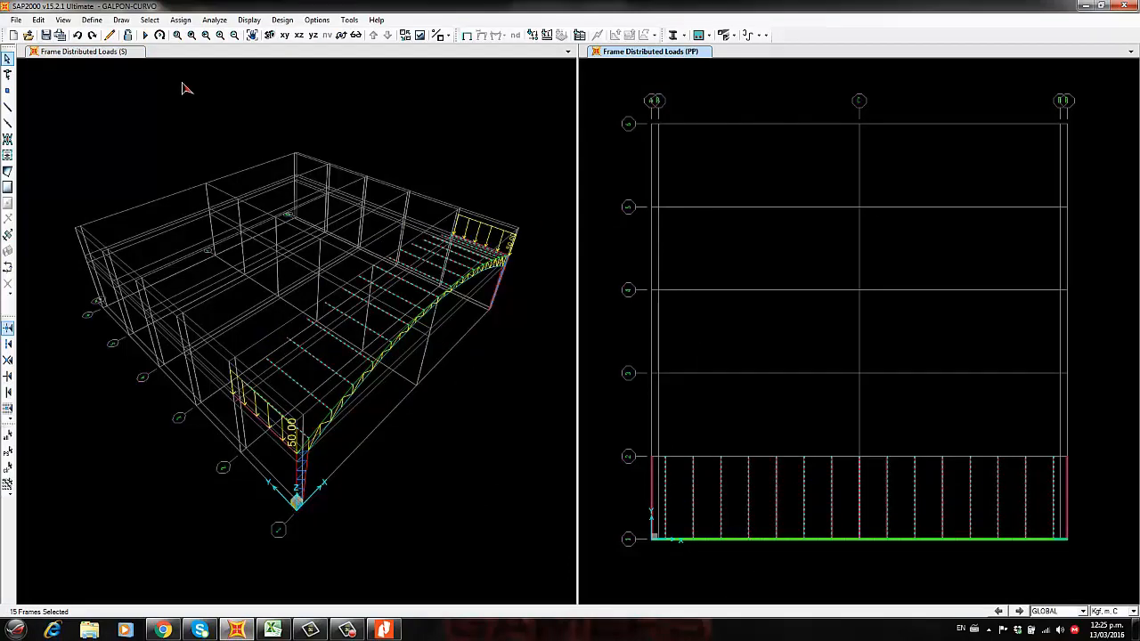
{"action": "left_click", "coordinate": [181, 20]}
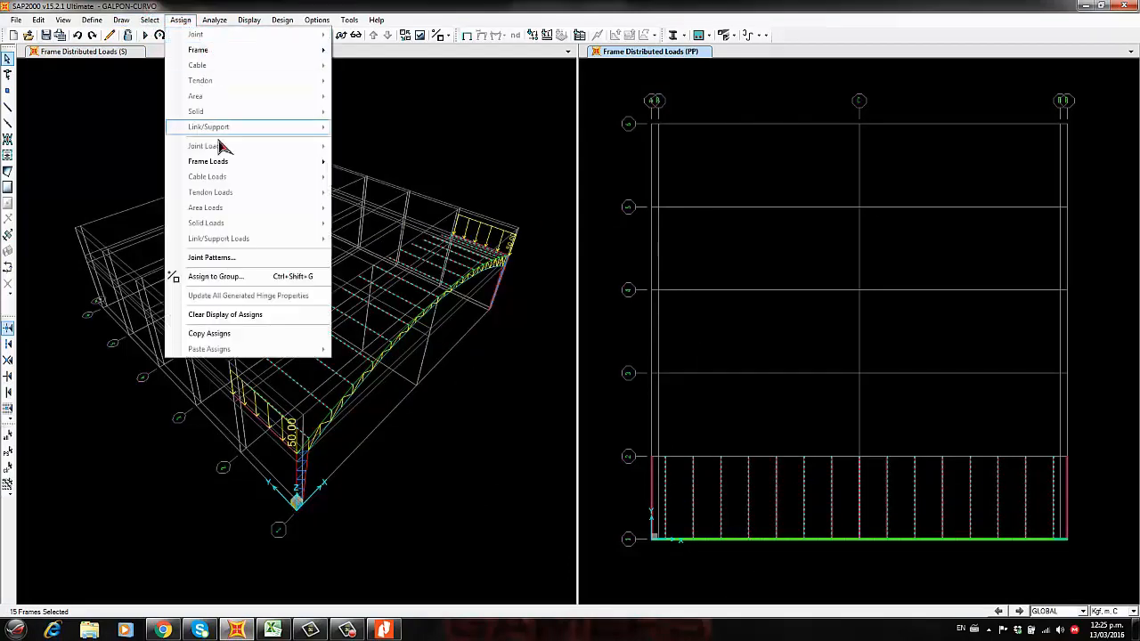
{"action": "mouse_move", "coordinate": [265, 163]}
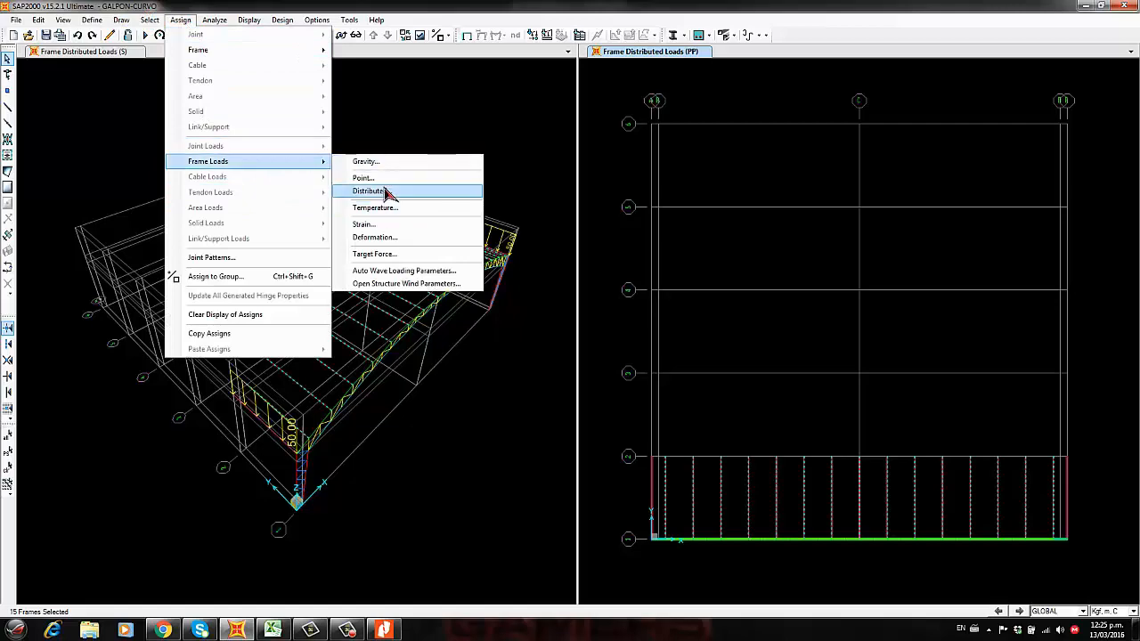
{"action": "left_click", "coordinate": [385, 192]}
{"action": "double_click", "coordinate": [526, 408]}
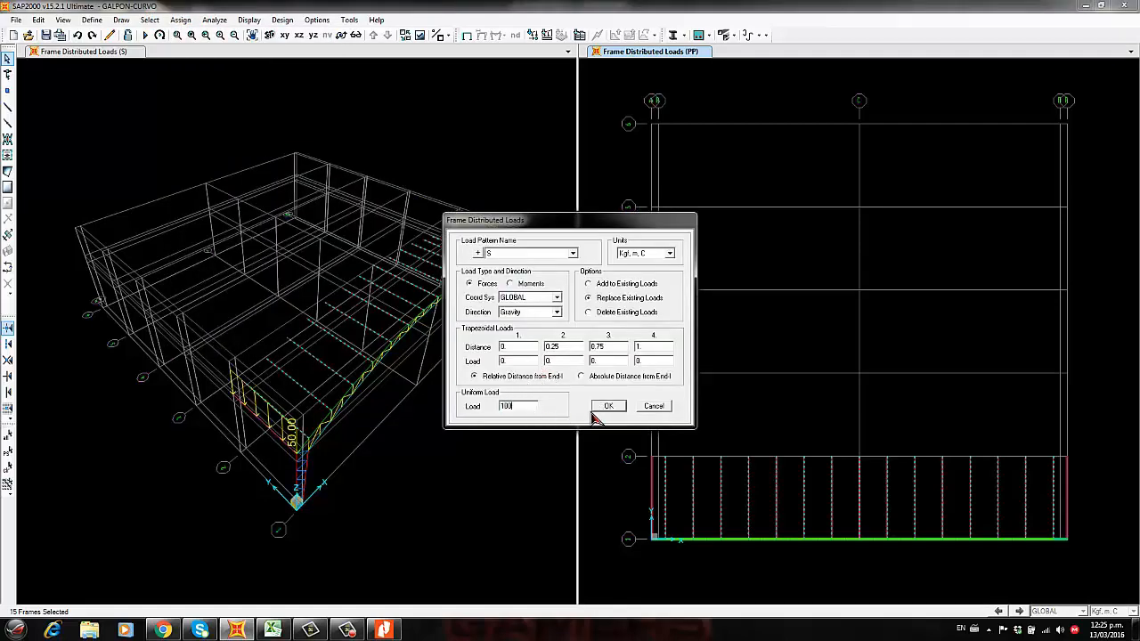
{"action": "left_click", "coordinate": [620, 409]}
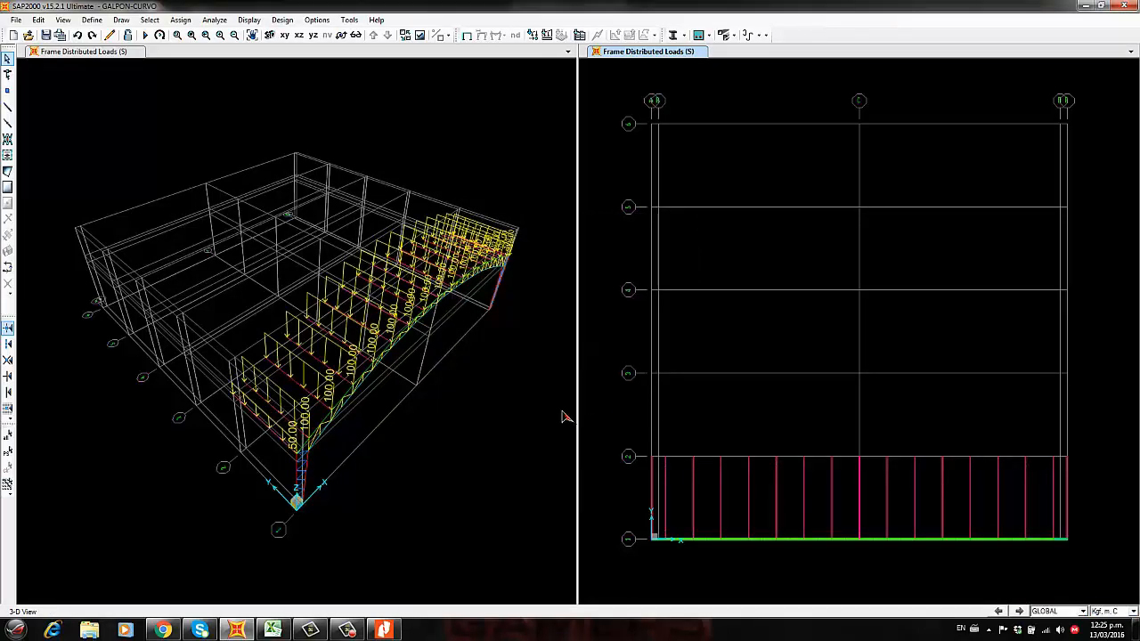
{"action": "middle_click_drag", "start_coordinate": [512, 409], "coordinate": [502, 413]}
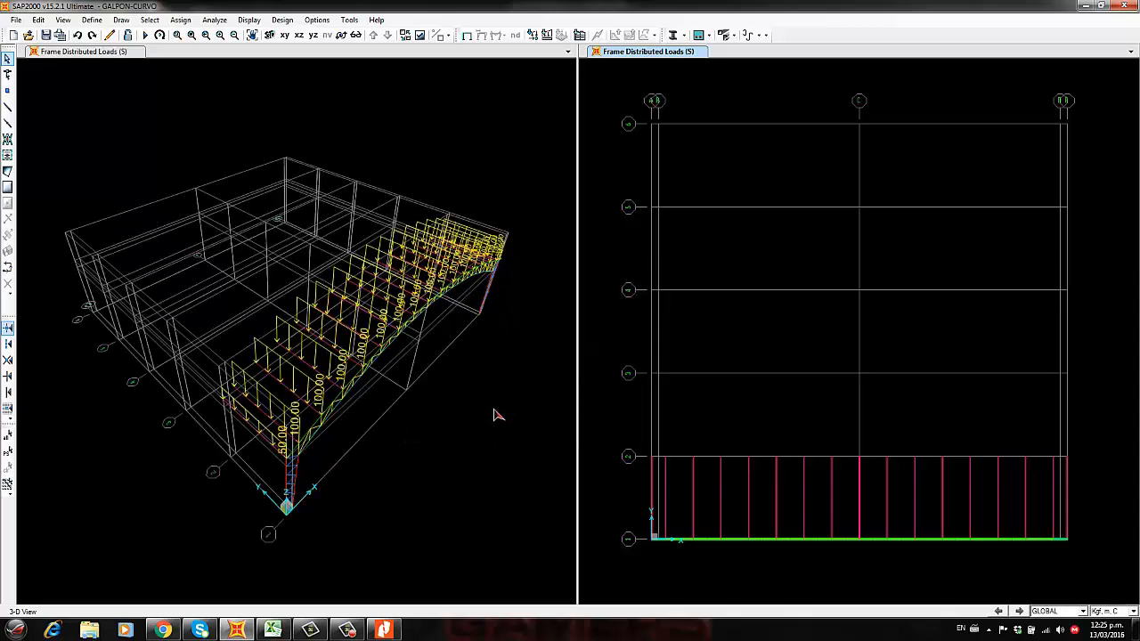
{"action": "scroll", "coordinate": [428, 495], "scroll_direction": "up", "scroll_amount": 2}
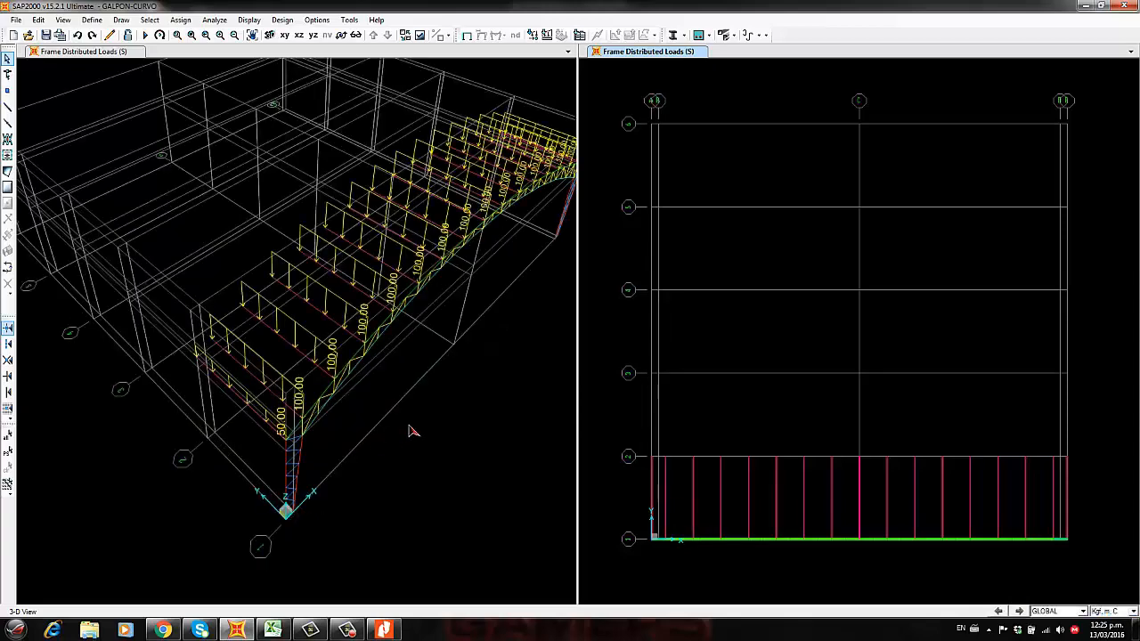
Show the X-Z elevation at Y=0 and select the outer chord of the column at grid A
{"action": "left_click", "coordinate": [285, 34]}
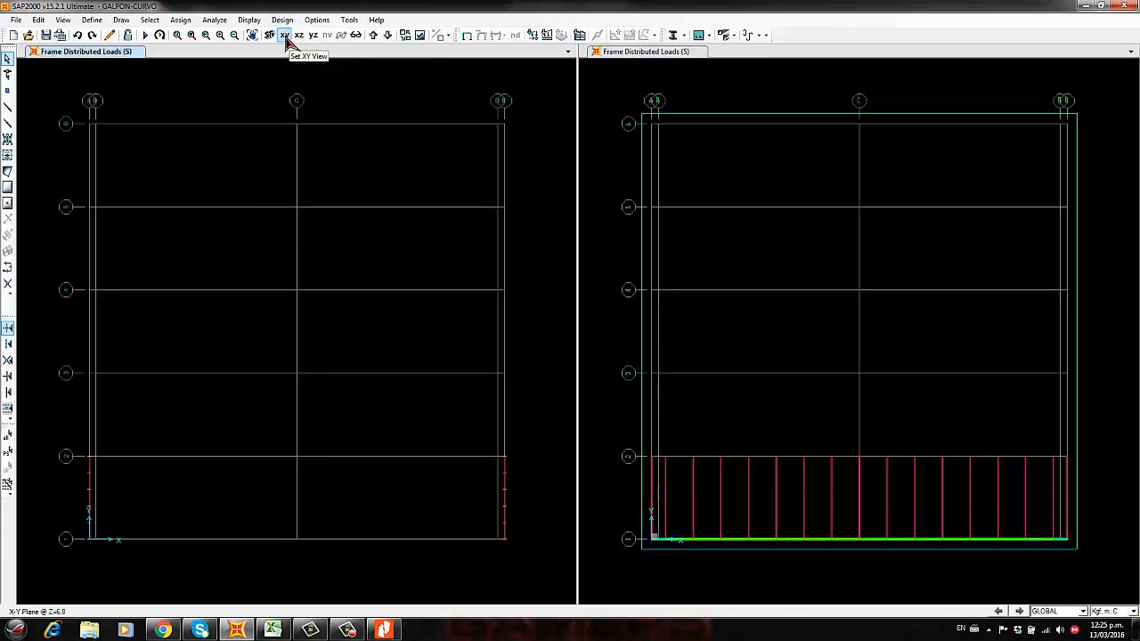
{"action": "left_click", "coordinate": [299, 34]}
{"action": "scroll", "coordinate": [124, 366], "scroll_direction": "up", "scroll_amount": 3}
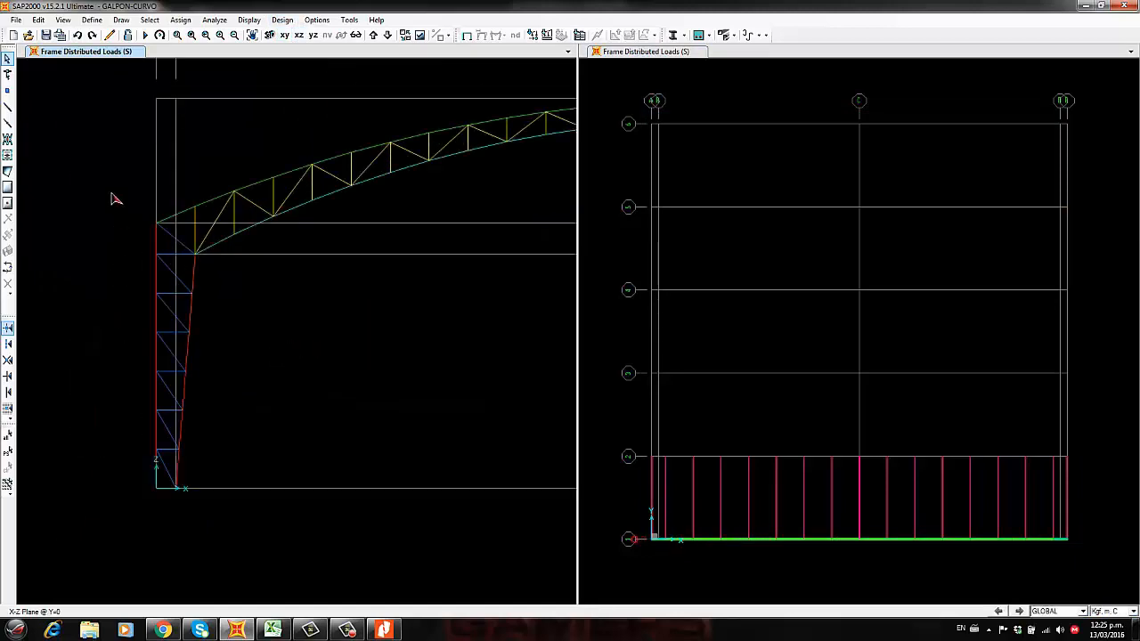
{"action": "left_click_drag", "start_coordinate": [112, 192], "coordinate": [166, 522]}
{"action": "scroll", "coordinate": [94, 495], "scroll_direction": "down", "scroll_amount": 1}
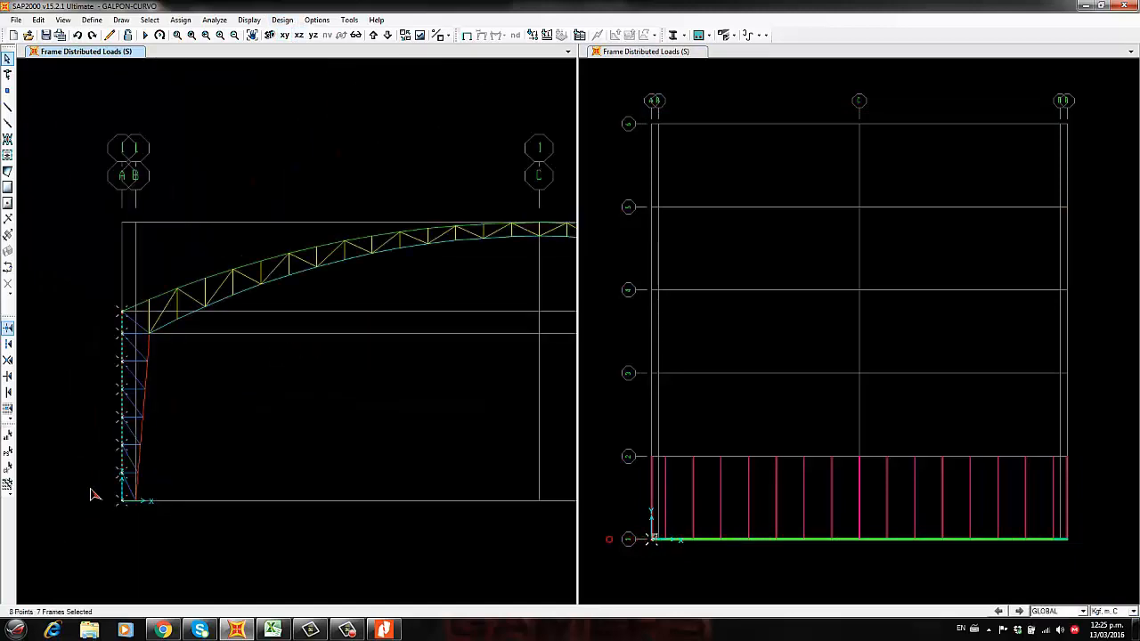
{"action": "scroll", "coordinate": [237, 377], "scroll_direction": "down", "scroll_amount": 3}
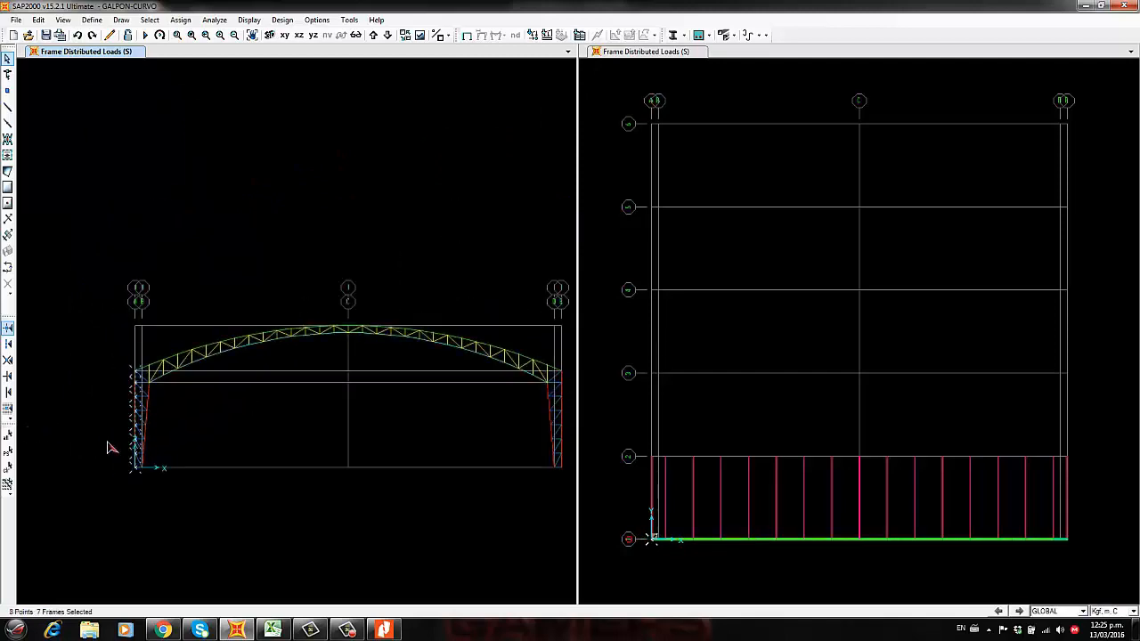
{"action": "scroll", "coordinate": [143, 392], "scroll_direction": "up", "scroll_amount": 3}
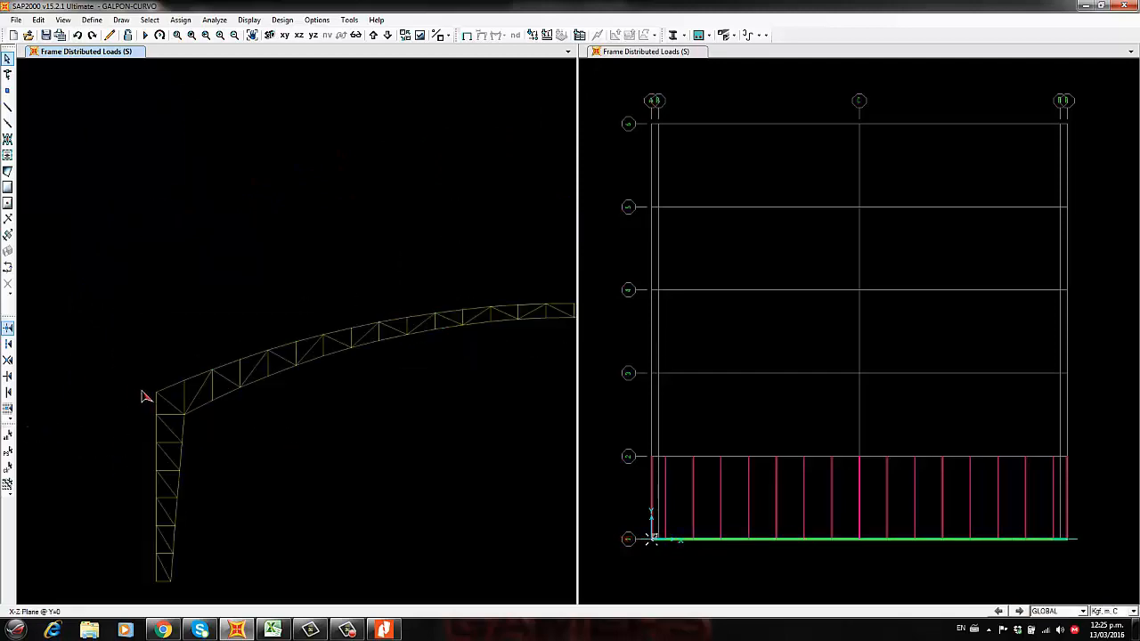
{"action": "scroll", "coordinate": [221, 403], "scroll_direction": "up", "scroll_amount": 1}
Add the arched truss's top chord segments, from the grid A column up towards the ridge at grid C, to the selection
{"action": "left_click", "coordinate": [240, 410]}
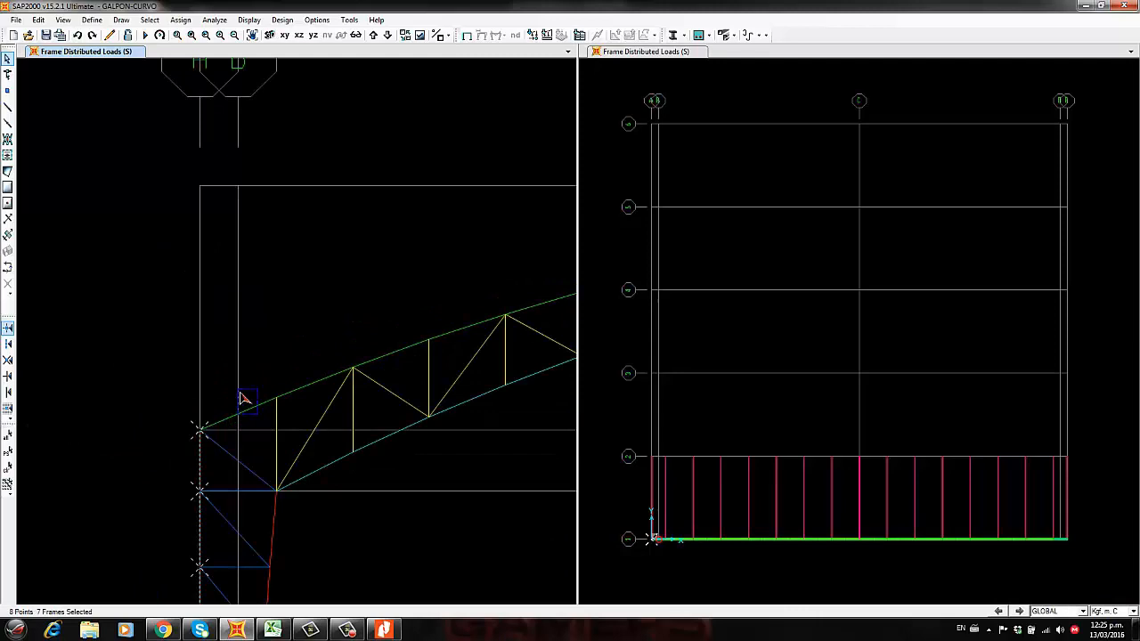
{"action": "left_click", "coordinate": [315, 383]}
{"action": "left_click", "coordinate": [404, 349]}
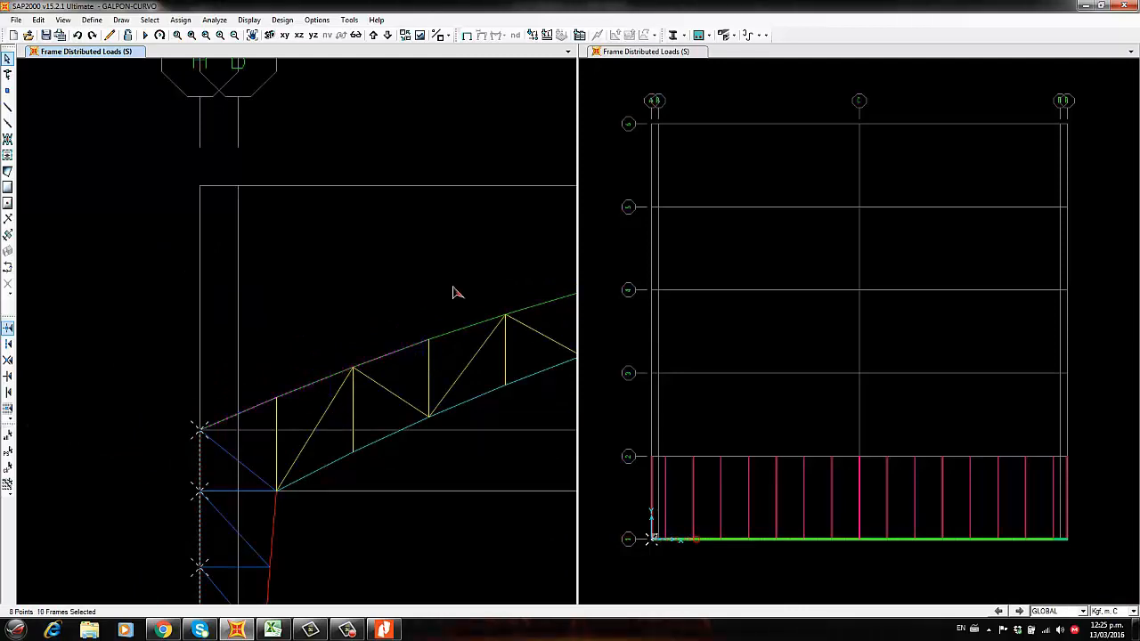
{"action": "scroll", "coordinate": [453, 291], "scroll_direction": "down", "scroll_amount": 3}
{"action": "middle_click_drag", "start_coordinate": [453, 291], "coordinate": [94, 356]}
{"action": "scroll", "coordinate": [299, 312], "scroll_direction": "down", "scroll_amount": 1}
{"action": "scroll", "coordinate": [115, 374], "scroll_direction": "up", "scroll_amount": 2}
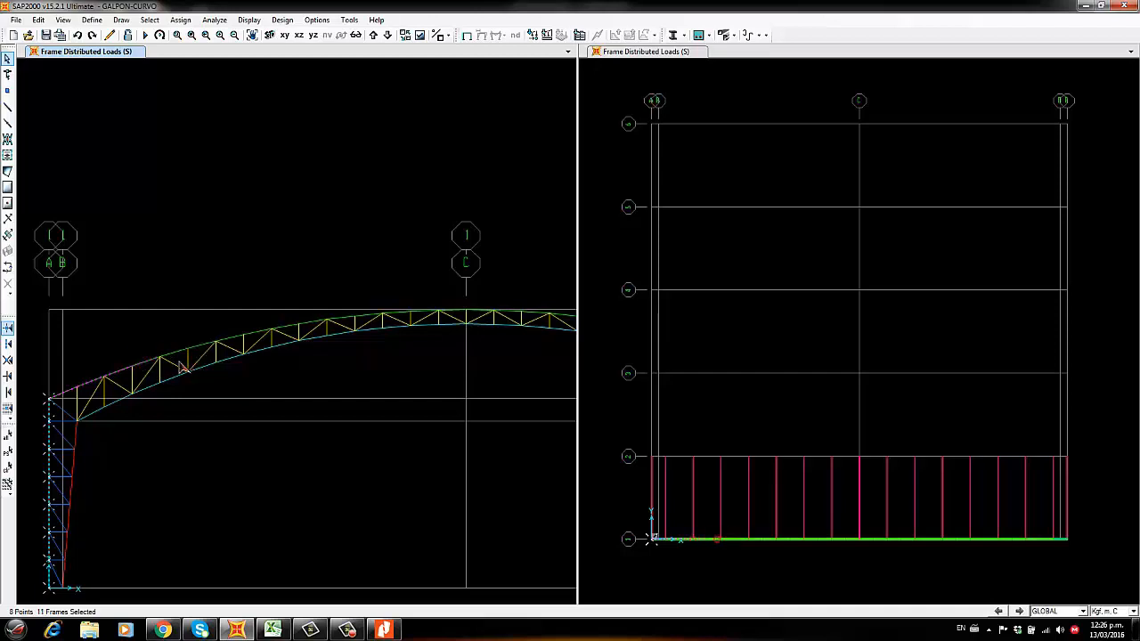
{"action": "left_click", "coordinate": [200, 351]}
{"action": "left_click", "coordinate": [201, 349]}
{"action": "left_click", "coordinate": [231, 337]}
Switch to the Excel load sheet, consult the P (+) wind load per metre, and insert a blank row below the L colab row
{"action": "key", "text": "alt+Tab"}
{"action": "scroll", "coordinate": [270, 347], "scroll_direction": "down", "scroll_amount": 3}
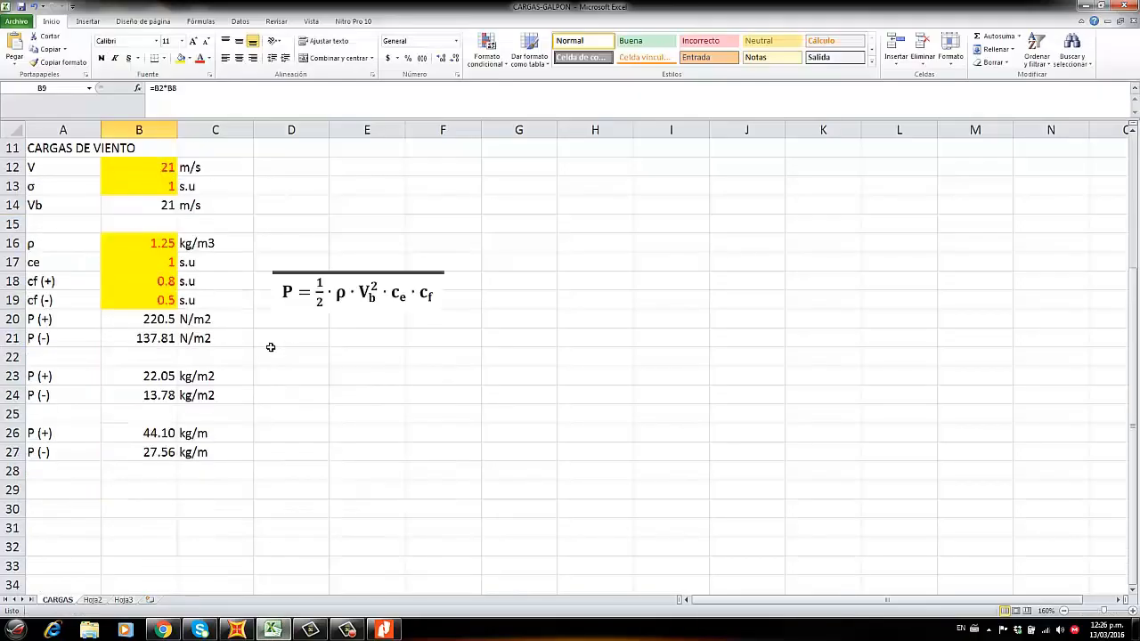
{"action": "left_click", "coordinate": [153, 437]}
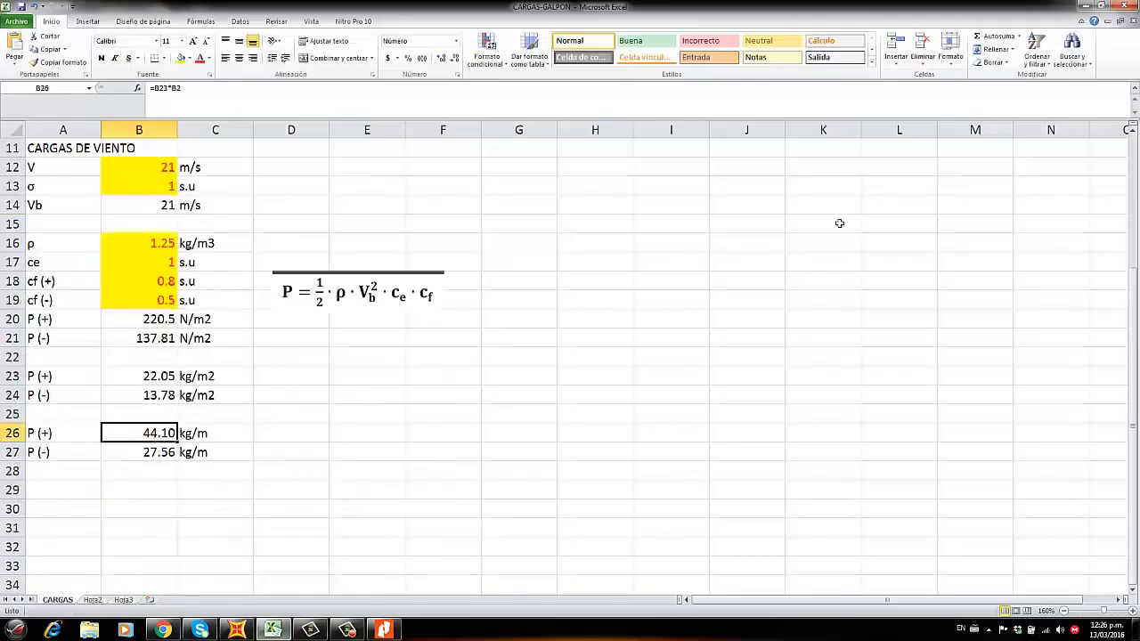
{"action": "scroll", "coordinate": [148, 176], "scroll_direction": "up", "scroll_amount": 3}
{"action": "left_click", "coordinate": [68, 173]}
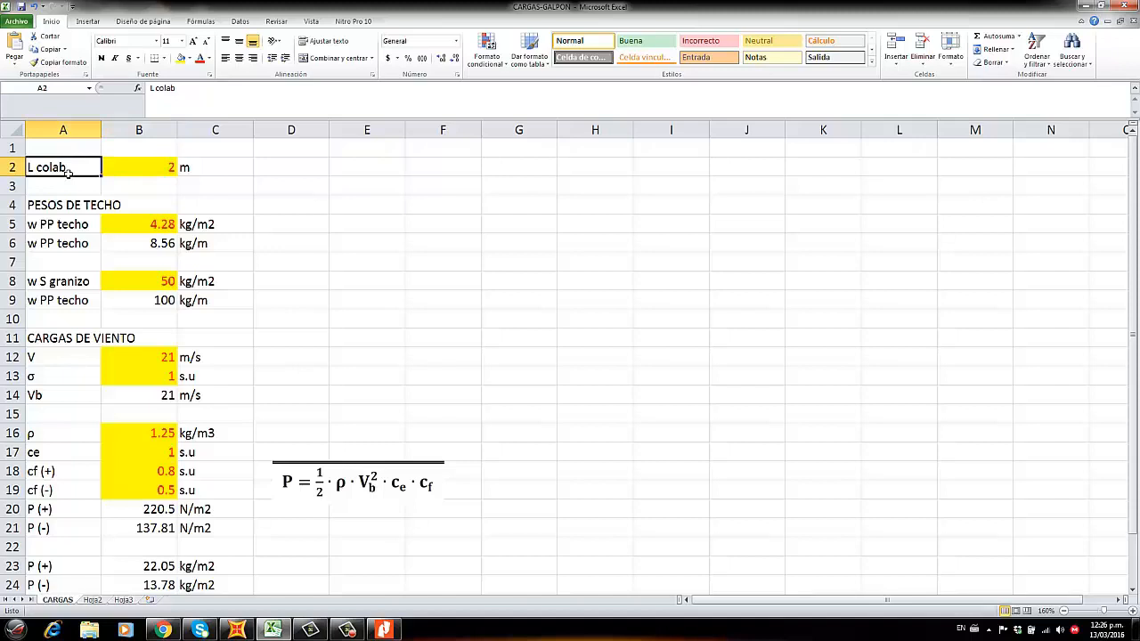
{"action": "left_click", "coordinate": [23, 190]}
{"action": "key", "text": "ctrl+plus"}
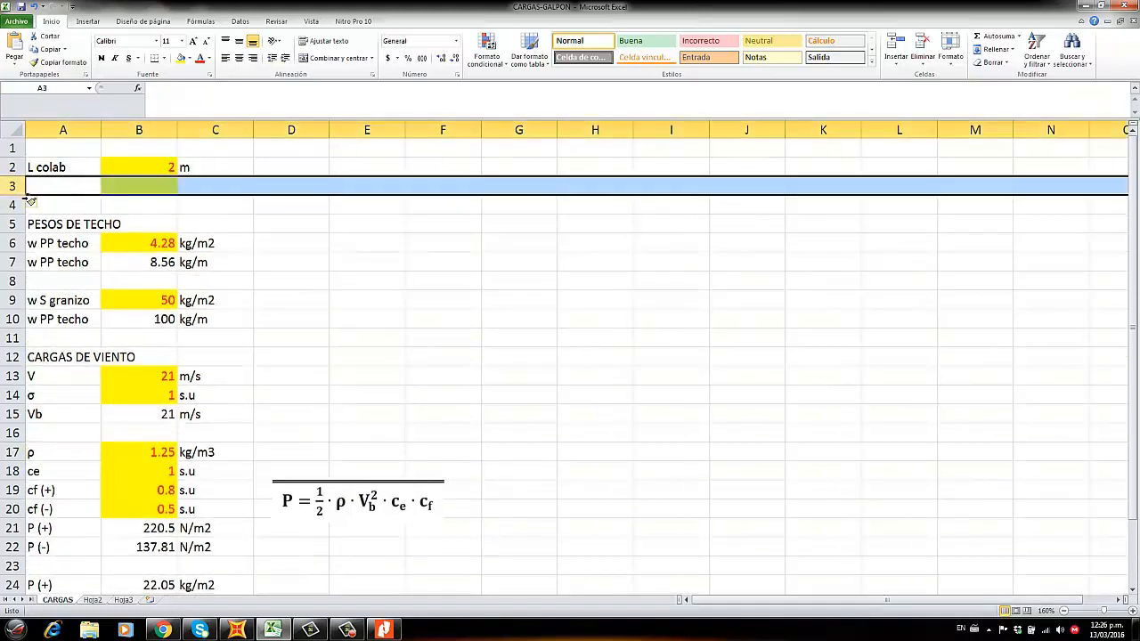
{"action": "left_click", "coordinate": [63, 187]}
Change the label in A2 to "L colab corr" and enter "L colab cerch" in A3
{"action": "double_click", "coordinate": [89, 173]}
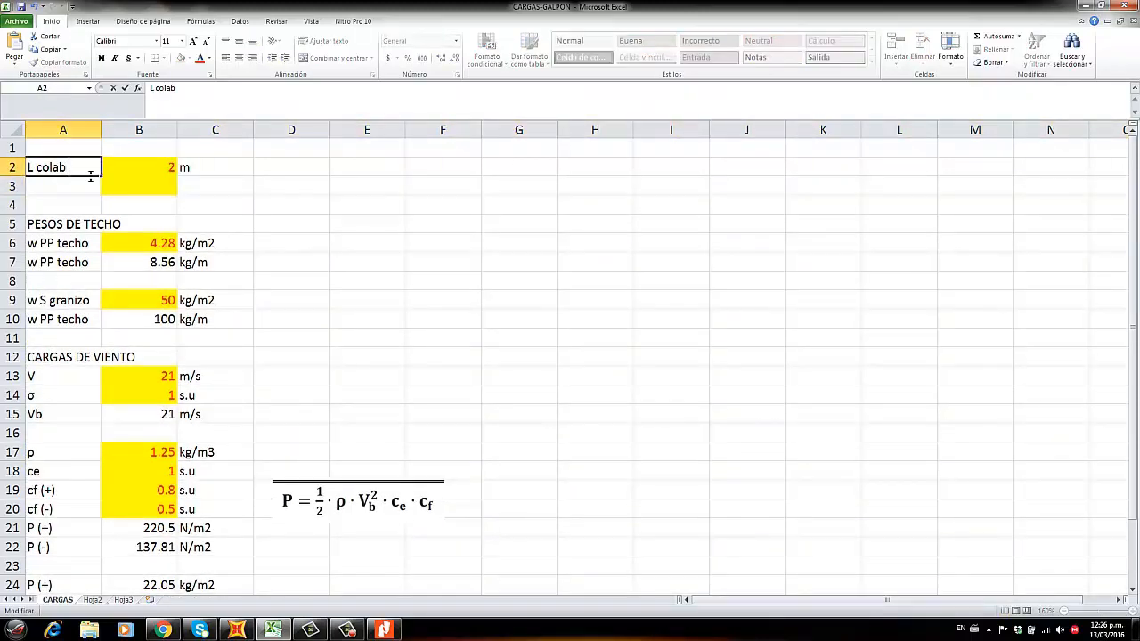
{"action": "type", "text": "ce"}
{"action": "type", "text": "rr"}
{"action": "key", "text": "Return"}
{"action": "type", "text": "L"}
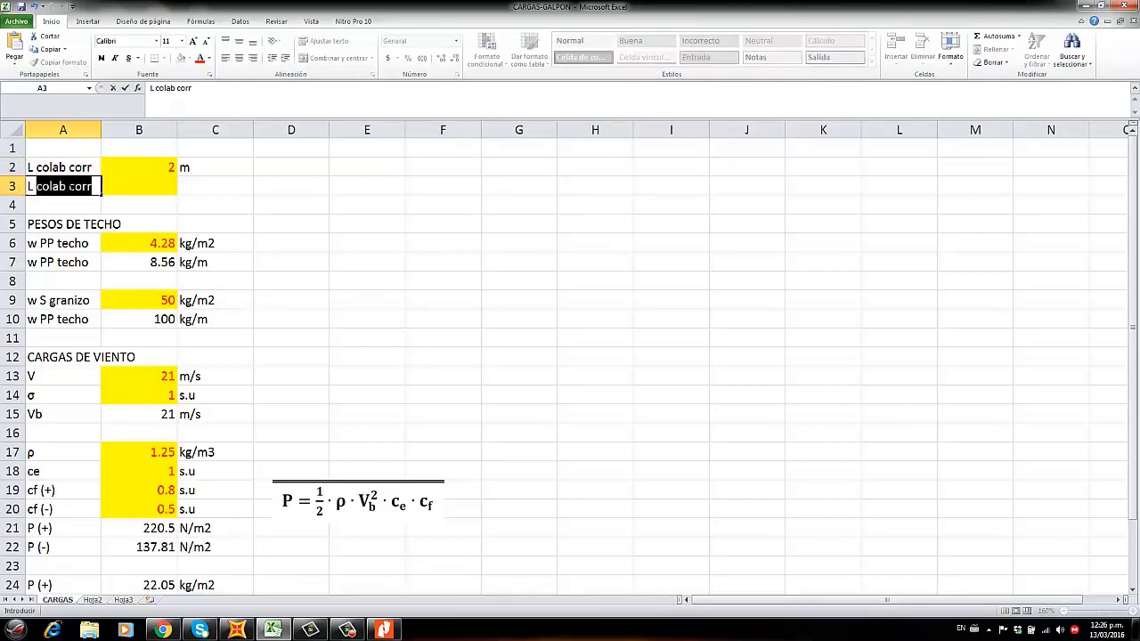
{"action": "left_click", "coordinate": [97, 190]}
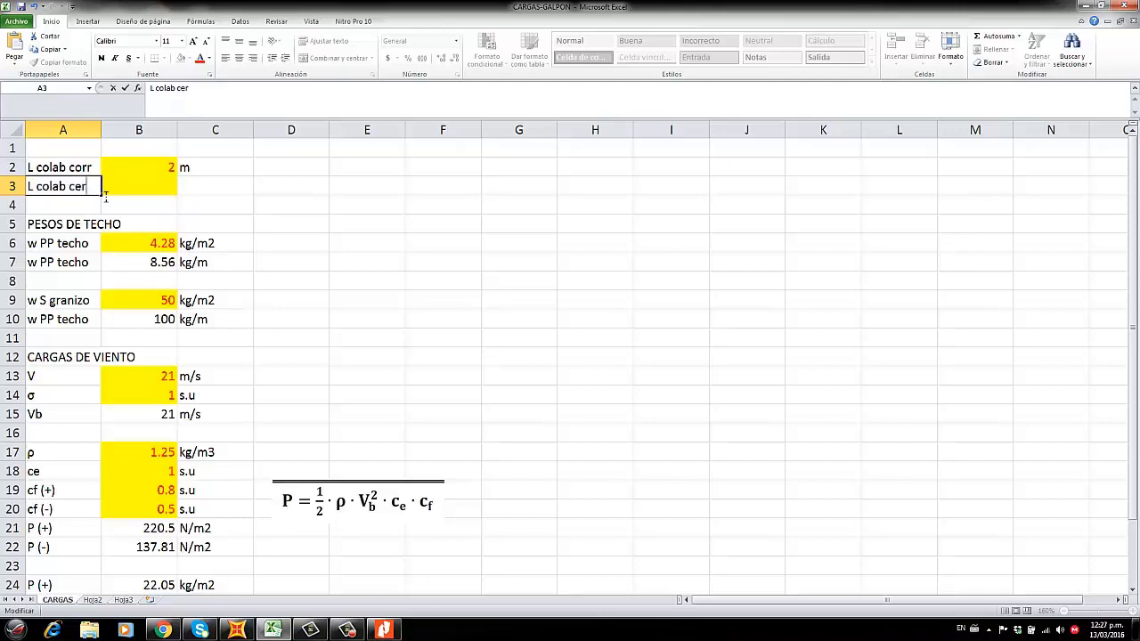
{"action": "left_click", "coordinate": [233, 192]}
Enter 6 as the truss tributary length in B3, with the unit m in C3
{"action": "left_click", "coordinate": [166, 190]}
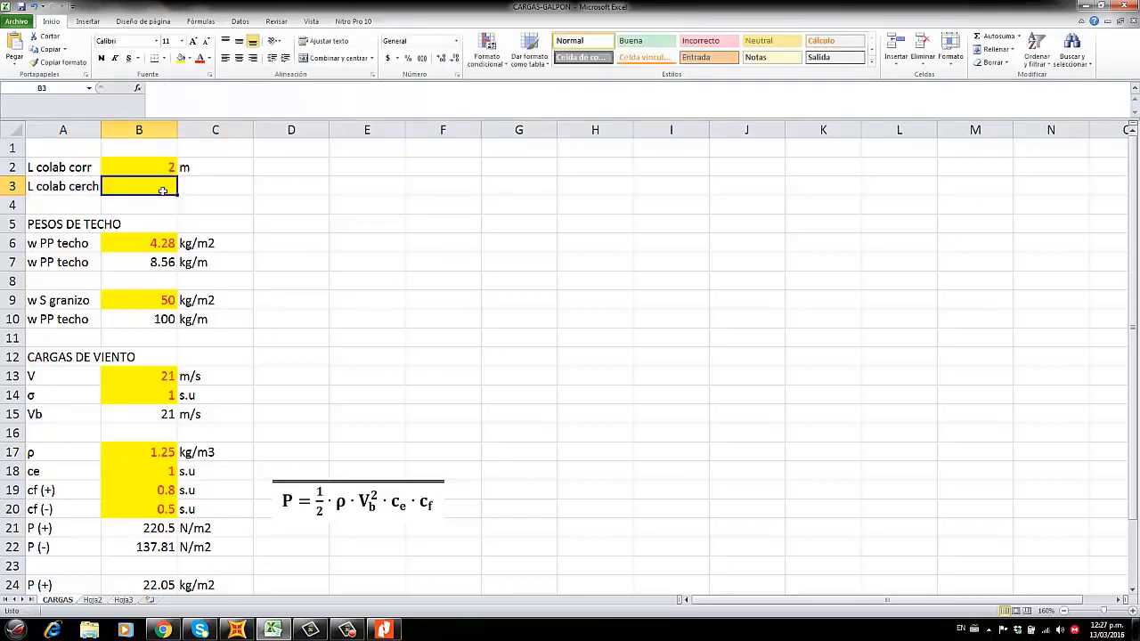
{"action": "type", "text": "6"}
{"action": "key", "text": "Right"}
{"action": "type", "text": "m"}
{"action": "key", "text": "Right"}
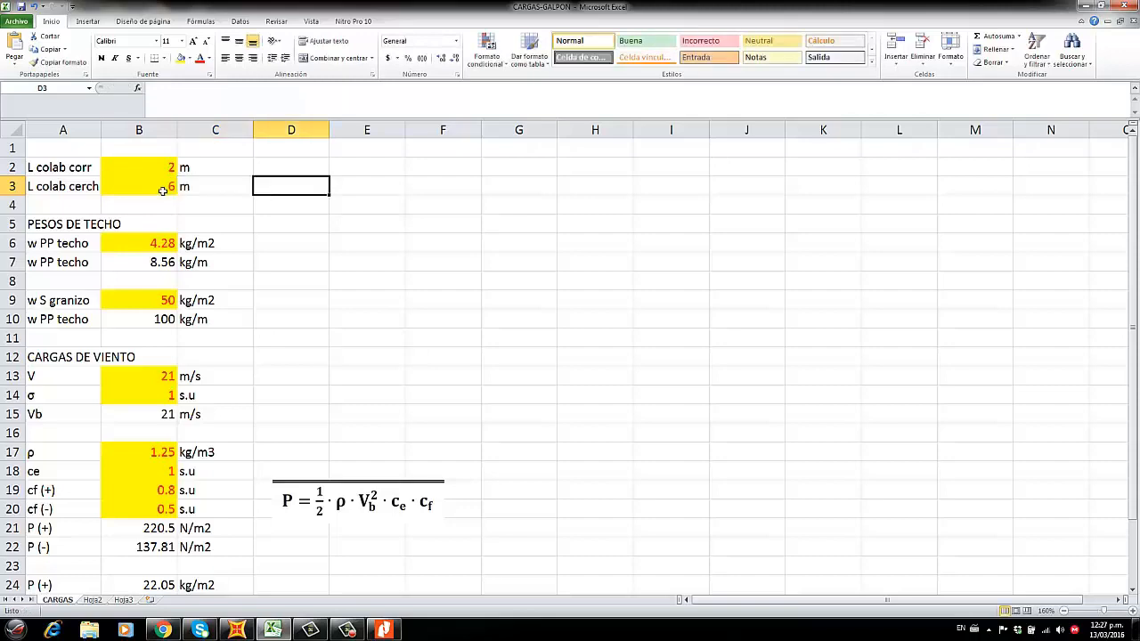
Change the P (+) load-per-metre formula in B27 to =B24*B3 so it uses the truss tributary length
{"action": "scroll", "coordinate": [202, 228], "scroll_direction": "down", "scroll_amount": 3}
{"action": "left_click", "coordinate": [173, 453]}
{"action": "scroll", "coordinate": [173, 427], "scroll_direction": "up", "scroll_amount": 3}
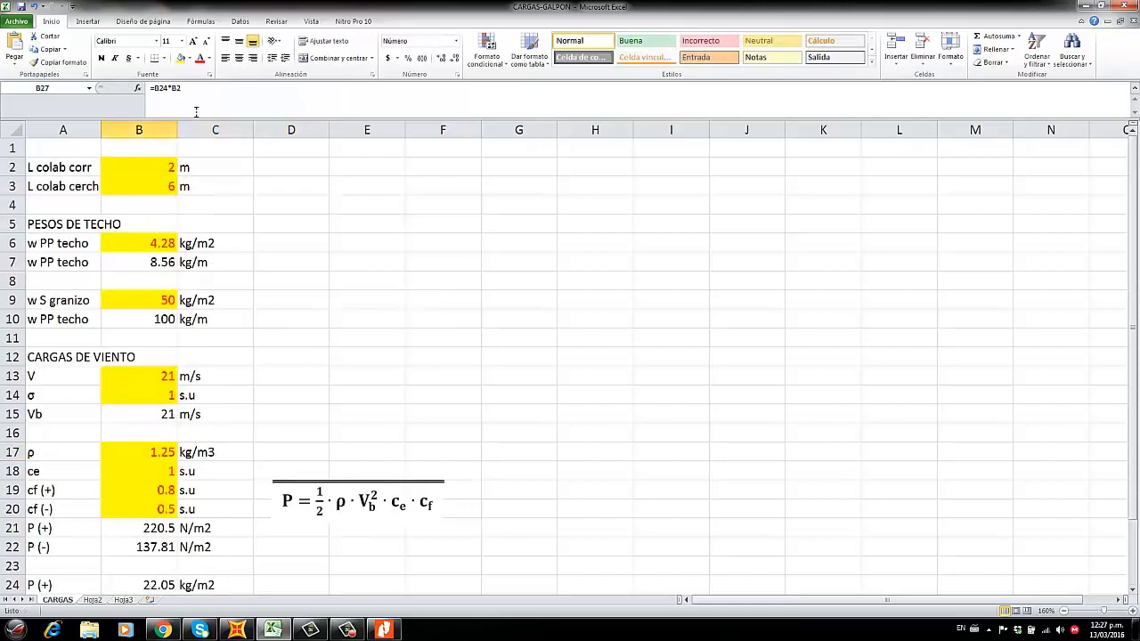
{"action": "key", "text": "F2"}
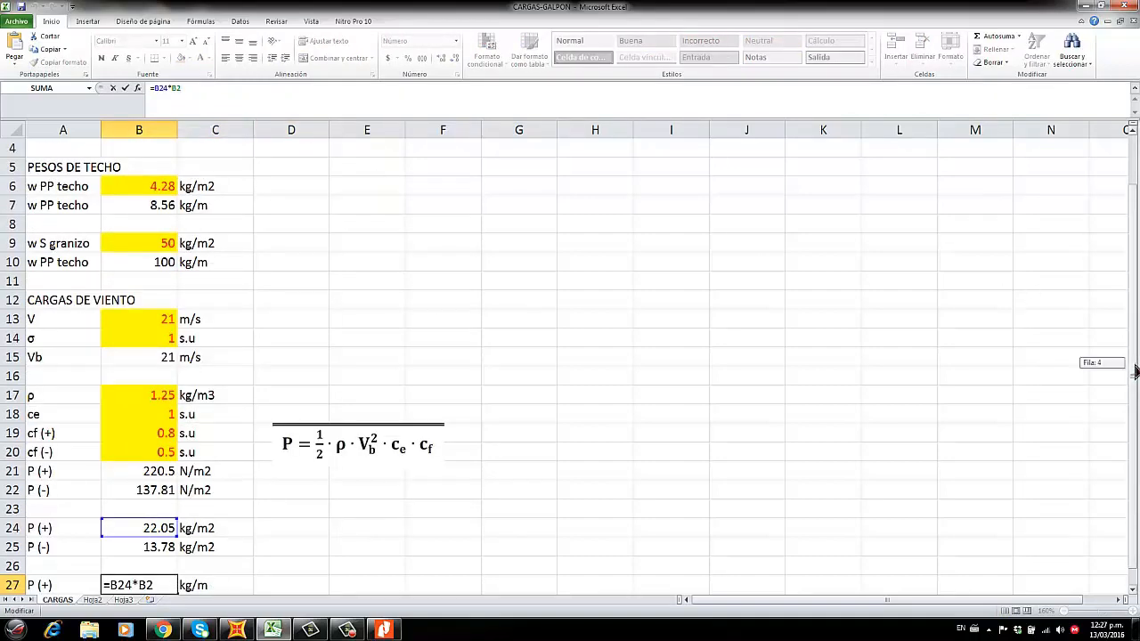
{"action": "scroll", "coordinate": [603, 211], "scroll_direction": "up", "scroll_amount": 1}
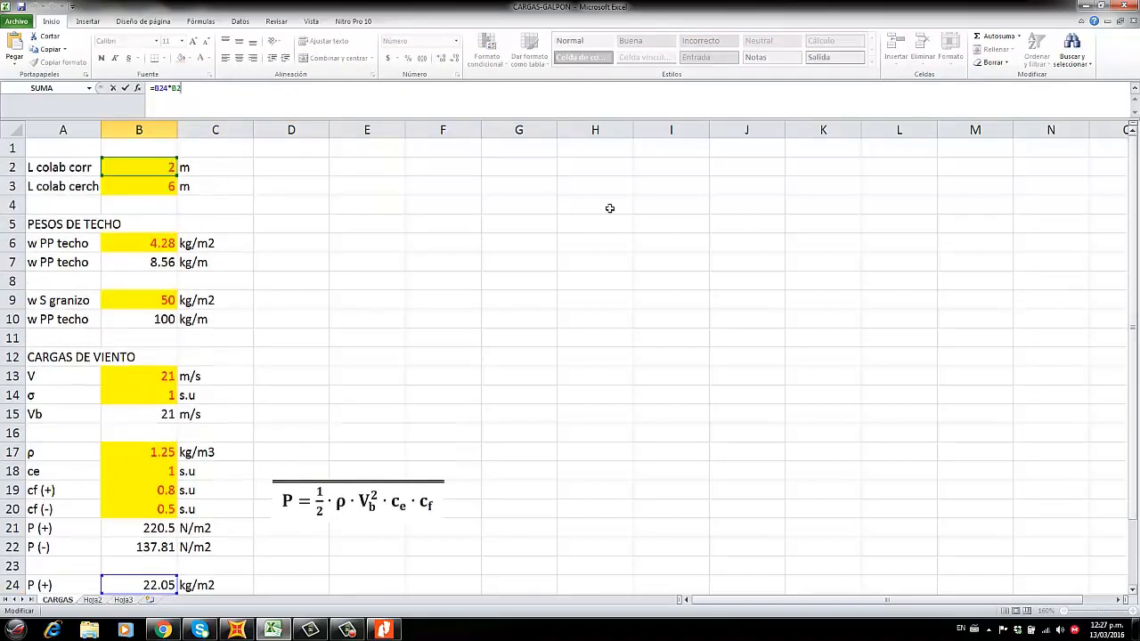
{"action": "left_click", "coordinate": [169, 184]}
{"action": "key", "text": "Return"}
Change the P (-) load-per-metre formula in B28 to =B25*B3
{"action": "scroll", "coordinate": [276, 337], "scroll_direction": "down", "scroll_amount": 3}
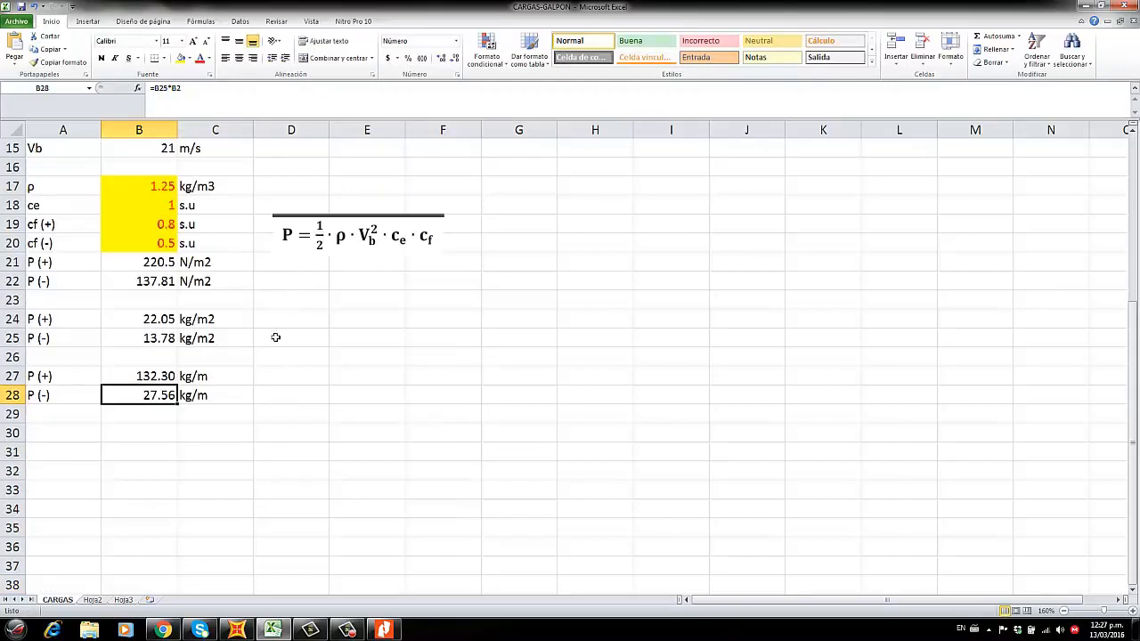
{"action": "left_click", "coordinate": [198, 109]}
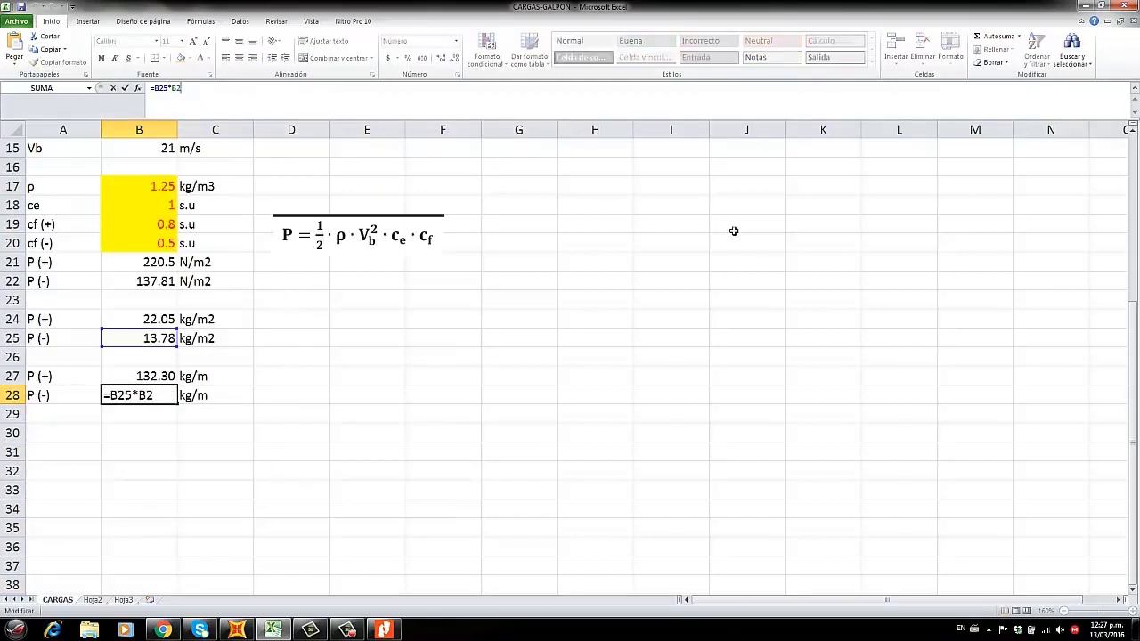
{"action": "scroll", "coordinate": [1124, 420], "scroll_direction": "up", "scroll_amount": 5}
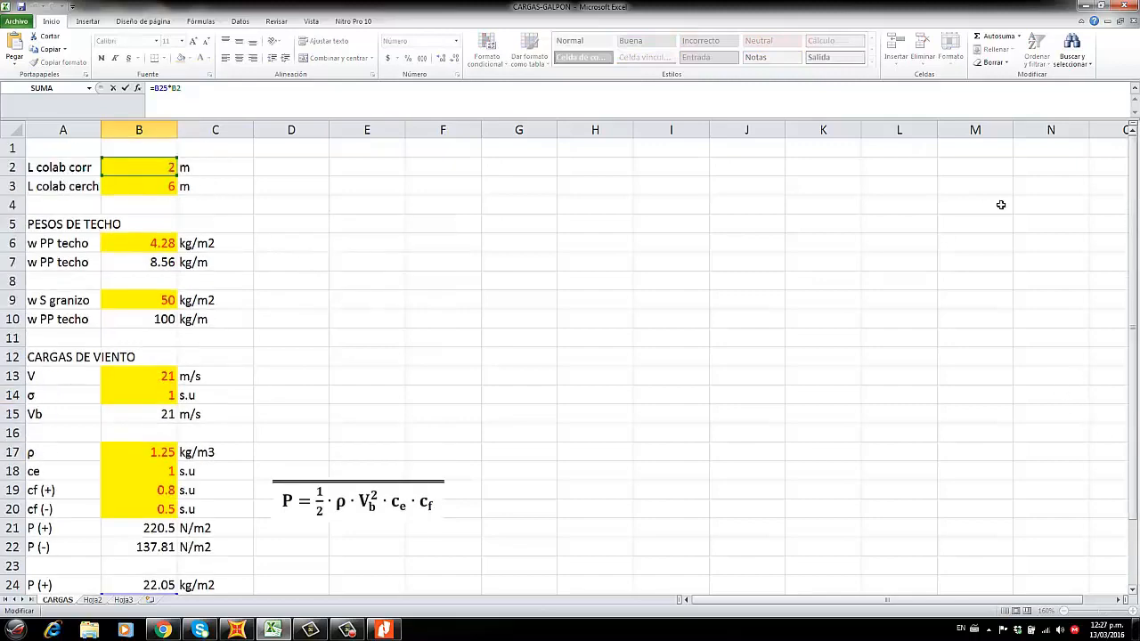
{"action": "left_click", "coordinate": [170, 187]}
{"action": "key", "text": "Return"}
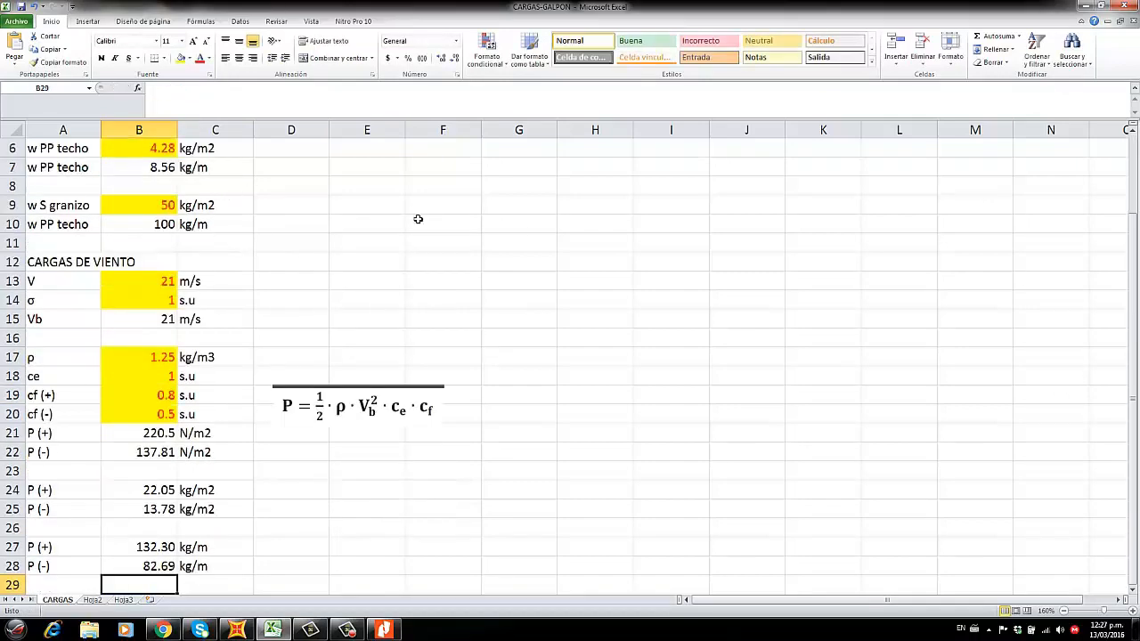
Consult the P (+) load in B27, switch back to SAP2000 and restore the previous selection of column and top chord frames
{"action": "scroll", "coordinate": [418, 219], "scroll_direction": "down", "scroll_amount": 2}
{"action": "left_click", "coordinate": [363, 392]}
{"action": "left_click", "coordinate": [148, 454]}
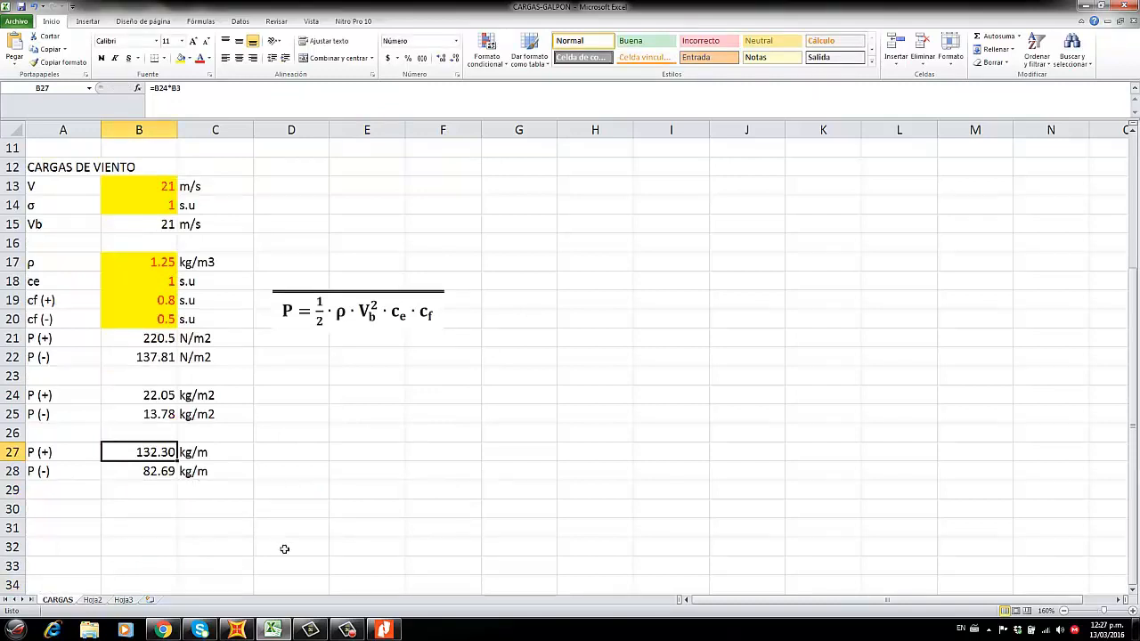
{"action": "left_click", "coordinate": [237, 630]}
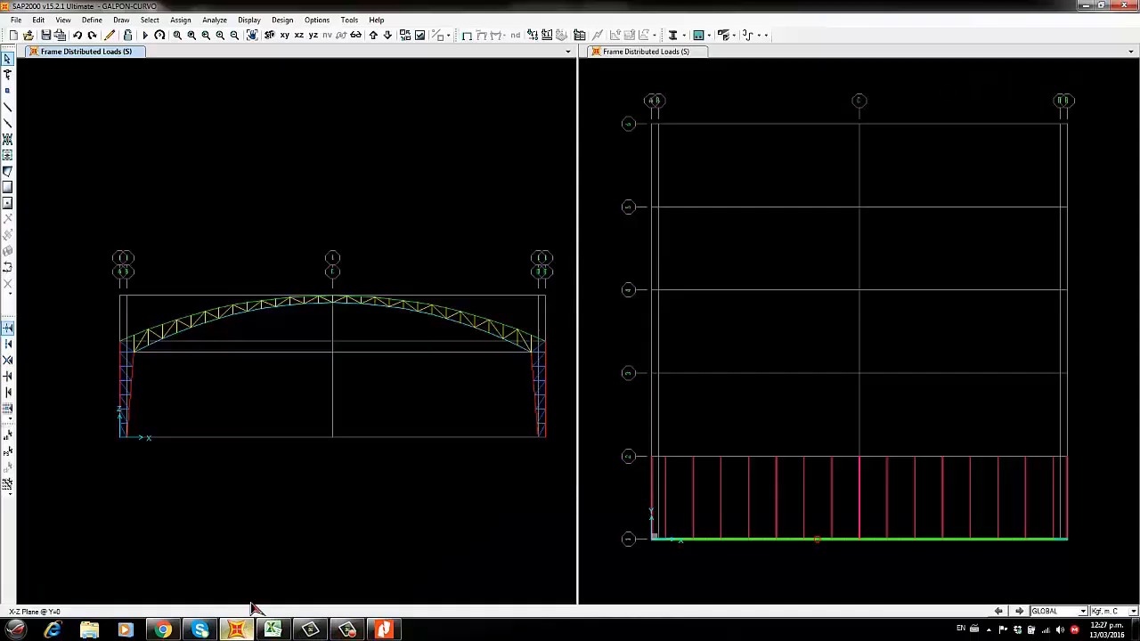
{"action": "left_click", "coordinate": [9, 453]}
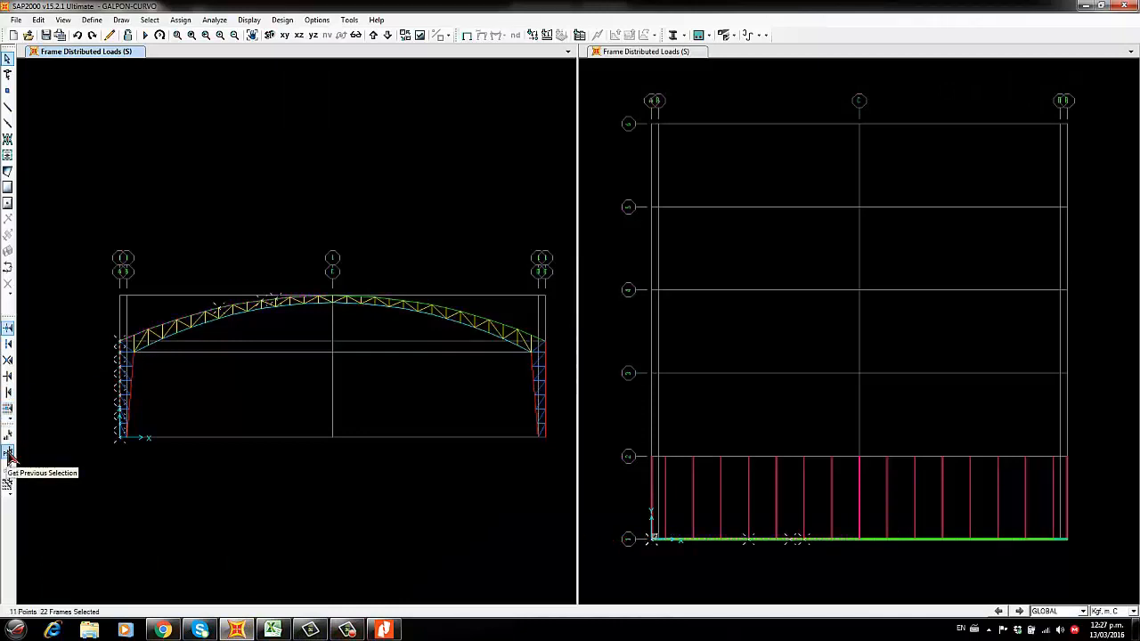
Open the distributed load assignment for the selected frames and add a load pattern W of type WIND from there
{"action": "left_click", "coordinate": [180, 19]}
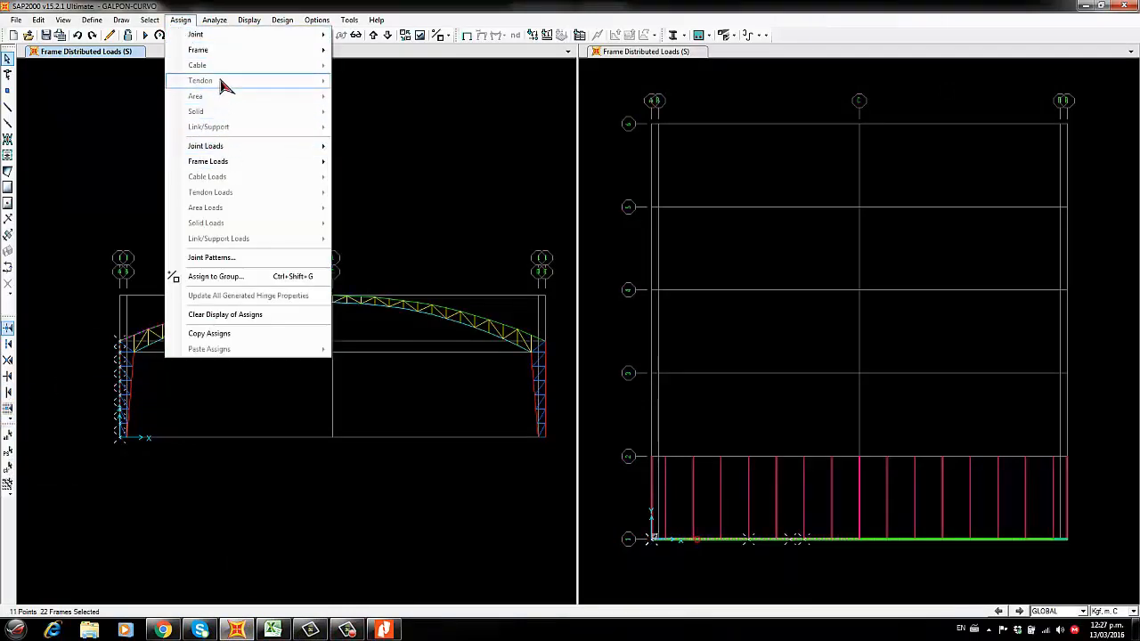
{"action": "left_click", "coordinate": [374, 192]}
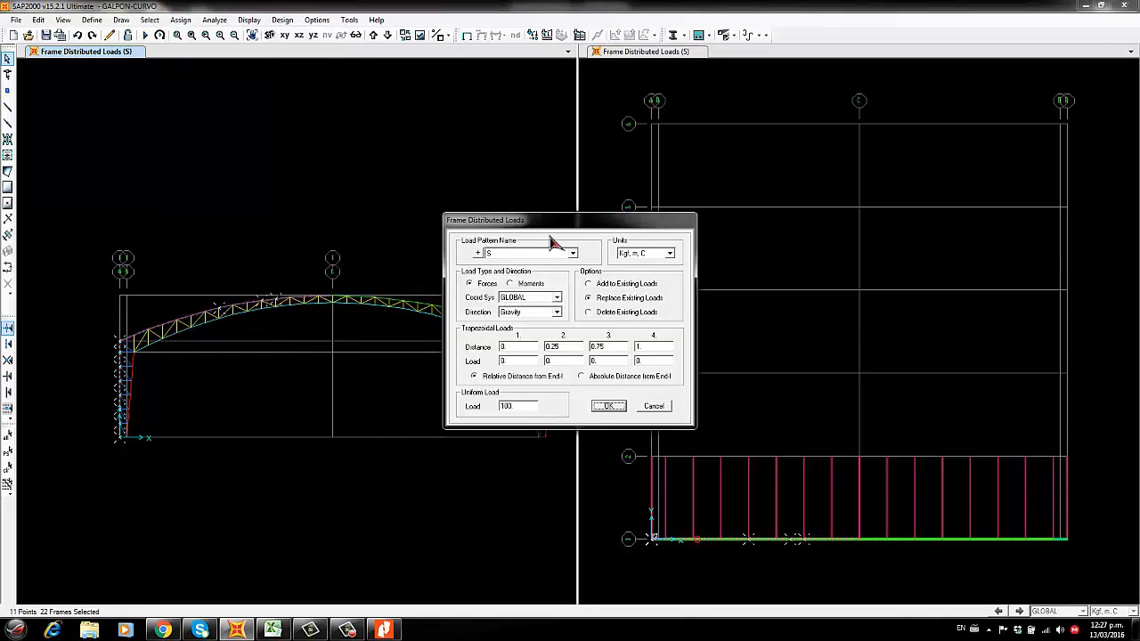
{"action": "left_click", "coordinate": [572, 254]}
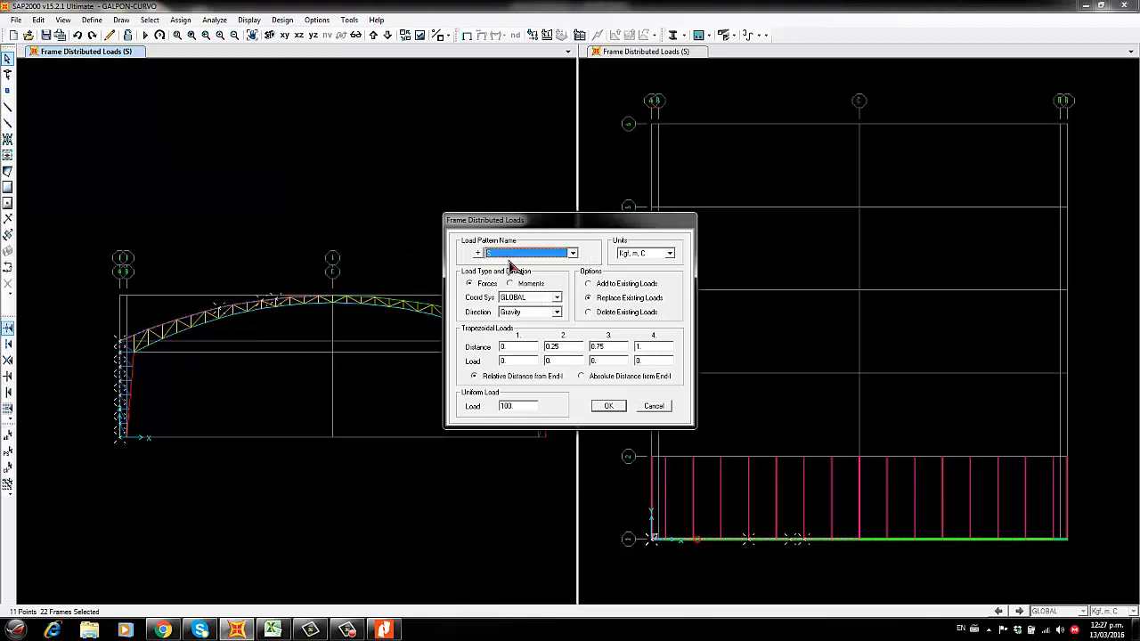
{"action": "left_click", "coordinate": [588, 256]}
{"action": "left_click", "coordinate": [575, 255]}
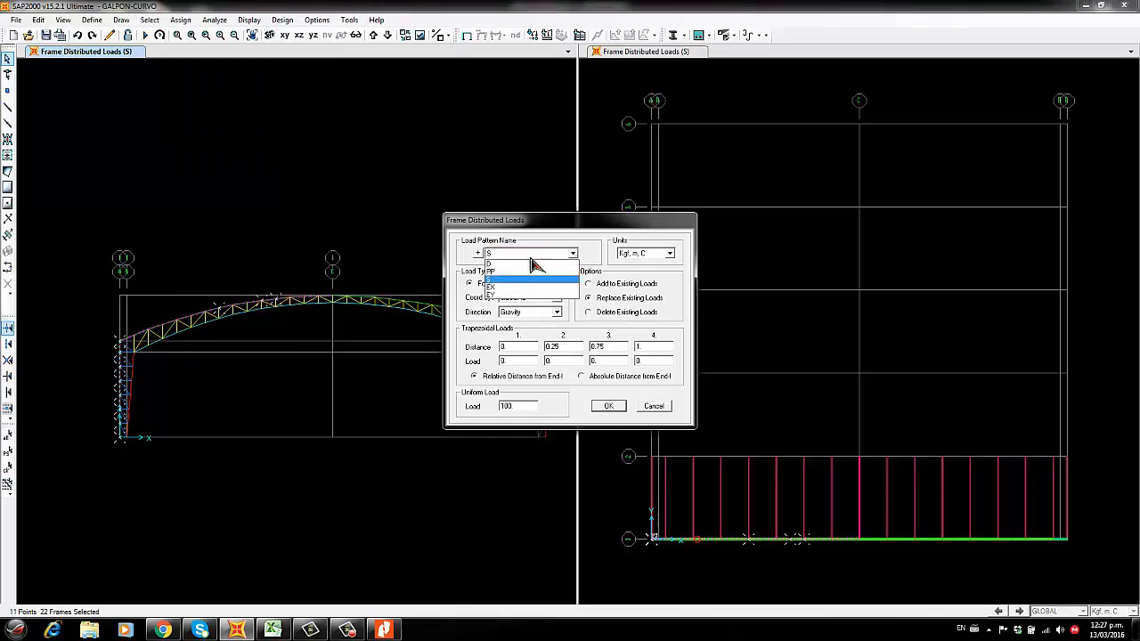
{"action": "left_click", "coordinate": [479, 257]}
{"action": "left_click", "coordinate": [478, 255]}
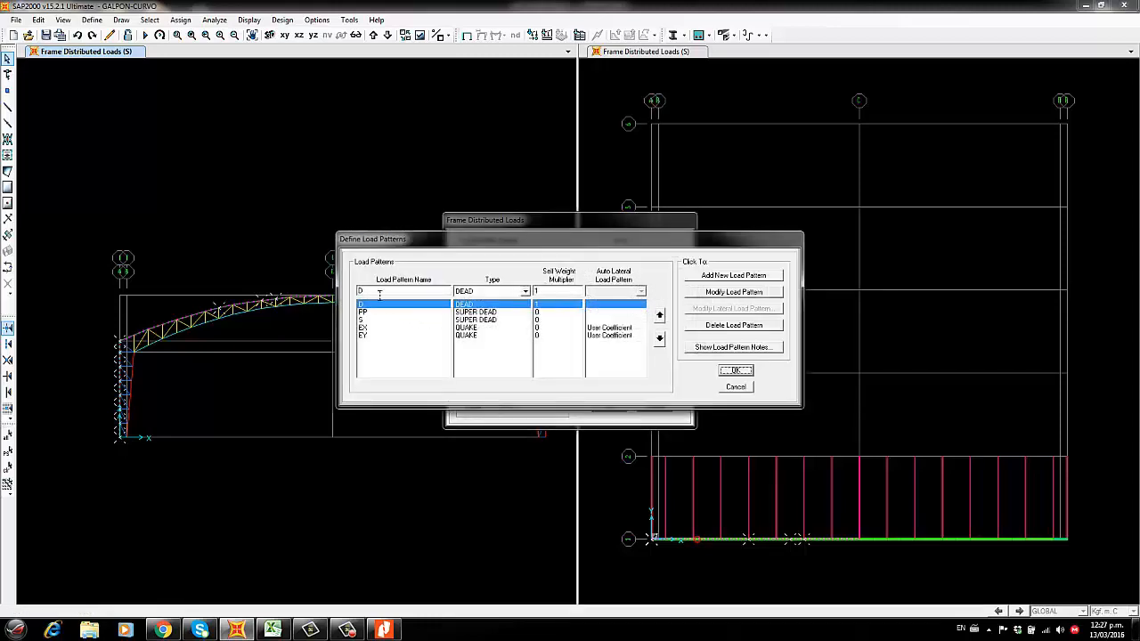
{"action": "key", "text": "Caps_Lock"}
{"action": "type", "text": "W"}
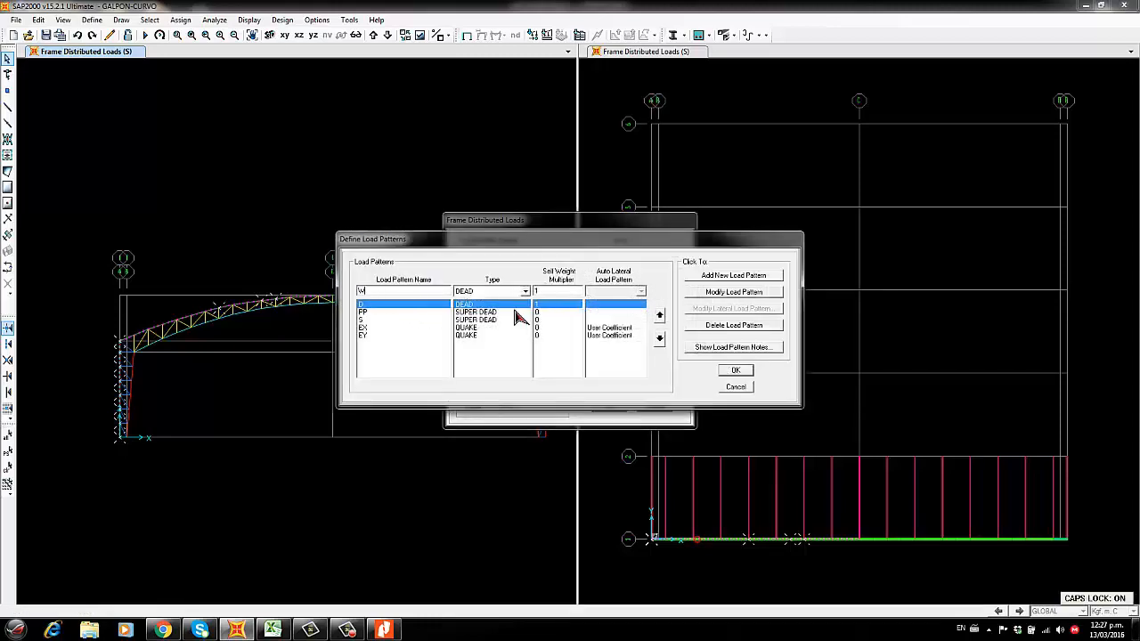
{"action": "left_click", "coordinate": [526, 291]}
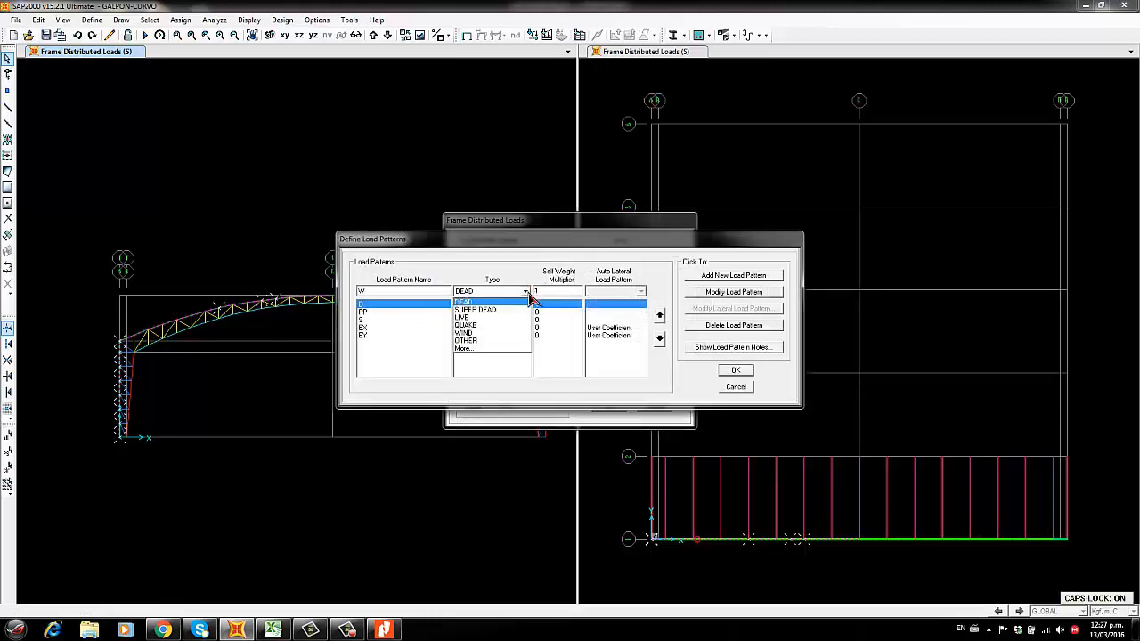
{"action": "left_click", "coordinate": [472, 333]}
{"action": "left_click", "coordinate": [728, 276]}
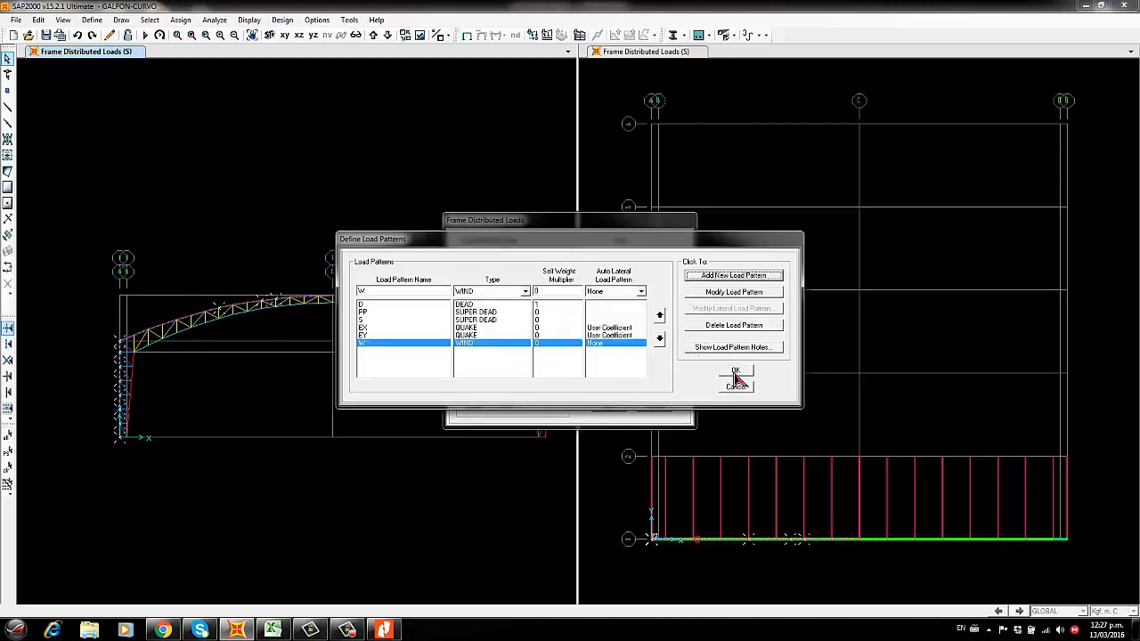
Confirm the new W load pattern and leave the distributed load assignment without applying a load
{"action": "left_click", "coordinate": [734, 371]}
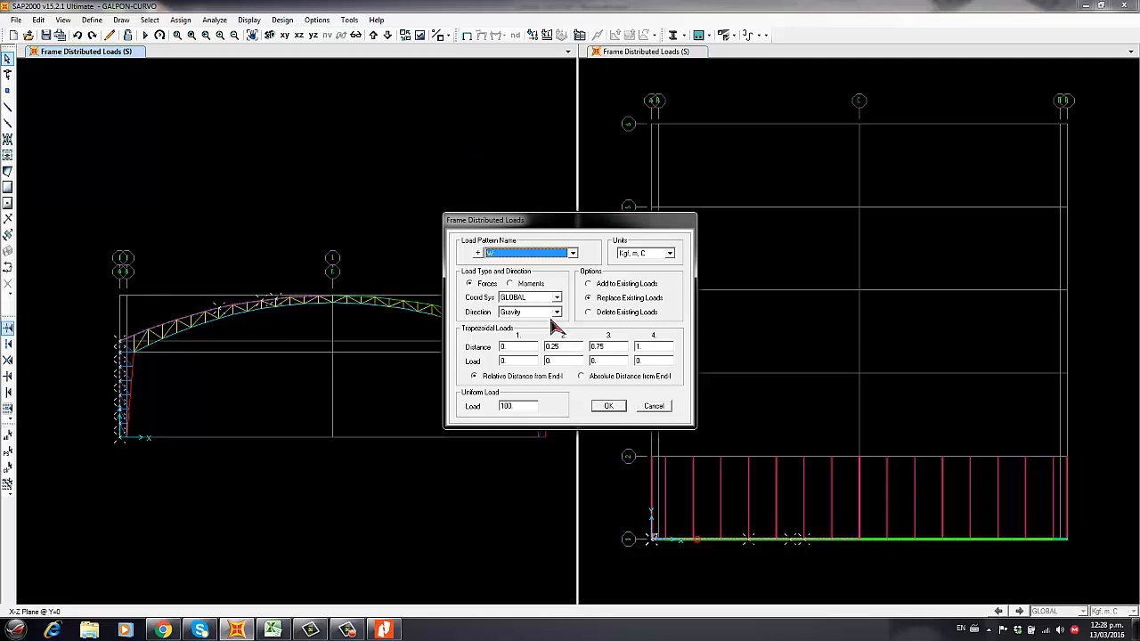
{"action": "left_click", "coordinate": [654, 406]}
{"action": "scroll", "coordinate": [45, 377], "scroll_direction": "up", "scroll_amount": 4}
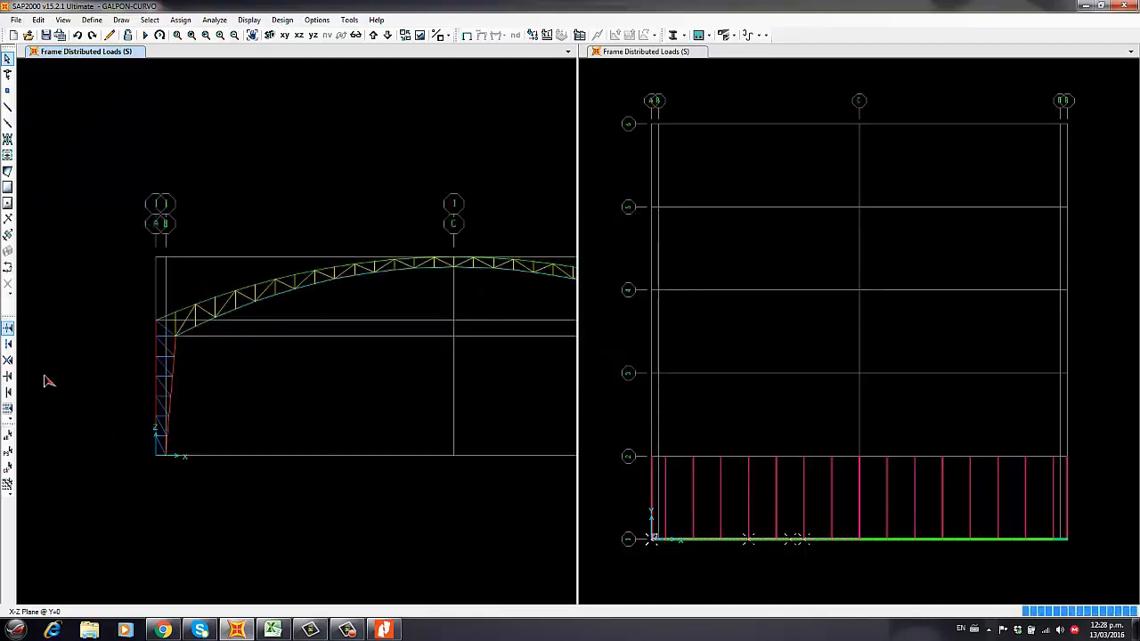
Switch the X-Z view to the 3-D view and clear the displayed frame loads to show the bare model
{"action": "left_click", "coordinate": [269, 34]}
{"action": "scroll", "coordinate": [312, 472], "scroll_direction": "up", "scroll_amount": 3}
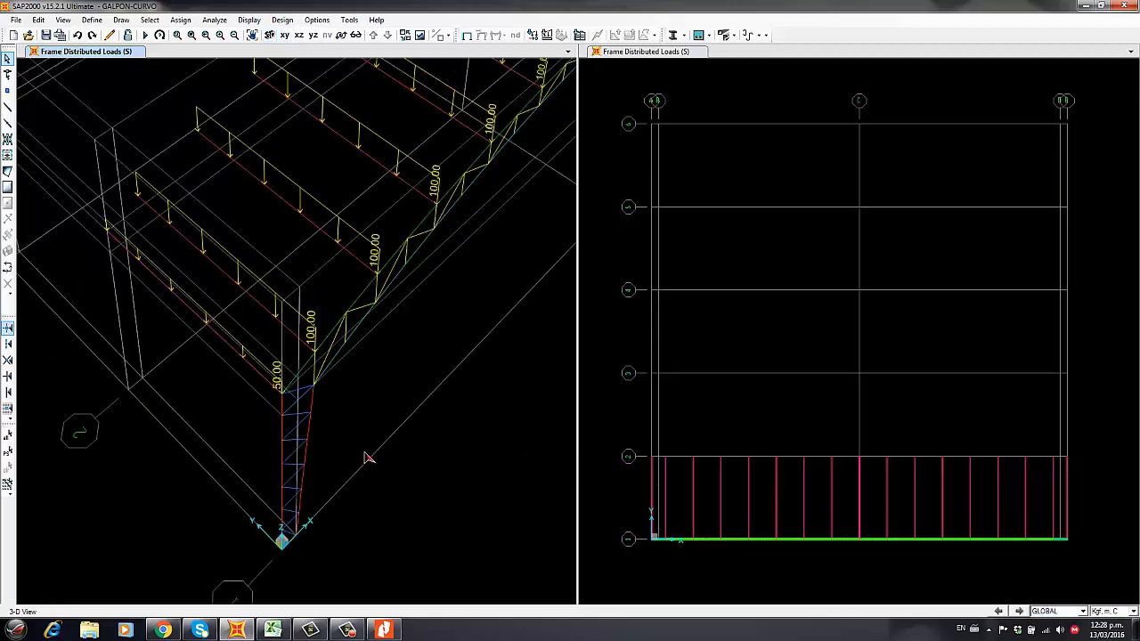
{"action": "scroll", "coordinate": [374, 449], "scroll_direction": "up", "scroll_amount": 2}
{"action": "left_click", "coordinate": [466, 35]}
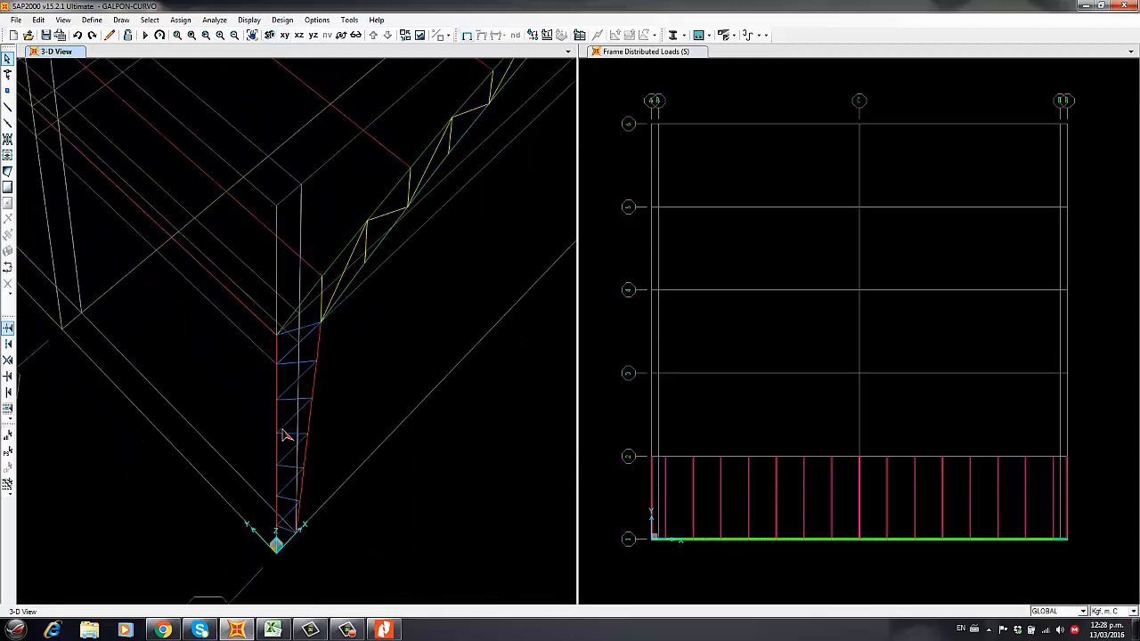
{"action": "scroll", "coordinate": [395, 386], "scroll_direction": "up", "scroll_amount": 2}
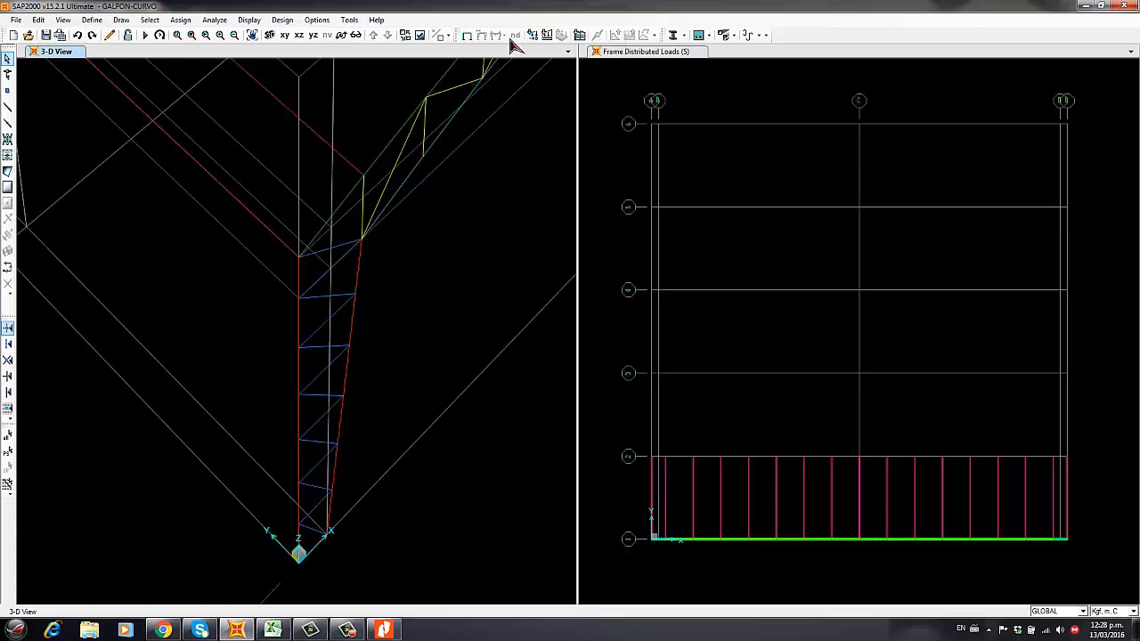
Display the frame local axes and examine their directions on the corner column and the truss top chord
{"action": "left_click", "coordinate": [419, 34]}
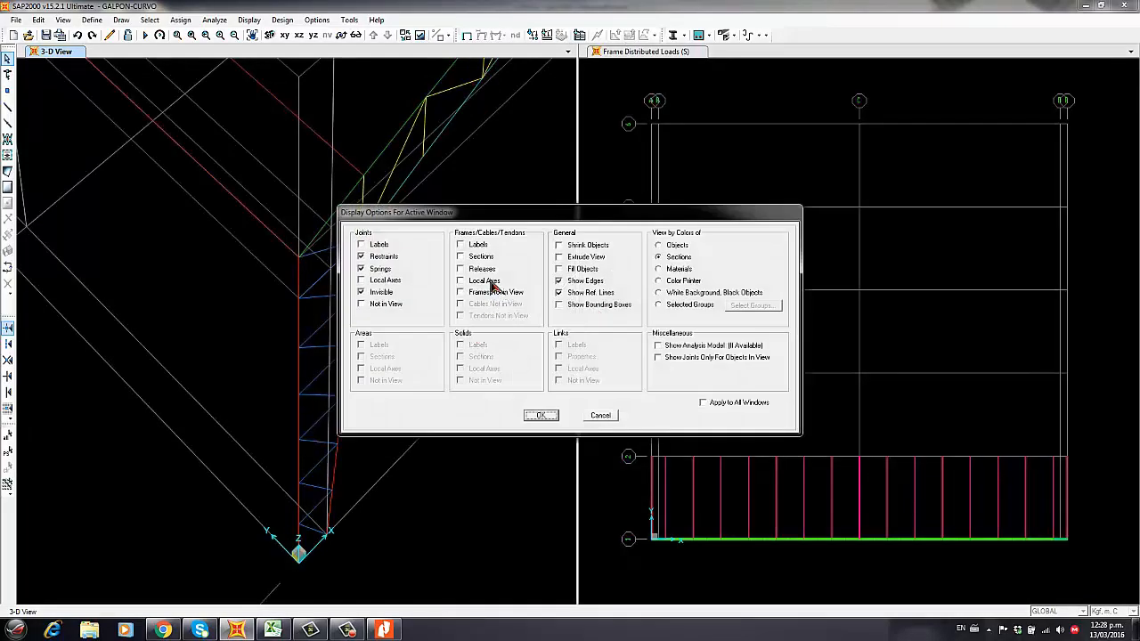
{"action": "left_click", "coordinate": [541, 415]}
{"action": "scroll", "coordinate": [310, 413], "scroll_direction": "up", "scroll_amount": 2}
{"action": "scroll", "coordinate": [310, 413], "scroll_direction": "up", "scroll_amount": 3}
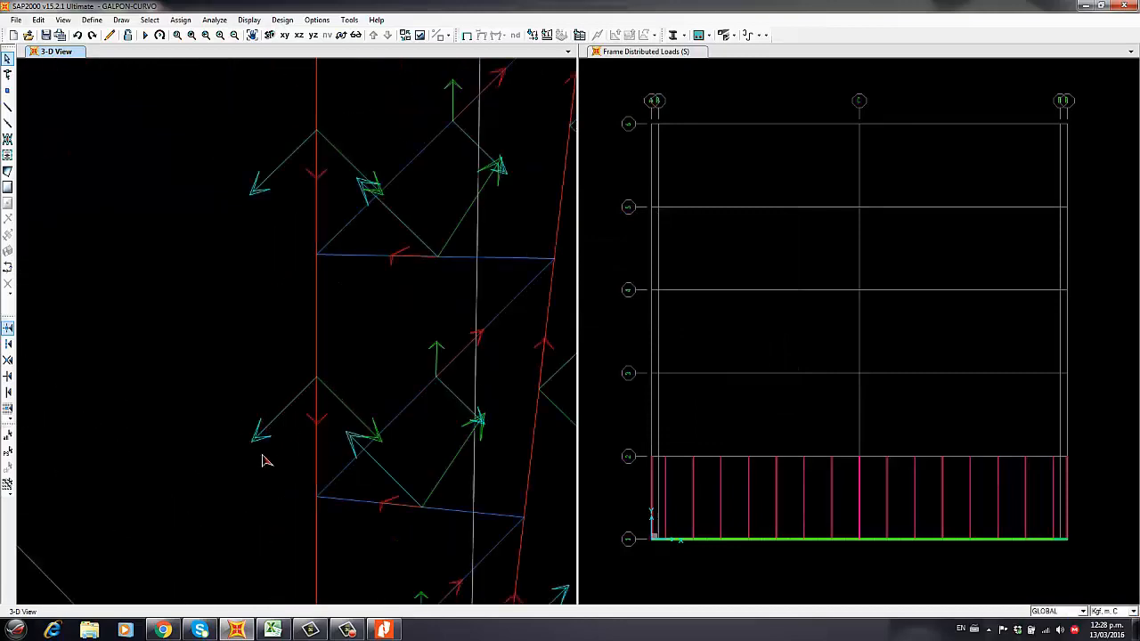
{"action": "scroll", "coordinate": [250, 459], "scroll_direction": "down", "scroll_amount": 4}
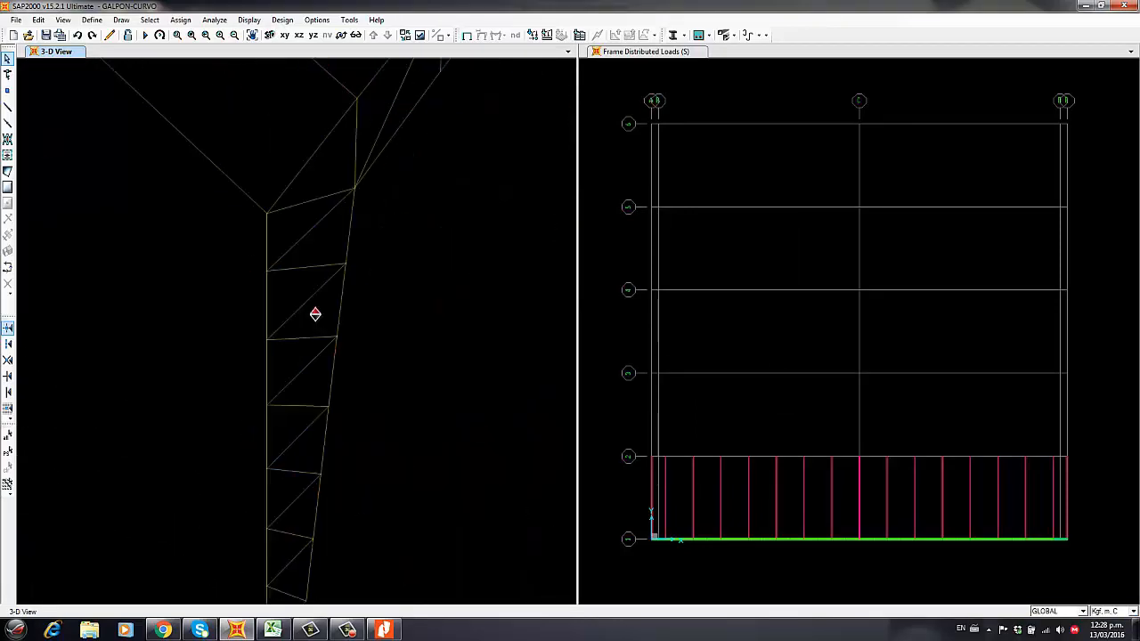
{"action": "scroll", "coordinate": [301, 397], "scroll_direction": "up", "scroll_amount": 4}
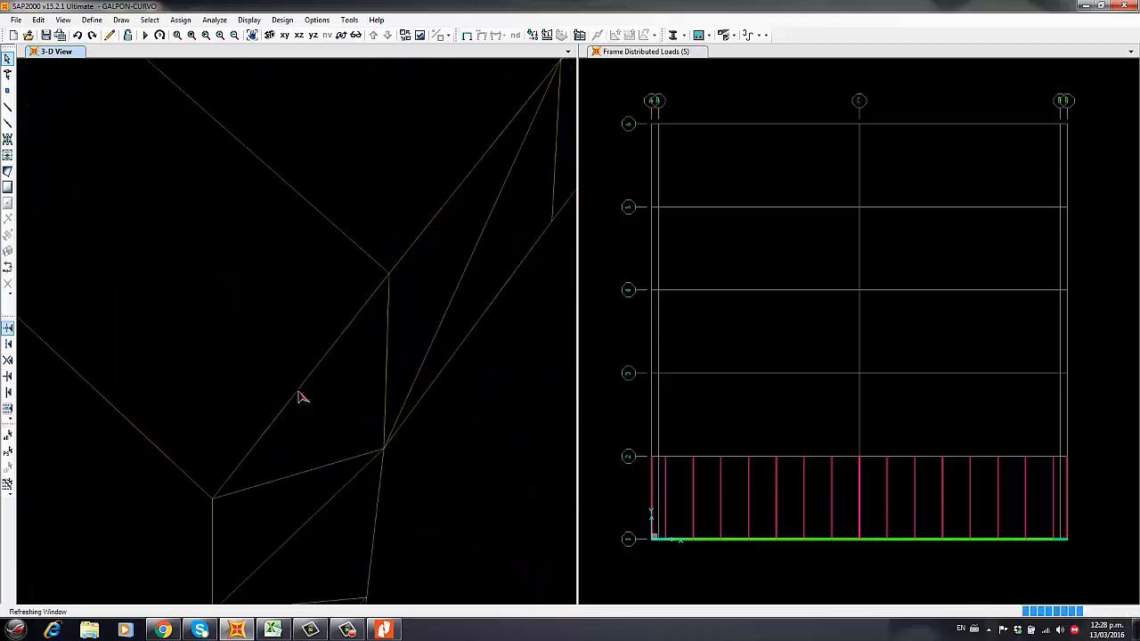
{"action": "scroll", "coordinate": [296, 375], "scroll_direction": "up", "scroll_amount": 2}
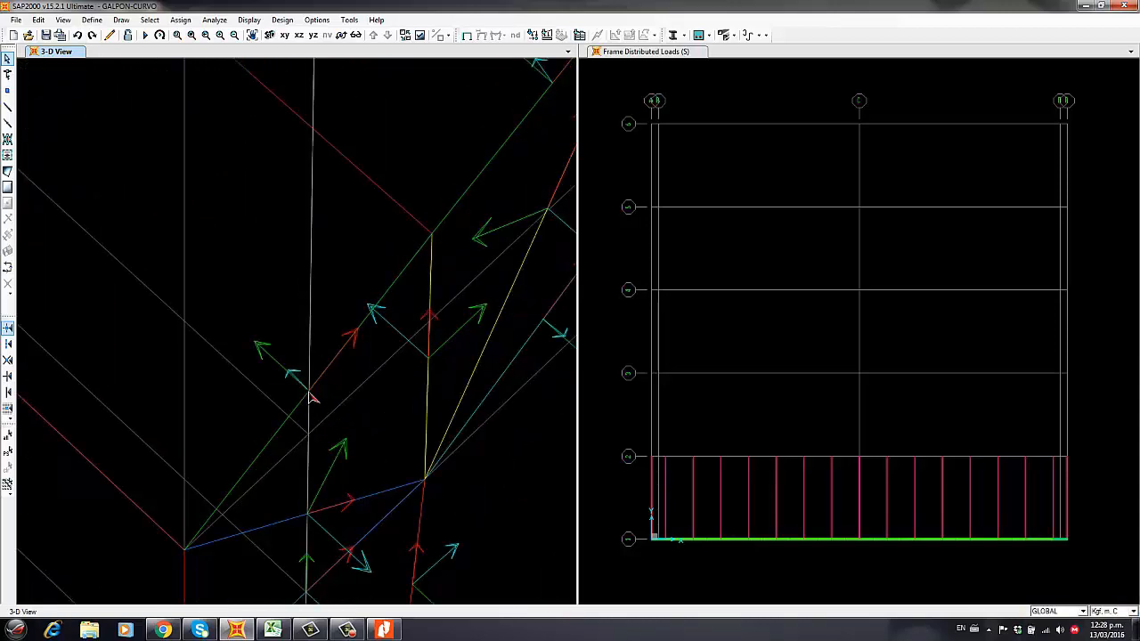
{"action": "scroll", "coordinate": [310, 337], "scroll_direction": "down", "scroll_amount": 4}
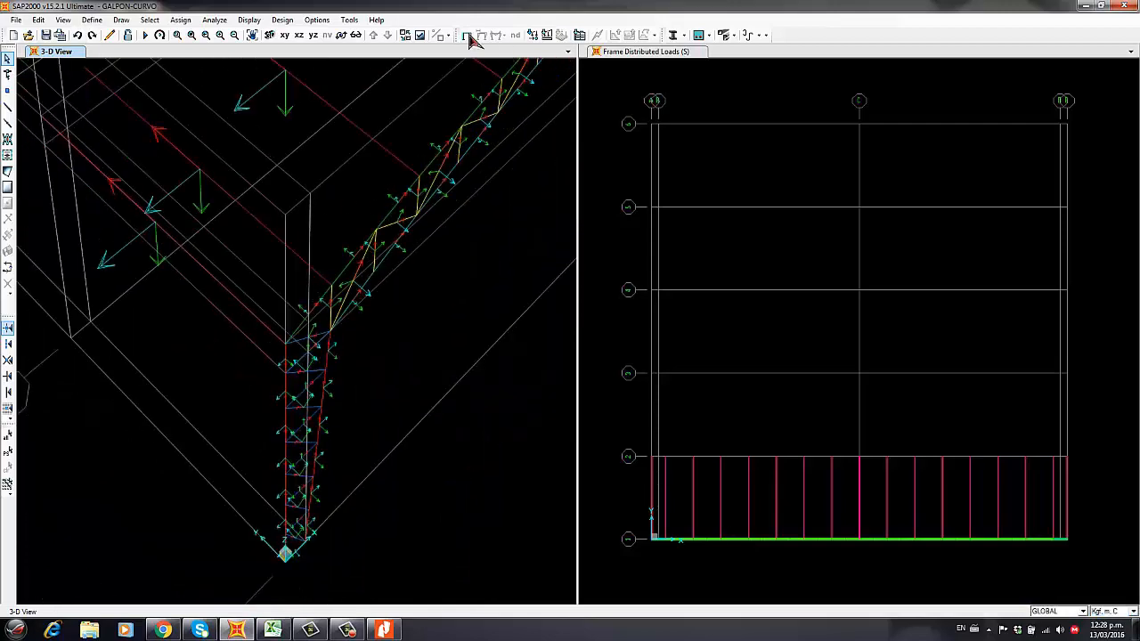
Turn off the frame local axes in the 3-D view
{"action": "left_click", "coordinate": [419, 35]}
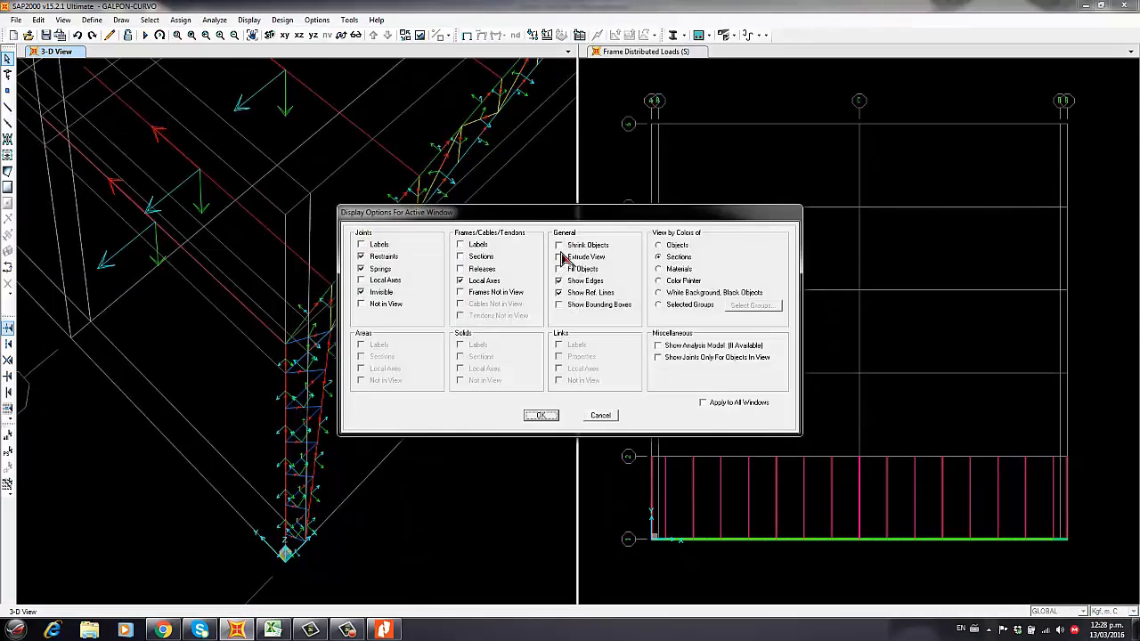
{"action": "left_click", "coordinate": [482, 281]}
{"action": "left_click", "coordinate": [541, 415]}
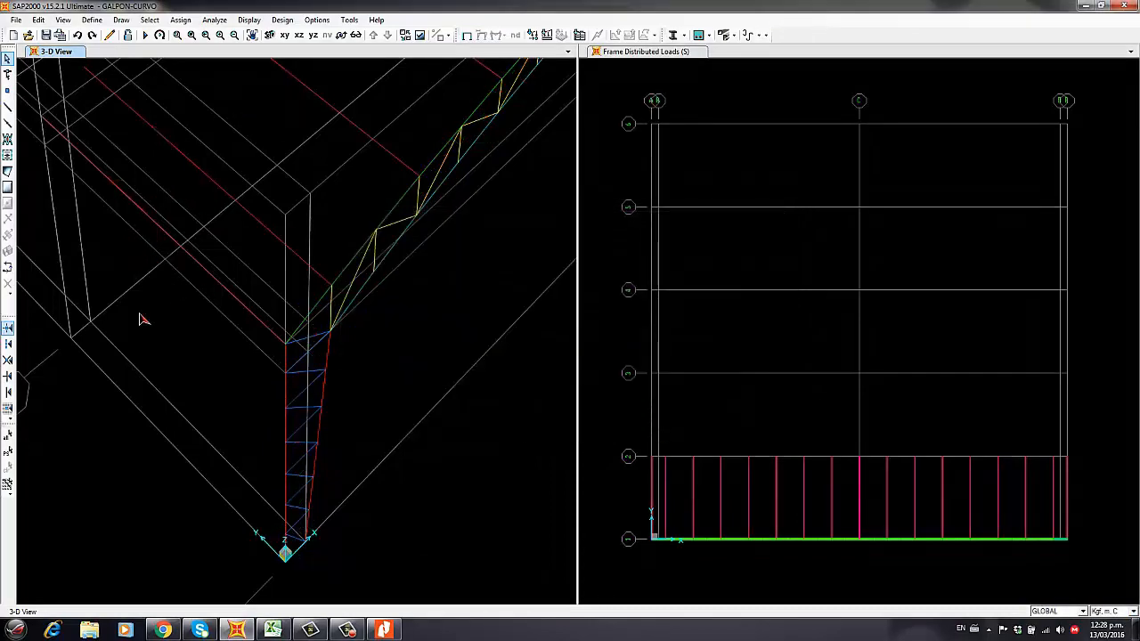
Restore the previous selection of column and top chord frames and open their distributed load assignment for load pattern W
{"action": "left_click", "coordinate": [7, 452]}
{"action": "scroll", "coordinate": [190, 471], "scroll_direction": "down", "scroll_amount": 4}
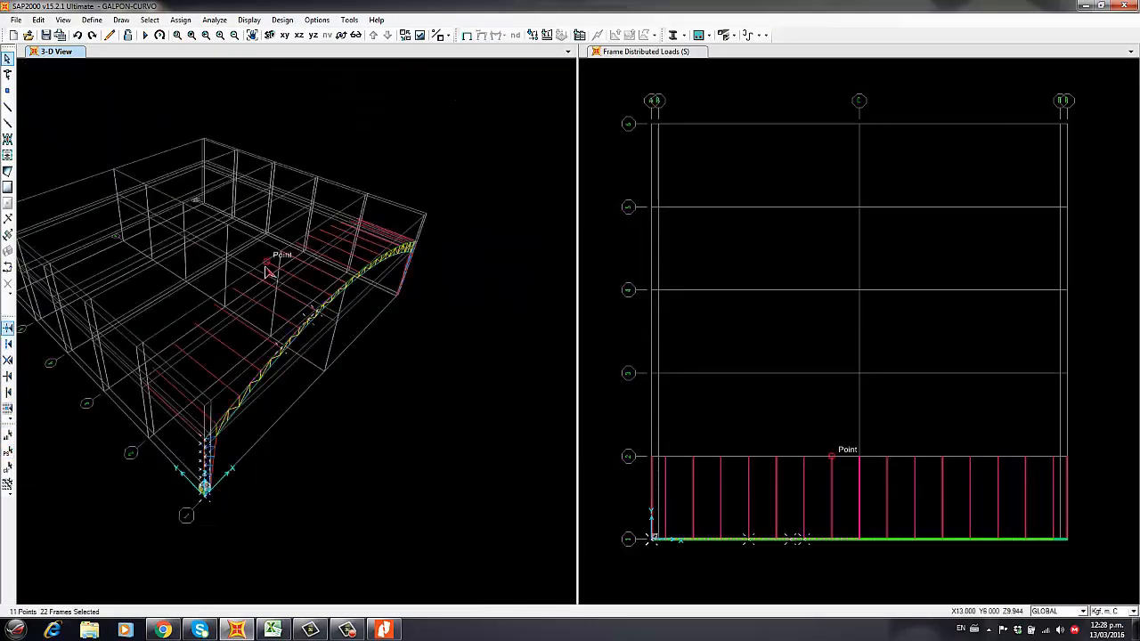
{"action": "left_click", "coordinate": [180, 20]}
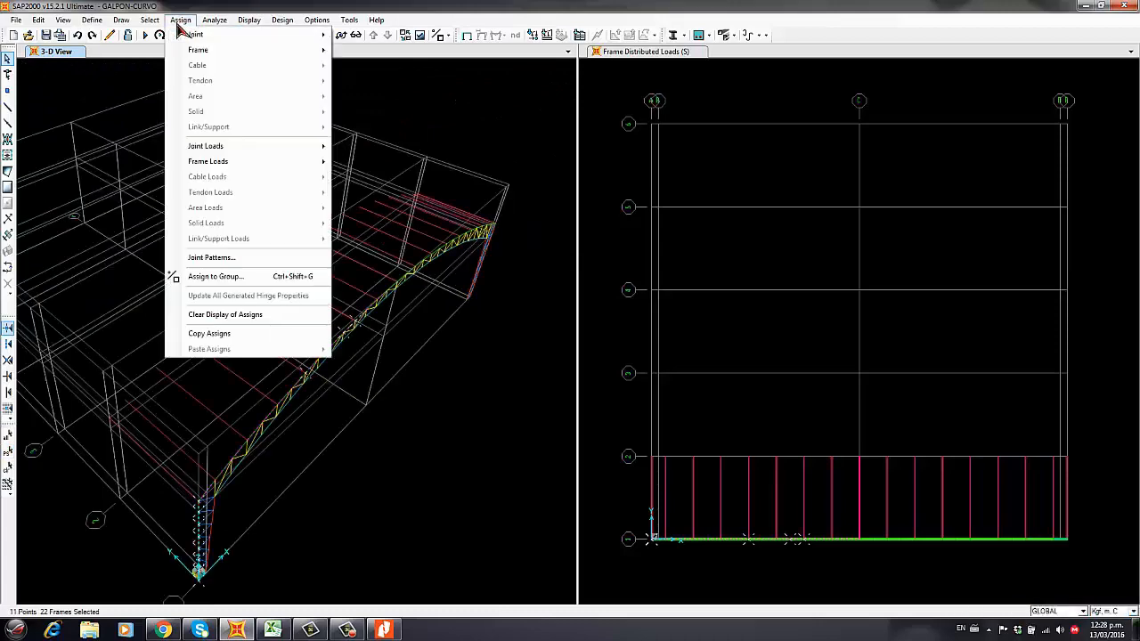
{"action": "mouse_move", "coordinate": [250, 55]}
{"action": "mouse_move", "coordinate": [318, 166]}
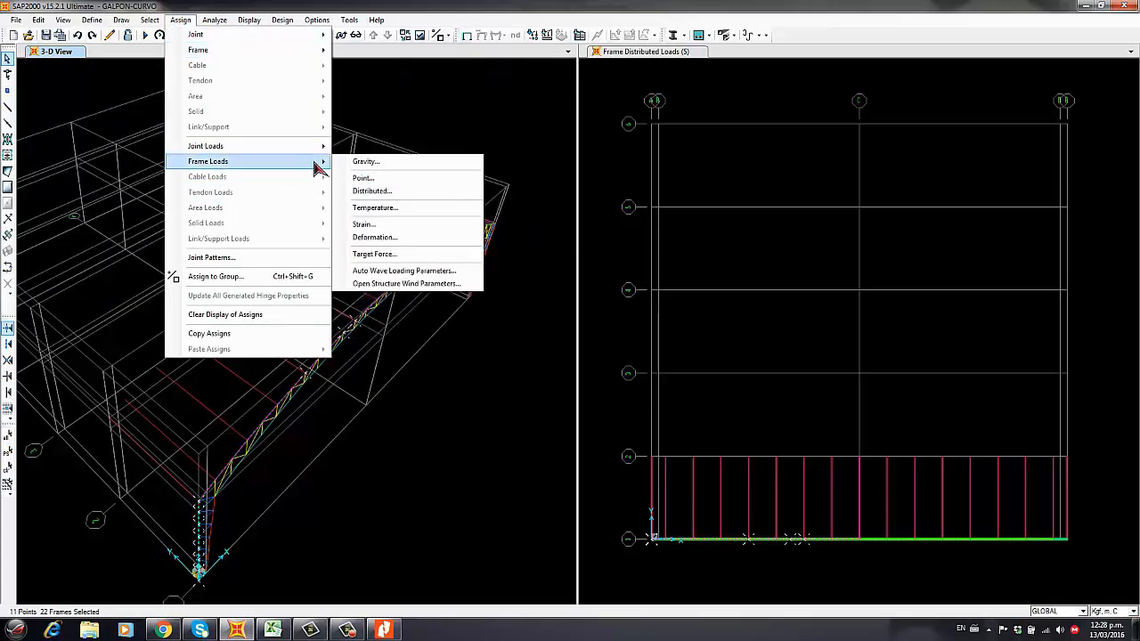
{"action": "left_click", "coordinate": [369, 197]}
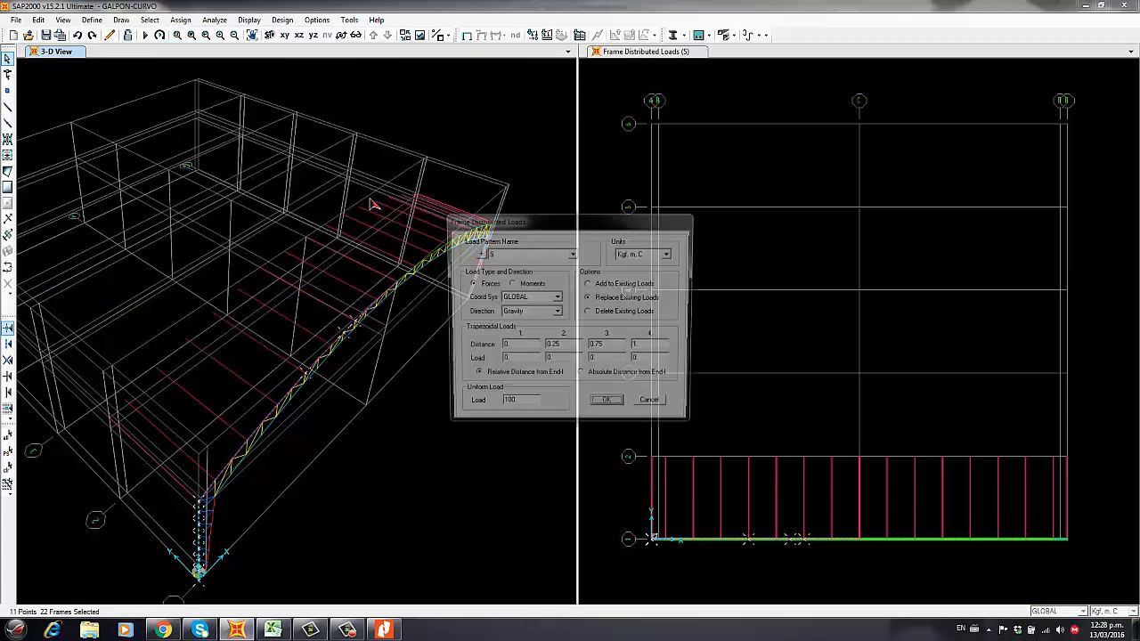
{"action": "left_click", "coordinate": [573, 254]}
{"action": "left_click", "coordinate": [532, 298]}
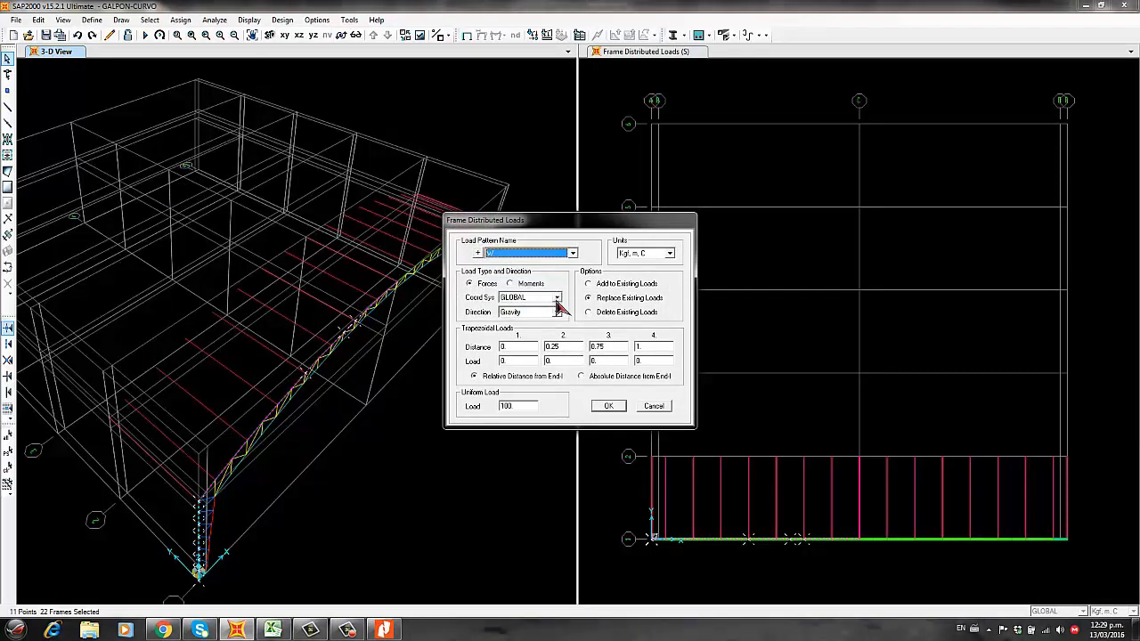
Set the distributed load's coordinate system to Local and its direction to 3
{"action": "left_click", "coordinate": [556, 311]}
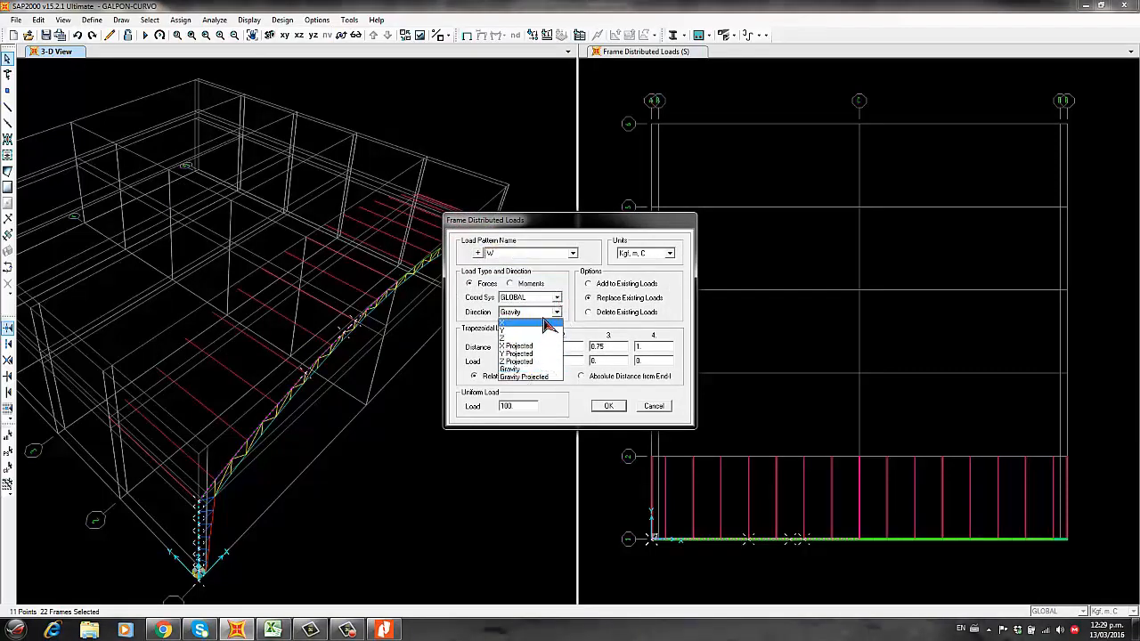
{"action": "left_click", "coordinate": [559, 298]}
{"action": "left_click", "coordinate": [558, 298]}
{"action": "left_click", "coordinate": [545, 315]}
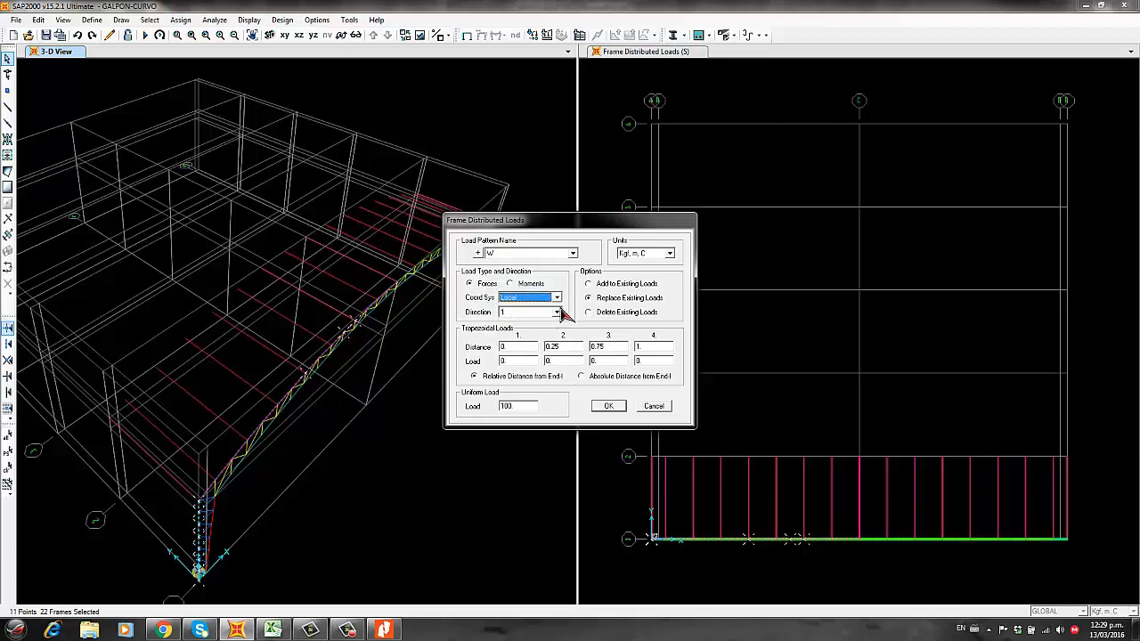
{"action": "left_click", "coordinate": [557, 312]}
{"action": "left_click", "coordinate": [539, 338]}
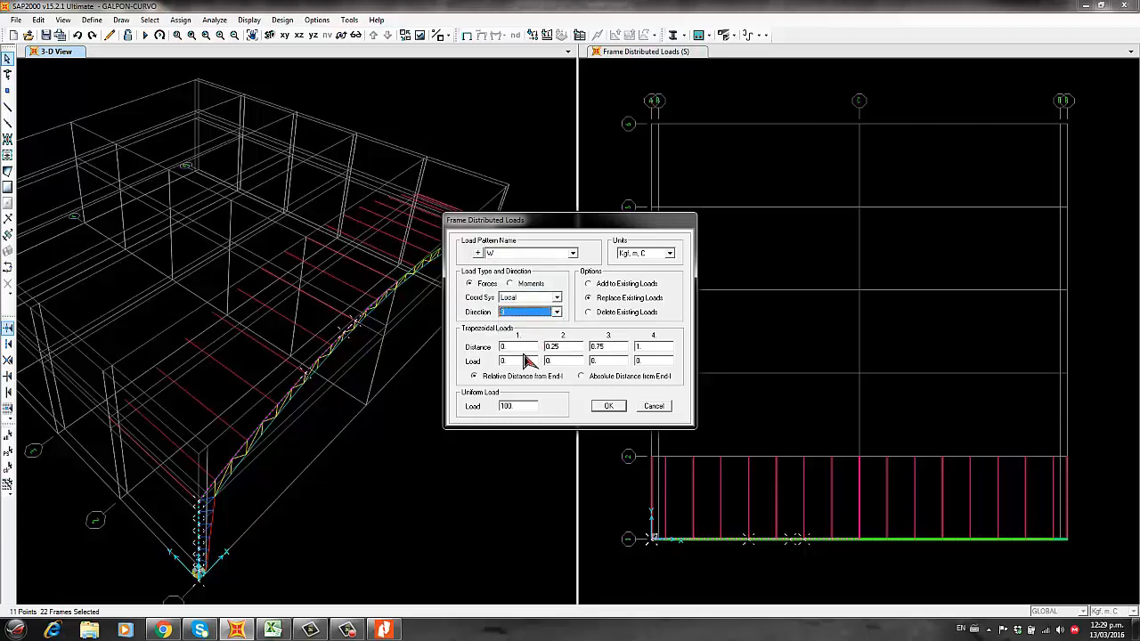
Consult the P (+) load in the Excel sheet and assign a uniform W load of -132.30 to the selected frames
{"action": "left_click", "coordinate": [531, 408]}
{"action": "left_click", "coordinate": [273, 630]}
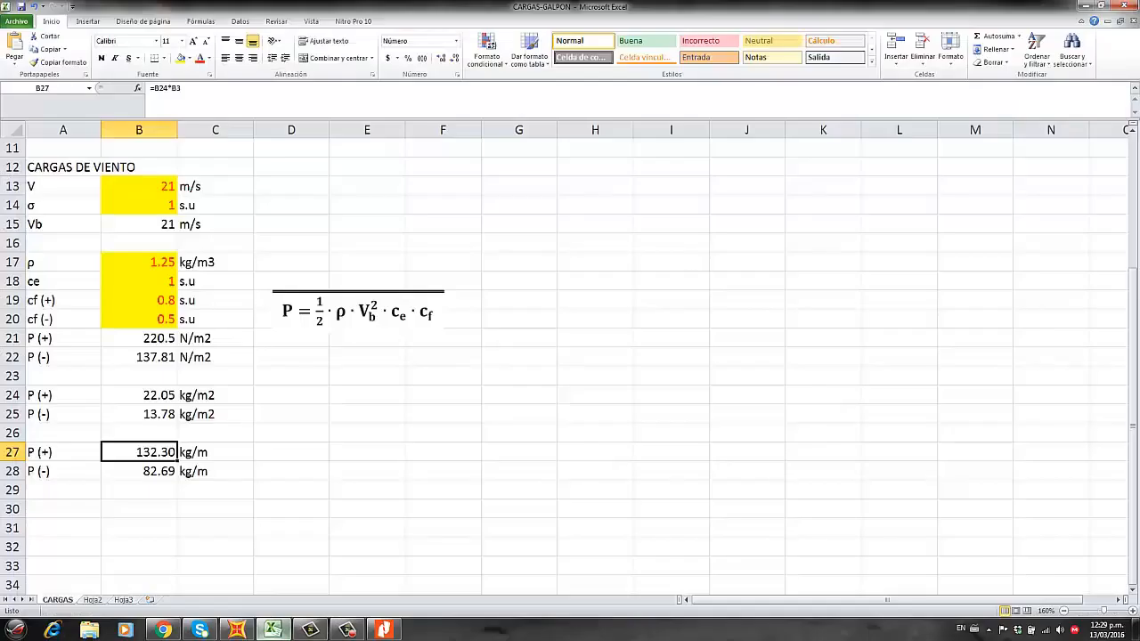
{"action": "left_click", "coordinate": [273, 630]}
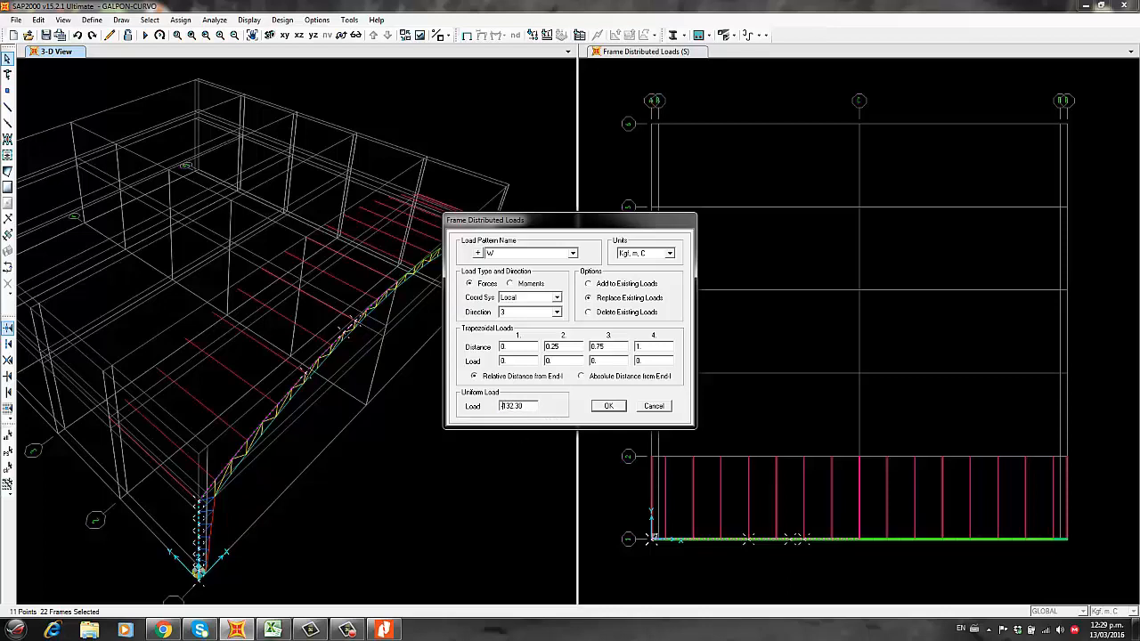
{"action": "left_click", "coordinate": [611, 408]}
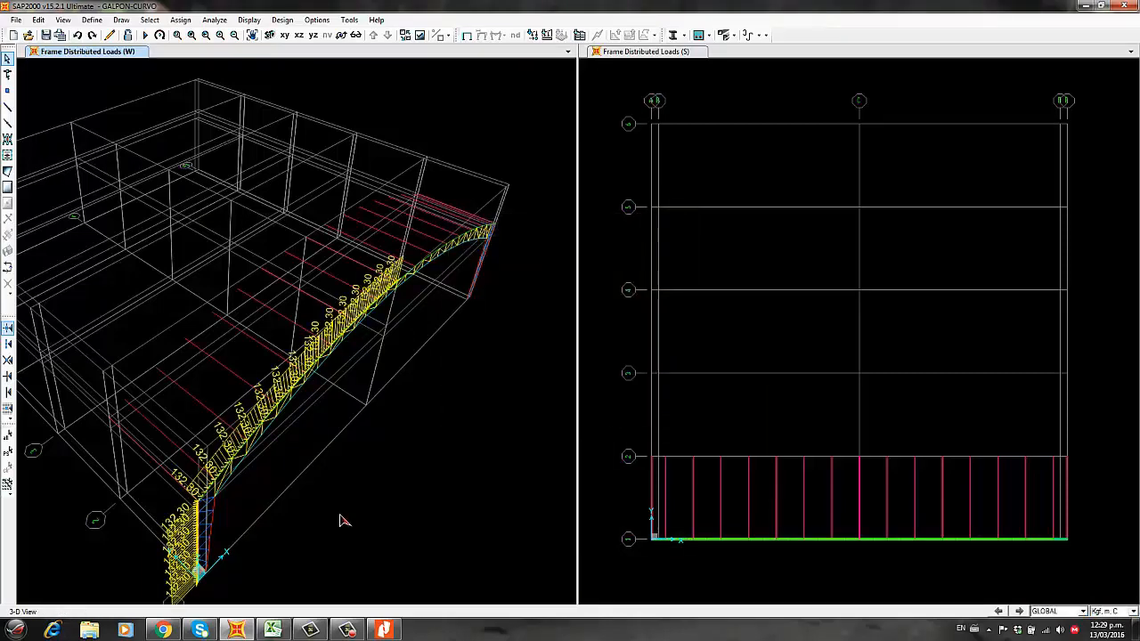
Switch to the X-Z plane and select the right column's inner chord frames and the bottom chord frames of the truss's right half
{"action": "scroll", "coordinate": [351, 353], "scroll_direction": "up", "scroll_amount": 3}
{"action": "scroll", "coordinate": [356, 306], "scroll_direction": "down", "scroll_amount": 3}
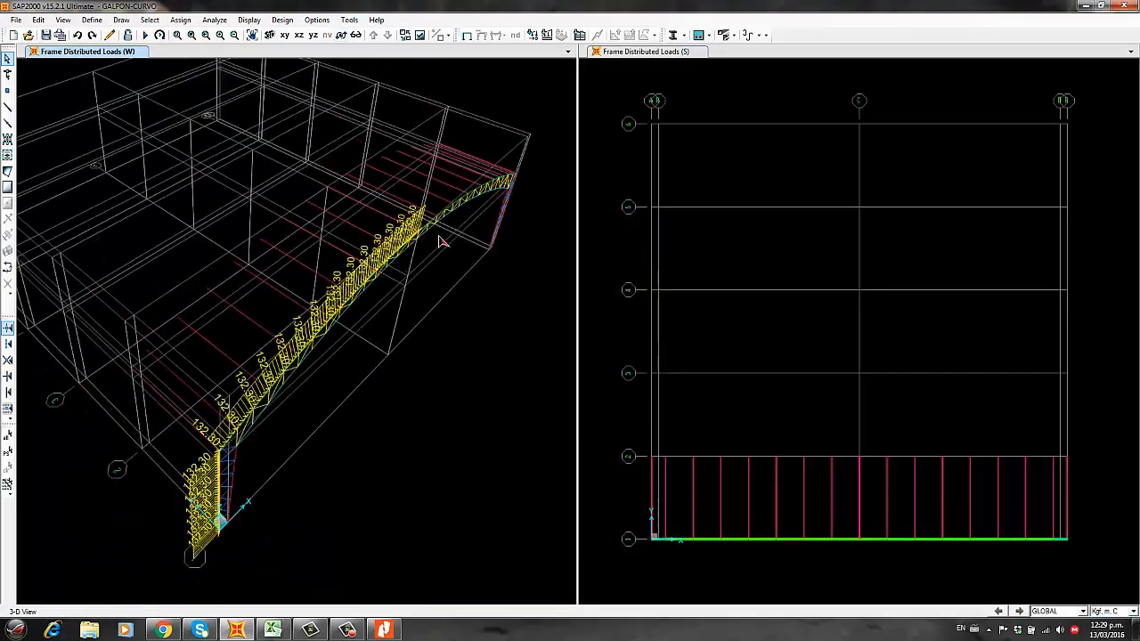
{"action": "middle_click_drag", "start_coordinate": [282, 409], "coordinate": [377, 369], "text": "shift"}
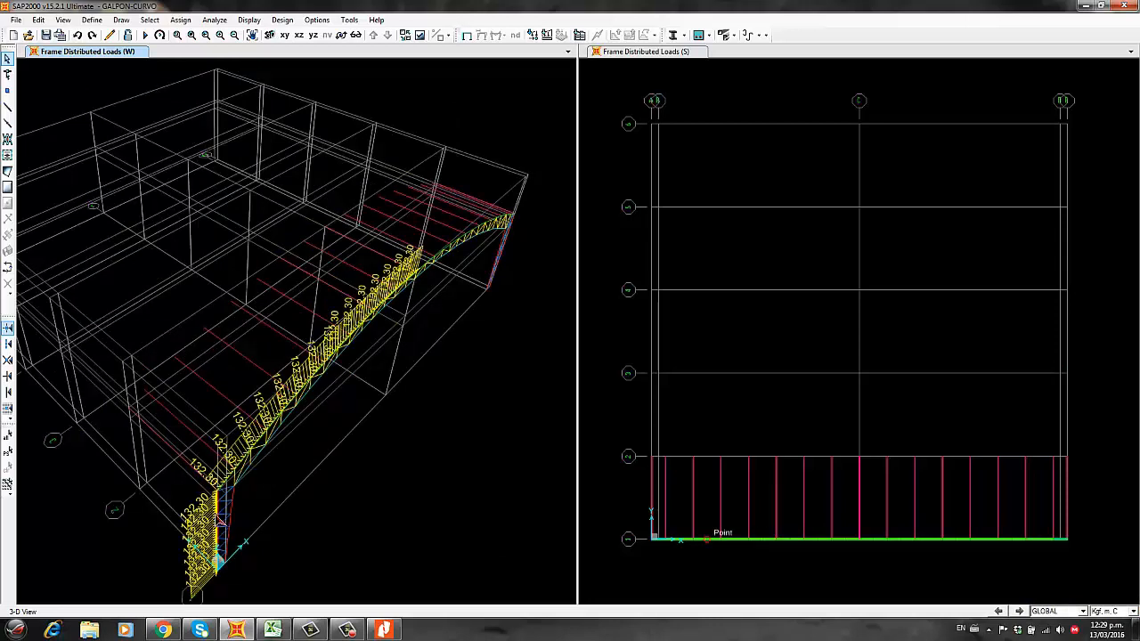
{"action": "left_click", "coordinate": [299, 35]}
{"action": "scroll", "coordinate": [541, 302], "scroll_direction": "up", "scroll_amount": 6}
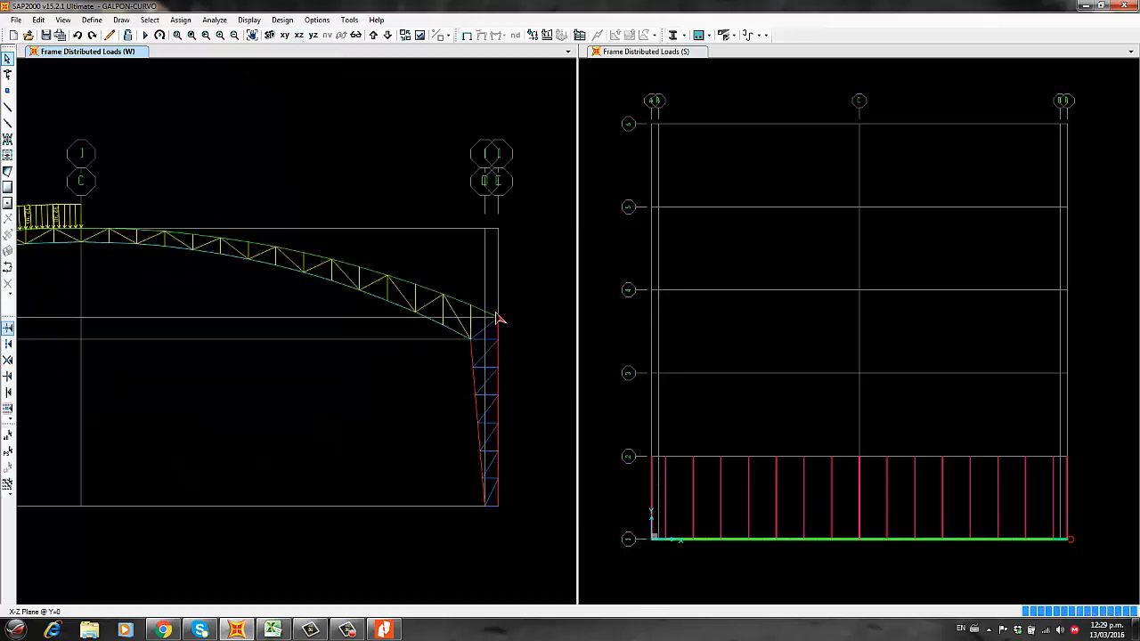
{"action": "left_click_drag", "start_coordinate": [487, 292], "coordinate": [549, 399]}
{"action": "scroll", "coordinate": [501, 213], "scroll_direction": "down", "scroll_amount": 5}
{"action": "scroll", "coordinate": [488, 306], "scroll_direction": "up", "scroll_amount": 3}
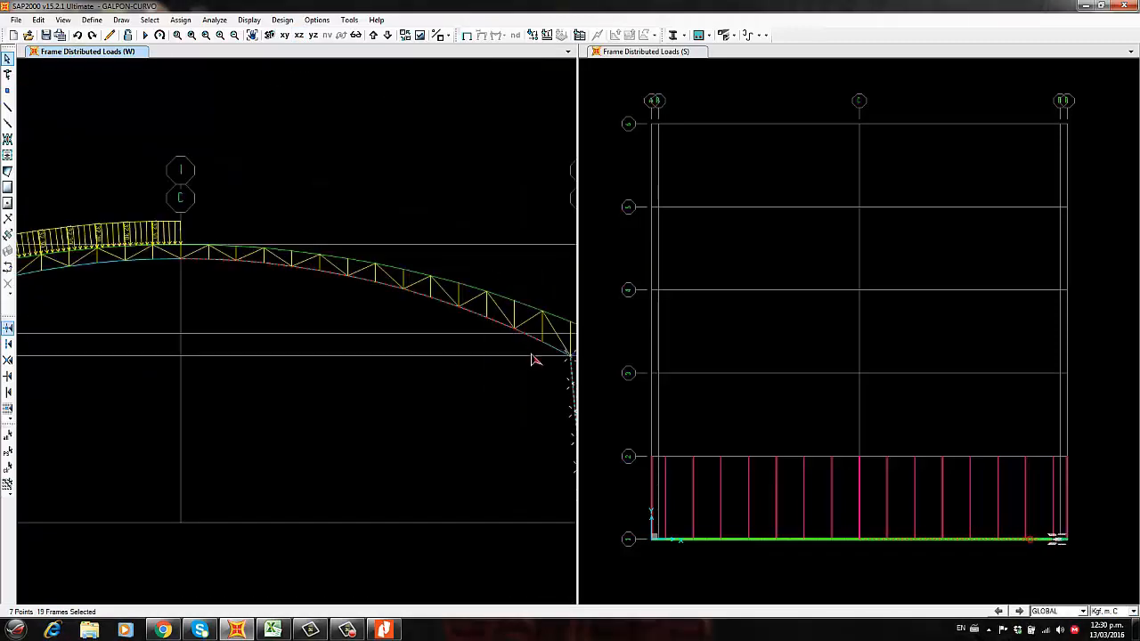
{"action": "left_click", "coordinate": [552, 347]}
{"action": "scroll", "coordinate": [383, 320], "scroll_direction": "down", "scroll_amount": 1}
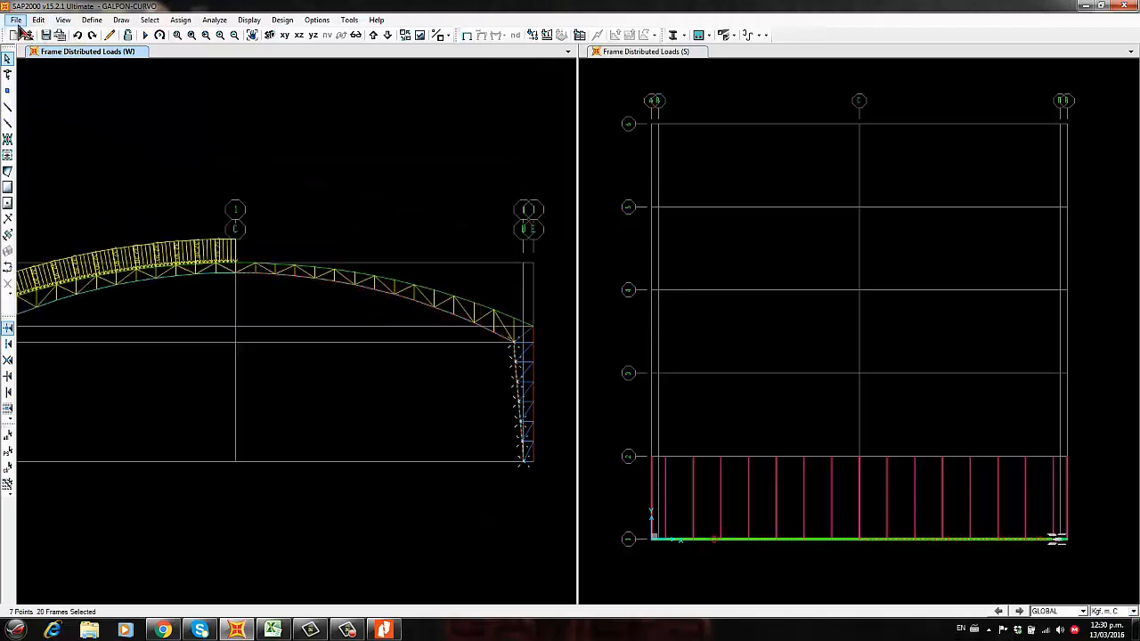
Consult the P (-) load in the Excel sheet and assign a uniform W load of -82.69 in Local direction 3 to the selected frames
{"action": "left_click", "coordinate": [184, 21]}
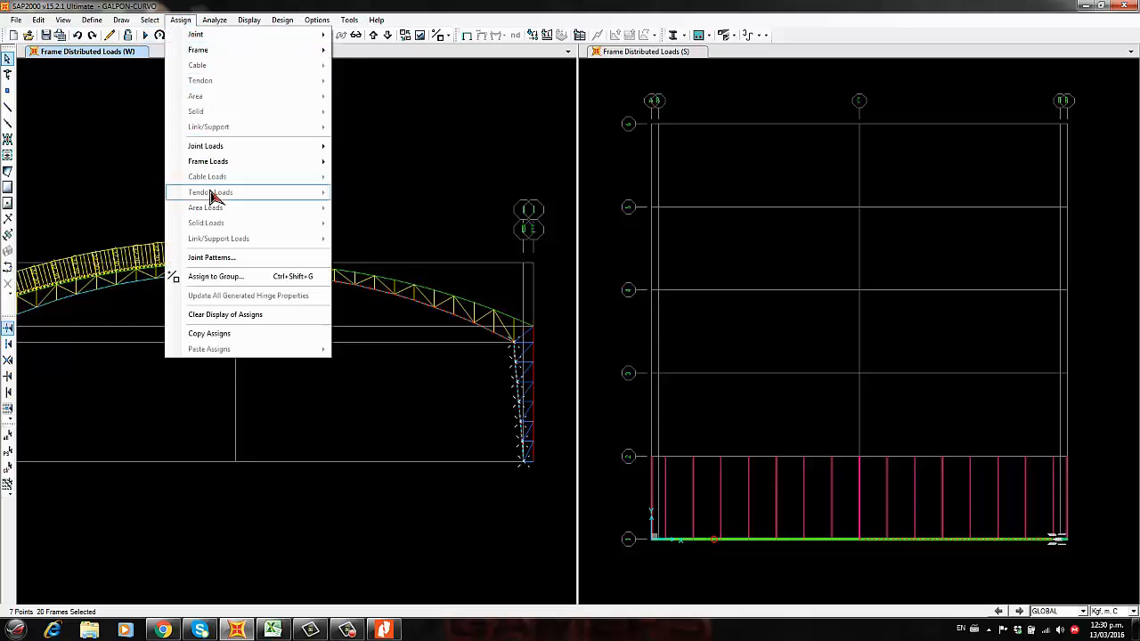
{"action": "mouse_move", "coordinate": [216, 169]}
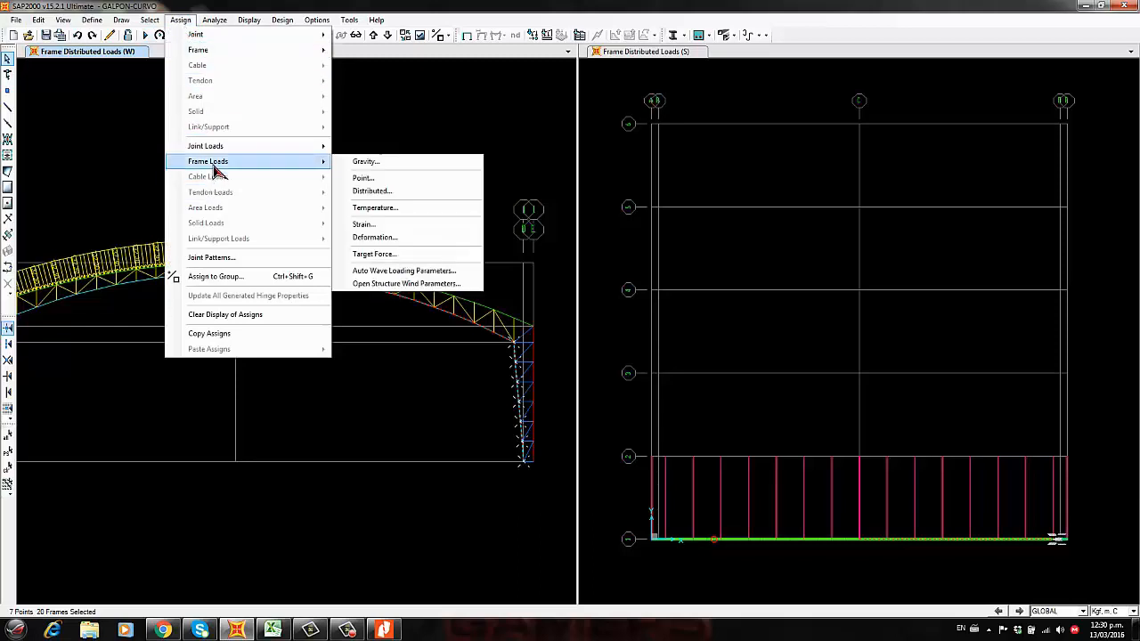
{"action": "left_click", "coordinate": [378, 195]}
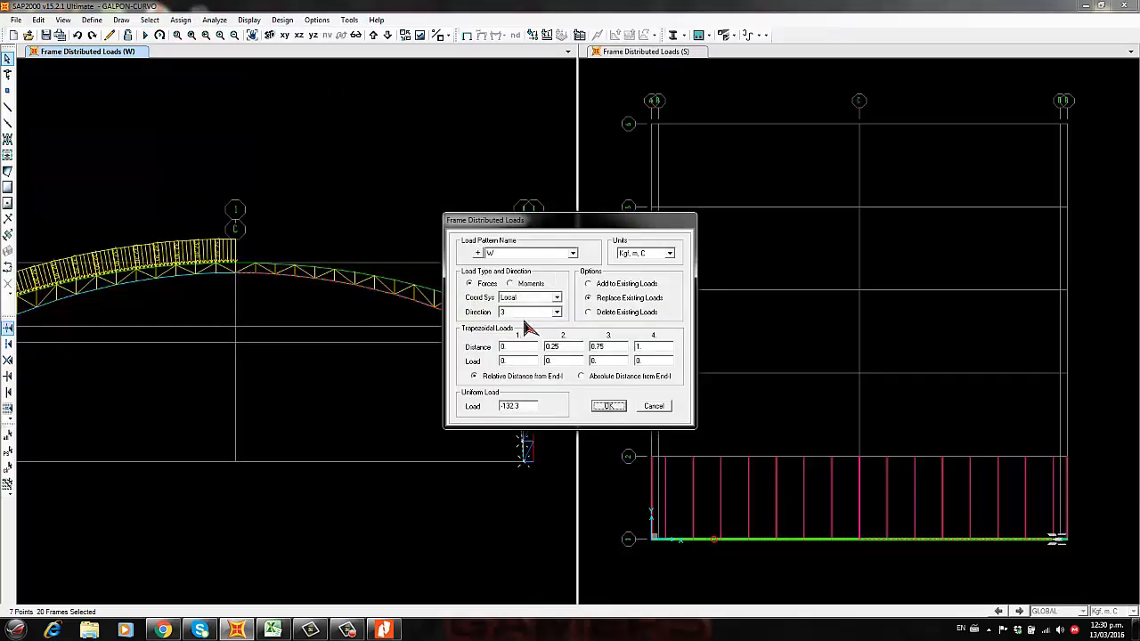
{"action": "left_click", "coordinate": [274, 631]}
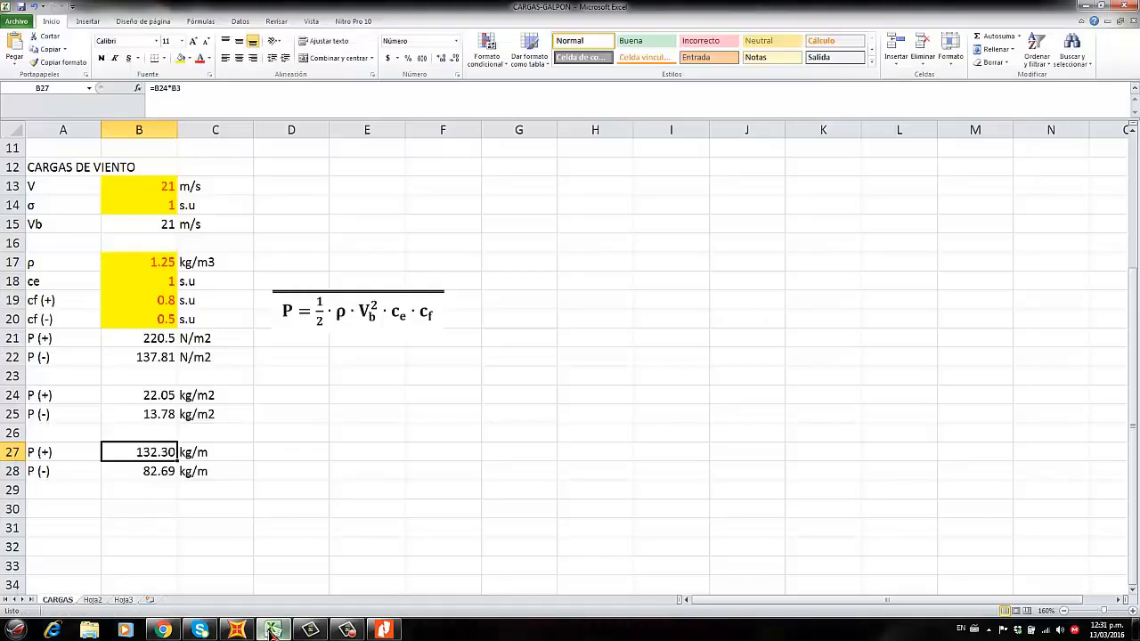
{"action": "left_click", "coordinate": [272, 631]}
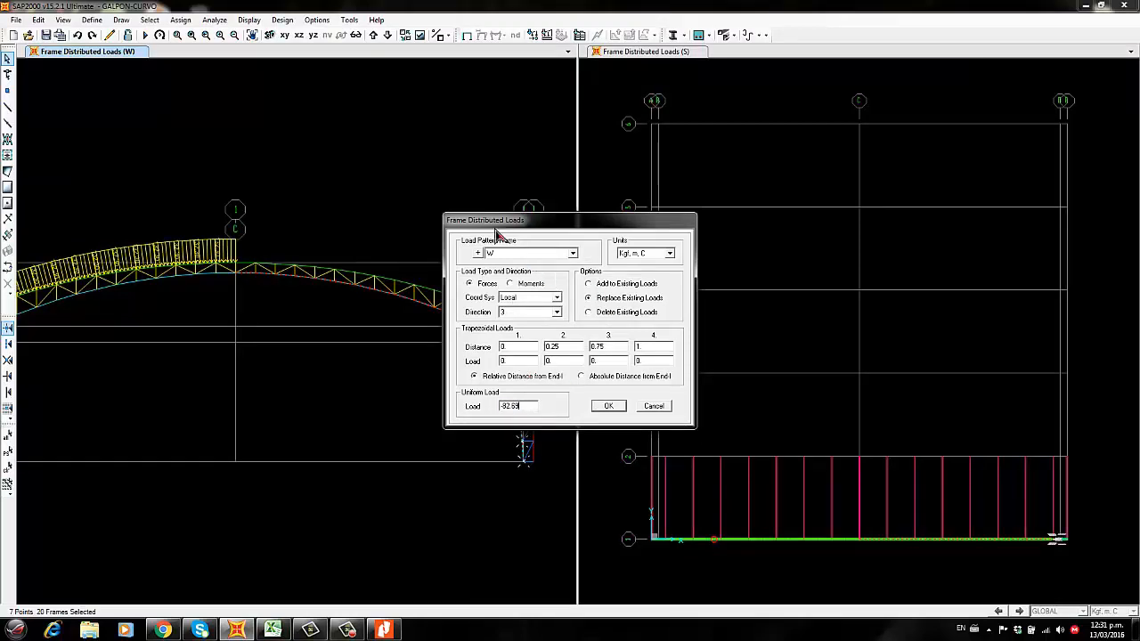
{"action": "left_click", "coordinate": [613, 407]}
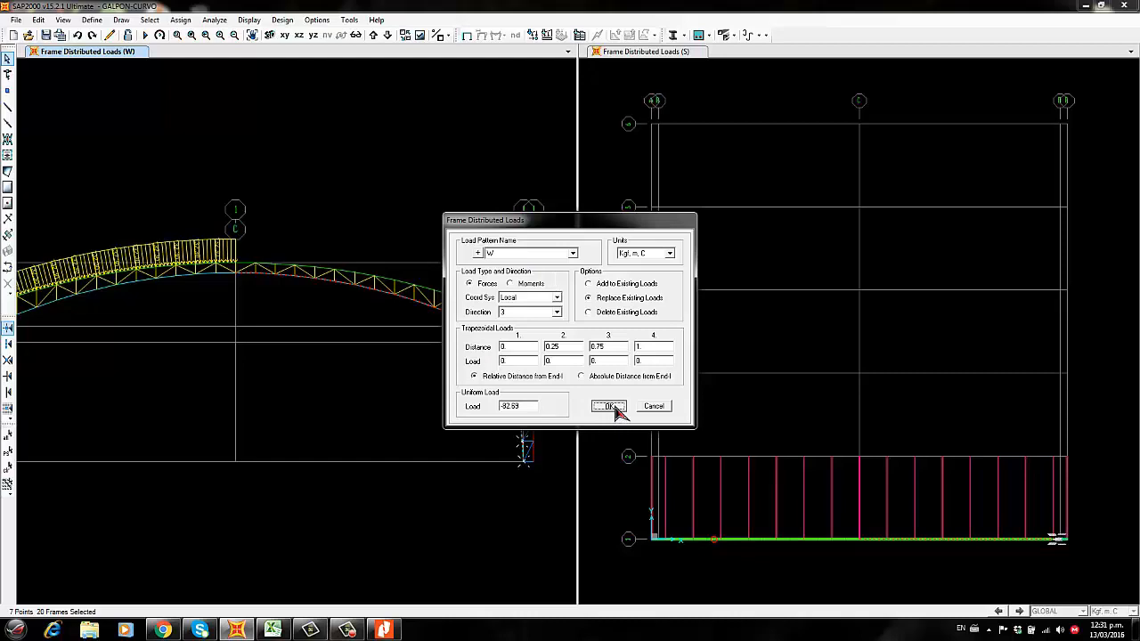
In the 3-D view, select the whole loaded truss frame with its purlins and replicate it linearly five times at dy = 6
{"action": "scroll", "coordinate": [421, 191], "scroll_direction": "down", "scroll_amount": 3}
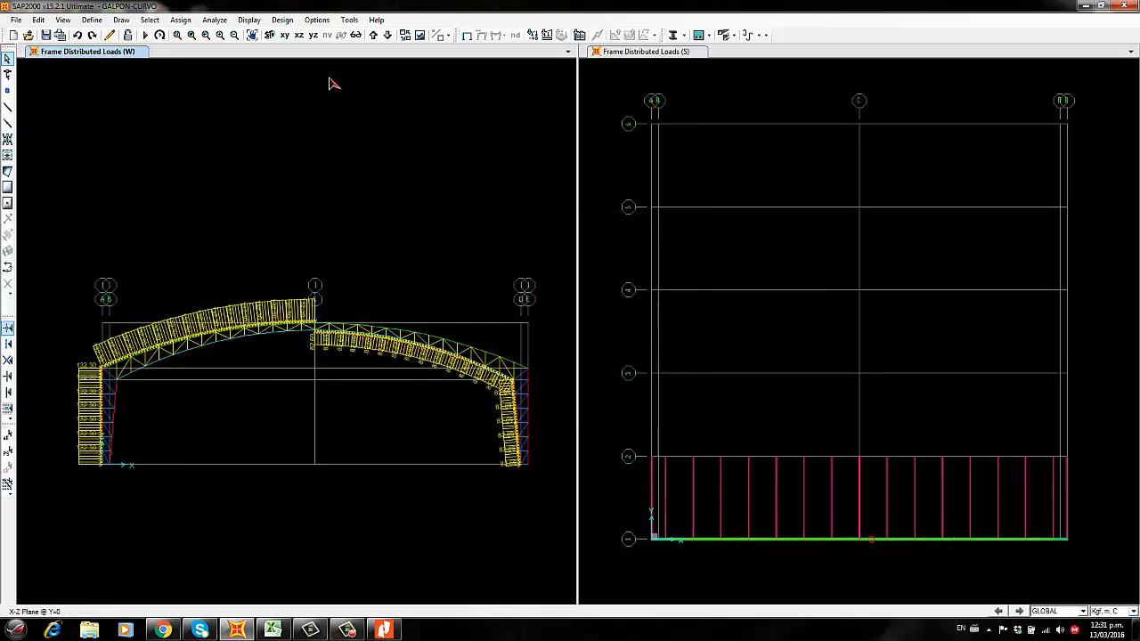
{"action": "left_click", "coordinate": [270, 35]}
{"action": "scroll", "coordinate": [303, 308], "scroll_direction": "down", "scroll_amount": 1}
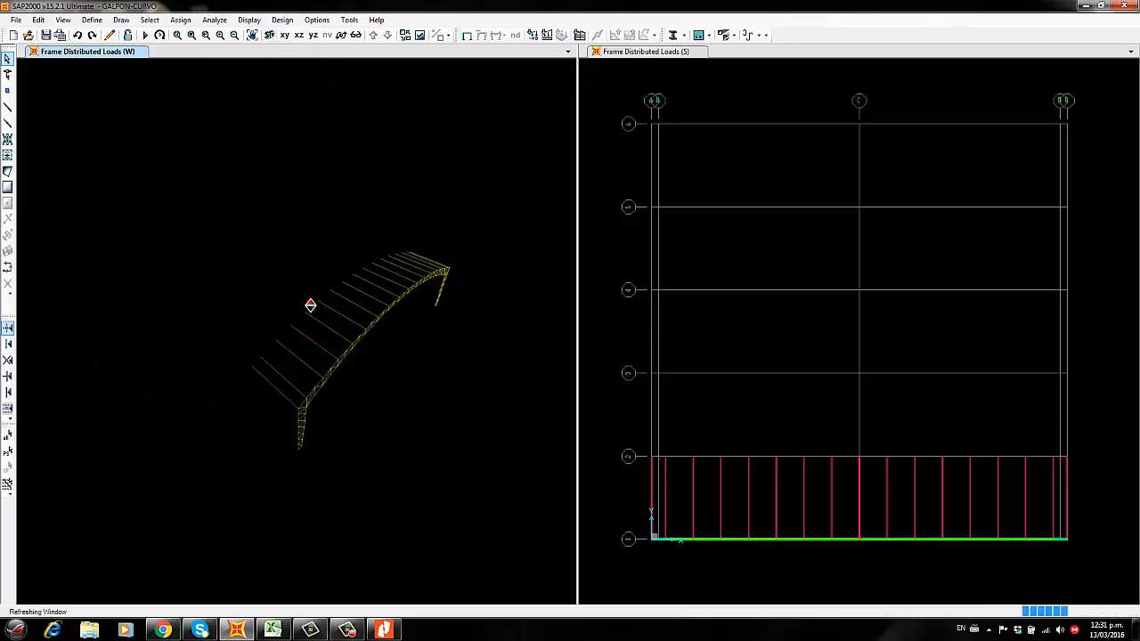
{"action": "left_click_drag", "start_coordinate": [157, 236], "coordinate": [534, 528]}
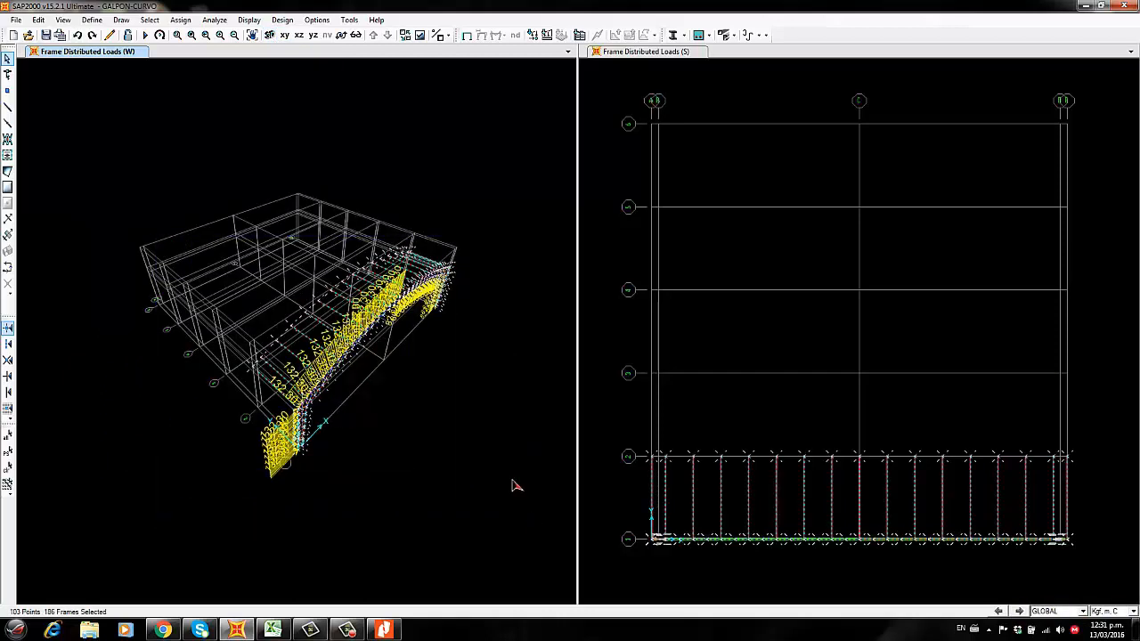
{"action": "left_click_drag", "start_coordinate": [86, 157], "coordinate": [571, 524]}
{"action": "left_click", "coordinate": [38, 19]}
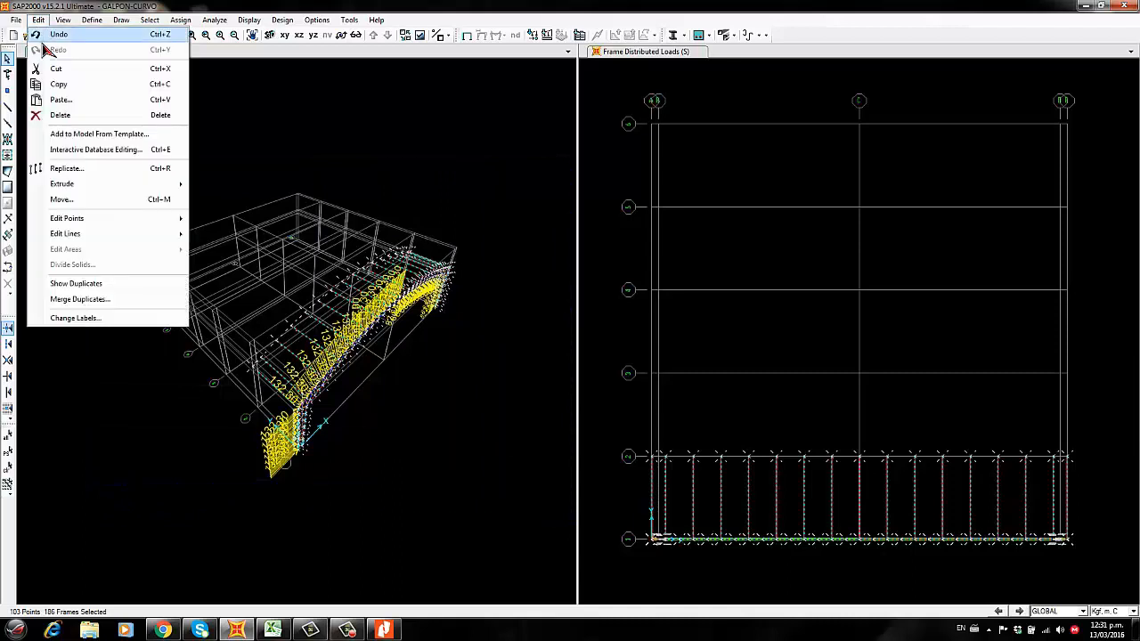
{"action": "left_click", "coordinate": [72, 167]}
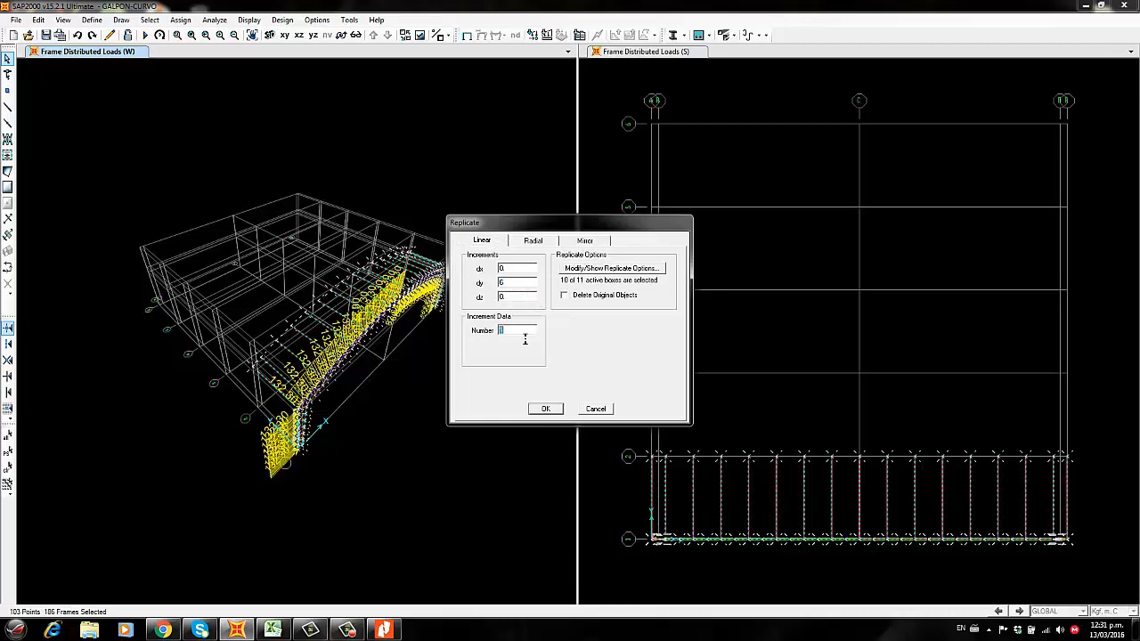
{"action": "left_click", "coordinate": [547, 409]}
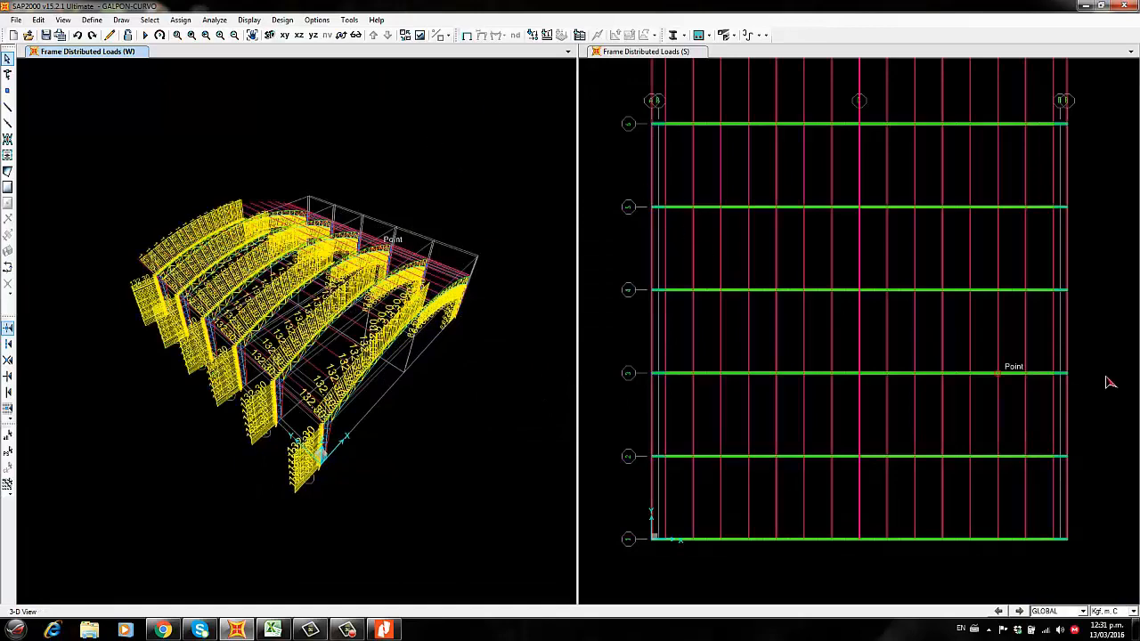
Delete the surplus purlins extending beyond the last frame at Y=30 in the plan view
{"action": "scroll", "coordinate": [1079, 367], "scroll_direction": "down", "scroll_amount": 1}
{"action": "left_click_drag", "start_coordinate": [949, 163], "coordinate": [712, 131]}
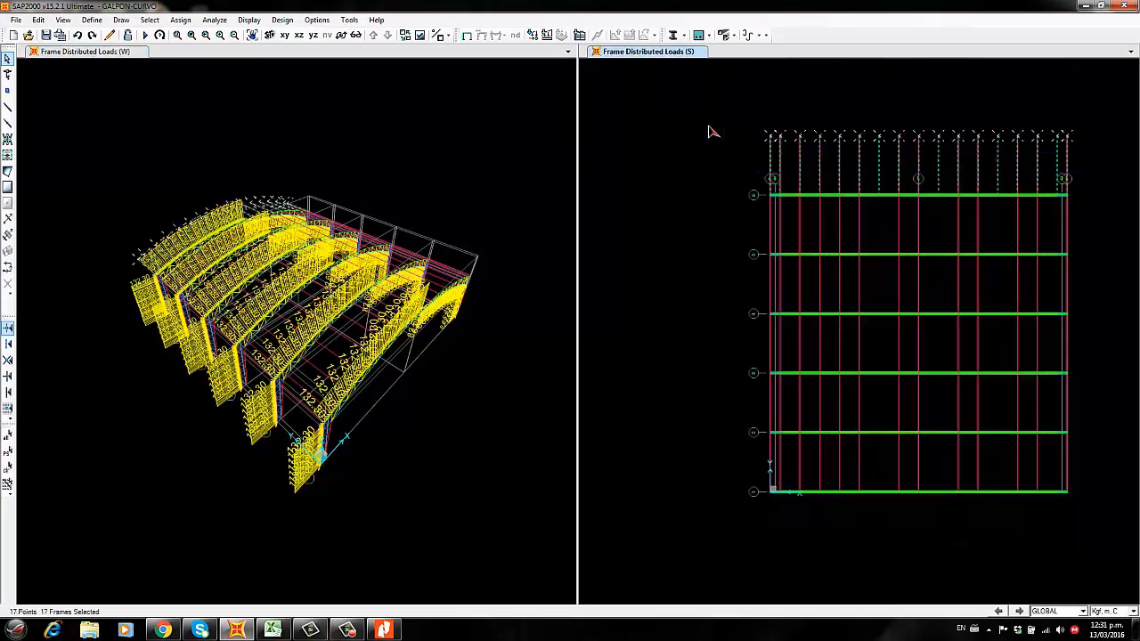
{"action": "key", "text": "Delete"}
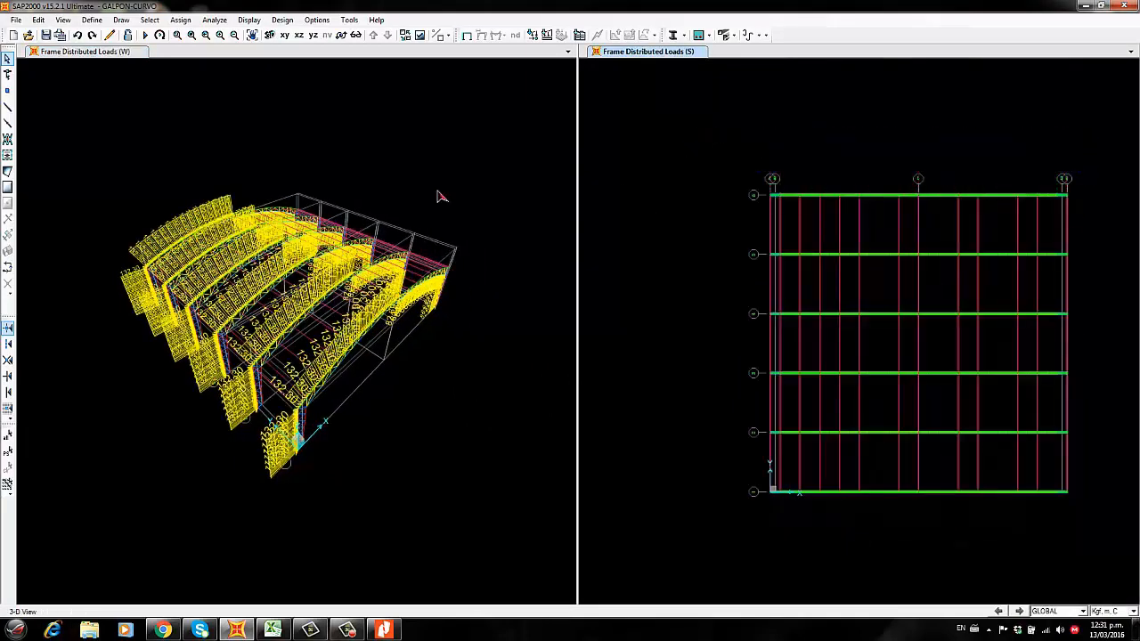
In the X-Z plane at Y=0, select the left column's outer chord and the top chord of the truss's left half
{"action": "left_click", "coordinate": [439, 191]}
{"action": "scroll", "coordinate": [350, 179], "scroll_direction": "up", "scroll_amount": 1}
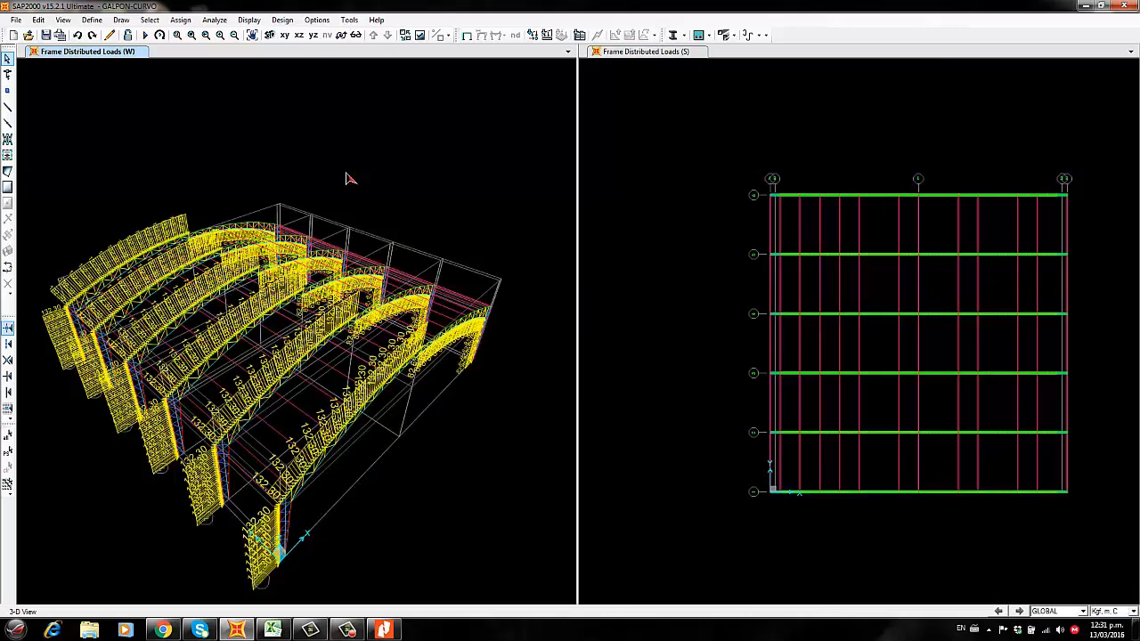
{"action": "left_click", "coordinate": [299, 35]}
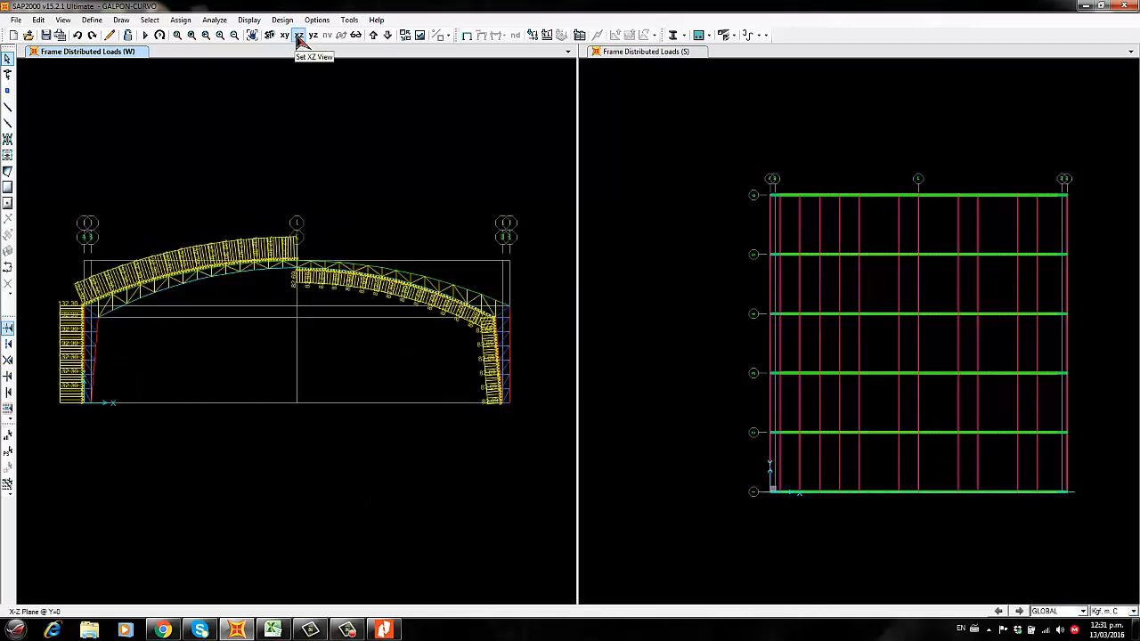
{"action": "left_click", "coordinate": [739, 273]}
{"action": "scroll", "coordinate": [720, 260], "scroll_direction": "up", "scroll_amount": 1}
{"action": "middle_click_drag", "start_coordinate": [716, 264], "coordinate": [598, 201]}
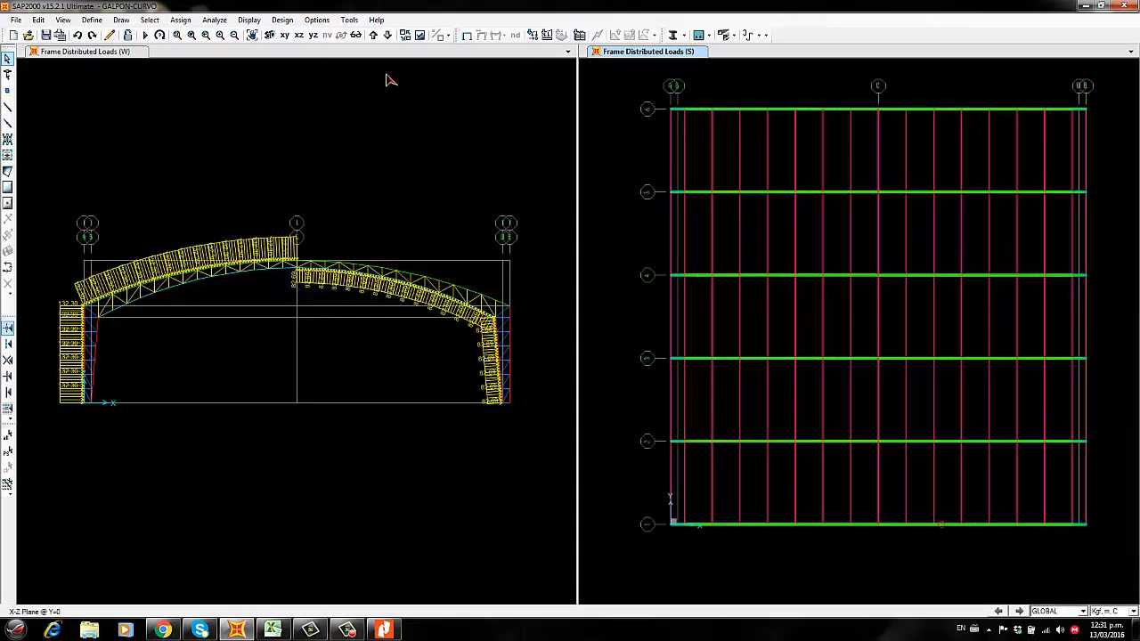
{"action": "left_click", "coordinate": [375, 35]}
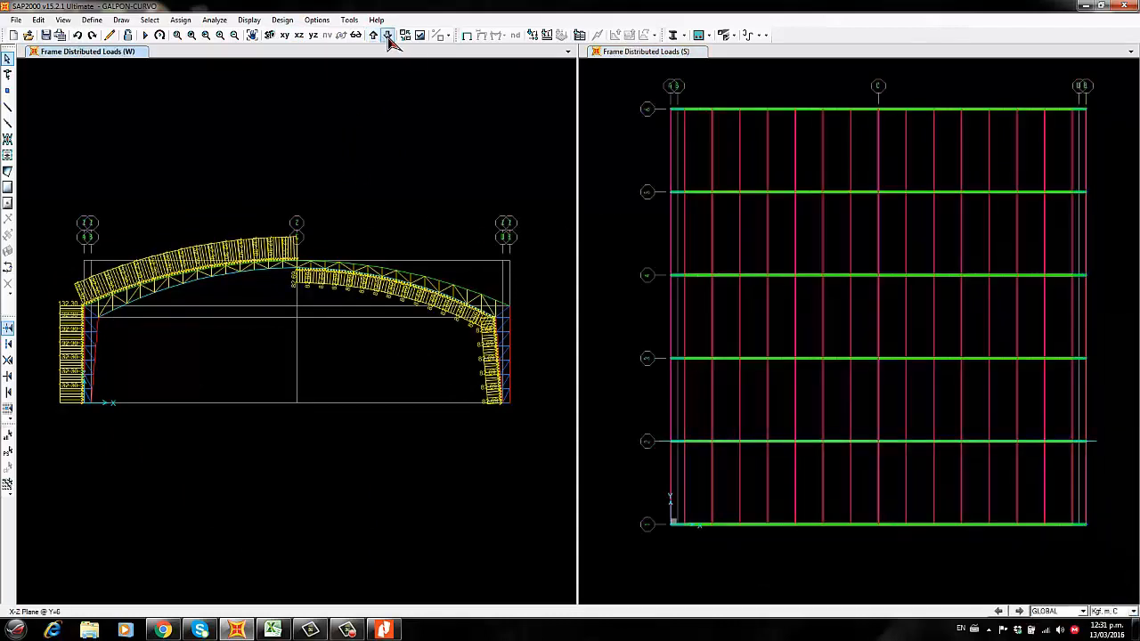
{"action": "left_click", "coordinate": [387, 36]}
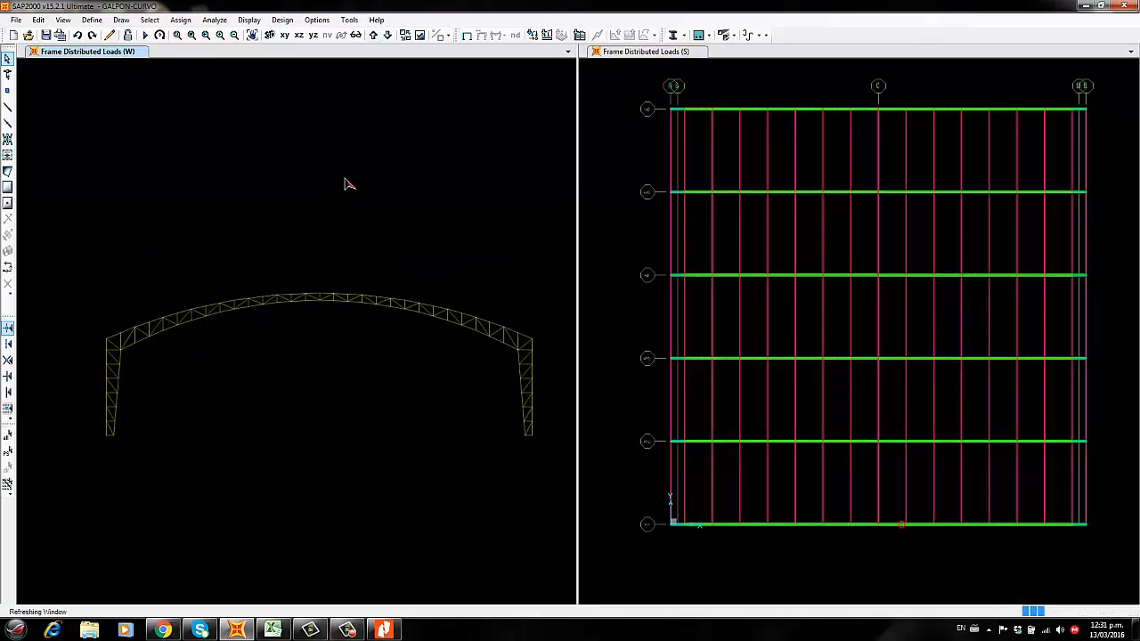
{"action": "left_click_drag", "start_coordinate": [329, 350], "coordinate": [531, 378]}
{"action": "scroll", "coordinate": [254, 257], "scroll_direction": "down", "scroll_amount": 3}
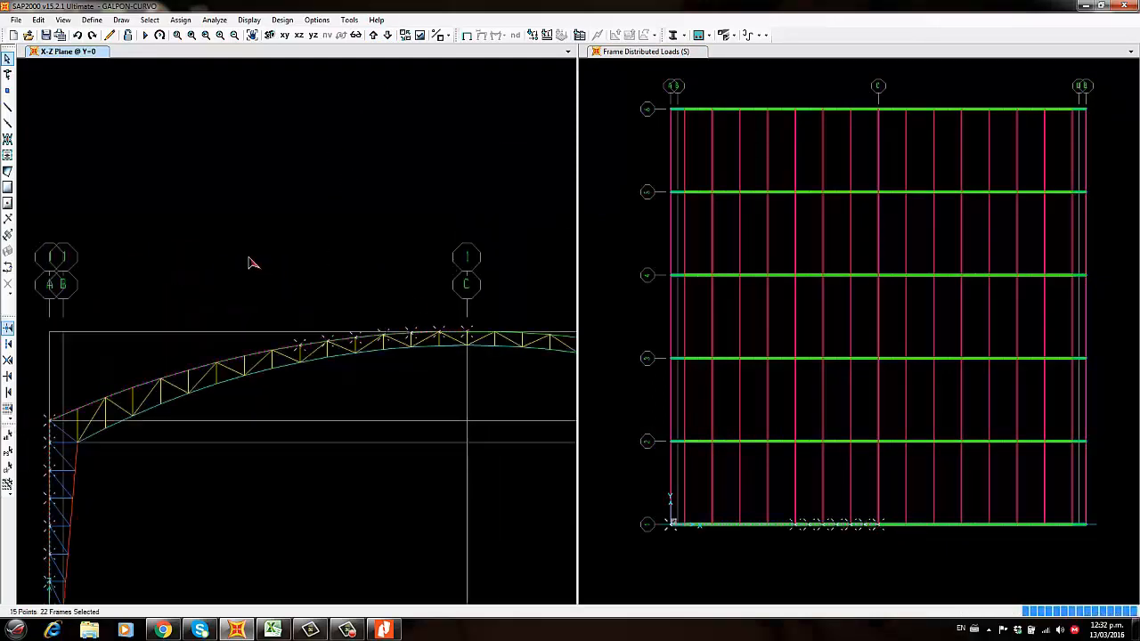
{"action": "scroll", "coordinate": [273, 256], "scroll_direction": "down", "scroll_amount": 2}
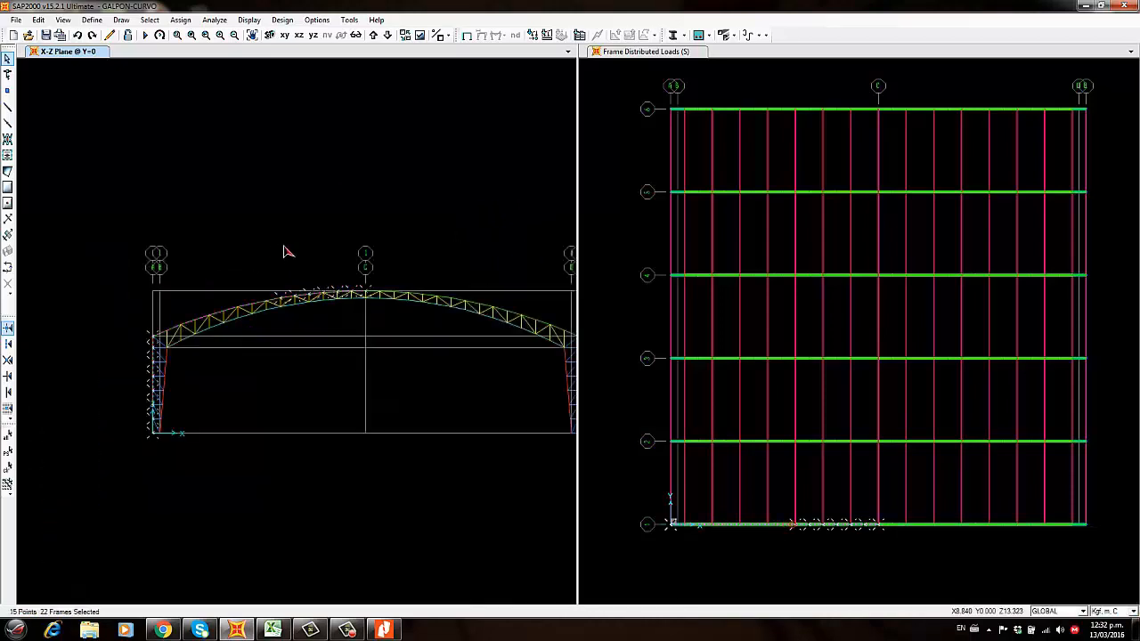
Move to the X-Z plane at Y=30 and add its left column's outer chord and left-half top chord to the selection
{"action": "left_click", "coordinate": [388, 36]}
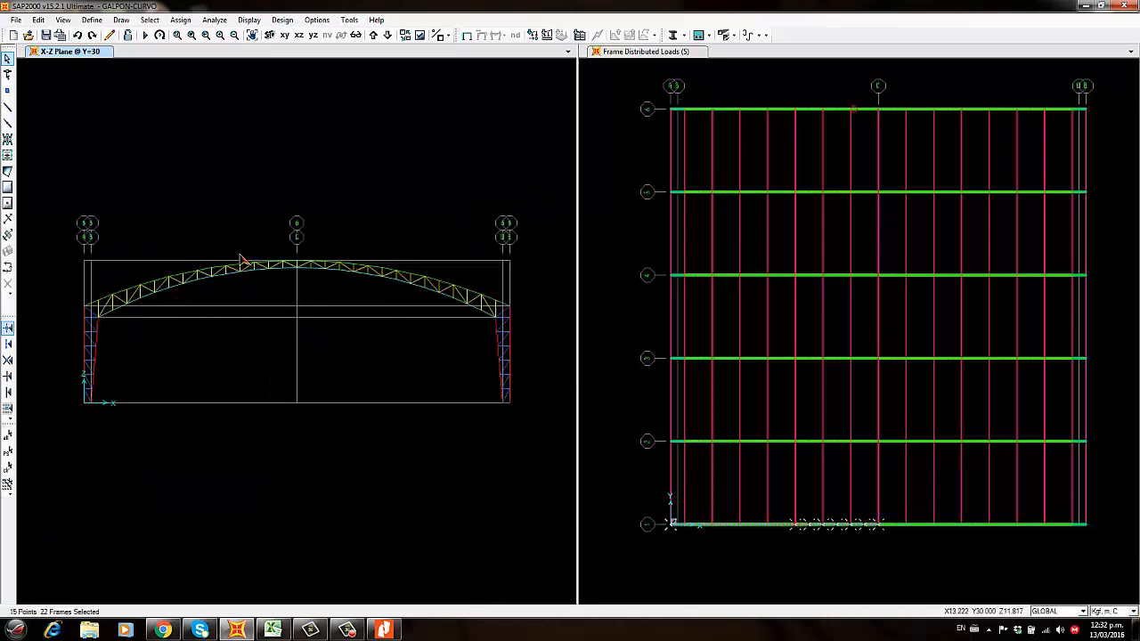
{"action": "scroll", "coordinate": [241, 255], "scroll_direction": "up", "scroll_amount": 3}
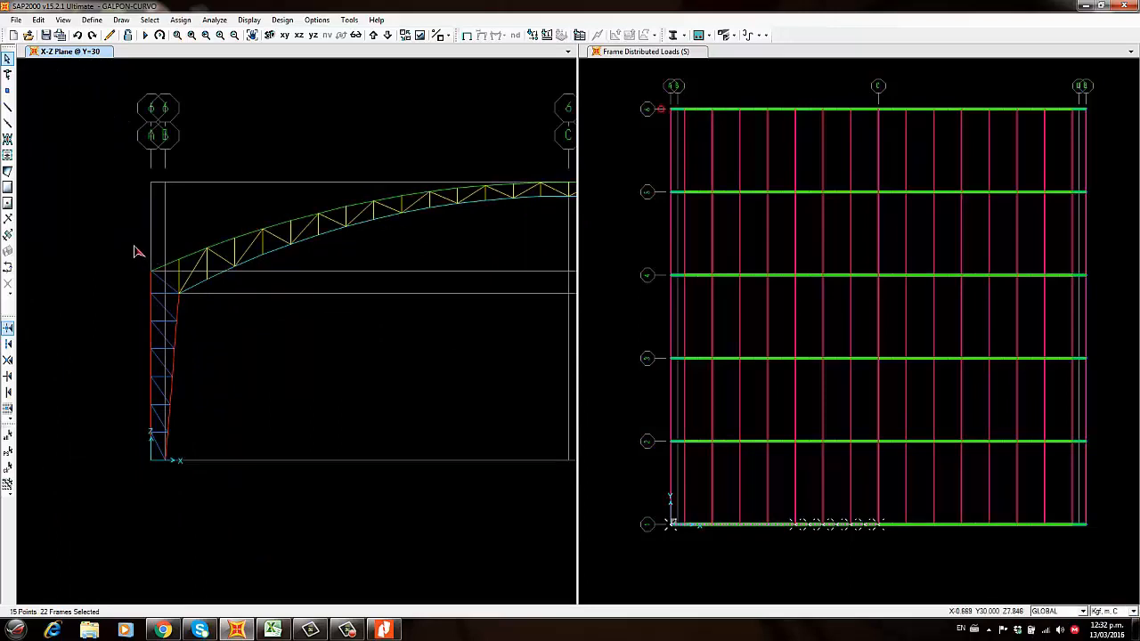
{"action": "left_click_drag", "start_coordinate": [134, 250], "coordinate": [162, 497]}
{"action": "scroll", "coordinate": [187, 281], "scroll_direction": "up", "scroll_amount": 1}
{"action": "scroll", "coordinate": [184, 278], "scroll_direction": "up", "scroll_amount": 2}
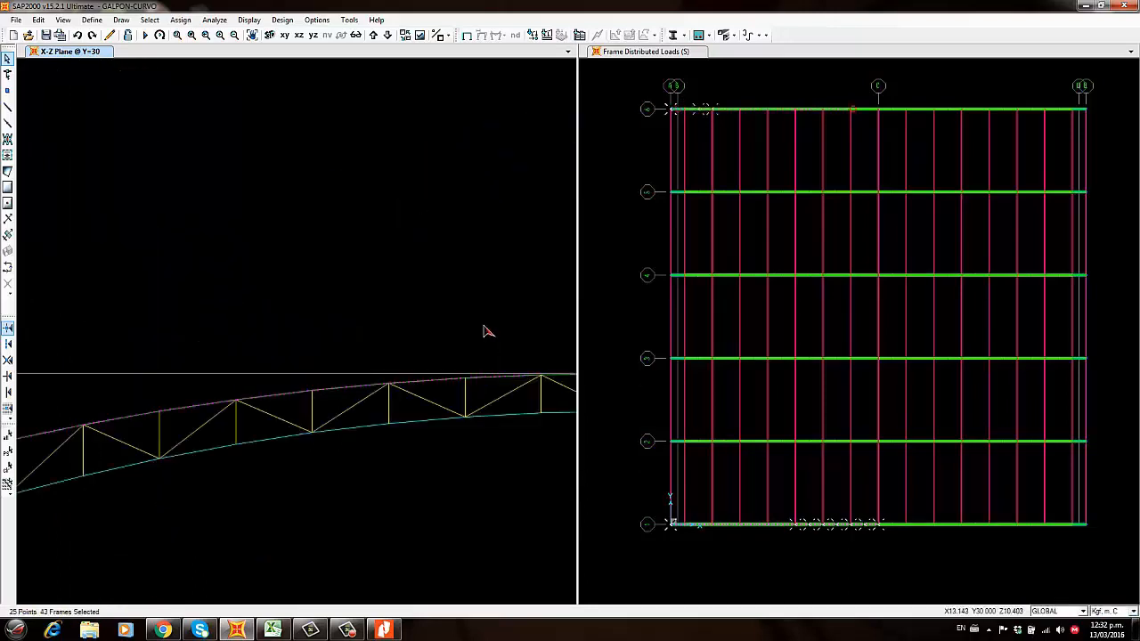
{"action": "scroll", "coordinate": [367, 297], "scroll_direction": "down", "scroll_amount": 2}
{"action": "scroll", "coordinate": [480, 335], "scroll_direction": "up", "scroll_amount": 2}
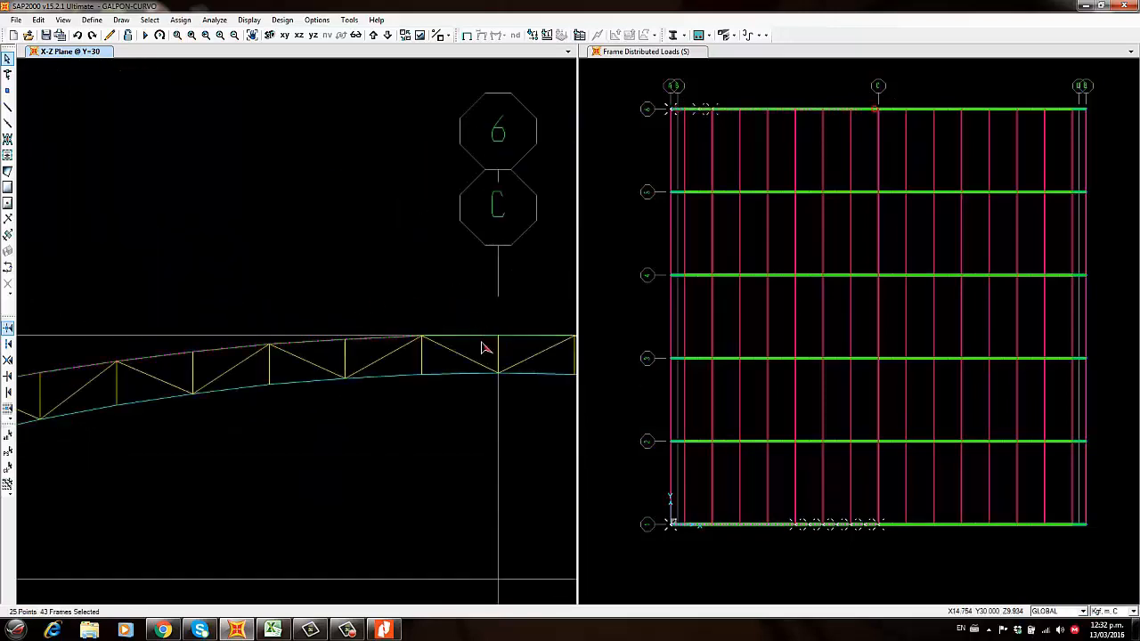
{"action": "scroll", "coordinate": [389, 271], "scroll_direction": "down", "scroll_amount": 2}
{"action": "scroll", "coordinate": [392, 258], "scroll_direction": "down", "scroll_amount": 2}
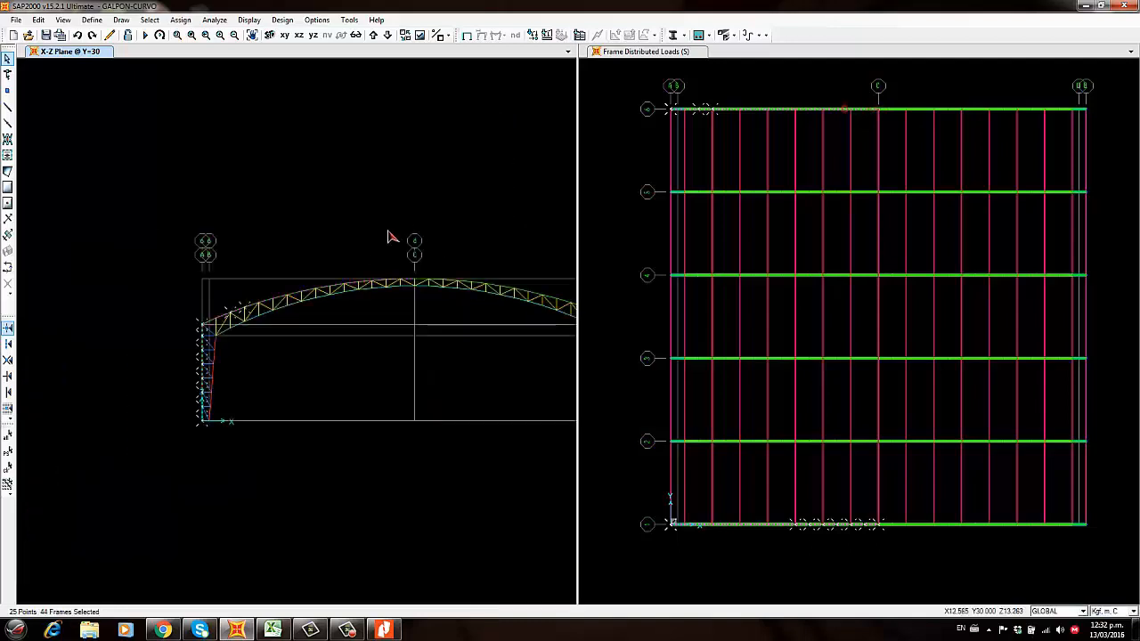
{"action": "scroll", "coordinate": [427, 227], "scroll_direction": "up", "scroll_amount": 1}
{"action": "middle_click_drag", "start_coordinate": [466, 222], "coordinate": [410, 215]}
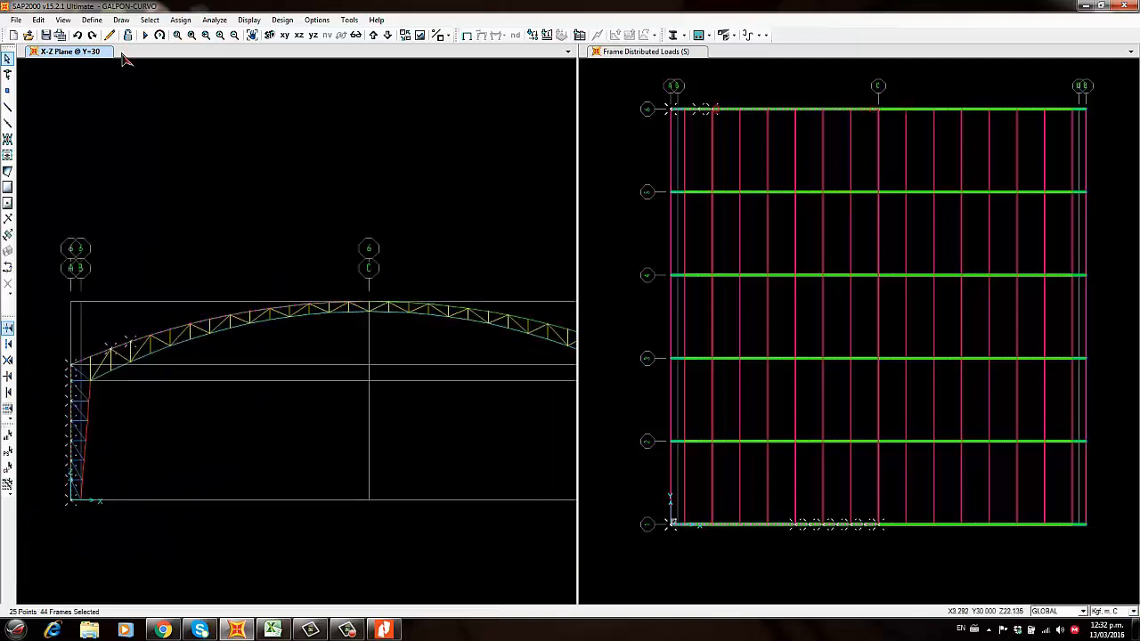
Open the distributed load assignment for the selected end-frame members
{"action": "left_click", "coordinate": [180, 19]}
{"action": "mouse_move", "coordinate": [200, 51]}
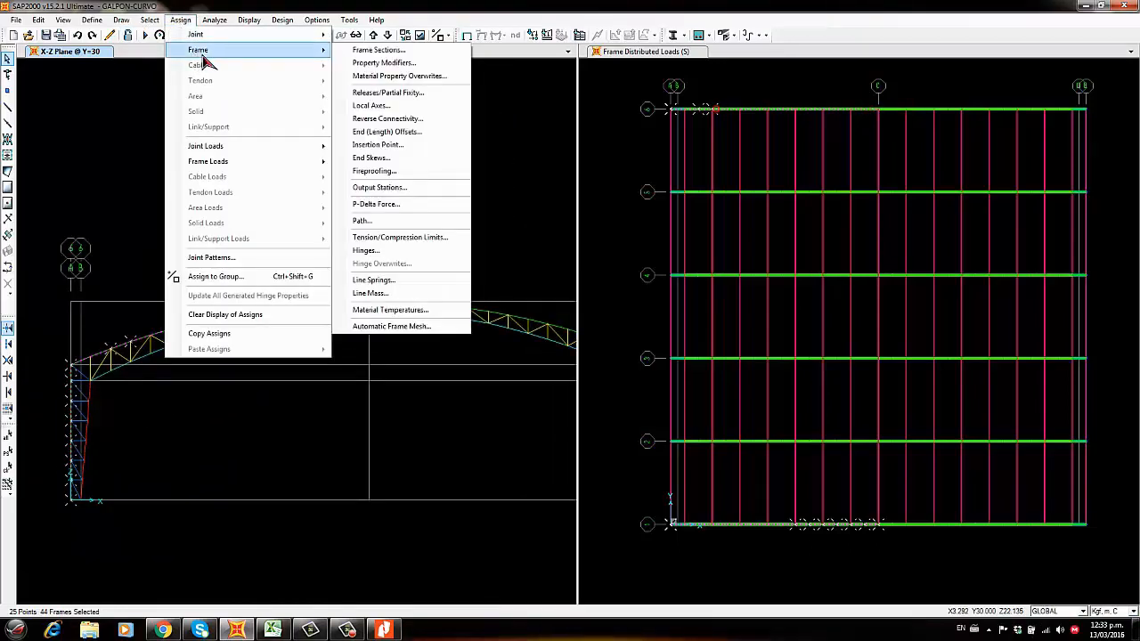
{"action": "mouse_move", "coordinate": [280, 161]}
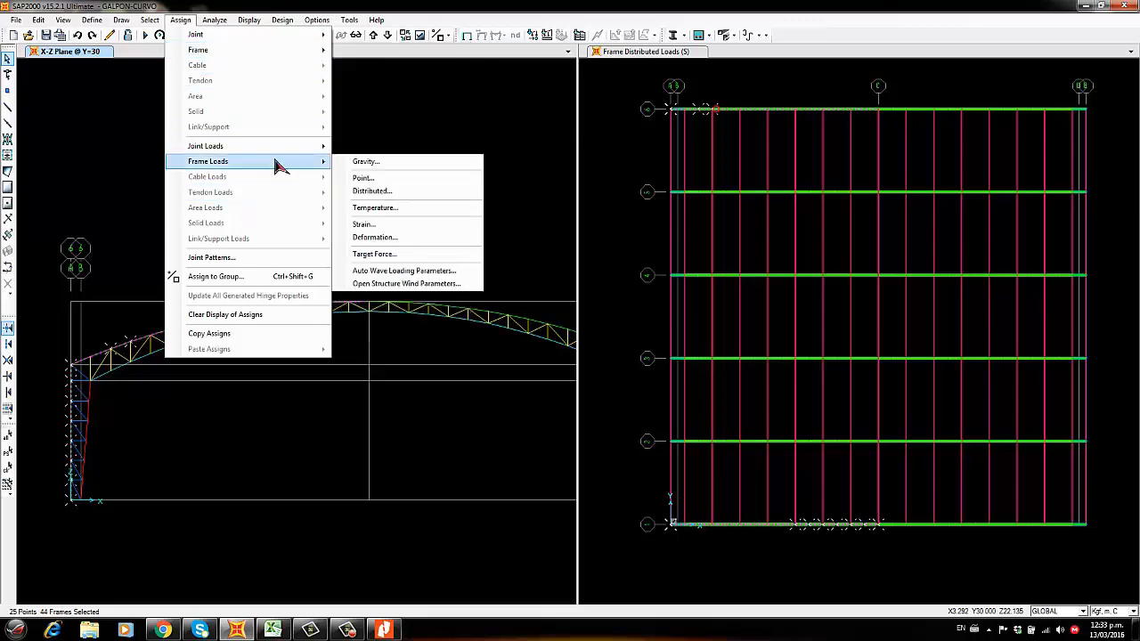
{"action": "left_click", "coordinate": [380, 187]}
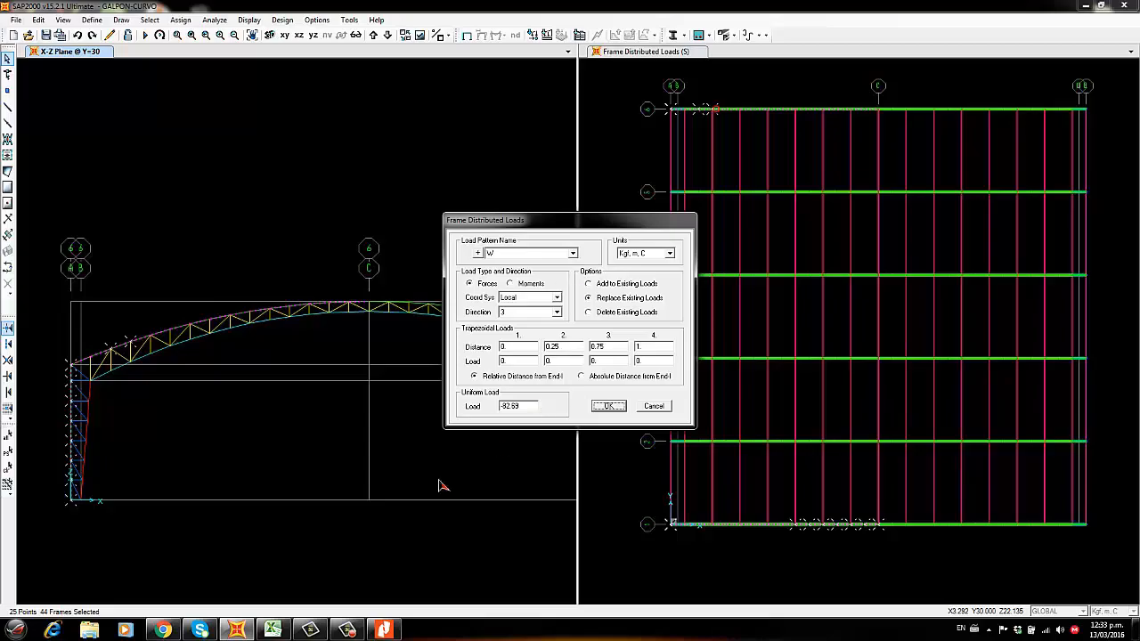
Switch to the Excel load sheet, halve the truss tributary width L colab cerch in B3, and consult the P (+) load
{"action": "left_click", "coordinate": [273, 630]}
{"action": "left_click", "coordinate": [170, 166]}
{"action": "left_click", "coordinate": [173, 194]}
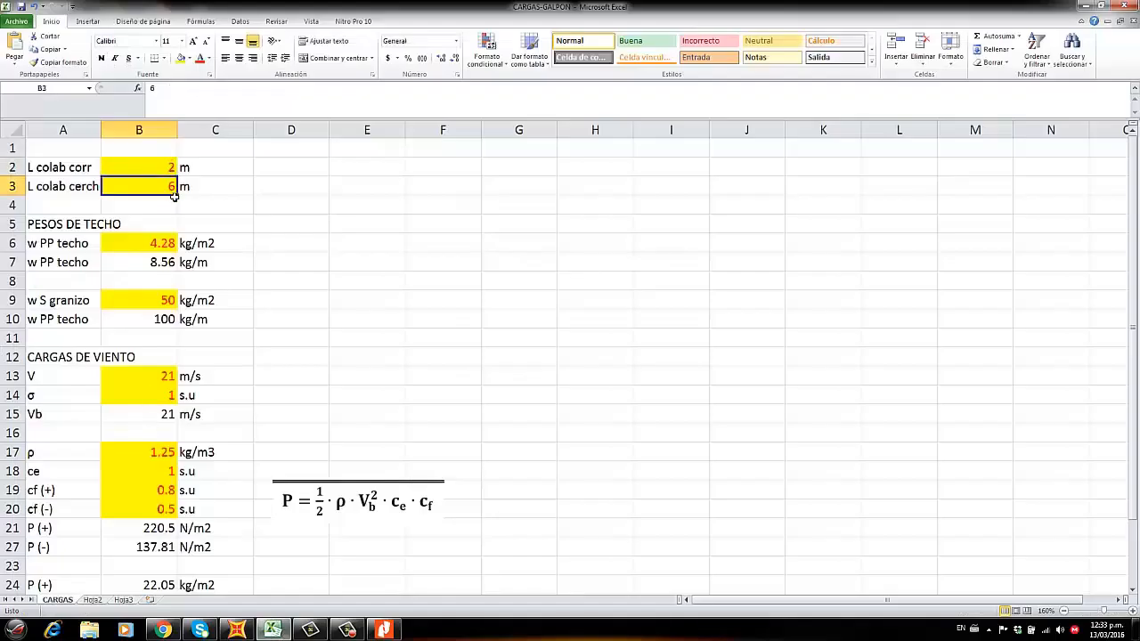
{"action": "key", "text": "Return"}
{"action": "scroll", "coordinate": [251, 360], "scroll_direction": "down", "scroll_amount": 5}
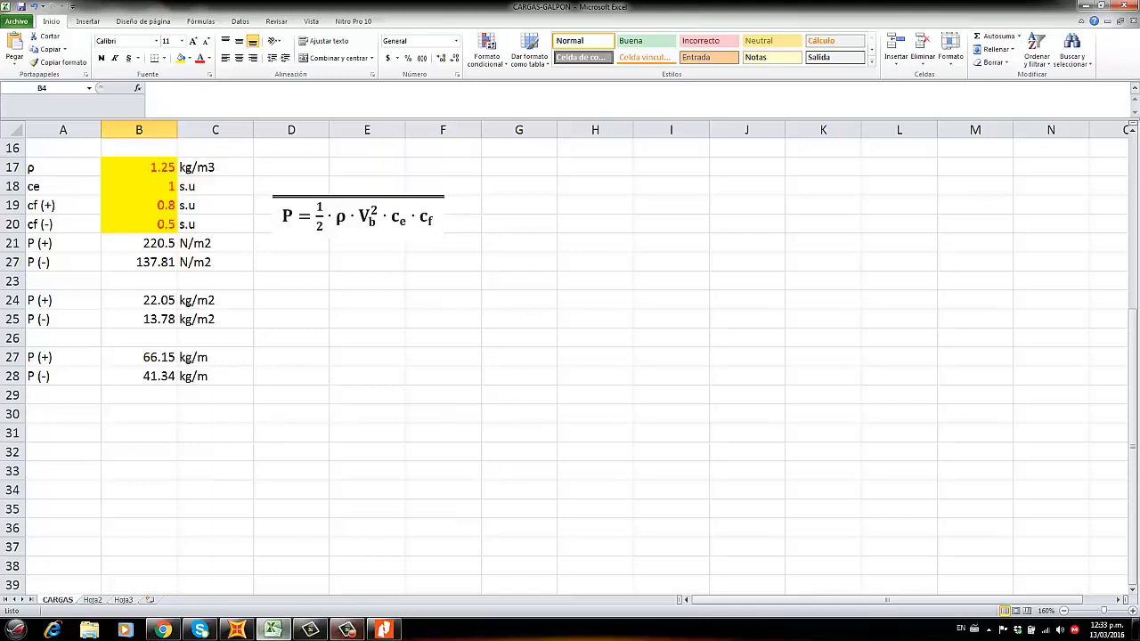
Switch back to SAP2000 and assign the 66.15 kg/m P (+) load as the selected frames' uniform W load in Local direction 3
{"action": "left_click", "coordinate": [237, 629]}
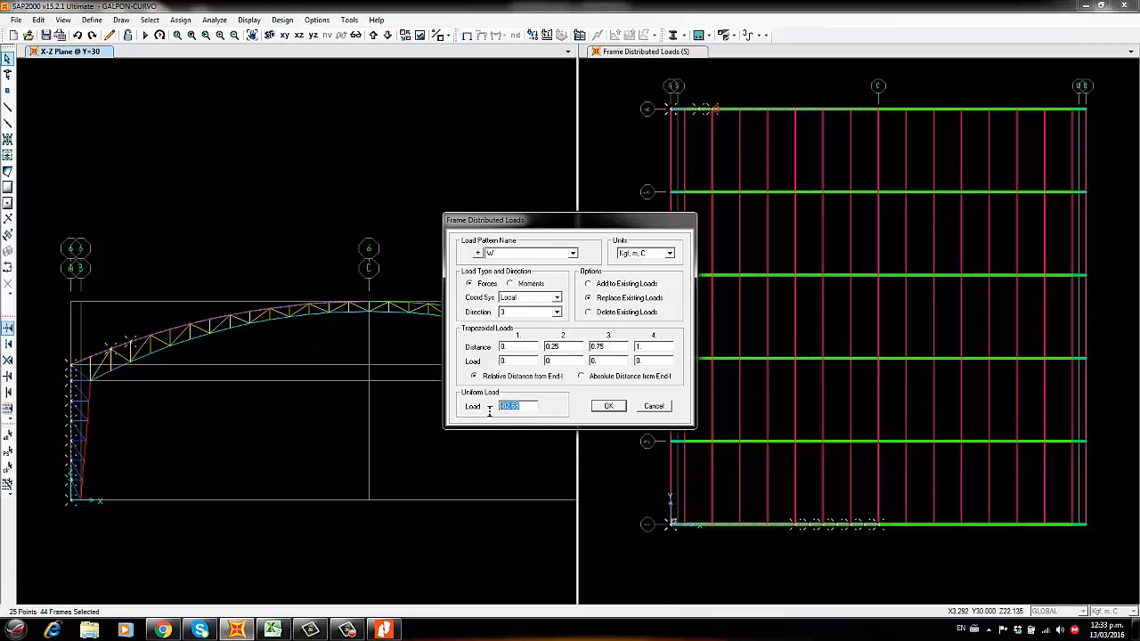
{"action": "left_click", "coordinate": [608, 406]}
At Y=30, select the bottom chord frames of the truss's right half and the right column's inner chord frames
{"action": "scroll", "coordinate": [216, 272], "scroll_direction": "up", "scroll_amount": 5}
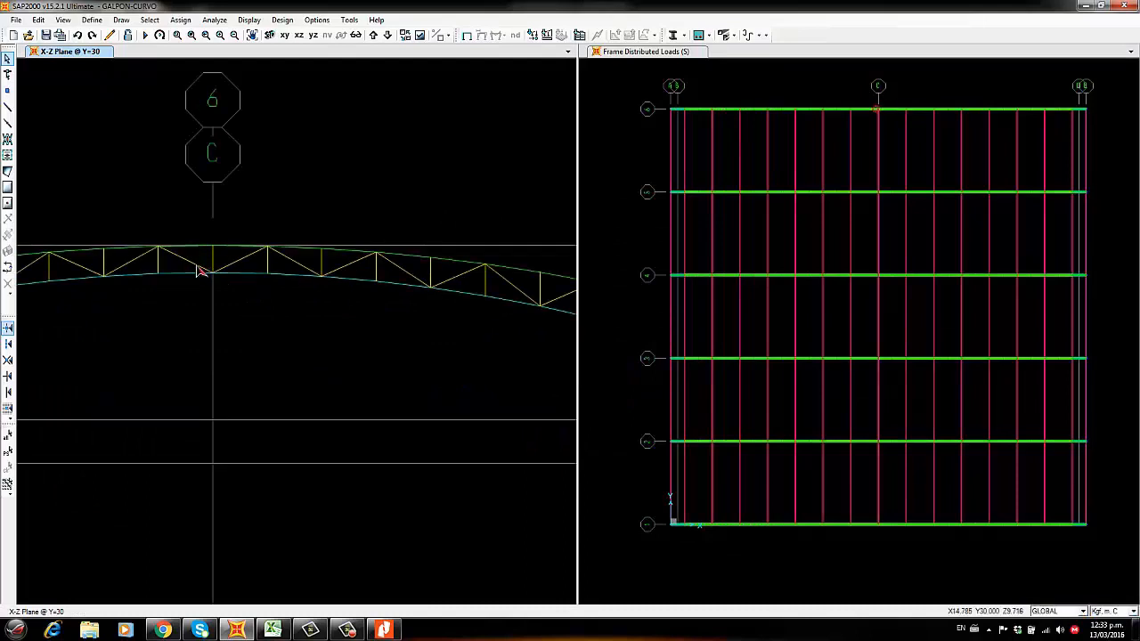
{"action": "left_click_drag", "start_coordinate": [251, 280], "coordinate": [342, 297]}
{"action": "middle_click_drag", "start_coordinate": [348, 300], "coordinate": [131, 247]}
{"action": "left_click_drag", "start_coordinate": [85, 218], "coordinate": [238, 270]}
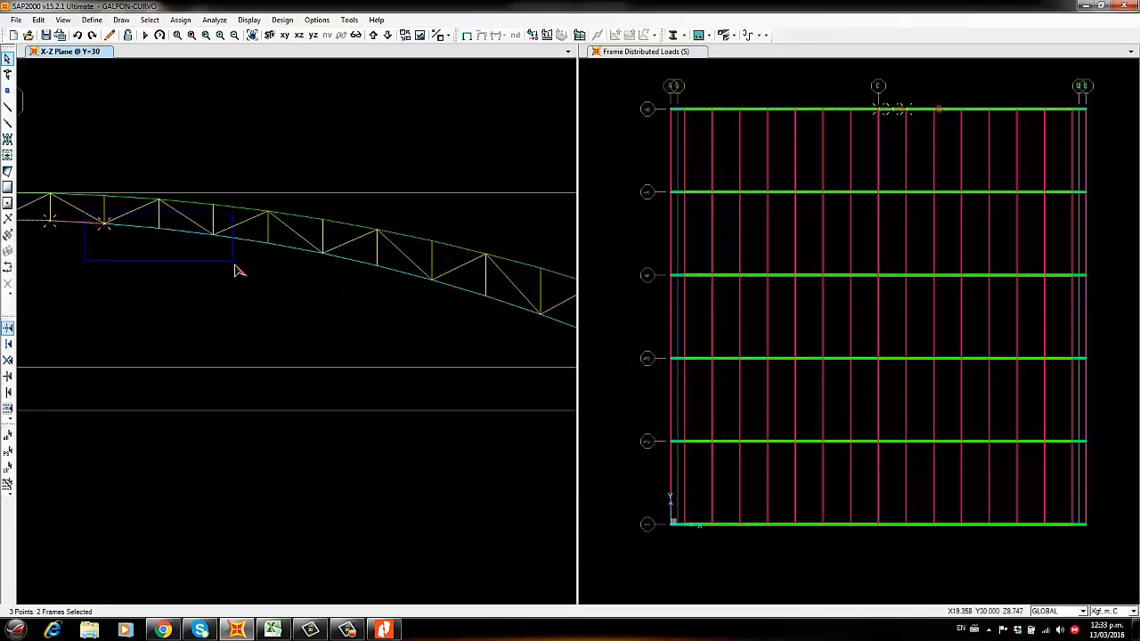
{"action": "left_click_drag", "start_coordinate": [441, 273], "coordinate": [504, 522]}
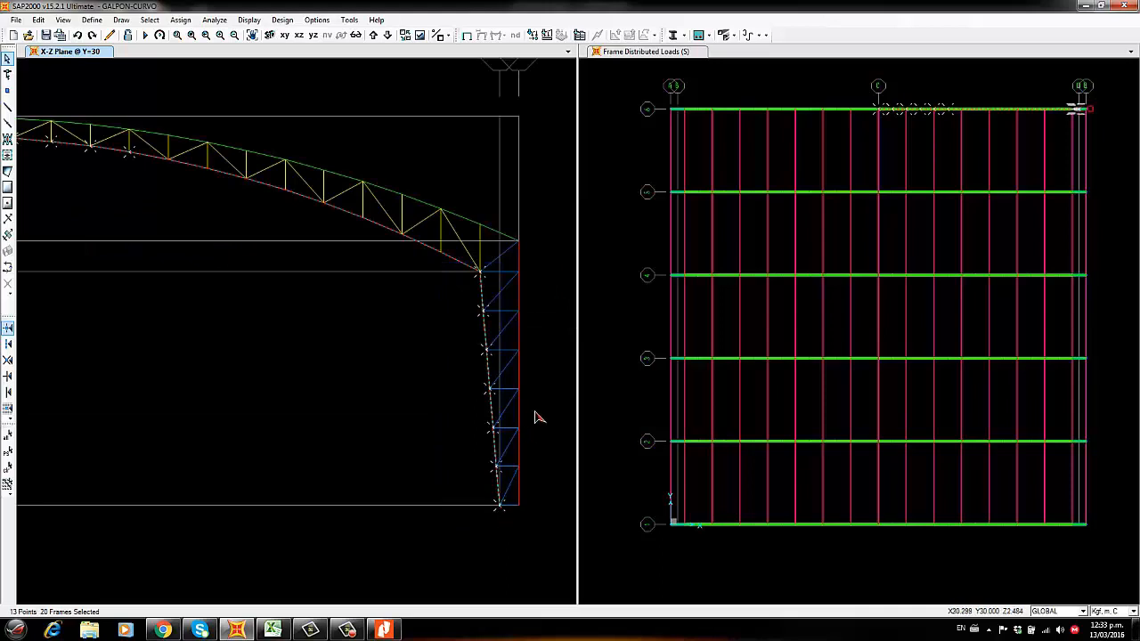
{"action": "key", "text": "F3"}
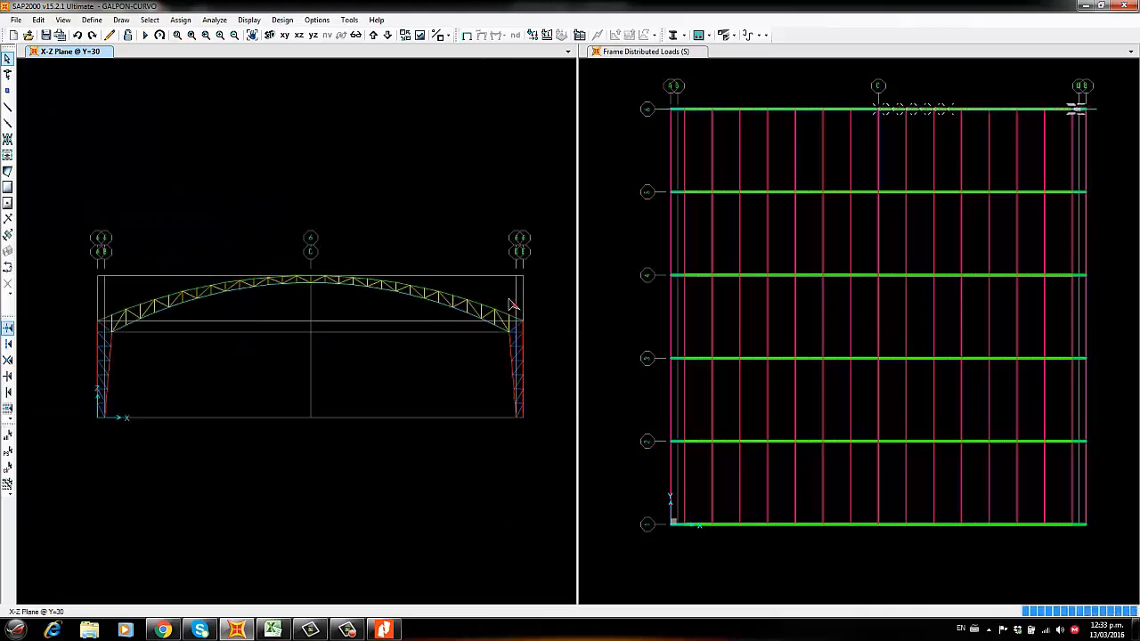
Select the lower chord of the right half-truss and the inner chord of the right column in the Y=0 frame
{"action": "middle_click_drag", "start_coordinate": [437, 82], "coordinate": [451, 130]}
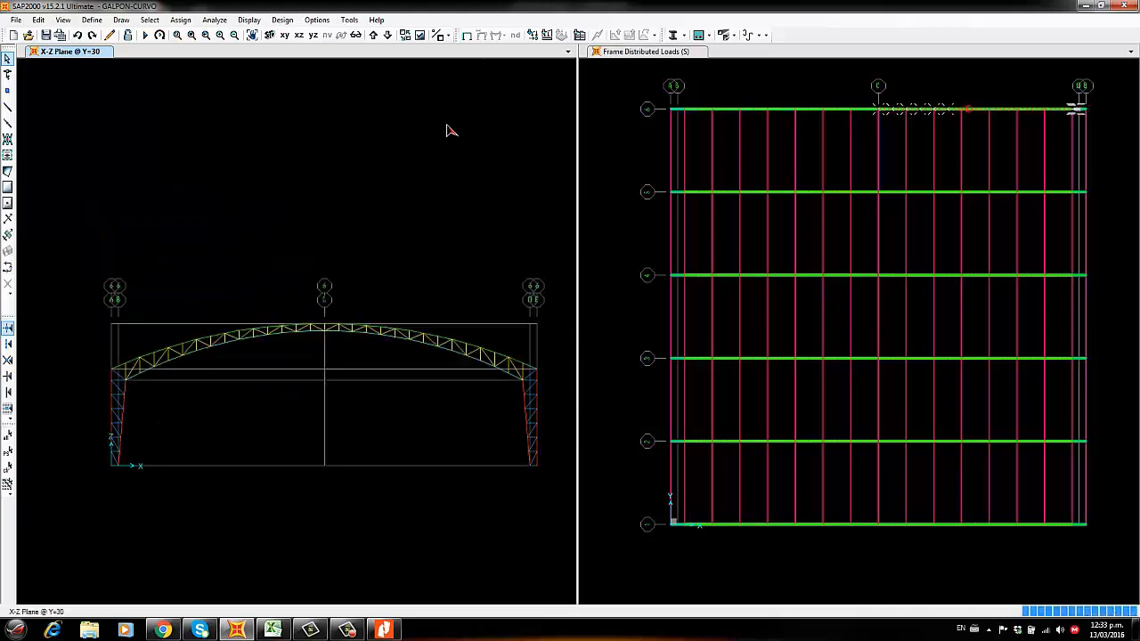
{"action": "left_click", "coordinate": [373, 36]}
{"action": "scroll", "coordinate": [166, 223], "scroll_direction": "up", "scroll_amount": 5}
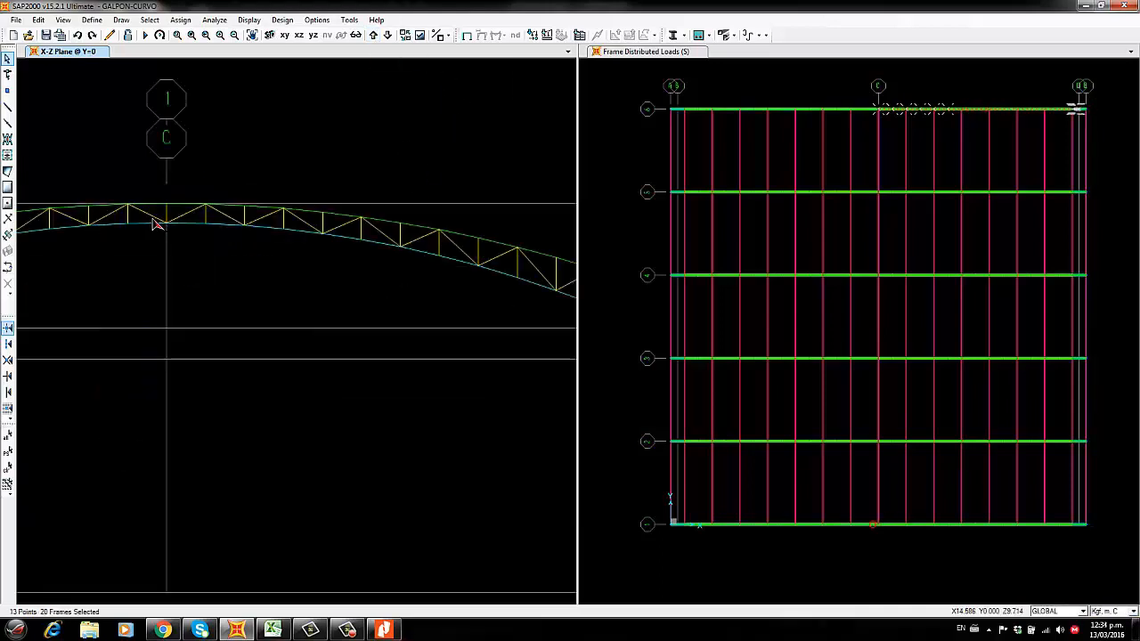
{"action": "left_click_drag", "start_coordinate": [209, 247], "coordinate": [263, 249]}
{"action": "left_click_drag", "start_coordinate": [358, 227], "coordinate": [403, 415]}
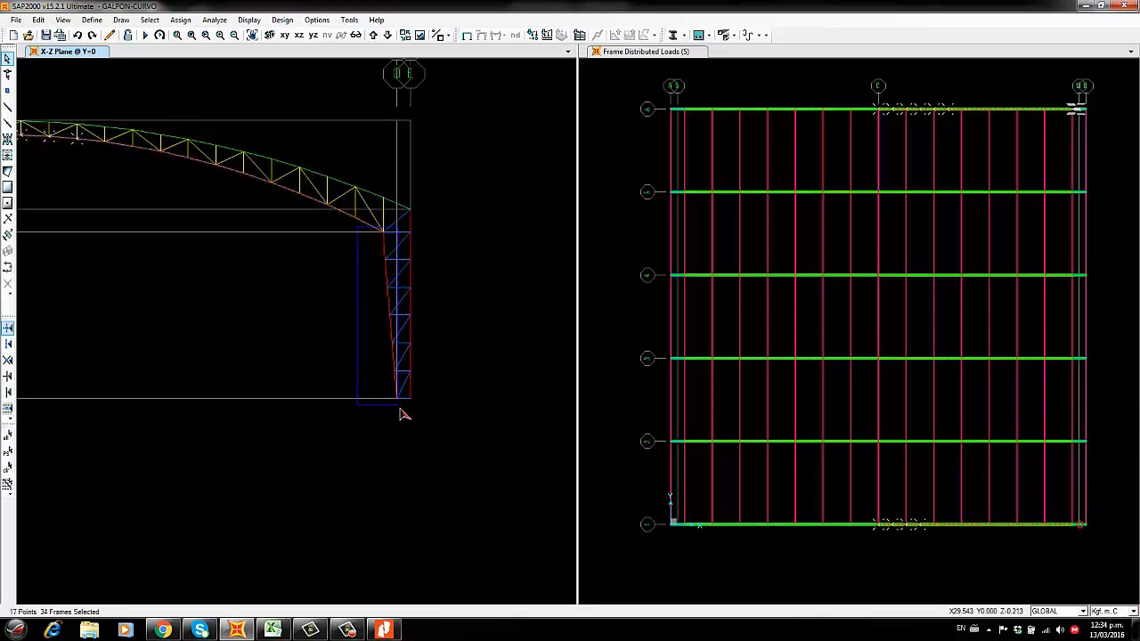
{"action": "scroll", "coordinate": [473, 279], "scroll_direction": "down", "scroll_amount": 4}
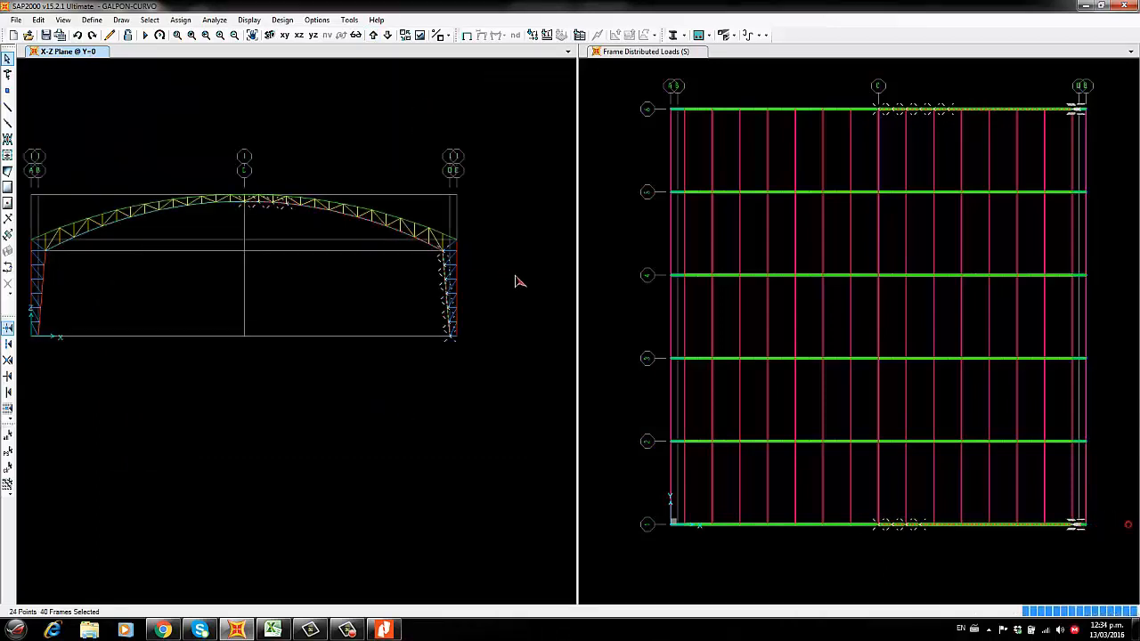
{"action": "left_click", "coordinate": [373, 38]}
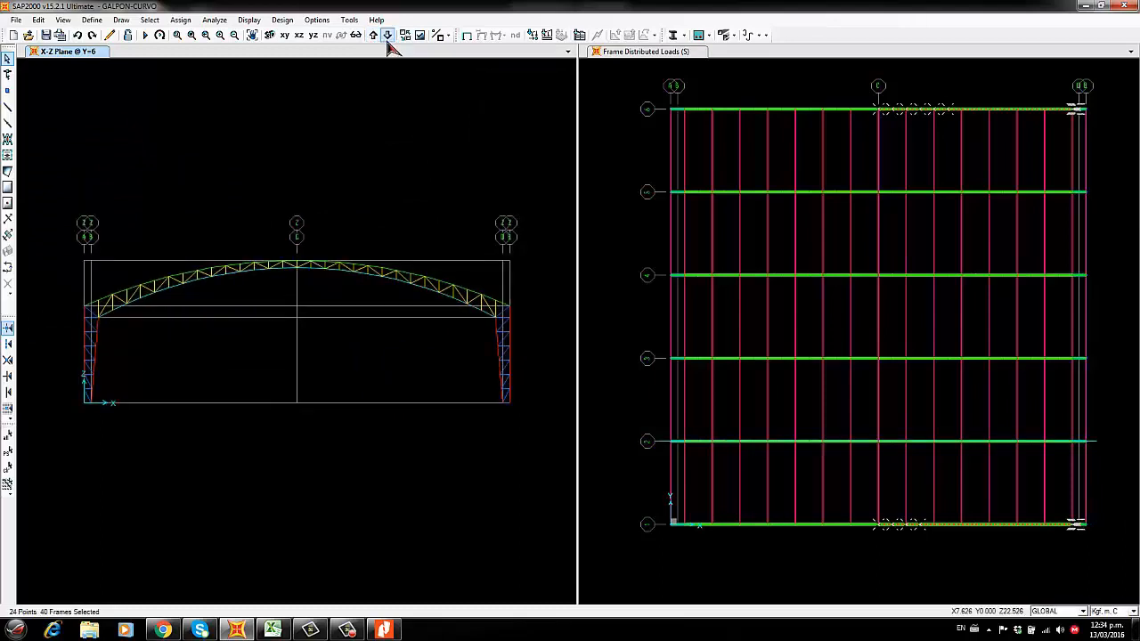
{"action": "left_click", "coordinate": [387, 38]}
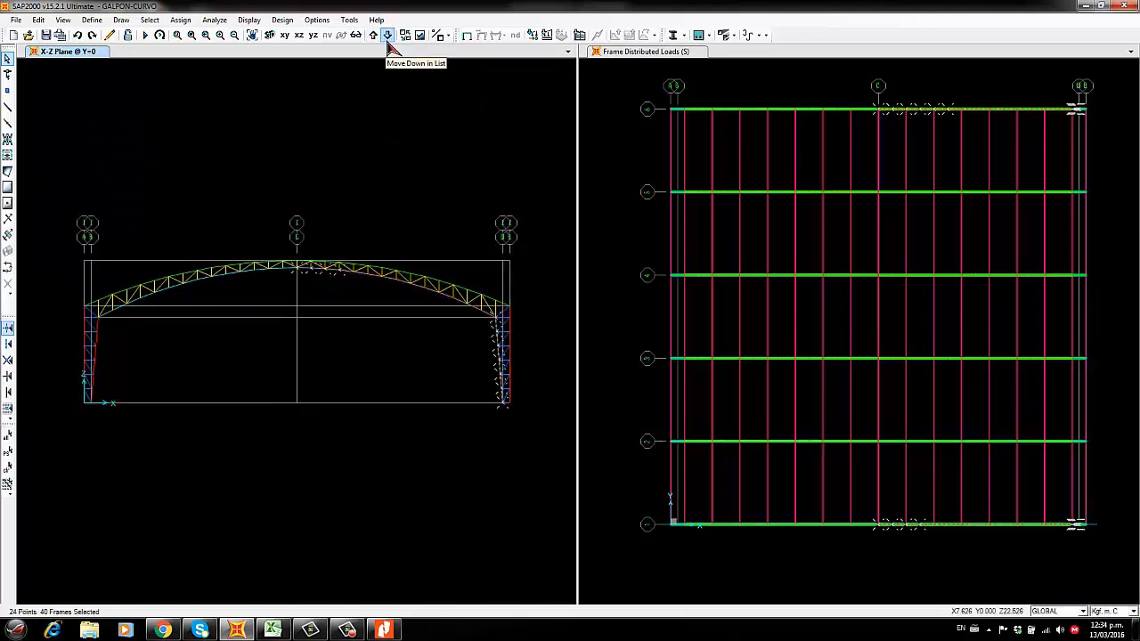
{"action": "left_click", "coordinate": [388, 40]}
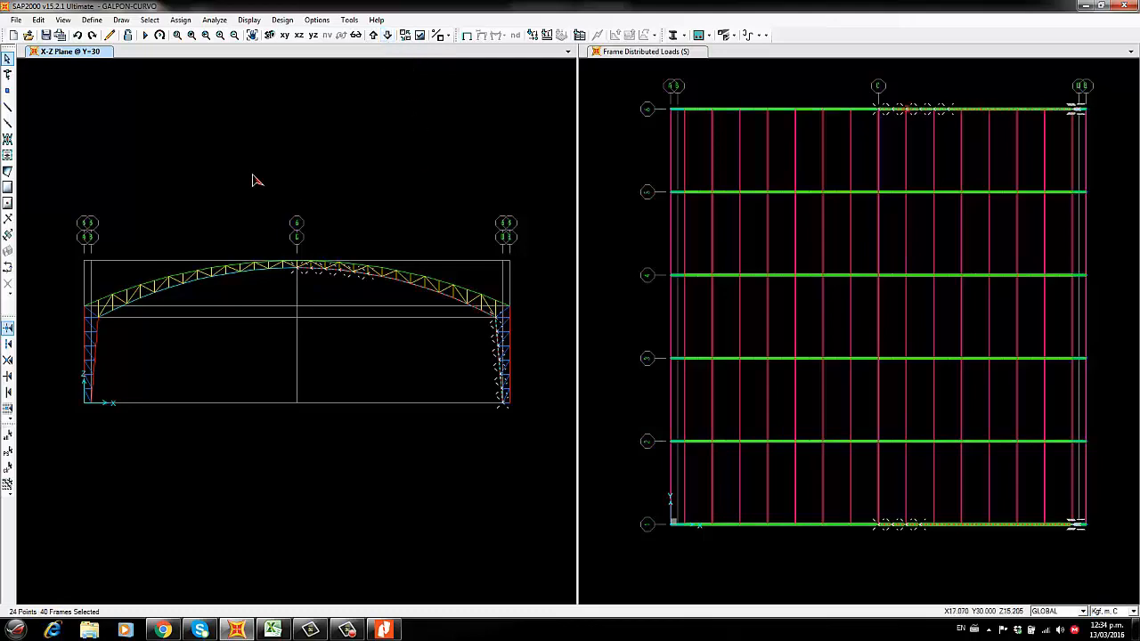
Assign a uniform distributed load of -41.34 in local direction 3 for load pattern W to the selected frames, replacing existing loads
{"action": "left_click", "coordinate": [180, 20]}
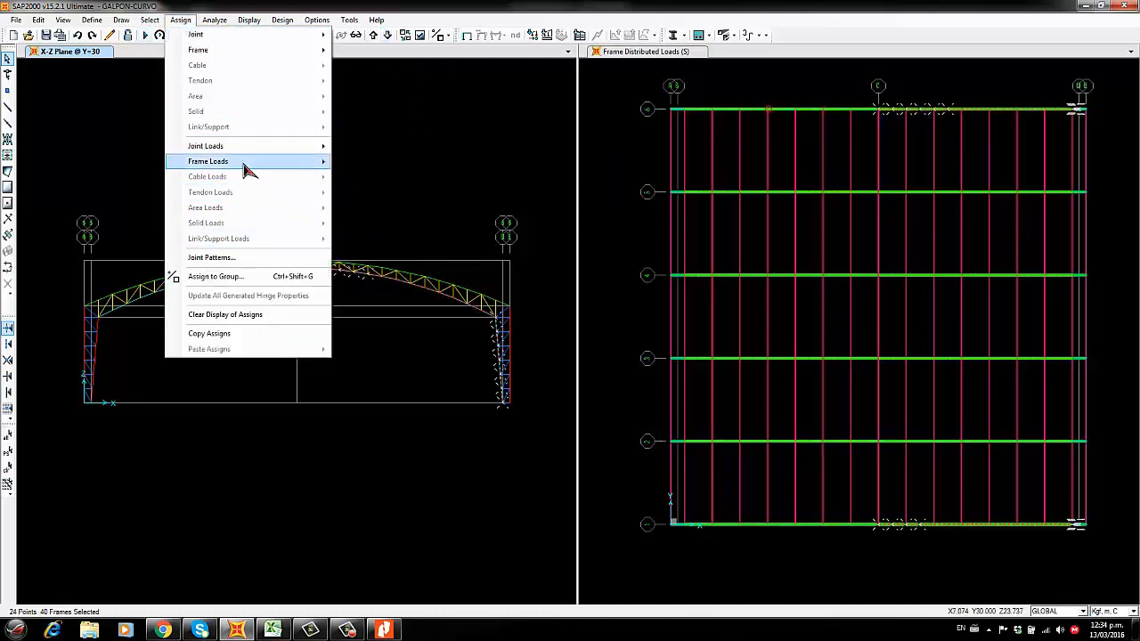
{"action": "mouse_move", "coordinate": [248, 163]}
{"action": "left_click", "coordinate": [379, 189]}
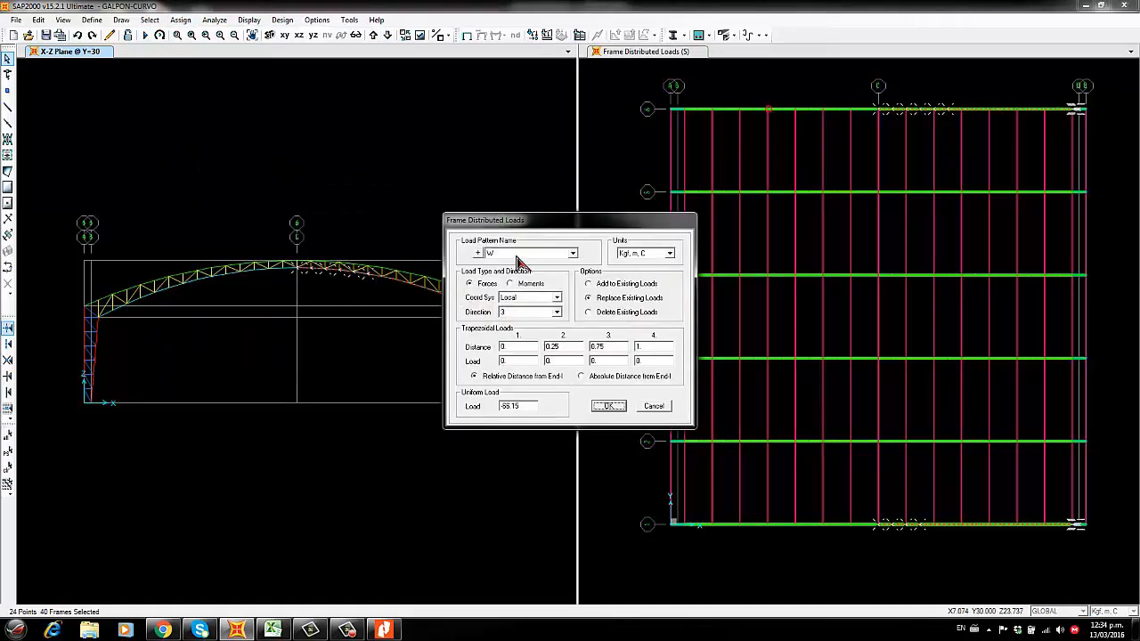
{"action": "left_click", "coordinate": [274, 630]}
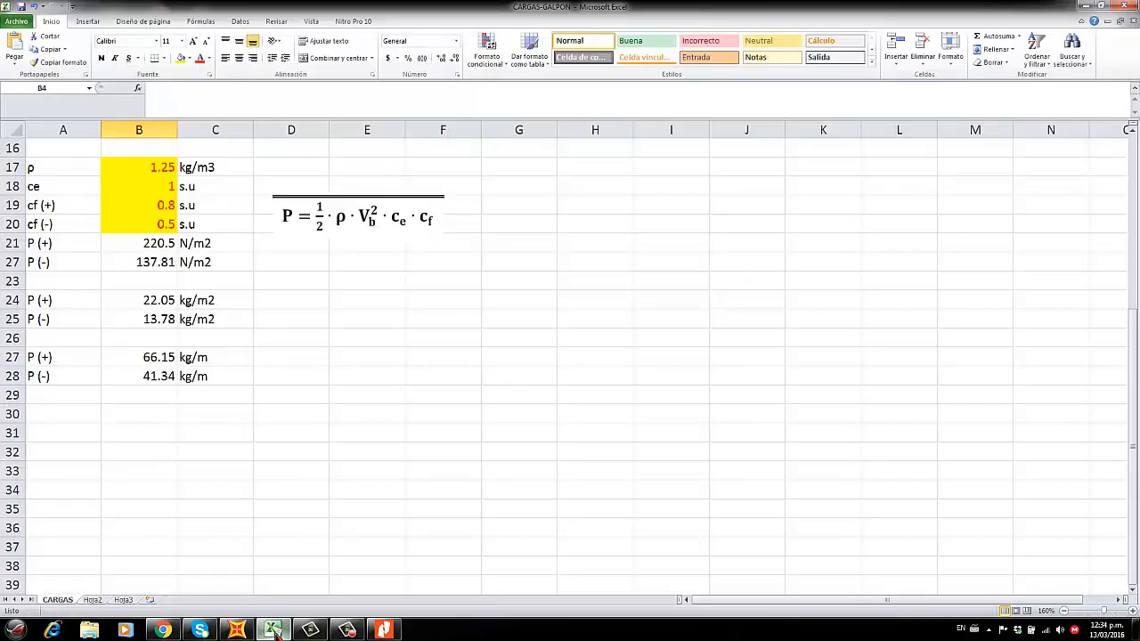
{"action": "left_click", "coordinate": [276, 634]}
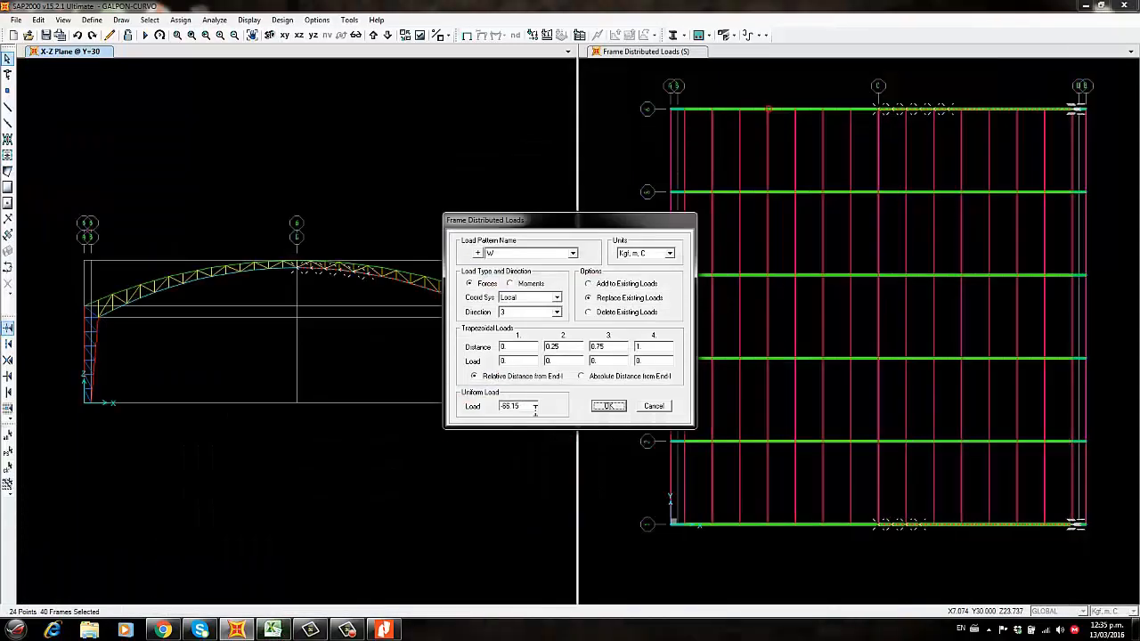
{"action": "double_click", "coordinate": [534, 406]}
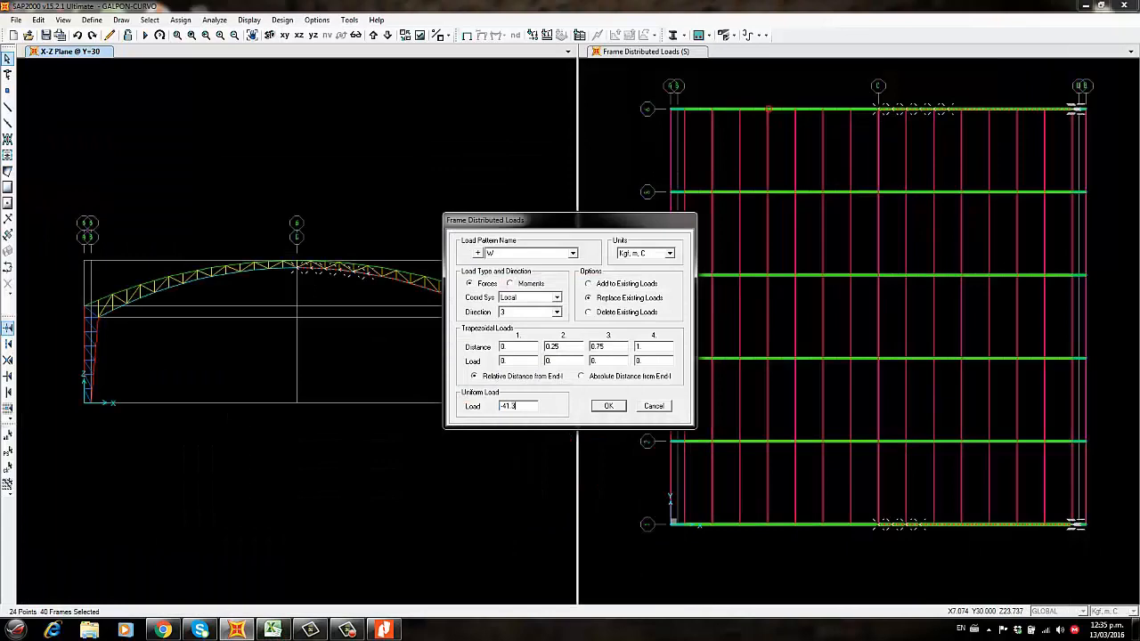
{"action": "left_click", "coordinate": [609, 406]}
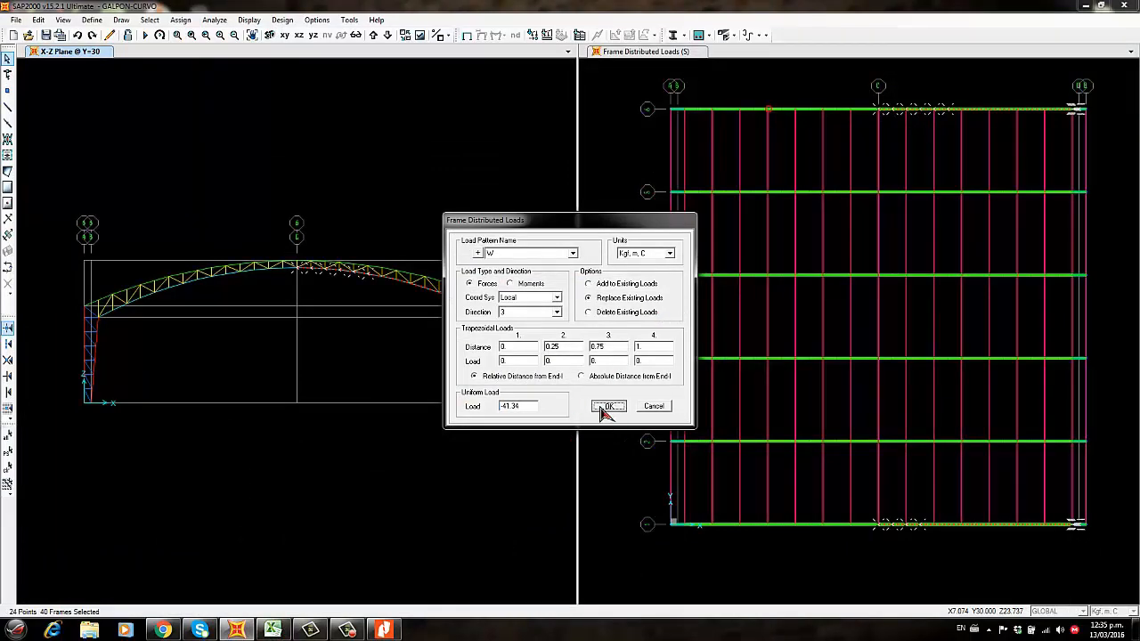
Review the distributed loads of pattern W on all the arched frames in the 3D view
{"action": "left_click", "coordinate": [269, 35]}
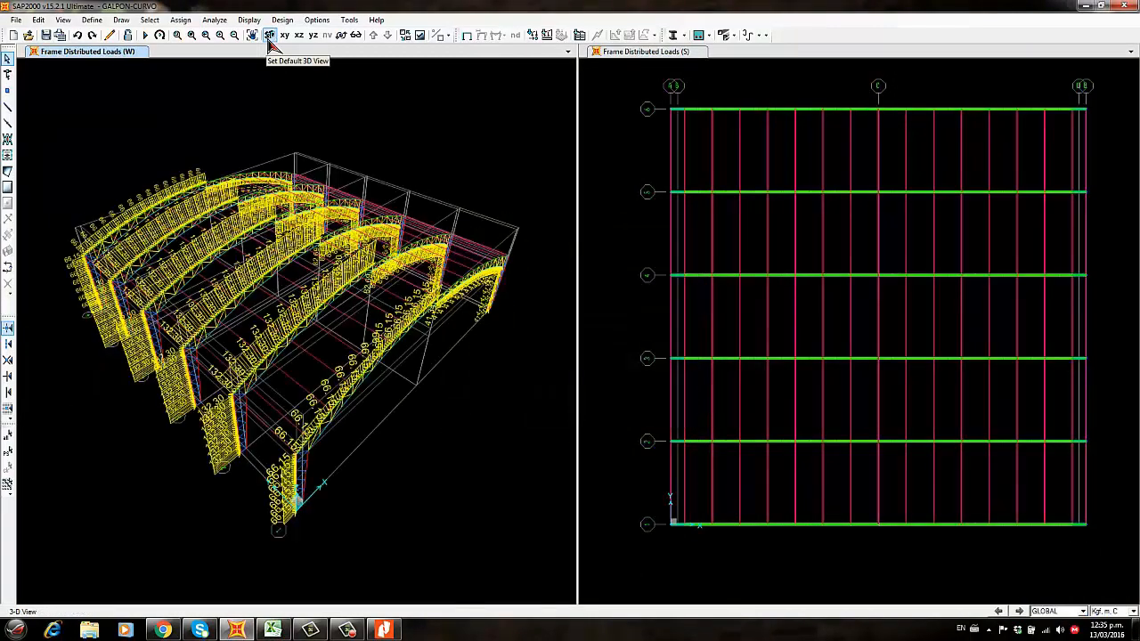
{"action": "scroll", "coordinate": [95, 276], "scroll_direction": "up", "scroll_amount": 1}
{"action": "scroll", "coordinate": [95, 276], "scroll_direction": "up", "scroll_amount": 1}
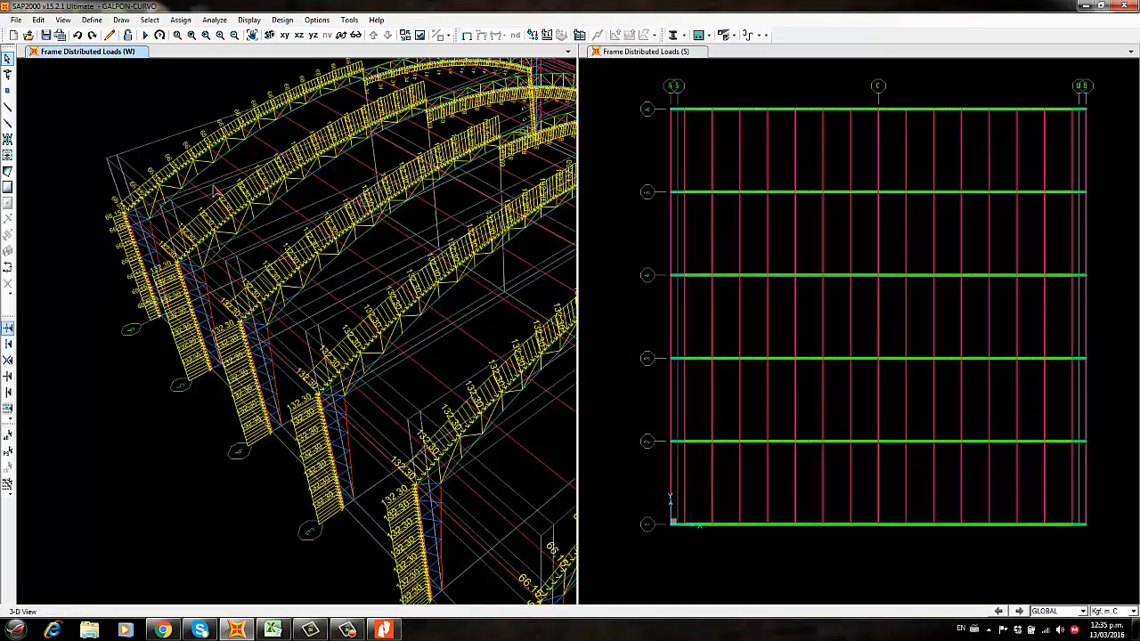
{"action": "scroll", "coordinate": [140, 184], "scroll_direction": "down", "scroll_amount": 2}
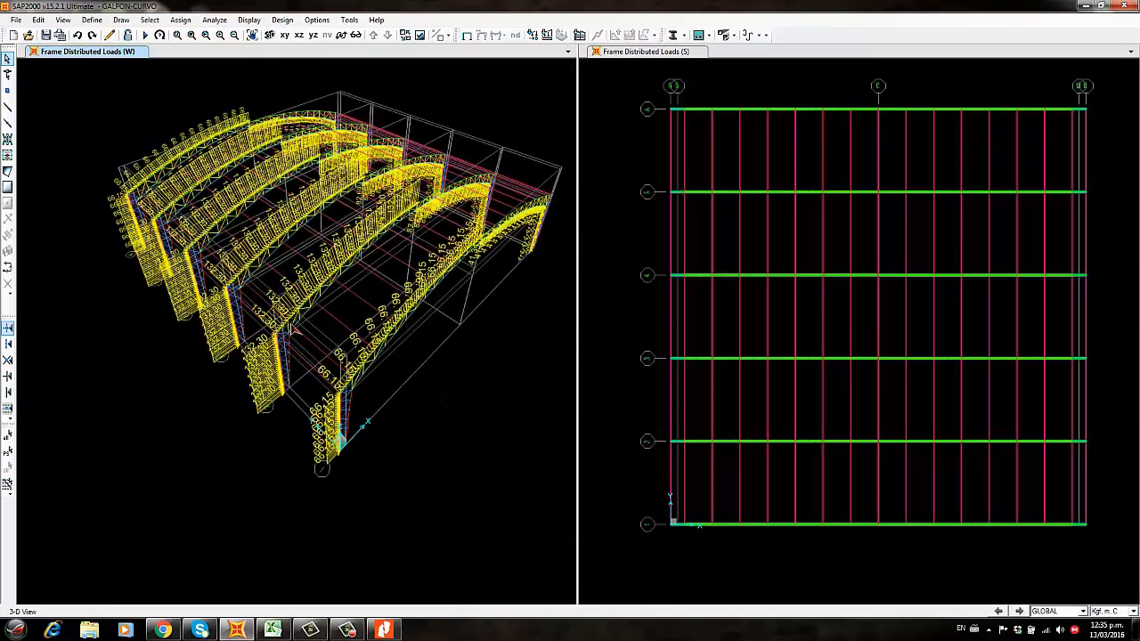
{"action": "middle_click_drag", "start_coordinate": [485, 409], "coordinate": [465, 418]}
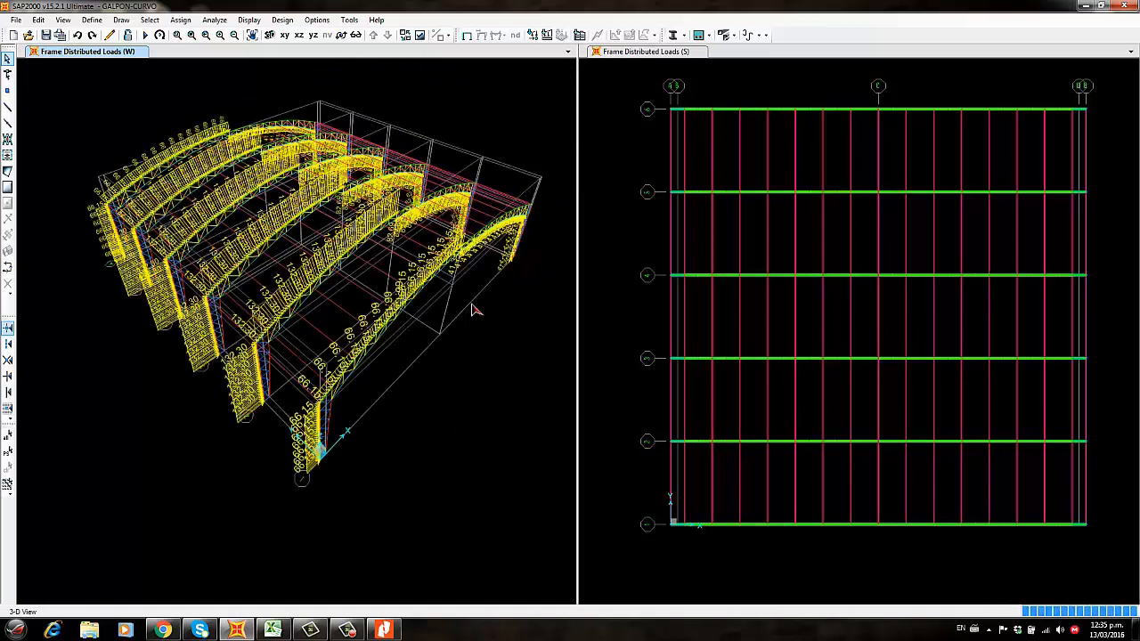
{"action": "middle_click_drag", "start_coordinate": [474, 119], "coordinate": [450, 168]}
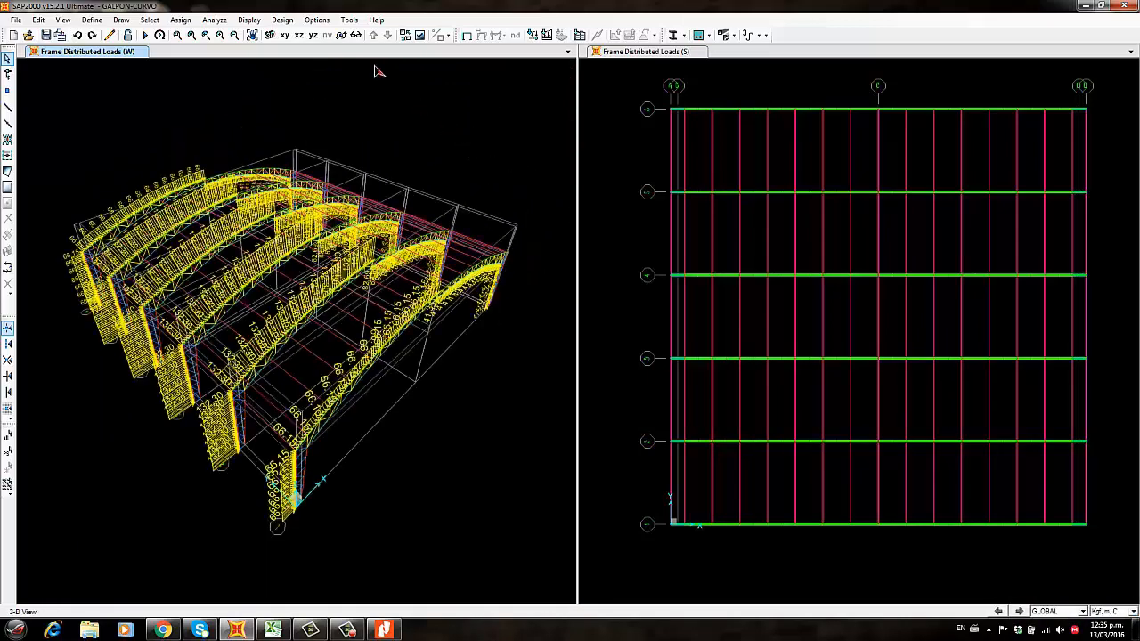
Switch the model view to the XY plane and clear the load display by showing the undeformed shape
{"action": "left_click", "coordinate": [285, 36]}
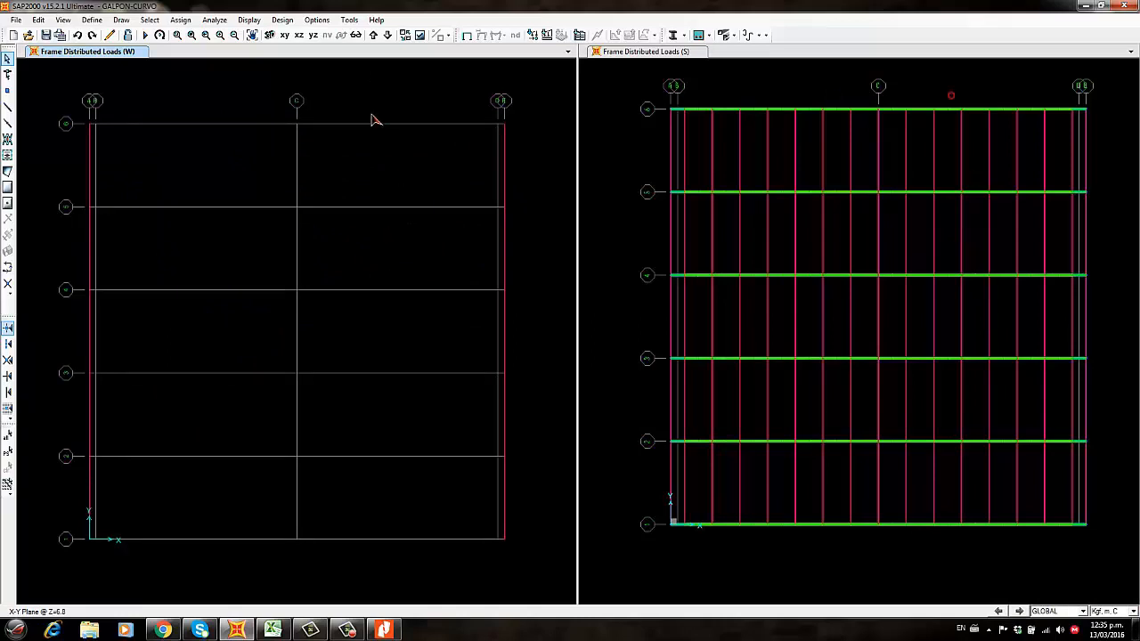
{"action": "left_click", "coordinate": [375, 37]}
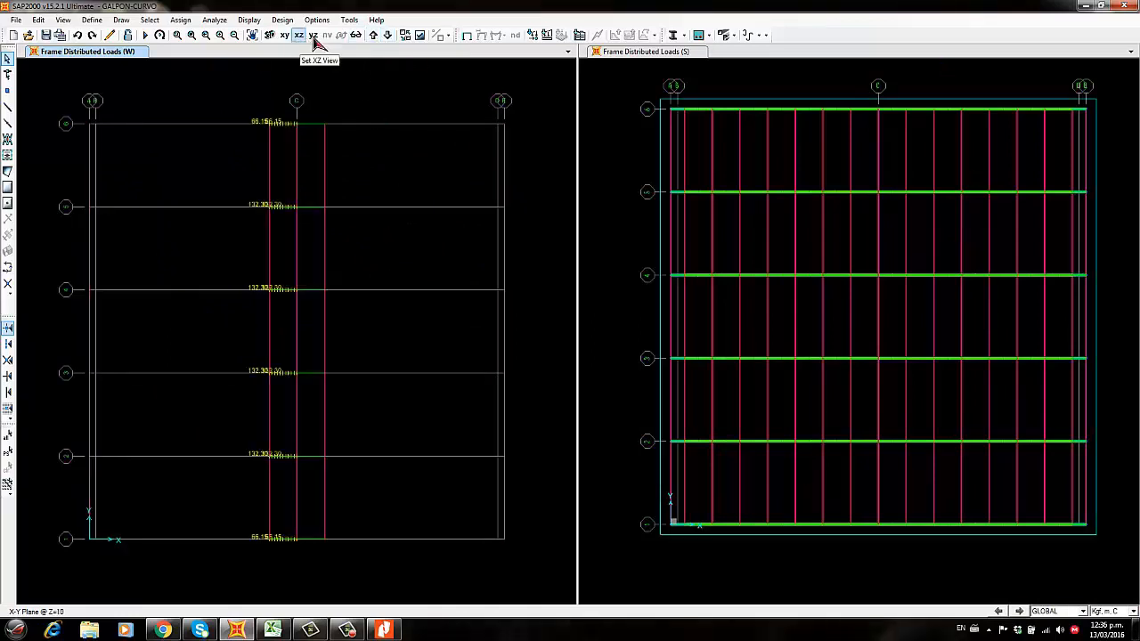
{"action": "left_click", "coordinate": [375, 38]}
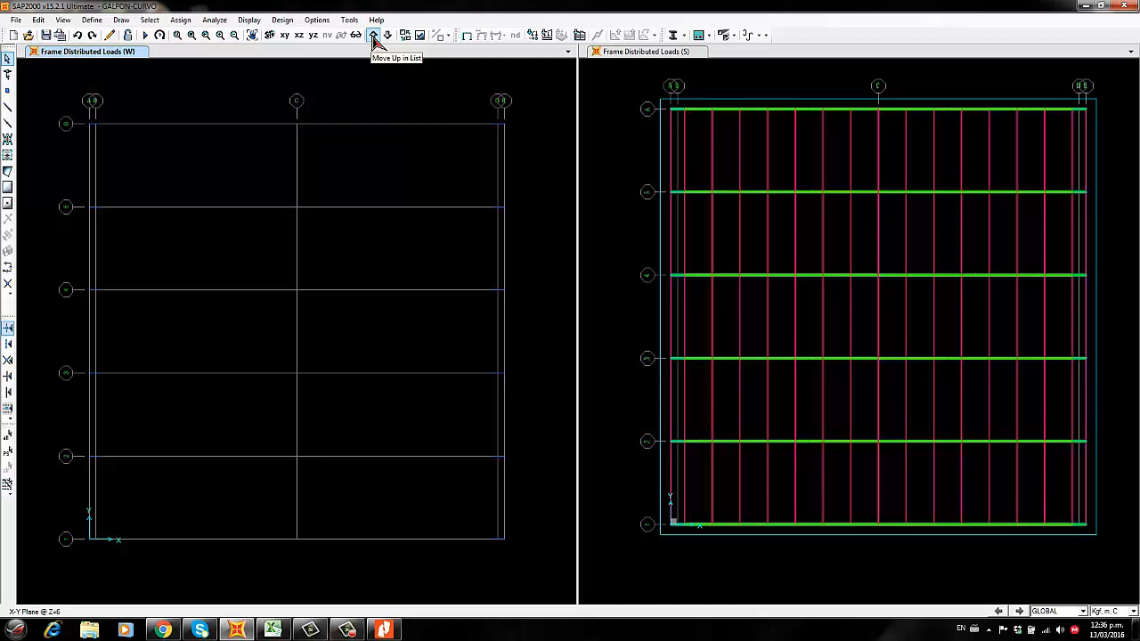
{"action": "left_click", "coordinate": [466, 35]}
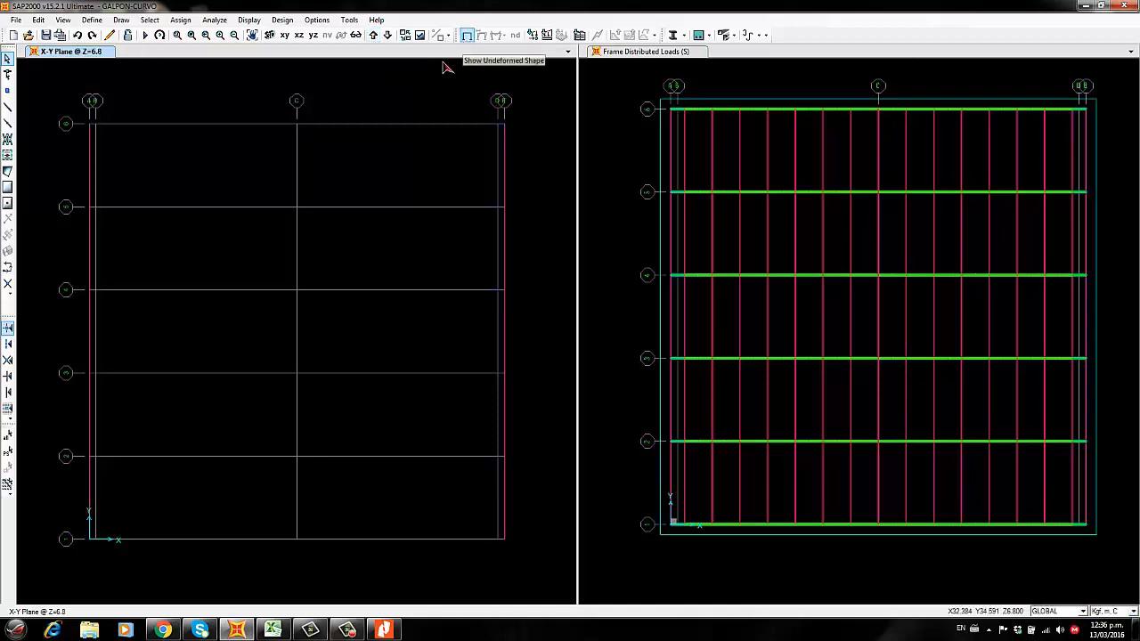
Restrain translations 1, 2 and 3 at all base joints on the Z=0 plane and show the supports in 3D
{"action": "left_click", "coordinate": [376, 38]}
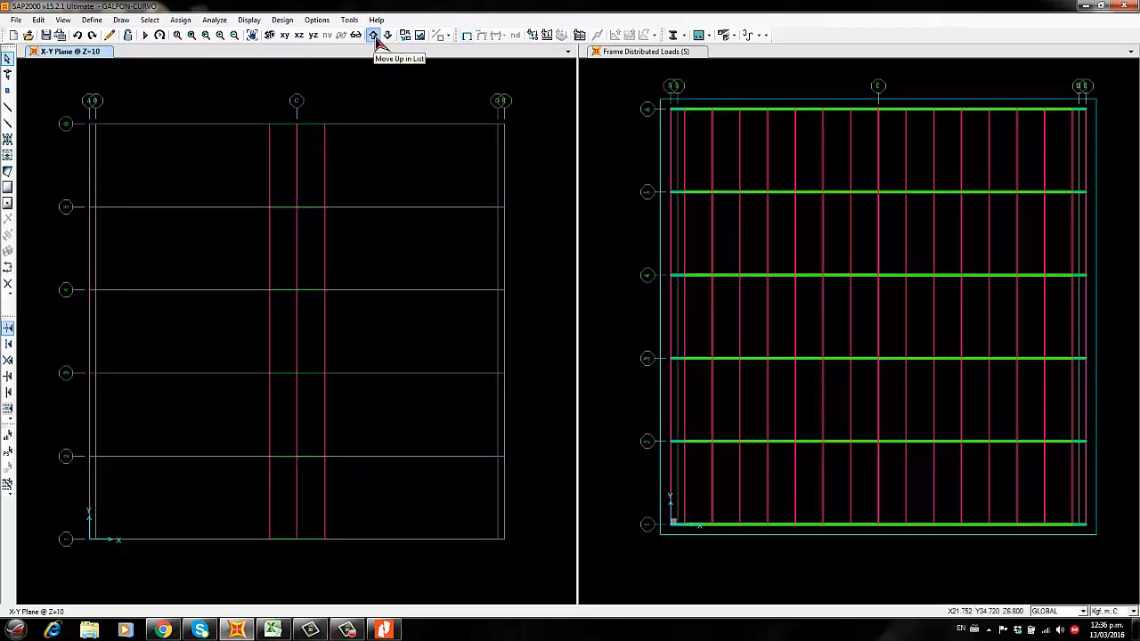
{"action": "left_click", "coordinate": [375, 37]}
{"action": "left_click_drag", "start_coordinate": [56, 95], "coordinate": [558, 586]}
{"action": "left_click", "coordinate": [181, 20]}
{"action": "mouse_move", "coordinate": [208, 40]}
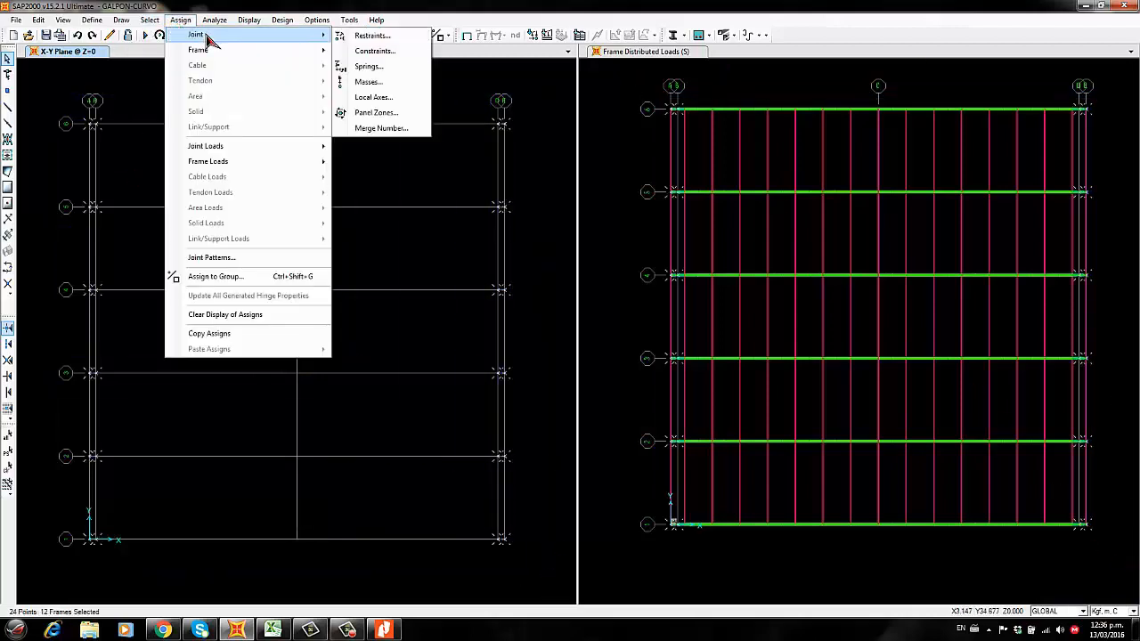
{"action": "left_click", "coordinate": [372, 36]}
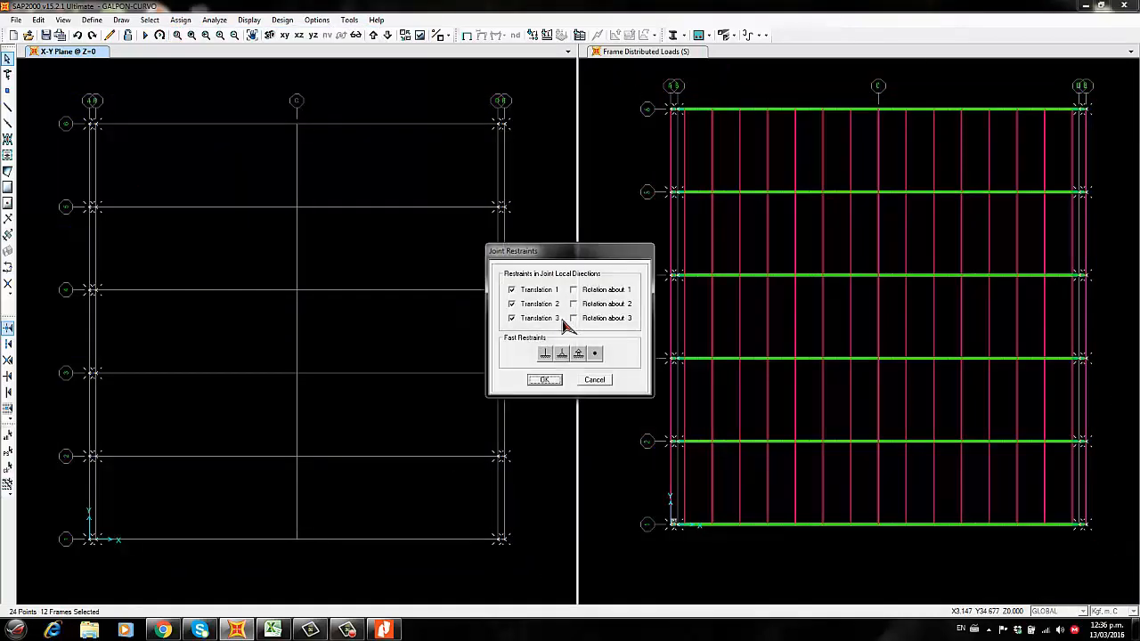
{"action": "left_click", "coordinate": [553, 379]}
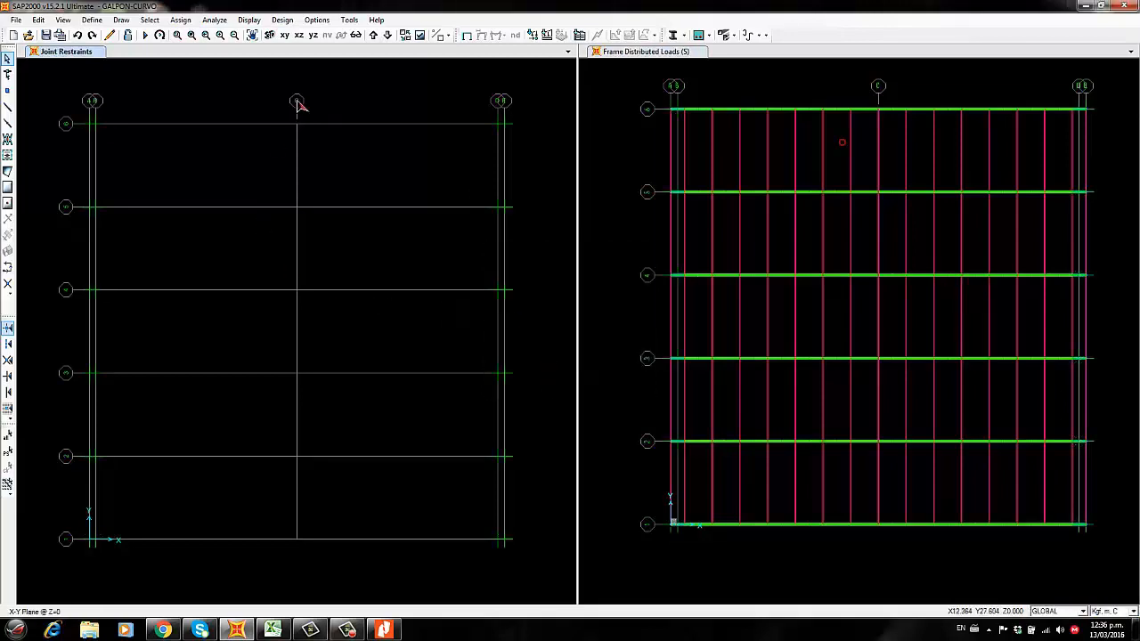
{"action": "left_click", "coordinate": [269, 36]}
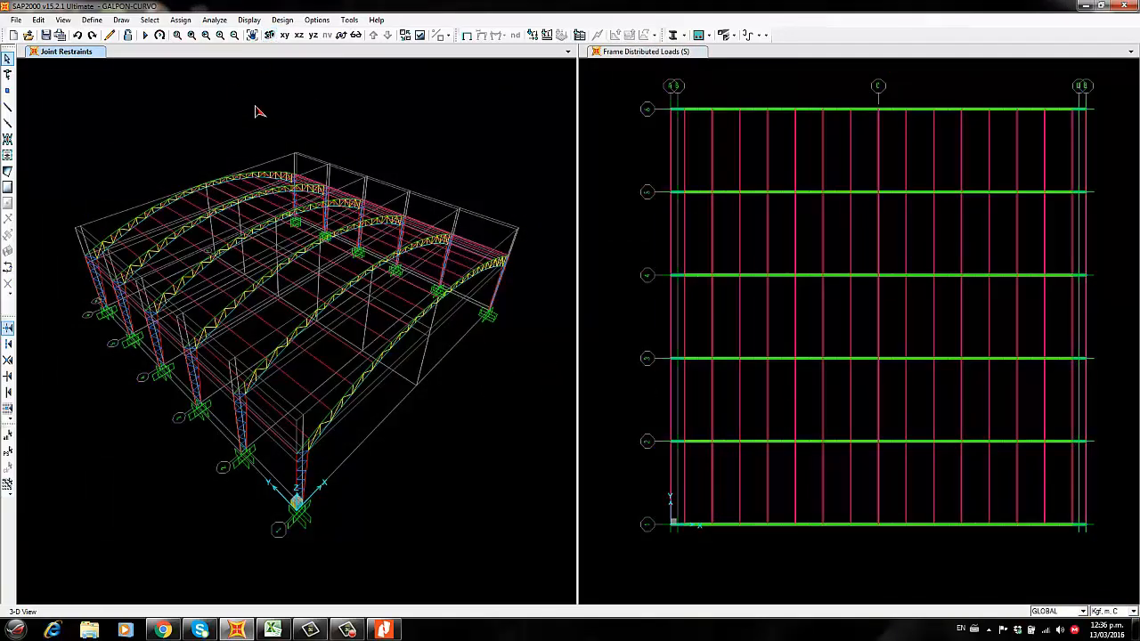
Open the load pattern definitions and check the direction and base shear coefficient of the EX seismic pattern
{"action": "left_click", "coordinate": [39, 19]}
{"action": "left_click", "coordinate": [39, 20]}
{"action": "left_click", "coordinate": [92, 19]}
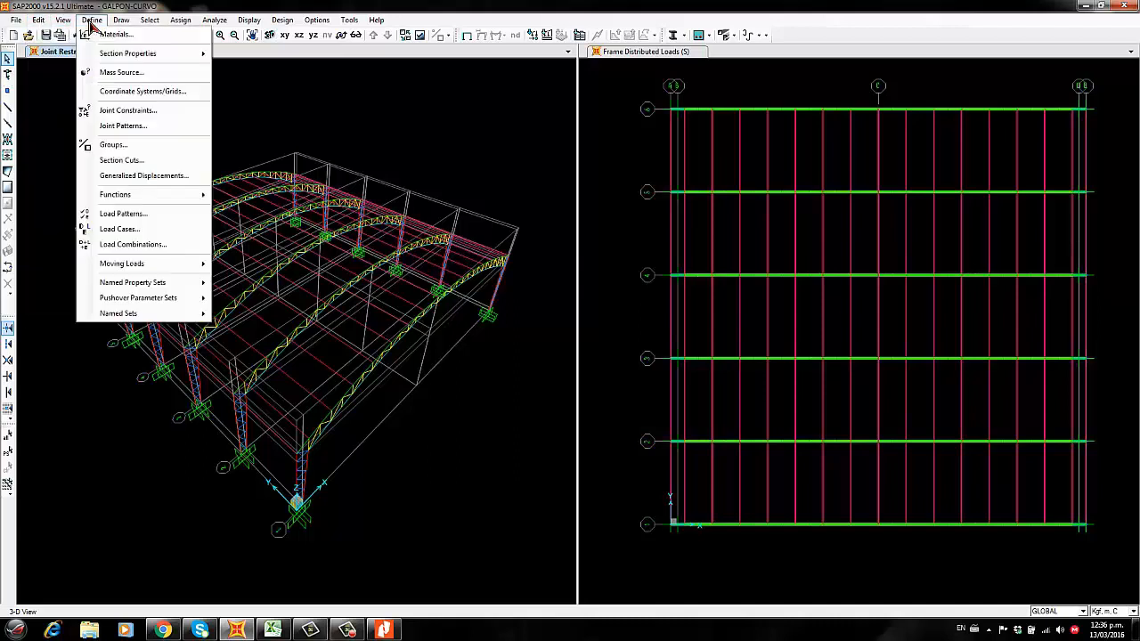
{"action": "left_click", "coordinate": [130, 214]}
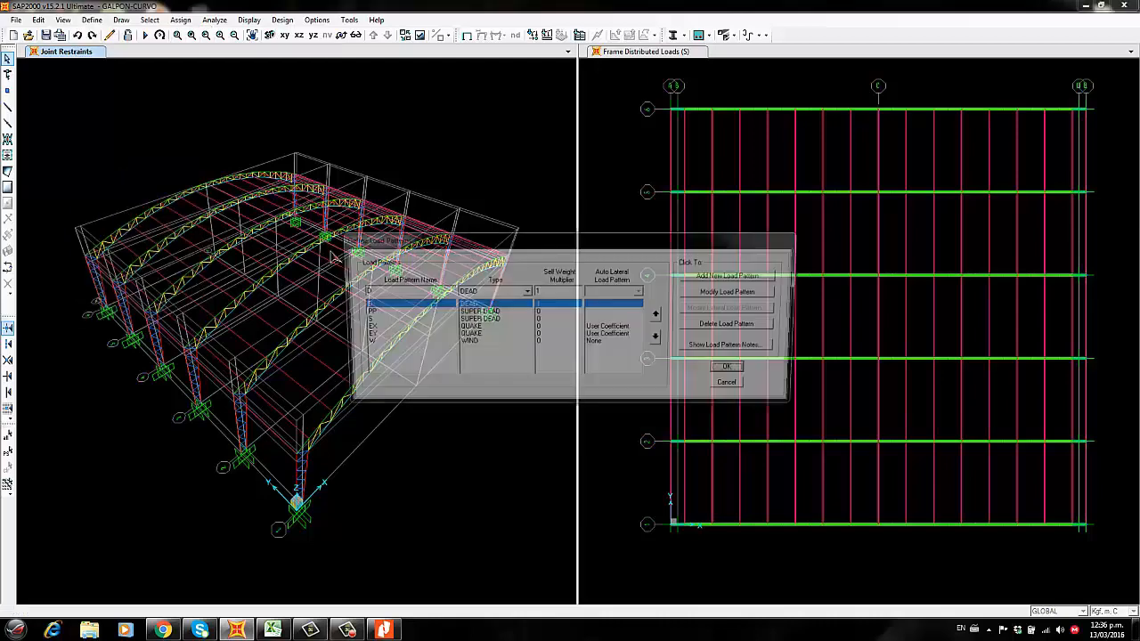
{"action": "left_click", "coordinate": [472, 328]}
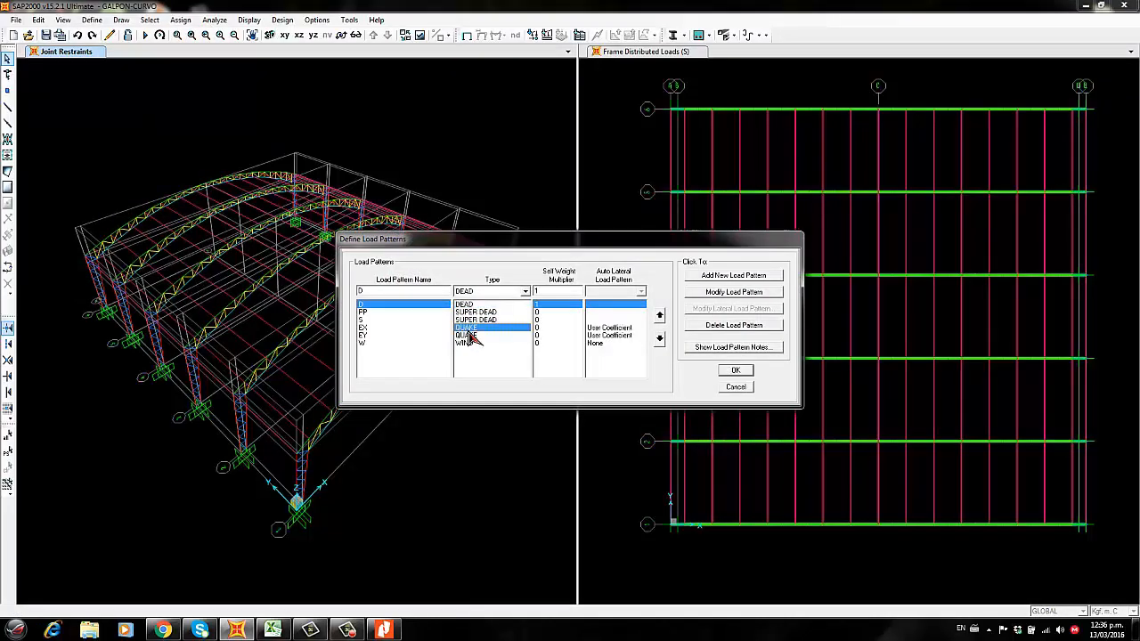
{"action": "left_click", "coordinate": [703, 310]}
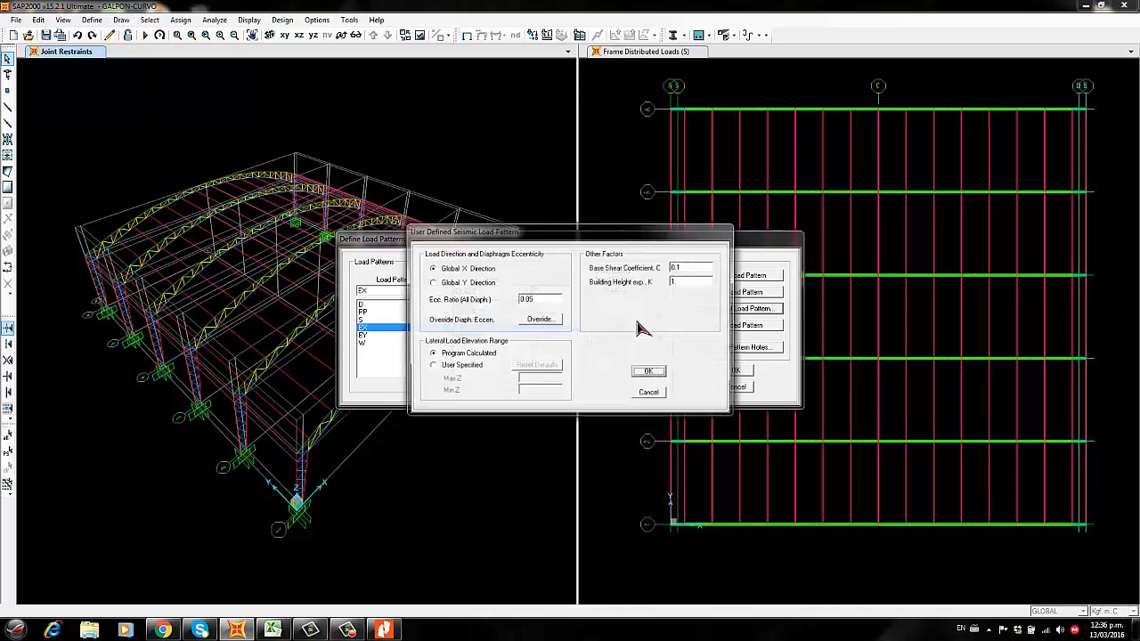
{"action": "left_click", "coordinate": [649, 373]}
Set the EY seismic load pattern to act in the global Y direction and accept the load pattern definitions
{"action": "left_click", "coordinate": [474, 337]}
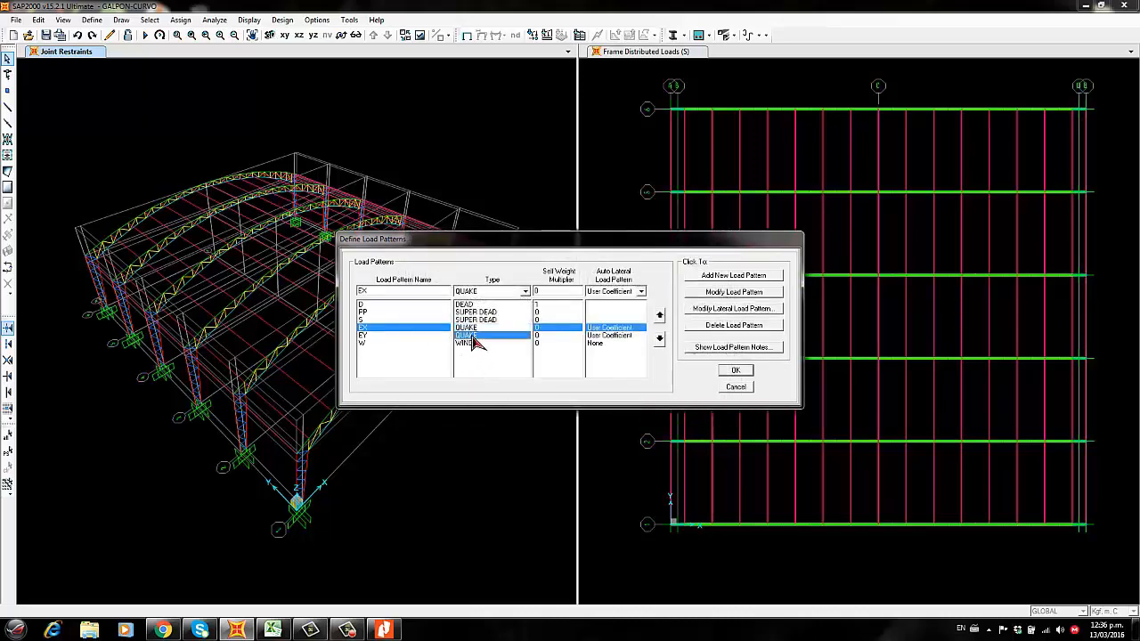
{"action": "left_click", "coordinate": [733, 310]}
{"action": "left_click", "coordinate": [432, 283]}
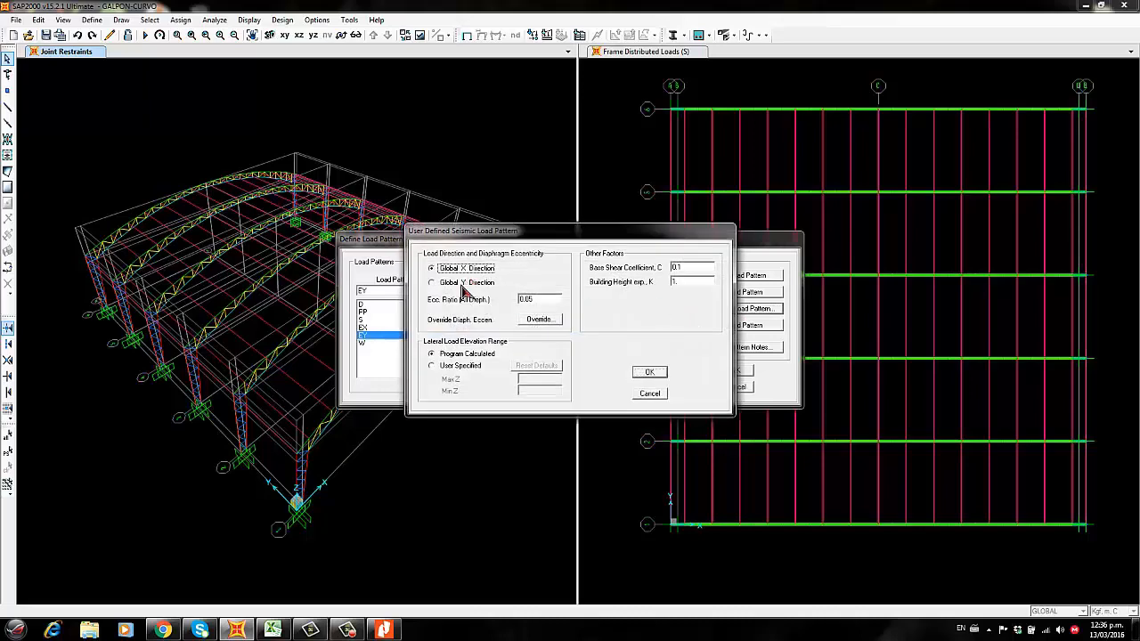
{"action": "double_click", "coordinate": [709, 269]}
{"action": "left_click", "coordinate": [649, 373]}
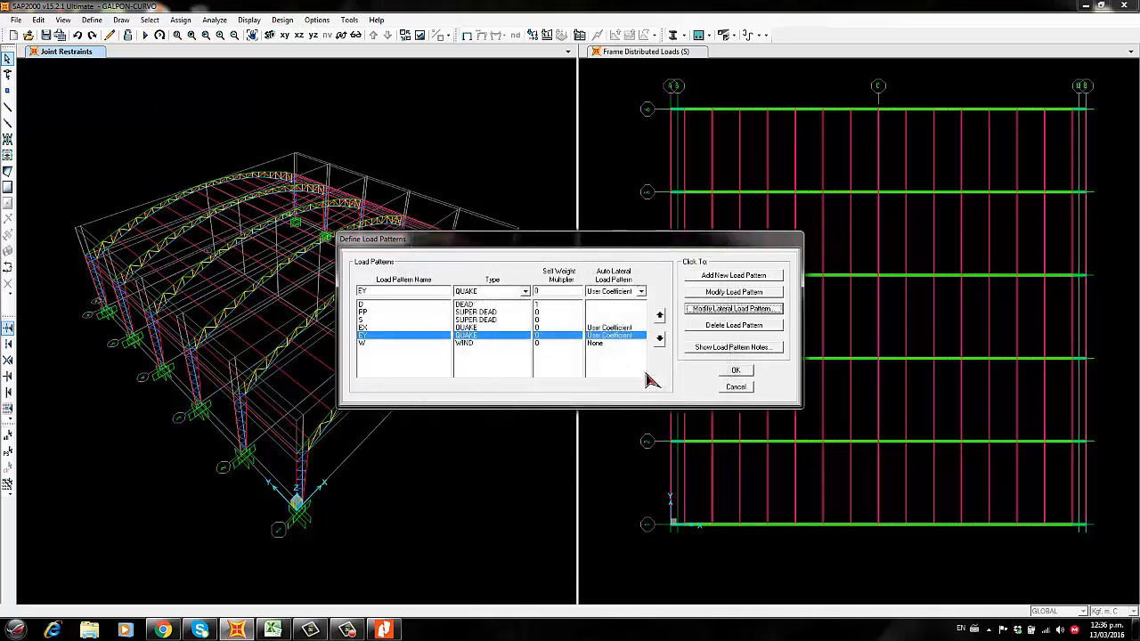
{"action": "left_click", "coordinate": [738, 371]}
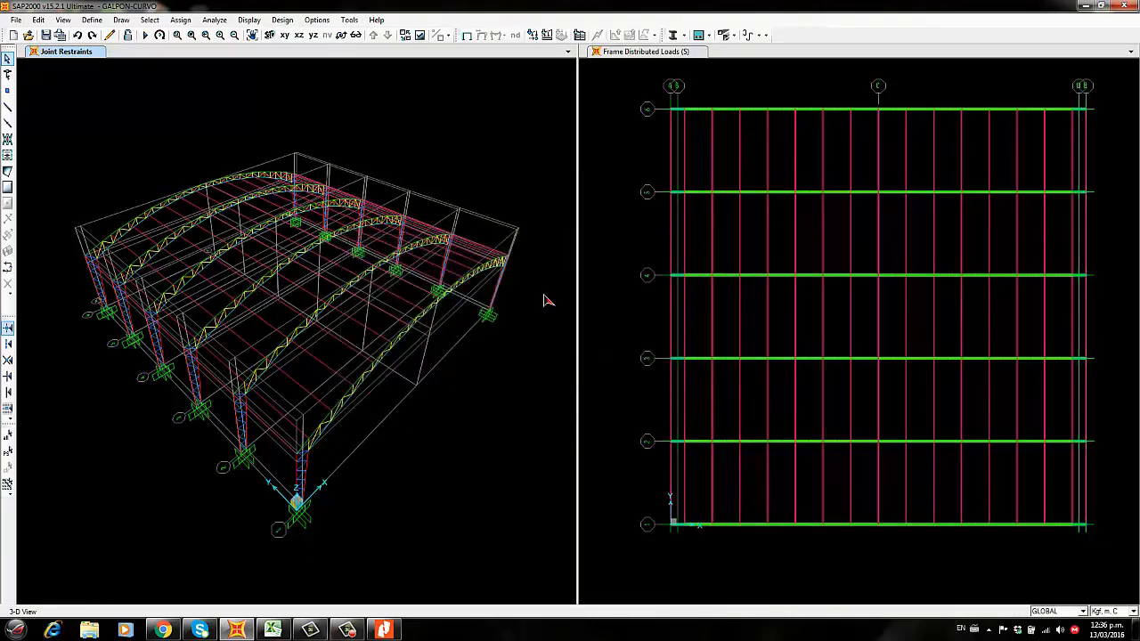
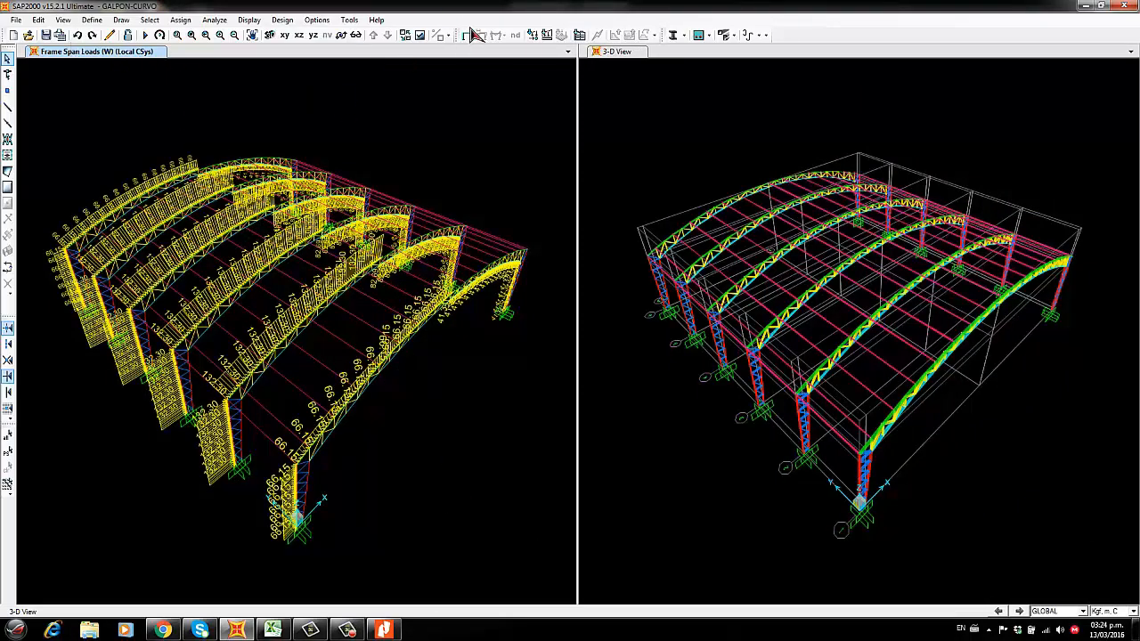
Clear the load display and add load pattern PP with multiplier 1 to the load-based mass source definition
{"action": "left_click", "coordinate": [467, 34]}
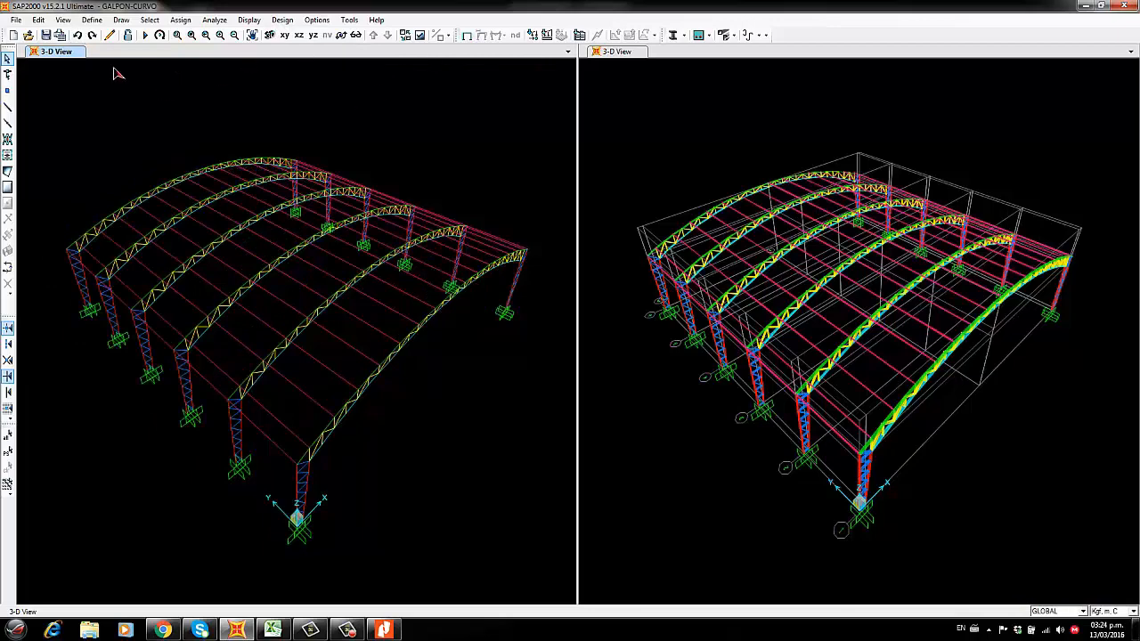
{"action": "left_click", "coordinate": [92, 20]}
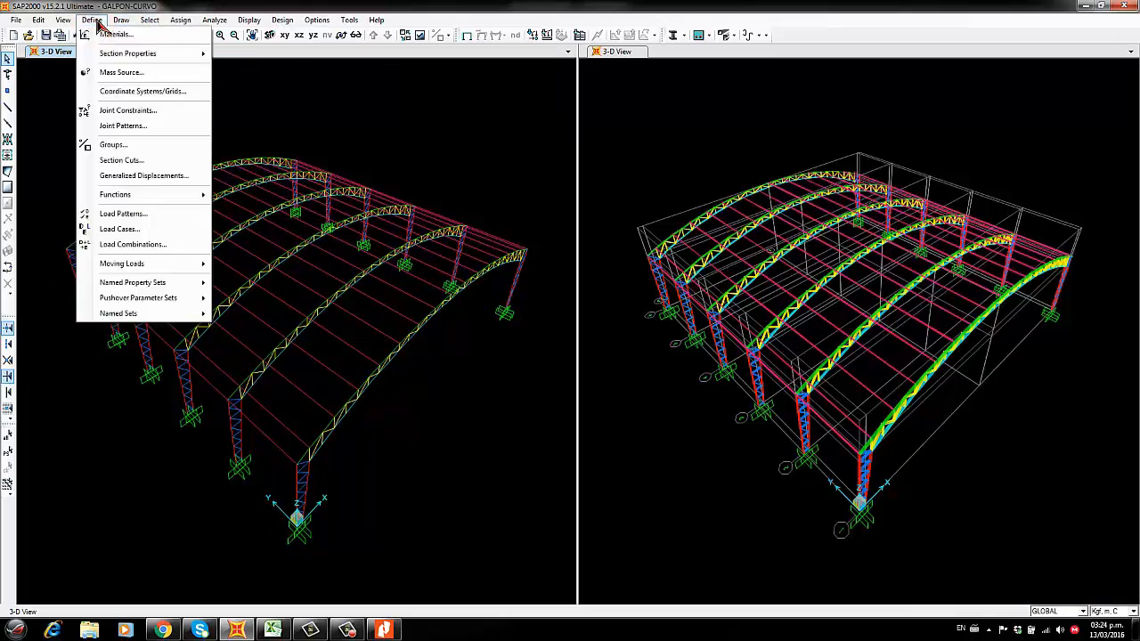
{"action": "left_click", "coordinate": [96, 71]}
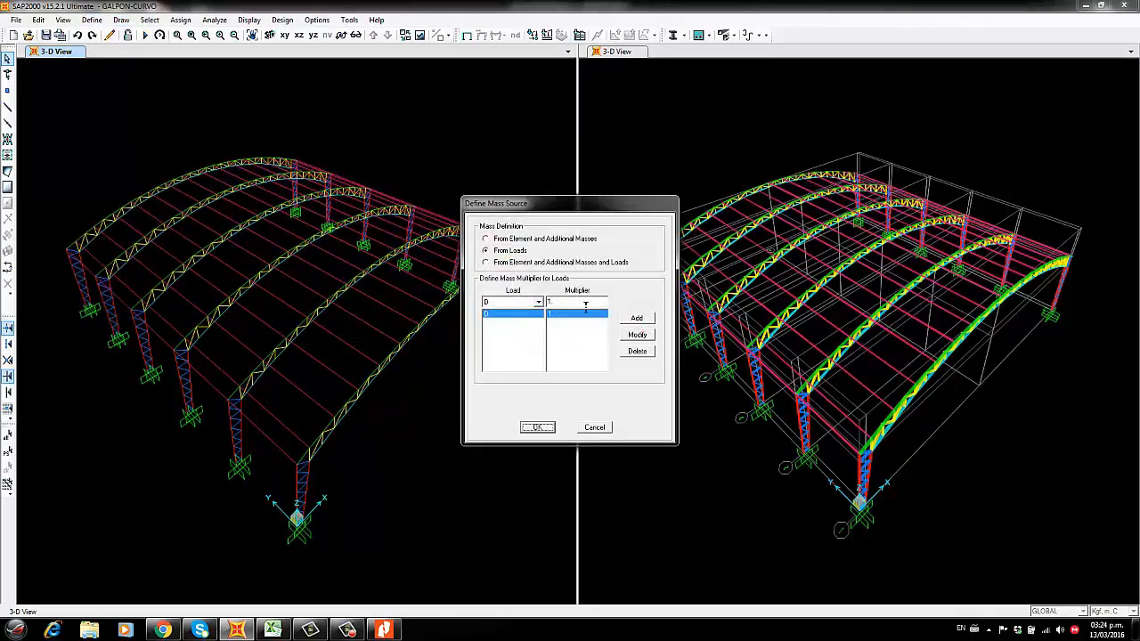
{"action": "left_click", "coordinate": [538, 302]}
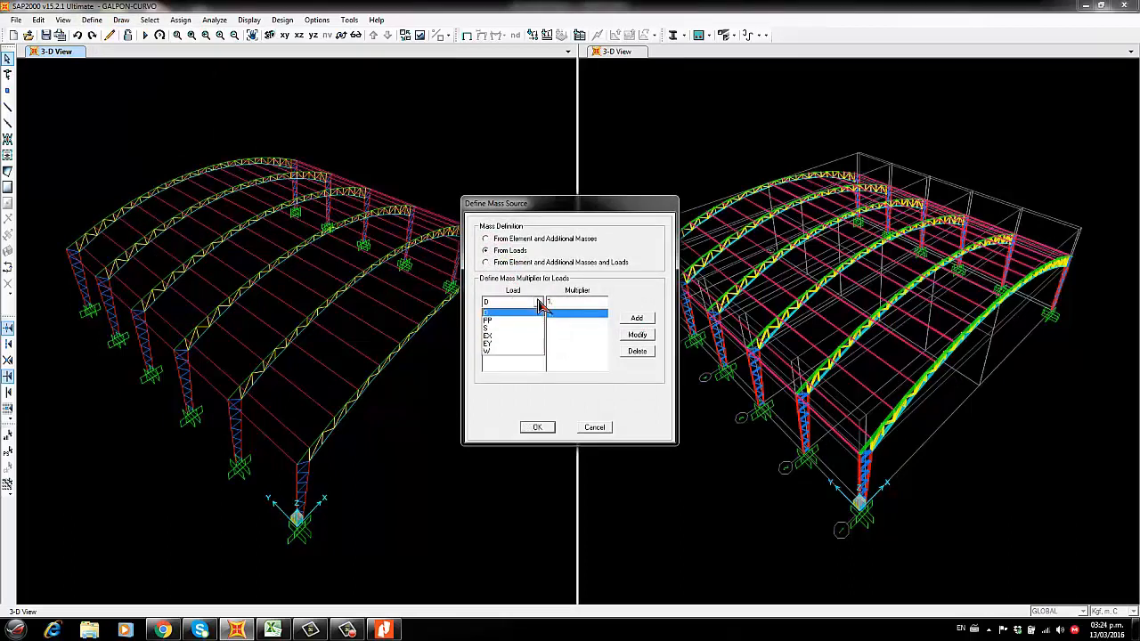
{"action": "left_click", "coordinate": [524, 320]}
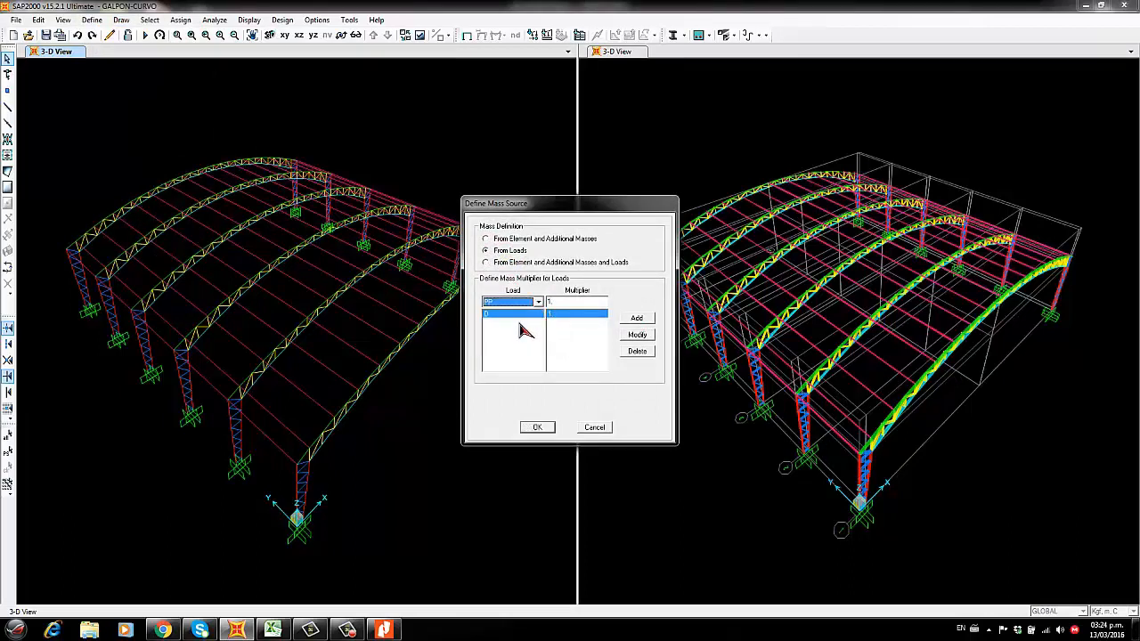
{"action": "left_click", "coordinate": [637, 319]}
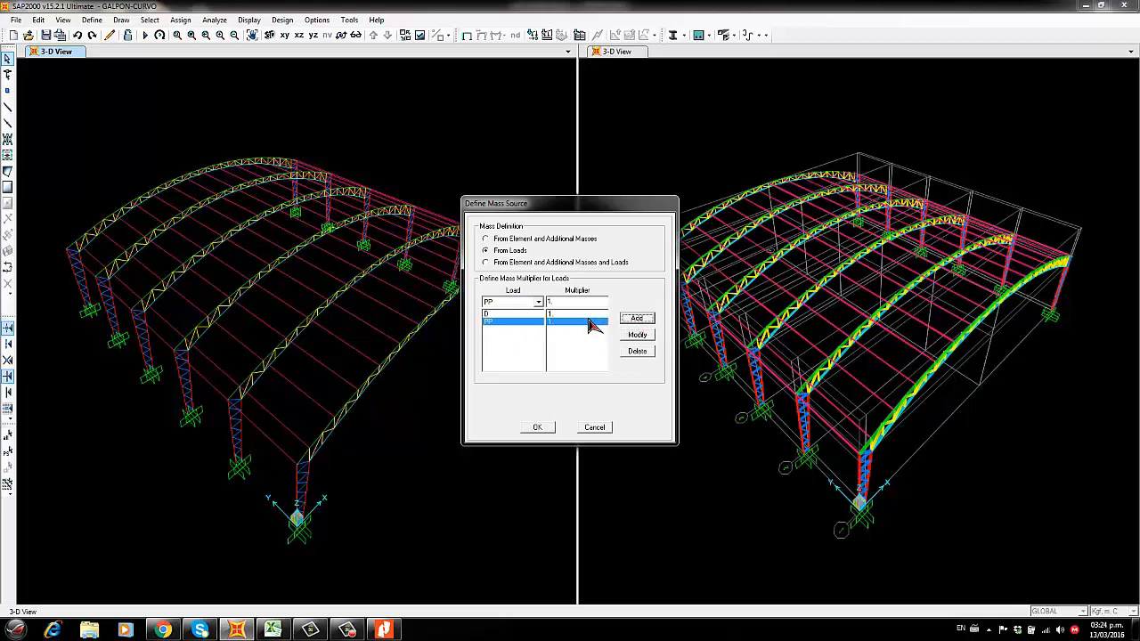
{"action": "left_click", "coordinate": [531, 428]}
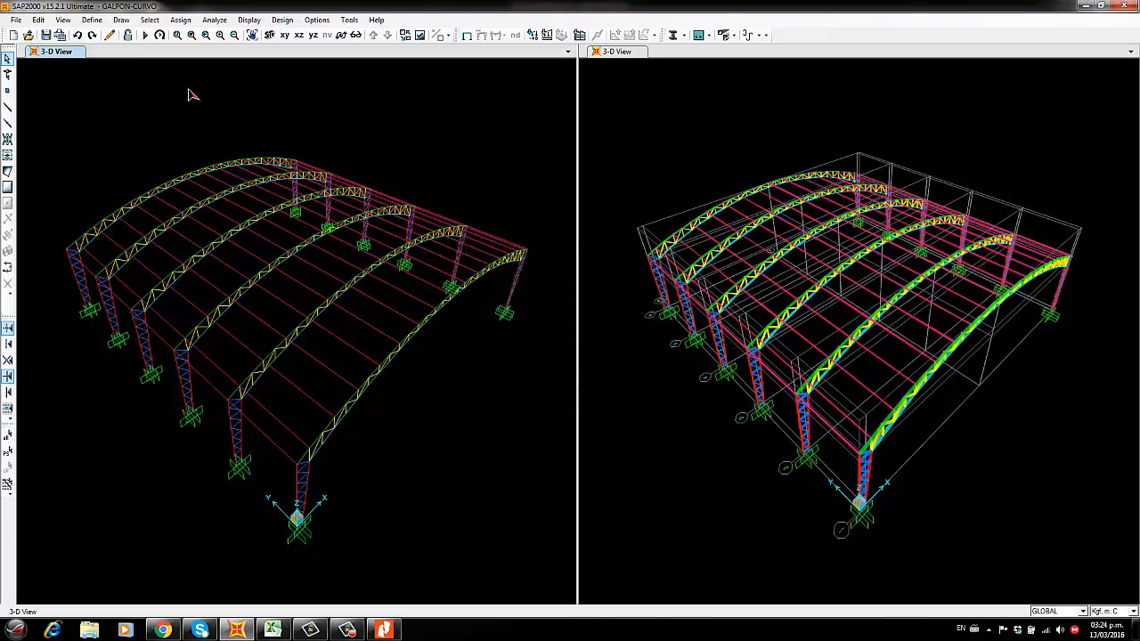
Run the analysis for all load cases and display the deformed shape for the DEAD case
{"action": "left_click", "coordinate": [145, 35]}
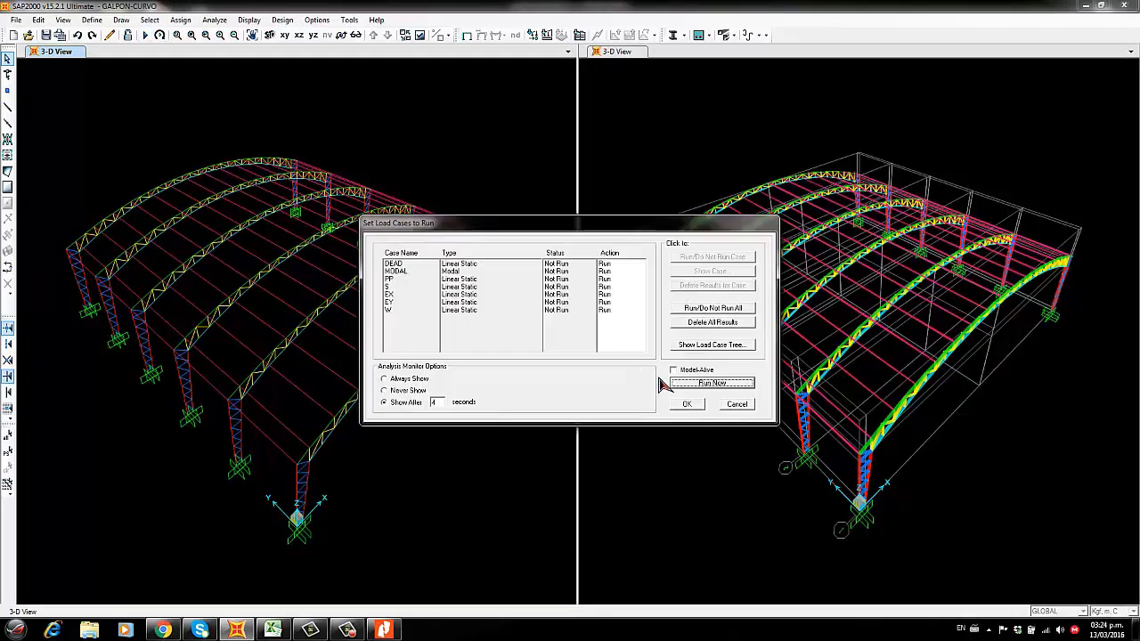
{"action": "left_click", "coordinate": [696, 384]}
{"action": "key", "text": "F6"}
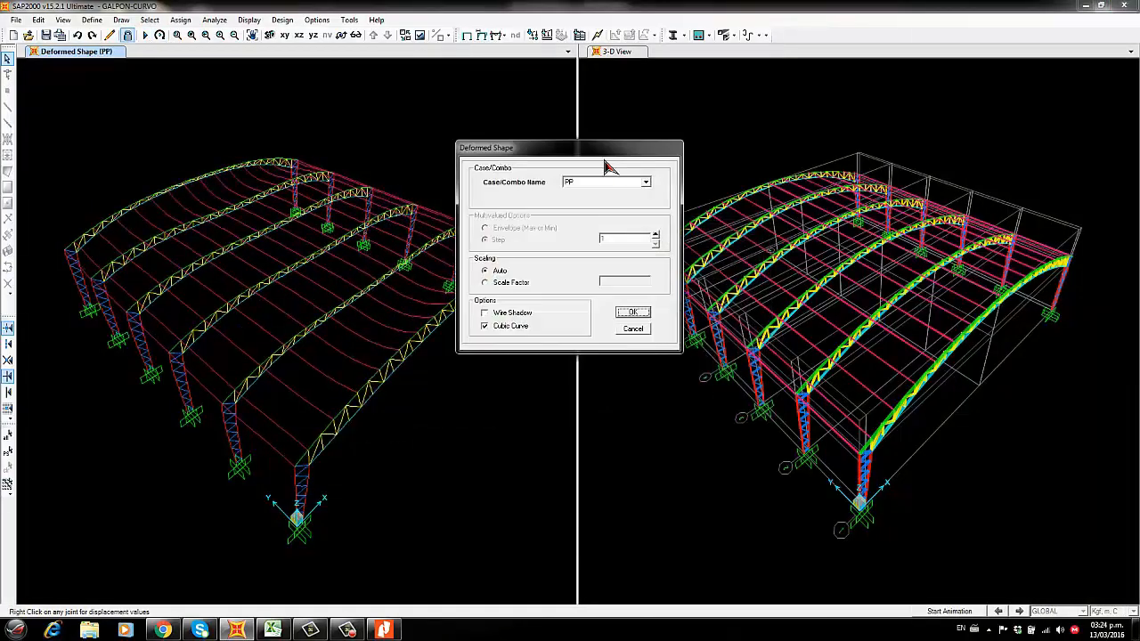
{"action": "left_click", "coordinate": [645, 182]}
{"action": "left_click", "coordinate": [624, 192]}
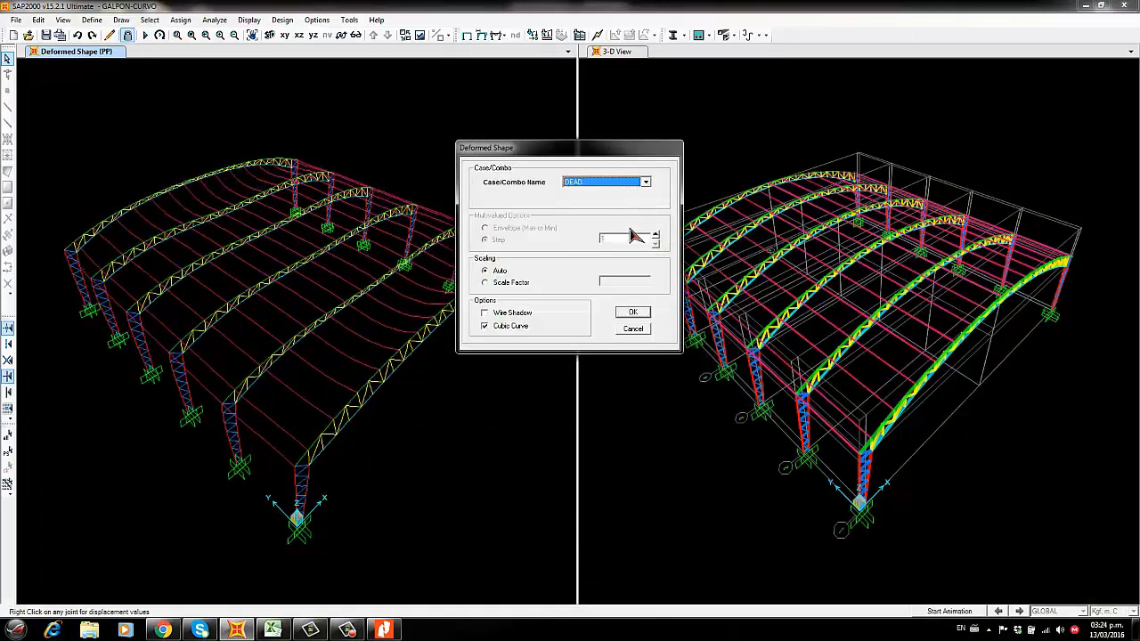
{"action": "left_click", "coordinate": [632, 313]}
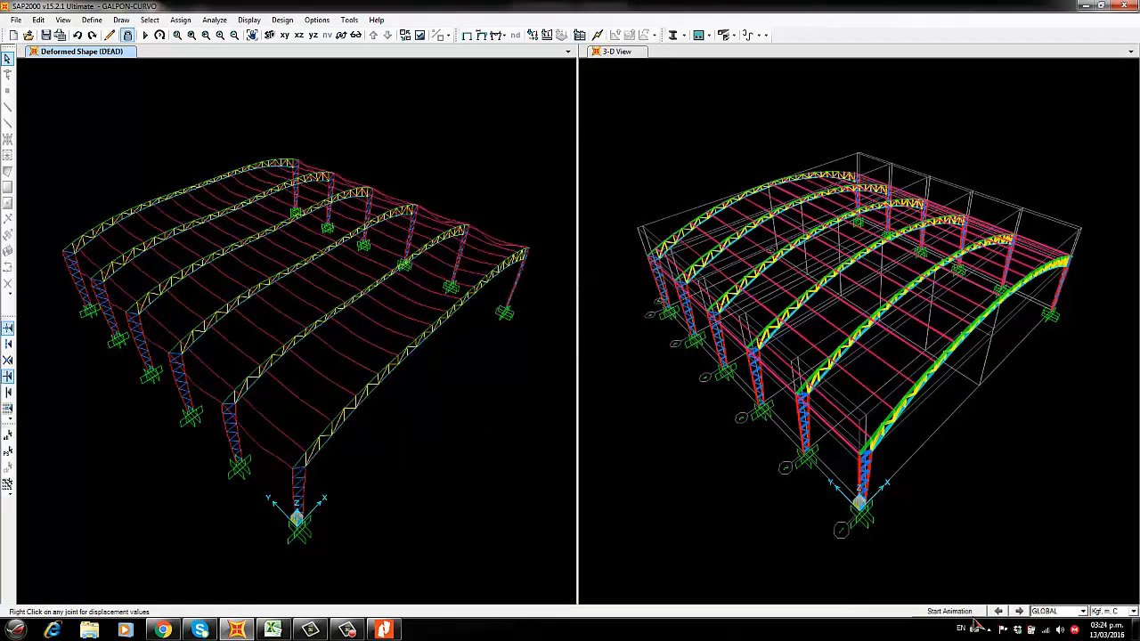
Animate the deformed shapes for the DEAD, PP and S load cases in turn
{"action": "left_click", "coordinate": [950, 611]}
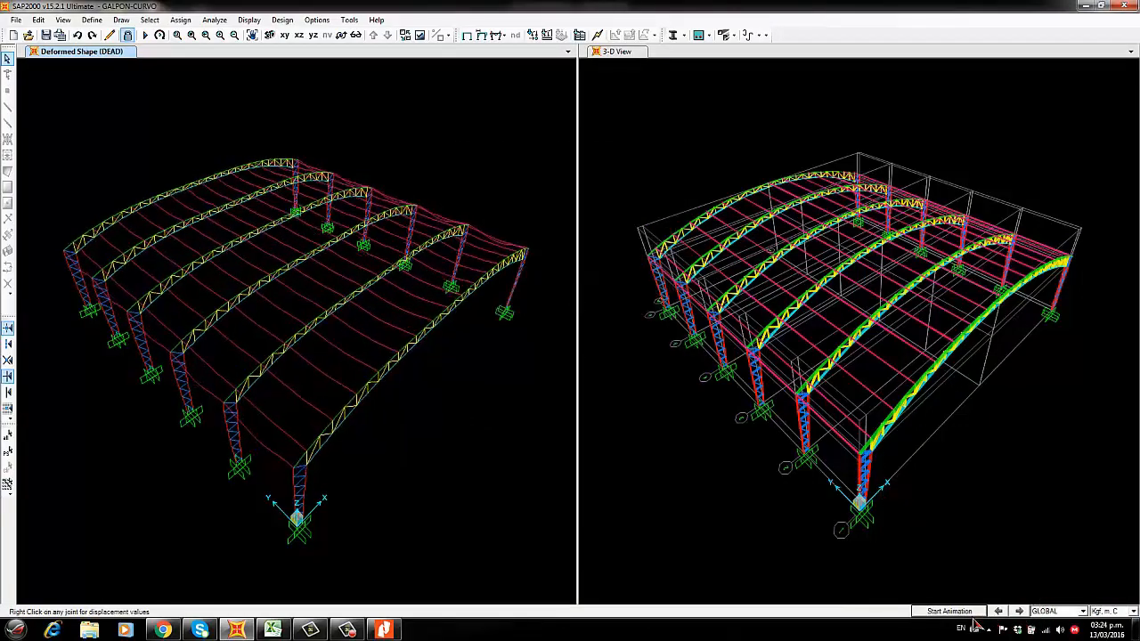
{"action": "left_click", "coordinate": [1020, 612]}
{"action": "left_click", "coordinate": [974, 614]}
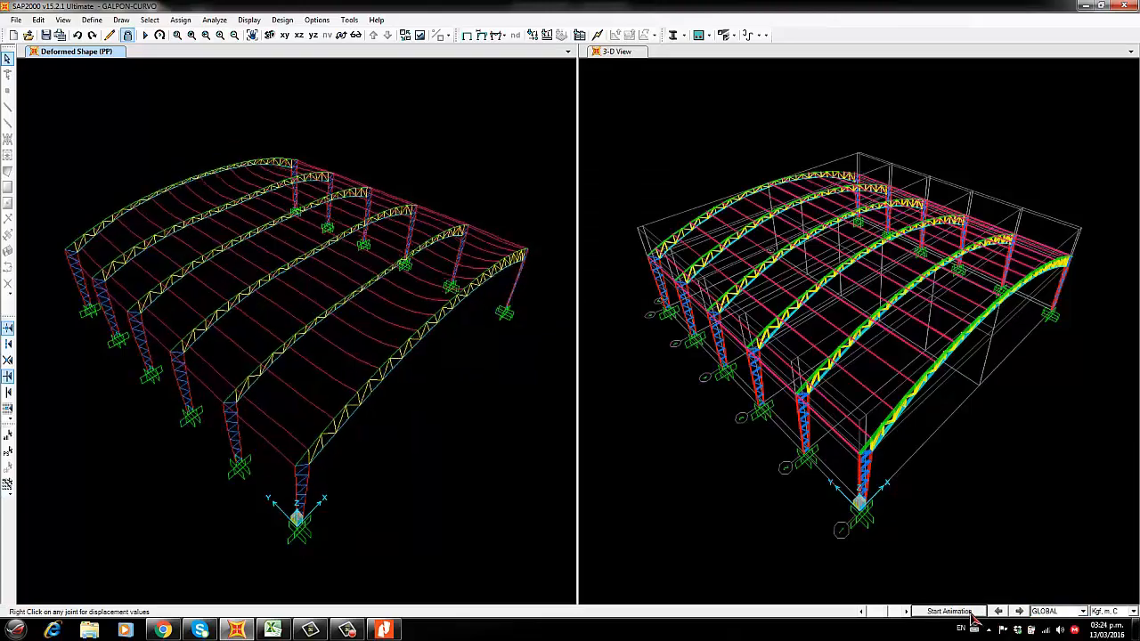
{"action": "left_click", "coordinate": [1020, 612]}
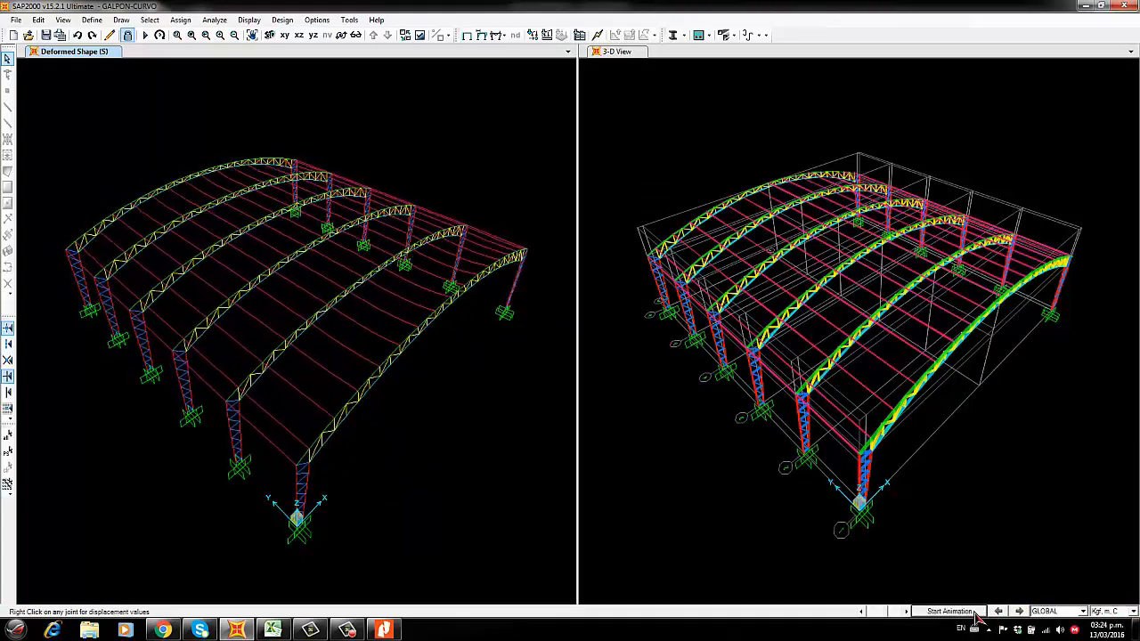
{"action": "left_click", "coordinate": [976, 614]}
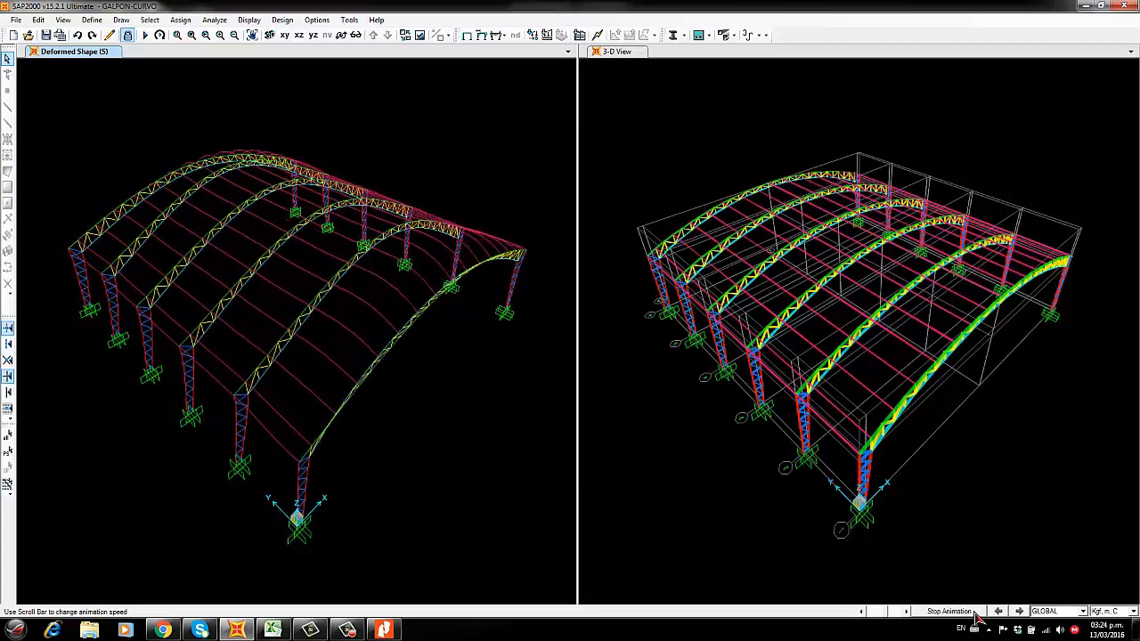
Animate the deformed shapes for the EX, EY and W load cases, stopping the animation after W
{"action": "left_click", "coordinate": [1020, 612]}
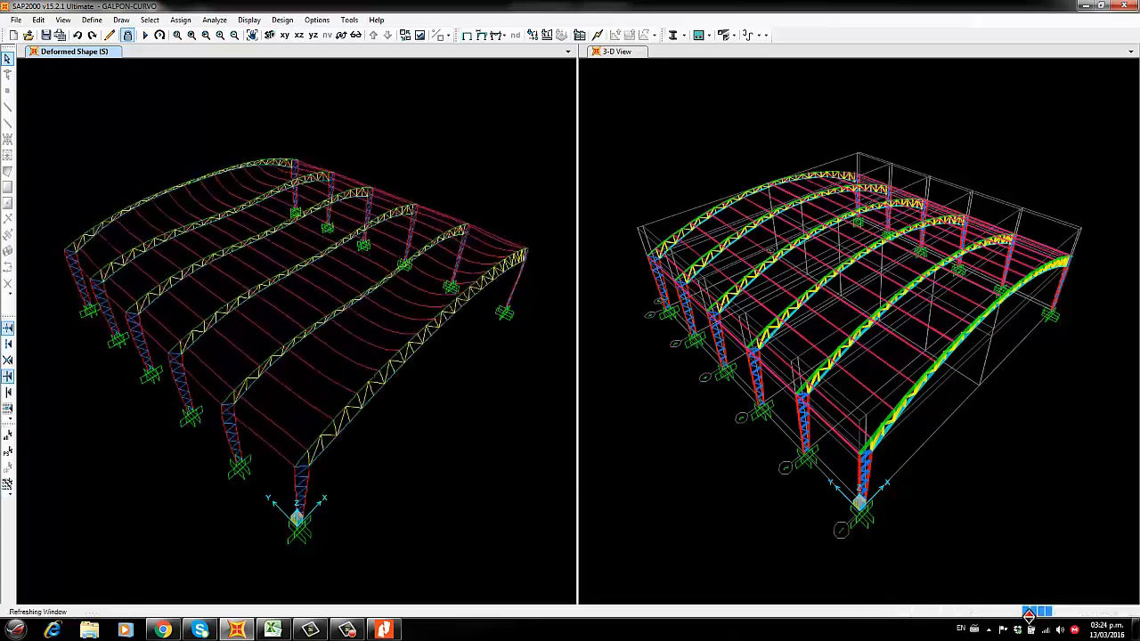
{"action": "left_click", "coordinate": [959, 615]}
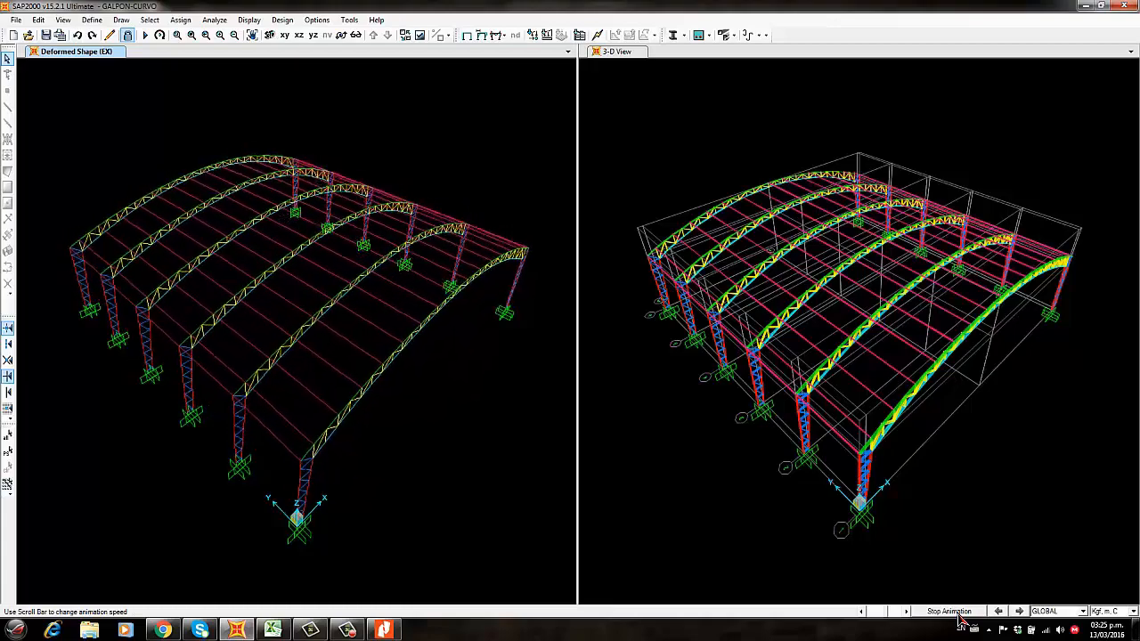
{"action": "left_click", "coordinate": [1020, 612]}
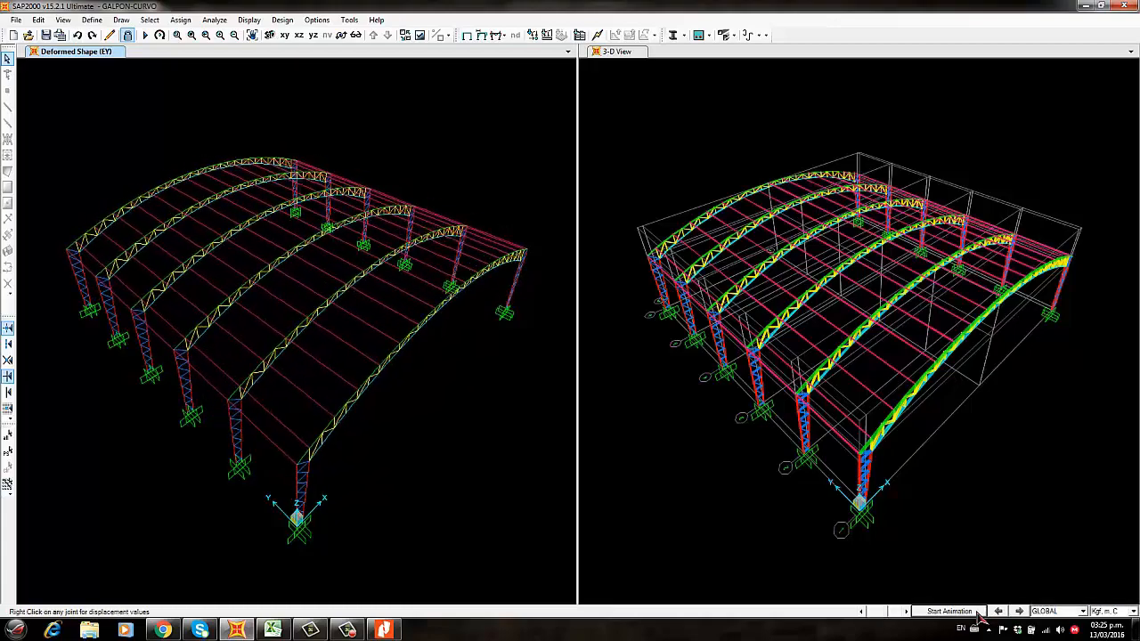
{"action": "left_click", "coordinate": [960, 612]}
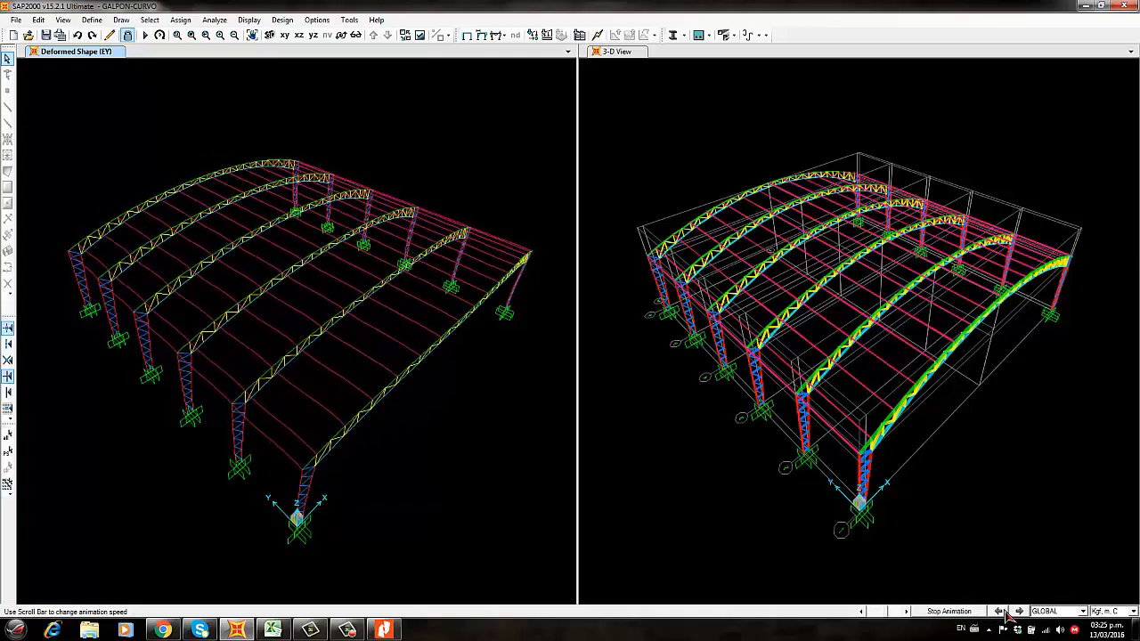
{"action": "left_click", "coordinate": [1020, 612]}
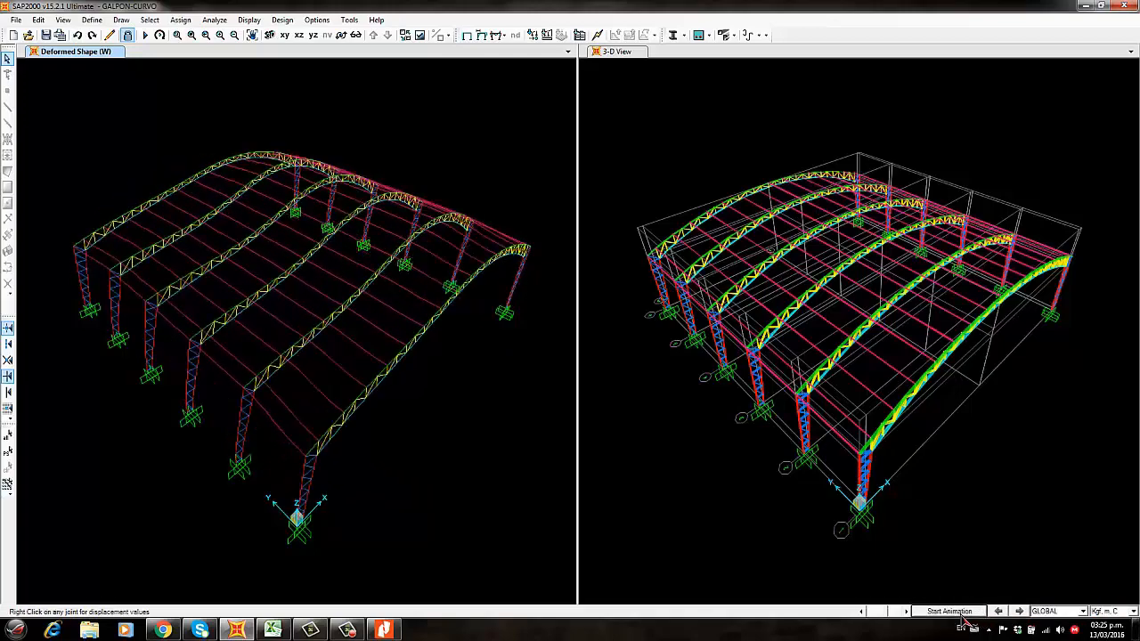
{"action": "left_click", "coordinate": [950, 613]}
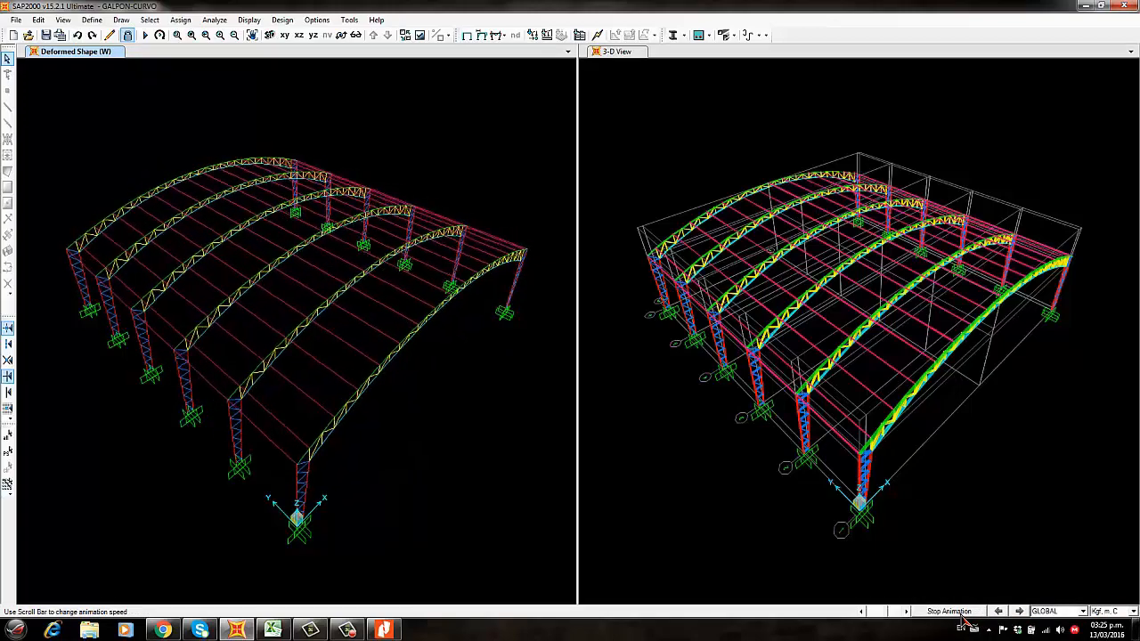
{"action": "left_click", "coordinate": [962, 615]}
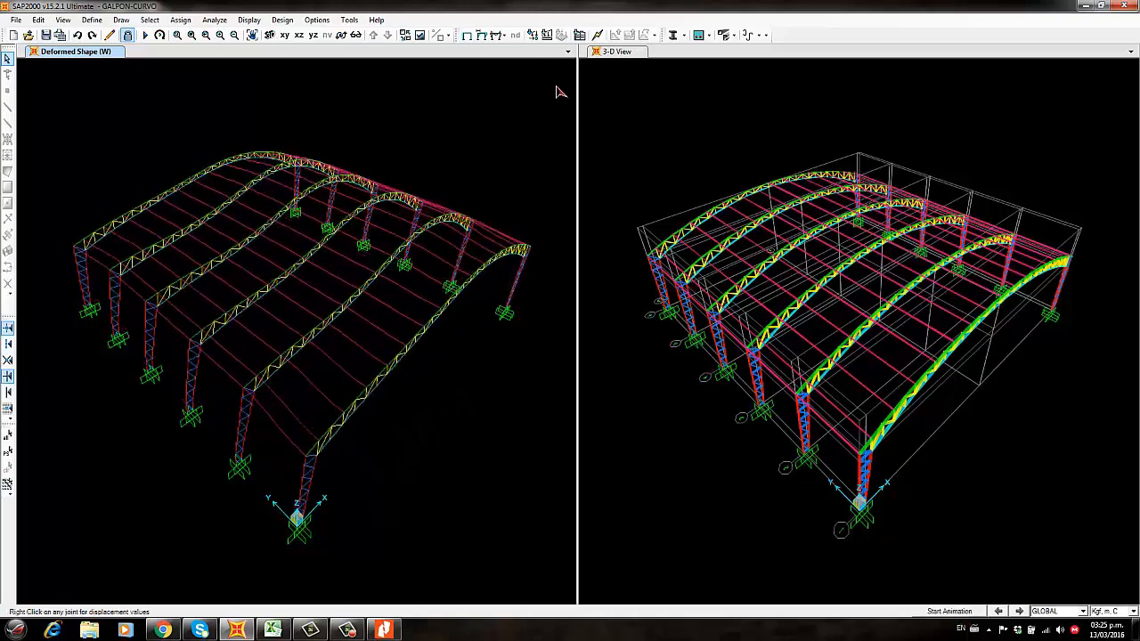
Display the MODAL case deformed shape and animate vibration modes 1 and 2
{"action": "left_click", "coordinate": [482, 35]}
{"action": "left_click", "coordinate": [645, 183]}
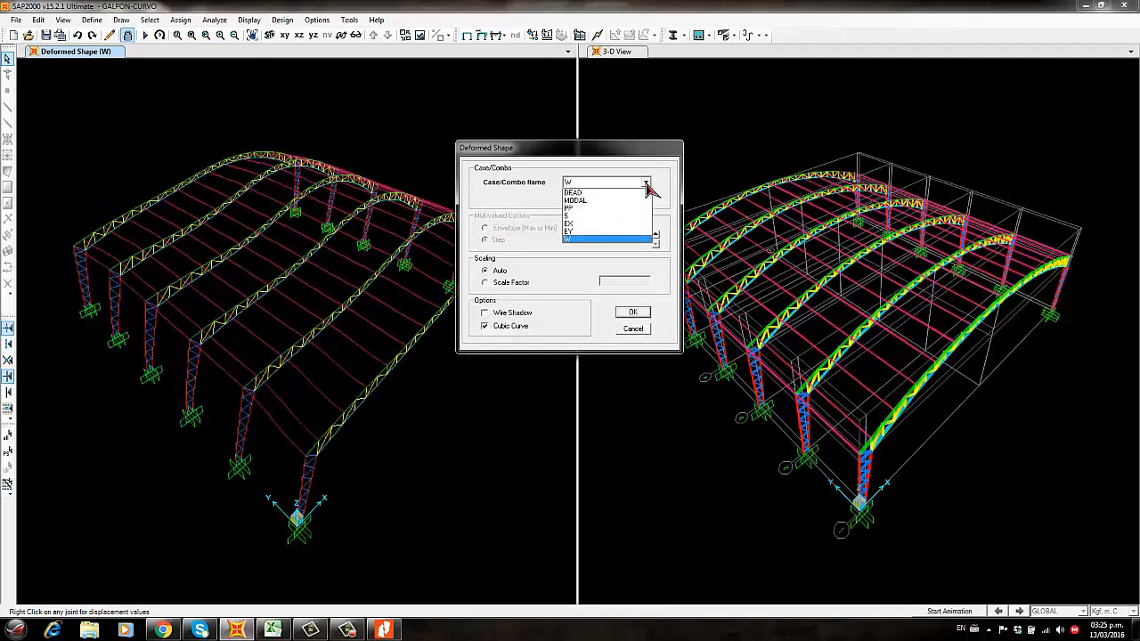
{"action": "left_click", "coordinate": [588, 201]}
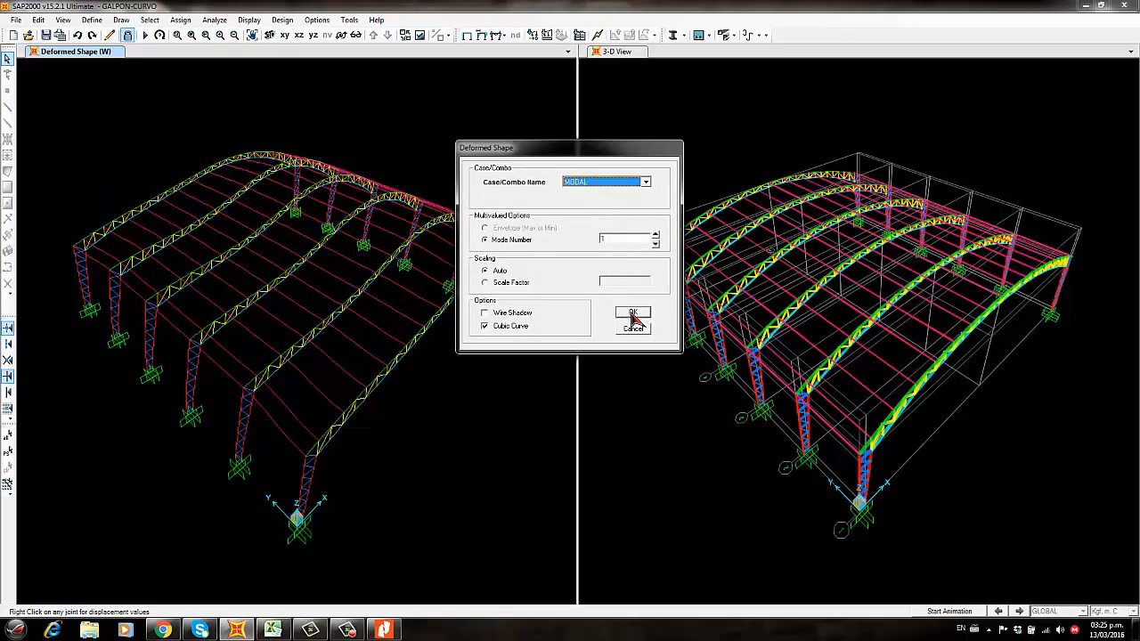
{"action": "left_click", "coordinate": [634, 316]}
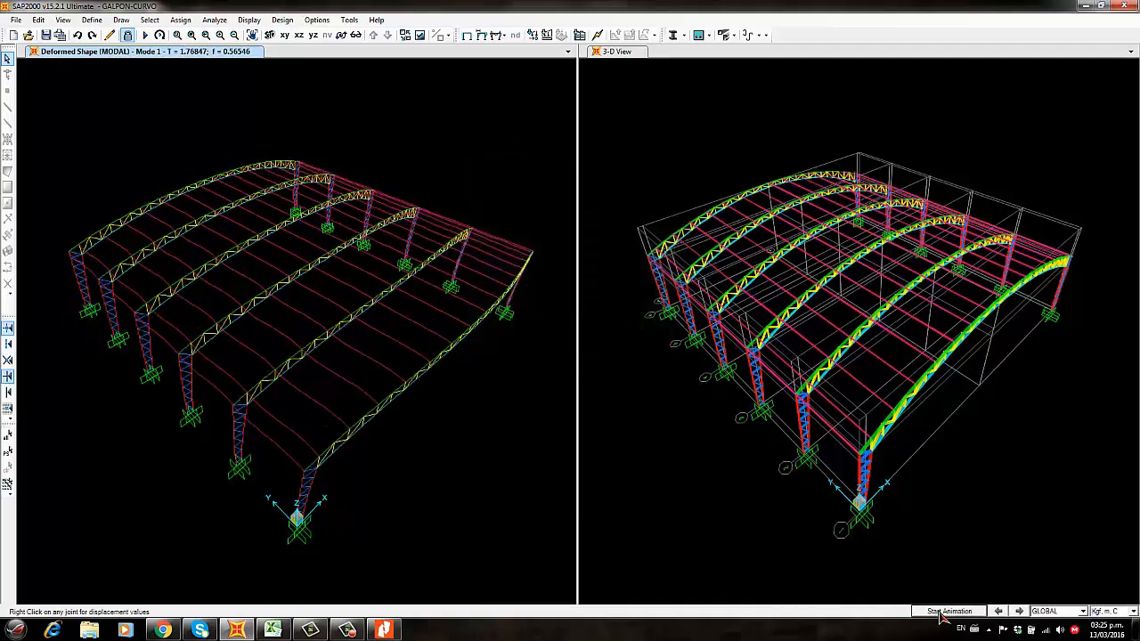
{"action": "left_click", "coordinate": [946, 611]}
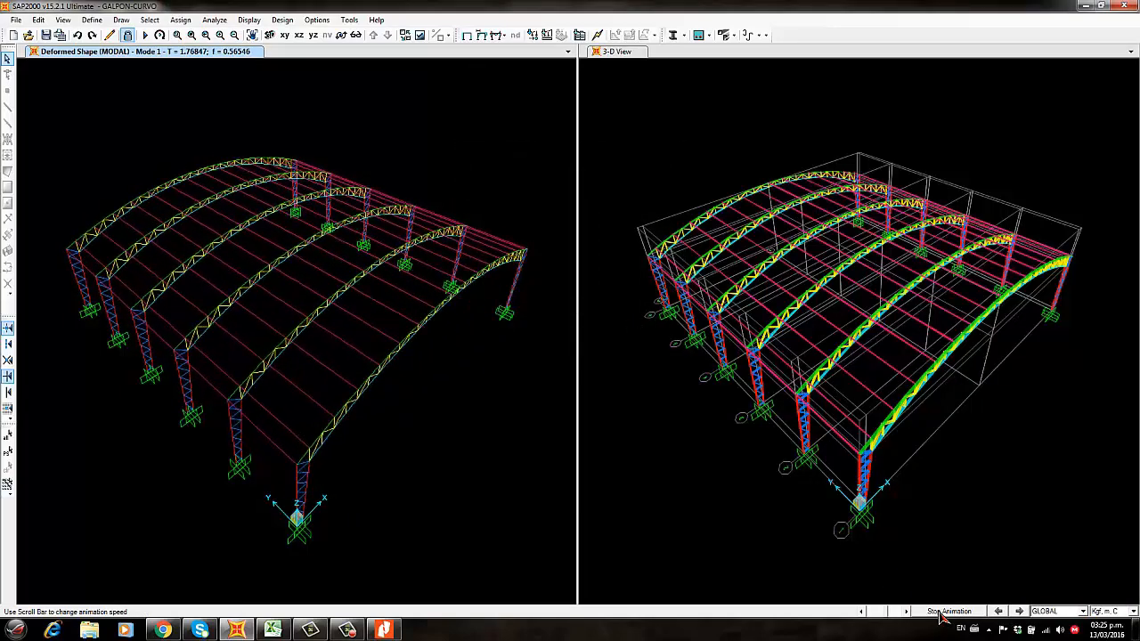
{"action": "left_click", "coordinate": [1019, 611]}
{"action": "left_click", "coordinate": [953, 612]}
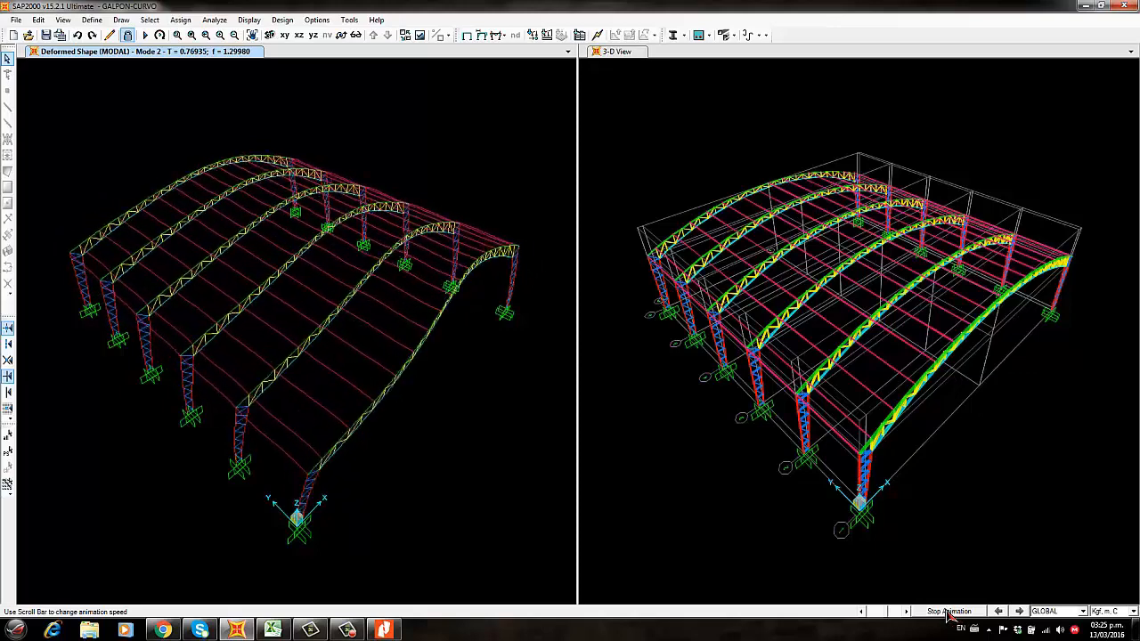
{"action": "left_click", "coordinate": [950, 612]}
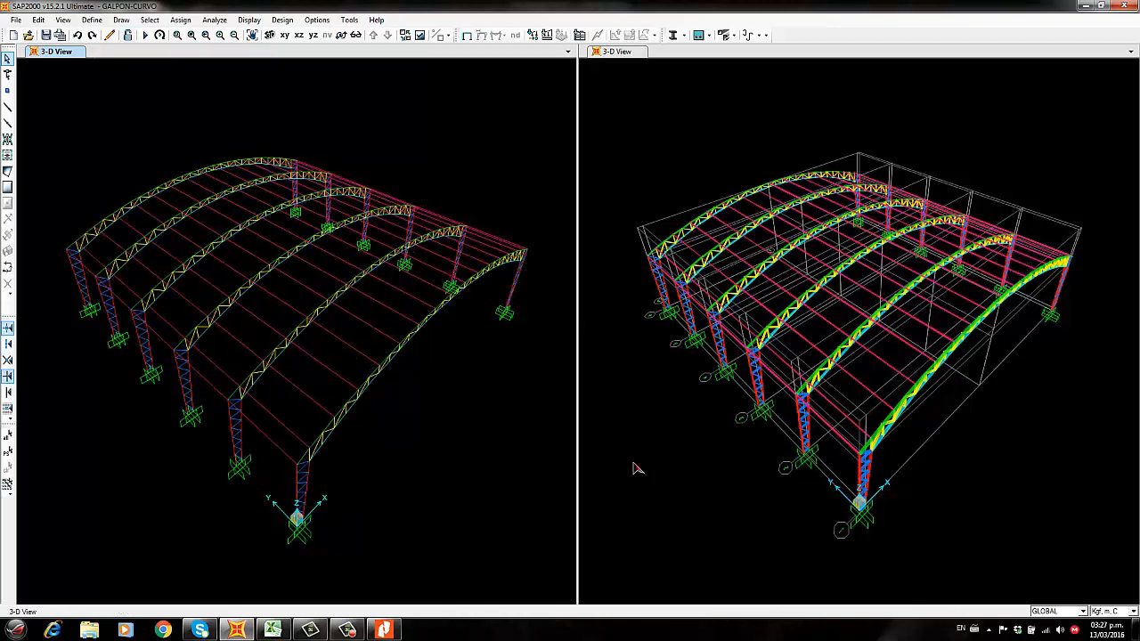
Switch the units to Tonf, m, C and start a new steel angle section named L50X50X2MM
{"action": "left_click", "coordinate": [1134, 612]}
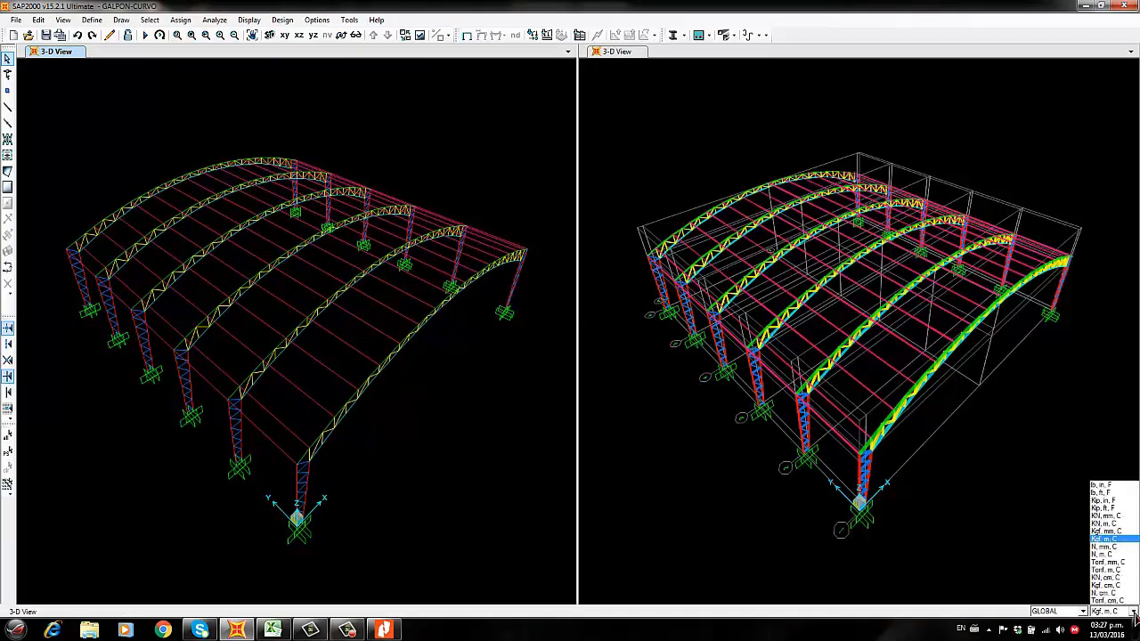
{"action": "left_click", "coordinate": [1119, 571]}
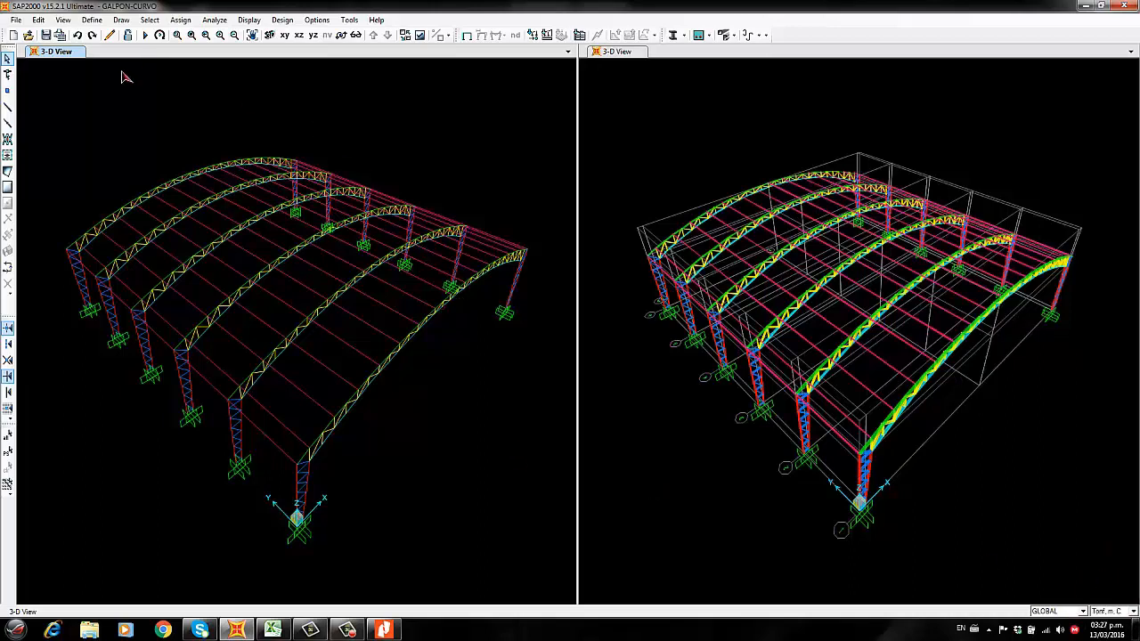
{"action": "left_click", "coordinate": [92, 20]}
{"action": "mouse_move", "coordinate": [165, 53]}
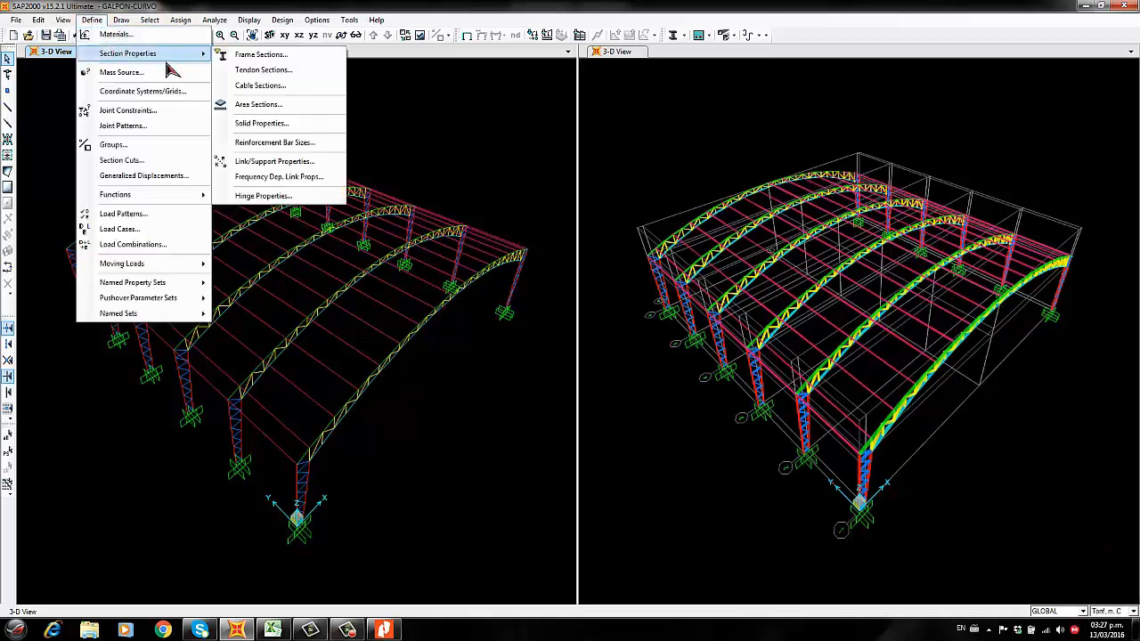
{"action": "left_click", "coordinate": [261, 55]}
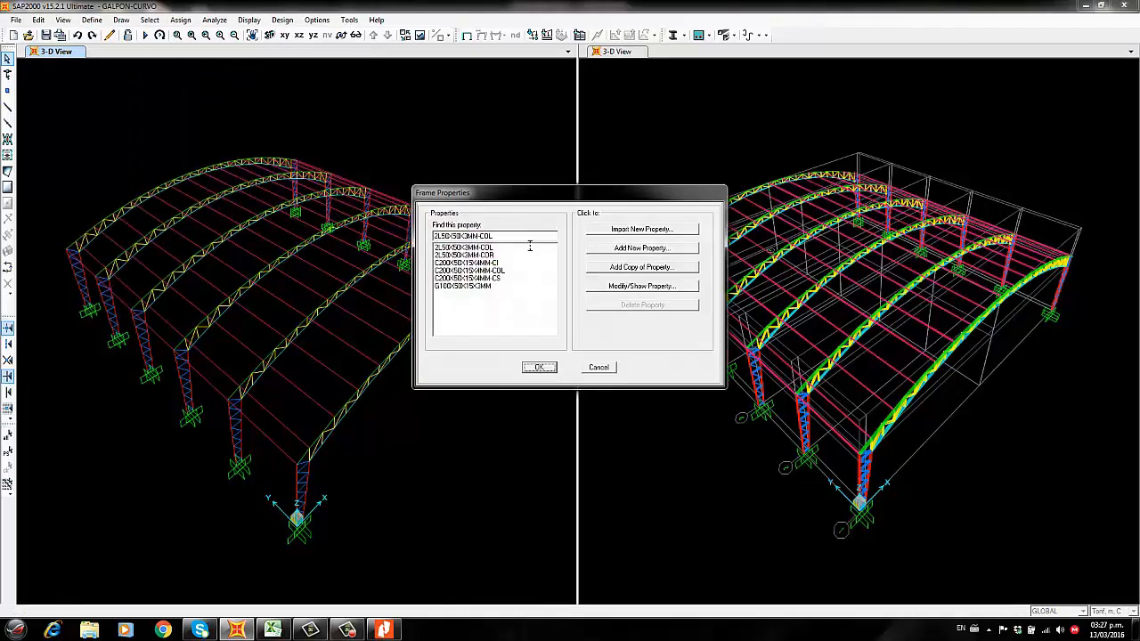
{"action": "left_click", "coordinate": [642, 249]}
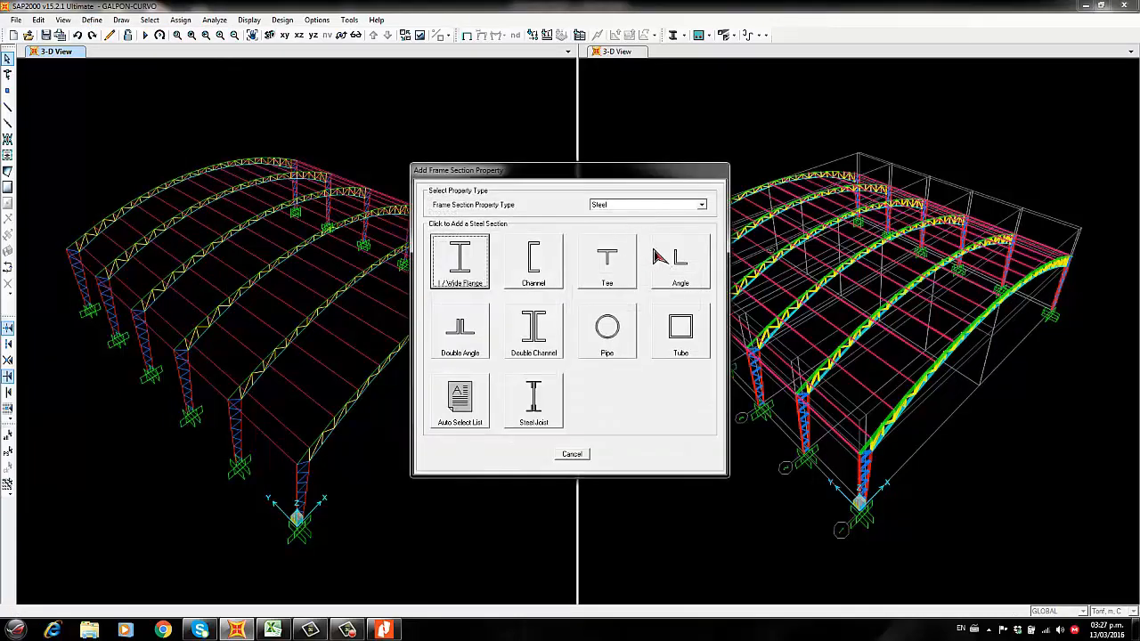
{"action": "left_click", "coordinate": [677, 260]}
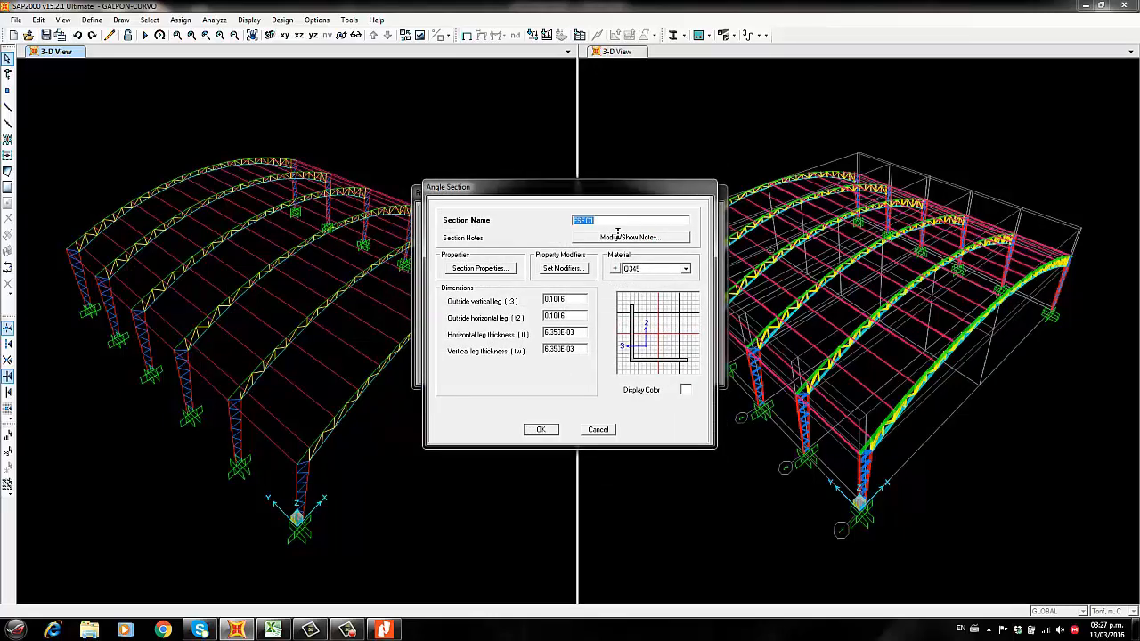
{"action": "type", "text": "L50X50X2MM"}
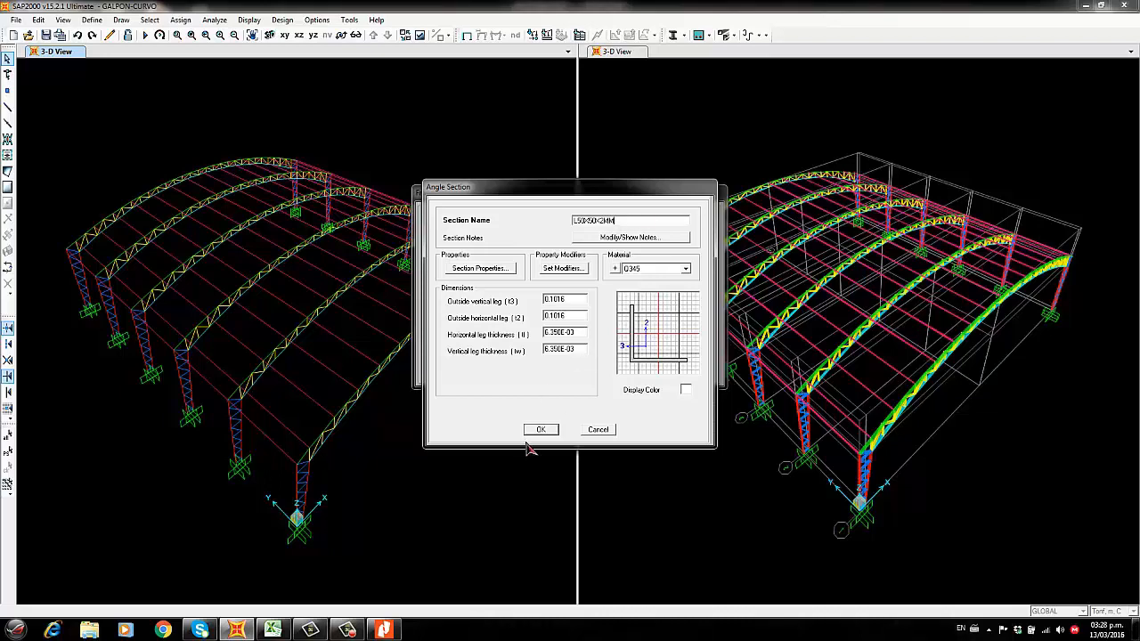
Check the angle catalogue and set both outside legs of L50X50X2MM to 0.05 and both leg thicknesses to 0.002
{"action": "left_click", "coordinate": [383, 630]}
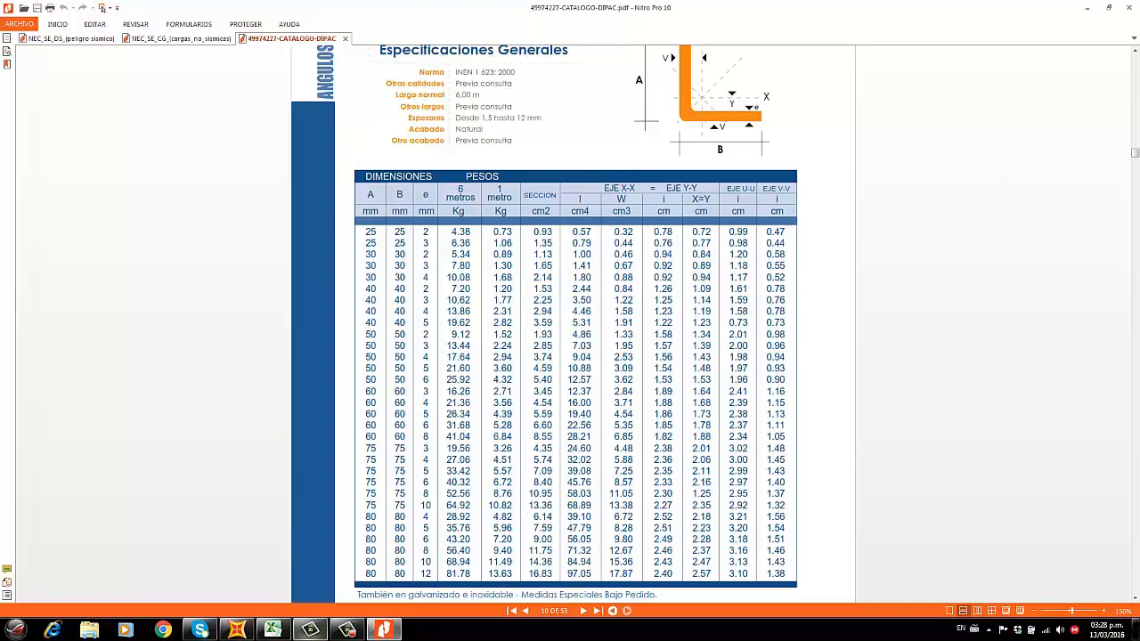
{"action": "left_click", "coordinate": [236, 630]}
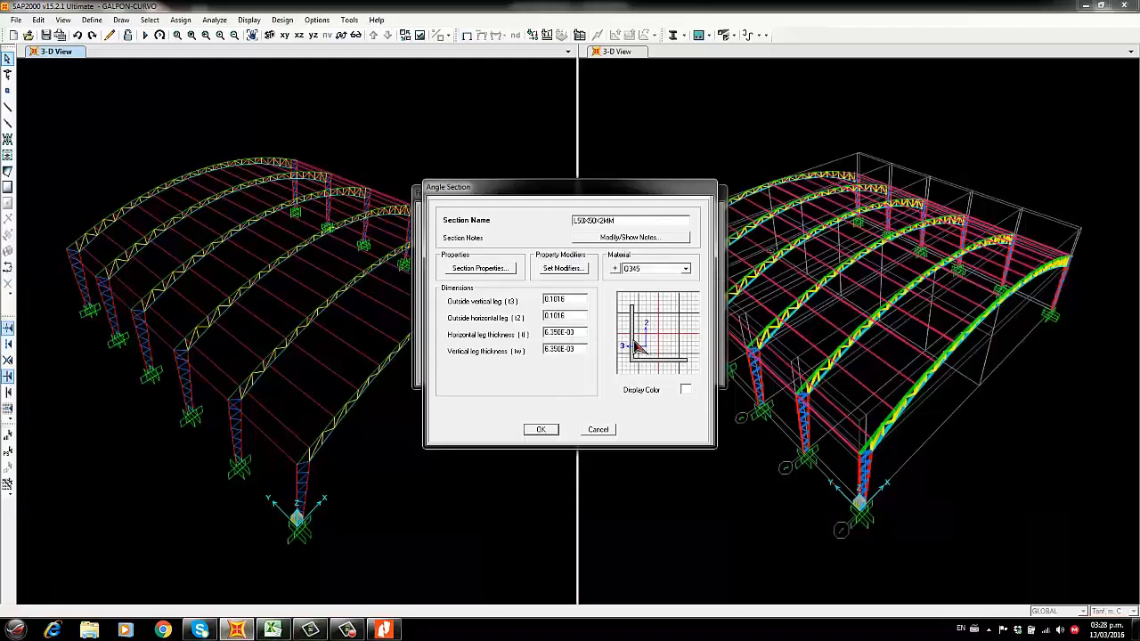
{"action": "double_click", "coordinate": [581, 305]}
{"action": "double_click", "coordinate": [561, 316]}
{"action": "type", "text": "0"}
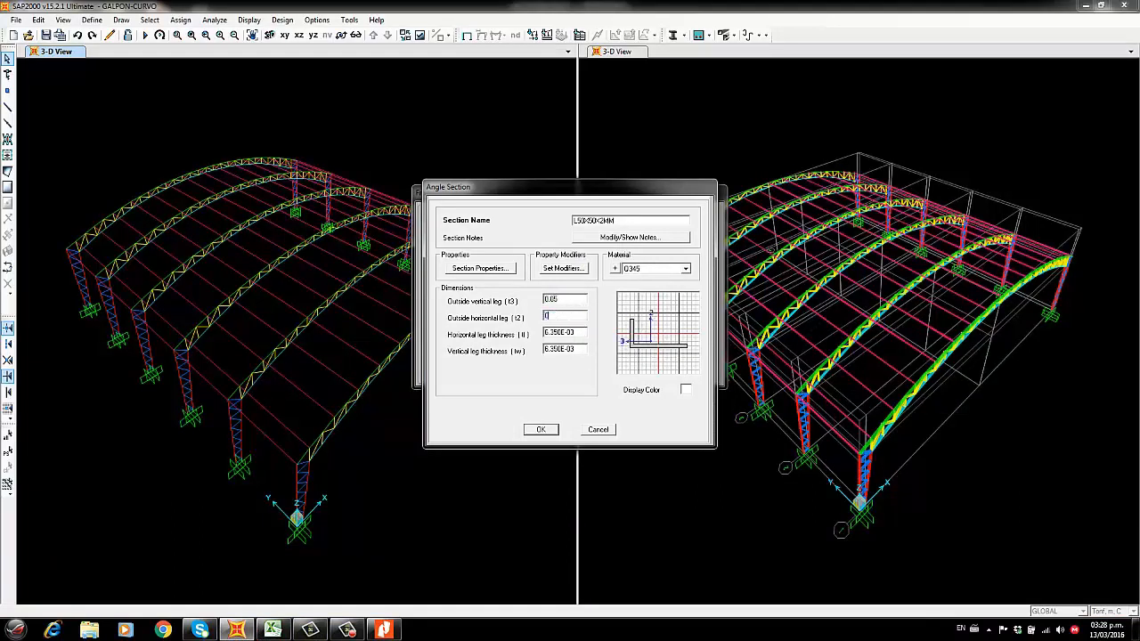
{"action": "double_click", "coordinate": [570, 332]}
{"action": "type", "text": "0.002"}
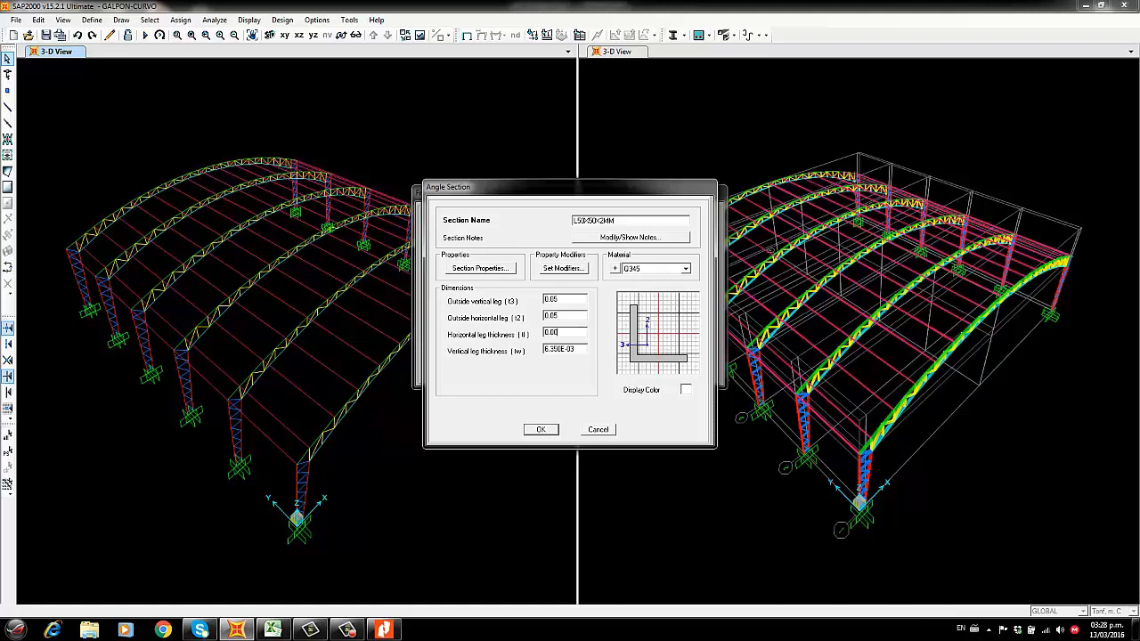
{"action": "double_click", "coordinate": [579, 350]}
{"action": "type", "text": "0.002"}
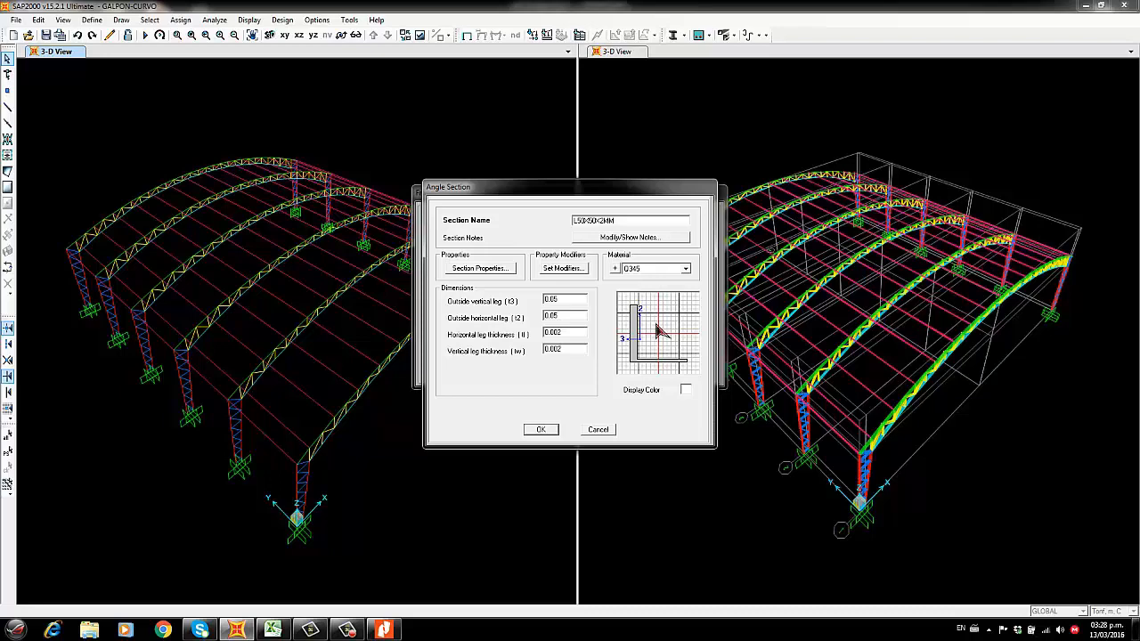
Give the L50X50X2MM angle a light red display colour and material A36, and accept the section
{"action": "left_click", "coordinate": [686, 389]}
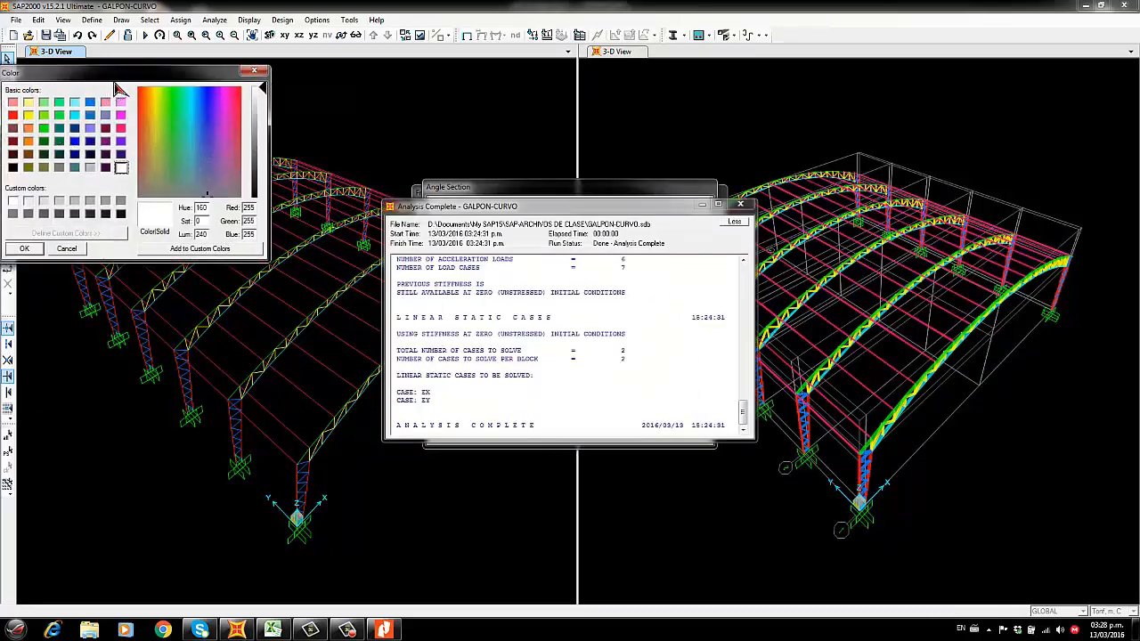
{"action": "left_click_drag", "start_coordinate": [119, 76], "coordinate": [160, 84]}
{"action": "left_click", "coordinate": [55, 111]}
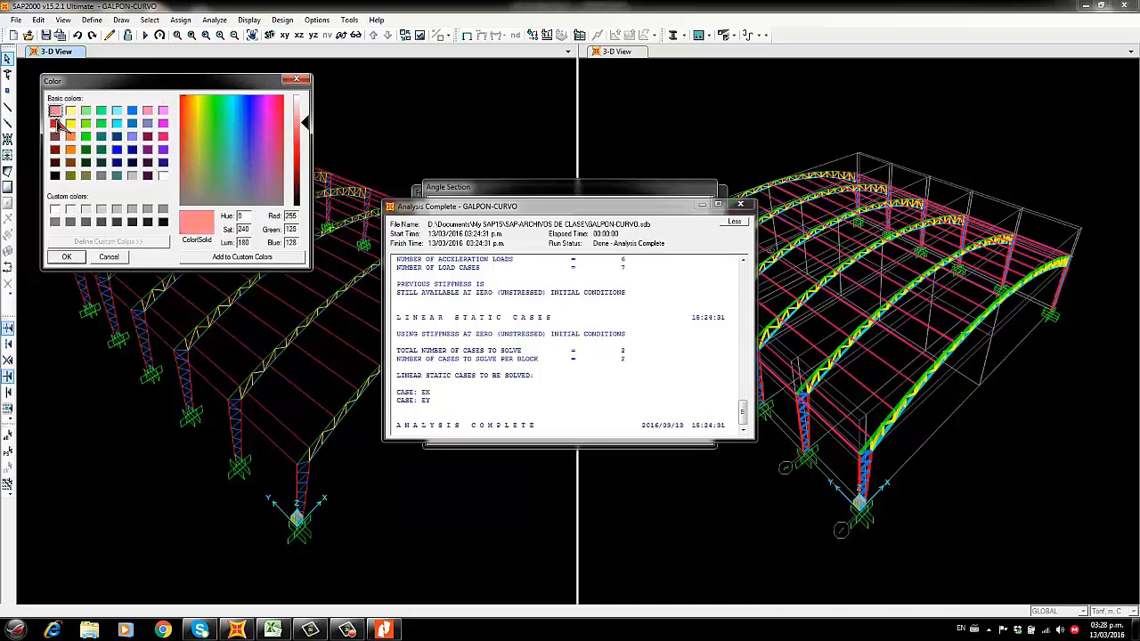
{"action": "left_click", "coordinate": [69, 256]}
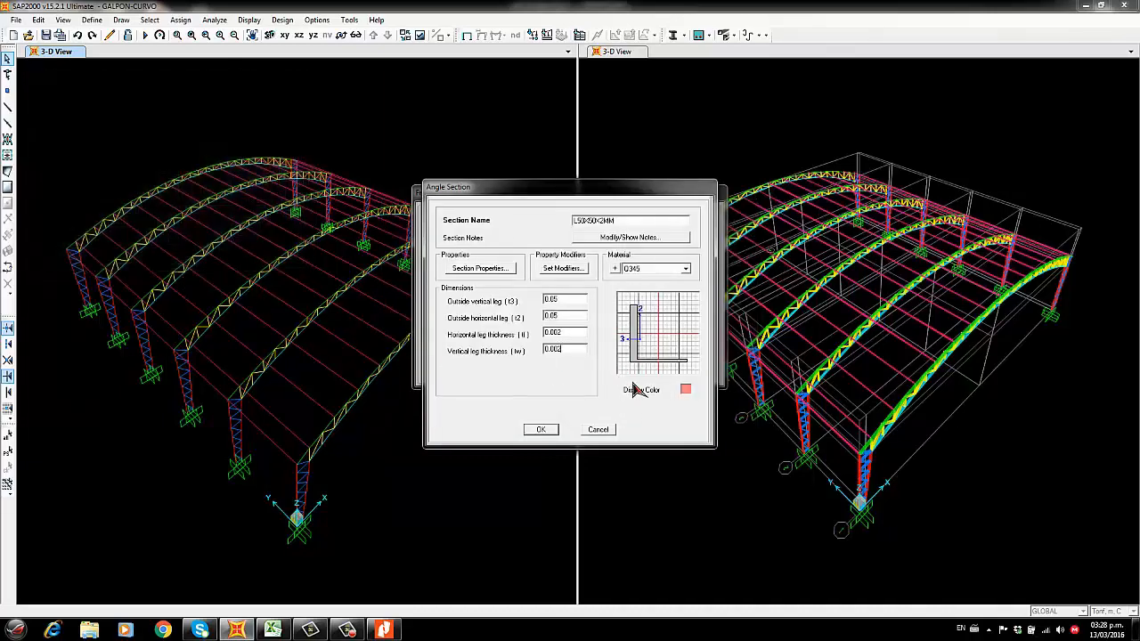
{"action": "key", "text": "shift+Tab"}
{"action": "key", "text": "shift+Tab"}
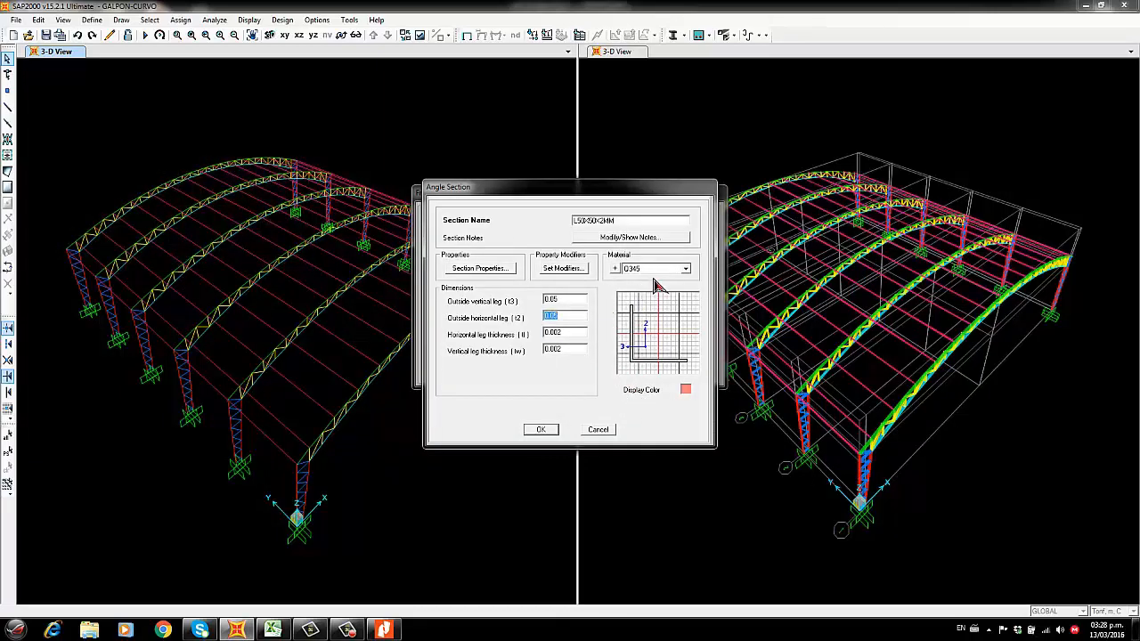
{"action": "left_click", "coordinate": [683, 269]}
{"action": "left_click", "coordinate": [677, 296]}
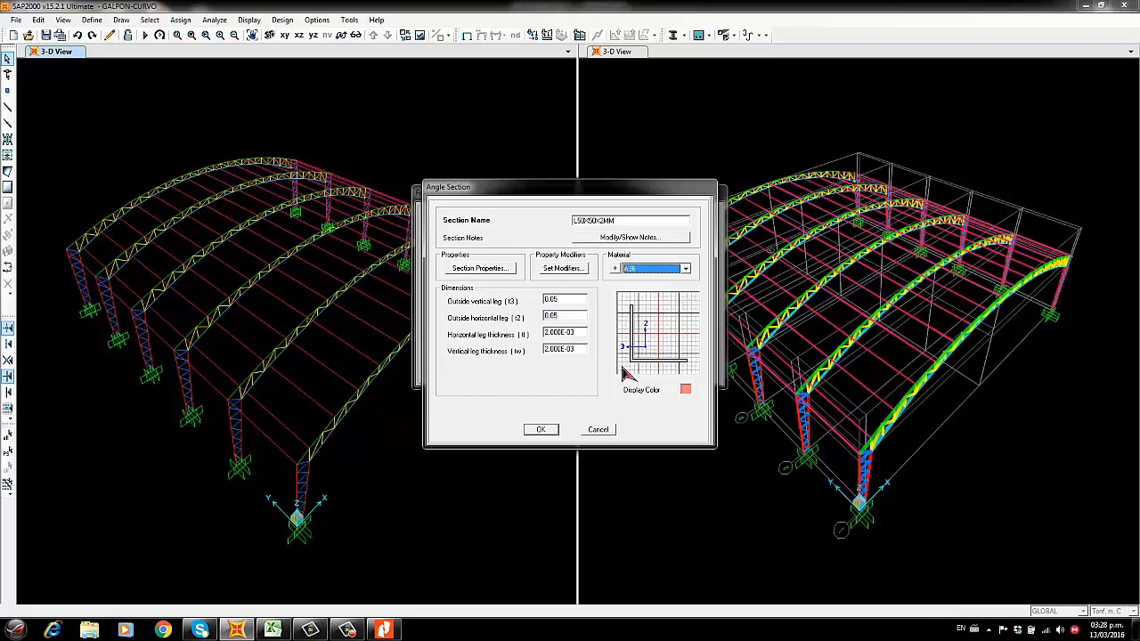
{"action": "left_click", "coordinate": [540, 430]}
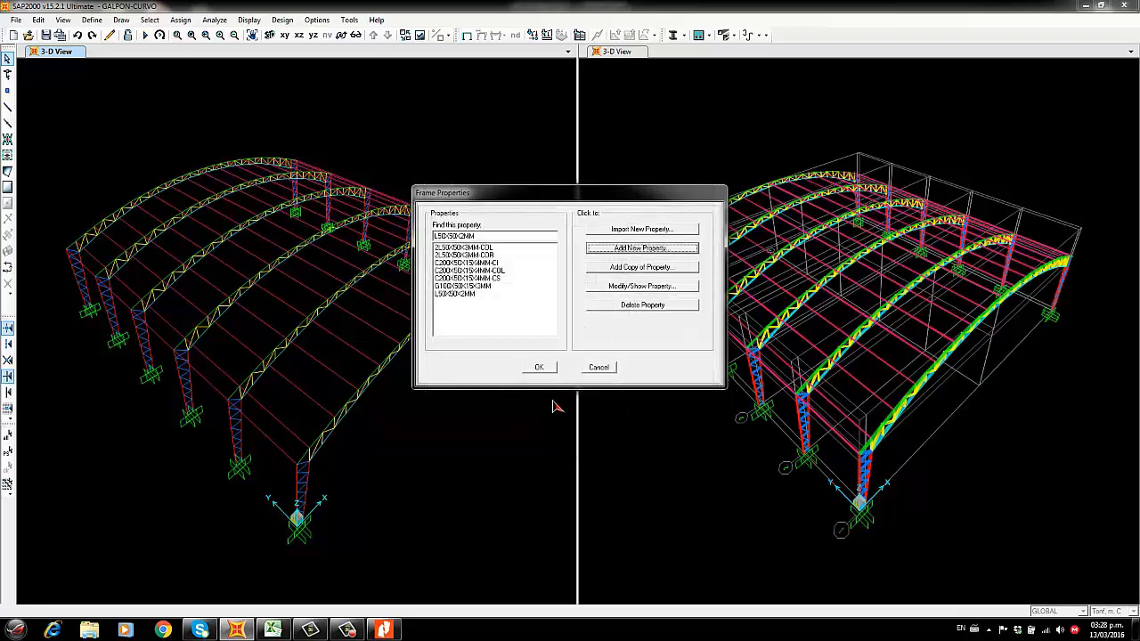
Add a pipe section named BAR18MM in A36 with outside diameter 0.018 and wall thickness 0.008999, and accept the frame properties
{"action": "left_click", "coordinate": [636, 250]}
{"action": "left_click", "coordinate": [624, 343]}
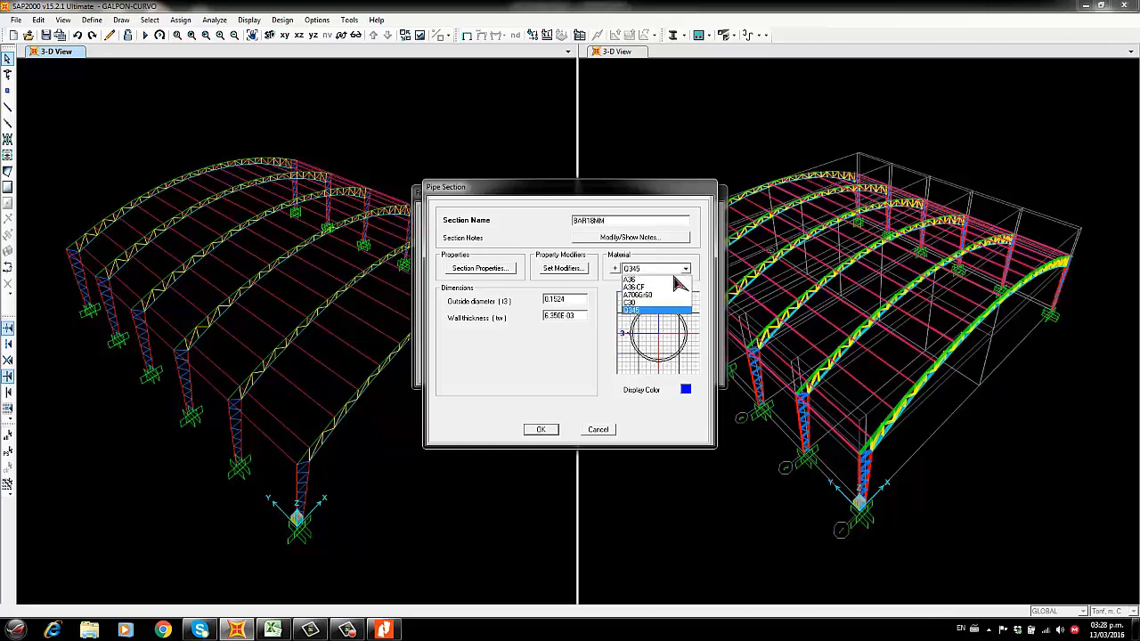
{"action": "left_click", "coordinate": [666, 280]}
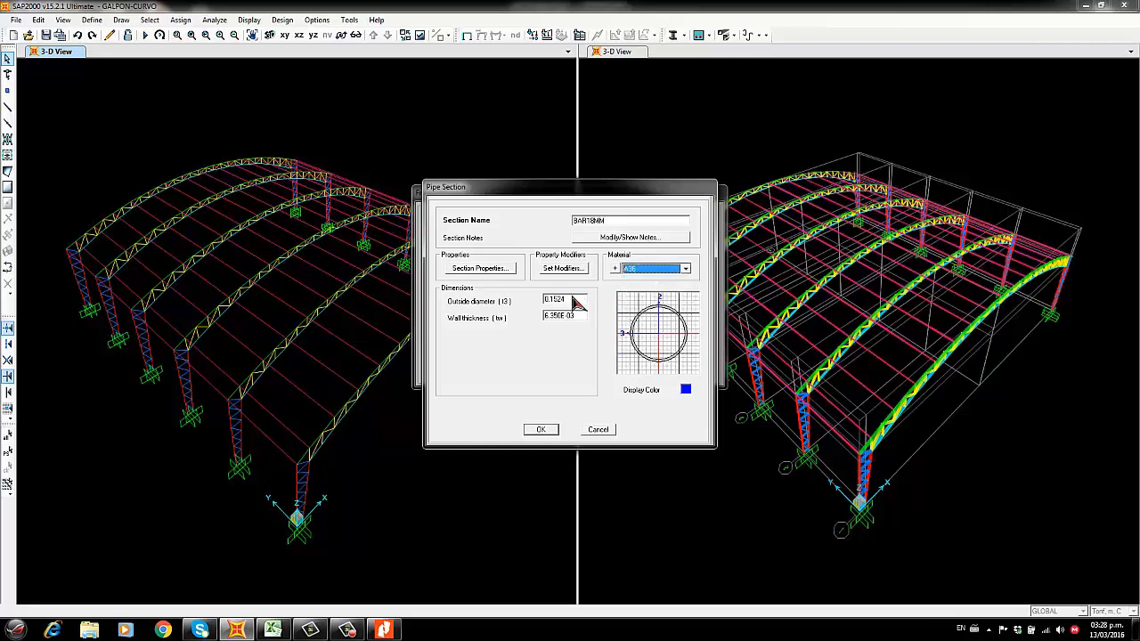
{"action": "key", "text": "Tab"}
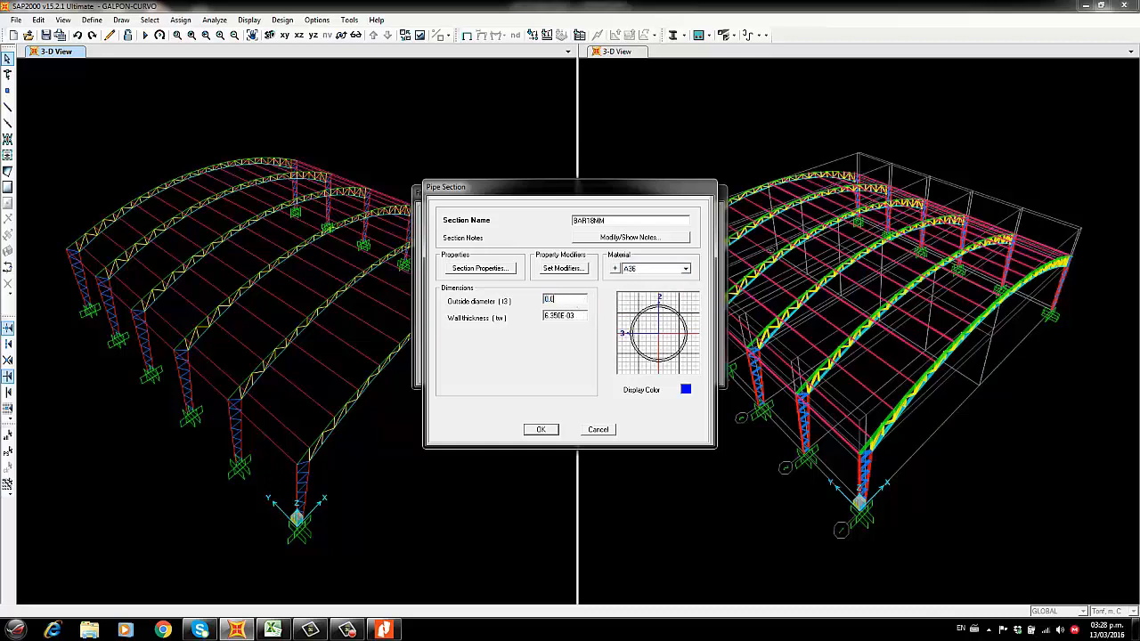
{"action": "key", "text": "Tab"}
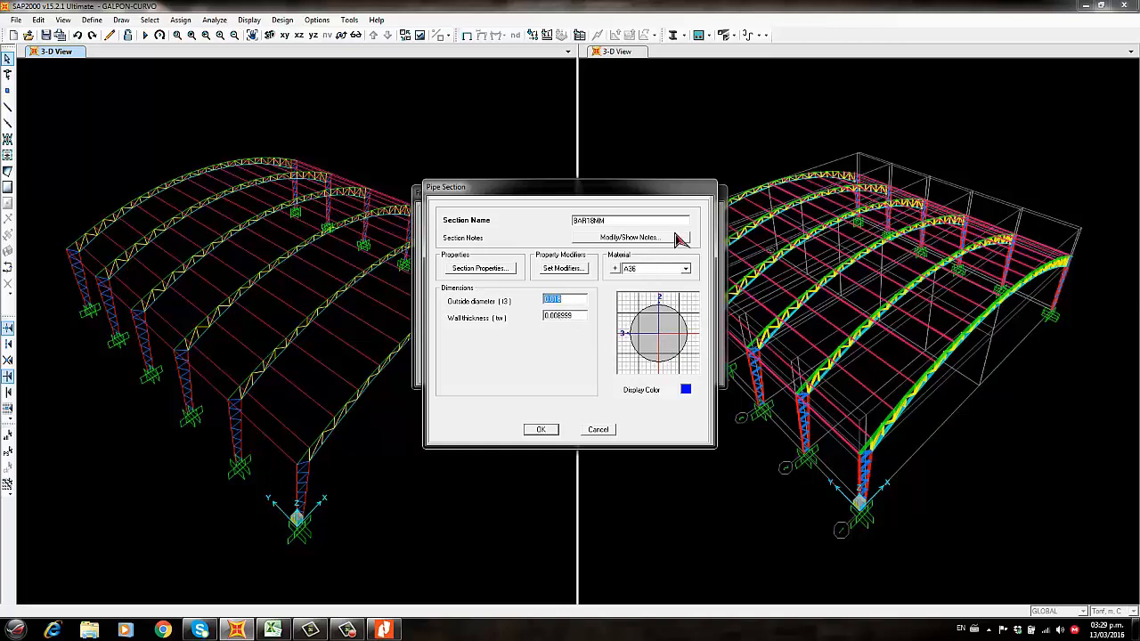
{"action": "left_click", "coordinate": [538, 431]}
{"action": "left_click", "coordinate": [538, 368]}
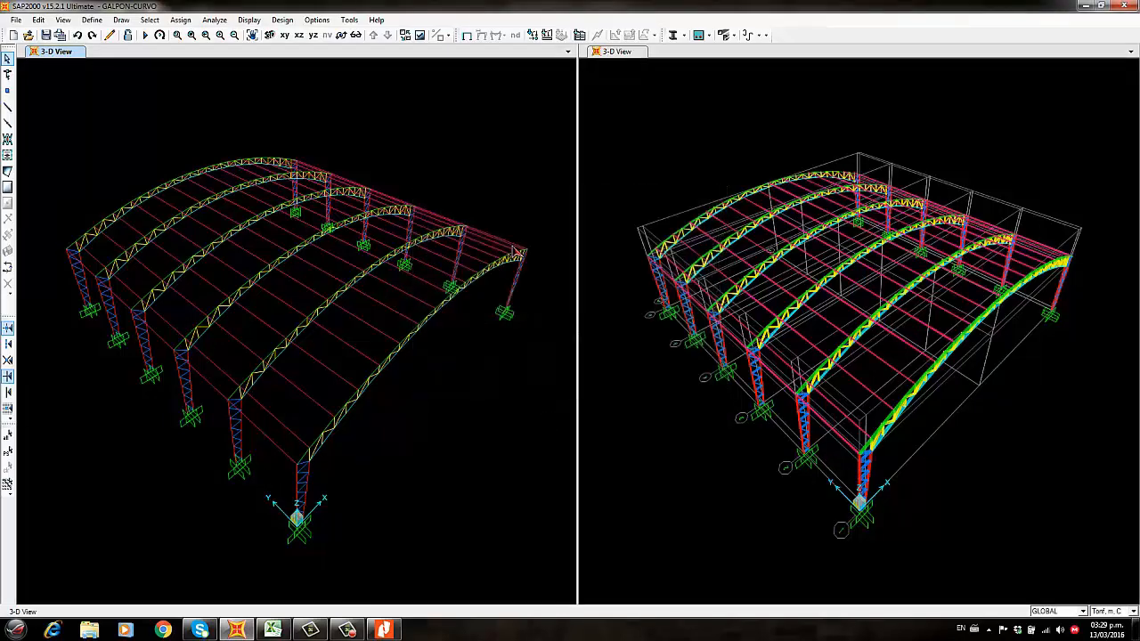
Show the roof in XY plan, isolate all frames with section G100X50X15X3MM in that view, and clear the selection
{"action": "left_click", "coordinate": [285, 36]}
{"action": "scroll", "coordinate": [286, 125], "scroll_direction": "down", "scroll_amount": 3}
{"action": "left_click", "coordinate": [150, 19]}
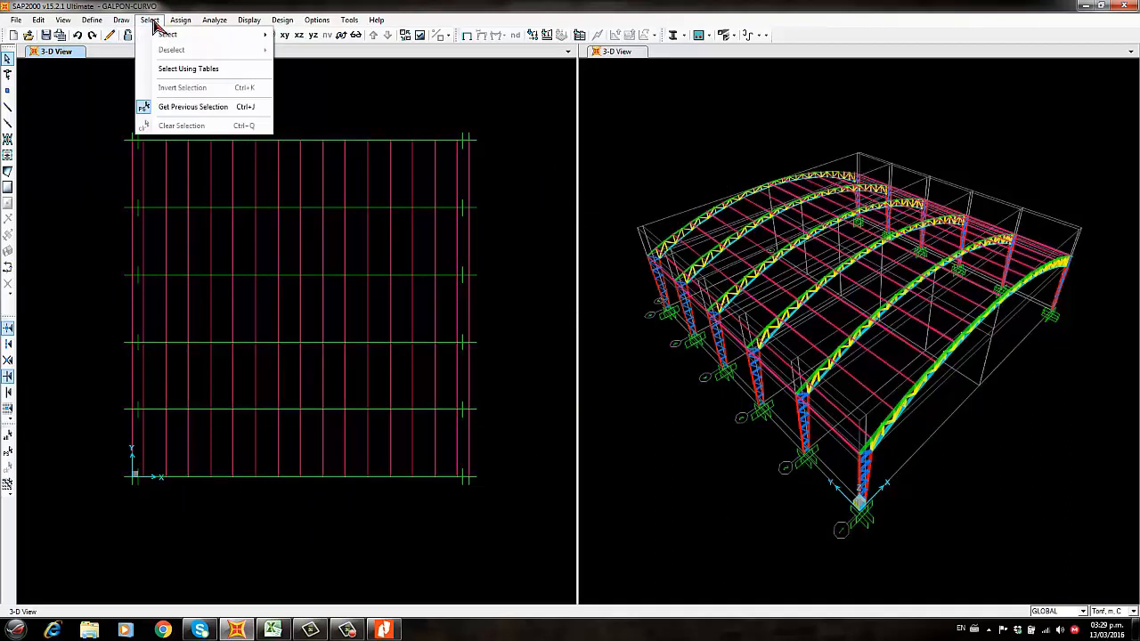
{"action": "mouse_move", "coordinate": [253, 34]}
{"action": "mouse_move", "coordinate": [341, 147]}
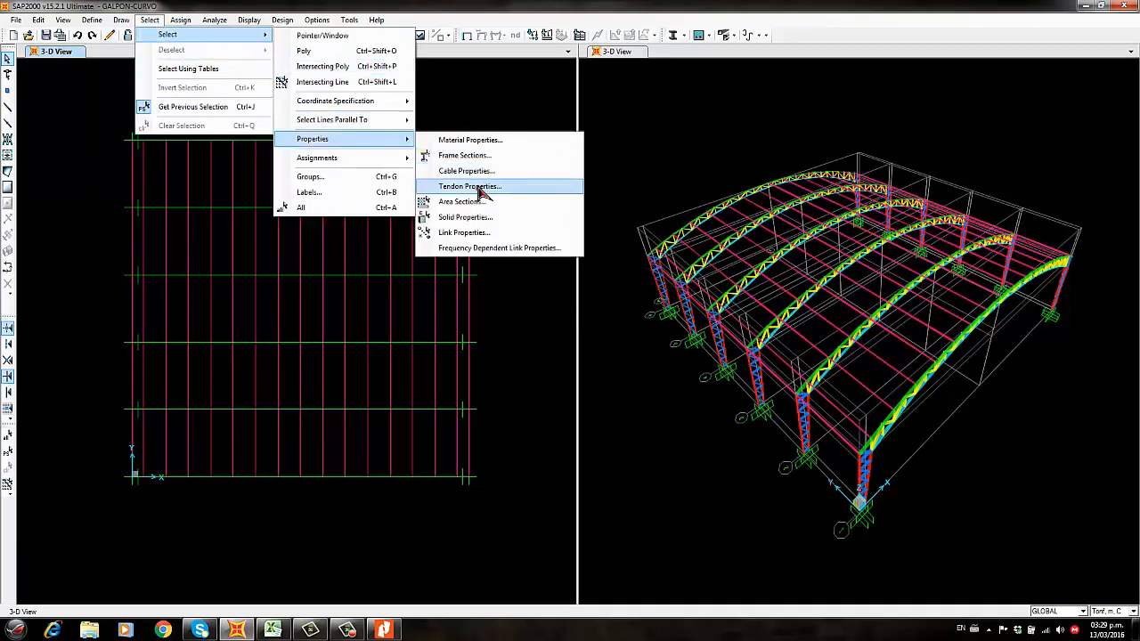
{"action": "left_click", "coordinate": [466, 157]}
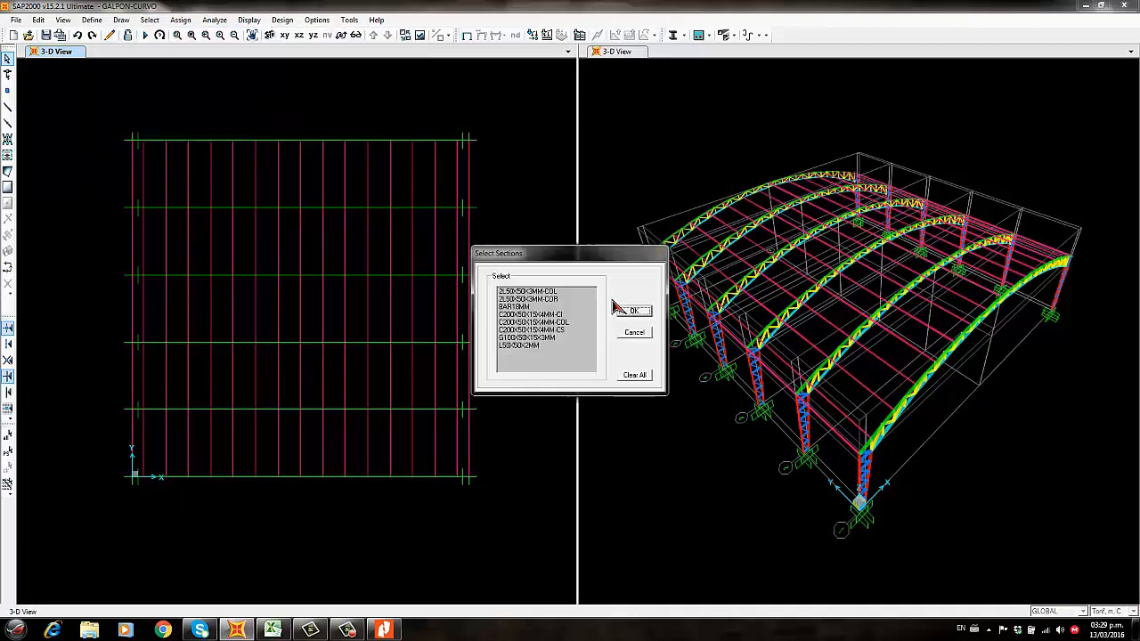
{"action": "left_click", "coordinate": [530, 338]}
{"action": "left_click", "coordinate": [627, 314]}
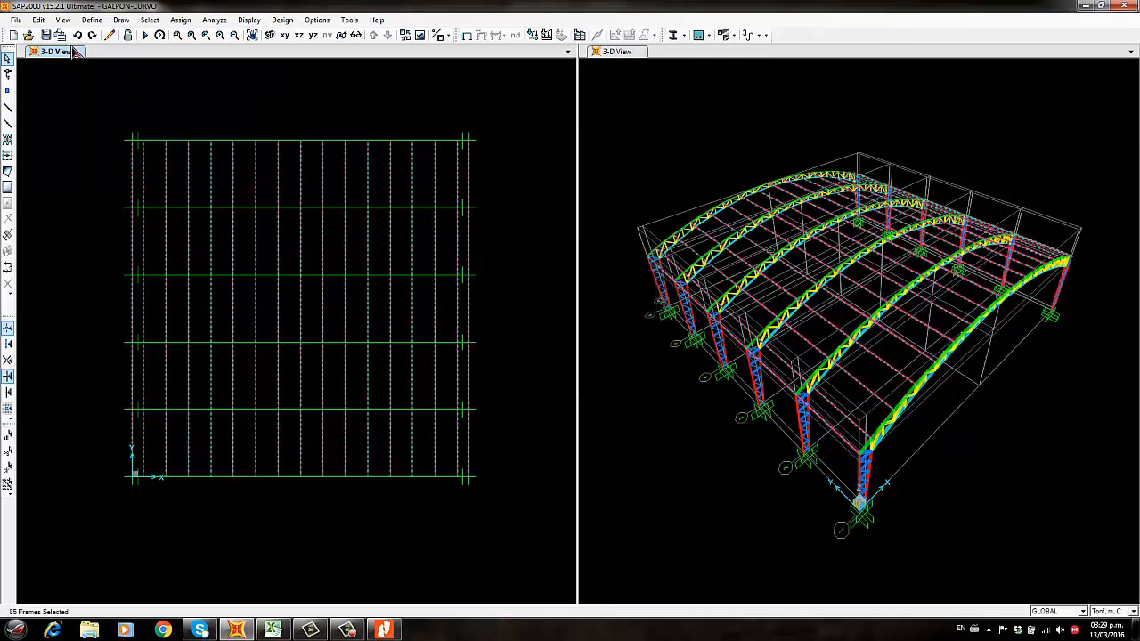
{"action": "left_click", "coordinate": [62, 19]}
{"action": "left_click", "coordinate": [105, 236]}
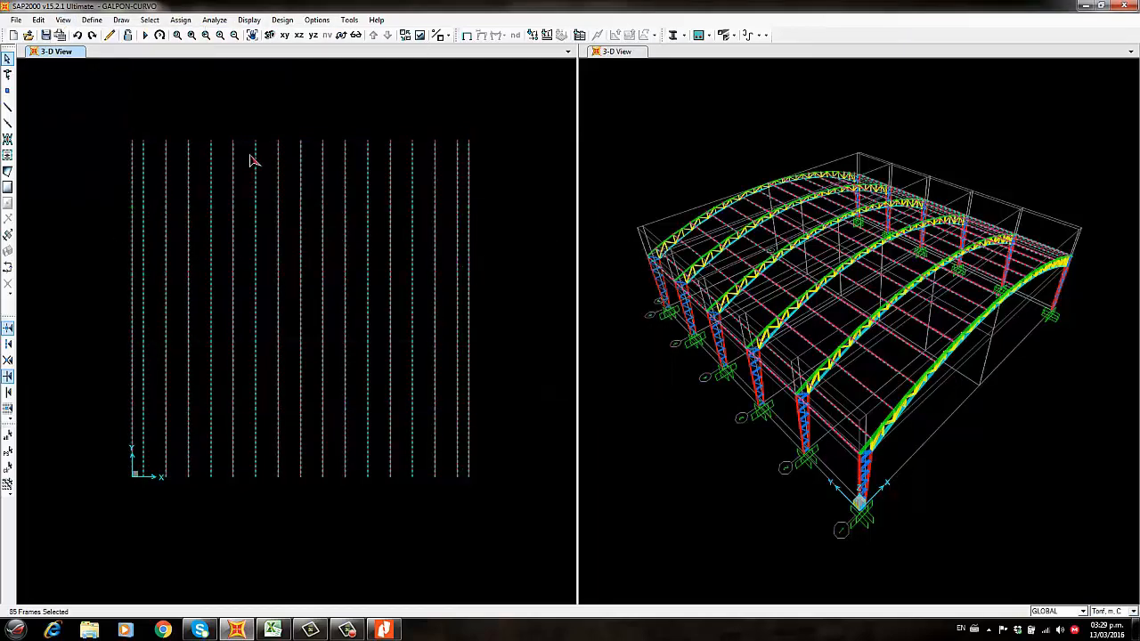
{"action": "key", "text": "ctrl+q"}
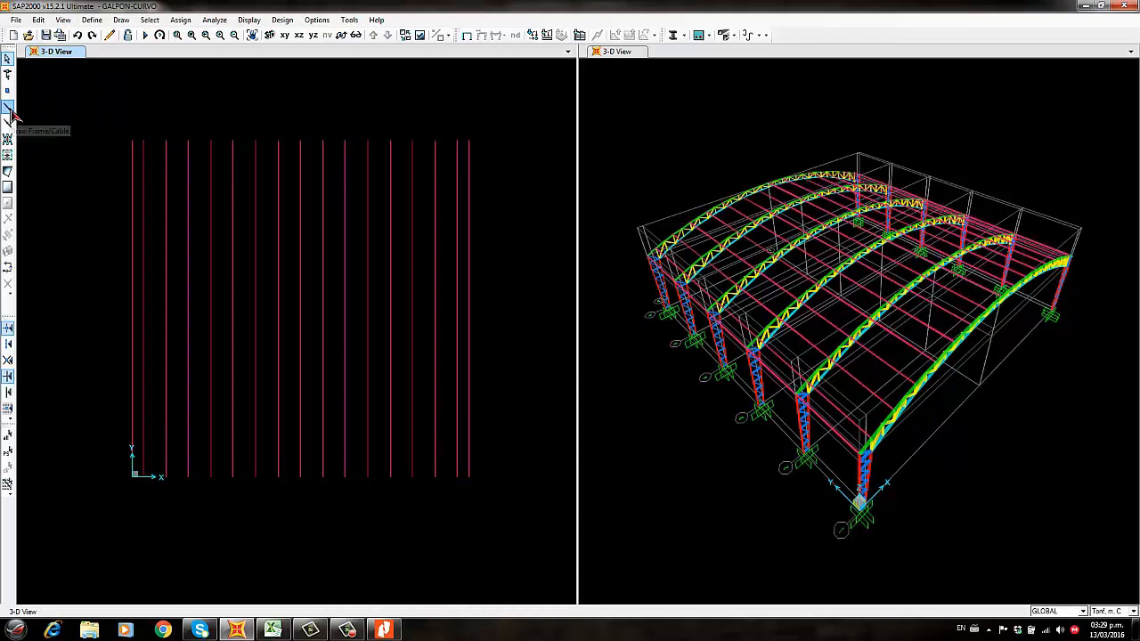
Draw straight frames with section None across the purlins along the far-Y edge of the roof plan
{"action": "left_click", "coordinate": [9, 109]}
{"action": "left_click", "coordinate": [733, 418]}
{"action": "left_click", "coordinate": [739, 419]}
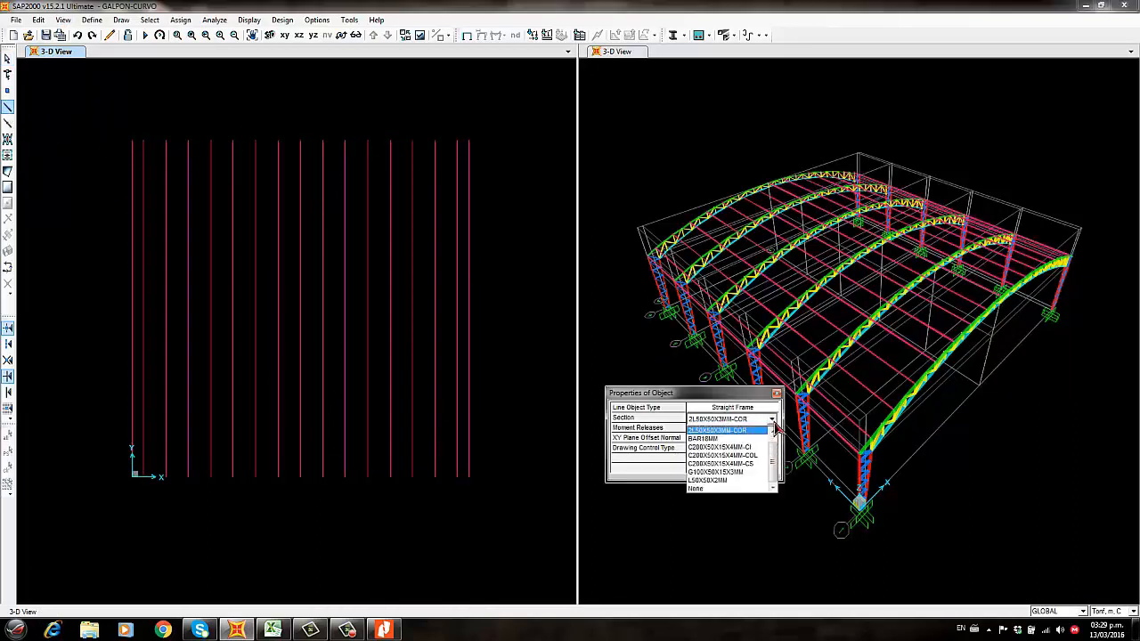
{"action": "left_click", "coordinate": [722, 488]}
{"action": "left_click", "coordinate": [131, 141]}
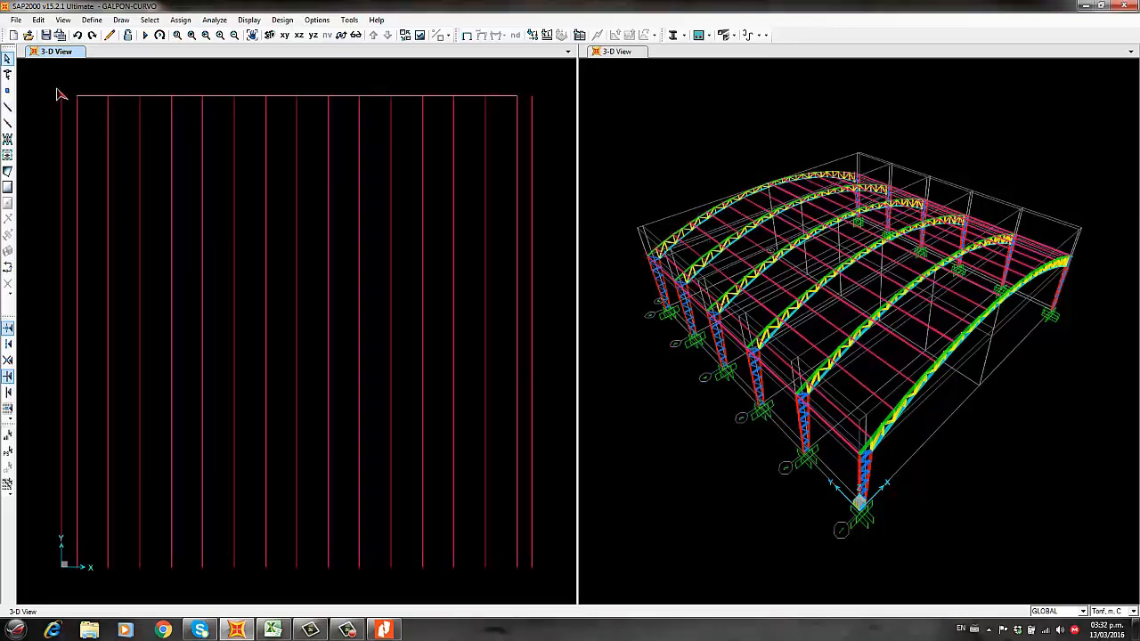
Replicate the line of frames and joints at the far-Y roof edge linearly with dx 0, dy -2, dz 0, number 2
{"action": "left_click_drag", "start_coordinate": [54, 96], "coordinate": [544, 117]}
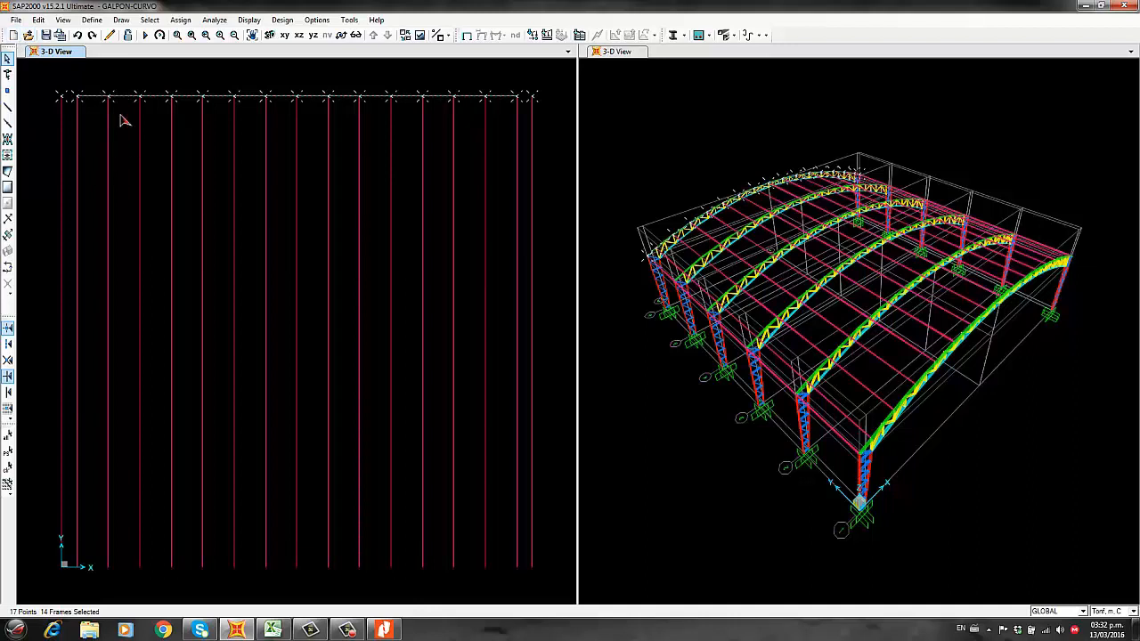
{"action": "left_click", "coordinate": [41, 20]}
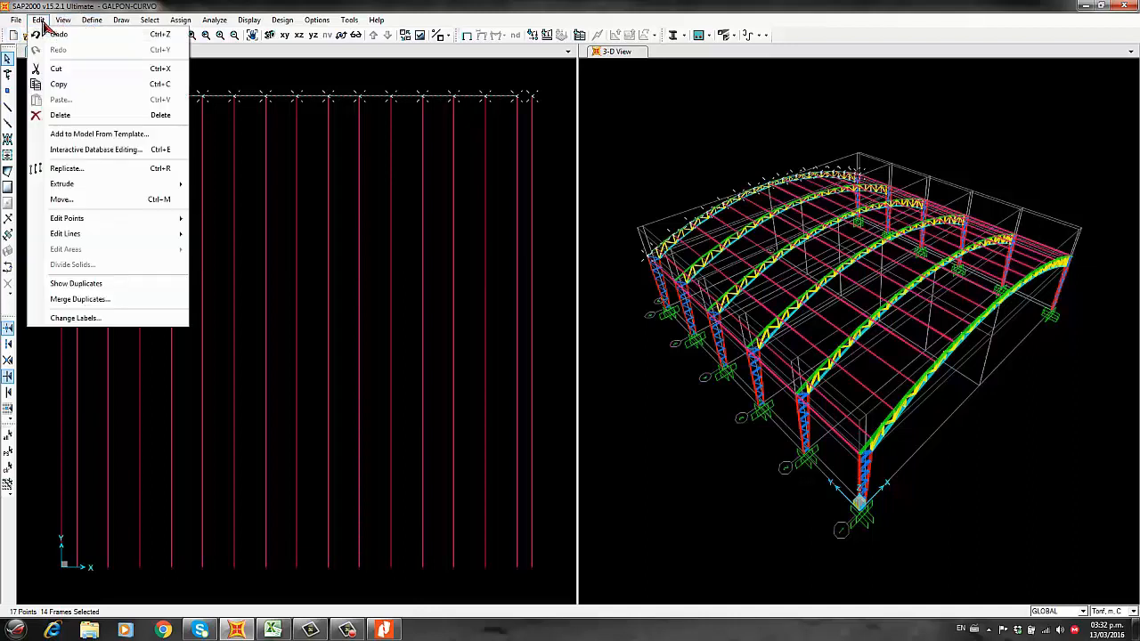
{"action": "left_click", "coordinate": [82, 171]}
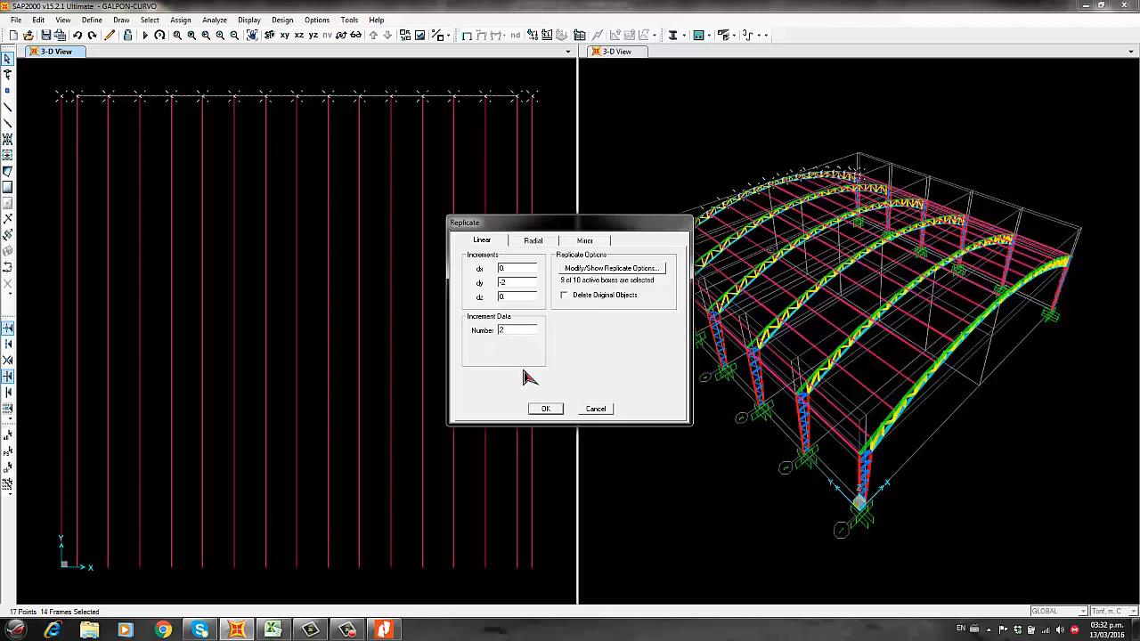
{"action": "left_click", "coordinate": [550, 411]}
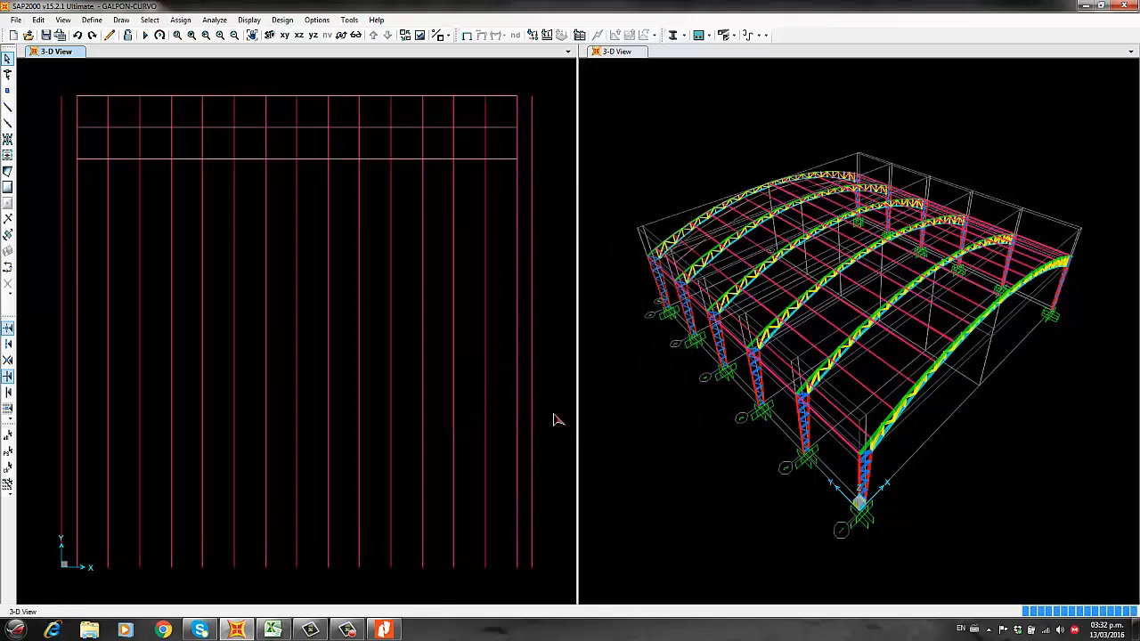
Delete the original line of transverse frames along the far-Y edge of the roof
{"action": "left_click_drag", "start_coordinate": [35, 86], "coordinate": [550, 116]}
{"action": "key", "text": "Delete"}
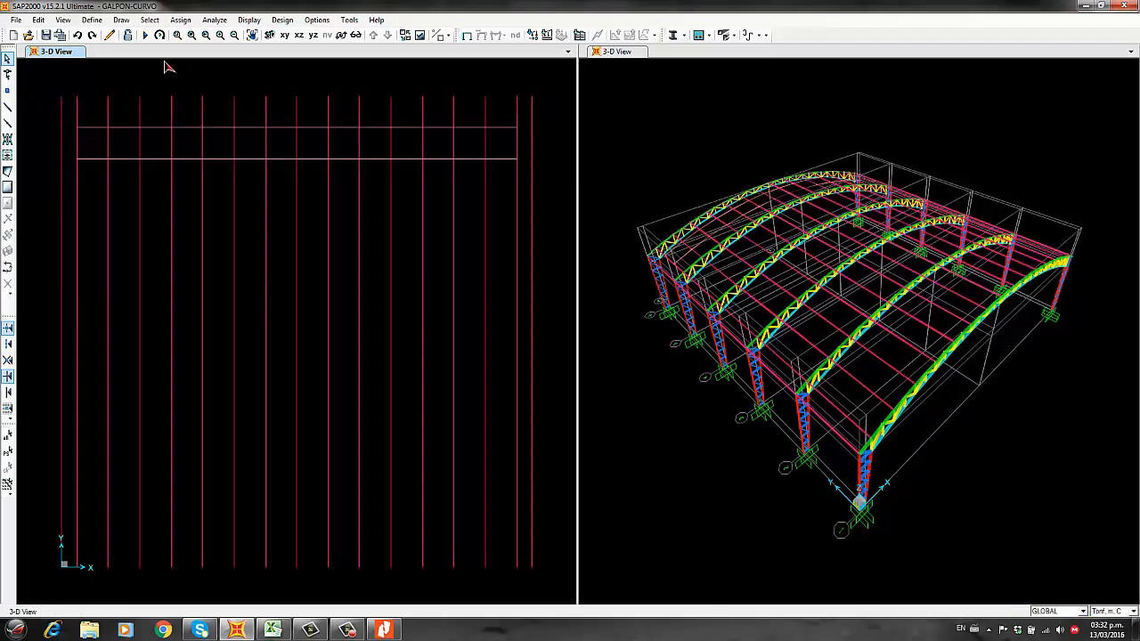
Draw straight frames with section L50X50X2MM extending both transverse lines, at Y=28 and Y=26, to the outer purlin at X=0
{"action": "left_click", "coordinate": [270, 36]}
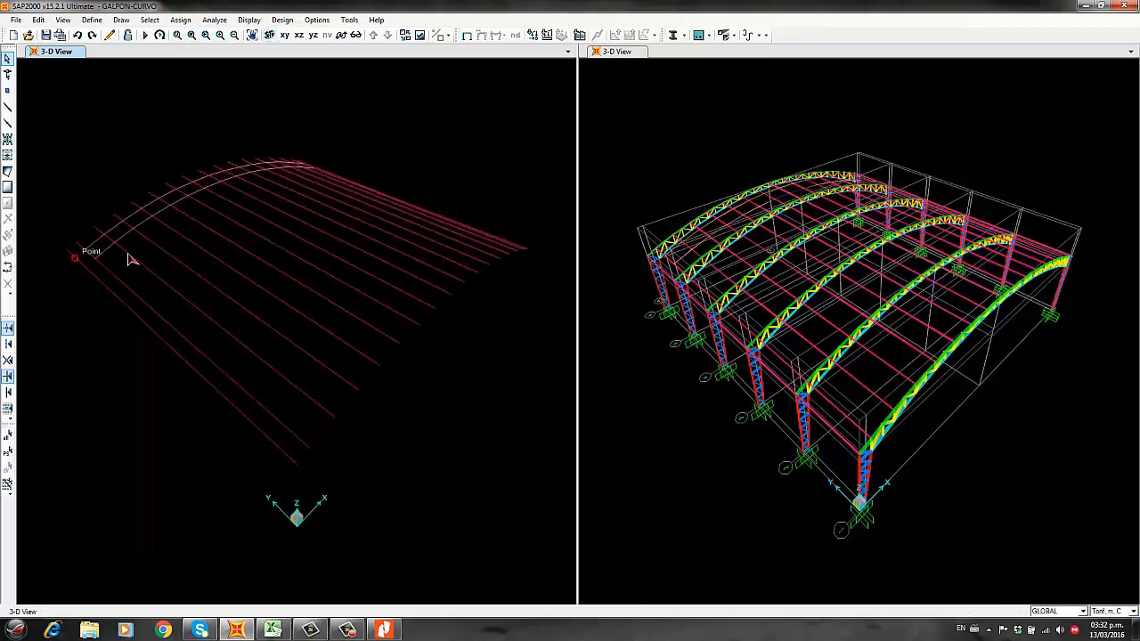
{"action": "scroll", "coordinate": [130, 258], "scroll_direction": "up", "scroll_amount": 6}
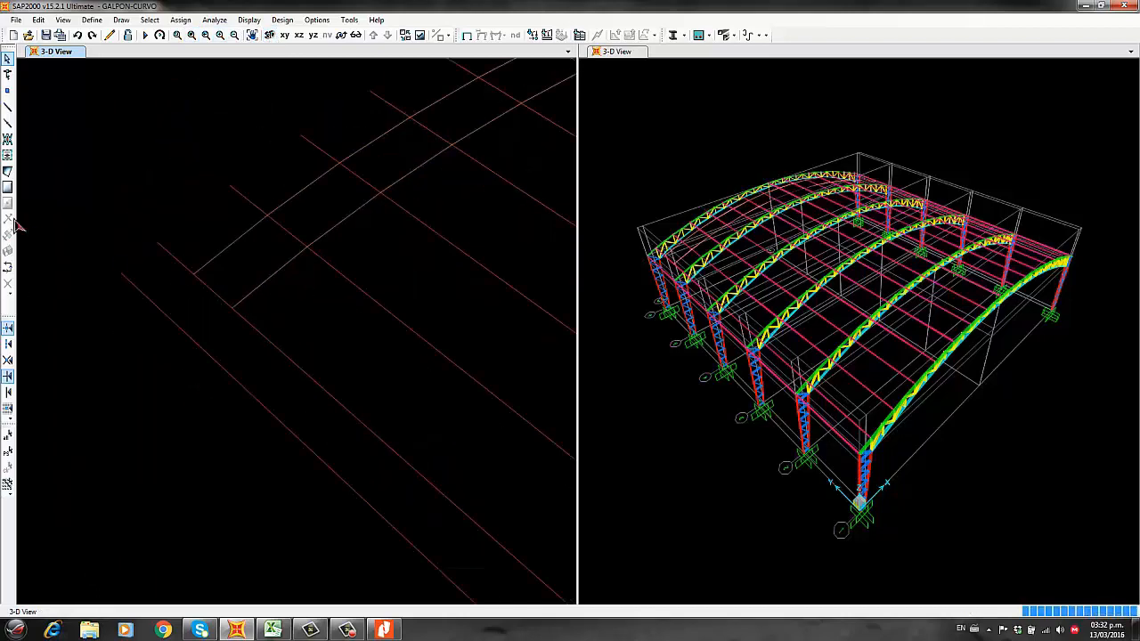
{"action": "left_click", "coordinate": [7, 107]}
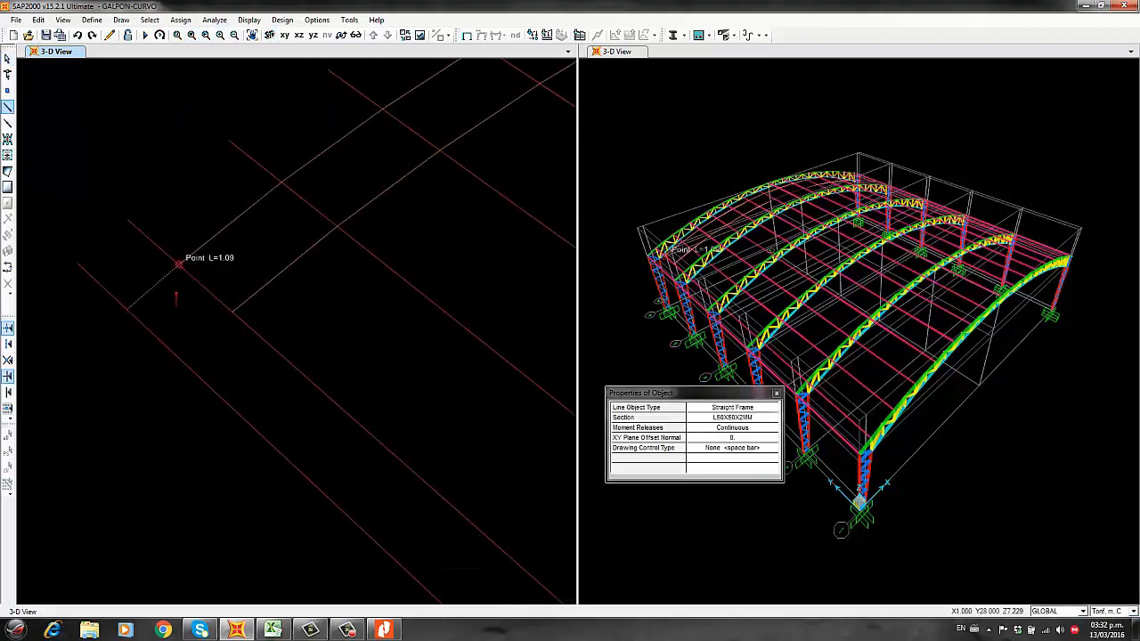
{"action": "key", "text": "Escape"}
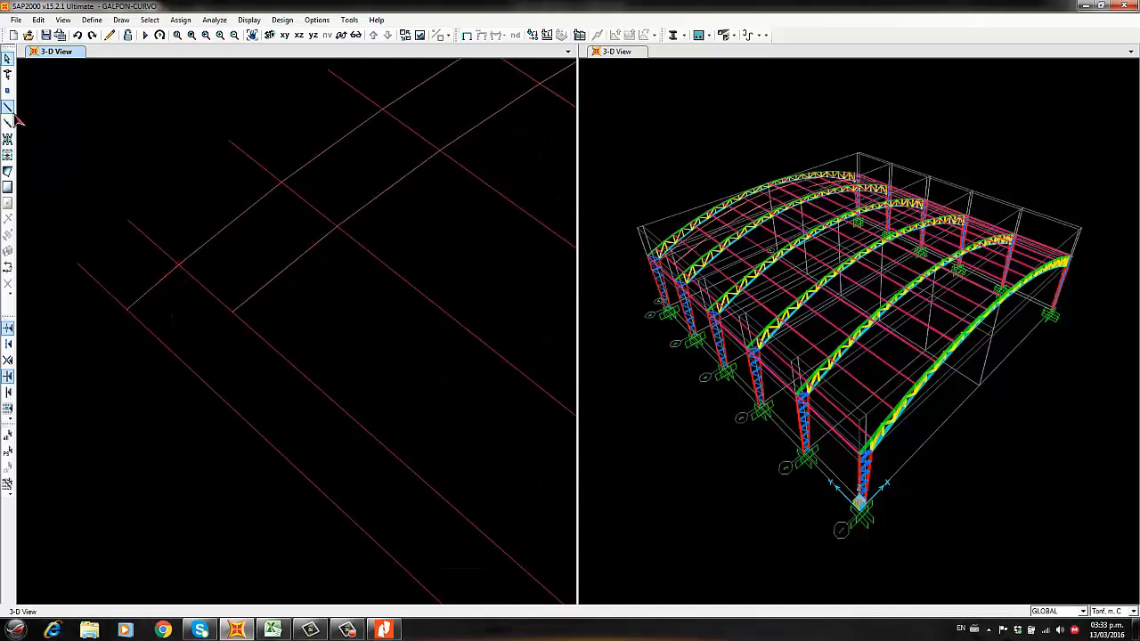
{"action": "left_click", "coordinate": [7, 107]}
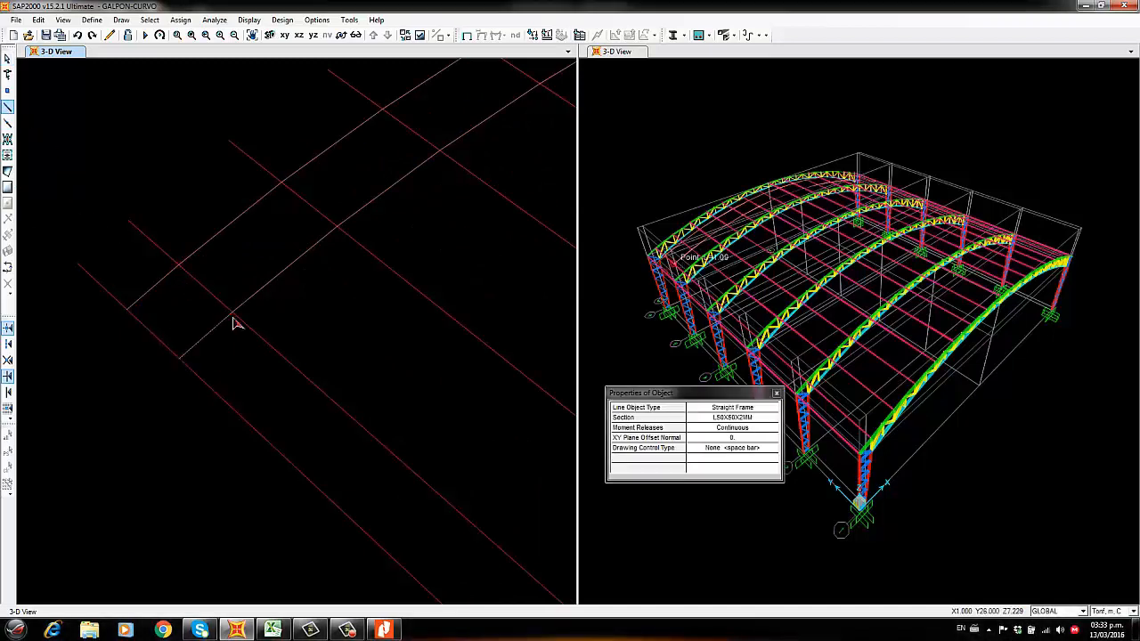
{"action": "key", "text": "Escape"}
Draw matching straight frames with section L50X50X2MM extending both transverse lines to the outer purlin on the X=30 side
{"action": "mouse_move", "coordinate": [234, 321]}
{"action": "middle_mouse_down"}
{"action": "mouse_move", "coordinate": [127, 372]}
{"action": "mouse_move", "coordinate": [420, 161]}
{"action": "mouse_move", "coordinate": [360, 187]}
{"action": "middle_mouse_up"}
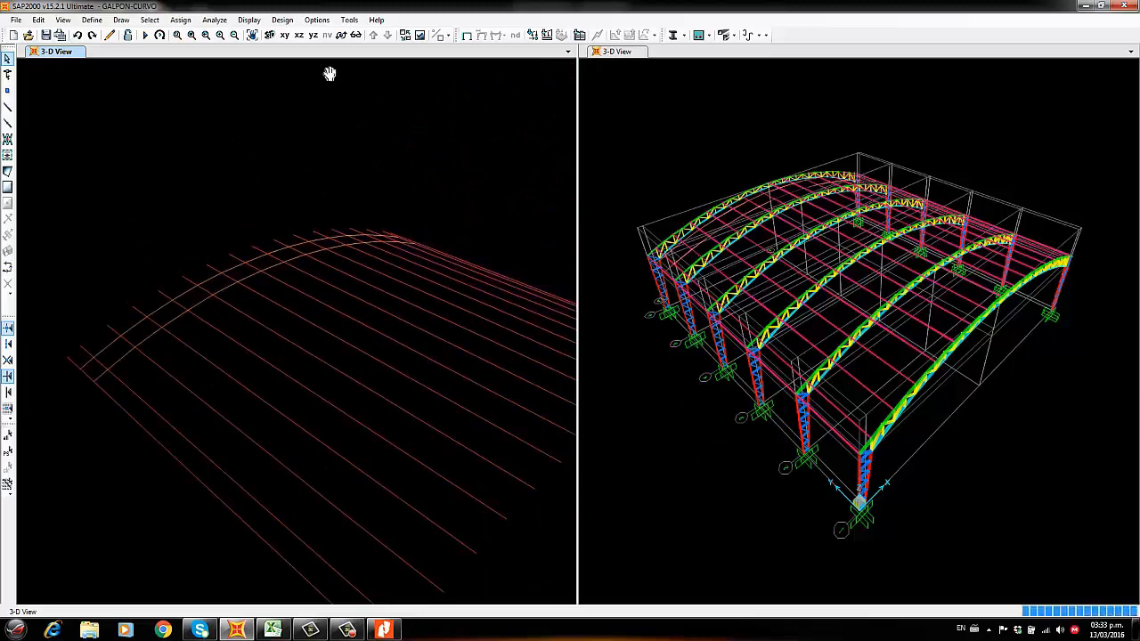
{"action": "left_click", "coordinate": [342, 38]}
{"action": "left_click_drag", "start_coordinate": [431, 230], "coordinate": [374, 254]}
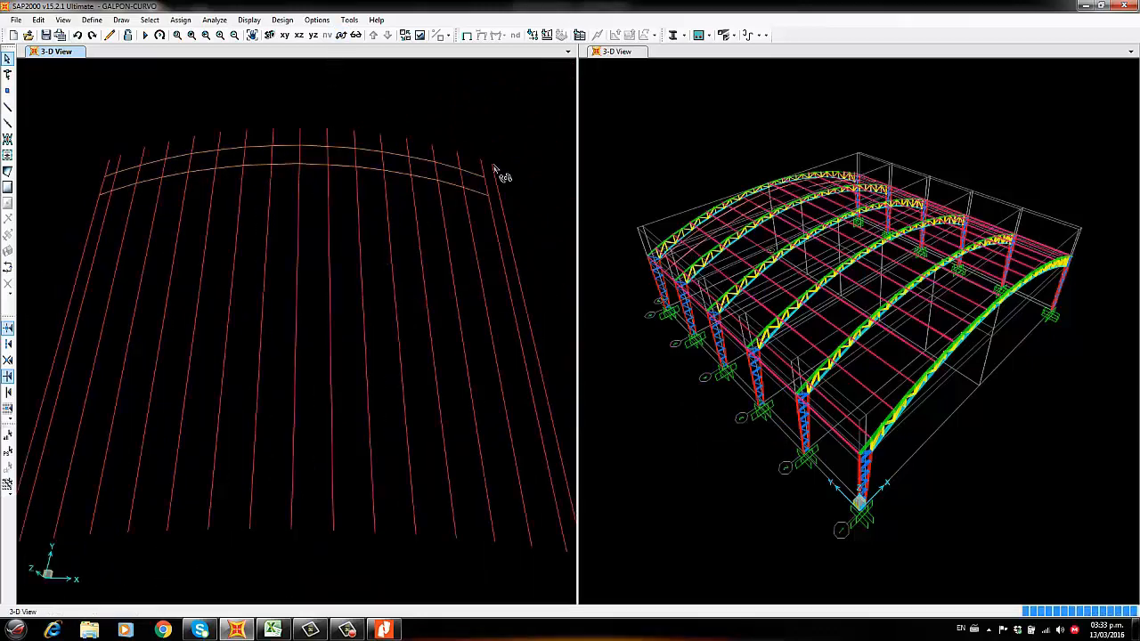
{"action": "scroll", "coordinate": [503, 178], "scroll_direction": "up", "scroll_amount": 5}
{"action": "left_click", "coordinate": [7, 107]}
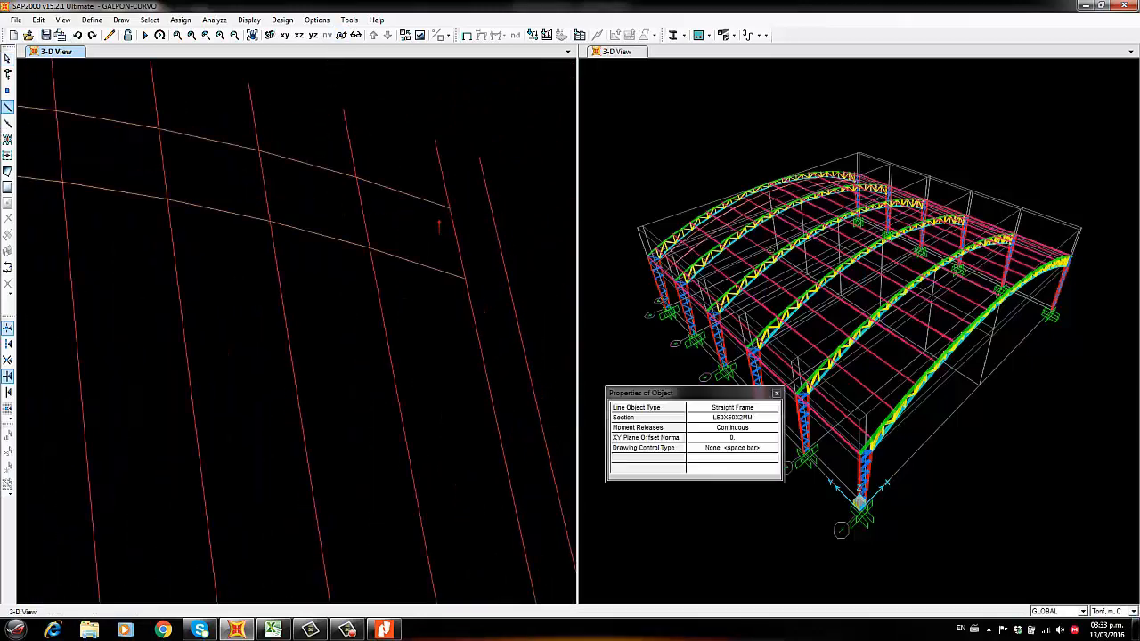
{"action": "left_click", "coordinate": [448, 208]}
{"action": "left_click", "coordinate": [495, 226]}
{"action": "key", "text": "Escape"}
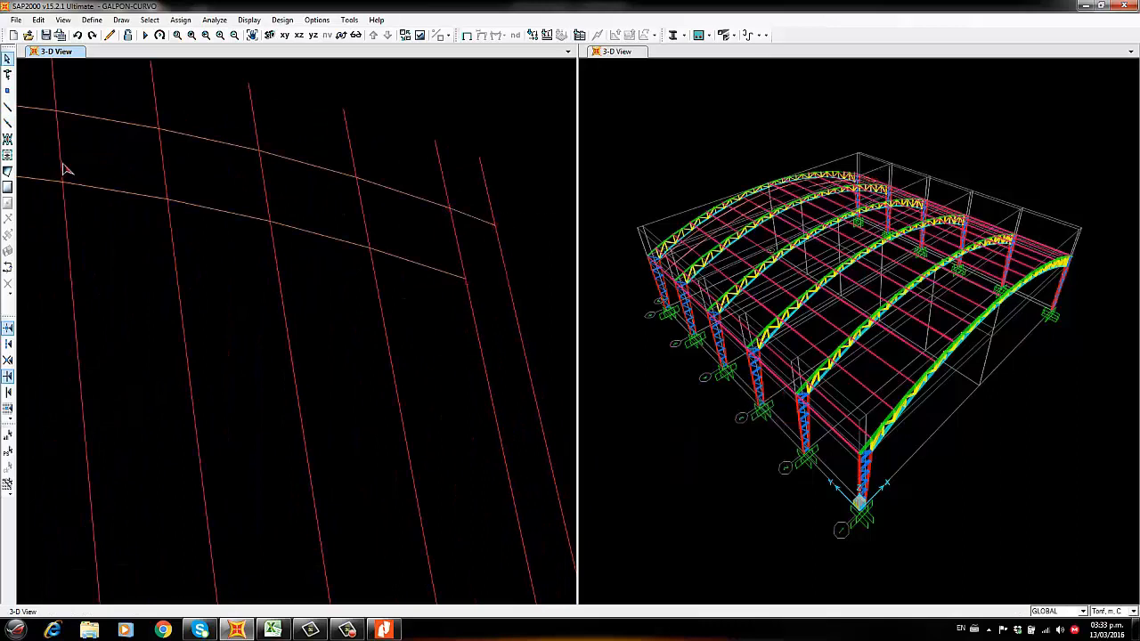
{"action": "left_click", "coordinate": [8, 107]}
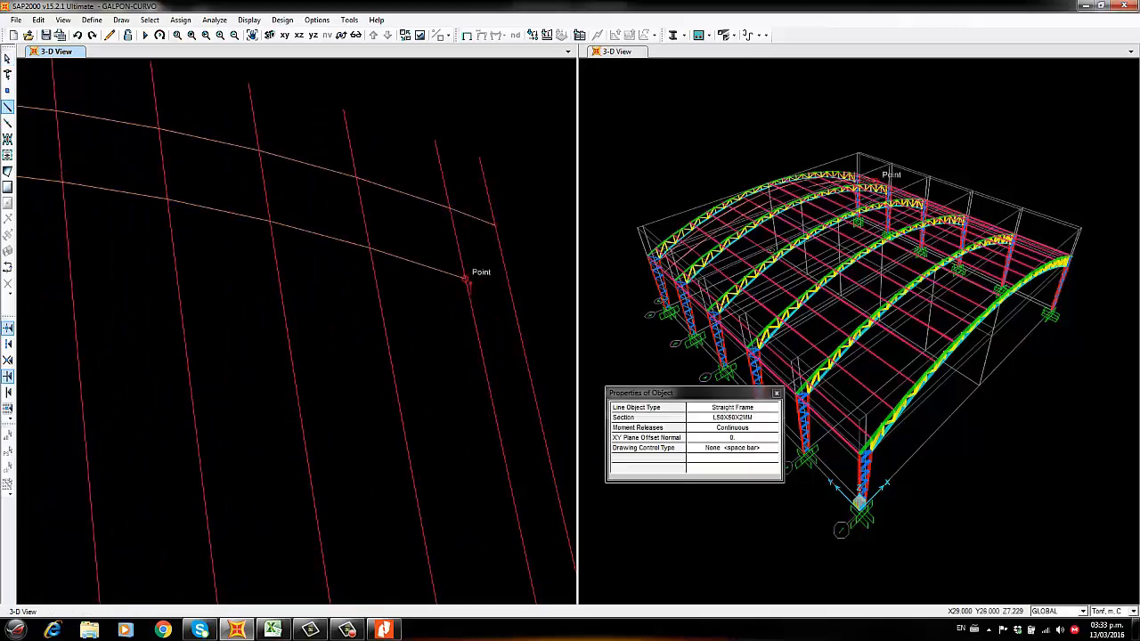
{"action": "left_click", "coordinate": [511, 295]}
{"action": "key", "text": "Escape"}
In XY plan, replicate both transverse lines and their joints linearly with dx 0, dy -6, dz 0, making four copies
{"action": "scroll", "coordinate": [506, 237], "scroll_direction": "down", "scroll_amount": 5}
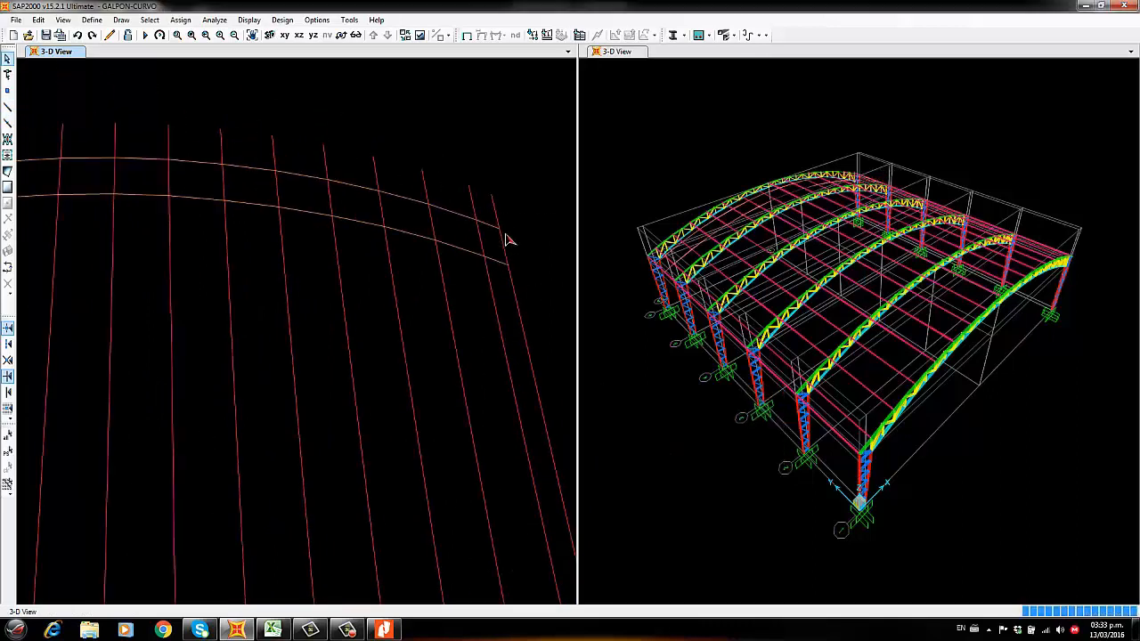
{"action": "left_click", "coordinate": [285, 35]}
{"action": "left_click", "coordinate": [63, 19]}
{"action": "left_click", "coordinate": [92, 35]}
{"action": "left_click", "coordinate": [545, 422]}
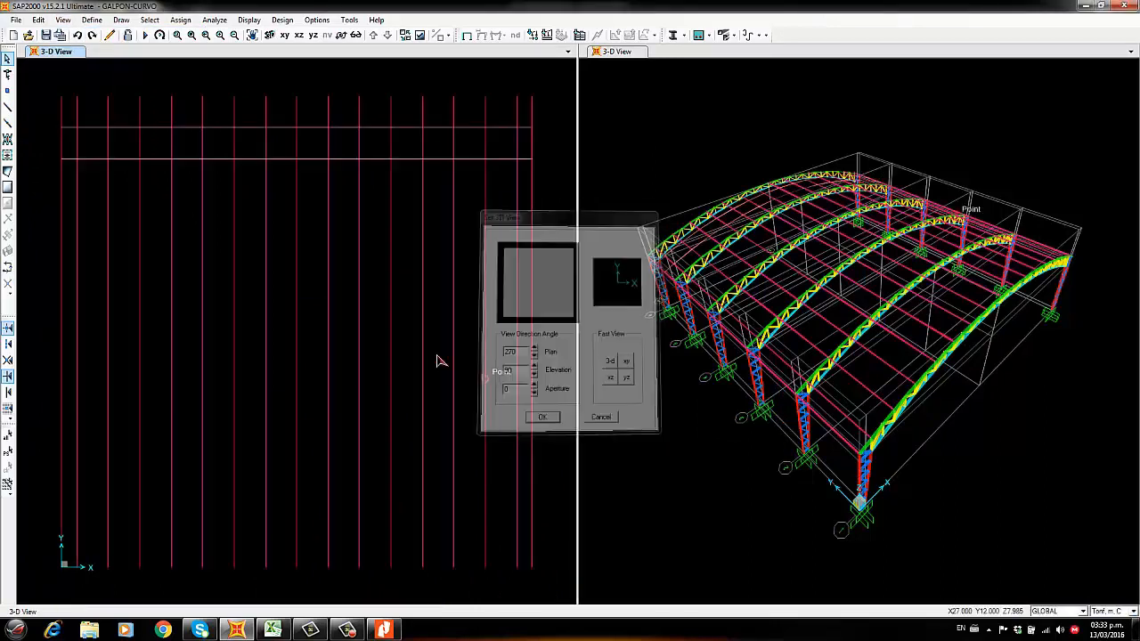
{"action": "left_click_drag", "start_coordinate": [110, 161], "coordinate": [281, 203]}
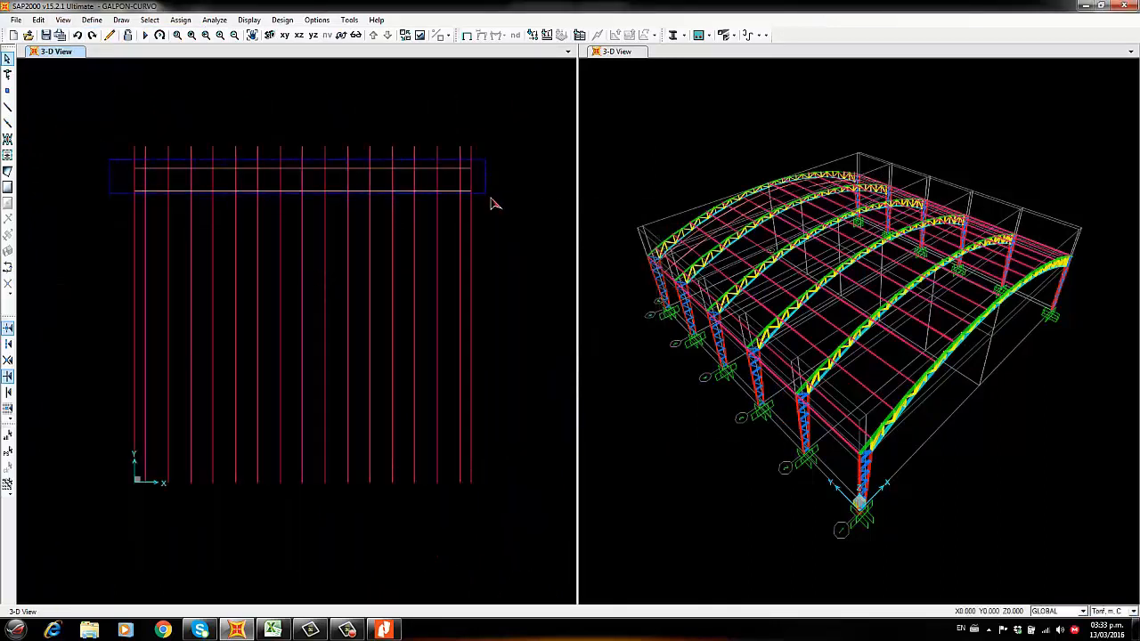
{"action": "left_click_drag", "start_coordinate": [495, 204], "coordinate": [499, 203]}
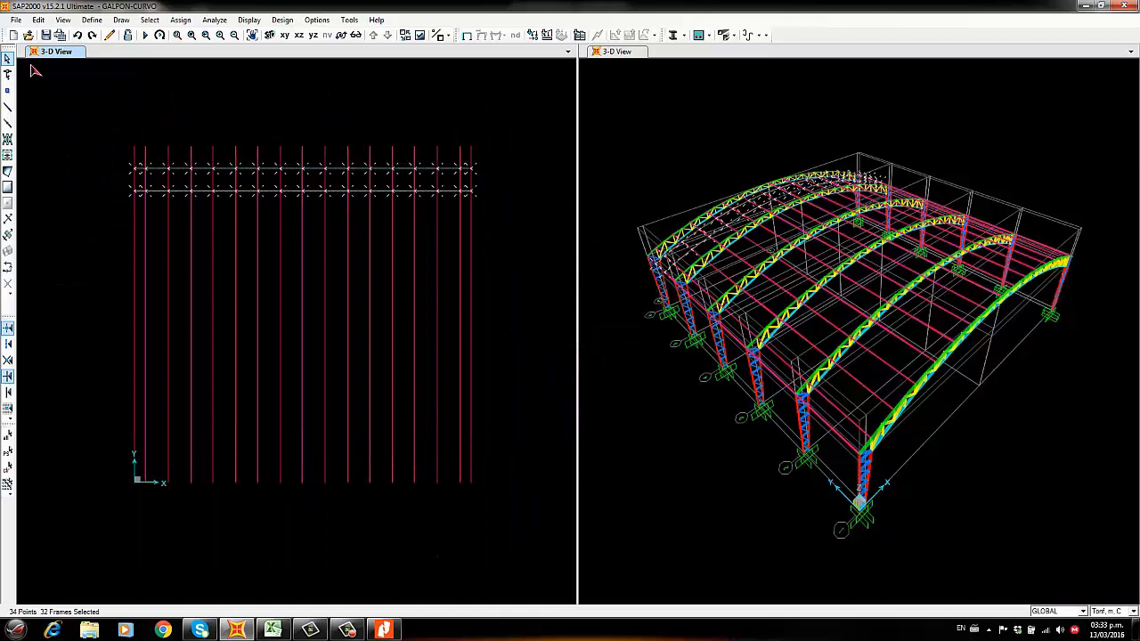
{"action": "left_click", "coordinate": [38, 20]}
{"action": "left_click", "coordinate": [82, 169]}
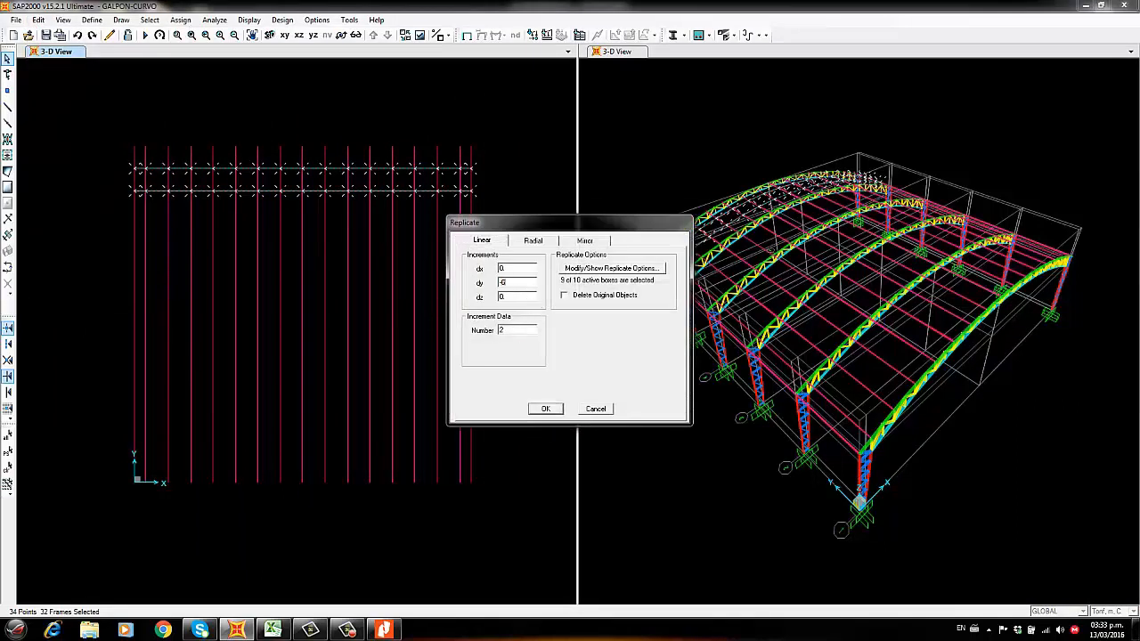
{"action": "left_click", "coordinate": [547, 412]}
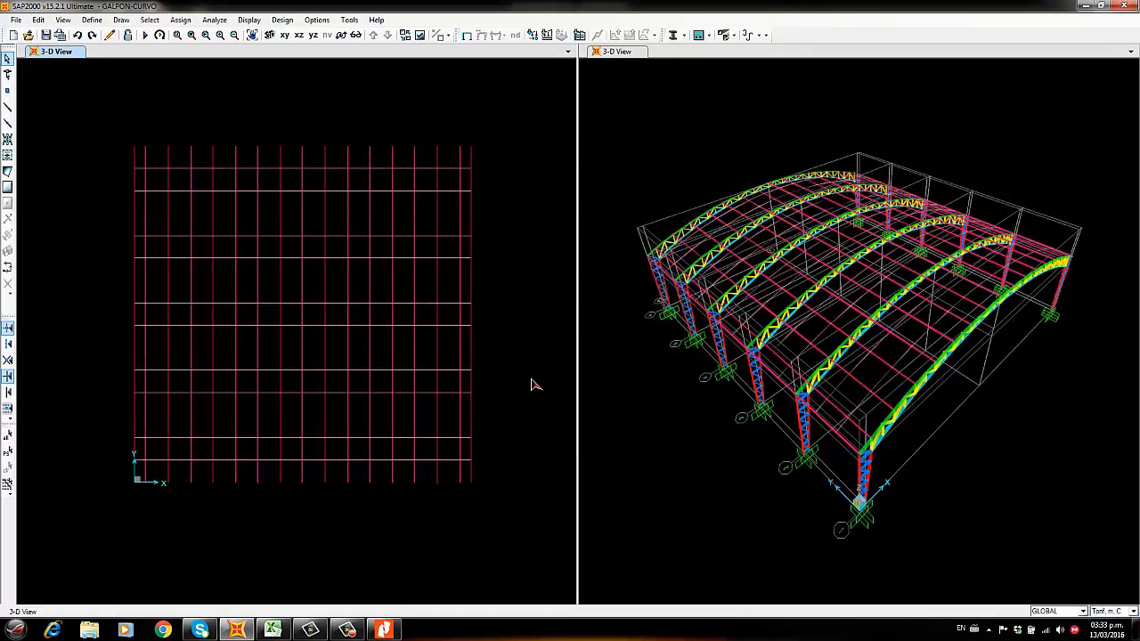
Select the whole roof grid and divide its frames, breaking them at intersections with selected joints, frames and edges
{"action": "left_click_drag", "start_coordinate": [87, 116], "coordinate": [524, 506]}
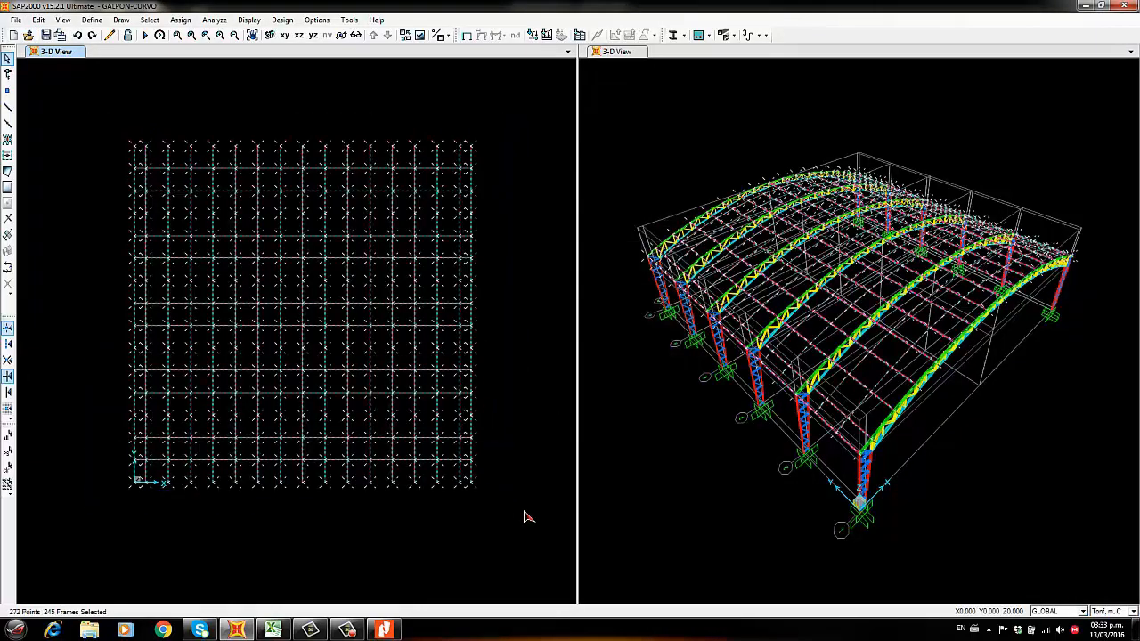
{"action": "left_click", "coordinate": [39, 20]}
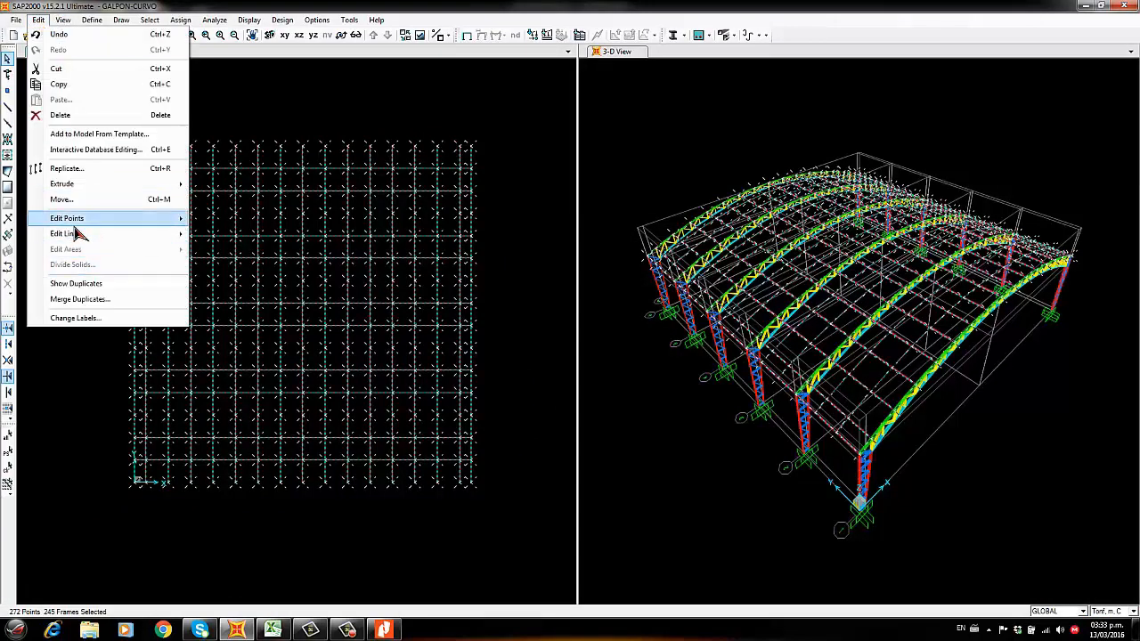
{"action": "mouse_move", "coordinate": [122, 239]}
{"action": "left_click", "coordinate": [238, 237]}
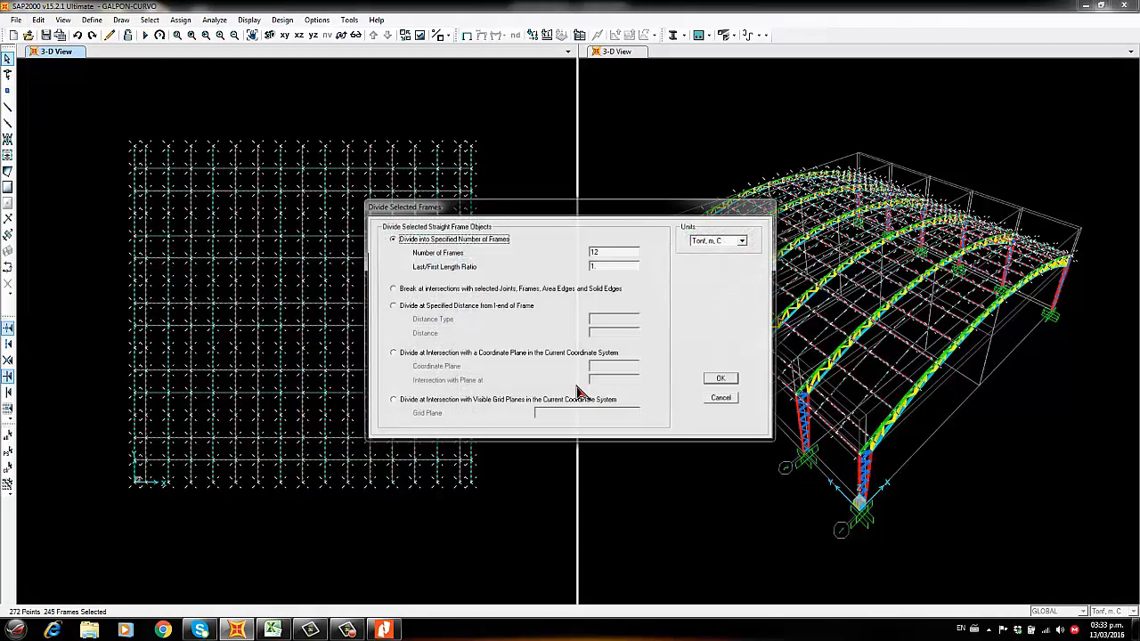
{"action": "left_click", "coordinate": [392, 288]}
{"action": "left_click", "coordinate": [722, 380]}
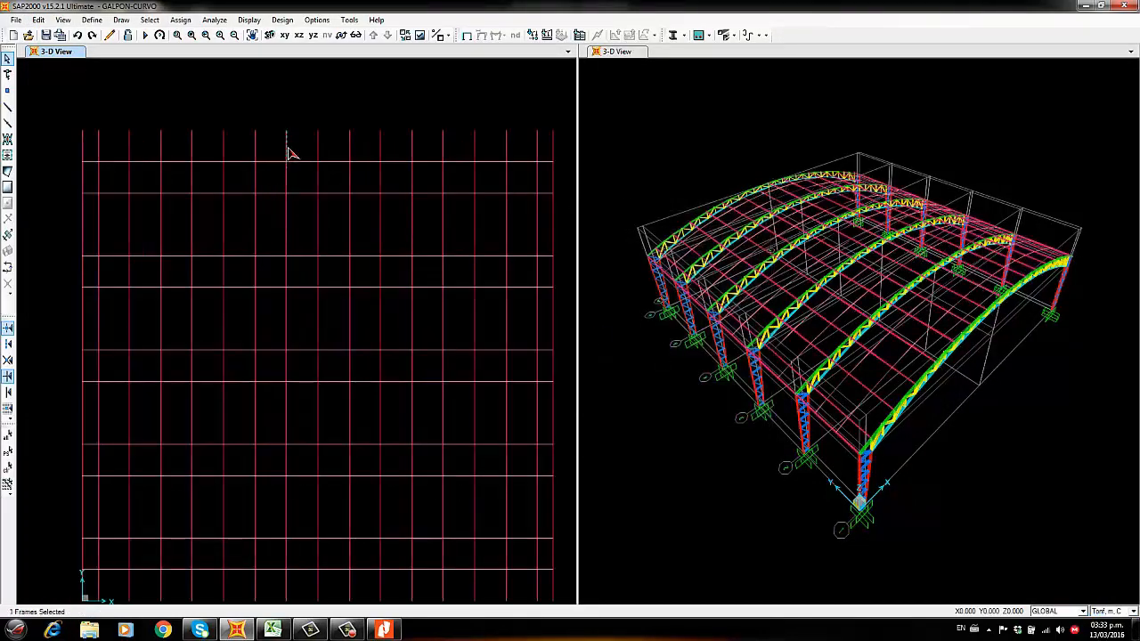
Show all objects of the warehouse again and display the full model in 3-D
{"action": "left_click", "coordinate": [62, 19]}
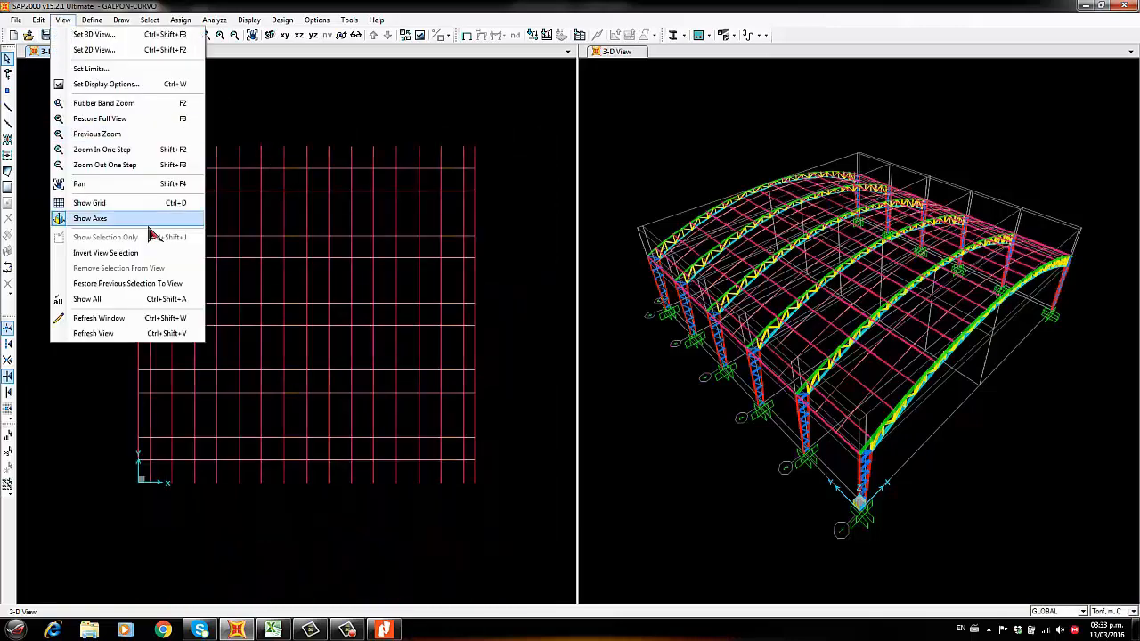
{"action": "left_click", "coordinate": [110, 299]}
{"action": "left_click", "coordinate": [271, 35]}
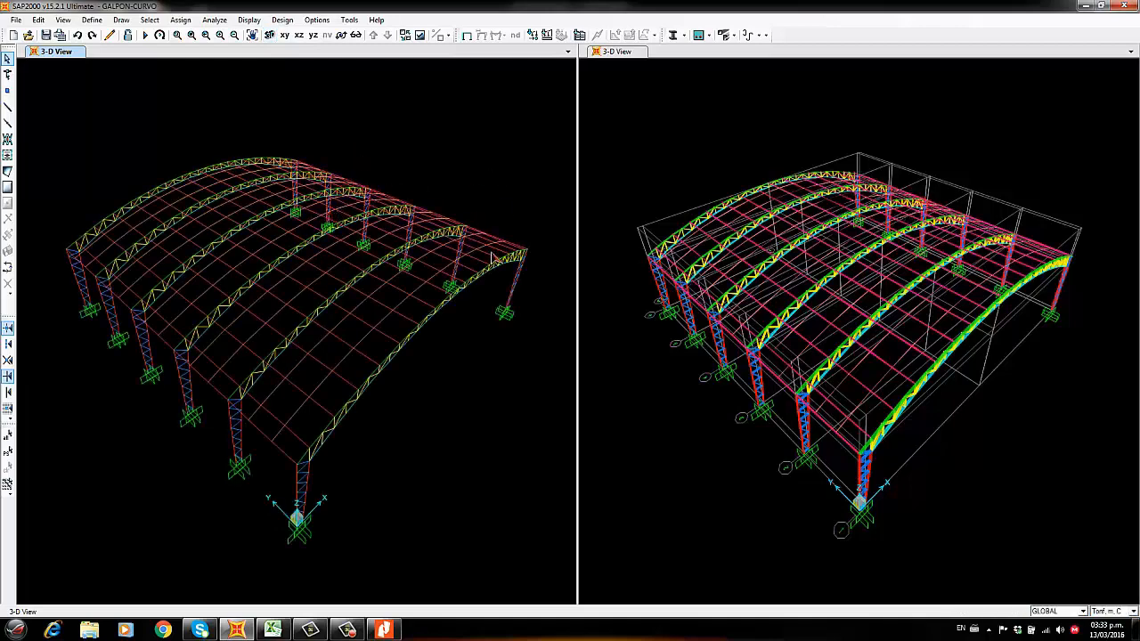
{"action": "scroll", "coordinate": [258, 452], "scroll_direction": "up", "scroll_amount": 5}
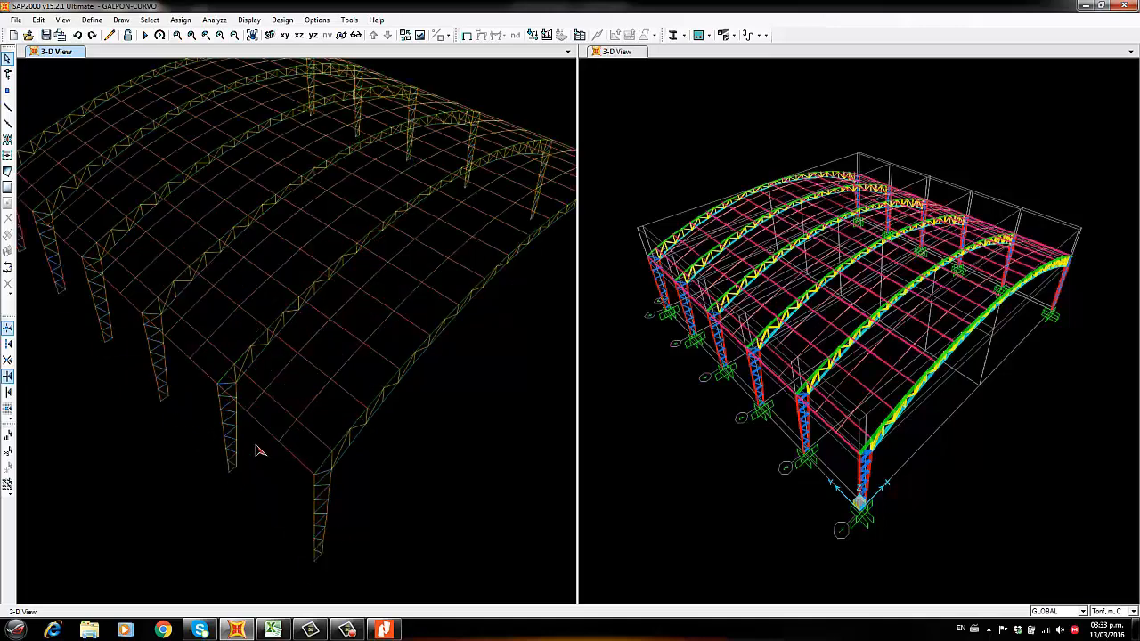
{"action": "scroll", "coordinate": [261, 434], "scroll_direction": "up", "scroll_amount": 2}
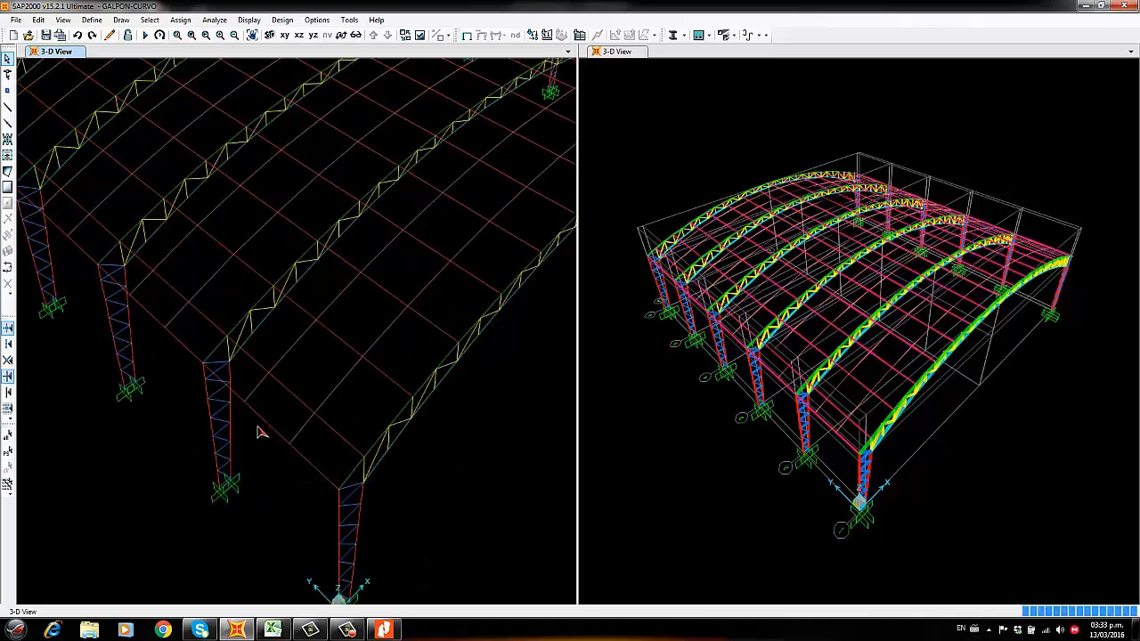
{"action": "scroll", "coordinate": [261, 421], "scroll_direction": "down", "scroll_amount": 6}
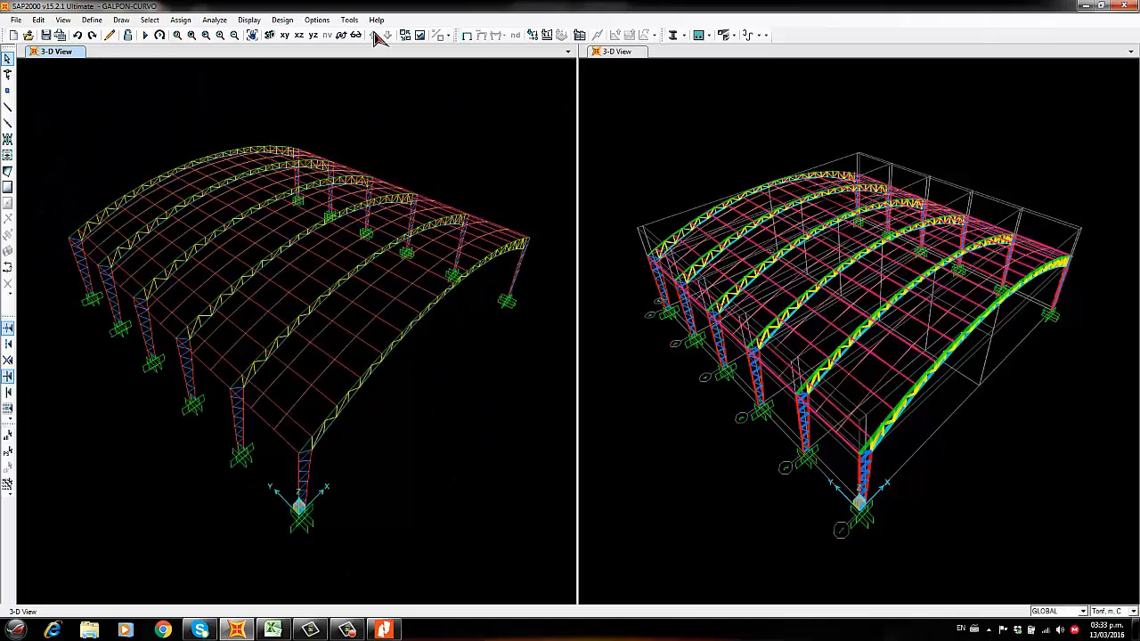
Assign section C200X50X15X4MM-CS to the longitudinal eave frames in the Y-Z plane at X=0 and clear the displayed section labels
{"action": "left_click", "coordinate": [313, 35]}
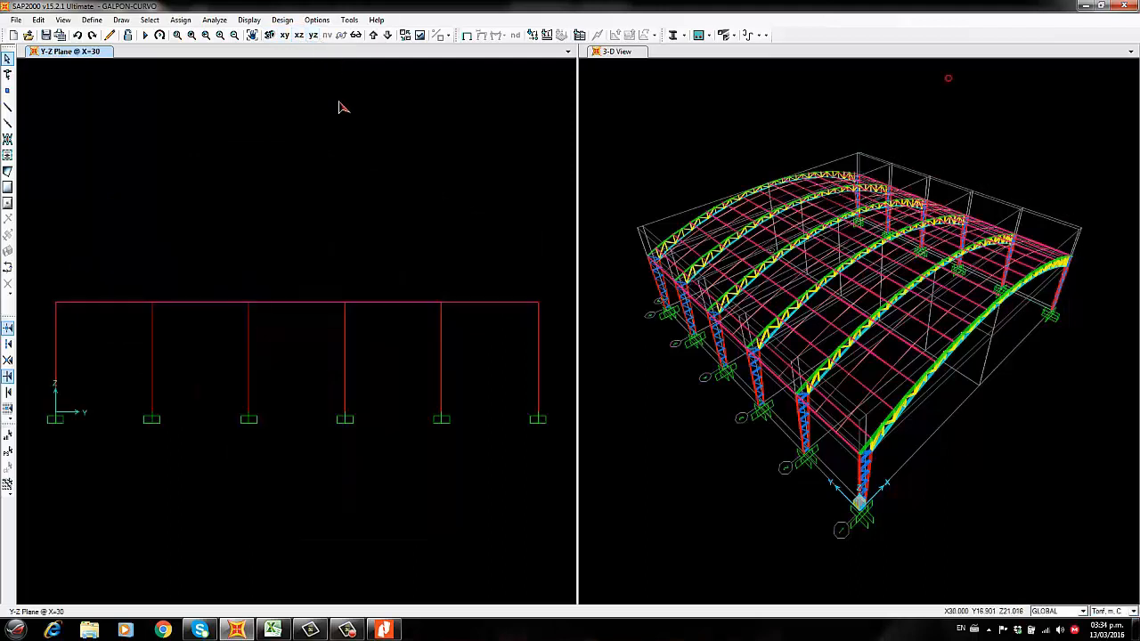
{"action": "left_click", "coordinate": [374, 35]}
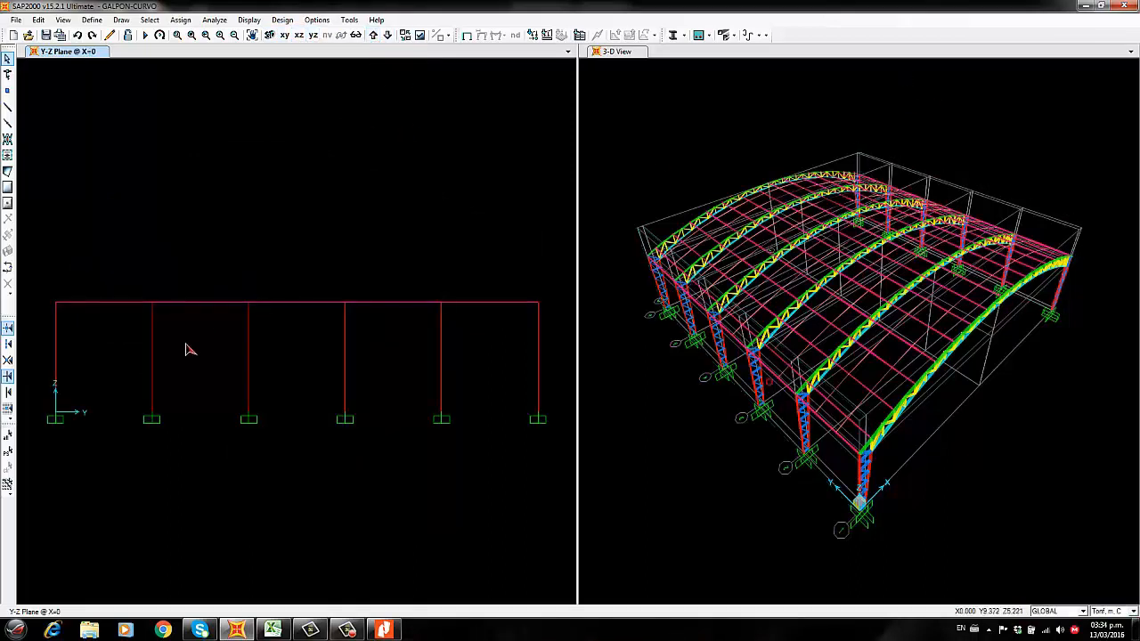
{"action": "left_click_drag", "start_coordinate": [50, 299], "coordinate": [570, 313]}
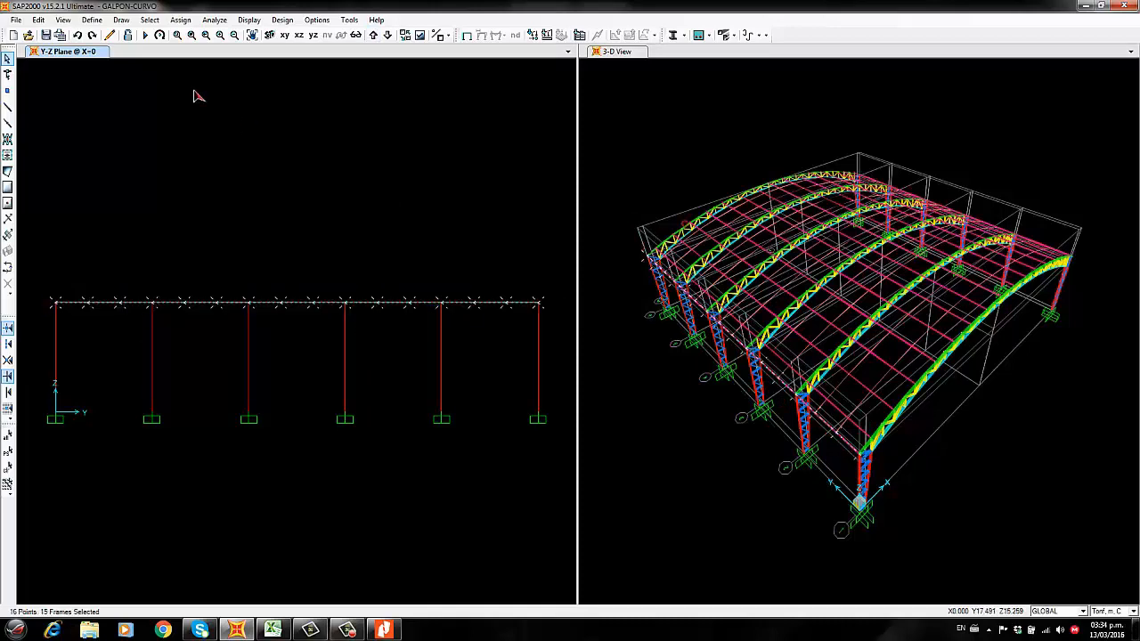
{"action": "left_click", "coordinate": [180, 20]}
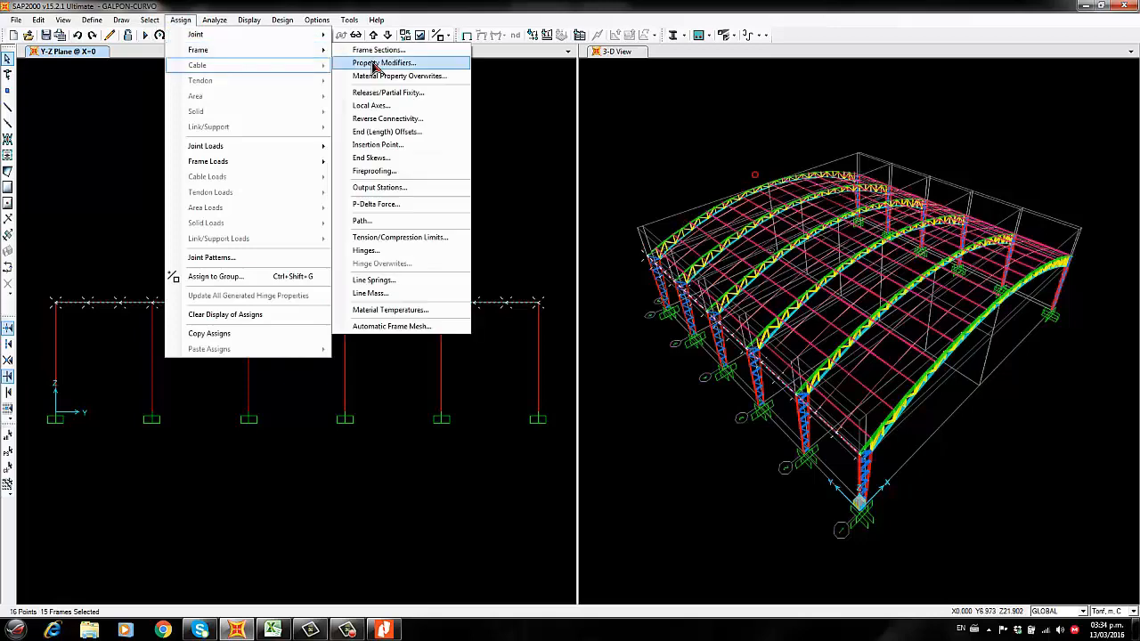
{"action": "mouse_move", "coordinate": [323, 53]}
{"action": "left_click", "coordinate": [365, 50]}
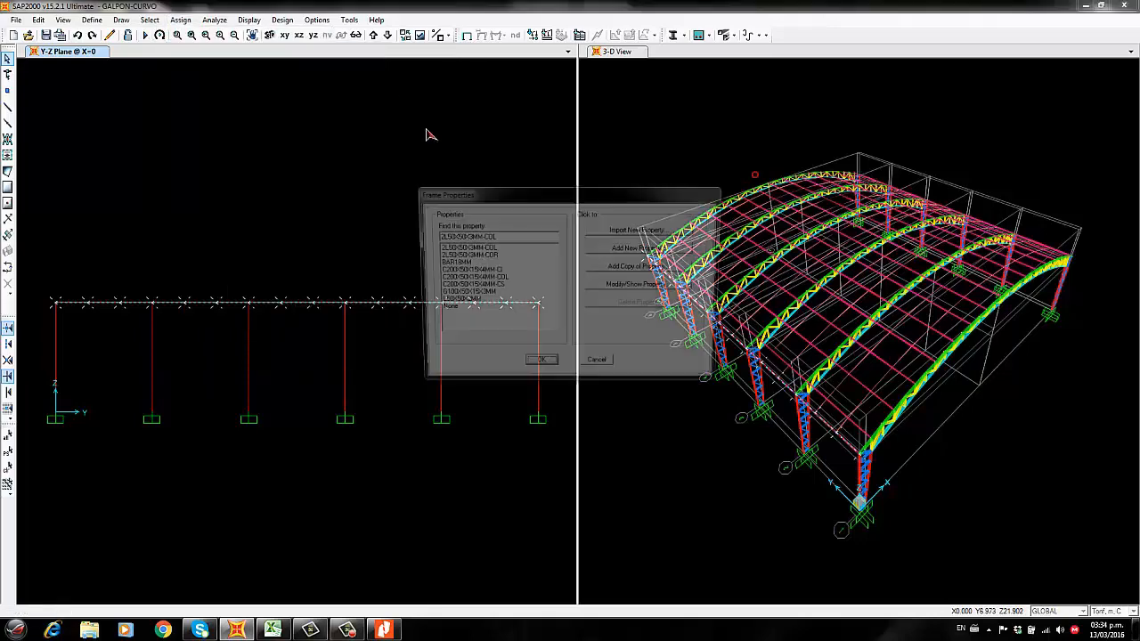
{"action": "left_click", "coordinate": [499, 286]}
{"action": "left_click", "coordinate": [539, 368]}
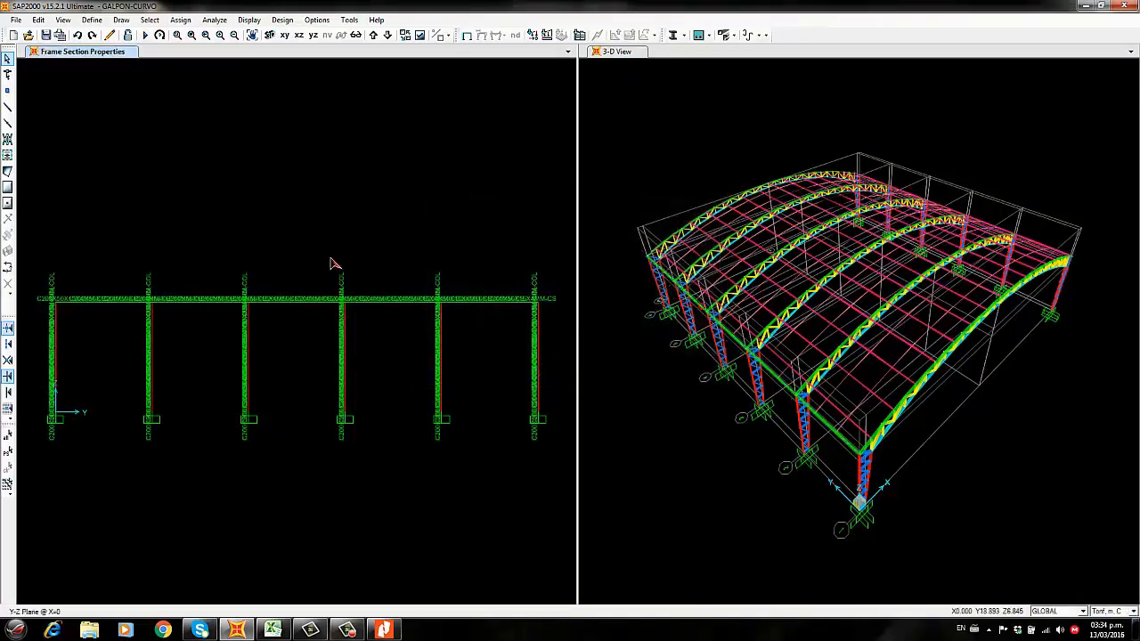
{"action": "left_click", "coordinate": [466, 37]}
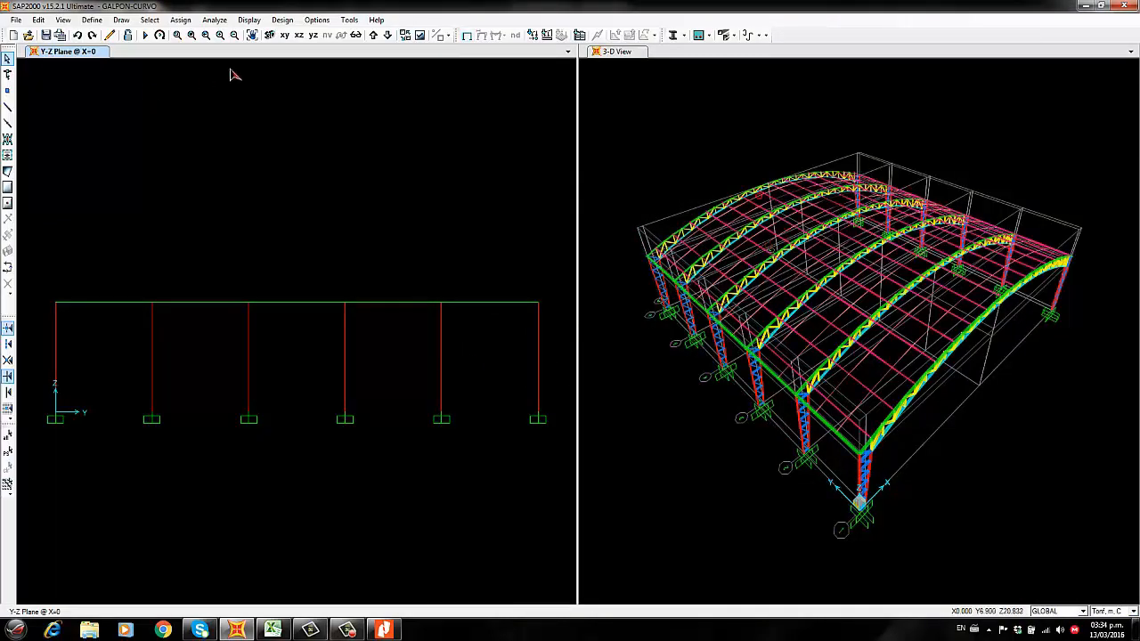
Draw a straight C200X50X15X4MM-CI frame along the eave at X=0 through the column joints at Z=6, as the lower chord
{"action": "left_click", "coordinate": [273, 37]}
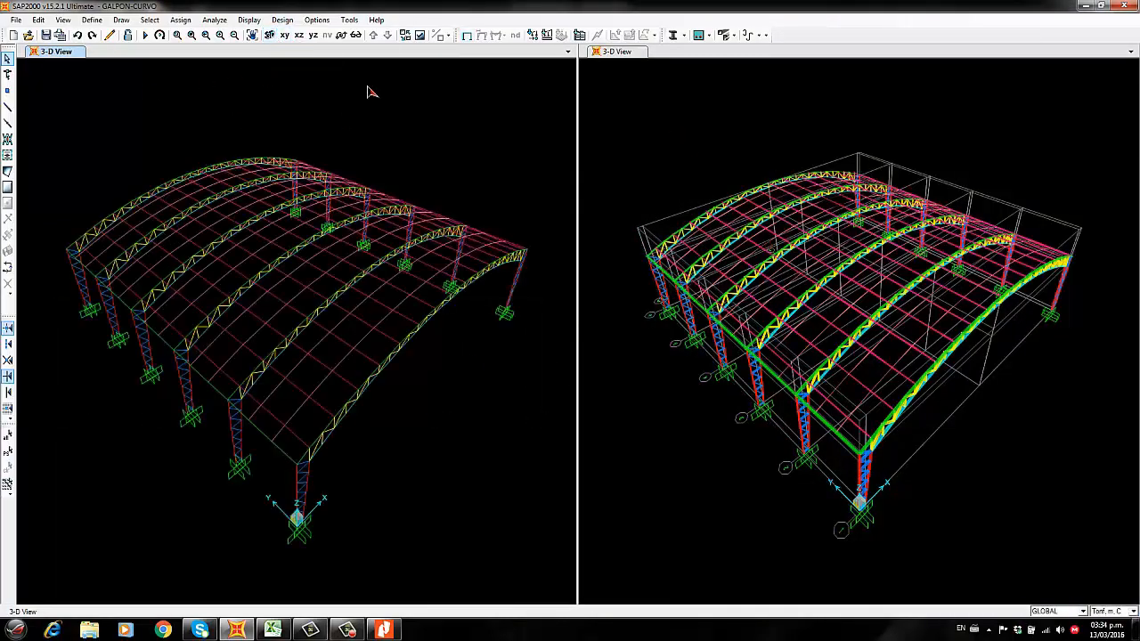
{"action": "left_click", "coordinate": [342, 36]}
{"action": "left_click_drag", "start_coordinate": [374, 163], "coordinate": [426, 146]}
{"action": "left_click", "coordinate": [7, 107]}
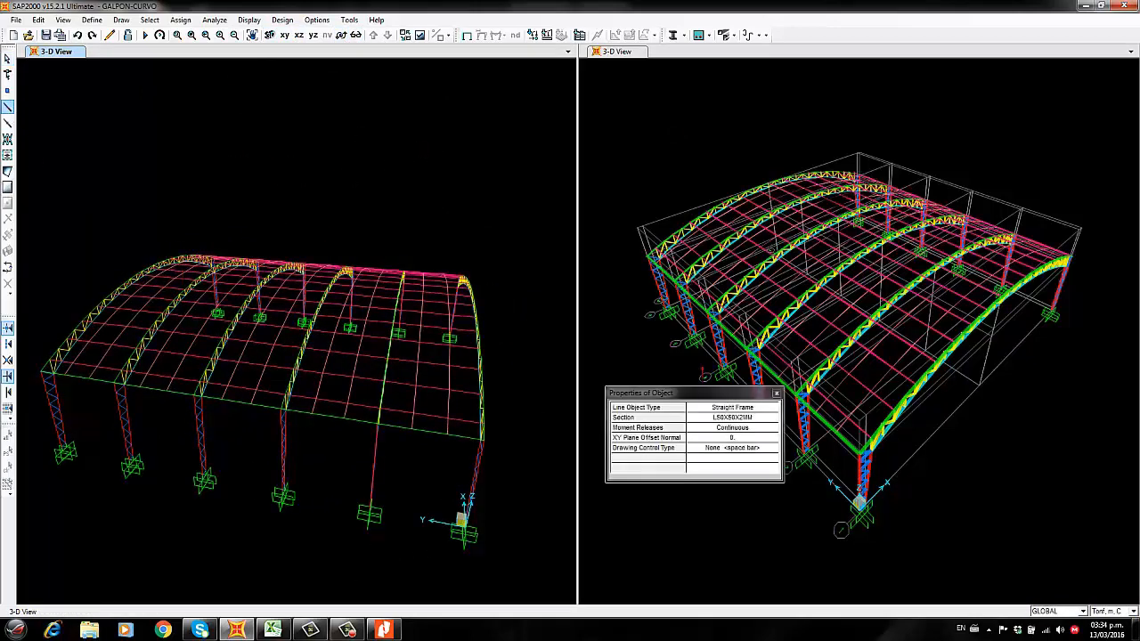
{"action": "left_click", "coordinate": [769, 419]}
{"action": "left_click", "coordinate": [774, 420]}
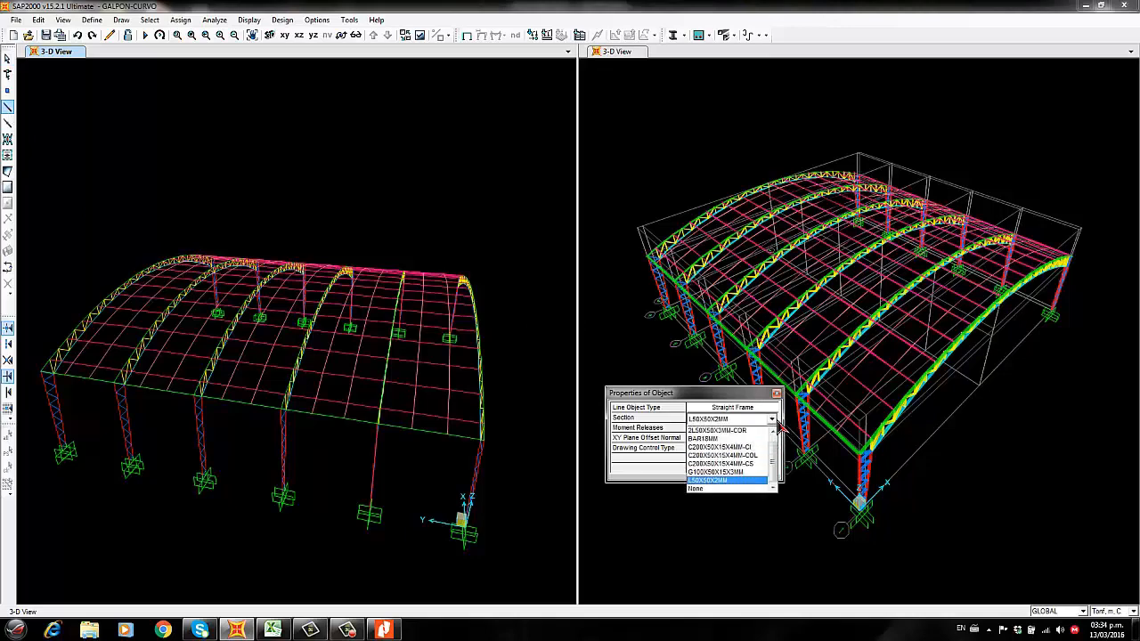
{"action": "left_click", "coordinate": [731, 460]}
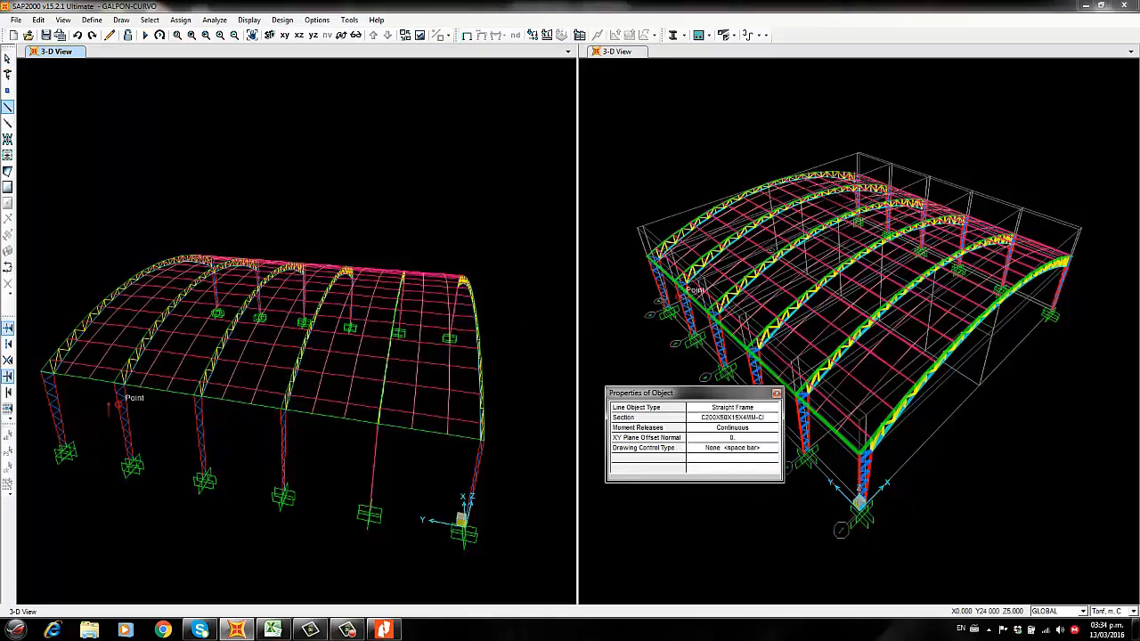
{"action": "left_click", "coordinate": [45, 377]}
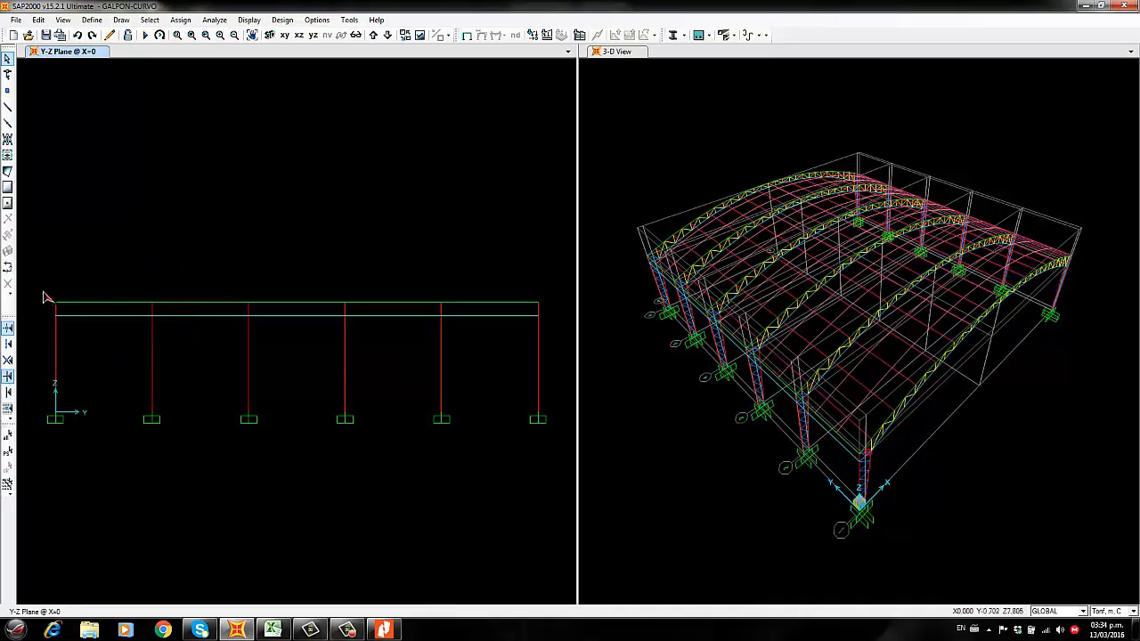
Replicate the top segment of the column at Y=0 linearly with dx 0, dy 1, dz 0, making one copy
{"action": "left_click_drag", "start_coordinate": [42, 288], "coordinate": [588, 345]}
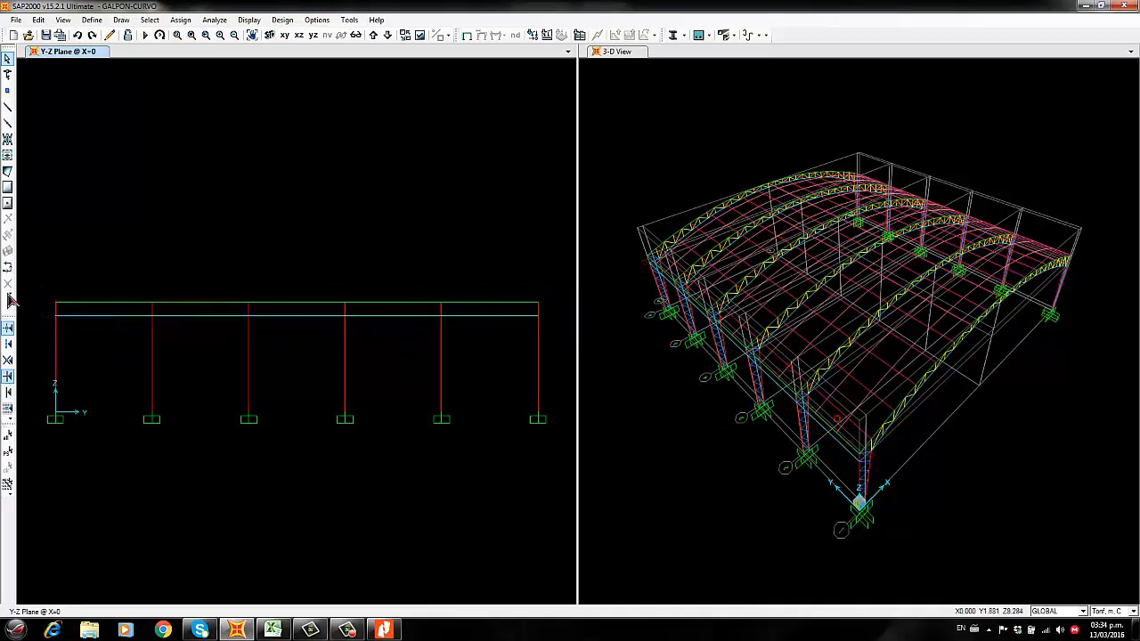
{"action": "scroll", "coordinate": [91, 321], "scroll_direction": "up", "scroll_amount": 2}
{"action": "middle_click_drag", "start_coordinate": [69, 334], "coordinate": [152, 354]}
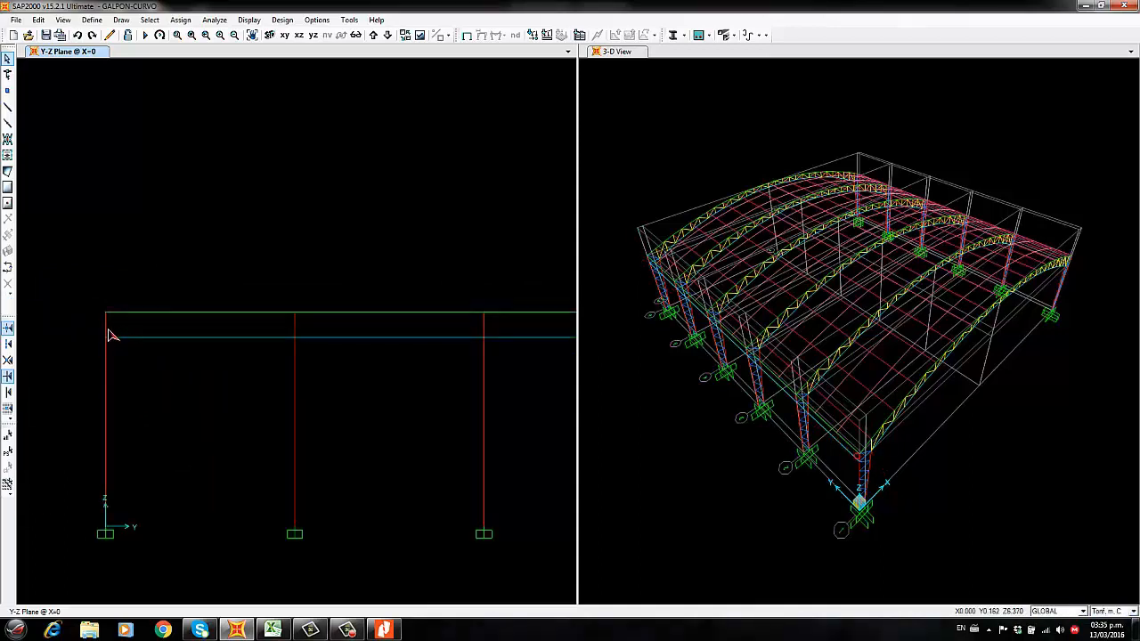
{"action": "left_click", "coordinate": [106, 326]}
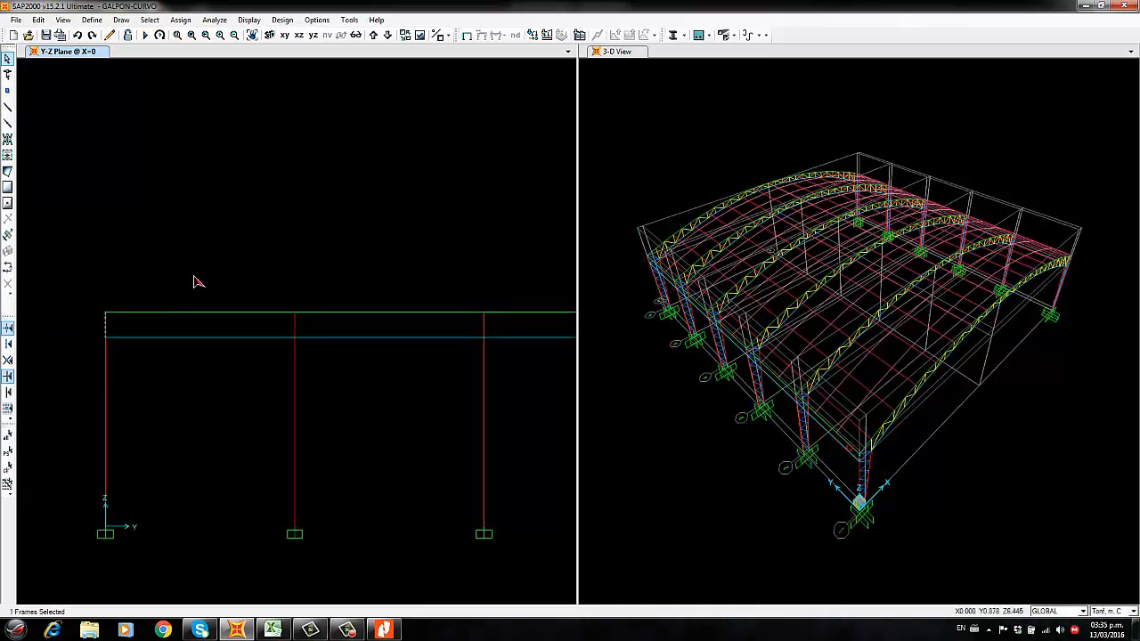
{"action": "left_click", "coordinate": [39, 20]}
{"action": "left_click", "coordinate": [67, 169]}
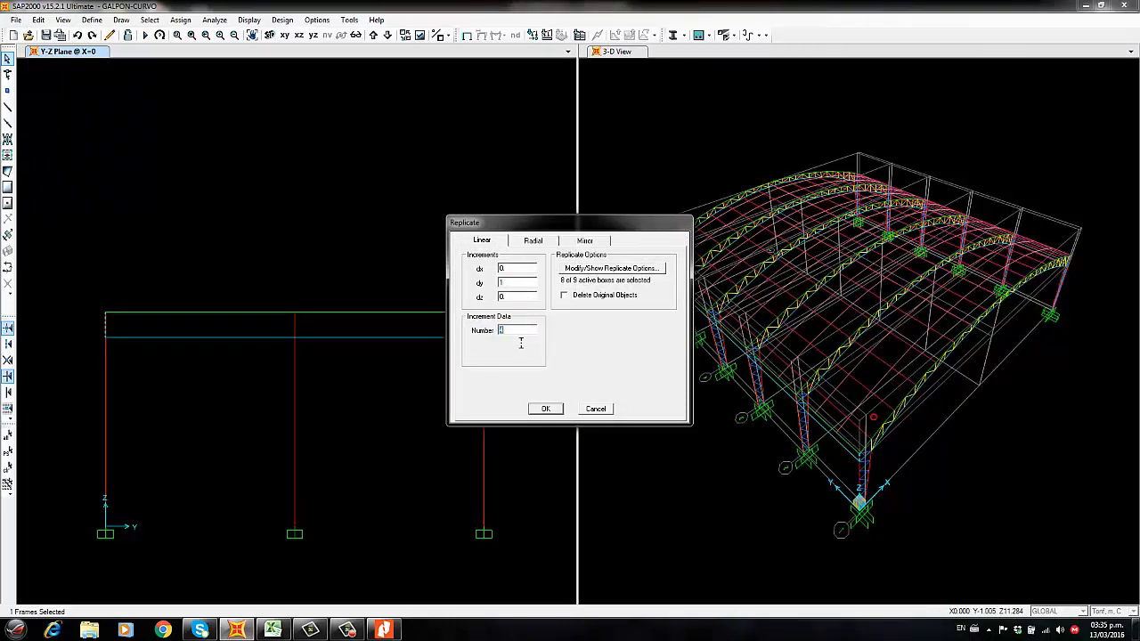
{"action": "left_click", "coordinate": [546, 410]}
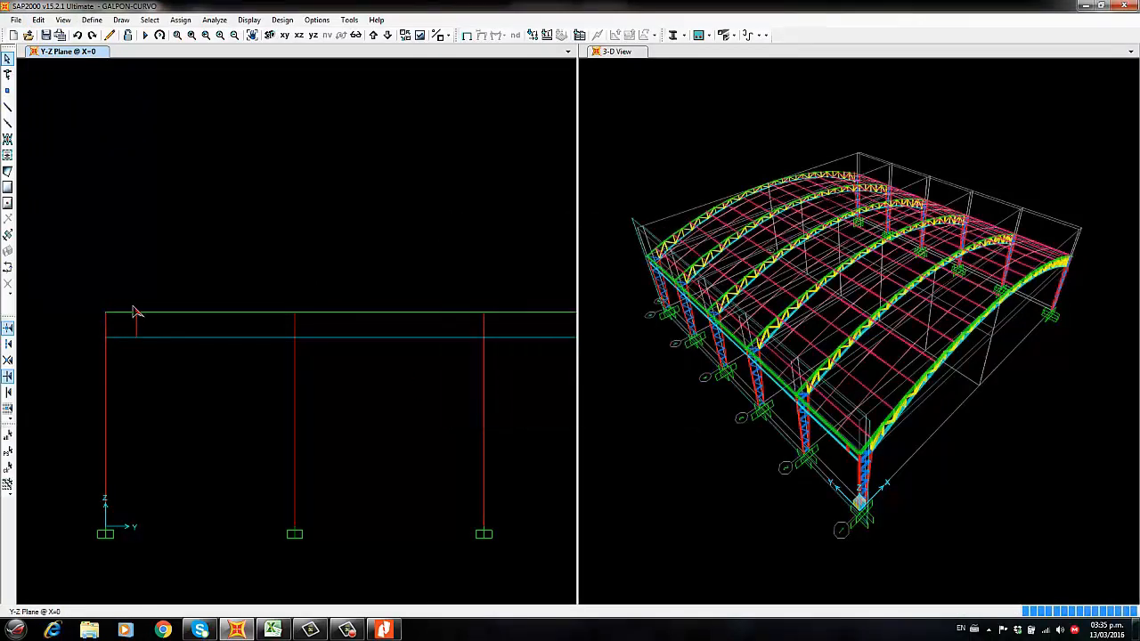
Assign section 2L50X50X3MM-COR to the copied vertical between the eave chords and clear the displayed section labels
{"action": "left_click", "coordinate": [180, 20]}
{"action": "mouse_move", "coordinate": [213, 50]}
{"action": "left_click", "coordinate": [361, 50]}
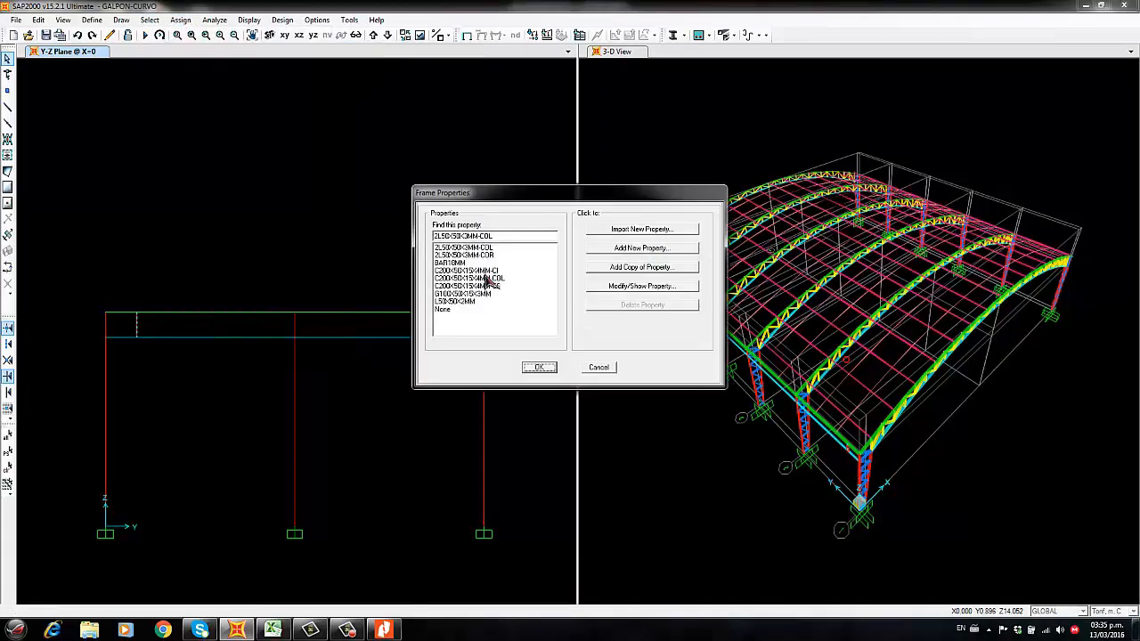
{"action": "left_click", "coordinate": [476, 256]}
{"action": "left_click", "coordinate": [539, 367]}
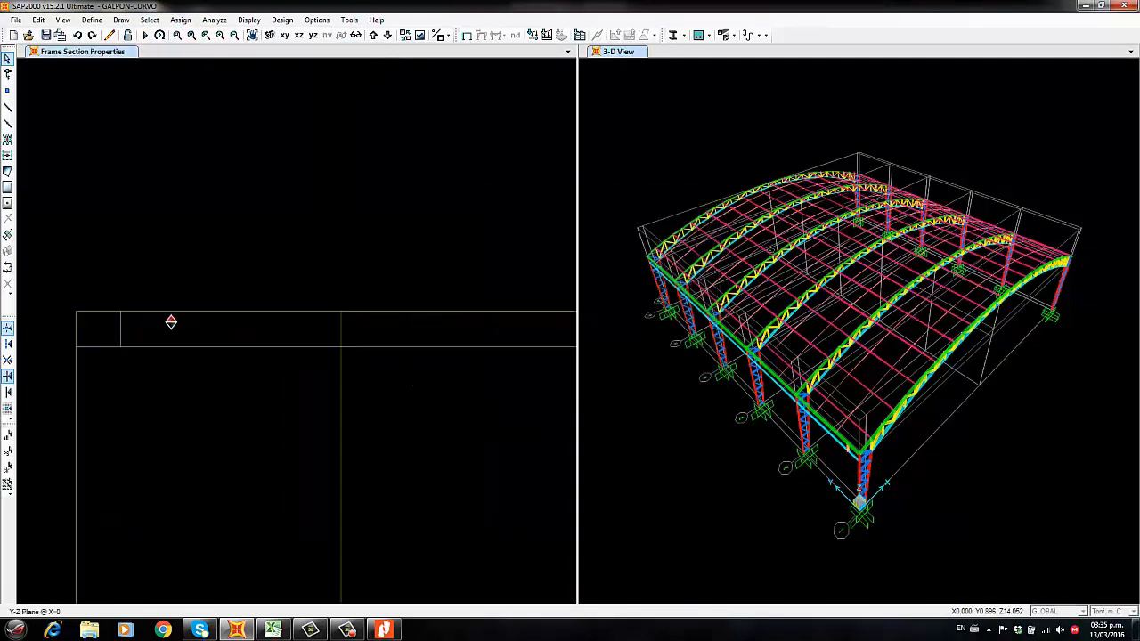
{"action": "left_click", "coordinate": [467, 34]}
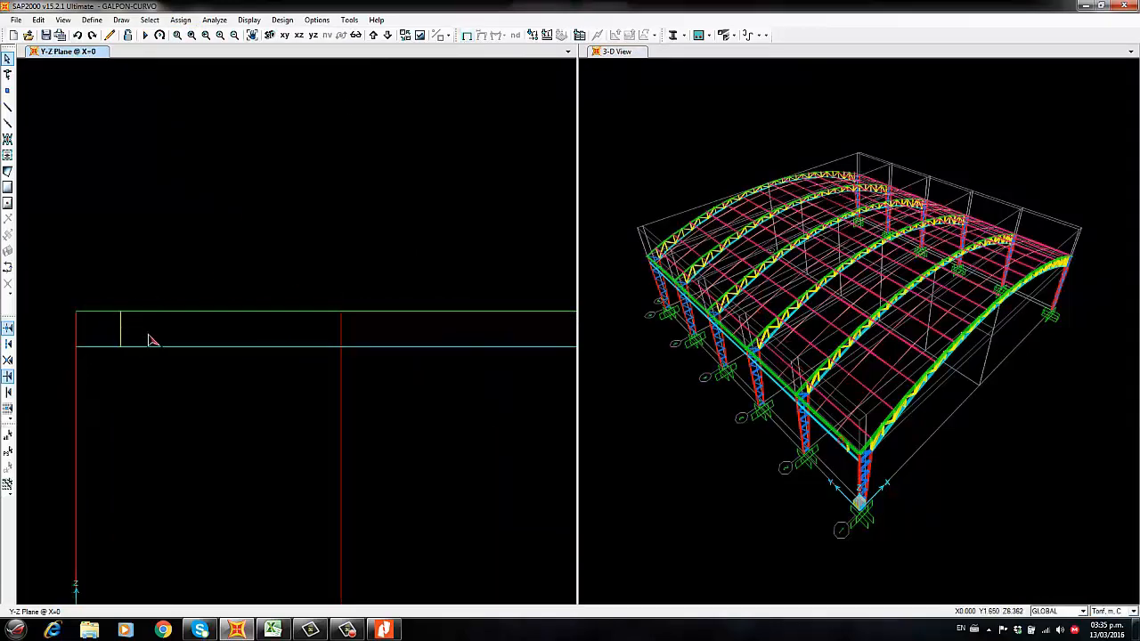
Replicate the truss vertical linearly with dy 1, making four copies to fill the first bay
{"action": "left_click", "coordinate": [115, 330]}
{"action": "left_click", "coordinate": [38, 19]}
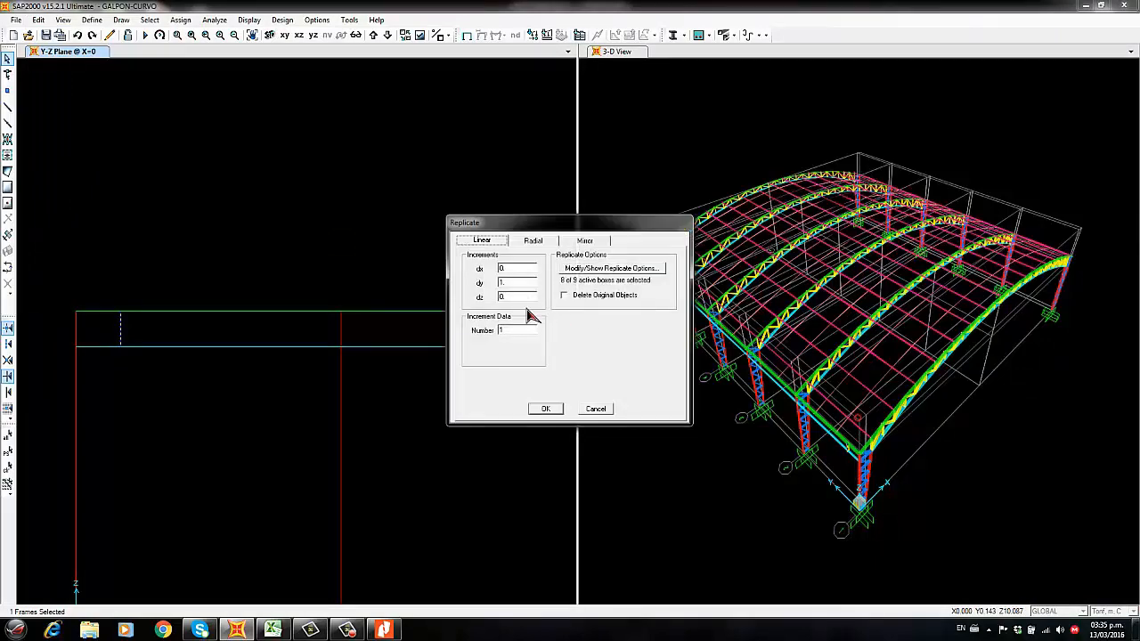
{"action": "left_click", "coordinate": [543, 409]}
Draw 2L50X50X3MM-COR diagonals between the verticals of the first bay, starting from the upper chord joint at Y=0
{"action": "left_click", "coordinate": [8, 107]}
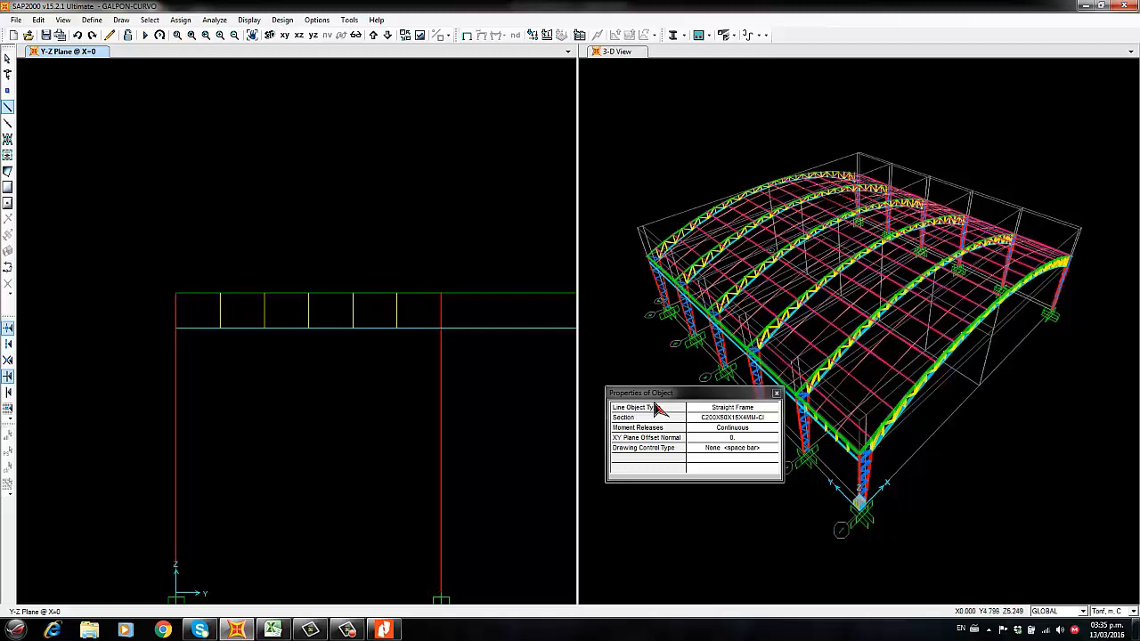
{"action": "left_click", "coordinate": [764, 417]}
{"action": "left_click", "coordinate": [772, 419]}
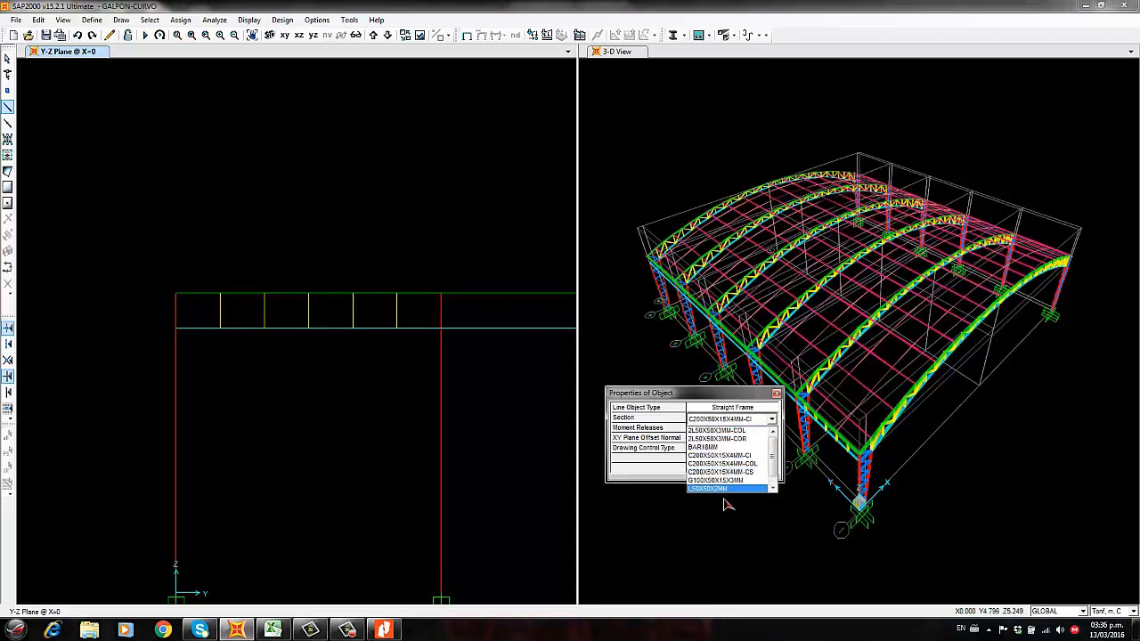
{"action": "left_click", "coordinate": [725, 438]}
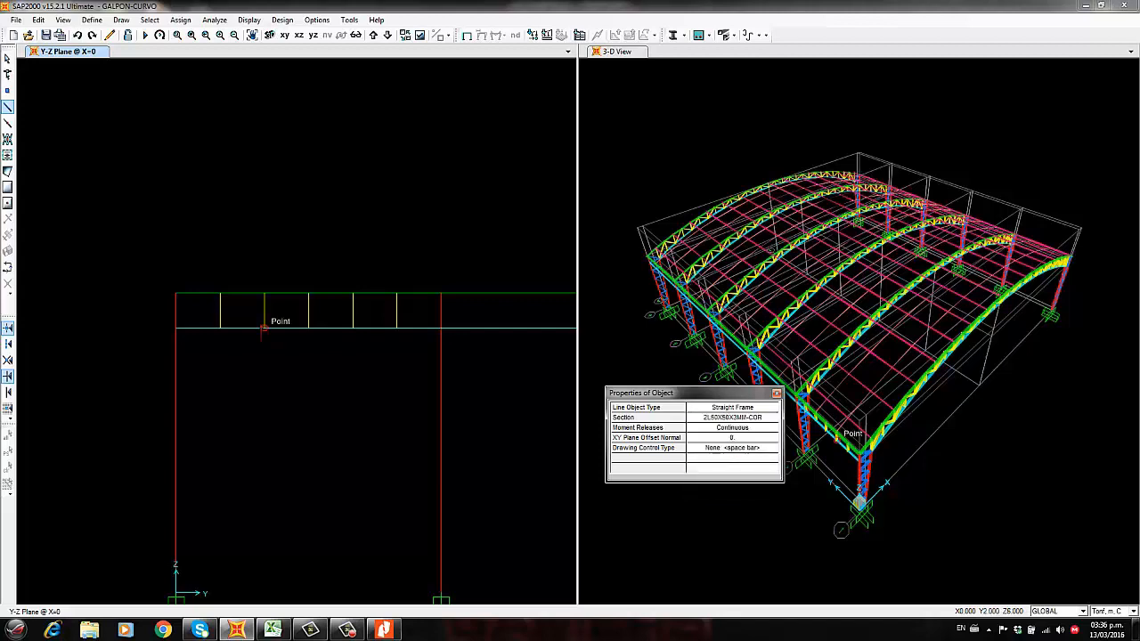
{"action": "left_click", "coordinate": [175, 293]}
{"action": "left_click", "coordinate": [220, 326]}
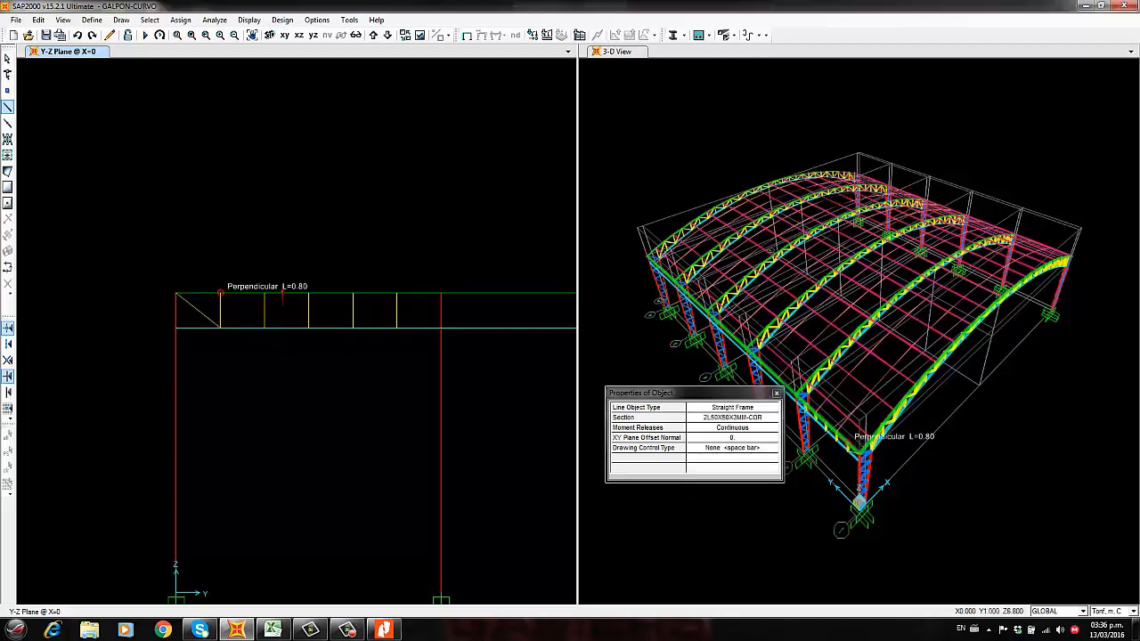
{"action": "key", "text": "Escape"}
Isolate the longitudinal eave truss at X=0 in a 3-D view and display its frames extruded with filled objects
{"action": "scroll", "coordinate": [123, 358], "scroll_direction": "down", "scroll_amount": 4}
{"action": "left_click_drag", "start_coordinate": [126, 346], "coordinate": [504, 371]}
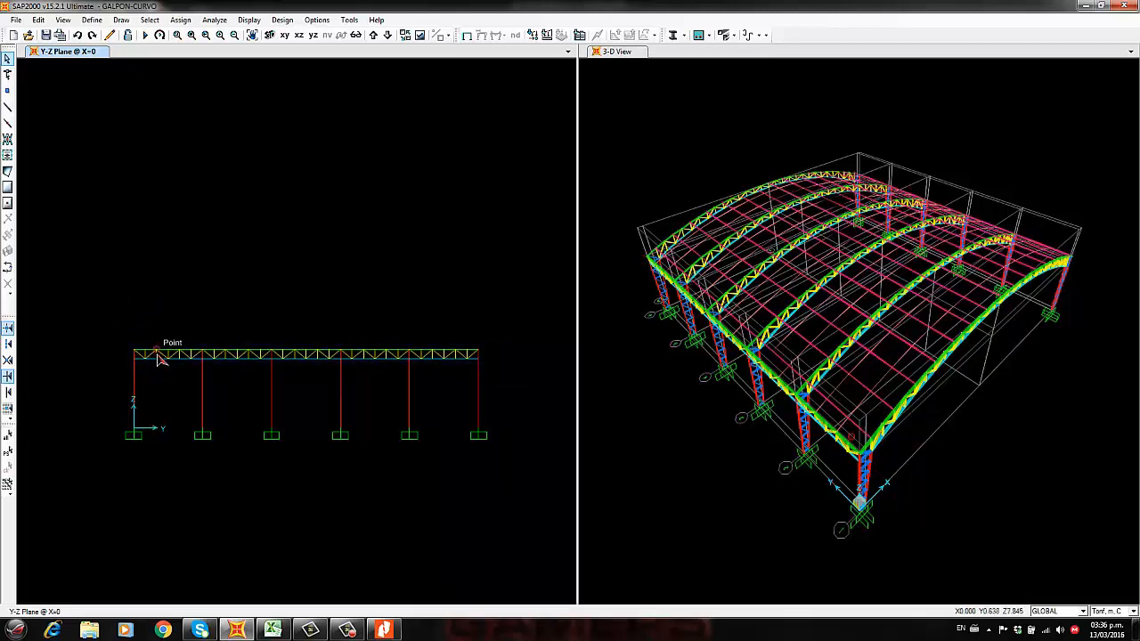
{"action": "scroll", "coordinate": [158, 351], "scroll_direction": "up", "scroll_amount": 2}
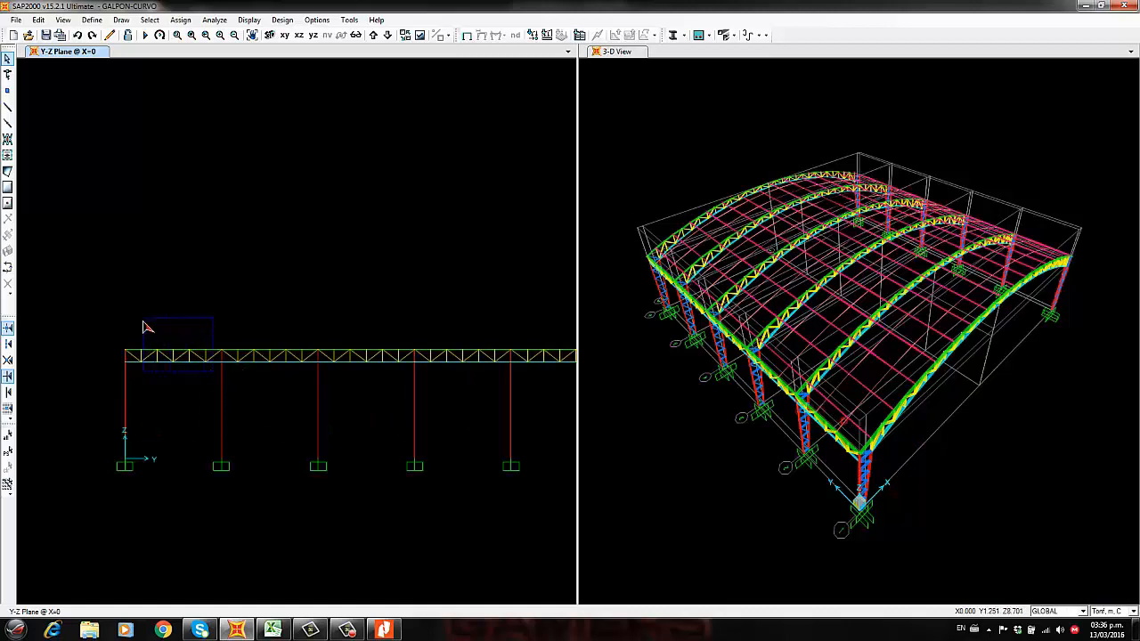
{"action": "left_click_drag", "start_coordinate": [147, 328], "coordinate": [133, 317]}
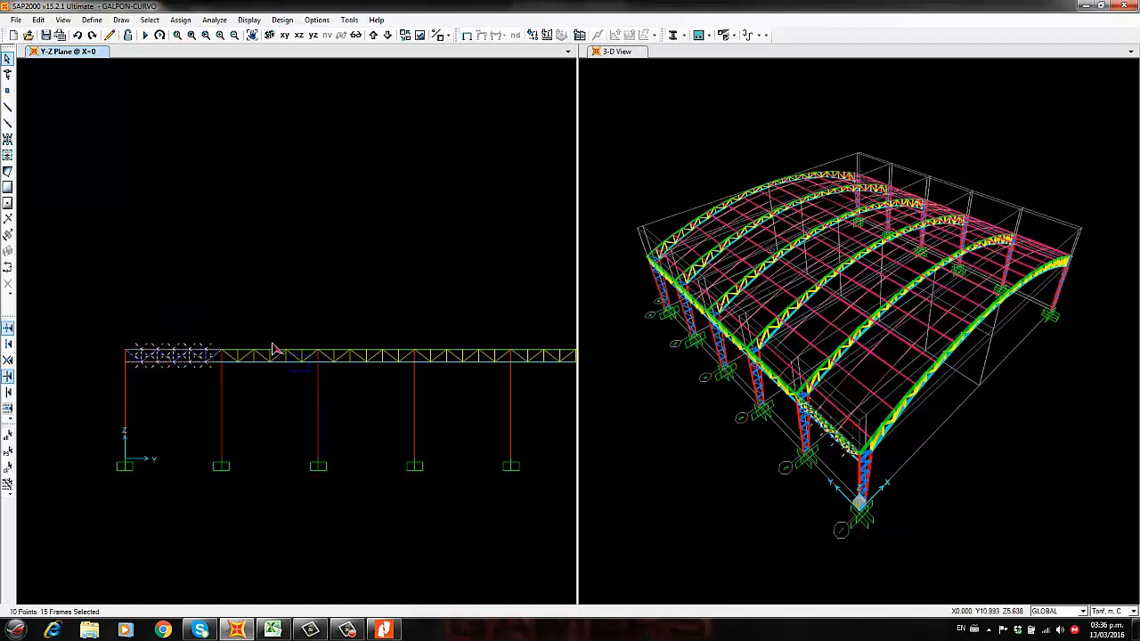
{"action": "left_click_drag", "start_coordinate": [310, 353], "coordinate": [230, 320]}
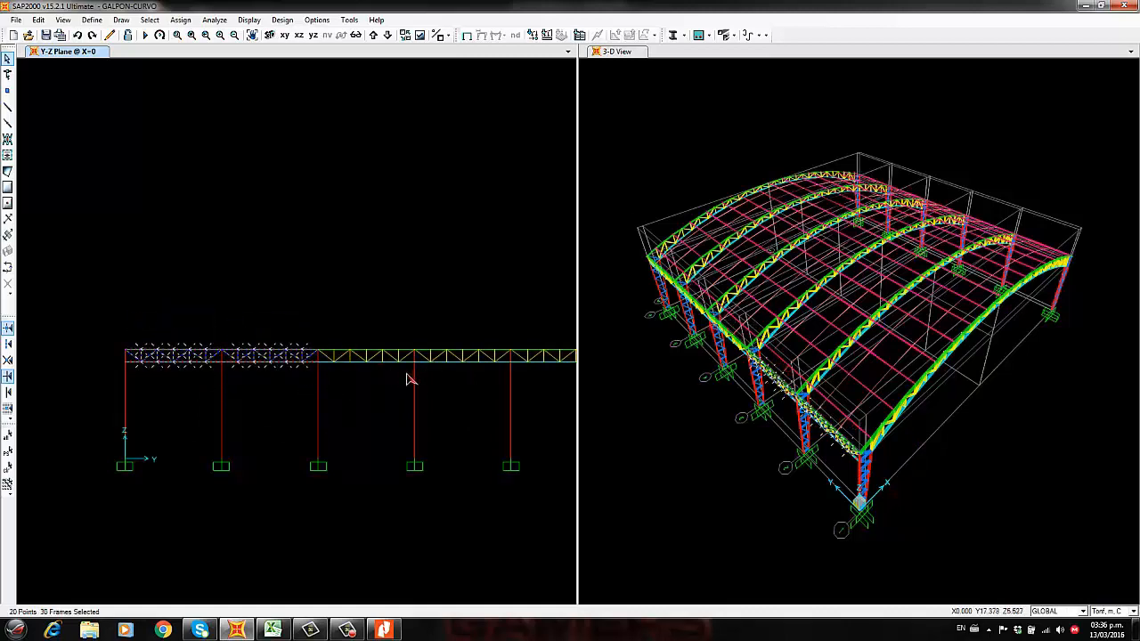
{"action": "left_click", "coordinate": [419, 35]}
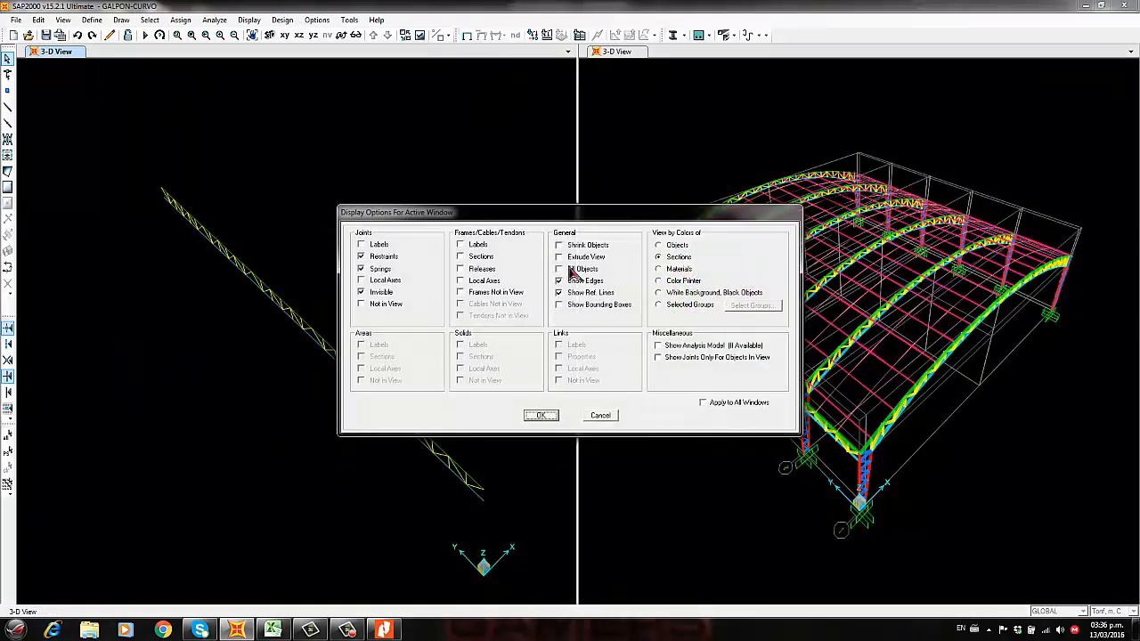
{"action": "left_click", "coordinate": [571, 269]}
{"action": "left_click", "coordinate": [570, 256]}
{"action": "left_click", "coordinate": [541, 415]}
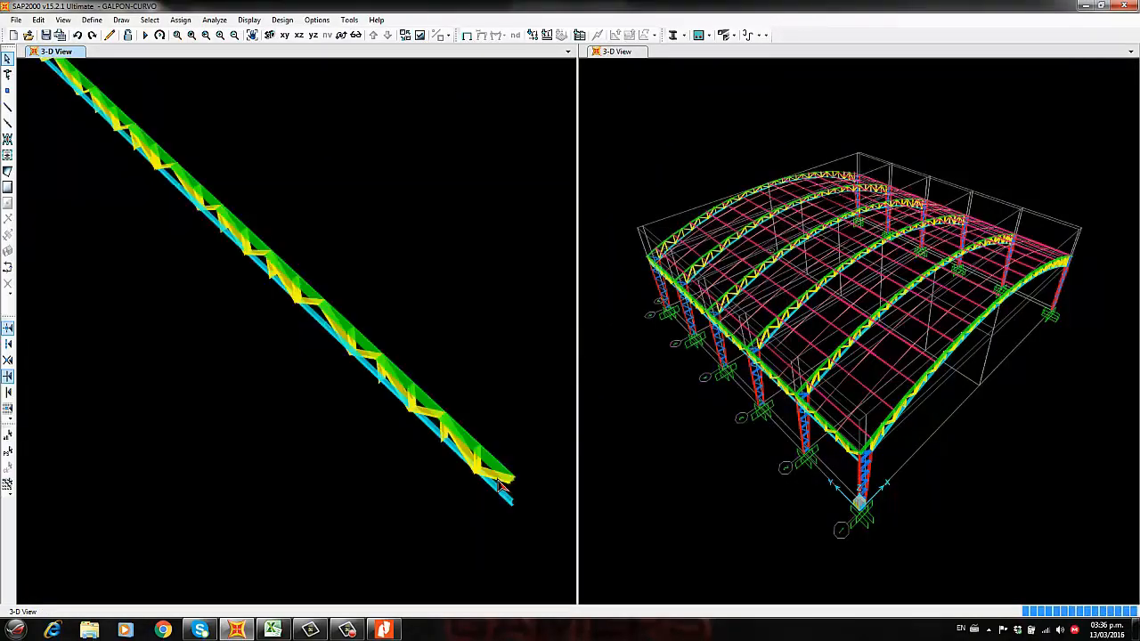
Examine the orientation of the chord and web sections at the end of the extruded eave truss from several angles
{"action": "scroll", "coordinate": [503, 484], "scroll_direction": "up", "scroll_amount": 5}
{"action": "middle_click_drag", "start_coordinate": [543, 490], "coordinate": [491, 441]}
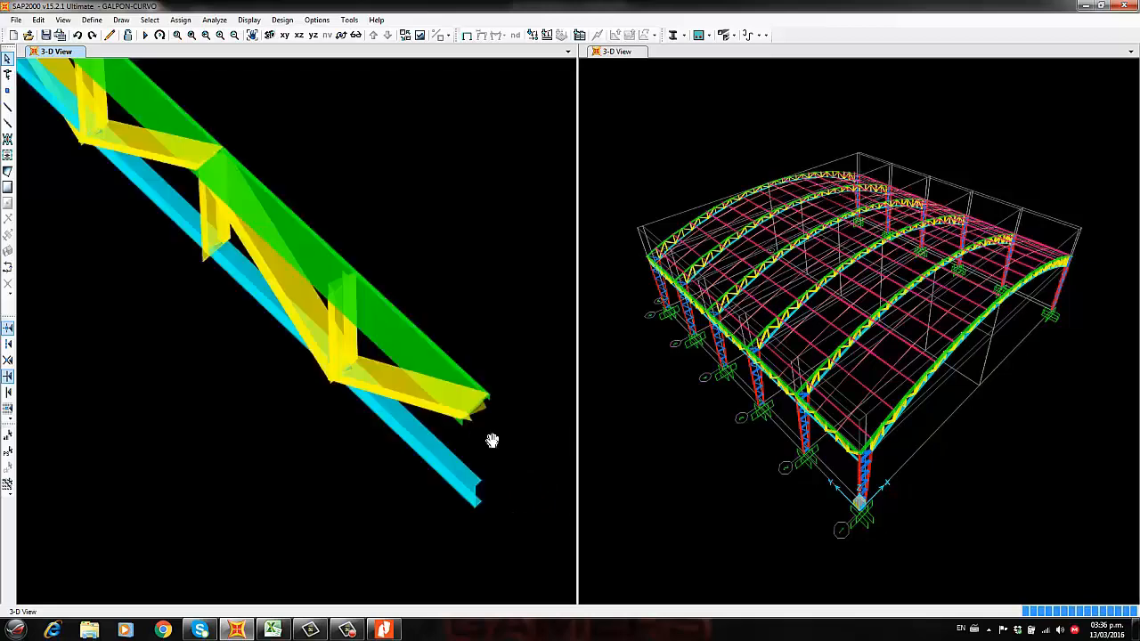
{"action": "scroll", "coordinate": [491, 440], "scroll_direction": "up", "scroll_amount": 3}
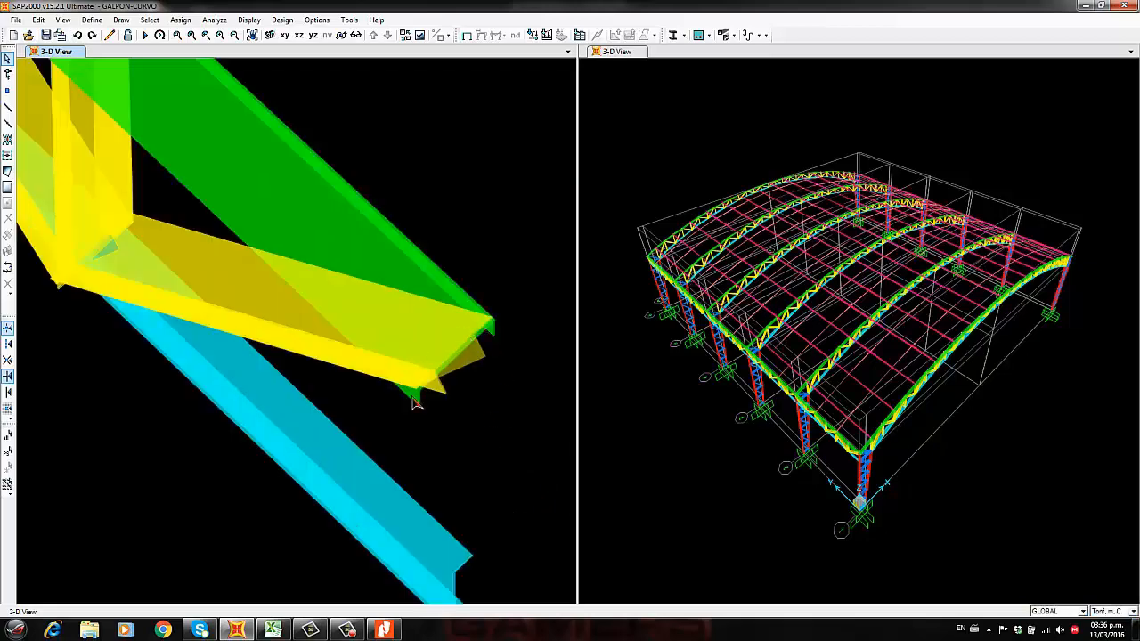
{"action": "scroll", "coordinate": [455, 370], "scroll_direction": "down", "scroll_amount": 3}
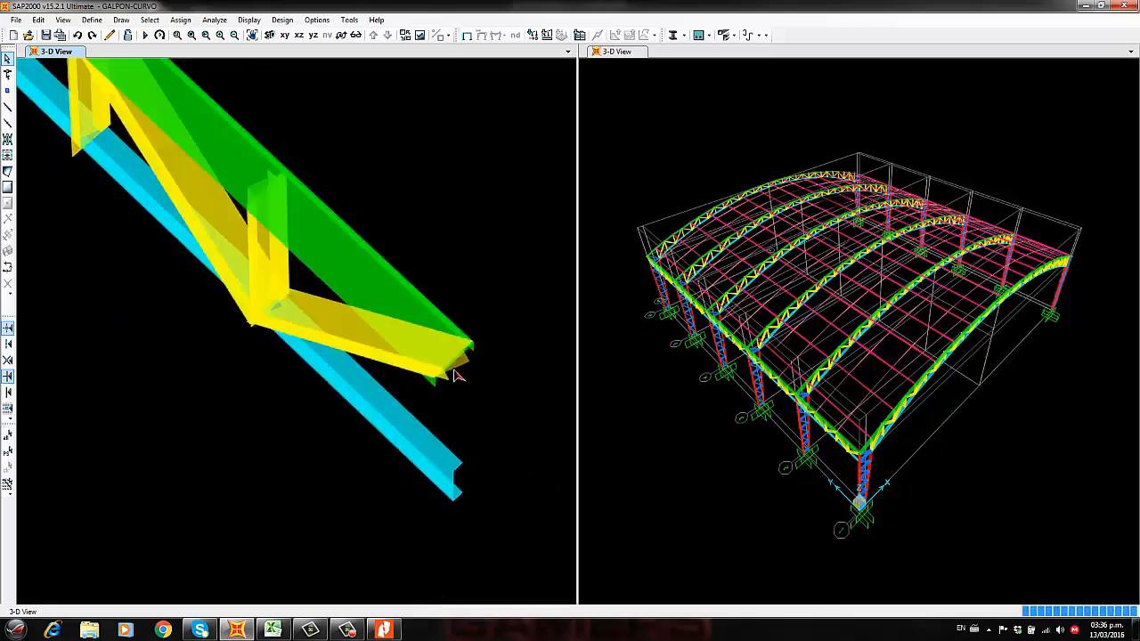
{"action": "left_click", "coordinate": [339, 35]}
{"action": "scroll", "coordinate": [392, 187], "scroll_direction": "down", "scroll_amount": 5}
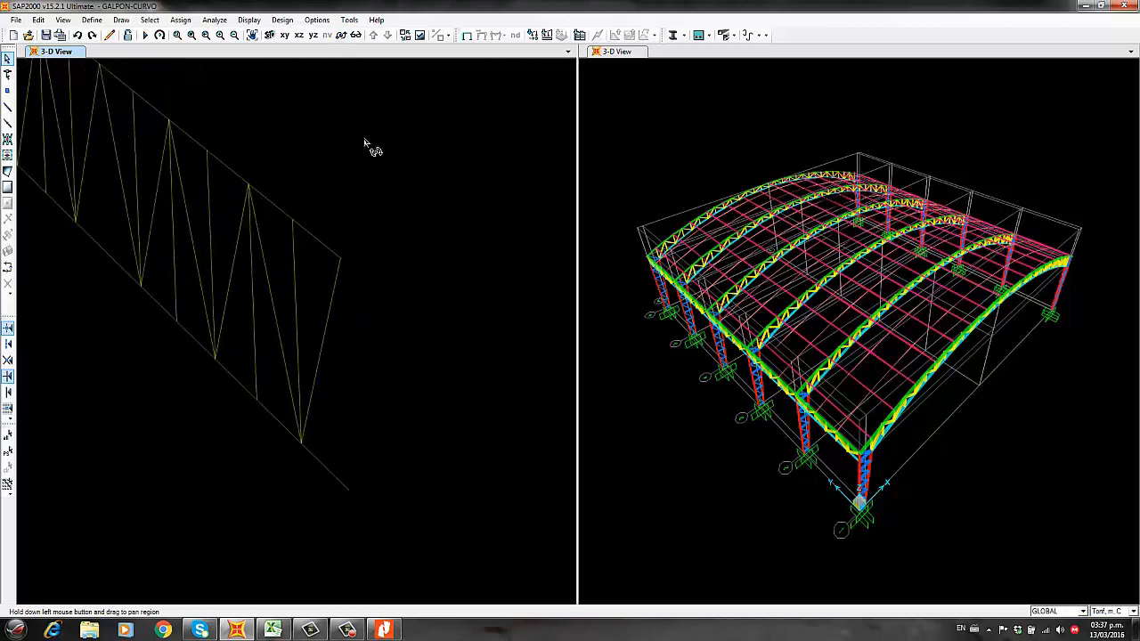
{"action": "left_click_drag", "start_coordinate": [365, 137], "coordinate": [358, 137]}
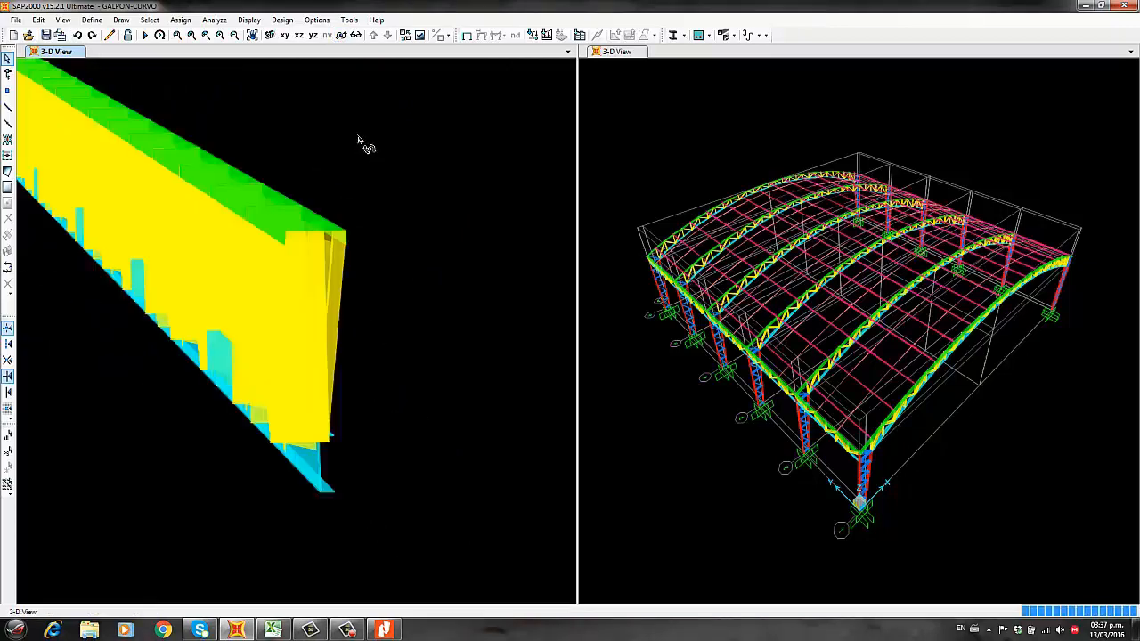
{"action": "scroll", "coordinate": [366, 249], "scroll_direction": "down", "scroll_amount": 3}
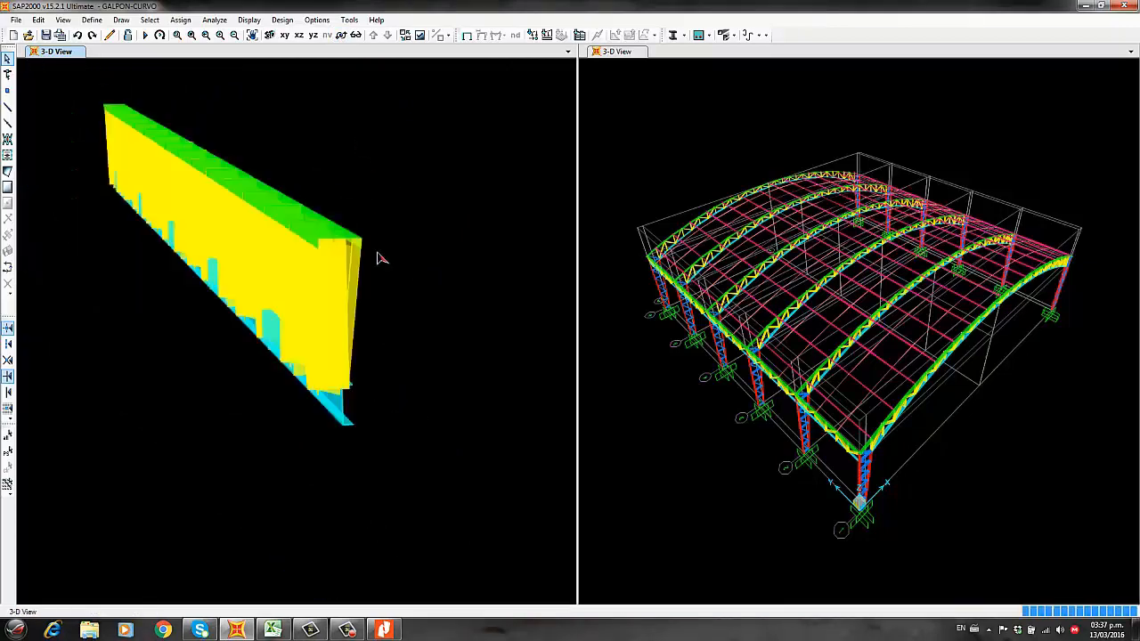
In the Y-Z plane at X=0, select the eave truss's lower chord frames and change their local axis angle
{"action": "left_click", "coordinate": [313, 35]}
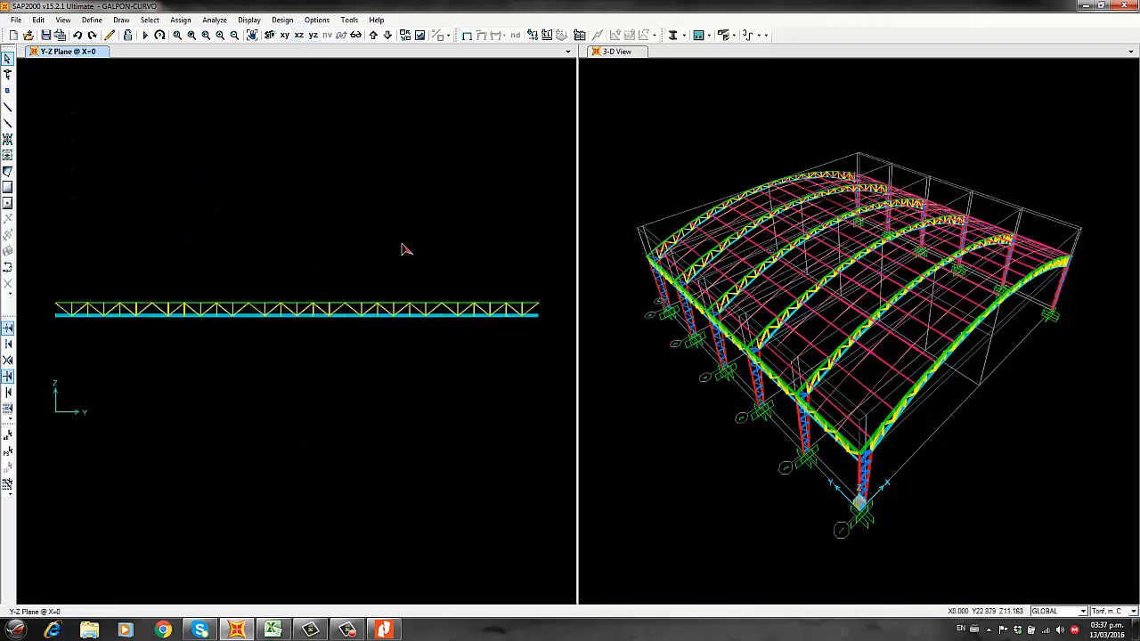
{"action": "left_click_drag", "start_coordinate": [50, 323], "coordinate": [577, 327]}
{"action": "left_click", "coordinate": [180, 19]}
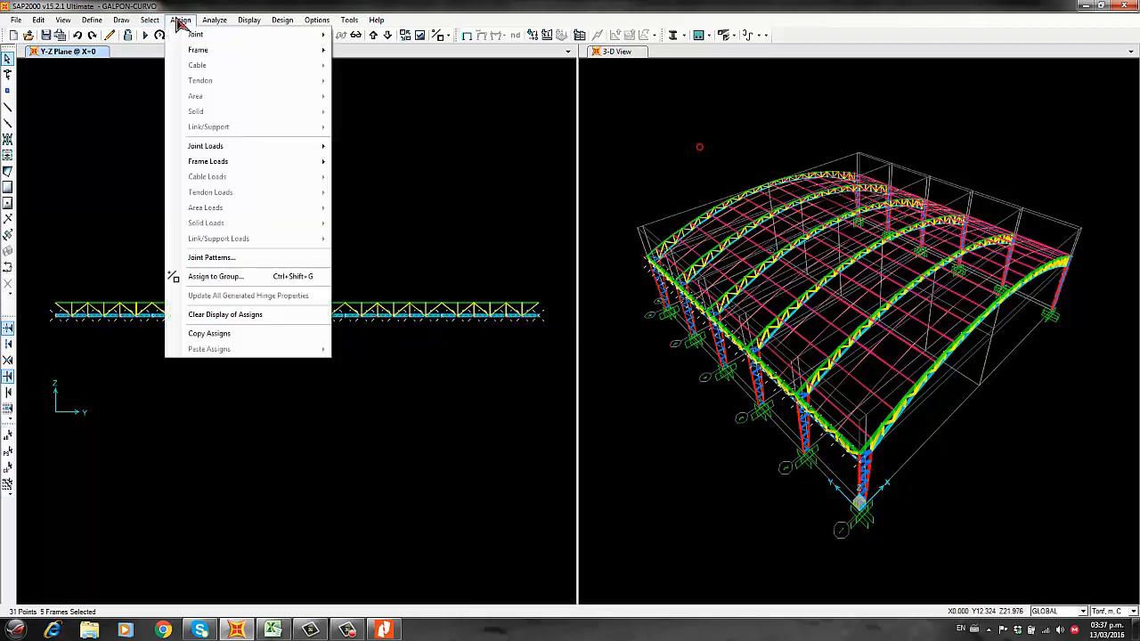
{"action": "mouse_move", "coordinate": [214, 50]}
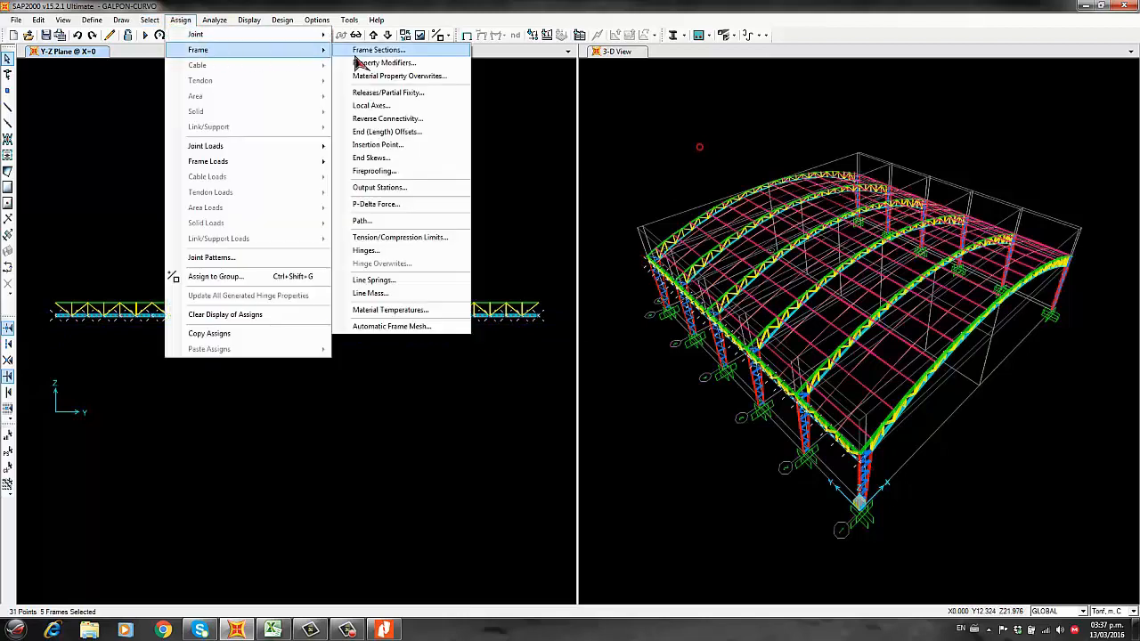
{"action": "left_click", "coordinate": [389, 107]}
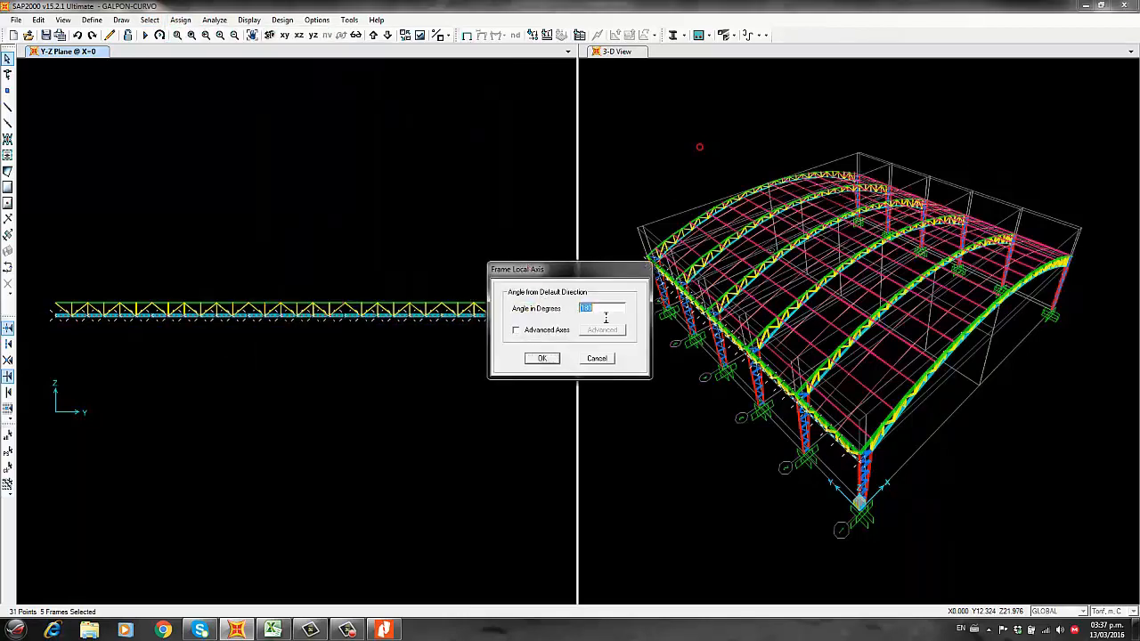
{"action": "left_click", "coordinate": [540, 358]}
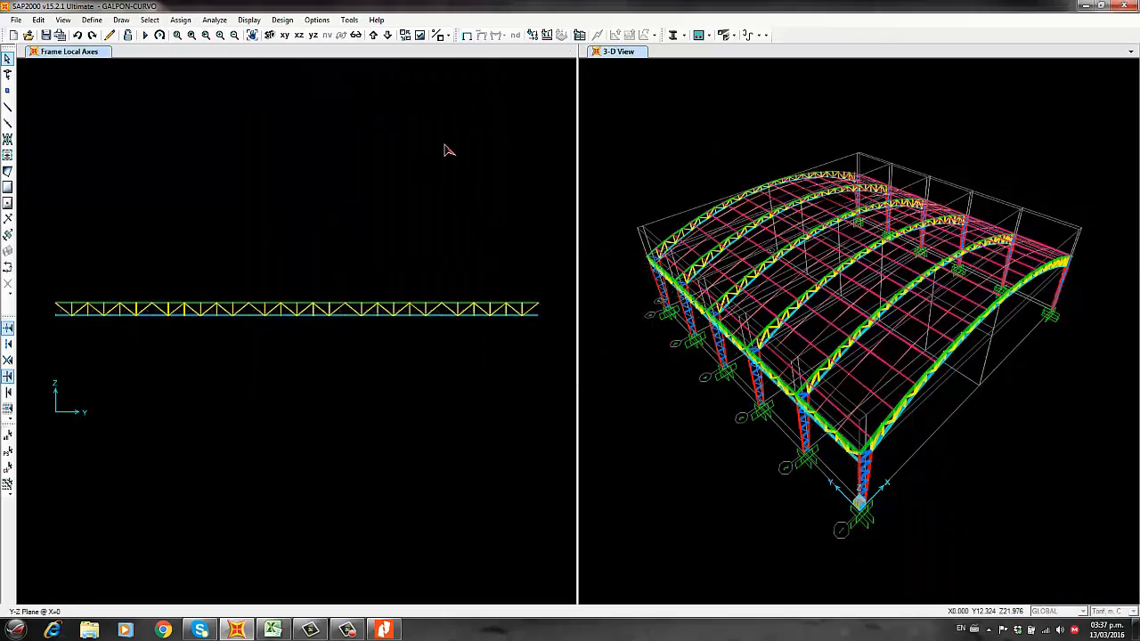
Inspect the lower chord's section orientation at the end of the isolated eave truss in 3-D, and show the whole model again
{"action": "left_click", "coordinate": [269, 35]}
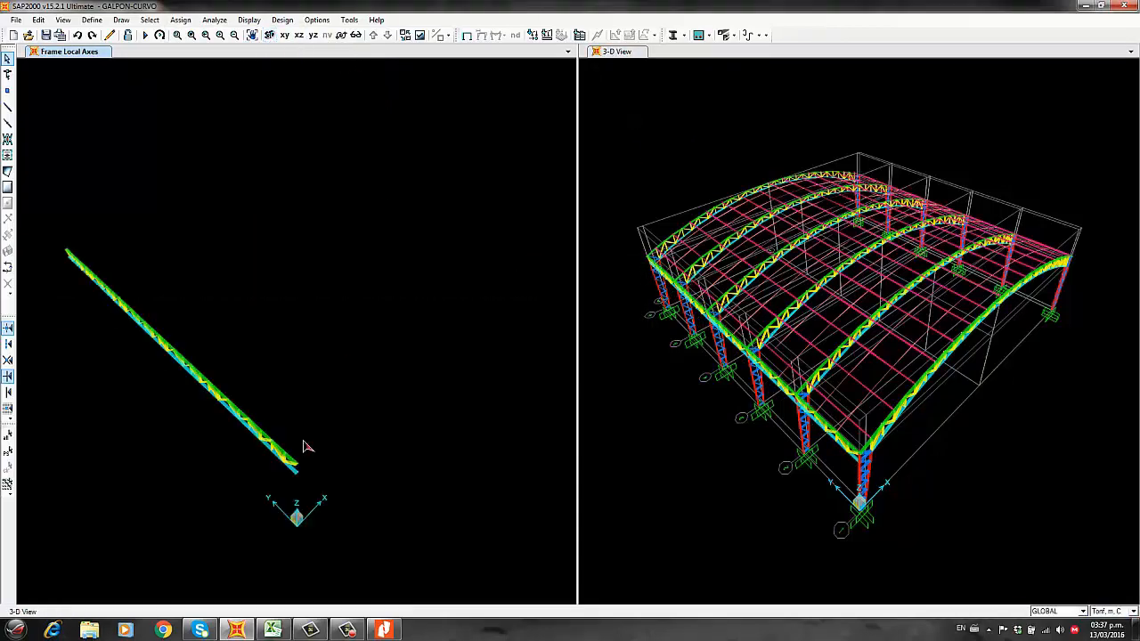
{"action": "scroll", "coordinate": [299, 499], "scroll_direction": "up", "scroll_amount": 5}
{"action": "scroll", "coordinate": [306, 523], "scroll_direction": "up", "scroll_amount": 6}
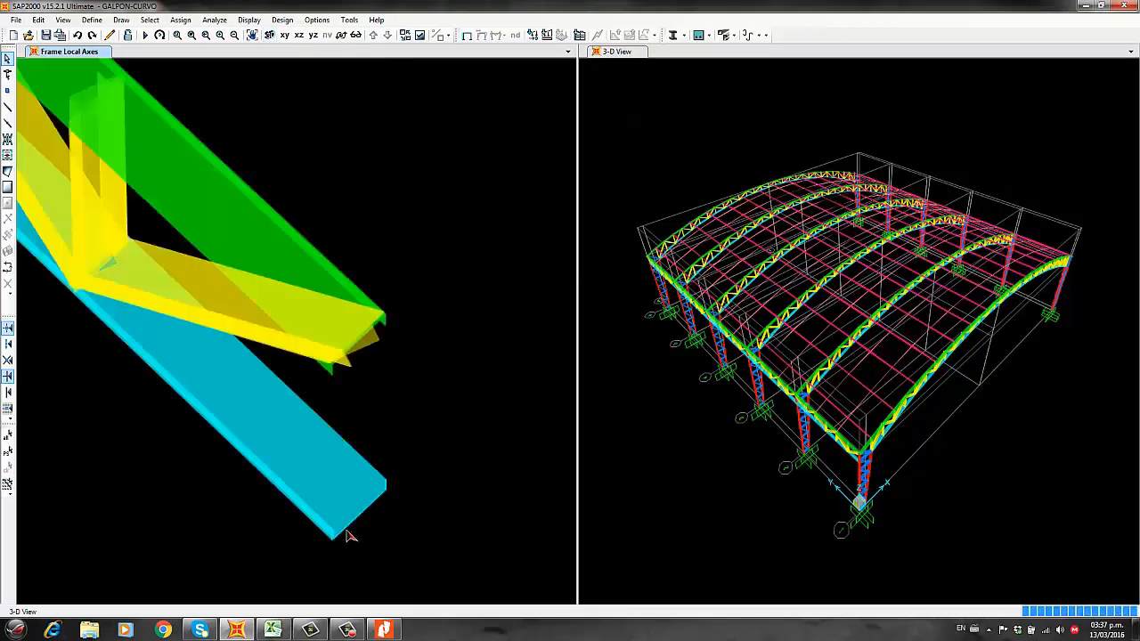
{"action": "left_click", "coordinate": [342, 36]}
{"action": "left_click", "coordinate": [421, 264]}
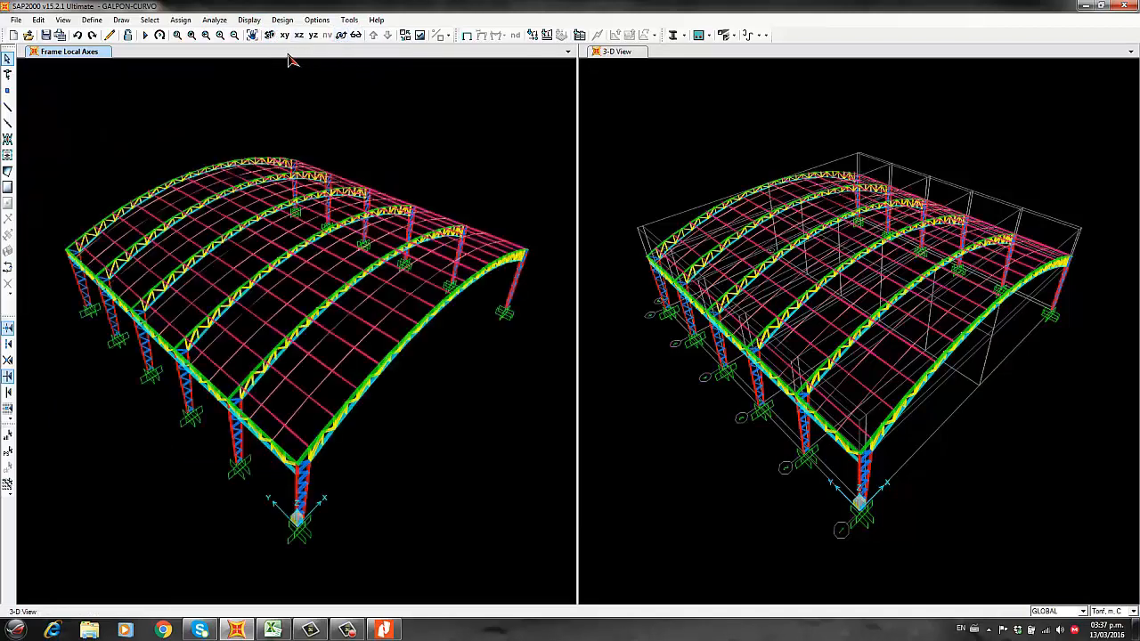
In the Y-Z plane at X=30, select the eave-line frames and assign them the section C200X50X15X4MM-CS
{"action": "left_click", "coordinate": [315, 37]}
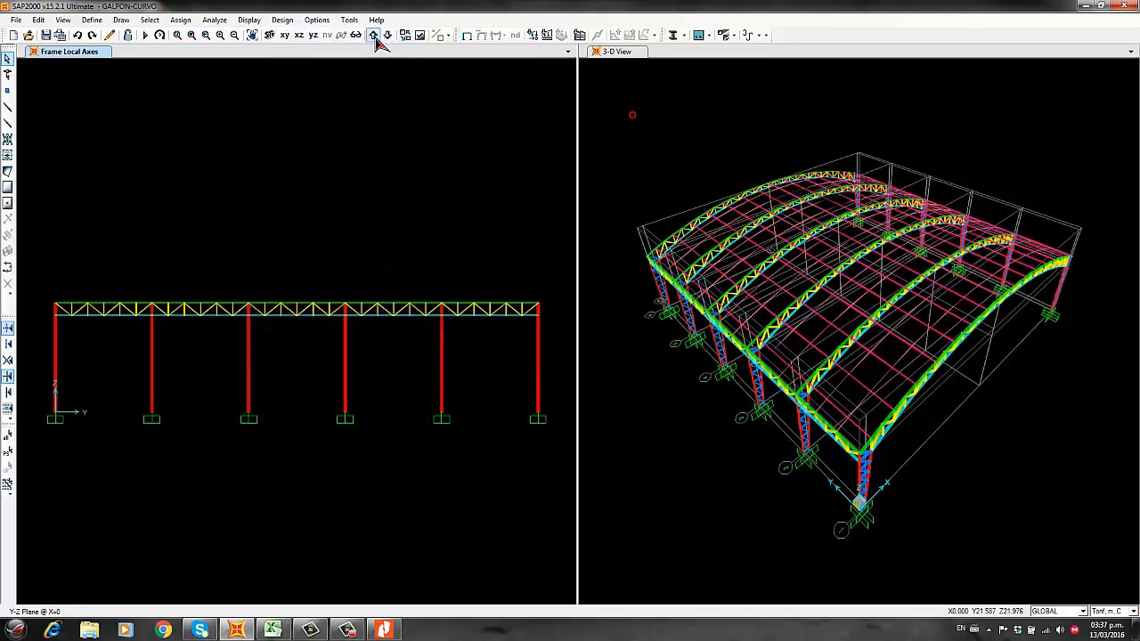
{"action": "left_click", "coordinate": [373, 35]}
{"action": "left_click", "coordinate": [374, 35]}
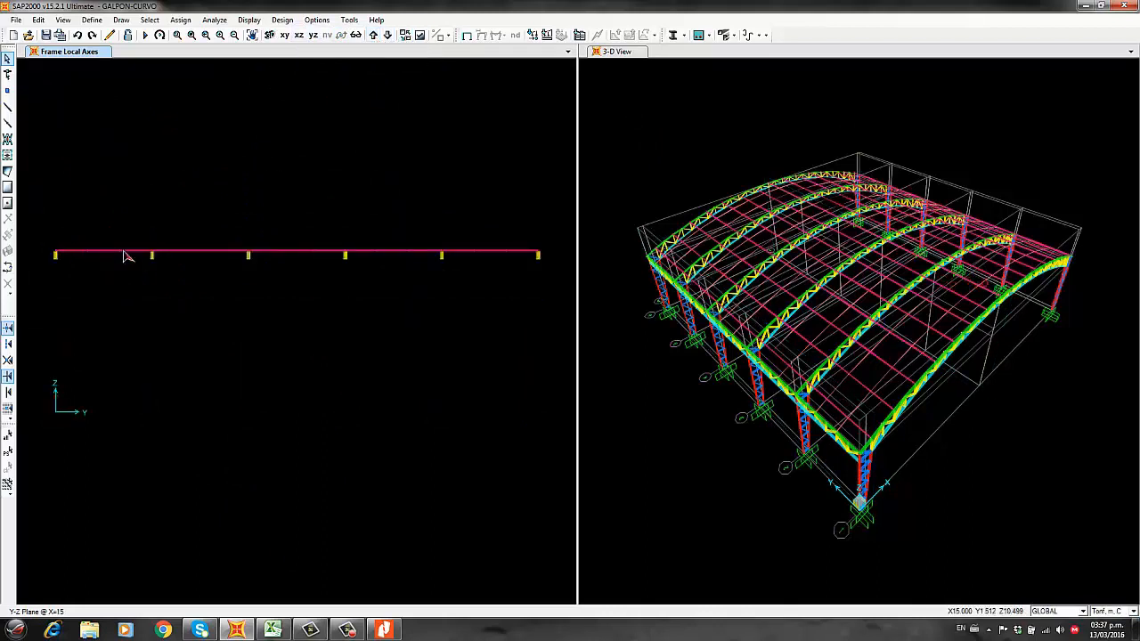
{"action": "left_click", "coordinate": [373, 35]}
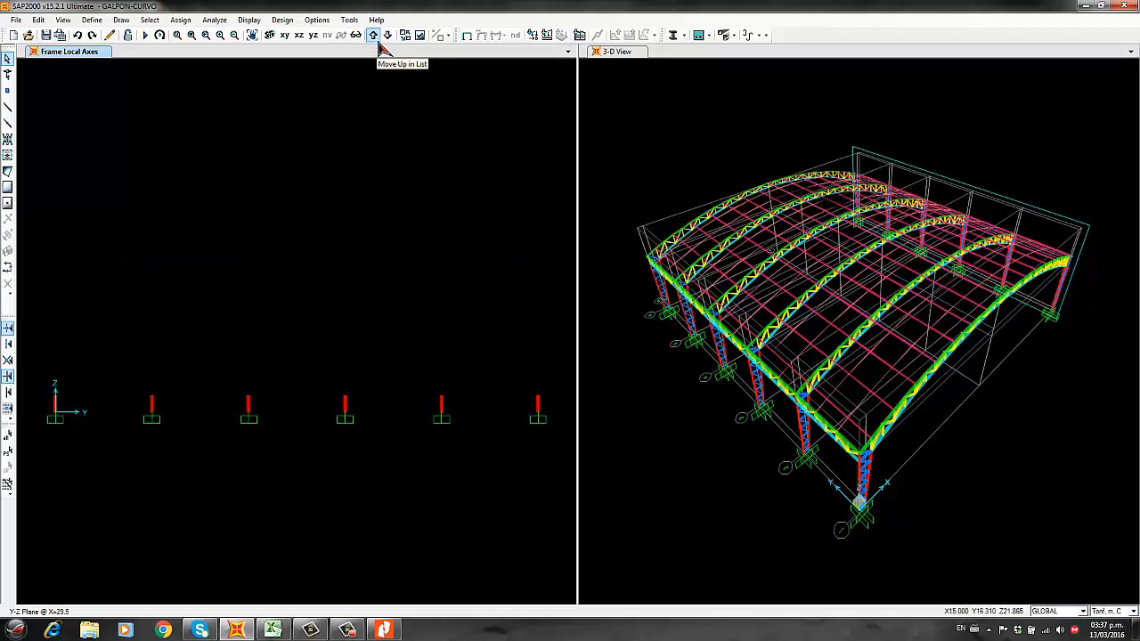
{"action": "left_click", "coordinate": [377, 40]}
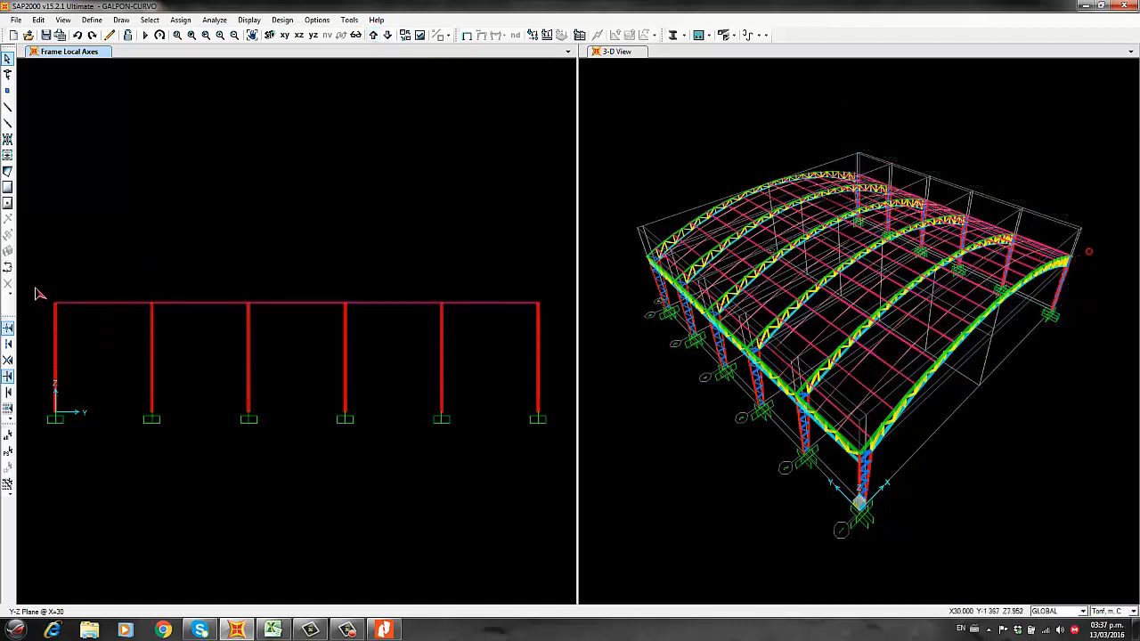
{"action": "left_click_drag", "start_coordinate": [37, 294], "coordinate": [568, 316]}
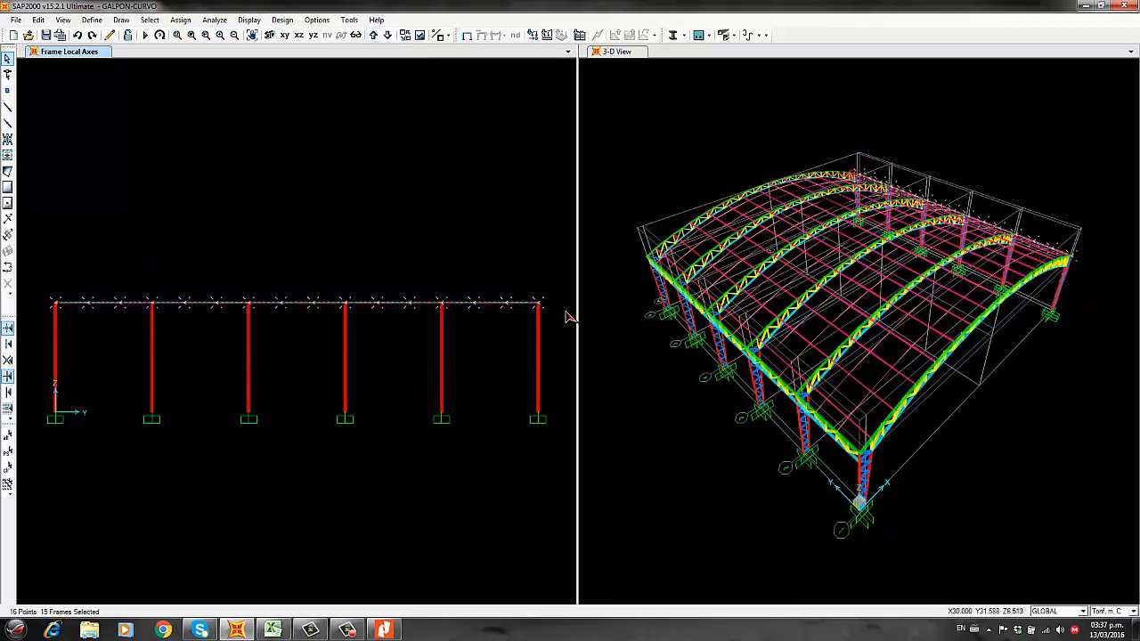
{"action": "left_click", "coordinate": [180, 19]}
{"action": "mouse_move", "coordinate": [194, 50]}
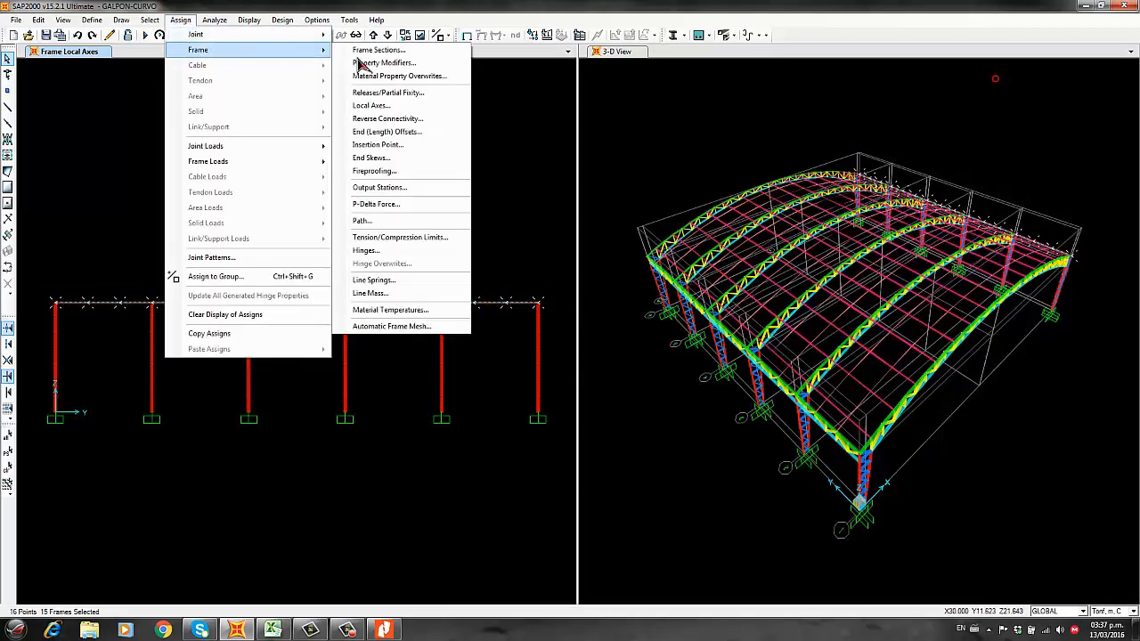
{"action": "left_click", "coordinate": [380, 50]}
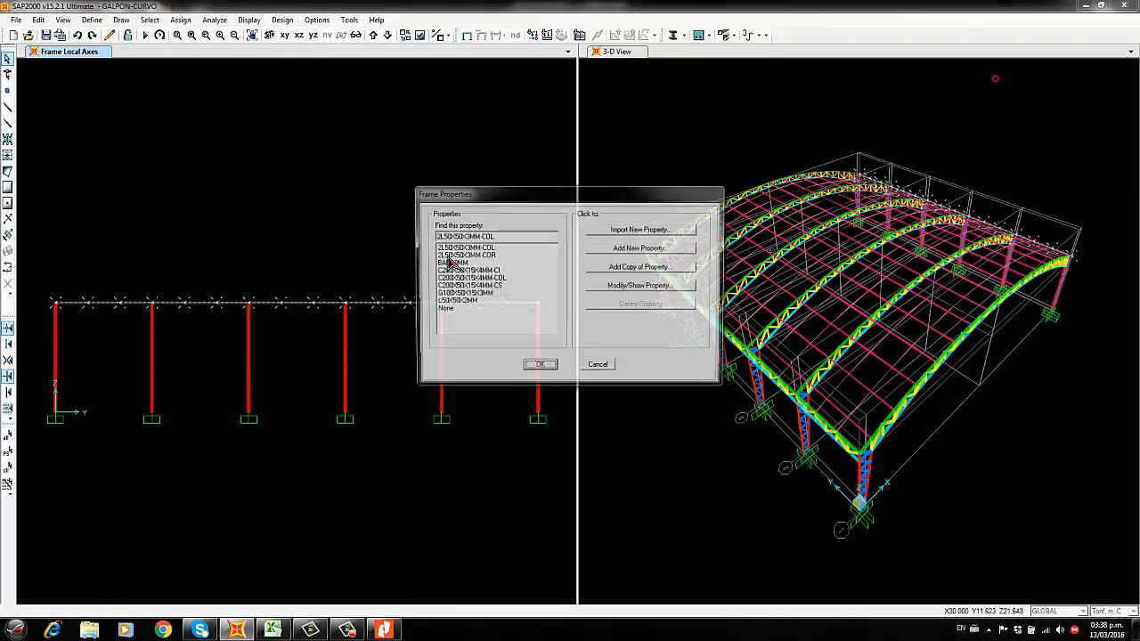
{"action": "left_click", "coordinate": [494, 286]}
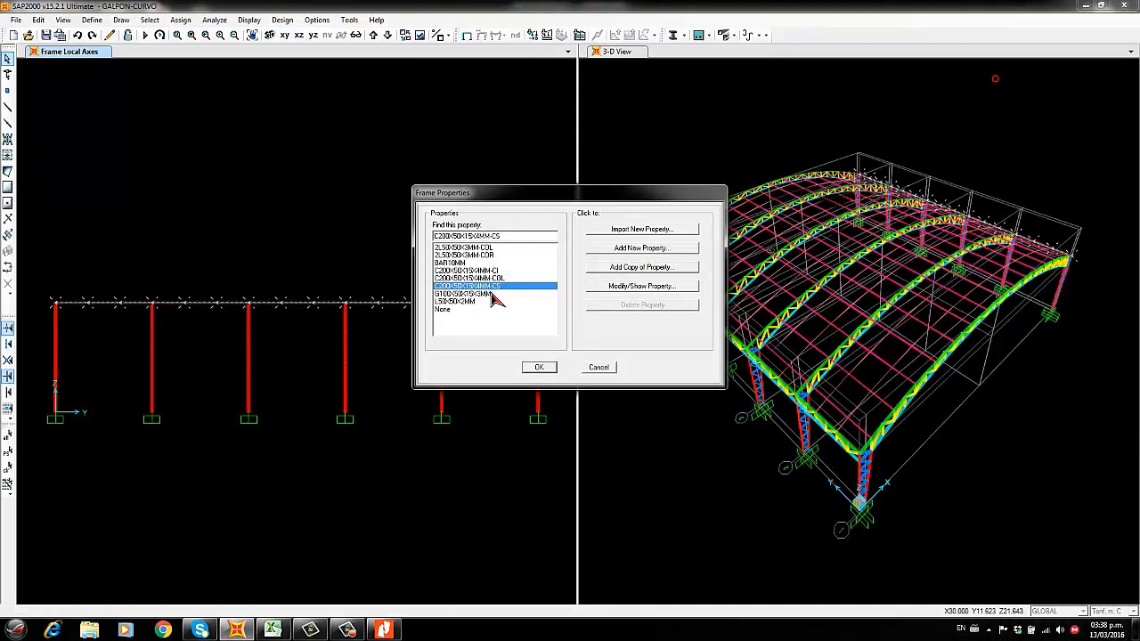
{"action": "left_click", "coordinate": [538, 367]}
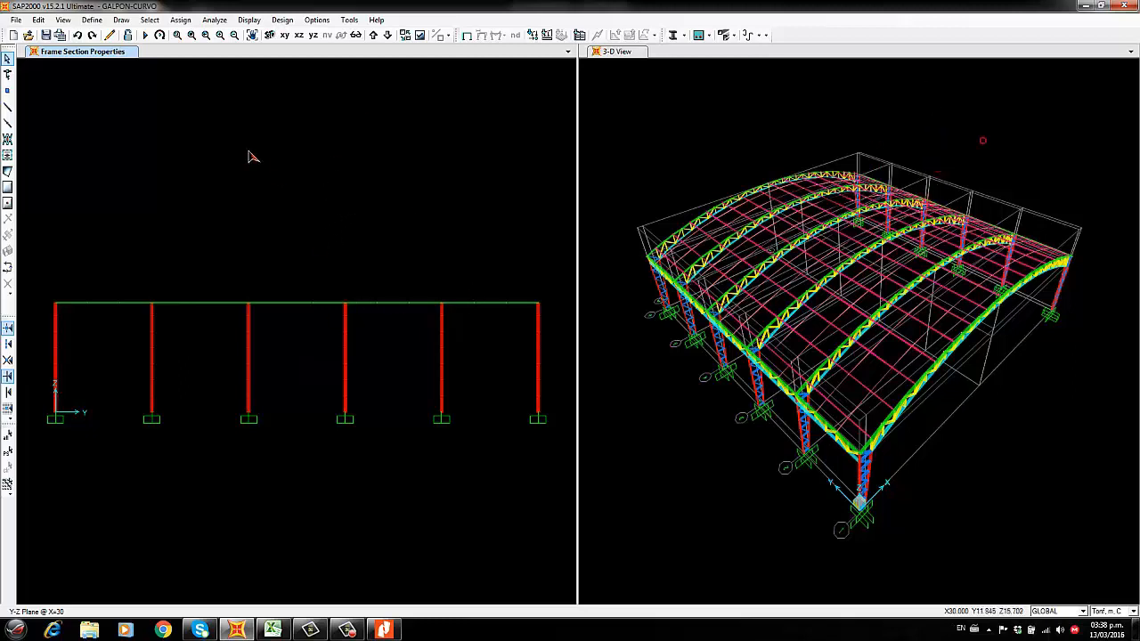
Mirror the X=0 eave truss's lower chord, verticals and diagonals about a plane parallel to Y, through x=15, z=0 and x=15, z=10
{"action": "left_click", "coordinate": [373, 35]}
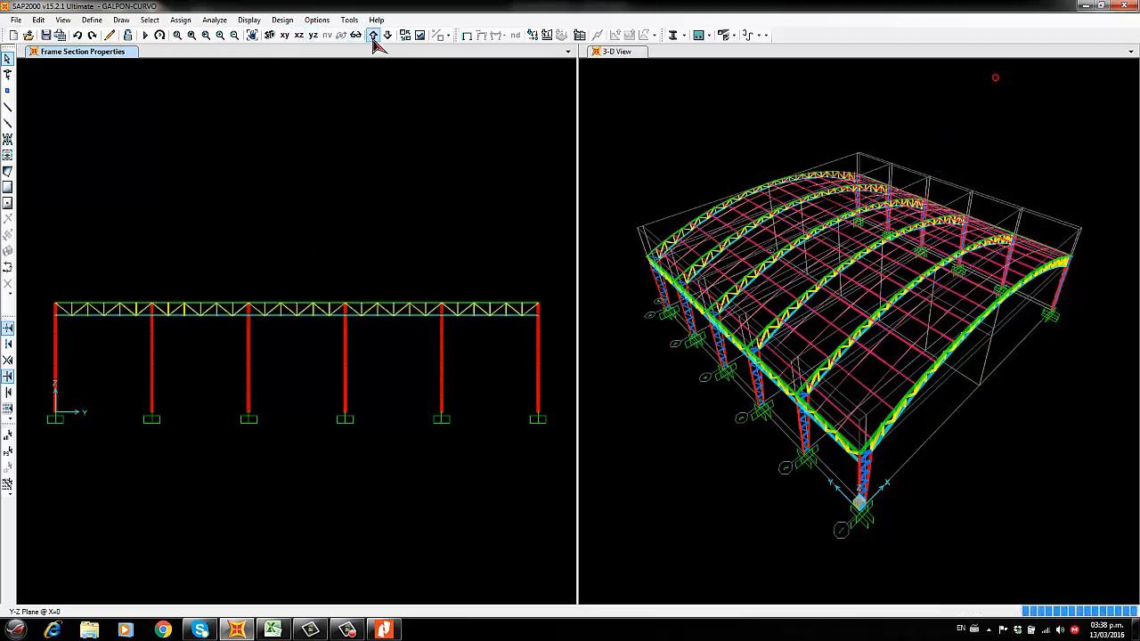
{"action": "left_click_drag", "start_coordinate": [496, 321], "coordinate": [448, 321]}
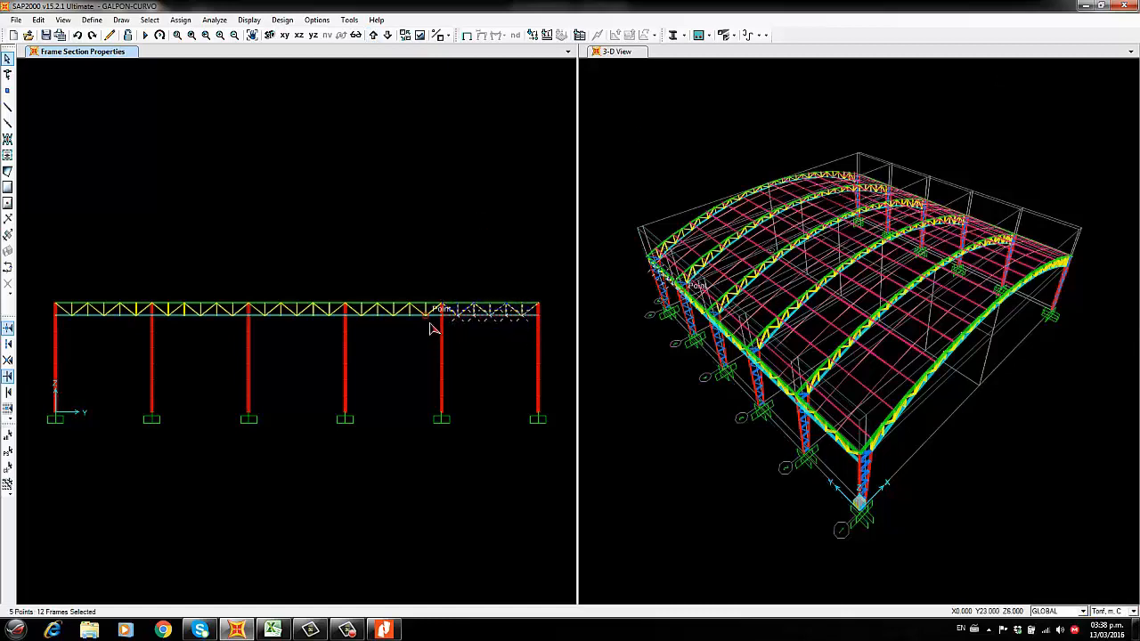
{"action": "left_click_drag", "start_coordinate": [359, 318], "coordinate": [356, 321]}
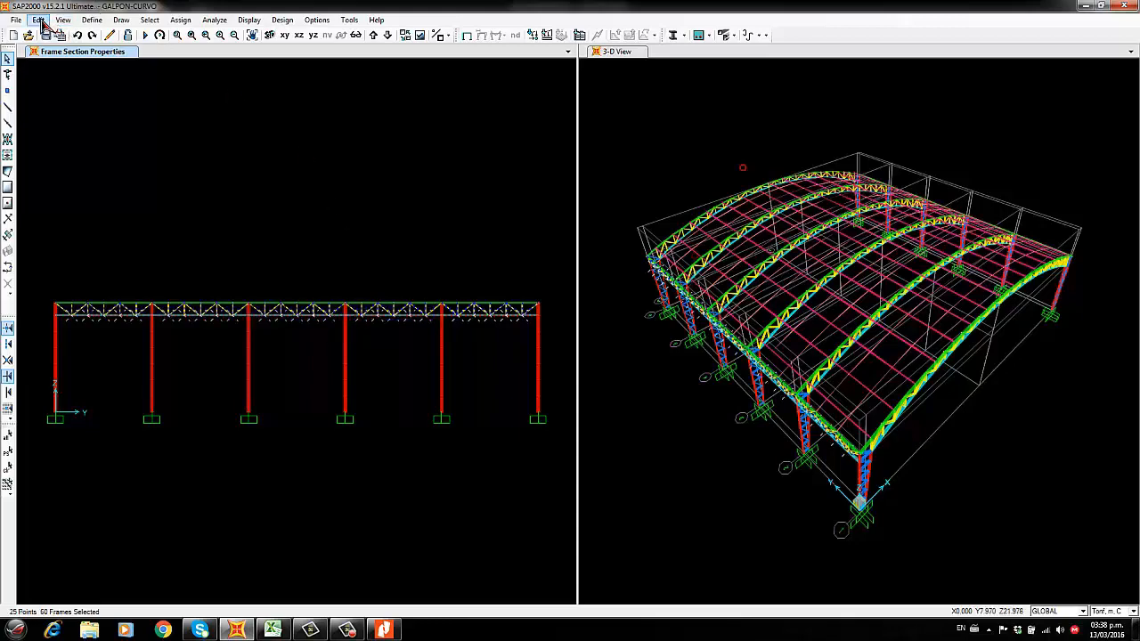
{"action": "left_click", "coordinate": [40, 22]}
{"action": "left_click", "coordinate": [71, 170]}
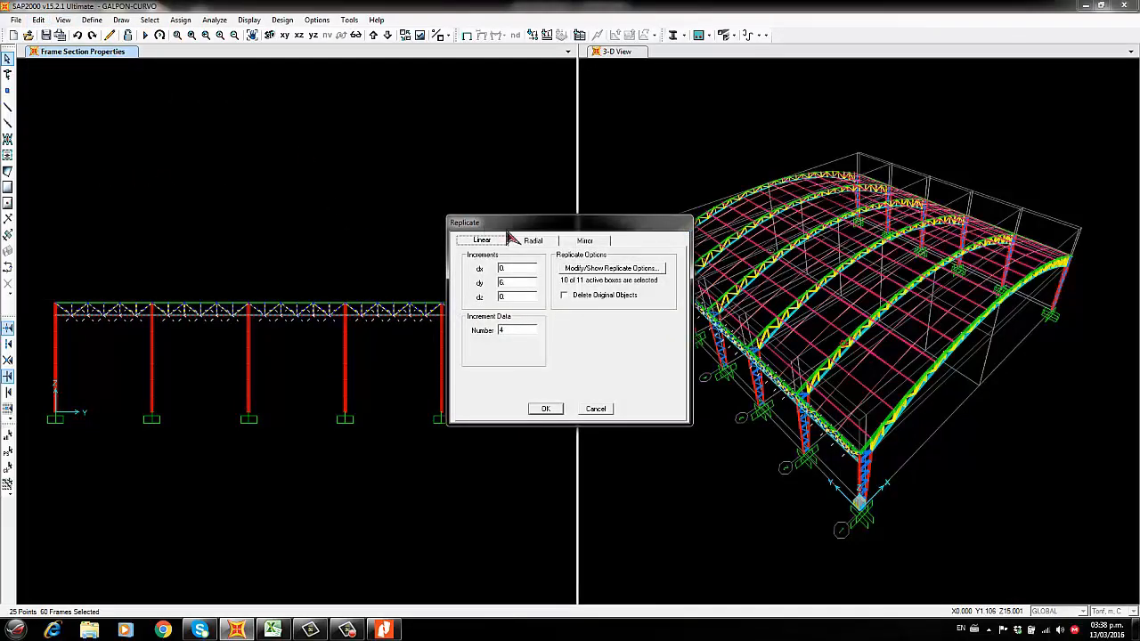
{"action": "left_click", "coordinate": [588, 242]}
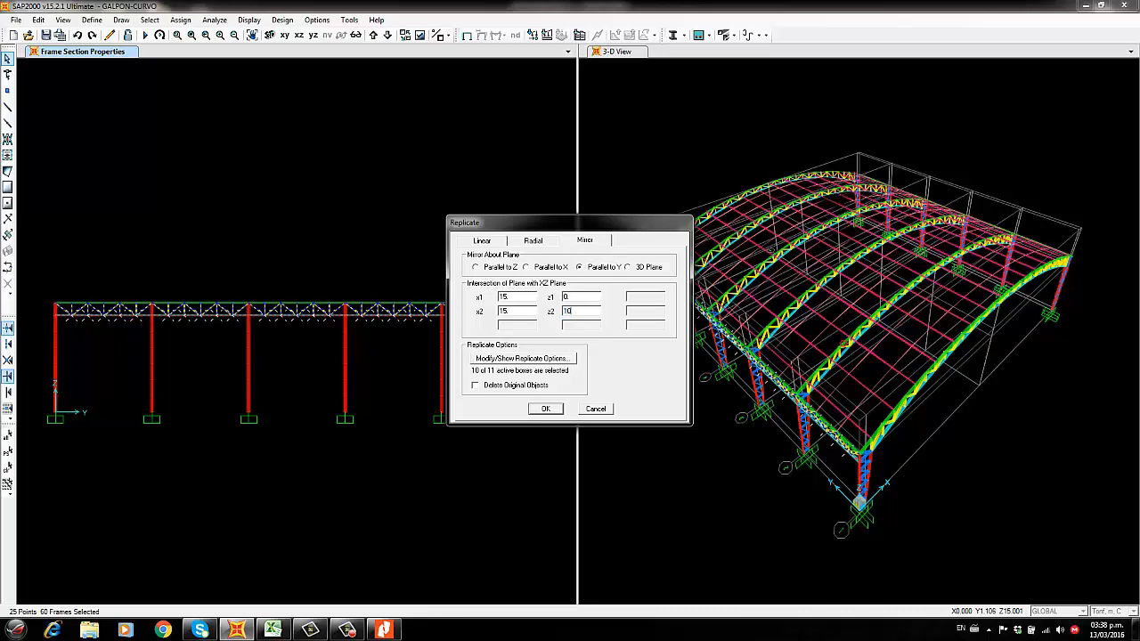
{"action": "left_click", "coordinate": [545, 410]}
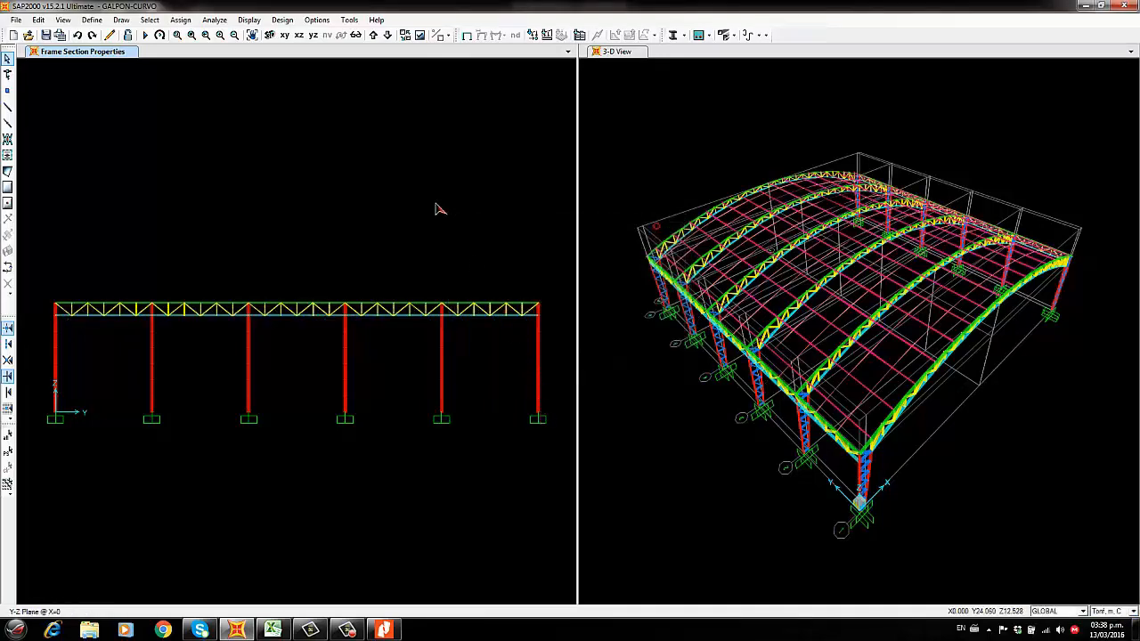
Examine the mirrored eave truss on the X=30 side in a 3-D view of the whole warehouse
{"action": "left_click", "coordinate": [274, 36]}
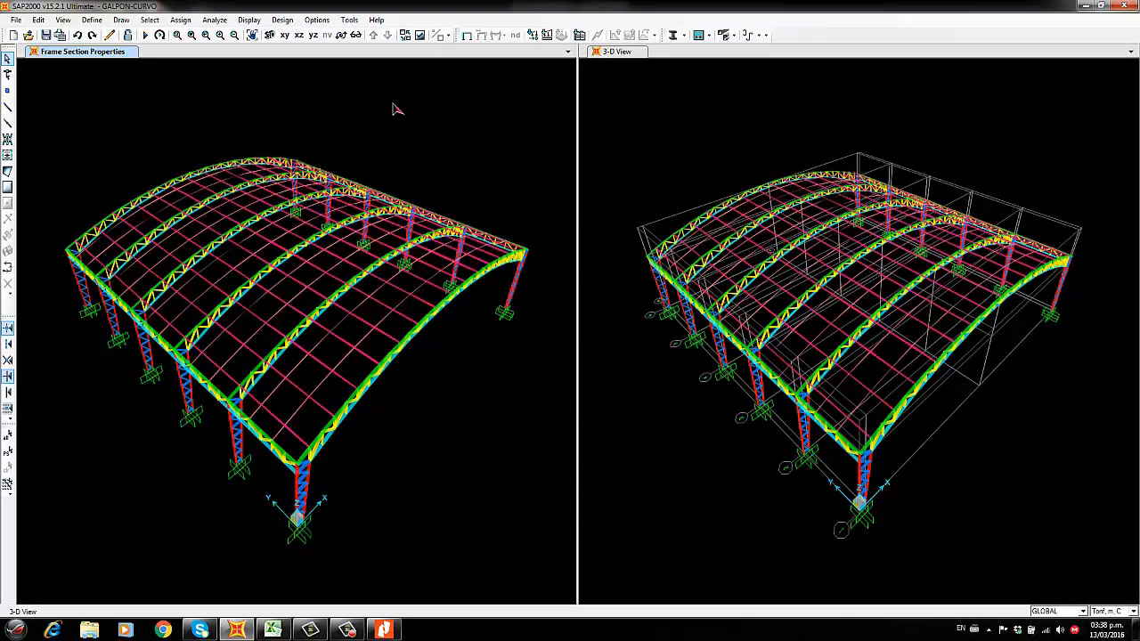
{"action": "left_click", "coordinate": [342, 36]}
{"action": "left_click_drag", "start_coordinate": [470, 185], "coordinate": [280, 153]}
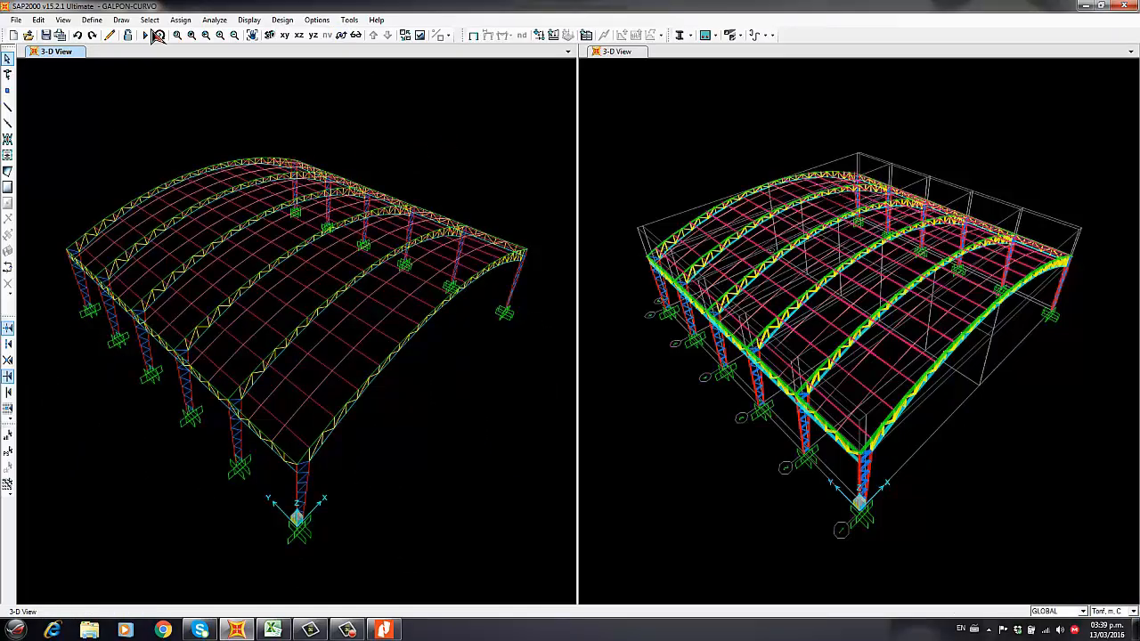
Run the analysis and animate the modal deformed shapes of modes 1 and 2
{"action": "left_click", "coordinate": [158, 36]}
{"action": "left_click", "coordinate": [715, 385]}
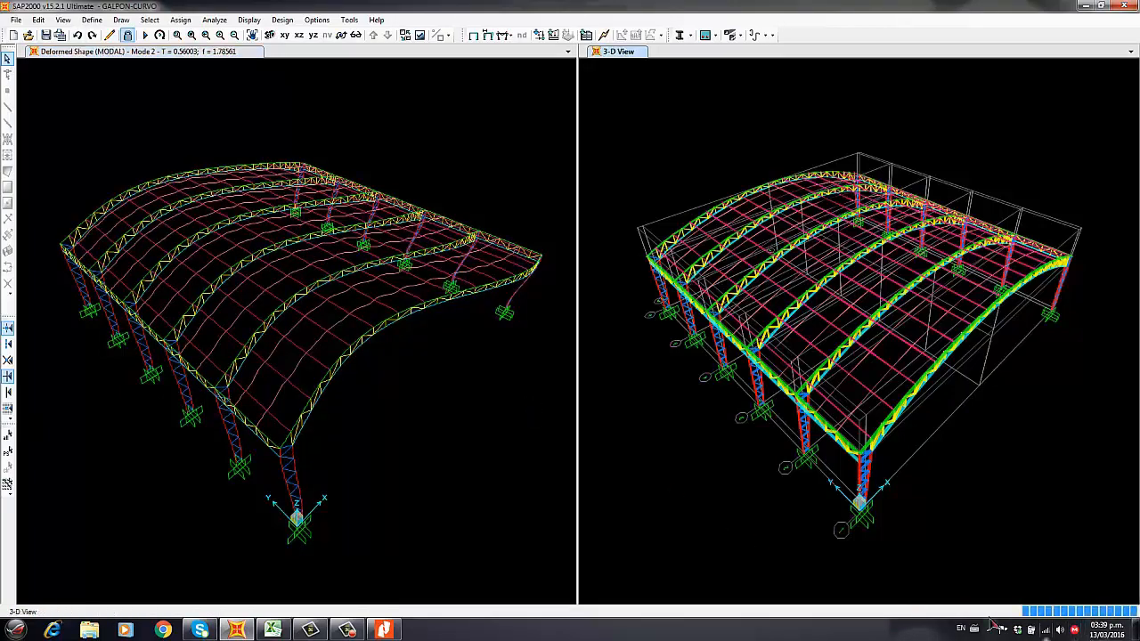
{"action": "left_click", "coordinate": [1000, 612]}
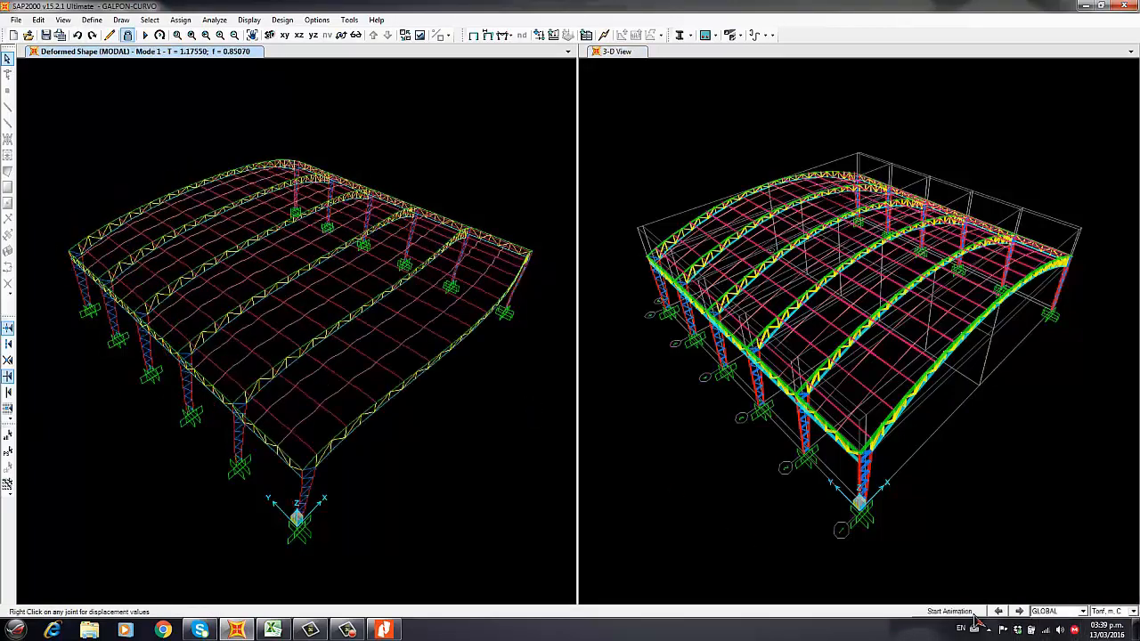
{"action": "left_click", "coordinate": [949, 612]}
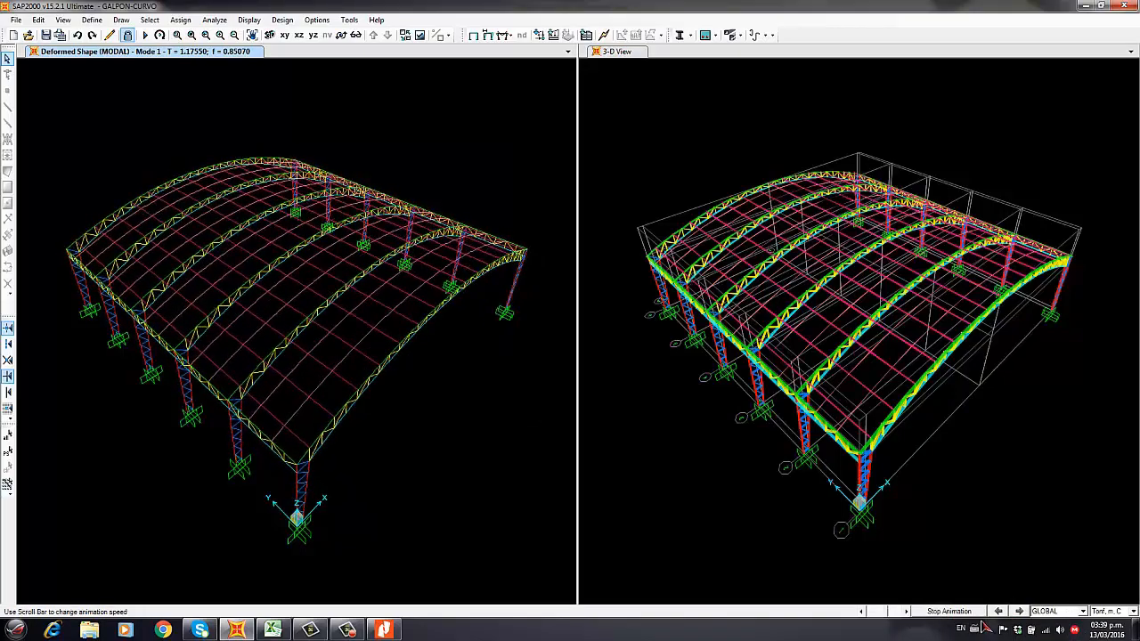
{"action": "left_click", "coordinate": [1018, 612]}
{"action": "left_click", "coordinate": [977, 613]}
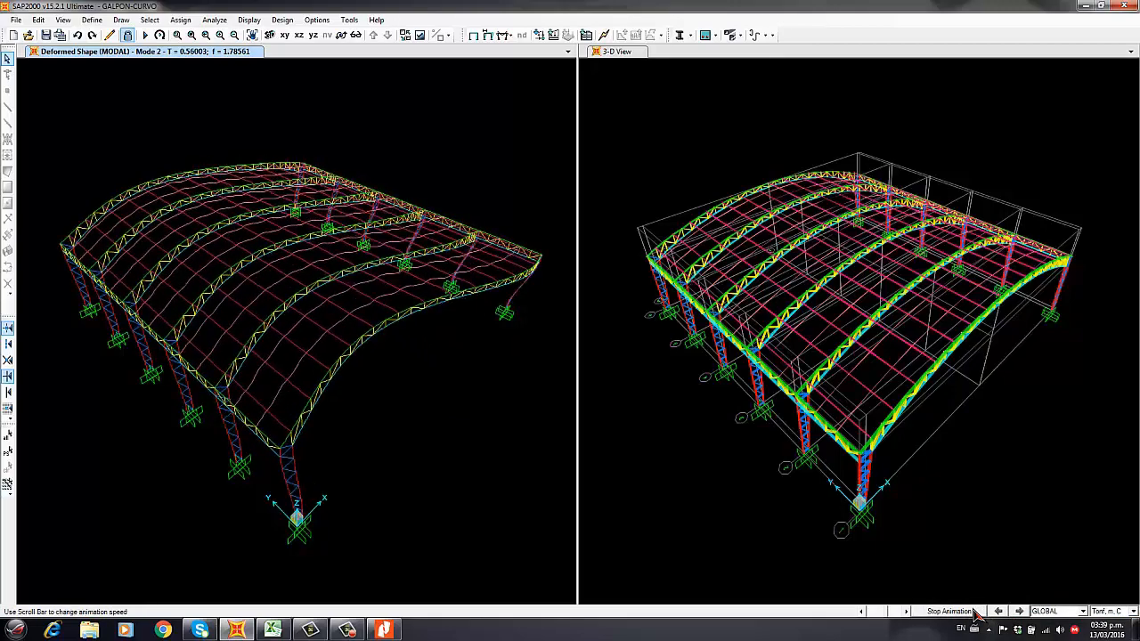
{"action": "left_click", "coordinate": [973, 613]}
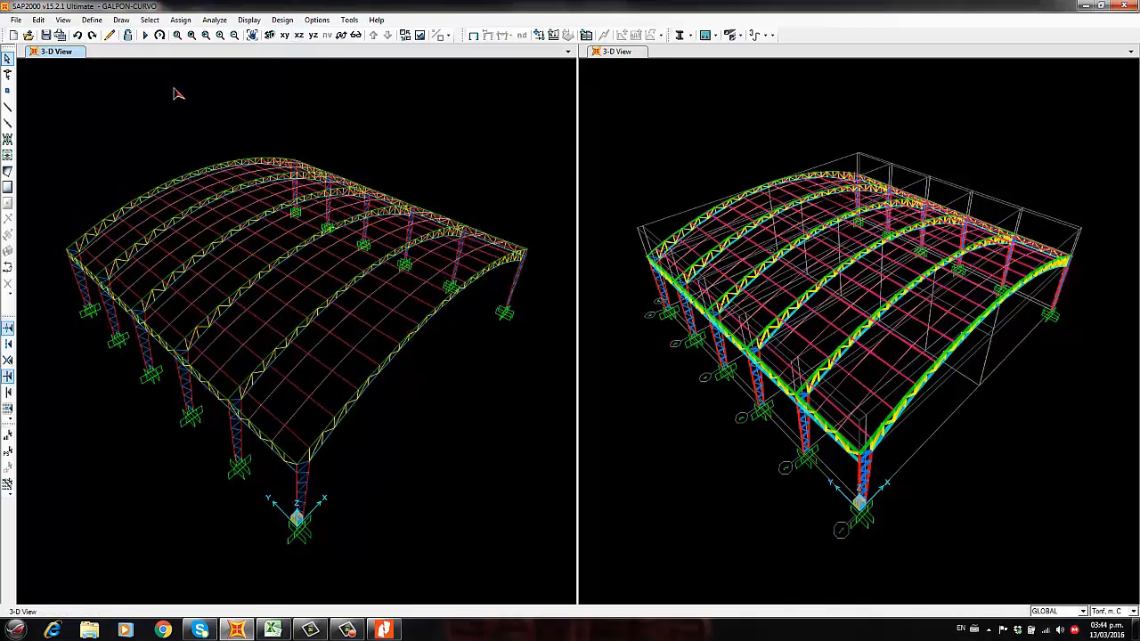
Draw roof bracing bars from the eave joint at X=0, Y=0 through X=7, Y=6 to the third arch at X=15, Y=12
{"action": "middle_click_drag", "start_coordinate": [346, 121], "coordinate": [351, 126]}
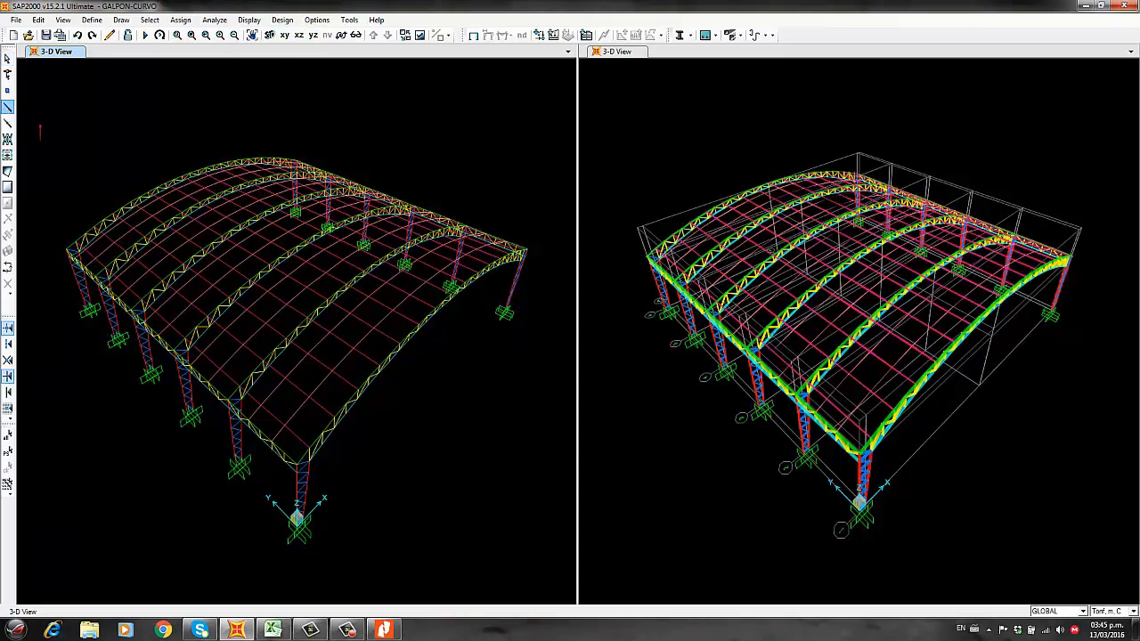
{"action": "left_click", "coordinate": [7, 106]}
{"action": "scroll", "coordinate": [303, 472], "scroll_direction": "up", "scroll_amount": 3}
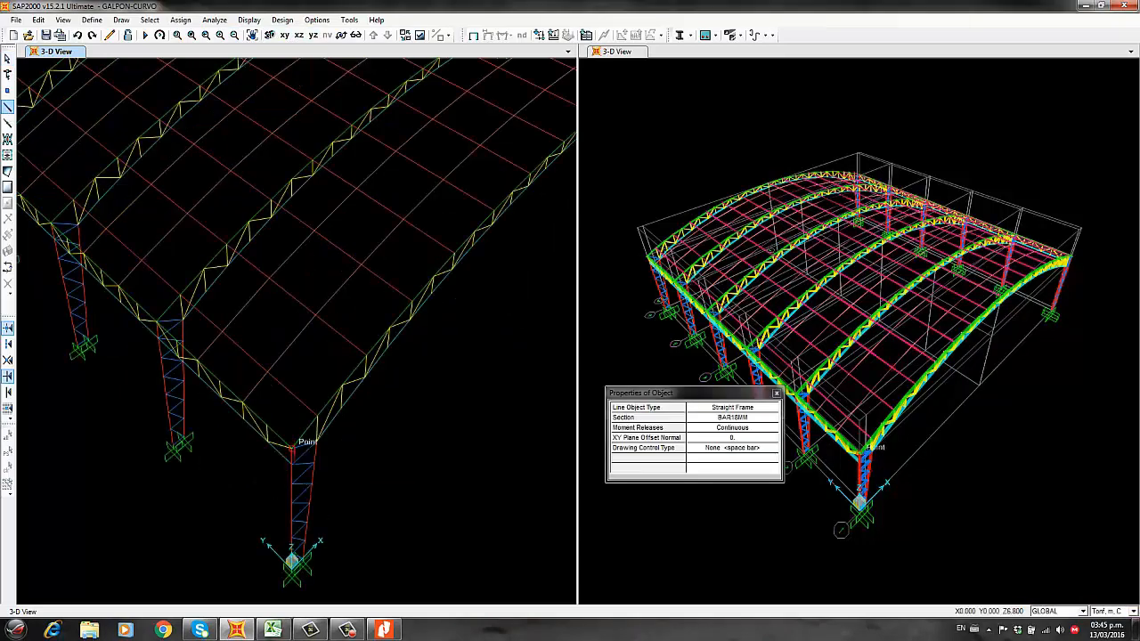
{"action": "left_click", "coordinate": [294, 445]}
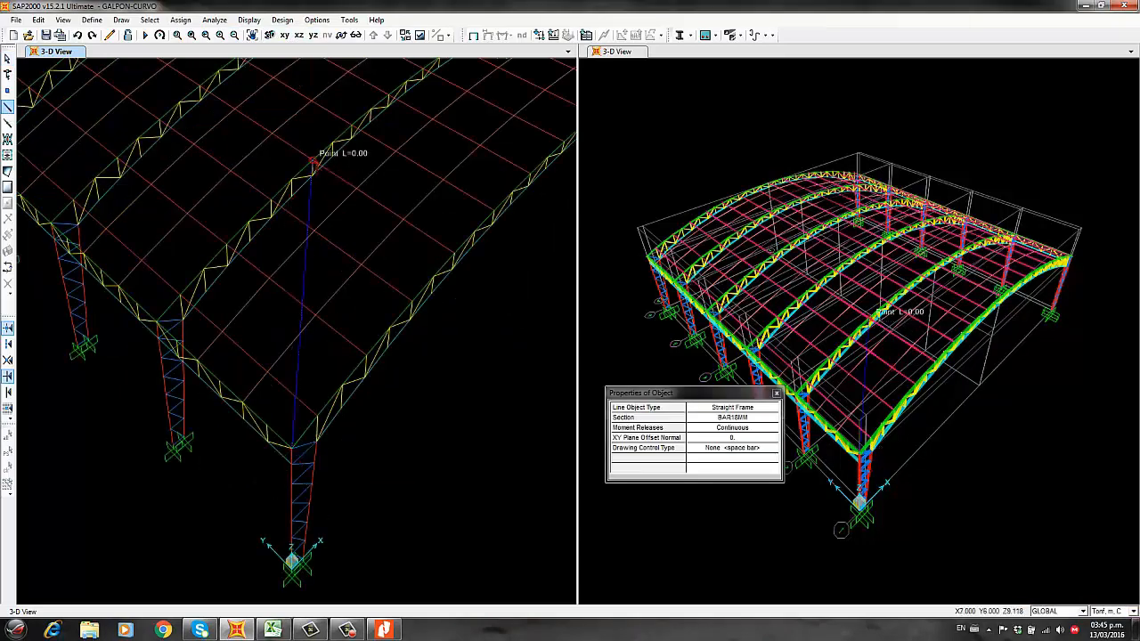
{"action": "scroll", "coordinate": [363, 400], "scroll_direction": "down", "scroll_amount": 4}
{"action": "scroll", "coordinate": [342, 191], "scroll_direction": "up", "scroll_amount": 5}
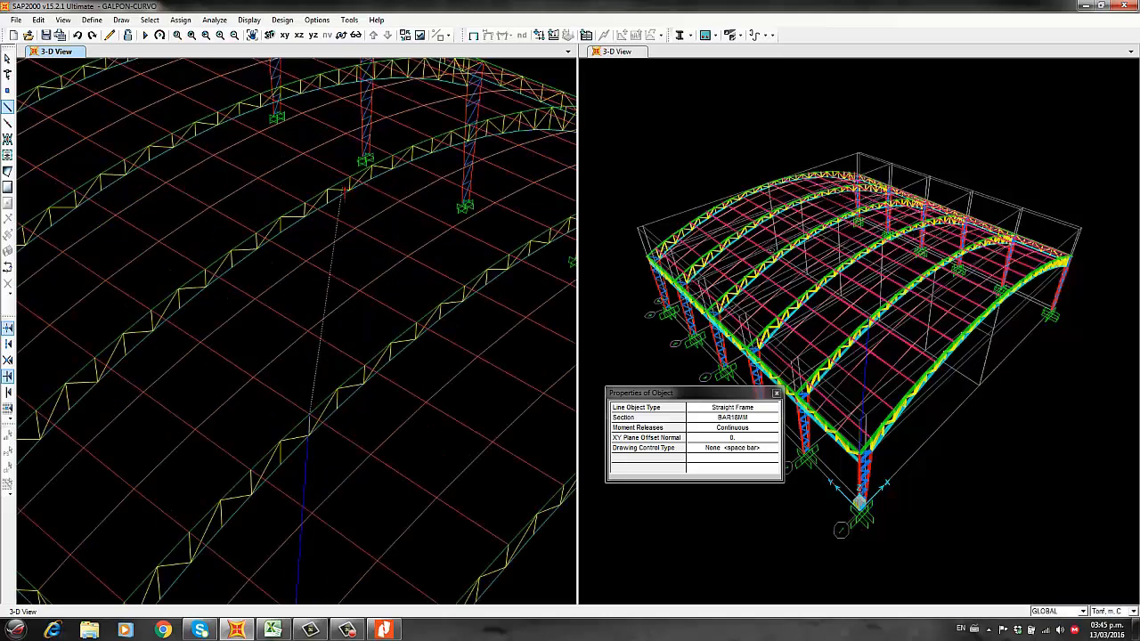
{"action": "left_click", "coordinate": [349, 190]}
Draw the crossing brace in the second bay from the arch joint at X=7, Y=12 to the one at X=15, Y=6
{"action": "scroll", "coordinate": [433, 317], "scroll_direction": "down", "scroll_amount": 2}
{"action": "scroll", "coordinate": [116, 284], "scroll_direction": "up", "scroll_amount": 2}
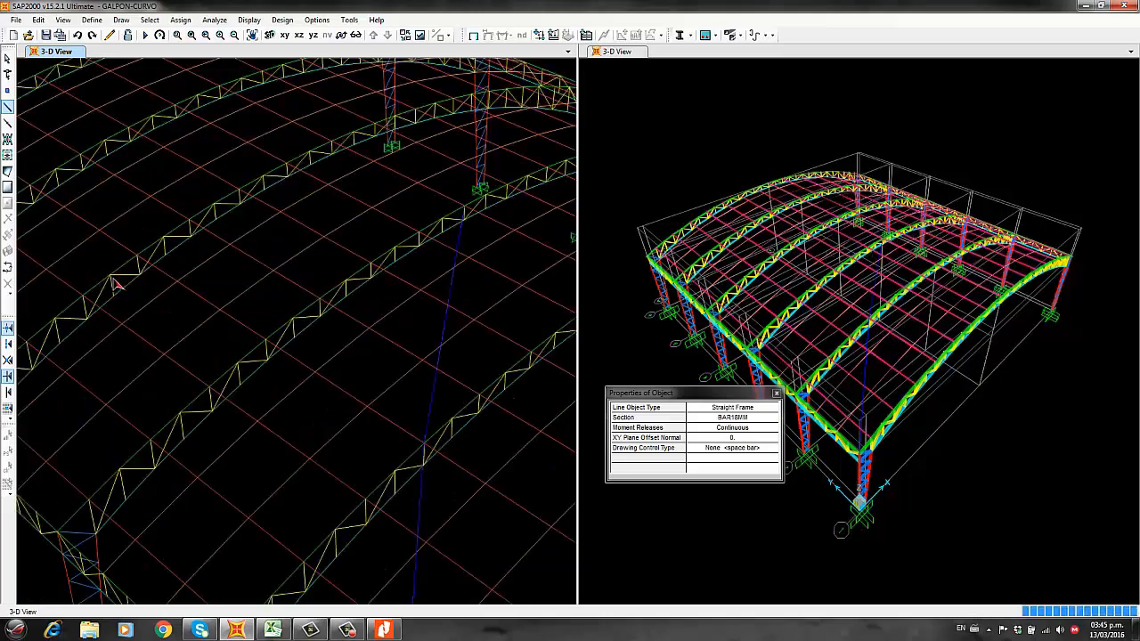
{"action": "scroll", "coordinate": [116, 284], "scroll_direction": "up", "scroll_amount": 1}
{"action": "scroll", "coordinate": [251, 340], "scroll_direction": "down", "scroll_amount": 3}
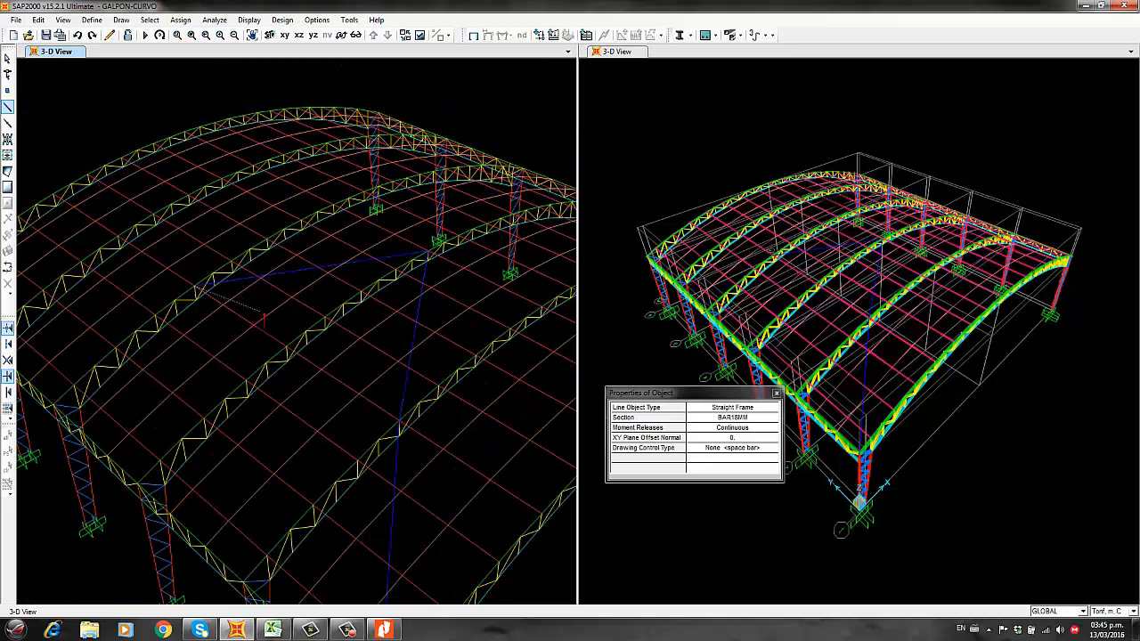
{"action": "scroll", "coordinate": [470, 318], "scroll_direction": "down", "scroll_amount": 2}
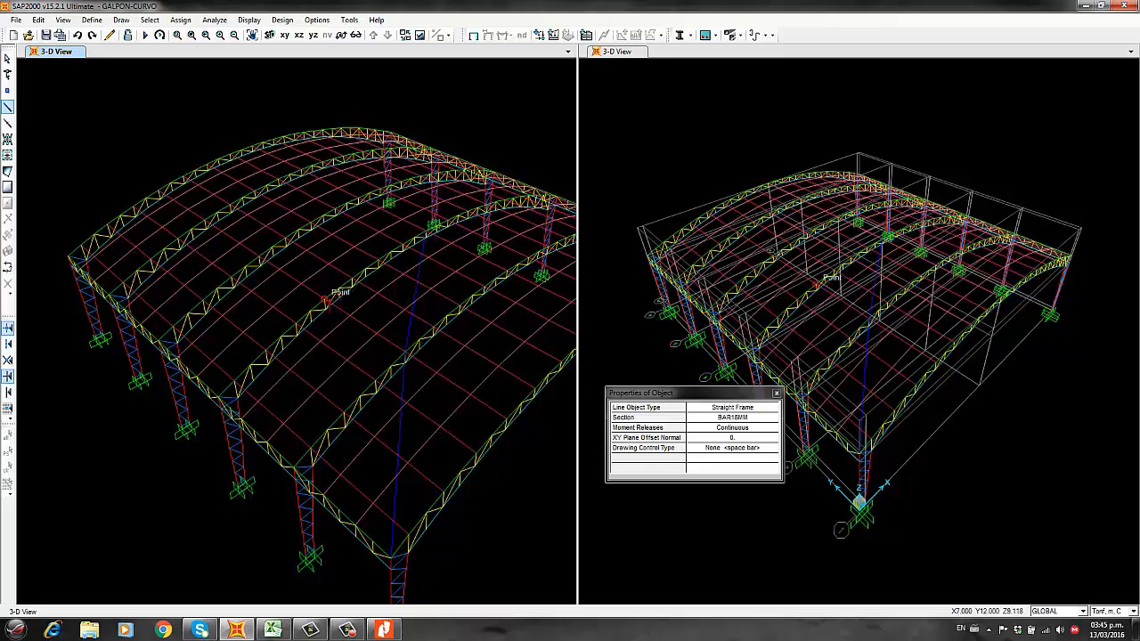
{"action": "left_click", "coordinate": [341, 298]}
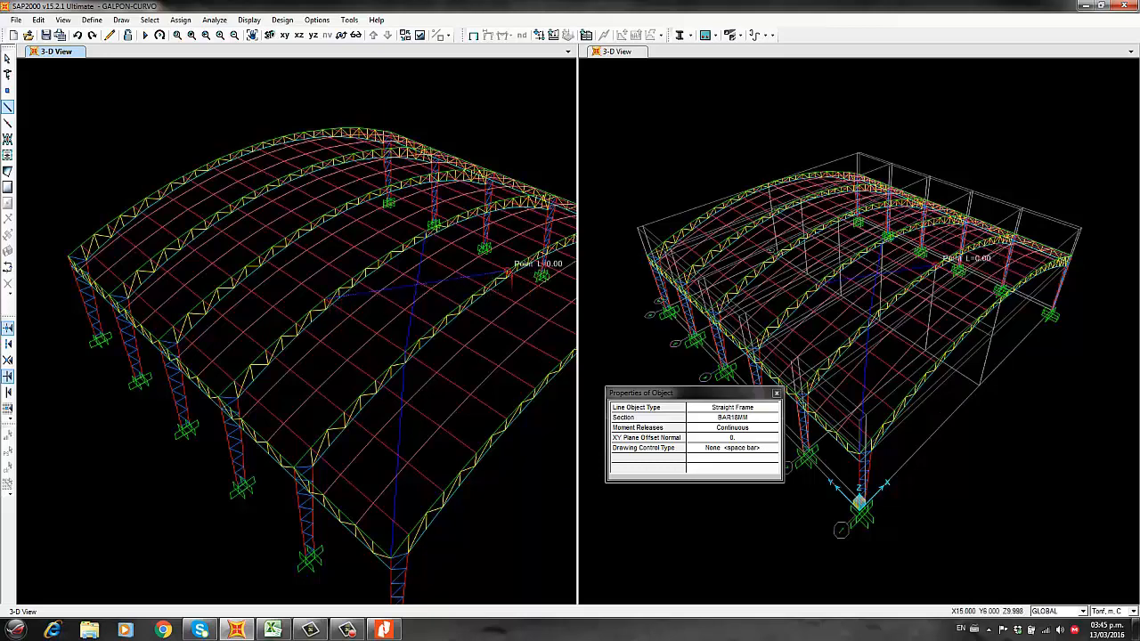
{"action": "key", "text": "Escape"}
Draw the remaining crossed bracing bars in alternating roof panels across all five bays between the arches
{"action": "left_click", "coordinate": [8, 109]}
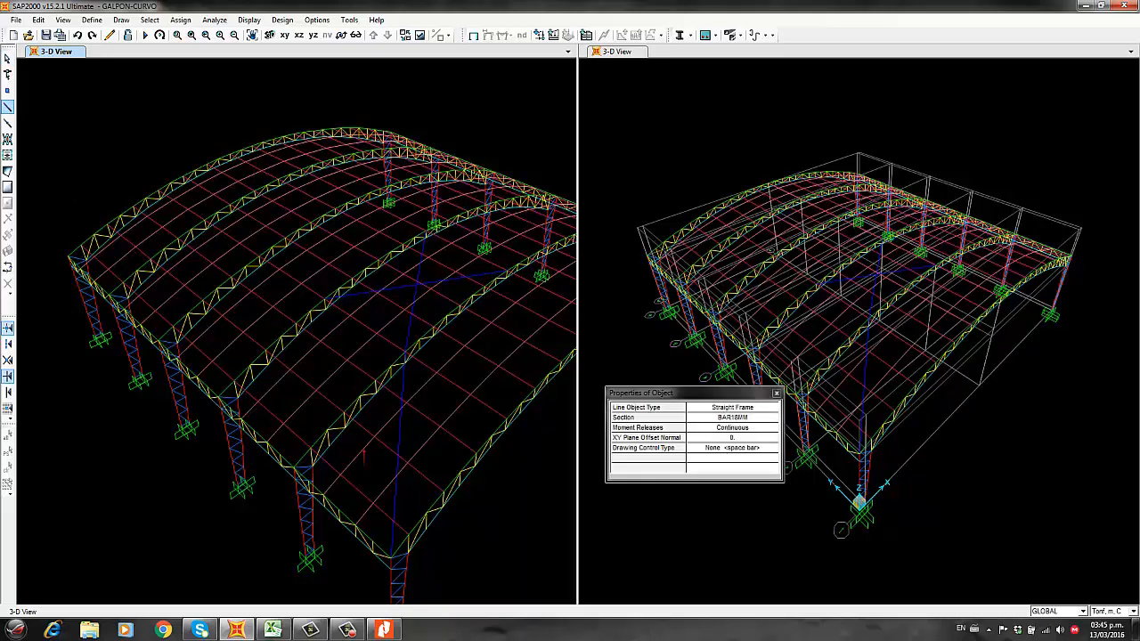
{"action": "left_click", "coordinate": [307, 463]}
{"action": "key", "text": "Escape"}
{"action": "left_click", "coordinate": [8, 108]}
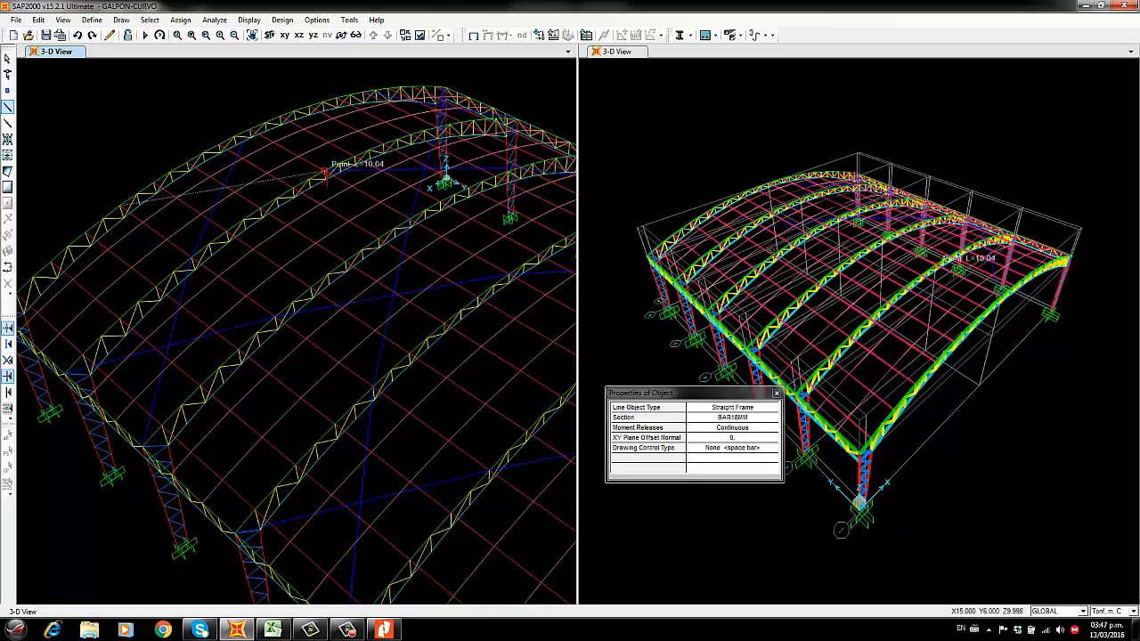
{"action": "key", "text": "Escape"}
{"action": "scroll", "coordinate": [321, 132], "scroll_direction": "down", "scroll_amount": 3}
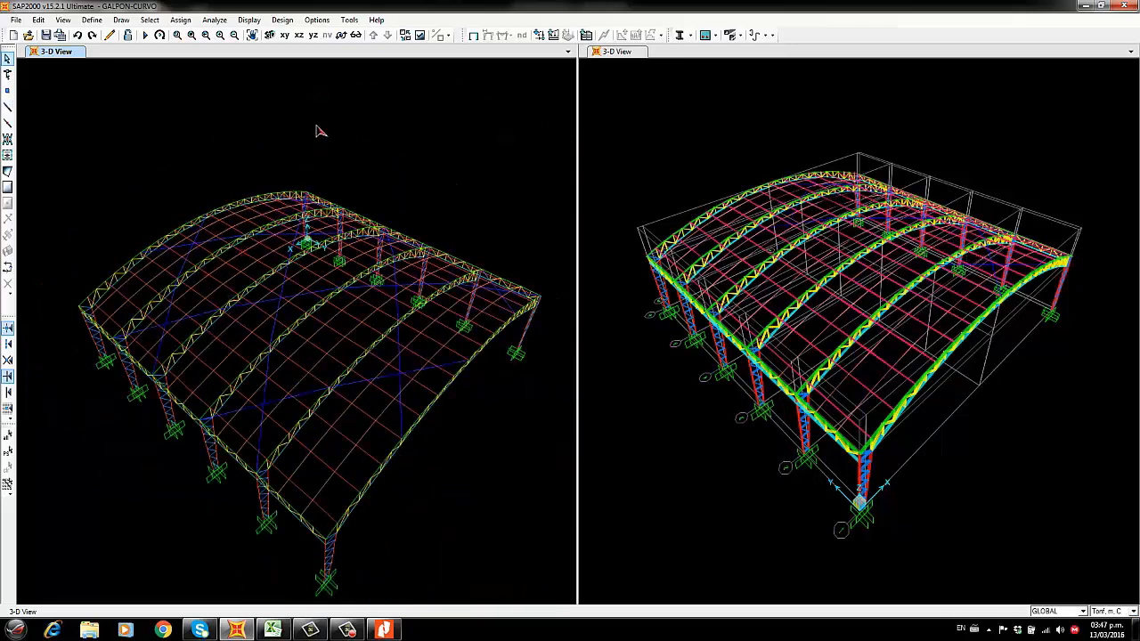
Inspect the roof bracing layout in a 3-D view seen from above, and restore the default 3-D view
{"action": "left_click", "coordinate": [285, 38]}
{"action": "left_click", "coordinate": [63, 20]}
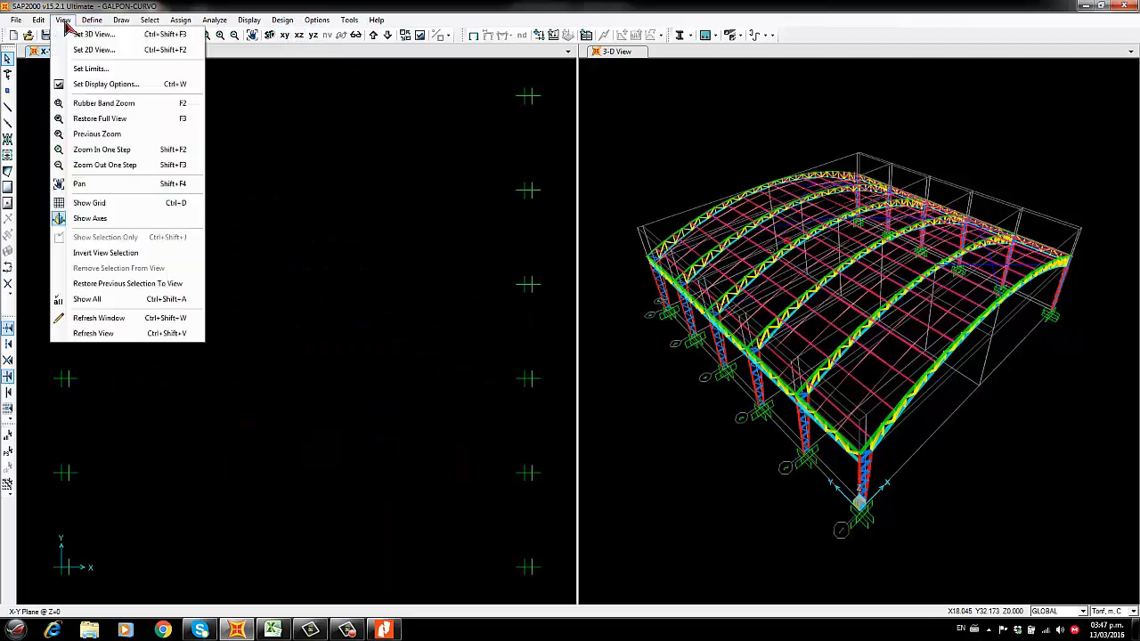
{"action": "left_click", "coordinate": [89, 33]}
{"action": "left_click", "coordinate": [543, 420]}
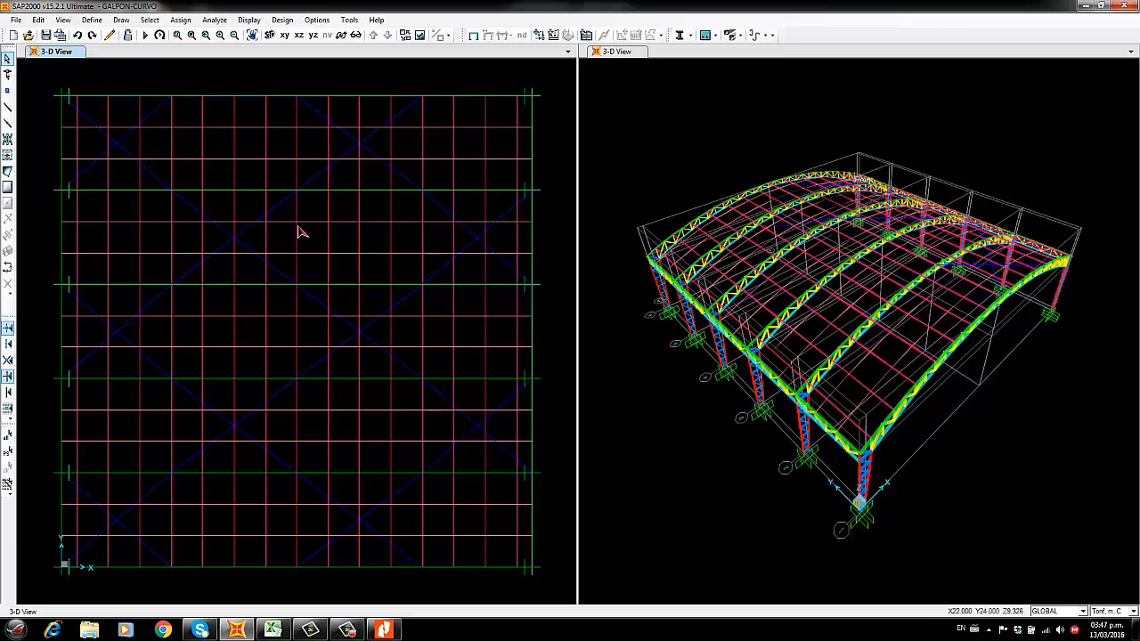
{"action": "left_click", "coordinate": [269, 37]}
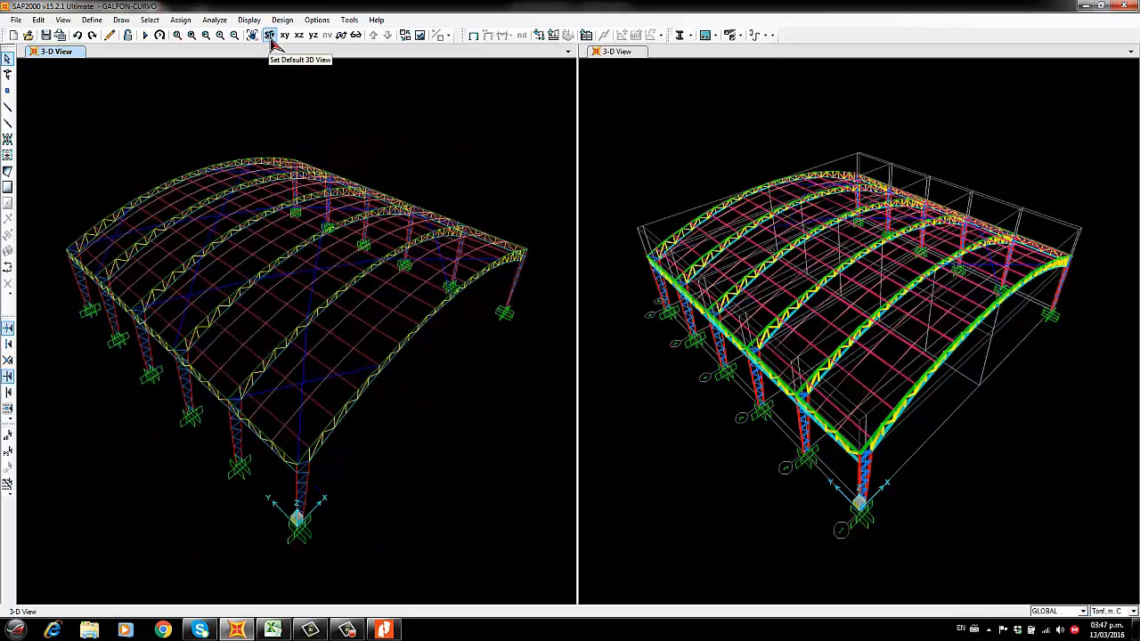
Run the analysis on the roof-braced model and animate the deformed shapes of modes 1 and 2
{"action": "left_click", "coordinate": [145, 35]}
{"action": "left_click", "coordinate": [742, 452]}
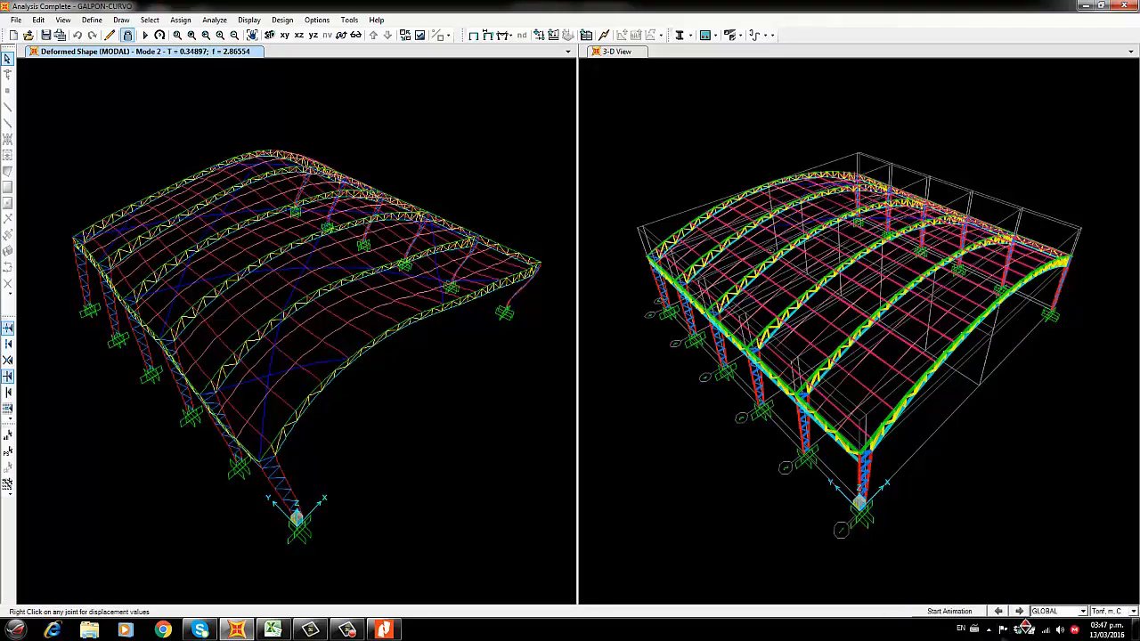
{"action": "left_click", "coordinate": [1000, 612]}
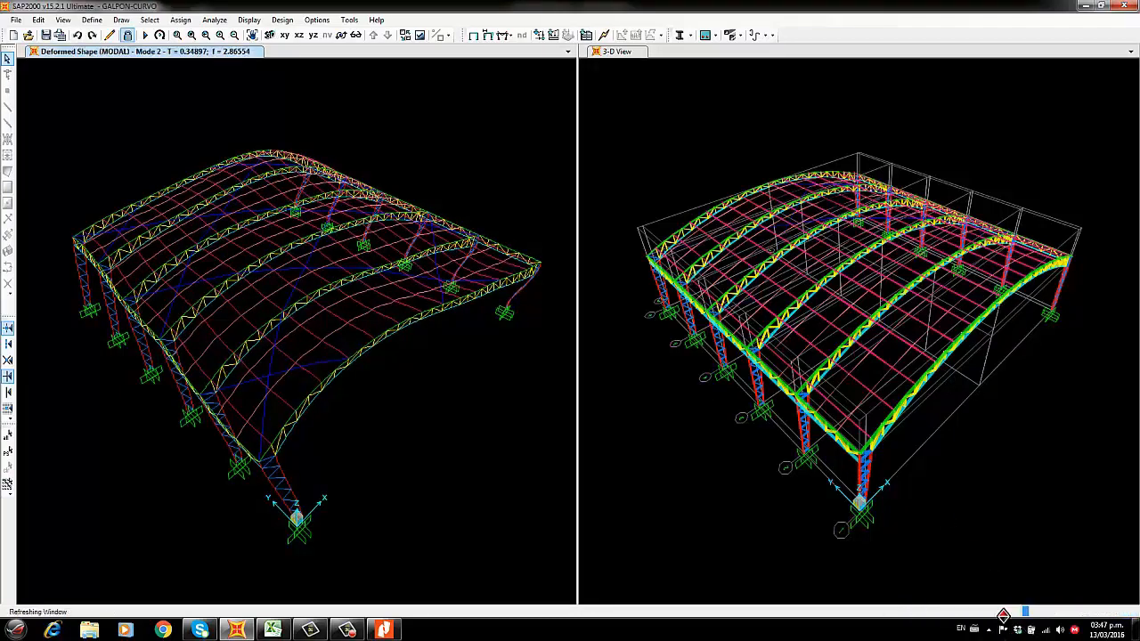
{"action": "left_click", "coordinate": [951, 612]}
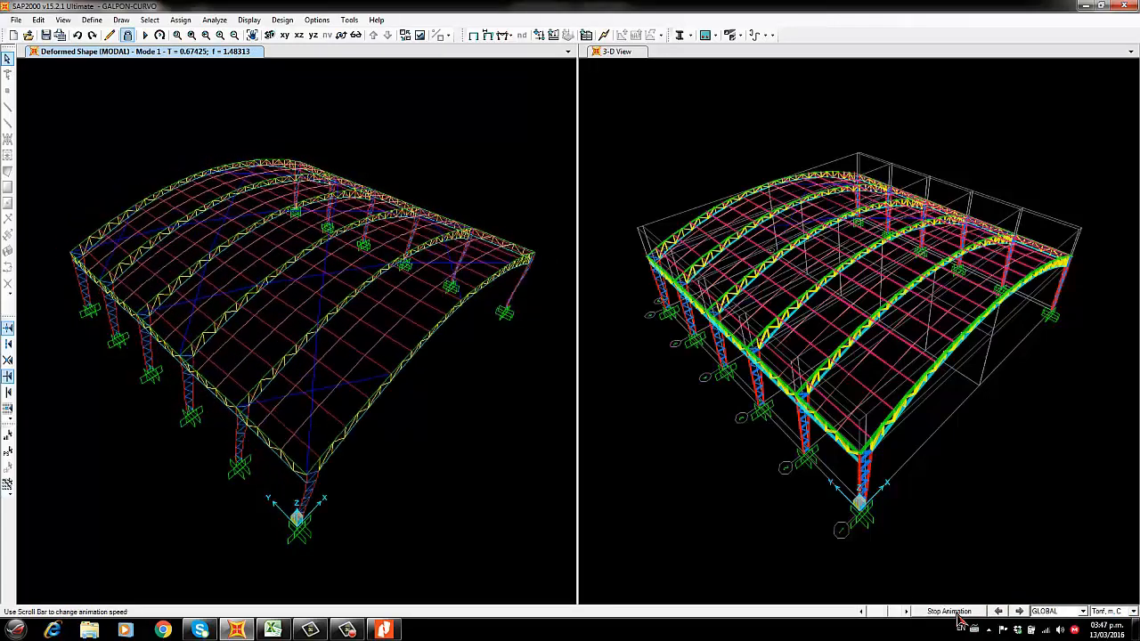
{"action": "left_click", "coordinate": [1019, 611]}
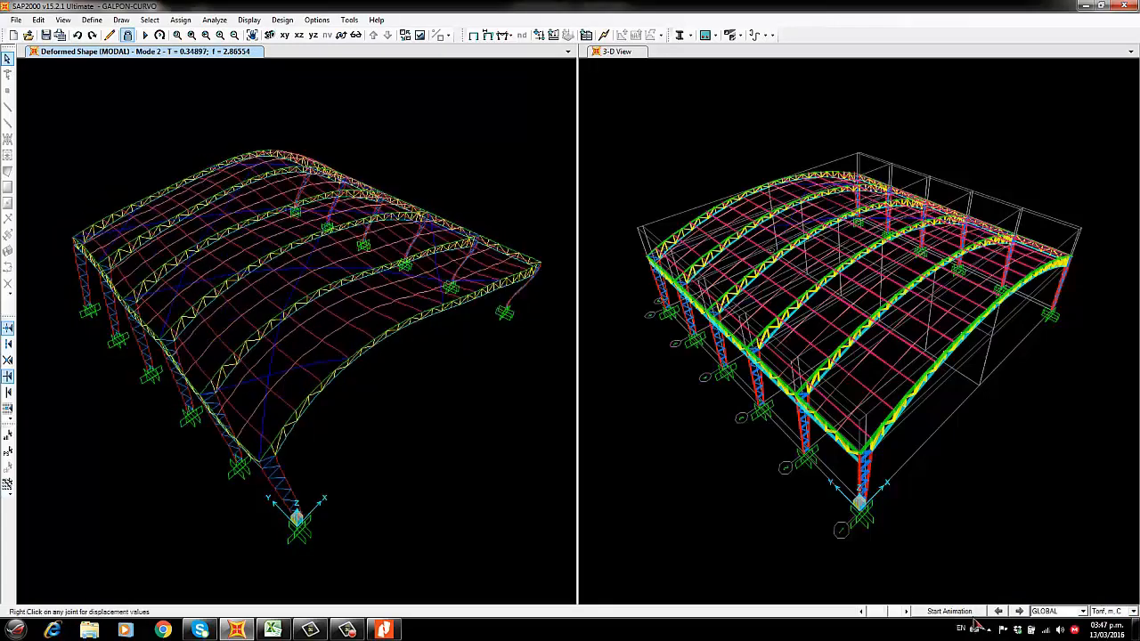
{"action": "left_click", "coordinate": [958, 613]}
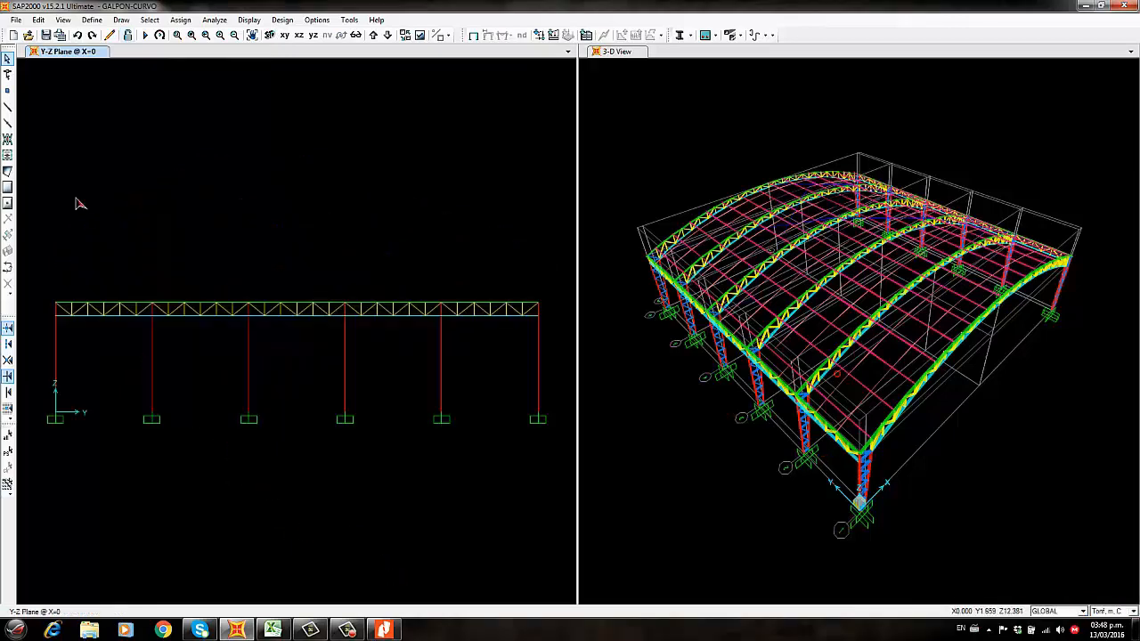
Draw two crossed bracing bars on the X=0 wall between Y=0 and Y=6, from column bases to the Z=6 joints
{"action": "left_click", "coordinate": [7, 107]}
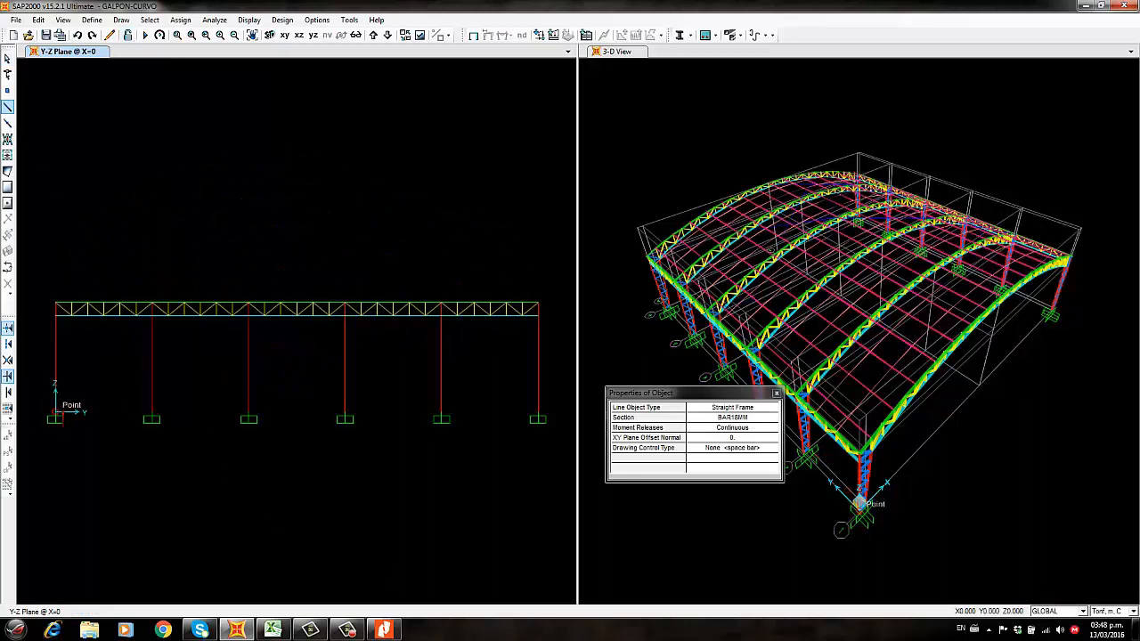
{"action": "key", "text": "Escape"}
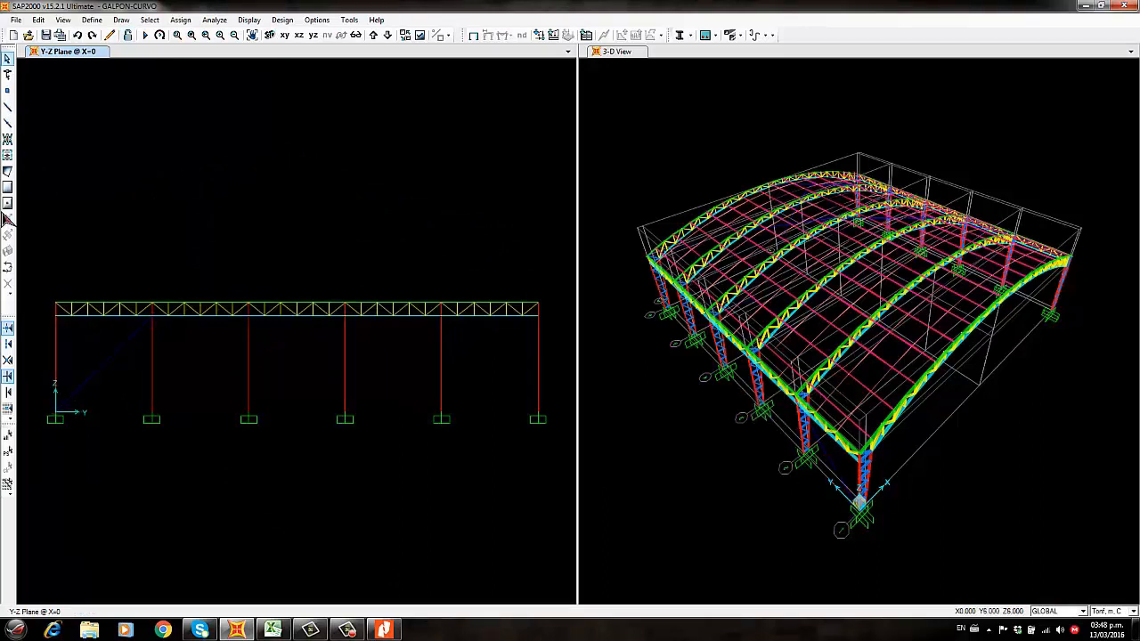
{"action": "left_click", "coordinate": [7, 107]}
{"action": "left_click", "coordinate": [55, 309]}
{"action": "key", "text": "Escape"}
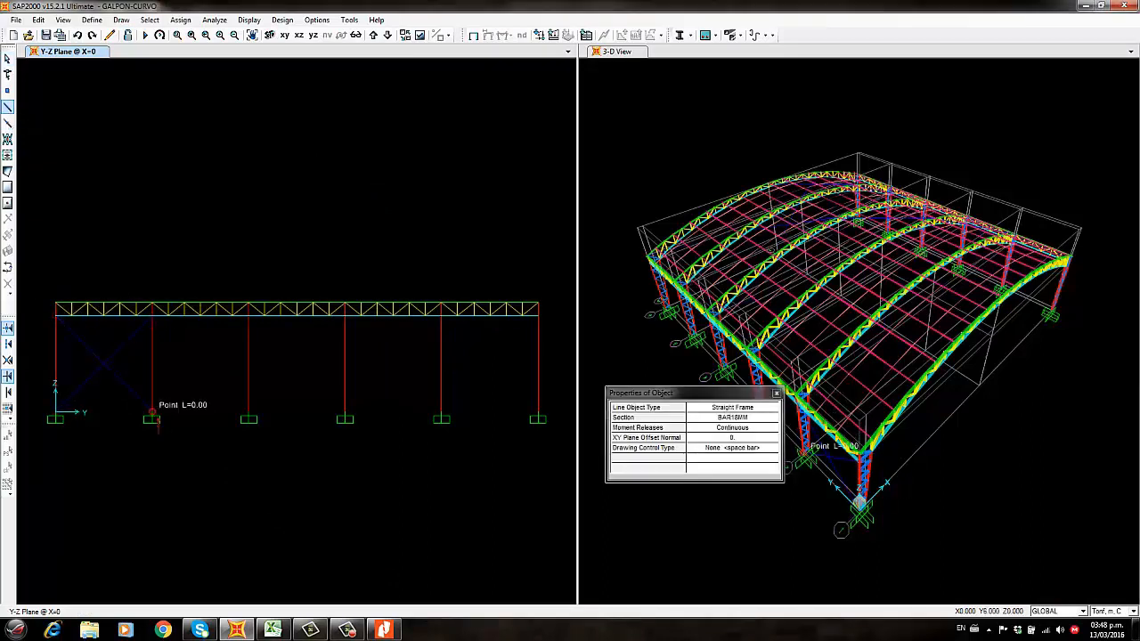
{"action": "key", "text": "Escape"}
Draw two crossed bracing bars in the last bay of the X=0 wall, between the final two columns
{"action": "left_click", "coordinate": [7, 107]}
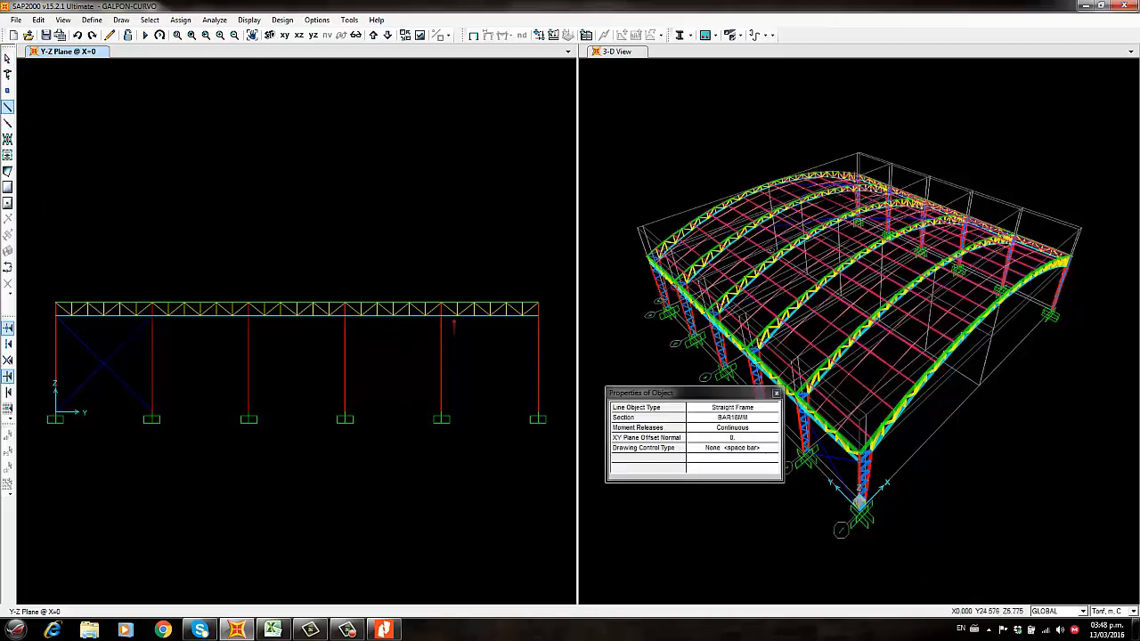
{"action": "left_click", "coordinate": [441, 316]}
{"action": "left_click", "coordinate": [538, 414]}
{"action": "key", "text": "Escape"}
{"action": "key", "text": "Escape"}
{"action": "left_click", "coordinate": [7, 107]}
{"action": "left_click", "coordinate": [442, 413]}
{"action": "left_click", "coordinate": [538, 316]}
{"action": "key", "text": "Escape"}
{"action": "key", "text": "Escape"}
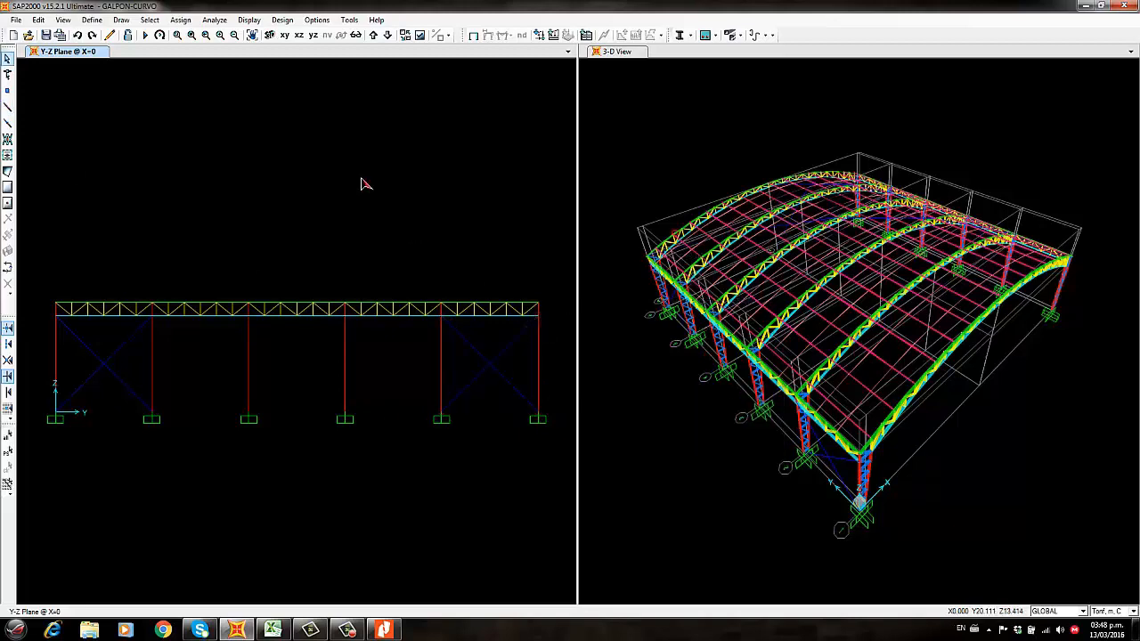
Draw crossed wall bracing bars in the first and last bays of the X=30 elevation
{"action": "left_click", "coordinate": [375, 36]}
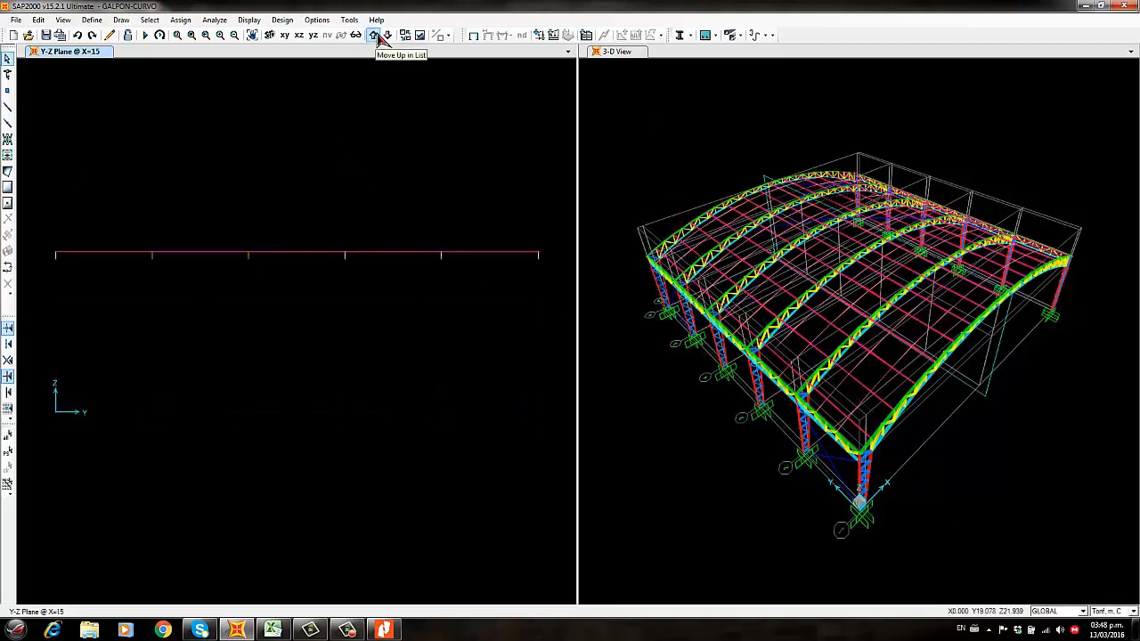
{"action": "left_click", "coordinate": [378, 38]}
{"action": "left_click", "coordinate": [7, 107]}
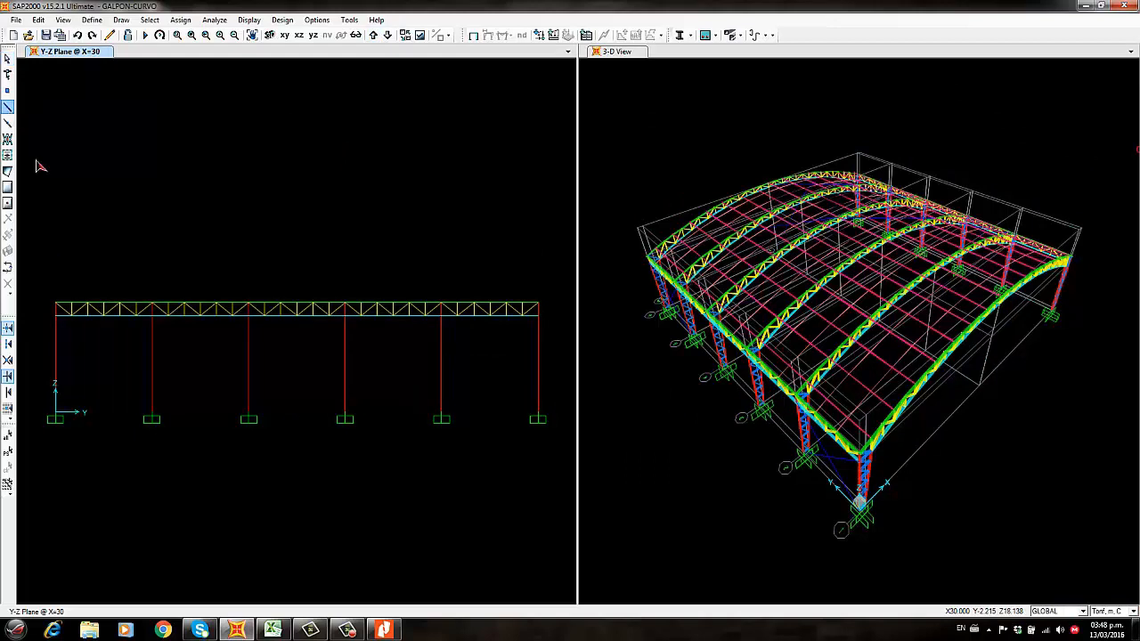
{"action": "left_click", "coordinate": [55, 414]}
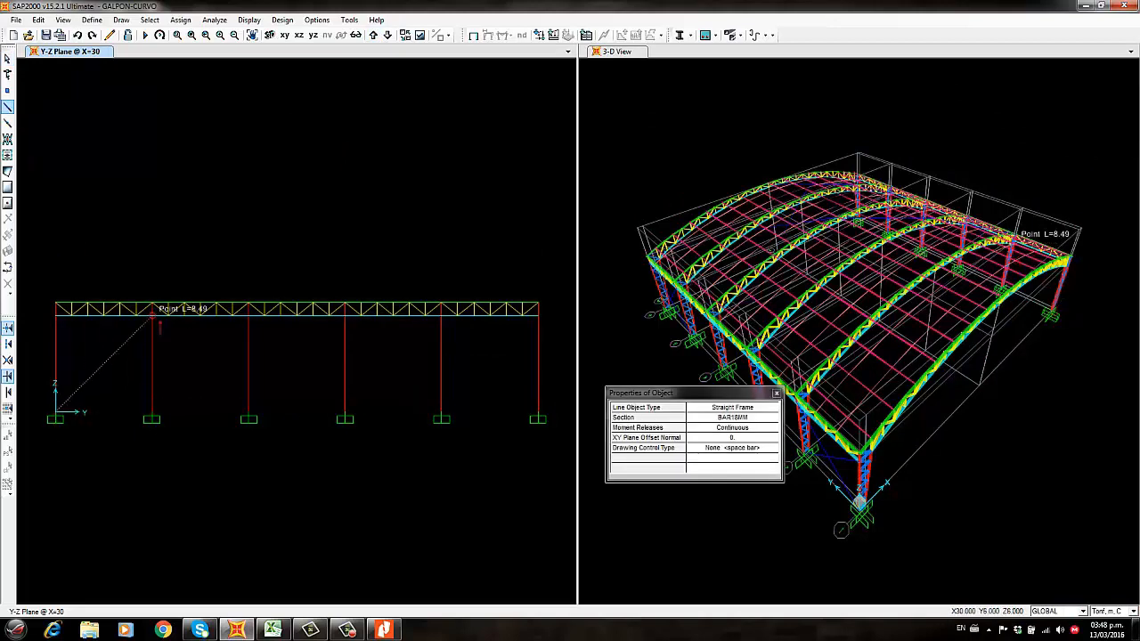
{"action": "left_click", "coordinate": [152, 317]}
{"action": "key", "text": "Escape"}
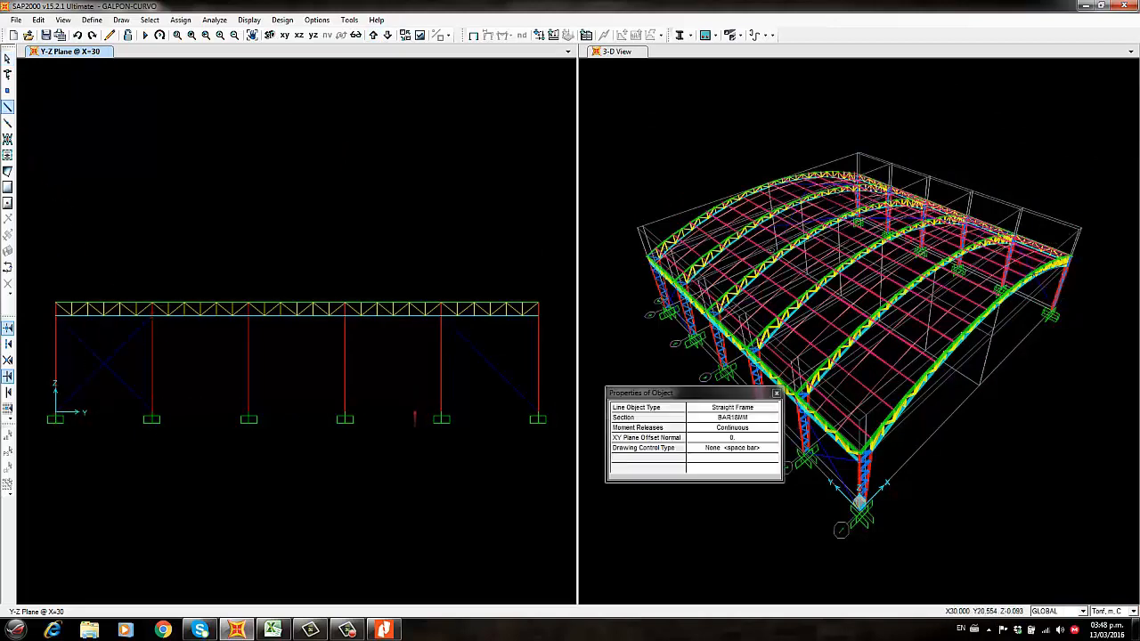
{"action": "left_click", "coordinate": [442, 419]}
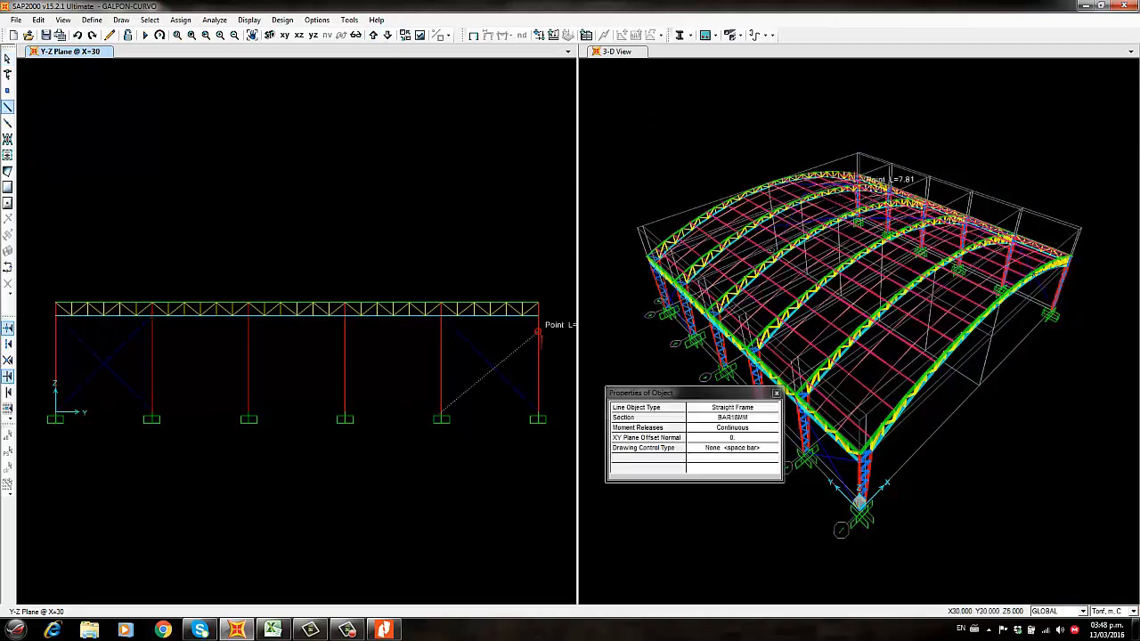
{"action": "left_click", "coordinate": [539, 308]}
{"action": "key", "text": "Escape"}
{"action": "scroll", "coordinate": [423, 249], "scroll_direction": "down", "scroll_amount": 1}
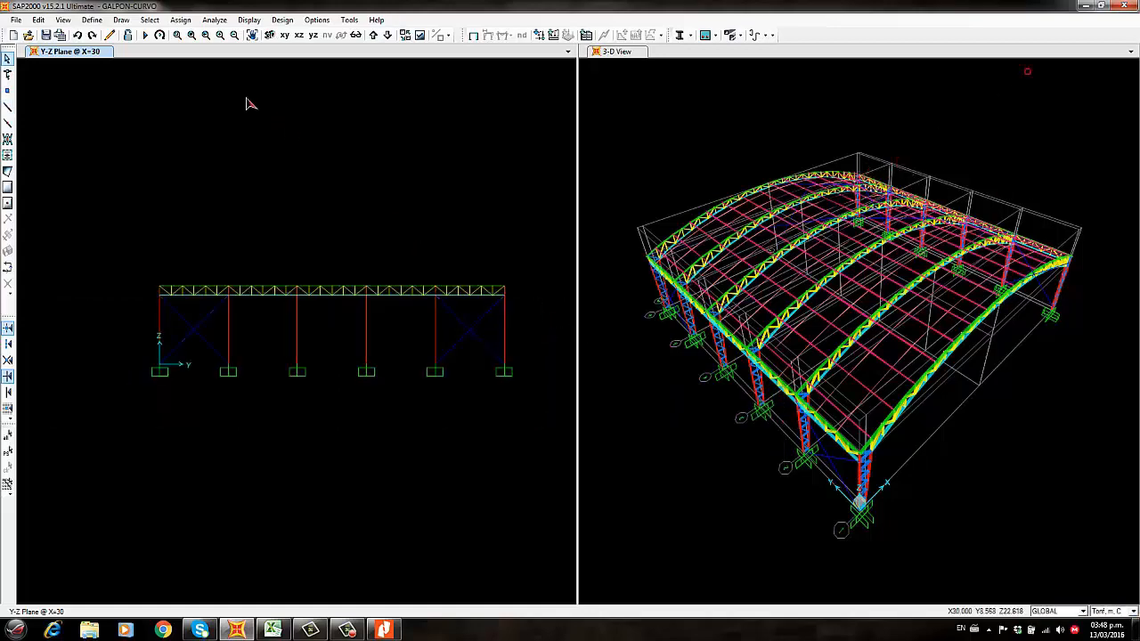
Rerun the analysis with the wall bracing and animate modes 1 and 2 in the default 3-D view
{"action": "left_click", "coordinate": [270, 36]}
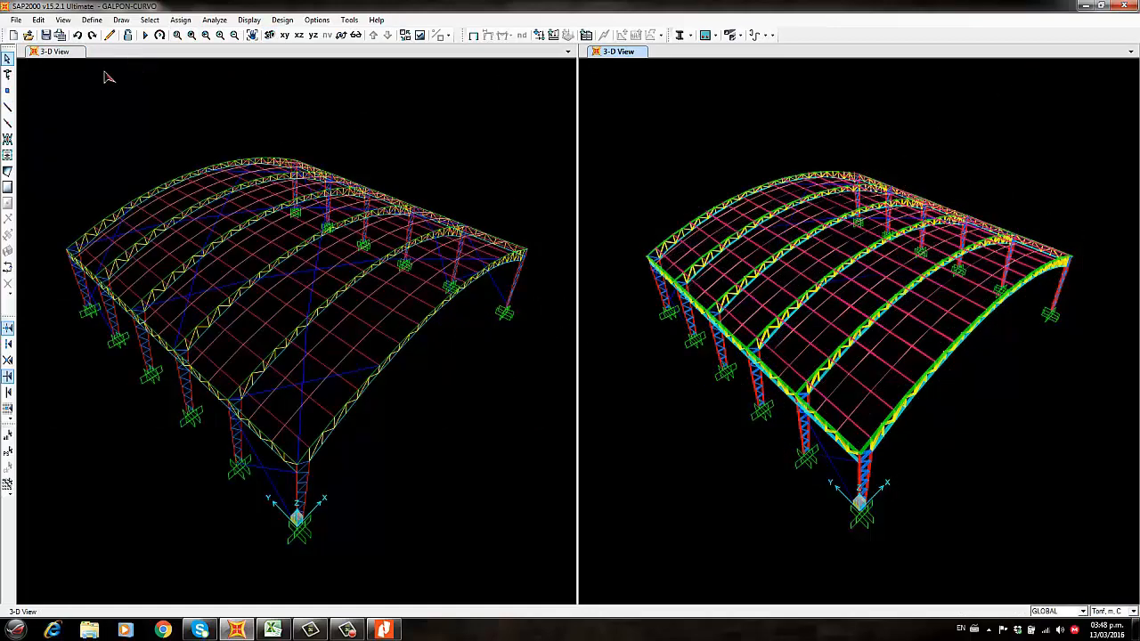
{"action": "left_click", "coordinate": [145, 35]}
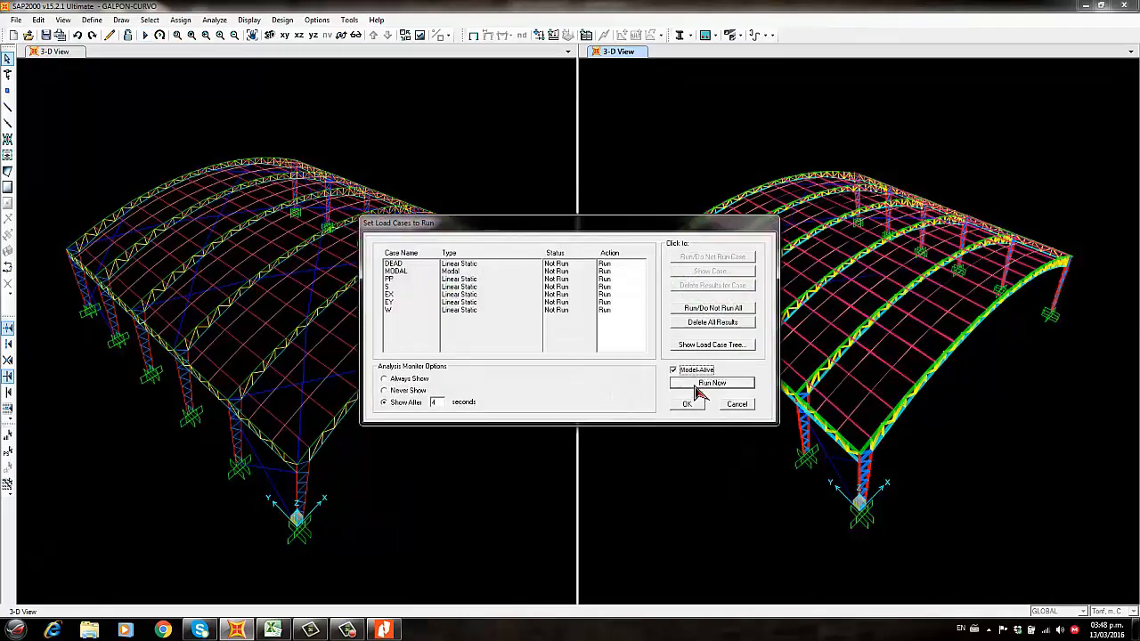
{"action": "left_click", "coordinate": [692, 383]}
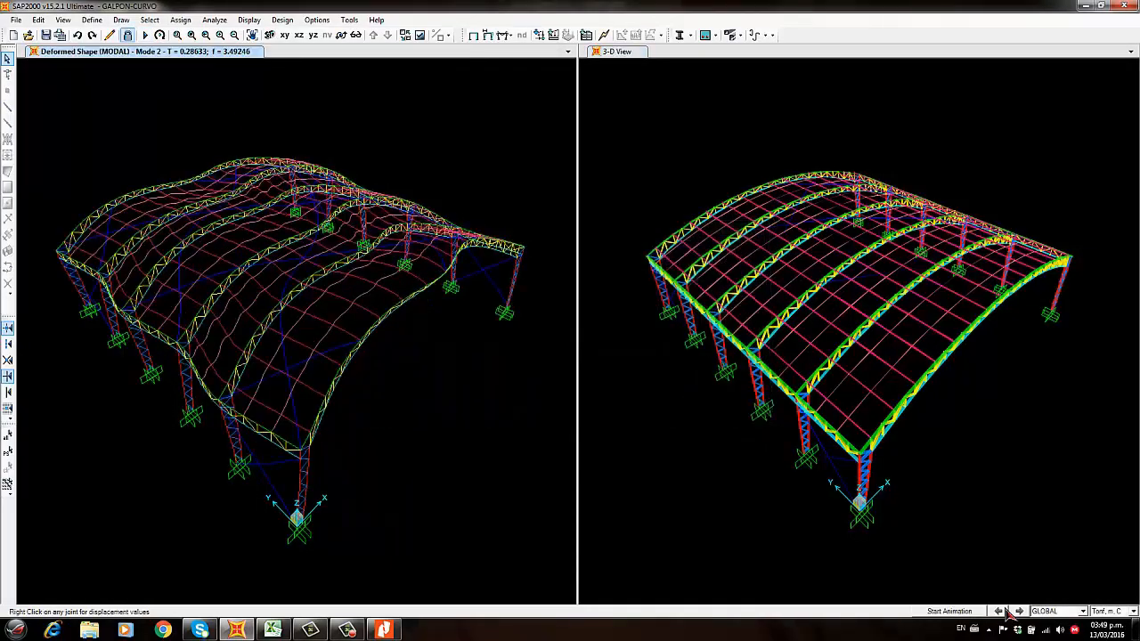
{"action": "left_click", "coordinate": [1000, 612]}
{"action": "left_click", "coordinate": [969, 613]}
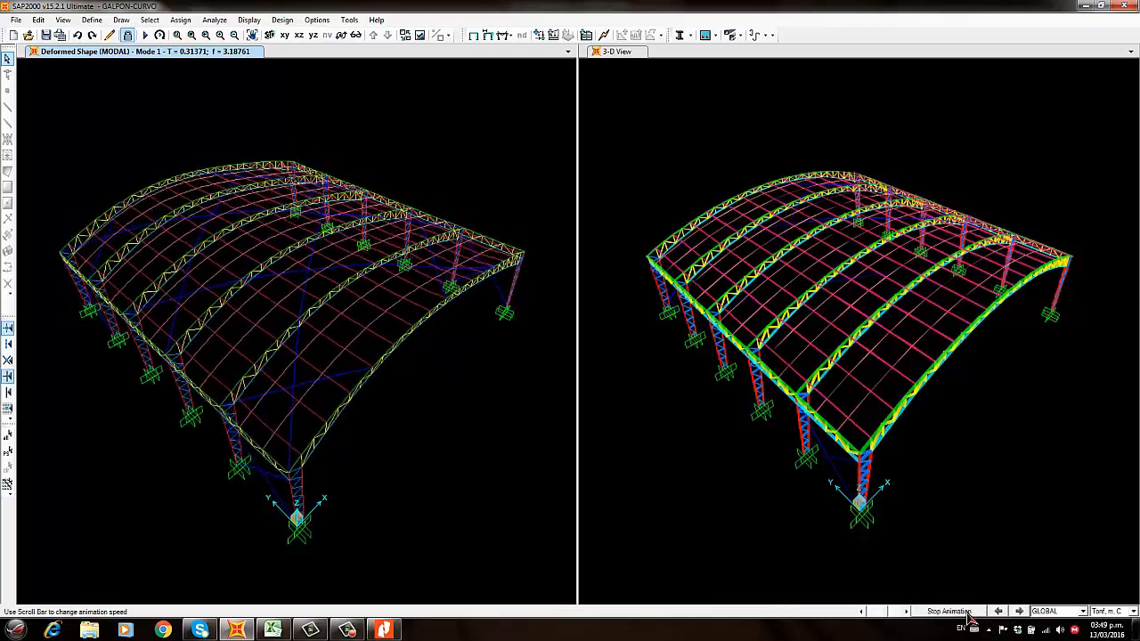
{"action": "left_click", "coordinate": [968, 614]}
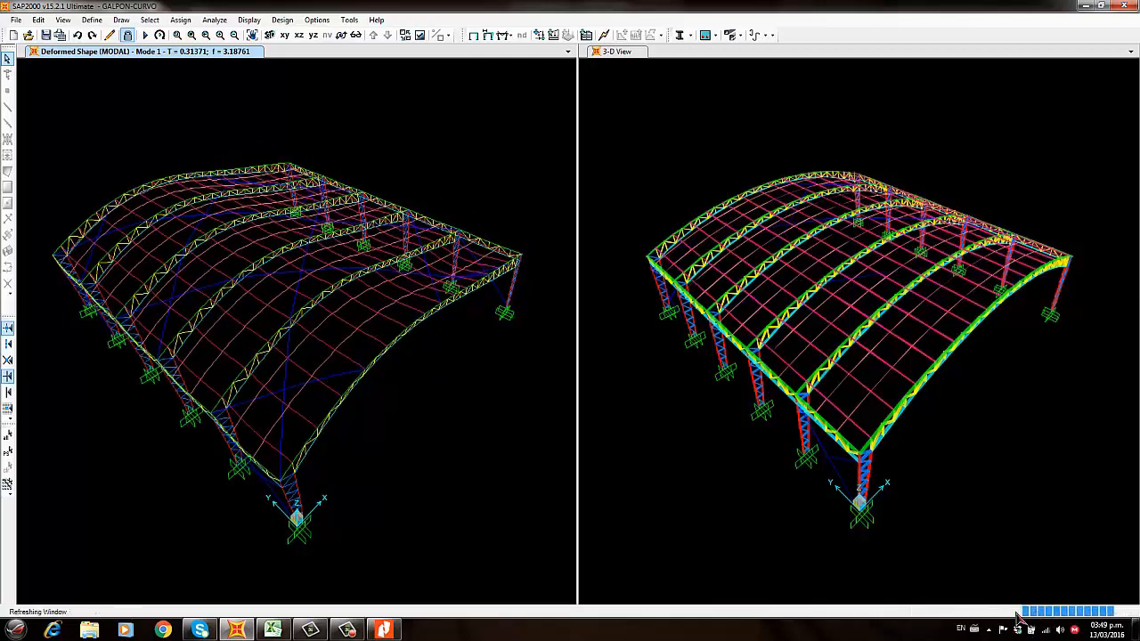
{"action": "left_click", "coordinate": [1019, 611]}
{"action": "left_click", "coordinate": [977, 614]}
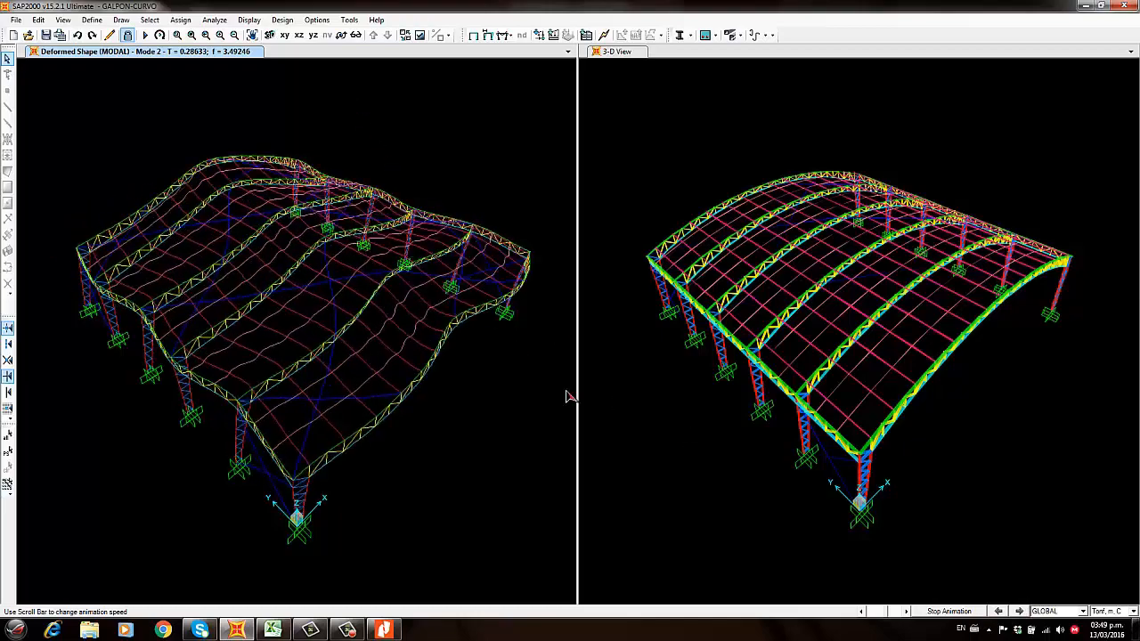
{"action": "left_click", "coordinate": [959, 613]}
Display only the Modal Participating Mass Ratios table from the structure output's modal information
{"action": "left_click", "coordinate": [249, 20]}
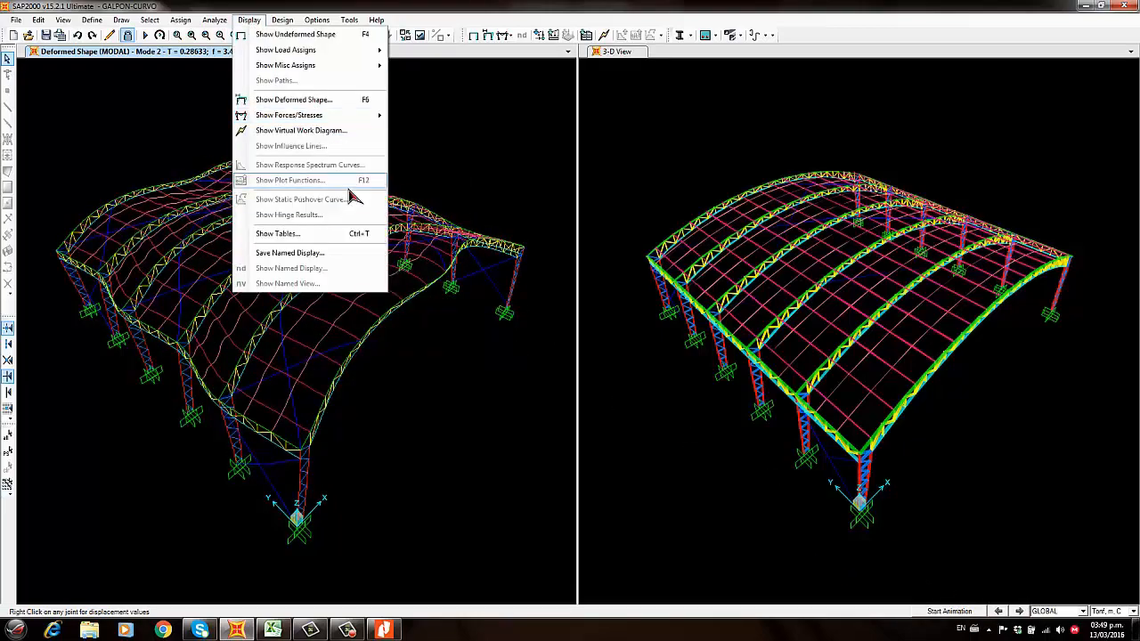
{"action": "key", "text": "Return"}
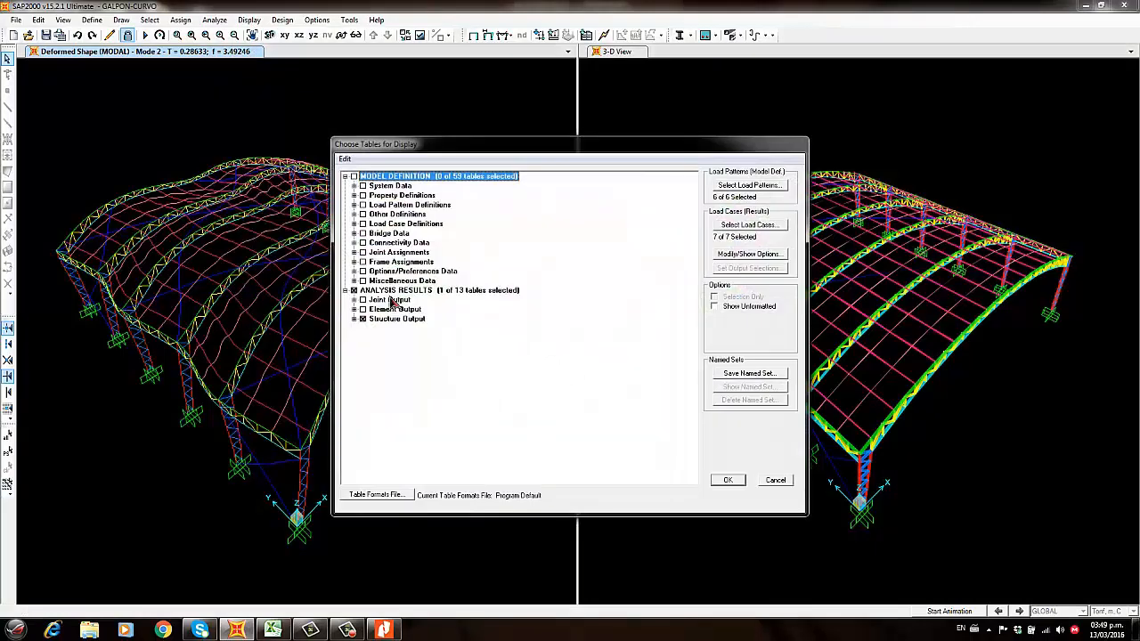
{"action": "left_click", "coordinate": [354, 291]}
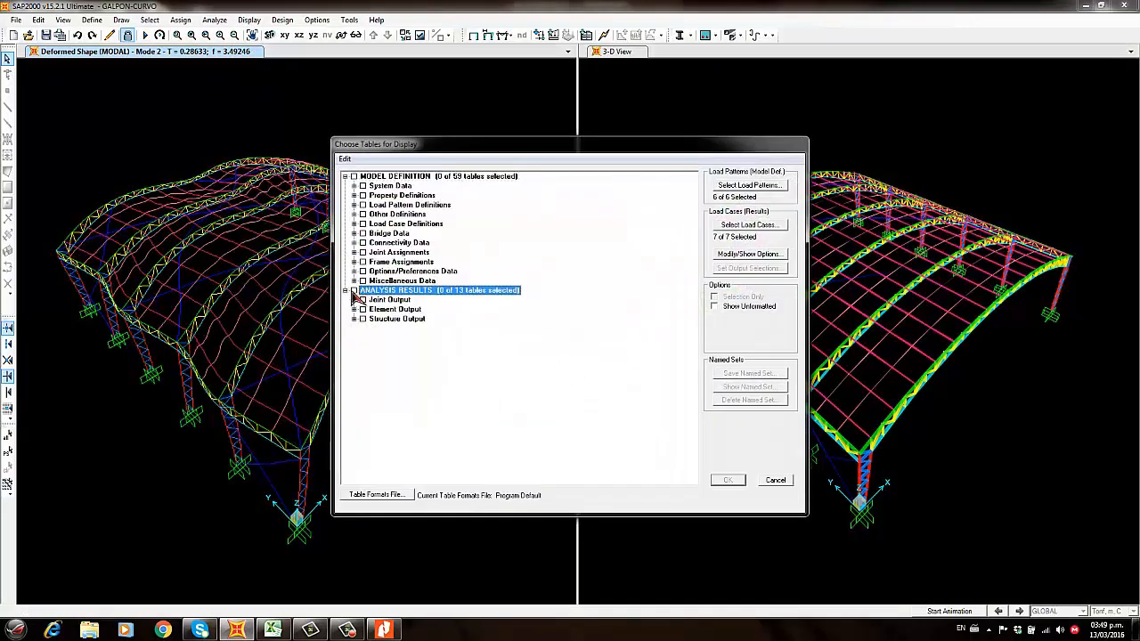
{"action": "left_click", "coordinate": [354, 291]}
{"action": "left_click", "coordinate": [354, 290]}
{"action": "left_click", "coordinate": [354, 319]}
{"action": "left_click", "coordinate": [362, 337]}
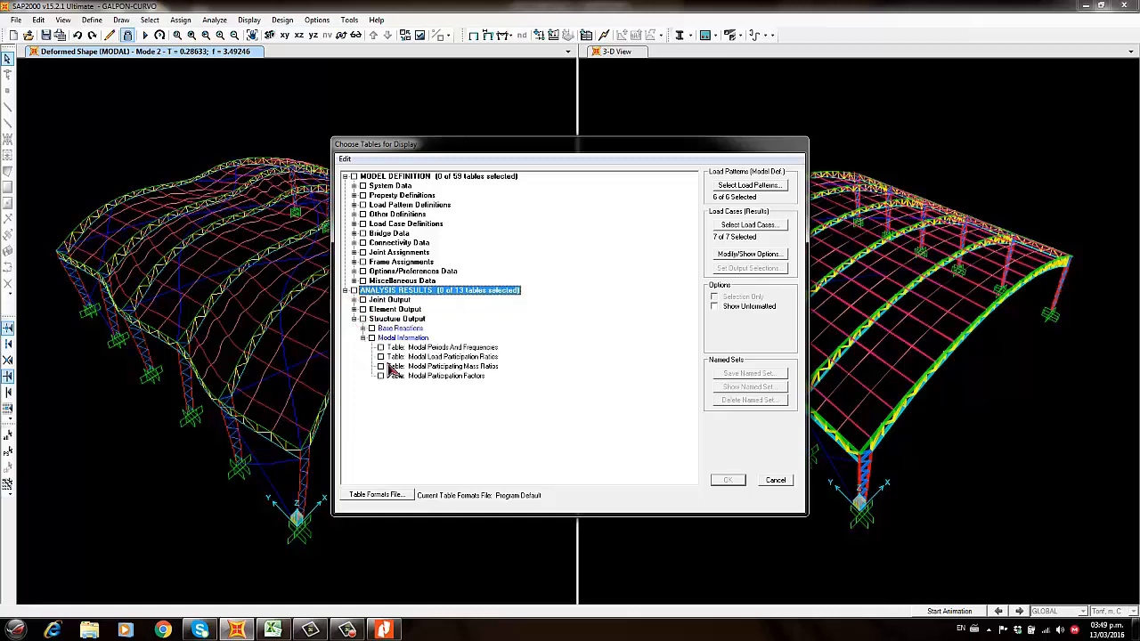
{"action": "left_click", "coordinate": [381, 367]}
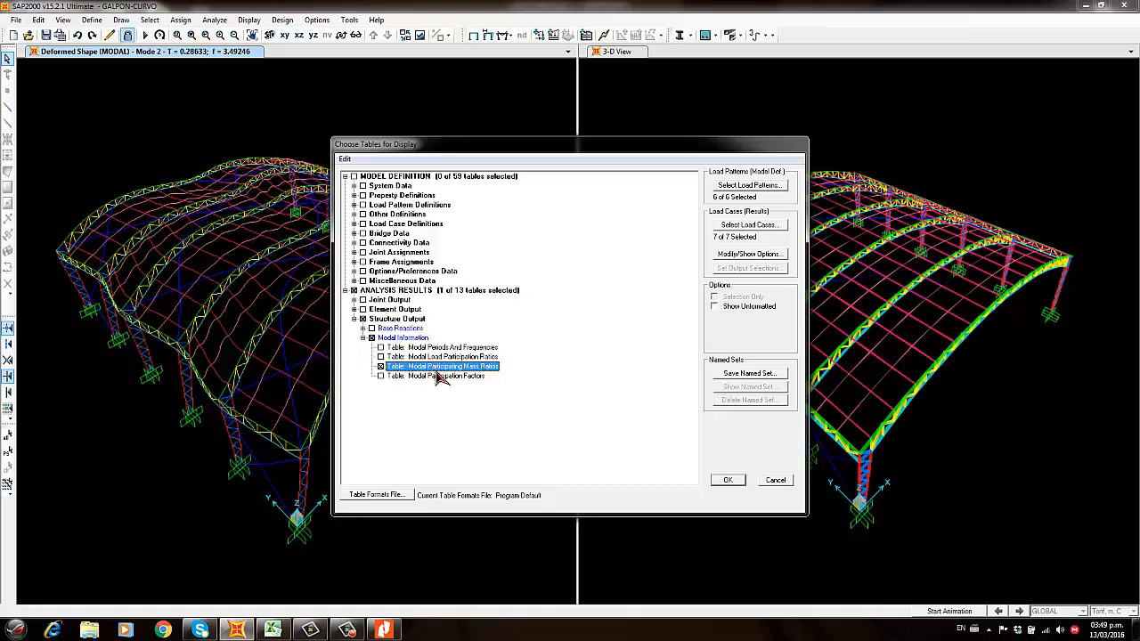
{"action": "left_click", "coordinate": [748, 185]}
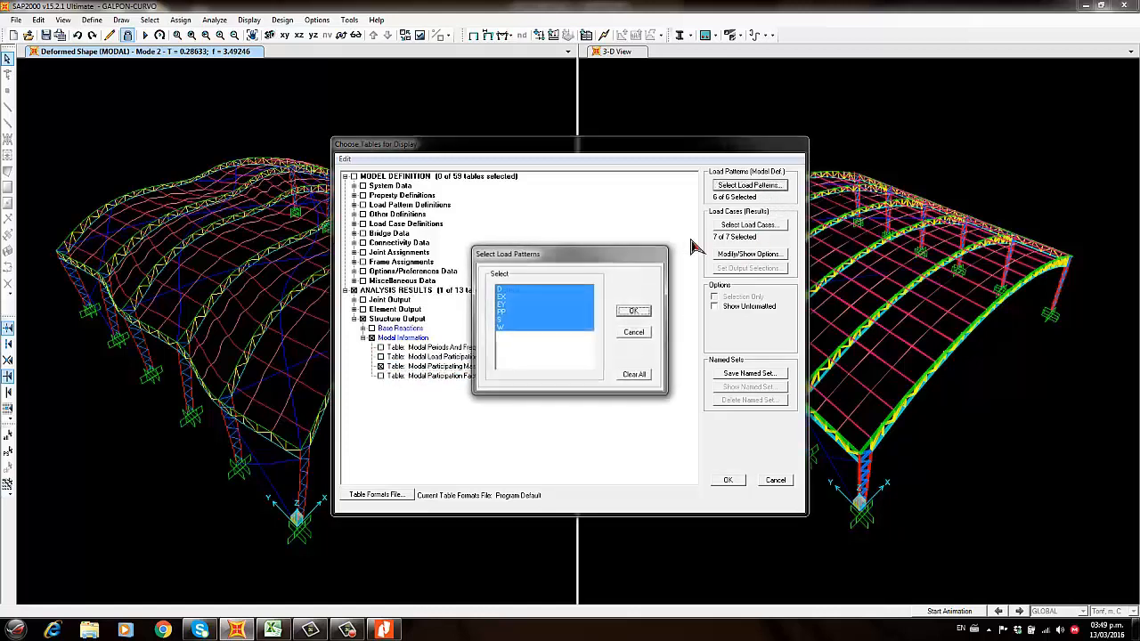
{"action": "left_click", "coordinate": [649, 333]}
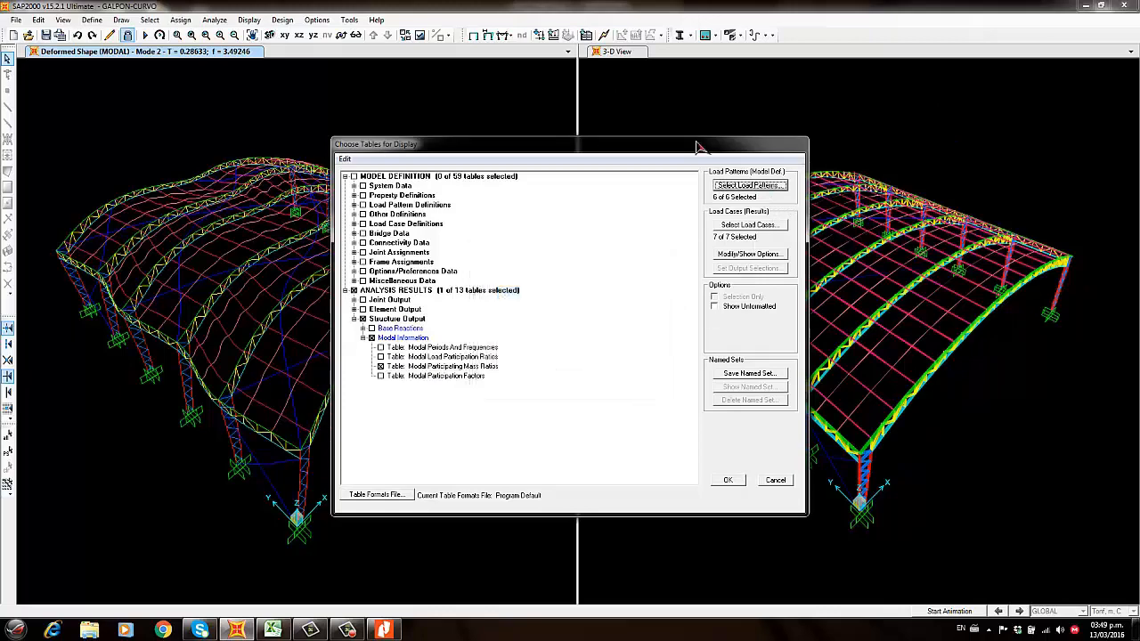
{"action": "left_click", "coordinate": [728, 480]}
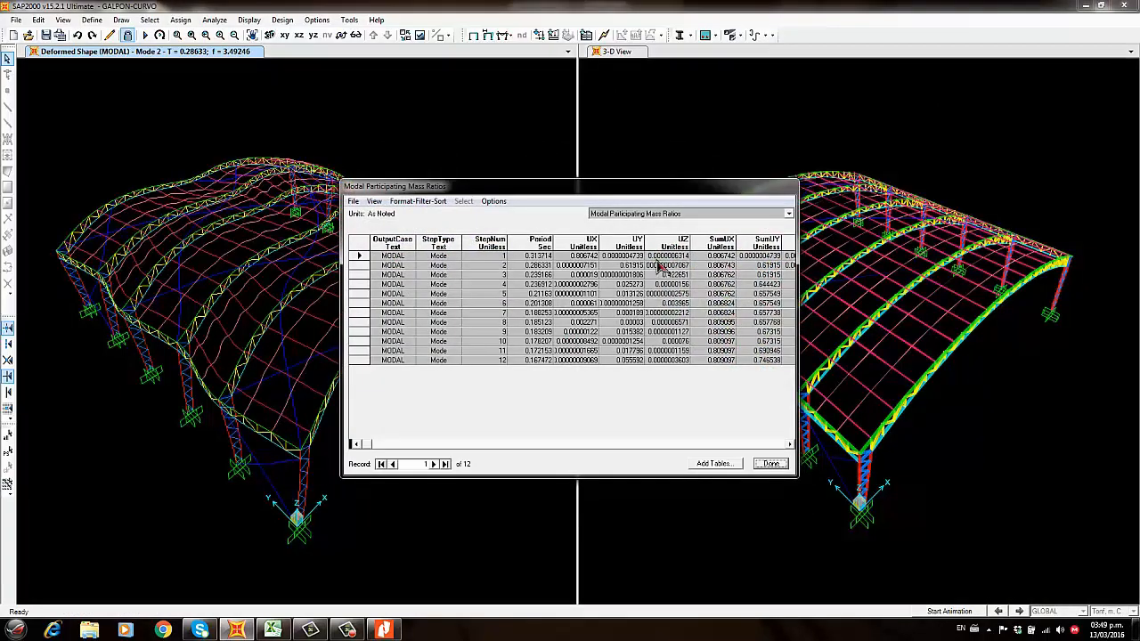
Examine the UX ratios and the cumulative SumUX and SumUY ratios up to mode 12, and close the table
{"action": "left_click", "coordinate": [584, 243]}
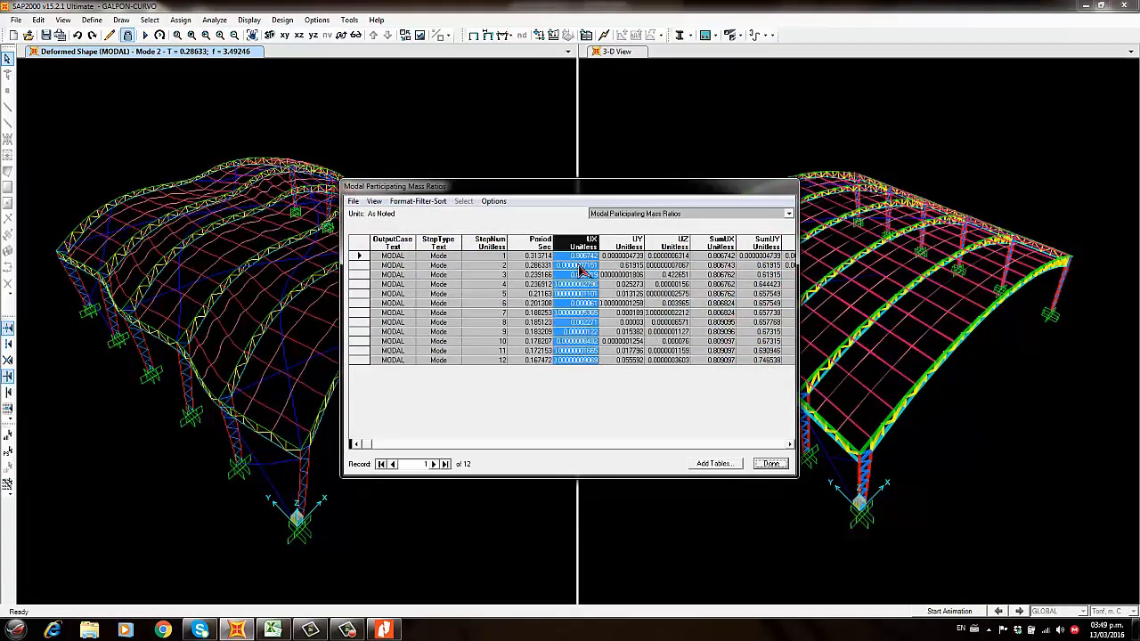
{"action": "left_click", "coordinate": [580, 266]}
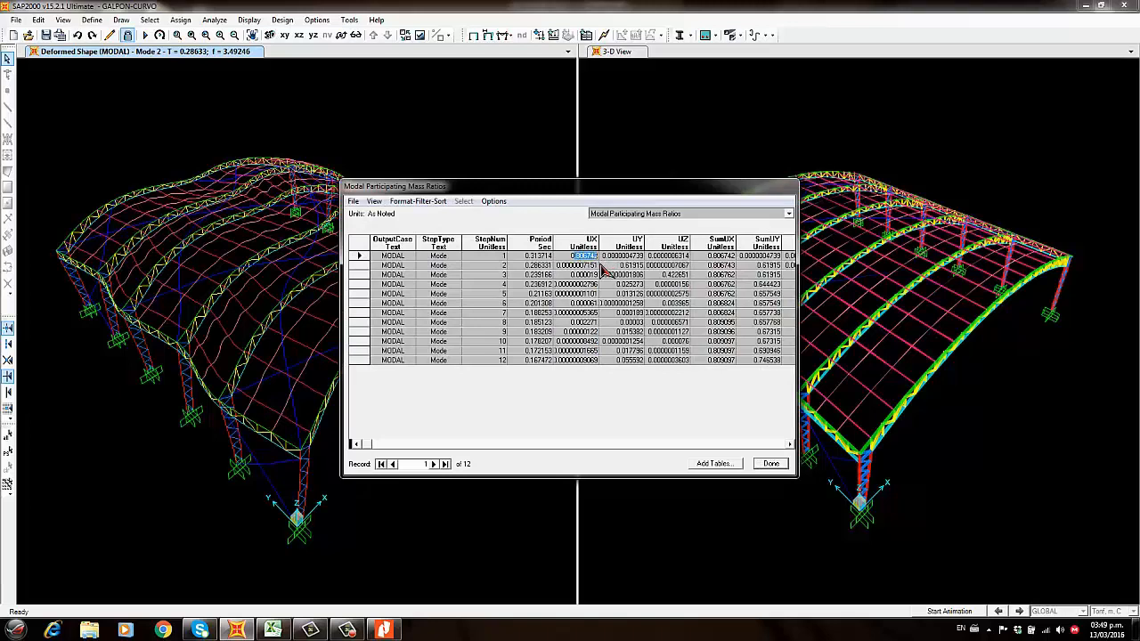
{"action": "key", "text": "Down"}
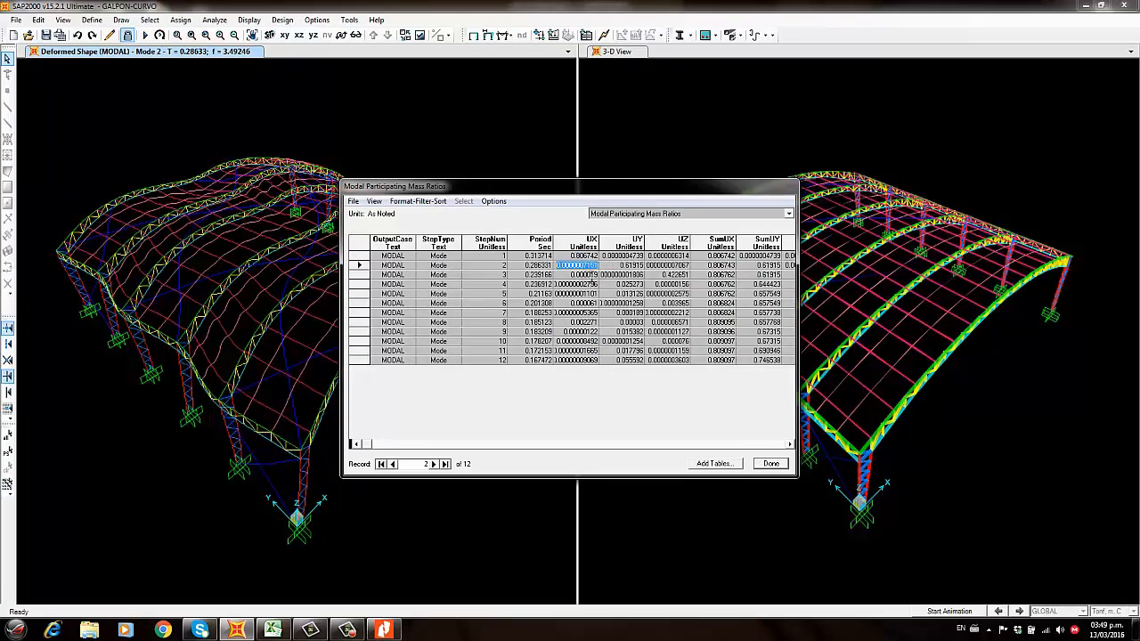
{"action": "key", "text": "Up"}
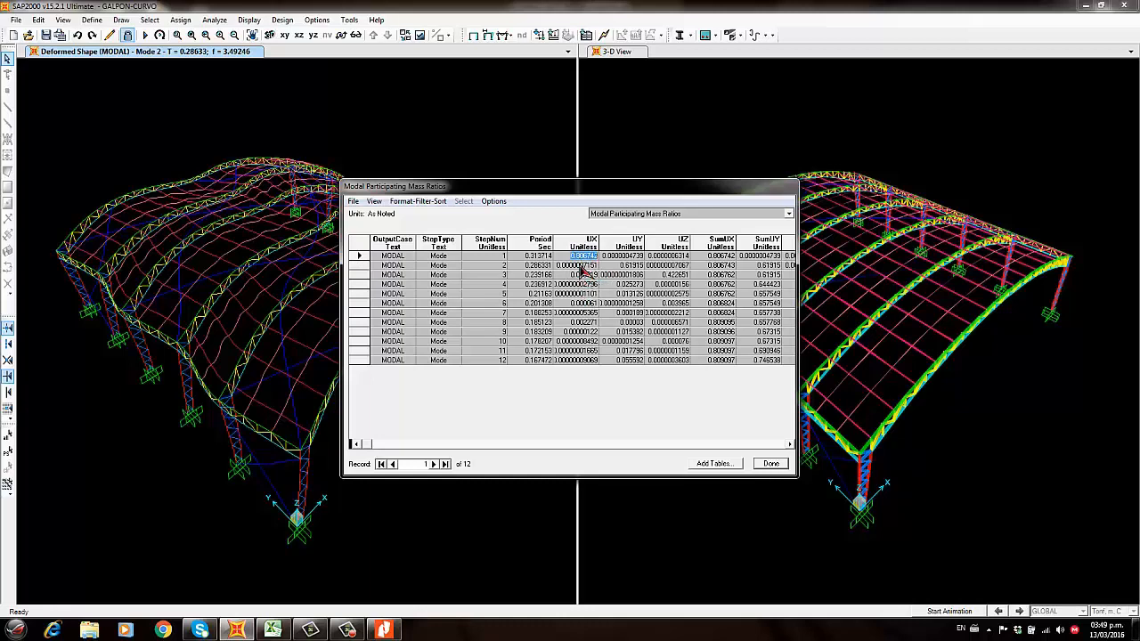
{"action": "key", "text": "Right"}
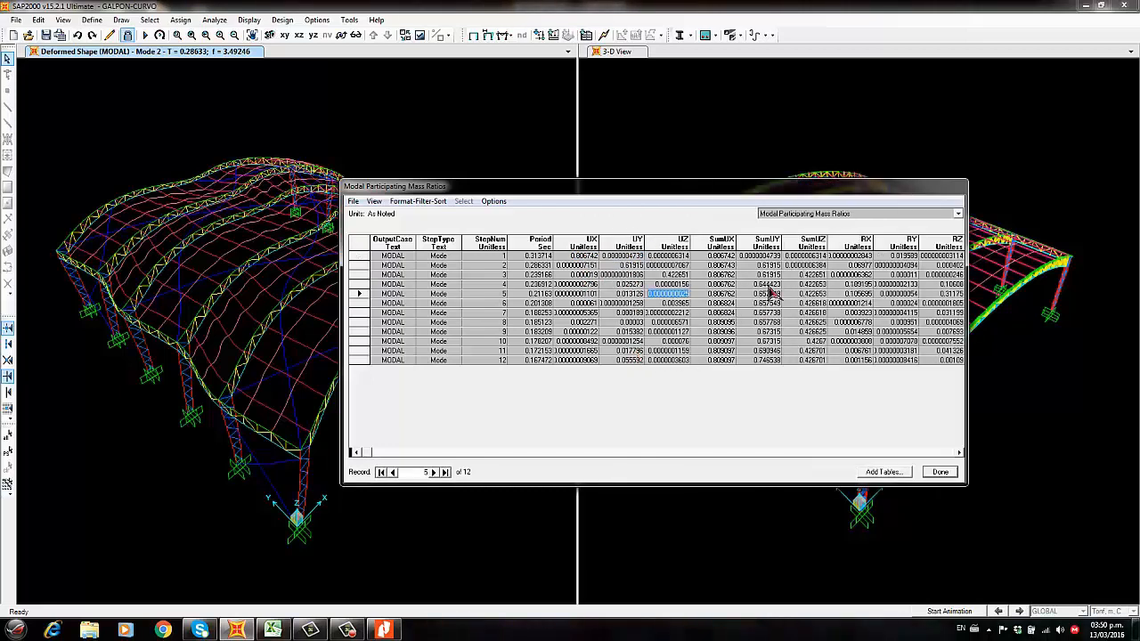
{"action": "left_click", "coordinate": [720, 243]}
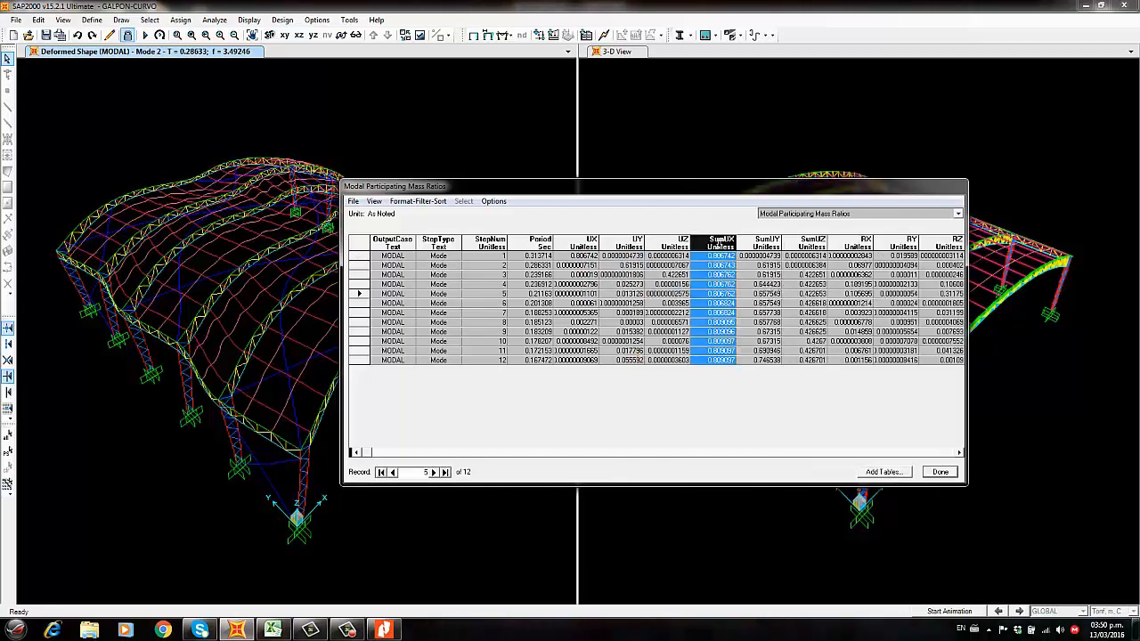
{"action": "left_click_drag", "start_coordinate": [720, 242], "coordinate": [767, 243]}
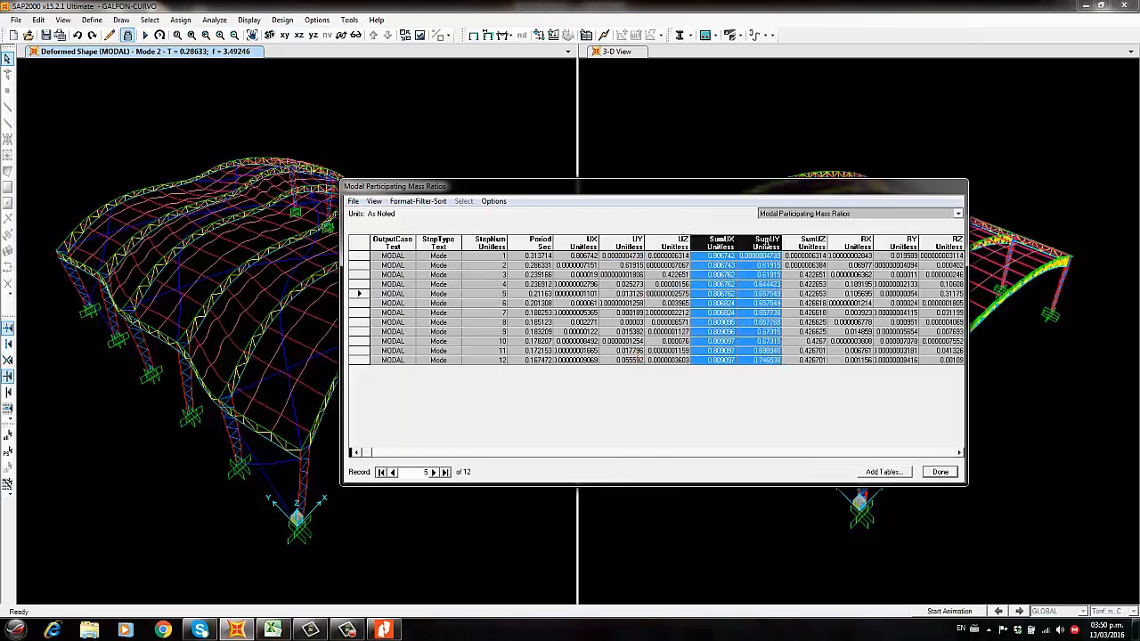
{"action": "left_click", "coordinate": [725, 360]}
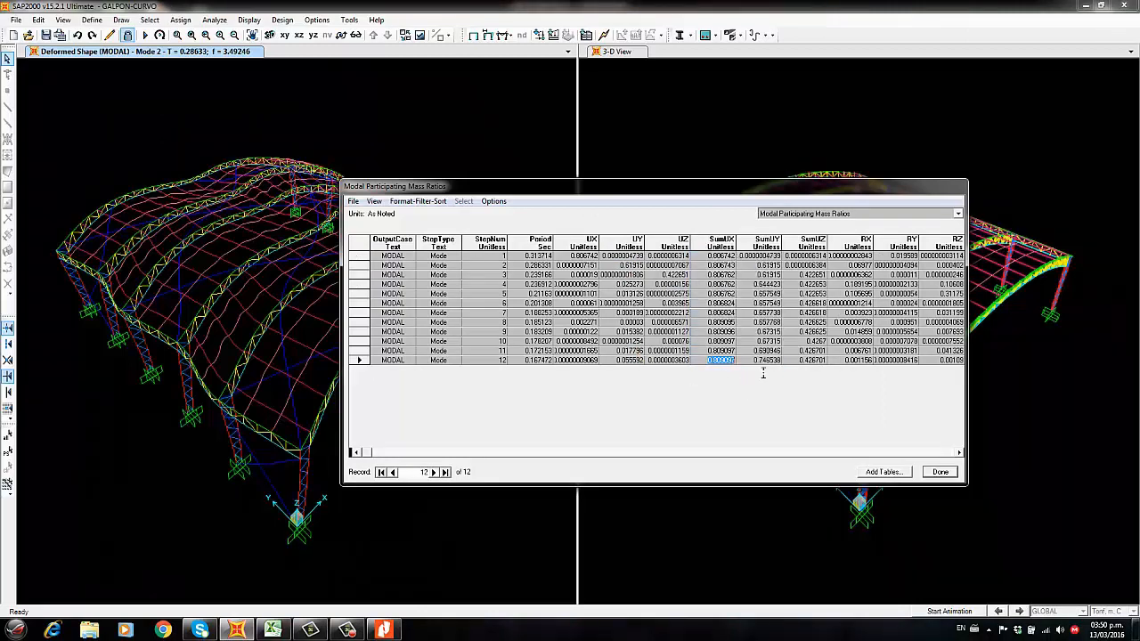
{"action": "left_click", "coordinate": [502, 361]}
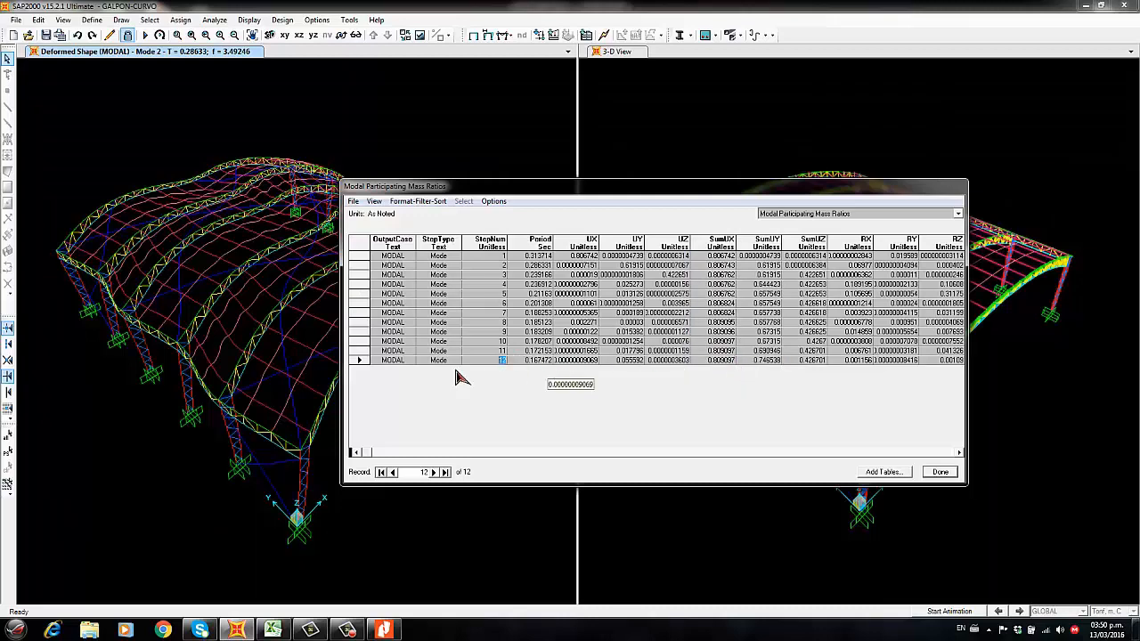
{"action": "left_click", "coordinate": [940, 473]}
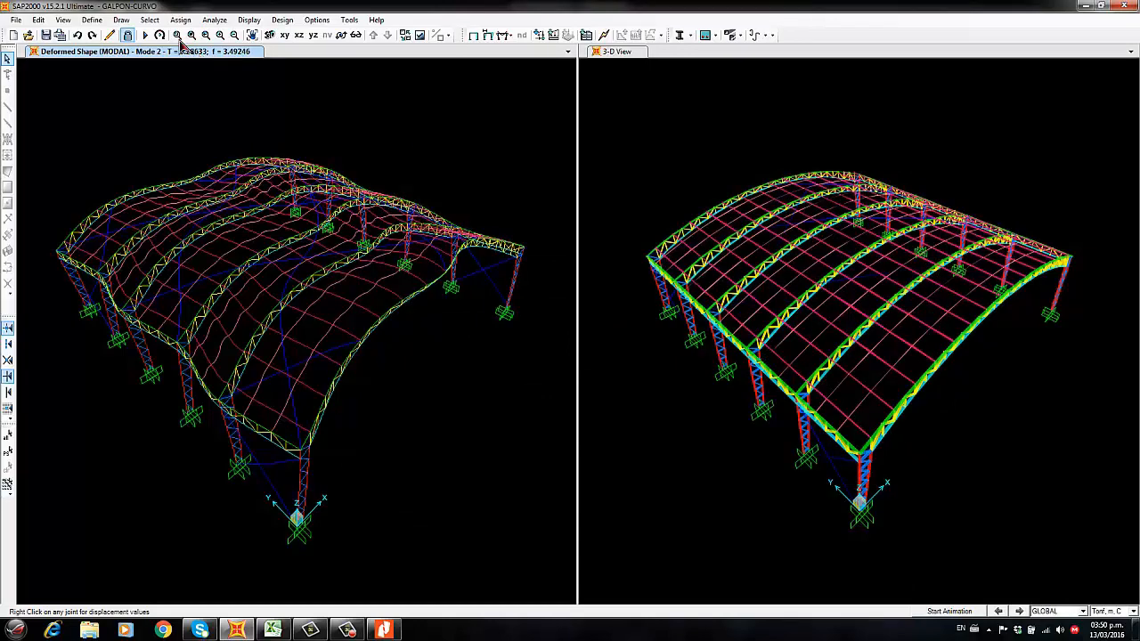
Unlock the model and set the MODAL load case's maximum number of modes to 40
{"action": "left_click", "coordinate": [128, 36]}
{"action": "left_click", "coordinate": [583, 360]}
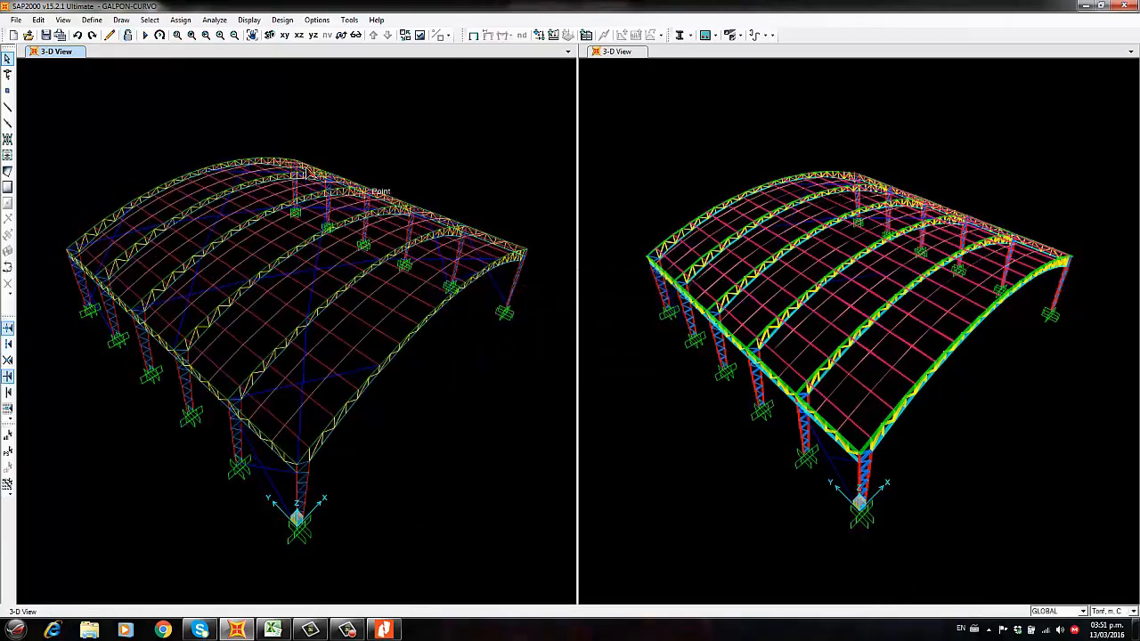
{"action": "left_click", "coordinate": [89, 21]}
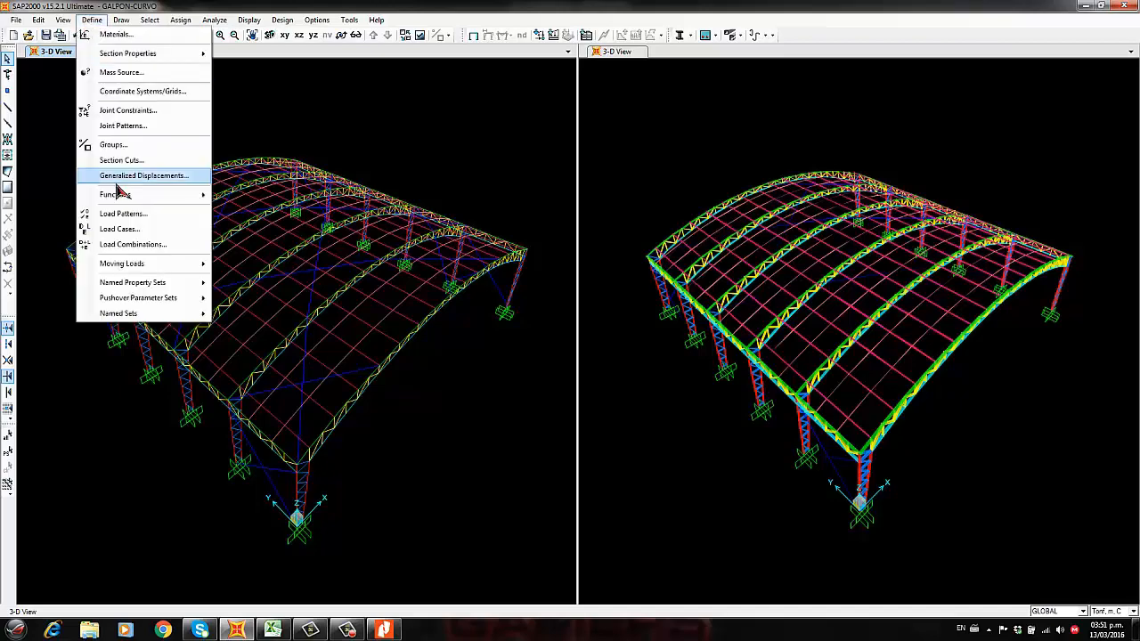
{"action": "left_click", "coordinate": [120, 230]}
{"action": "left_click", "coordinate": [504, 294]}
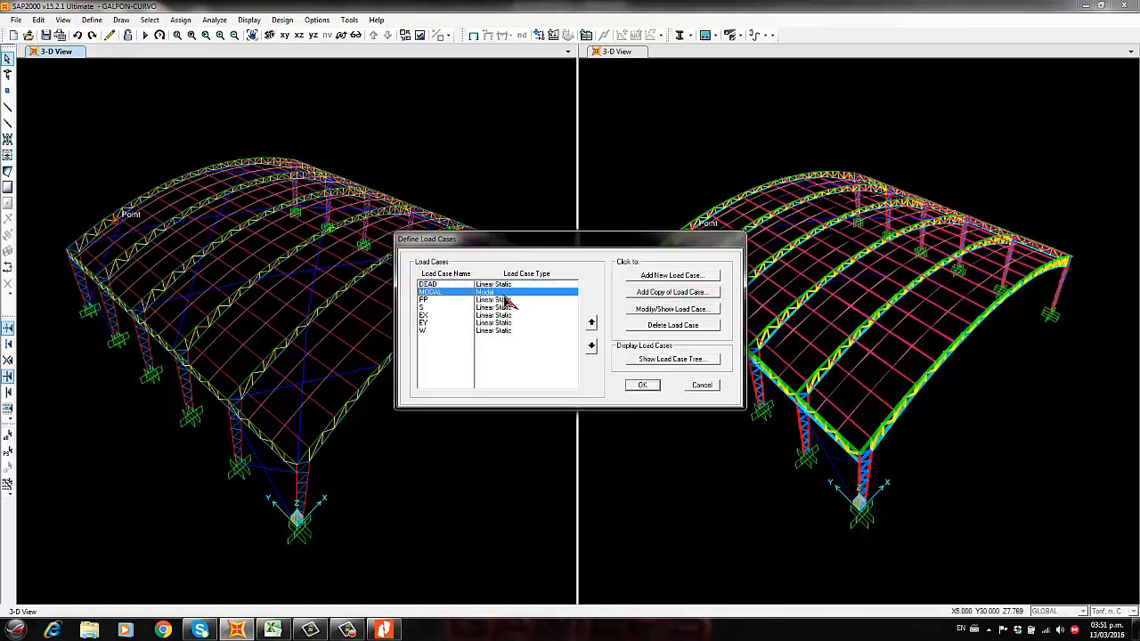
{"action": "left_click", "coordinate": [656, 312]}
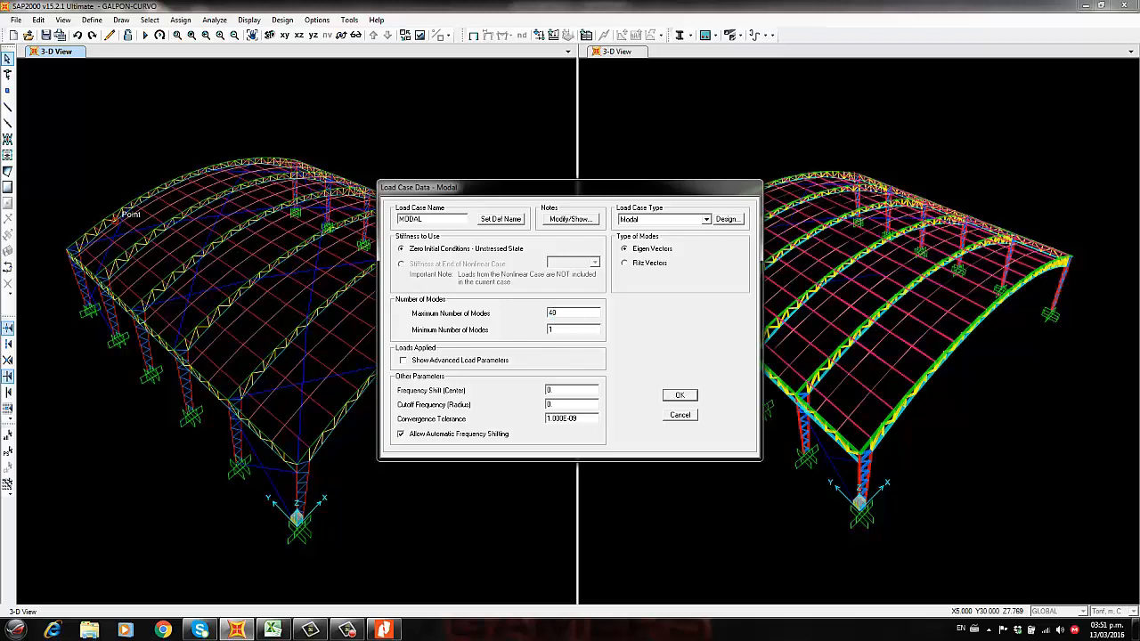
Show the advanced load parameters and add load pattern D with a 90% target mass participation ratio and static correction Yes
{"action": "left_click", "coordinate": [434, 362]}
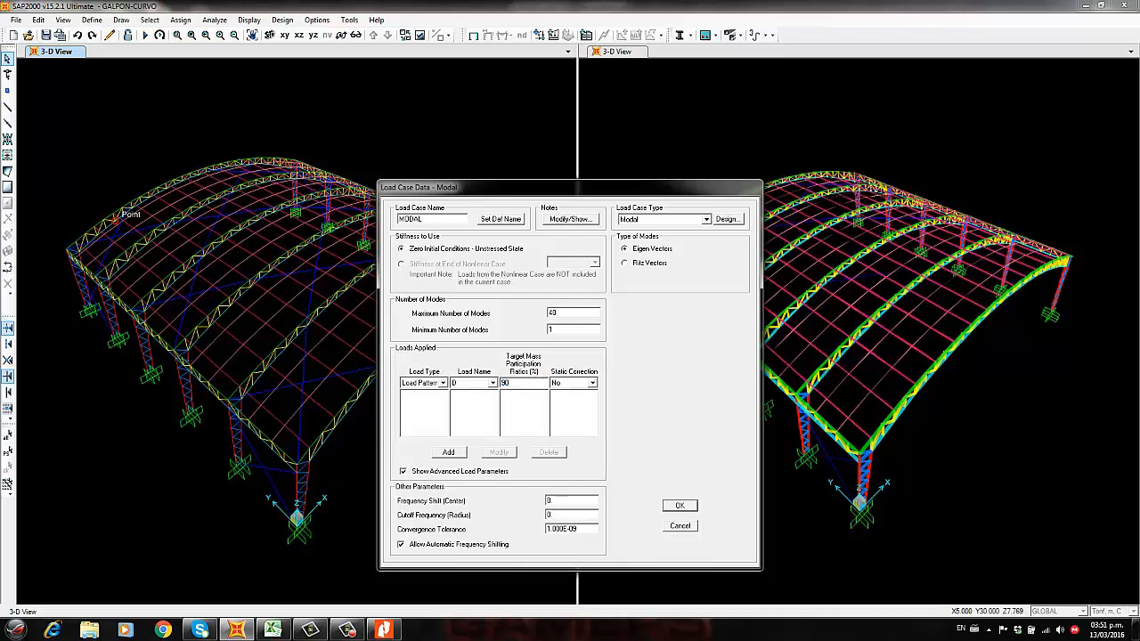
{"action": "left_click", "coordinate": [593, 384]}
{"action": "left_click", "coordinate": [593, 384]}
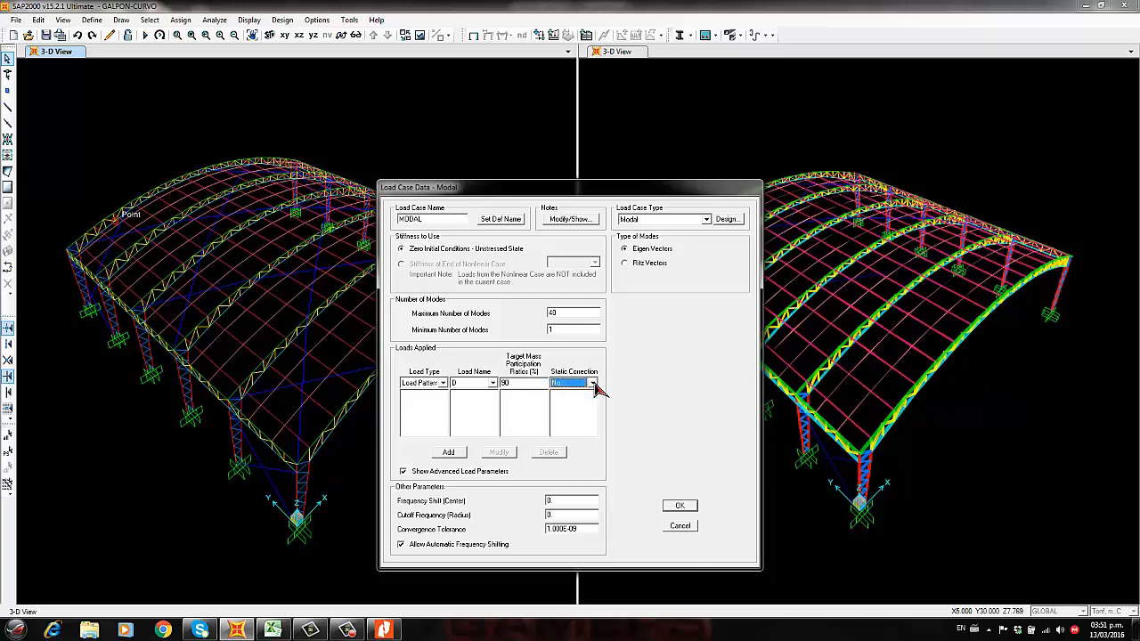
{"action": "left_click", "coordinate": [593, 384]}
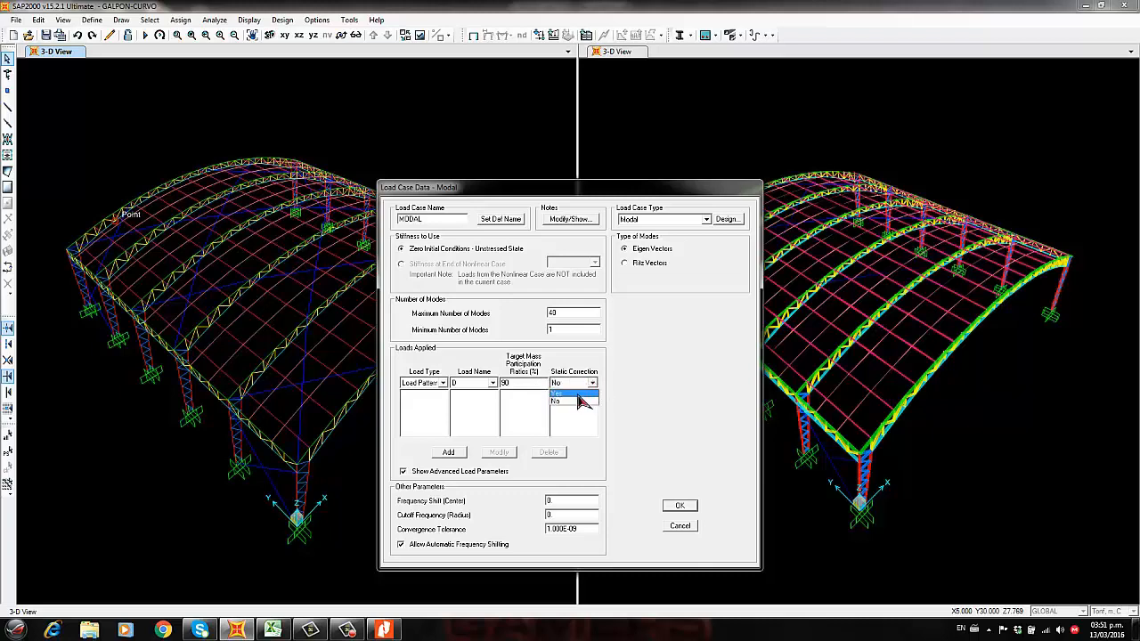
{"action": "left_click", "coordinate": [578, 403]}
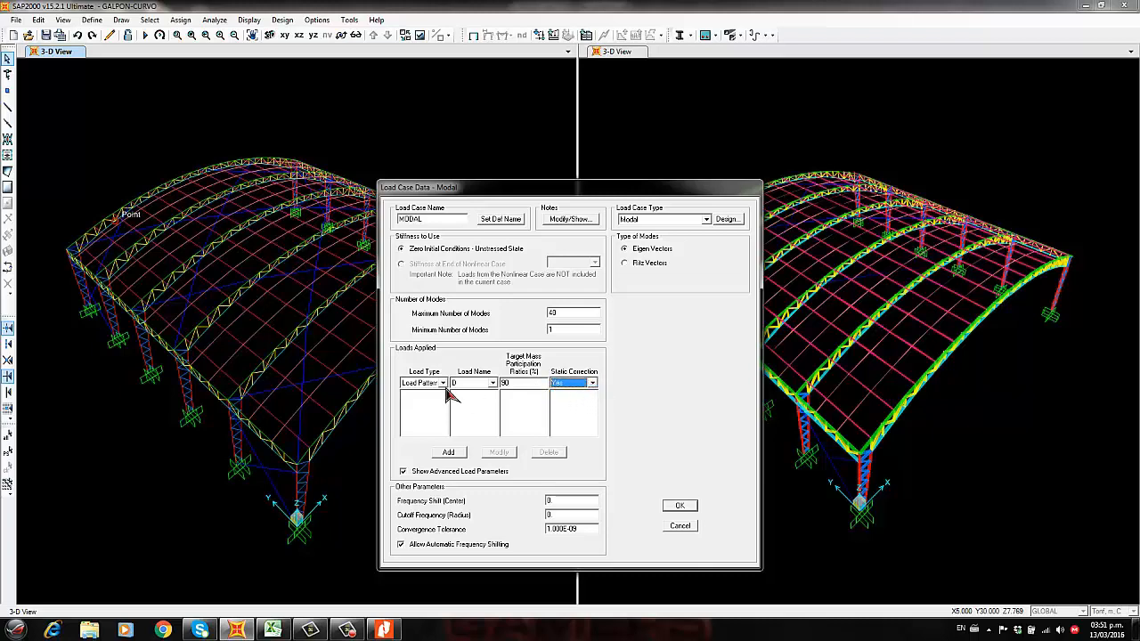
{"action": "left_click", "coordinate": [449, 452]}
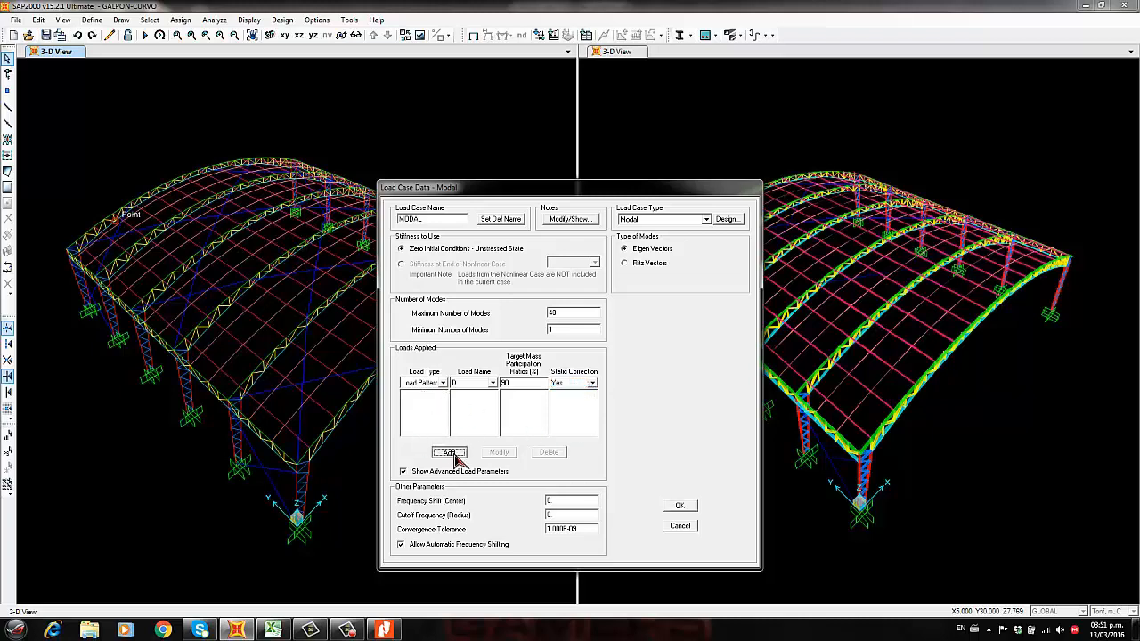
Add load pattern PP with a 90% target ratio and static correction Yes, and accept the MODAL load case changes
{"action": "left_click", "coordinate": [492, 384]}
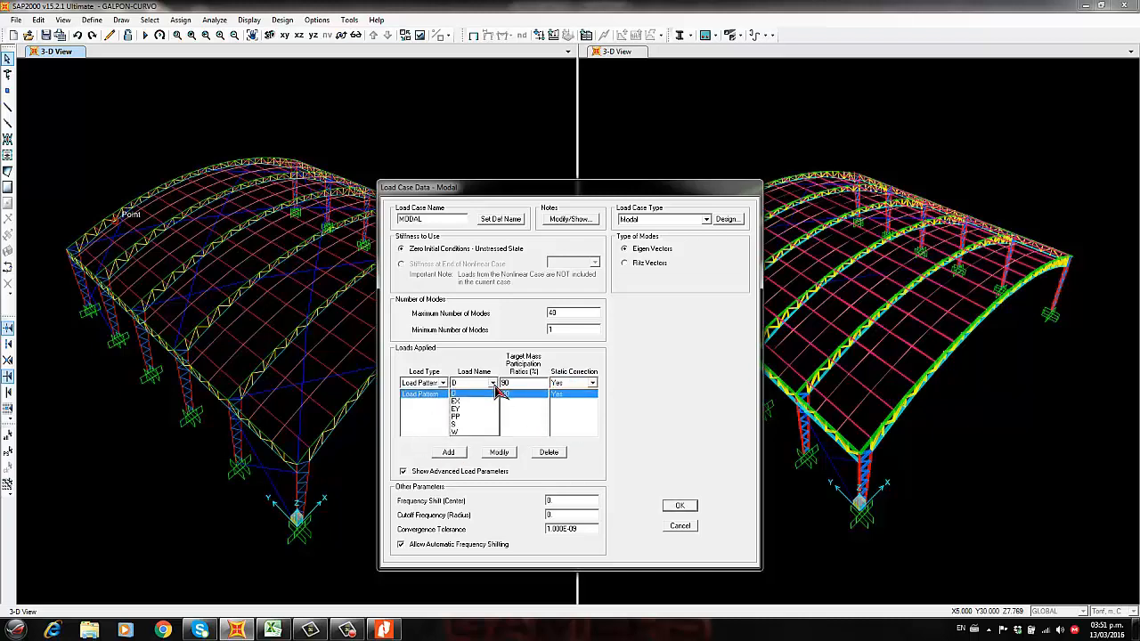
{"action": "left_click", "coordinate": [481, 423]}
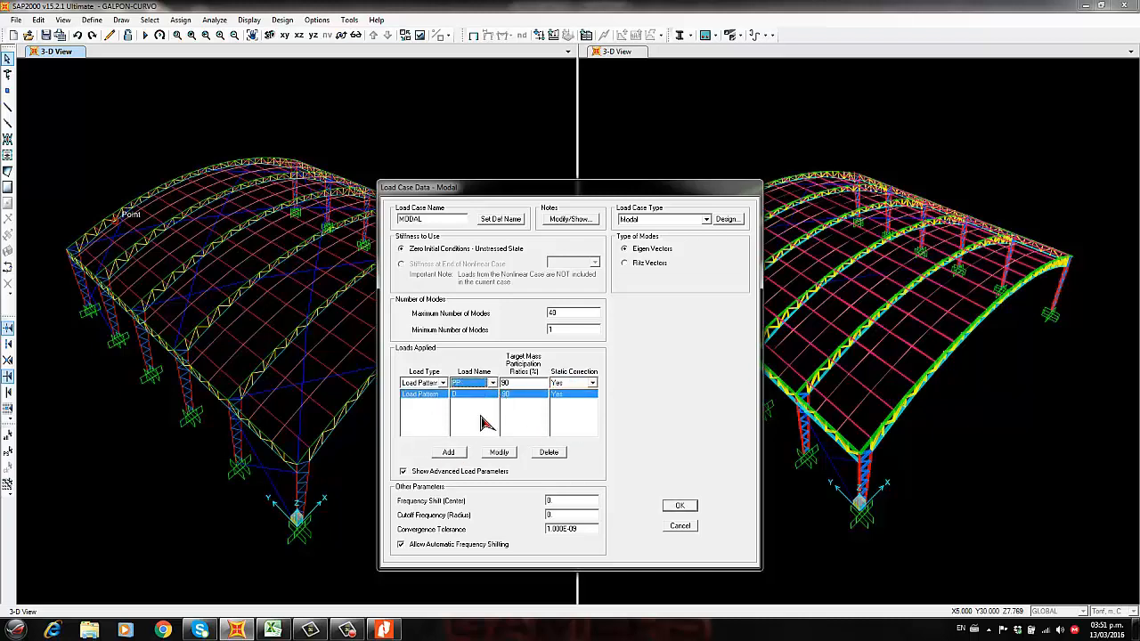
{"action": "left_click", "coordinate": [593, 383]}
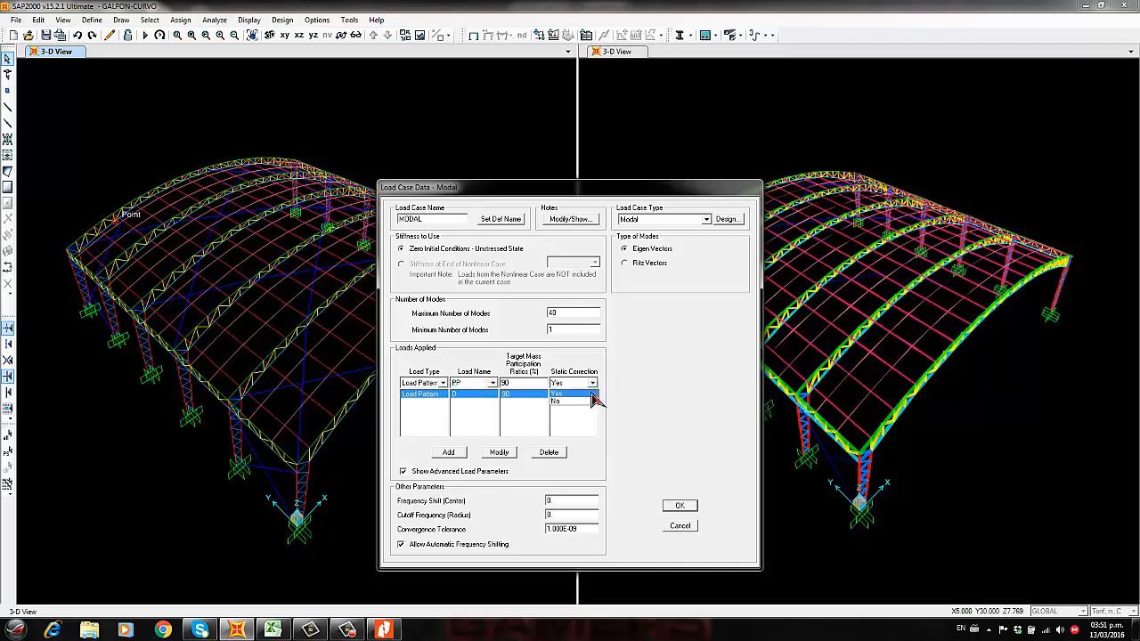
{"action": "left_click", "coordinate": [581, 394]}
{"action": "left_click", "coordinate": [492, 383]}
{"action": "left_click", "coordinate": [477, 401]}
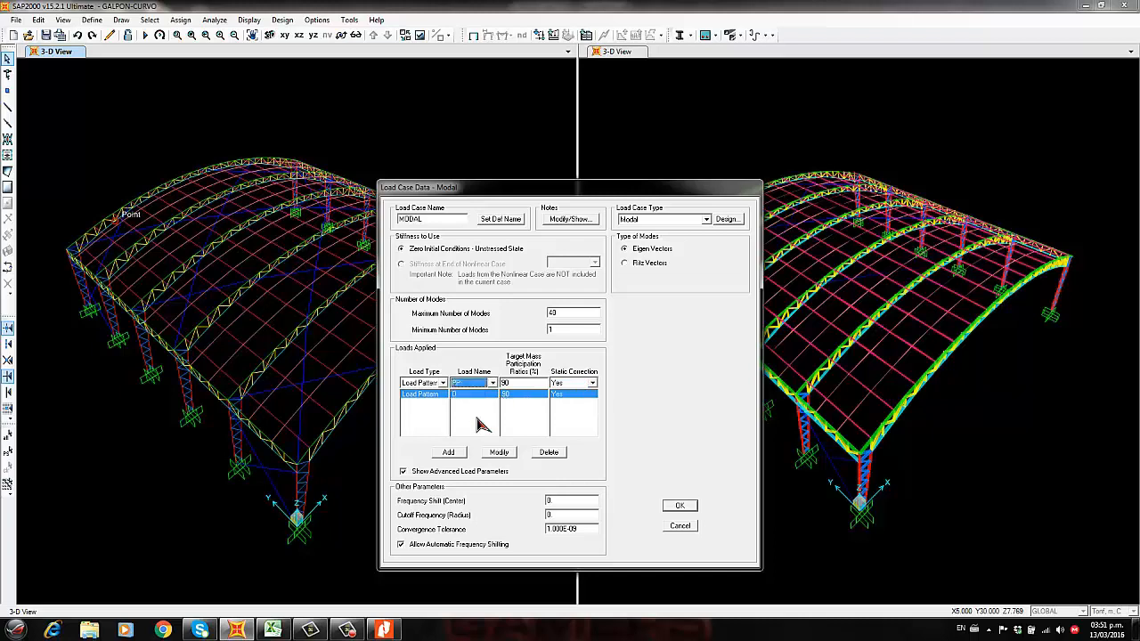
{"action": "key", "text": "Tab"}
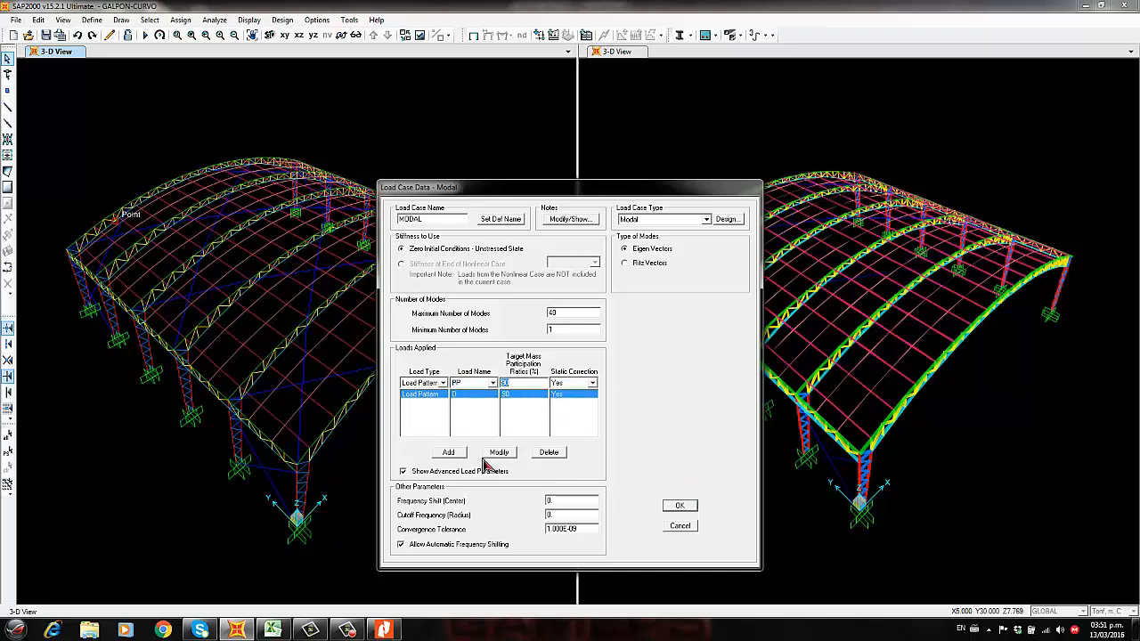
{"action": "left_click", "coordinate": [450, 453]}
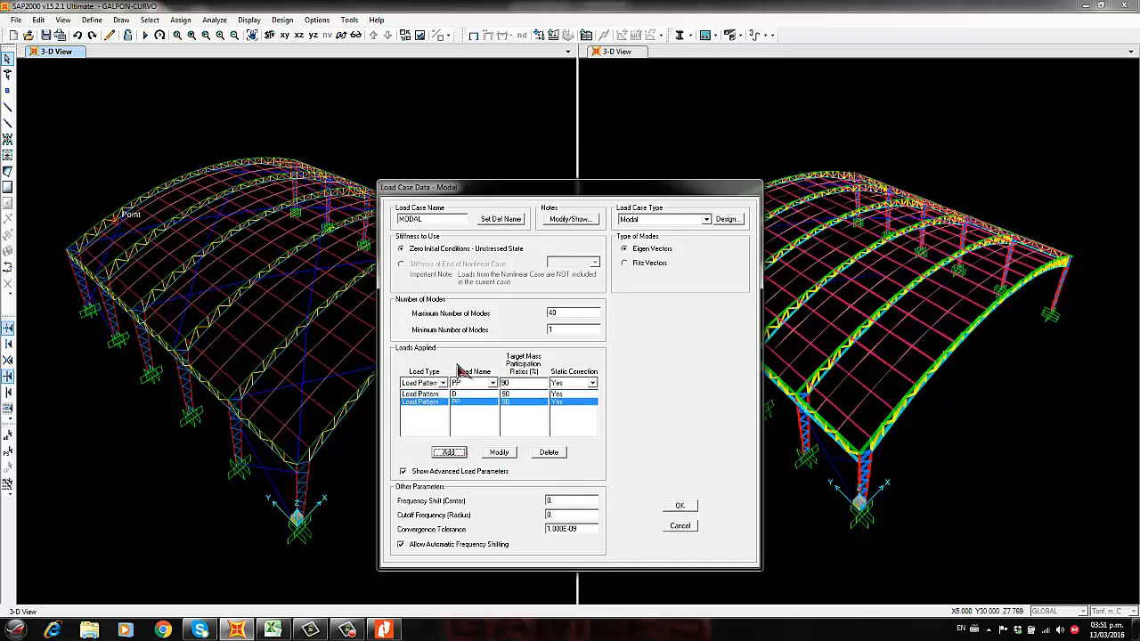
{"action": "left_click", "coordinate": [681, 509]}
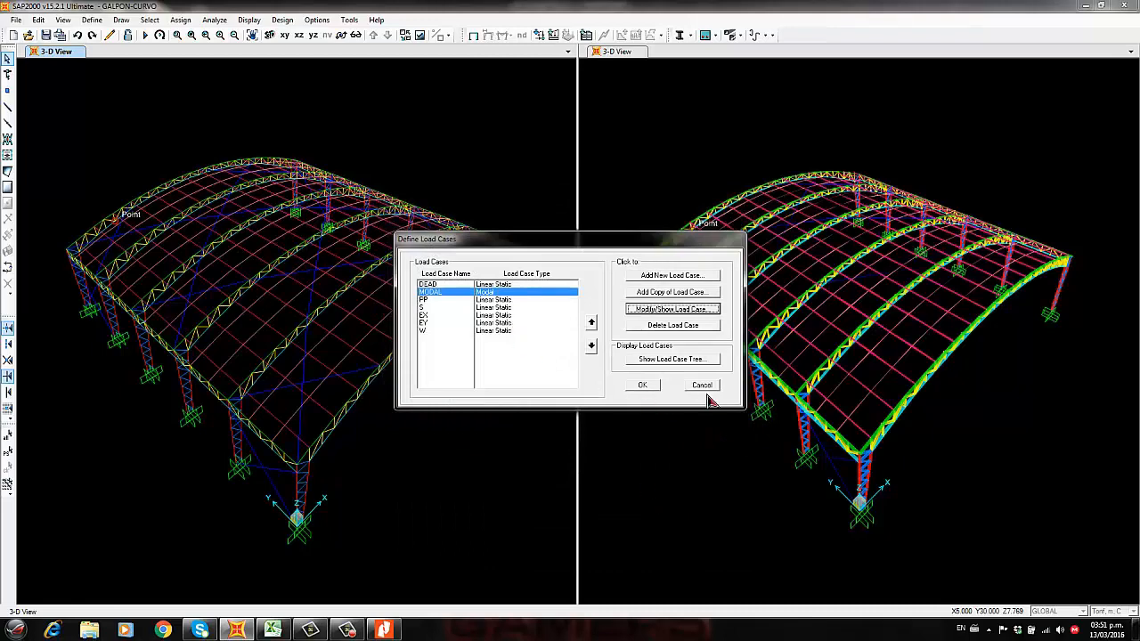
{"action": "left_click", "coordinate": [643, 387]}
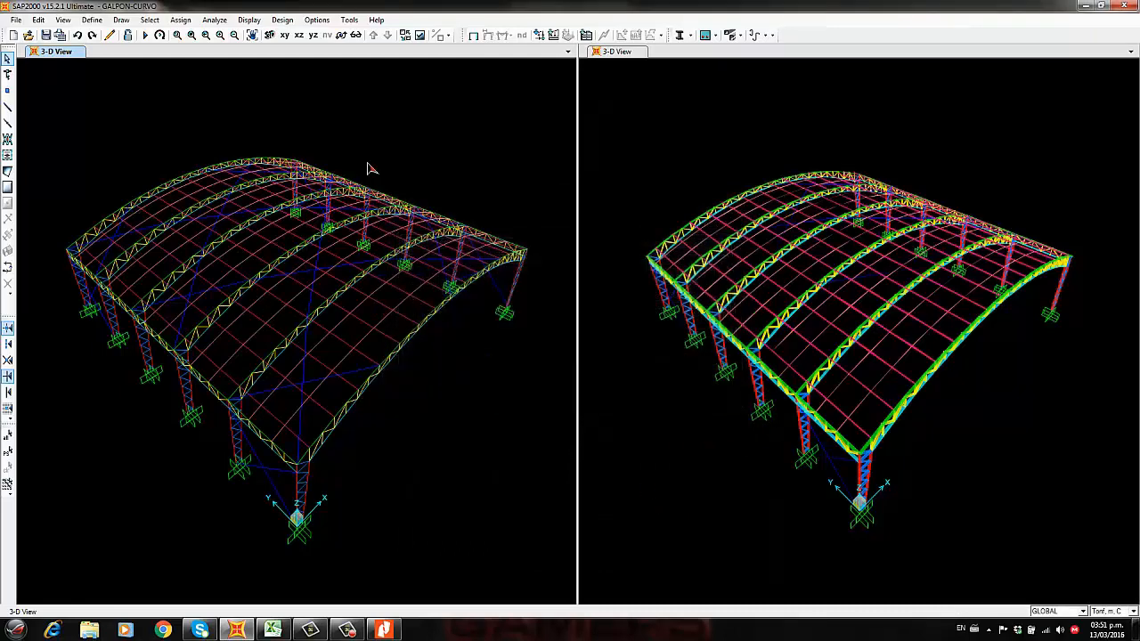
Run the analysis and animate the MODAL deformed shapes of mode 1 and mode 2
{"action": "left_click", "coordinate": [144, 34]}
{"action": "left_click", "coordinate": [716, 455]}
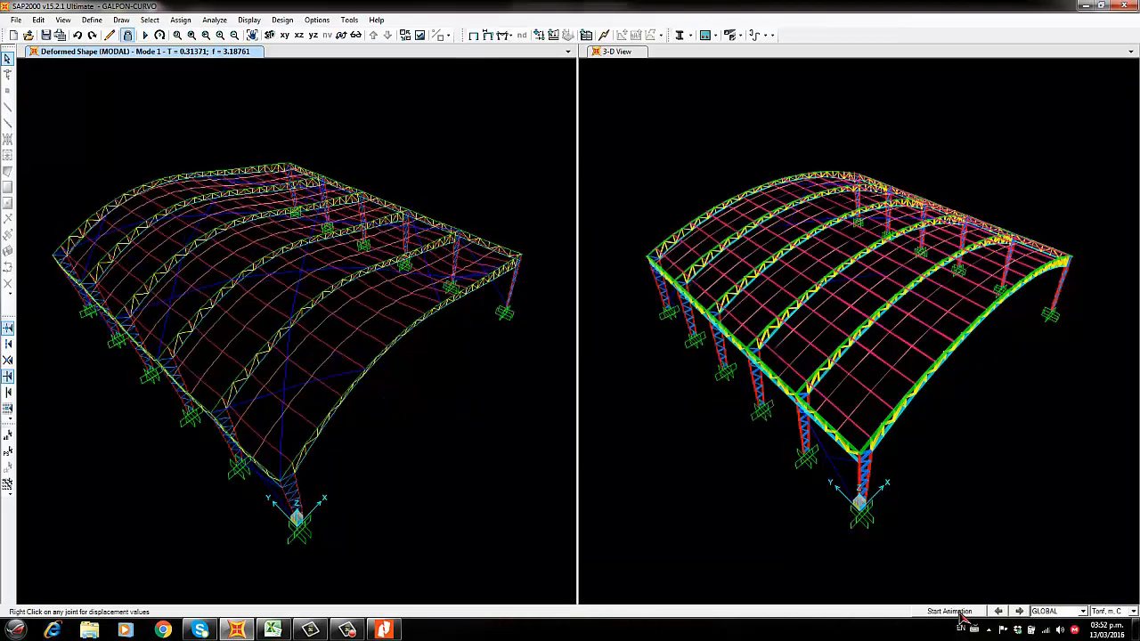
{"action": "left_click", "coordinate": [959, 613]}
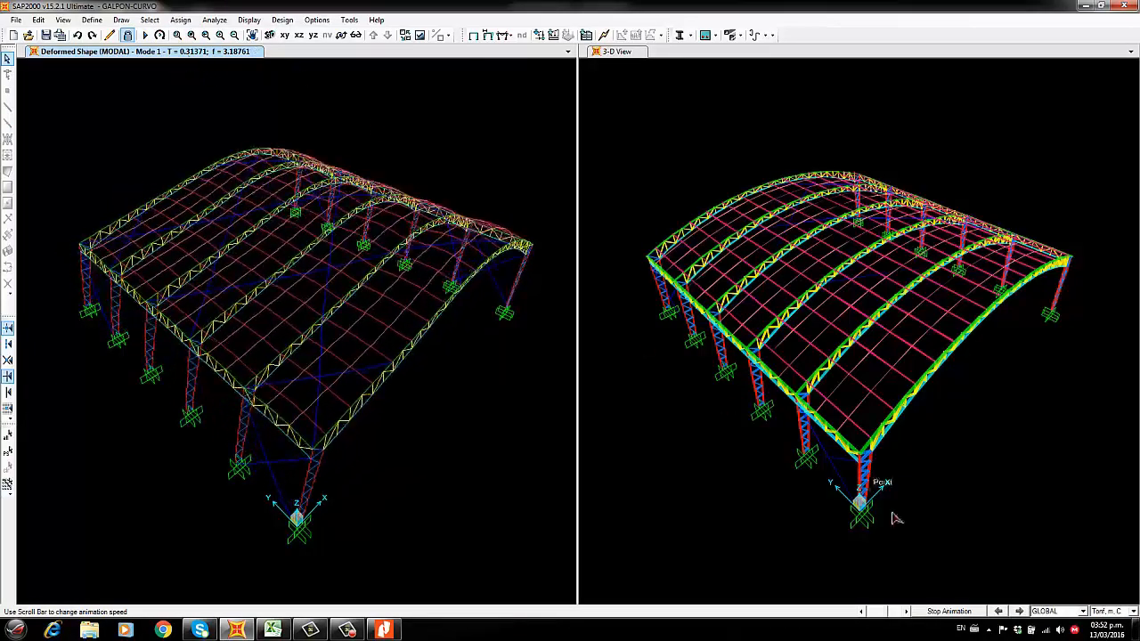
{"action": "left_click", "coordinate": [1020, 613]}
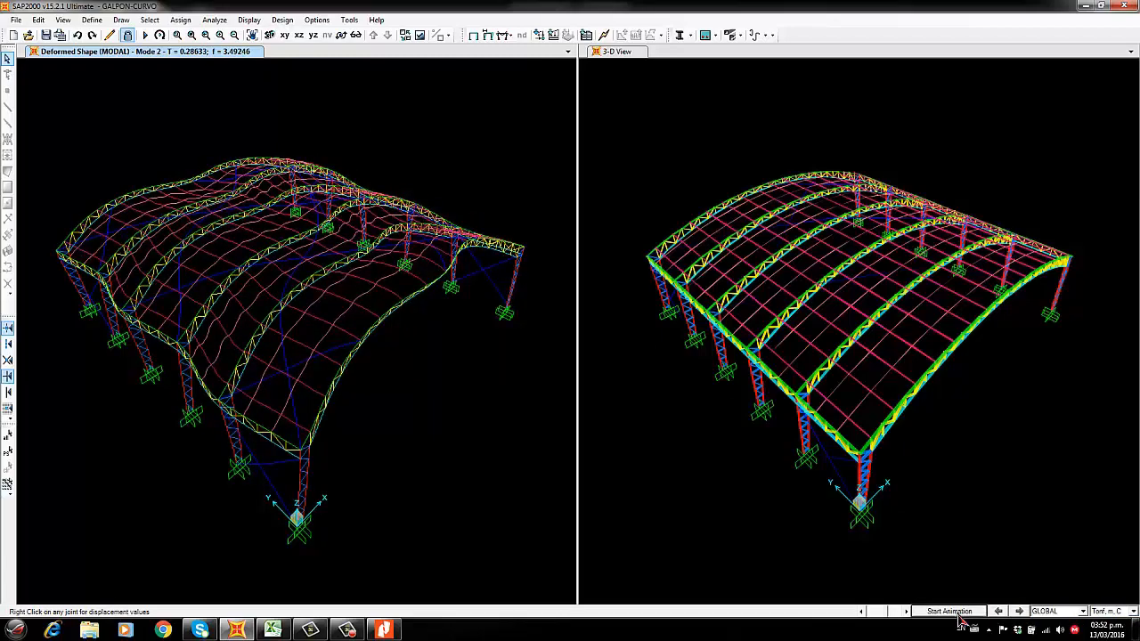
{"action": "left_click", "coordinate": [955, 614]}
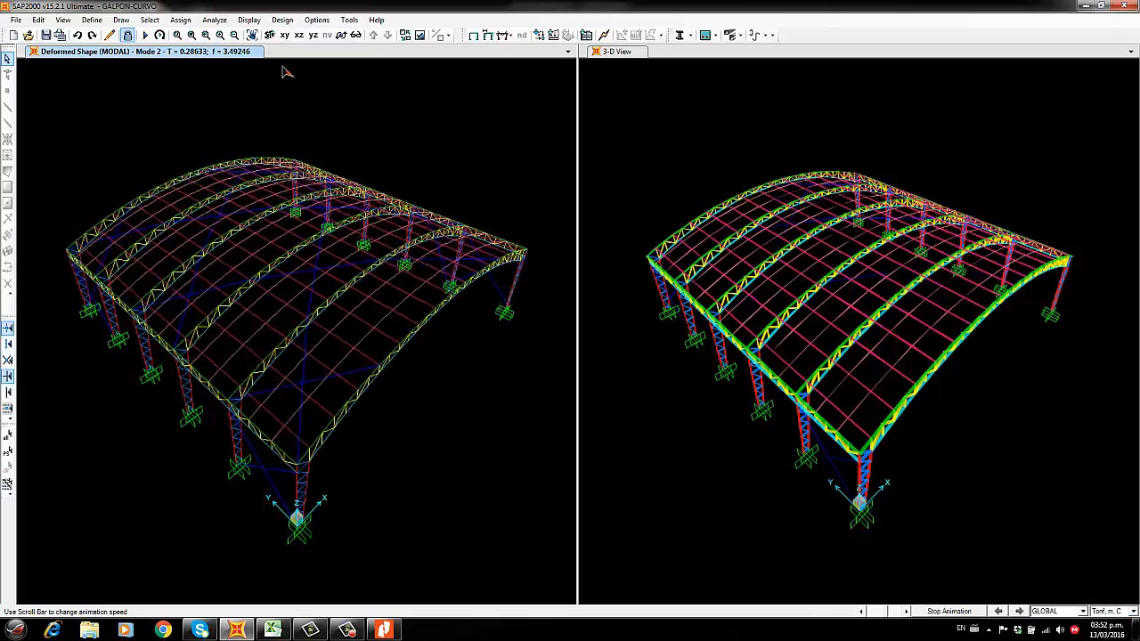
{"action": "left_click", "coordinate": [950, 612]}
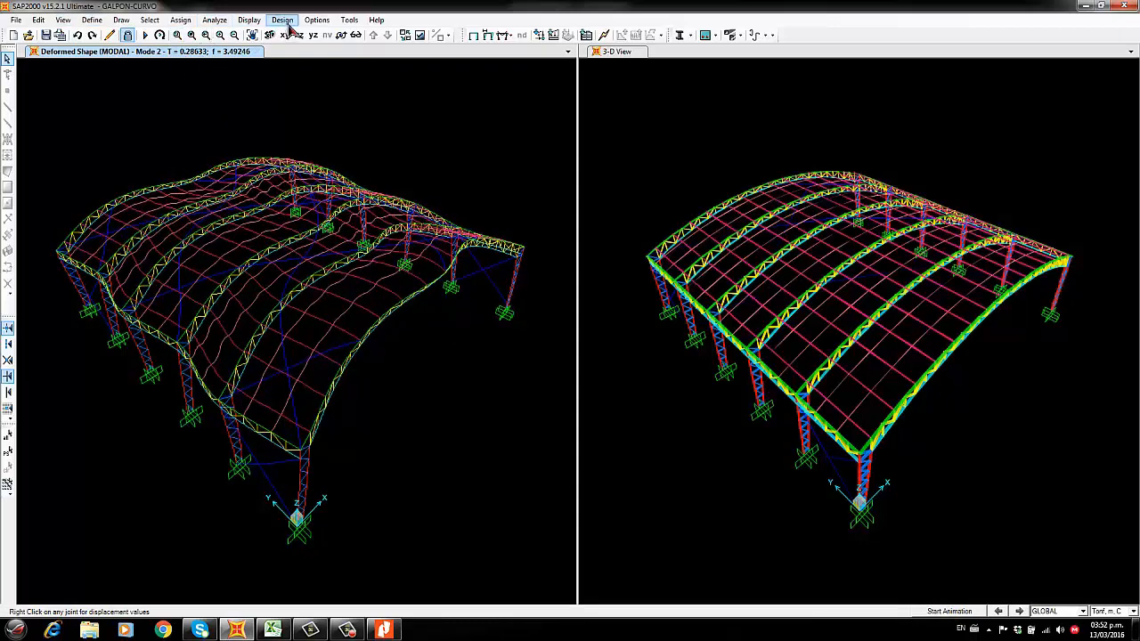
Show the Modal Participating Mass Ratios table and enlarge it until all 40 modes and the SumUX and SumUY columns fit
{"action": "left_click", "coordinate": [250, 21]}
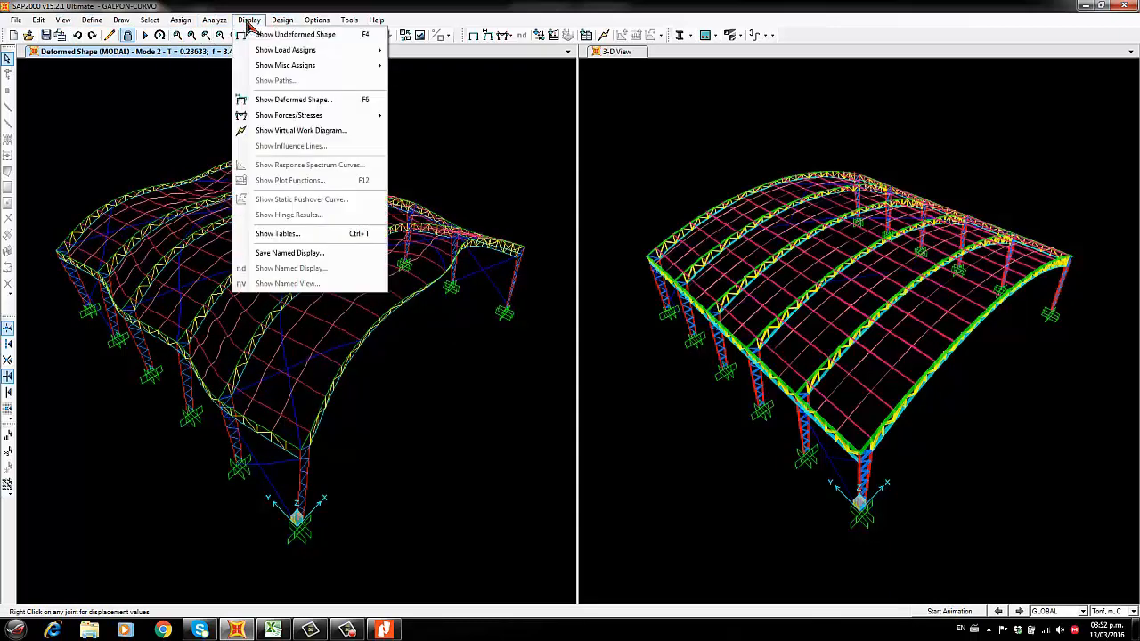
{"action": "left_click", "coordinate": [290, 234]}
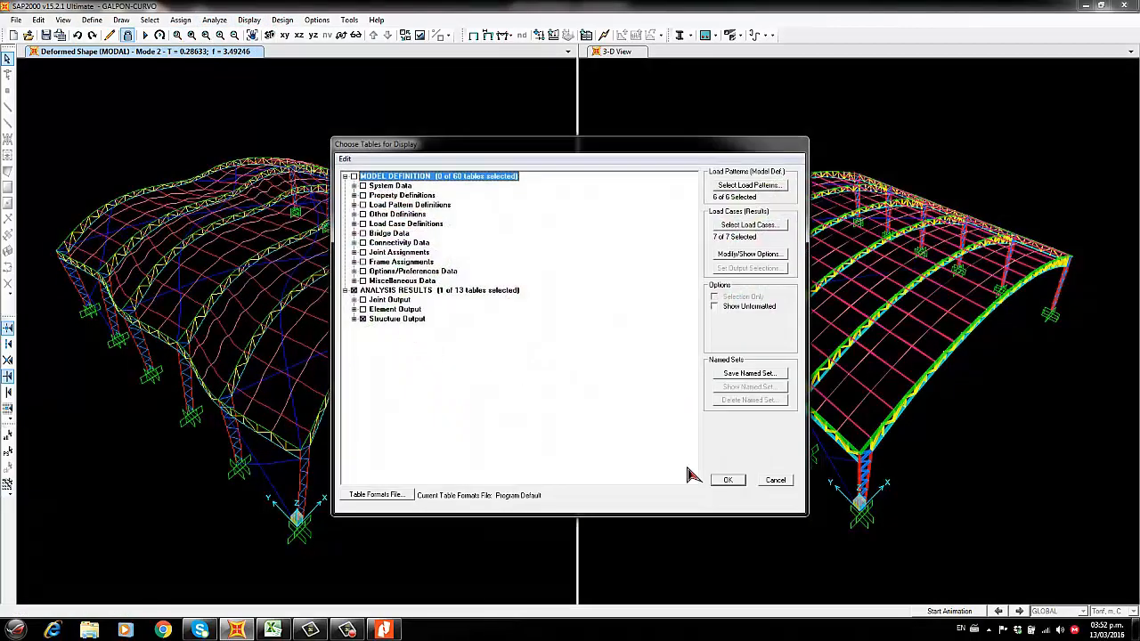
{"action": "left_click", "coordinate": [727, 480]}
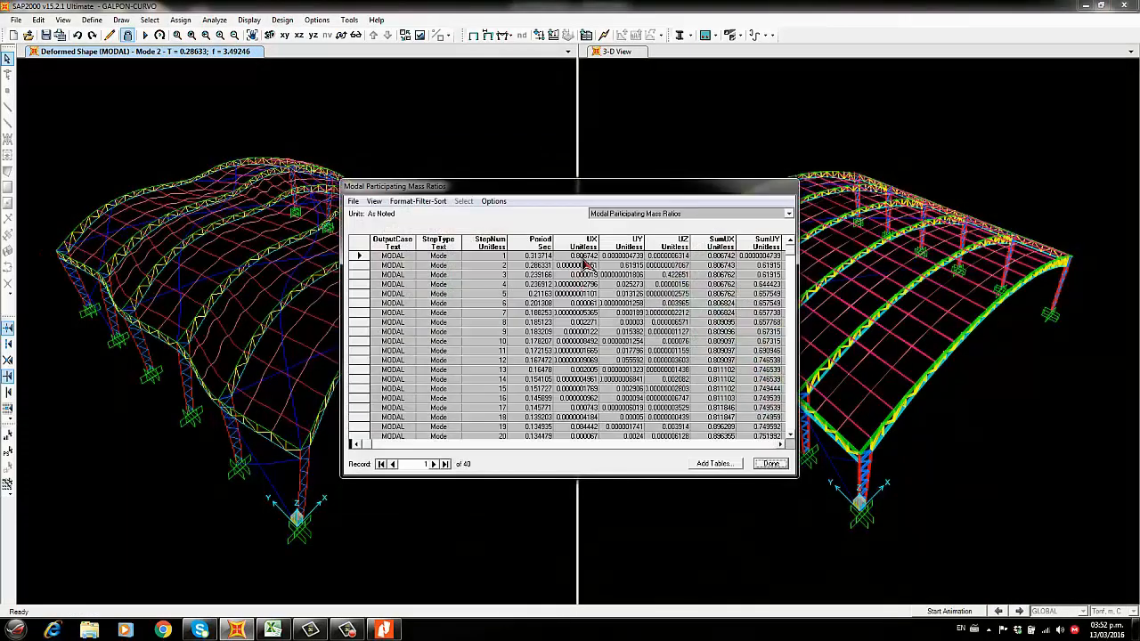
{"action": "left_click", "coordinate": [634, 265]}
{"action": "left_click_drag", "start_coordinate": [633, 482], "coordinate": [634, 611]}
{"action": "left_click_drag", "start_coordinate": [631, 194], "coordinate": [489, 73]}
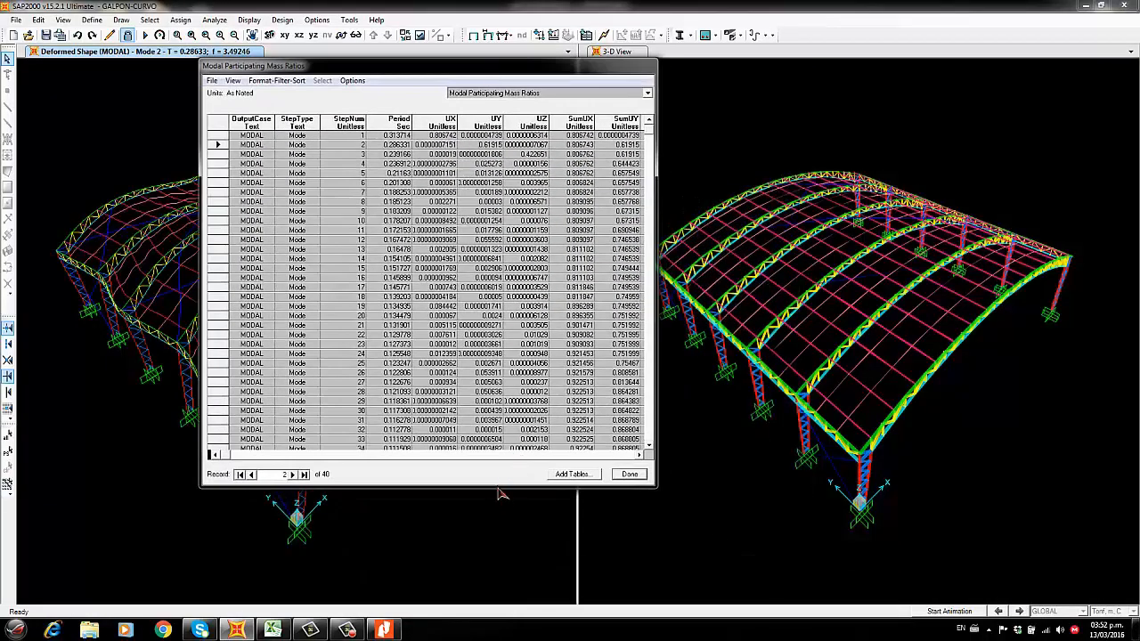
{"action": "left_click_drag", "start_coordinate": [499, 489], "coordinate": [499, 582]}
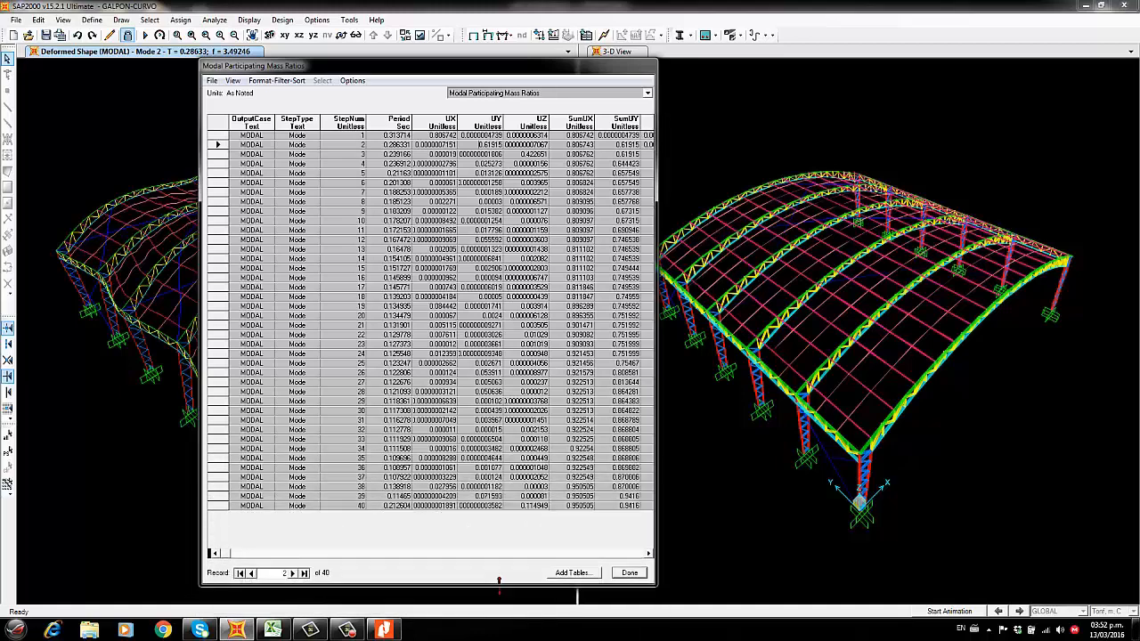
{"action": "left_click_drag", "start_coordinate": [662, 508], "coordinate": [786, 504]}
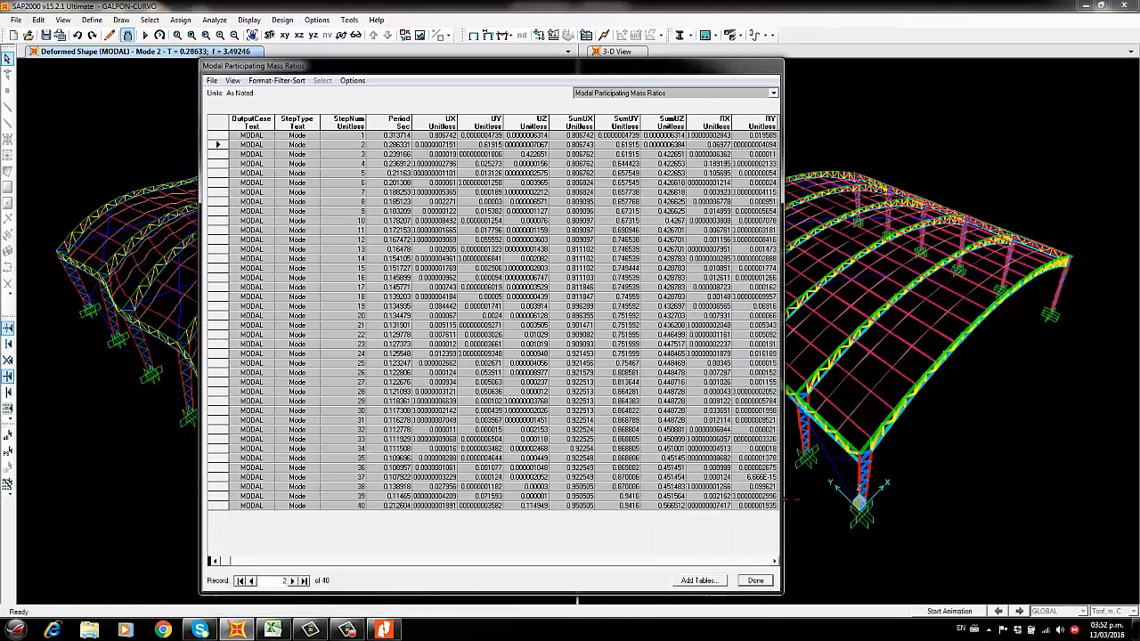
Examine the cumulative SumUX and SumUY mass ratios, checking at which modes each direction exceeds 90%
{"action": "left_click", "coordinate": [586, 382]}
{"action": "key", "text": "Up"}
{"action": "left_click", "coordinate": [629, 448]}
{"action": "left_click", "coordinate": [627, 487]}
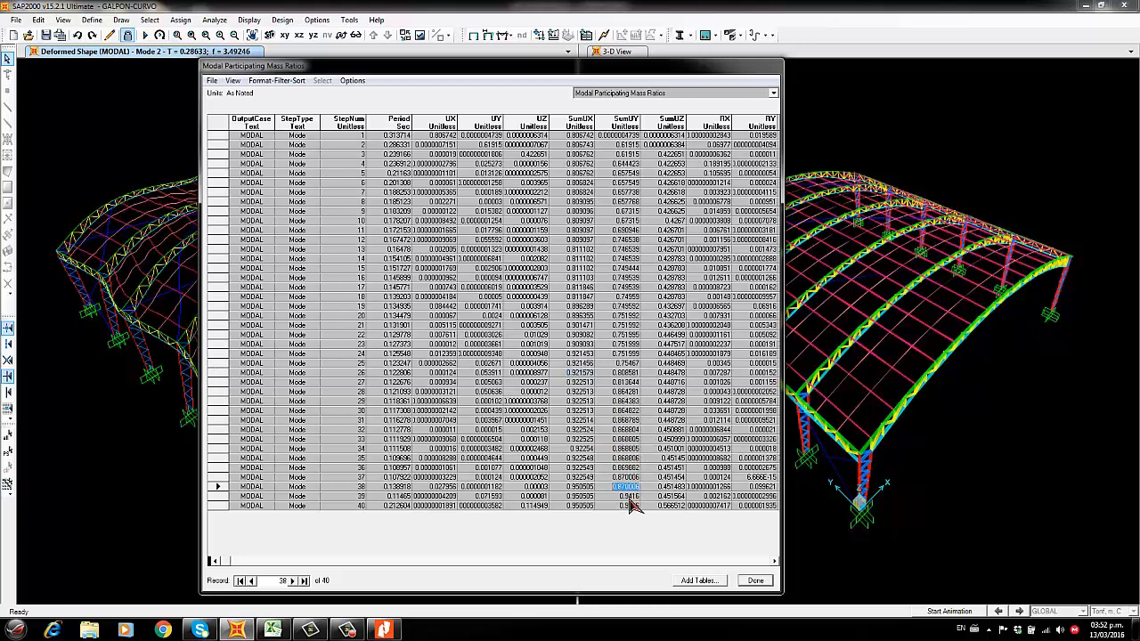
{"action": "left_click", "coordinate": [233, 498]}
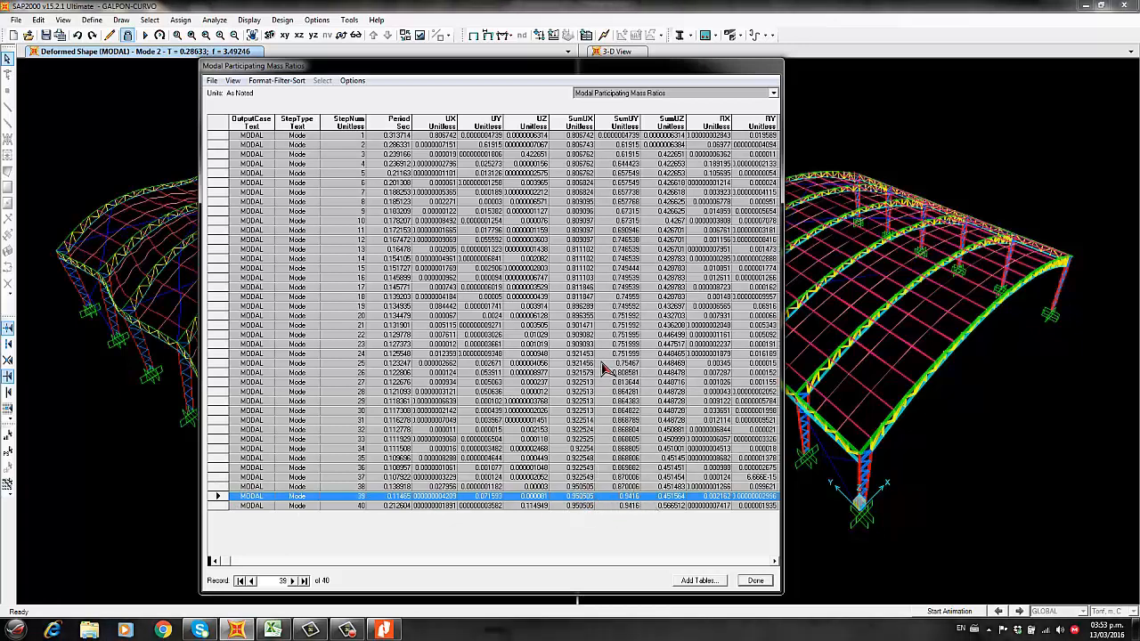
{"action": "left_click", "coordinate": [577, 326]}
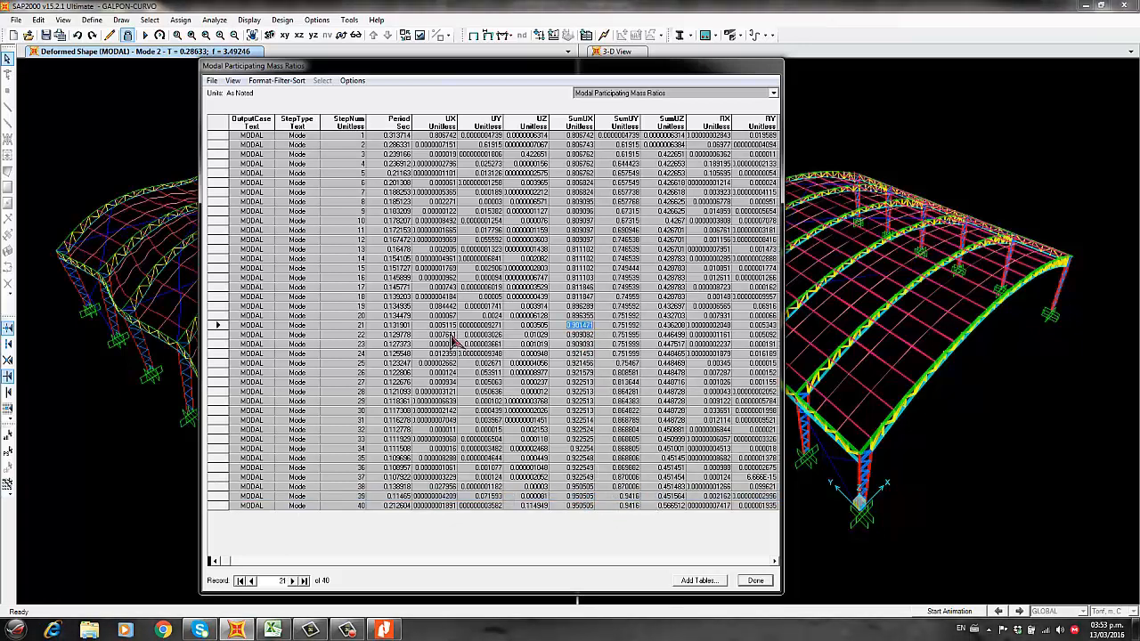
{"action": "left_click", "coordinate": [222, 326]}
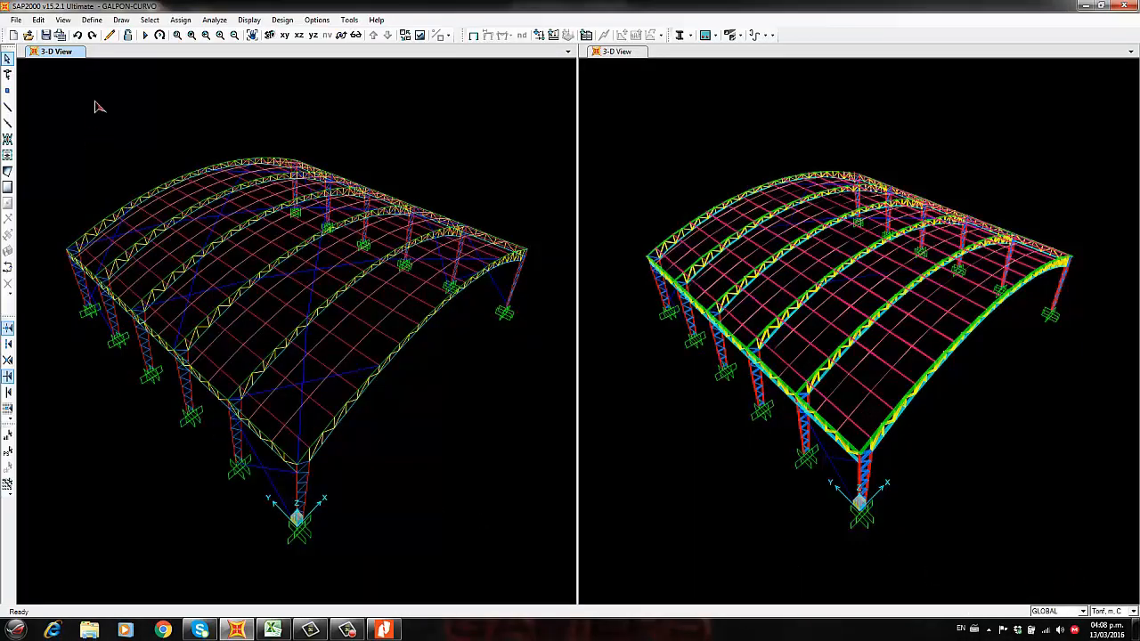
Add the default design load combinations for Steel Frame Design
{"action": "left_click", "coordinate": [92, 19]}
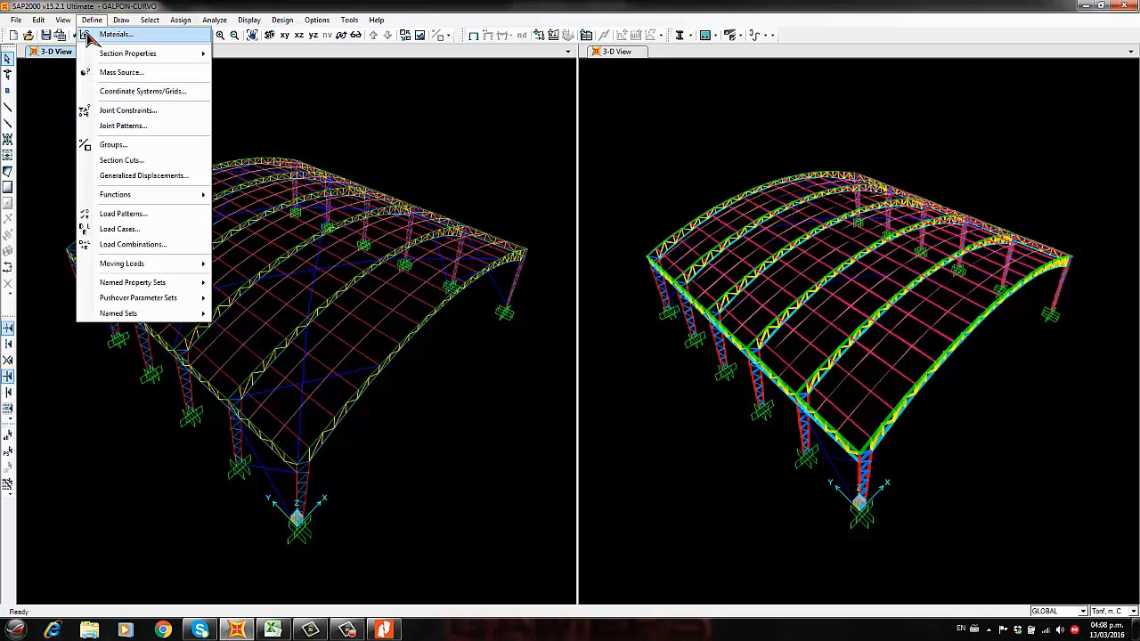
{"action": "left_click", "coordinate": [132, 246]}
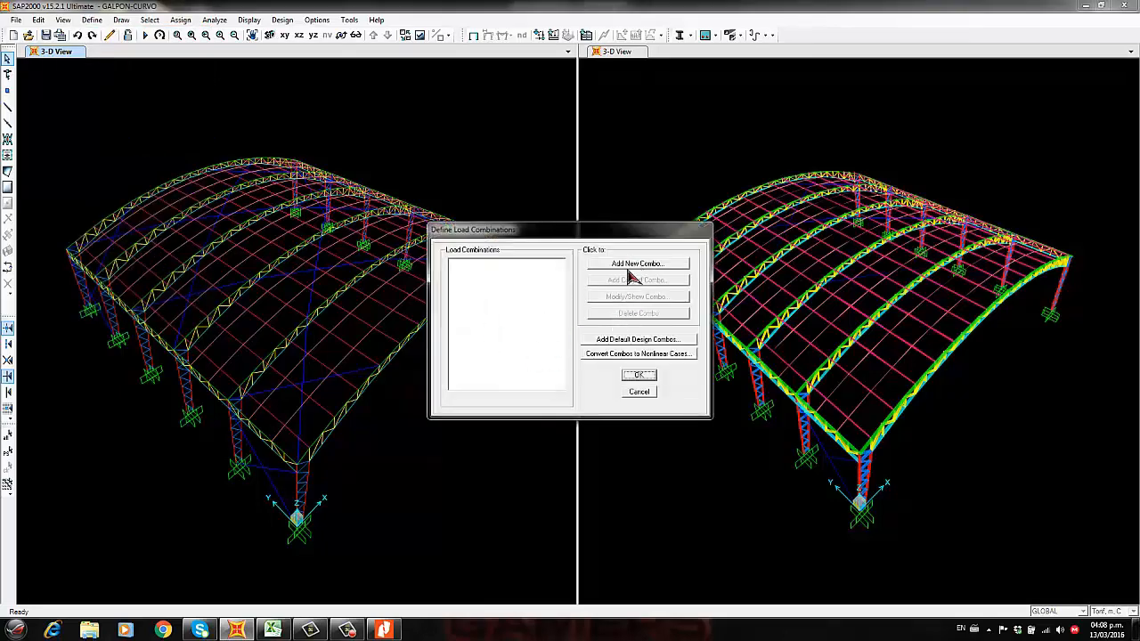
{"action": "left_click", "coordinate": [629, 346]}
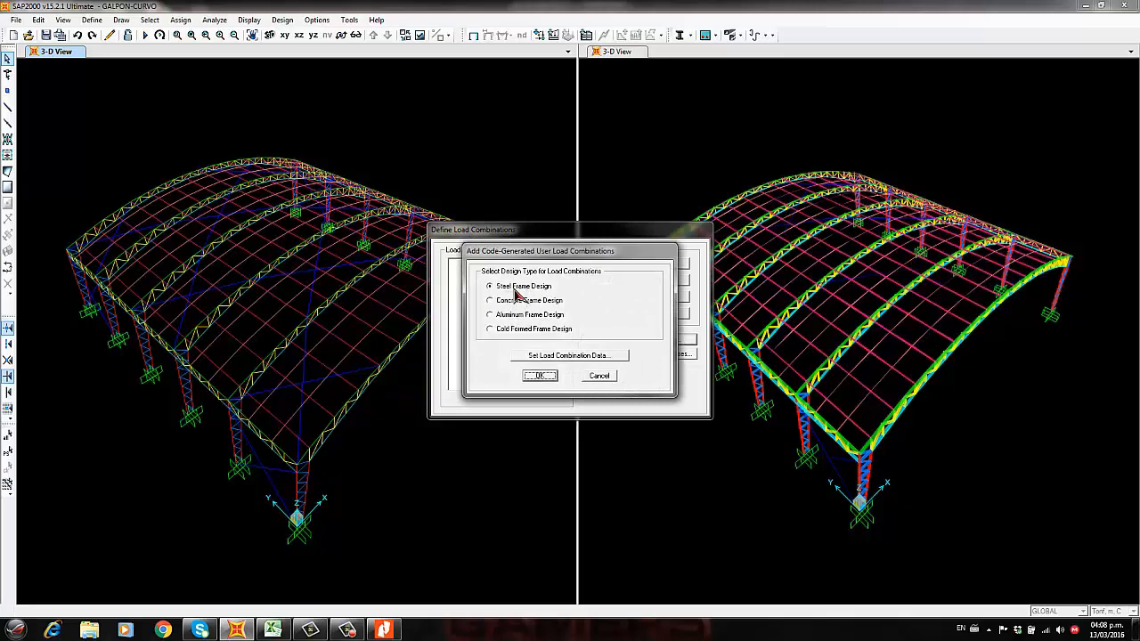
{"action": "left_click", "coordinate": [540, 375]}
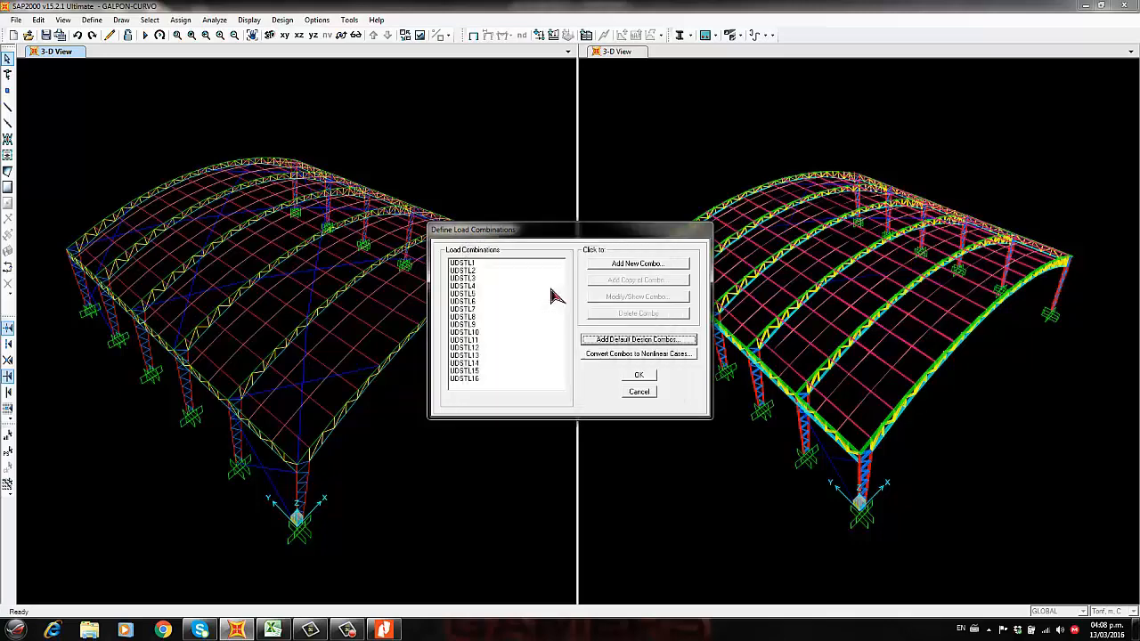
{"action": "left_click", "coordinate": [638, 392]}
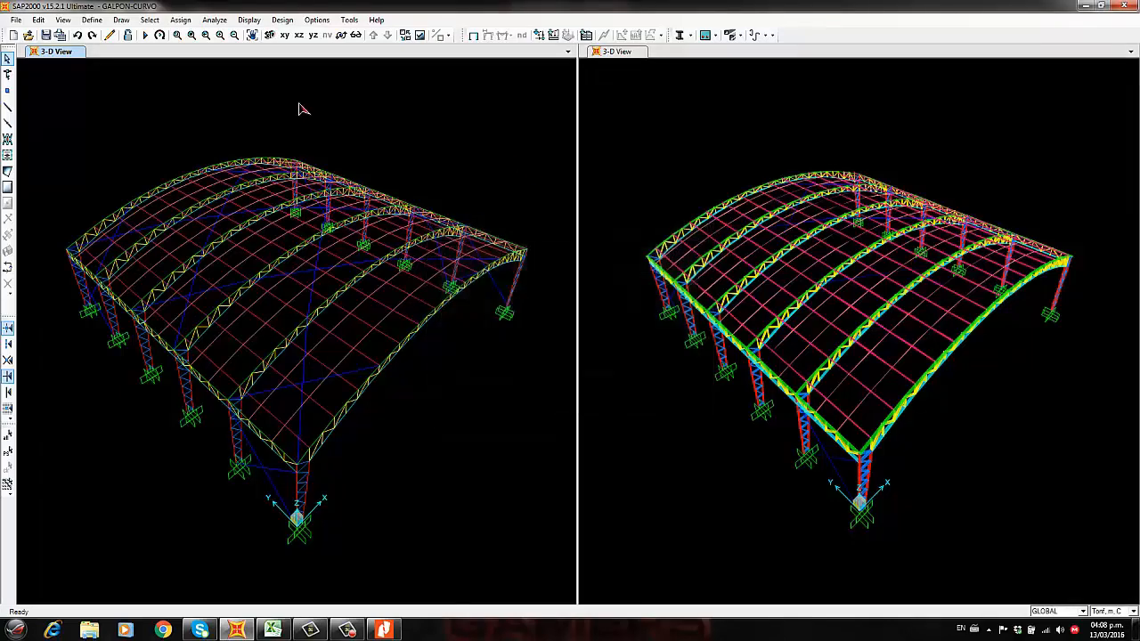
Set the steel frame design code to AISC-LRFD99 and the demand/capacity ratio limit to 1
{"action": "left_click", "coordinate": [282, 20]}
{"action": "mouse_move", "coordinate": [291, 36]}
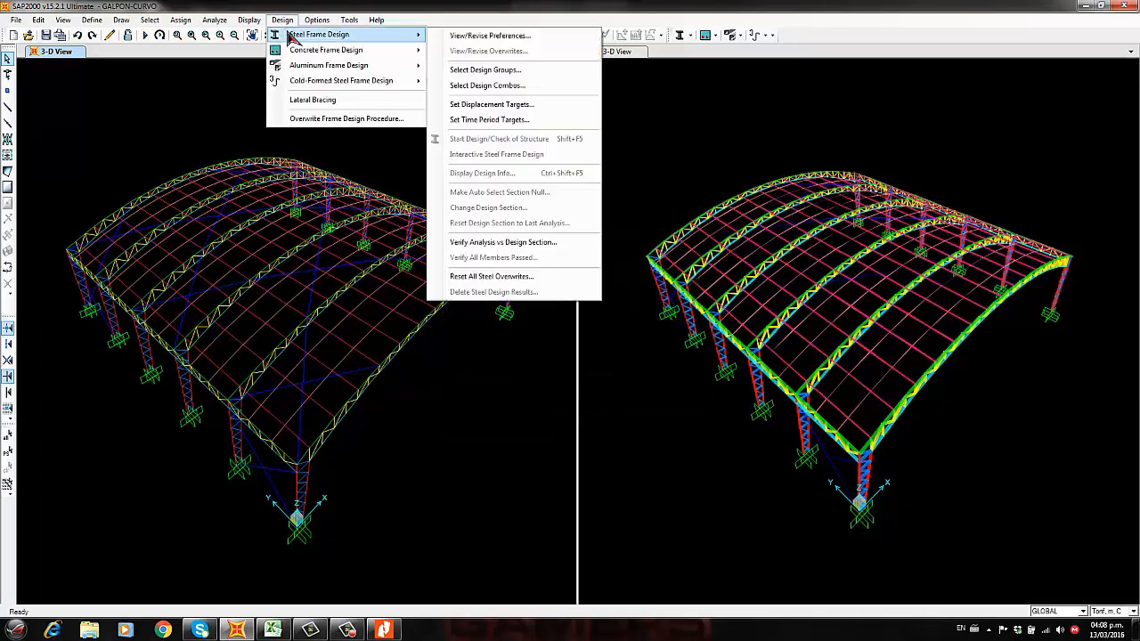
{"action": "left_click", "coordinate": [486, 37]}
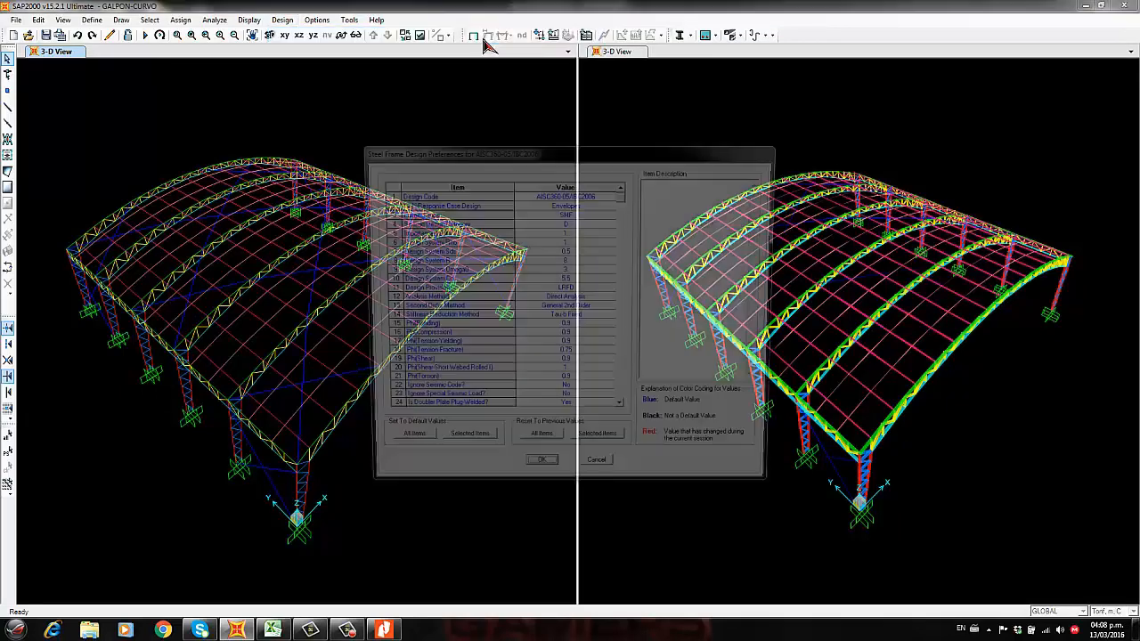
{"action": "left_click", "coordinate": [602, 195]}
{"action": "left_click", "coordinate": [613, 195]}
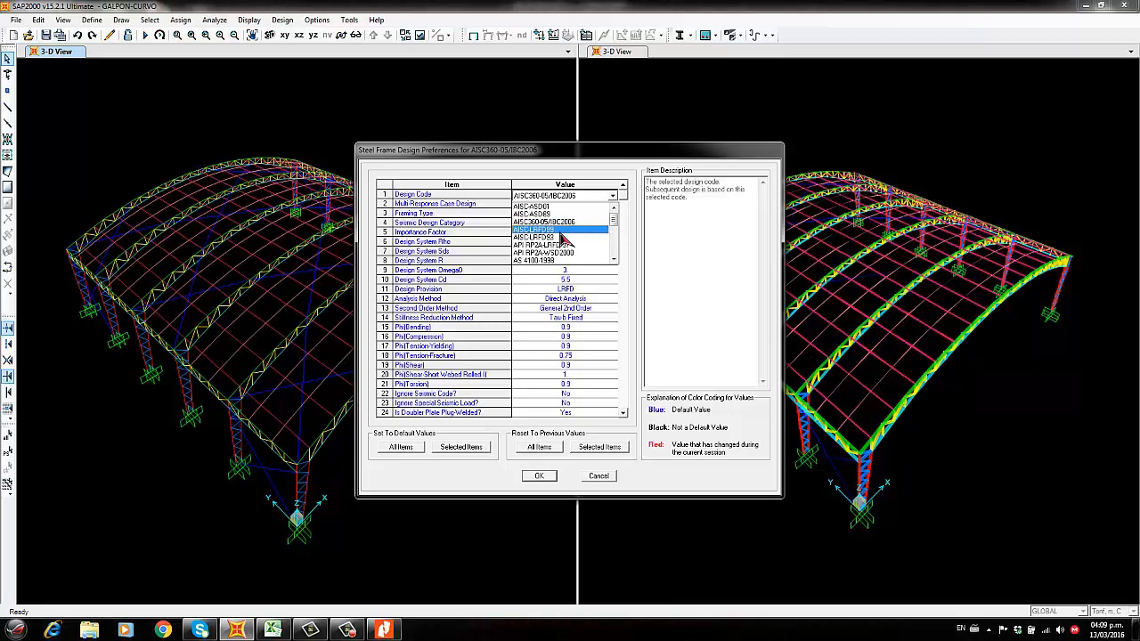
{"action": "left_click", "coordinate": [563, 233]}
{"action": "left_click", "coordinate": [583, 394]}
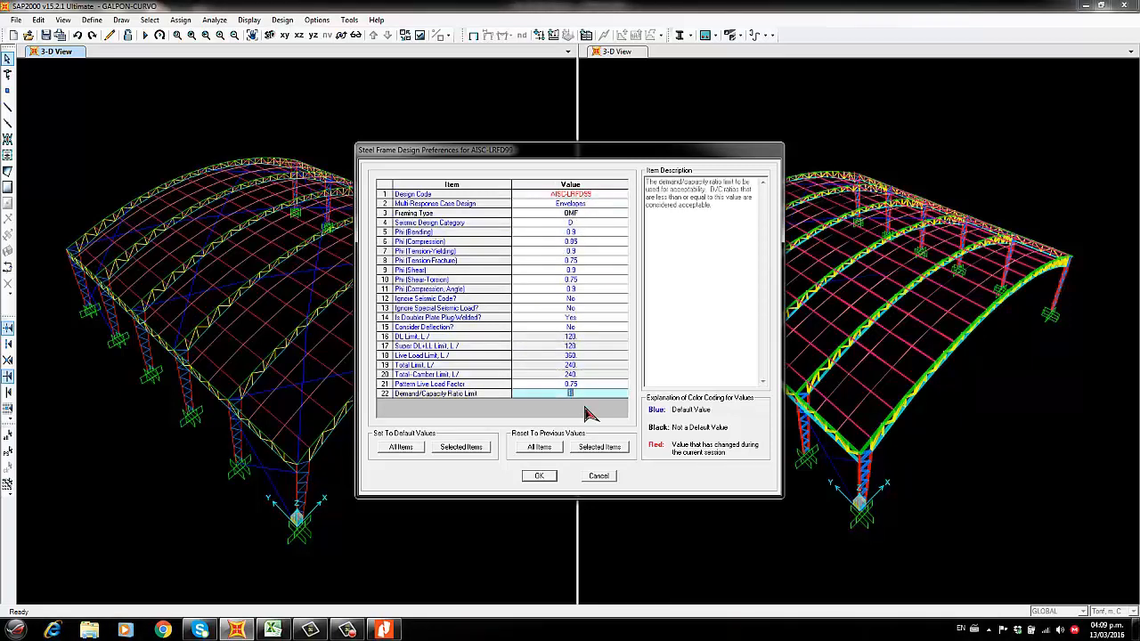
Check the framing type and the resistance factors, and accept the steel frame design preferences
{"action": "left_click", "coordinate": [588, 215]}
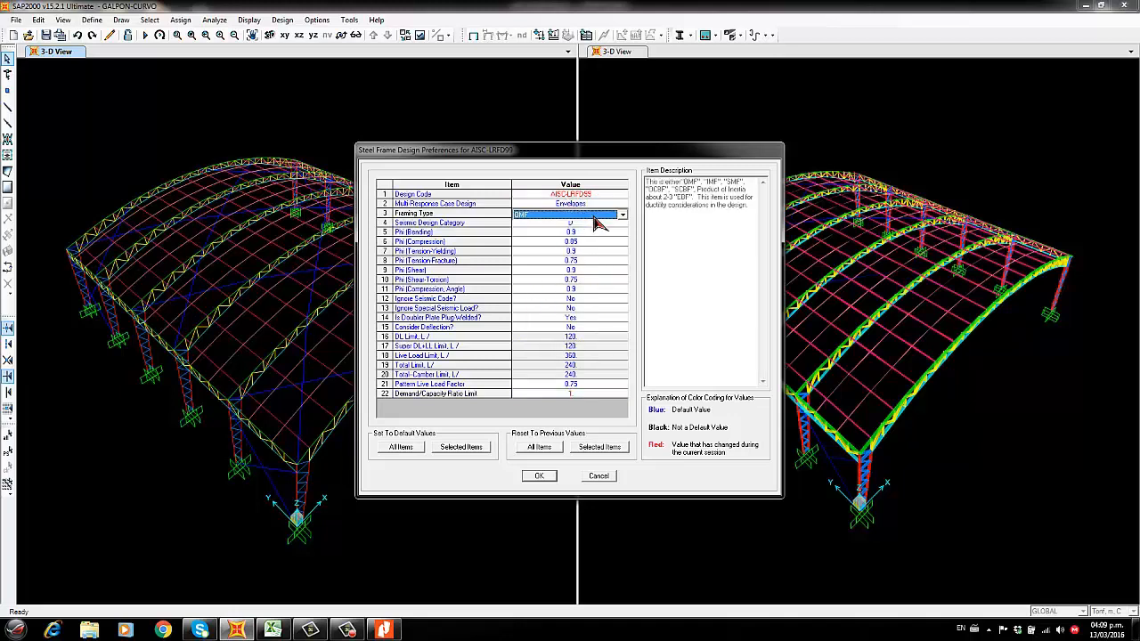
{"action": "left_click", "coordinate": [558, 216]}
{"action": "left_click", "coordinate": [558, 223]}
{"action": "left_click", "coordinate": [562, 243]}
{"action": "left_click", "coordinate": [558, 290]}
{"action": "left_click", "coordinate": [537, 478]}
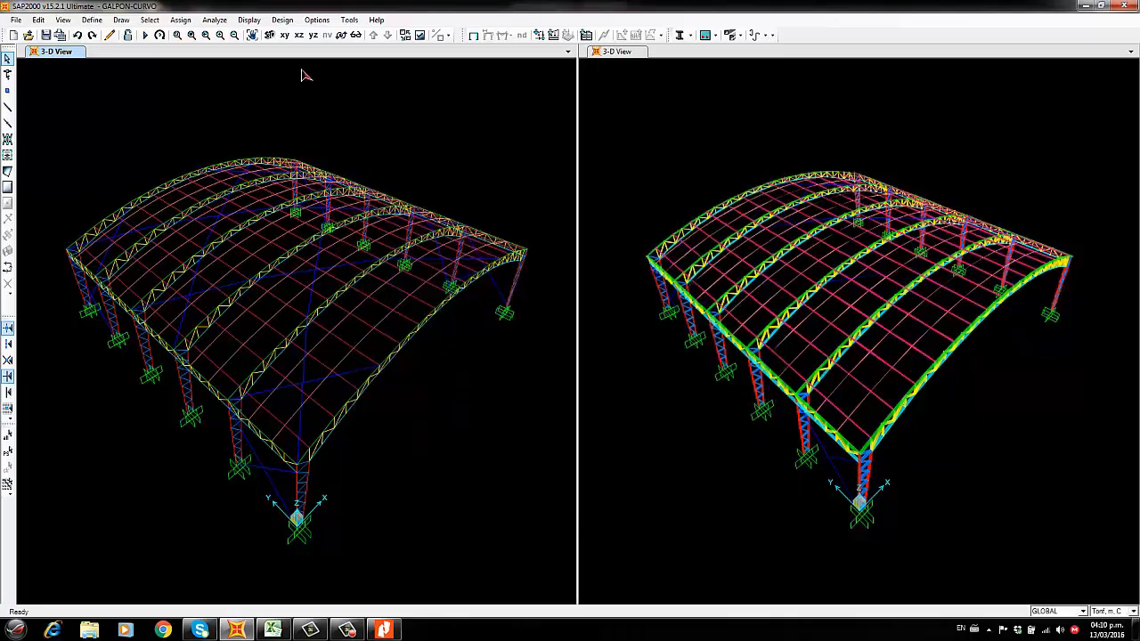
Review the steel design combinations for Strength and Deflection, and accept them with automatic code-based combinations enabled
{"action": "left_click", "coordinate": [283, 20]}
{"action": "mouse_move", "coordinate": [310, 38]}
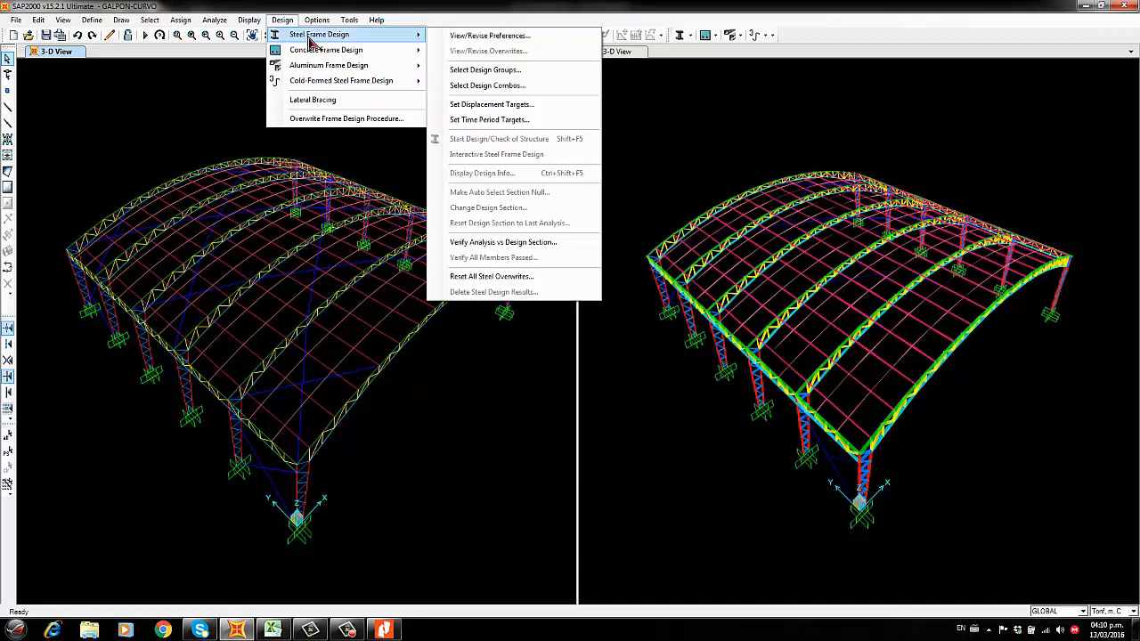
{"action": "left_click", "coordinate": [518, 89]}
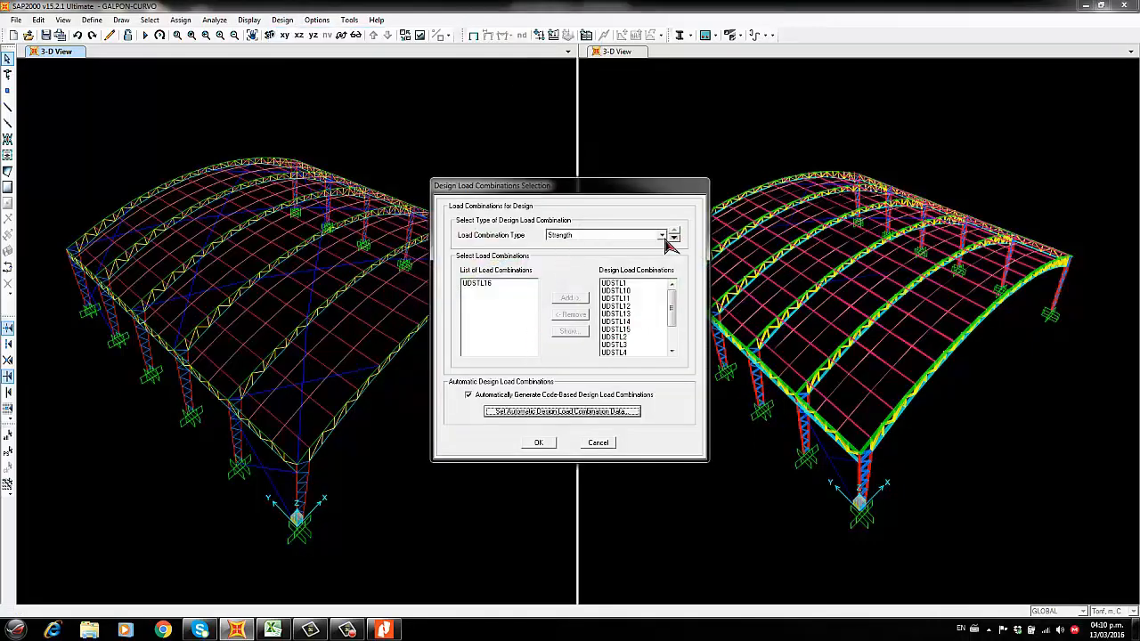
{"action": "left_click", "coordinate": [662, 236]}
{"action": "left_click", "coordinate": [664, 245]}
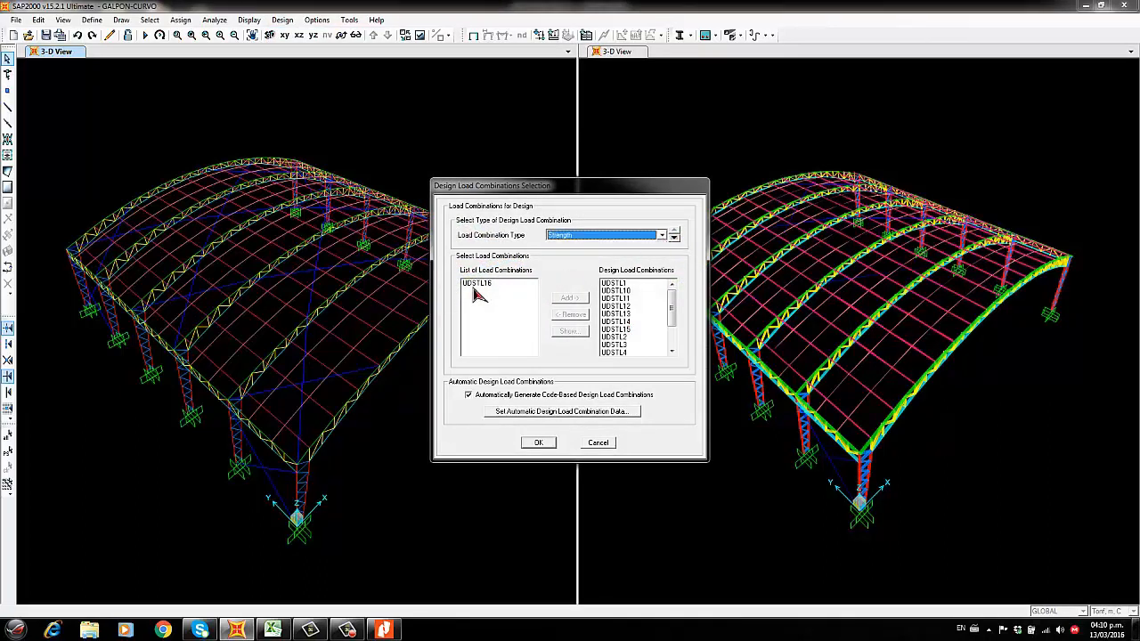
{"action": "left_click", "coordinate": [664, 236]}
{"action": "left_click", "coordinate": [615, 257]}
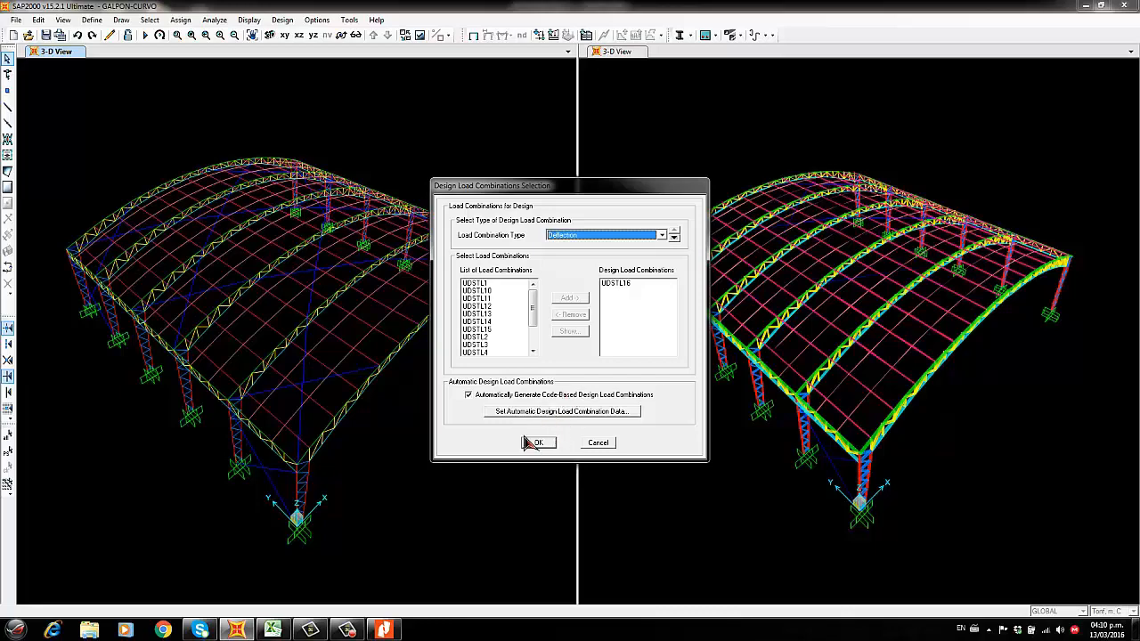
{"action": "left_click", "coordinate": [540, 446]}
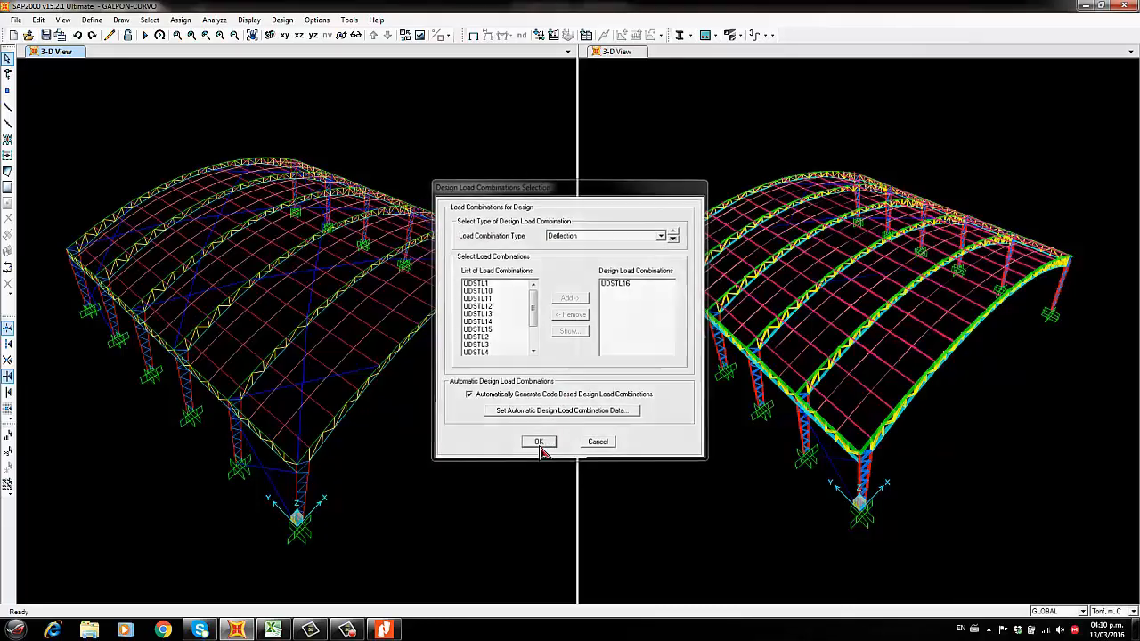
Run all load cases and the steel design check, showing the design sections in the X-Z plane at Y=0
{"action": "left_click", "coordinate": [145, 35]}
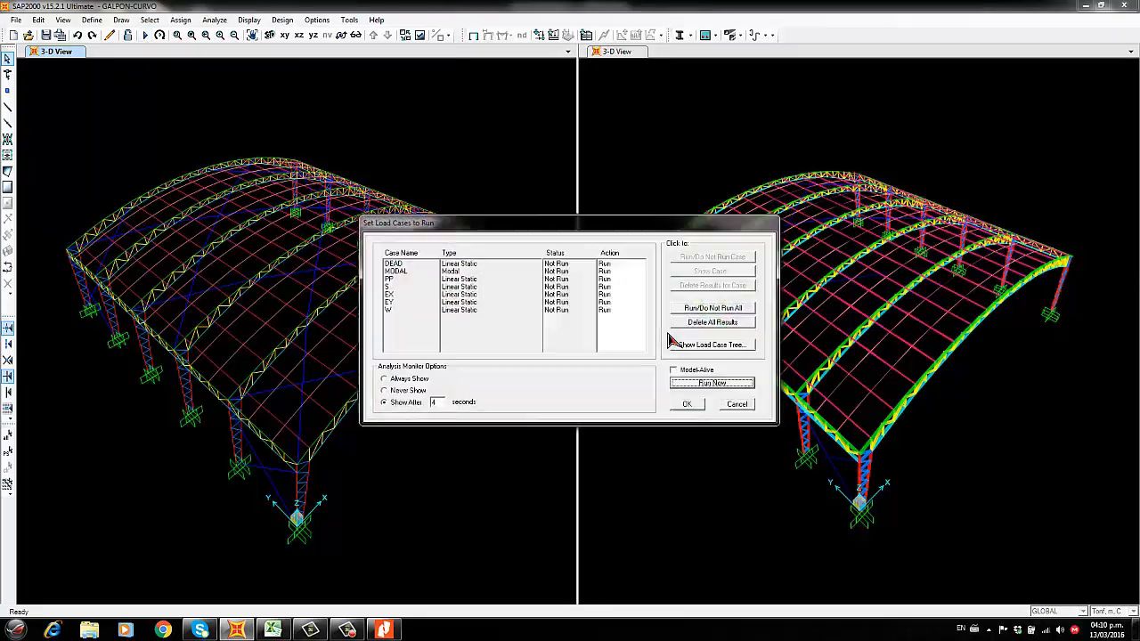
{"action": "left_click", "coordinate": [691, 385]}
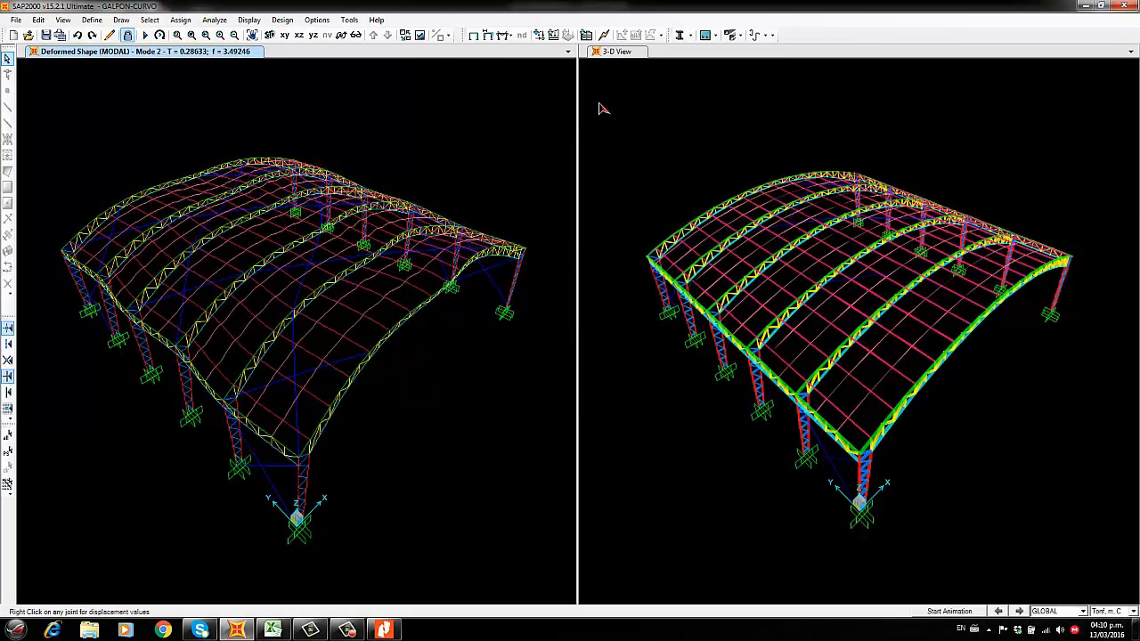
{"action": "left_click", "coordinate": [680, 37]}
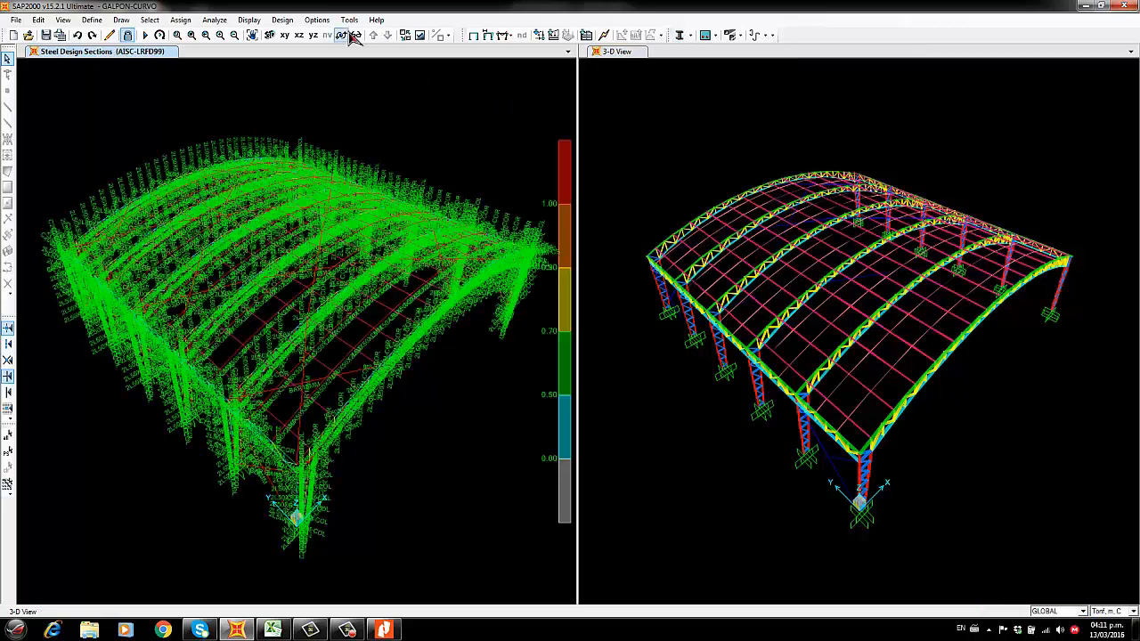
{"action": "left_click", "coordinate": [299, 36]}
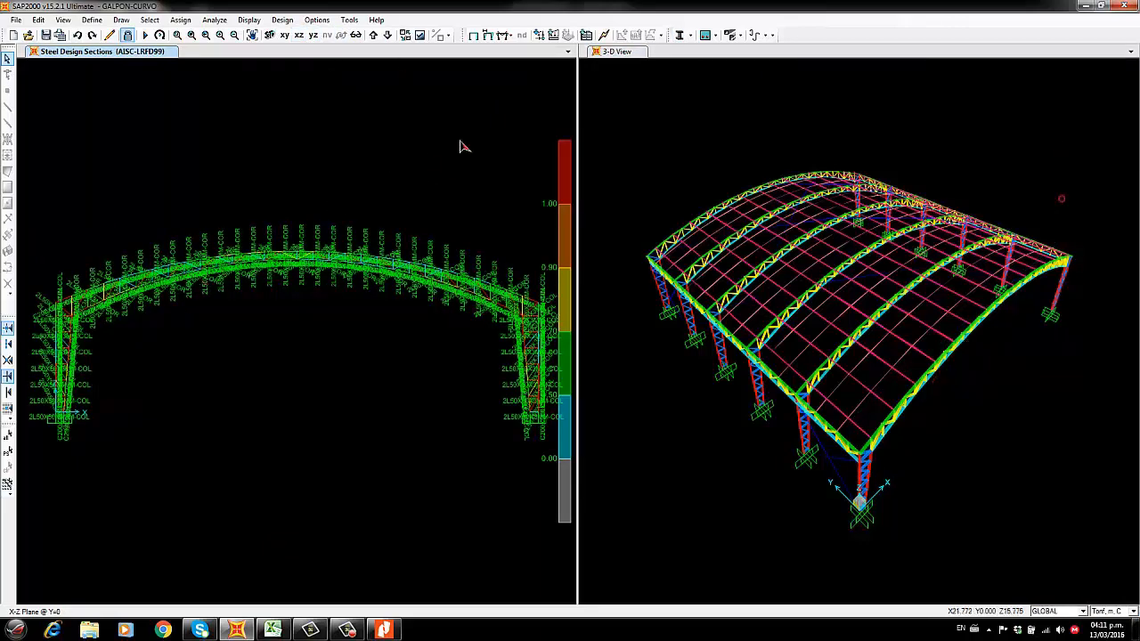
Display the steel design output as P-M Ratio Colors & Values on the X-Z frame at Y=0
{"action": "left_click", "coordinate": [687, 35]}
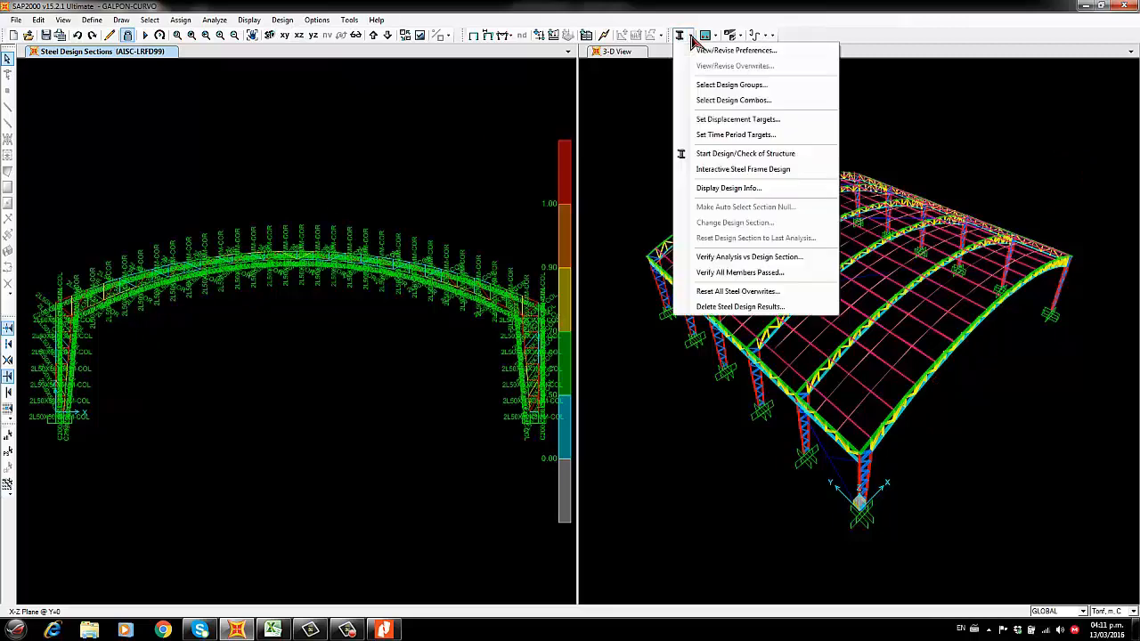
{"action": "left_click", "coordinate": [677, 185]}
{"action": "left_click", "coordinate": [653, 308]}
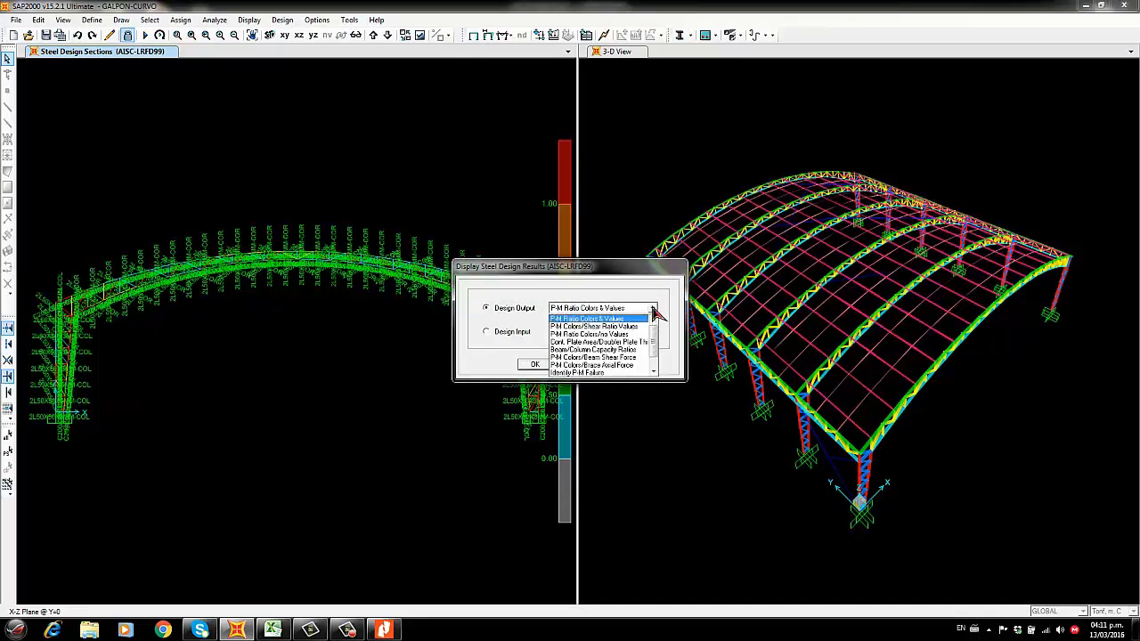
{"action": "left_click", "coordinate": [612, 320]}
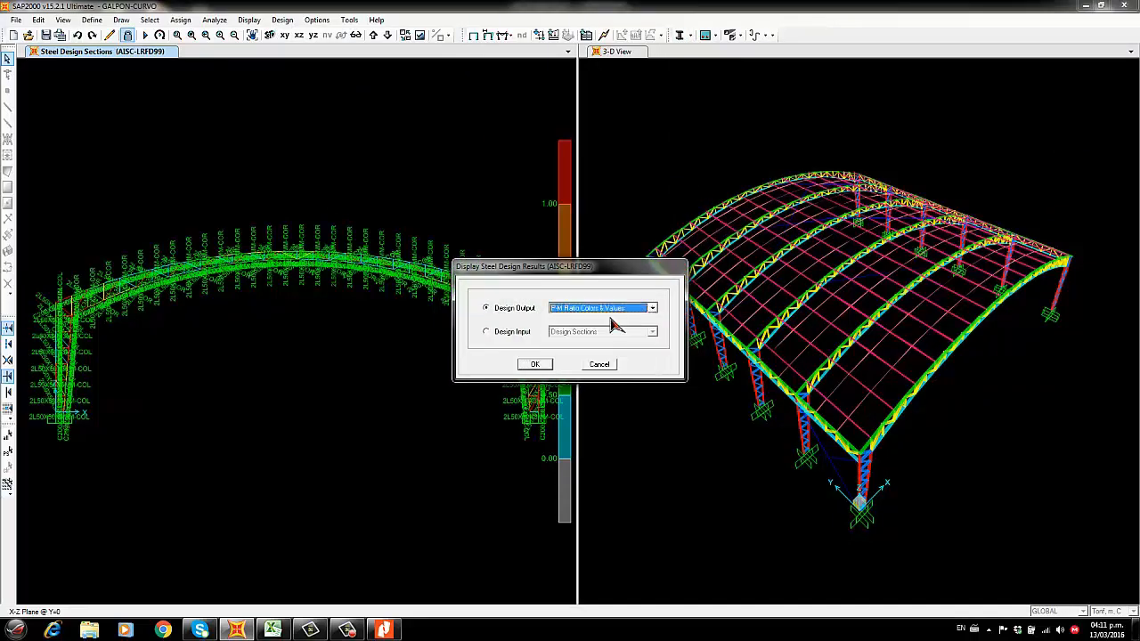
{"action": "left_click", "coordinate": [540, 369]}
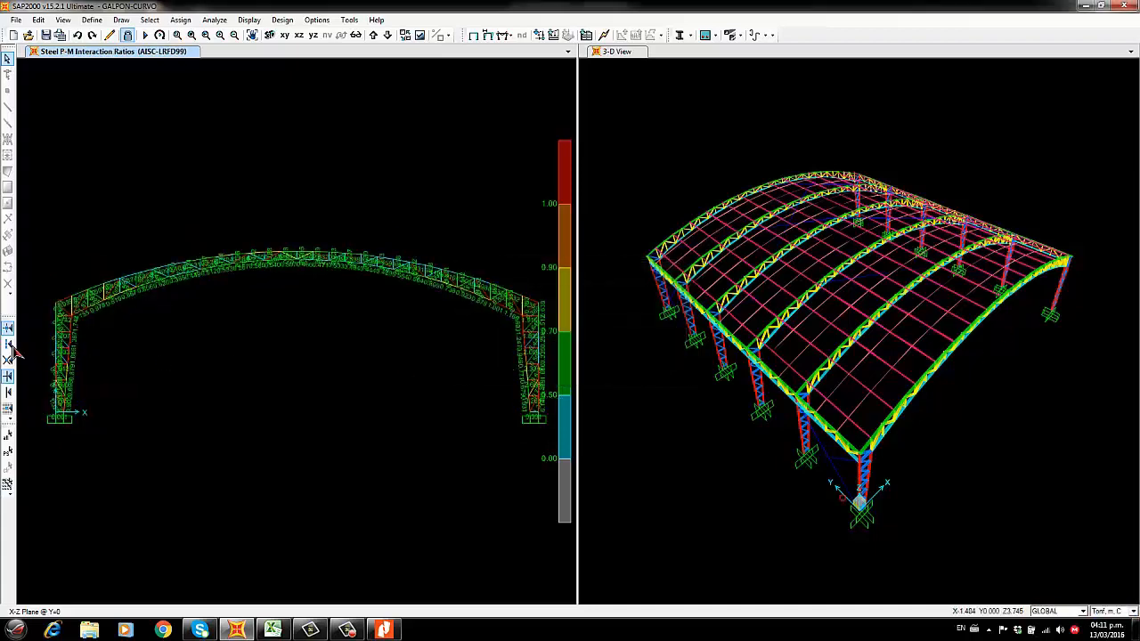
Examine the P-M interaction ratios along the curved roof truss and the column at X=0
{"action": "scroll", "coordinate": [89, 335], "scroll_direction": "up", "scroll_amount": 2}
{"action": "scroll", "coordinate": [97, 318], "scroll_direction": "up", "scroll_amount": 1}
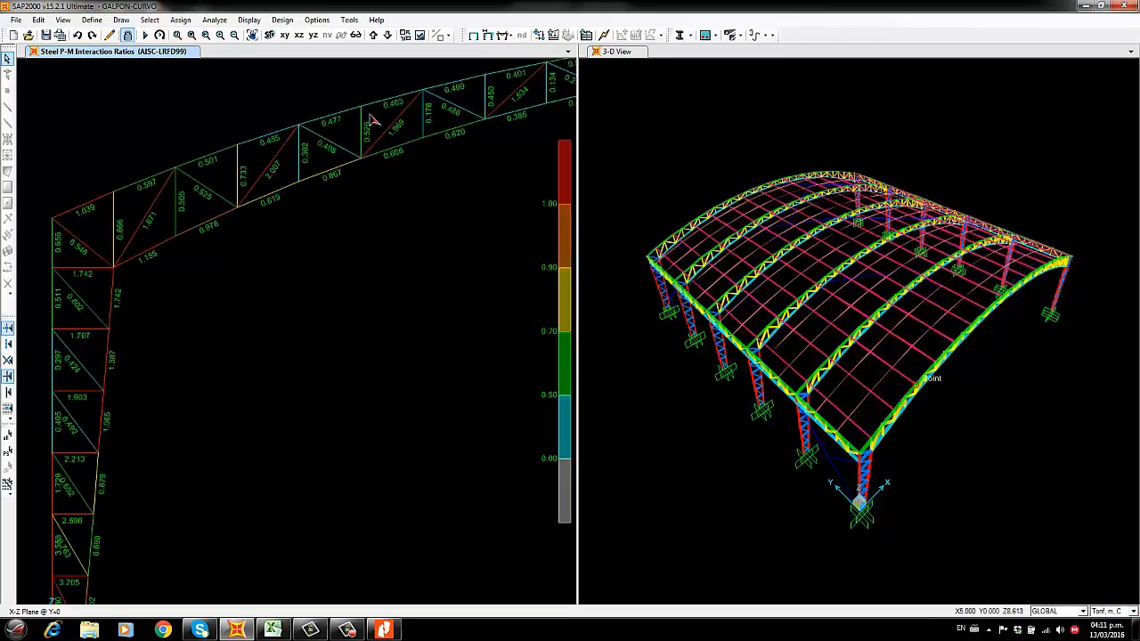
{"action": "scroll", "coordinate": [340, 161], "scroll_direction": "down", "scroll_amount": 2}
{"action": "scroll", "coordinate": [410, 194], "scroll_direction": "up", "scroll_amount": 3}
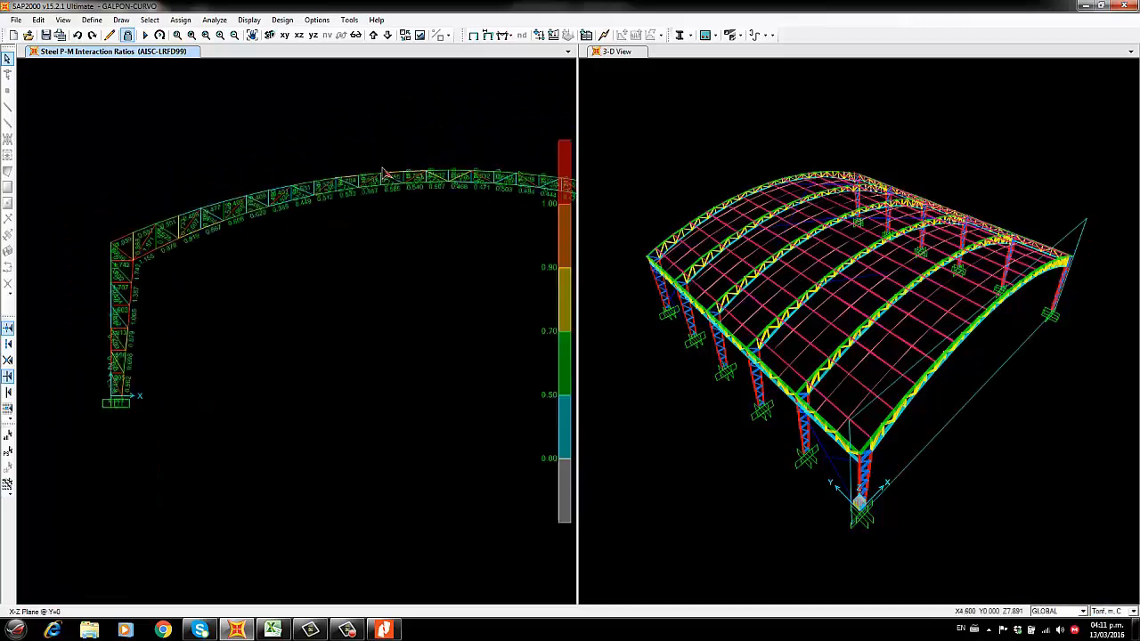
{"action": "scroll", "coordinate": [417, 200], "scroll_direction": "up", "scroll_amount": 2}
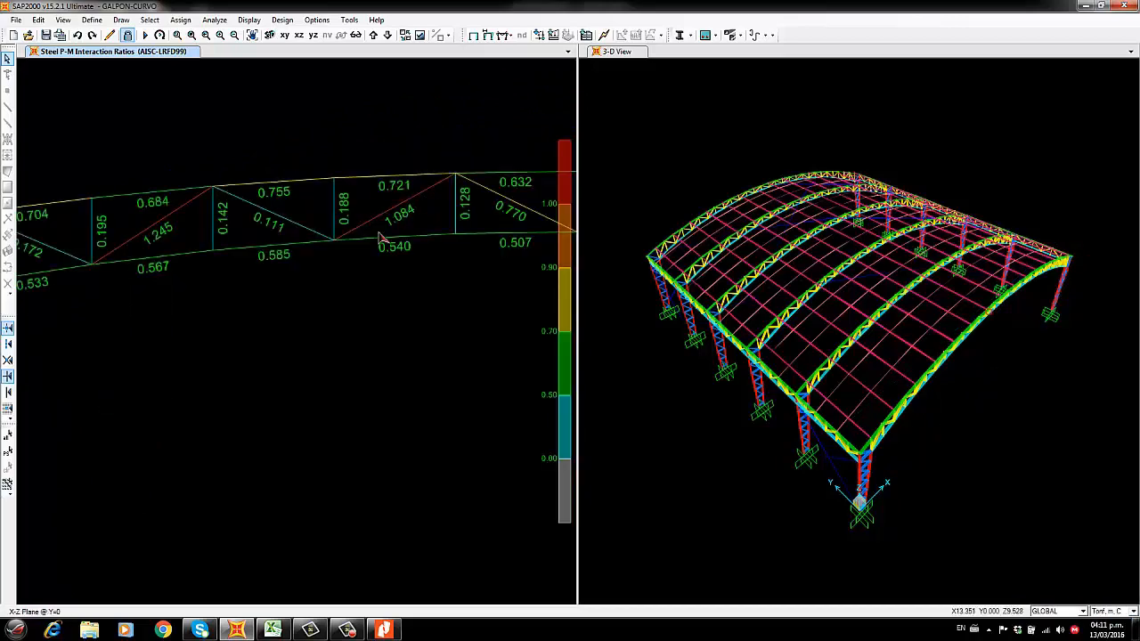
{"action": "scroll", "coordinate": [497, 178], "scroll_direction": "down", "scroll_amount": 1}
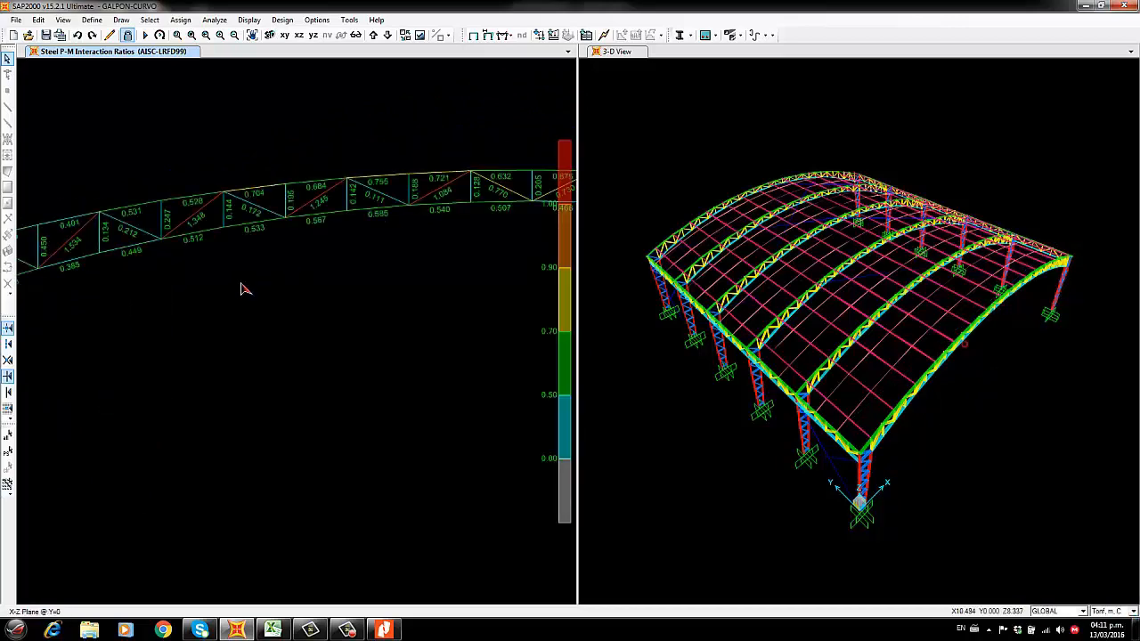
{"action": "scroll", "coordinate": [340, 265], "scroll_direction": "down", "scroll_amount": 1}
{"action": "middle_click_drag", "start_coordinate": [76, 391], "coordinate": [366, 194]}
{"action": "scroll", "coordinate": [271, 392], "scroll_direction": "up", "scroll_amount": 2}
{"action": "scroll", "coordinate": [272, 391], "scroll_direction": "up", "scroll_amount": 1}
{"action": "scroll", "coordinate": [241, 350], "scroll_direction": "up", "scroll_amount": 2}
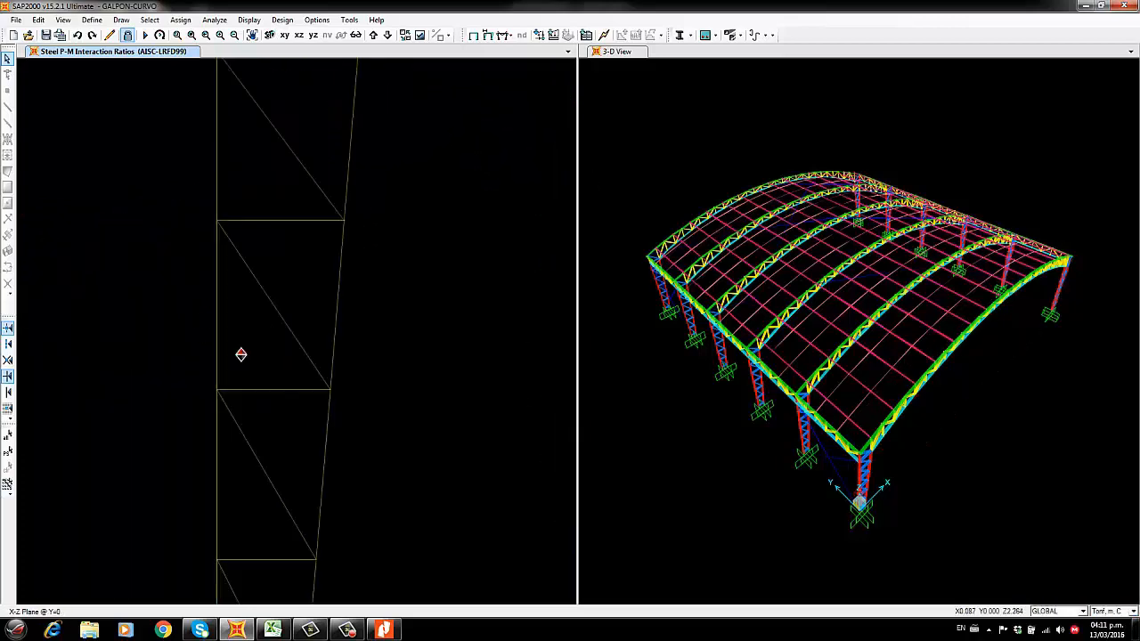
{"action": "scroll", "coordinate": [237, 261], "scroll_direction": "down", "scroll_amount": 2}
{"action": "scroll", "coordinate": [237, 261], "scroll_direction": "down", "scroll_amount": 2}
{"action": "middle_click_drag", "start_coordinate": [374, 278], "coordinate": [324, 430]}
{"action": "scroll", "coordinate": [140, 329], "scroll_direction": "down", "scroll_amount": 1}
{"action": "scroll", "coordinate": [140, 329], "scroll_direction": "down", "scroll_amount": 1}
{"action": "middle_click_drag", "start_coordinate": [445, 258], "coordinate": [169, 335]}
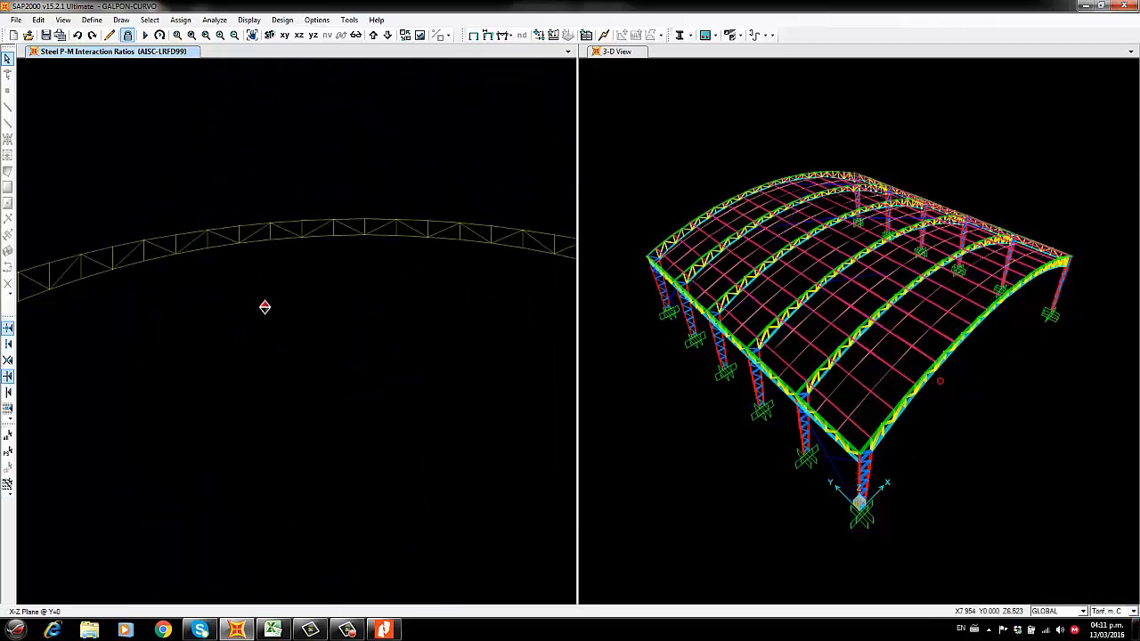
Examine the P-M interaction ratios of the opposite column from its truss connection down to its base
{"action": "middle_click_drag", "start_coordinate": [371, 306], "coordinate": [78, 279]}
{"action": "scroll", "coordinate": [479, 376], "scroll_direction": "up", "scroll_amount": 5}
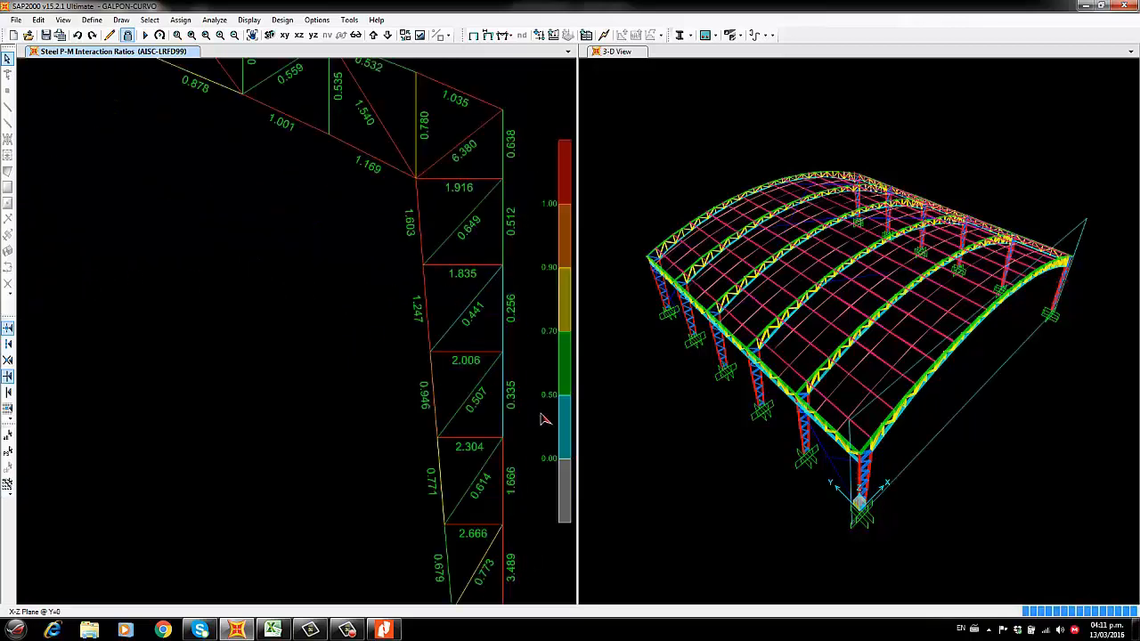
{"action": "scroll", "coordinate": [514, 269], "scroll_direction": "down", "scroll_amount": 3}
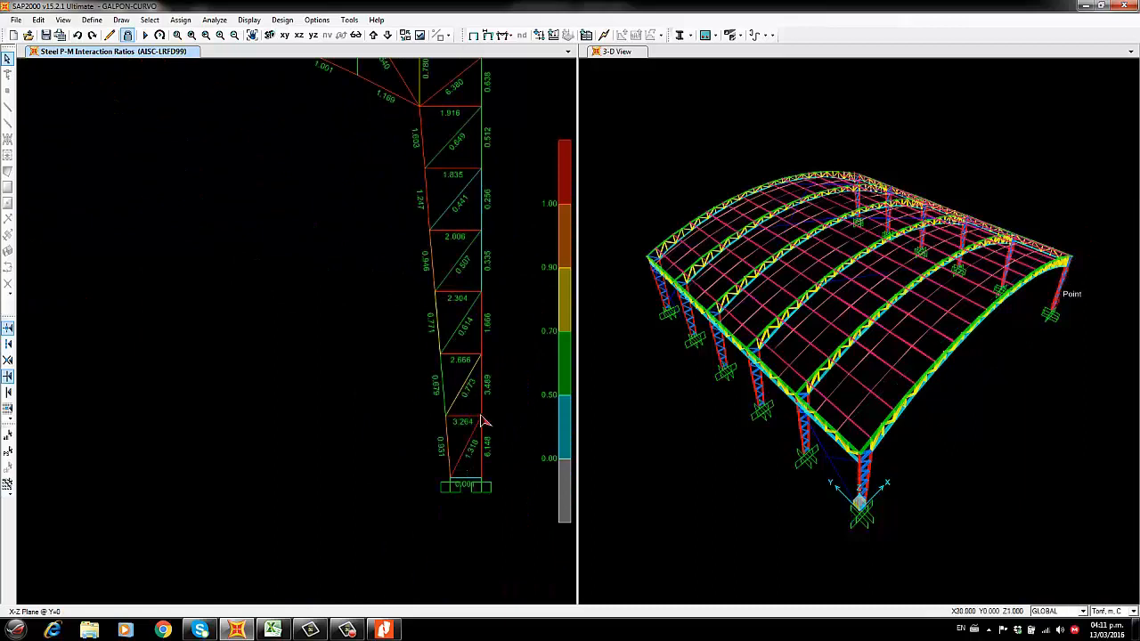
{"action": "scroll", "coordinate": [471, 476], "scroll_direction": "up", "scroll_amount": 3}
{"action": "scroll", "coordinate": [487, 445], "scroll_direction": "up", "scroll_amount": 1}
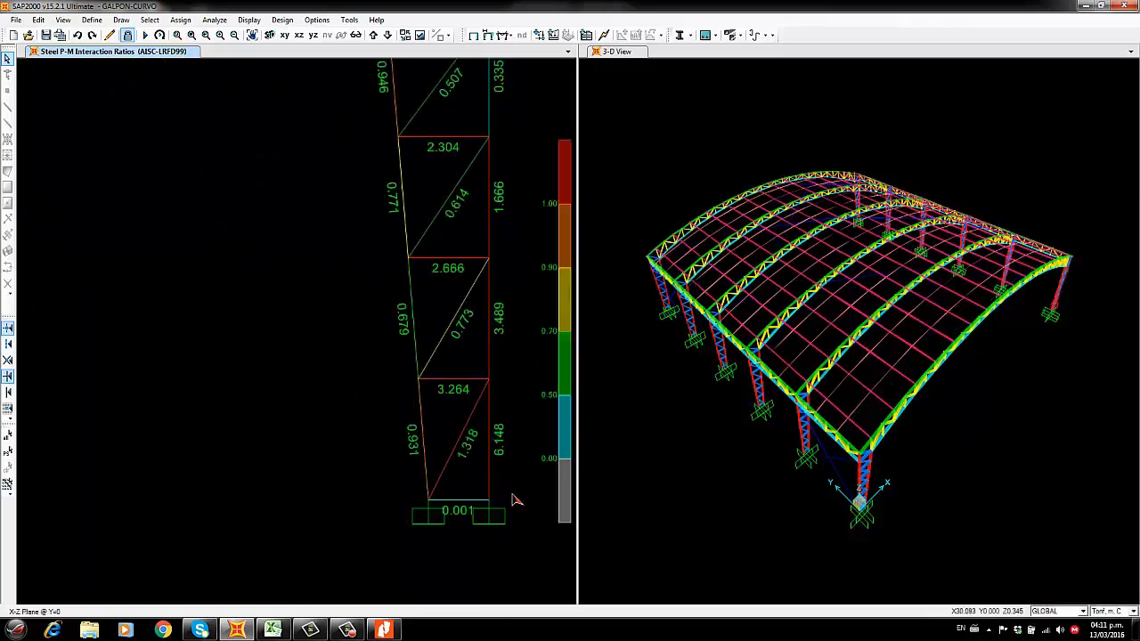
{"action": "scroll", "coordinate": [517, 499], "scroll_direction": "down", "scroll_amount": 5}
Examine the interaction ratios at the base of the column at the origin and across the whole frame
{"action": "middle_click_drag", "start_coordinate": [189, 365], "coordinate": [458, 356]}
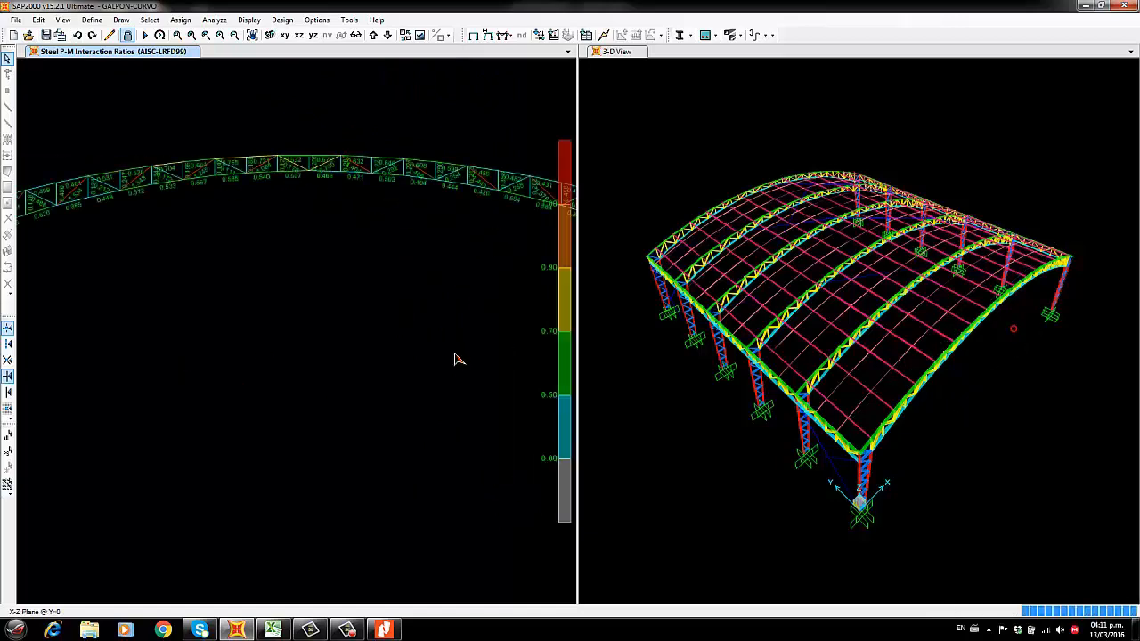
{"action": "scroll", "coordinate": [229, 368], "scroll_direction": "down", "scroll_amount": 3}
{"action": "scroll", "coordinate": [112, 433], "scroll_direction": "up", "scroll_amount": 5}
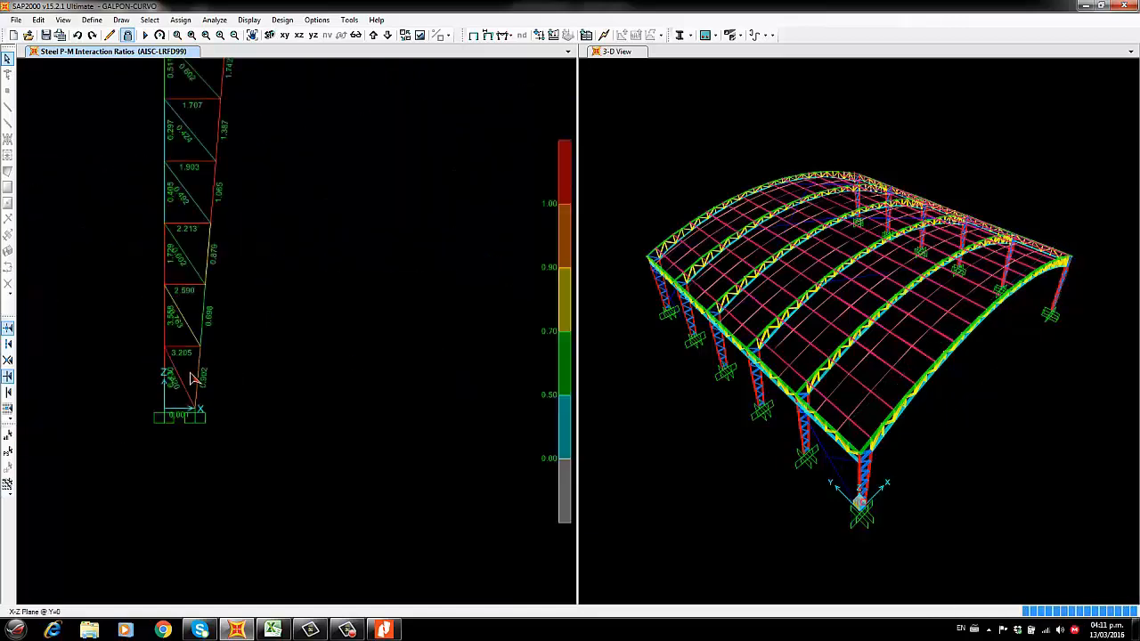
{"action": "scroll", "coordinate": [191, 378], "scroll_direction": "up", "scroll_amount": 4}
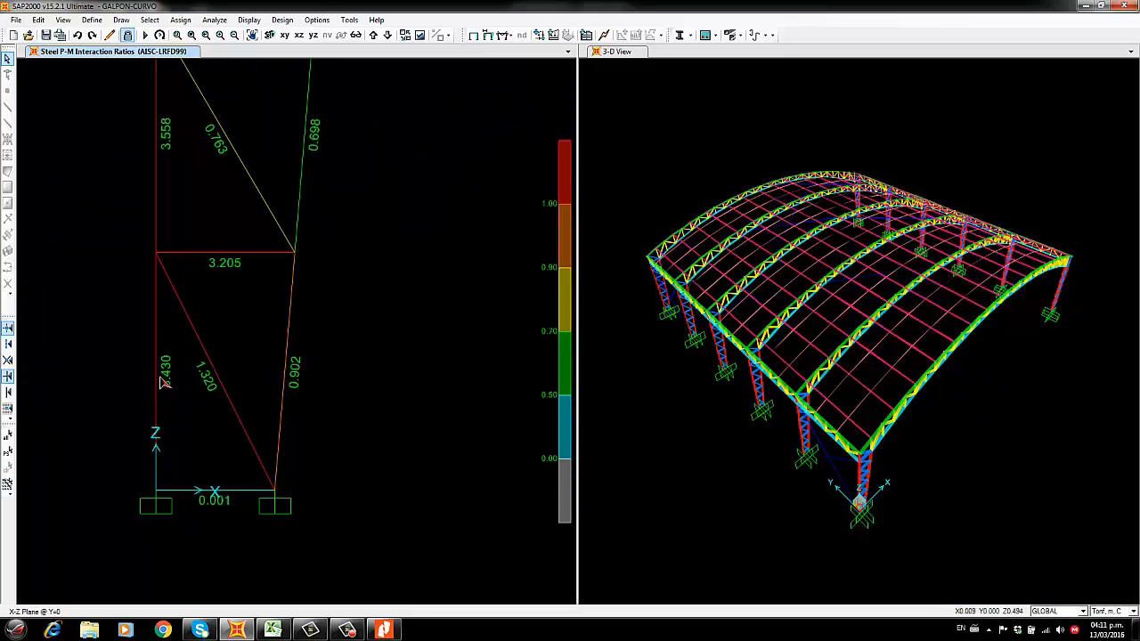
{"action": "scroll", "coordinate": [160, 422], "scroll_direction": "down", "scroll_amount": 5}
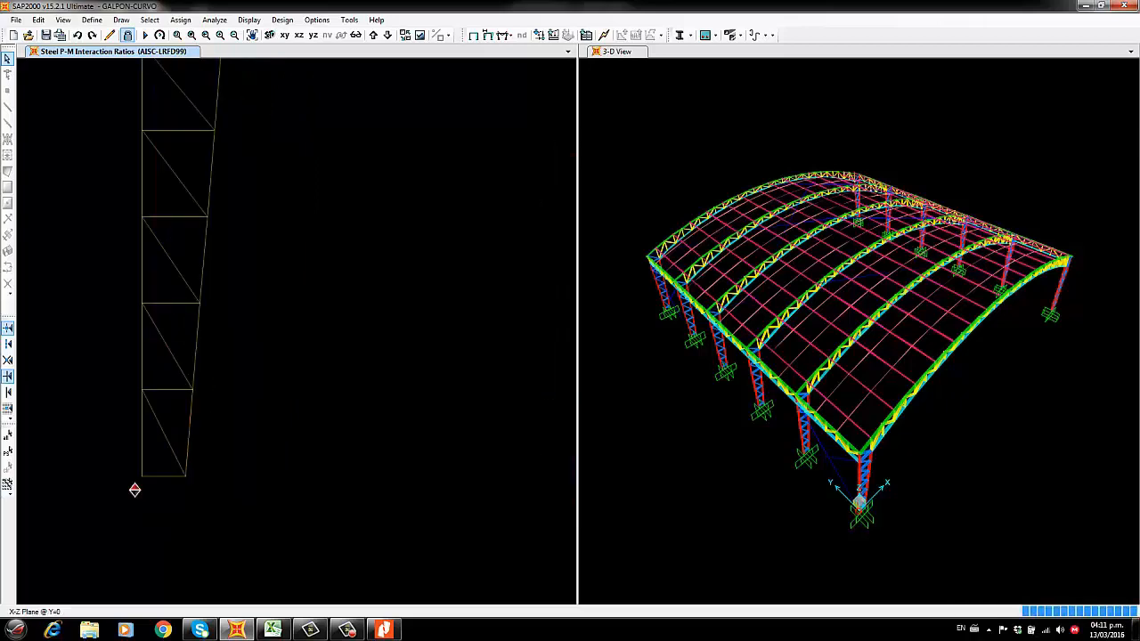
{"action": "middle_click_drag", "start_coordinate": [308, 390], "coordinate": [137, 380]}
{"action": "scroll", "coordinate": [202, 351], "scroll_direction": "down", "scroll_amount": 1}
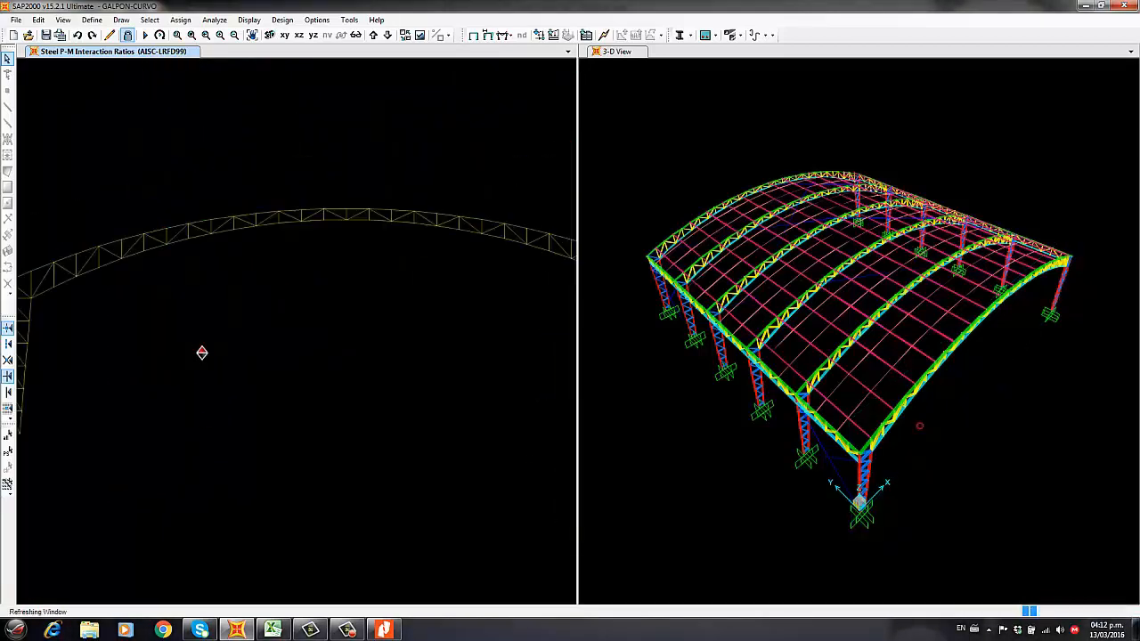
{"action": "middle_click_drag", "start_coordinate": [374, 346], "coordinate": [294, 314]}
{"action": "scroll", "coordinate": [340, 333], "scroll_direction": "down", "scroll_amount": 1}
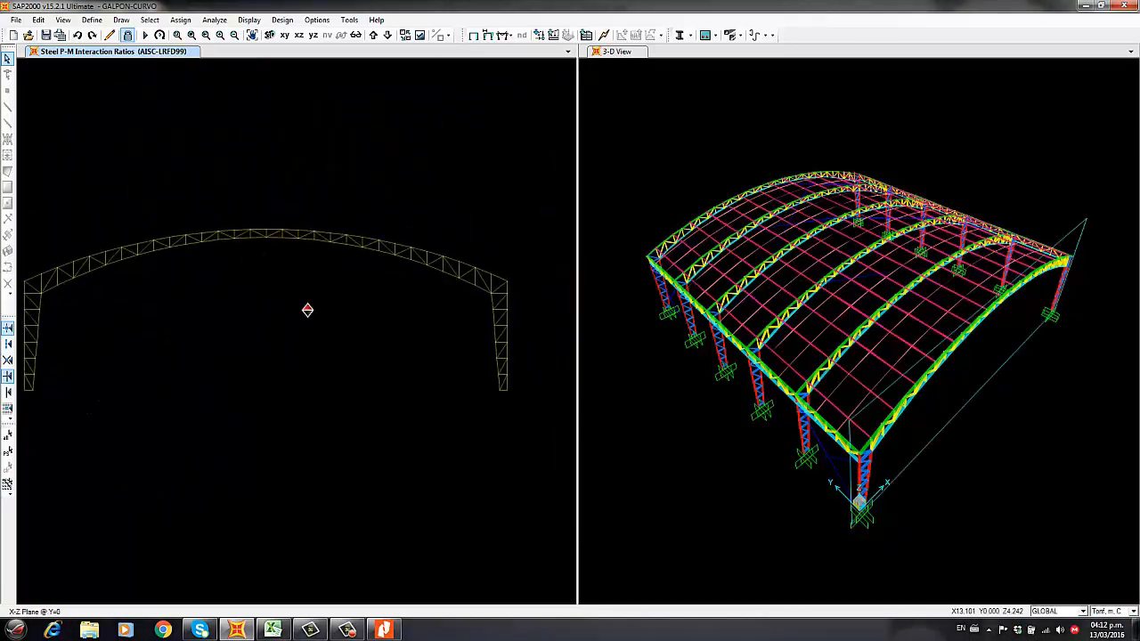
{"action": "middle_click_drag", "start_coordinate": [348, 264], "coordinate": [366, 265]}
Unlock the model, deleting the analysis results, and open the frame section properties
{"action": "left_click", "coordinate": [127, 35]}
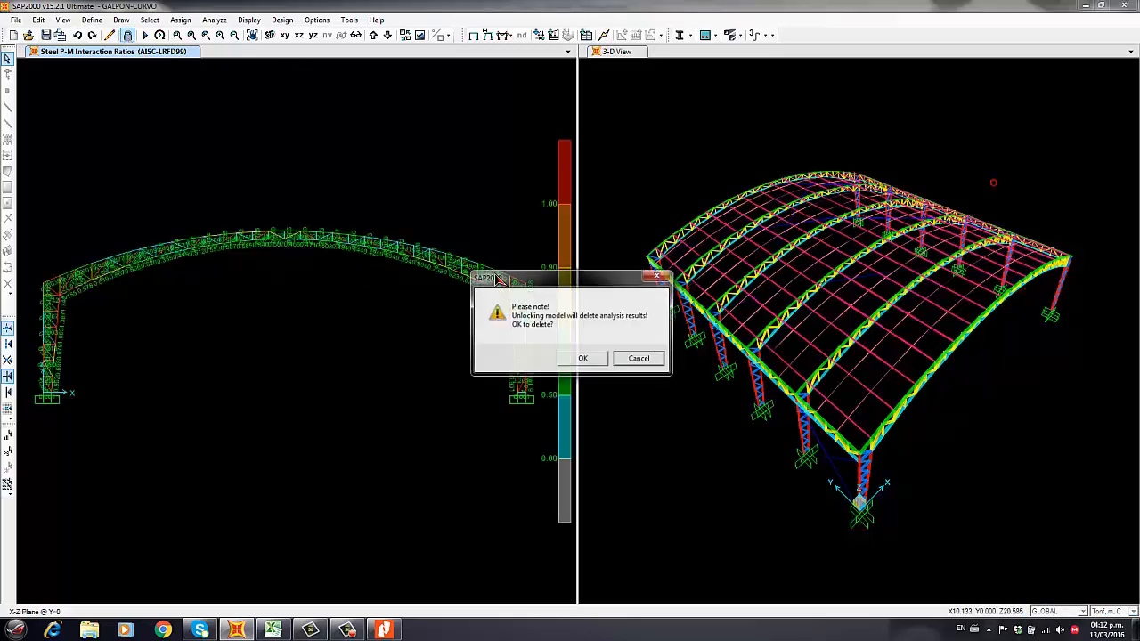
{"action": "left_click", "coordinate": [583, 357]}
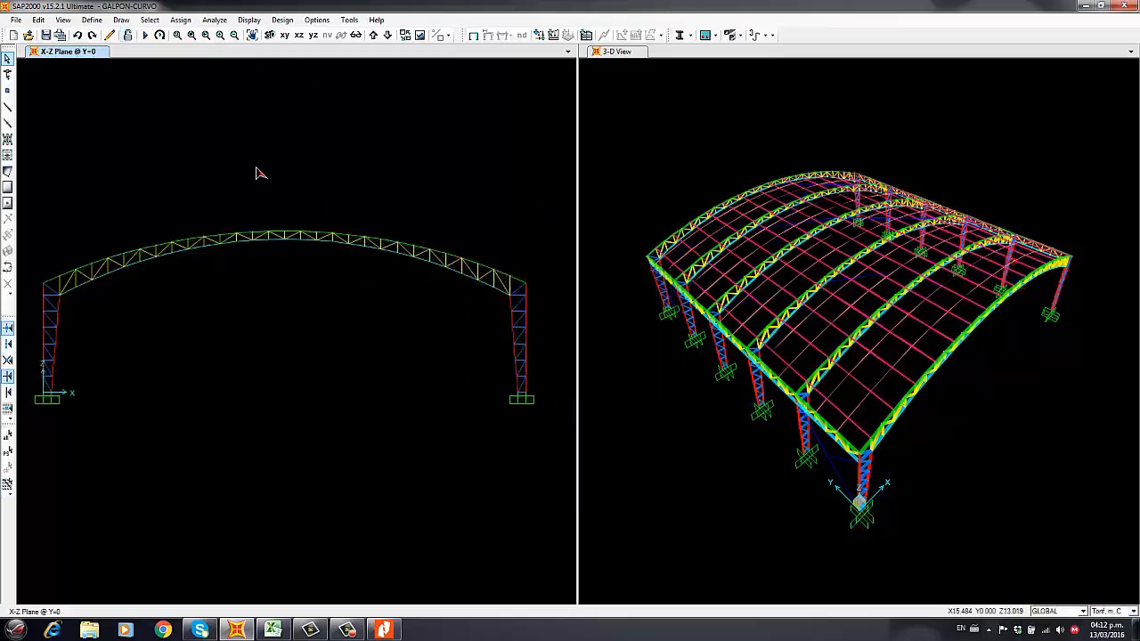
{"action": "left_click", "coordinate": [92, 20]}
{"action": "mouse_move", "coordinate": [189, 58]}
{"action": "left_click", "coordinate": [259, 54]}
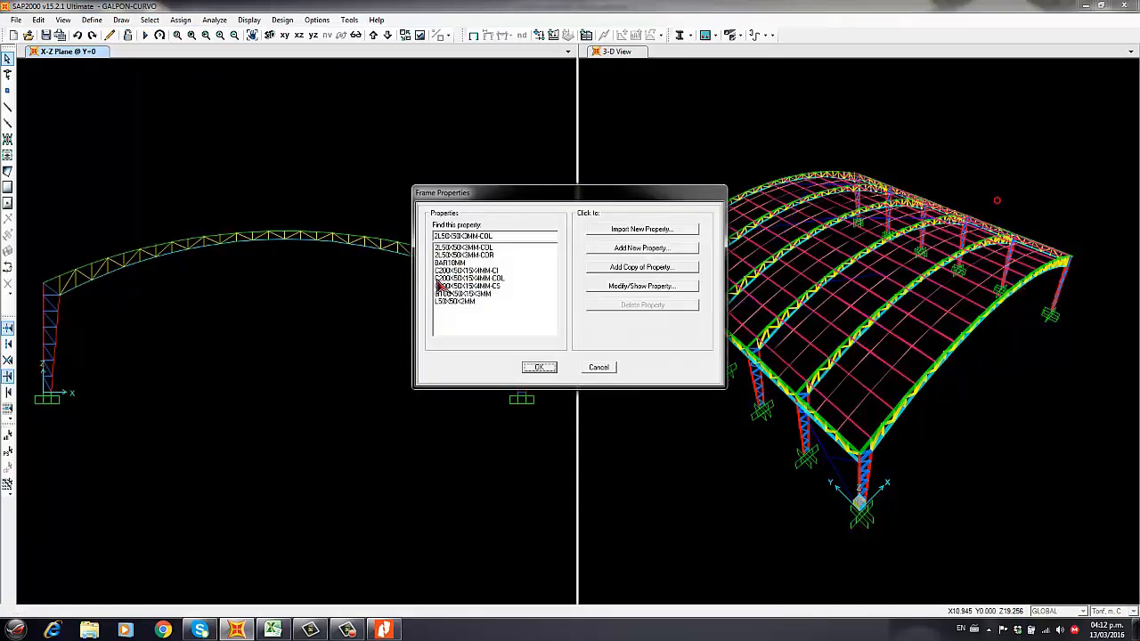
{"action": "left_click", "coordinate": [487, 249]}
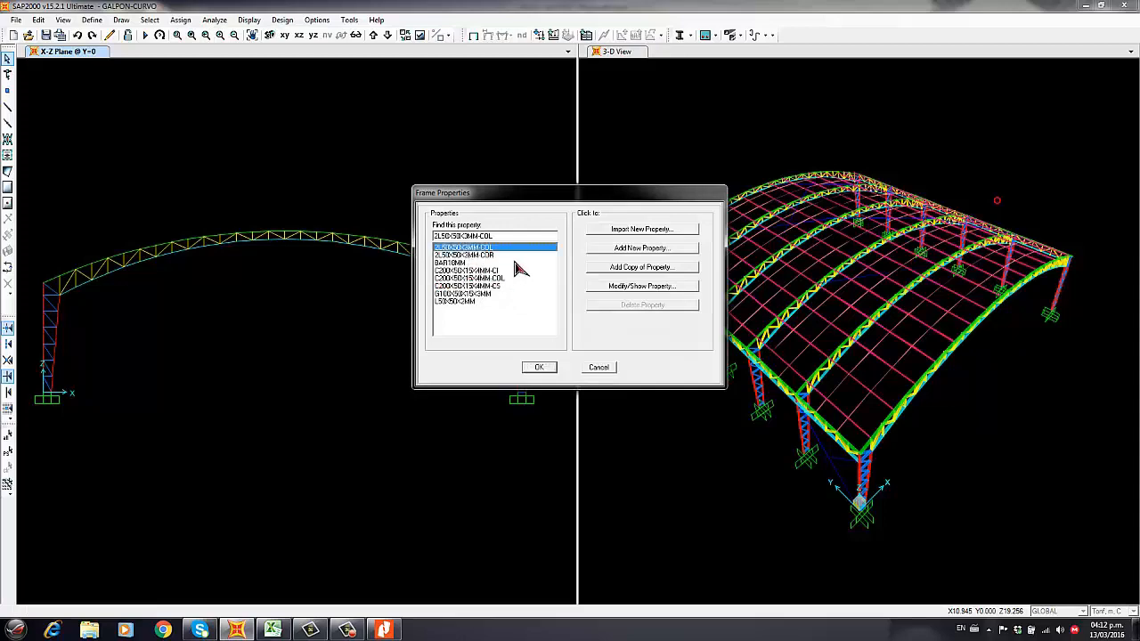
{"action": "left_click", "coordinate": [623, 271]}
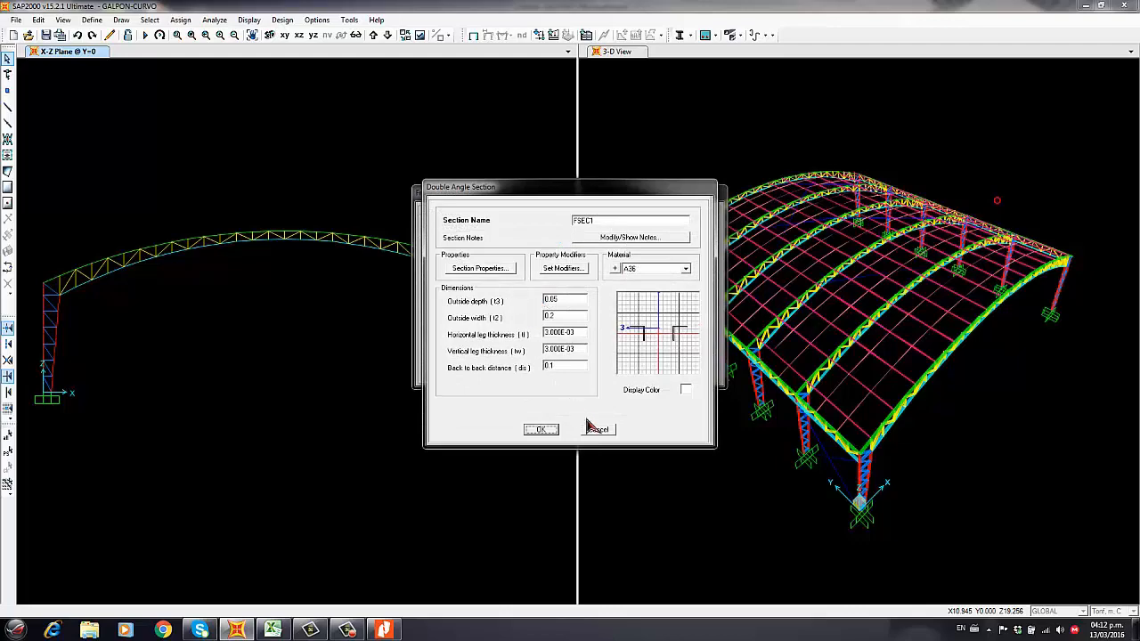
{"action": "left_click", "coordinate": [597, 430]}
Rename the column channel section C200X50X15X4MM-COL as C200X50X15X6MM-COL and set its flange and web thickness to 0.006 m
{"action": "left_click", "coordinate": [488, 279]}
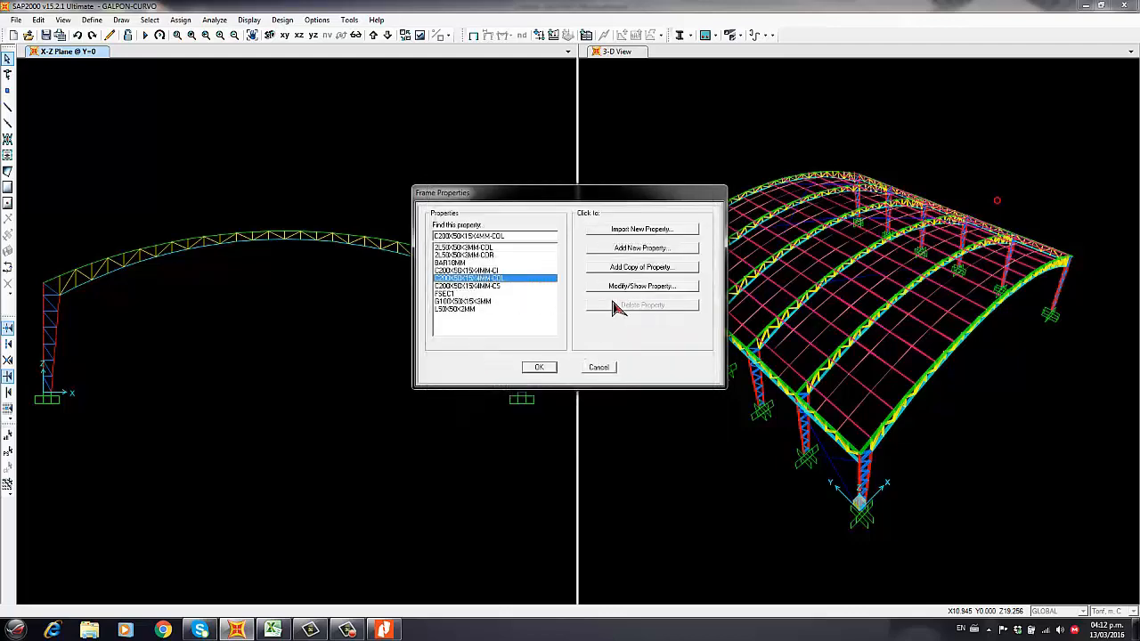
{"action": "left_click", "coordinate": [642, 286]}
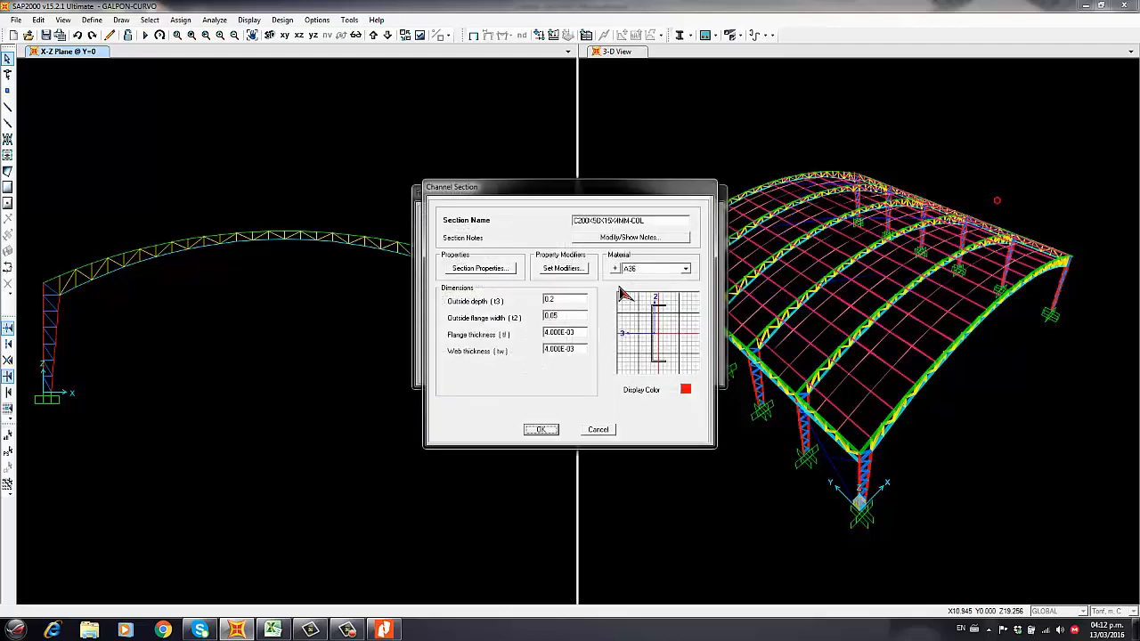
{"action": "left_click", "coordinate": [586, 335]}
{"action": "left_click", "coordinate": [585, 352]}
{"action": "type", "text": "0.006"}
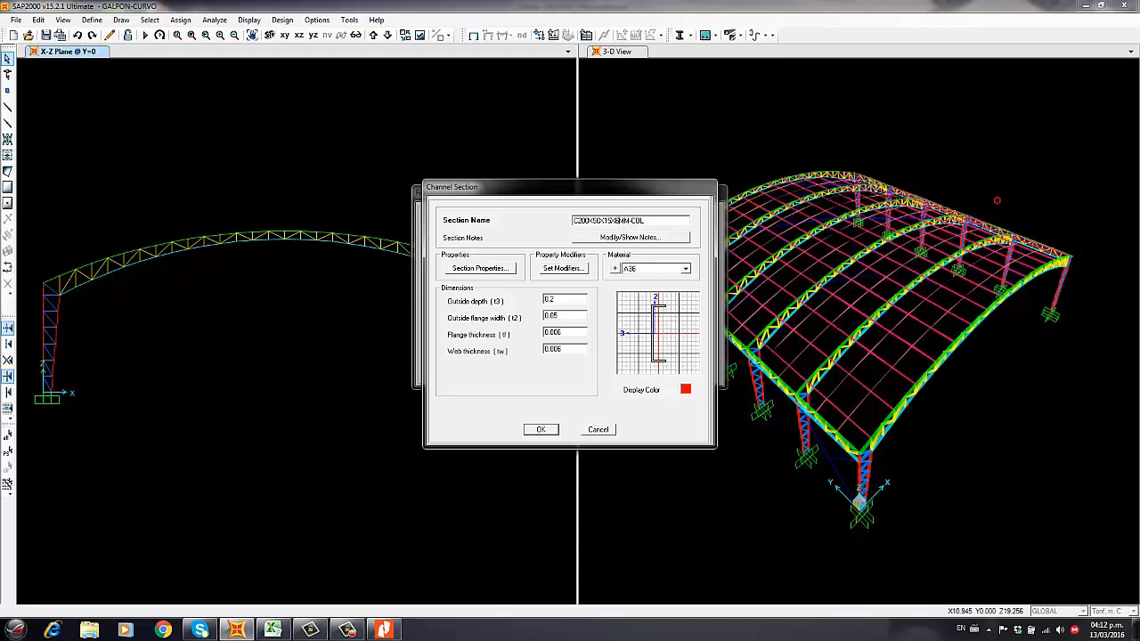
{"action": "left_click", "coordinate": [541, 429]}
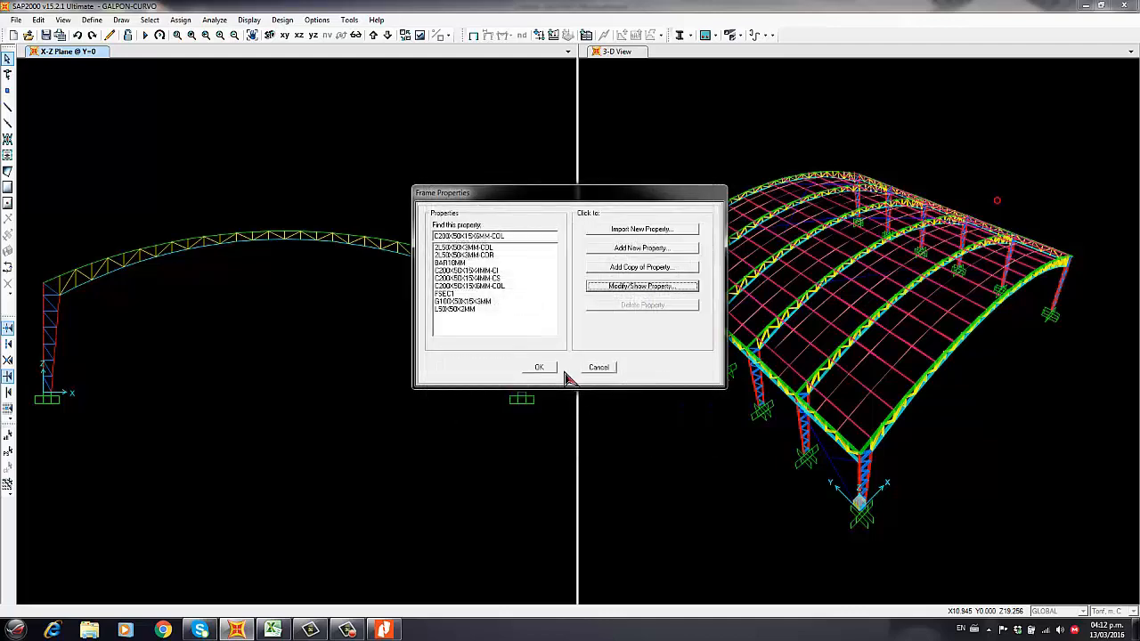
{"action": "left_click", "coordinate": [541, 367]}
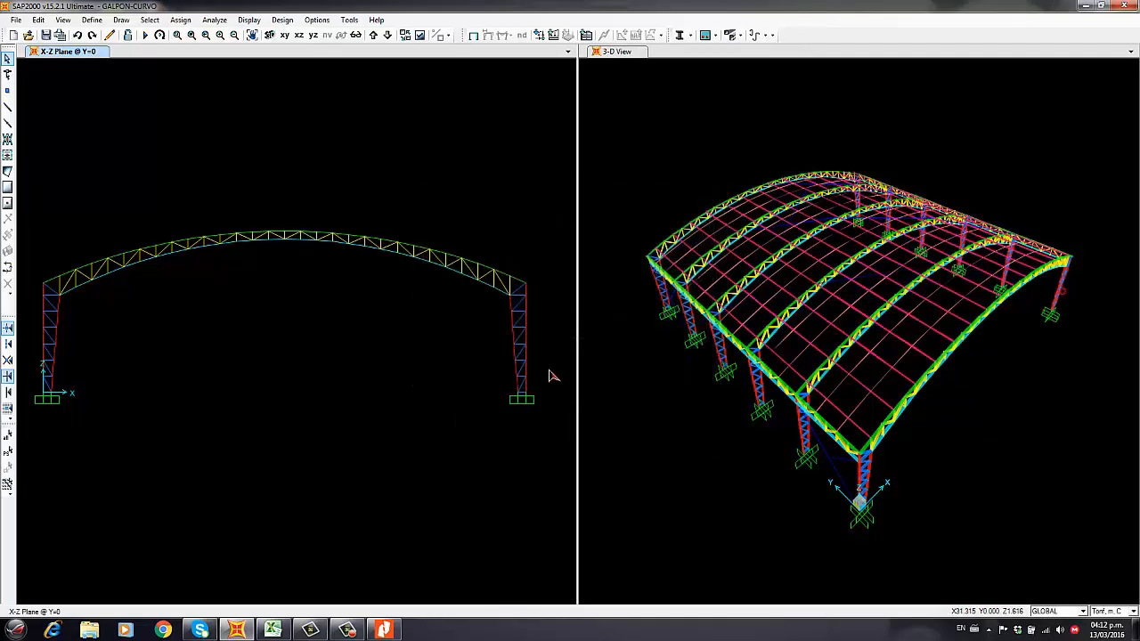
Rerun the analysis and the steel design check with the thicker column channel
{"action": "left_click", "coordinate": [145, 35]}
{"action": "left_click", "coordinate": [697, 386]}
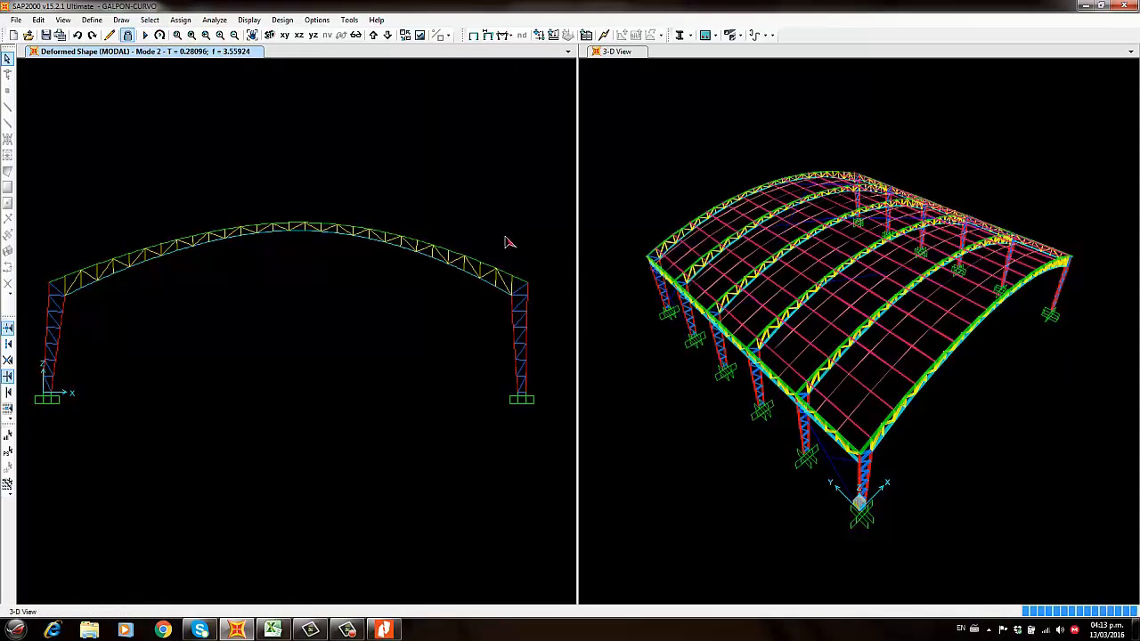
{"action": "left_click", "coordinate": [680, 36]}
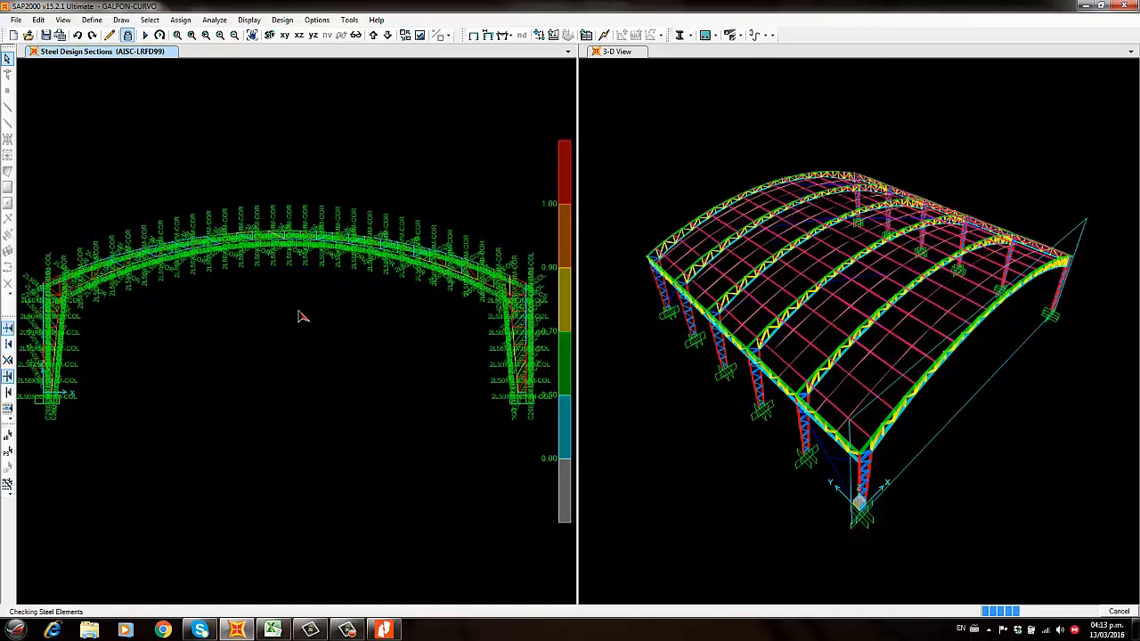
Display the steel design output as P-M Ratio Colors & Values on the X-Z elevation at Y=0
{"action": "left_click", "coordinate": [686, 35]}
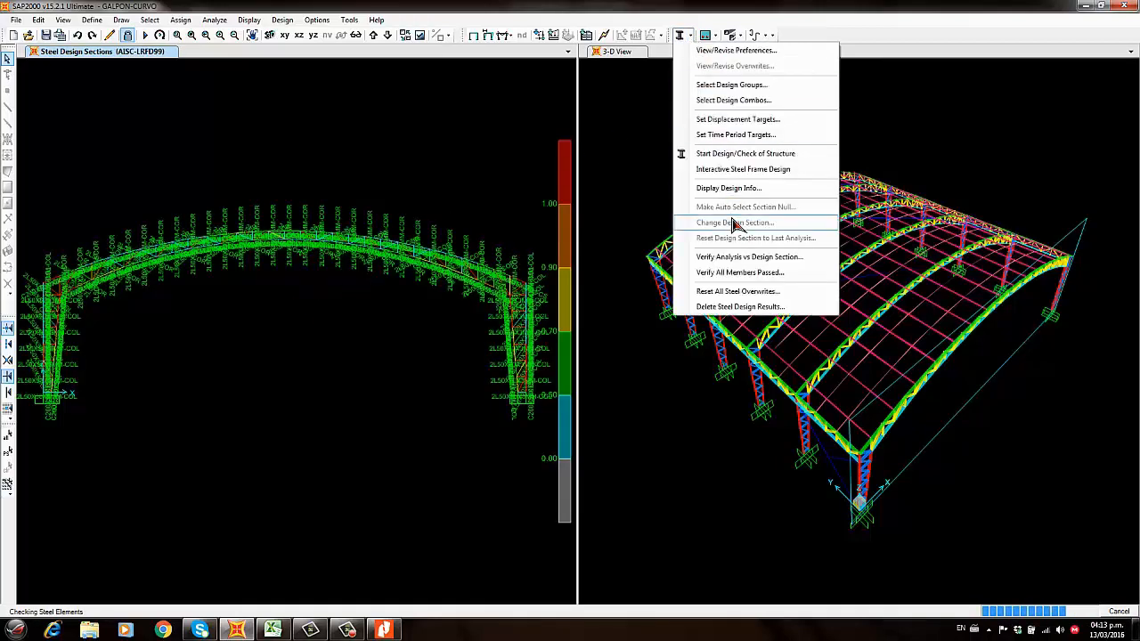
{"action": "left_click", "coordinate": [729, 200]}
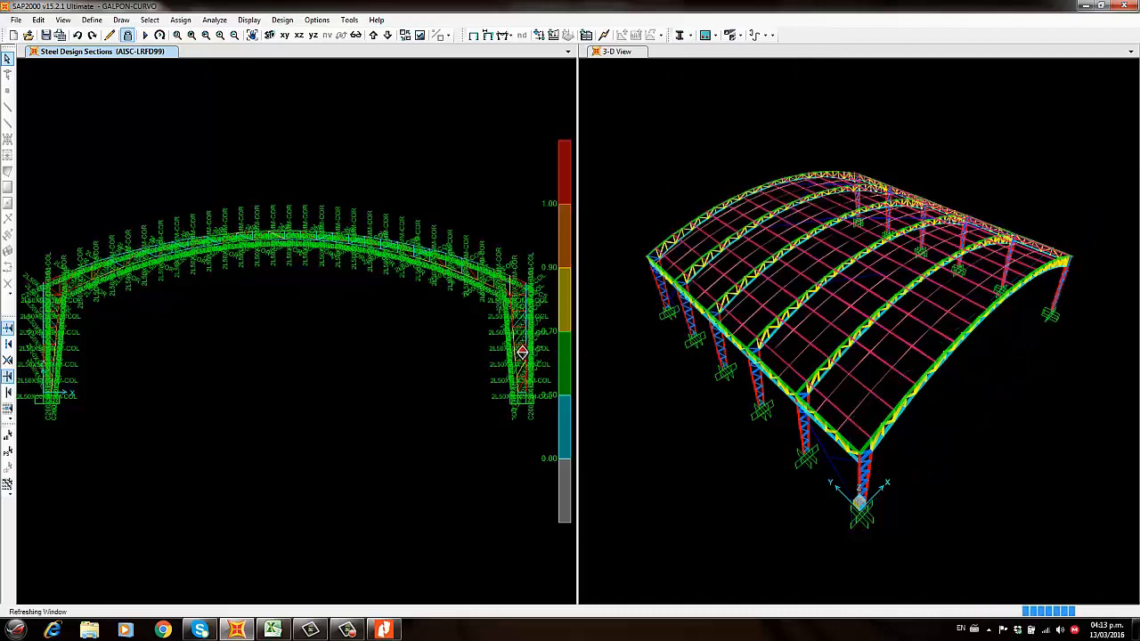
{"action": "left_click", "coordinate": [691, 35]}
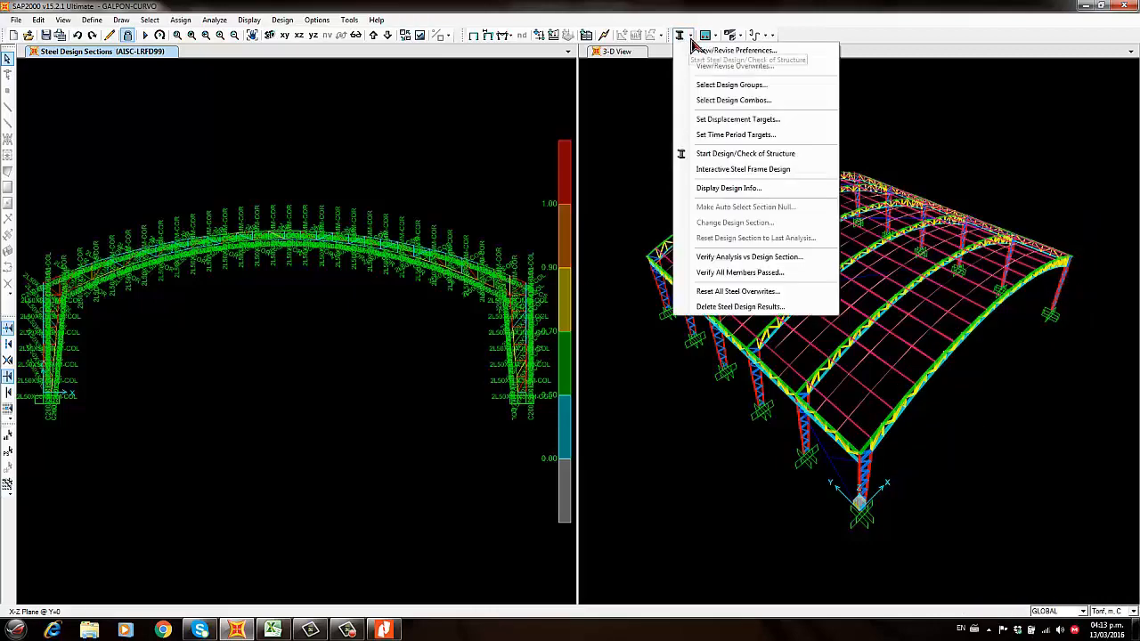
{"action": "left_click", "coordinate": [731, 188]}
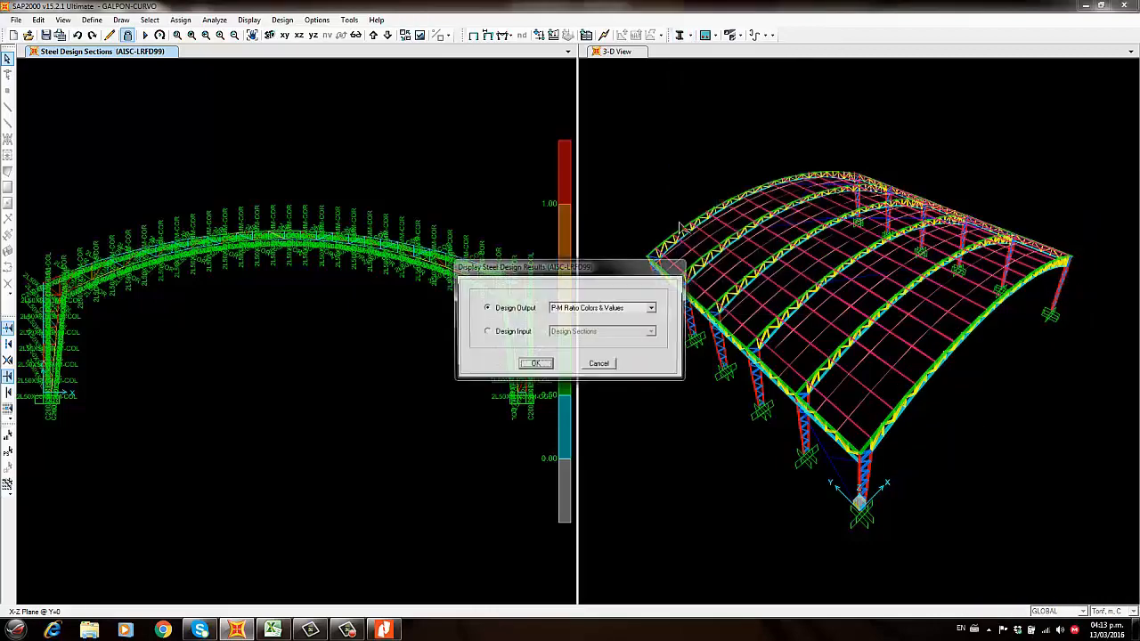
{"action": "left_click", "coordinate": [546, 365]}
Examine the recalculated P-M ratios of the column members near the origin and along the curved truss at Y=0
{"action": "scroll", "coordinate": [119, 322], "scroll_direction": "up", "scroll_amount": 2}
{"action": "middle_click_drag", "start_coordinate": [120, 418], "coordinate": [257, 403]}
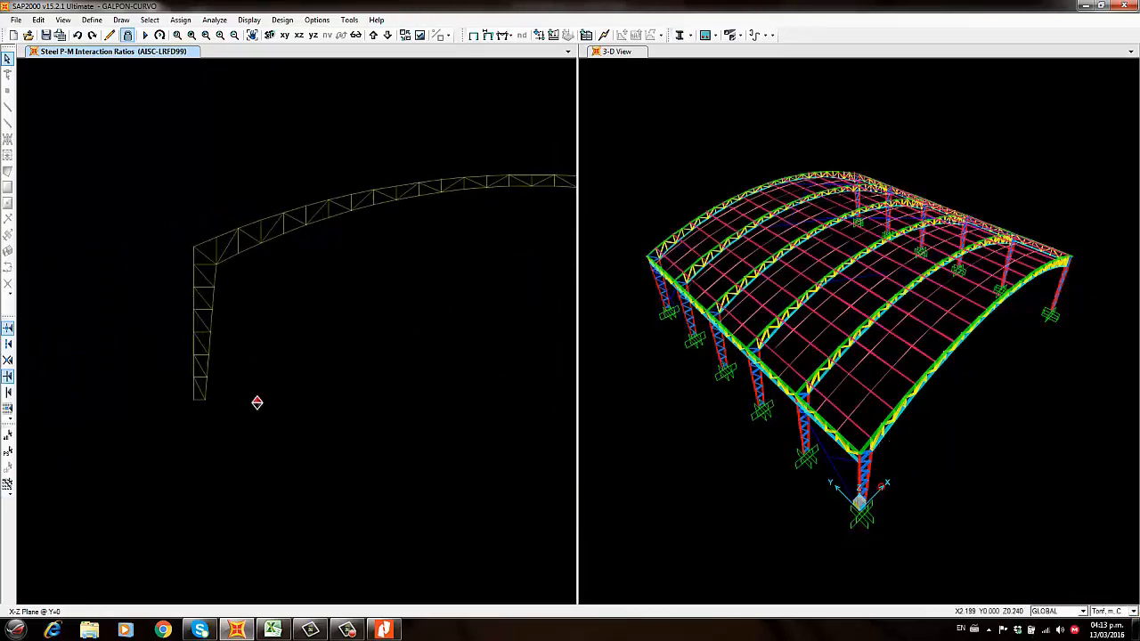
{"action": "scroll", "coordinate": [218, 385], "scroll_direction": "up", "scroll_amount": 4}
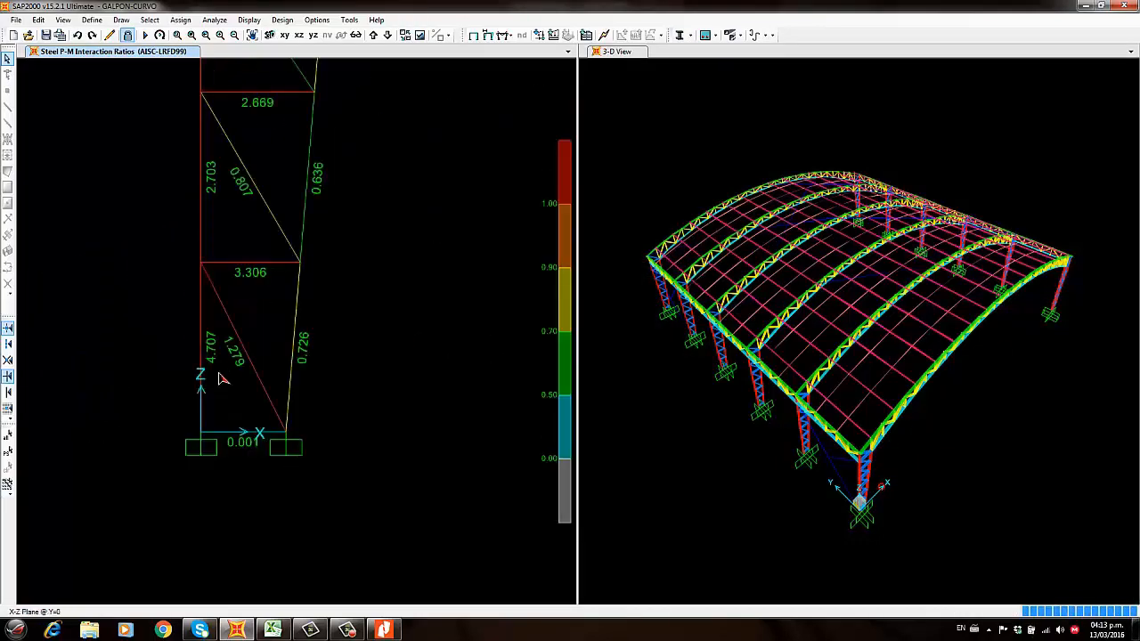
{"action": "scroll", "coordinate": [218, 383], "scroll_direction": "up", "scroll_amount": 3}
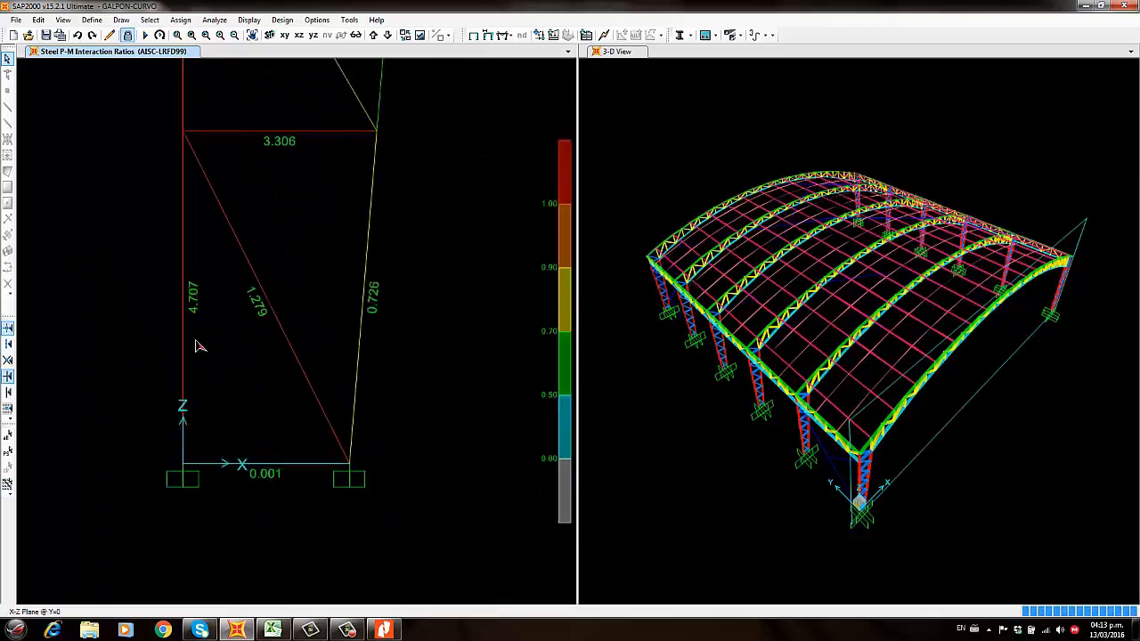
{"action": "scroll", "coordinate": [198, 347], "scroll_direction": "down", "scroll_amount": 1}
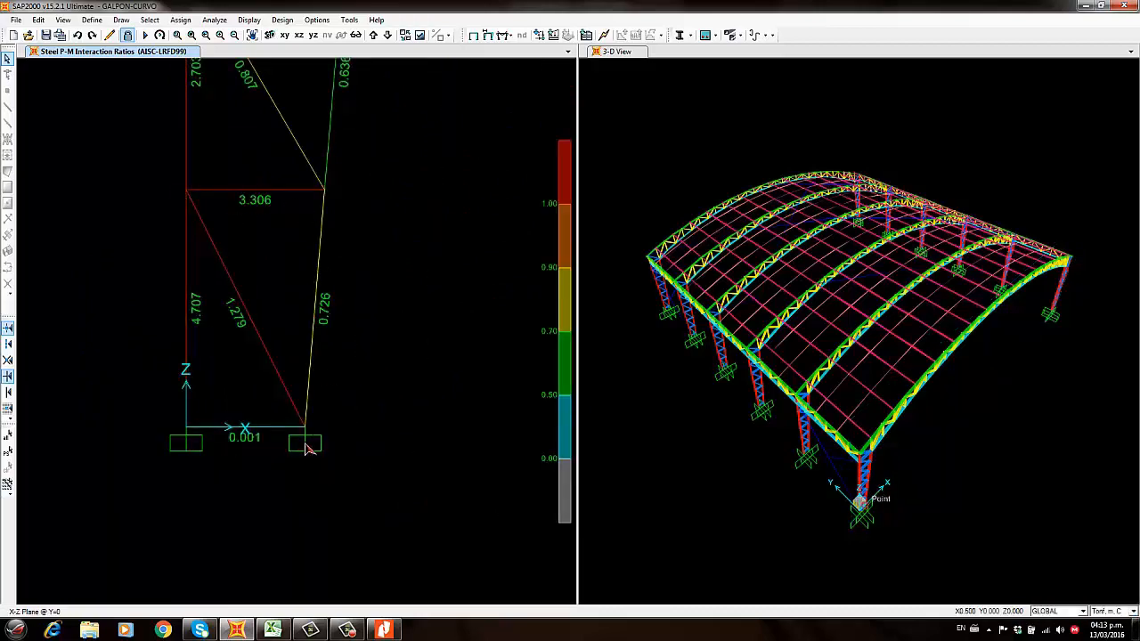
{"action": "scroll", "coordinate": [107, 379], "scroll_direction": "down", "scroll_amount": 5}
{"action": "scroll", "coordinate": [105, 387], "scroll_direction": "up", "scroll_amount": 5}
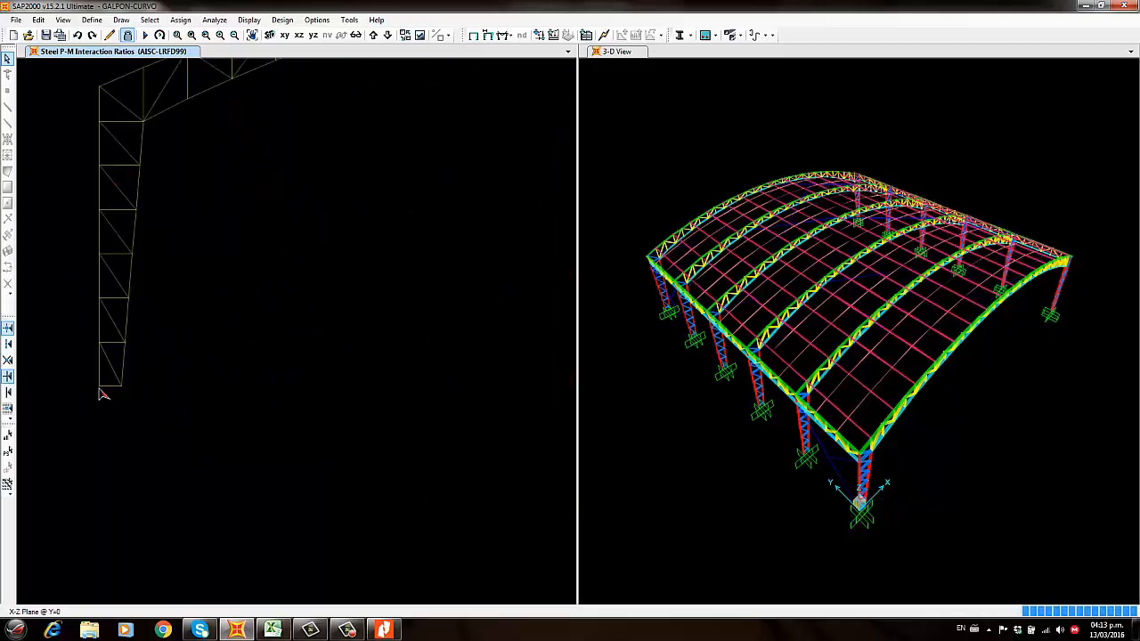
{"action": "scroll", "coordinate": [123, 349], "scroll_direction": "up", "scroll_amount": 4}
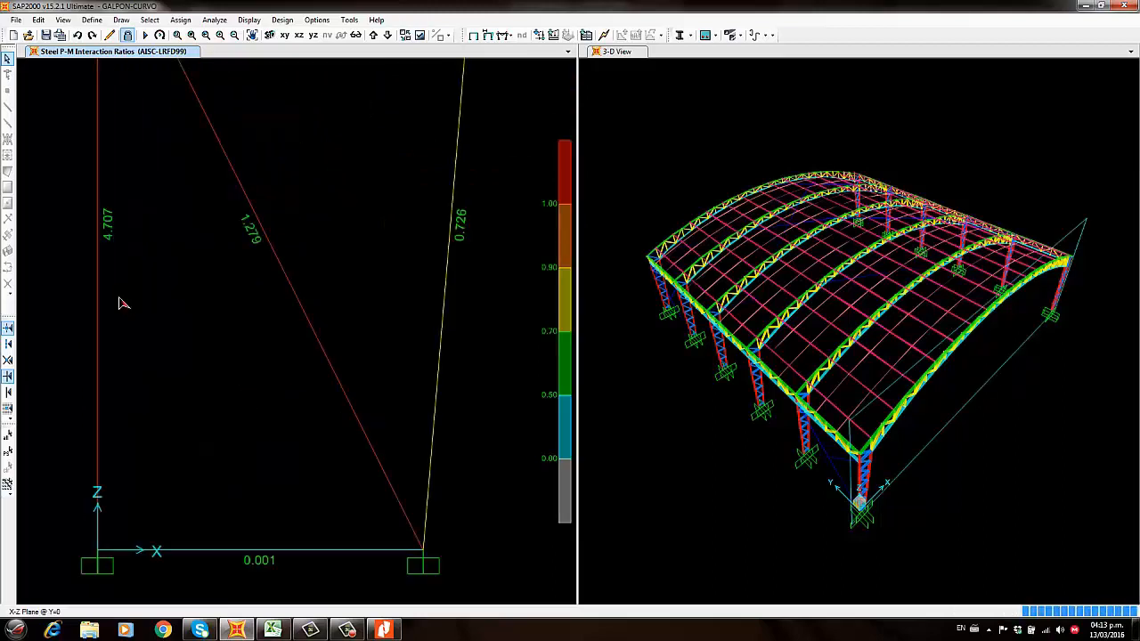
{"action": "scroll", "coordinate": [134, 303], "scroll_direction": "down", "scroll_amount": 1}
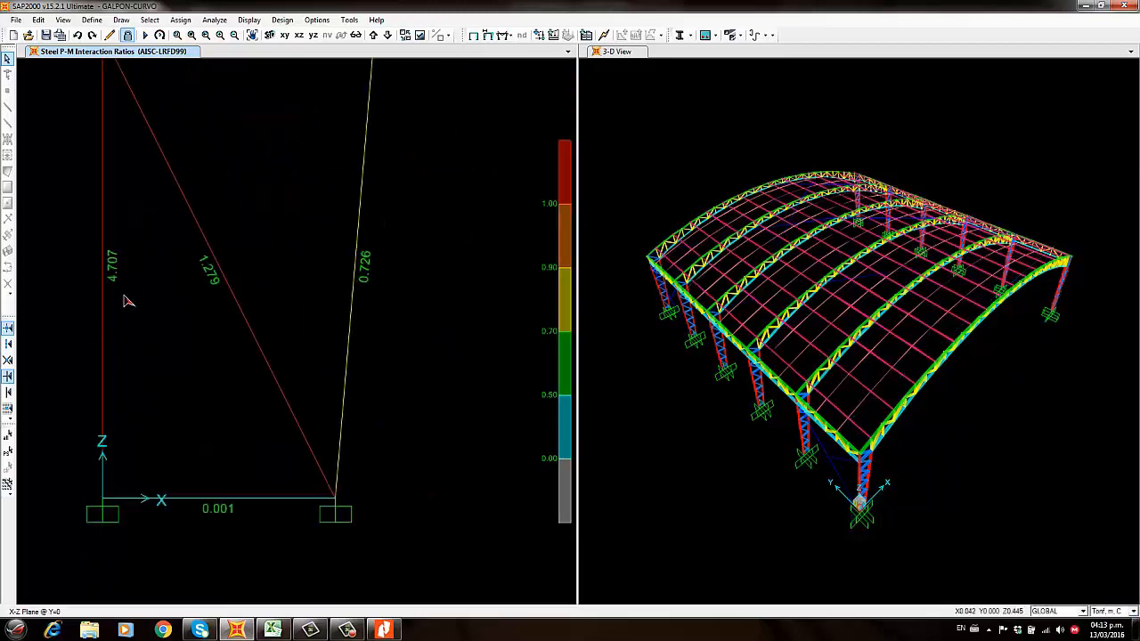
{"action": "scroll", "coordinate": [127, 301], "scroll_direction": "down", "scroll_amount": 3}
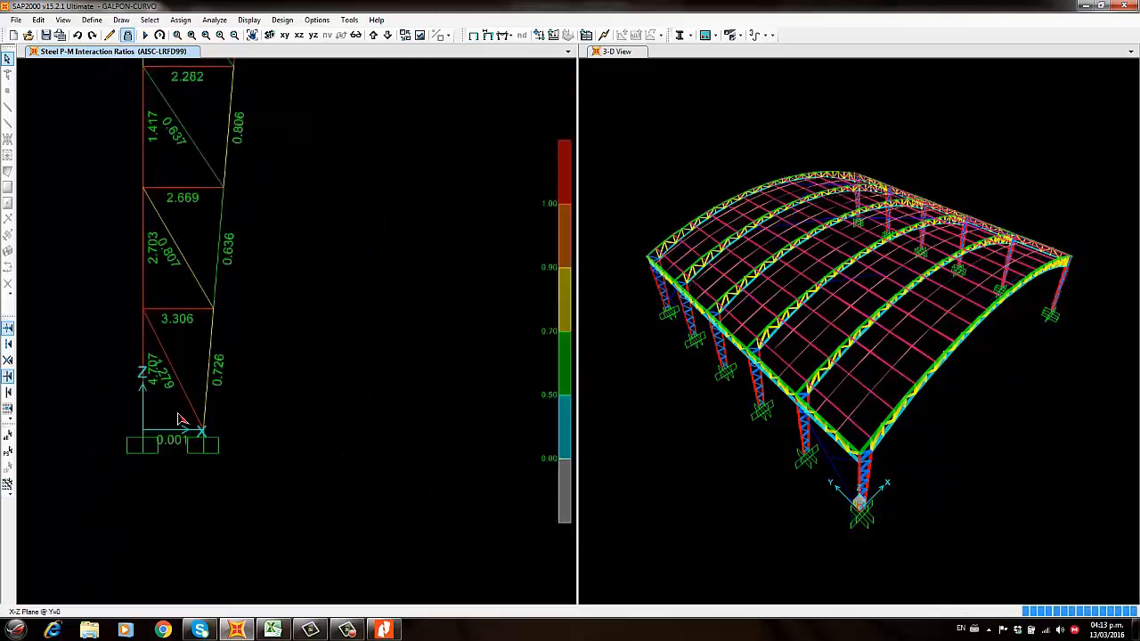
{"action": "scroll", "coordinate": [256, 457], "scroll_direction": "up", "scroll_amount": 1}
{"action": "scroll", "coordinate": [268, 428], "scroll_direction": "down", "scroll_amount": 4}
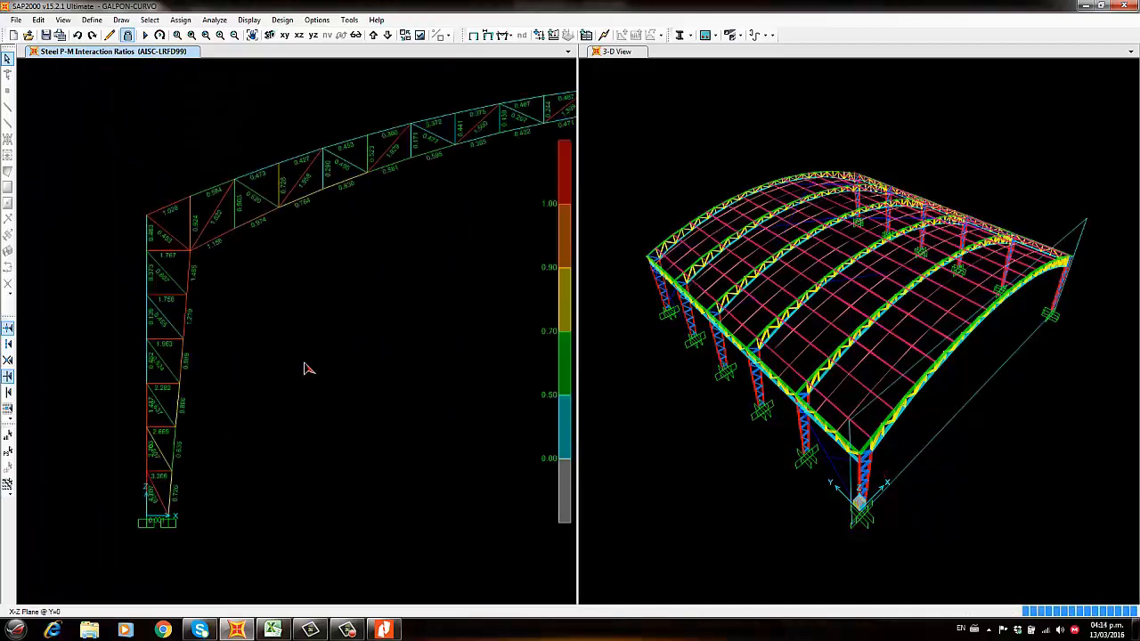
{"action": "middle_click_drag", "start_coordinate": [369, 337], "coordinate": [213, 330]}
{"action": "scroll", "coordinate": [357, 287], "scroll_direction": "down", "scroll_amount": 3}
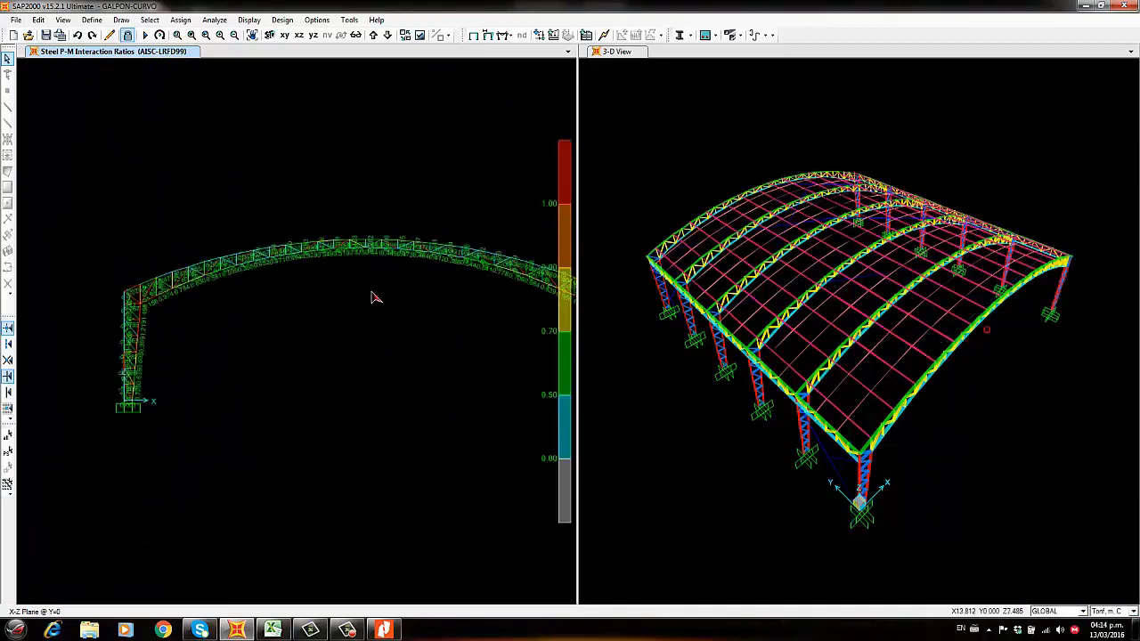
{"action": "middle_click_drag", "start_coordinate": [375, 297], "coordinate": [323, 287]}
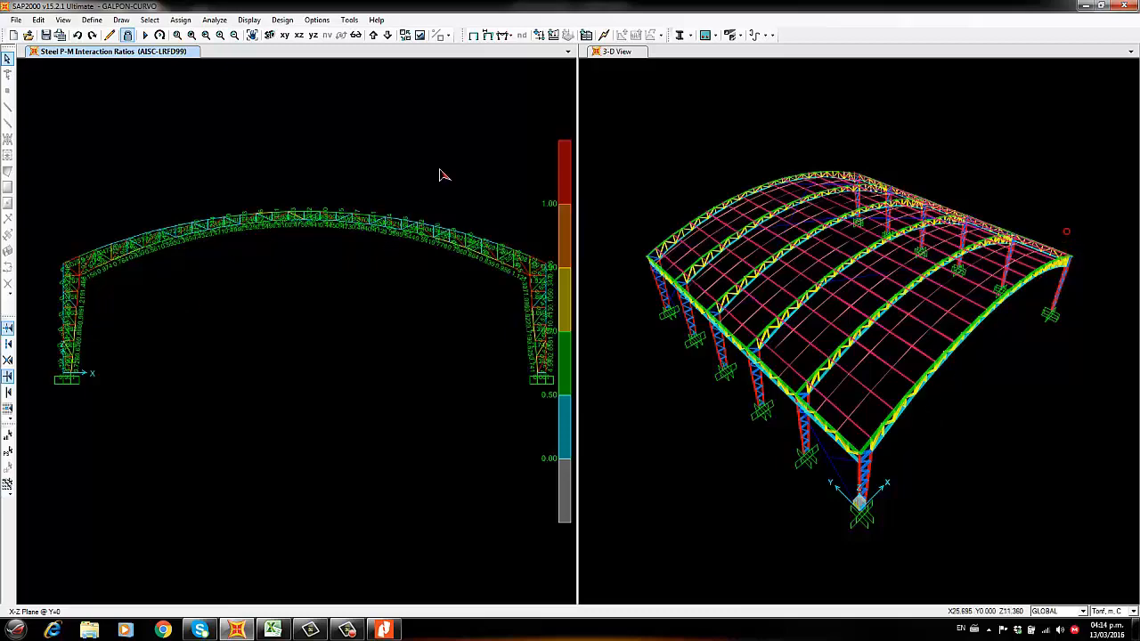
Show the design ratios in the default 3D view and examine the roof purlins, bracing and trusses near the front corner
{"action": "left_click", "coordinate": [269, 35]}
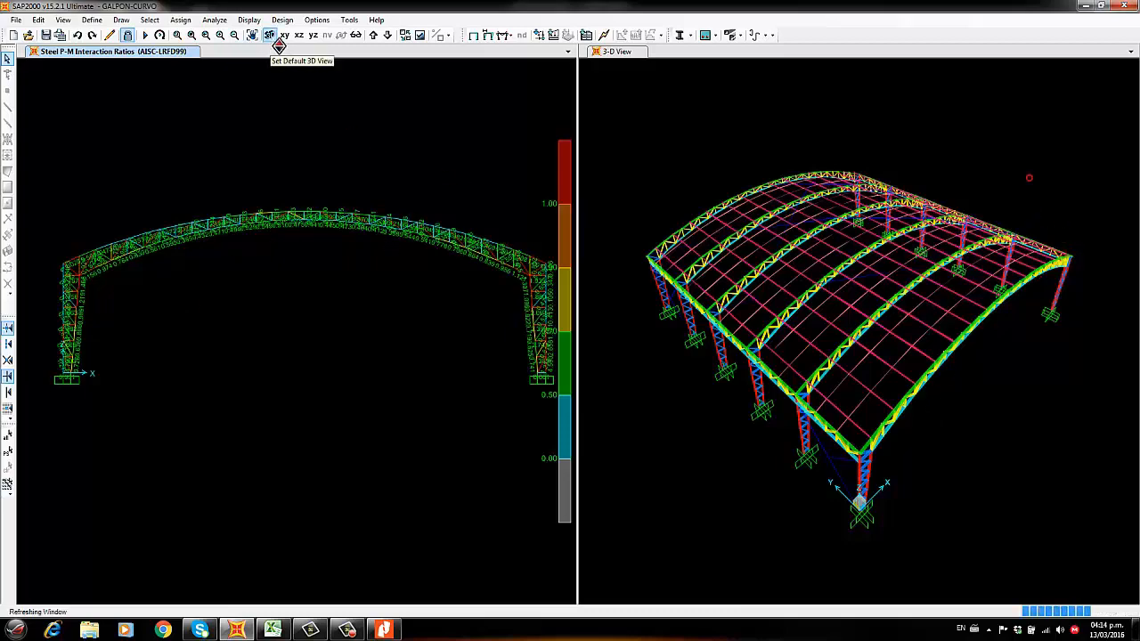
{"action": "scroll", "coordinate": [300, 415], "scroll_direction": "up", "scroll_amount": 2}
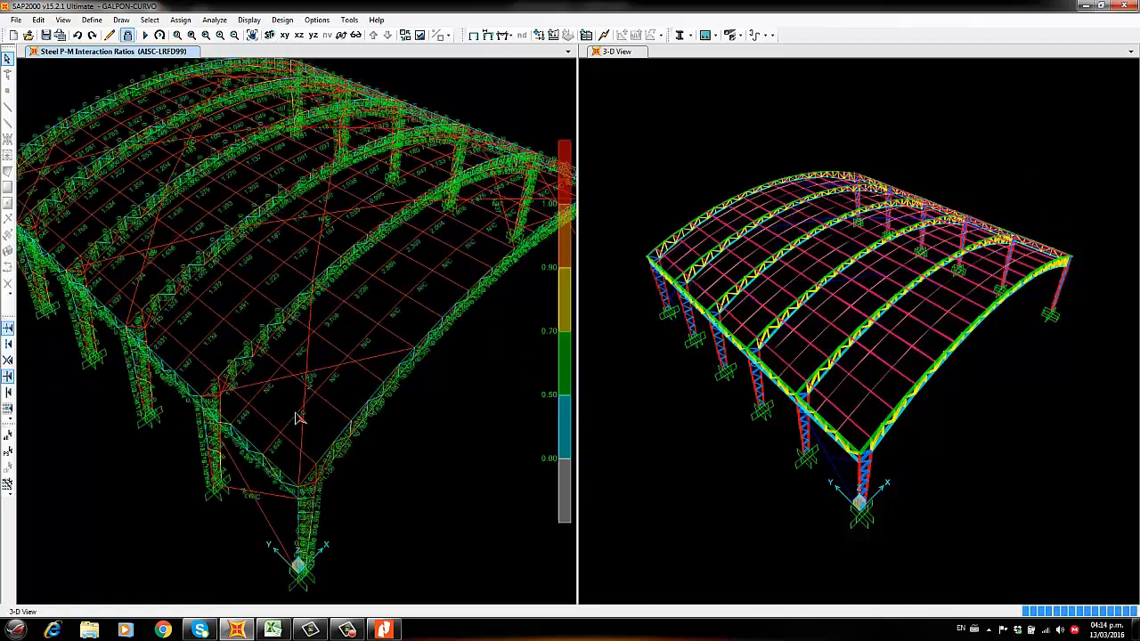
{"action": "scroll", "coordinate": [341, 394], "scroll_direction": "up", "scroll_amount": 2}
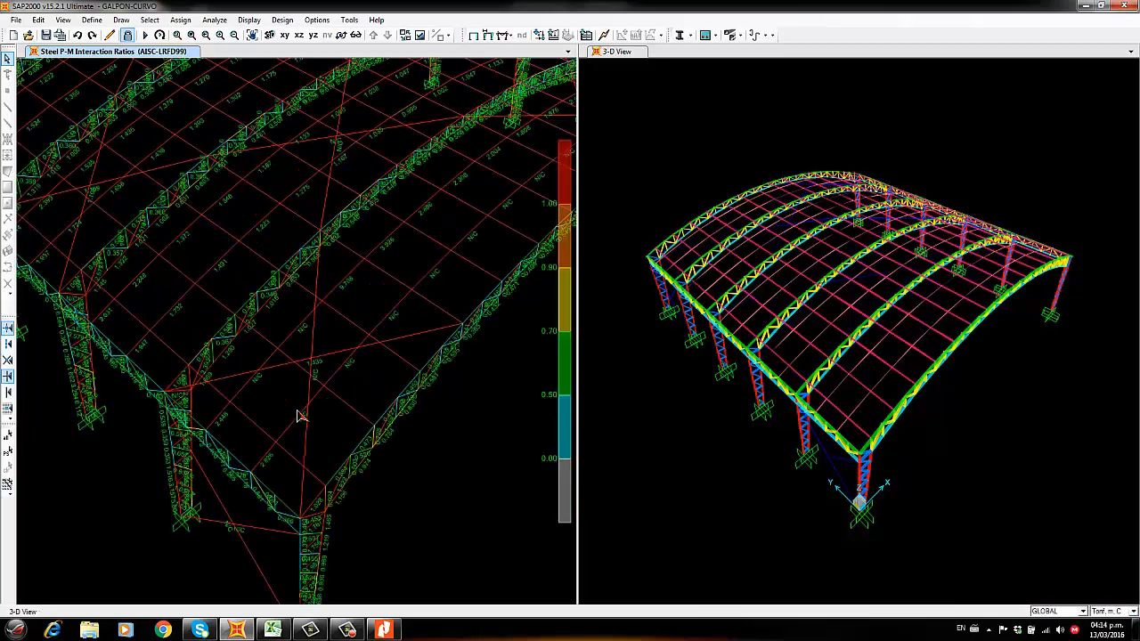
{"action": "scroll", "coordinate": [264, 386], "scroll_direction": "up", "scroll_amount": 1}
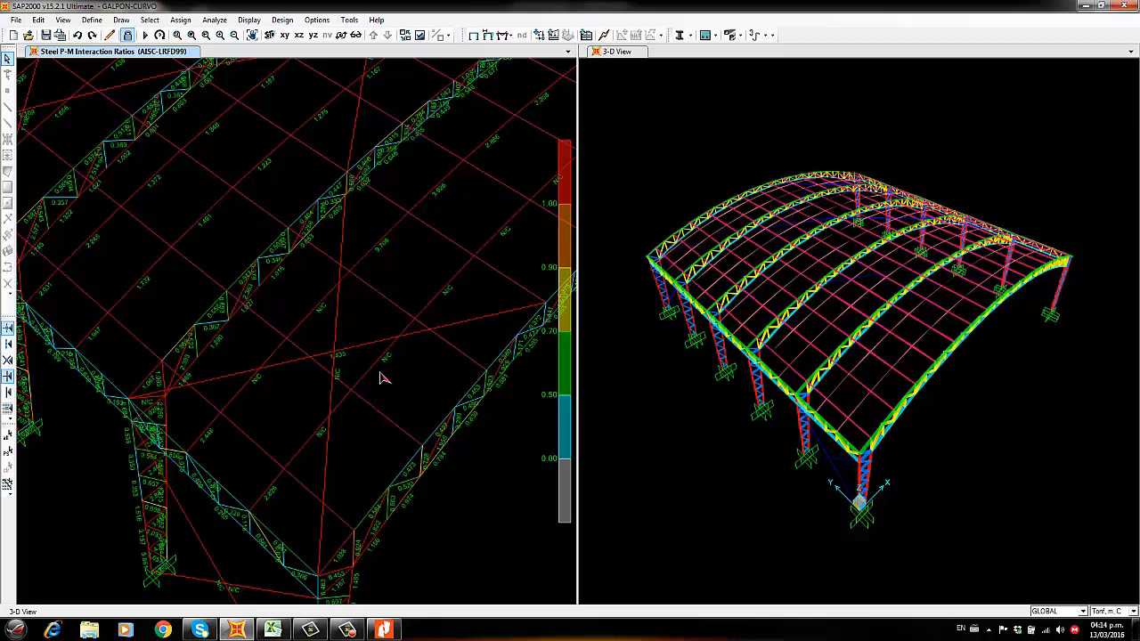
{"action": "scroll", "coordinate": [382, 379], "scroll_direction": "up", "scroll_amount": 1}
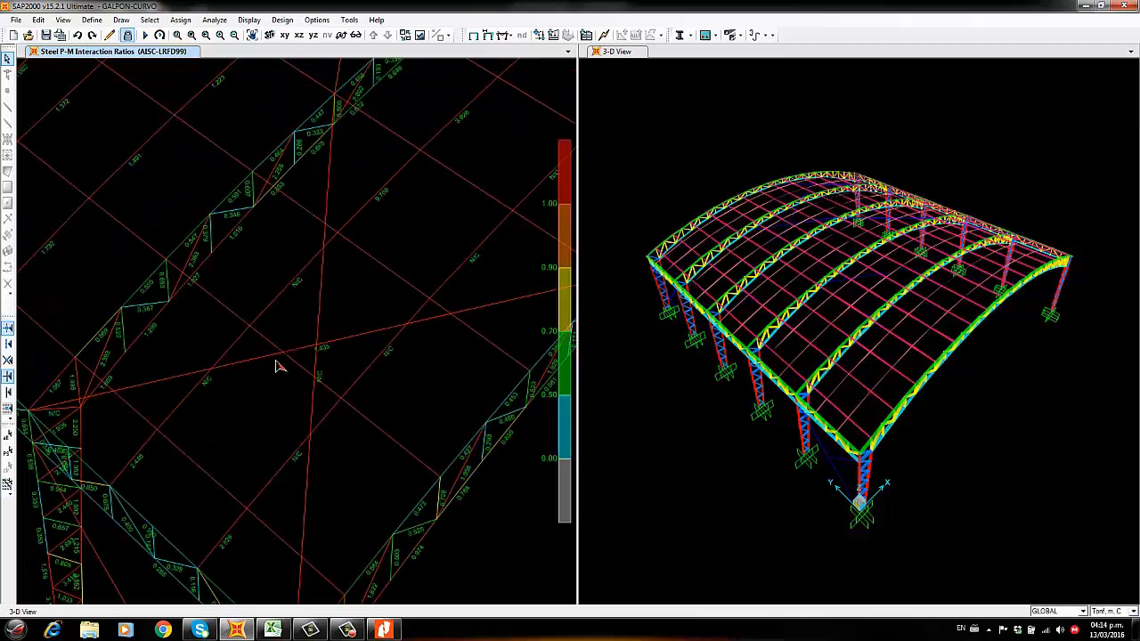
{"action": "scroll", "coordinate": [309, 356], "scroll_direction": "down", "scroll_amount": 2}
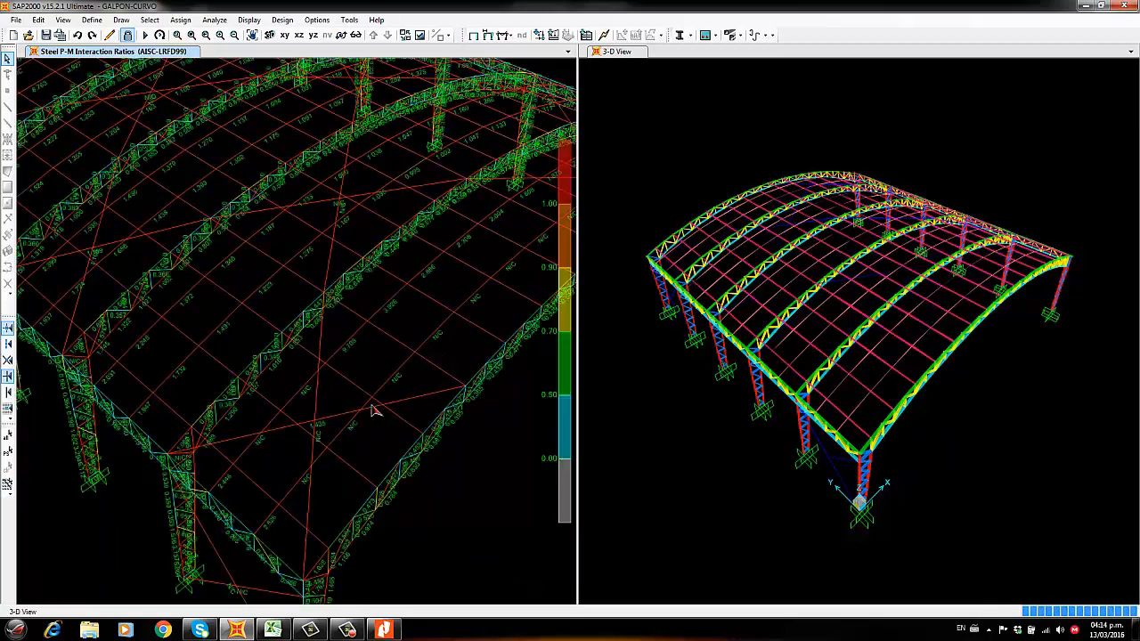
{"action": "scroll", "coordinate": [312, 383], "scroll_direction": "down", "scroll_amount": 2}
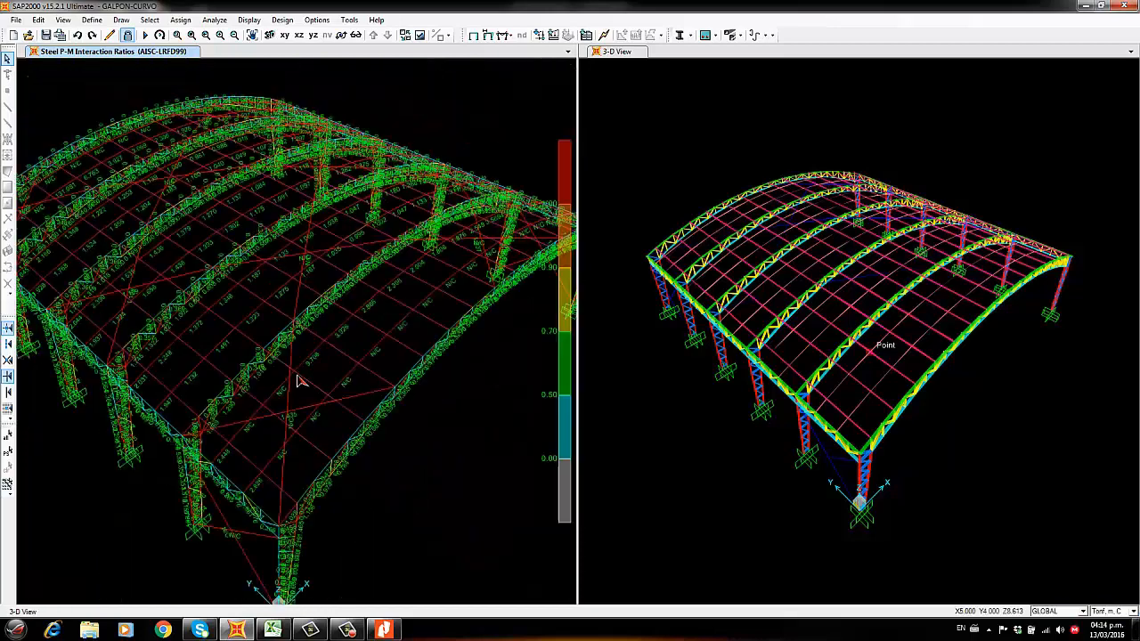
{"action": "scroll", "coordinate": [303, 385], "scroll_direction": "up", "scroll_amount": 3}
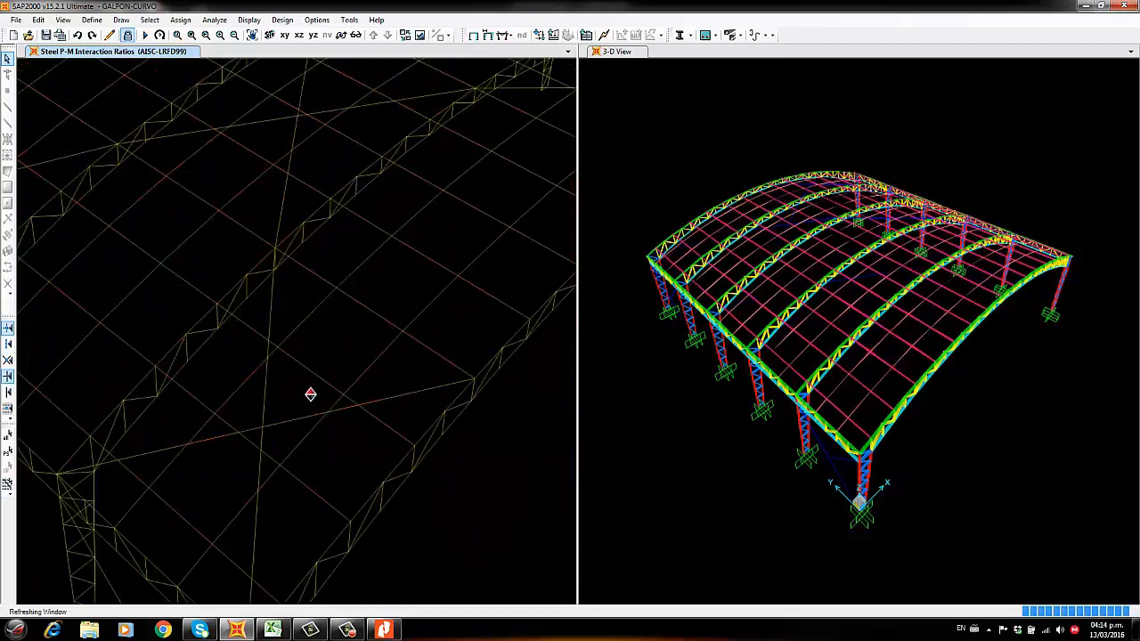
{"action": "scroll", "coordinate": [305, 367], "scroll_direction": "down", "scroll_amount": 3}
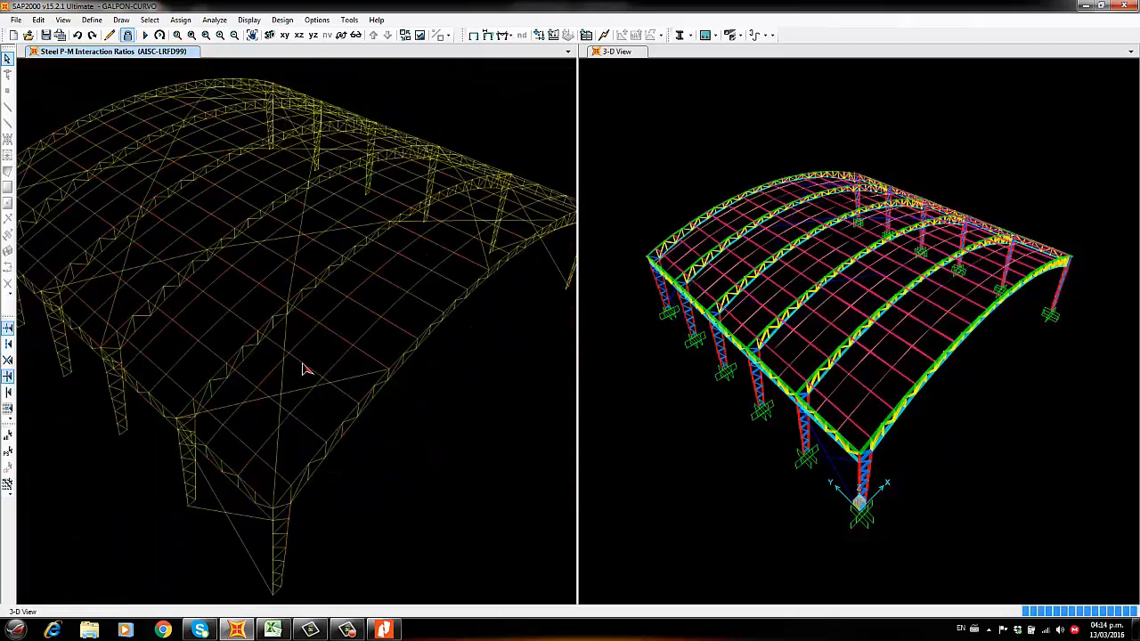
Unlock the model, discarding the analysis results, and delete all existing UDSTL and DSTL load combinations
{"action": "left_click", "coordinate": [128, 37]}
{"action": "left_click", "coordinate": [572, 360]}
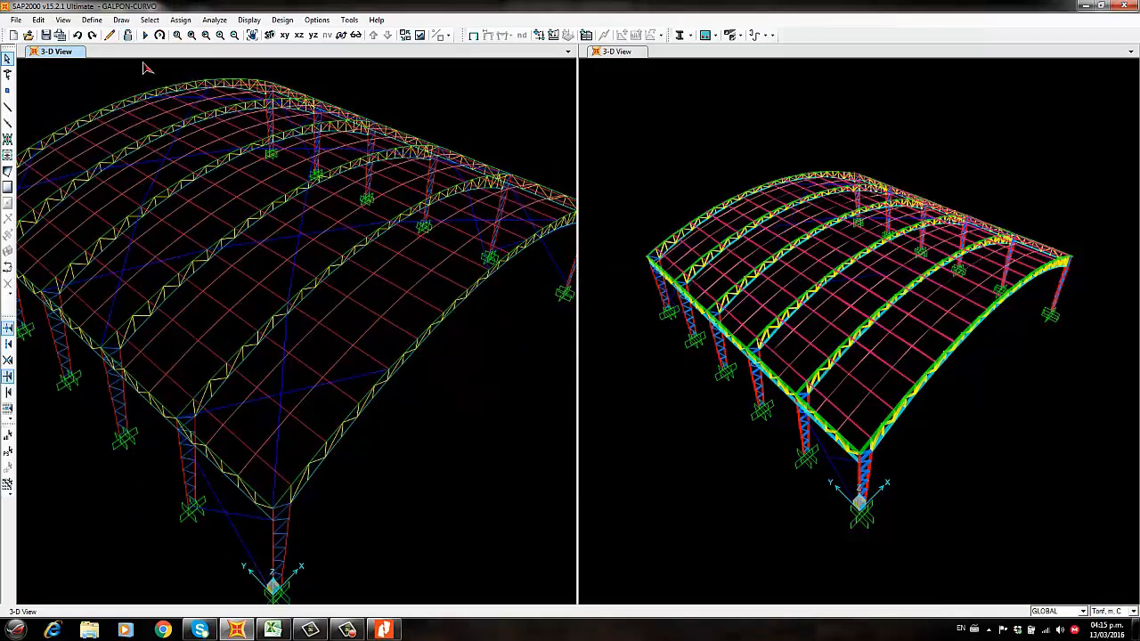
{"action": "left_click", "coordinate": [92, 20]}
{"action": "left_click", "coordinate": [125, 246]}
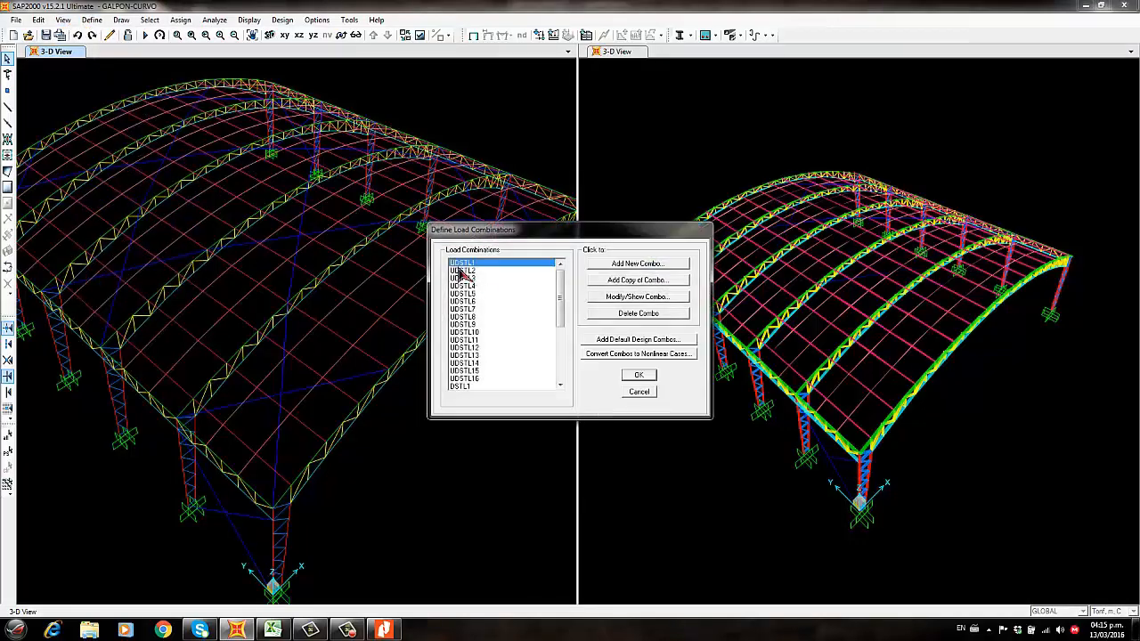
{"action": "key", "text": "Caps_Lock"}
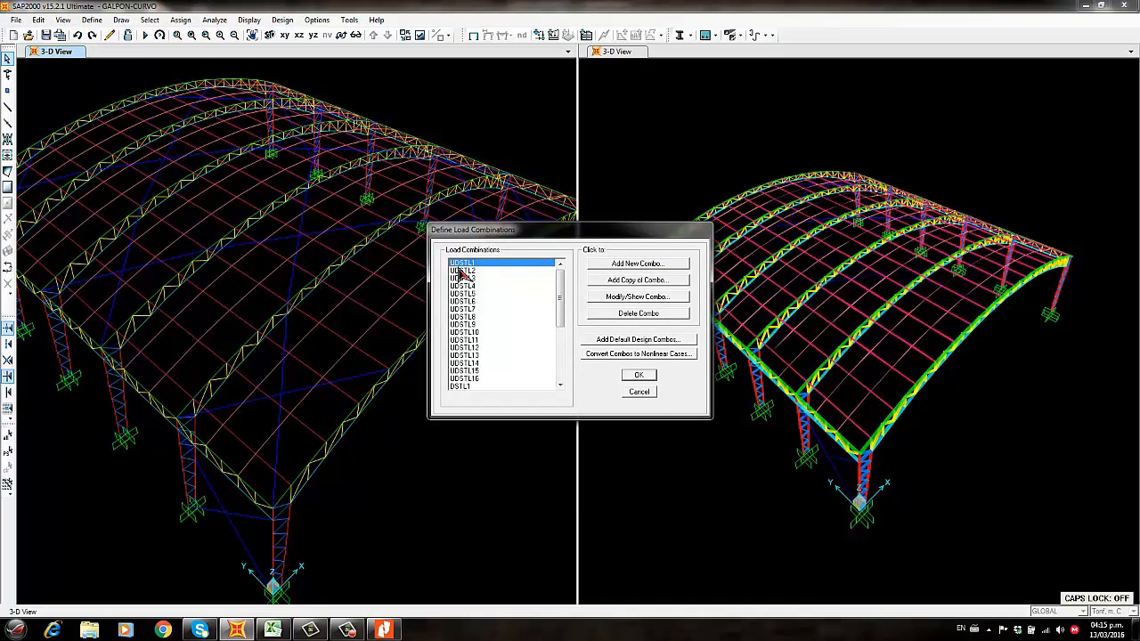
{"action": "key", "text": "shift+Down"}
{"action": "key", "text": "shift+Down"}
{"action": "key", "text": "shift+Down"}
{"action": "key", "text": "shift+Down"}
{"action": "key", "text": "shift+Down"}
{"action": "key", "text": "shift+Down"}
{"action": "key", "text": "shift+Down"}
{"action": "key", "text": "shift+Down"}
{"action": "key", "text": "shift+Down"}
{"action": "key", "text": "shift+Down"}
{"action": "key", "text": "shift+Down"}
{"action": "key", "text": "shift+Down"}
{"action": "key", "text": "shift+Down"}
{"action": "key", "text": "shift+Down"}
{"action": "key", "text": "shift+Down"}
{"action": "key", "text": "shift+Down"}
{"action": "key", "text": "shift+Down"}
{"action": "key", "text": "shift+Down"}
{"action": "key", "text": "shift+Down"}
{"action": "key", "text": "shift+Down"}
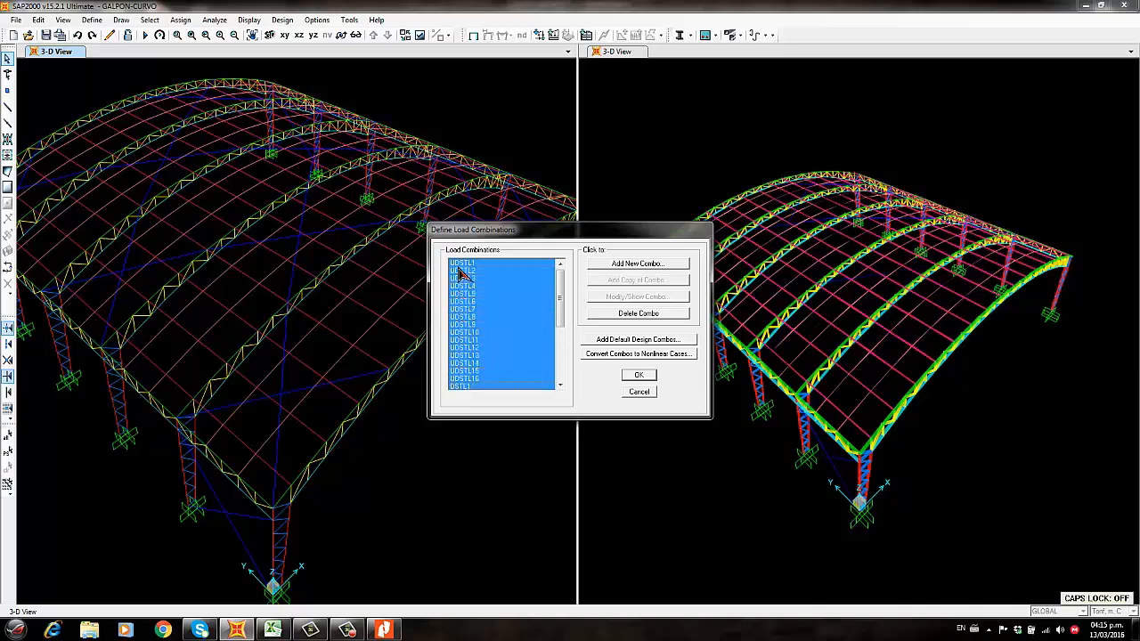
{"action": "key", "text": "shift+Down"}
{"action": "key", "text": "shift+Down"}
{"action": "key", "text": "shift+Down"}
{"action": "key", "text": "shift+Down"}
{"action": "key", "text": "shift+Down"}
{"action": "key", "text": "shift+Down"}
{"action": "key", "text": "shift+Down"}
{"action": "key", "text": "shift+Down"}
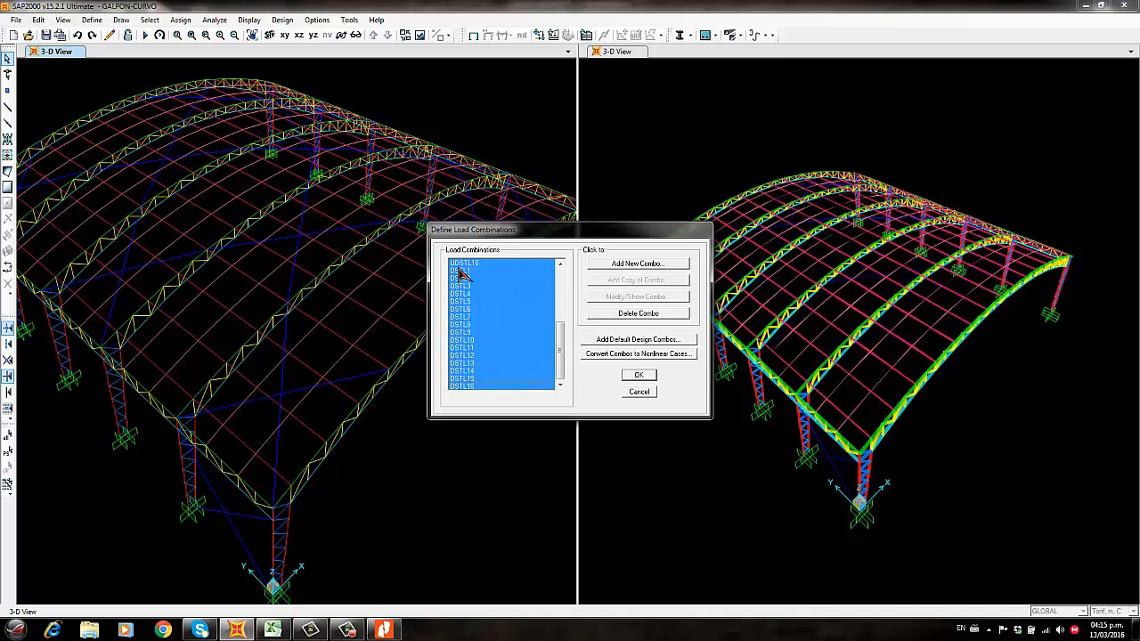
{"action": "left_click", "coordinate": [664, 316]}
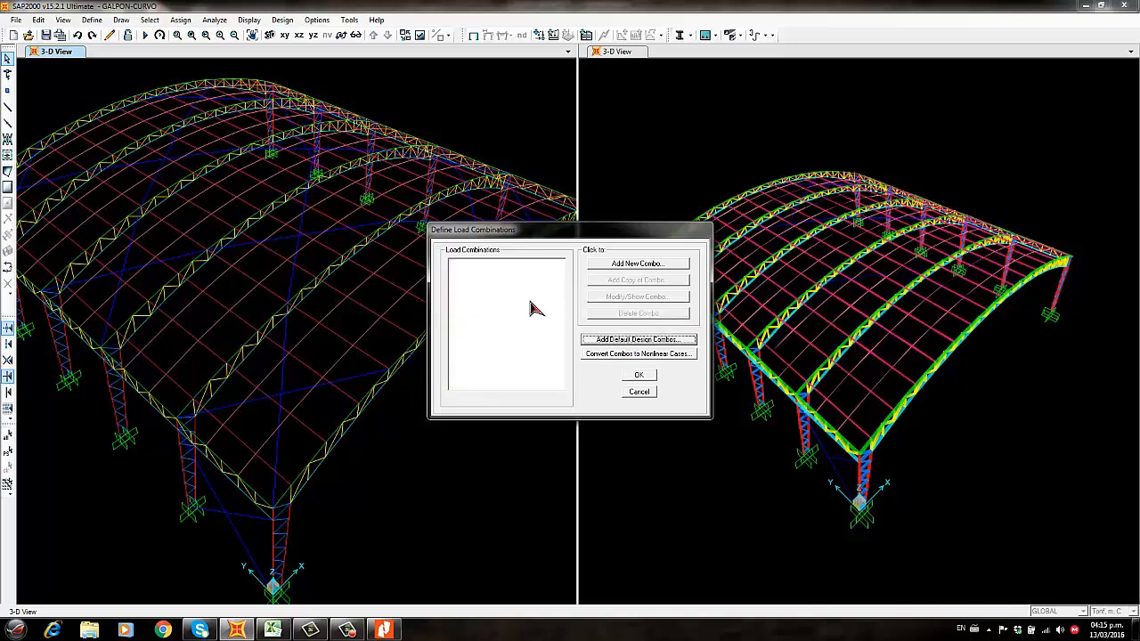
Generate the default code-based load combinations for Cold Formed Frame Design
{"action": "left_click", "coordinate": [615, 345]}
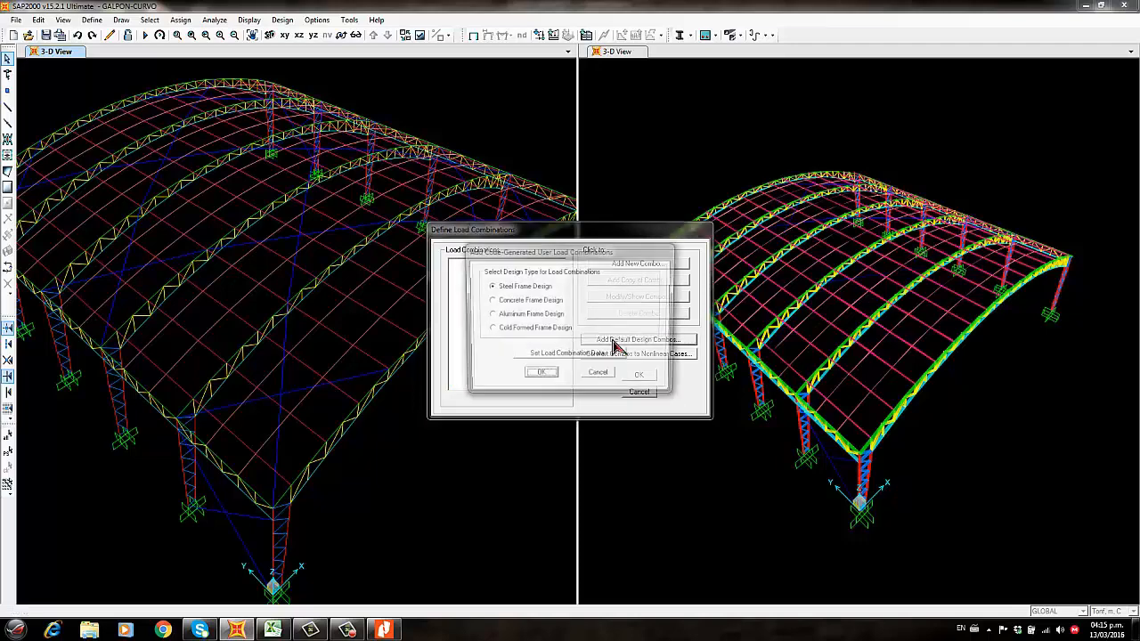
{"action": "left_click", "coordinate": [516, 332]}
{"action": "left_click", "coordinate": [540, 375]}
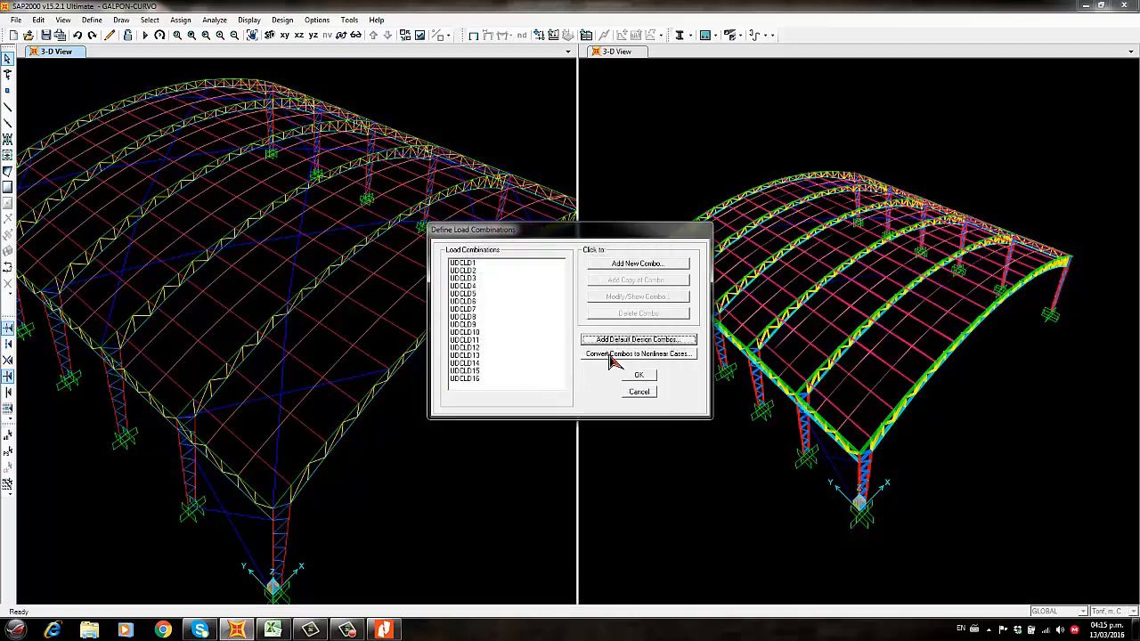
{"action": "left_click", "coordinate": [636, 376]}
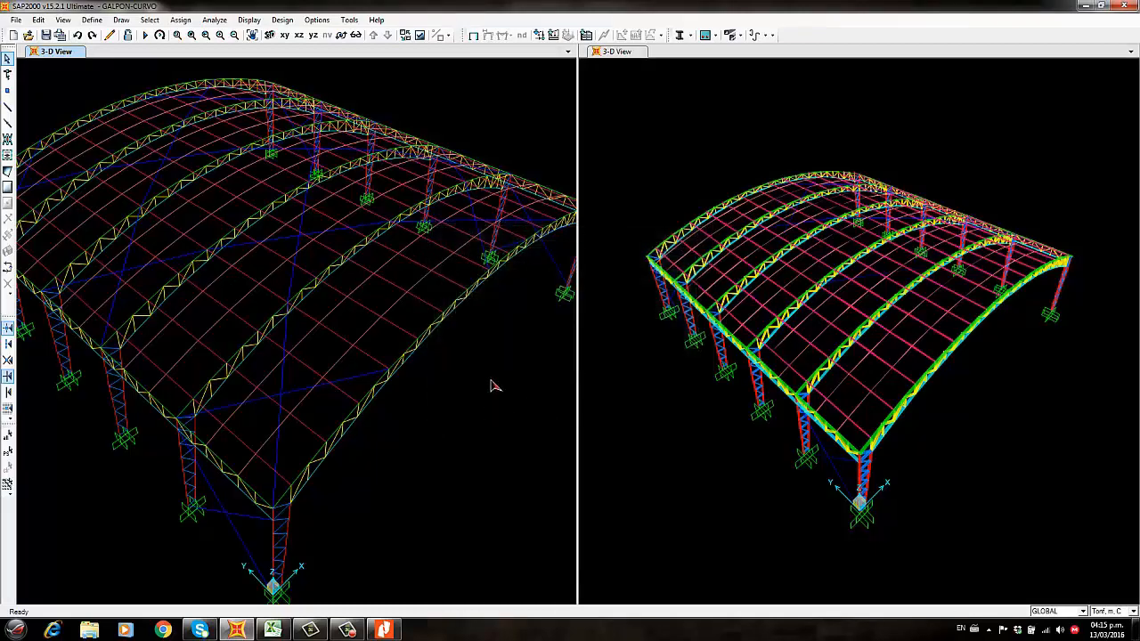
Run the analysis for all load cases with the cold-formed design combinations defined
{"action": "scroll", "coordinate": [393, 220], "scroll_direction": "down", "scroll_amount": 2}
{"action": "left_click", "coordinate": [145, 35]}
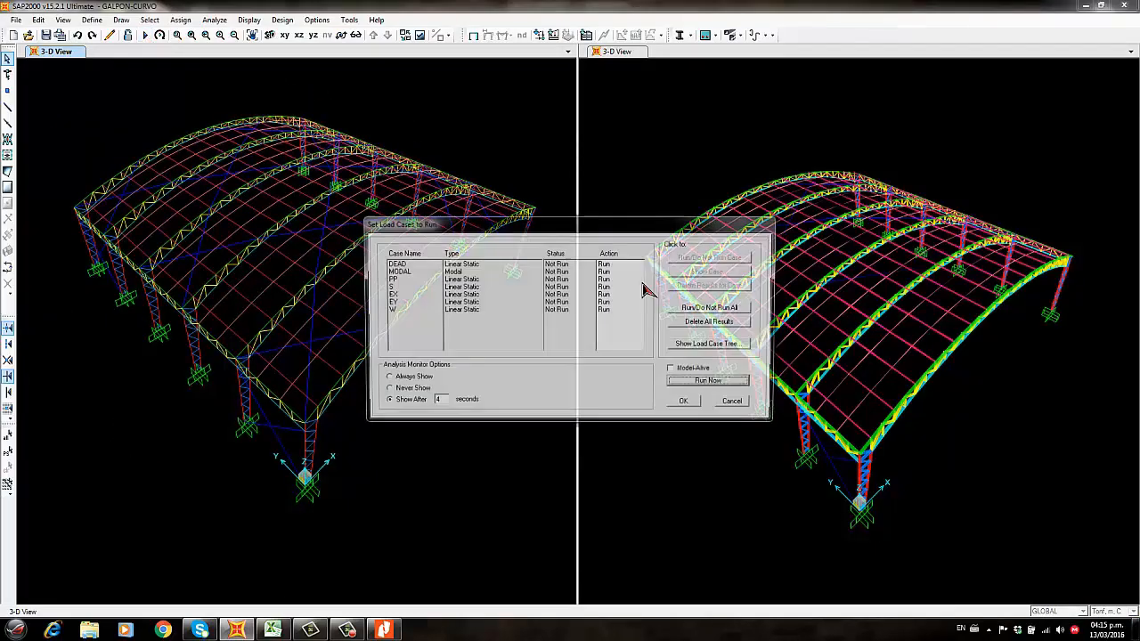
{"action": "left_click", "coordinate": [702, 389]}
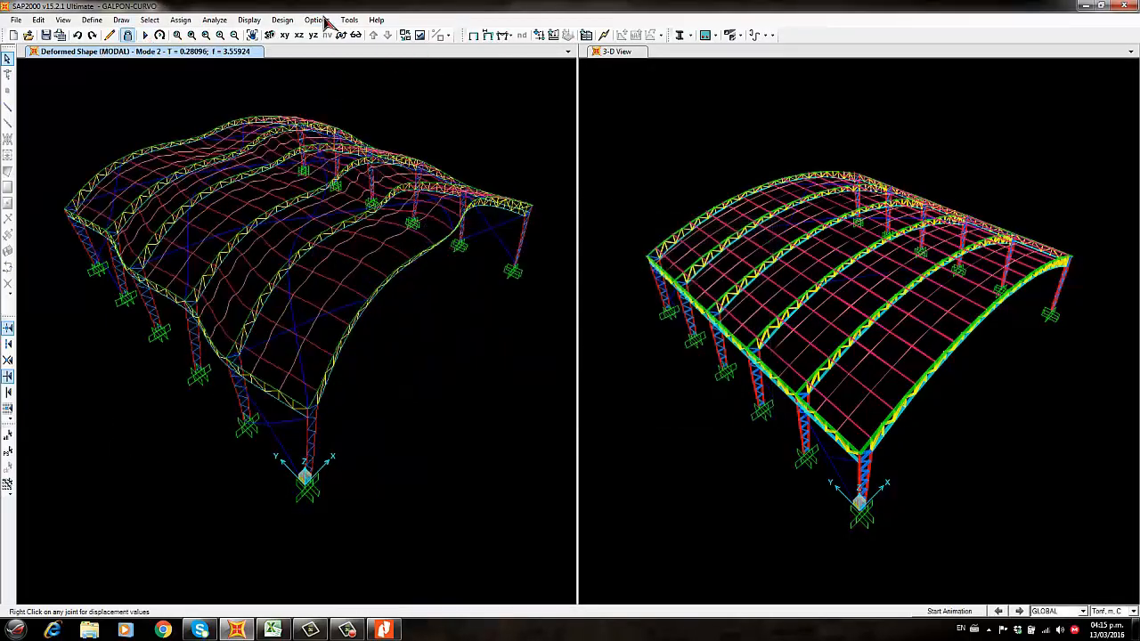
Set the cold-formed steel design code to AISI-LRFD96 in the design preferences and run the cold-formed design check of the structure
{"action": "left_click", "coordinate": [283, 20]}
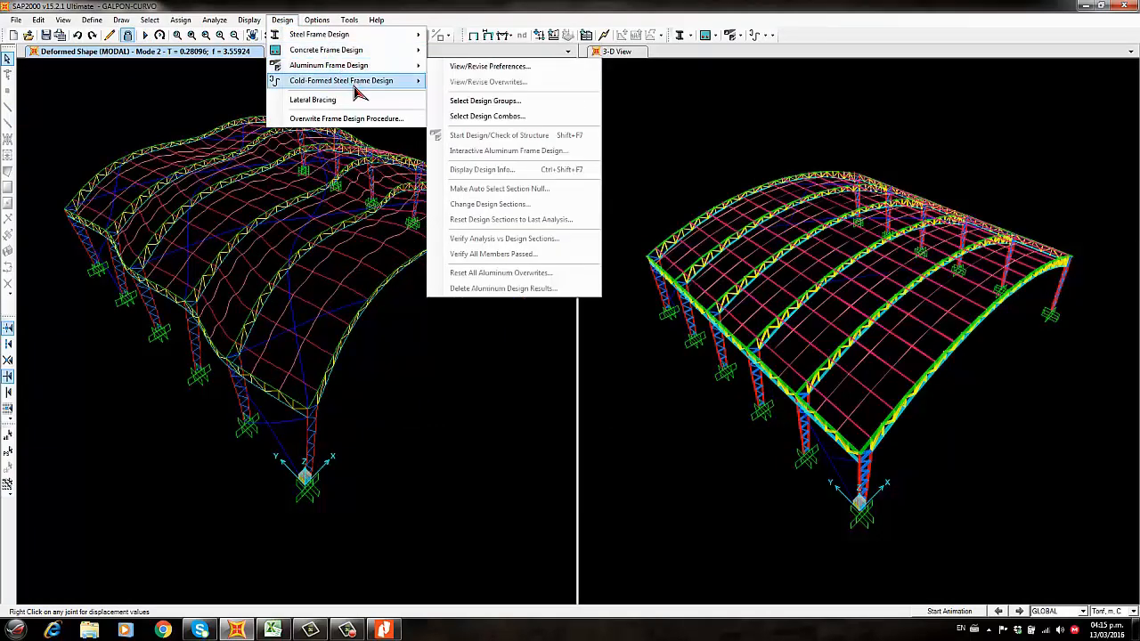
{"action": "mouse_move", "coordinate": [383, 82]}
{"action": "left_click", "coordinate": [481, 82]}
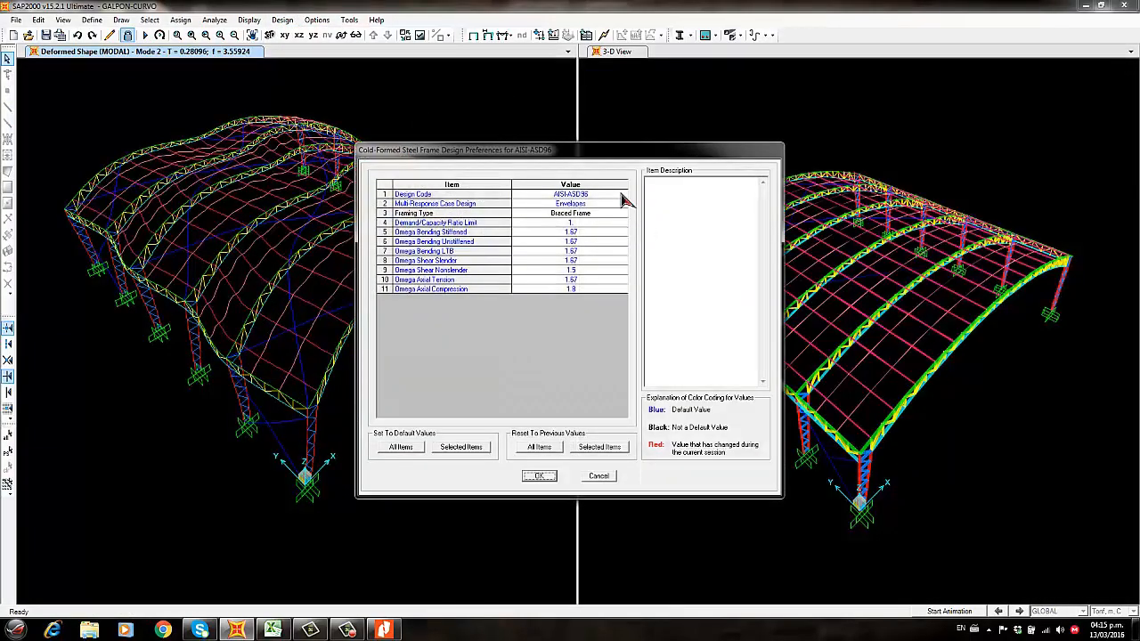
{"action": "left_click", "coordinate": [623, 196]}
{"action": "left_click", "coordinate": [623, 196]}
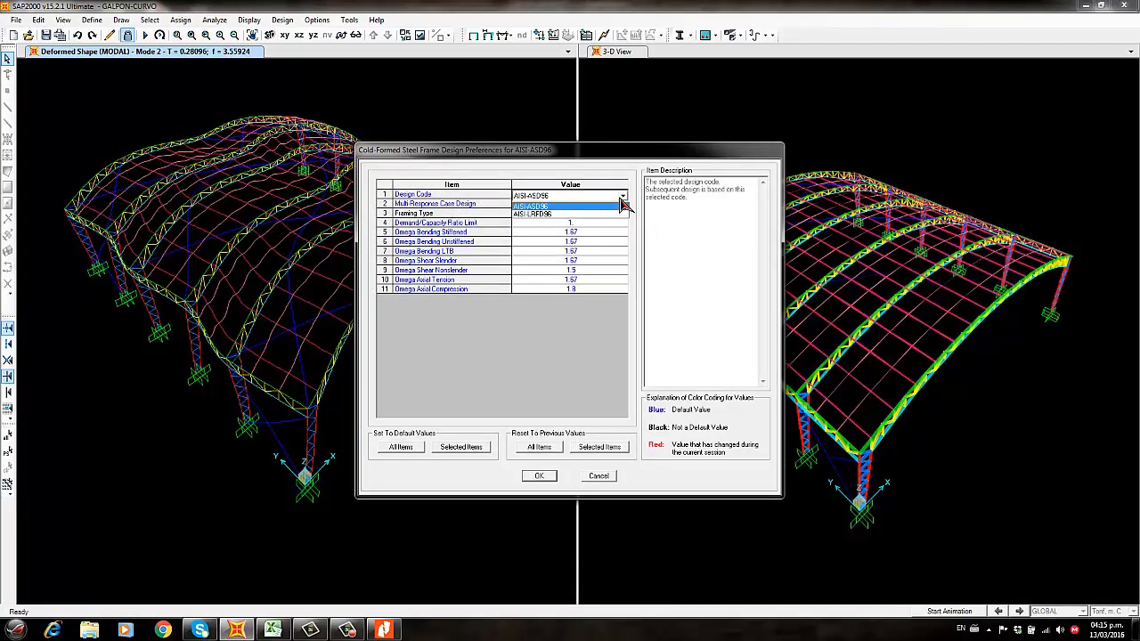
{"action": "left_click", "coordinate": [559, 214]}
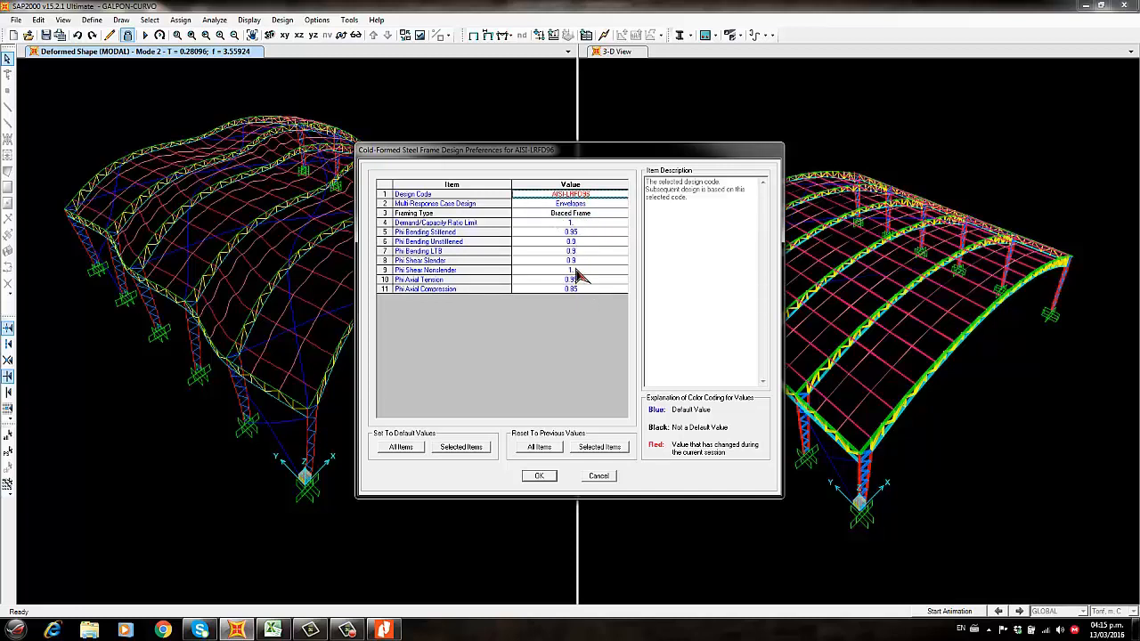
{"action": "left_click", "coordinate": [582, 270]}
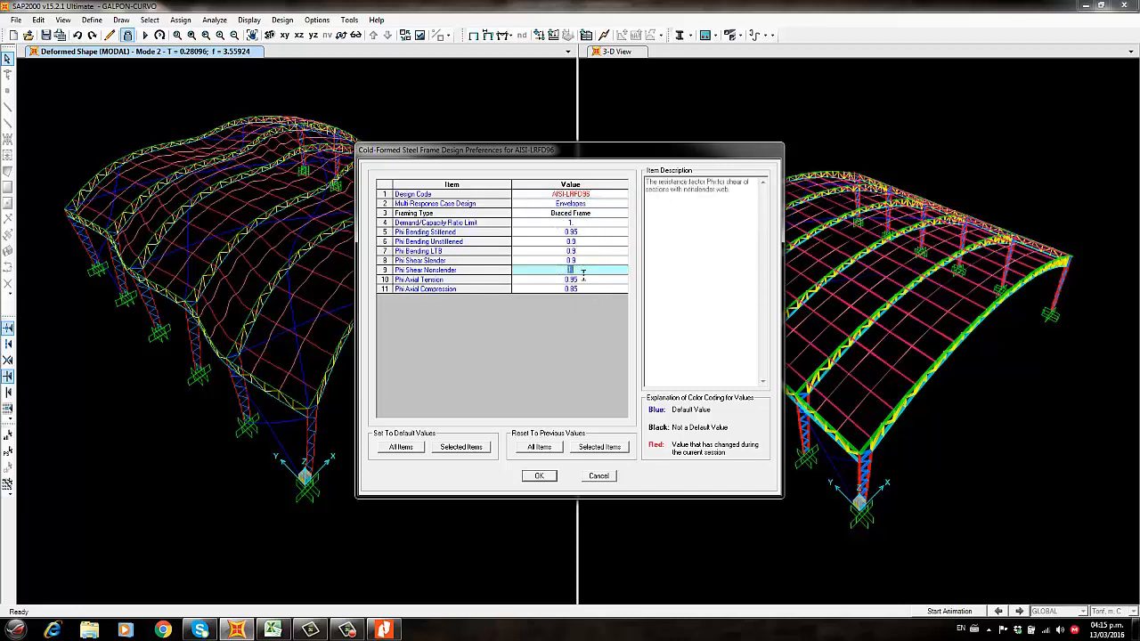
{"action": "left_click", "coordinate": [582, 224]}
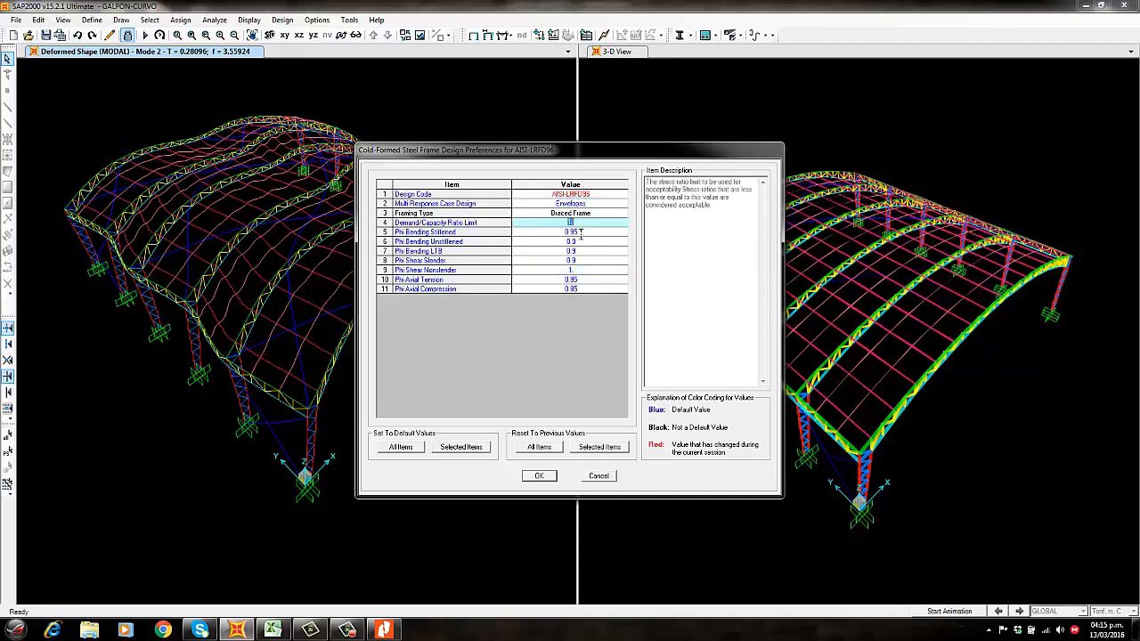
{"action": "left_click", "coordinate": [540, 476]}
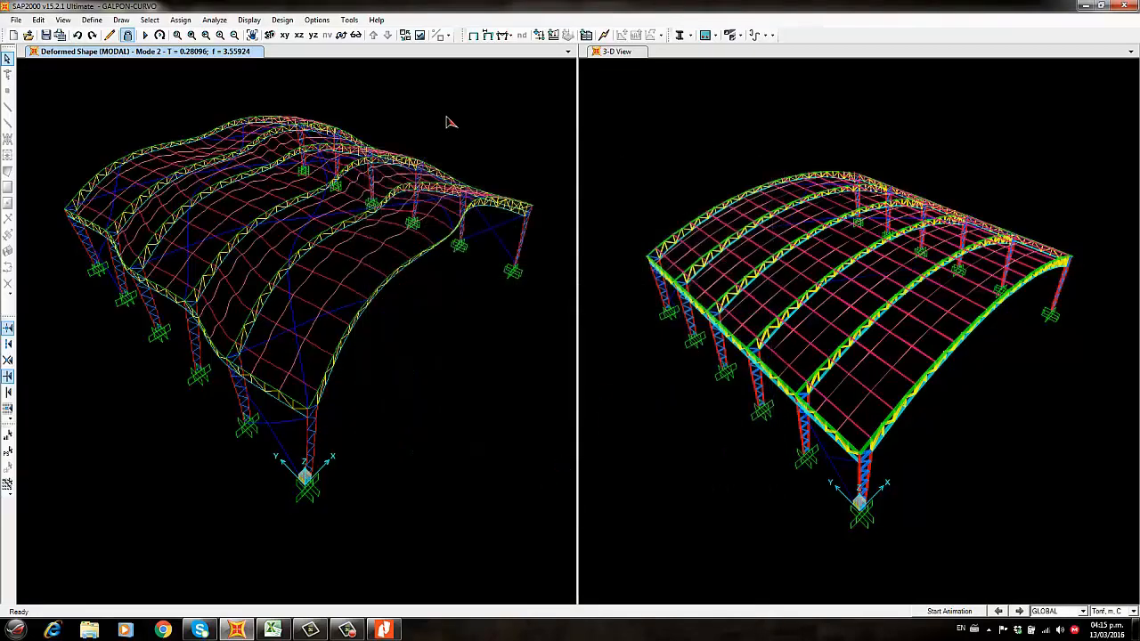
{"action": "left_click", "coordinate": [756, 35]}
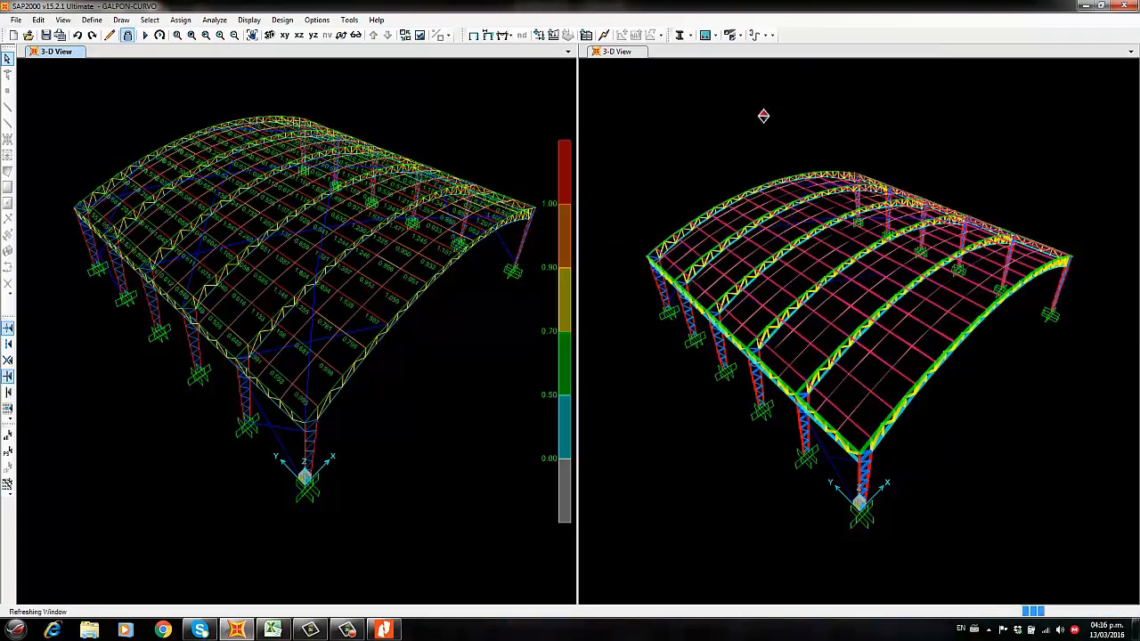
Examine the cold-formed P-M interaction ratios of the roof purlins between the curved trusses across the bays
{"action": "scroll", "coordinate": [352, 321], "scroll_direction": "up", "scroll_amount": 2}
{"action": "scroll", "coordinate": [352, 320], "scroll_direction": "up", "scroll_amount": 3}
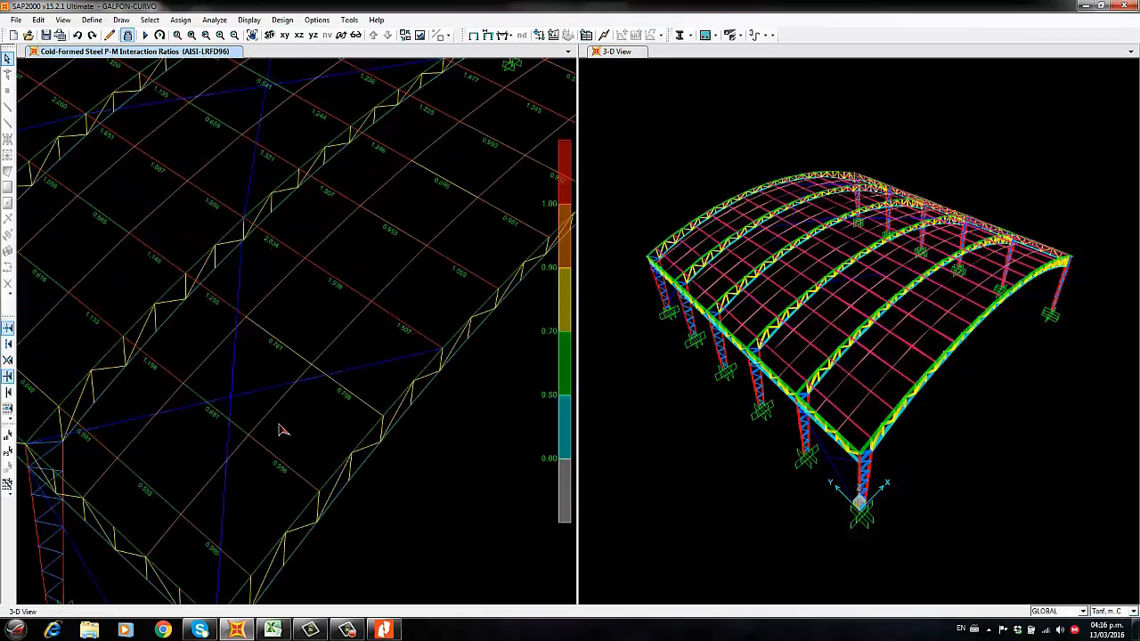
{"action": "middle_click_drag", "start_coordinate": [286, 426], "coordinate": [357, 391]}
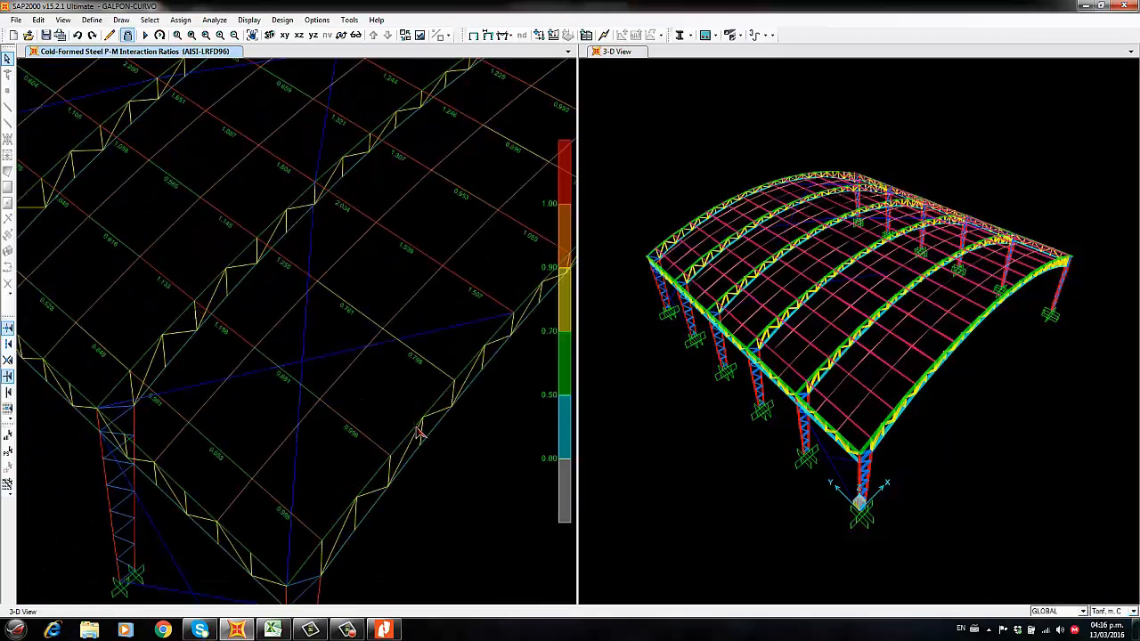
{"action": "scroll", "coordinate": [420, 432], "scroll_direction": "down", "scroll_amount": 3}
{"action": "middle_click_drag", "start_coordinate": [437, 273], "coordinate": [450, 378]}
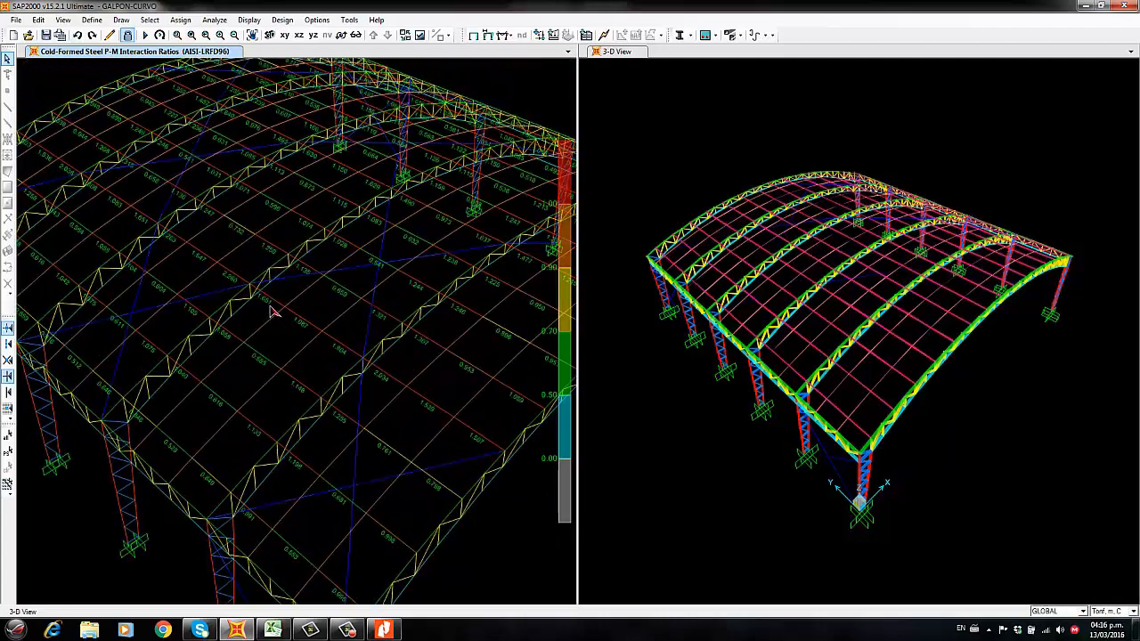
{"action": "scroll", "coordinate": [374, 384], "scroll_direction": "down", "scroll_amount": 3}
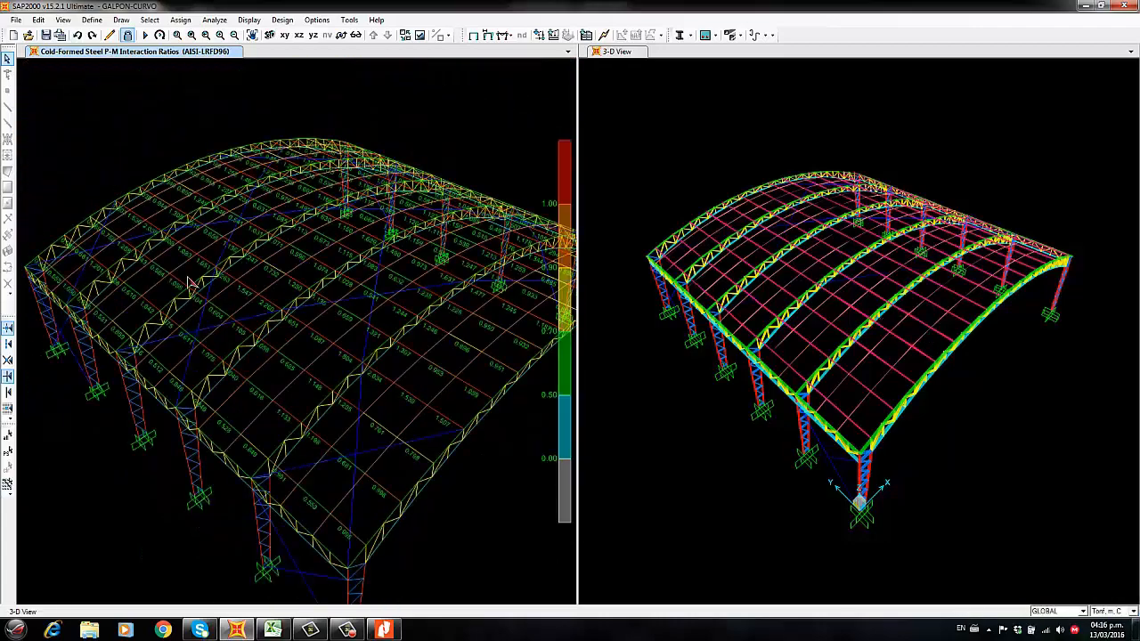
{"action": "scroll", "coordinate": [188, 271], "scroll_direction": "up", "scroll_amount": 3}
{"action": "scroll", "coordinate": [140, 191], "scroll_direction": "up", "scroll_amount": 2}
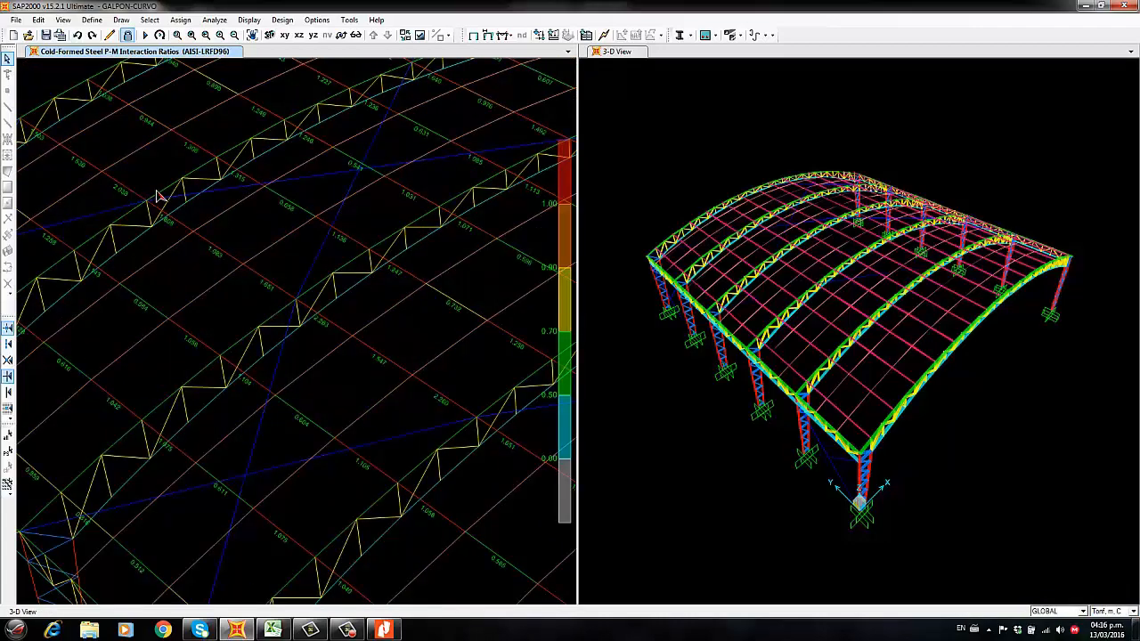
{"action": "scroll", "coordinate": [224, 266], "scroll_direction": "down", "scroll_amount": 4}
{"action": "scroll", "coordinate": [225, 266], "scroll_direction": "down", "scroll_amount": 3}
{"action": "middle_click_drag", "start_coordinate": [525, 124], "coordinate": [476, 116]}
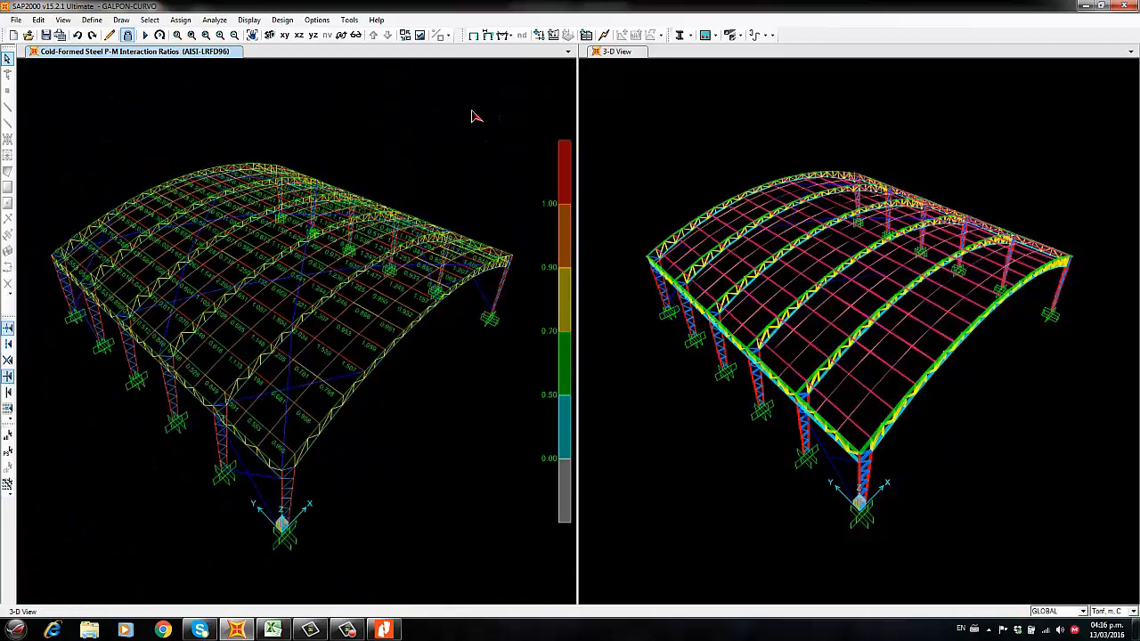